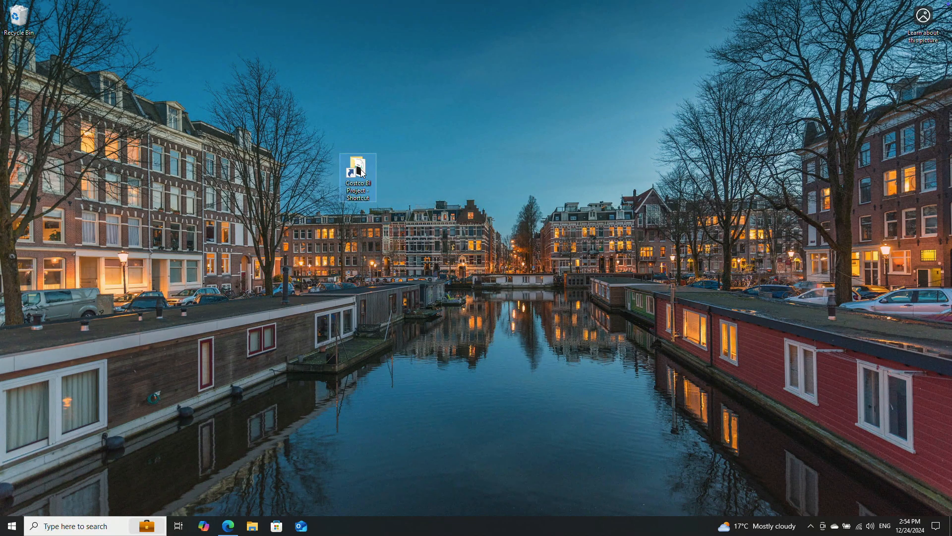
Step: Open the Costco BI Project folder from the desktop shortcut and open its customers file in Excel
double_click(359, 172)
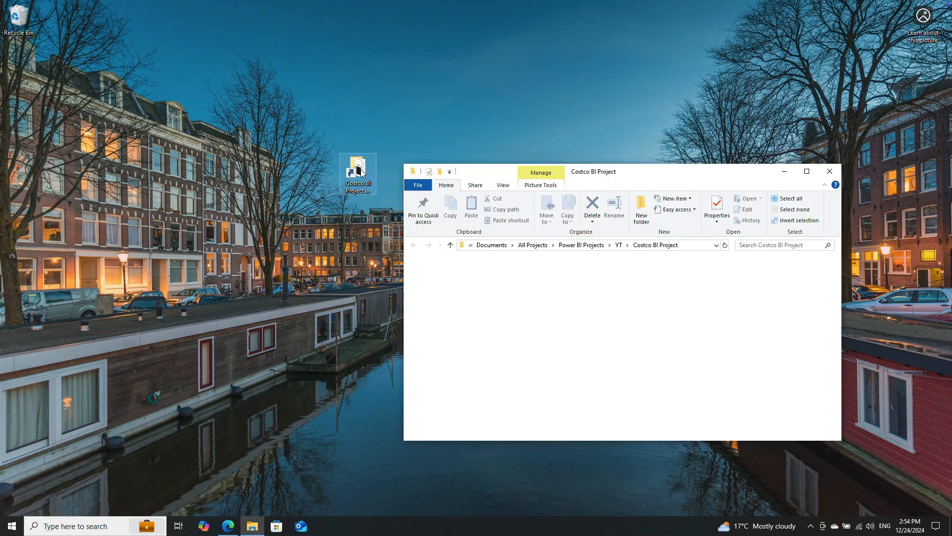
left_click_drag(670, 178, 674, 77)
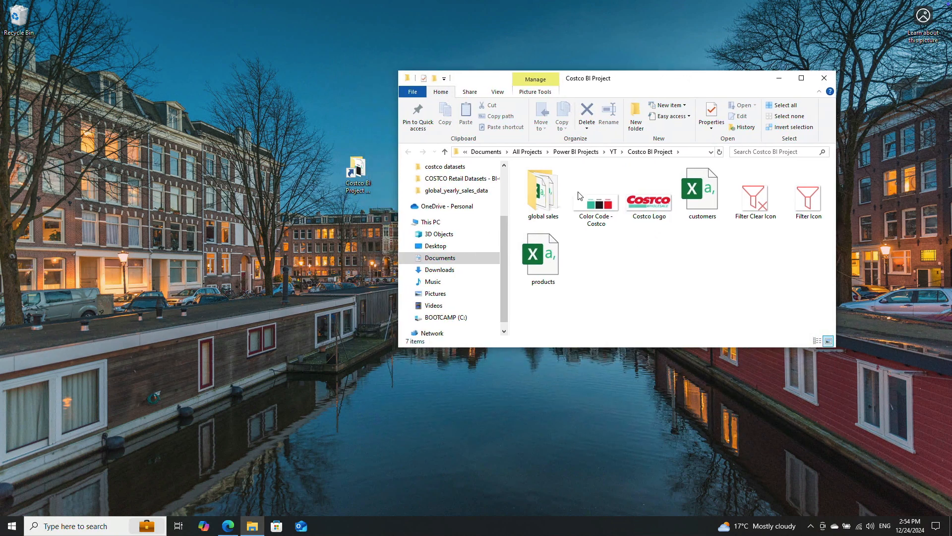
double_click(702, 198)
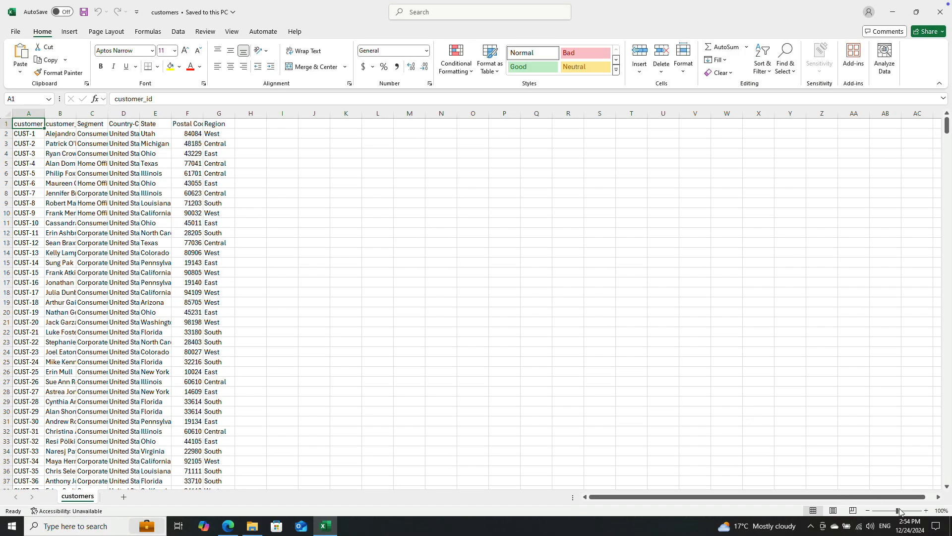
left_click_drag(899, 511, 906, 511)
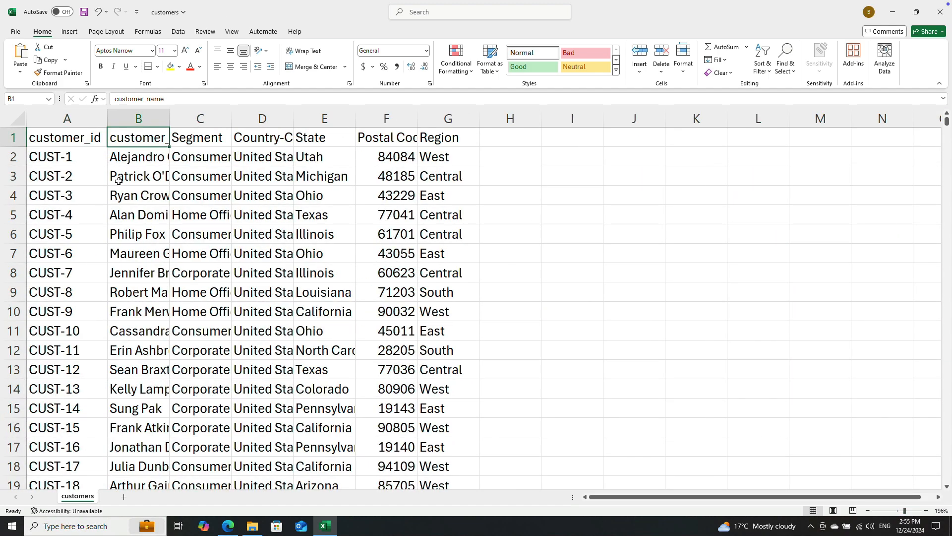
Step: Examine the column headers of the customers table and close the file without saving it
key("Right")
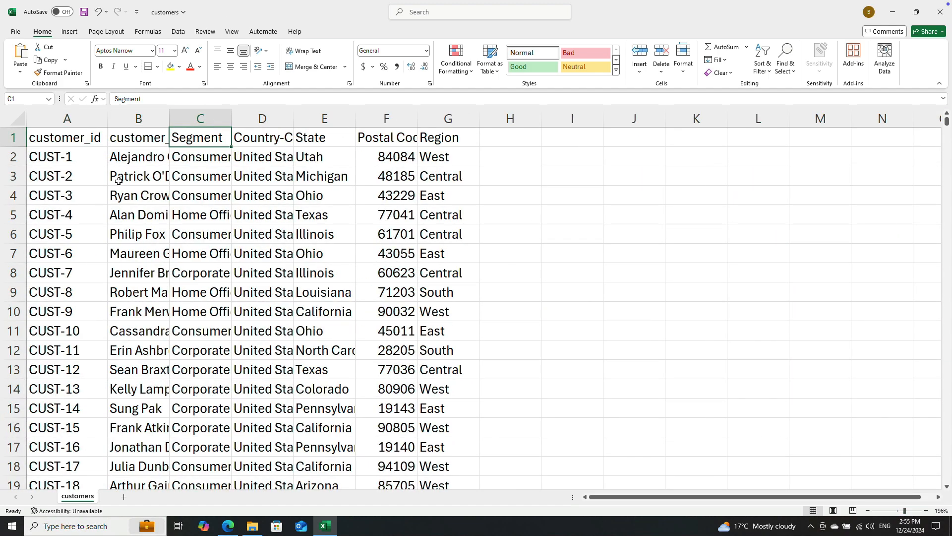
key("Right")
key("Right")
key("Right")
key("Right")
key("Left")
key("Left")
key("Left")
key("Left")
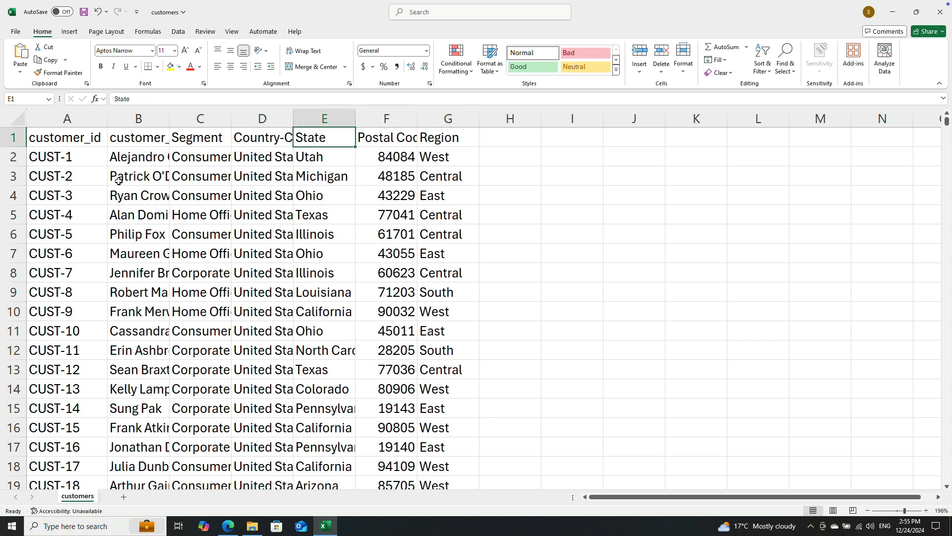
key("Right")
key("Right")
left_click(937, 20)
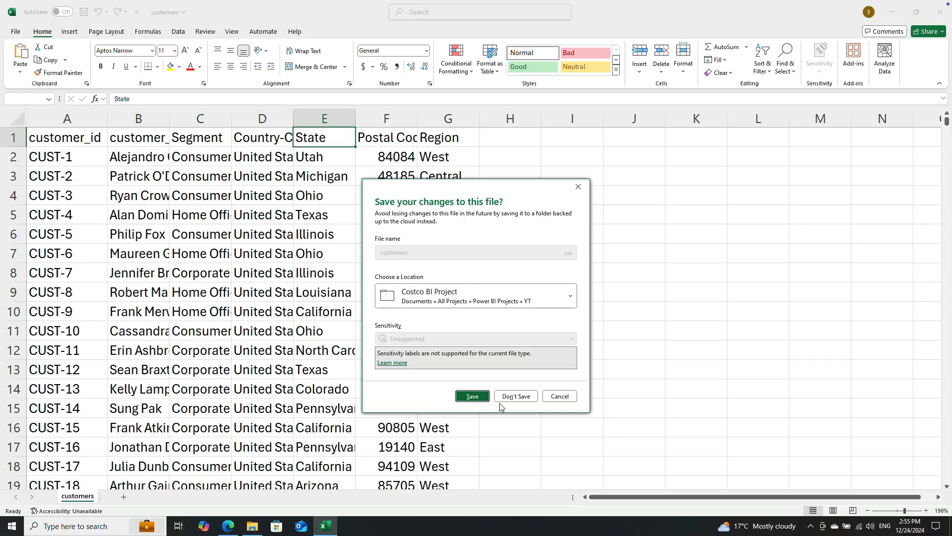
left_click(515, 397)
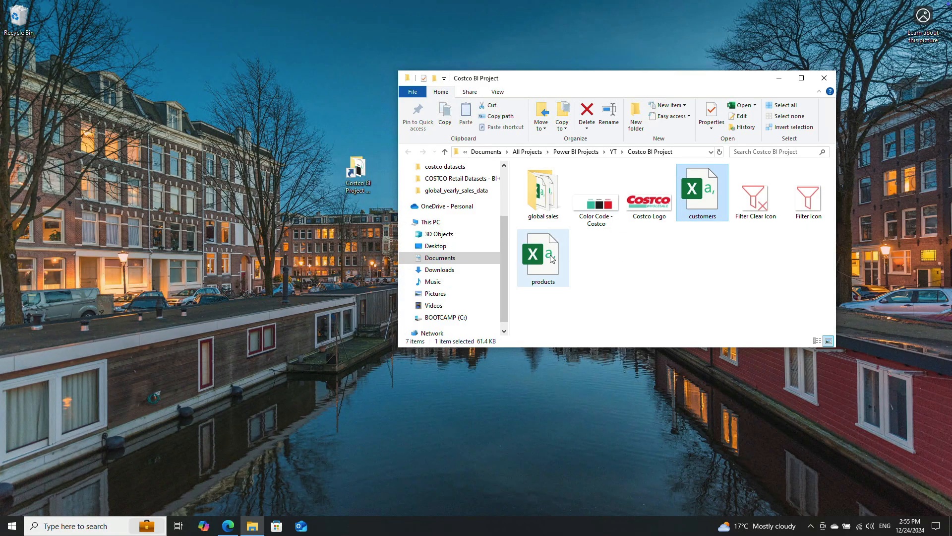
Step: Open the products file and examine its column headers and the extent of the product_id column
double_click(551, 256)
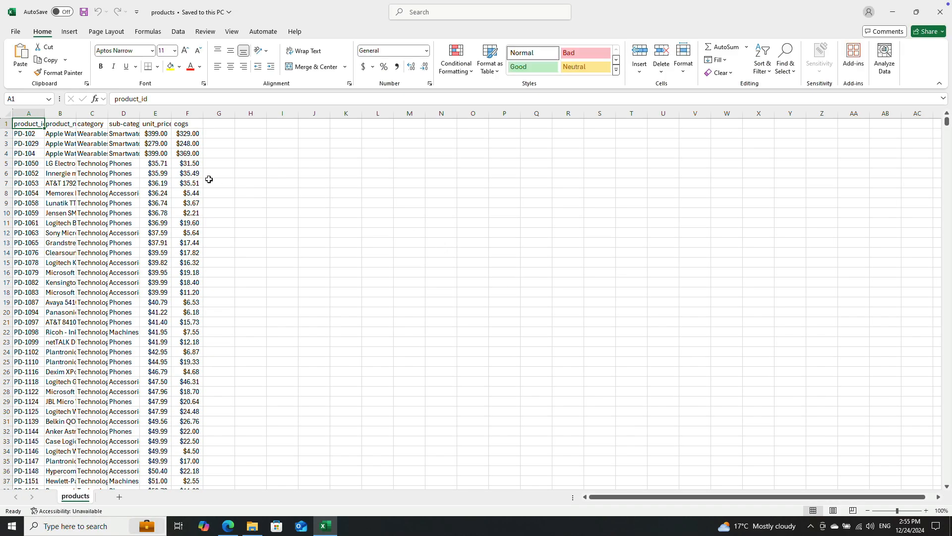
left_click_drag(898, 512, 901, 511)
left_click(112, 130)
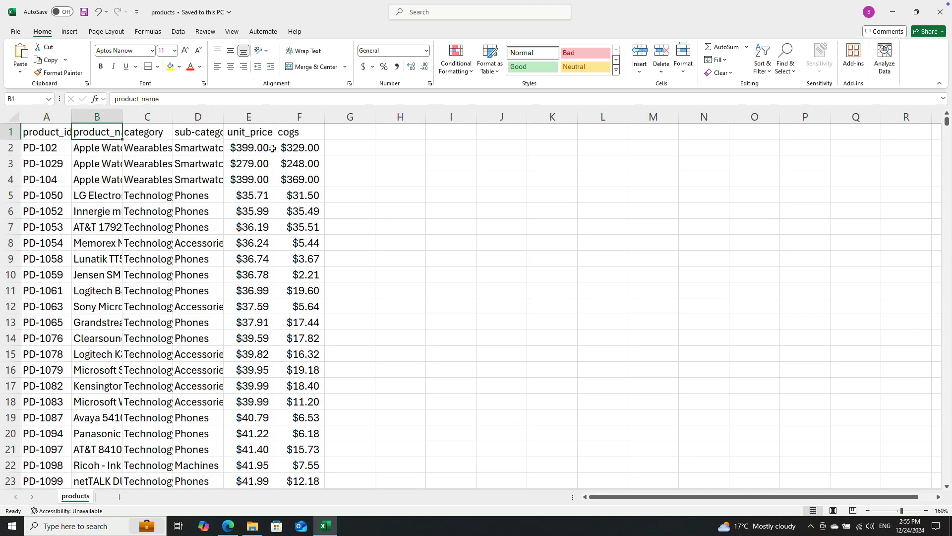
key("Right")
key("Right")
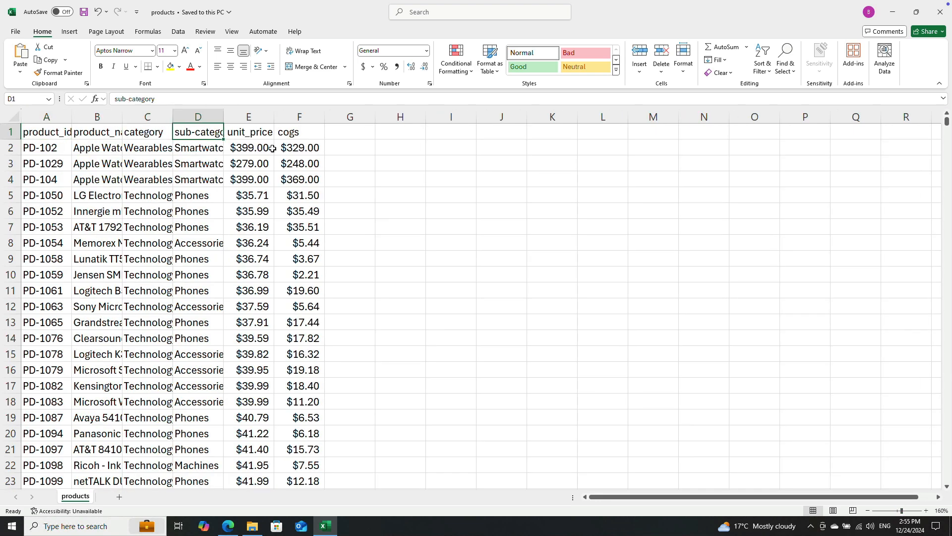
key("Right")
key("Right")
key("Left")
key("Left")
key("Left")
key("Left")
key("Left")
key("ctrl+Down")
key("ctrl+Up")
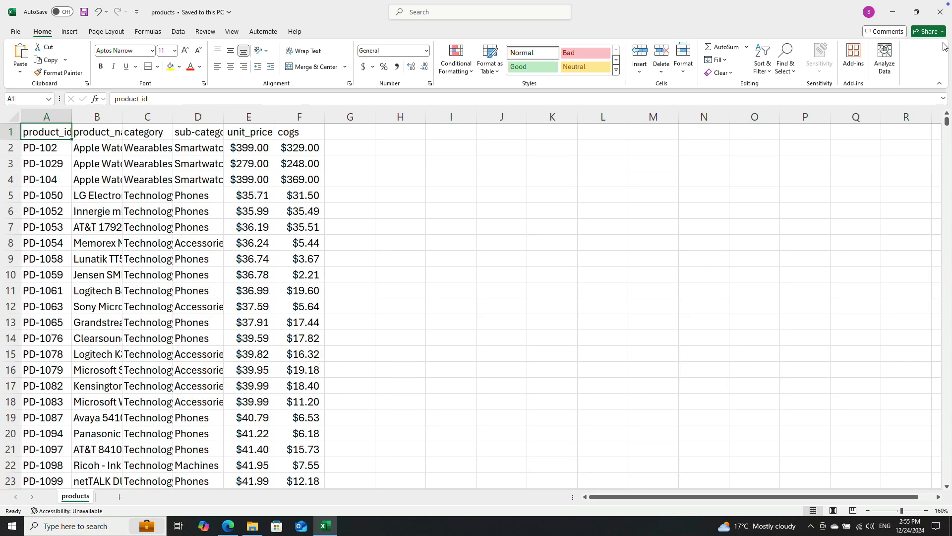
Step: Widen the unit_price and cogs columns to inspect their first values, and close the products file without saving
left_click_drag(276, 119, 347, 117)
left_click(328, 148)
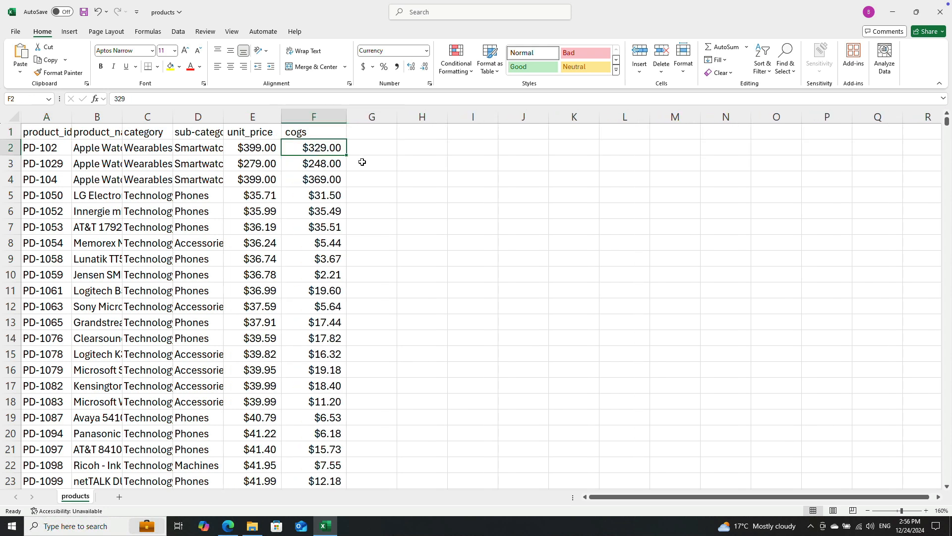
left_click(253, 146)
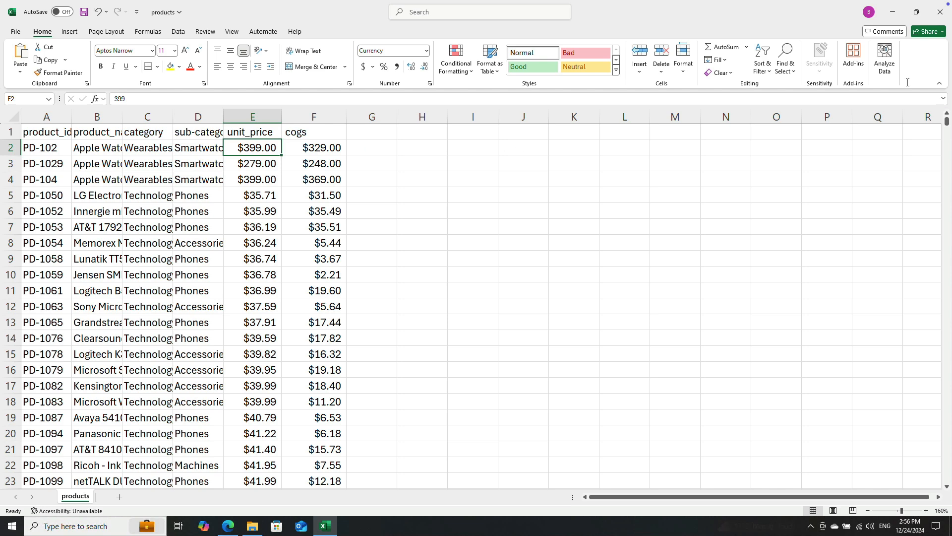
left_click(941, 12)
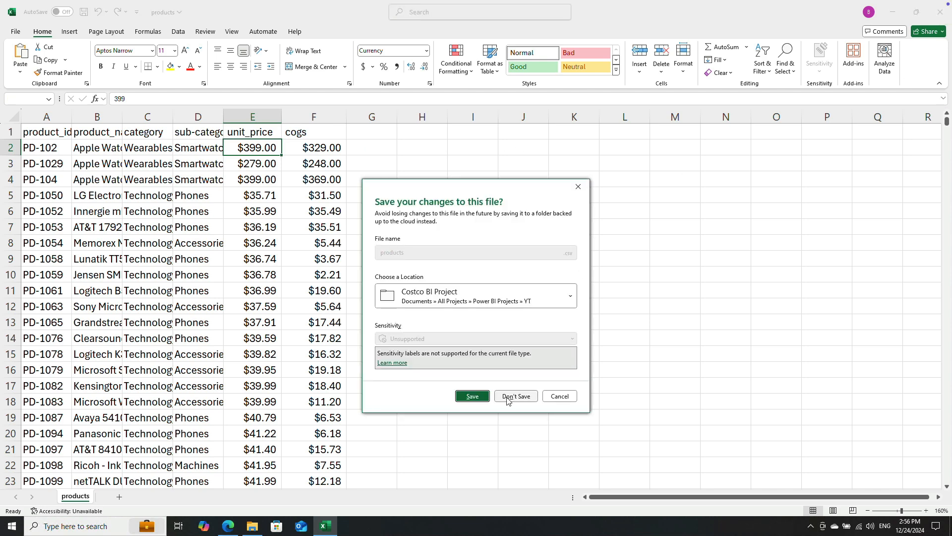
left_click(517, 398)
Step: Open the 2020 sales file from the global sales folder of the project
double_click(543, 195)
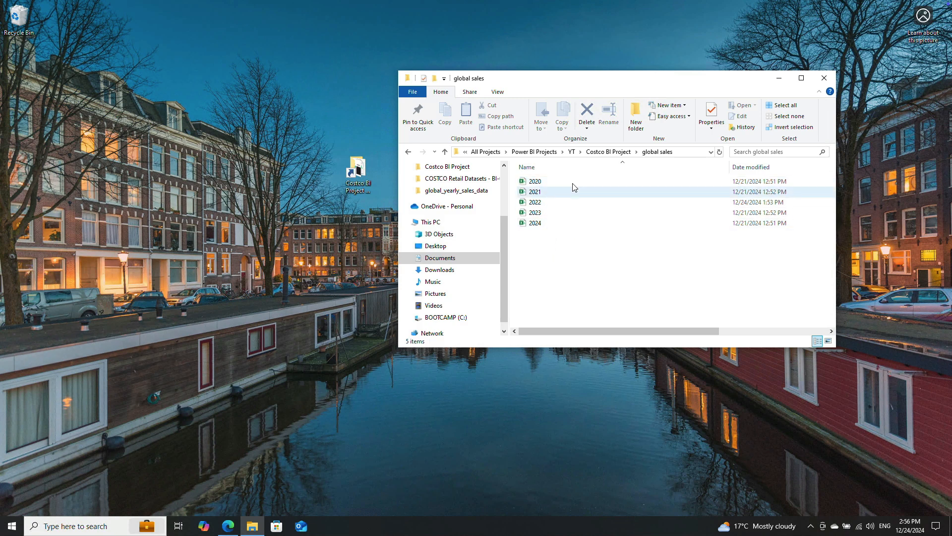
double_click(541, 184)
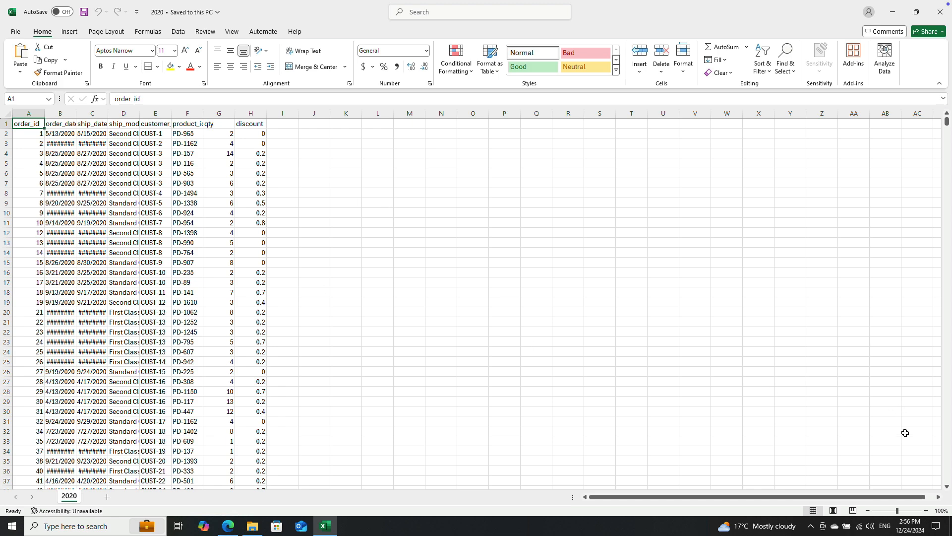
left_click_drag(898, 511, 901, 512)
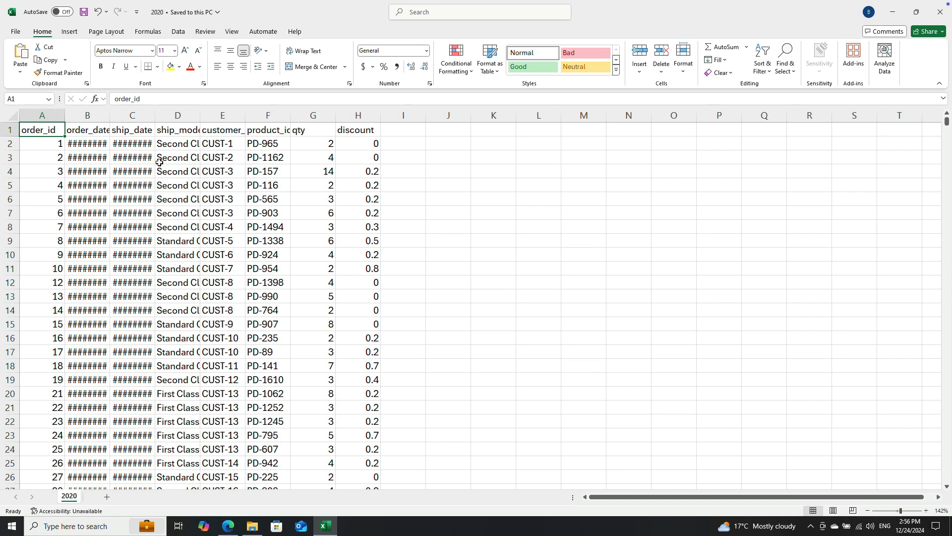
Step: Auto-fit the order_date, ship_date, ship_mode, customer_id and product_id columns to their contents
double_click(110, 118)
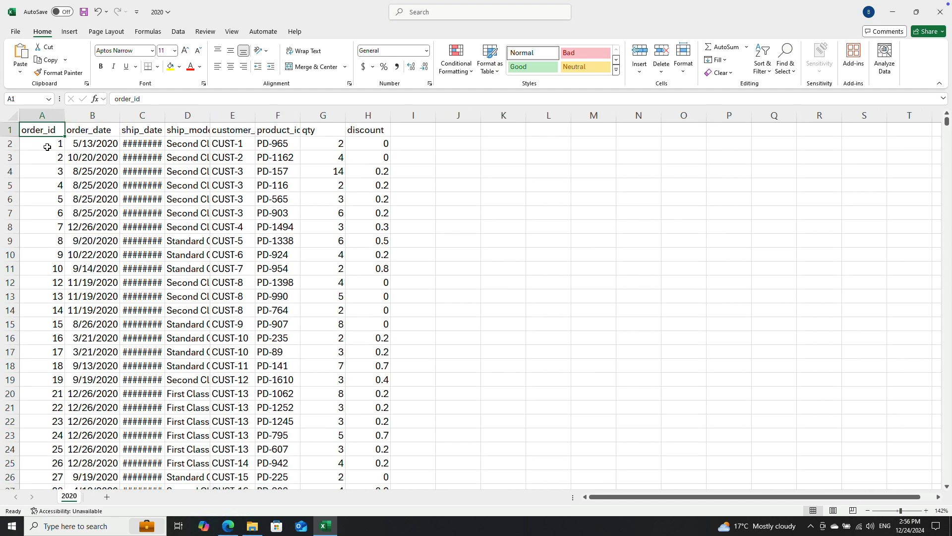
double_click(164, 116)
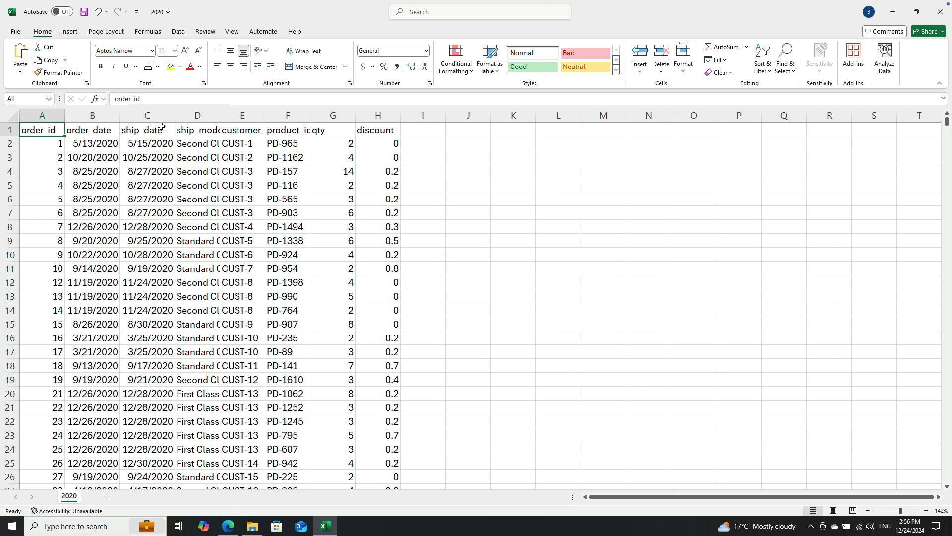
double_click(219, 117)
double_click(292, 115)
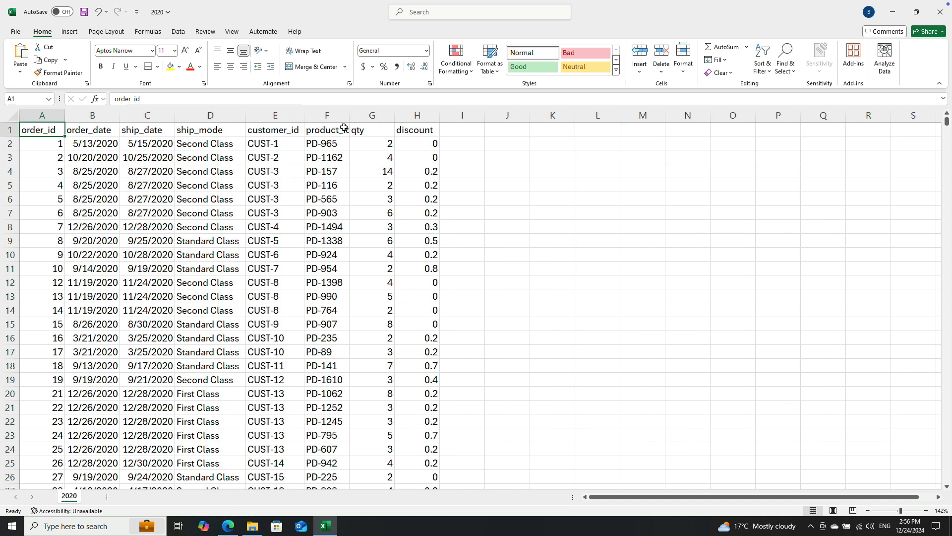
double_click(349, 116)
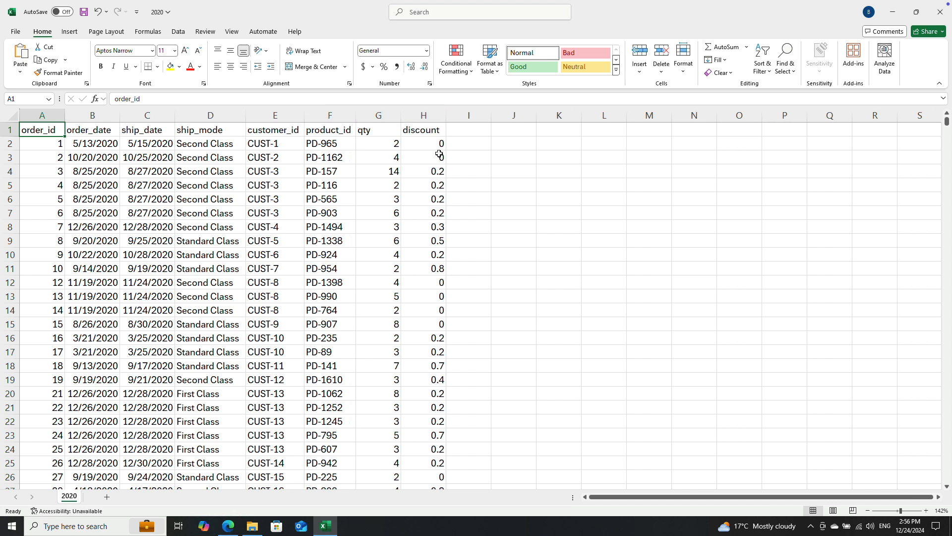
Step: Examine the discount values, the column headers and the first order rows of the 2020 sales table
left_click(439, 190)
key("Down")
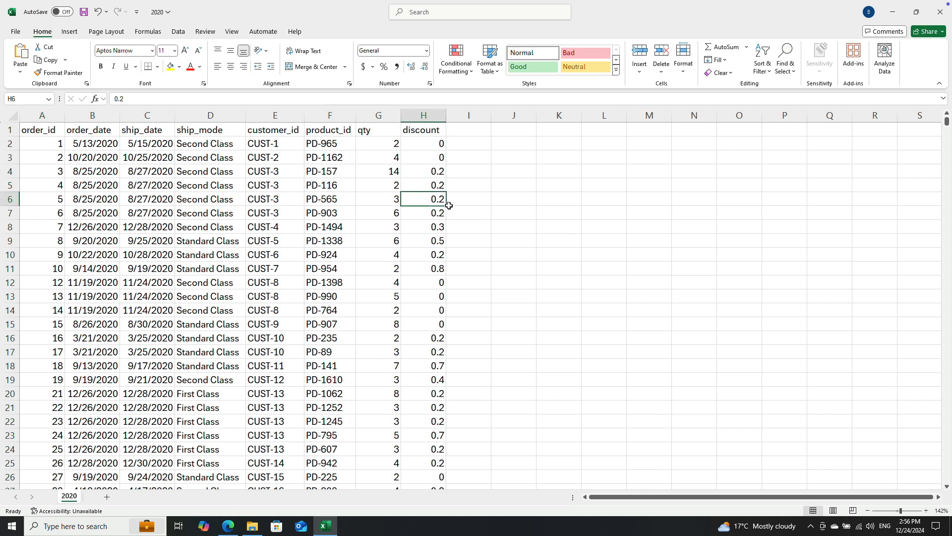
key("ctrl+Up")
key("Left")
key("Left")
key("Left")
key("Left")
key("Left")
key("Left")
key("Left")
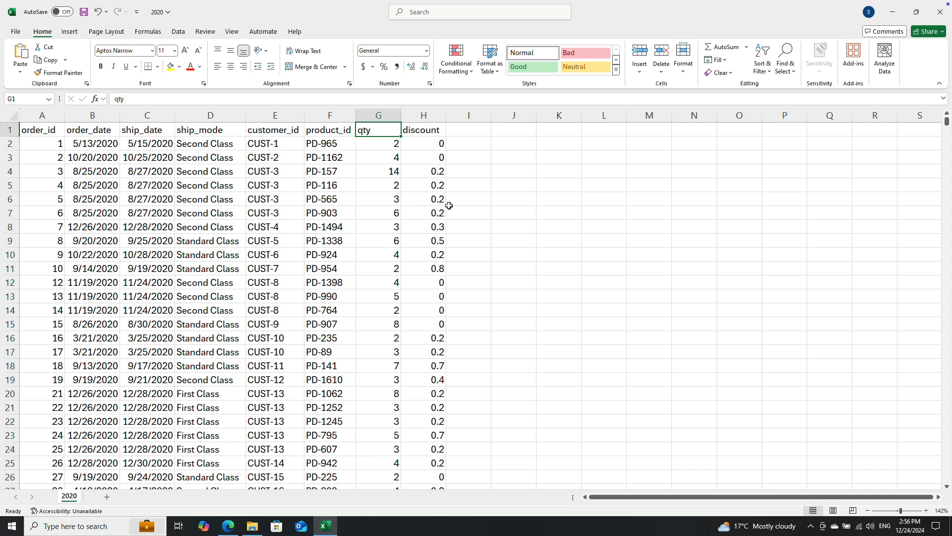
key("Down")
key("Right")
key("Right")
key("Right")
key("Right")
key("Right")
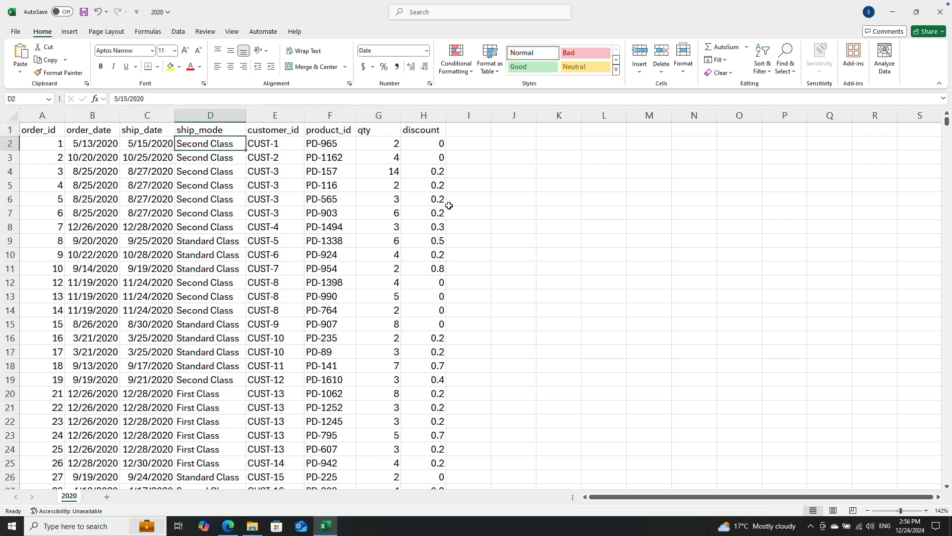
key("Right")
key("Left")
key("Down")
key("Right")
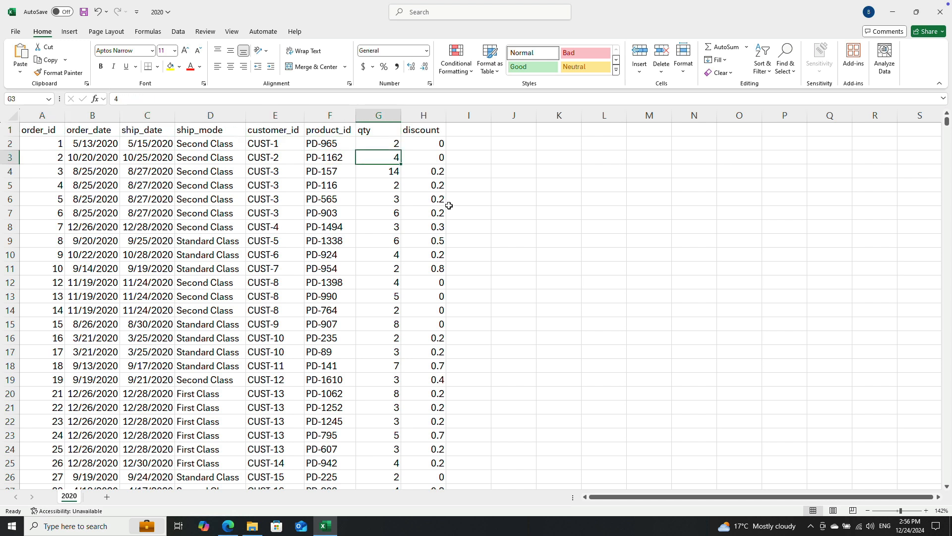
Step: Examine the quantity, discount and product ID of the first order in the 2020 sales table
key("Right")
key("Up")
key("Left")
key("Right")
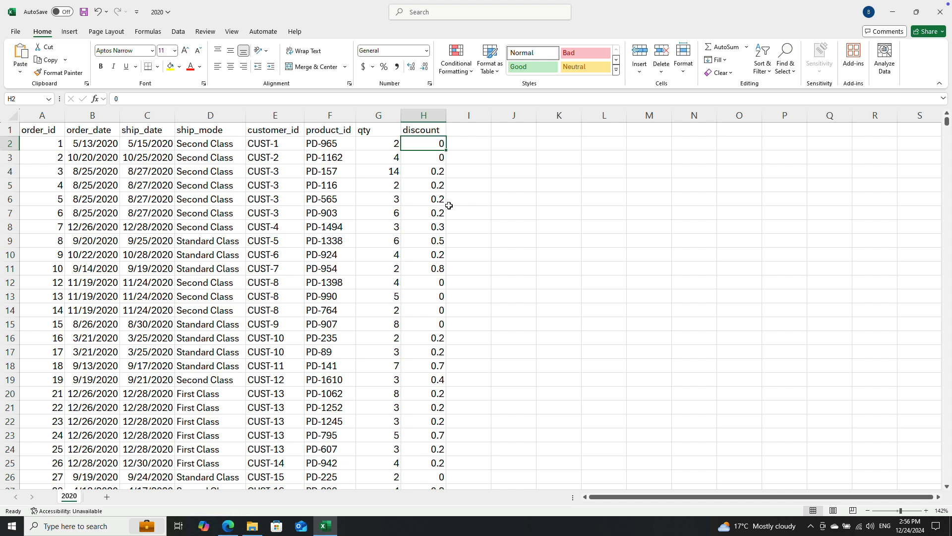
key("Right")
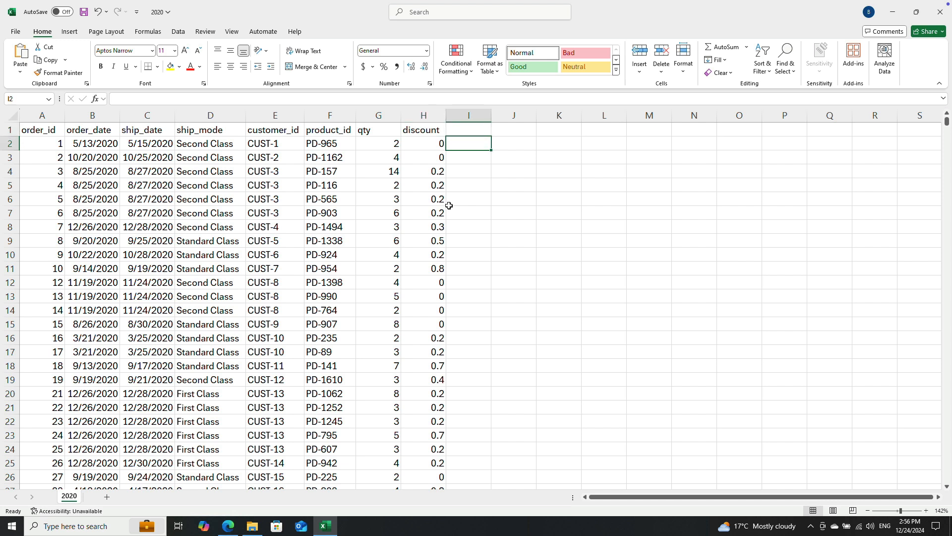
key("Left")
key("Left")
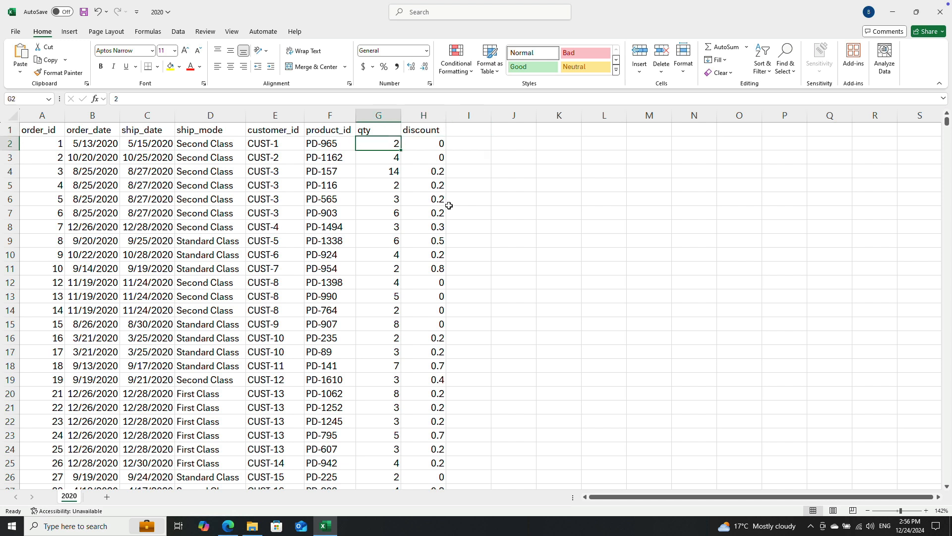
key("Left")
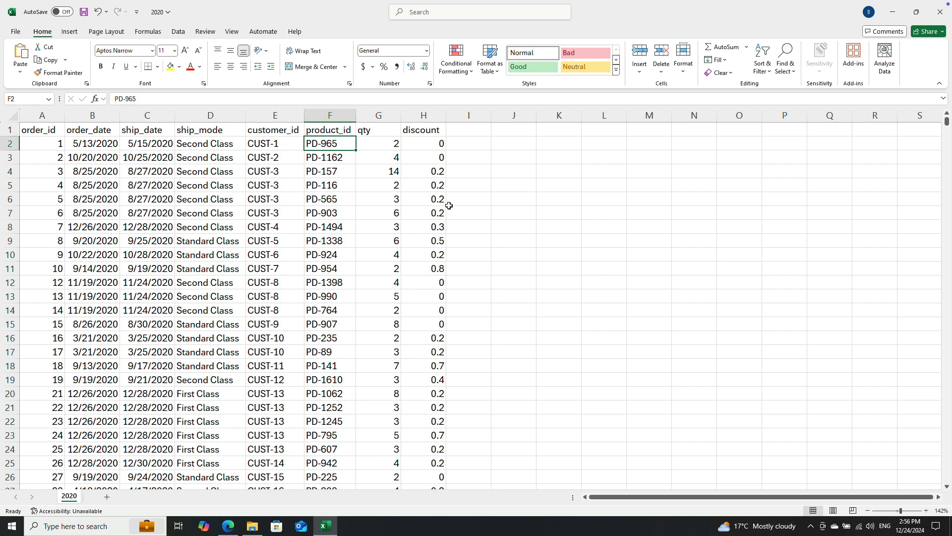
Step: Compare the first order's product ID, quantity and discount fields with the empty column beside discount to check which sales fields exist
left_click(461, 145)
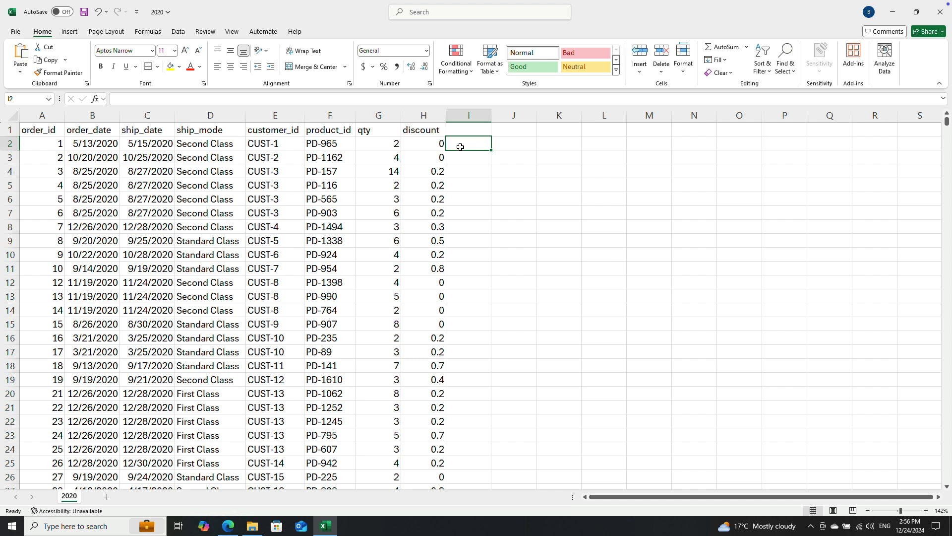
left_click(333, 145)
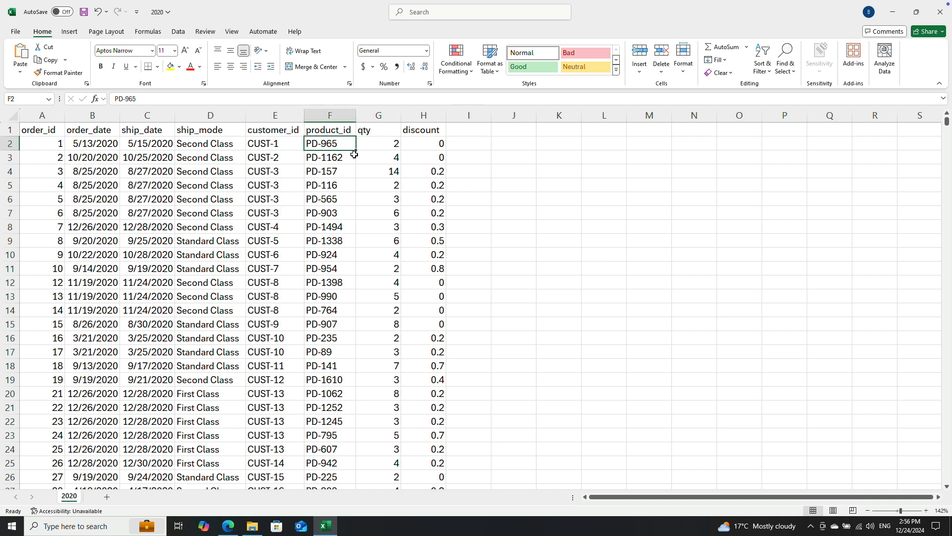
left_click(464, 145)
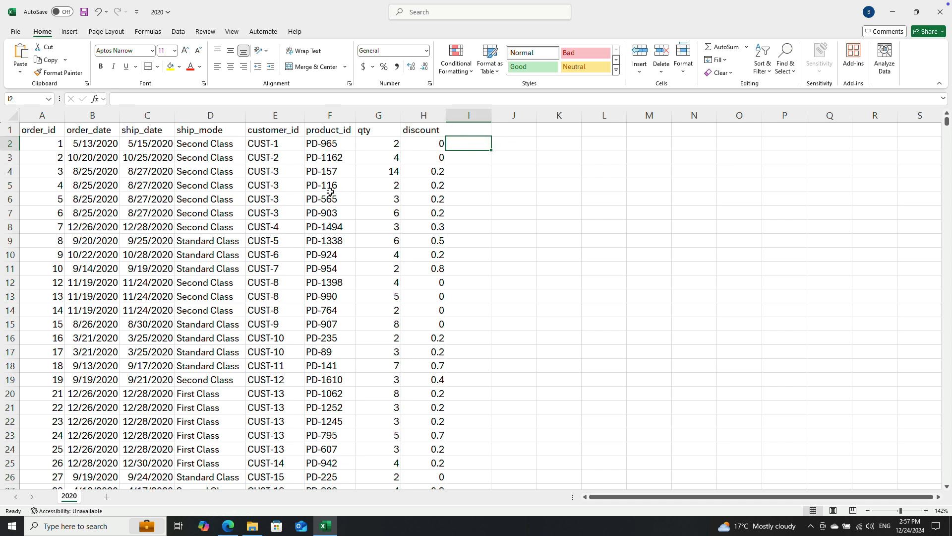
key("Left")
key("Left")
key("Right")
key("Left")
key("Right")
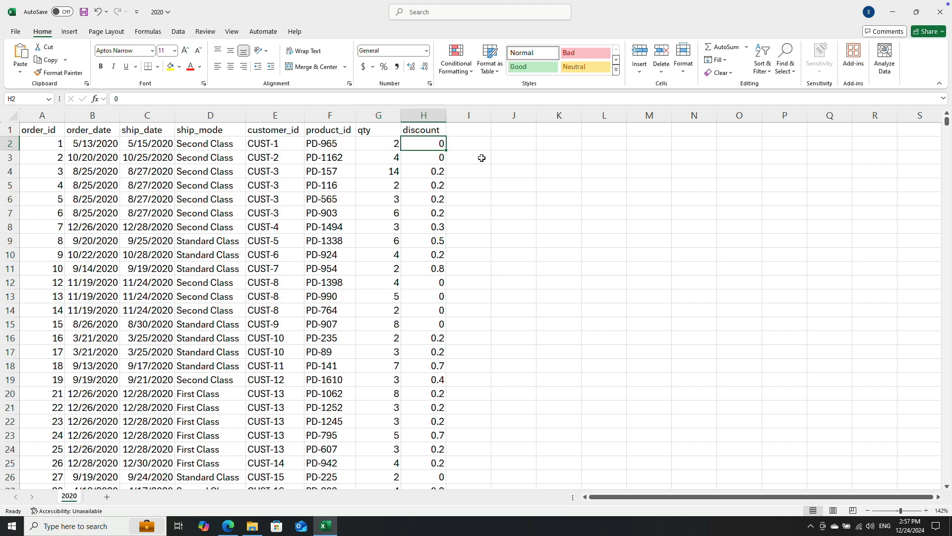
key("Right")
key("Up")
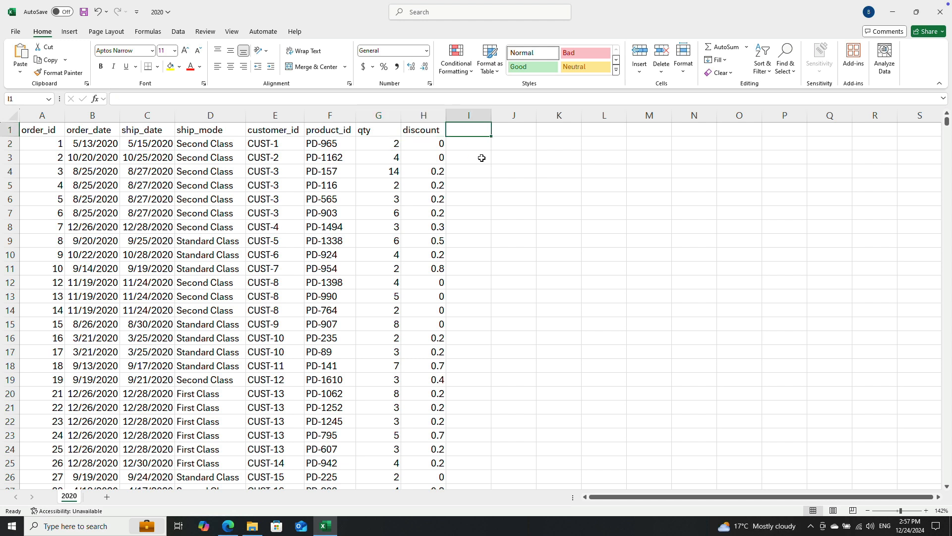
Step: Examine the first order's date fields, the last order rows and the column headers of the 2020 sales table
key("Down")
key("Left")
key("Left")
key("Left")
key("Left")
key("Left")
key("Left")
key("Left")
key("Left")
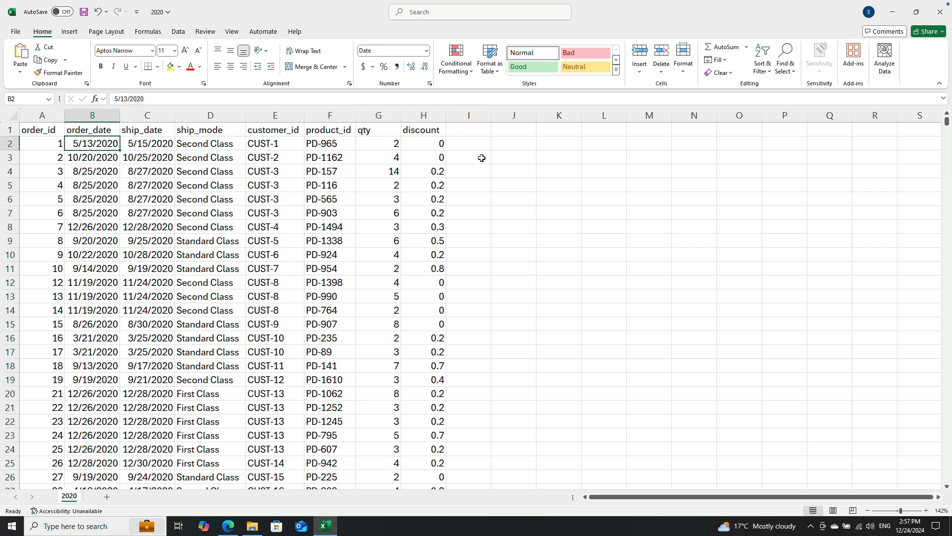
key("ctrl+Down")
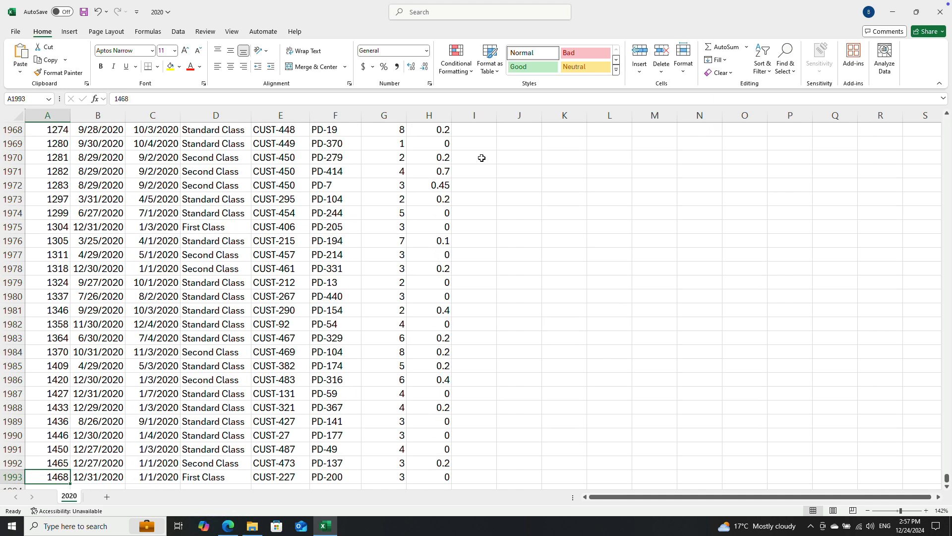
key("Right")
key("ctrl+Up")
key("Right")
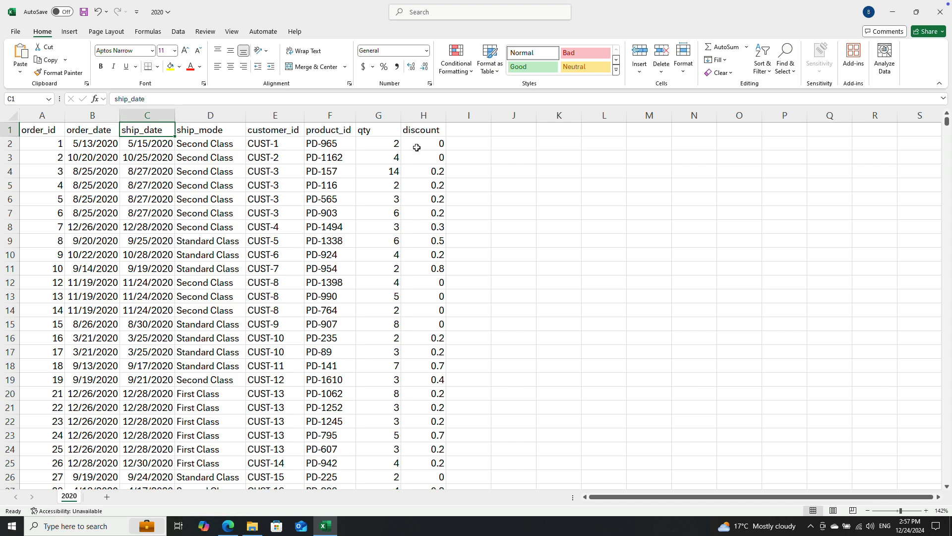
Step: Open the 2021 sales file from the global sales folder and auto-fit its order_date and ship_date columns
left_click(892, 12)
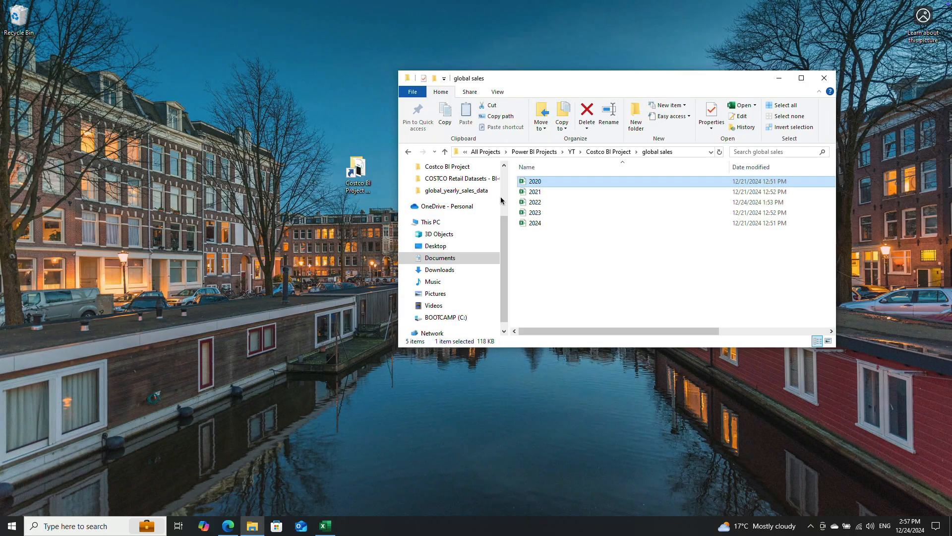
left_click(537, 192)
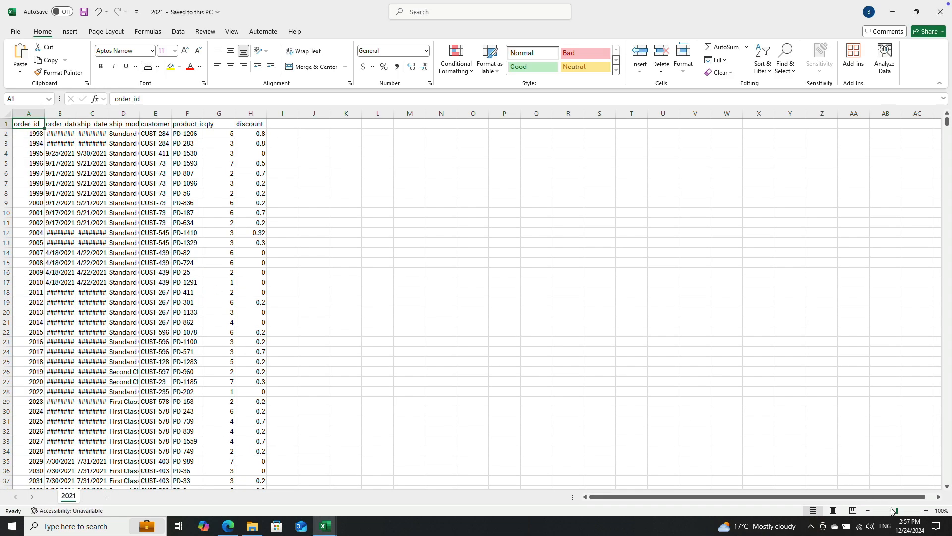
left_click_drag(896, 511, 901, 511)
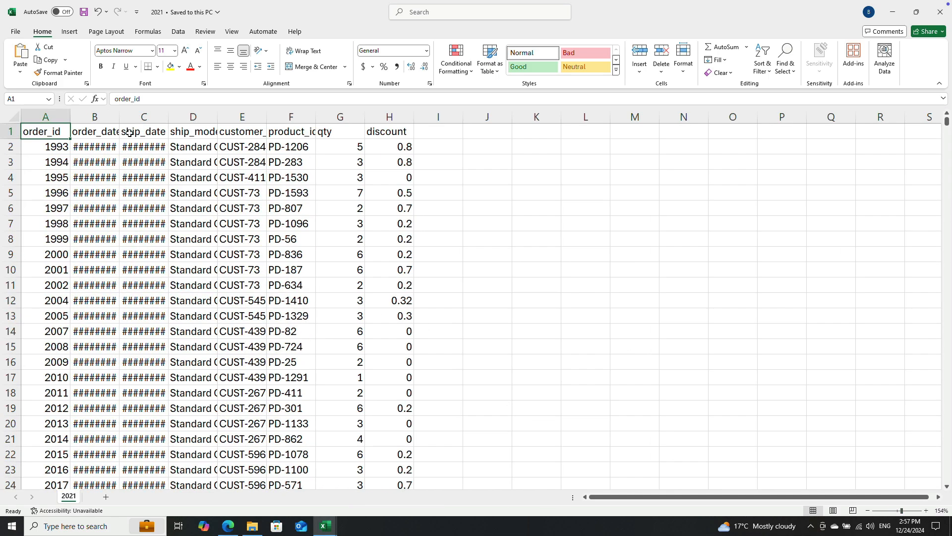
double_click(120, 115)
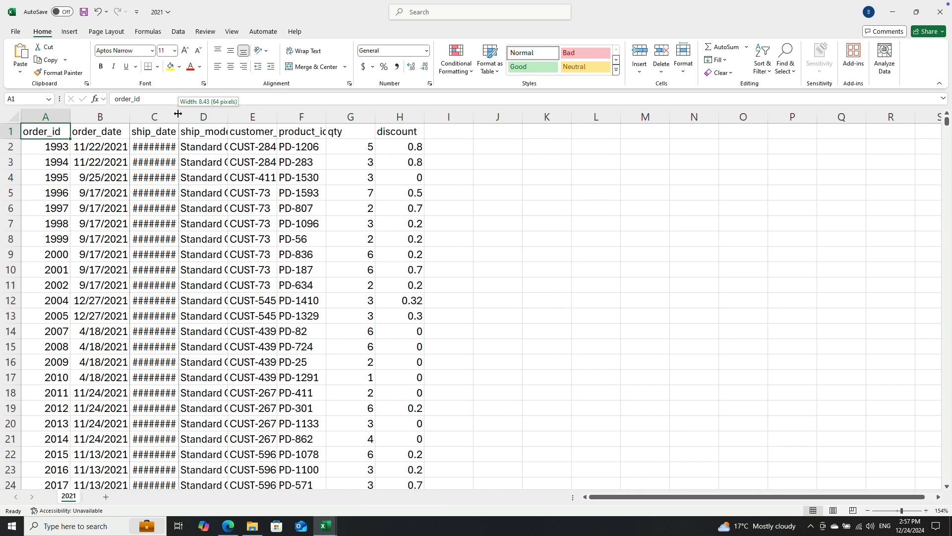
double_click(178, 115)
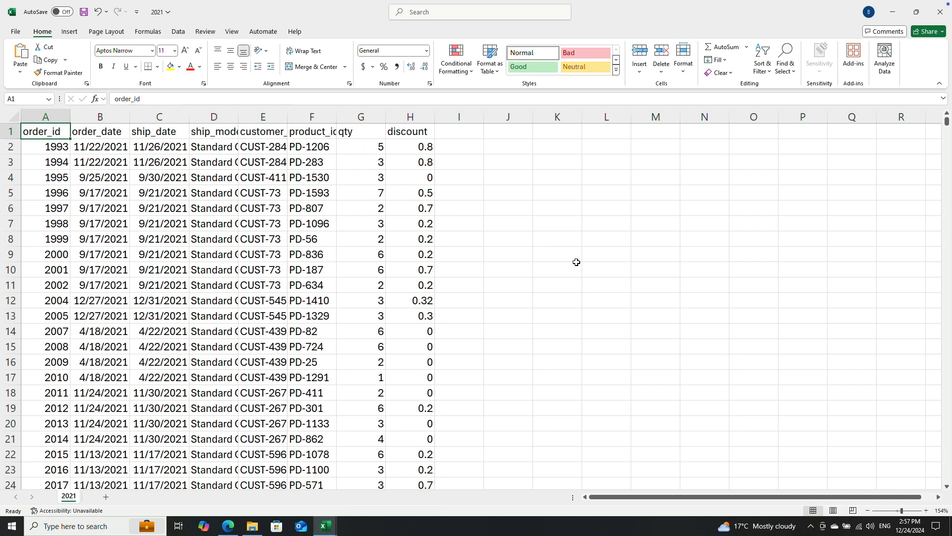
Step: Open the 2022 sales file from the global sales folder and auto-fit its order_date and ship_date columns
left_click(896, 14)
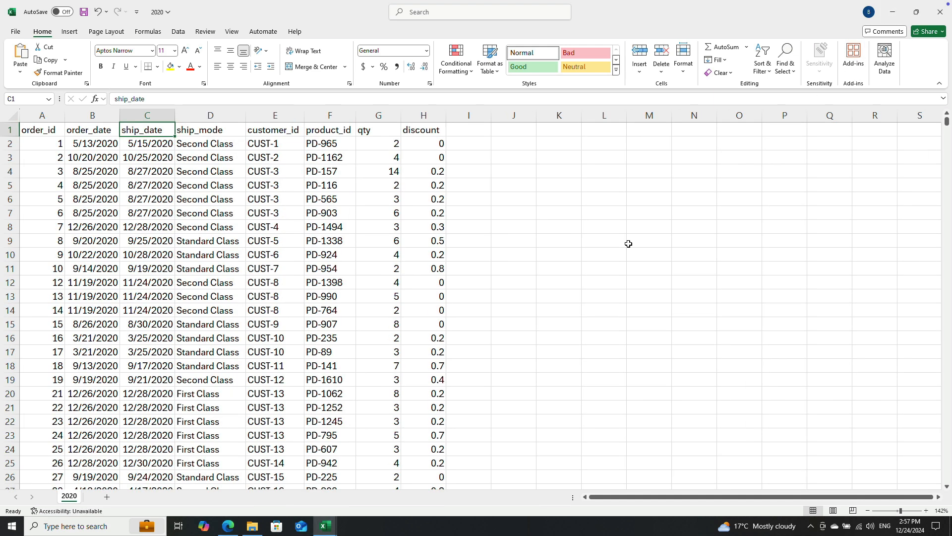
left_click(897, 18)
double_click(541, 204)
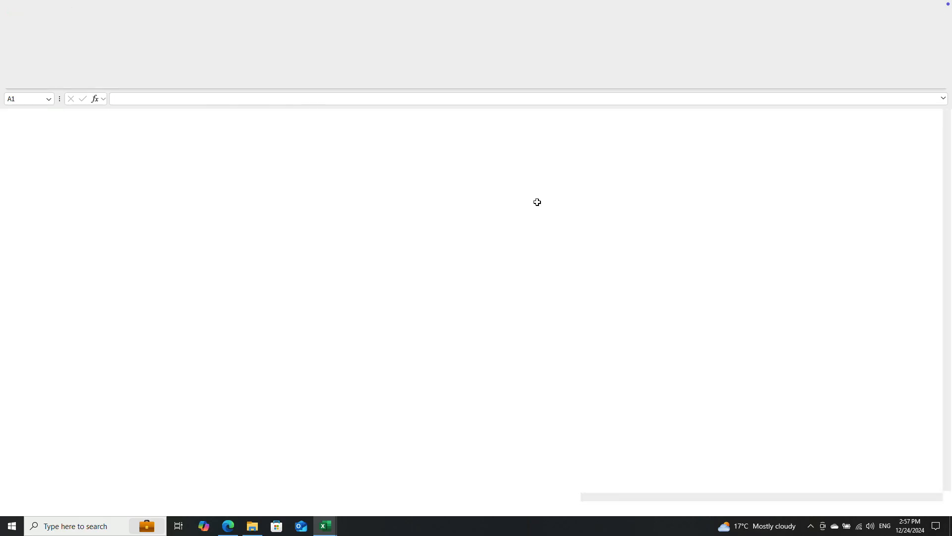
left_click(537, 202)
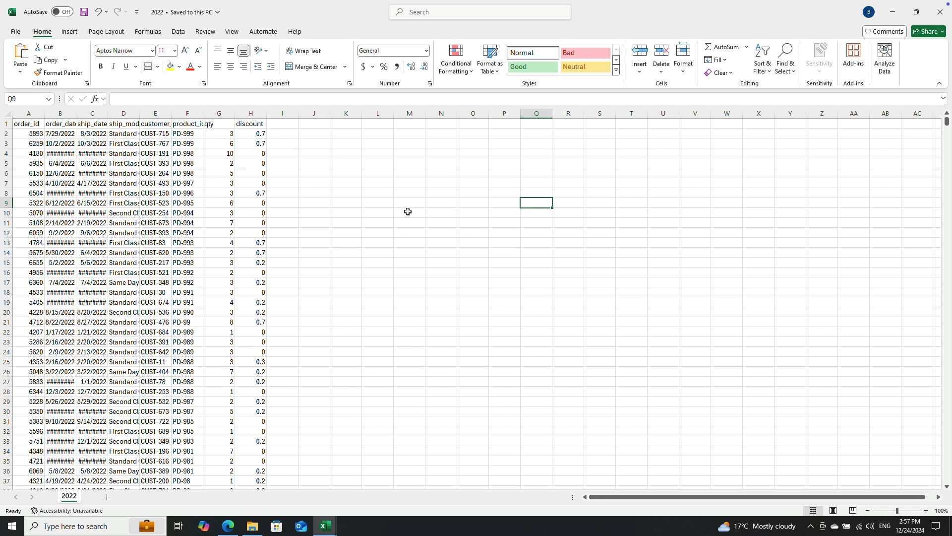
double_click(77, 114)
double_click(112, 113)
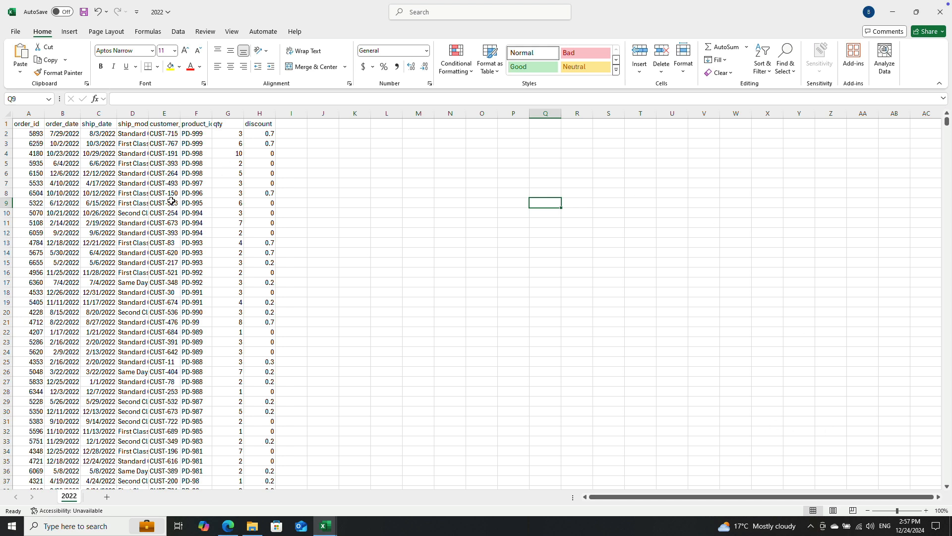
Step: Open the 2023 sales file from the global sales folder, look over its columns and switch to the open 2021 workbook
left_click(888, 13)
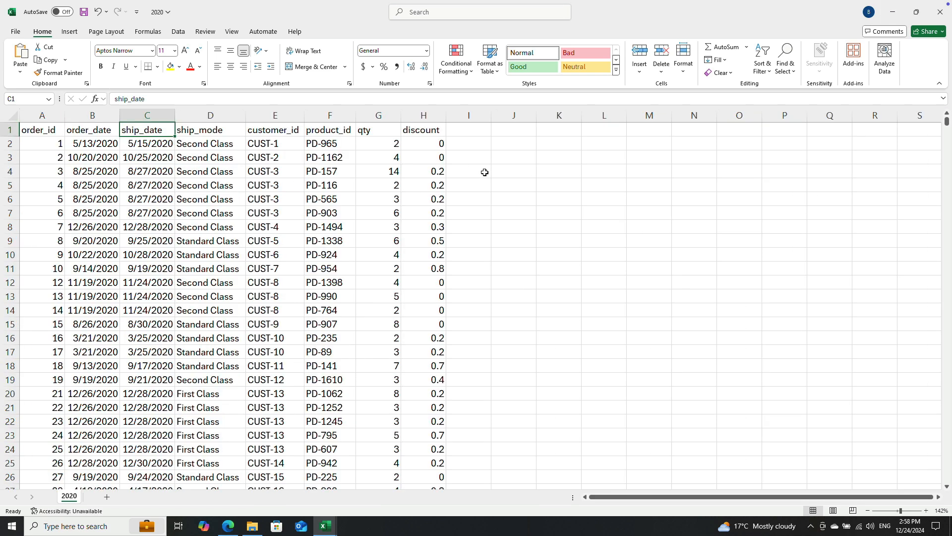
left_click(892, 12)
left_click(531, 213)
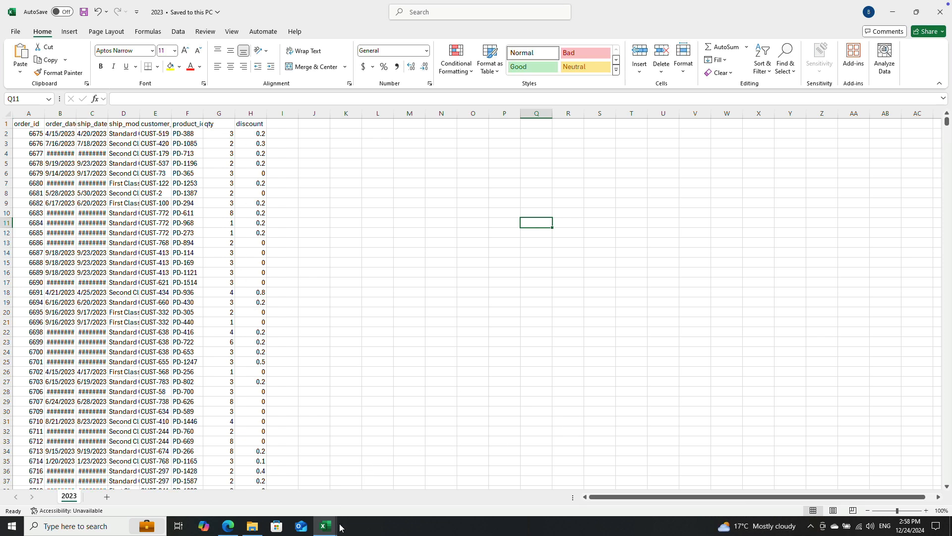
mouse_move(331, 532)
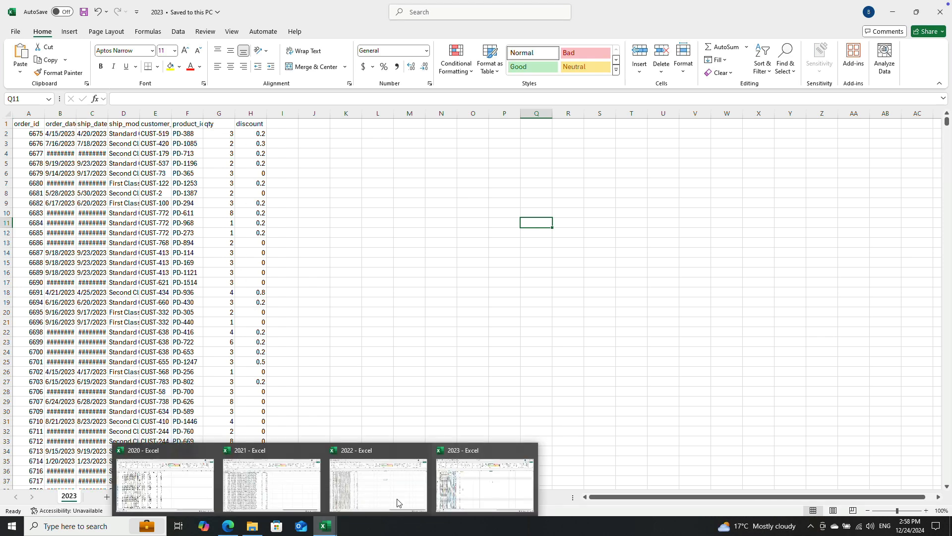
left_click(236, 477)
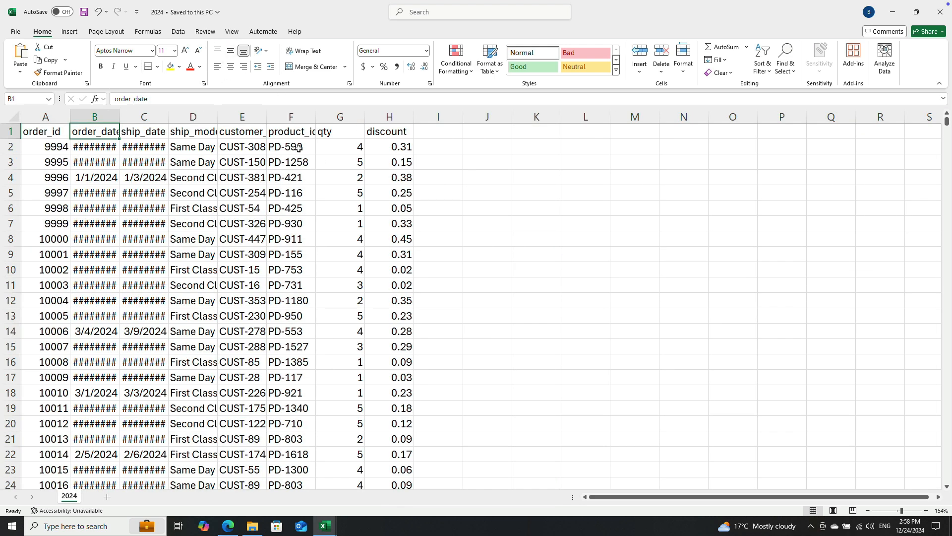
Step: Examine the column headers and first two order rows of the 2024 sales table and return to the global sales folder
mouse_move(58, 139)
left_mouse_down()
mouse_move(361, 144)
mouse_move(392, 163)
left_mouse_up()
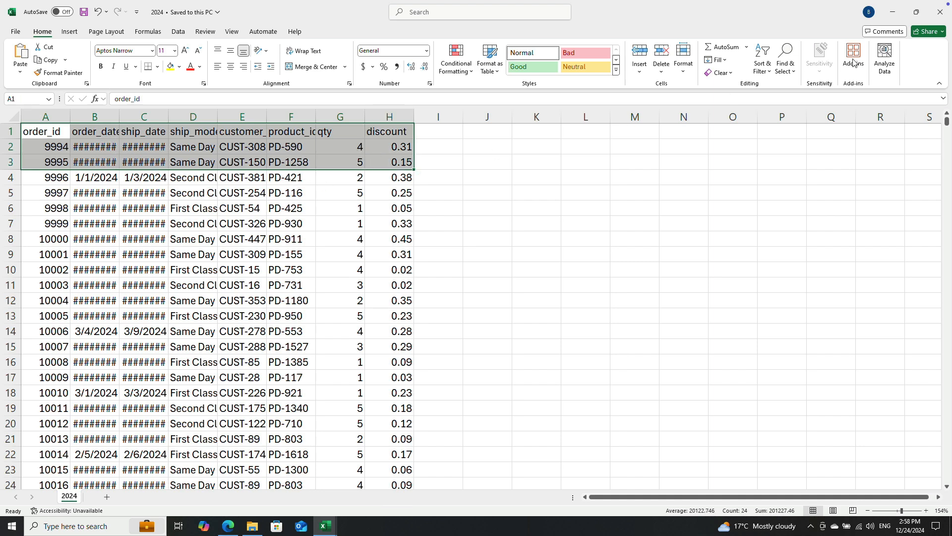
left_click(893, 12)
left_click(940, 12)
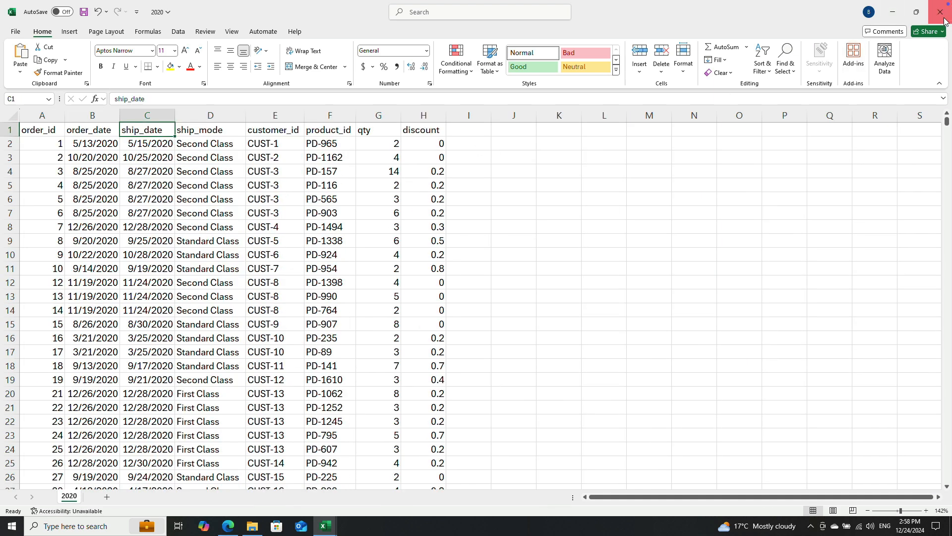
left_click(530, 396)
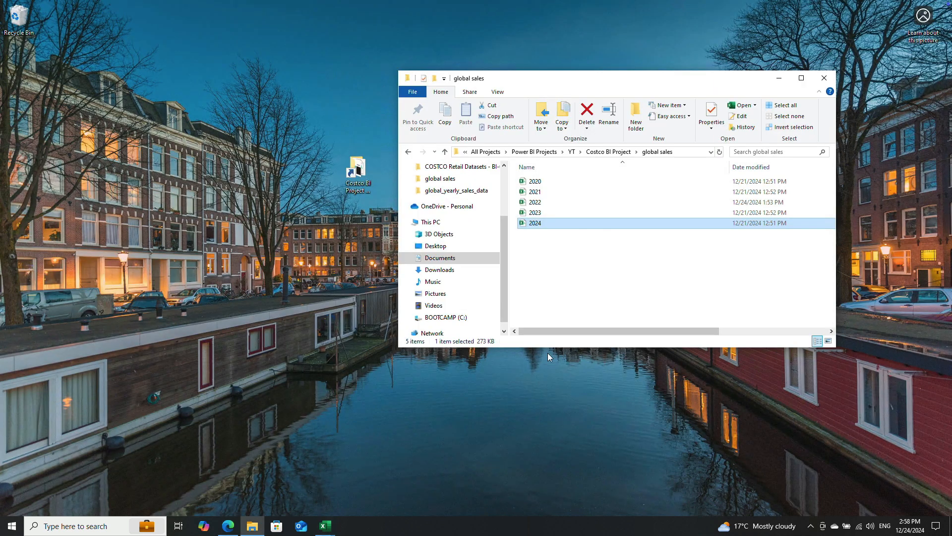
left_click(580, 214)
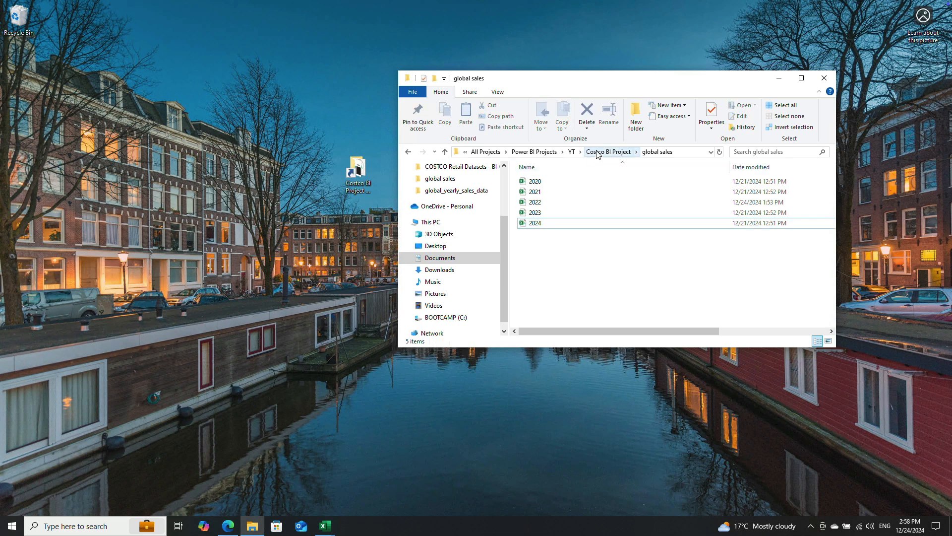
Step: Go up to the Costco BI Project folder and view the Costco Logo and Color Code - Costco images
left_click(446, 153)
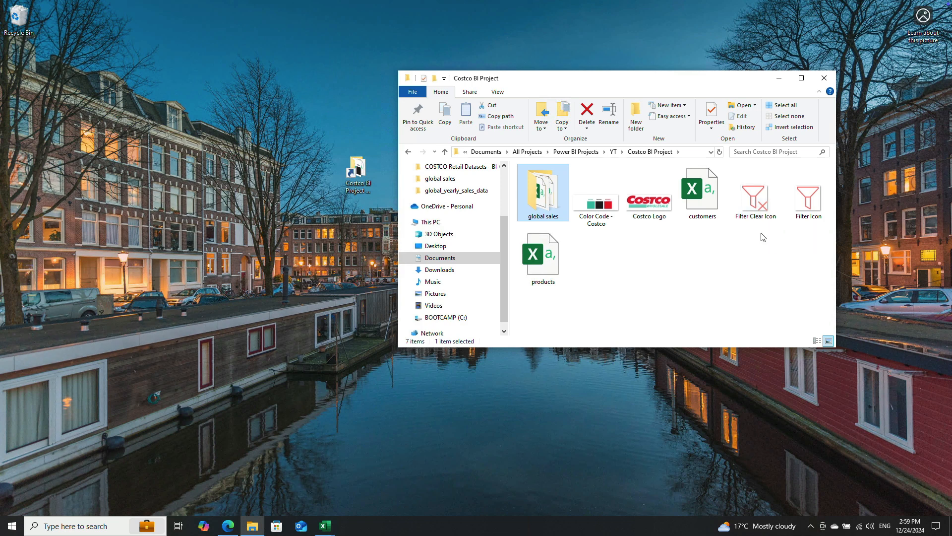
left_click(760, 211)
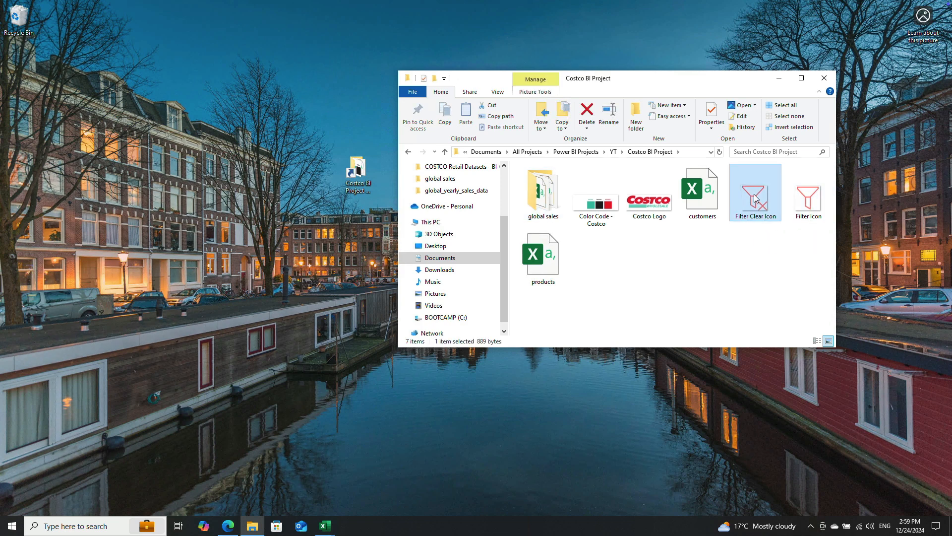
double_click(651, 204)
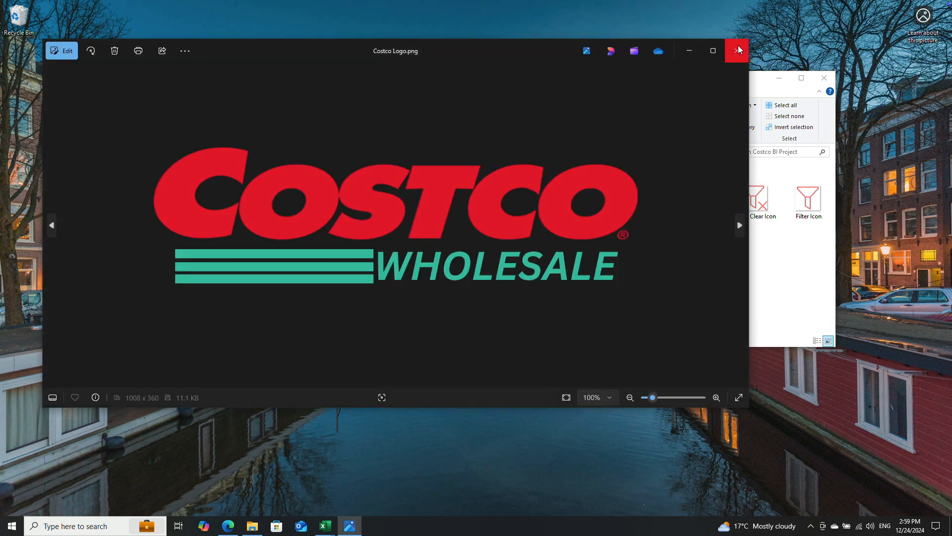
left_click(737, 50)
double_click(595, 198)
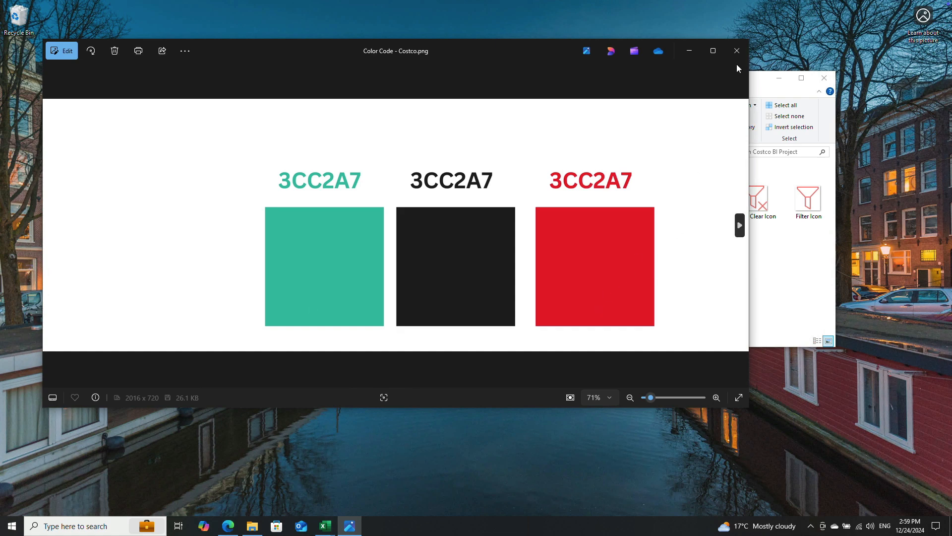
left_click(737, 51)
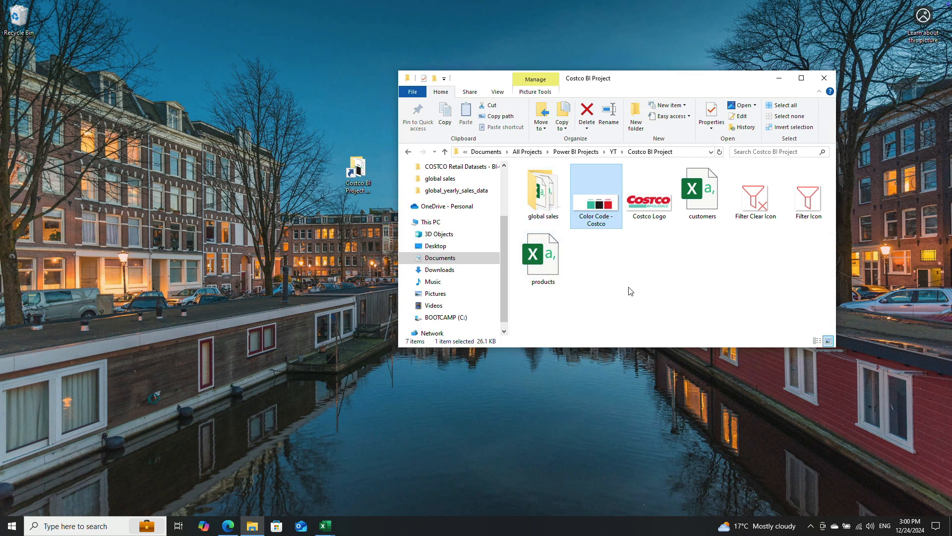
Step: Clear the file selection in the project folder, search Windows for Power and launch Power BI Desktop
right_click(626, 265)
left_click(790, 299)
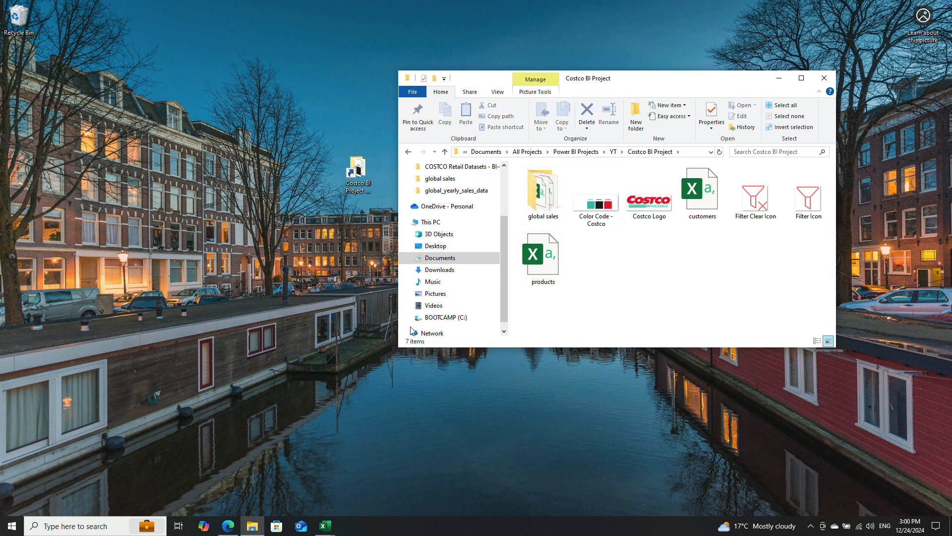
left_click(97, 525)
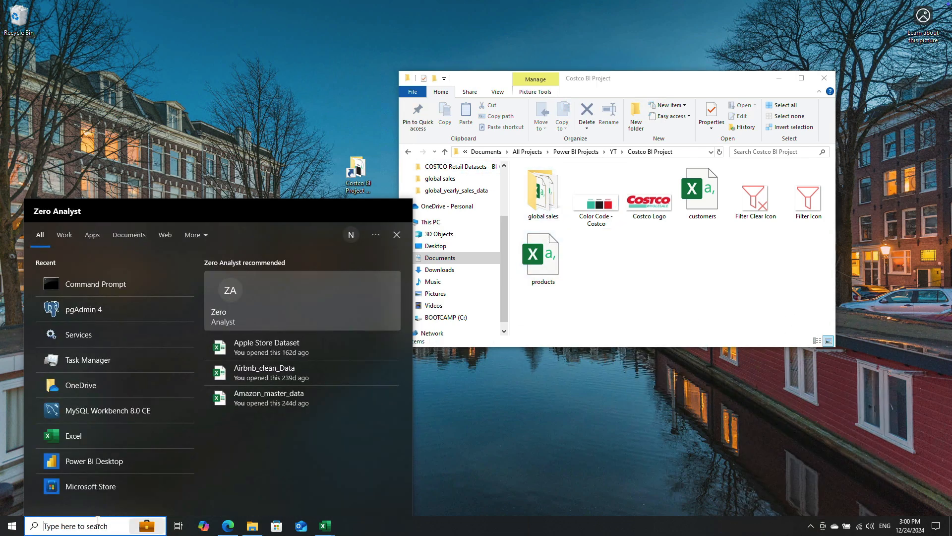
type("POwer")
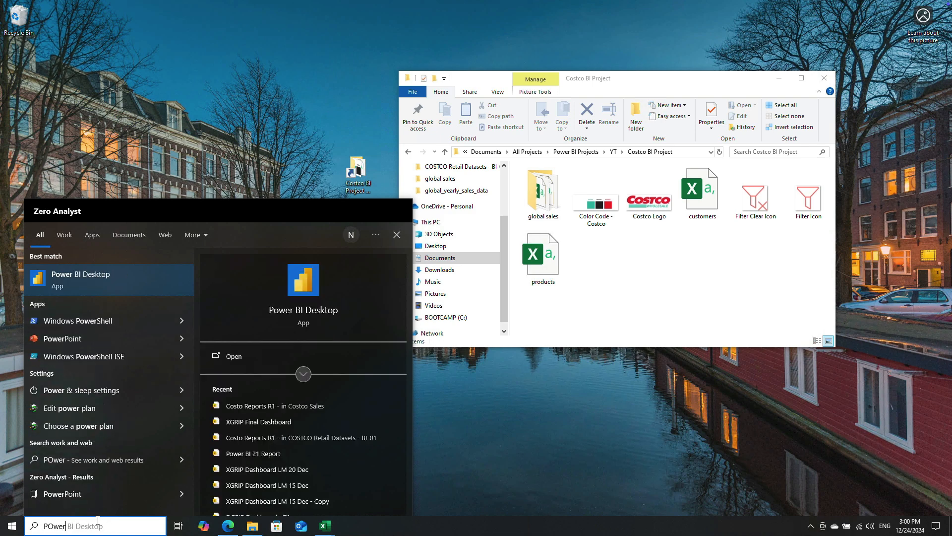
key("Return")
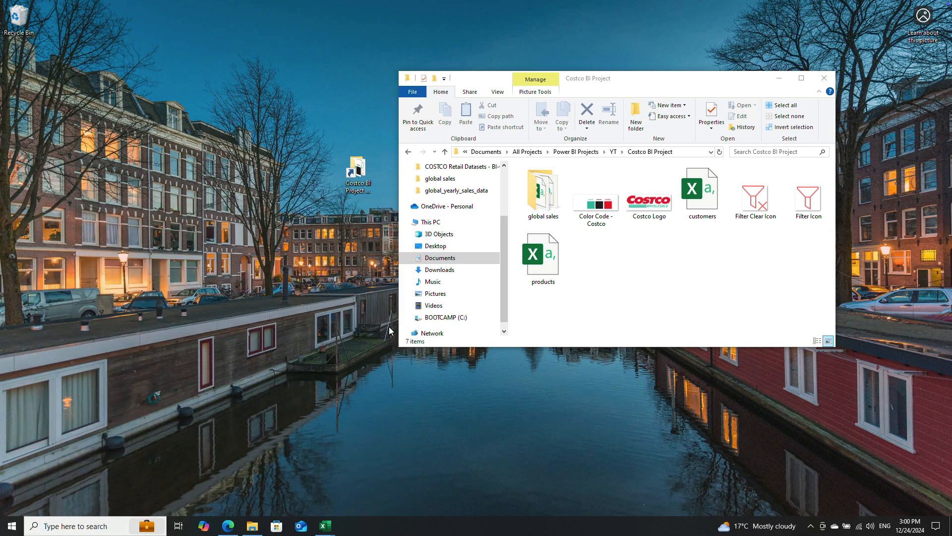
Step: Open the products file for a quick look and minimize the workbook and folder windows to reach Power BI Desktop
double_click(543, 256)
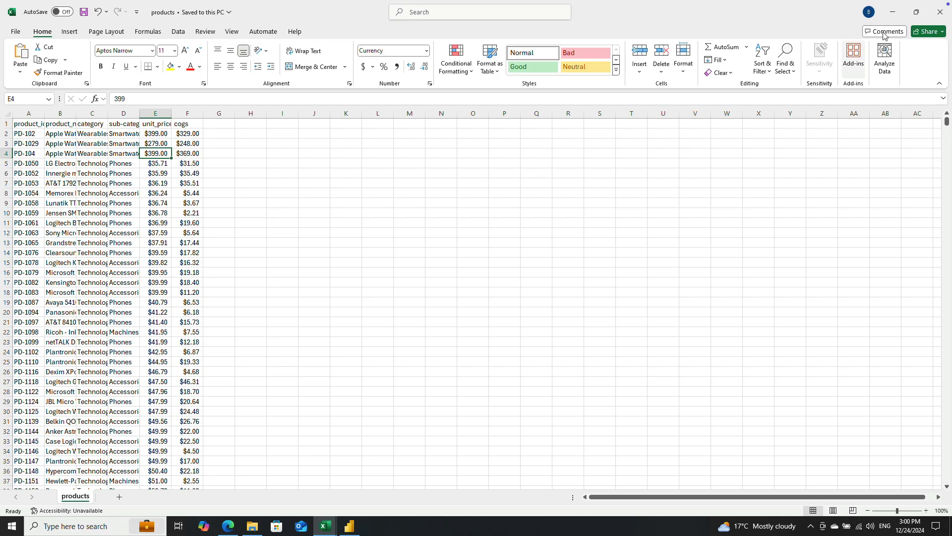
left_click(893, 12)
left_click(892, 13)
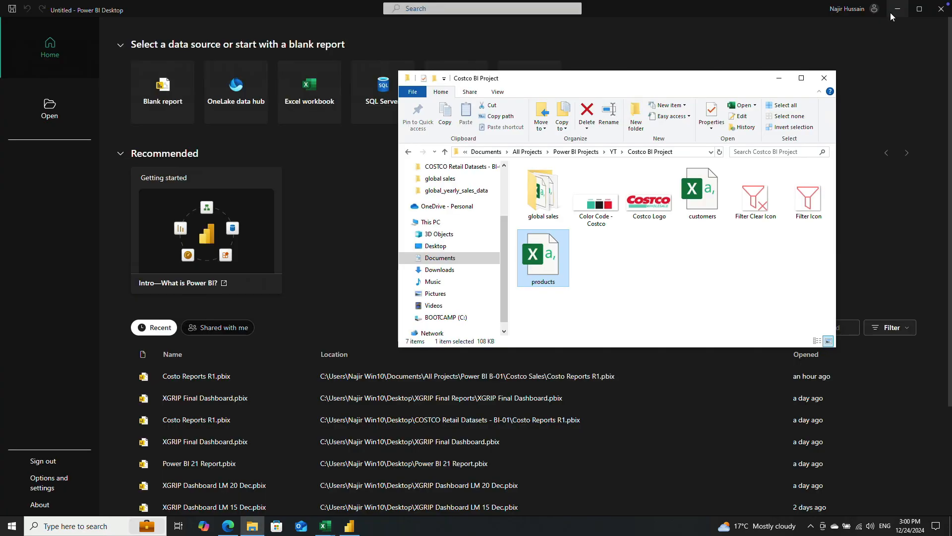
left_click(785, 83)
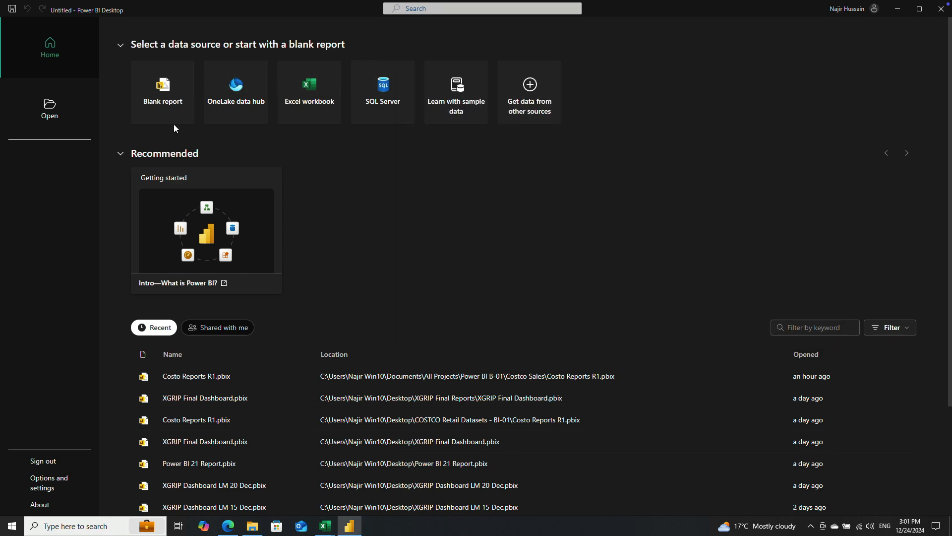
Step: Create a blank report and save it to the Desktop as Costco Sales R2
left_click(169, 100)
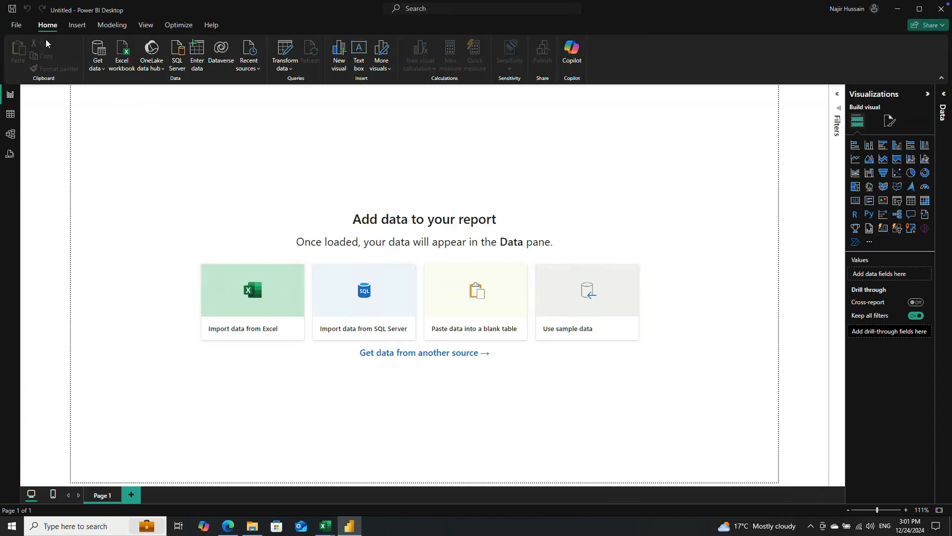
left_click(12, 10)
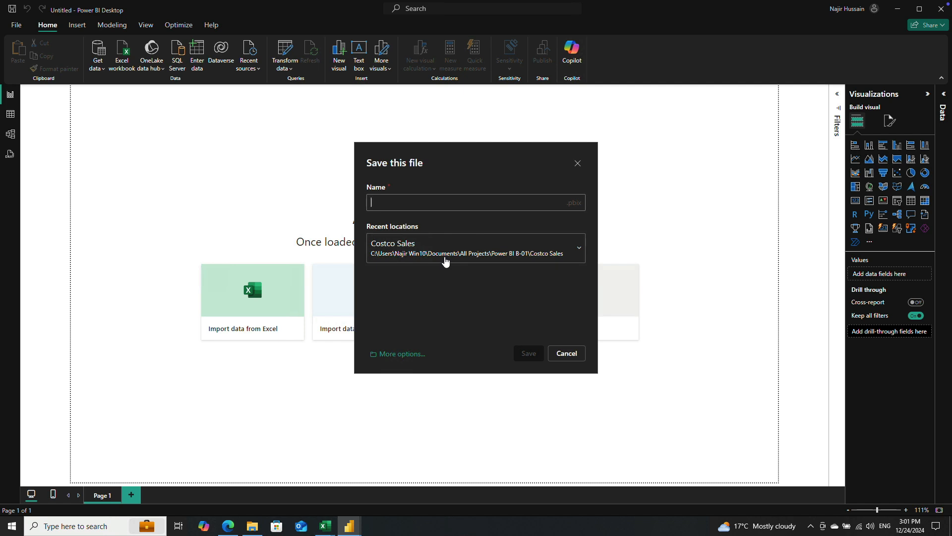
type("Costco Sales R2")
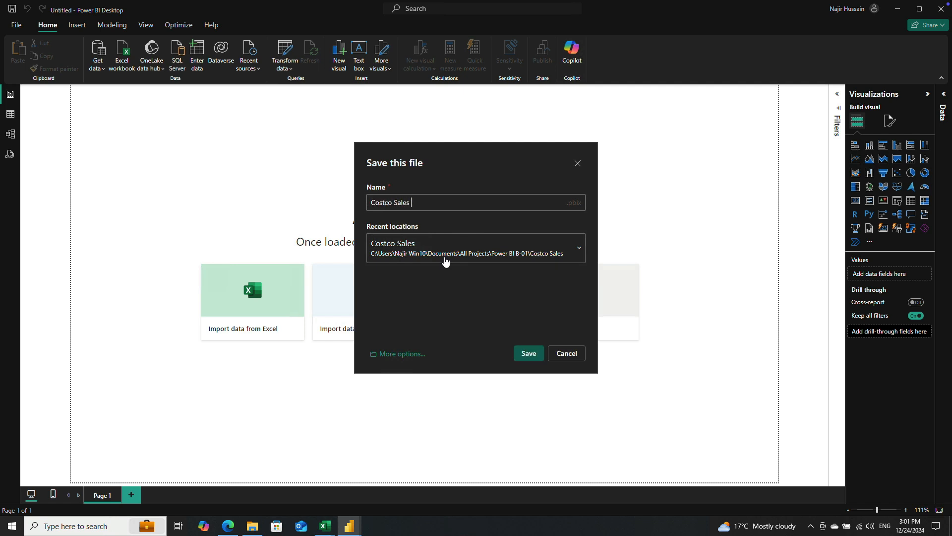
left_click(575, 251)
left_click(434, 354)
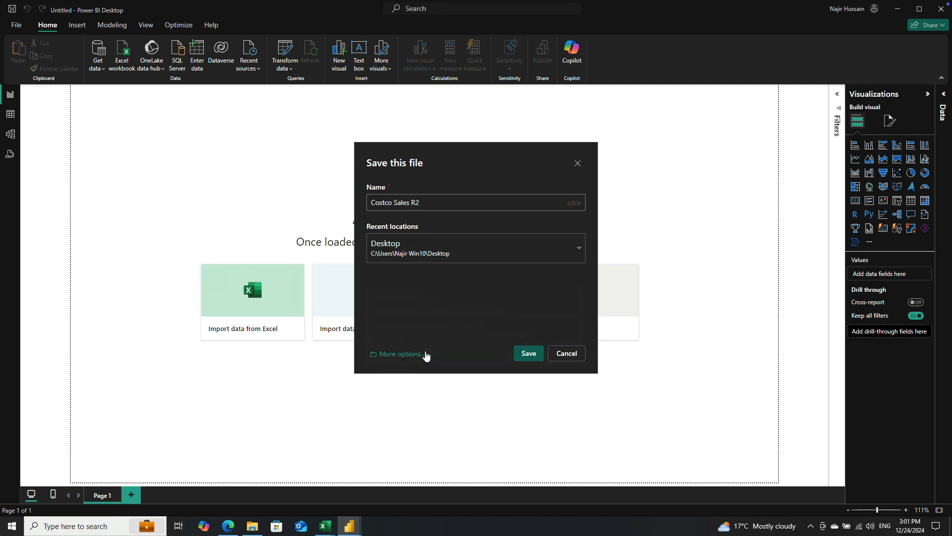
left_click(530, 354)
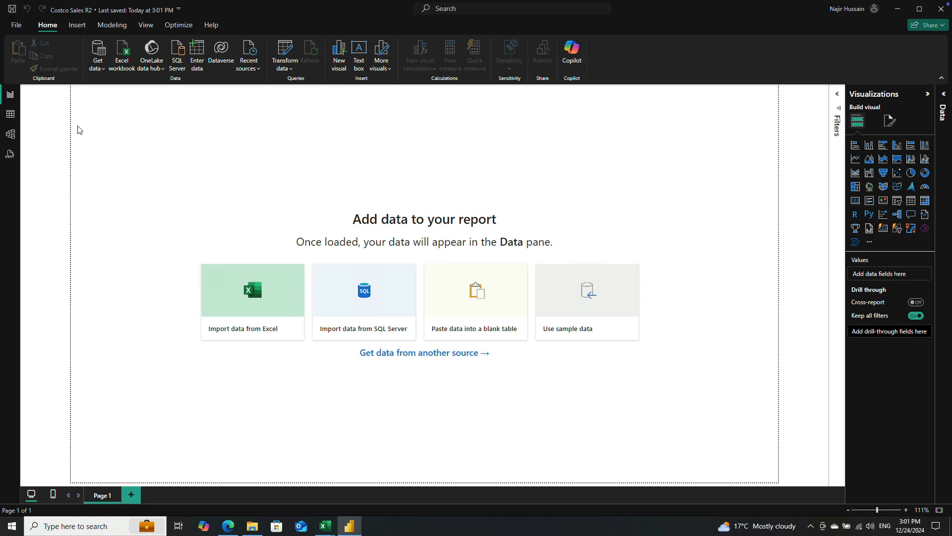
Step: Check the application and model languages in the global regional settings and the current file's import locale, leaving the options unchanged
left_click(17, 28)
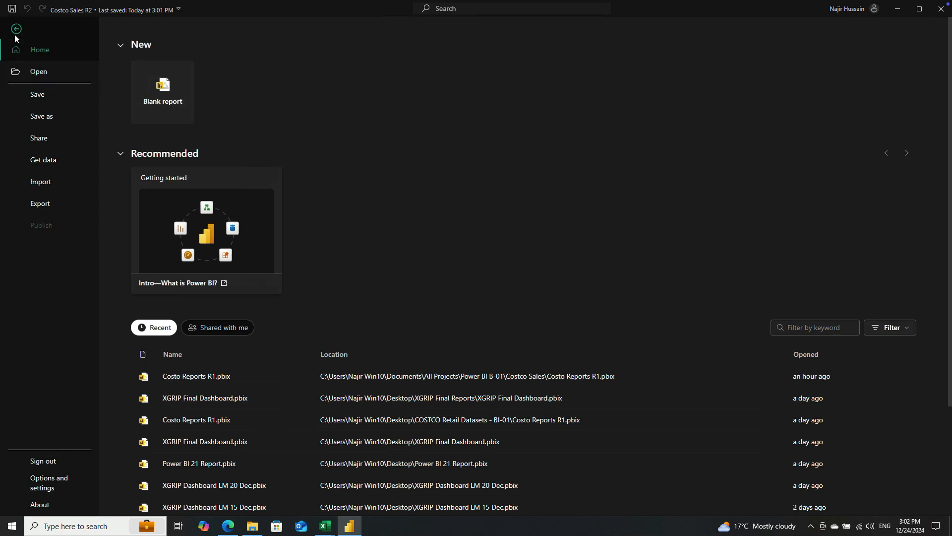
left_click(16, 28)
left_click(16, 26)
left_click(48, 484)
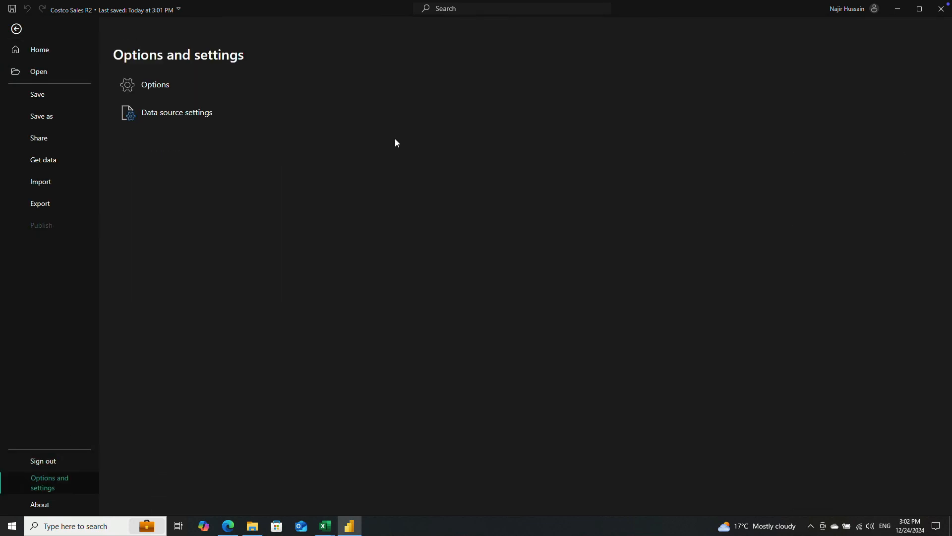
left_click(160, 85)
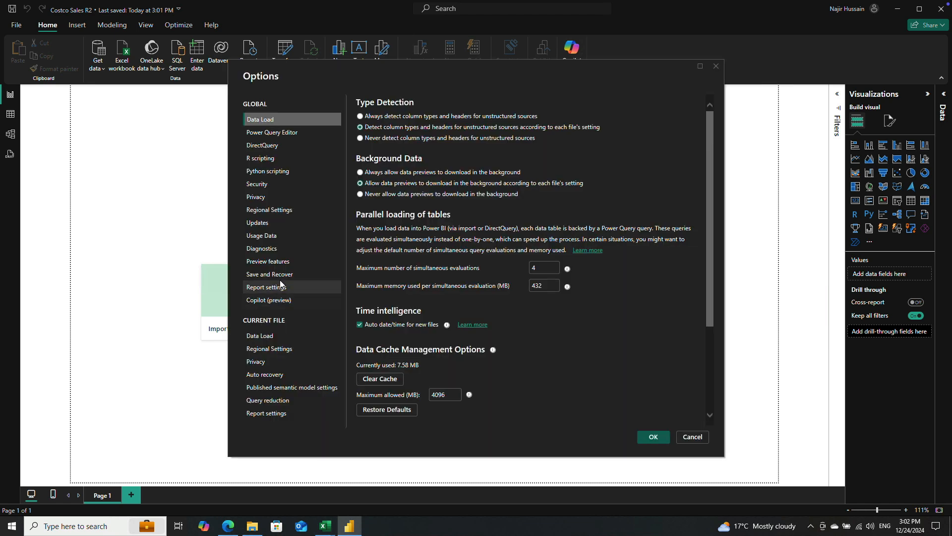
left_click(274, 209)
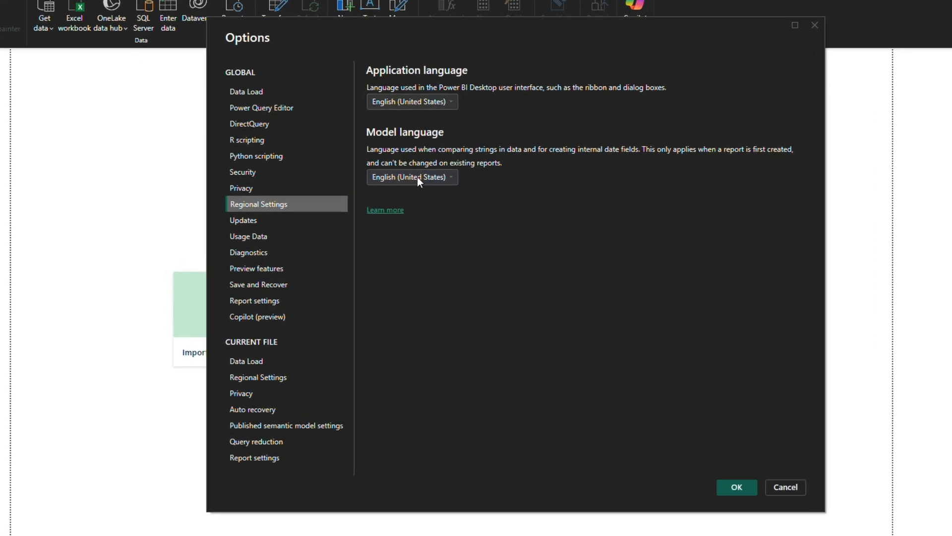
left_click(270, 376)
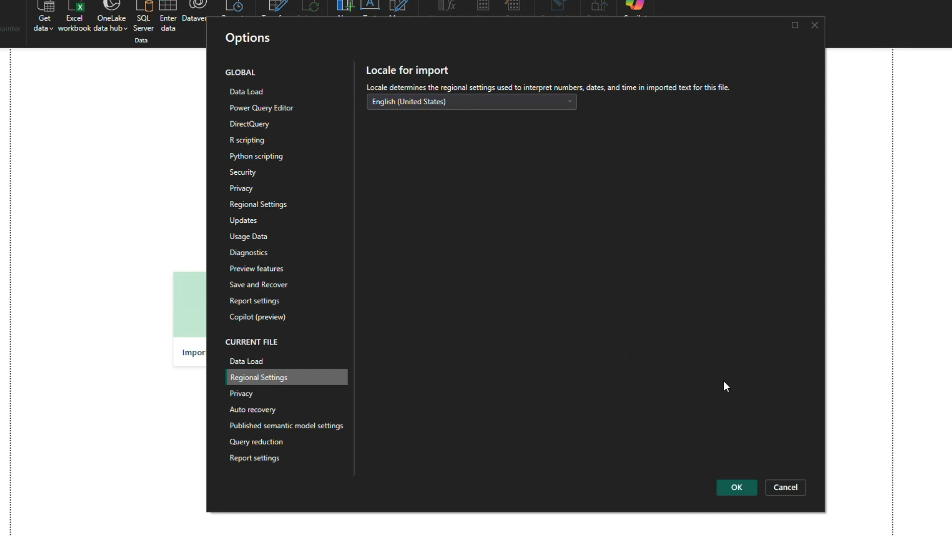
left_click(779, 487)
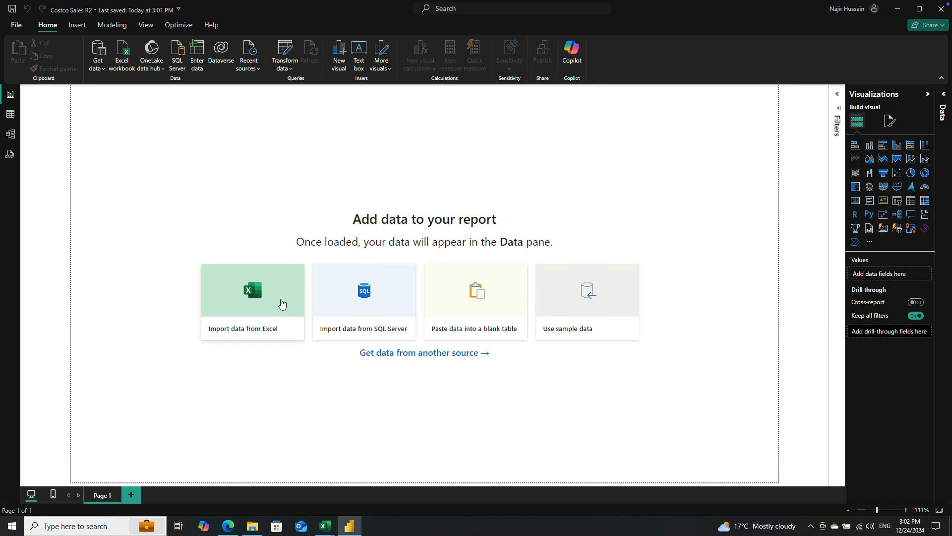
Step: Review the products, customers and global sales items in the Costco BI Project folder and return to the report
left_click(253, 526)
right_click(555, 269)
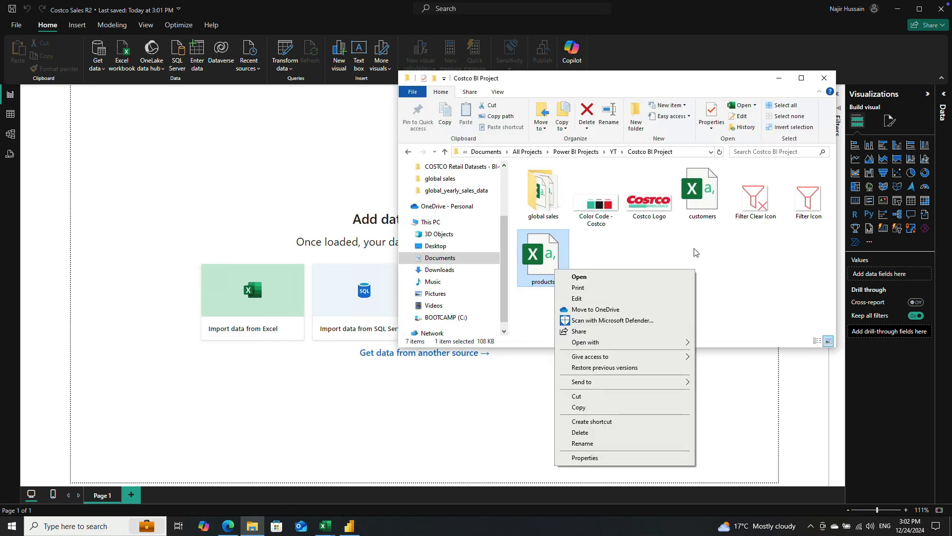
left_click(704, 264)
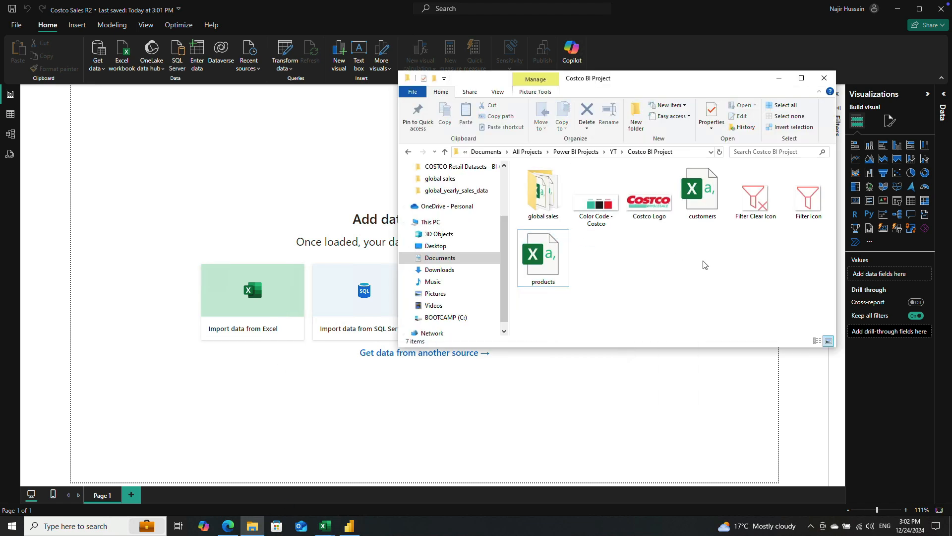
left_click(706, 195)
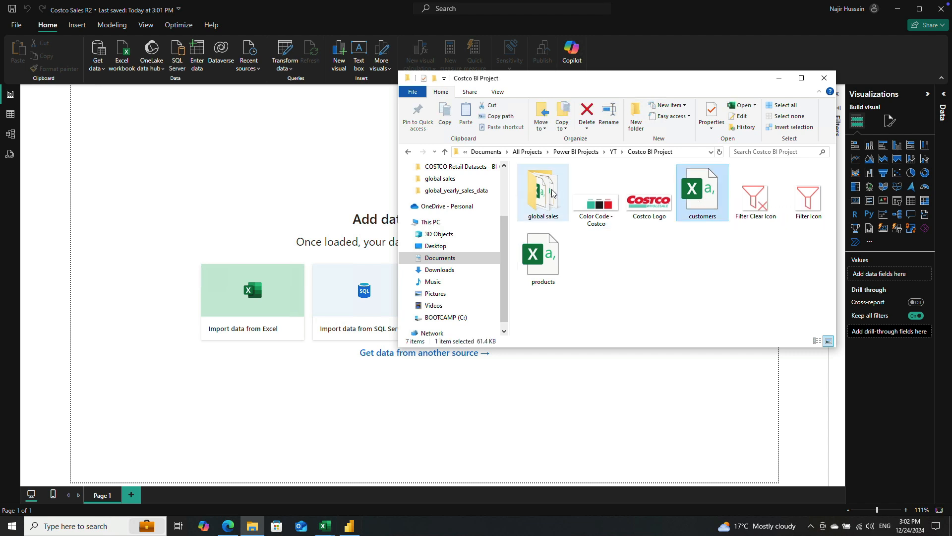
left_click(621, 287)
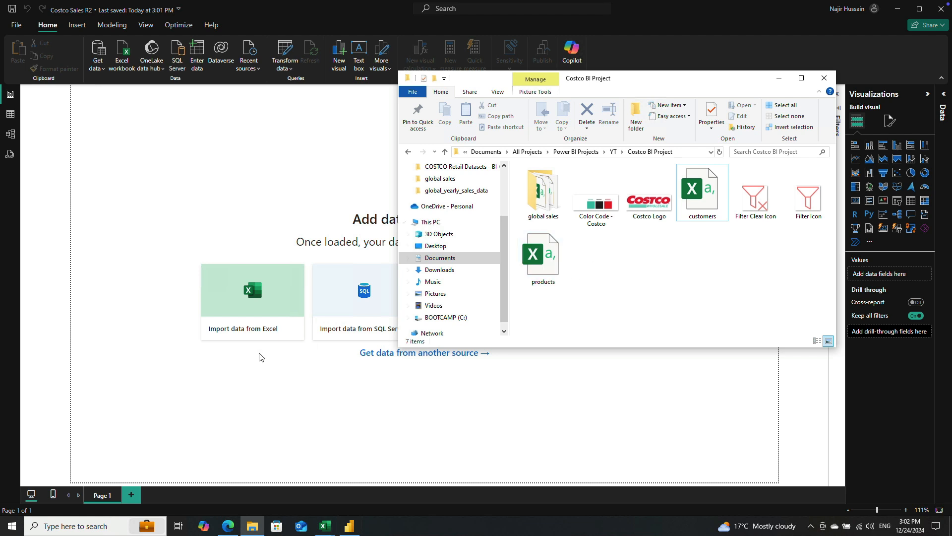
left_click(244, 230)
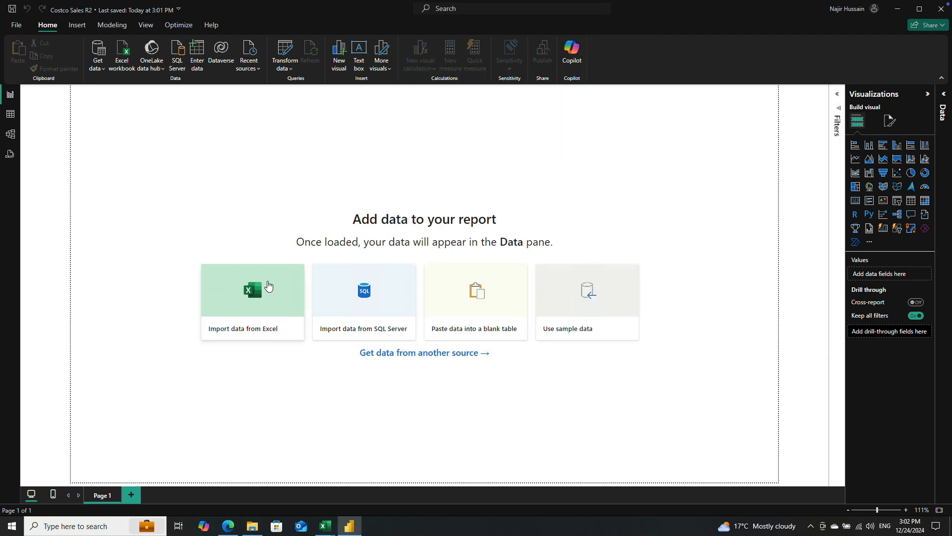
Step: Connect a Text/CSV source to the products file in Documents > All Projects > Power BI Projects > YT > Costco BI Project
left_click(441, 353)
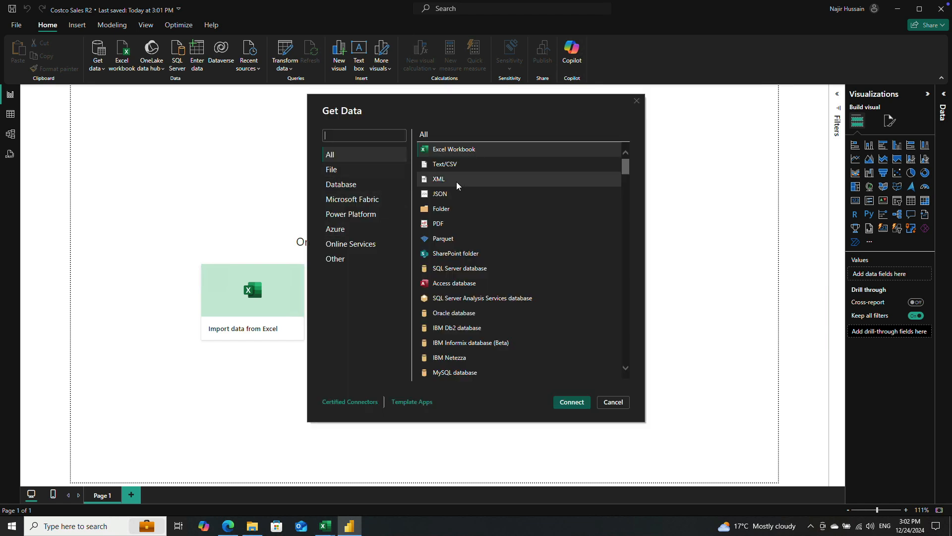
left_click(338, 154)
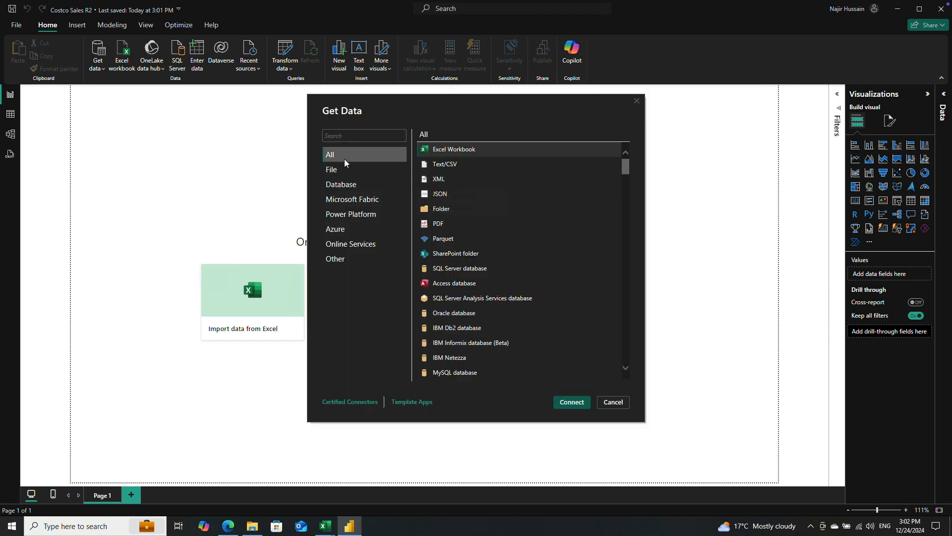
left_click(455, 165)
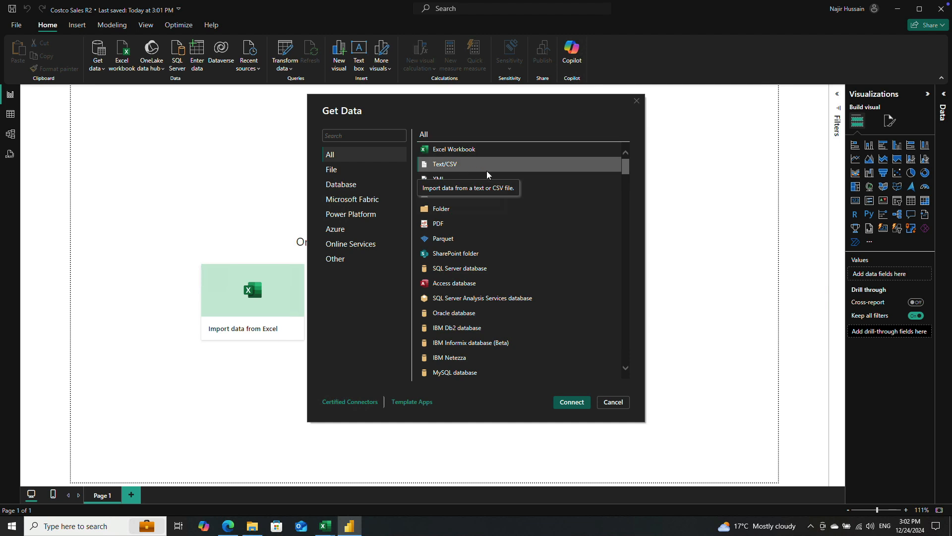
left_click(572, 402)
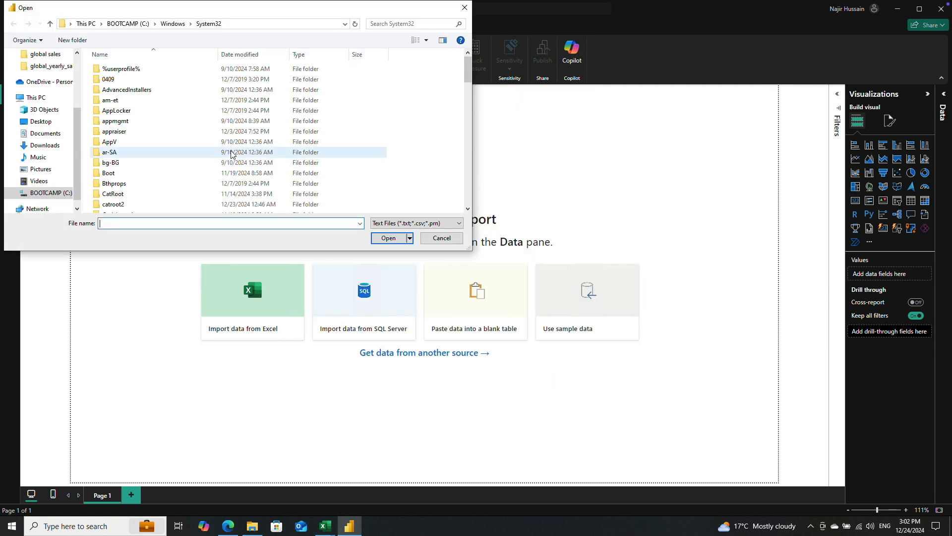
left_click(41, 121)
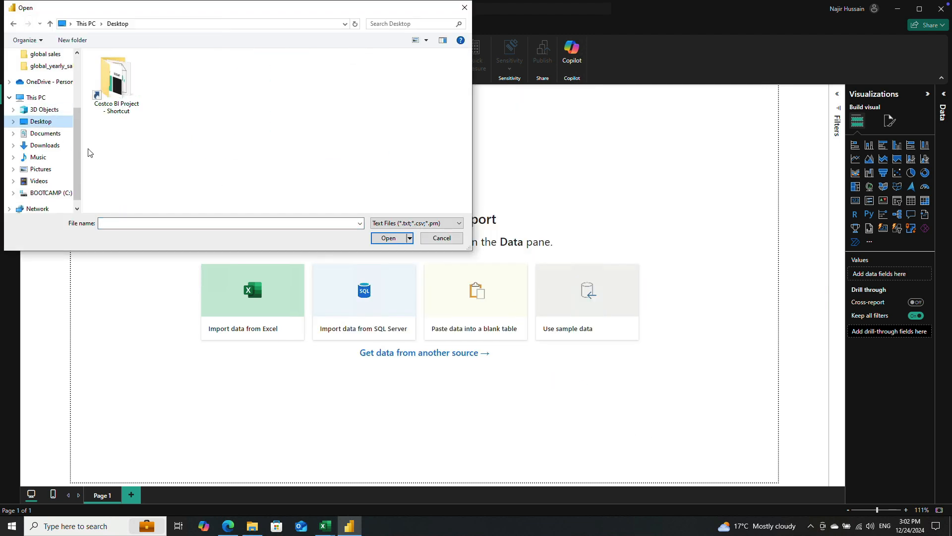
left_click(44, 134)
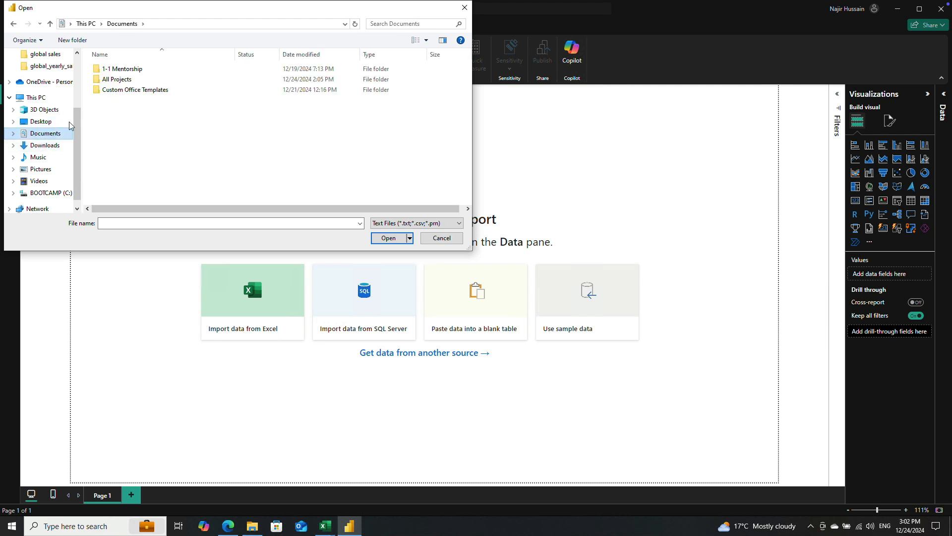
left_click(224, 79)
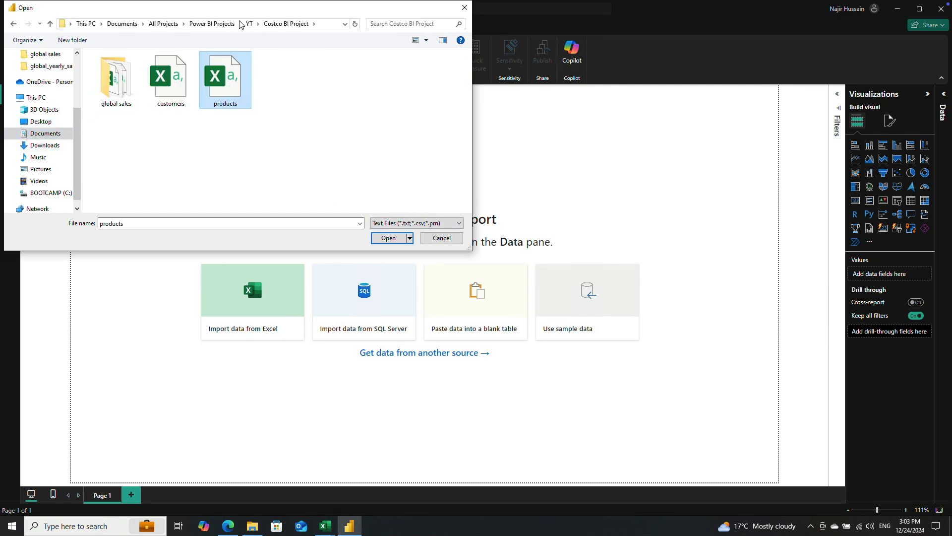
left_click(389, 239)
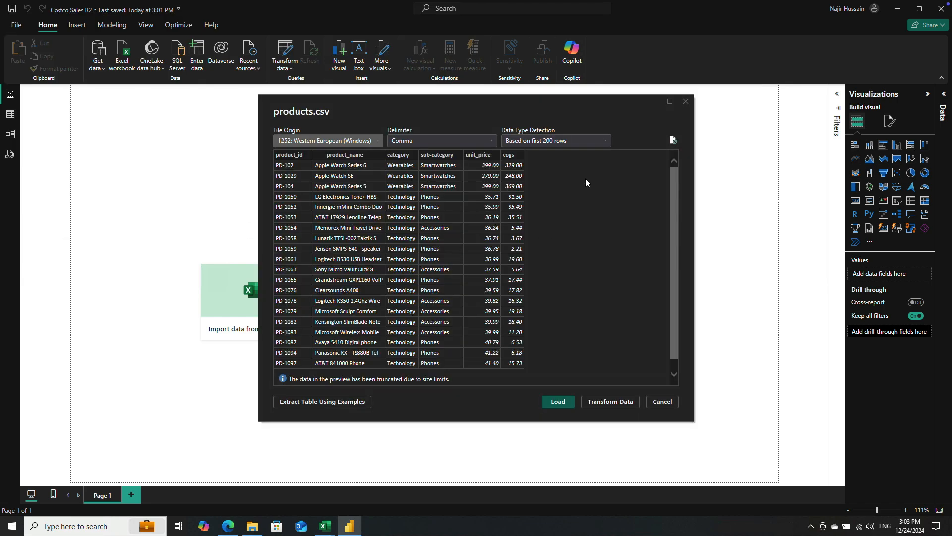
Step: Send the products.csv preview to Power Query for transformation and maximize the editor window
left_click_drag(570, 116, 543, 123)
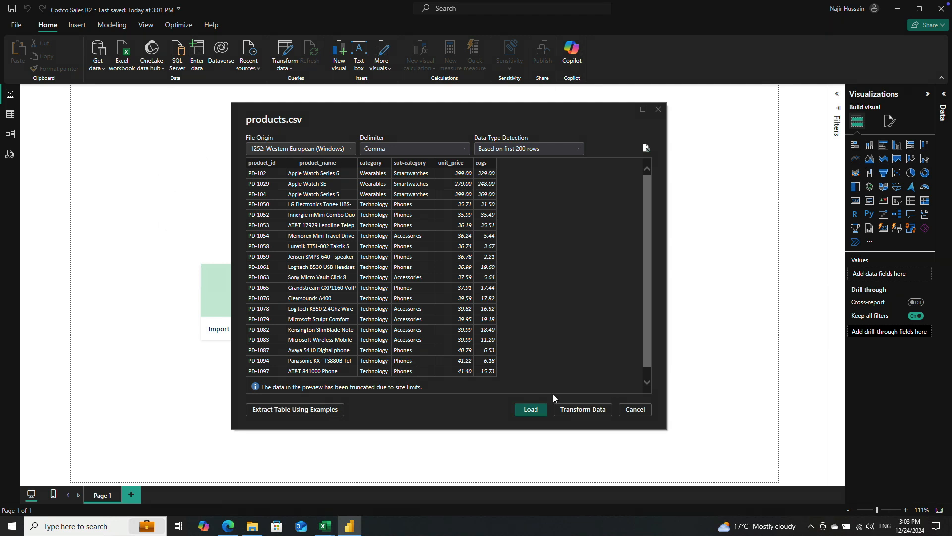
left_click(587, 409)
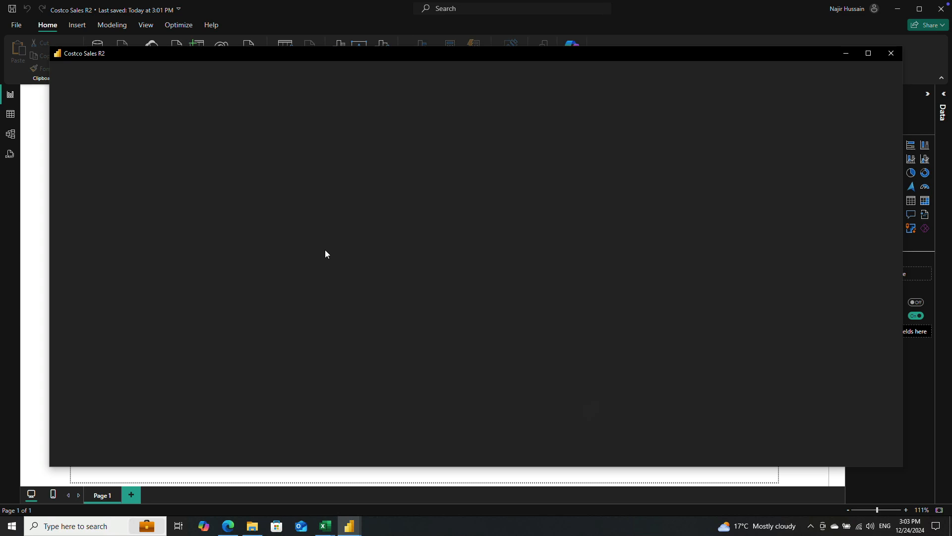
mouse_move(588, 55)
left_mouse_down()
mouse_move(562, 52)
mouse_move(587, 49)
left_mouse_up()
left_click_drag(762, 46, 751, 45)
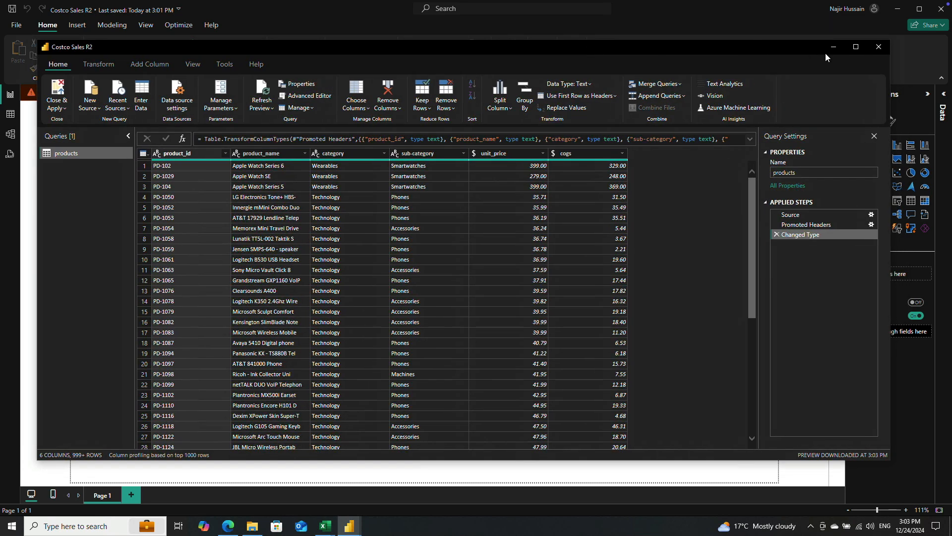
left_click(855, 47)
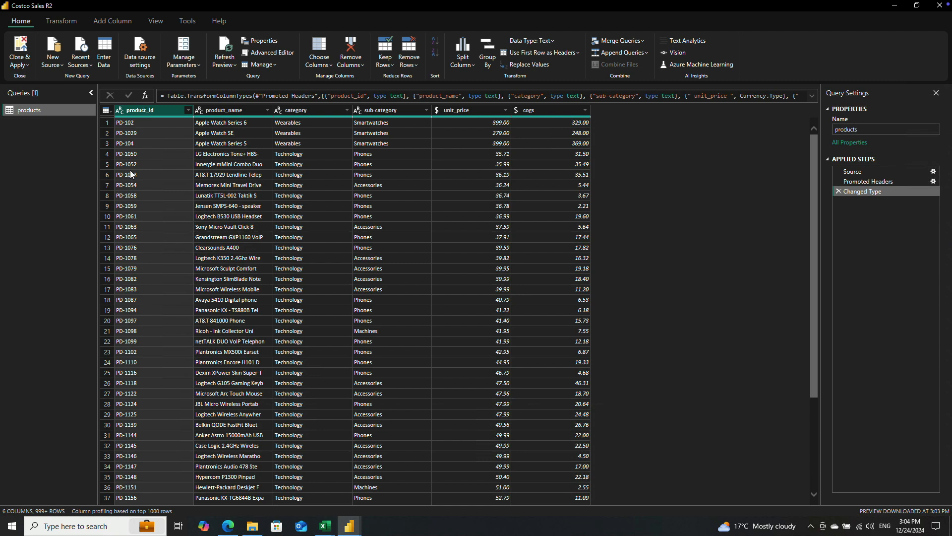
Step: Look through the products rows and check the available row-removal options, such as Remove Duplicates, without applying any
scroll(140, 239, "down", 4)
scroll(140, 239, "up", 4)
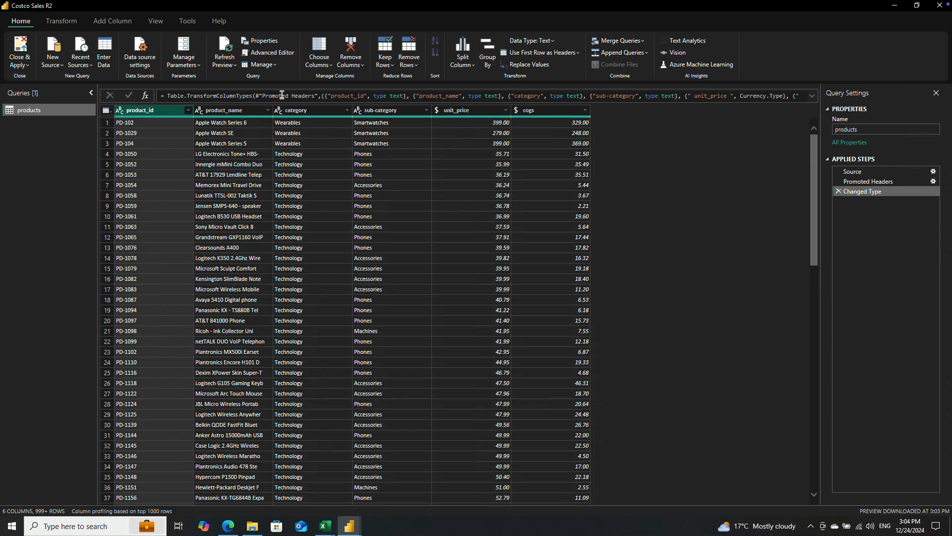
left_click(415, 65)
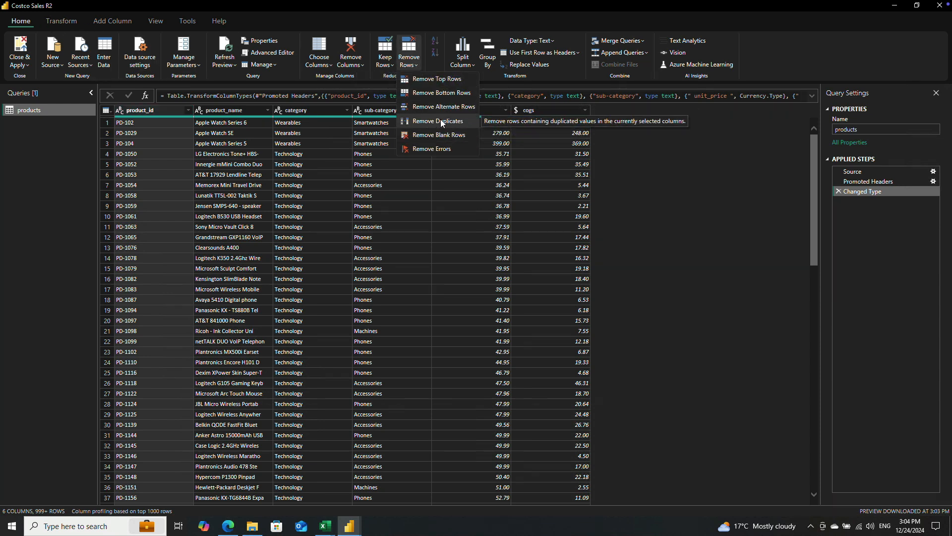
left_click(660, 190)
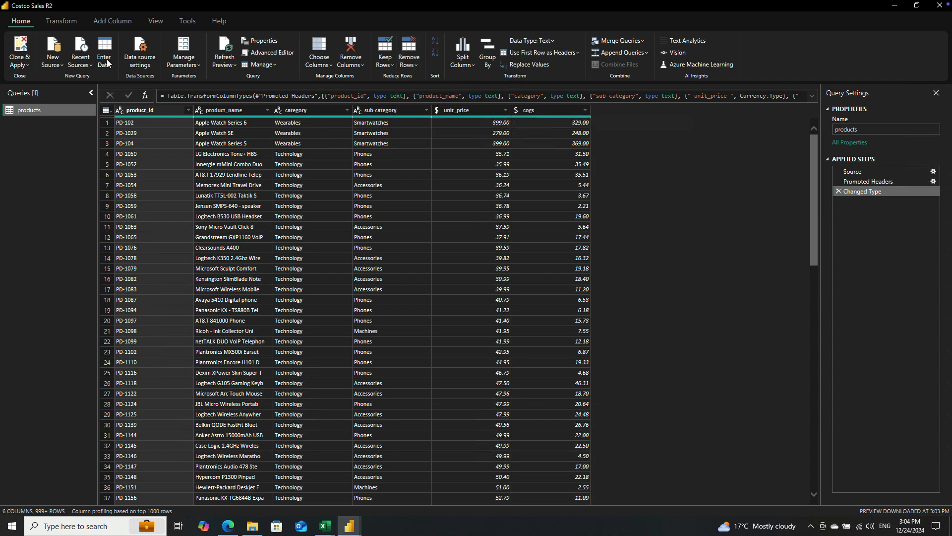
Step: Count the rows of the products query and delete the resulting Counted Rows step
left_click(62, 22)
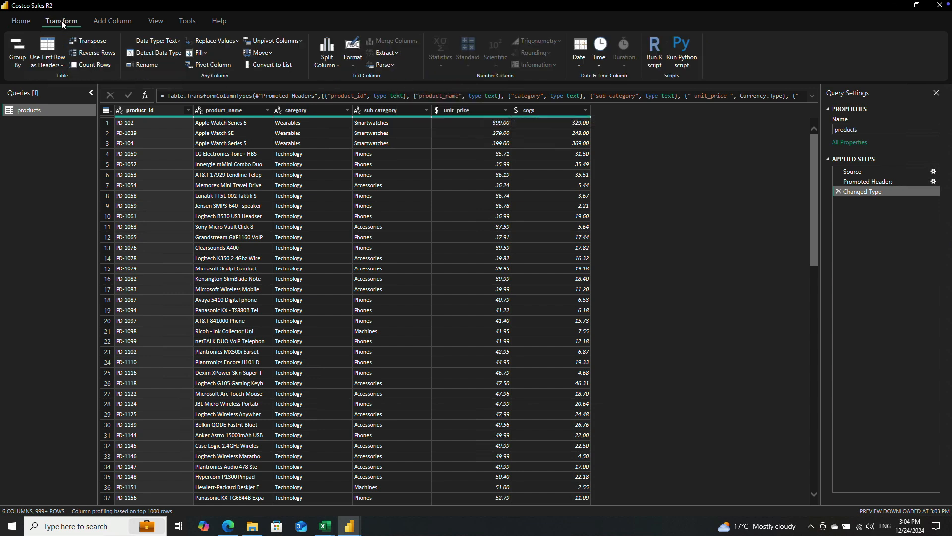
left_click(89, 64)
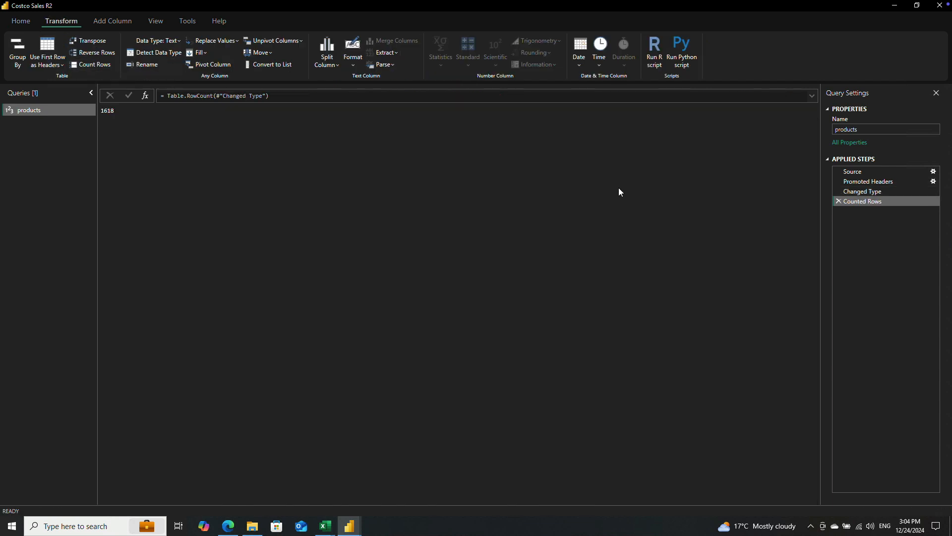
left_click(839, 201)
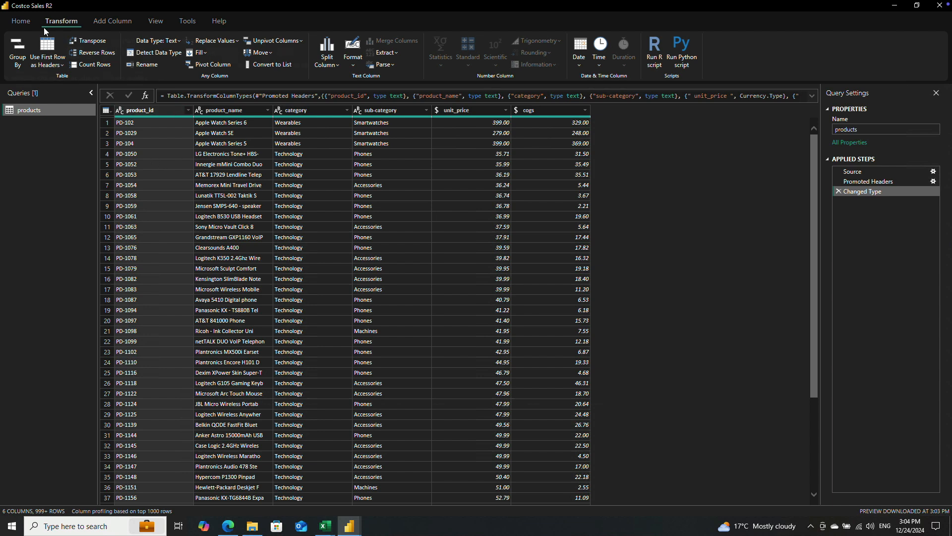
left_click(24, 22)
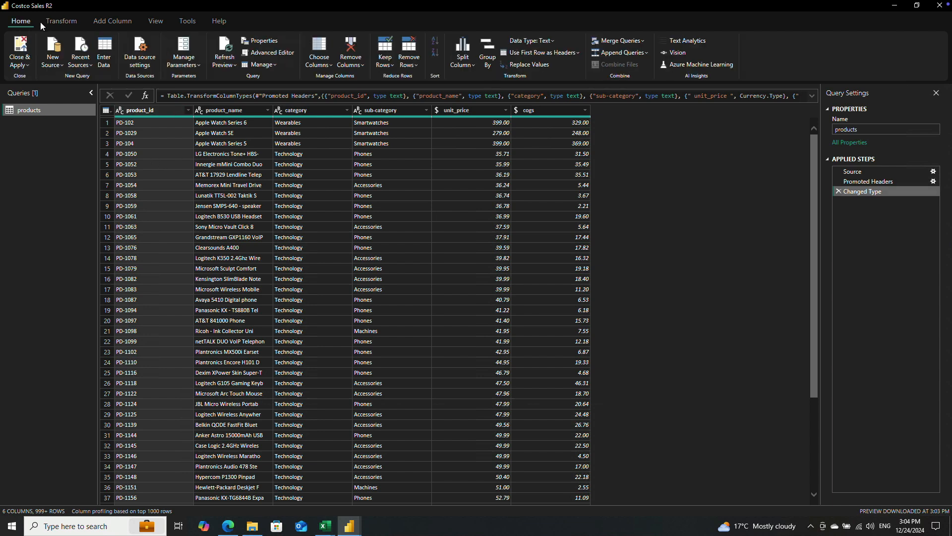
Step: Remove rows with duplicate product_id values and check the row count using a temporary Counted Rows step
left_click(419, 66)
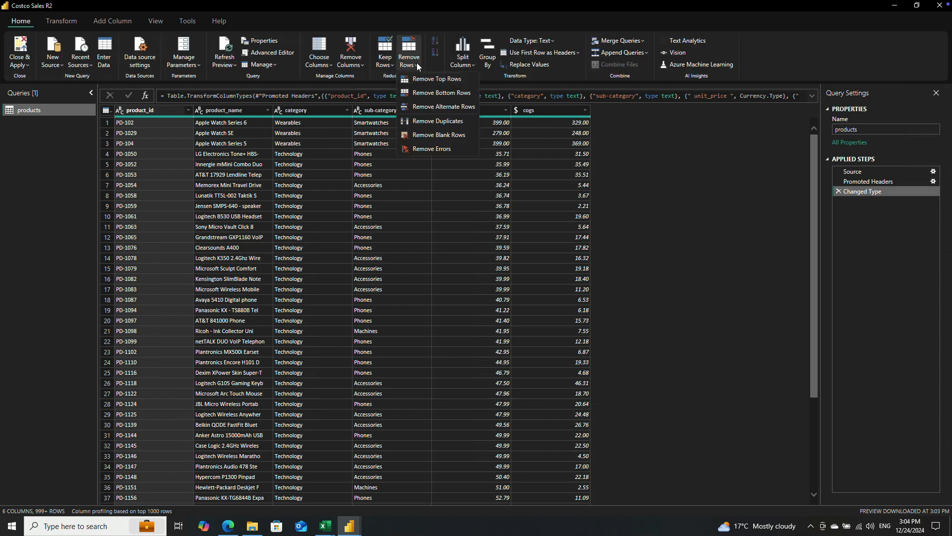
left_click(433, 124)
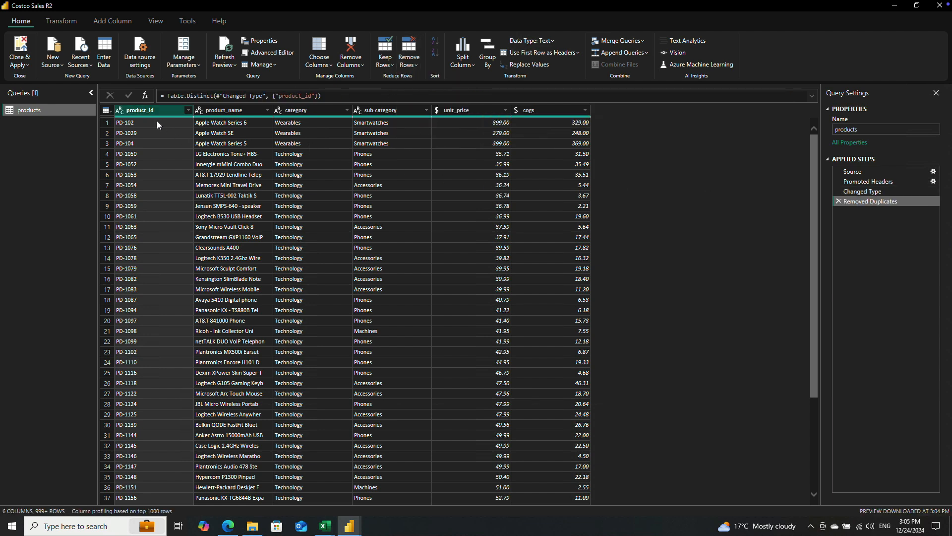
left_click(59, 19)
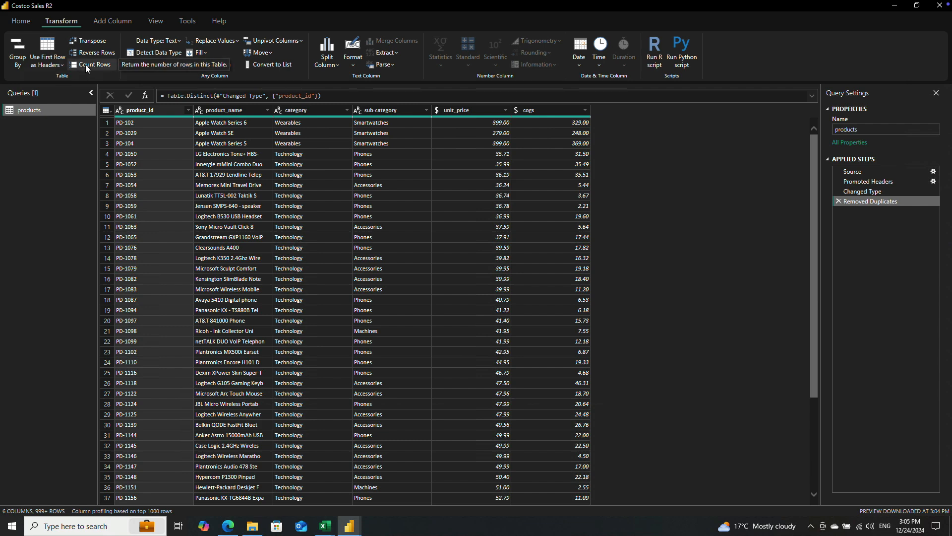
left_click(86, 67)
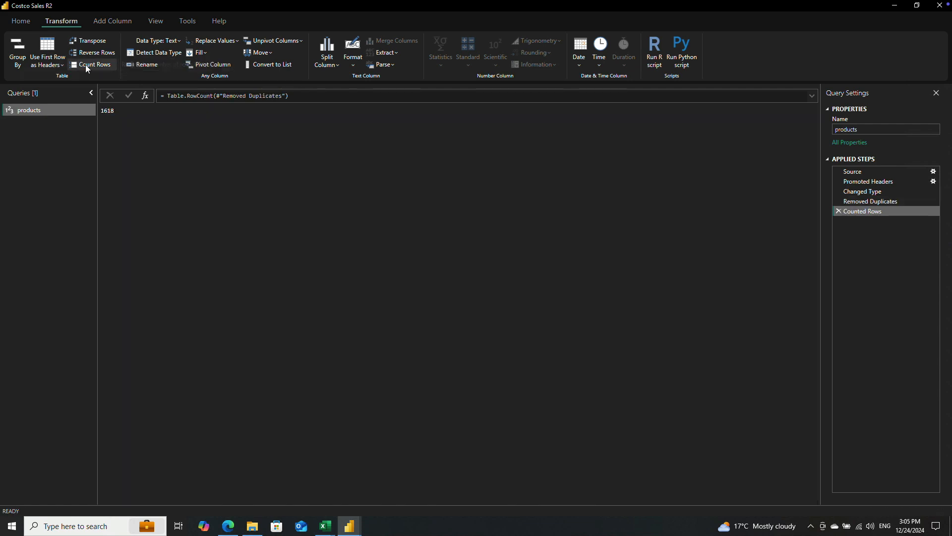
left_click(838, 212)
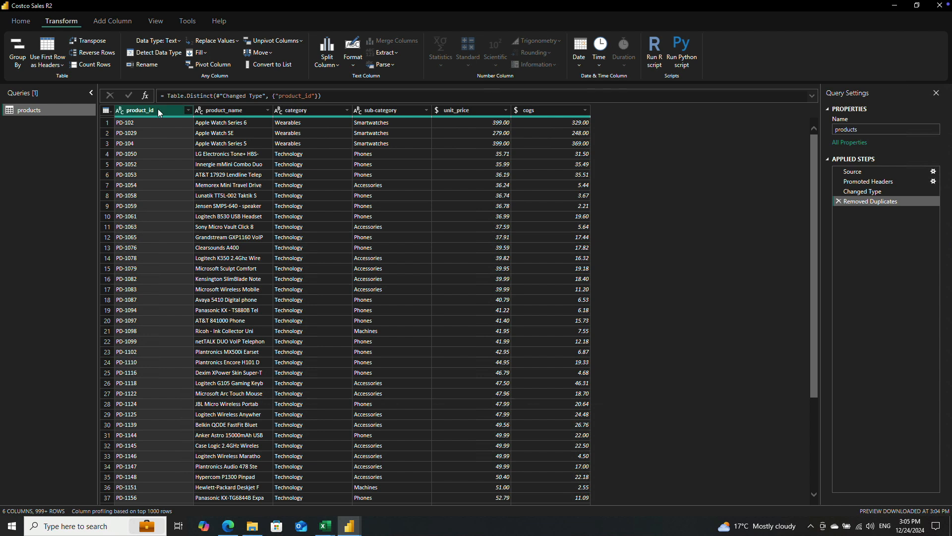
Step: Sort the product_id column in descending order and review its list of distinct values without filtering
left_click(189, 109)
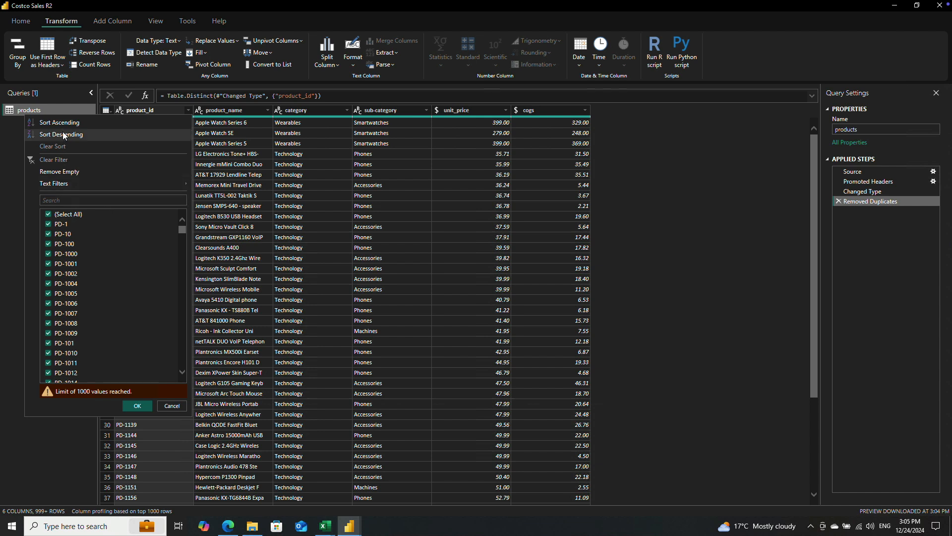
mouse_move(183, 236)
left_mouse_down()
mouse_move(174, 372)
mouse_move(186, 296)
mouse_move(178, 227)
left_mouse_up()
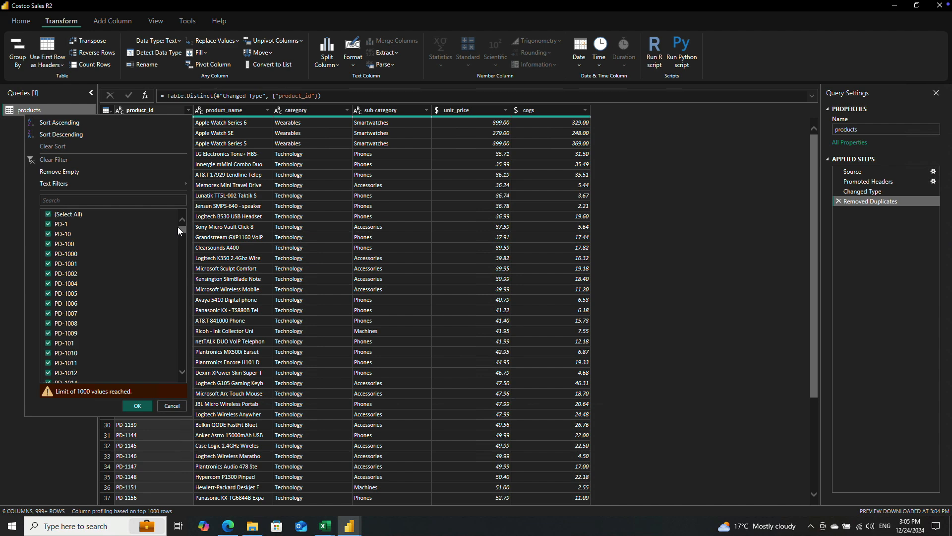
left_click(61, 135)
left_click(188, 111)
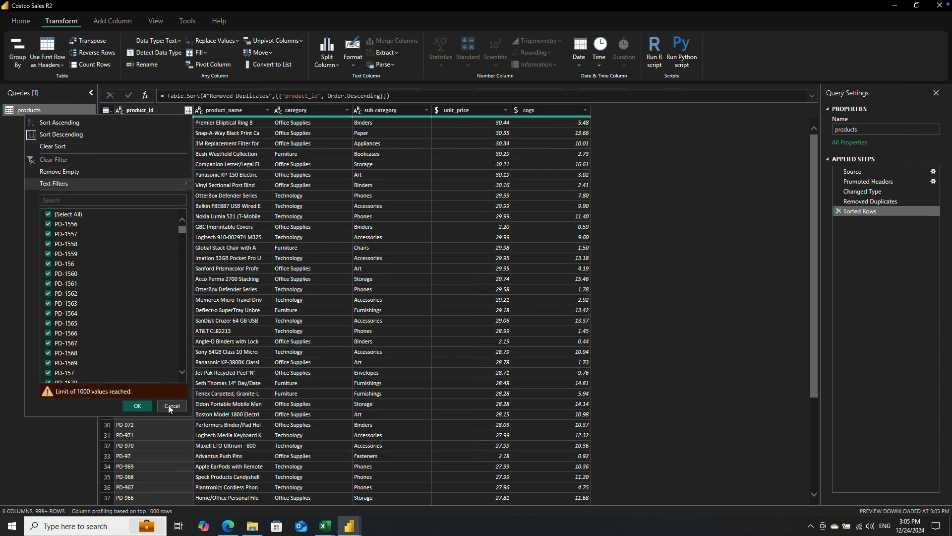
left_click(171, 406)
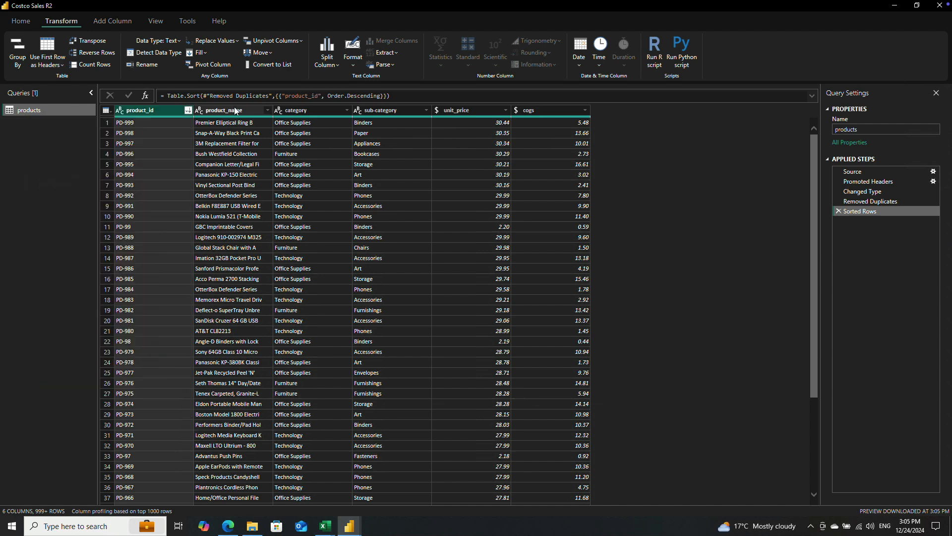
Step: Add a descending sort on the product_name column and look through its distinct values without filtering
left_click(267, 110)
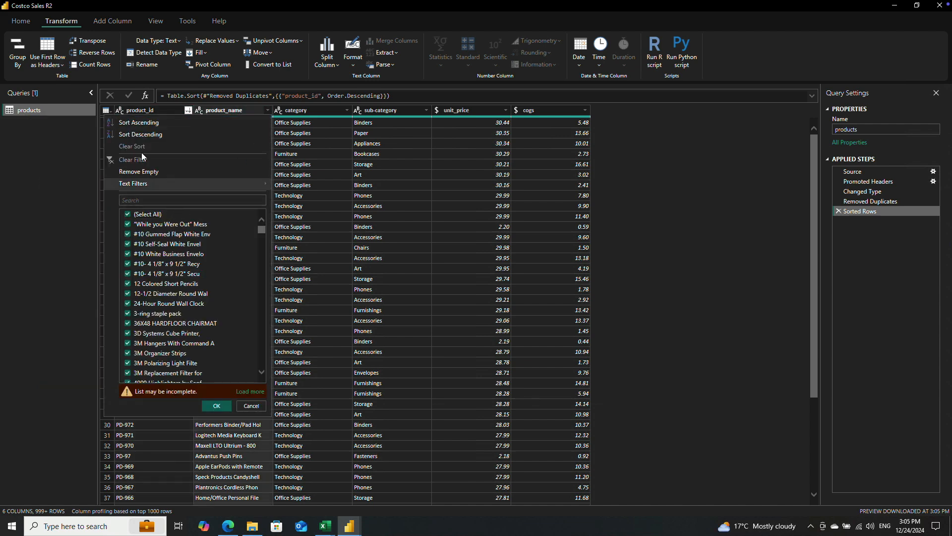
left_click(144, 134)
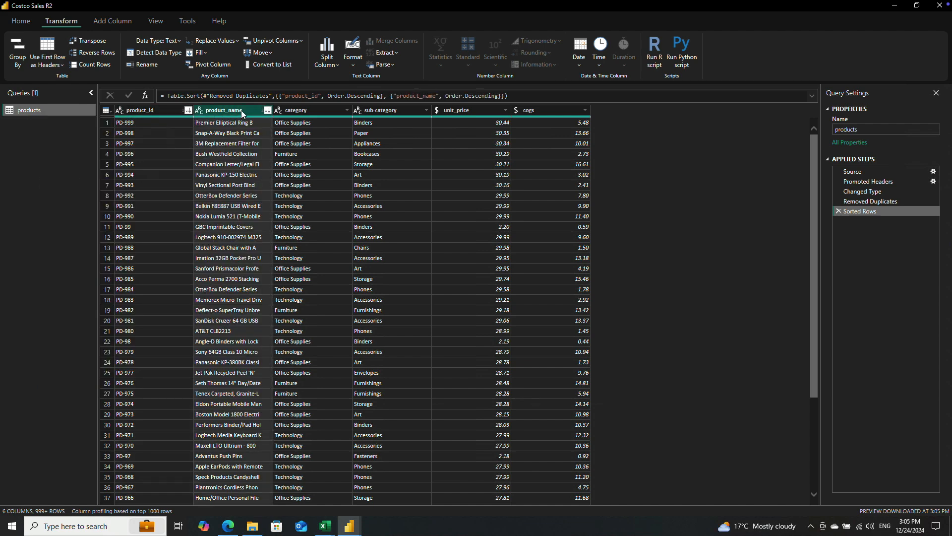
left_click(267, 110)
scroll(209, 322, "down", 5)
scroll(217, 339, "up", 5)
left_click(251, 406)
Step: Load the complete value lists of the category and sub-category columns to inspect their entries, without applying a filter
left_click(346, 109)
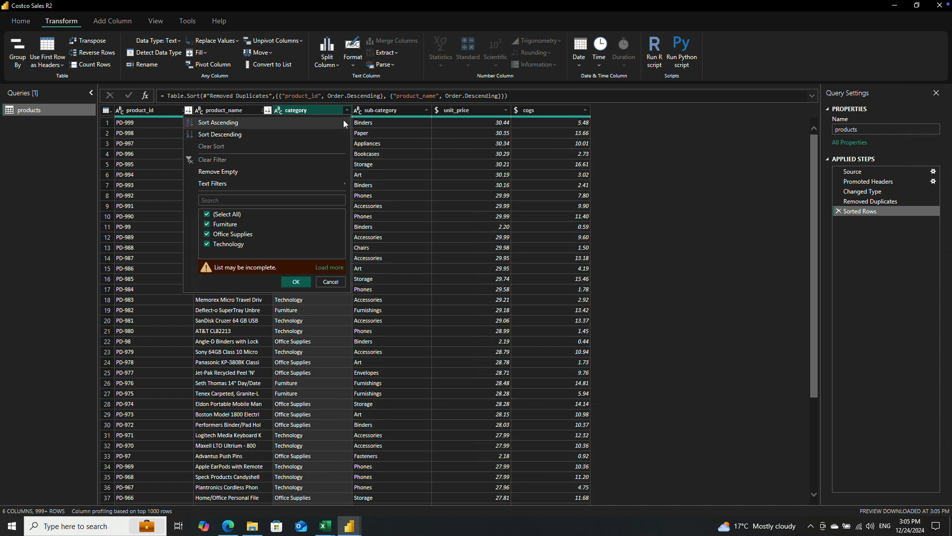
left_click(326, 267)
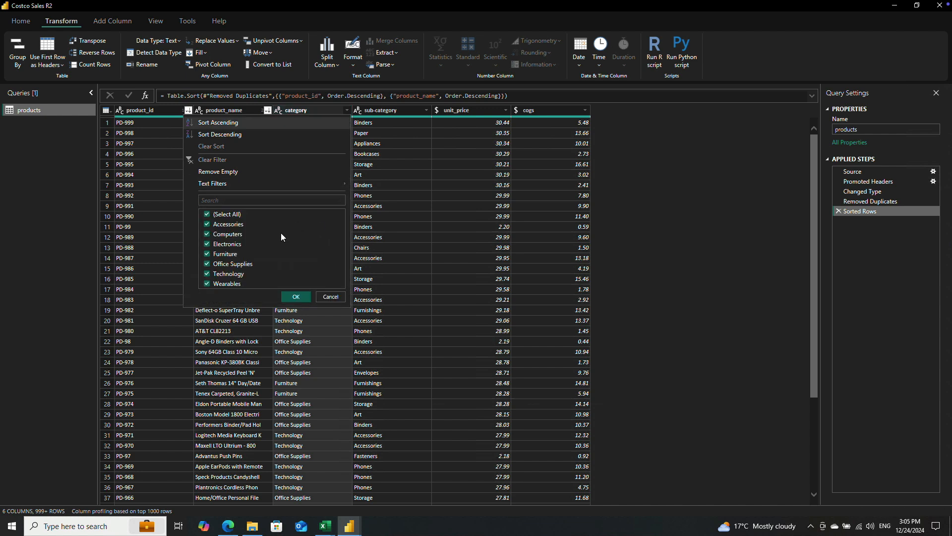
left_click(335, 296)
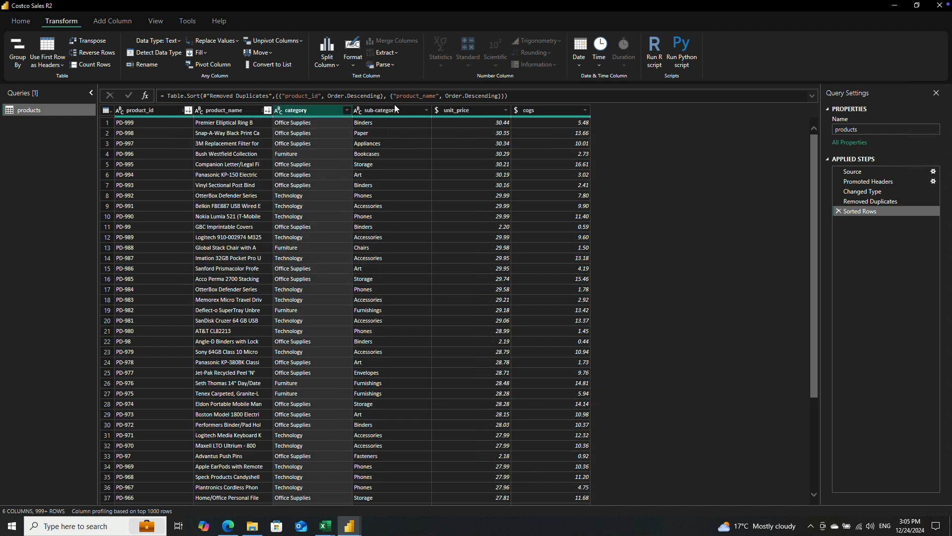
left_click(426, 110)
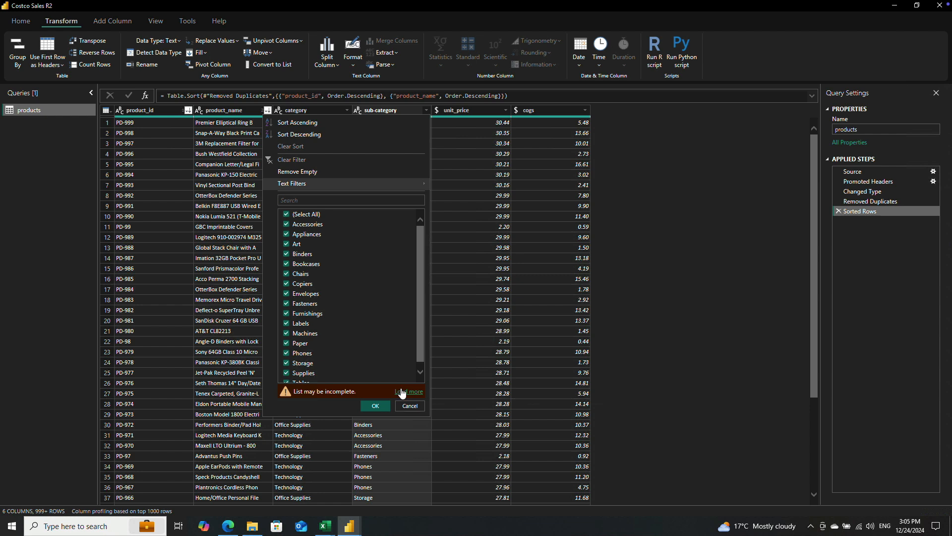
left_click(398, 390)
left_click(410, 390)
Step: Inspect the values of the unit_price column and add a descending sort on it
left_click(478, 111)
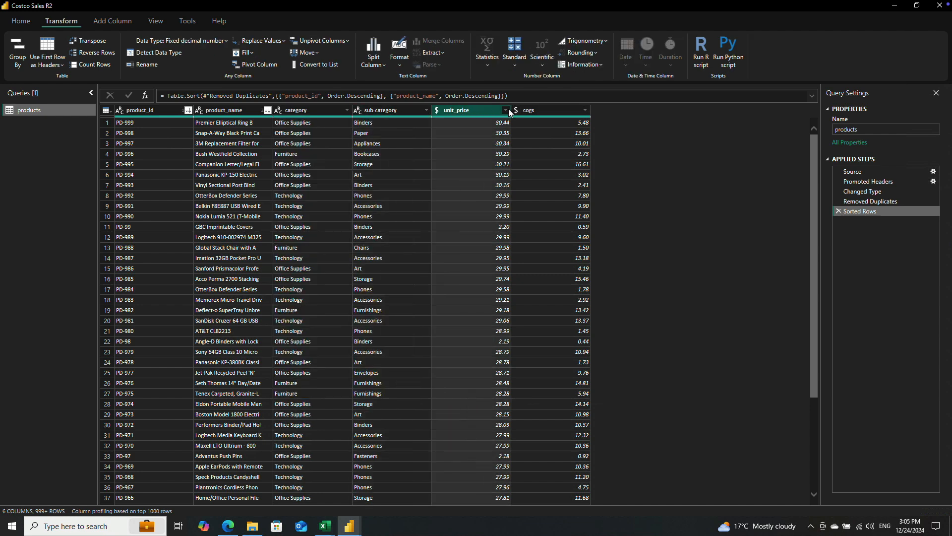
left_click(505, 110)
left_click_drag(500, 229, 512, 379)
left_click(490, 393)
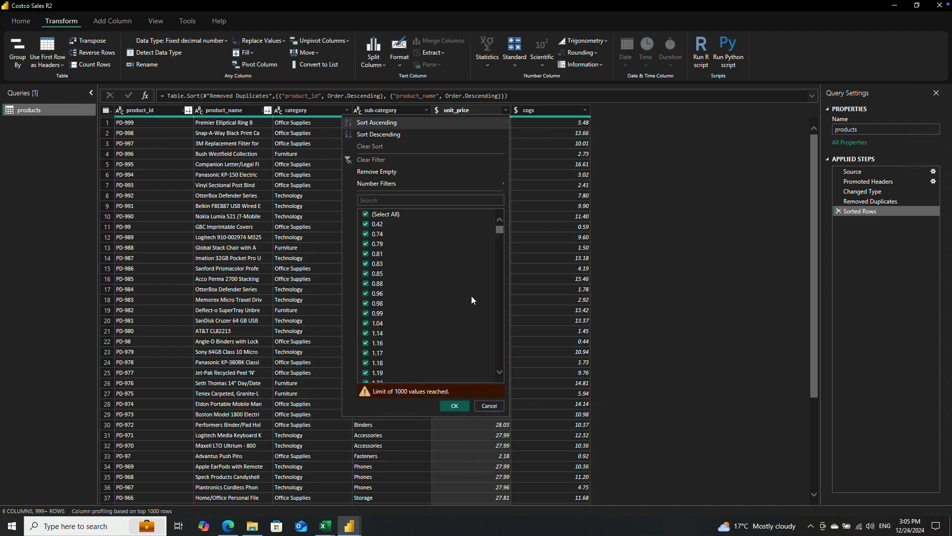
left_click(446, 134)
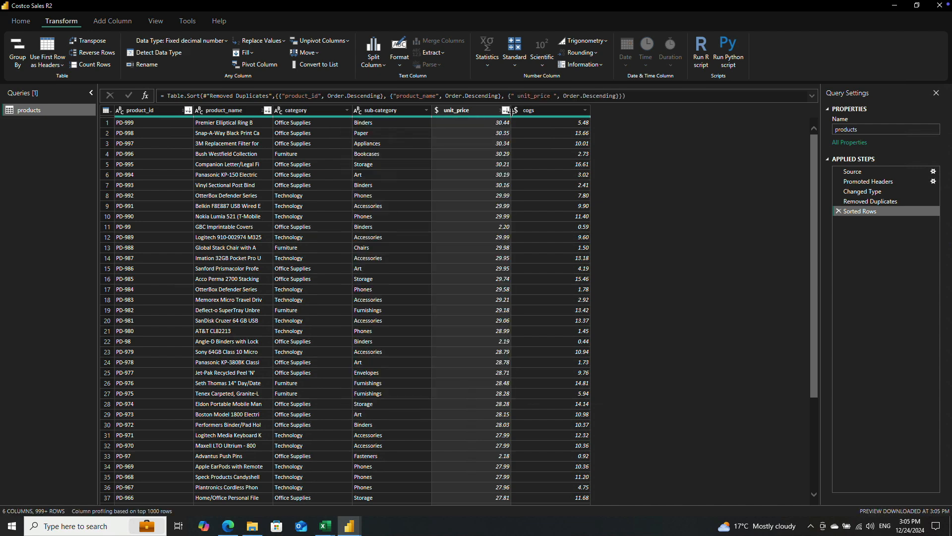
Step: Set the unit_price column's sort to ascending and look through its values without filtering
left_click(506, 110)
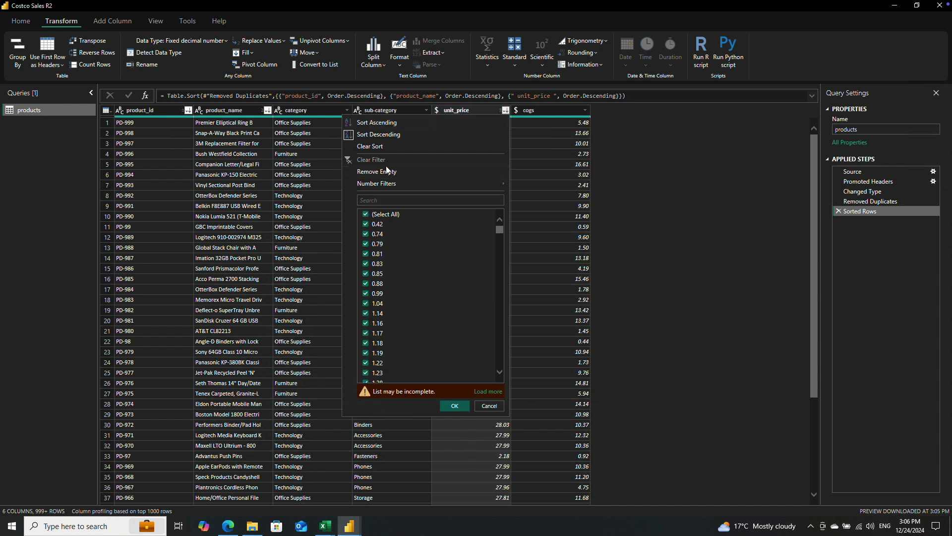
mouse_move(504, 227)
left_mouse_down()
mouse_move(505, 375)
mouse_move(501, 229)
left_mouse_up()
left_click(388, 124)
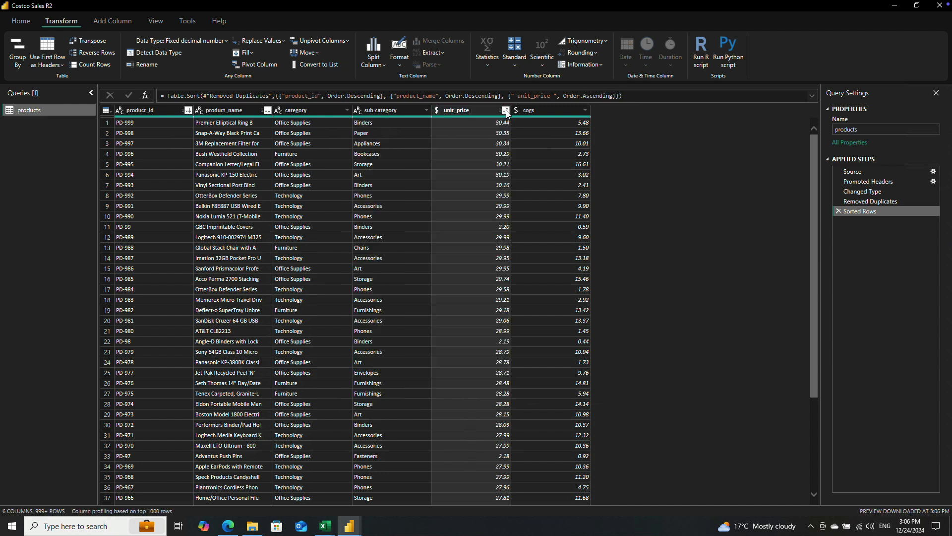
left_click(506, 110)
mouse_move(501, 228)
left_mouse_down()
mouse_move(505, 305)
mouse_move(506, 233)
left_mouse_up()
left_click(489, 405)
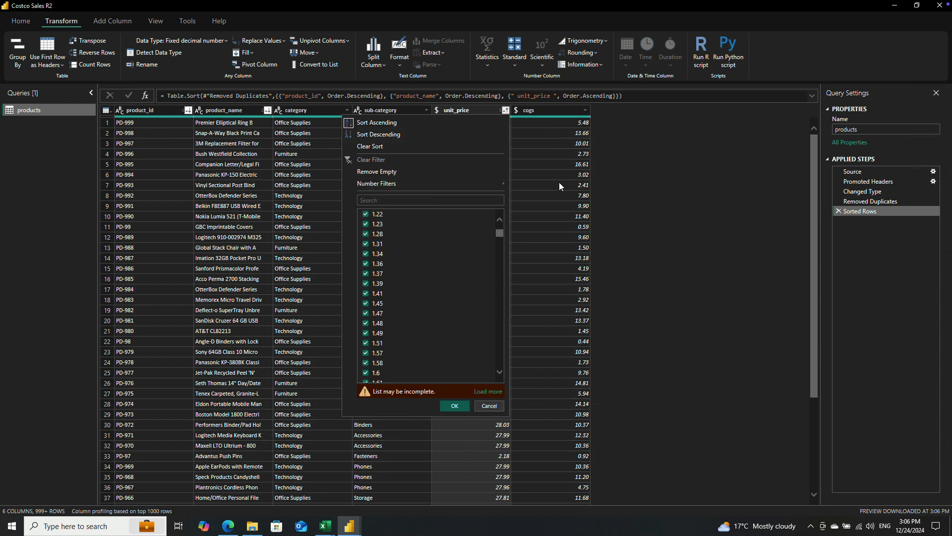
Step: Try descending and ascending sort orders on the cogs column
left_click(586, 111)
left_click(586, 110)
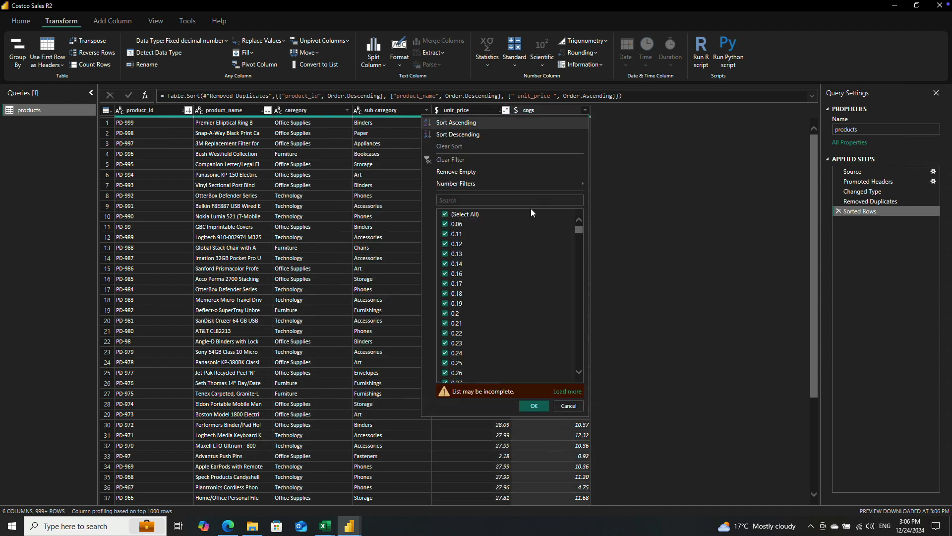
left_click(529, 133)
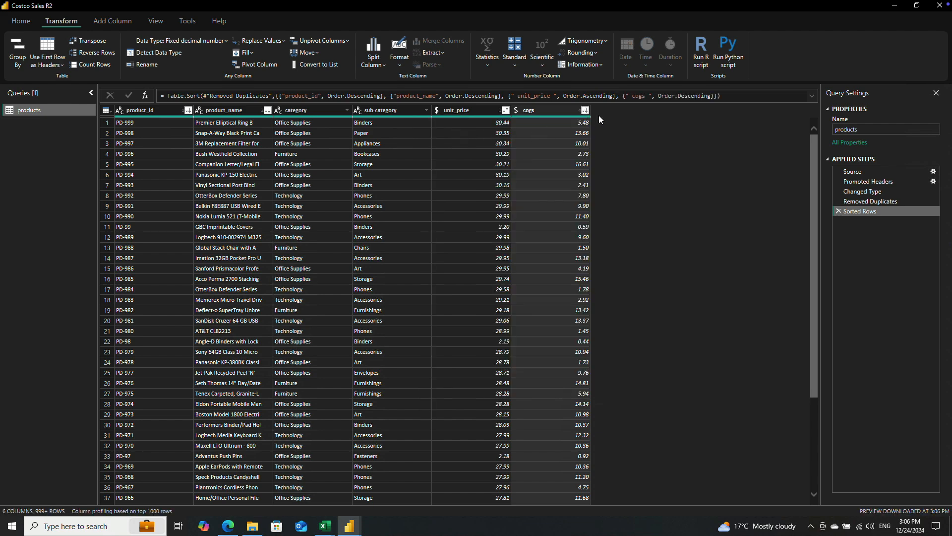
left_click(585, 109)
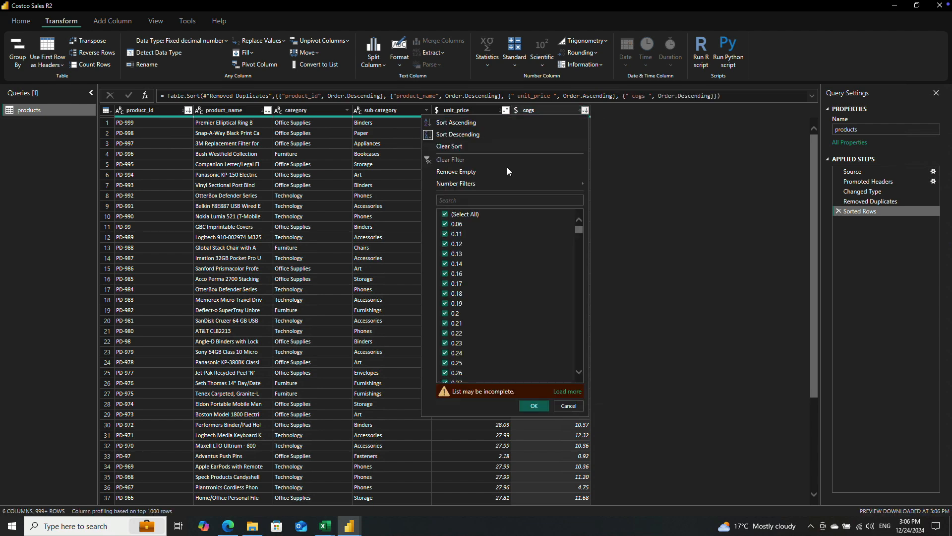
left_click(470, 122)
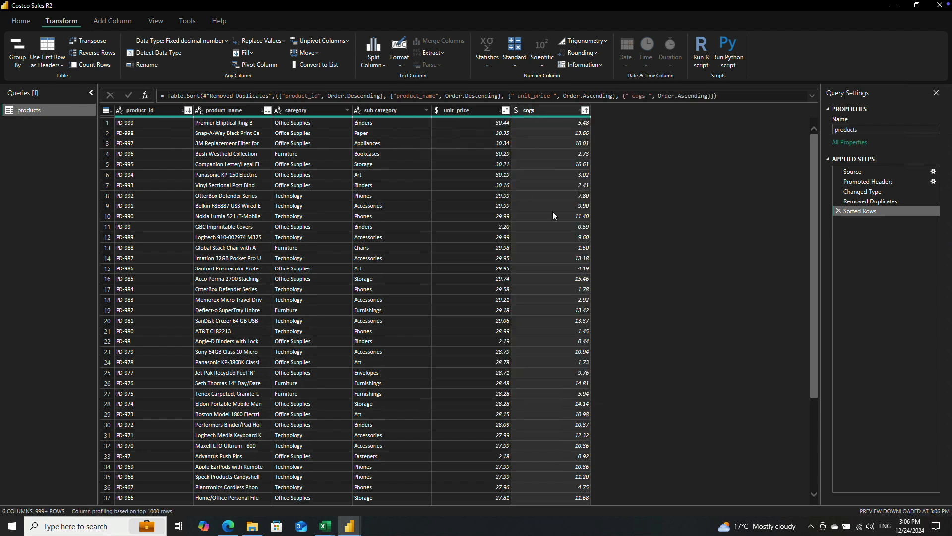
left_click(585, 110)
left_click(467, 134)
Step: Set the cogs column's sort to ascending and request its complete value list without applying a filter
left_click(584, 110)
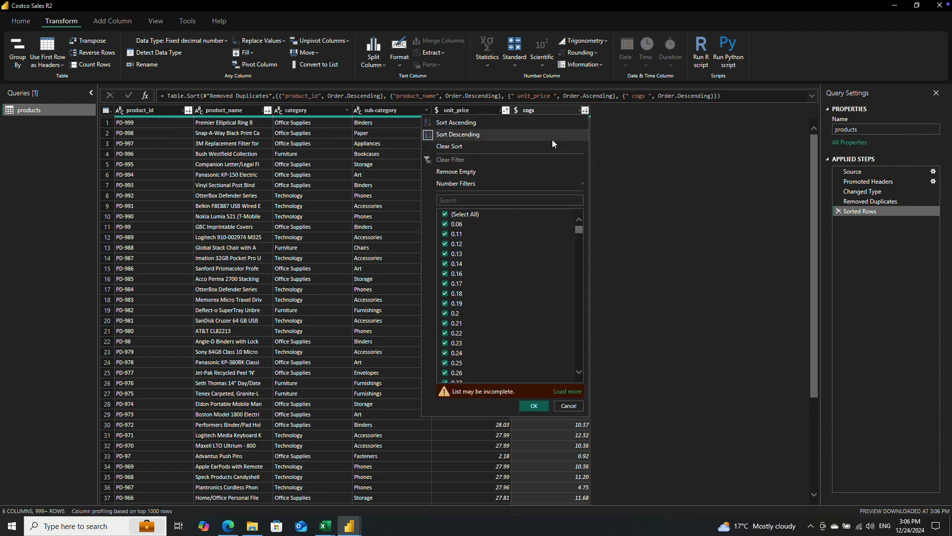
scroll(475, 228, "down", 4)
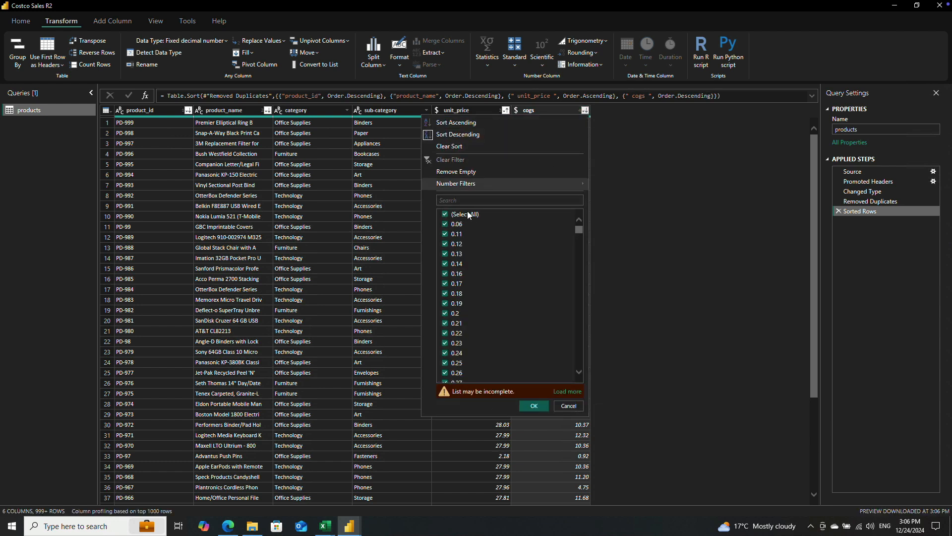
left_click(461, 123)
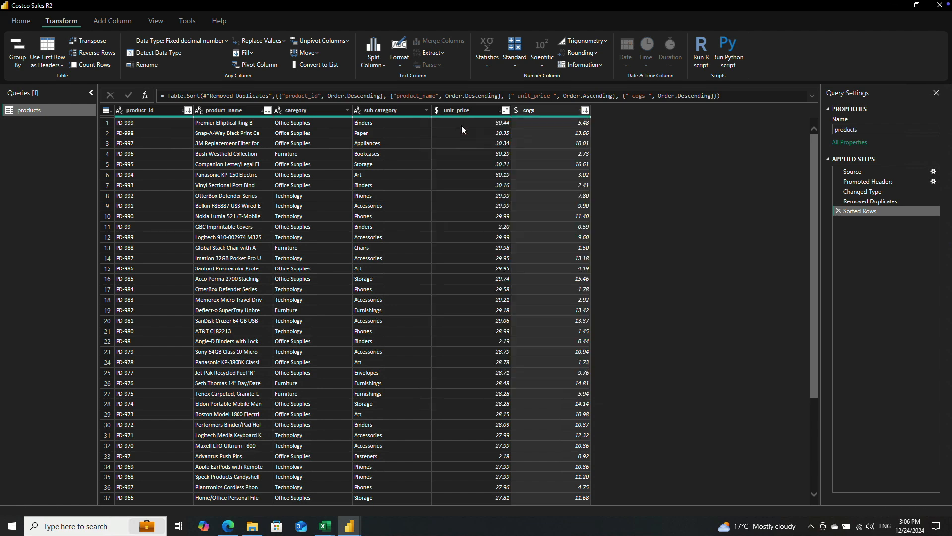
left_click(585, 110)
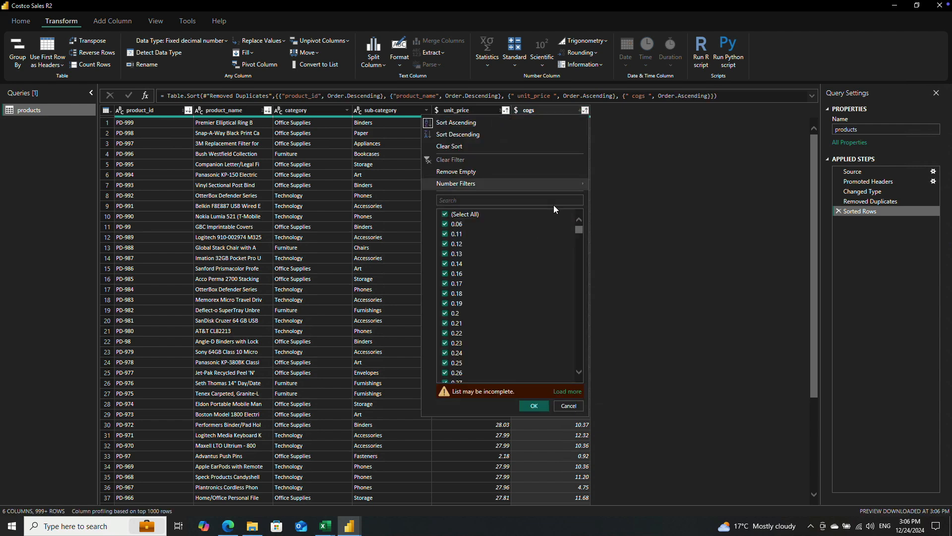
left_click(567, 391)
left_click(569, 405)
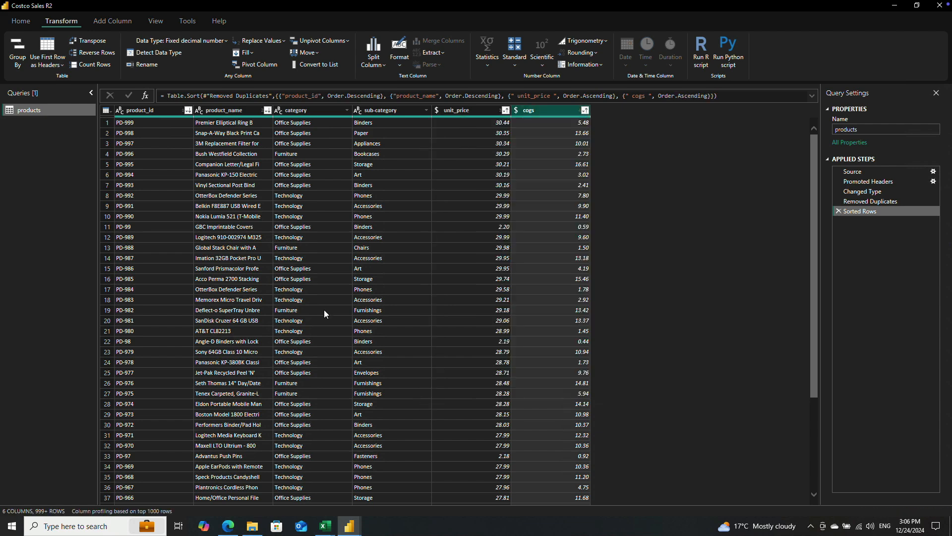
Step: Replace empty values in the product_id column with NULL
left_click(139, 125)
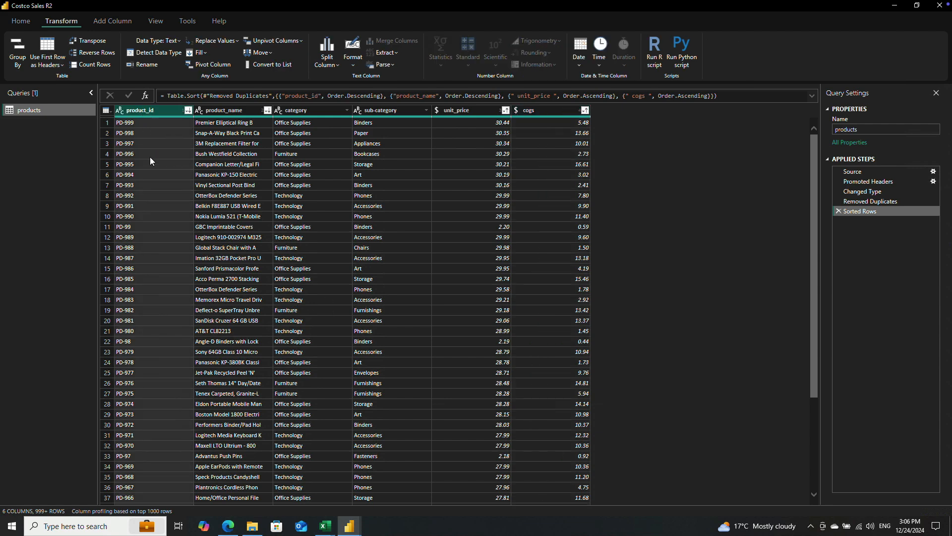
left_click(20, 21)
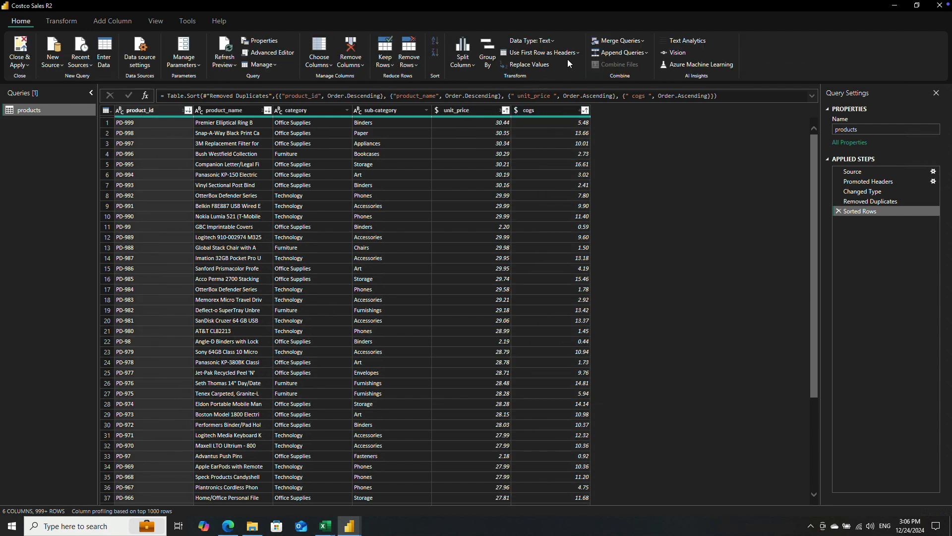
left_click(526, 67)
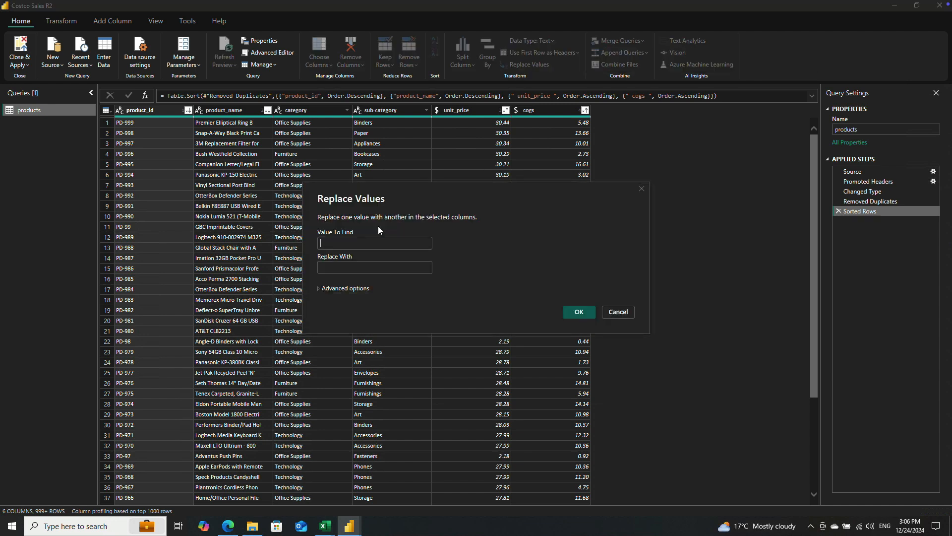
left_click(334, 264)
type("NULL")
left_click(570, 308)
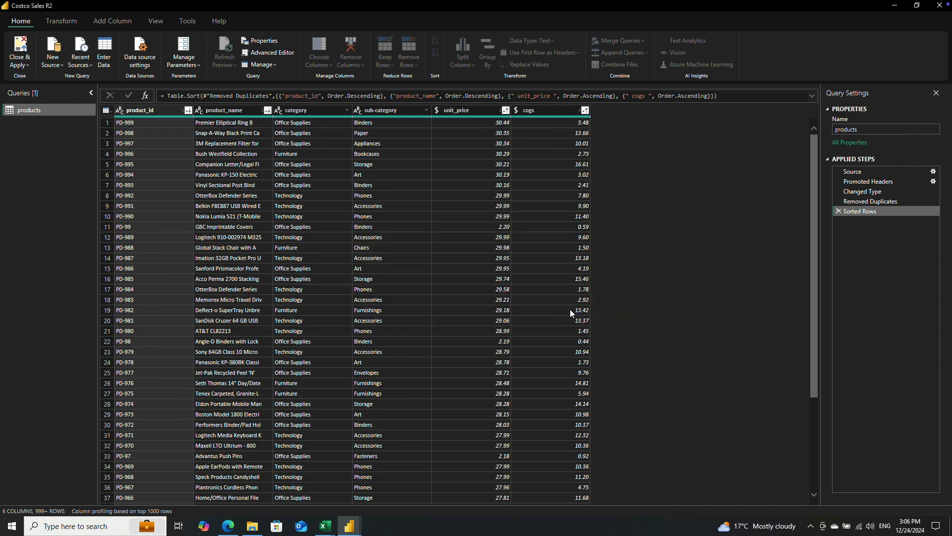
Step: Sort the product_id column in descending order and look through its values without filtering
left_click(188, 111)
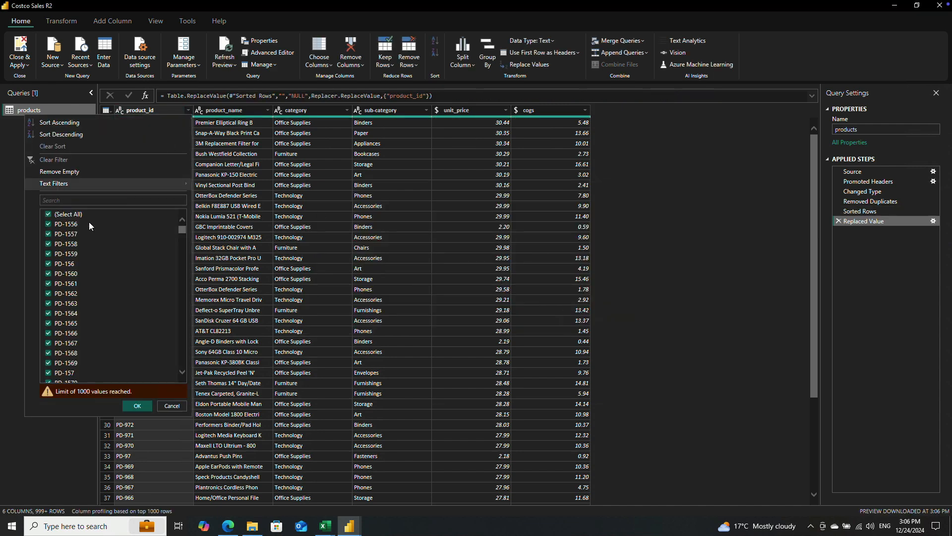
left_click(70, 133)
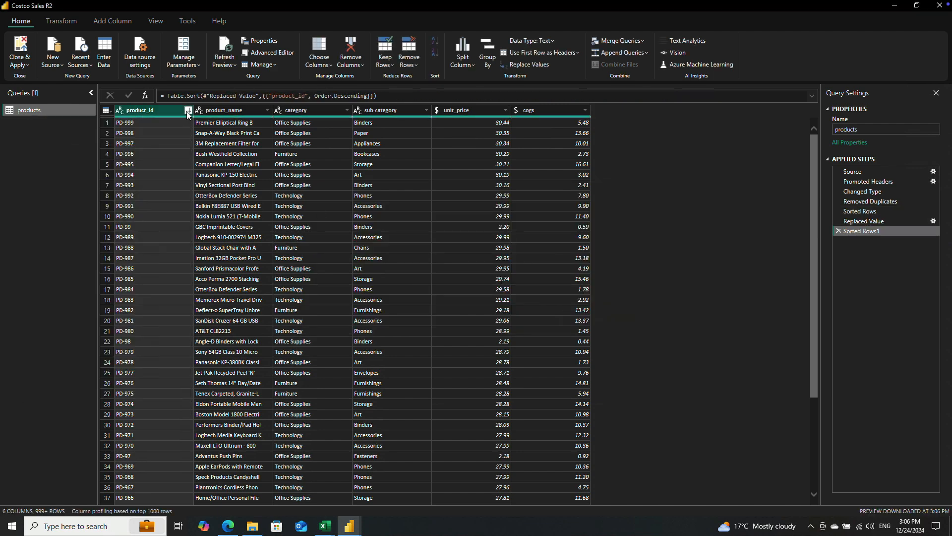
left_click(186, 111)
scroll(85, 270, "down", 3)
left_click_drag(181, 233, 187, 203)
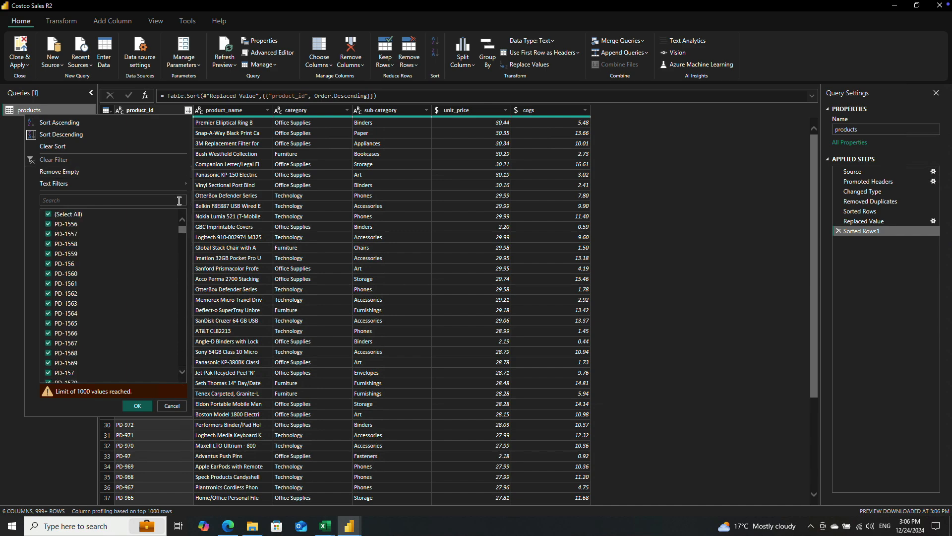
left_click(171, 406)
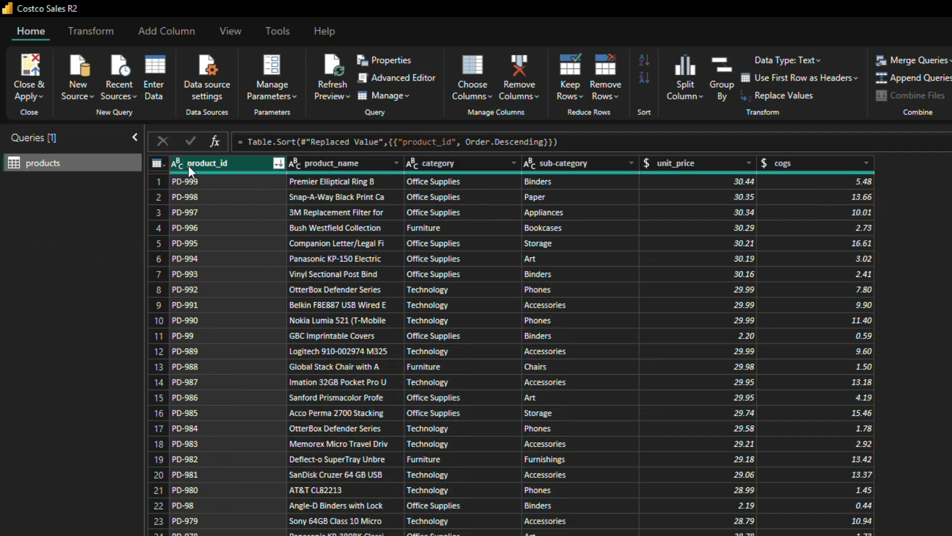
Step: Check the data types of the product_name, category, sub-category, unit_price and cogs columns in the products query
left_click(95, 31)
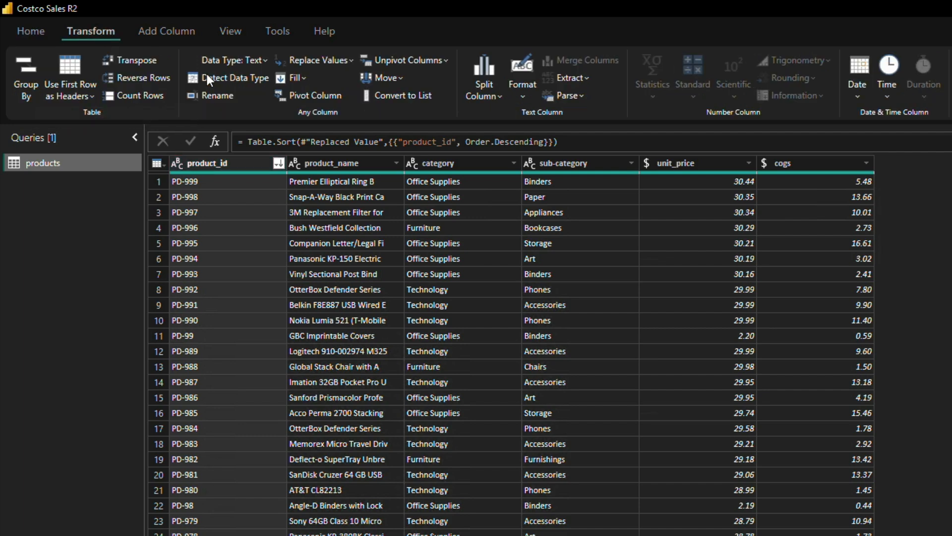
left_click(320, 165)
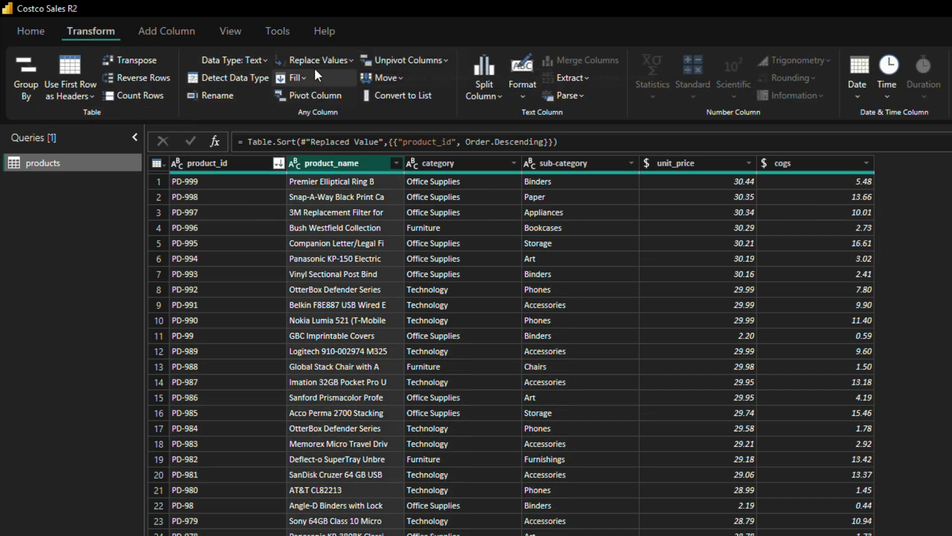
left_click(436, 160)
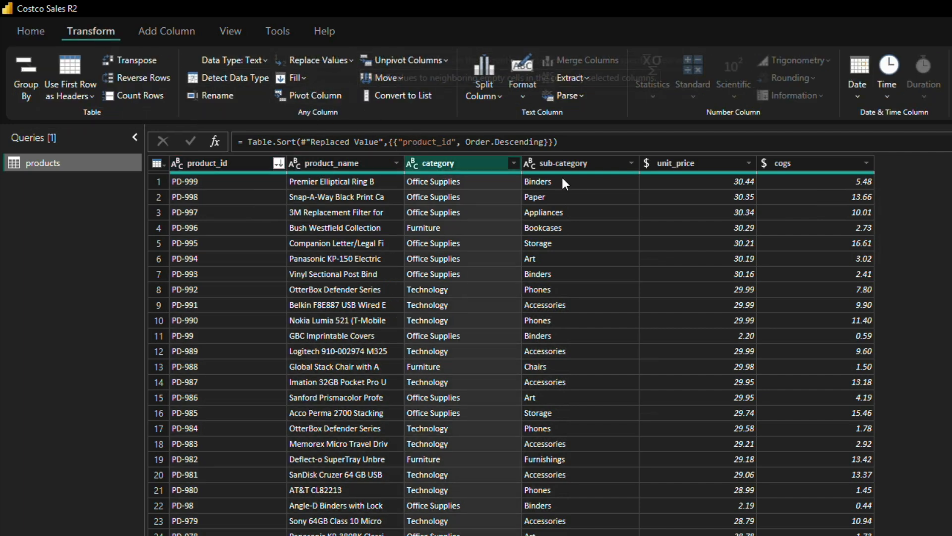
left_click(580, 164)
left_click(696, 163)
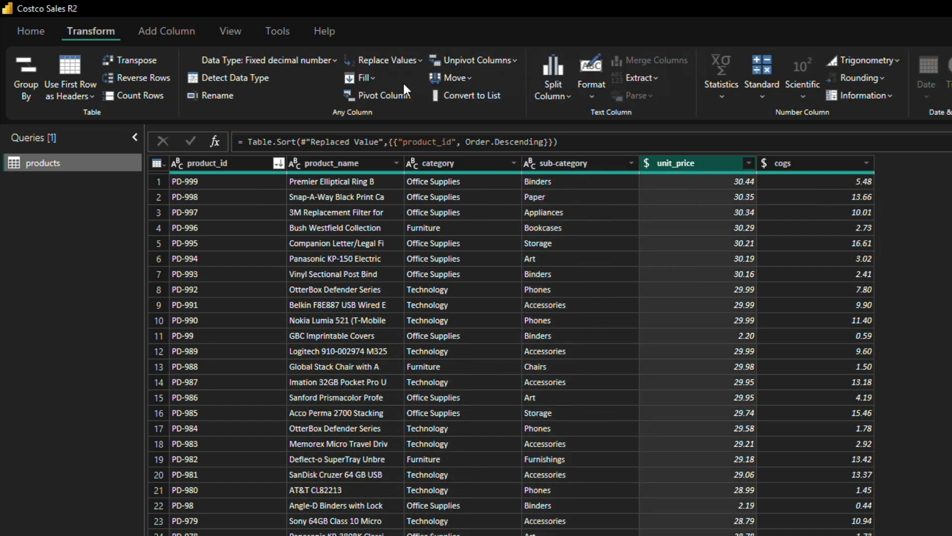
left_click(279, 60)
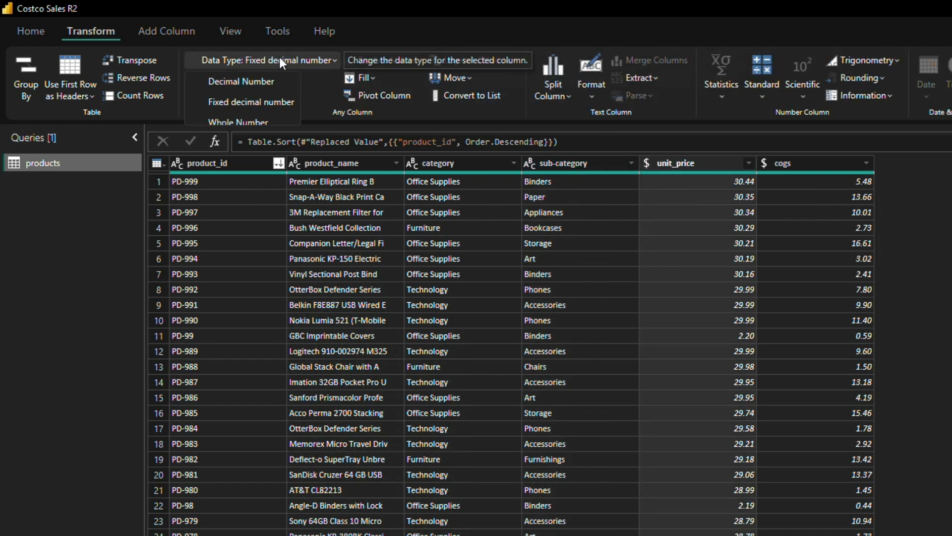
left_click(279, 57)
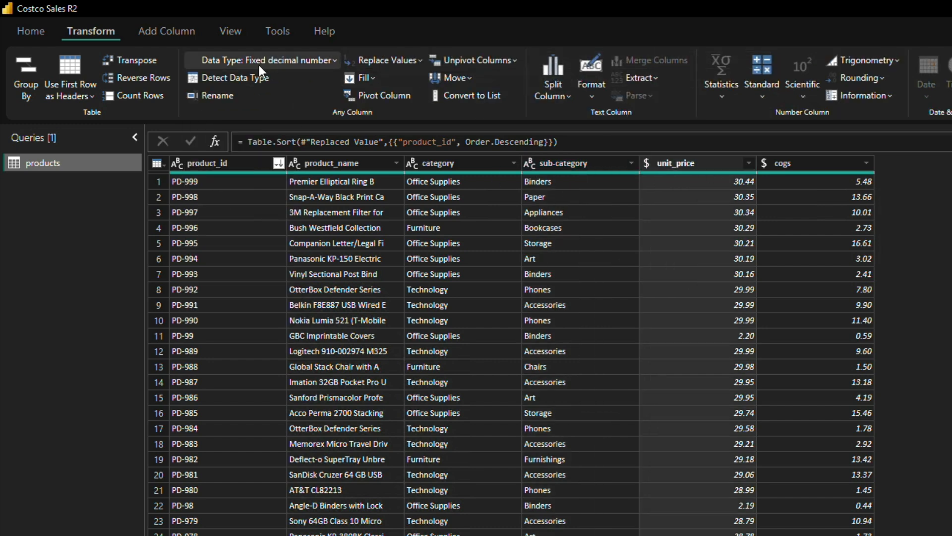
left_click(821, 165)
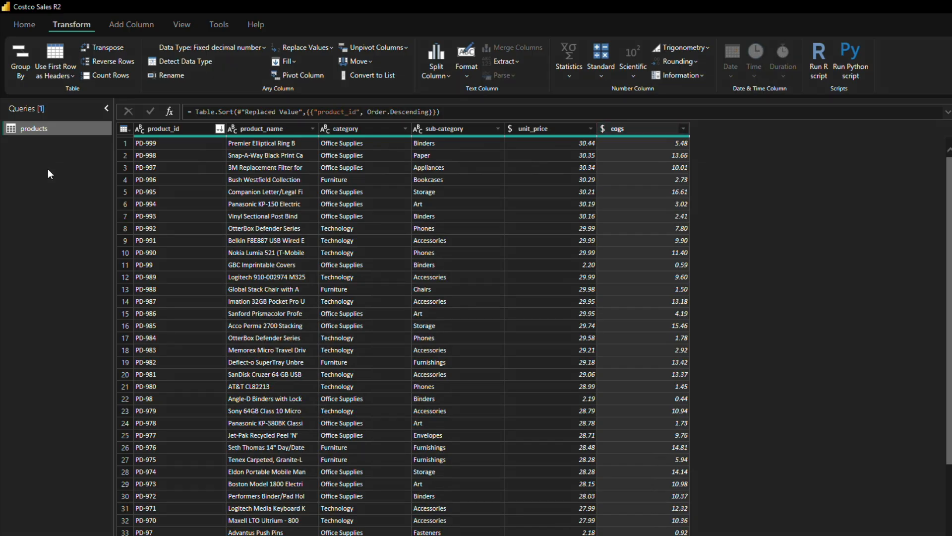
right_click(57, 201)
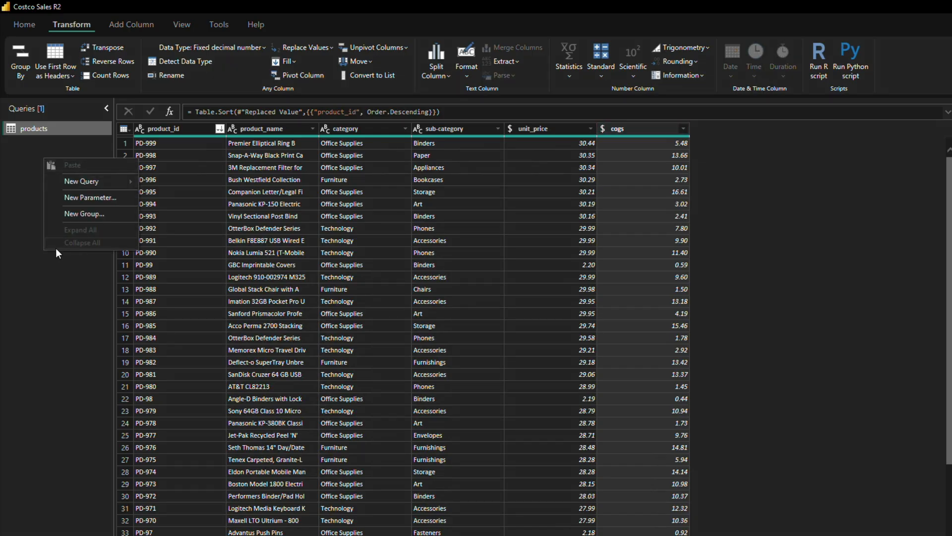
mouse_move(73, 183)
left_click(22, 293)
Step: Import the customers CSV file from the Costco BI Project folder as a new comma-delimited query
right_click(42, 186)
mouse_move(68, 208)
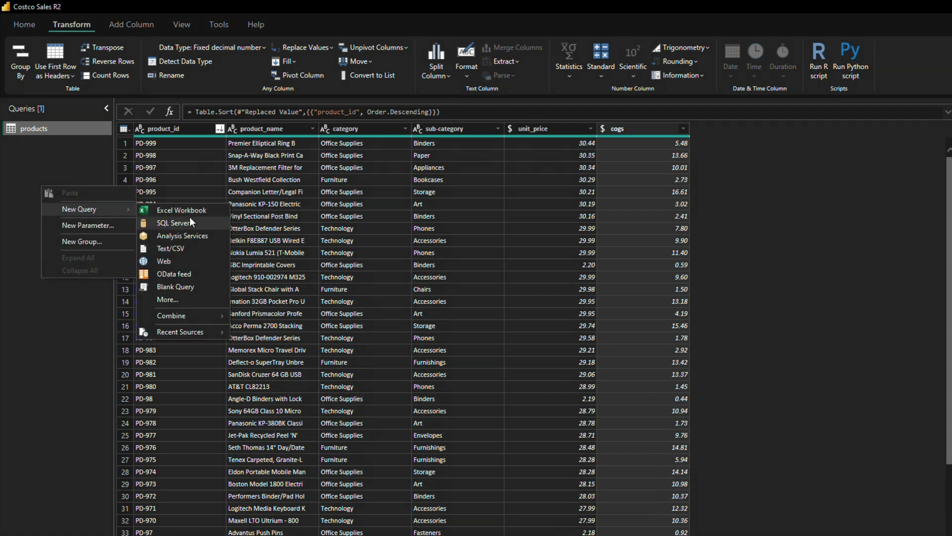
left_click(185, 248)
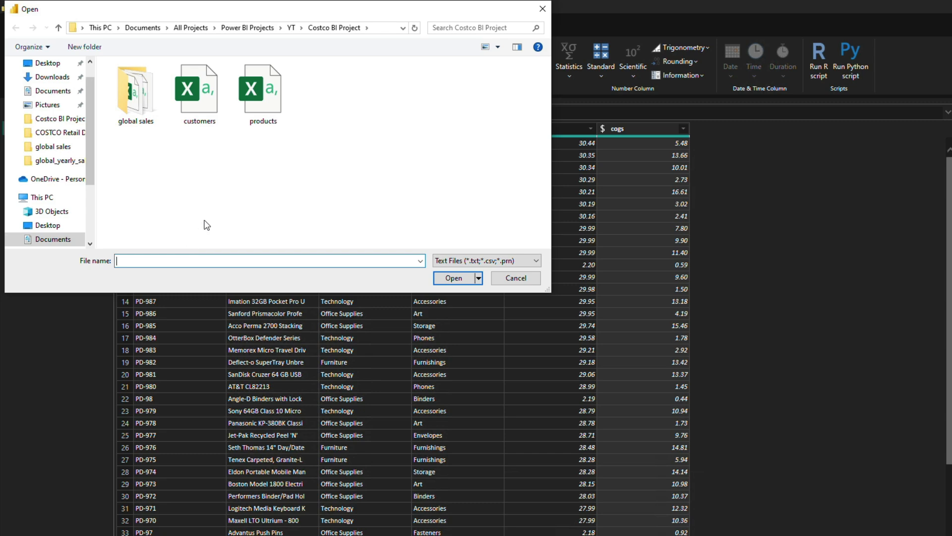
left_click(212, 92)
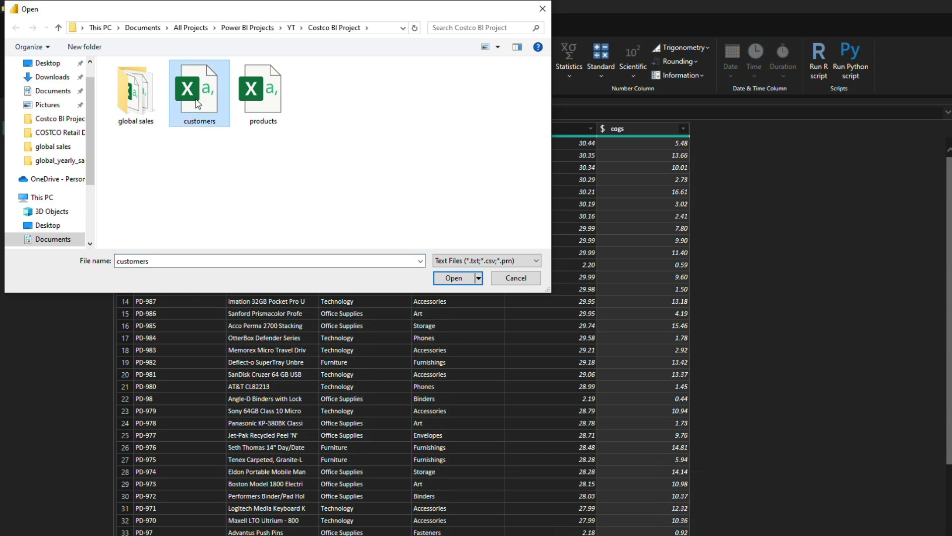
left_click(453, 278)
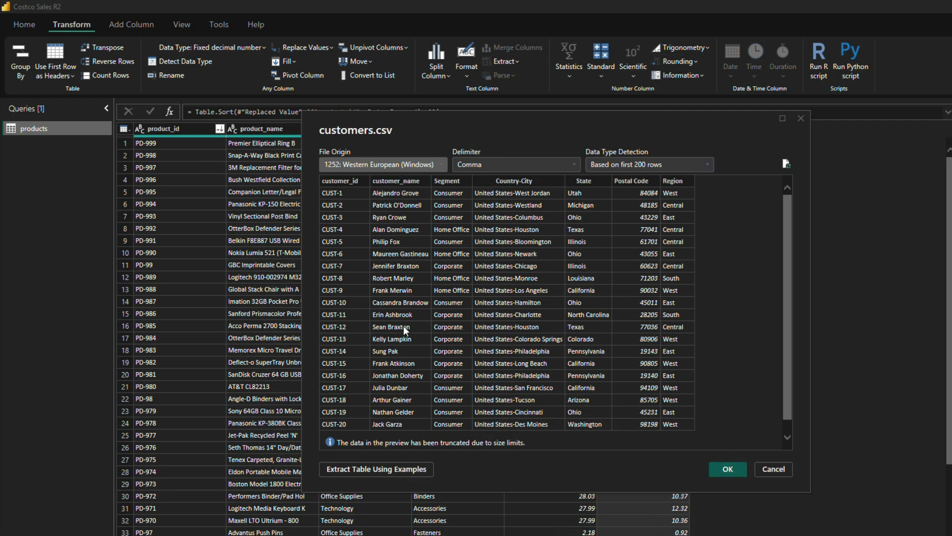
left_click(728, 470)
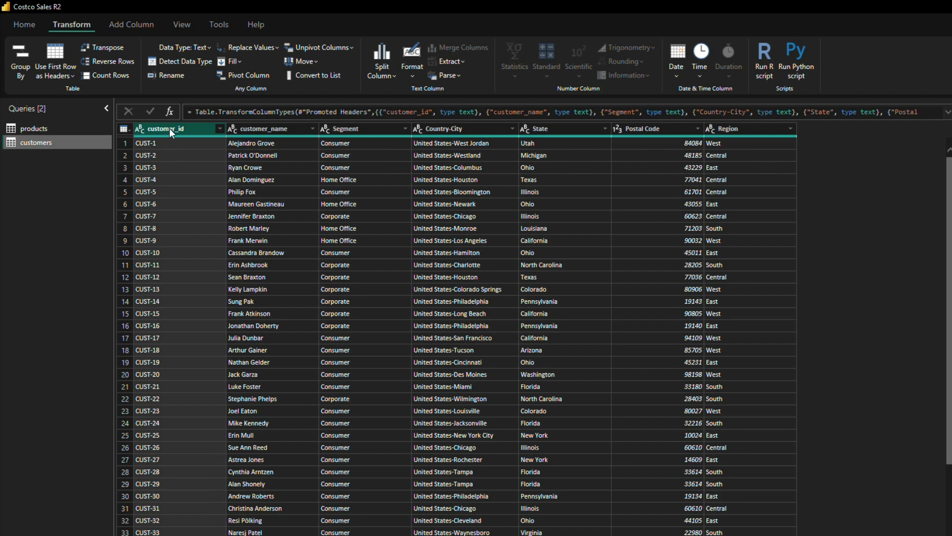
Step: Remove duplicate rows from the customers query based on the customer_id column
left_click(25, 22)
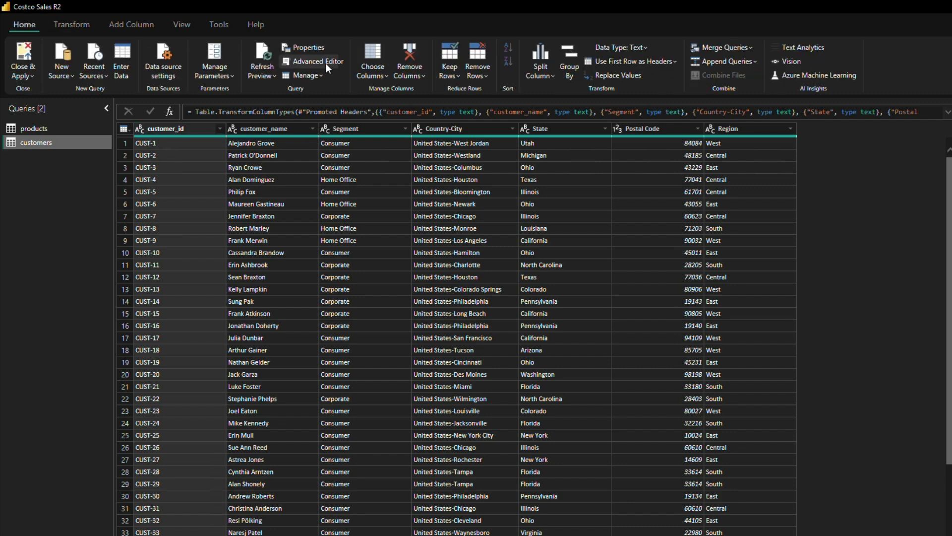
left_click(479, 75)
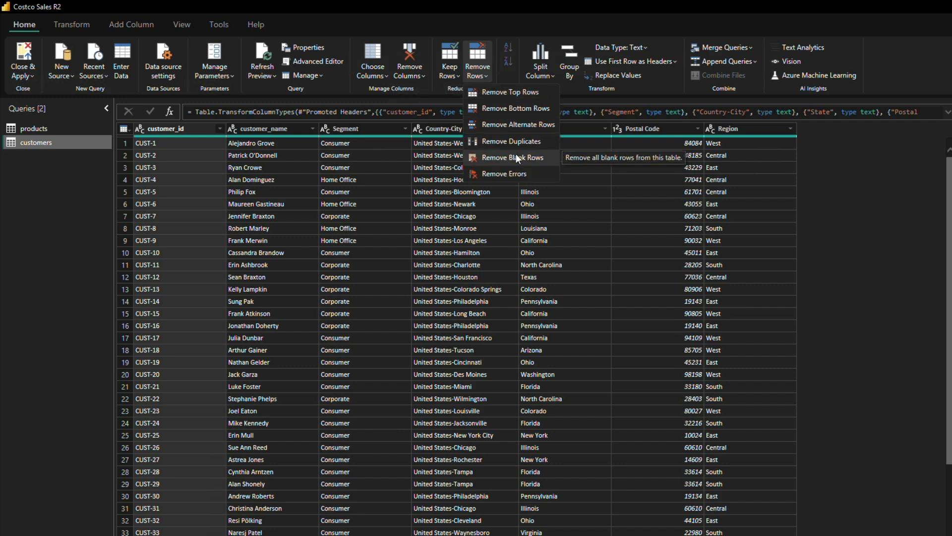
left_click(518, 141)
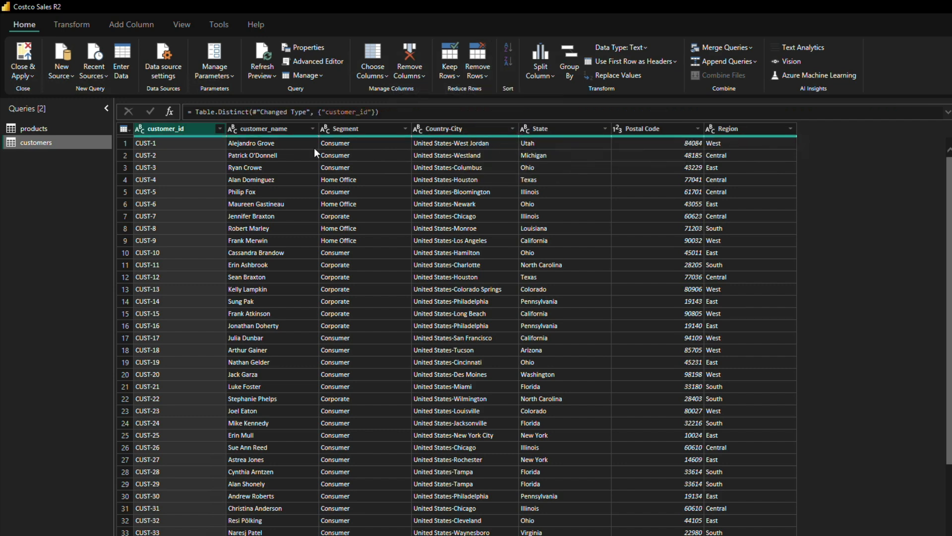
Step: Try a descending sort on customer_name, set its sort to ascending and view its value list without filtering
left_click(302, 129)
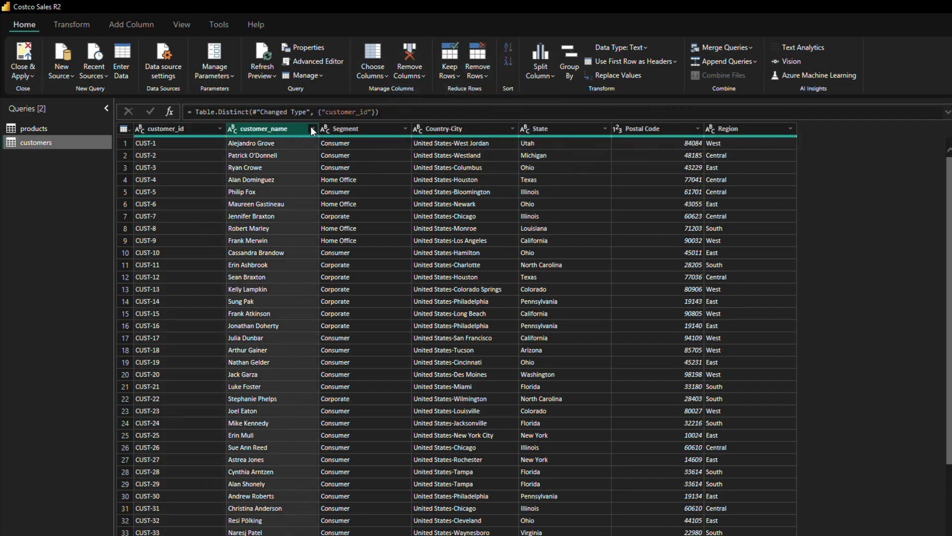
left_click(313, 129)
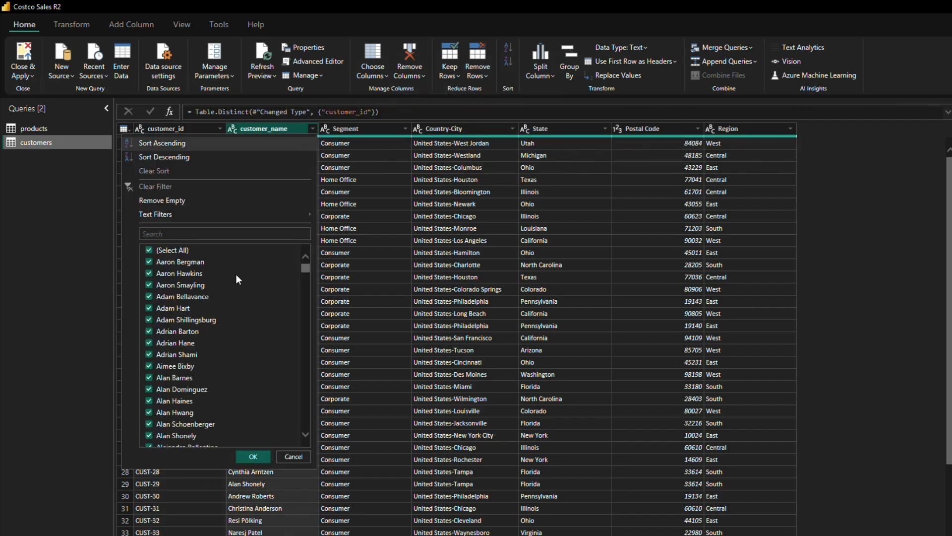
left_click(172, 154)
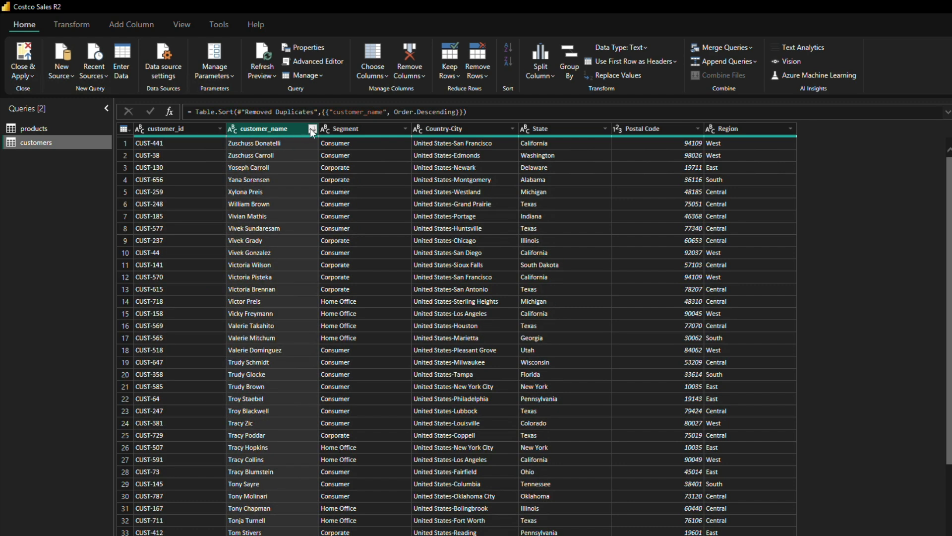
left_click(311, 129)
left_click(155, 144)
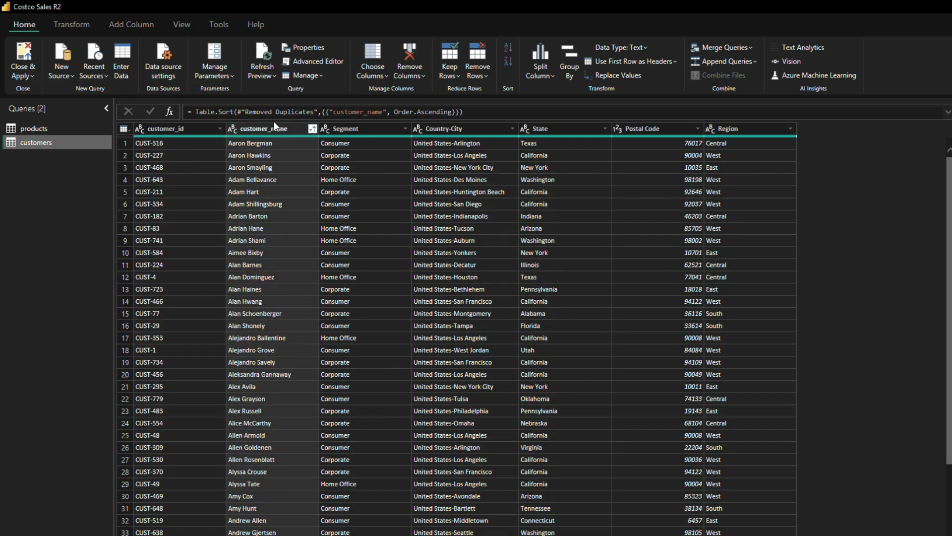
left_click(312, 129)
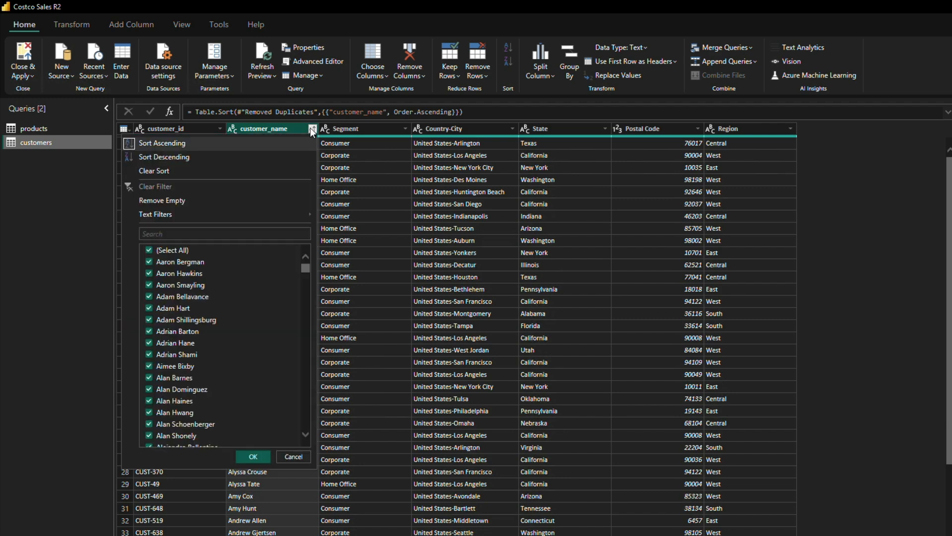
left_click(293, 456)
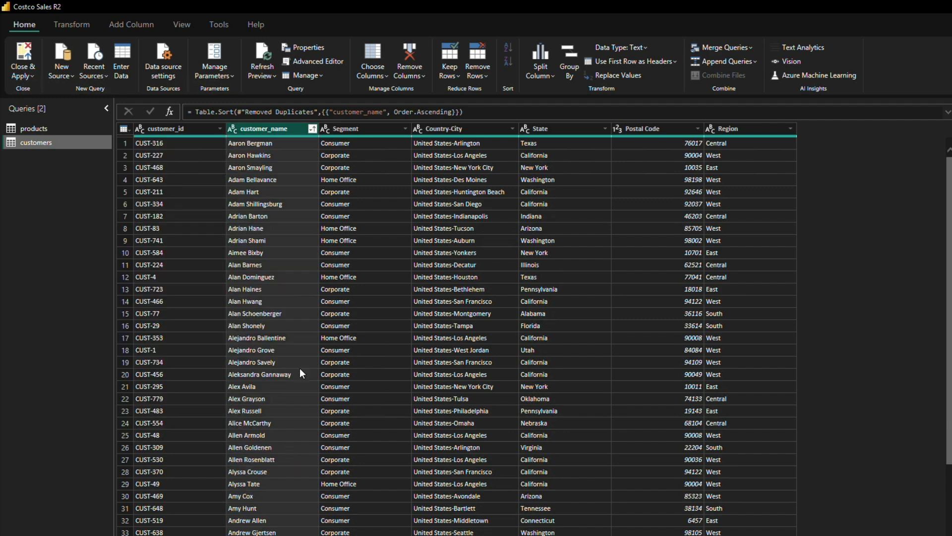
Step: View the Segment column's values, sort Country-City in descending order and look through its values without filtering
left_click(405, 128)
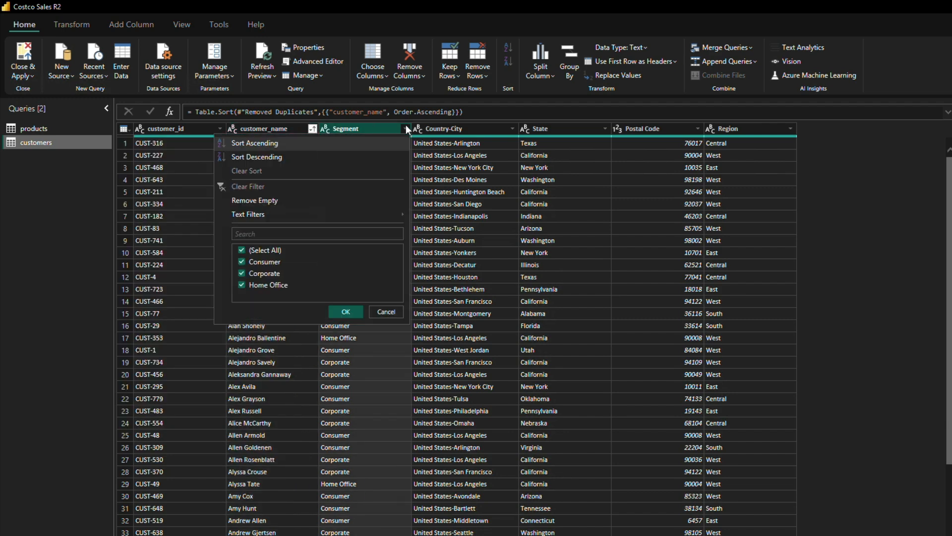
left_click(392, 314)
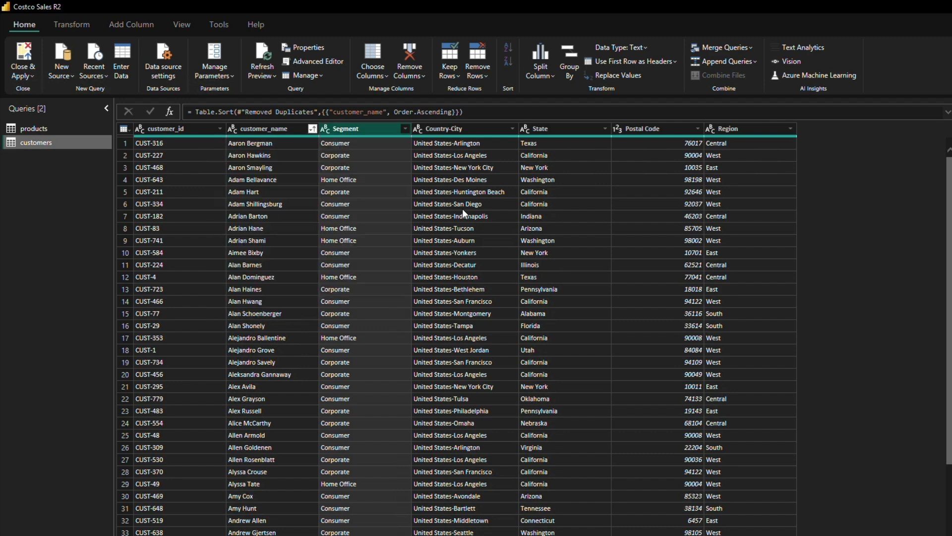
left_click(463, 130)
left_click(511, 128)
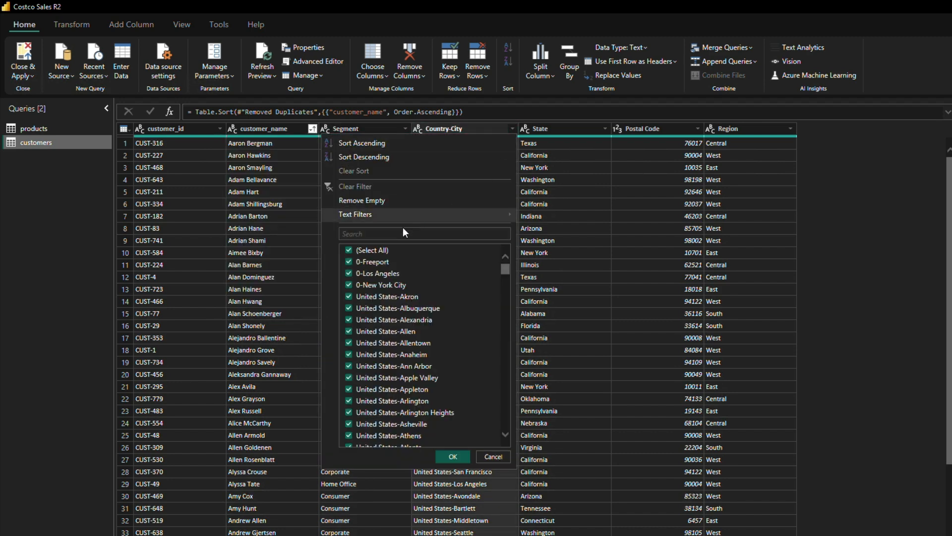
left_click(368, 157)
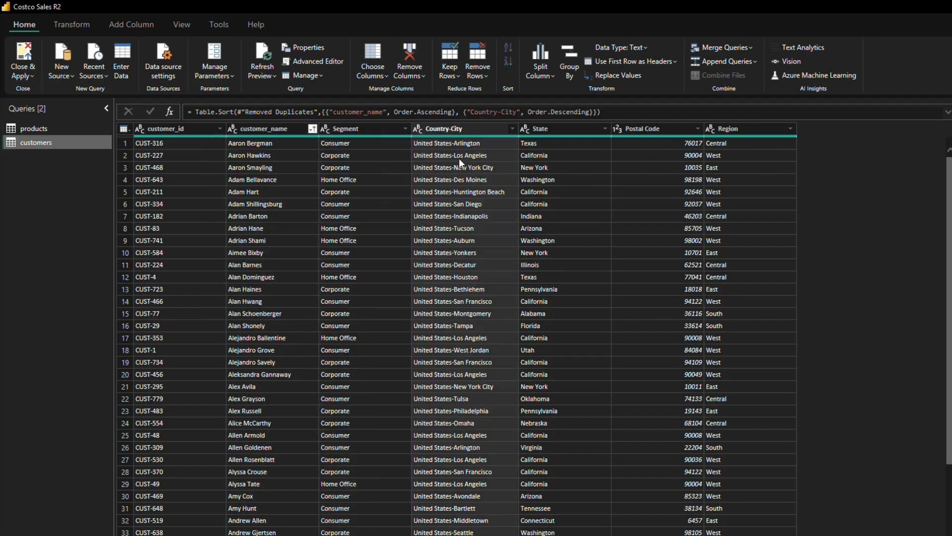
left_click(511, 128)
scroll(438, 350, "down", 8)
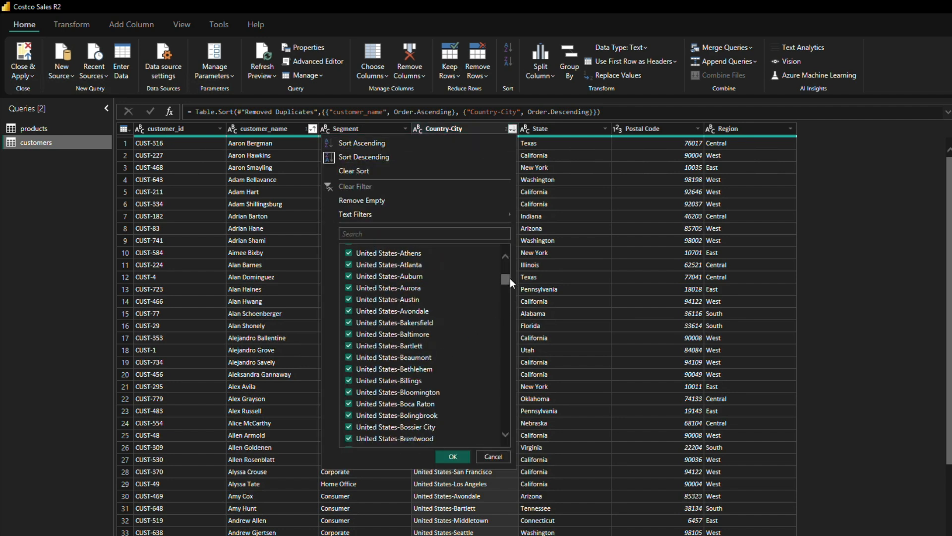
left_click_drag(504, 284, 496, 442)
left_click(492, 455)
Step: Try a descending sort on State, set it to ascending and look through its value list without filtering
left_click(567, 129)
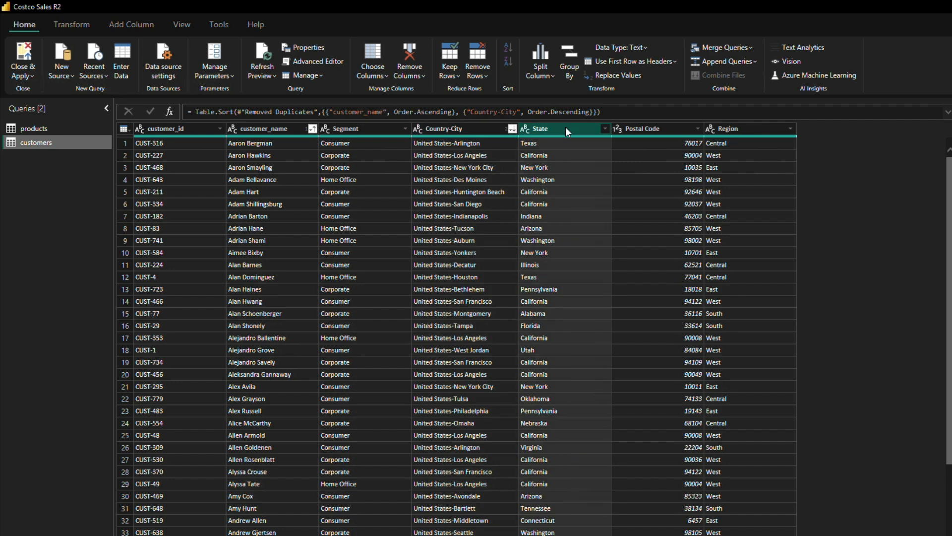
left_click(604, 129)
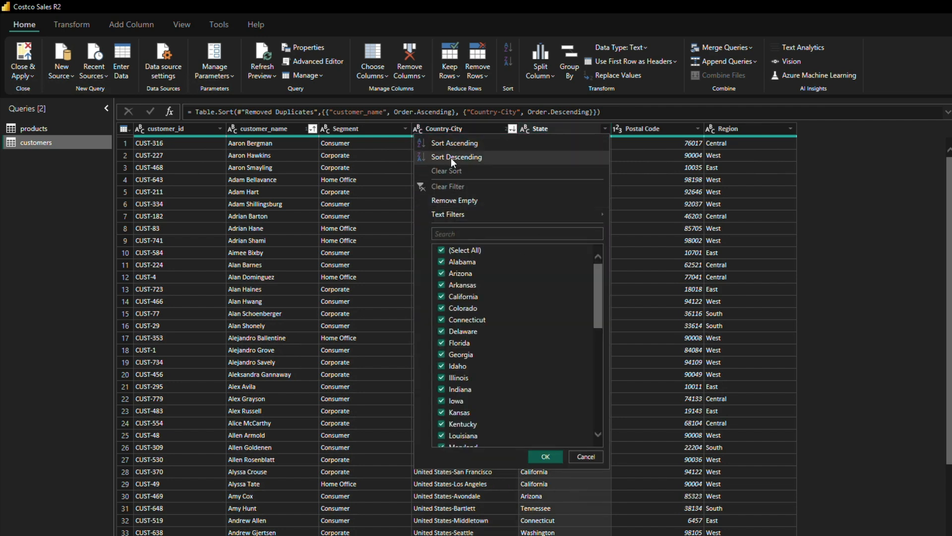
key("Escape")
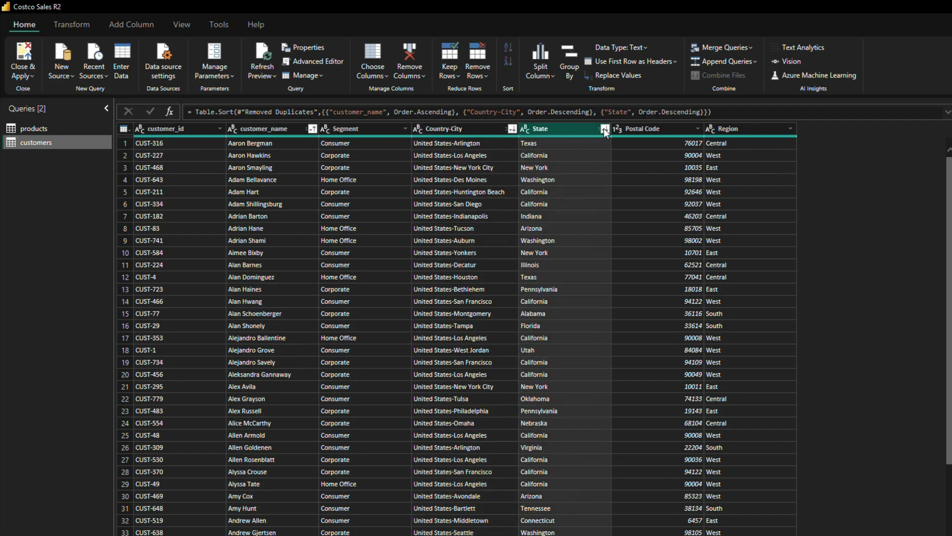
left_click(604, 129)
left_click_drag(598, 301, 600, 436)
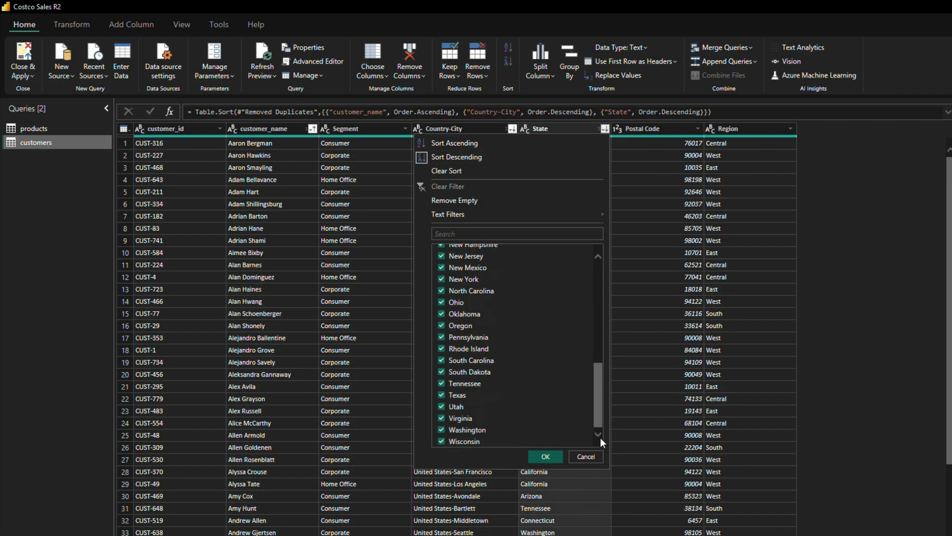
scroll(601, 359, "up", 10)
left_click(448, 144)
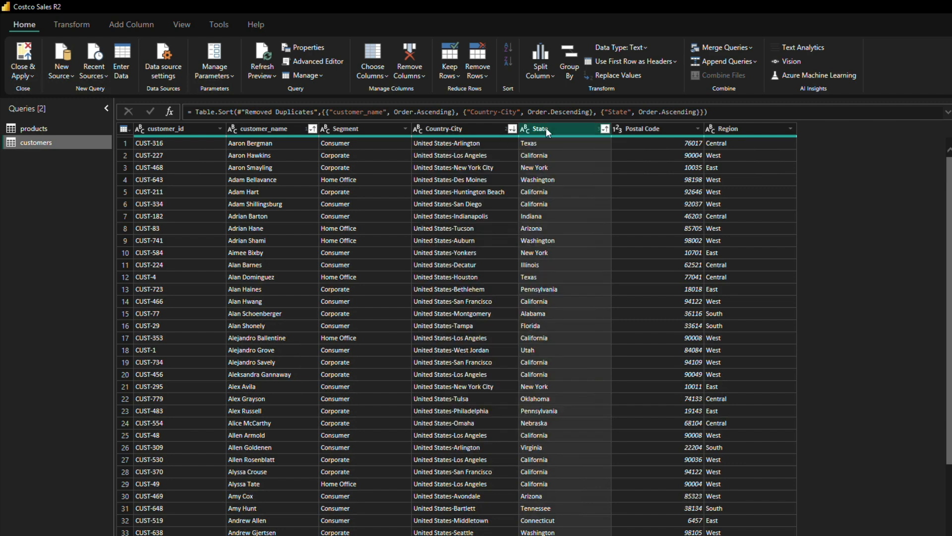
left_click(605, 129)
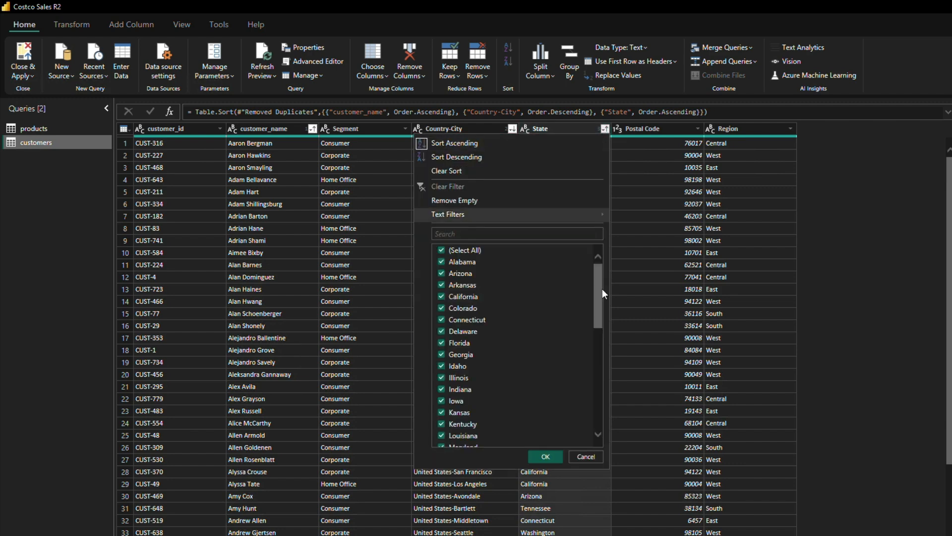
scroll(599, 359, "down", 10)
Step: Sort the Region column in descending order and open its value list without filtering
left_click(665, 127)
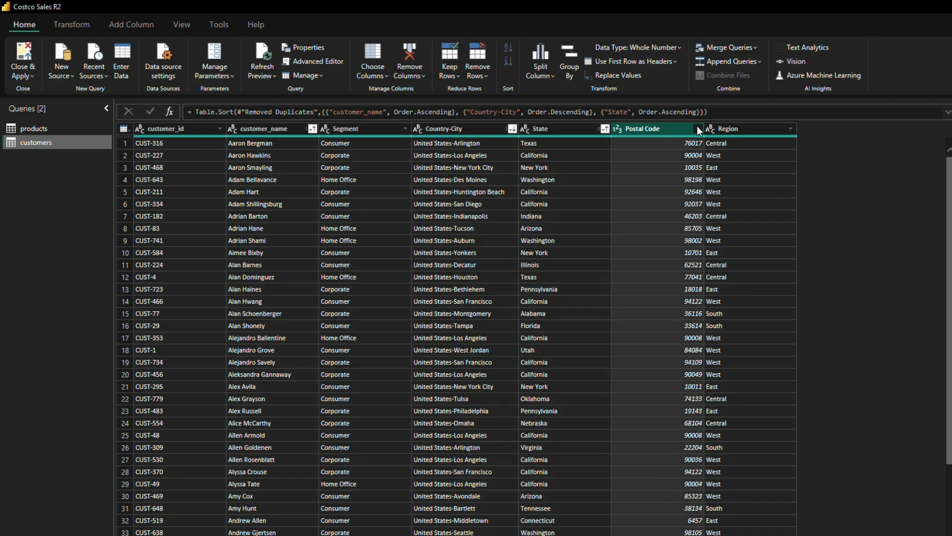
left_click(728, 128)
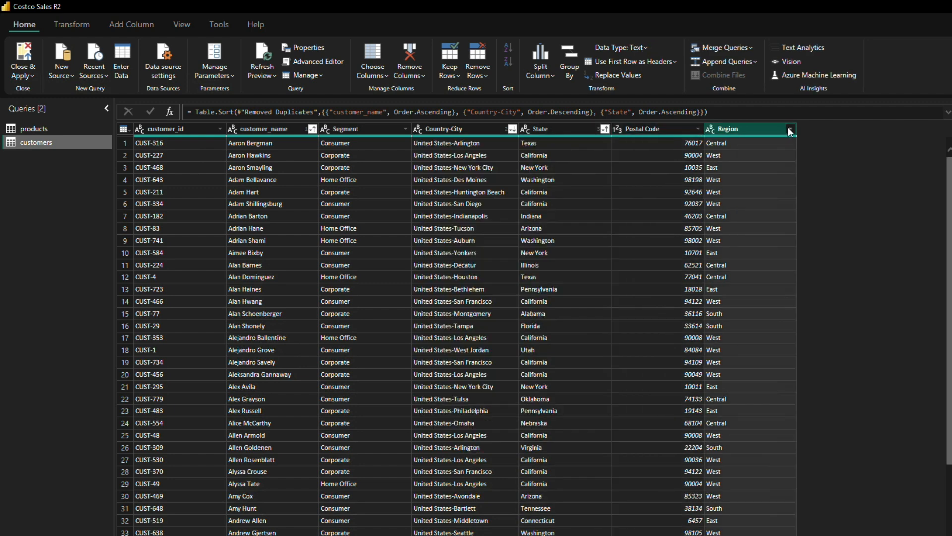
left_click(790, 129)
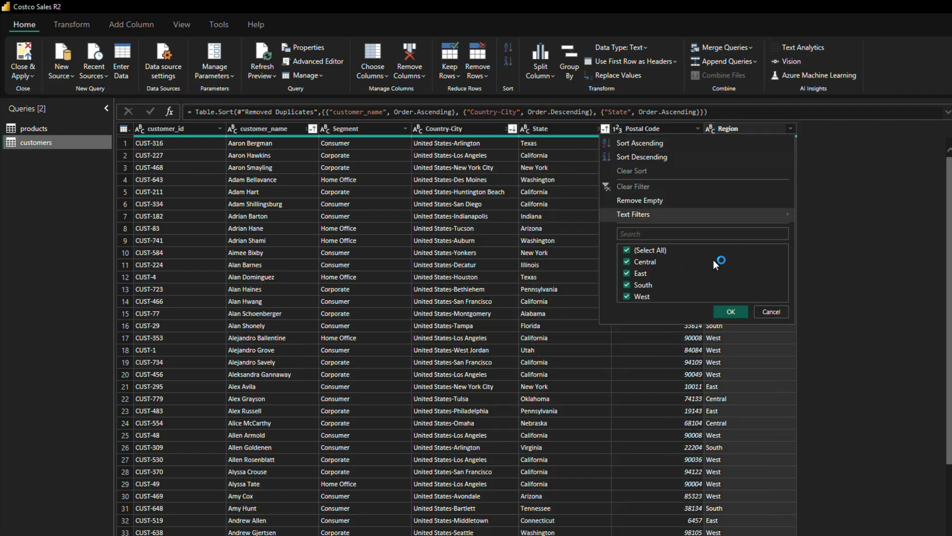
left_click(674, 158)
left_click(788, 126)
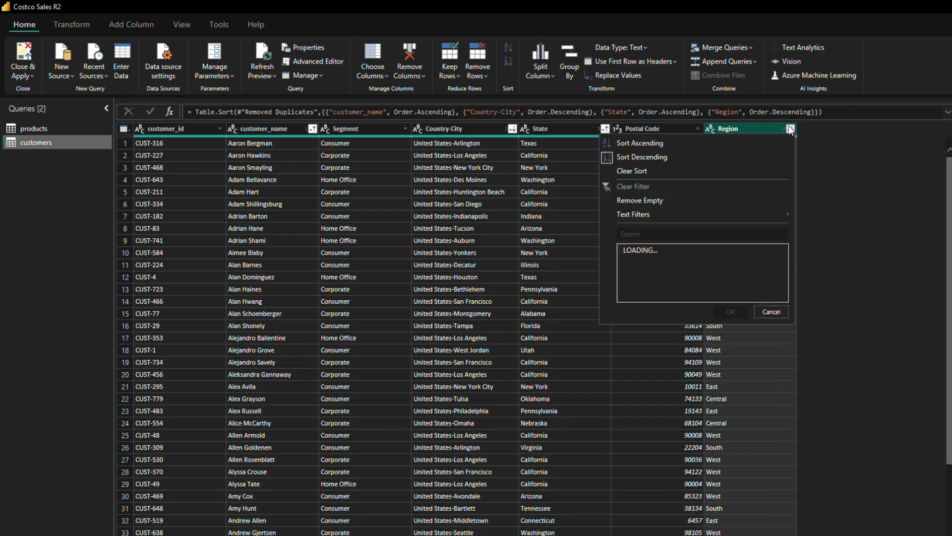
left_click(774, 311)
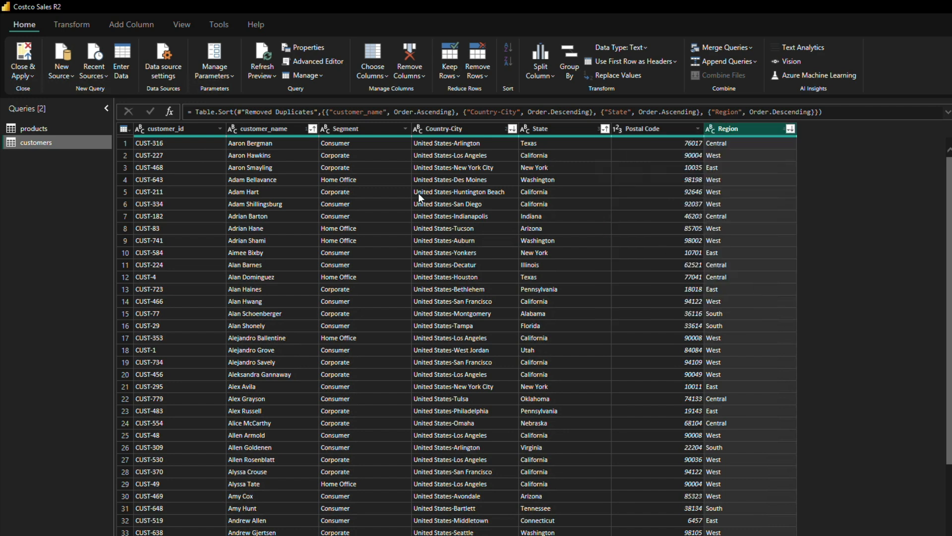
Step: Split the Country-City column at each occurrence of the custom hyphen delimiter
left_click(453, 127)
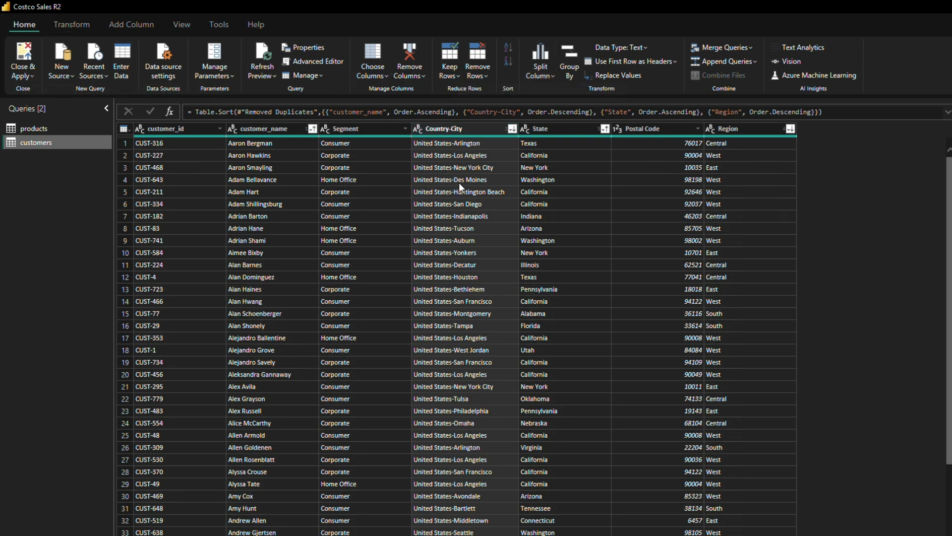
scroll(460, 361, "down", 4)
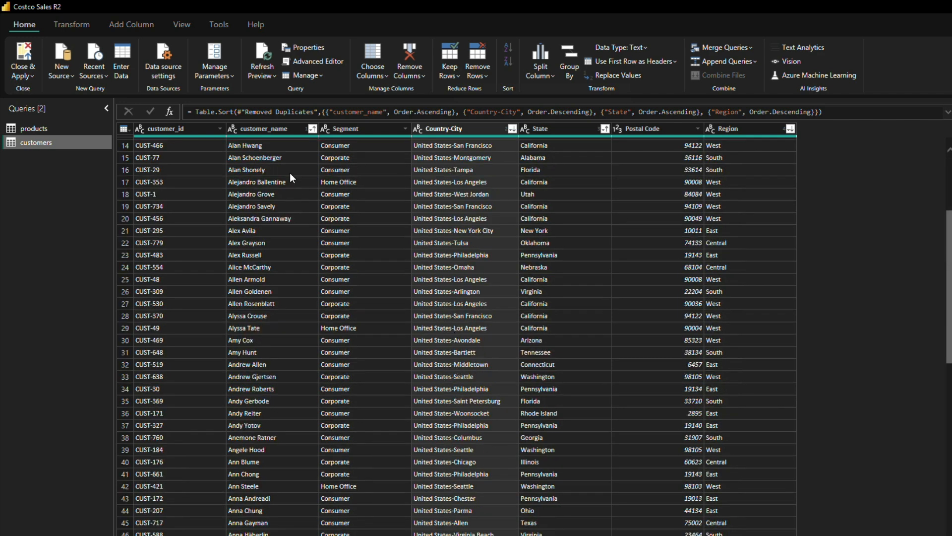
left_click(71, 25)
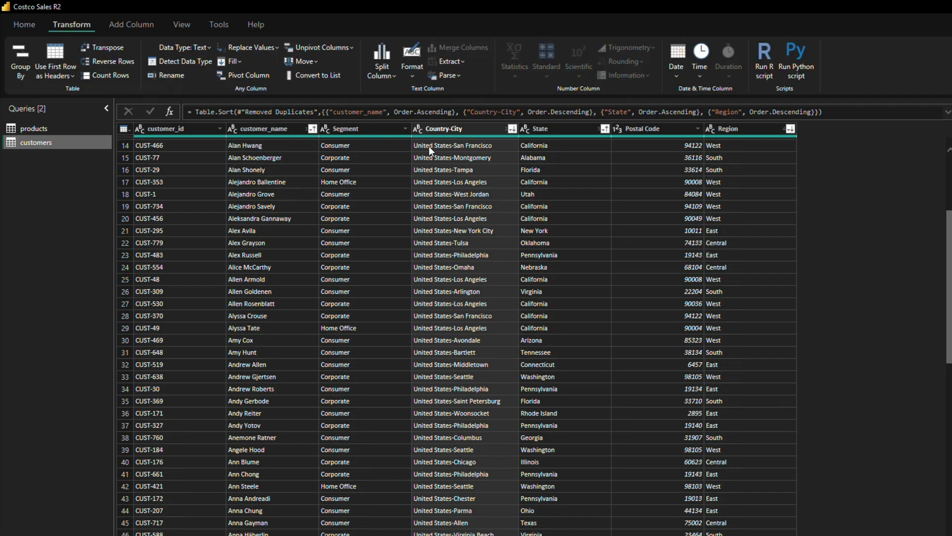
left_click(25, 24)
mouse_move(457, 135)
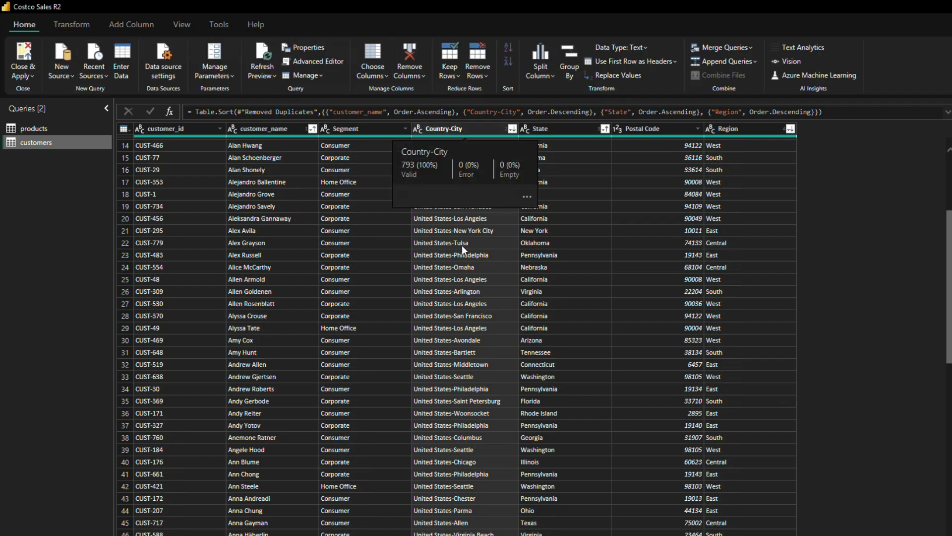
left_click(463, 130)
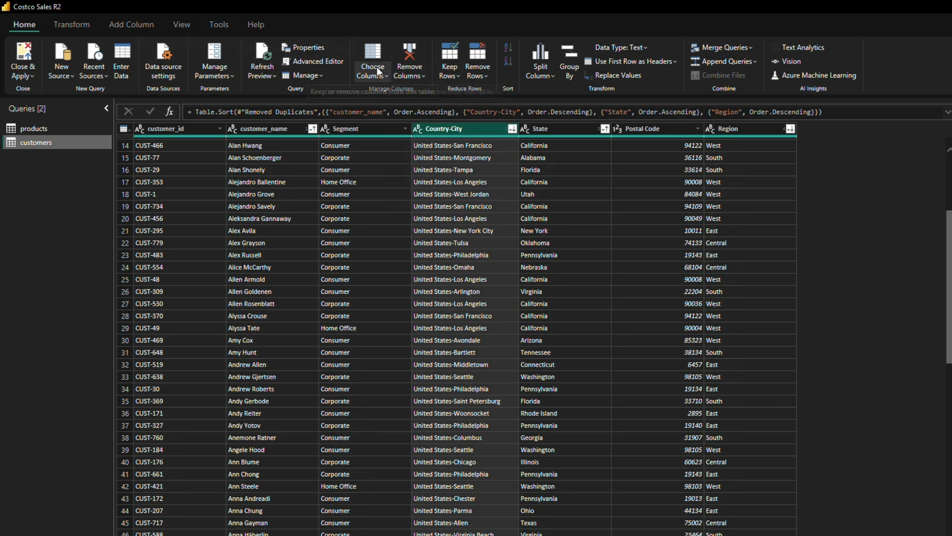
left_click(547, 71)
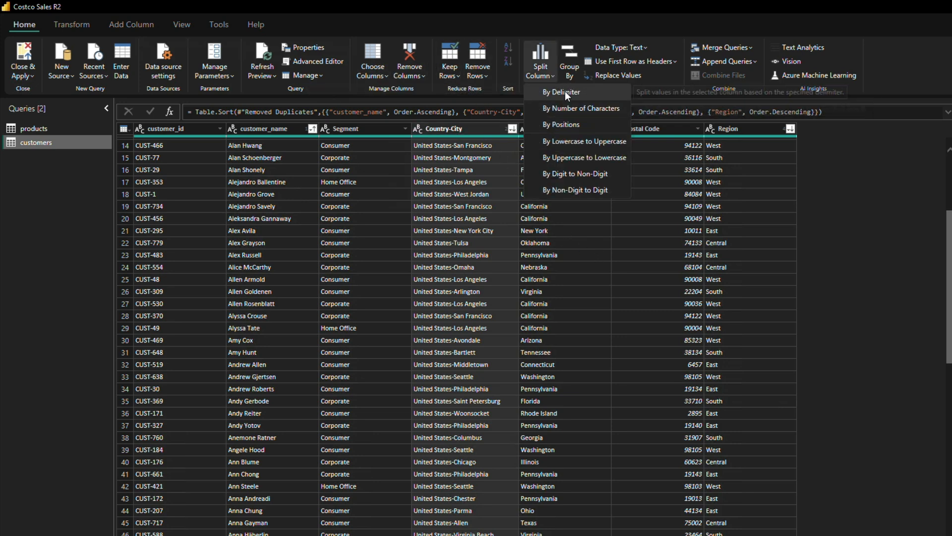
left_click(563, 92)
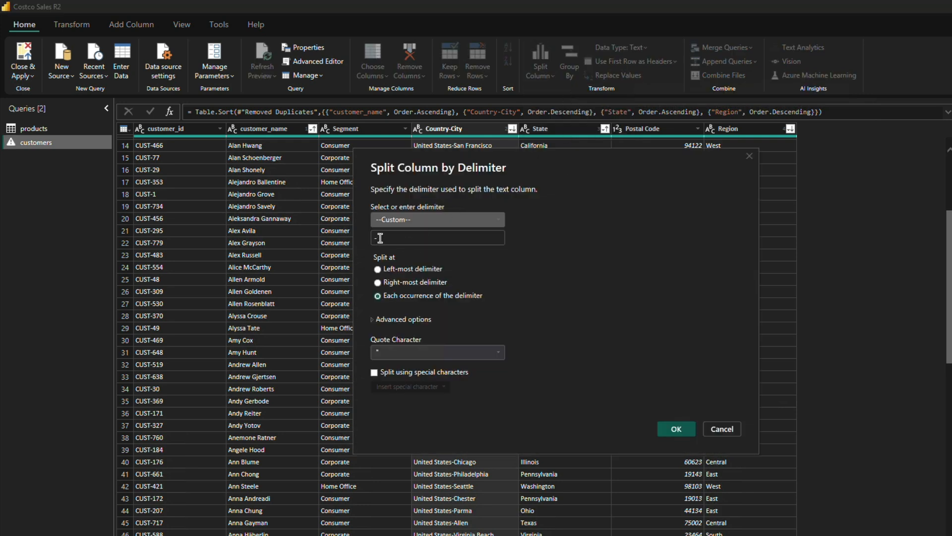
left_click(378, 236)
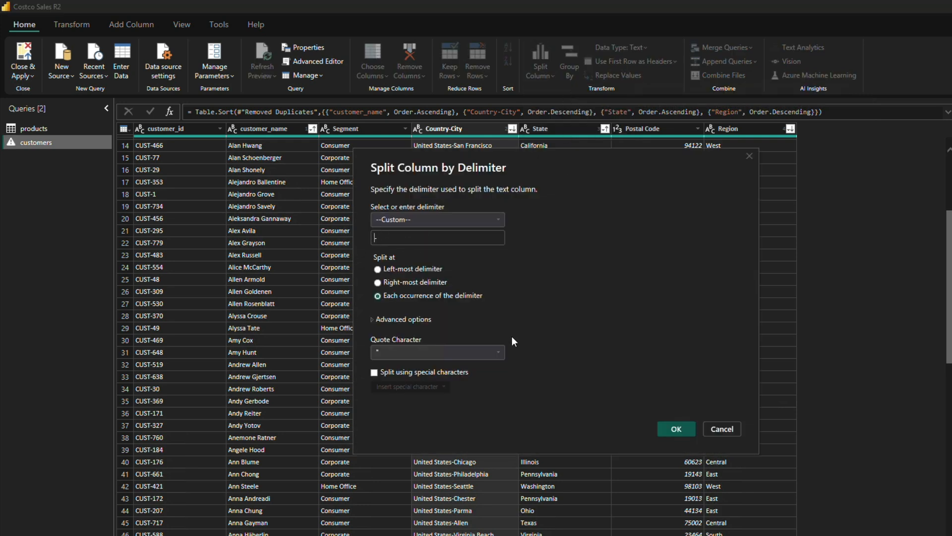
left_click(677, 429)
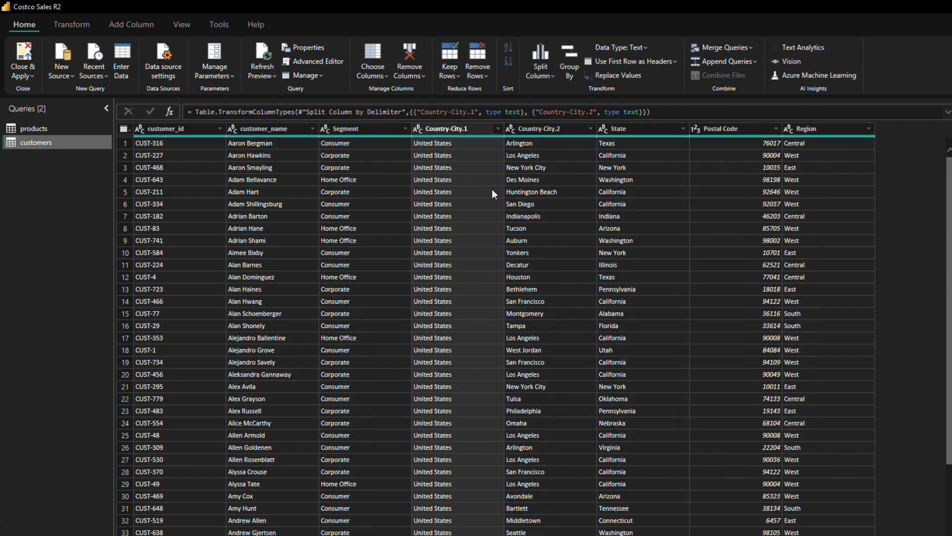
Step: Rename the two columns split from Country-City as country and city
double_click(448, 128)
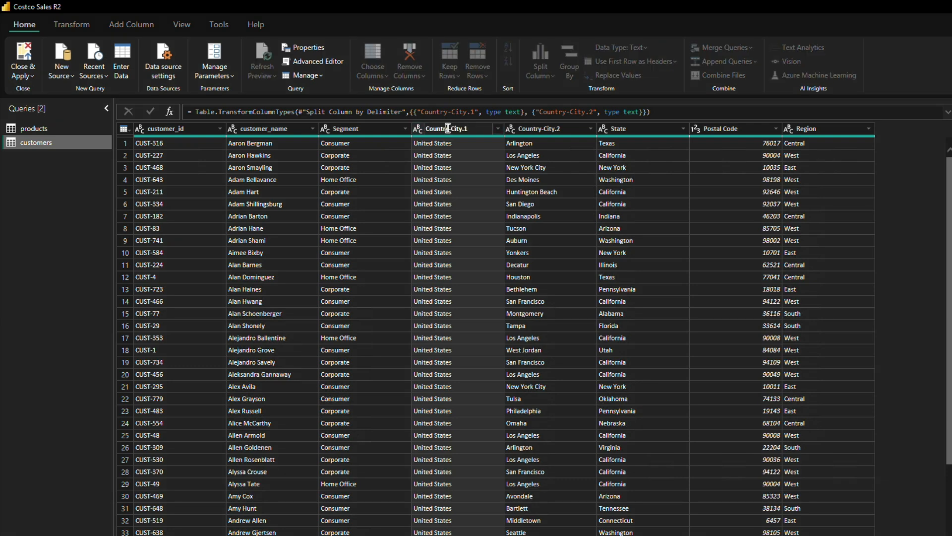
type("country")
key("Return")
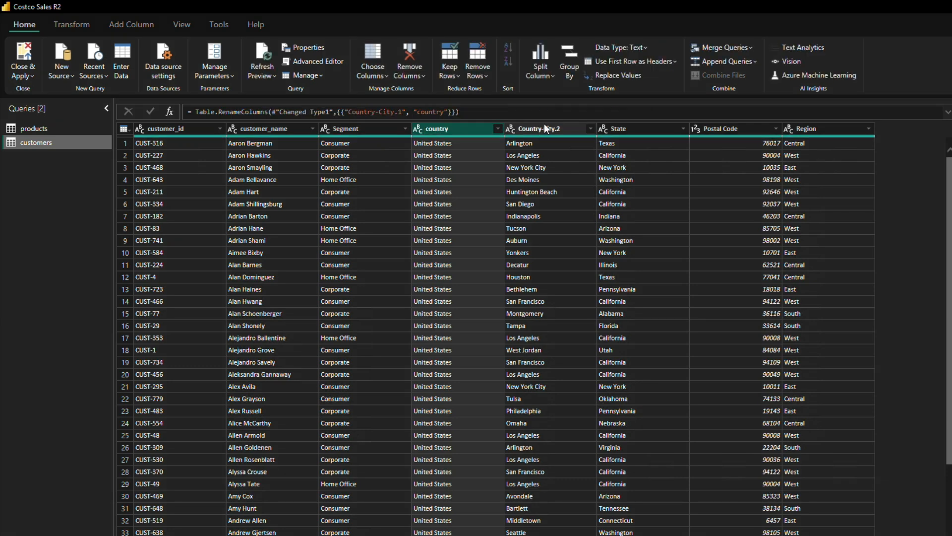
double_click(544, 123)
type("city")
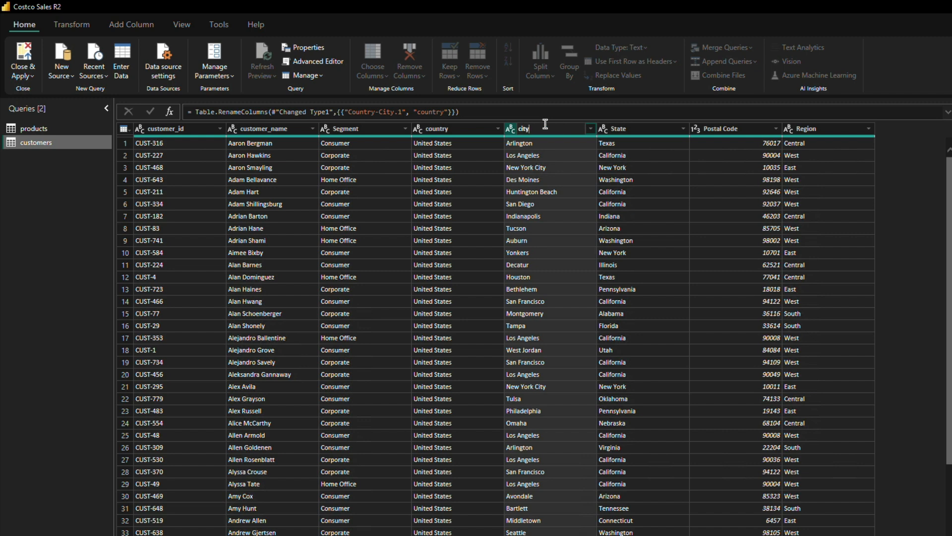
key("Return")
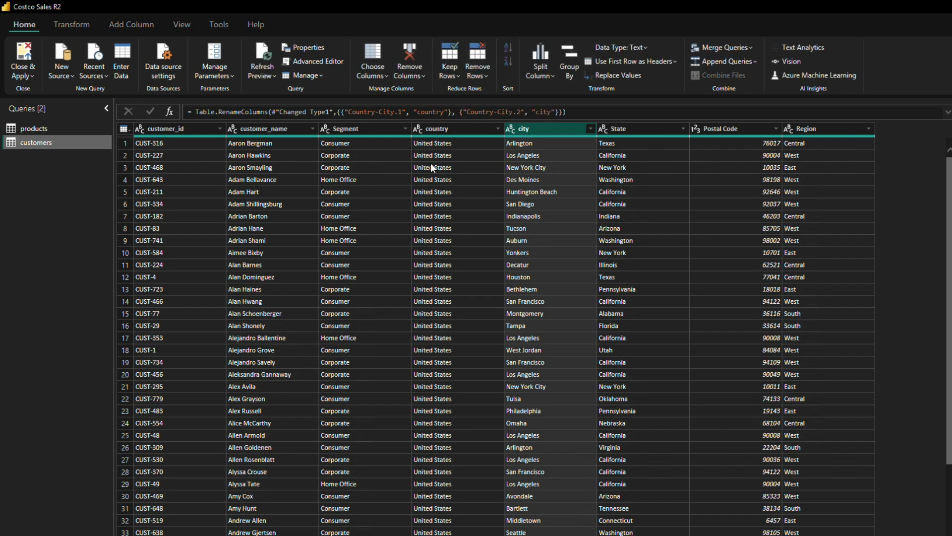
Step: Rename the State, Region and Segment columns in lowercase as state, region and segment
double_click(637, 128)
type("state")
key("Return")
left_click(730, 128)
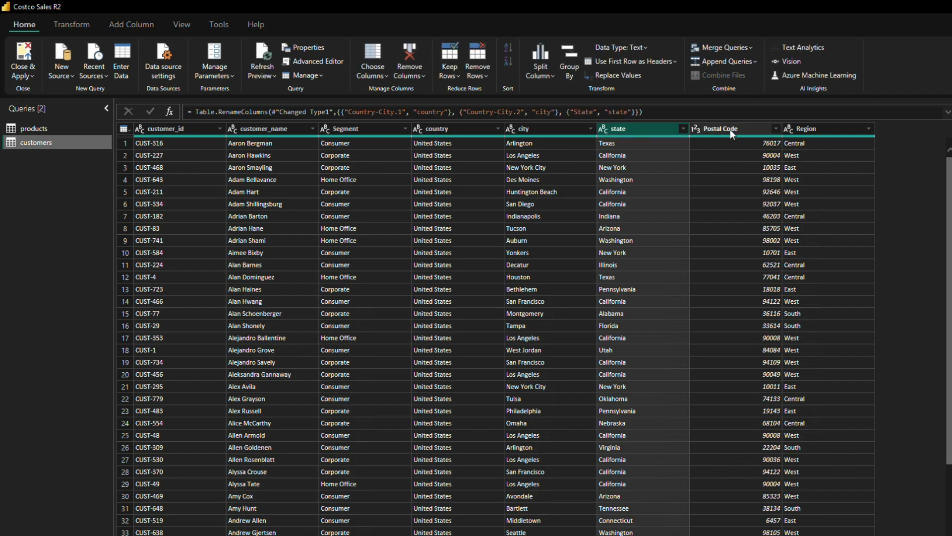
double_click(817, 125)
type("region")
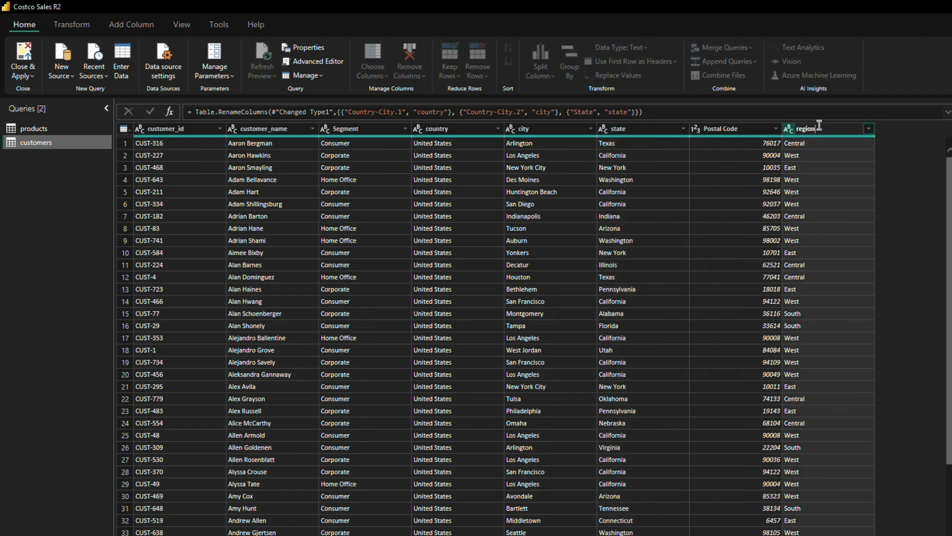
key("Return")
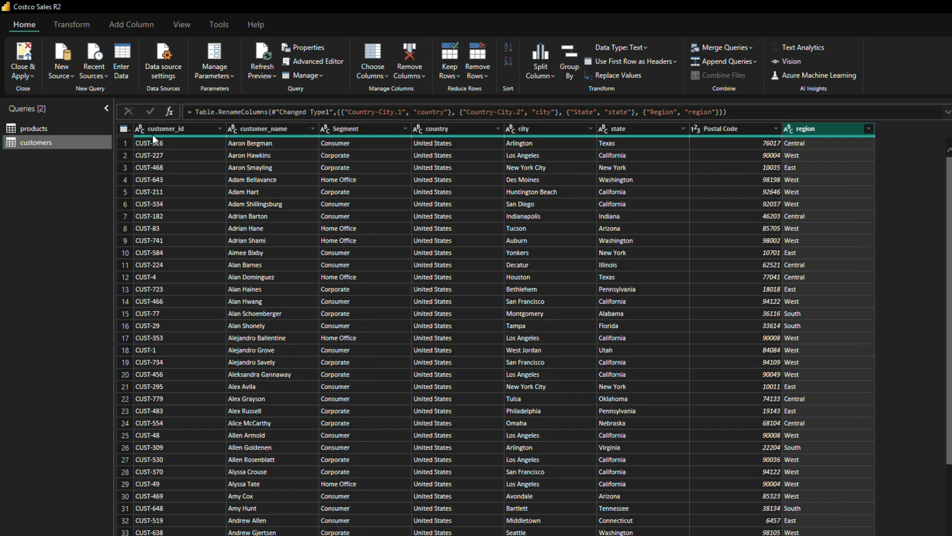
double_click(358, 128)
type("segment")
key("Return")
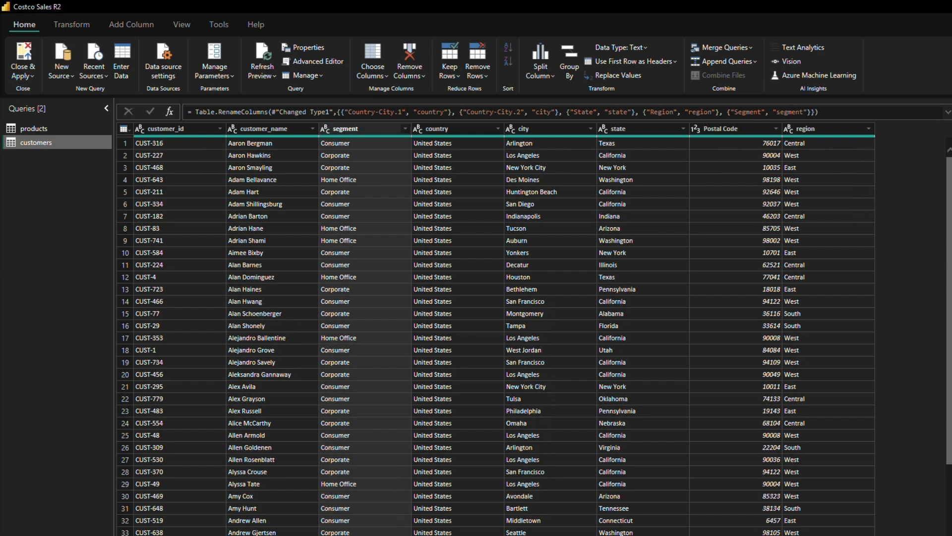
Step: View the files in the global sales folder of the Costco BI Project folder and close the file window
left_click(404, 535)
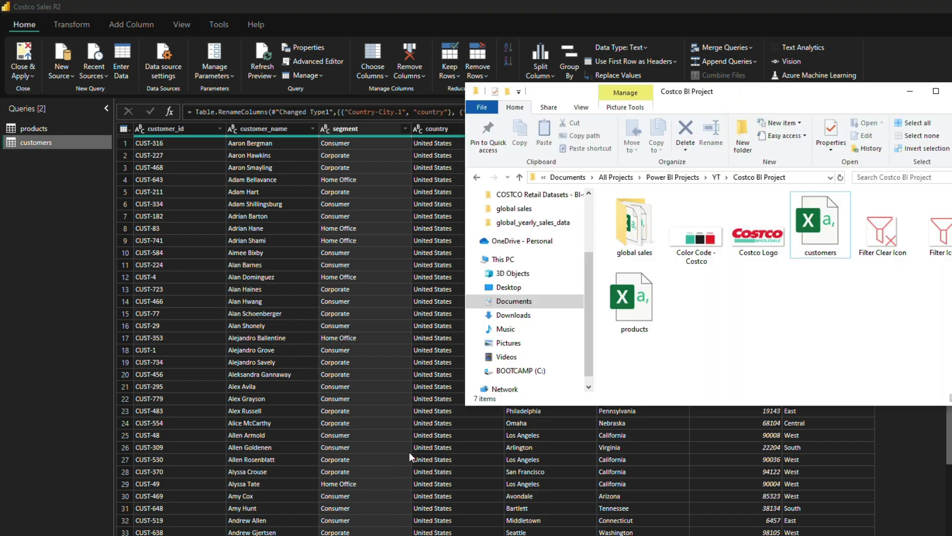
double_click(630, 235)
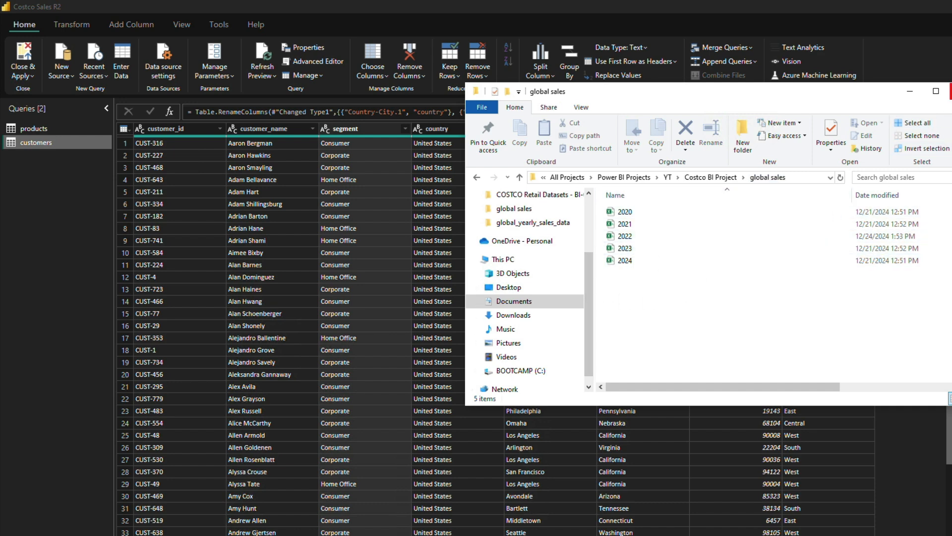
left_click(951, 91)
Step: Add a new folder query with the global sales folder of the Costco BI Project as its path
right_click(63, 195)
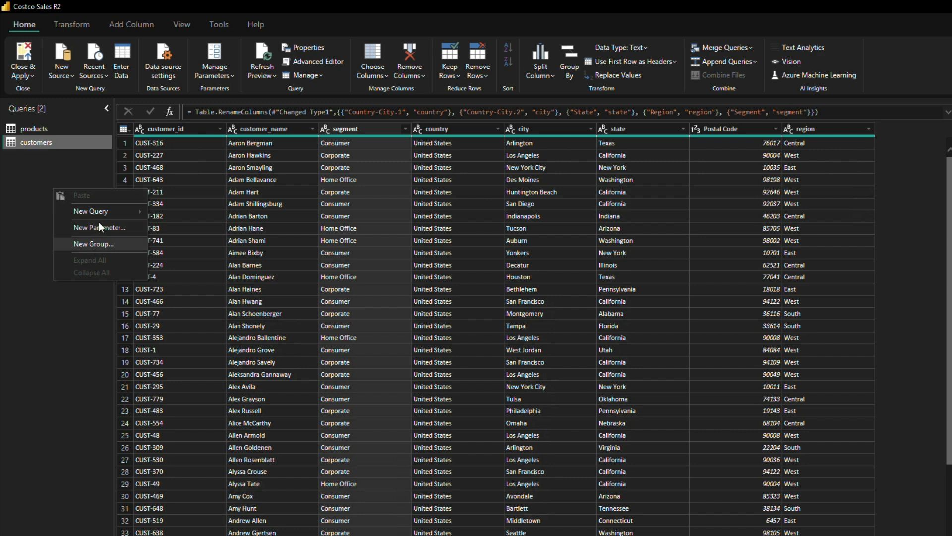
mouse_move(101, 211)
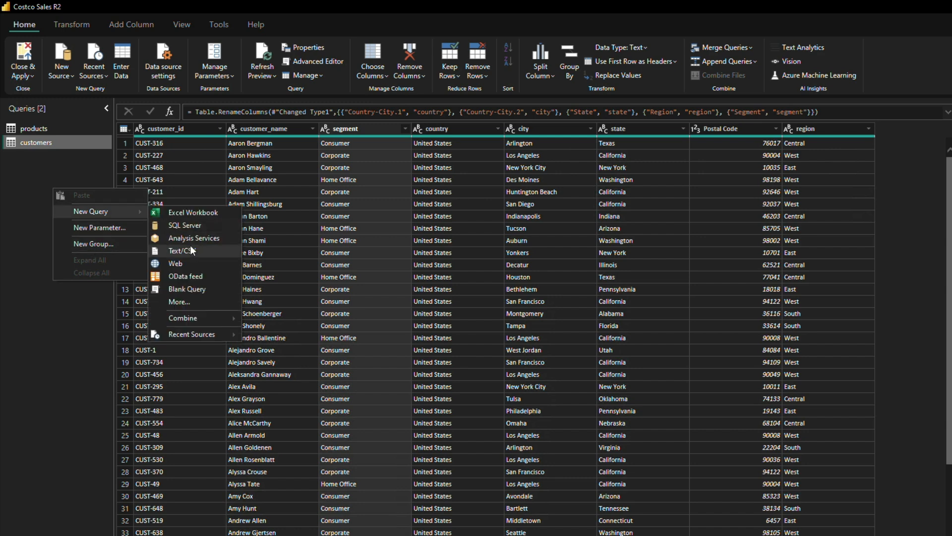
left_click(199, 304)
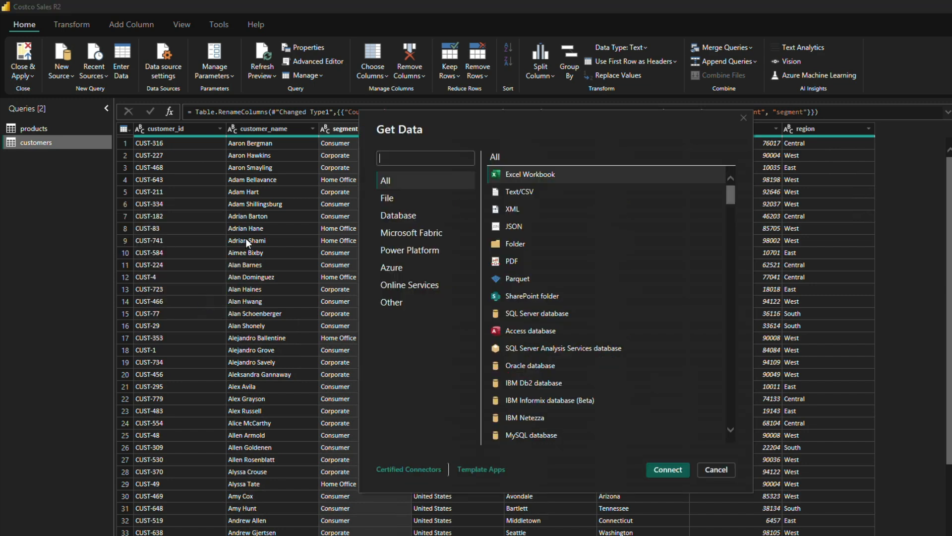
left_click(516, 244)
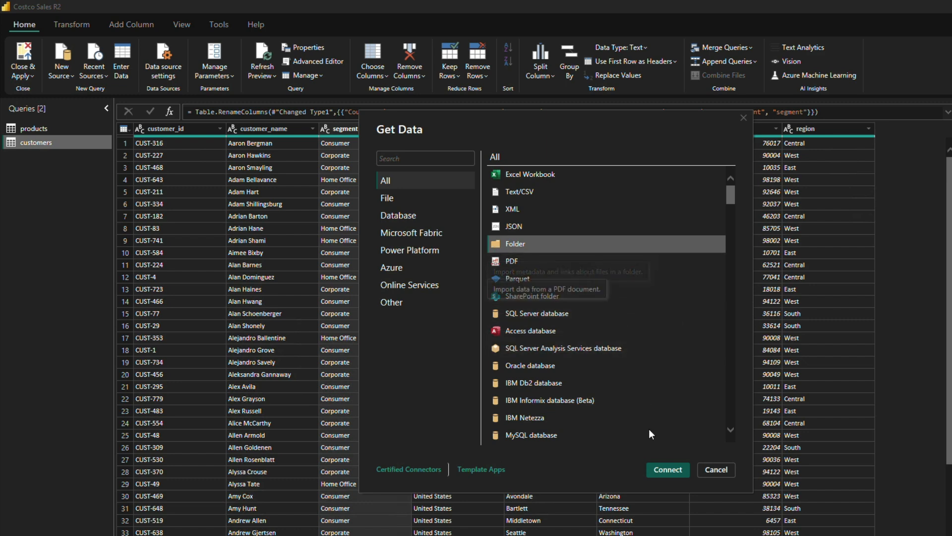
left_click(667, 469)
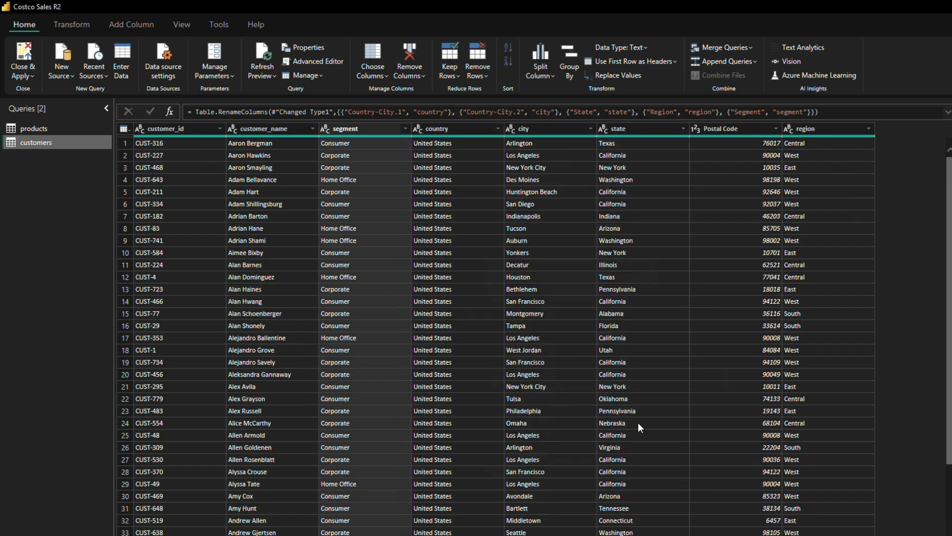
key("ctrl+v")
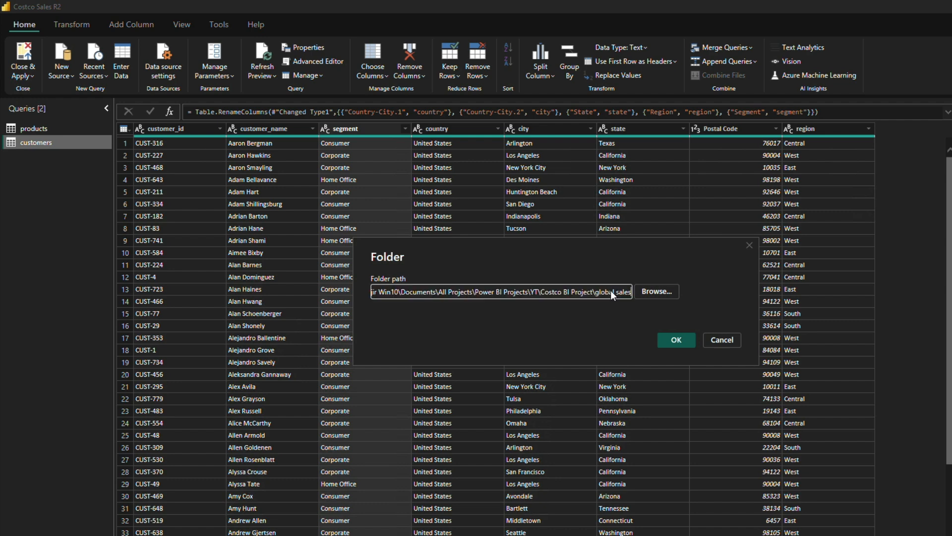
triple_click(612, 291)
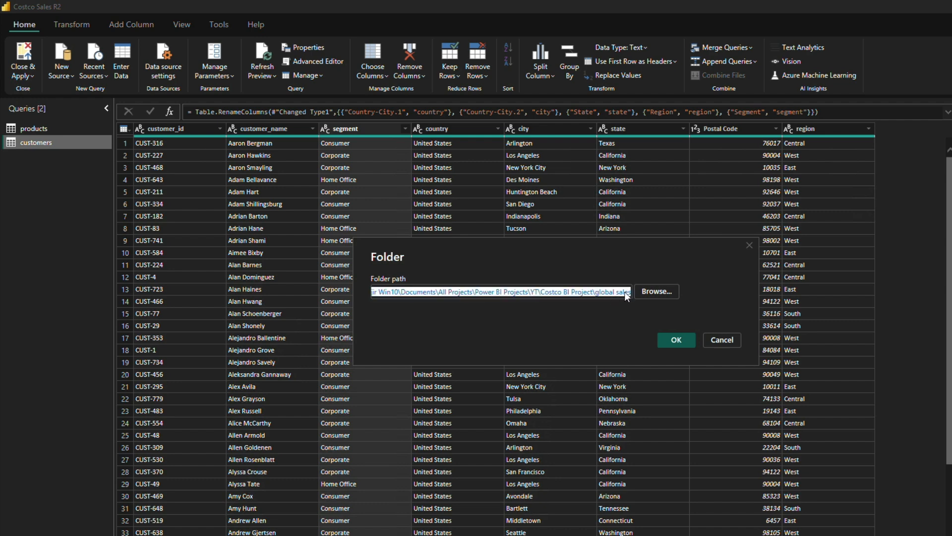
left_click(677, 340)
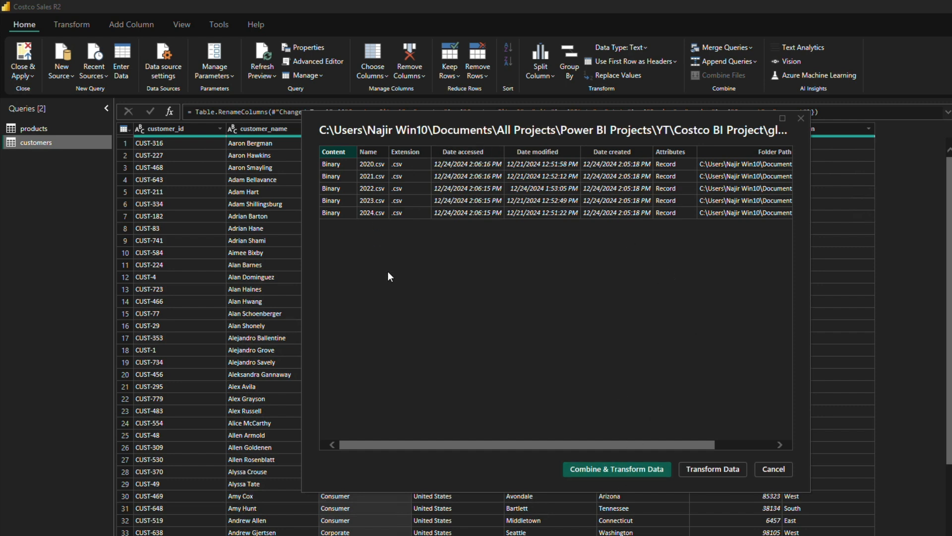
Step: Combine and transform the yearly files using the first file as sample and a comma delimiter, and collapse the helper query group
left_click(606, 469)
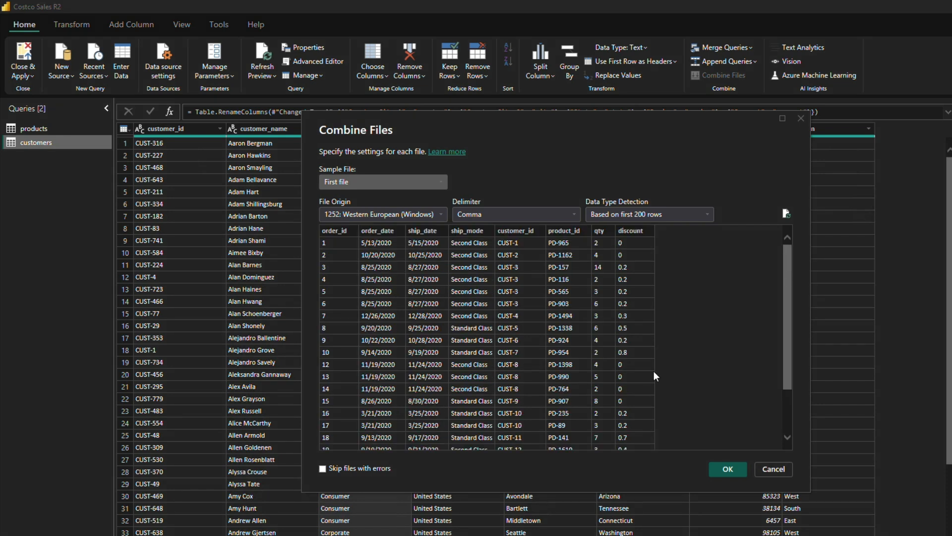
left_click(720, 469)
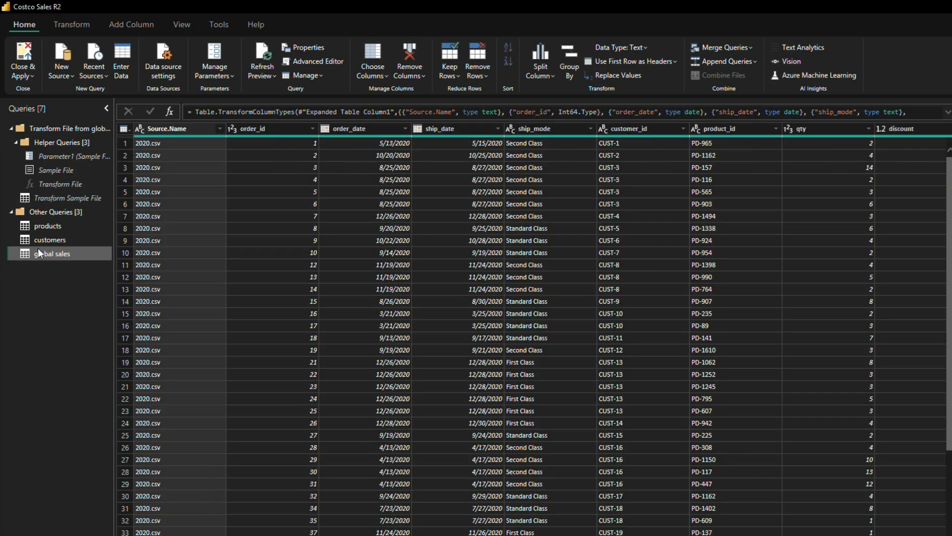
left_click(10, 128)
left_click(50, 185)
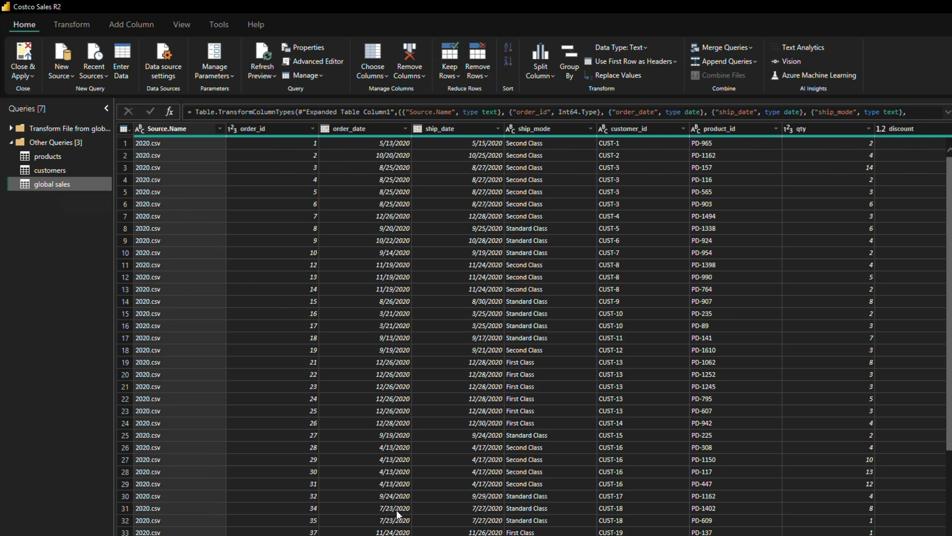
Step: Check the global sales columns and count the table's rows, undoing the row count after reading it
scroll(541, 327, "right", 1)
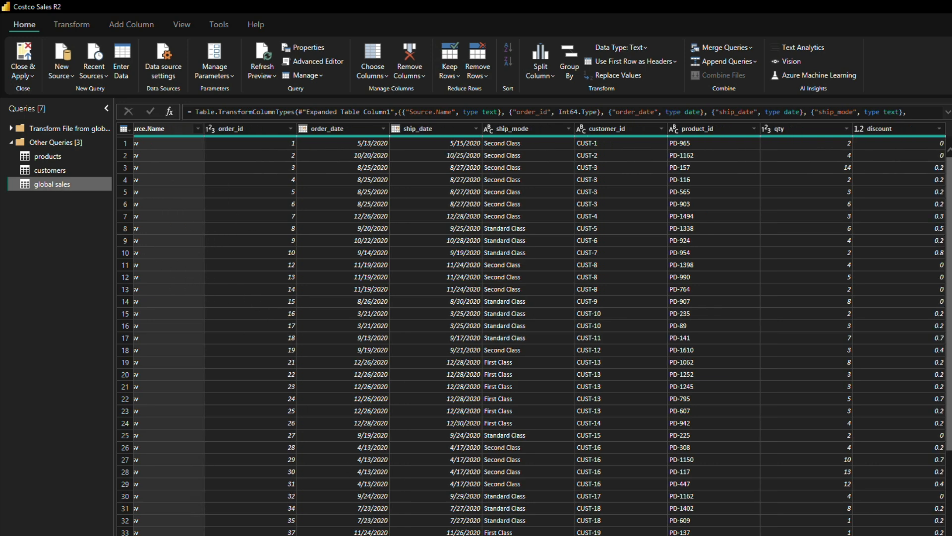
scroll(543, 328, "left", 1)
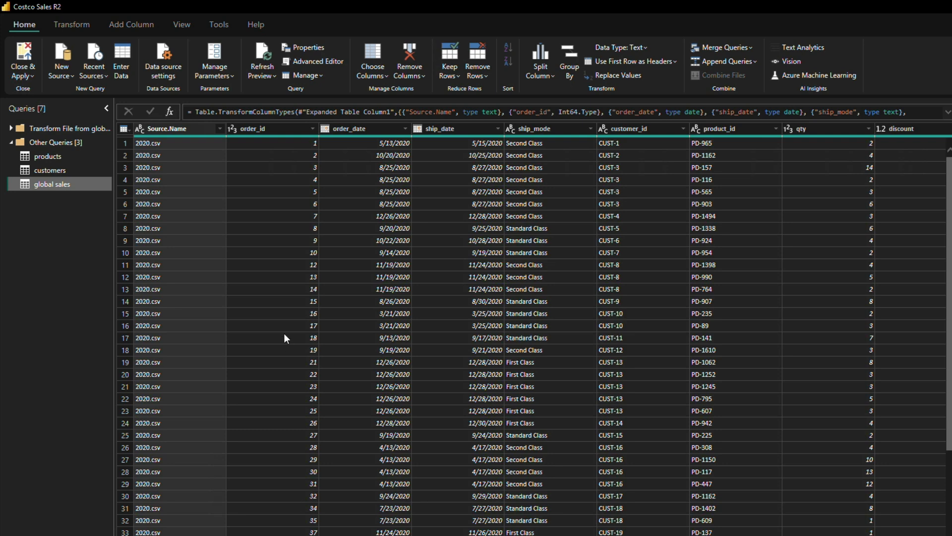
left_click(60, 25)
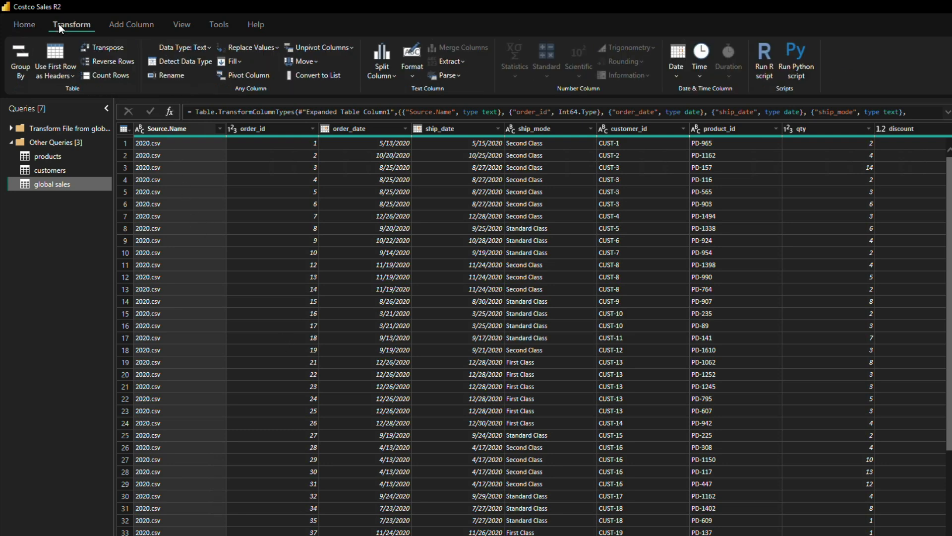
left_click(108, 75)
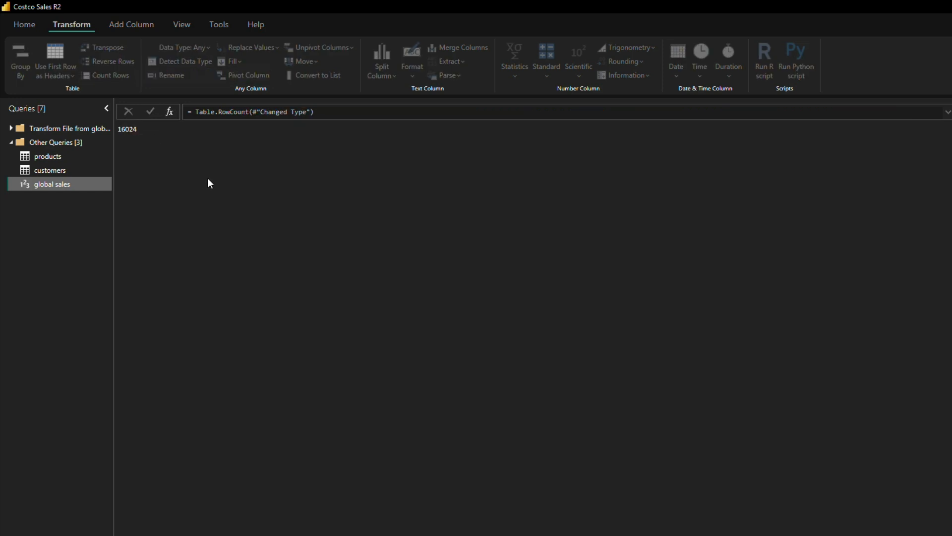
left_click_drag(120, 130, 157, 128)
key("ctrl+z")
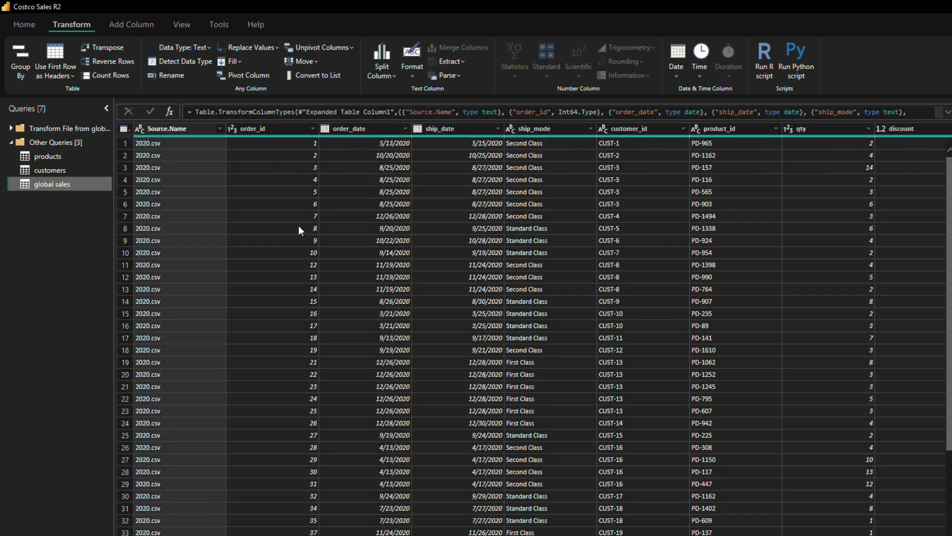
Step: Remove duplicate rows from the global sales query based on the order_id column
left_click(265, 128)
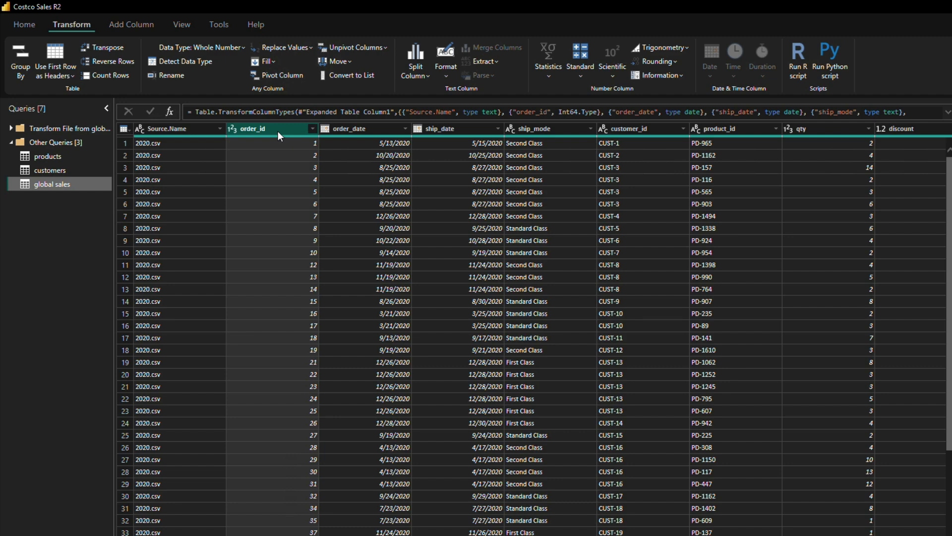
left_click(25, 24)
left_click(479, 76)
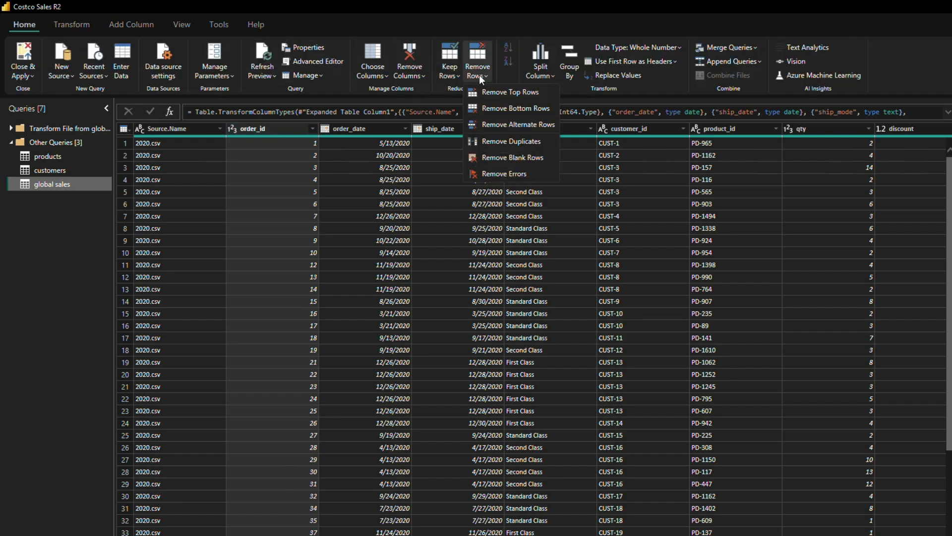
left_click(520, 141)
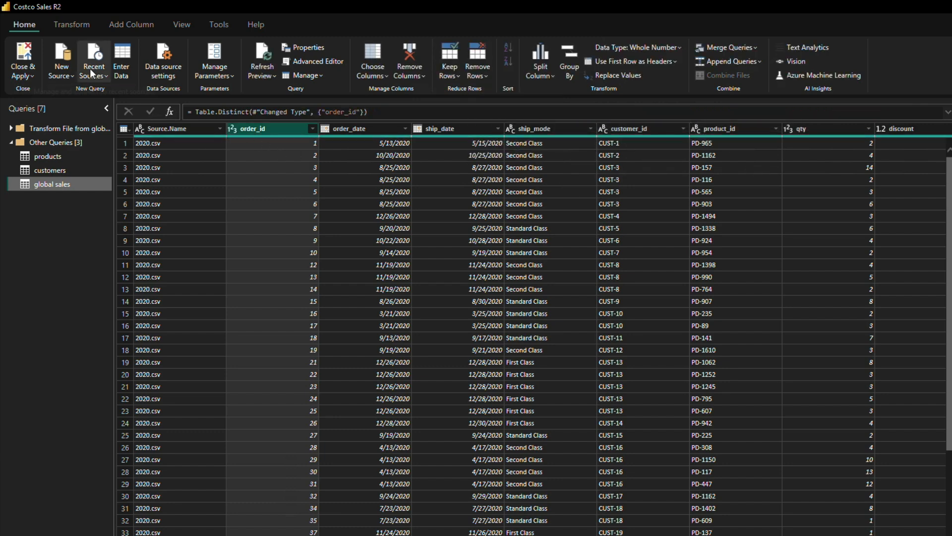
Step: Count the rows of the deduplicated global sales table and undo the row count after reading it
left_click(75, 26)
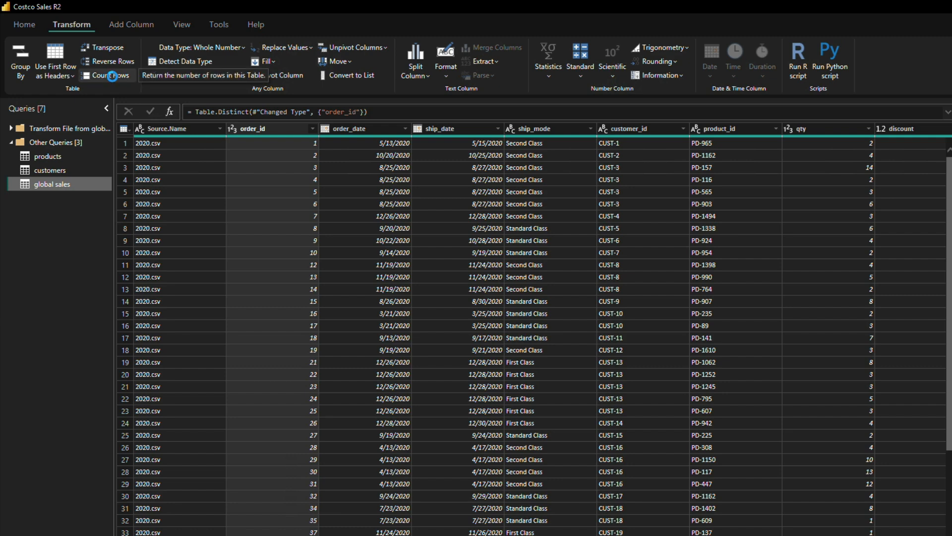
left_click(112, 77)
left_click_drag(118, 130, 137, 130)
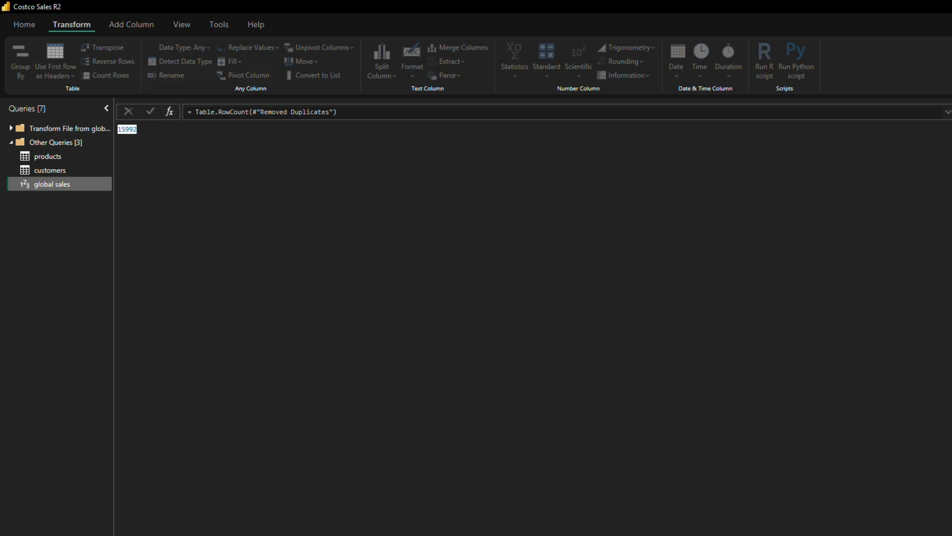
key("ctrl+z")
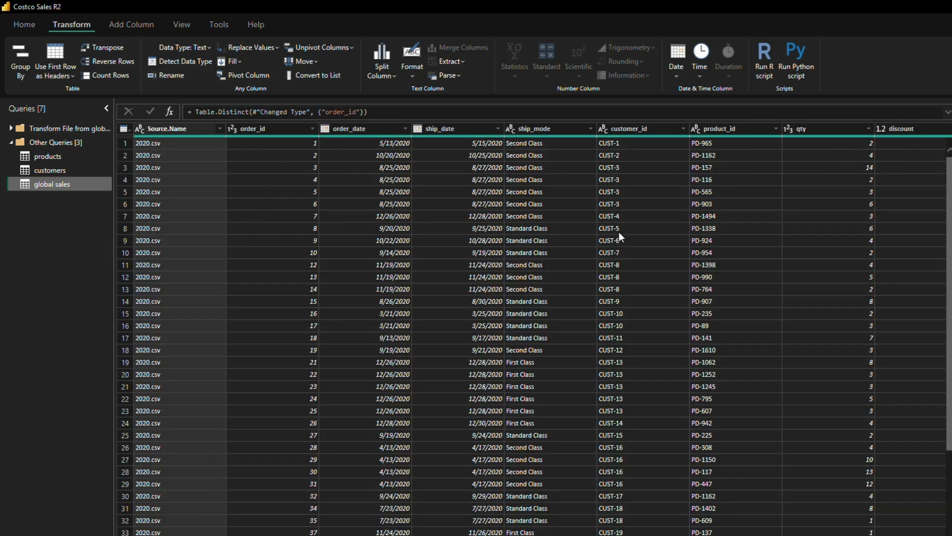
Step: Sort the global sales table by order_id in descending order
left_click(288, 133)
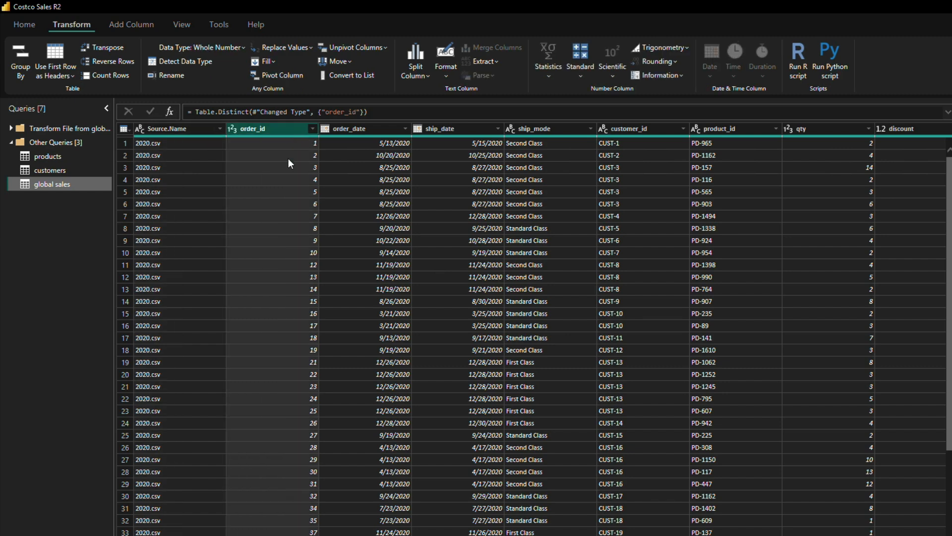
left_click(311, 130)
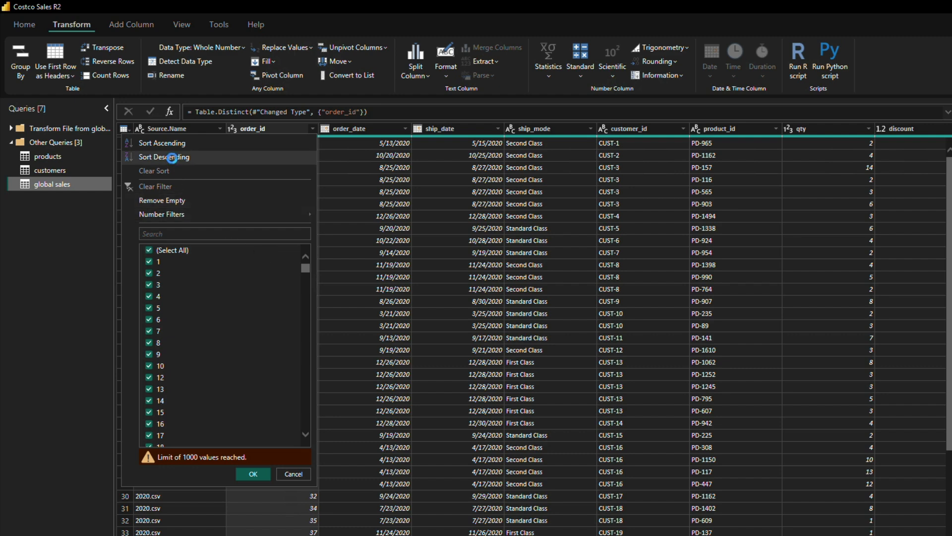
left_click(172, 158)
left_click(312, 128)
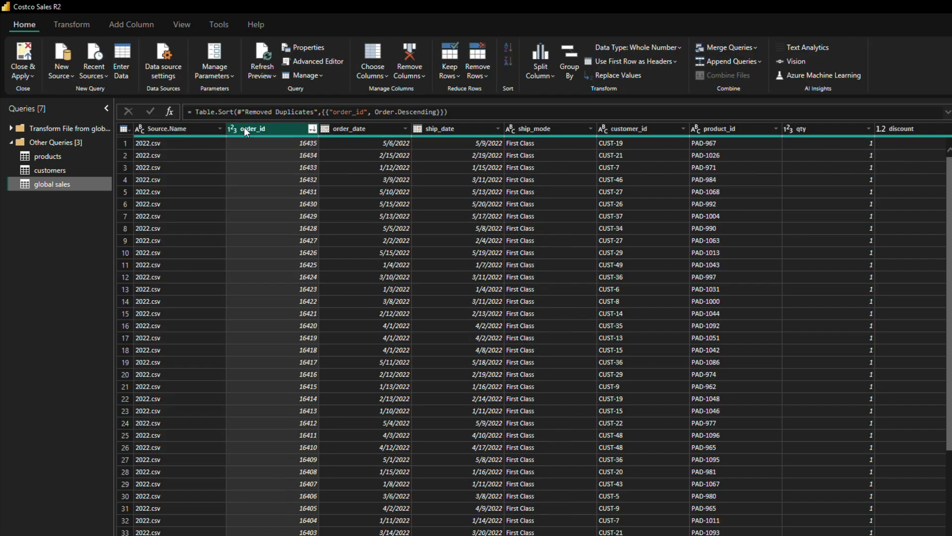
right_click(244, 127)
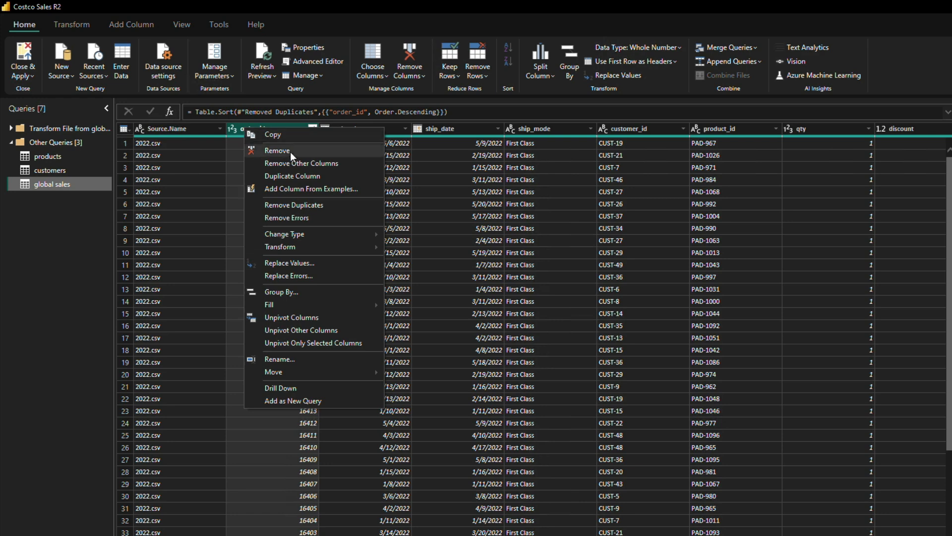
left_click(237, 124)
right_click(253, 128)
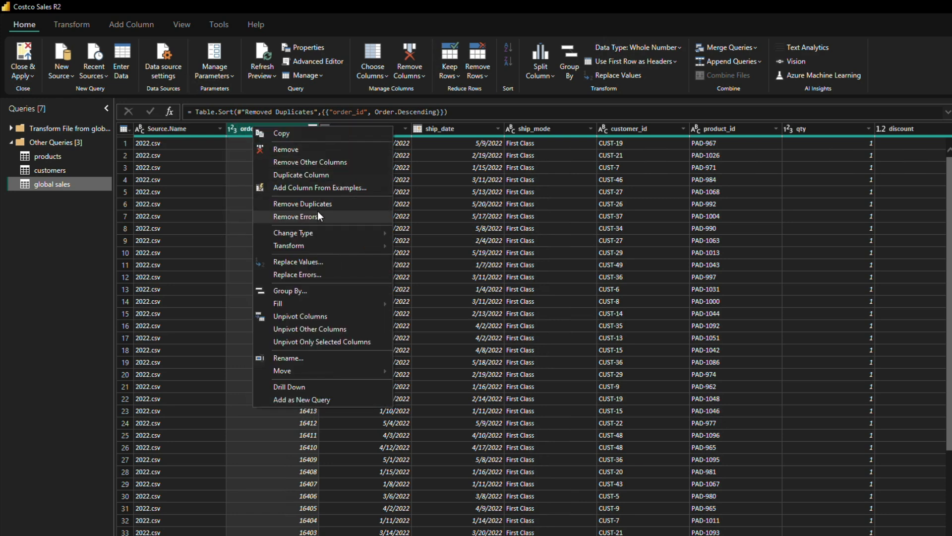
mouse_move(310, 246)
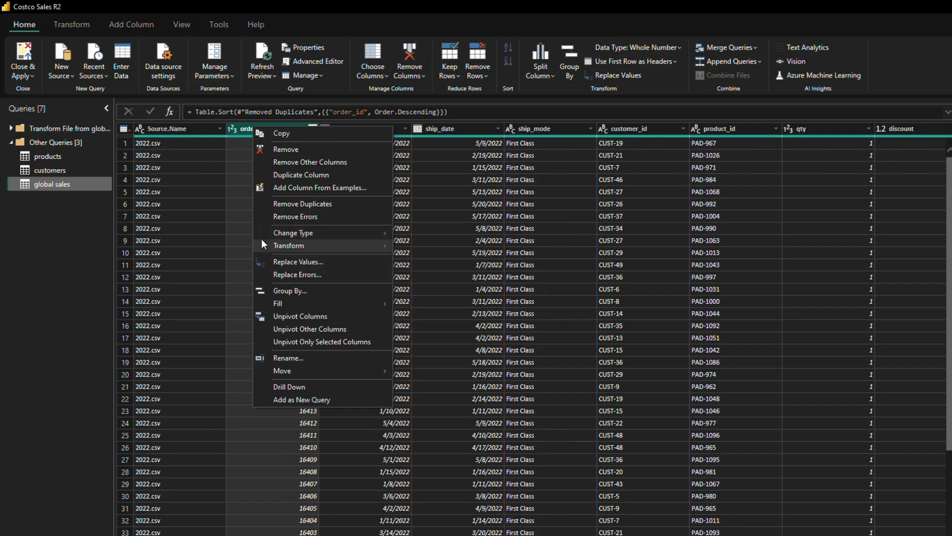
left_click(233, 130)
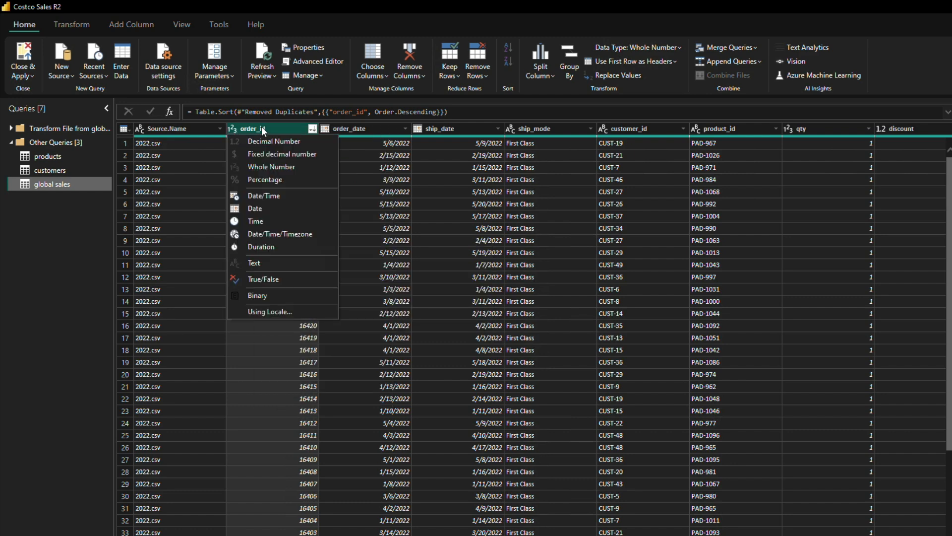
left_click(264, 126)
right_click(264, 126)
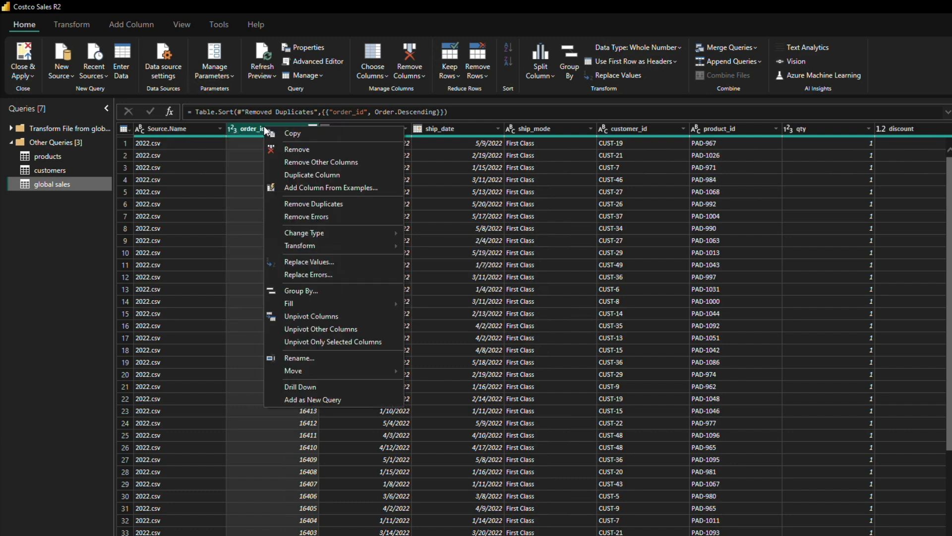
left_click(260, 130)
Step: Look through the order_id filter values, sort the column ascending and return it to descending order
left_click(313, 128)
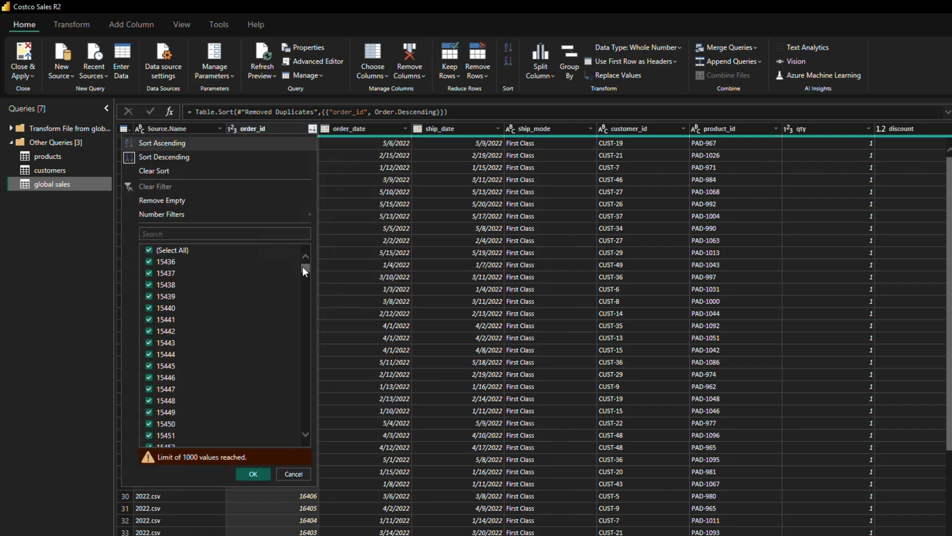
left_click_drag(306, 294, 308, 445)
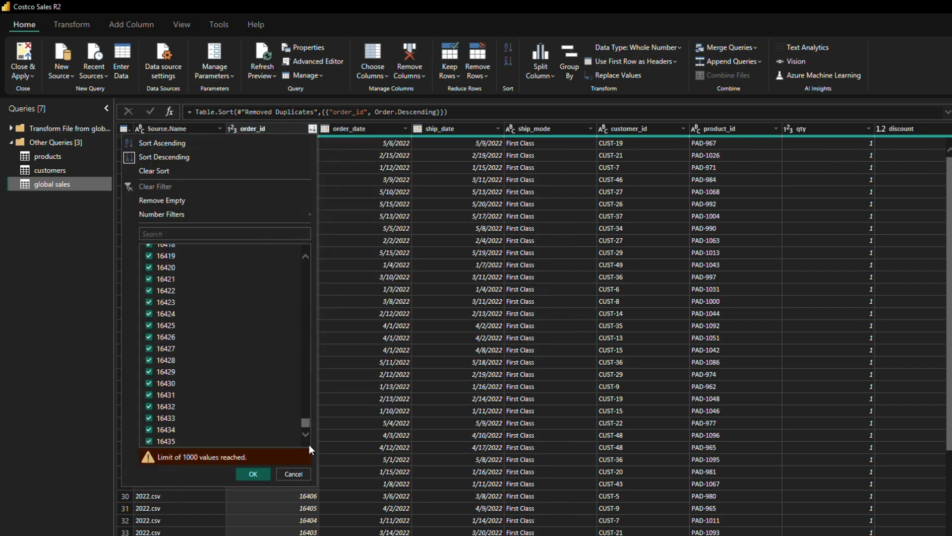
left_click(169, 143)
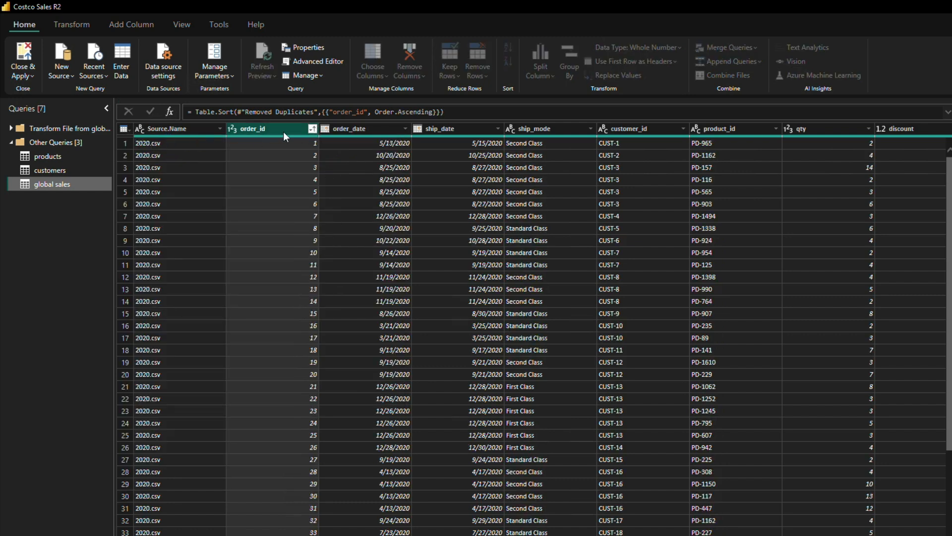
left_click(312, 129)
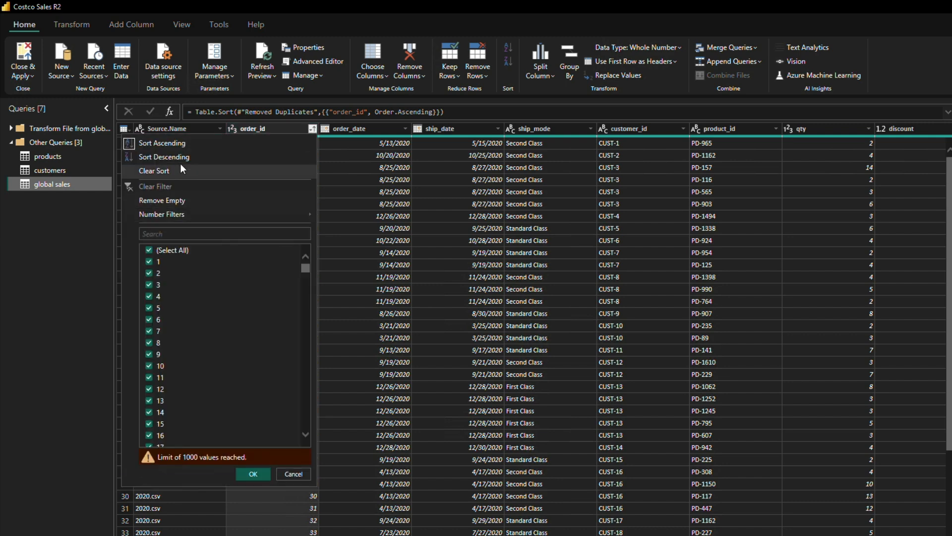
left_click(209, 156)
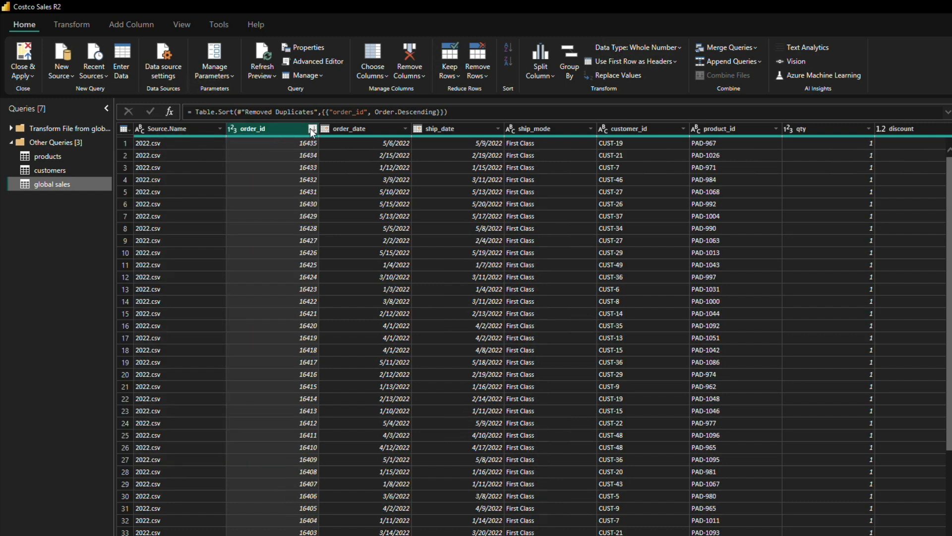
Step: Remove the empty values from the order_id column of the global sales table
left_click(311, 129)
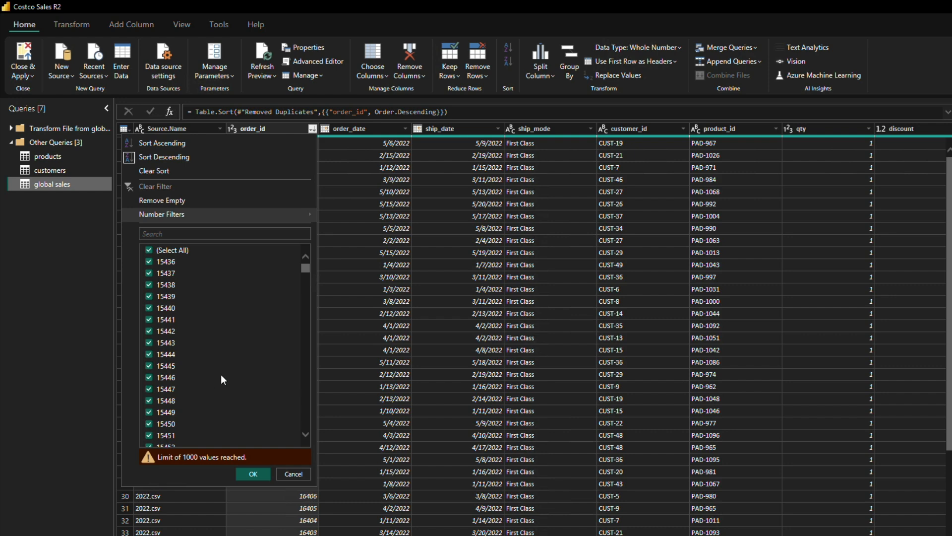
scroll(222, 377, "down", 5)
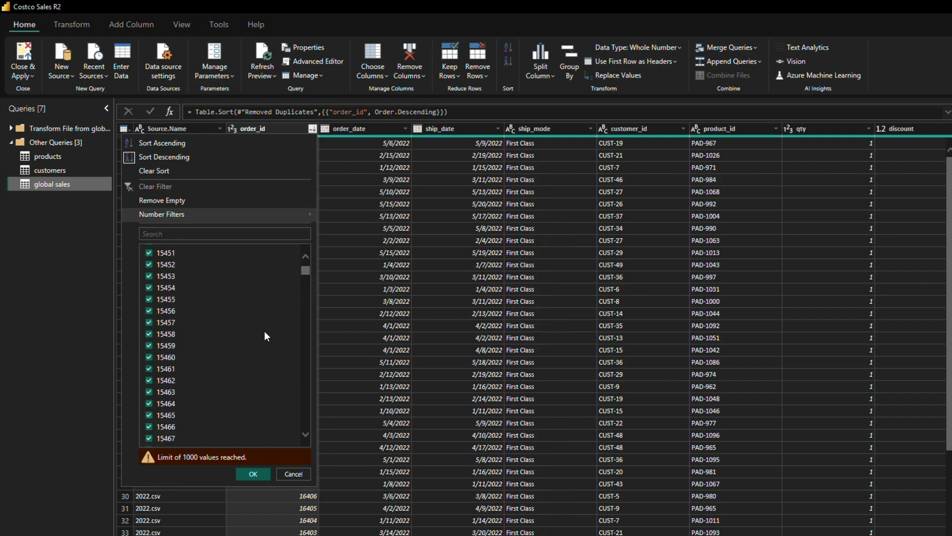
left_click(183, 201)
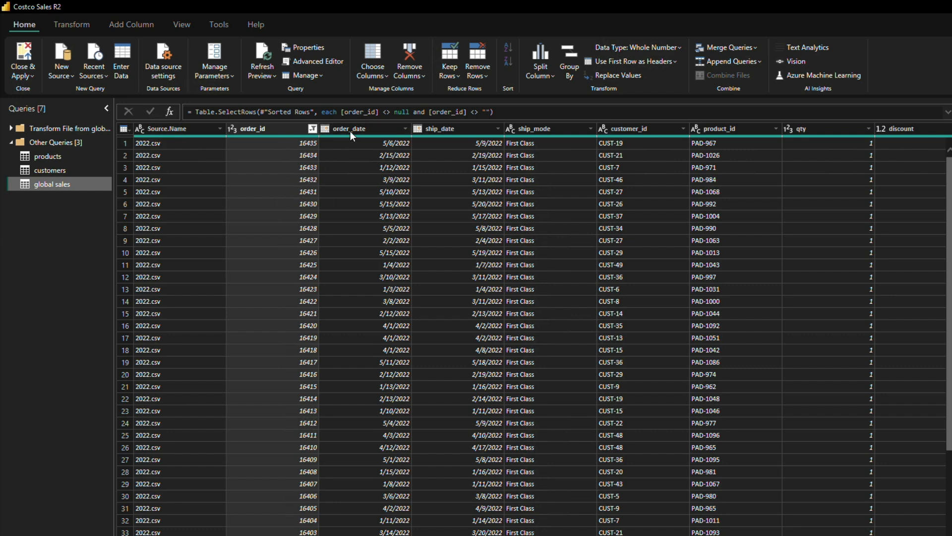
Step: Sort the global sales table by order_date in descending order and load the full list of order_date filter values
left_click(380, 128)
left_click(404, 130)
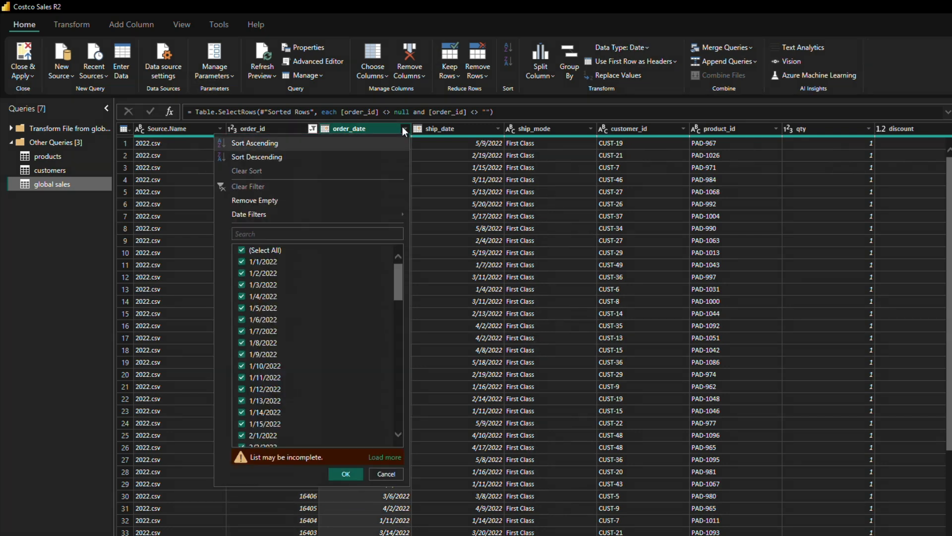
left_click(265, 157)
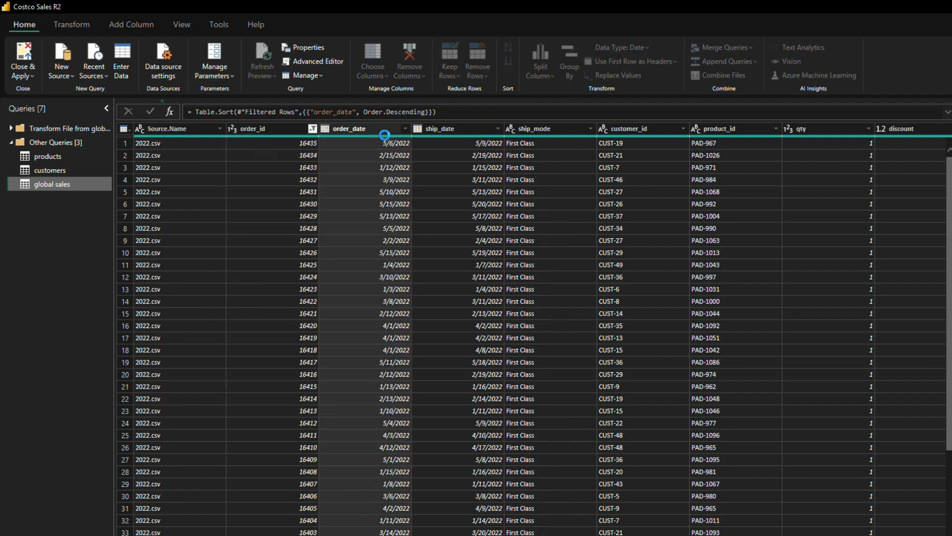
left_click(405, 129)
scroll(280, 360, "down", 6)
scroll(287, 357, "up", 6)
left_click(384, 456)
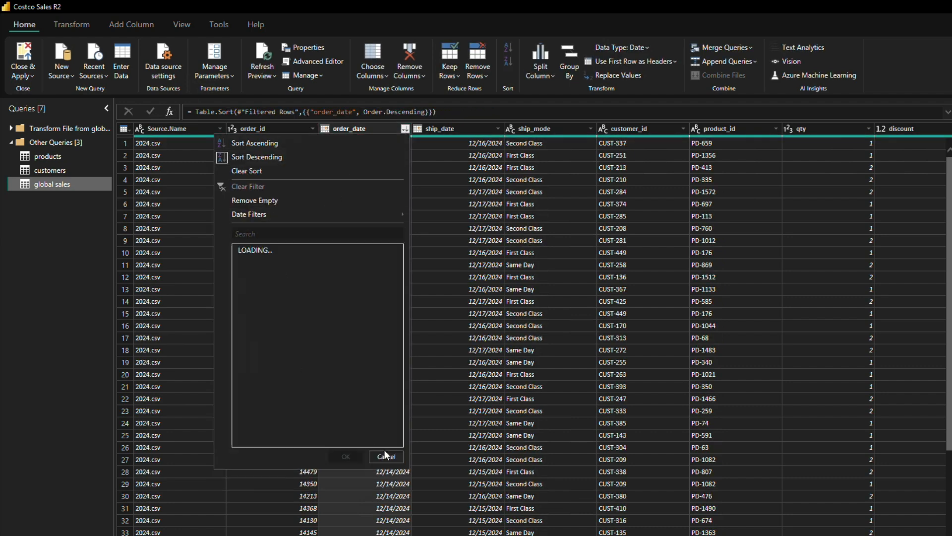
Step: Add a descending sort on the ship_date column and switch it to ascending
left_click(446, 130)
left_click(497, 129)
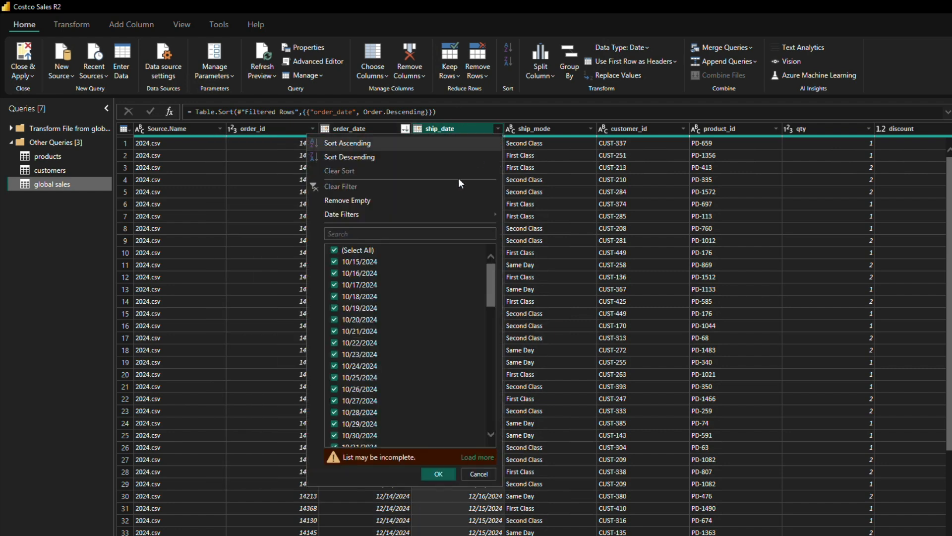
left_click(357, 157)
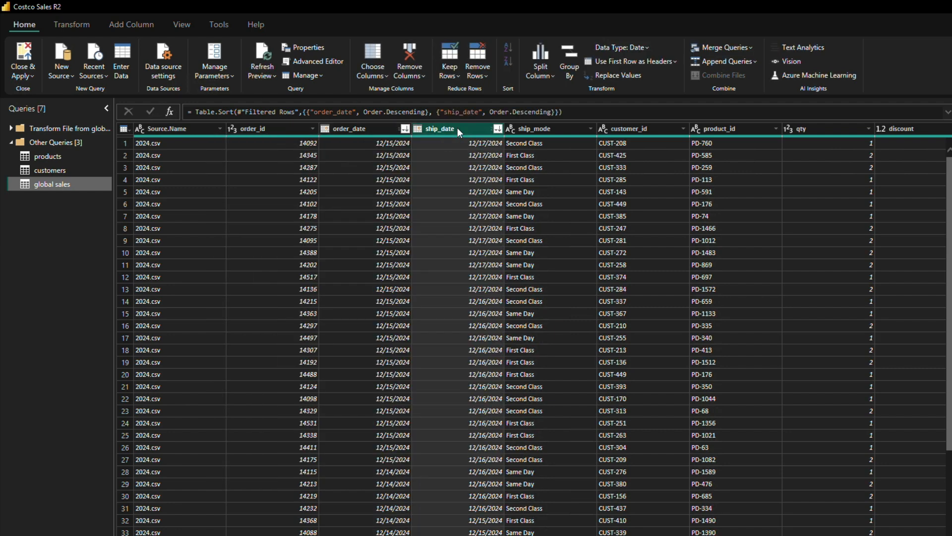
left_click(497, 128)
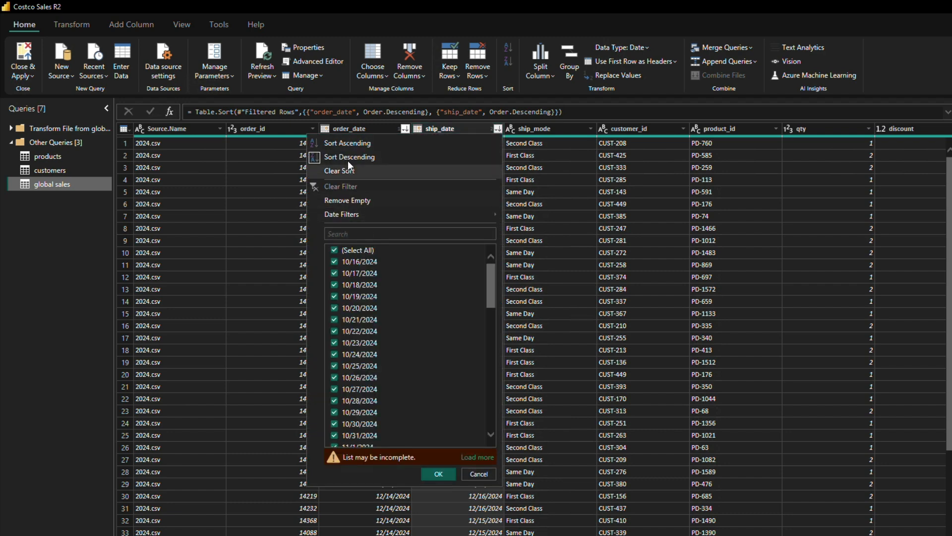
left_click(349, 145)
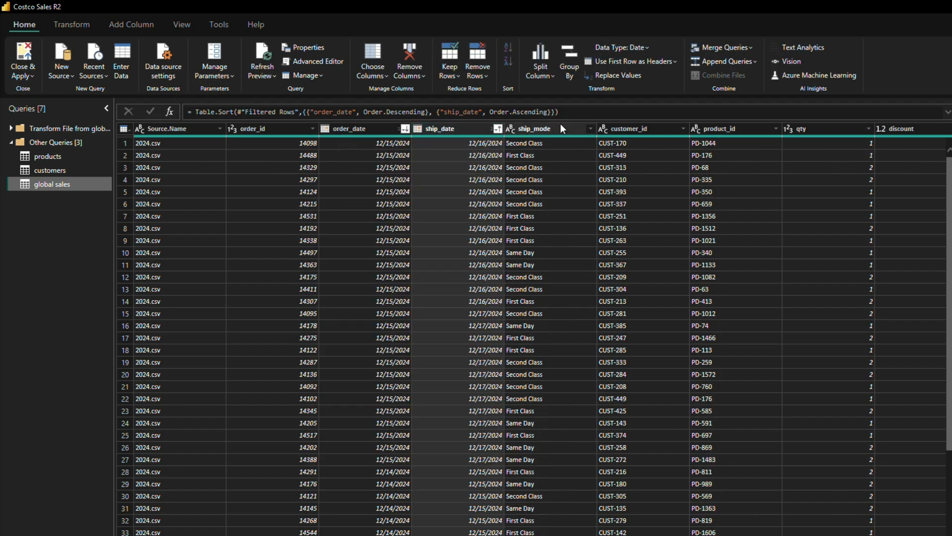
Step: Check the ship_mode column's complete list of filter values for blanks or inconsistent entries
left_click(561, 128)
left_click(590, 129)
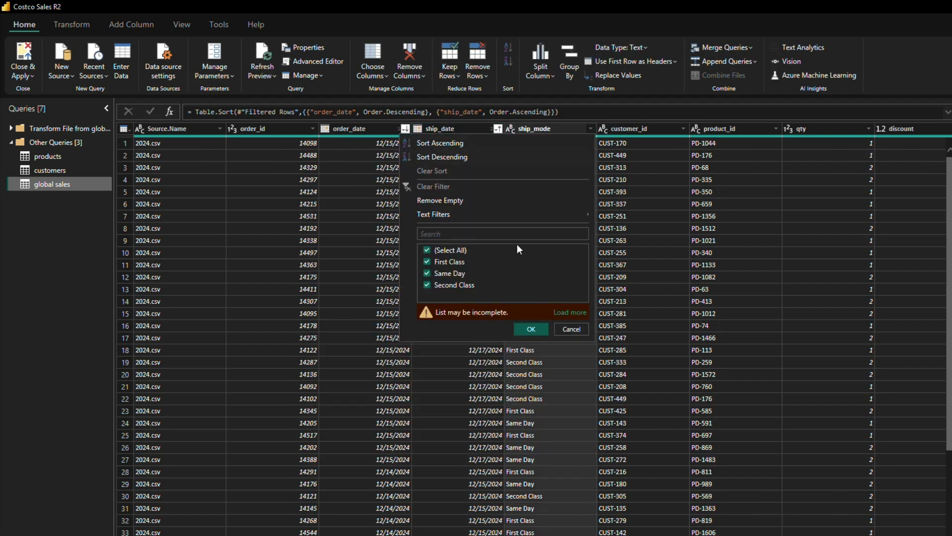
left_click(565, 313)
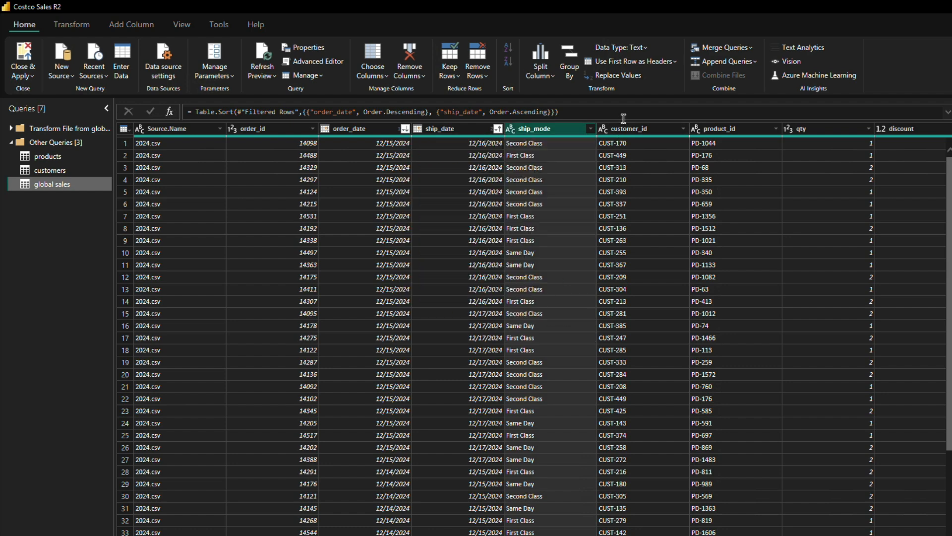
Step: Add a descending sort on the customer_id column and switch it to ascending
left_click(666, 129)
left_click(685, 129)
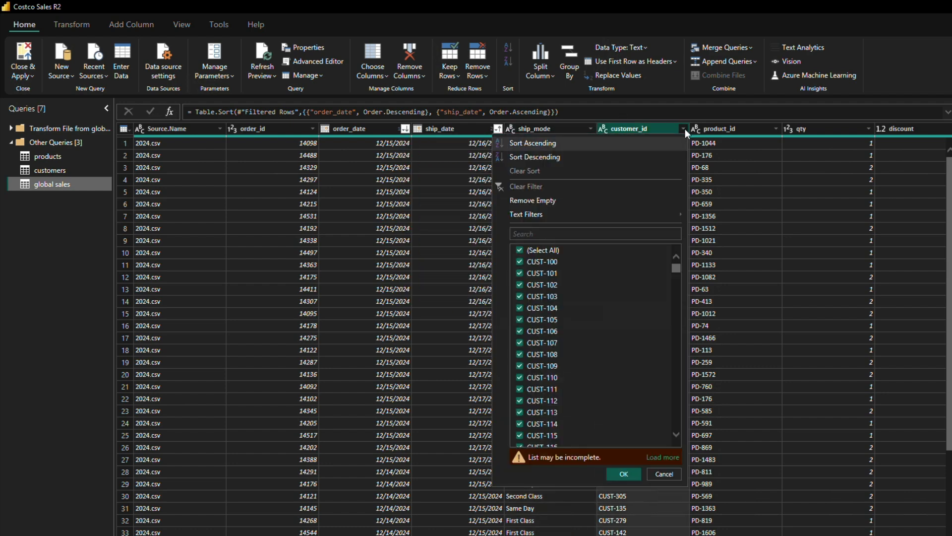
left_click(546, 157)
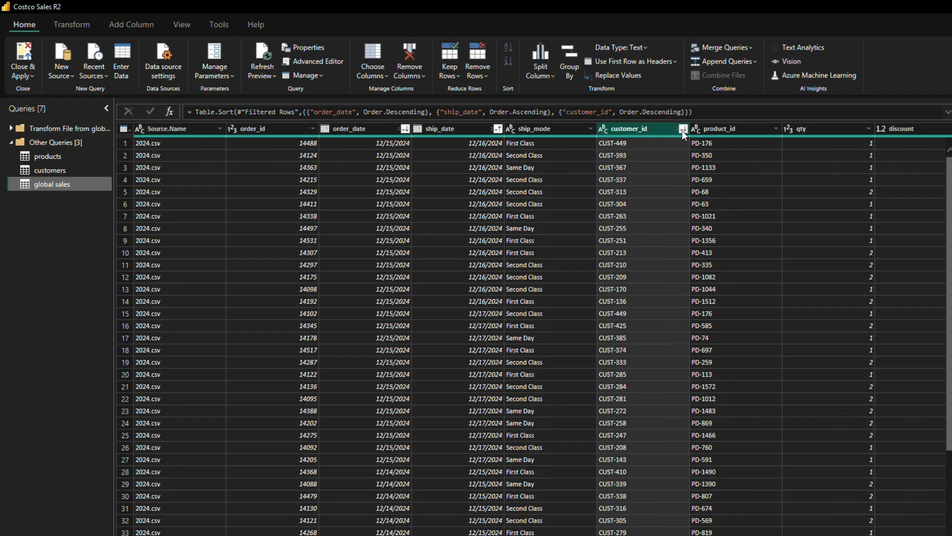
left_click(682, 130)
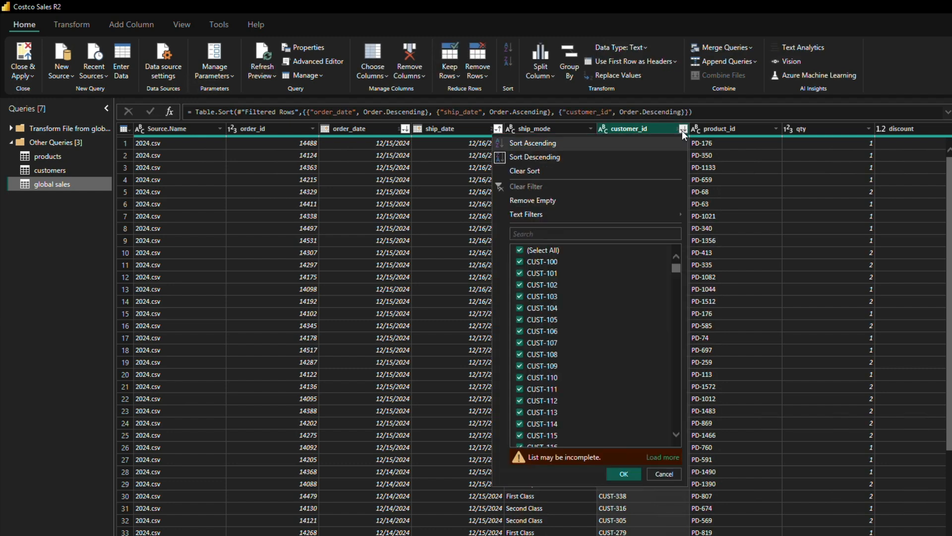
left_click(548, 145)
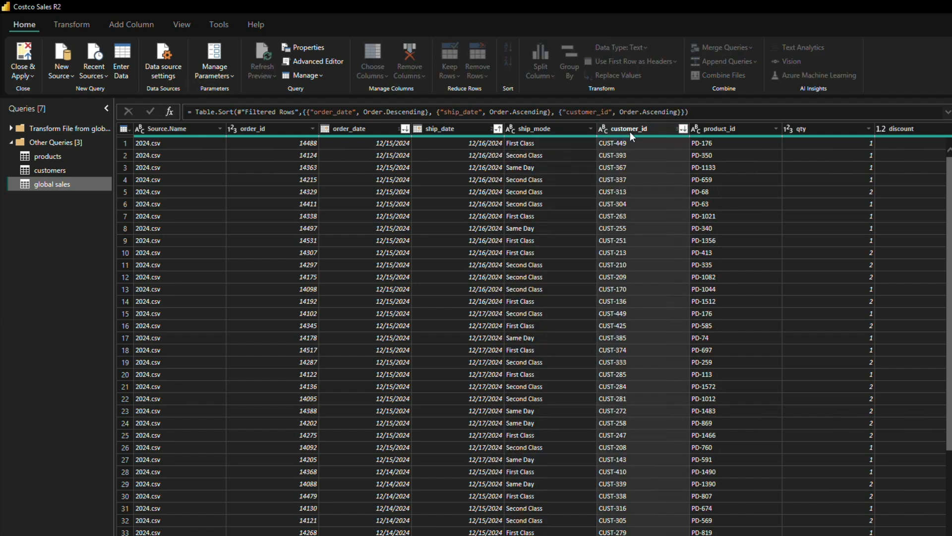
Step: Check the complete list of customer_id filter values and close it without filtering
left_click(684, 127)
scroll(627, 362, "down", 5)
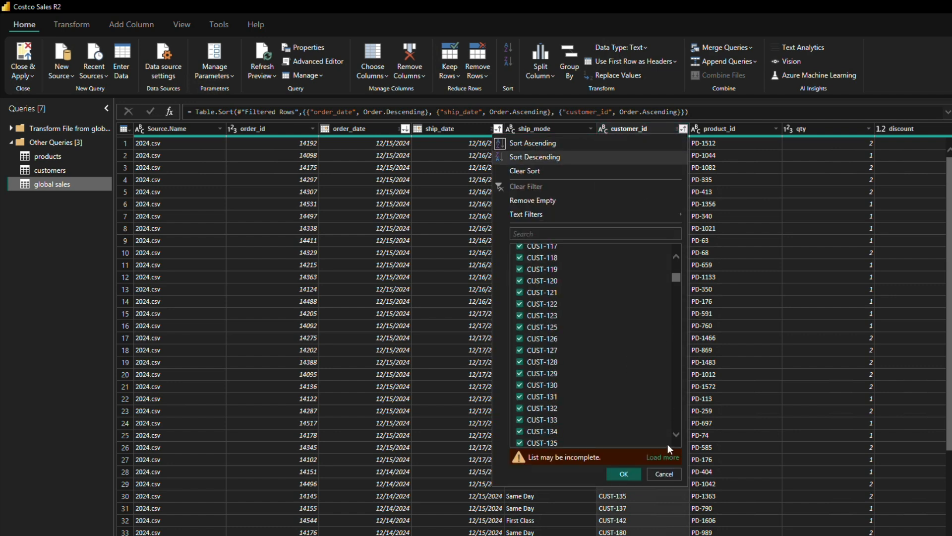
left_click(663, 455)
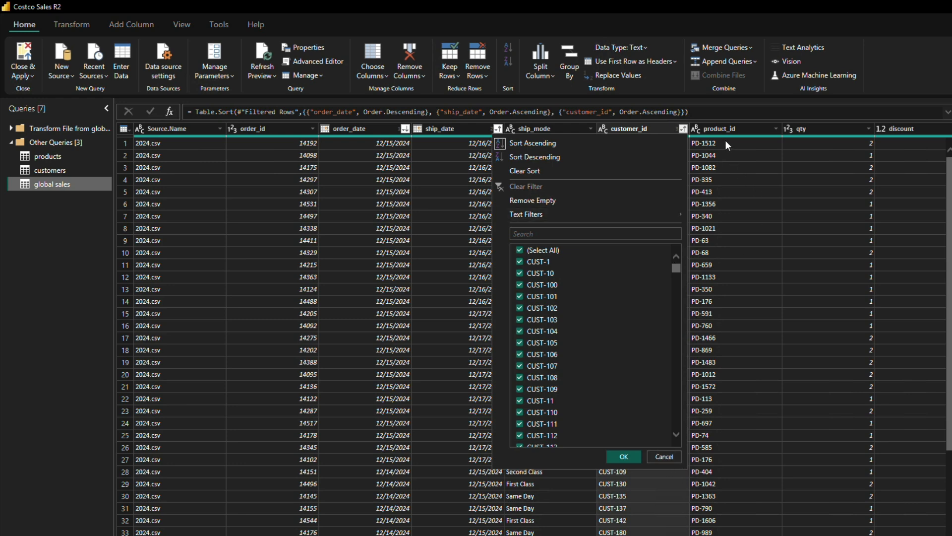
left_click(663, 457)
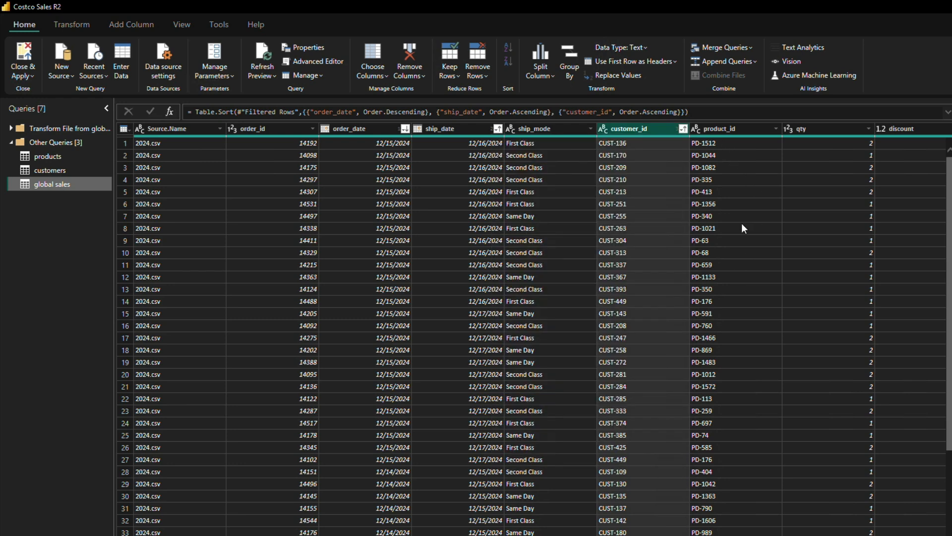
Step: Sort the product_id column in descending order and look through its full list of filter values to the end
left_click(722, 133)
left_click(776, 129)
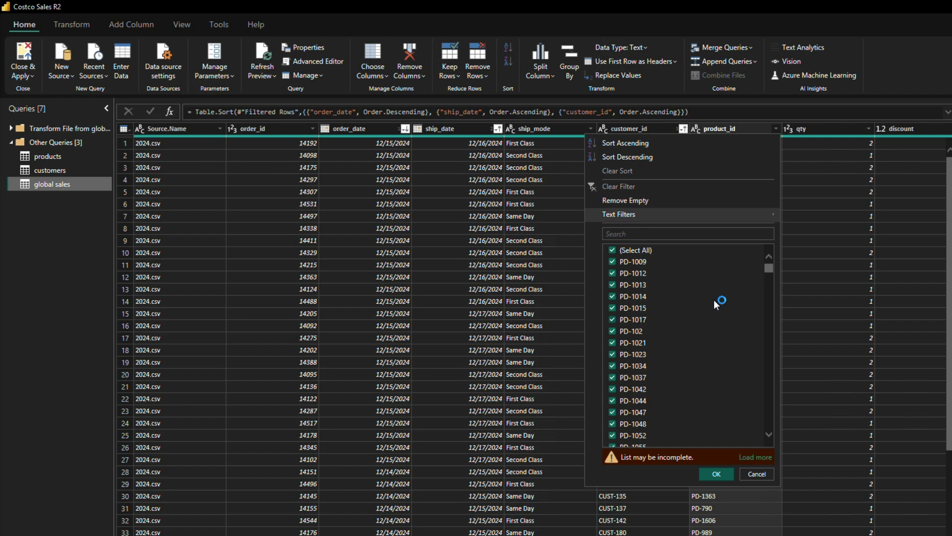
left_click(624, 157)
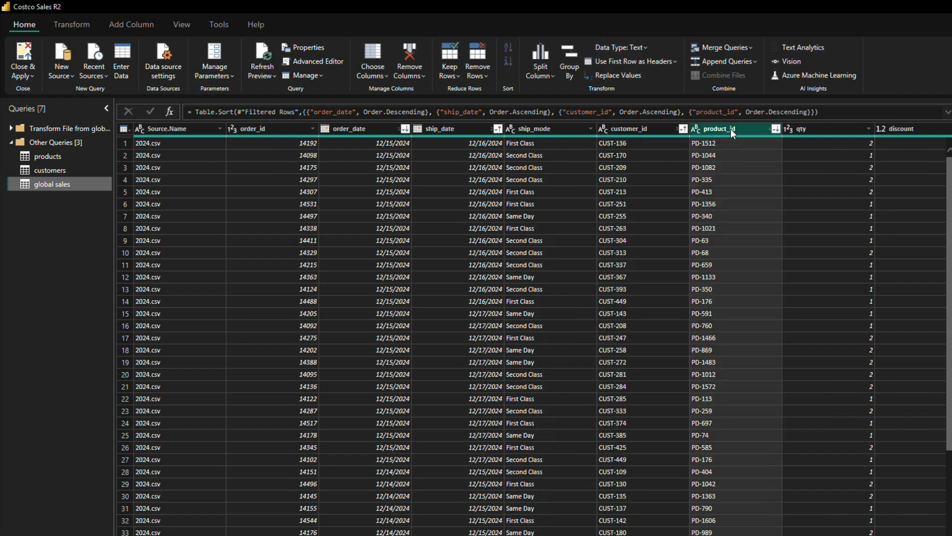
left_click(775, 129)
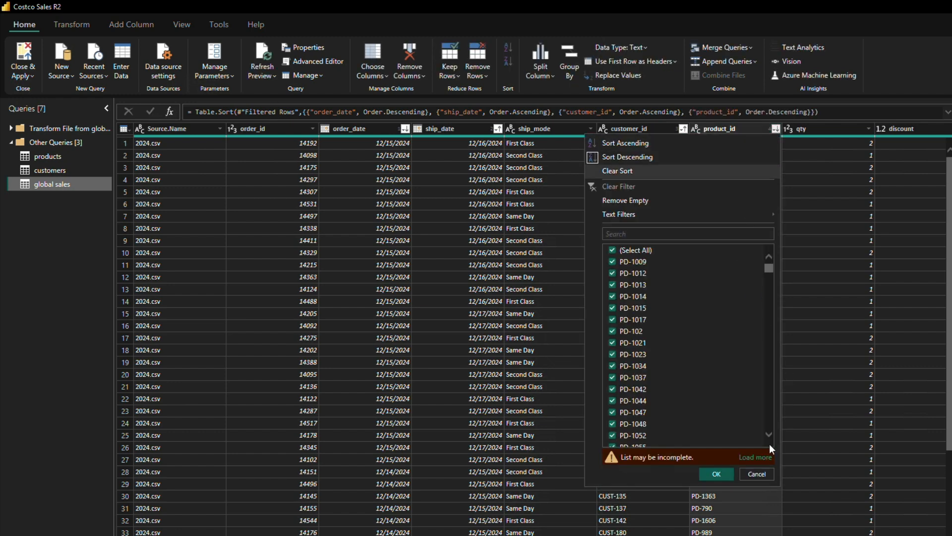
left_click(755, 457)
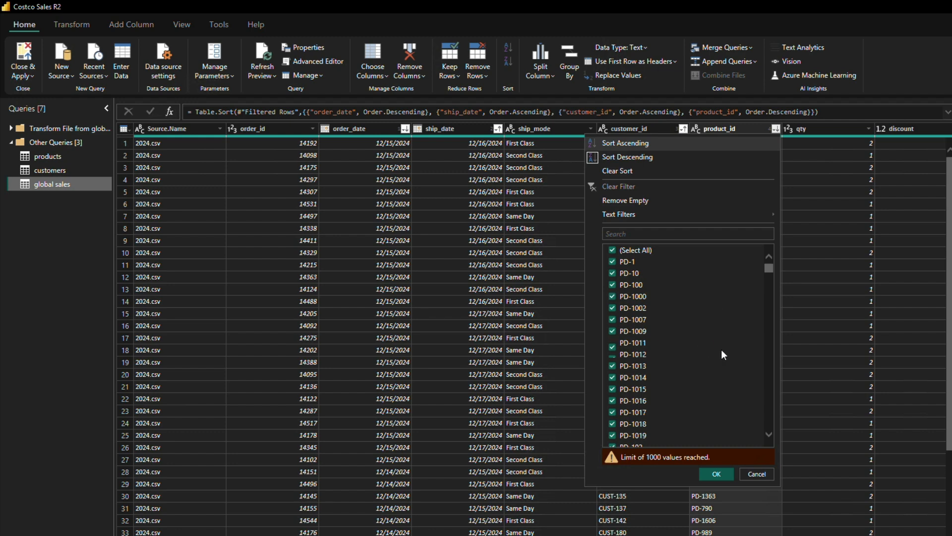
left_click_drag(769, 272, 771, 424)
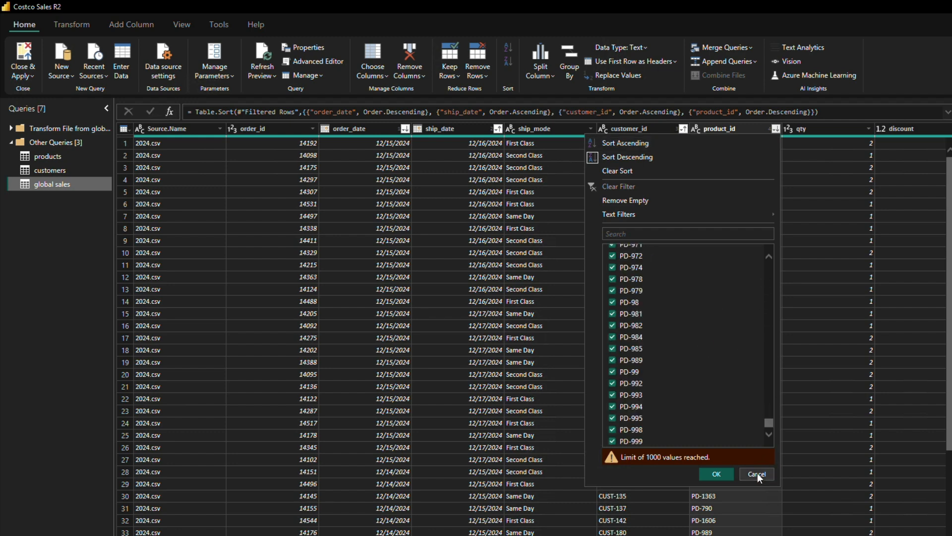
left_click(758, 474)
Step: Load all qty filter values and filter out the null rows from the qty column
left_click(843, 128)
left_click(869, 128)
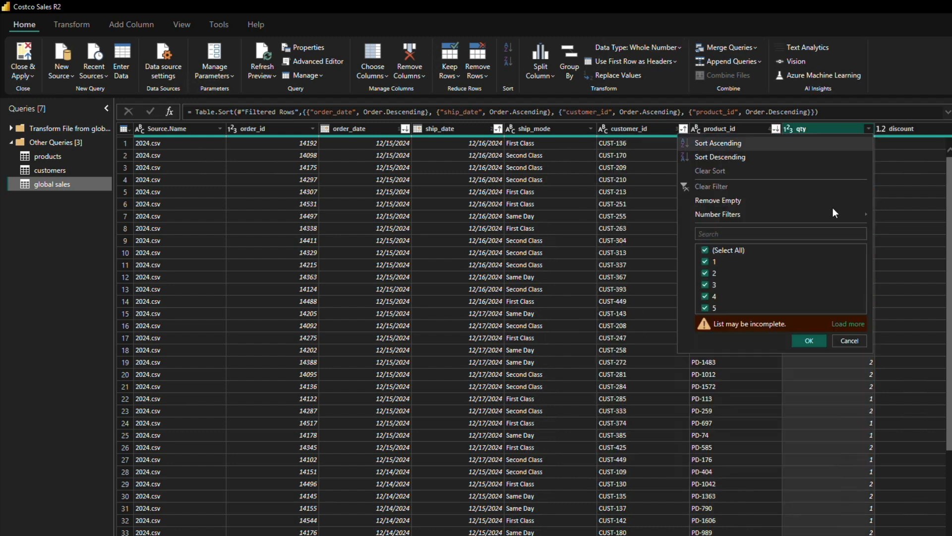
left_click(847, 324)
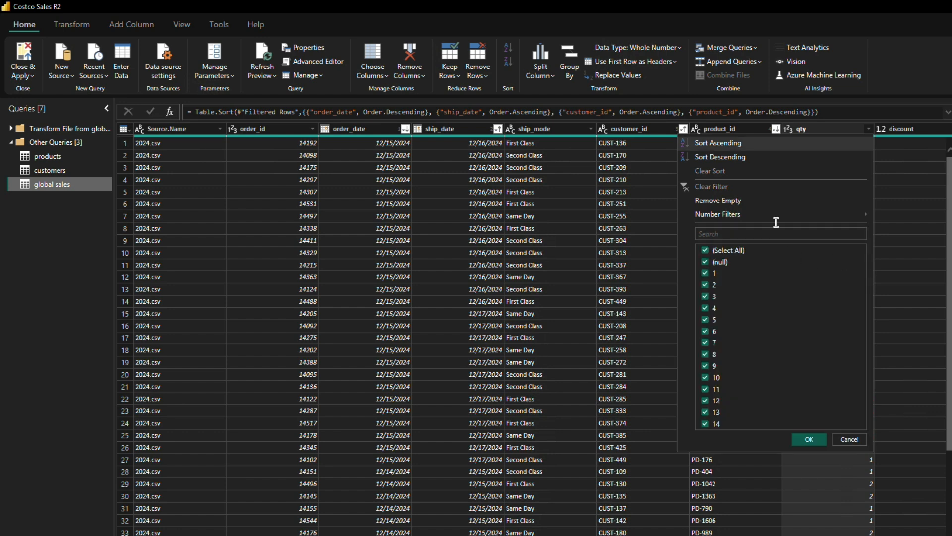
left_click(706, 263)
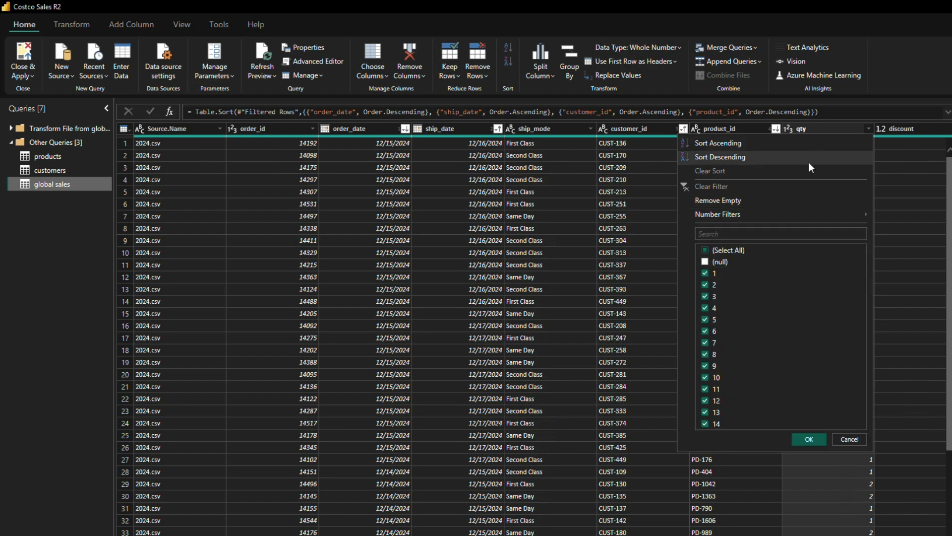
left_click(812, 437)
Step: Sort the filtered table by qty in descending order and recheck the complete list of qty filter values
left_click(869, 129)
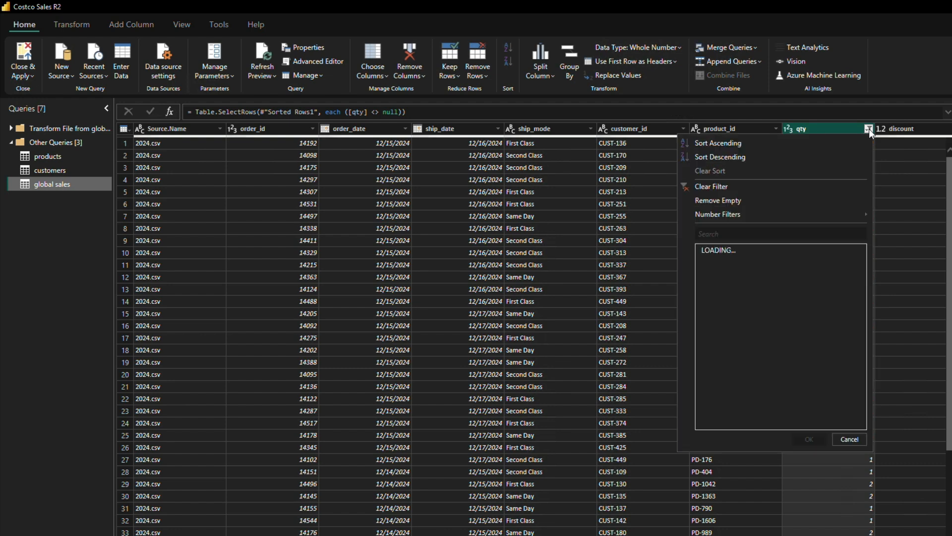
left_click(848, 335)
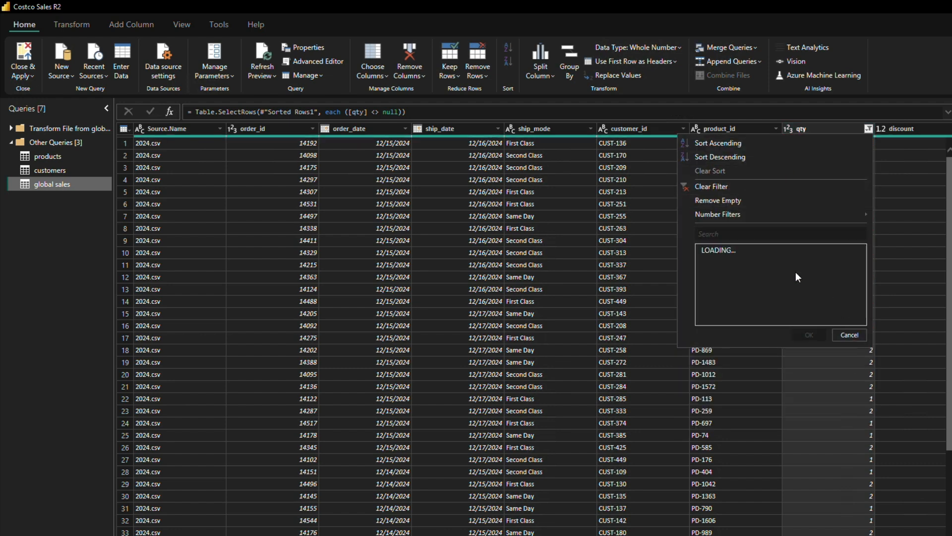
left_click(724, 156)
left_click(868, 129)
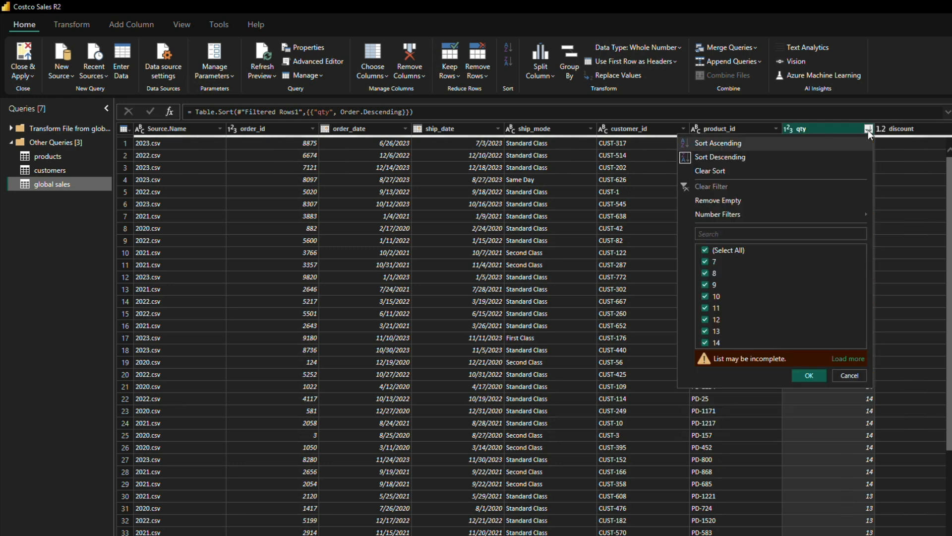
left_click(849, 359)
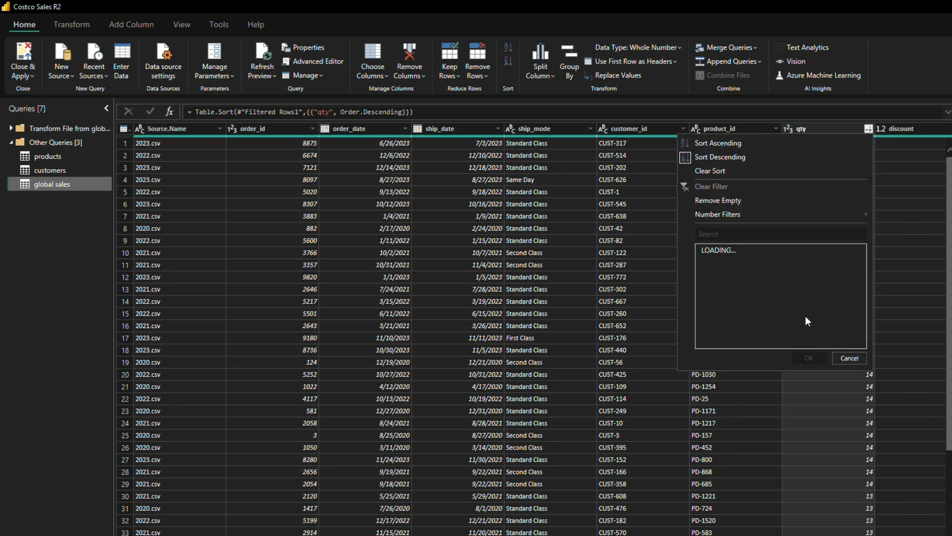
left_click(848, 427)
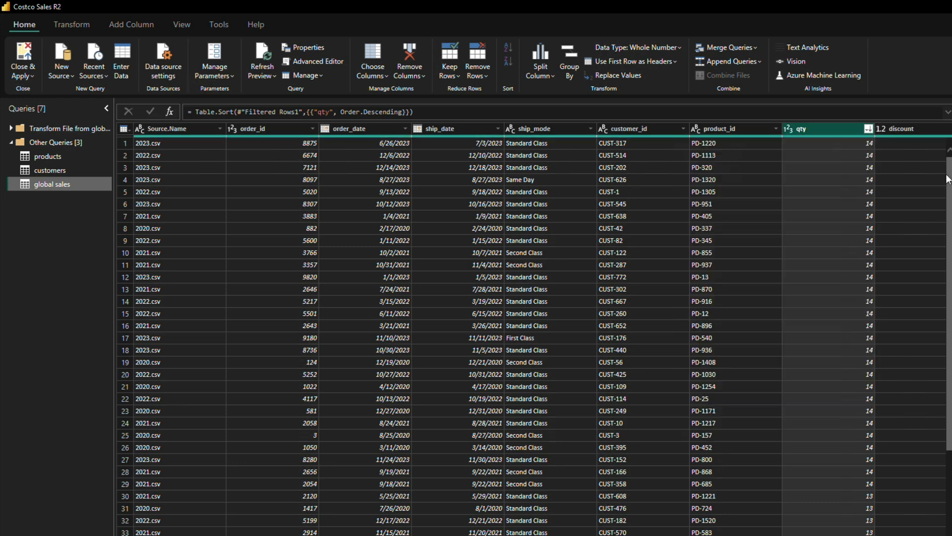
Step: Sort the global sales table by discount in descending order
left_click(912, 125)
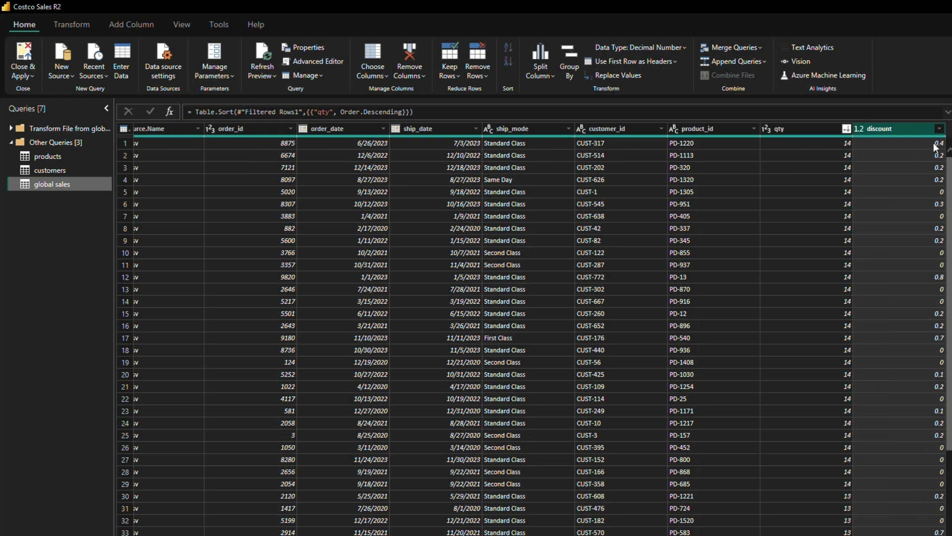
left_click(939, 129)
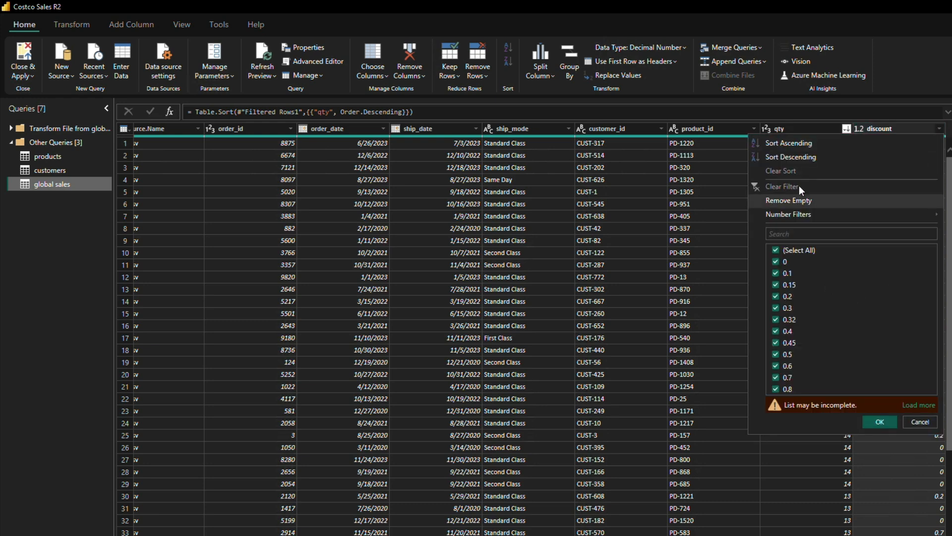
left_click(791, 155)
Step: Load and look through the complete list of discount filter values, and sort the discount column in ascending order
left_click(948, 129)
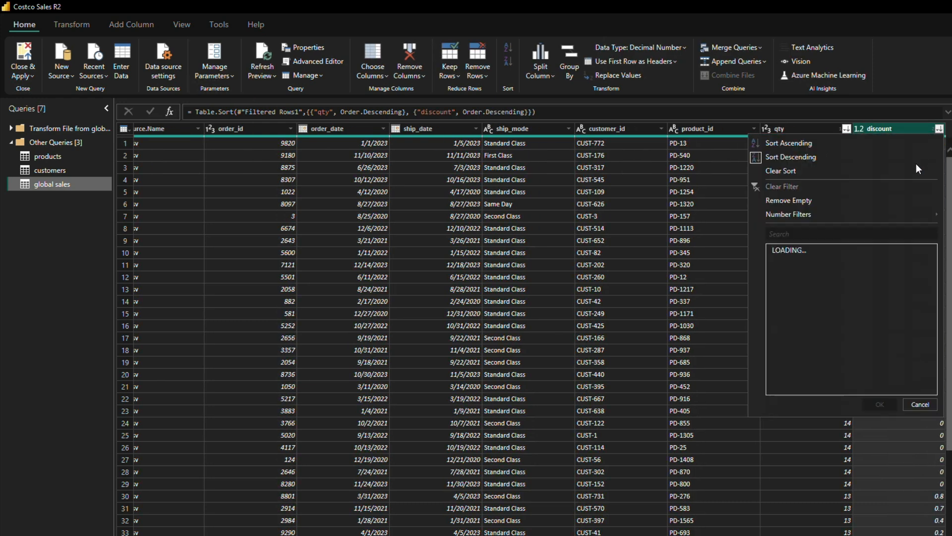
left_click(916, 407)
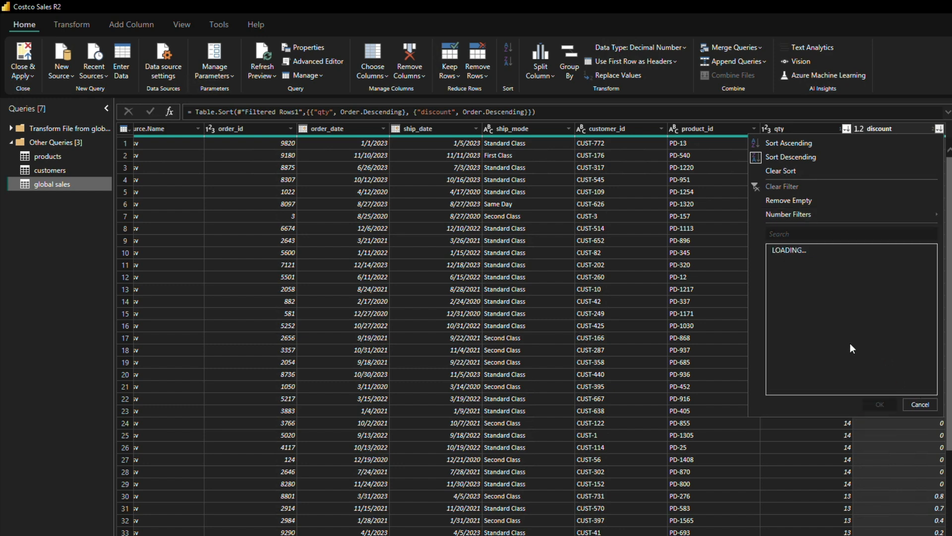
scroll(846, 342, "down", 11)
scroll(852, 300, "up", 6)
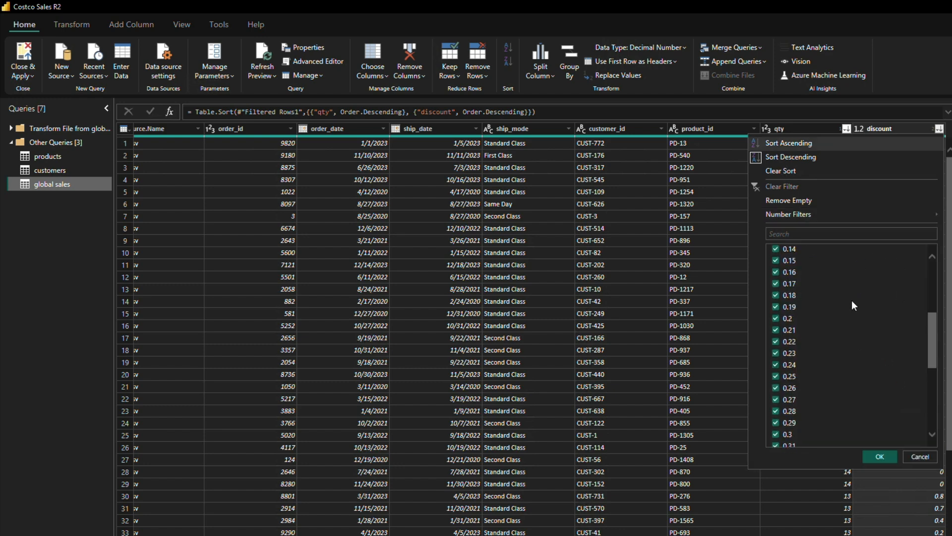
scroll(852, 299, "up", 5)
left_click(814, 141)
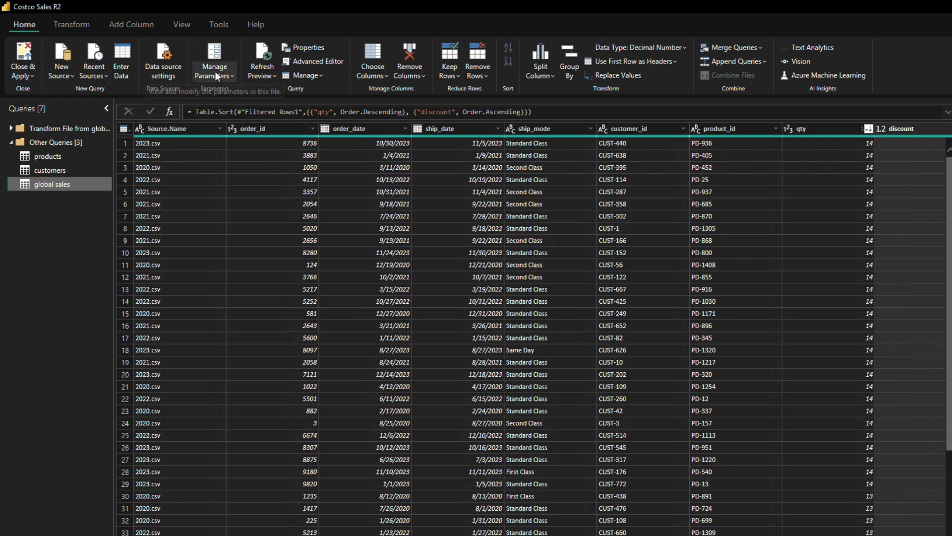
Step: Show the column quality details, check the valid, error and empty percentages across all columns, and hide them again
left_click(182, 23)
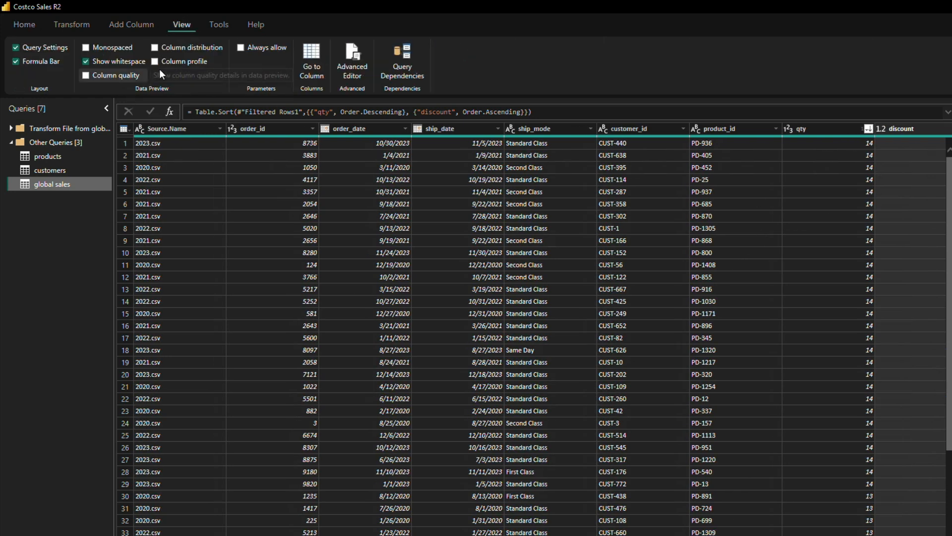
left_click(86, 75)
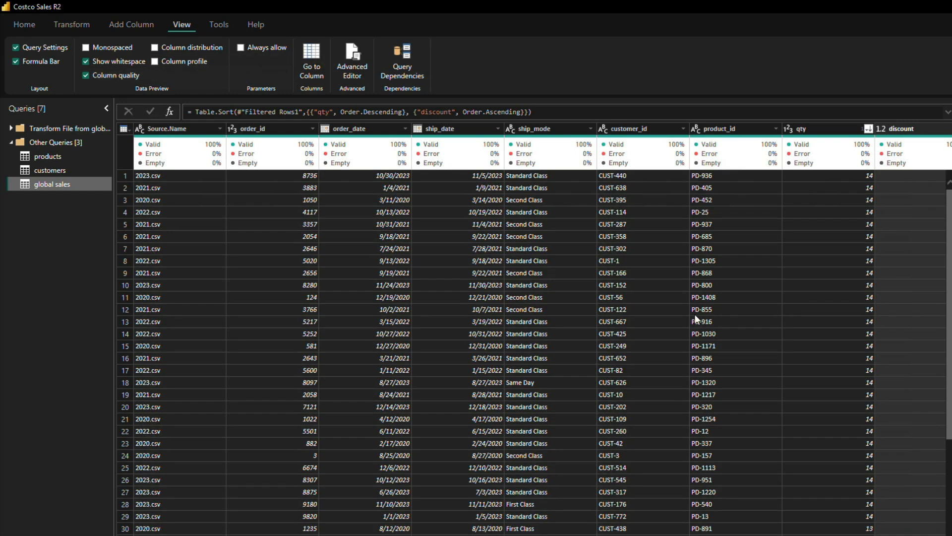
scroll(542, 329, "right", 1)
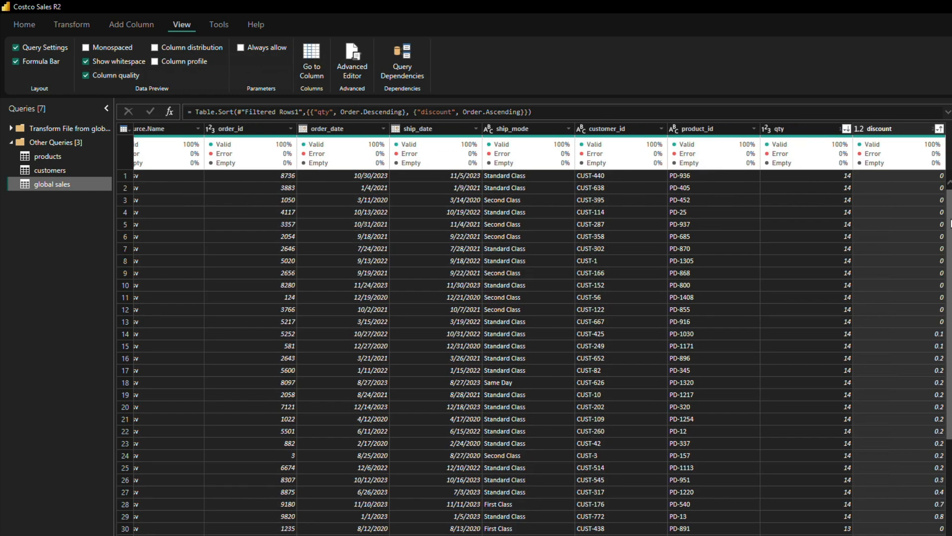
mouse_move(883, 164)
scroll(541, 328, "left", 2)
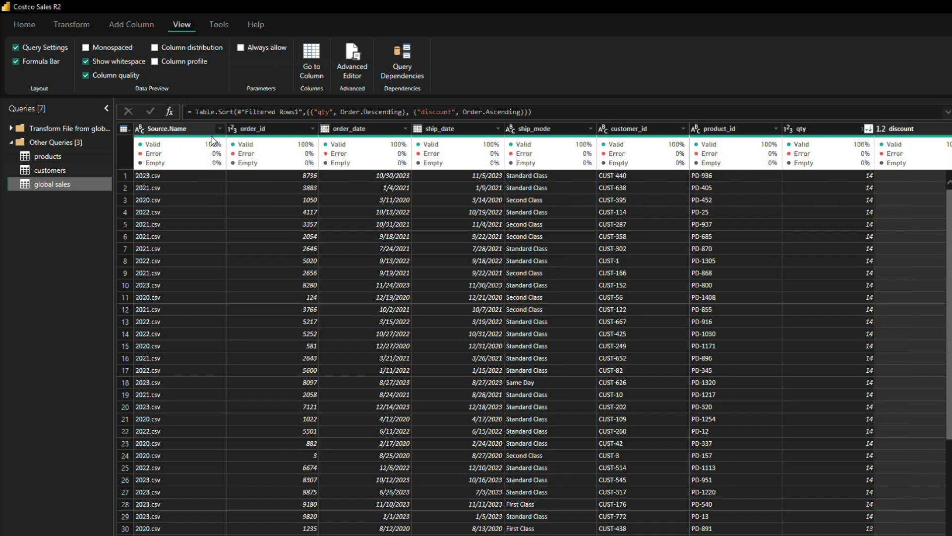
left_click(86, 76)
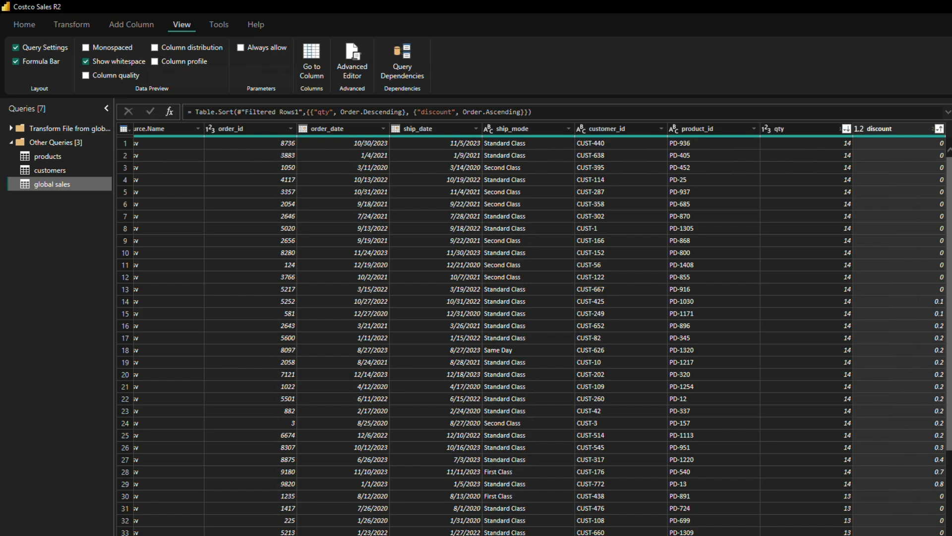
left_click(791, 126)
left_click(891, 129)
scroll(542, 329, "left", 1)
scroll(542, 329, "right", 1)
left_click(73, 21)
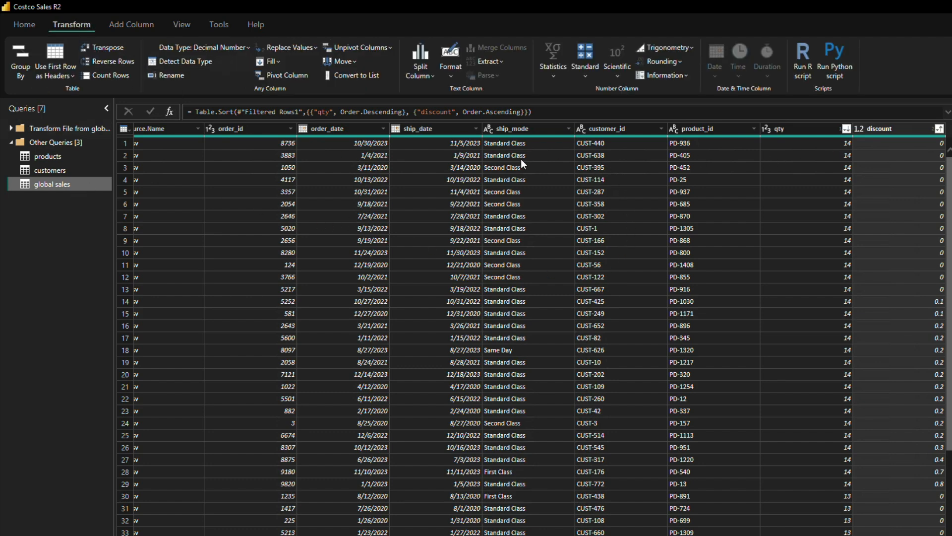
left_click(688, 146)
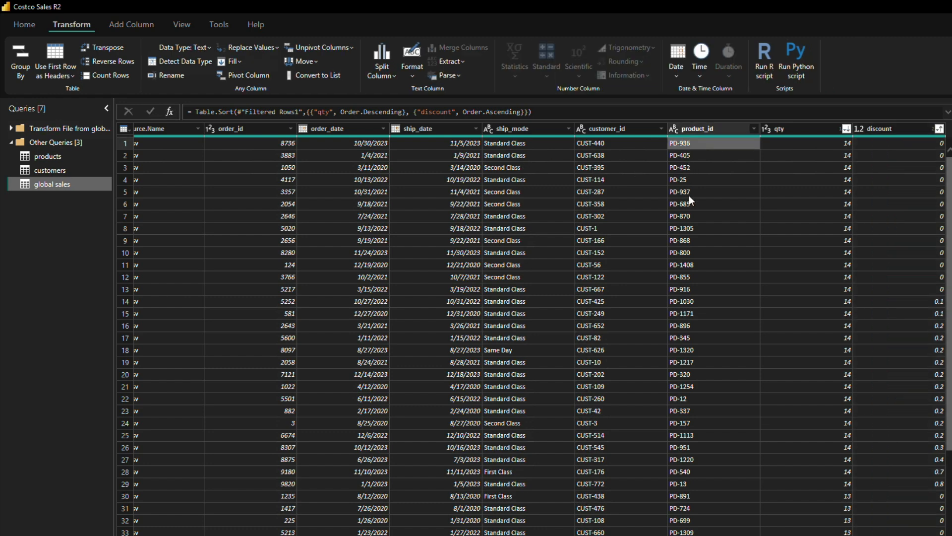
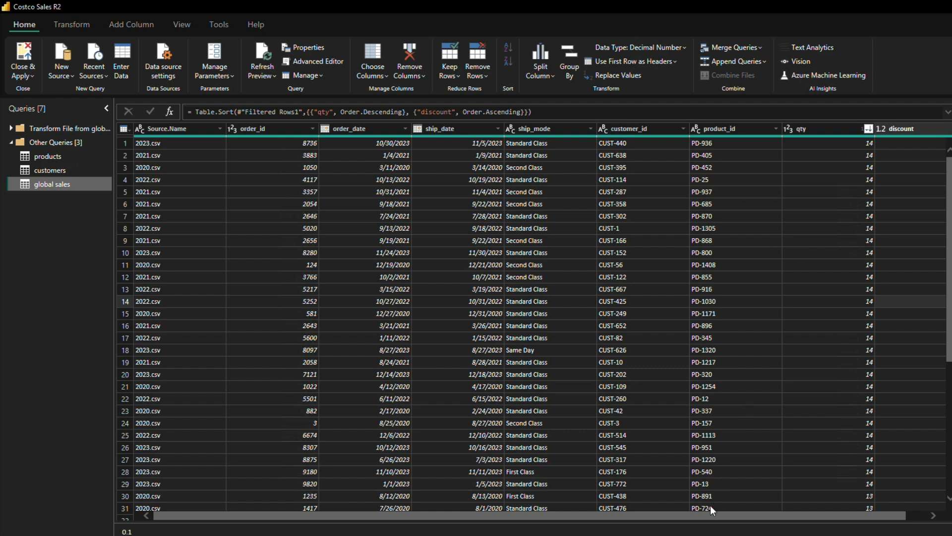
Step: Start a merge on the global sales query and choose products as the second table
left_click_drag(697, 514, 617, 518)
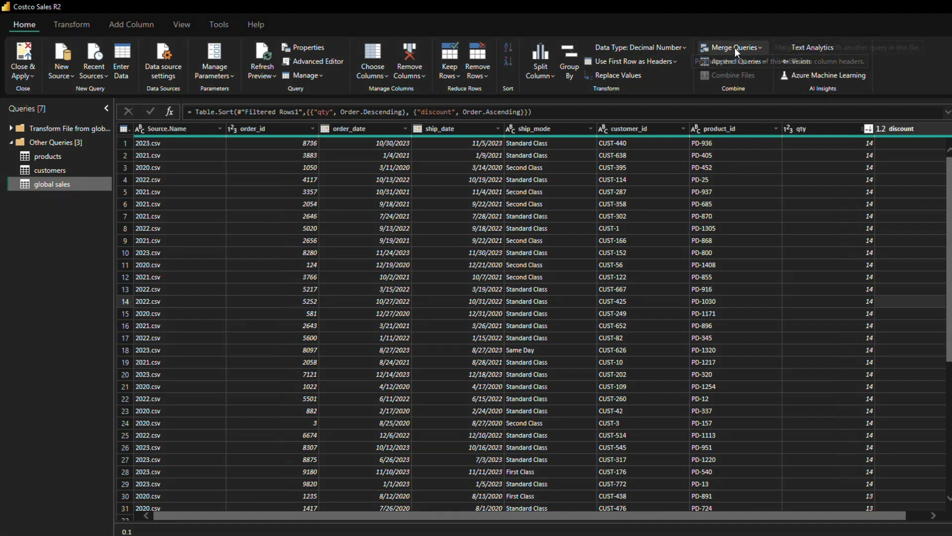
left_click(758, 46)
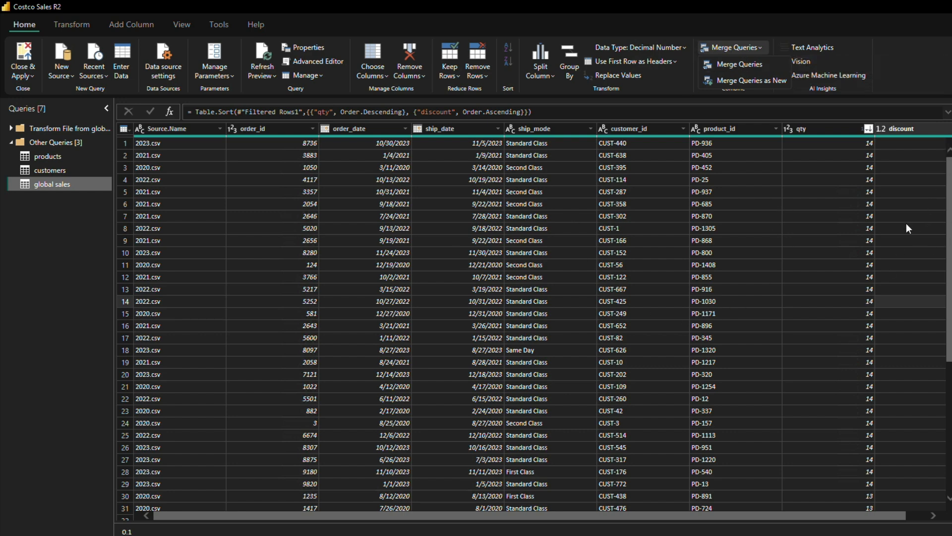
left_click(740, 64)
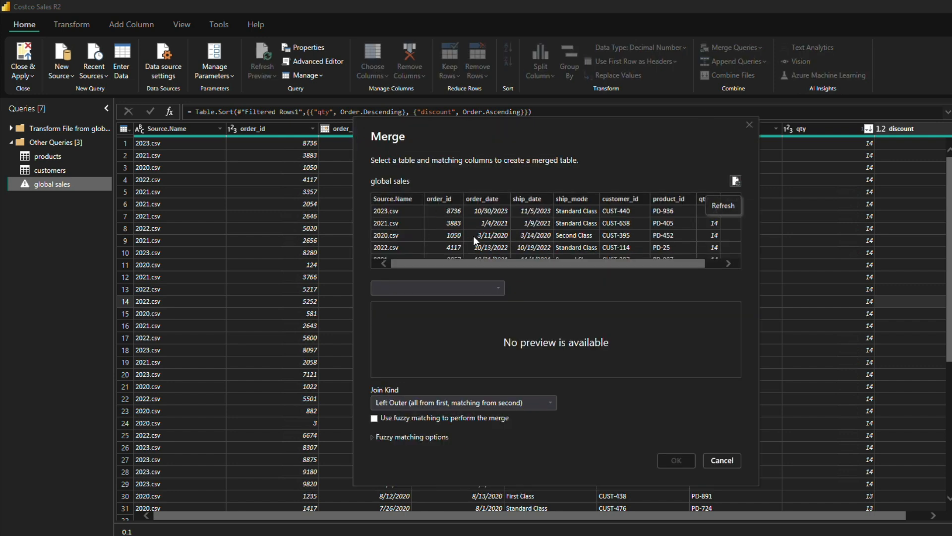
left_click_drag(492, 267, 549, 272)
left_click(485, 286)
left_click(398, 336)
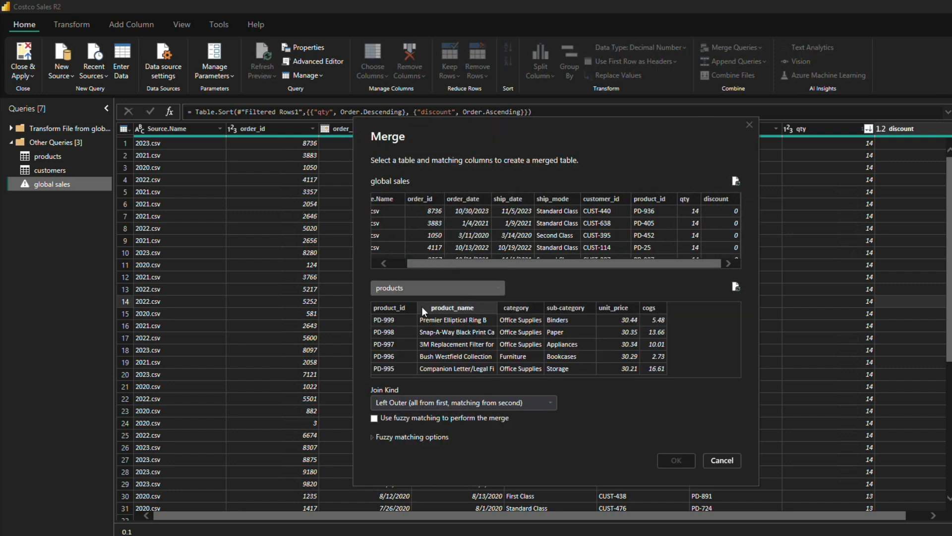
Step: Match global sales and products on product_id and merge them with an Inner (only matching rows) join
left_click(657, 198)
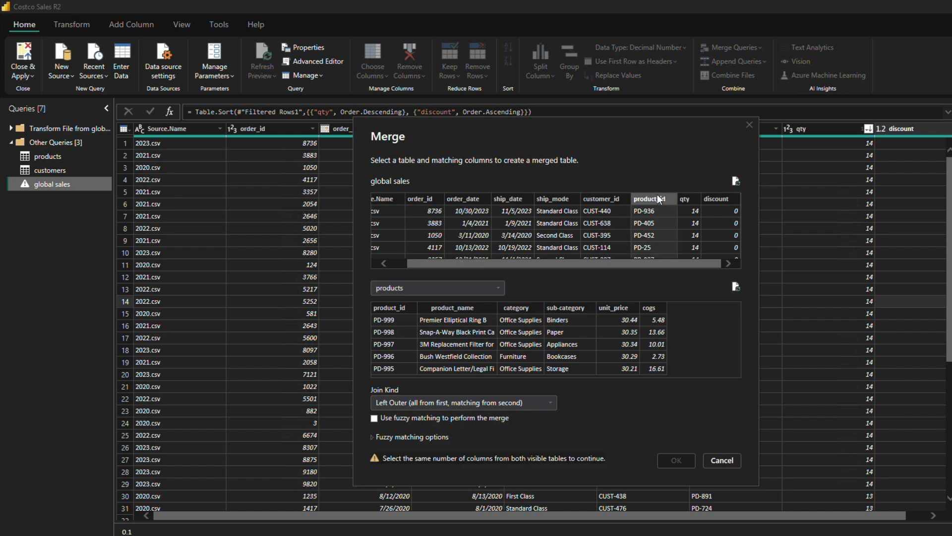
left_click(398, 308)
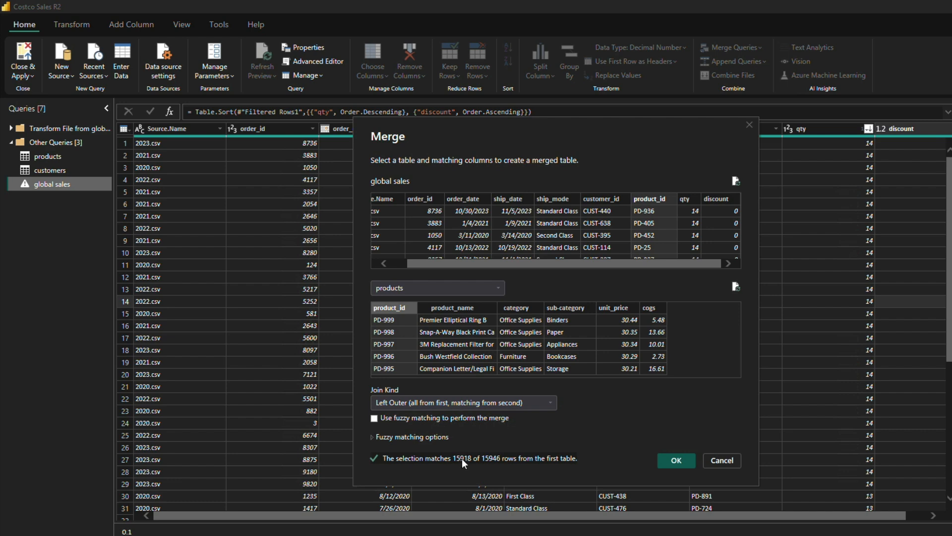
left_click(461, 402)
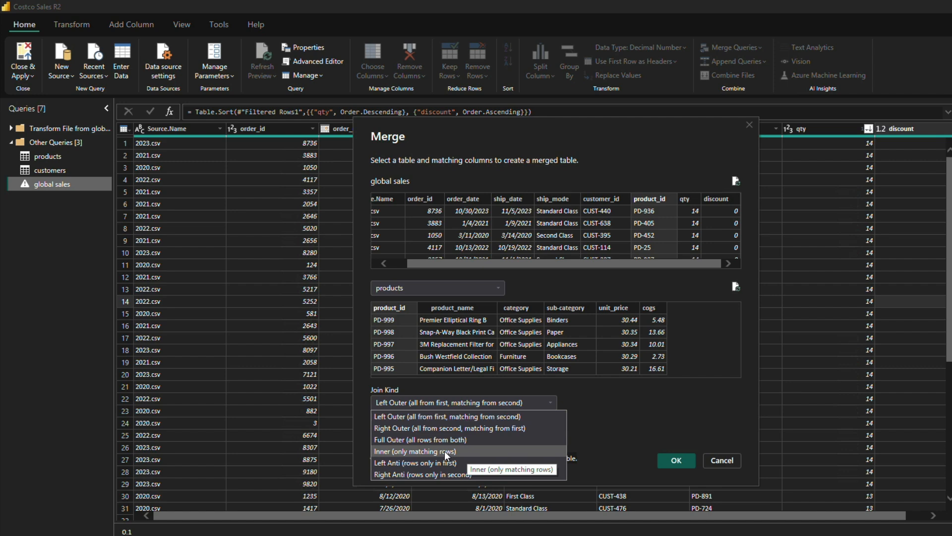
left_click(444, 451)
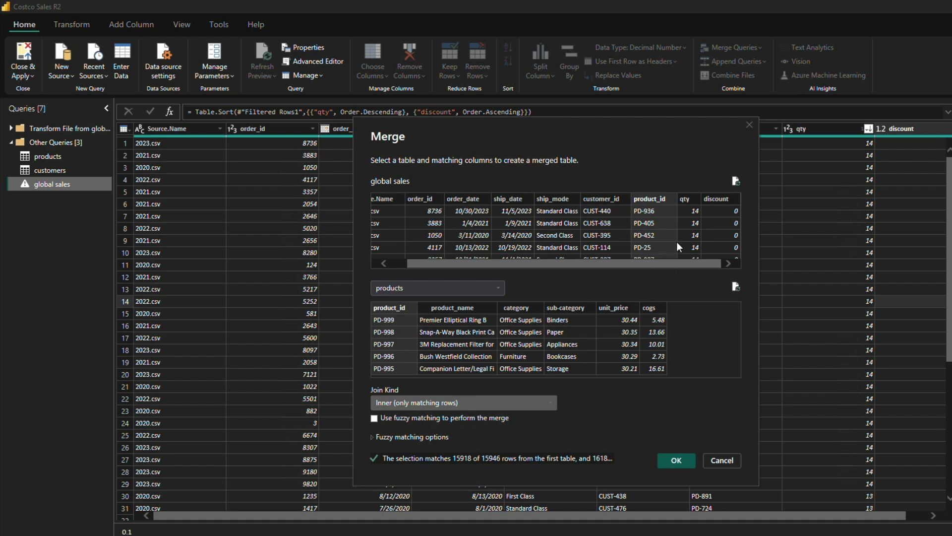
left_click(676, 460)
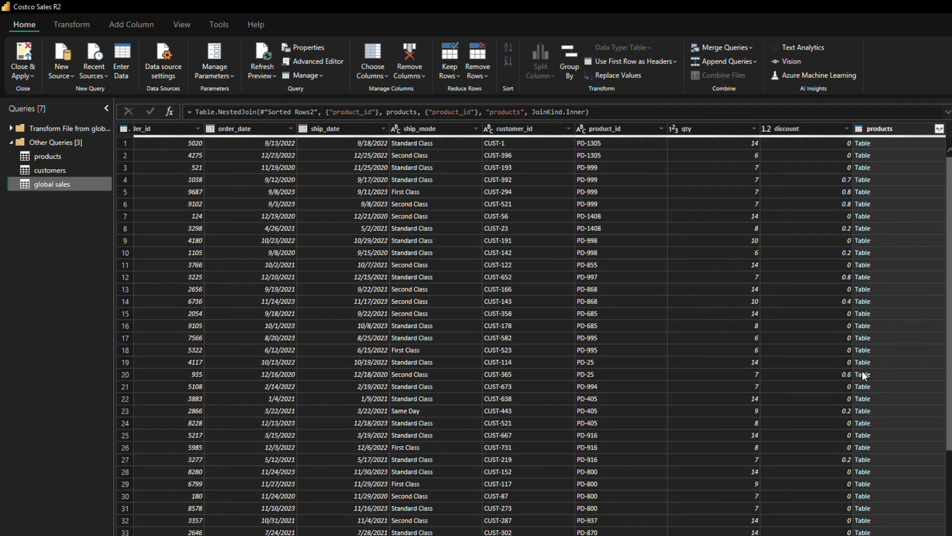
Step: Expand the merged products column, including only the unit_price and cogs fields
left_click(939, 129)
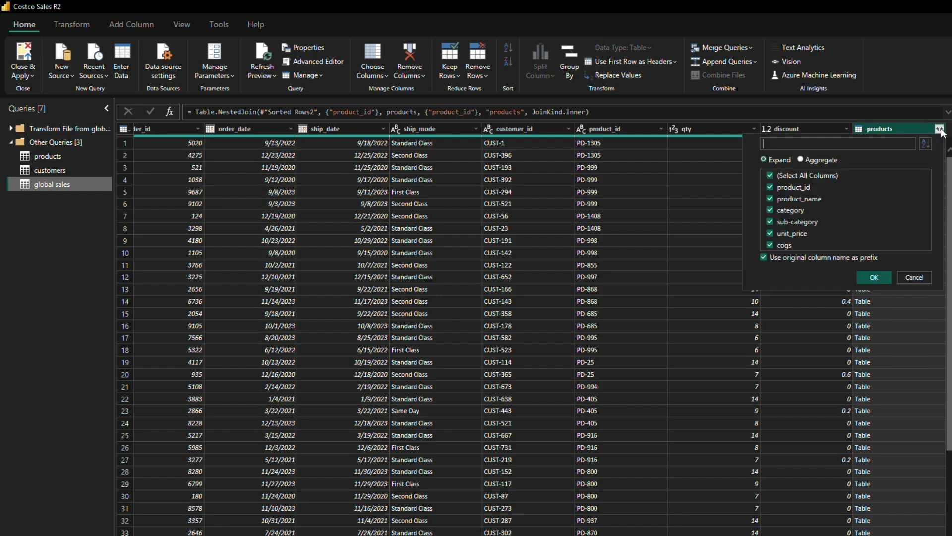
left_click(771, 175)
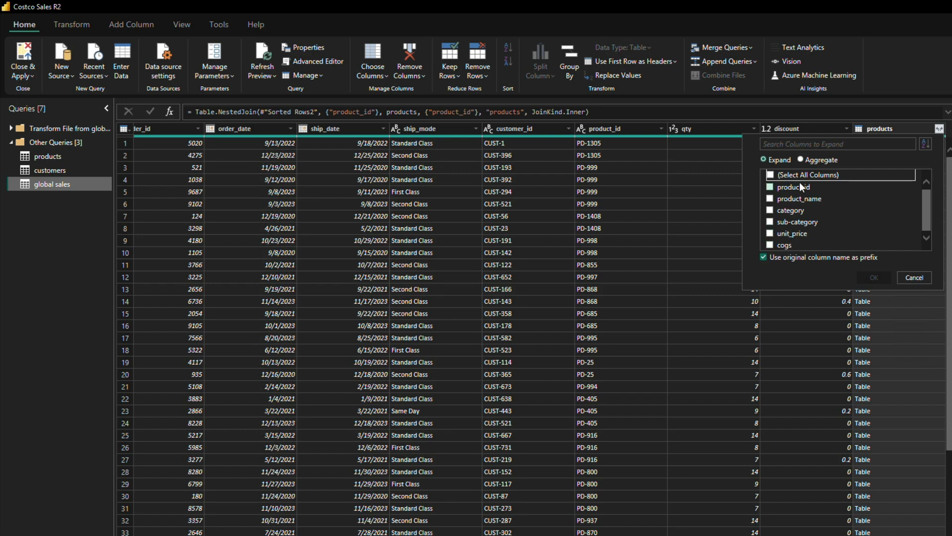
left_click(770, 233)
left_click(772, 244)
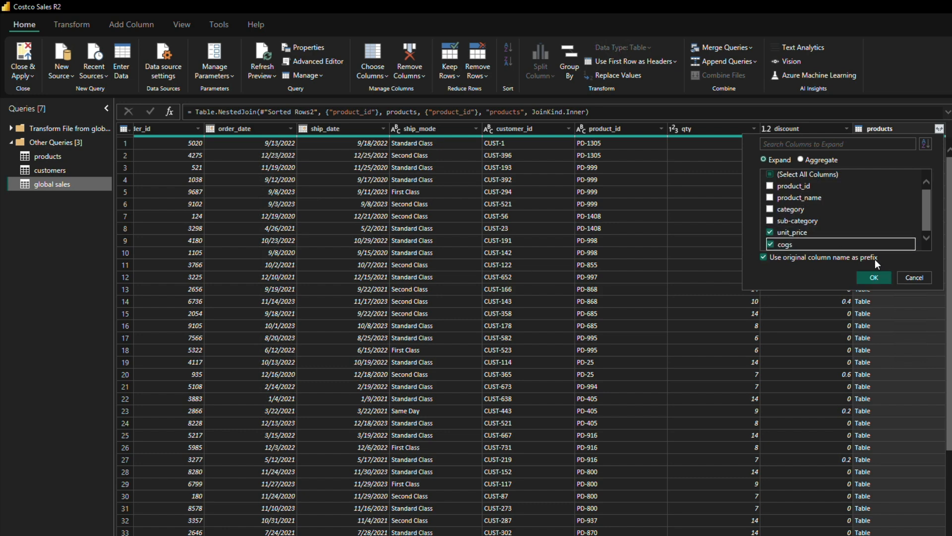
left_click(873, 278)
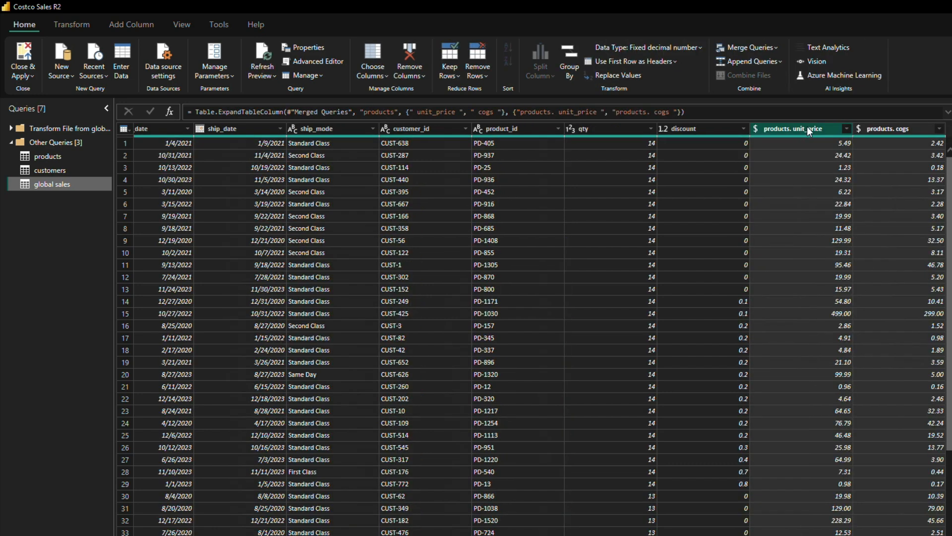
Step: Rename the two expanded product columns as unit_price and cogs, removing the products prefix
left_click(913, 130)
left_click(817, 127)
double_click(817, 127)
left_click(792, 129)
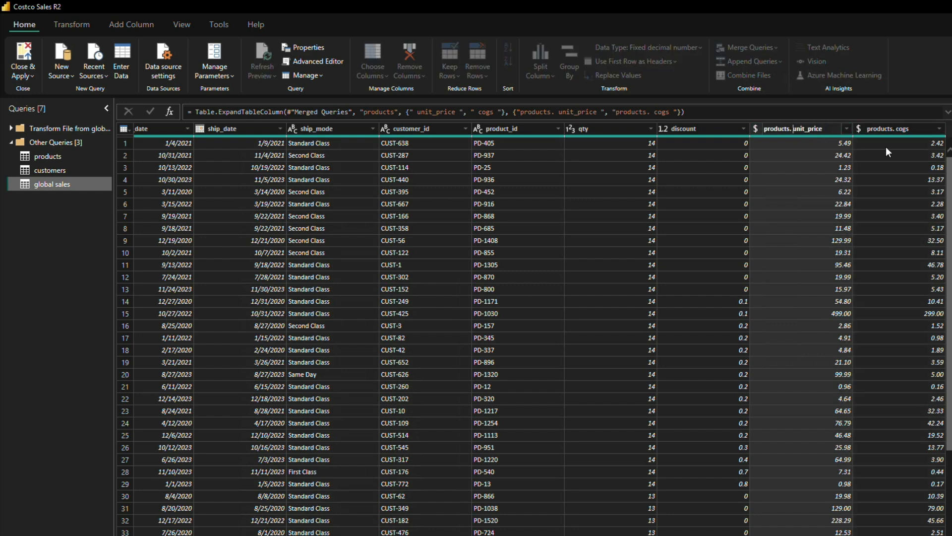
key("BackSpace")
key("BackSpace")
key("BackSpace")
key("BackSpace")
key("BackSpace")
key("BackSpace")
key("BackSpace")
key("BackSpace")
key("BackSpace")
key("BackSpace")
key("Return")
left_click(906, 127)
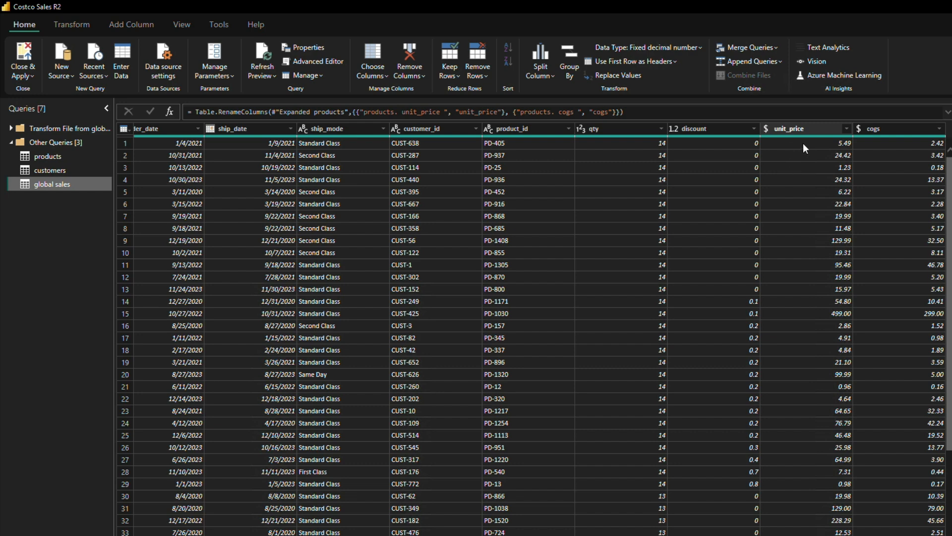
Step: Create a custom column in global sales and name it "net sale"
left_click(127, 23)
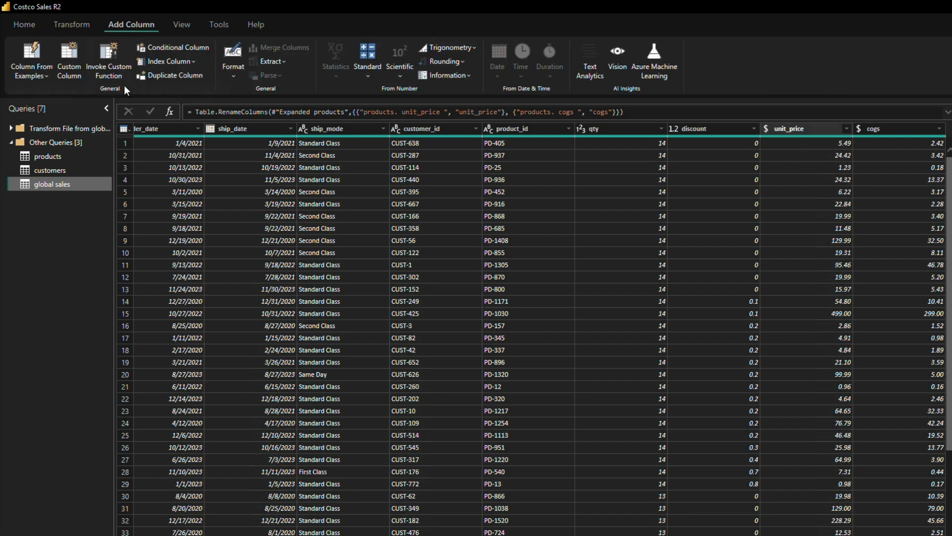
left_click(71, 50)
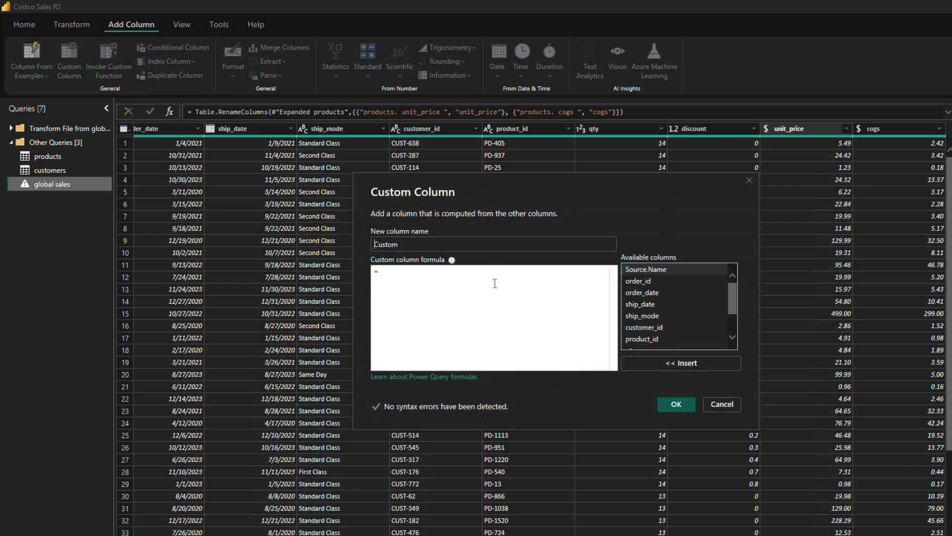
double_click(404, 244)
type("Ne")
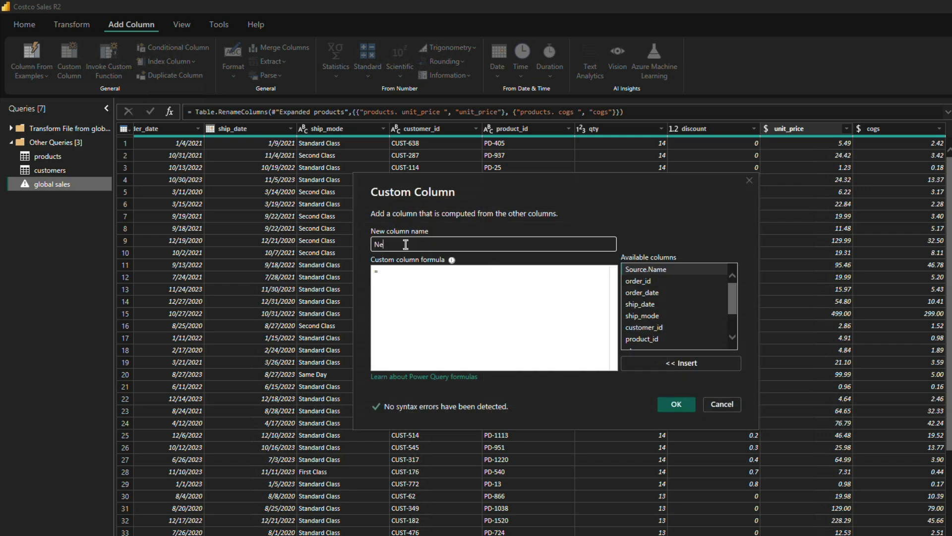
type("t sale")
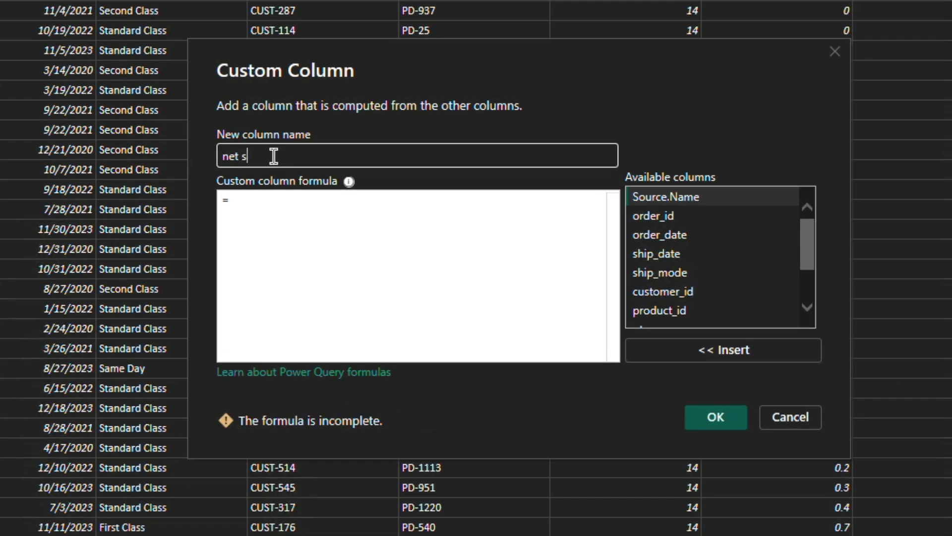
key("Tab")
Step: Begin the net sale formula by multiplying quantity by price: [qty] * [unit_price]
left_click(296, 283)
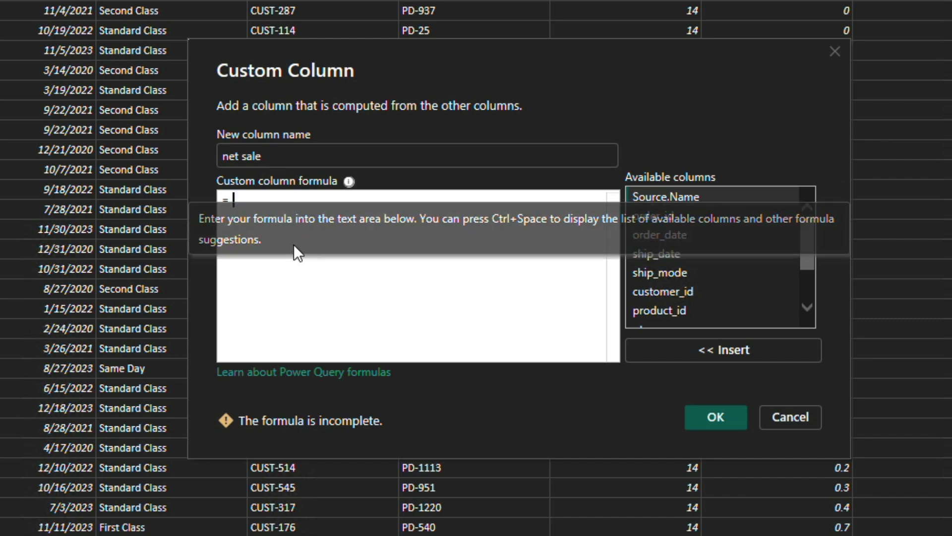
type("[")
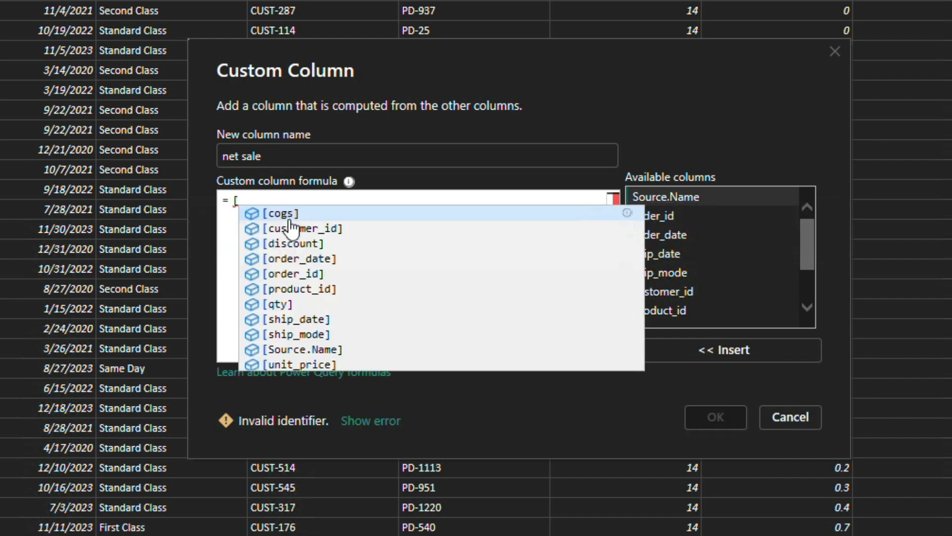
type("qty] ")
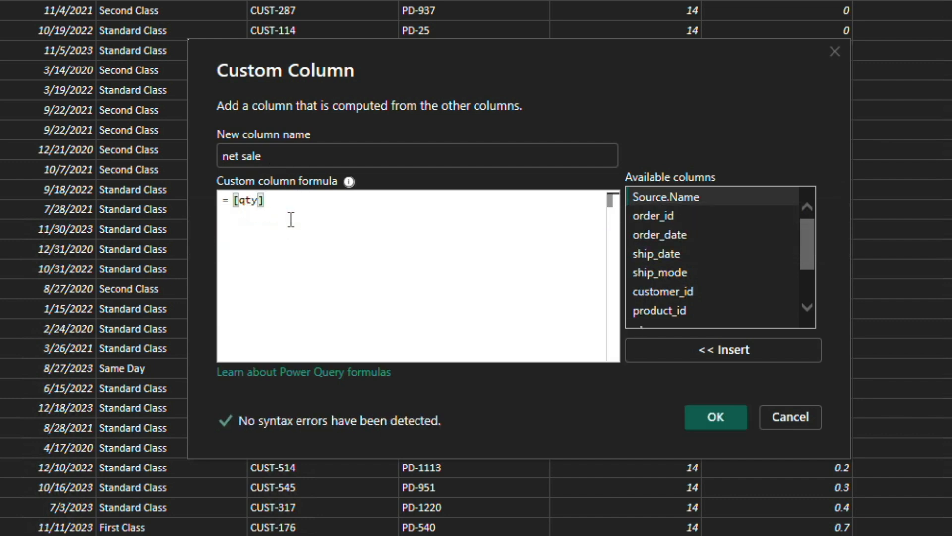
type("* uni")
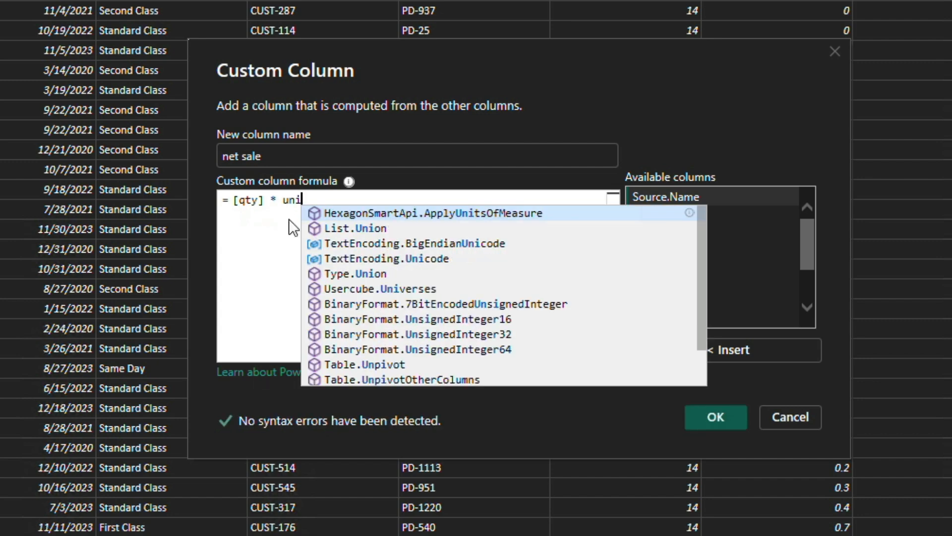
key("BackSpace")
key("BackSpace")
key("BackSpace")
type("[uni")
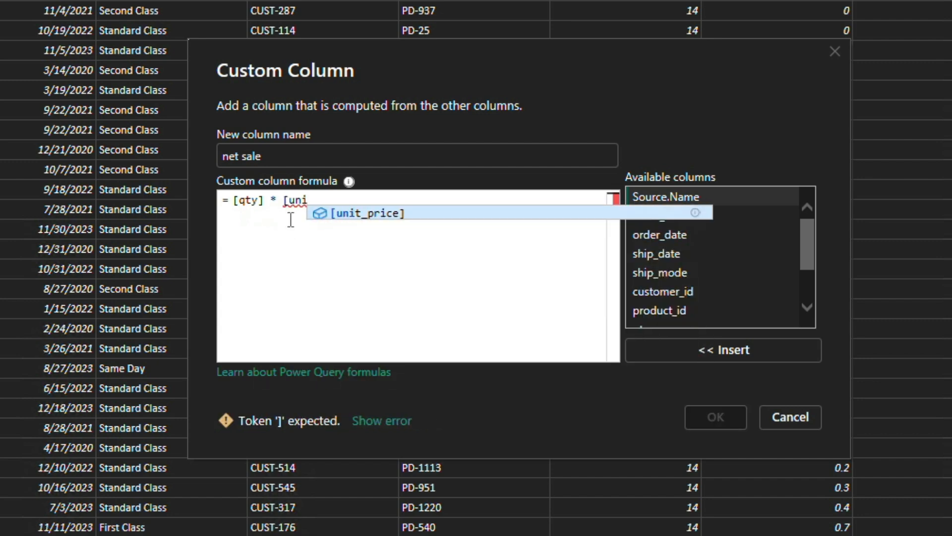
key("Tab")
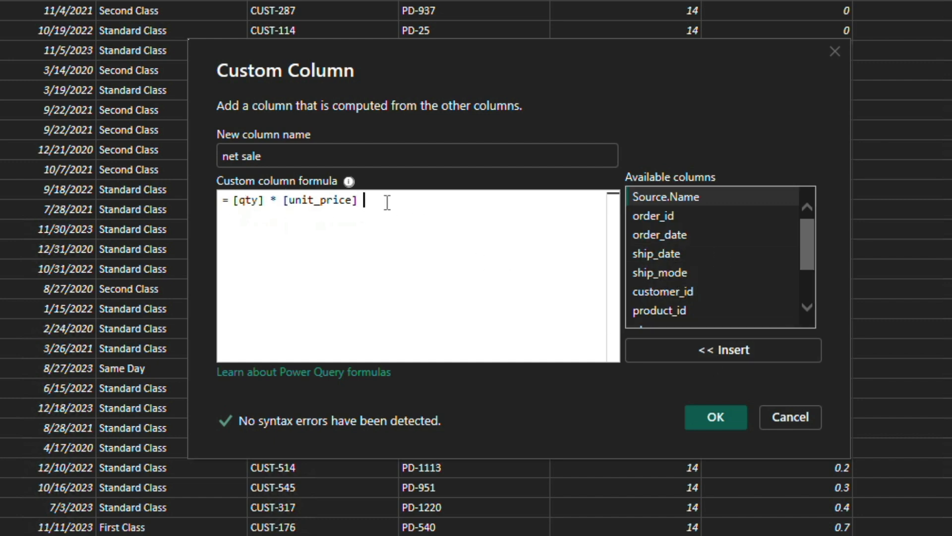
Step: Complete the net sale formula with * ( 1 - [discount]) and add the column to the table
type("* ( ")
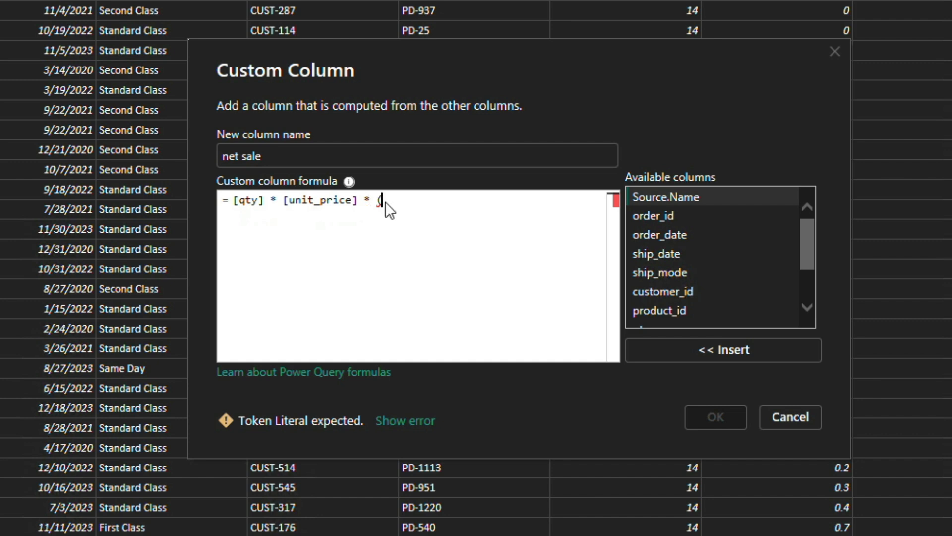
type("1 - [dis")
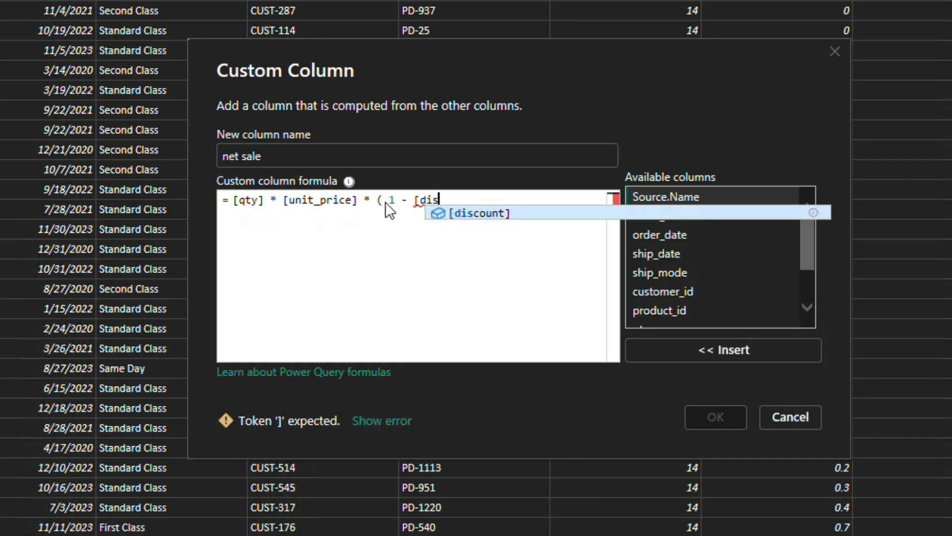
key("Tab")
type(")")
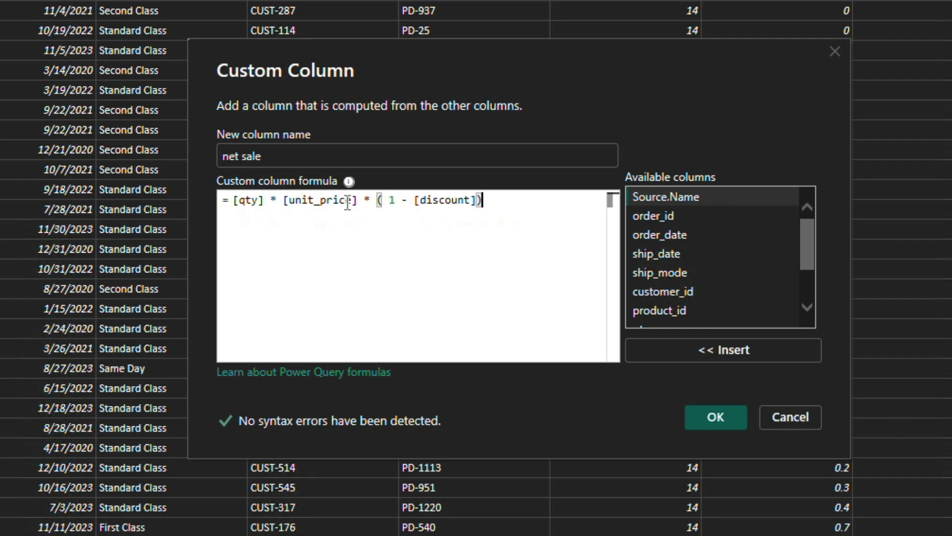
left_click_drag(357, 200, 236, 201)
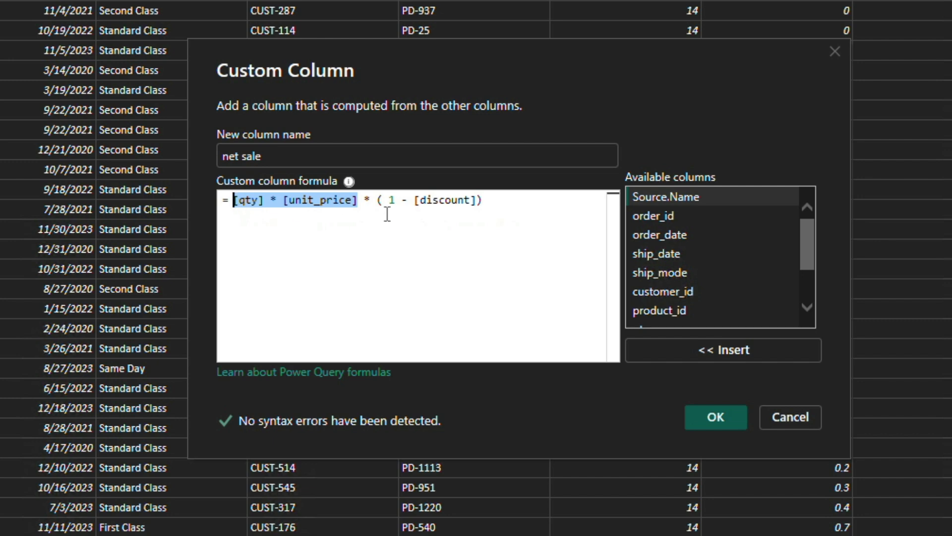
left_click_drag(383, 200, 395, 200)
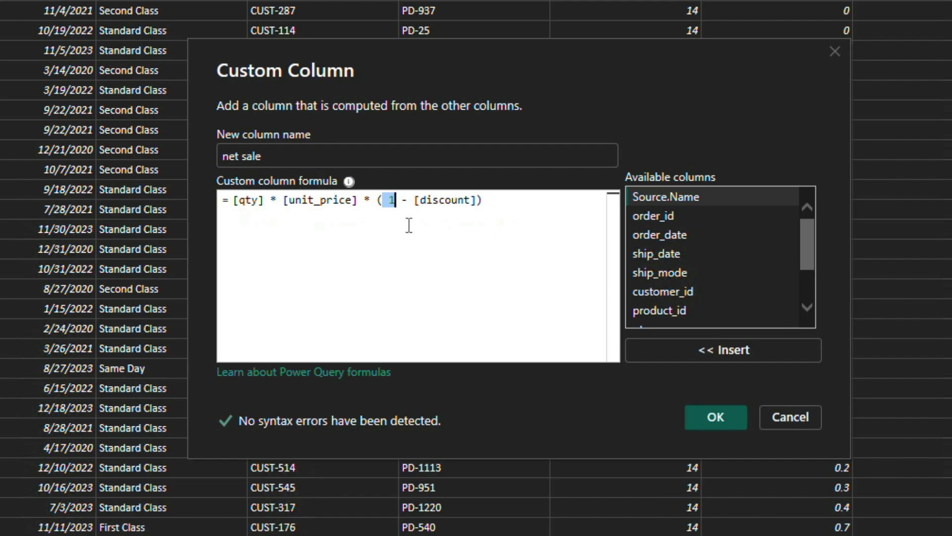
left_click(718, 416)
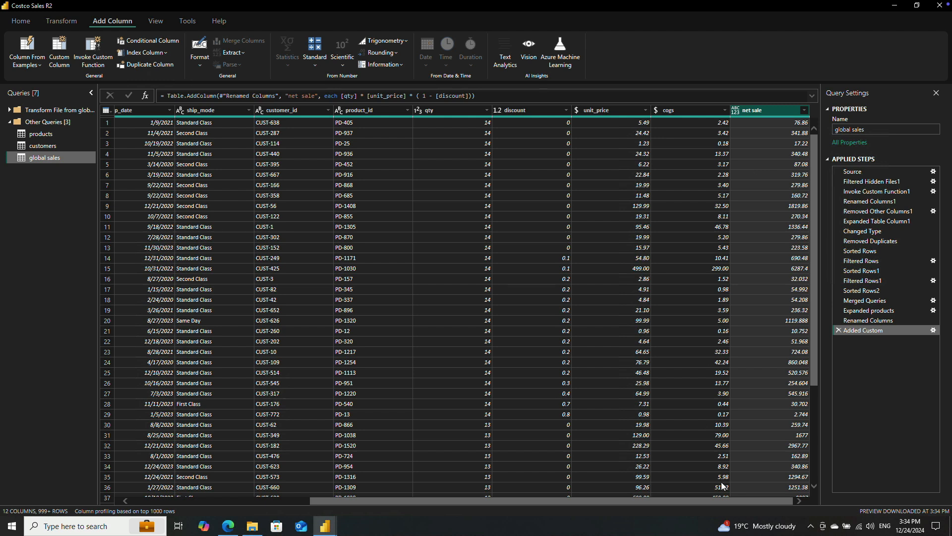
Step: Create another custom column in global sales and name it "profit"
left_click(712, 502)
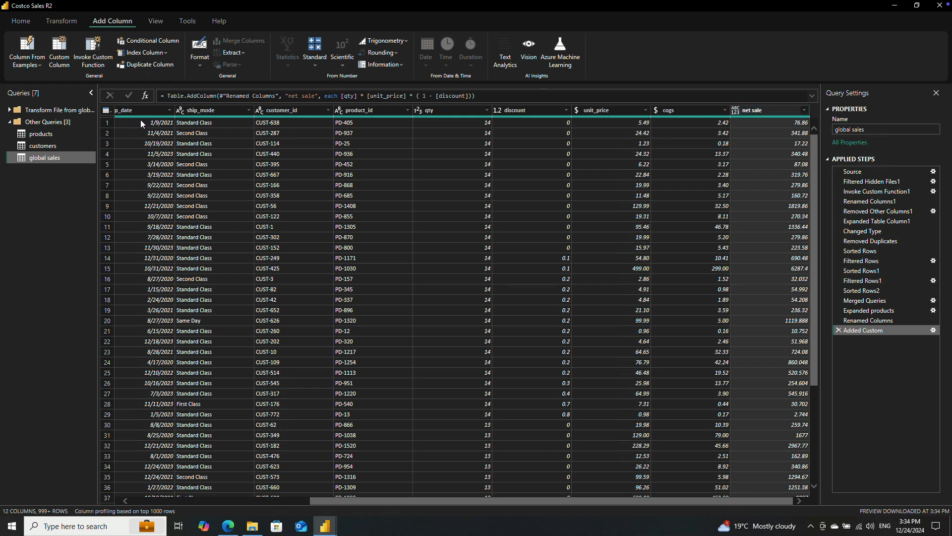
left_click(61, 46)
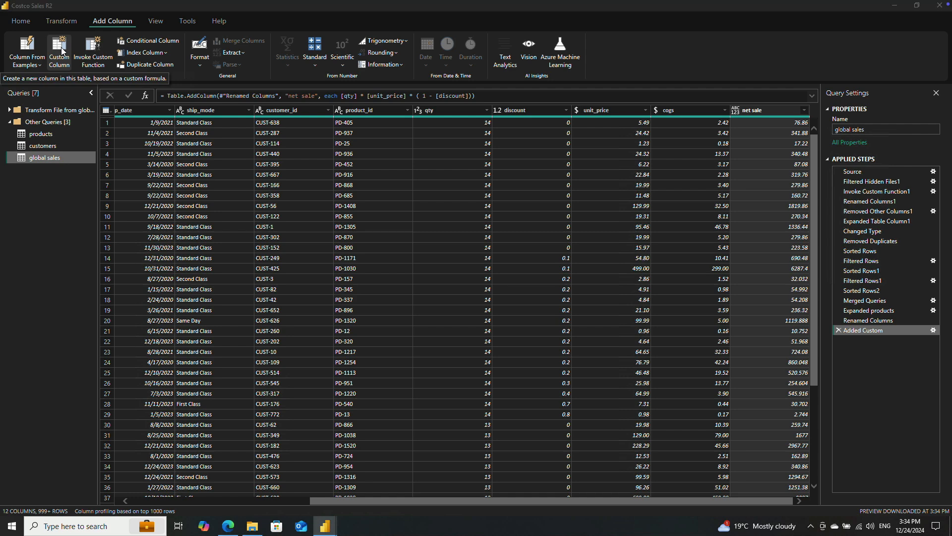
type("profit")
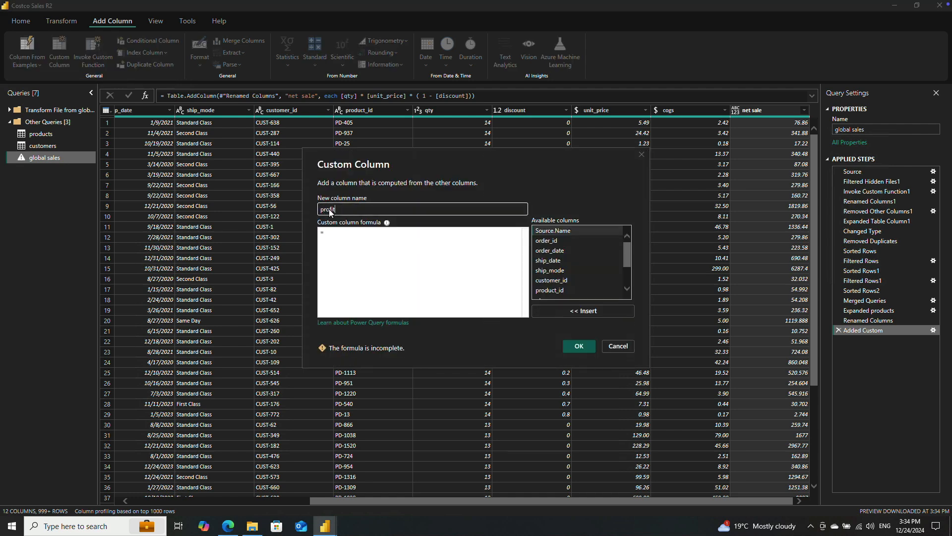
Step: Enter the profit formula [net sale] - [cogs] * [qty] and add the column to the table
left_click(362, 237)
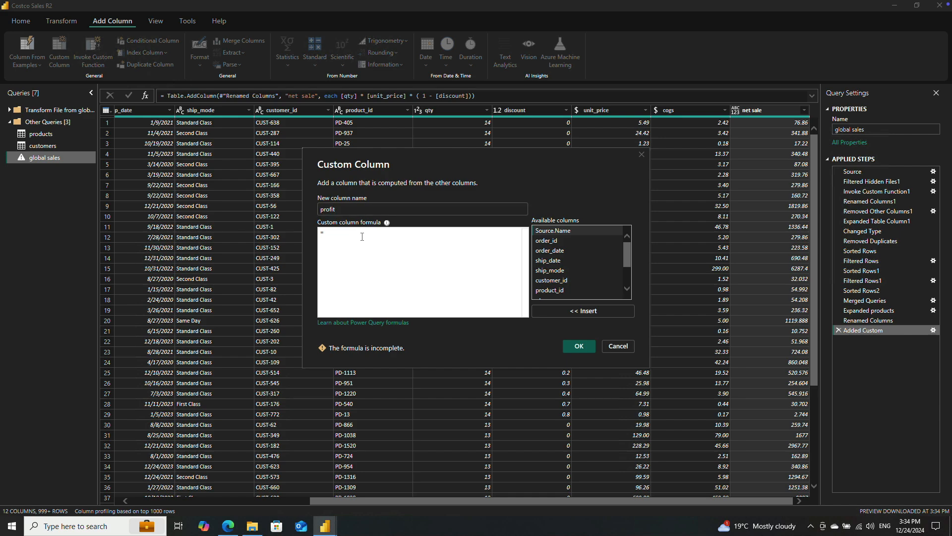
type("[net")
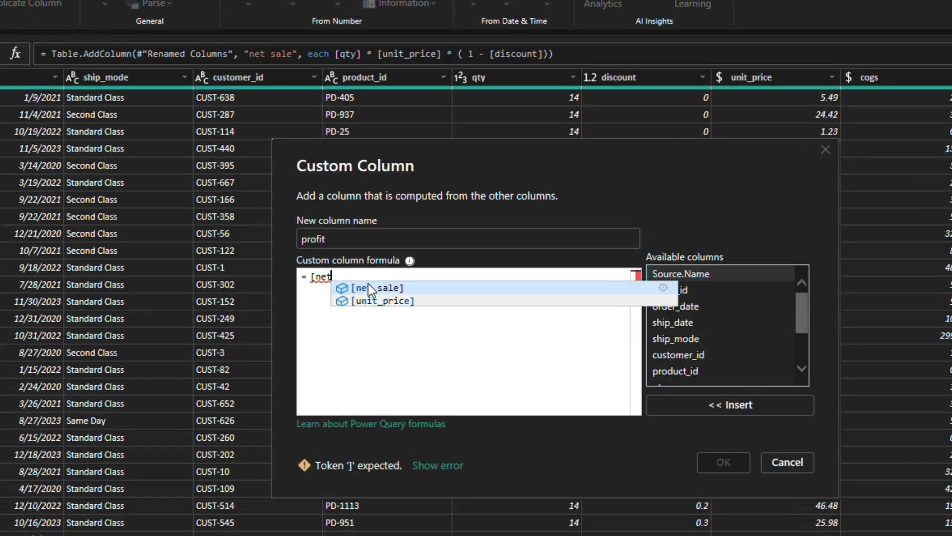
key("Tab")
type("-")
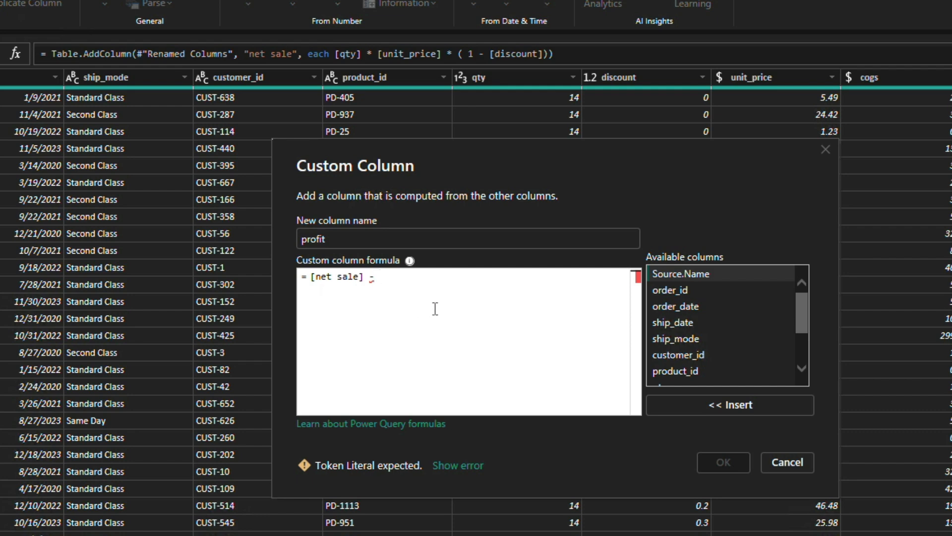
type(" [cog")
key("Tab")
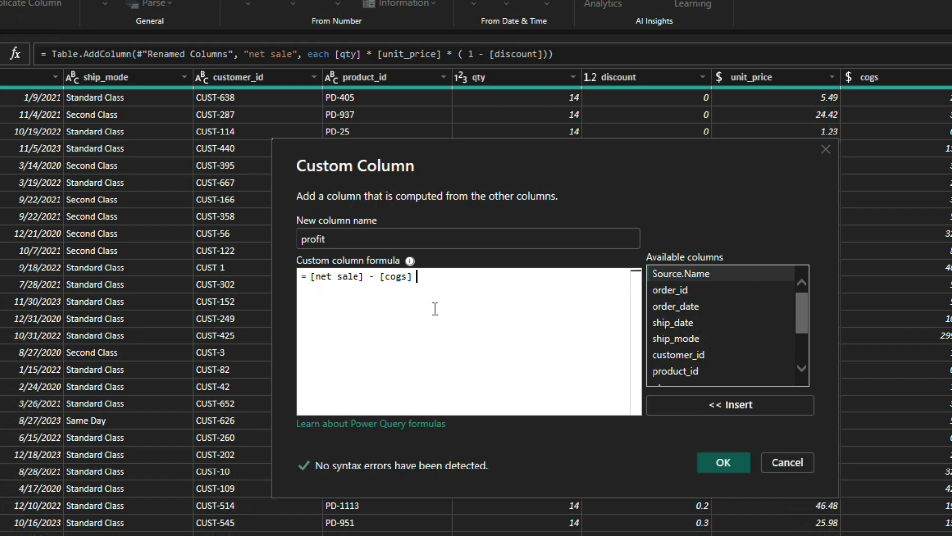
type("* [qt")
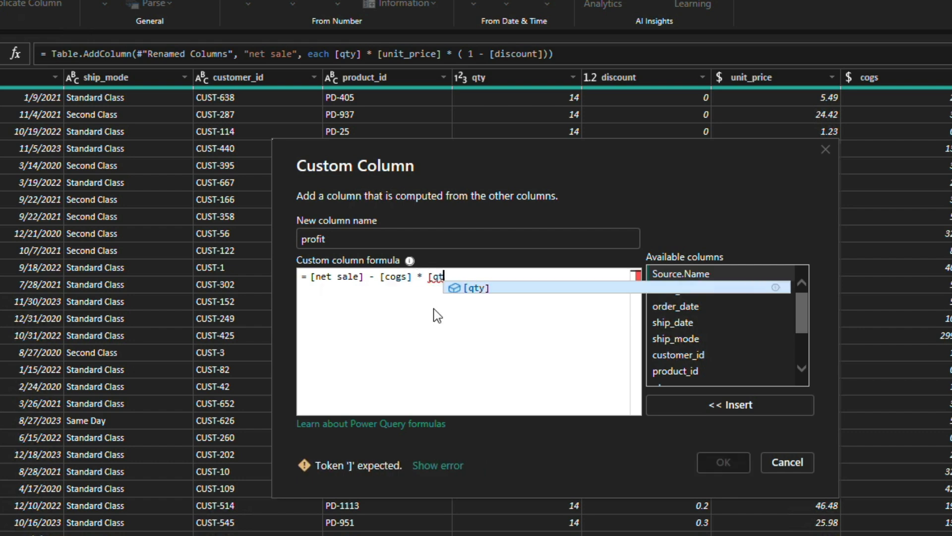
key("Tab")
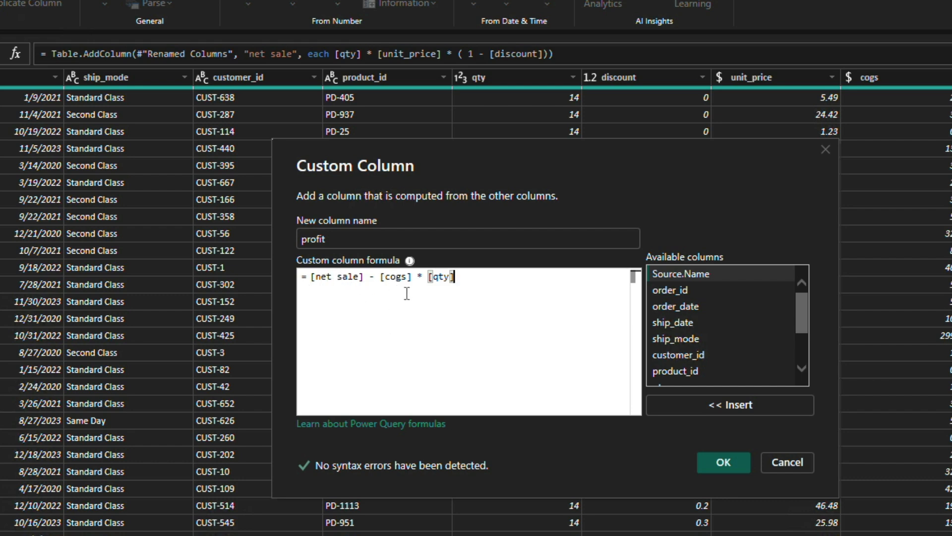
left_click(731, 460)
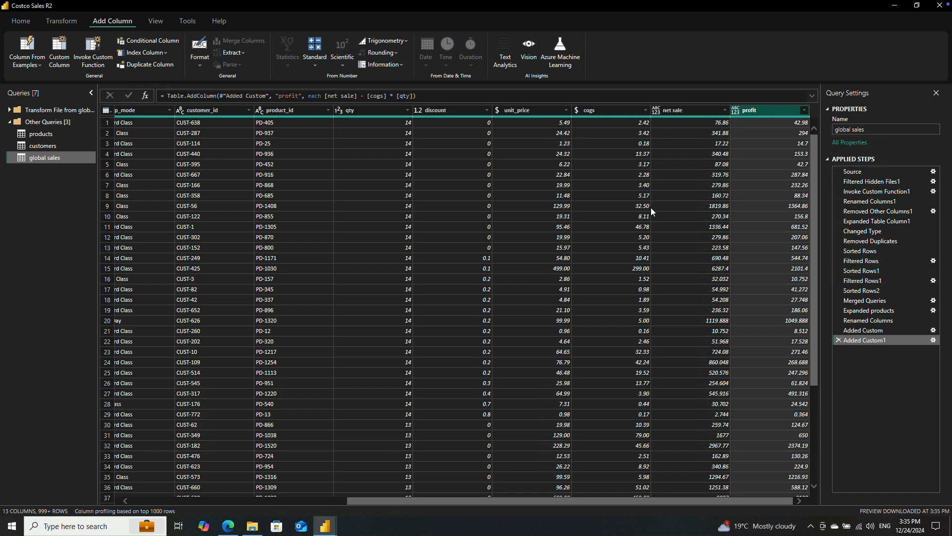
Step: Sort the global sales rows by qty in ascending order
left_click(408, 111)
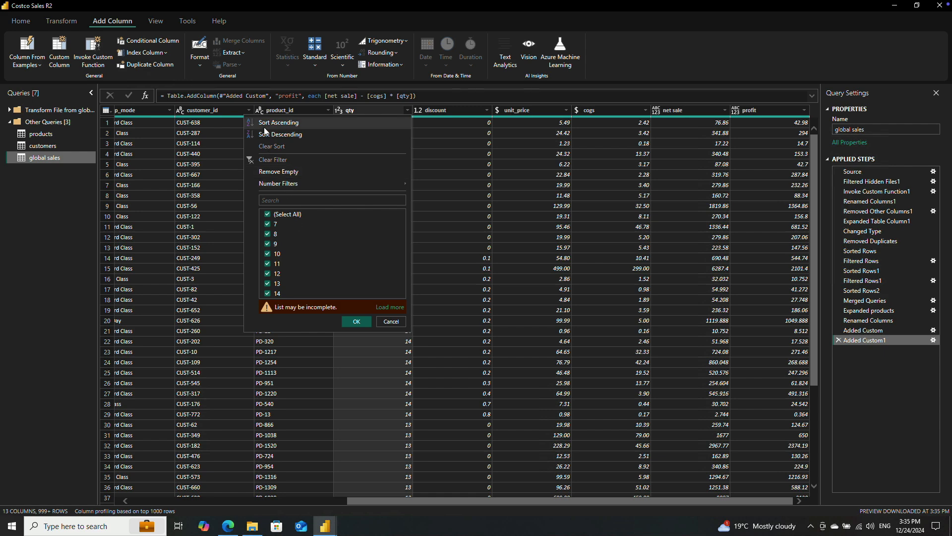
left_click(279, 123)
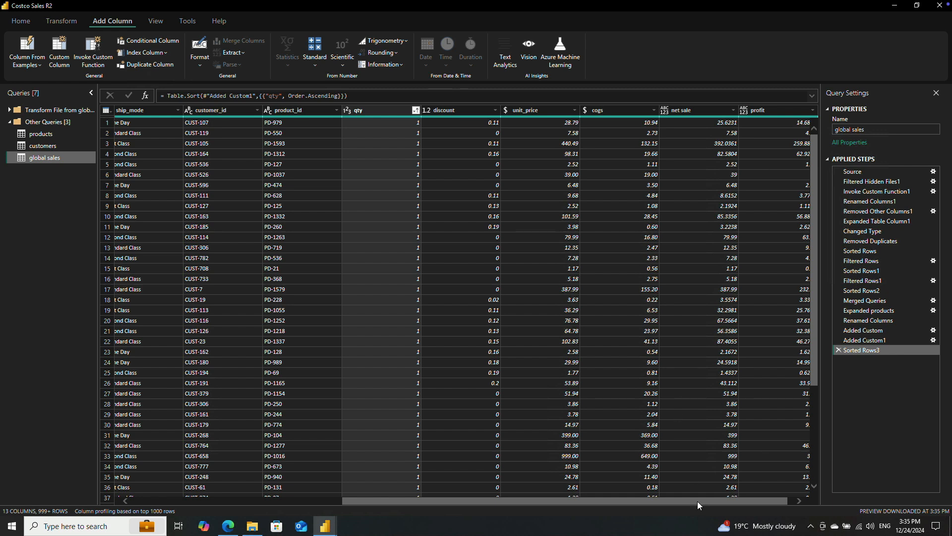
Step: Change the data type of both the net sale and profit columns to fixed decimal number
left_click_drag(698, 501, 756, 499)
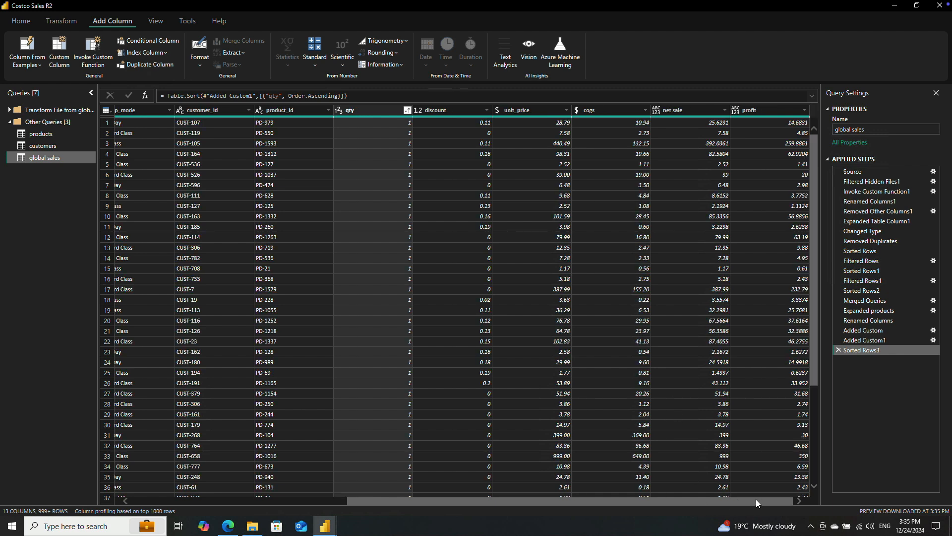
left_click(683, 112)
left_click(764, 108)
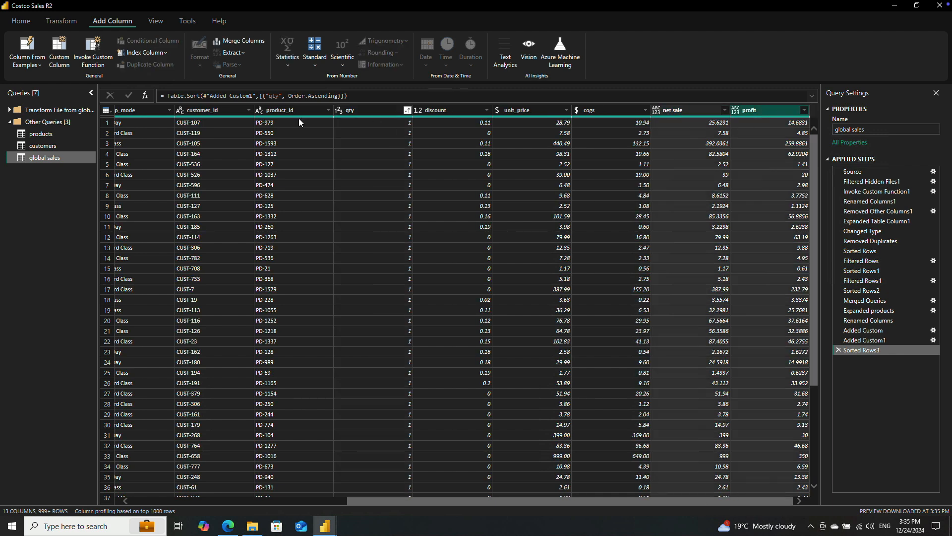
left_click(58, 20)
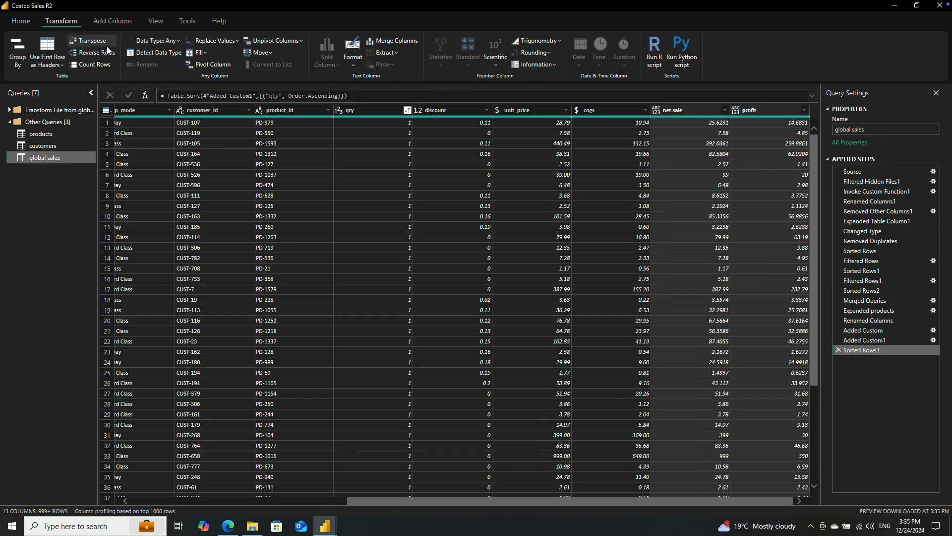
left_click(179, 42)
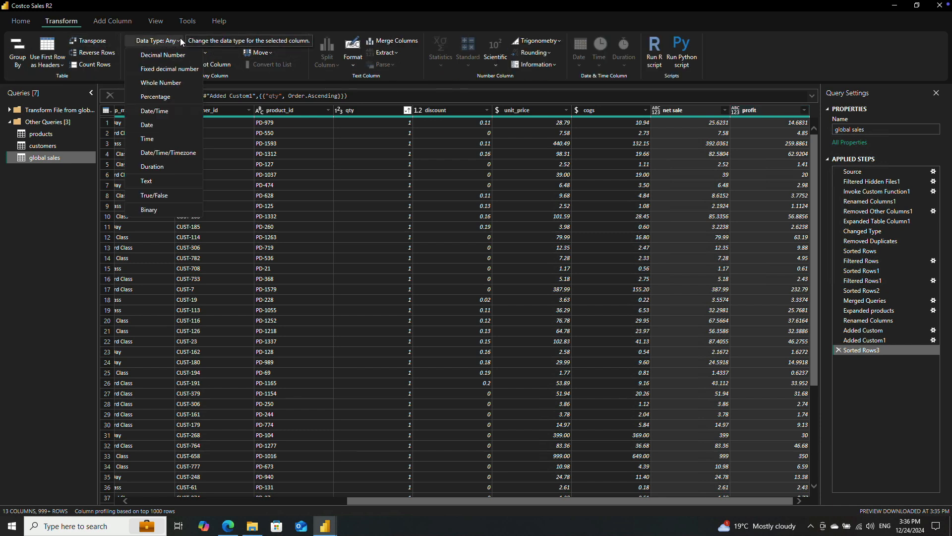
left_click(168, 69)
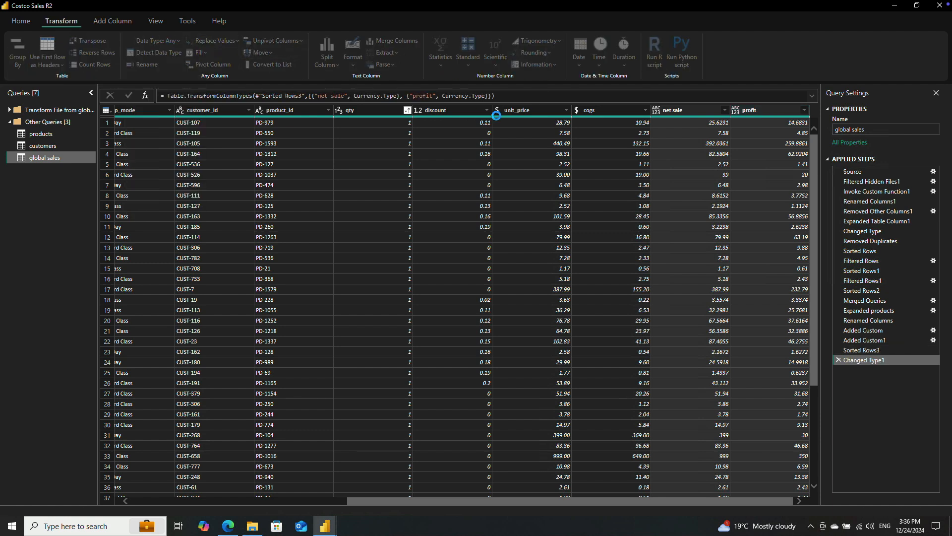
left_click(736, 111)
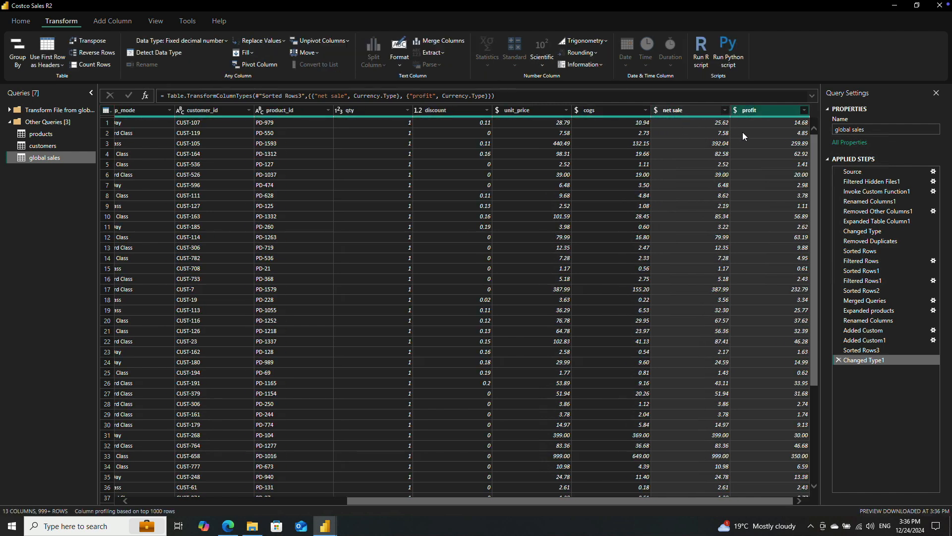
Step: Sort global sales by customer_id in descending order and remove the rows with an empty customer_id
left_click_drag(493, 501, 192, 507)
left_click_drag(318, 514, 423, 505)
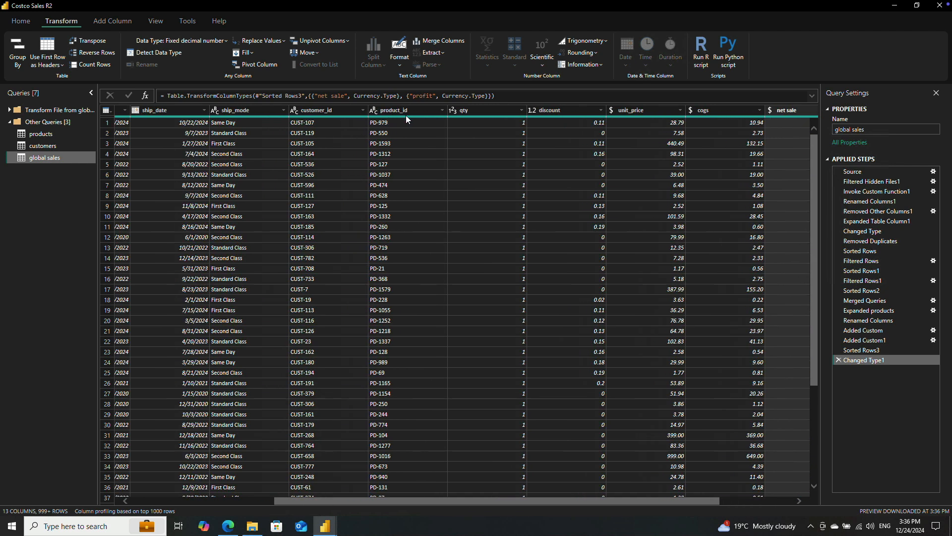
left_click(362, 110)
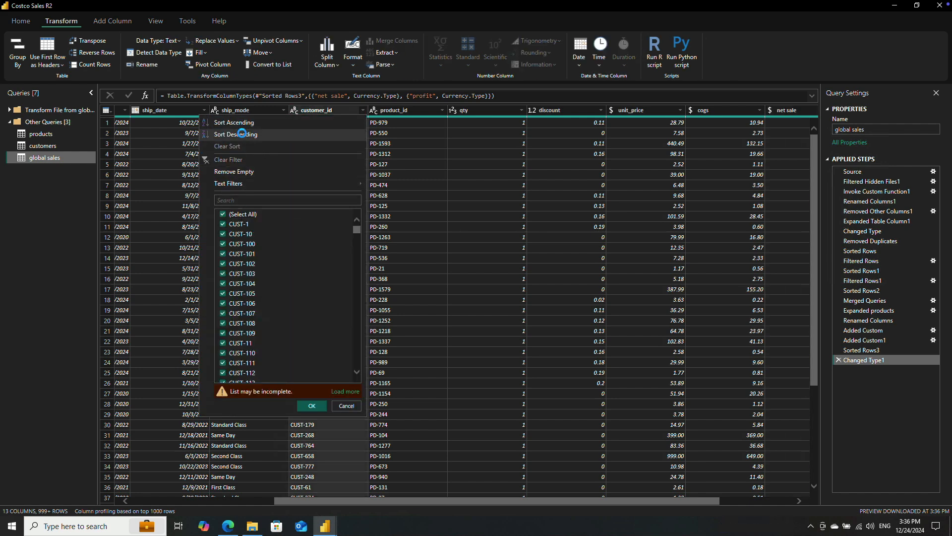
left_click(242, 134)
left_click(363, 110)
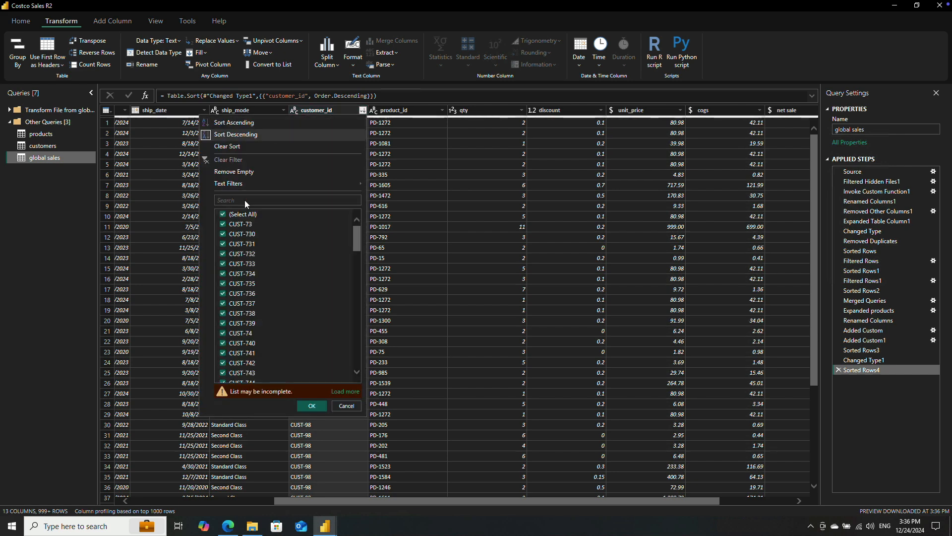
left_click(242, 171)
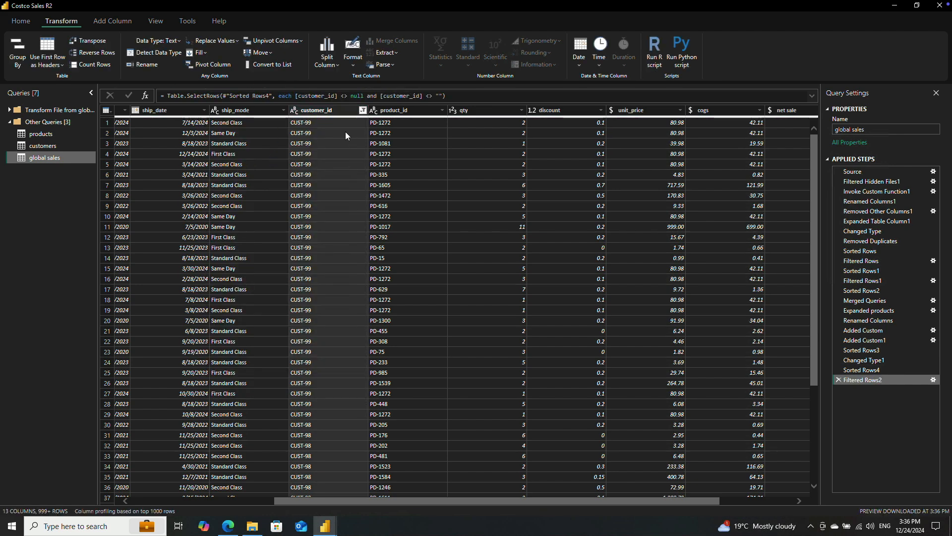
Step: Remove the rows with an empty product_id and sort global sales by qty in descending order
left_click(442, 110)
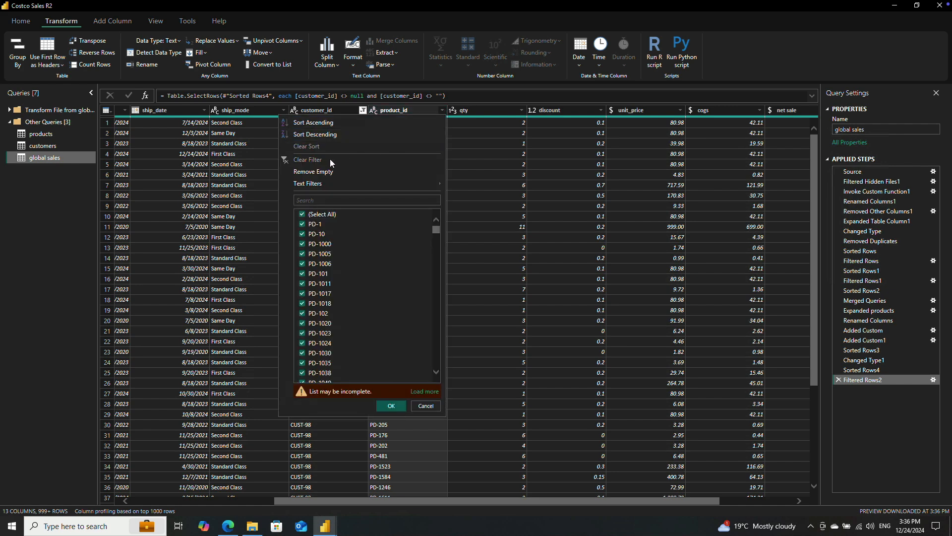
left_click(326, 172)
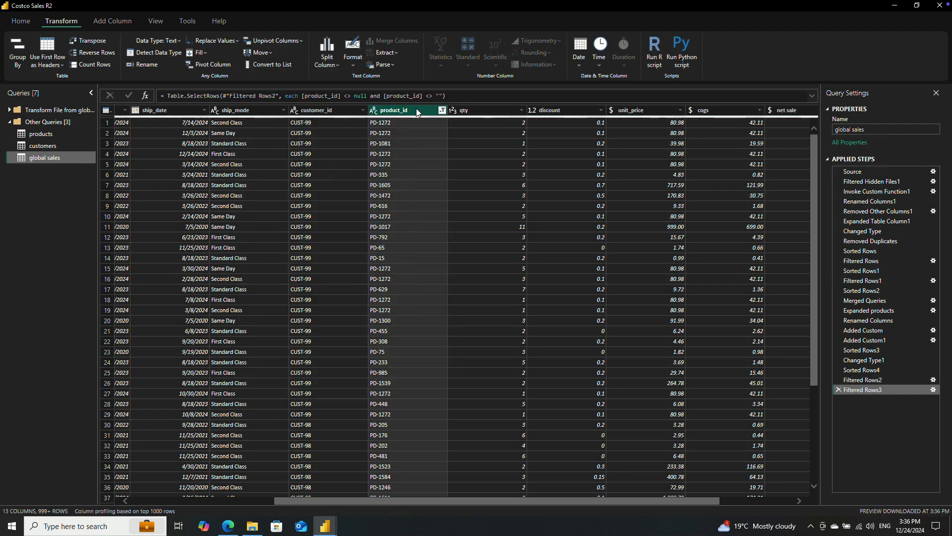
left_click(522, 111)
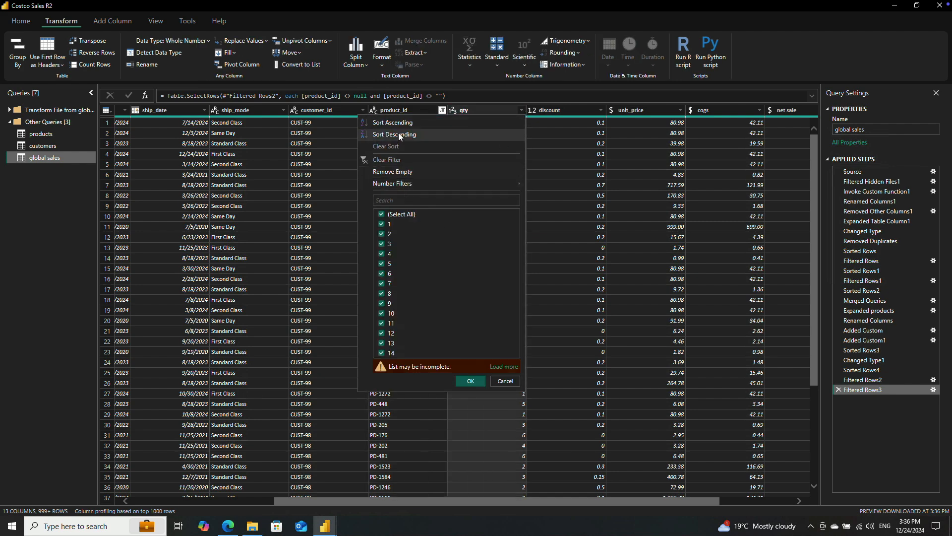
left_click(398, 134)
left_click(522, 110)
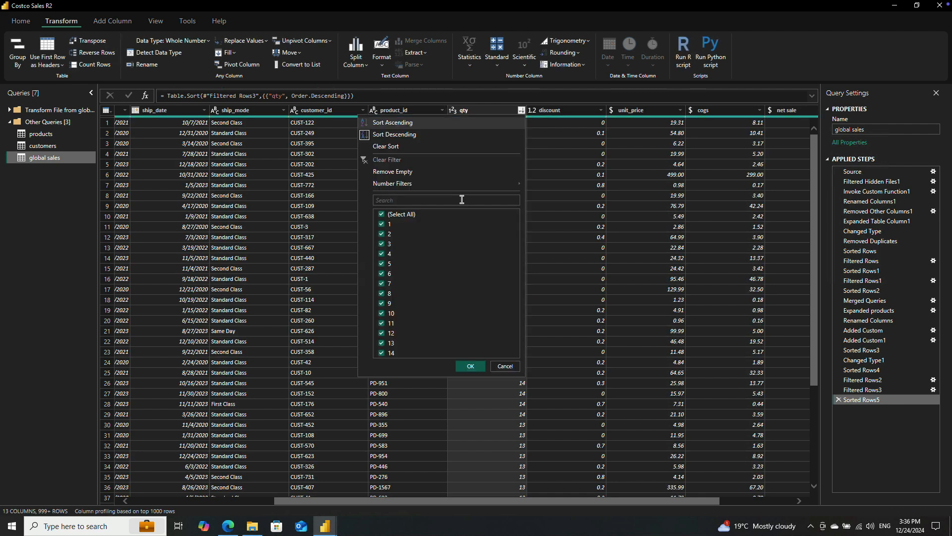
left_click(505, 366)
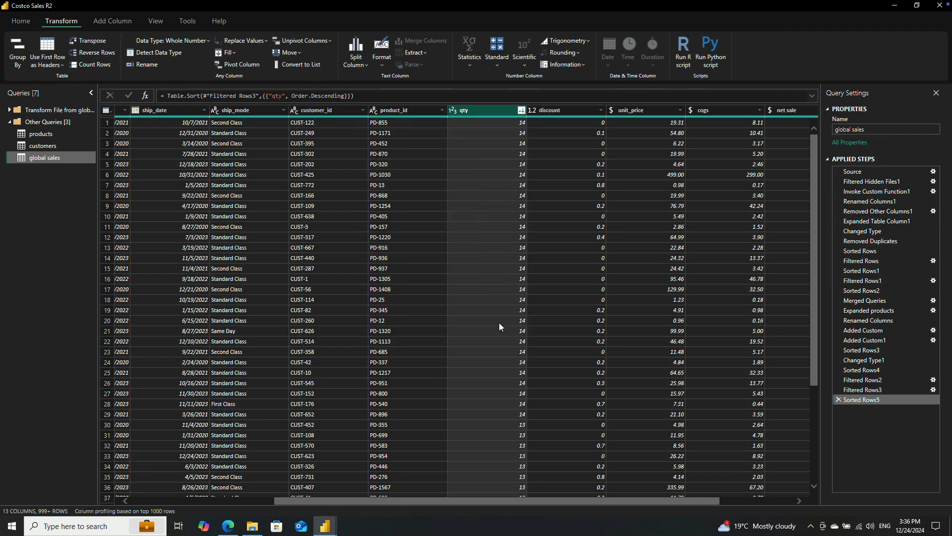
Step: Choose the global sales columns to keep, excluding Source.Name, ship_date, discount, unit_price and cogs
left_click_drag(600, 503, 363, 496)
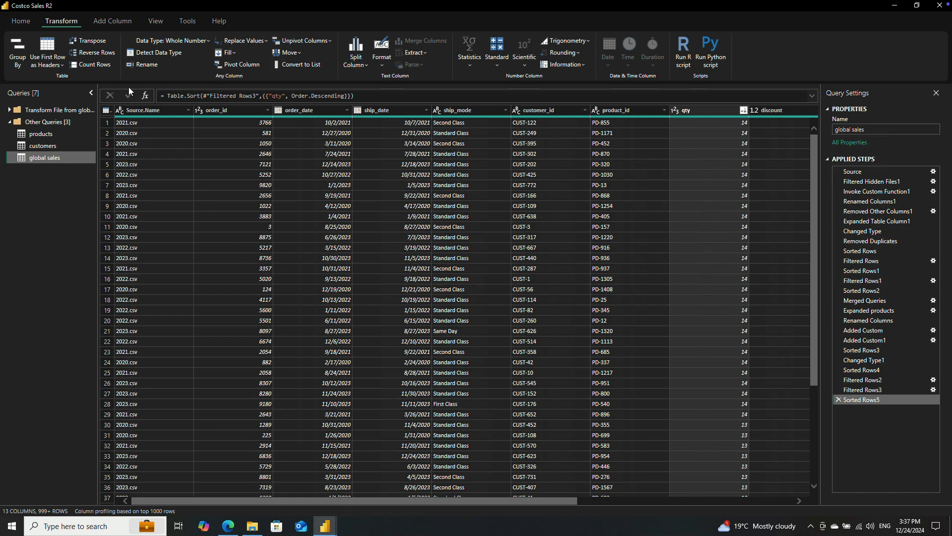
left_click(16, 23)
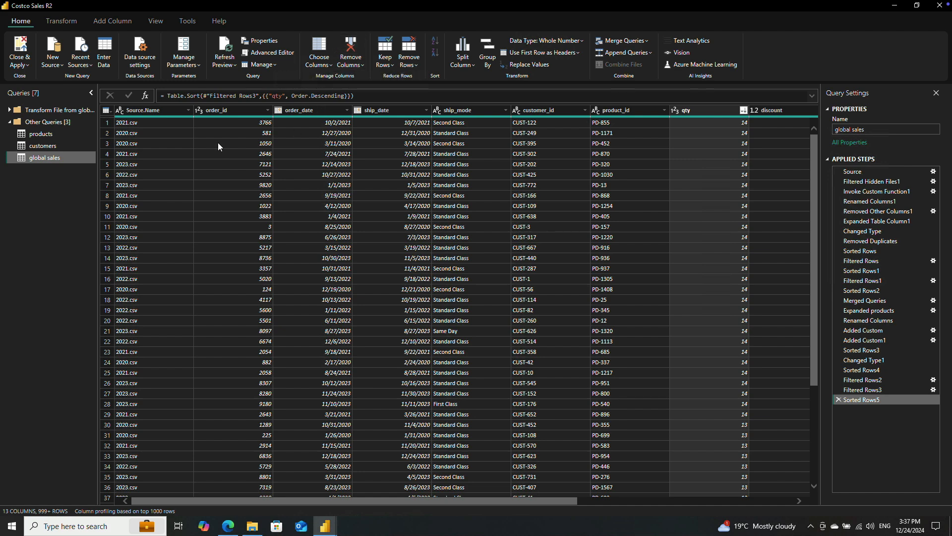
left_click(317, 56)
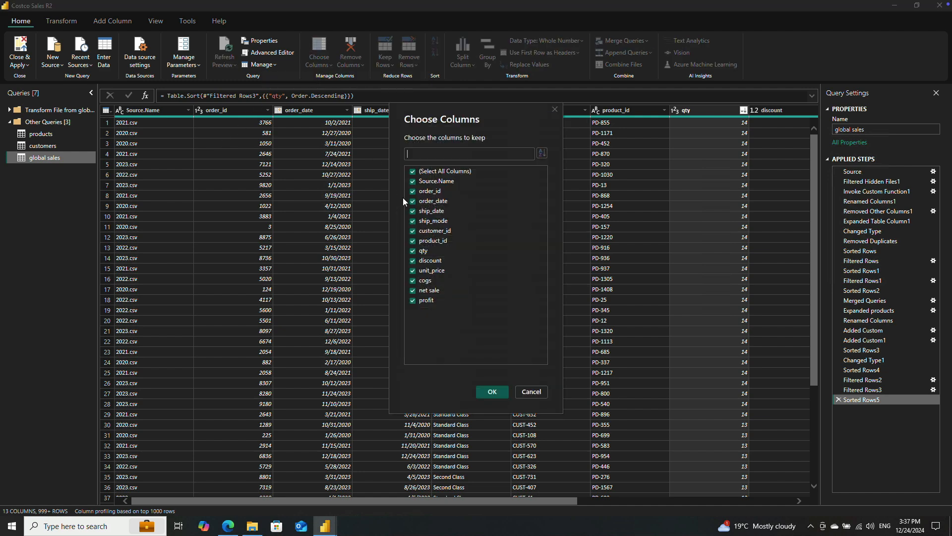
left_click(413, 181)
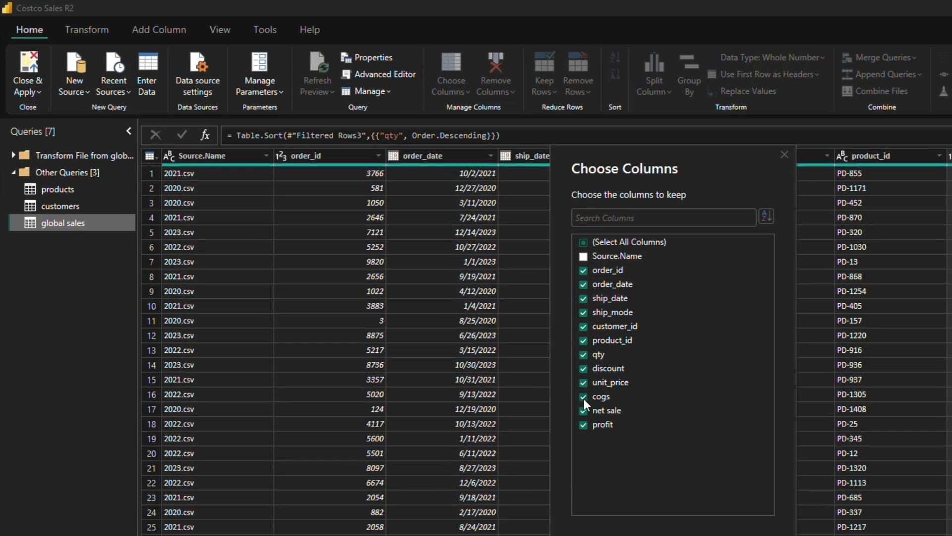
left_click(584, 397)
left_click(583, 382)
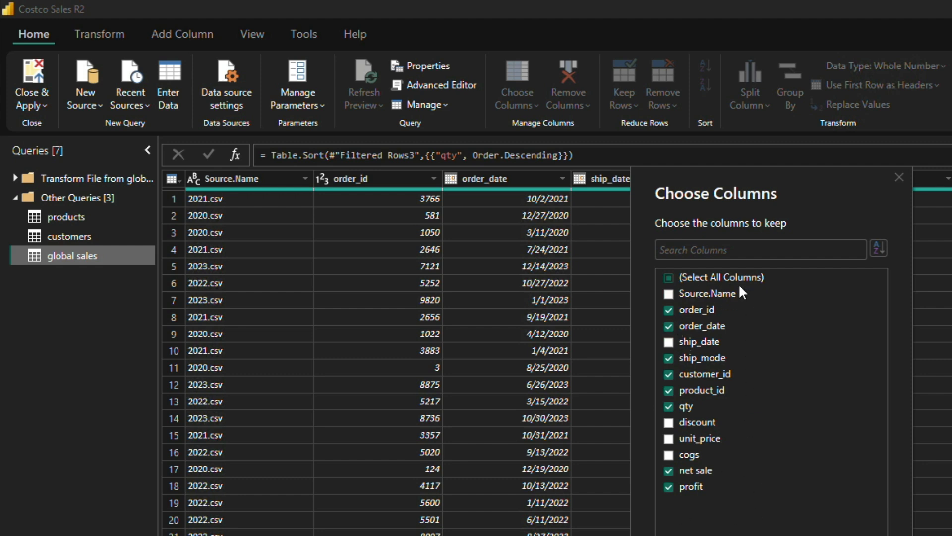
key("Return")
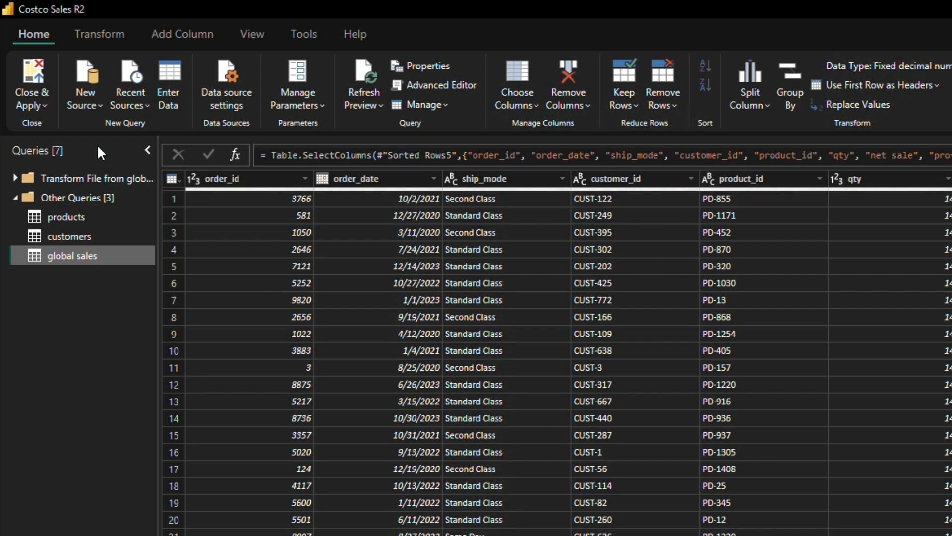
Step: Apply the query changes to load the tables into the report and open the model's relationship diagram
left_click(38, 75)
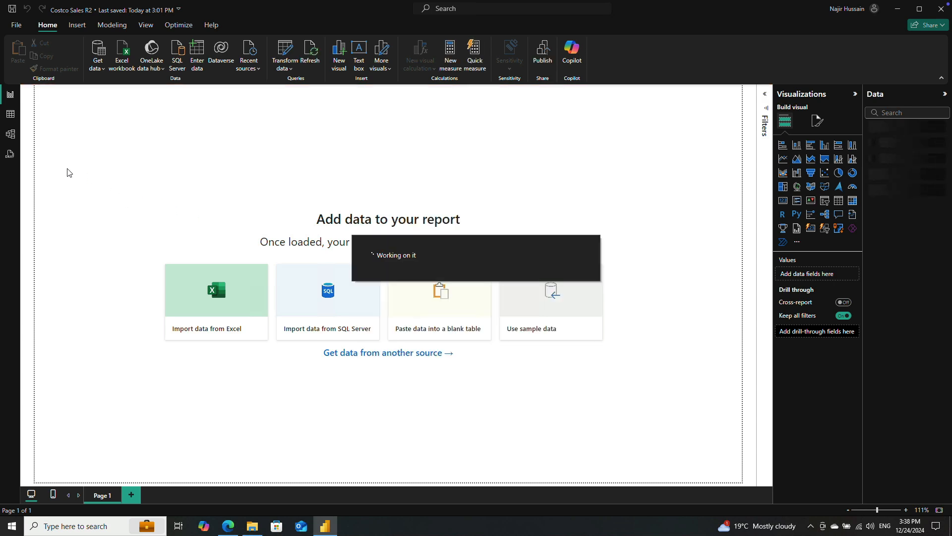
left_click(11, 134)
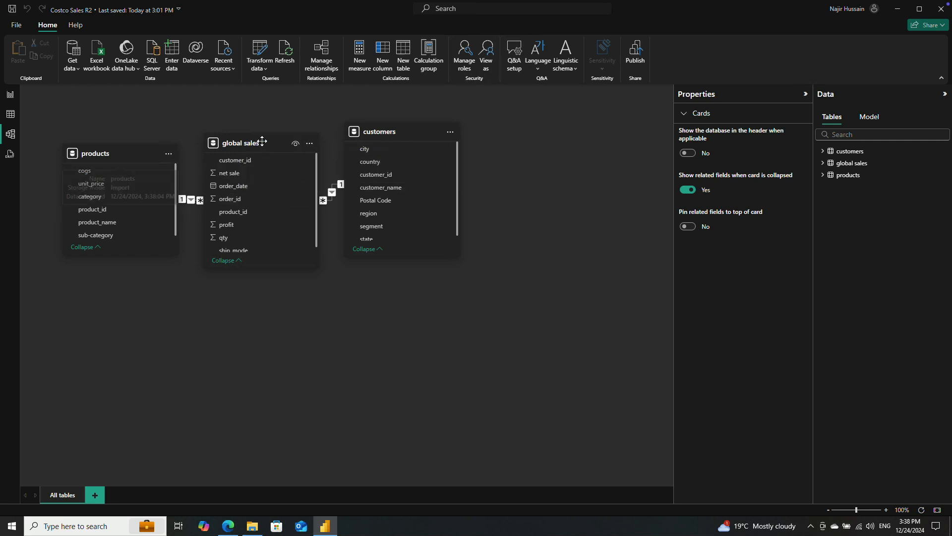
Step: Arrange the model diagram with global sales below and between the products and customers tables
left_click_drag(392, 131, 473, 148)
left_click_drag(255, 141, 264, 295)
left_click_drag(123, 154, 129, 141)
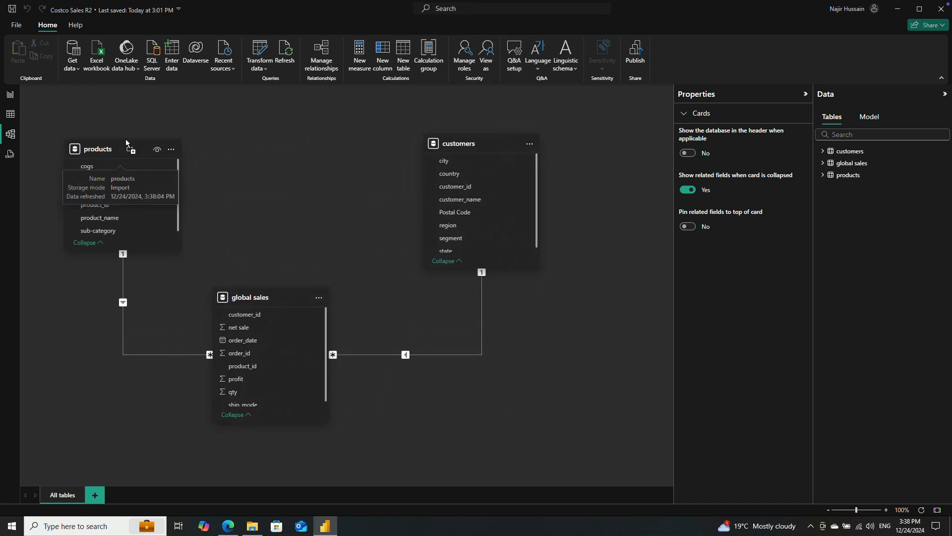
left_click_drag(475, 145, 452, 144)
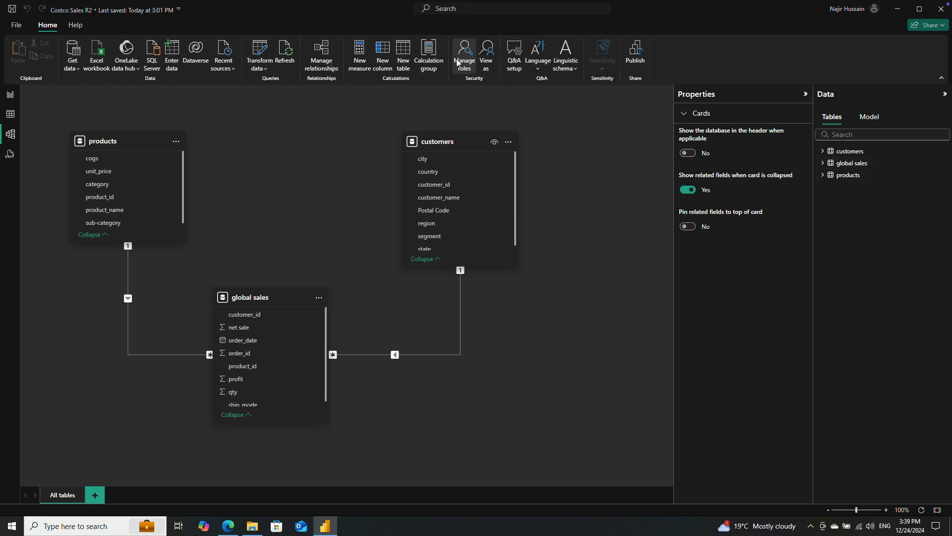
Step: Review the model's relationships and the settings linking global sales to customers, and collapse the Properties and Data panes
left_click(321, 54)
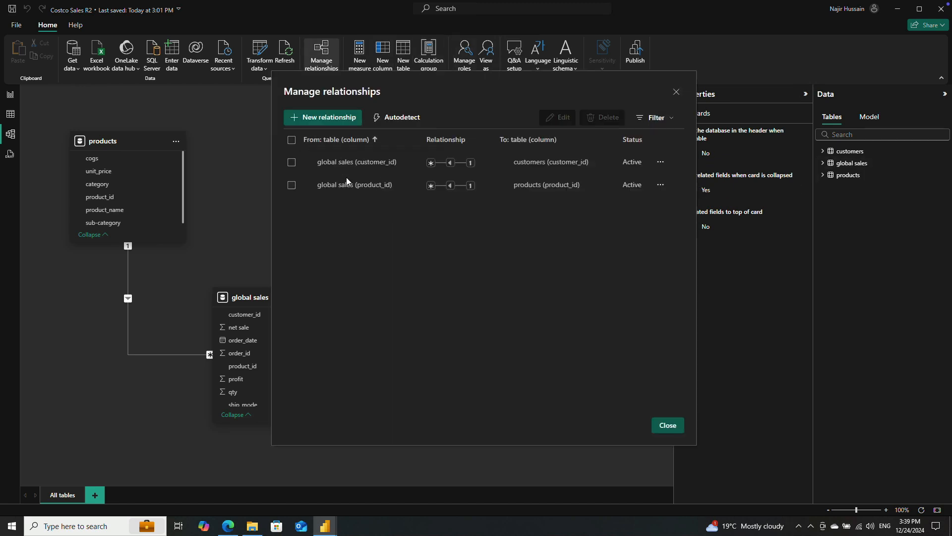
left_click(677, 91)
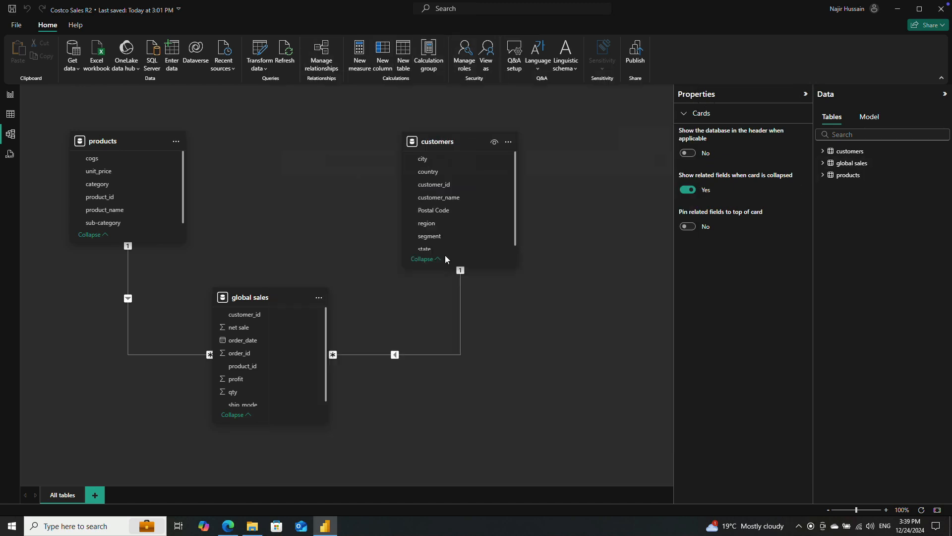
double_click(377, 355)
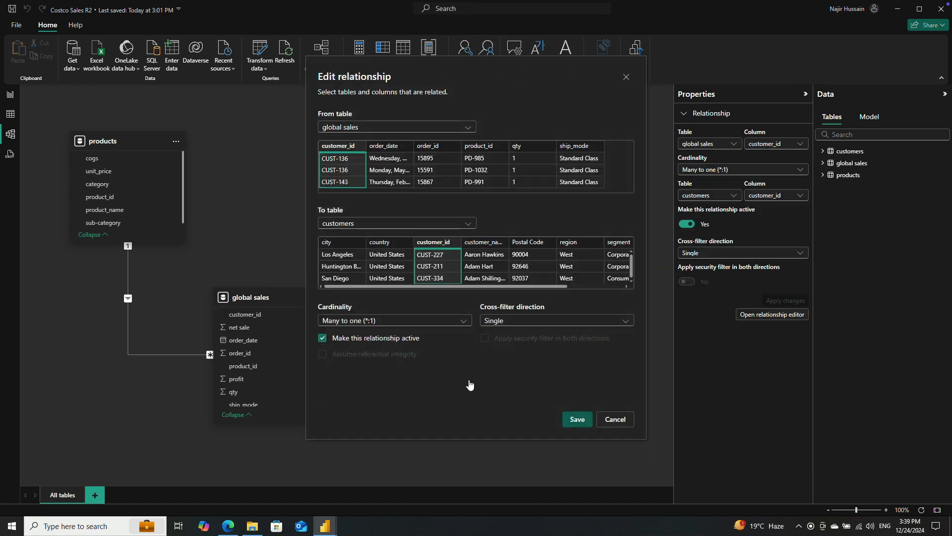
left_click(615, 419)
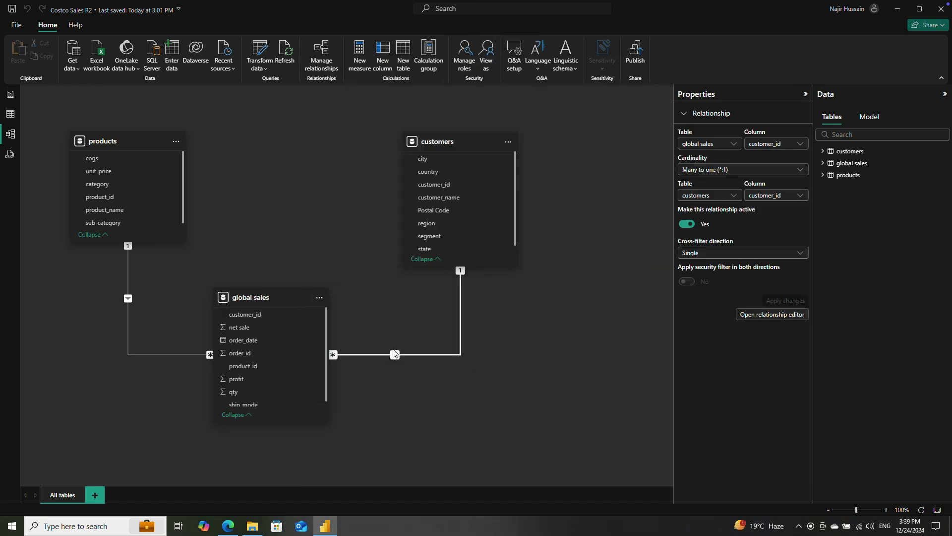
left_click(943, 93)
left_click(917, 97)
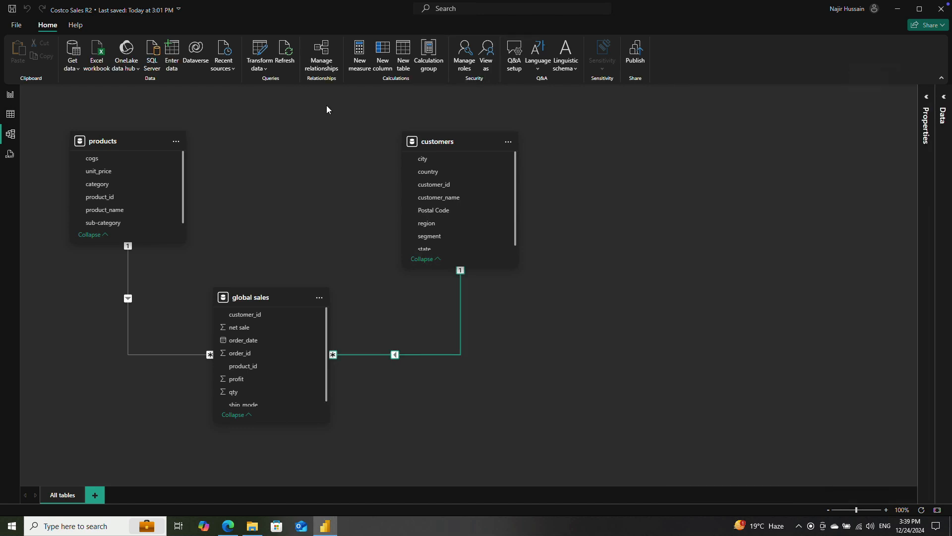
left_click(8, 117)
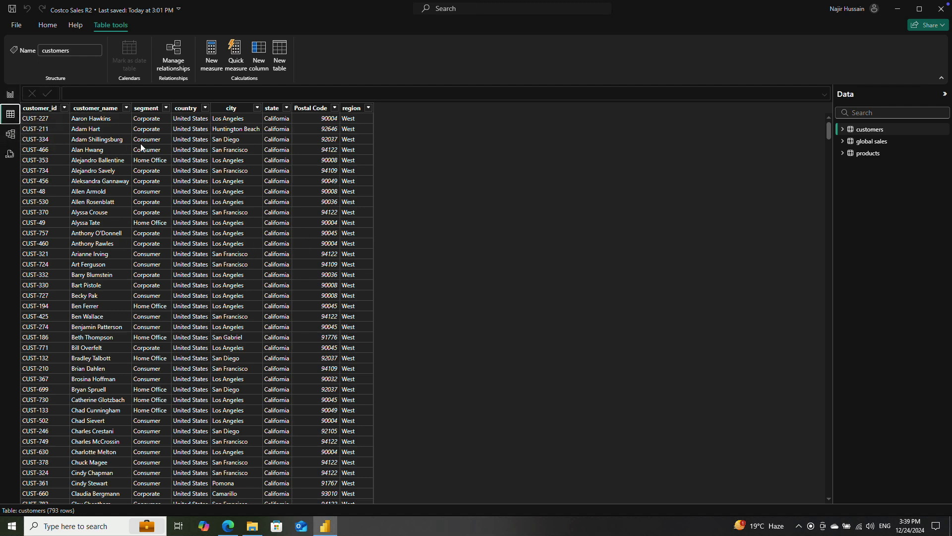
left_click(9, 137)
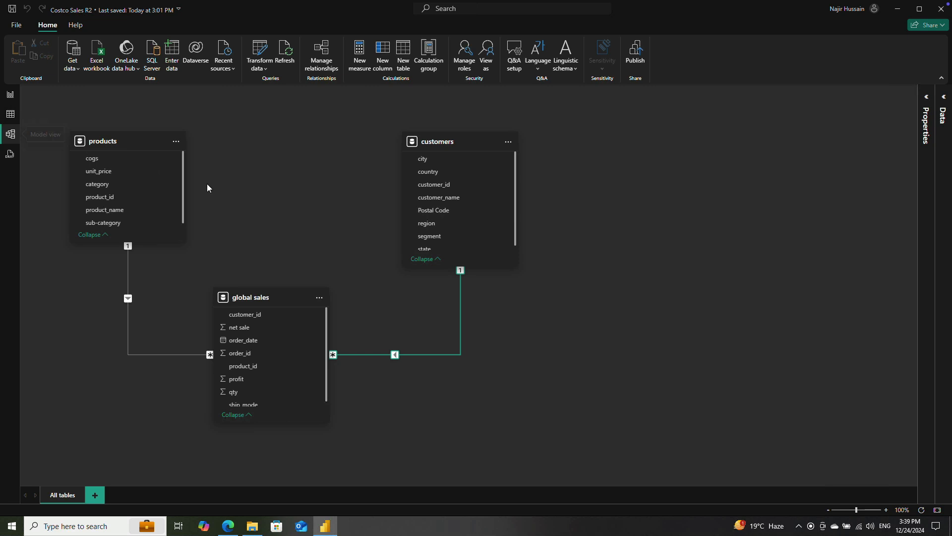
left_click(10, 97)
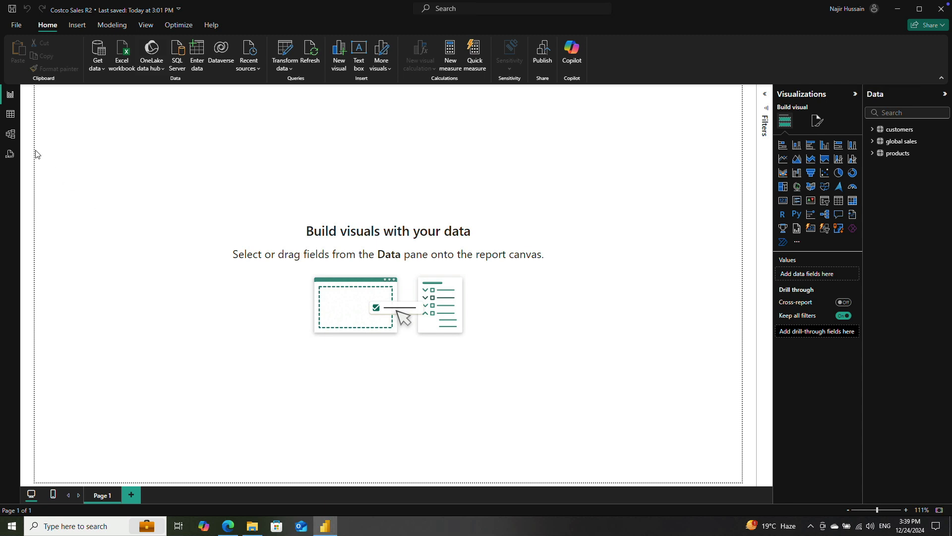
left_click(9, 115)
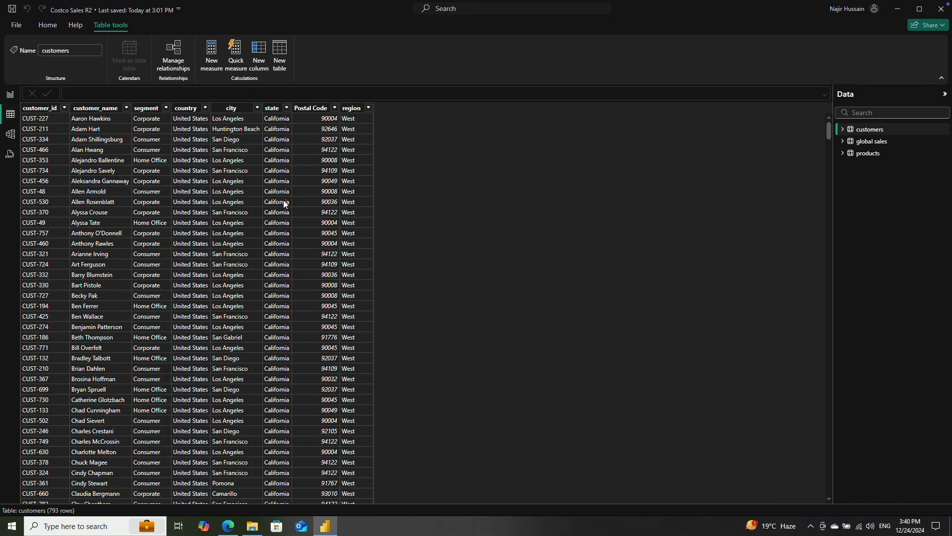
left_click(11, 136)
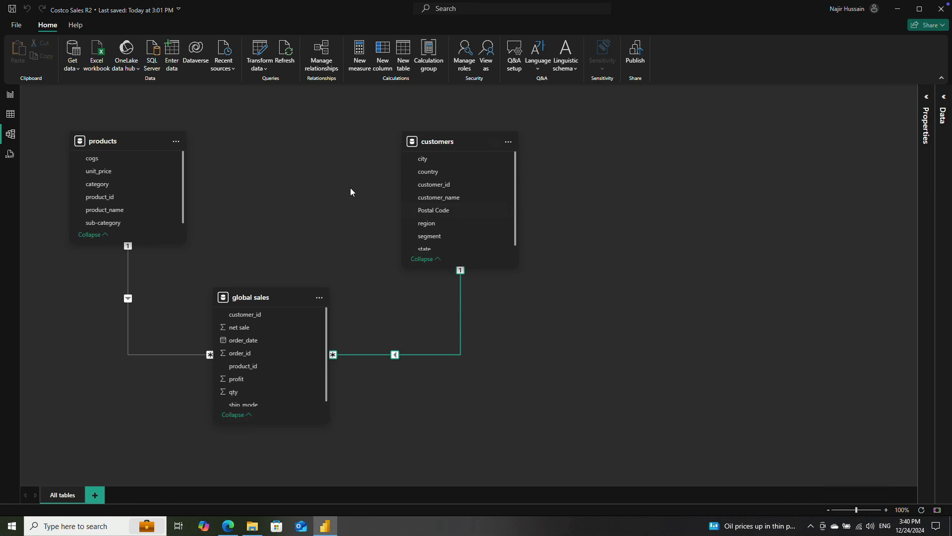
Step: Start a new calculated table named date_table, leaving a blank line before its expression
left_click(403, 57)
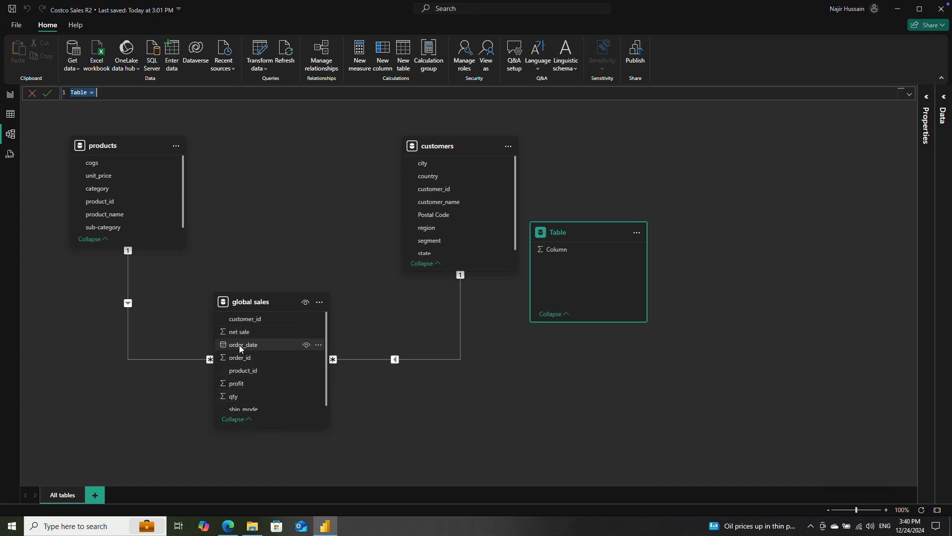
double_click(79, 93)
type("date_tab")
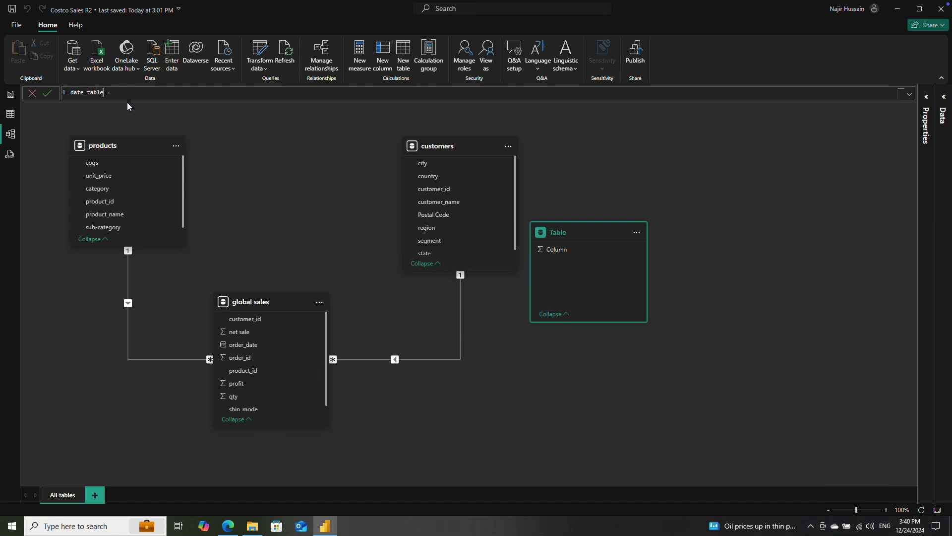
key("shift+Return")
key("shift+Return")
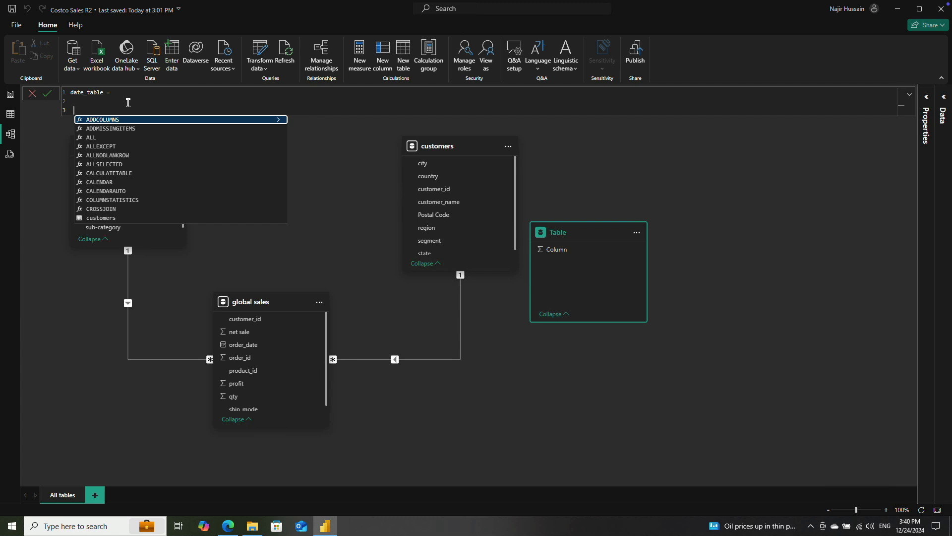
Step: Begin the date_table expression with ADDCOLUMNS, using CALENDARAUTO() as its base table
key("Tab")
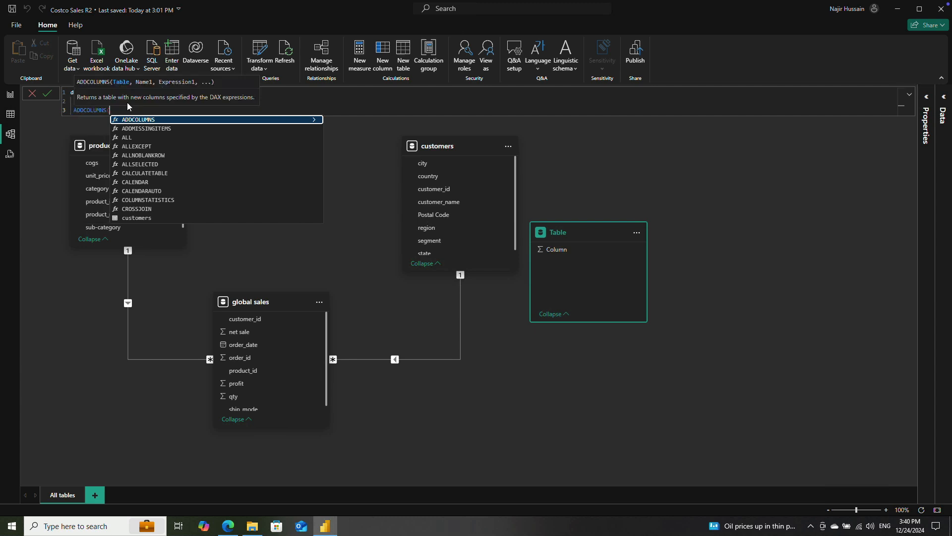
key("shift+Return")
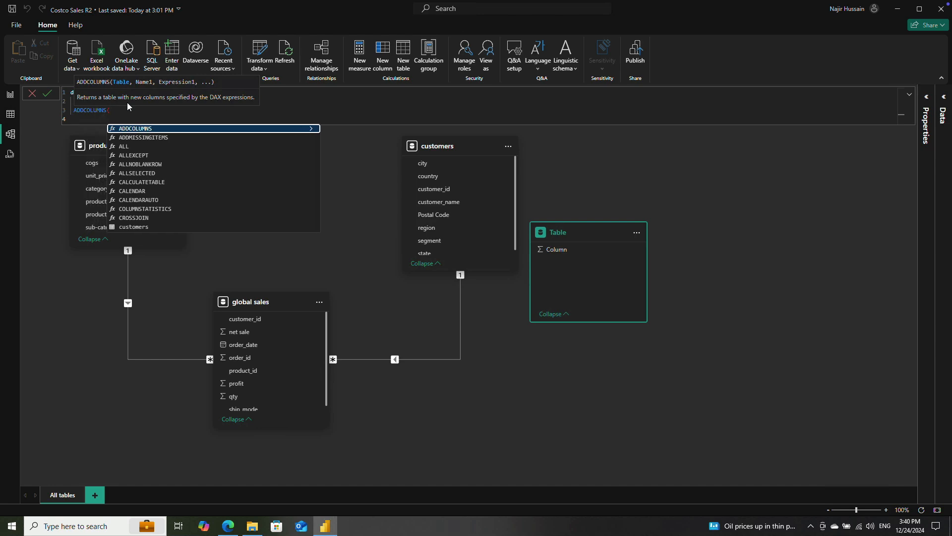
type("CALE")
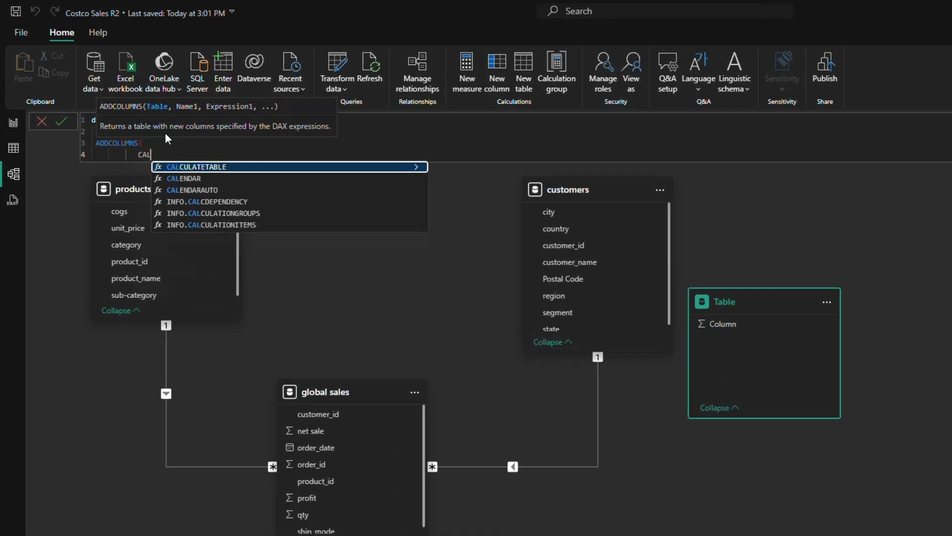
key("Down")
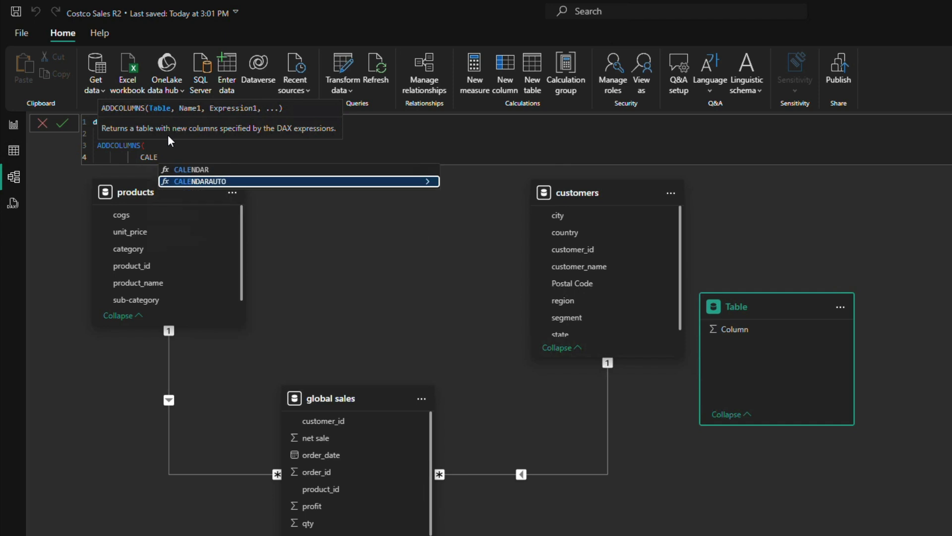
key("Tab")
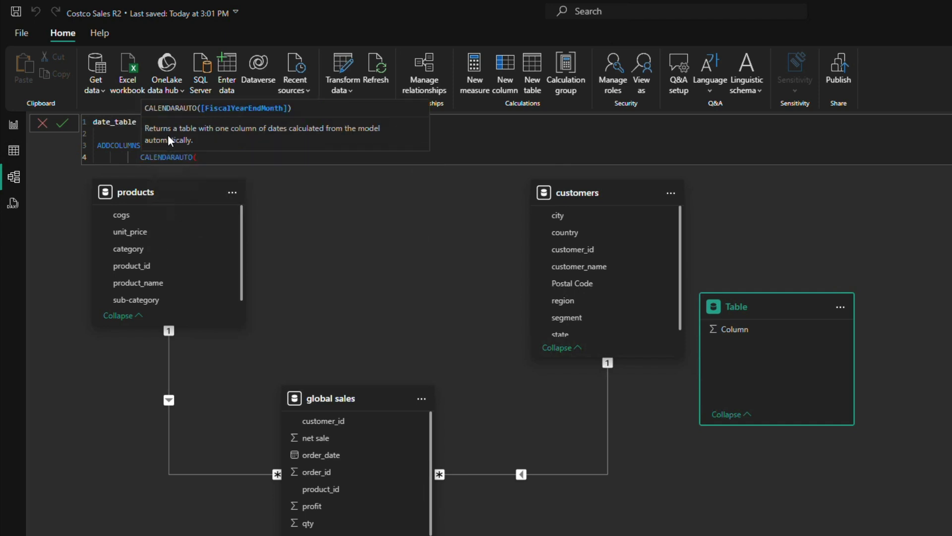
type(")")
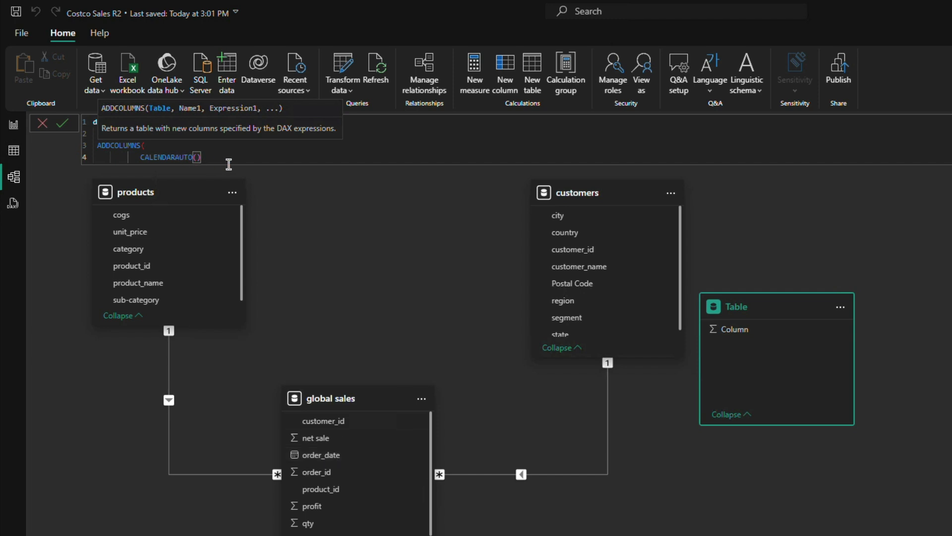
type(",")
key("shift+Return")
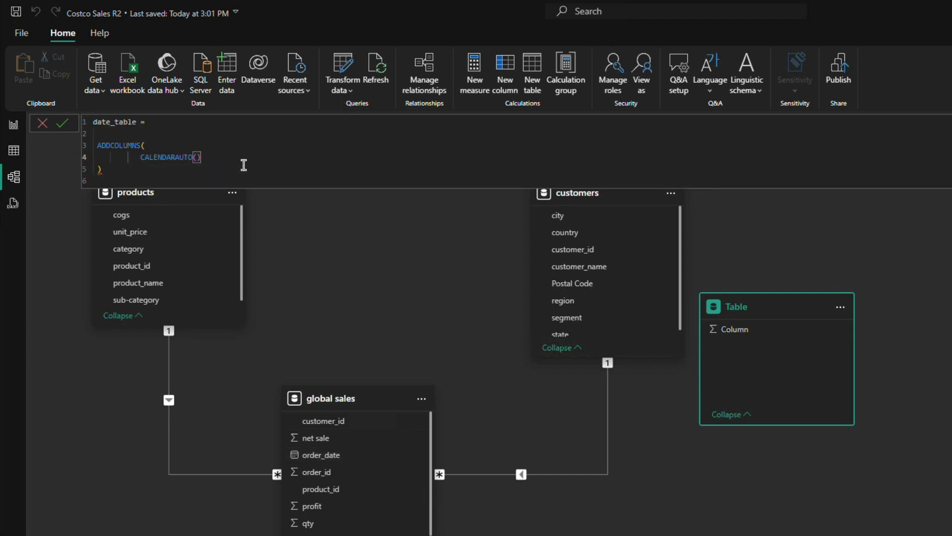
type(",")
key("shift+Return")
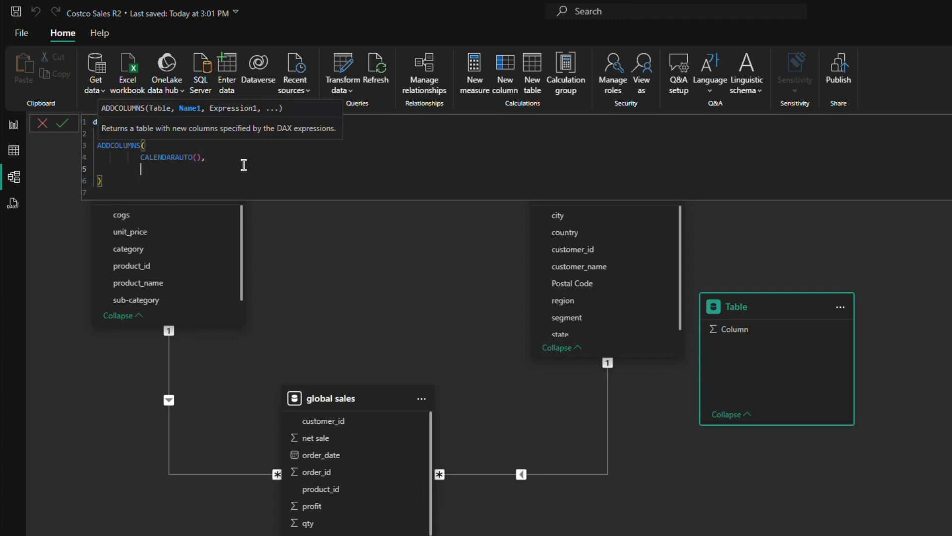
Step: Add a "Year" column defined as YEAR([Date]) to the date_table formula and commit it
type("\"Year\", YEAR")
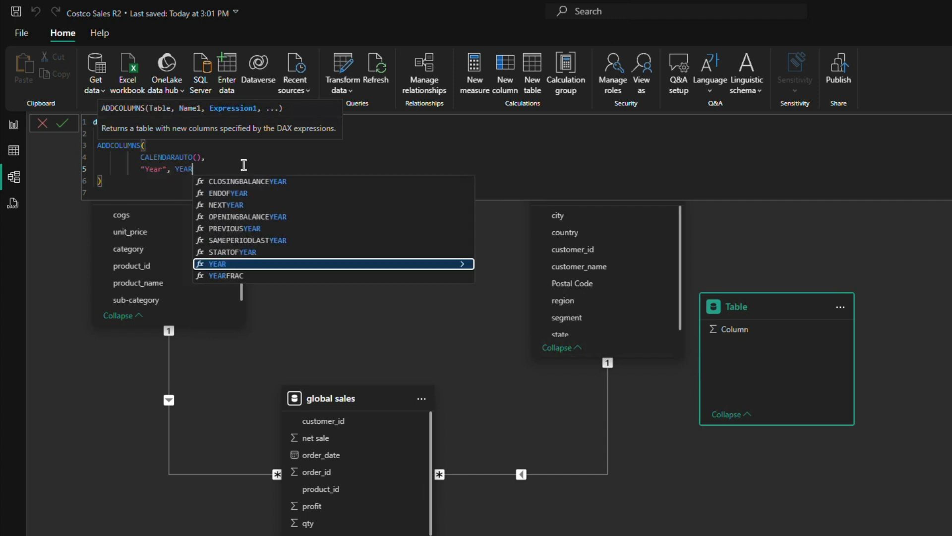
type("([Date]")
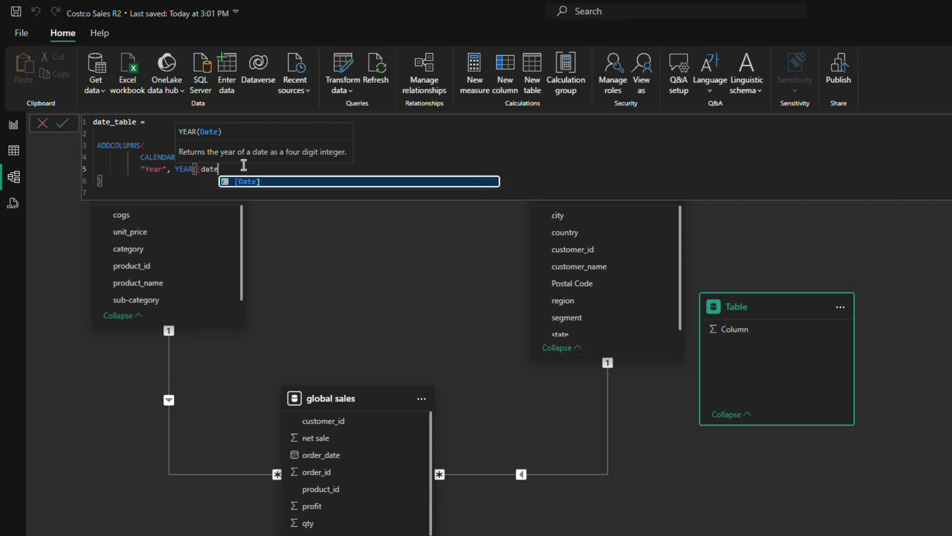
type(")")
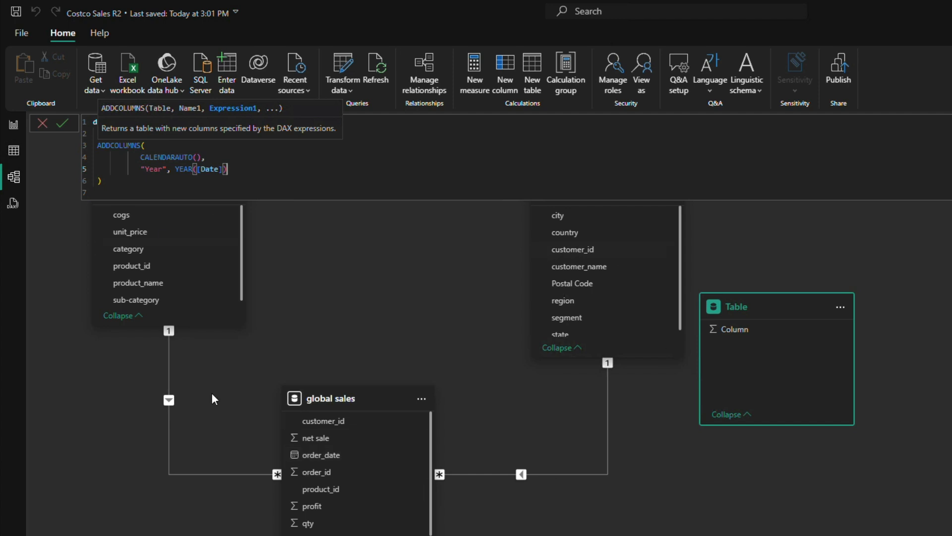
left_click(62, 122)
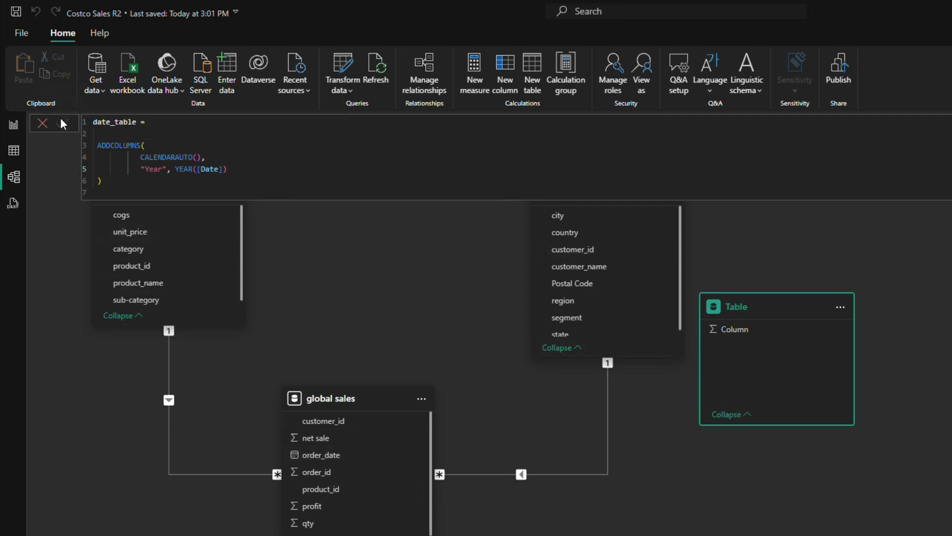
Step: Inspect the rows of date_table and the list of distinct values in its Year column
left_click(12, 155)
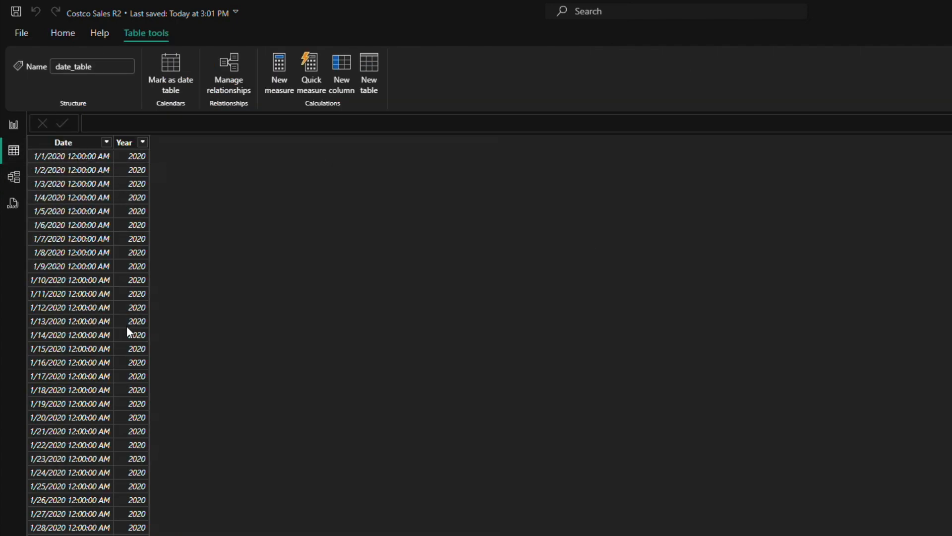
left_click(142, 143)
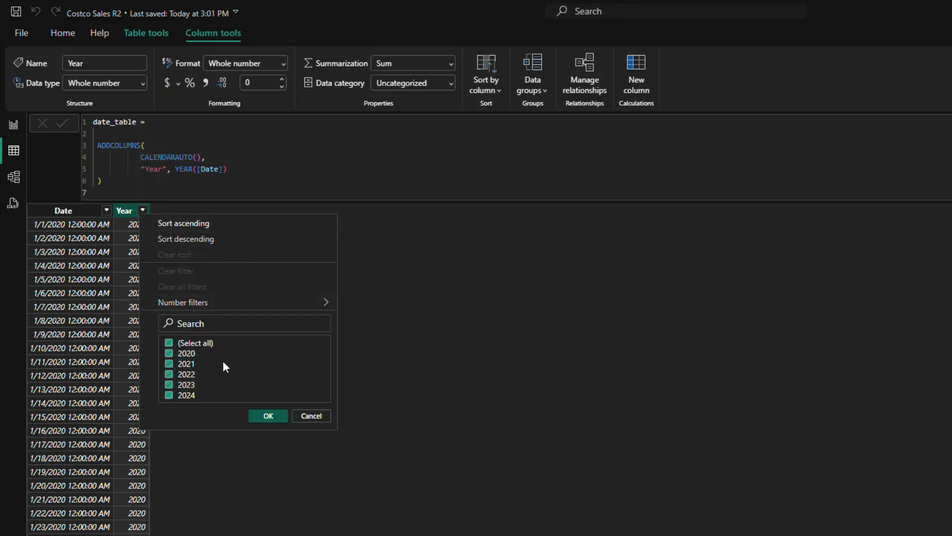
left_click(312, 416)
Step: Extend the date_table formula with a further column named "Quarter" on a new line after Year
left_click(233, 168)
type(",")
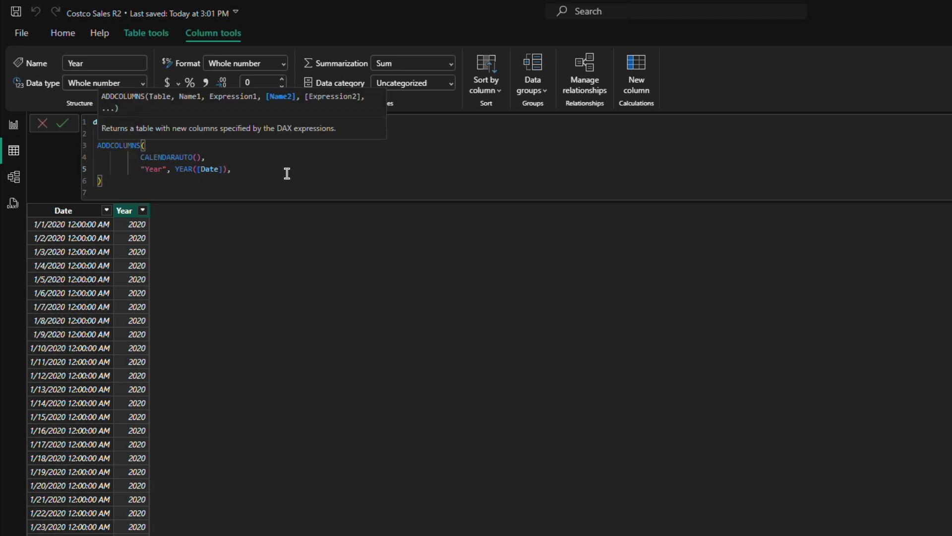
key("Return")
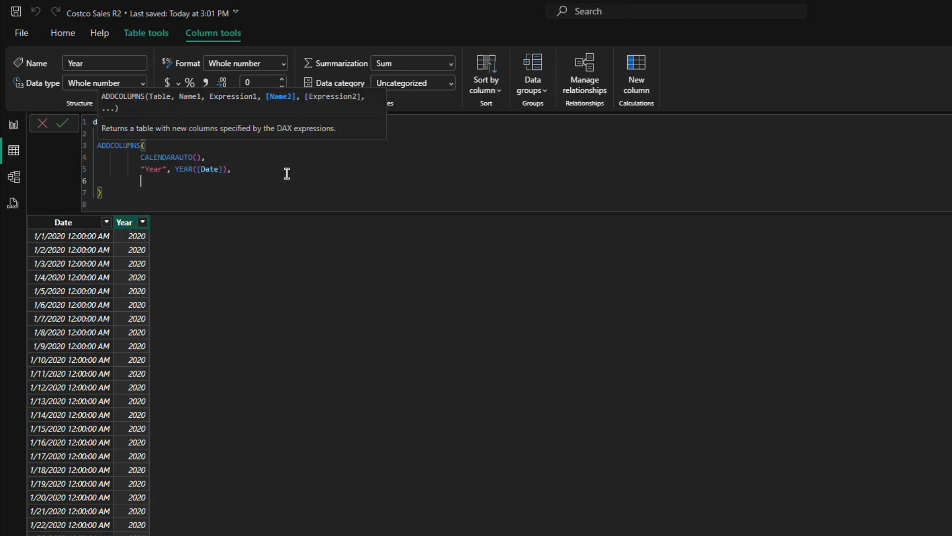
type("\"Quarter:")
key("BackSpace")
type("\",")
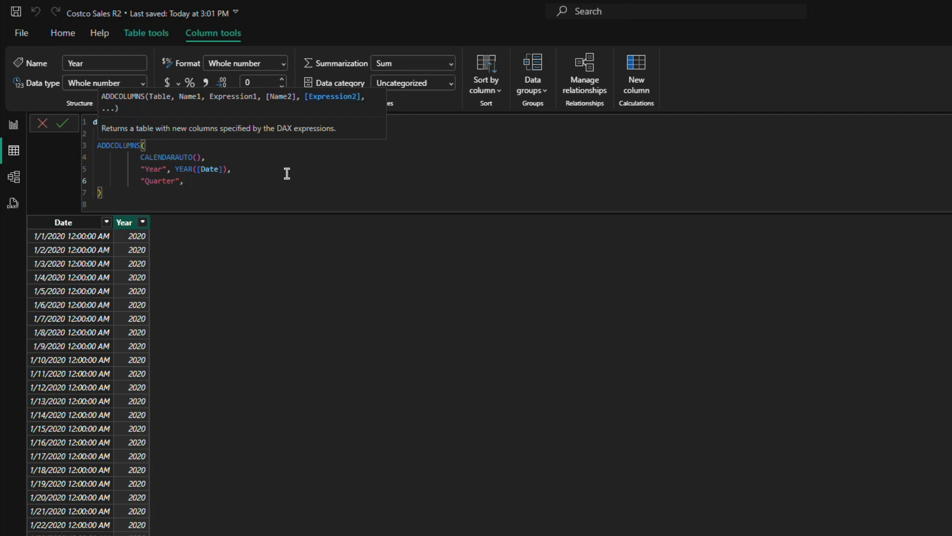
type(" FORM")
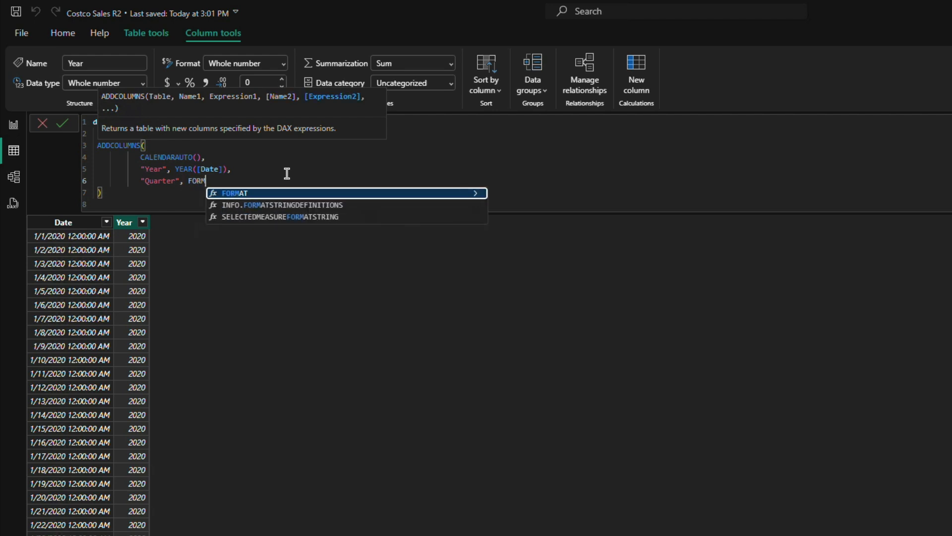
Step: Define the Quarter column as FORMAT([Date], "Q YYYY") and commit the date_table formula
key("Tab")
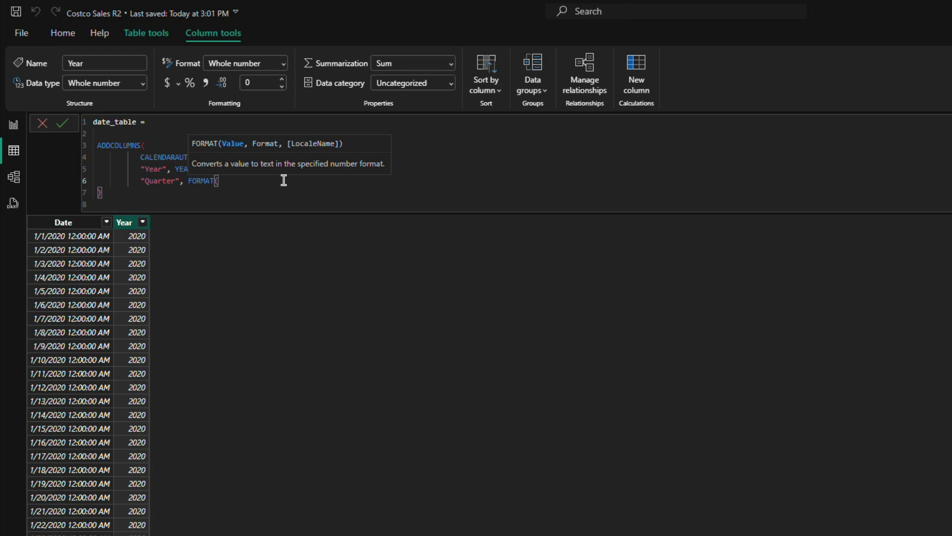
type("[Da")
key("Tab")
type(", \"Q YYYY\")")
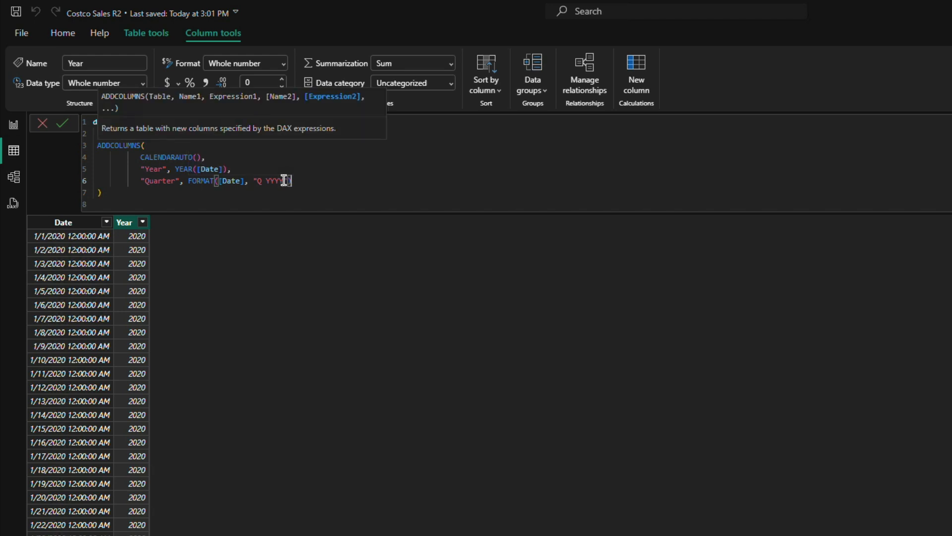
left_click(61, 124)
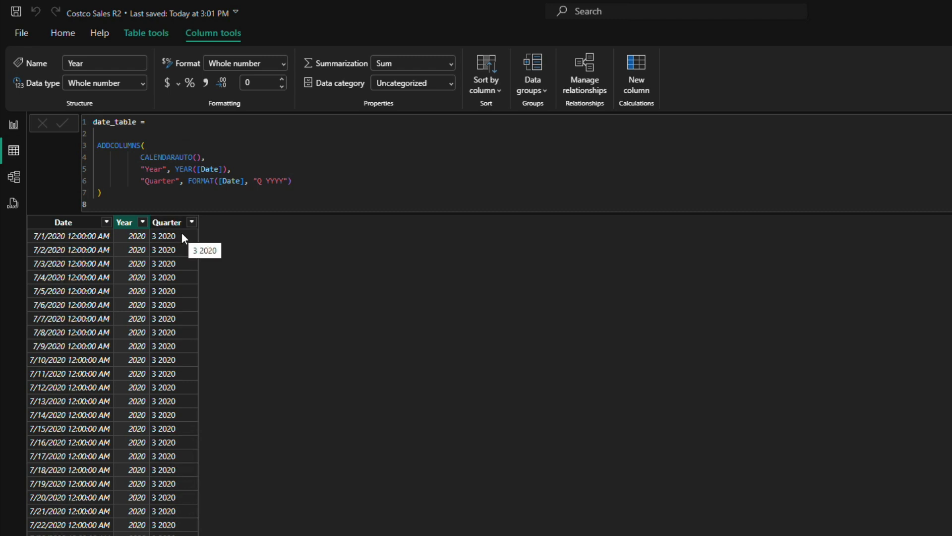
Step: Prefix the Quarter expression in the date_table formula with "Q" & and commit the formula
left_click(192, 181)
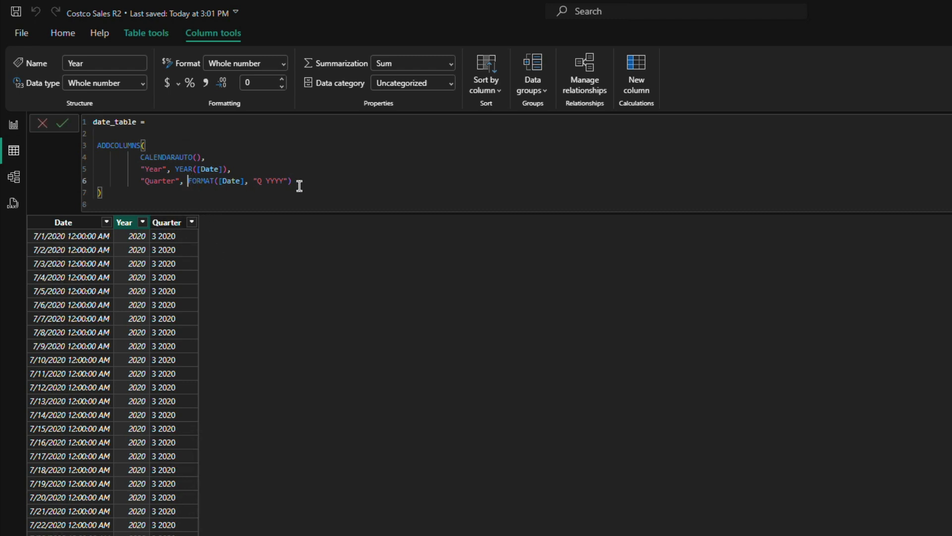
type("&")
key("Left")
key("Left")
type("\"Q\"")
left_click(62, 121)
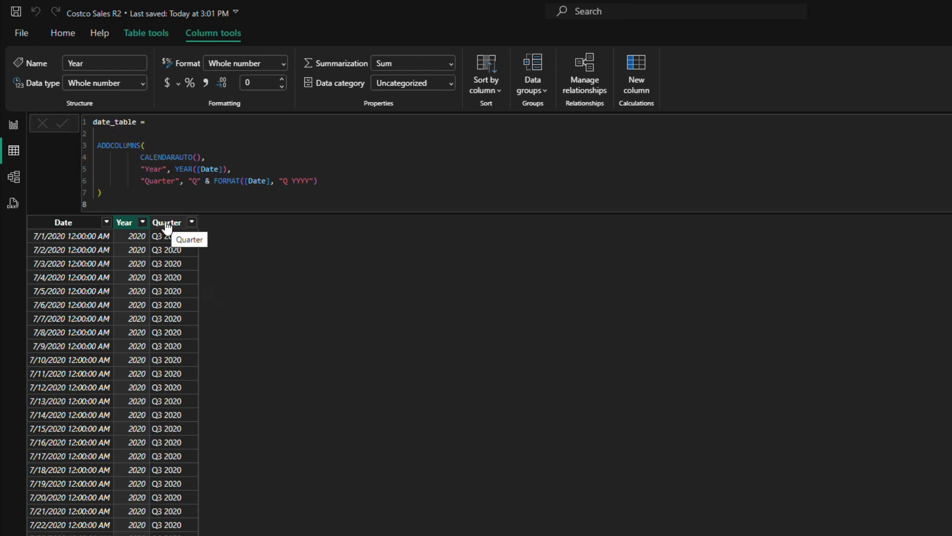
Step: Extend the date_table formula with a further column named "Month Start Date" on a new line after Quarter
left_click(330, 179)
type(",")
key("shift+Return")
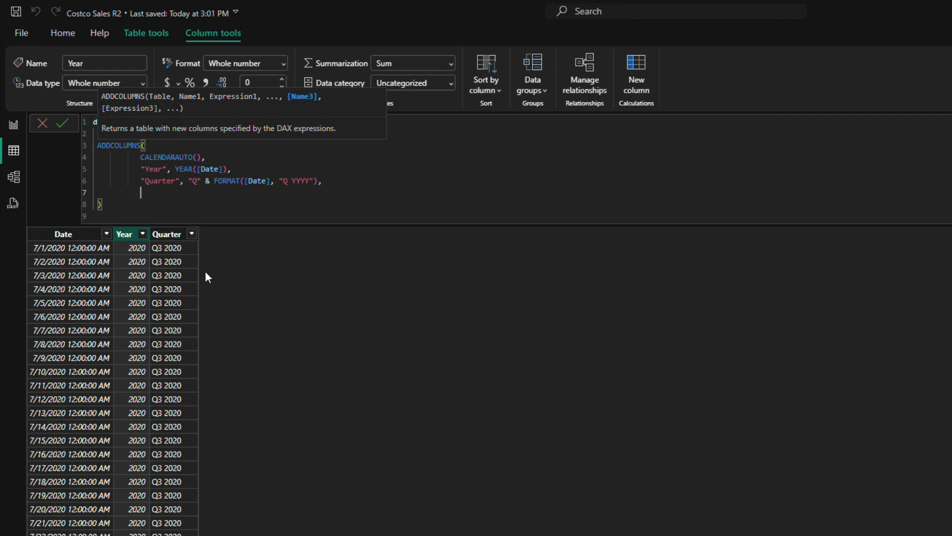
type("\"Month S")
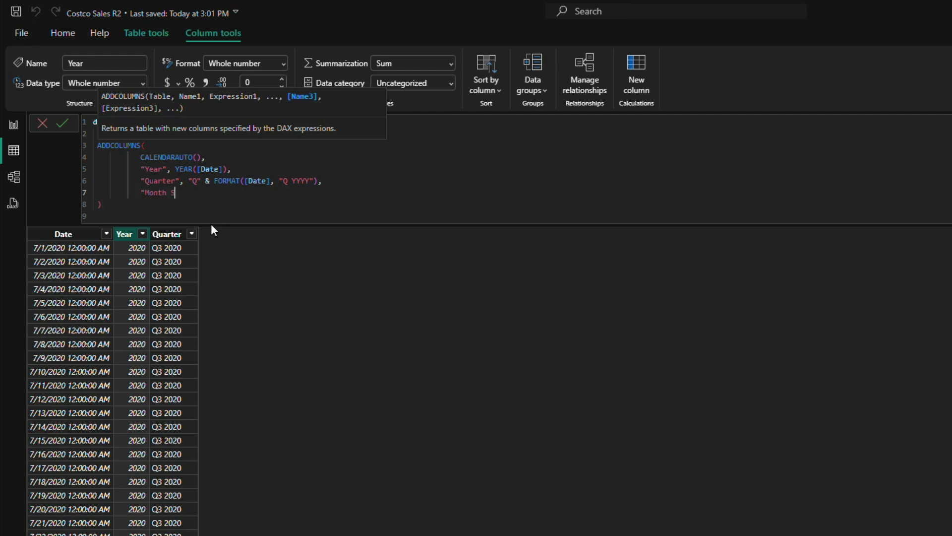
type("tart Date\",")
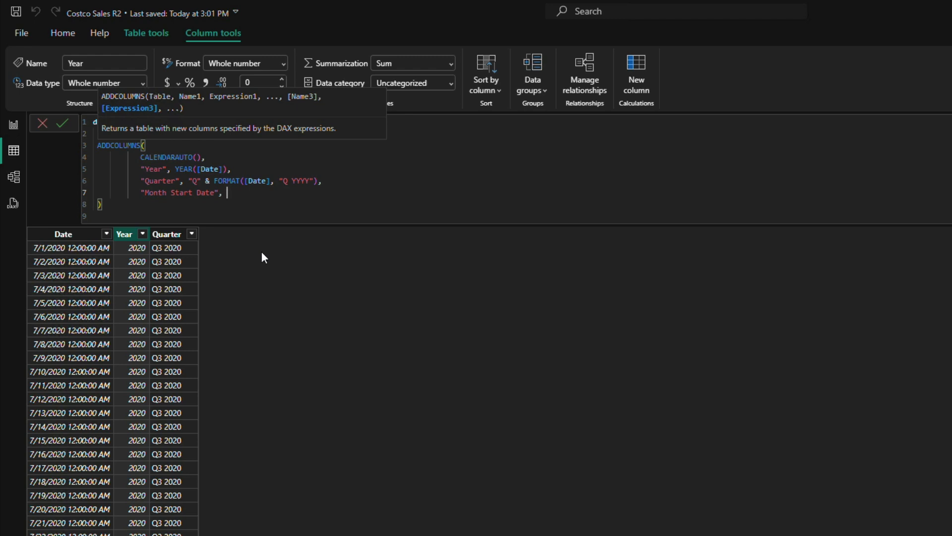
Step: Begin the Month Start Date expression as DATE(YEAR([Date]), MONTH([Date]), with the day argument still open
type("DATE(")
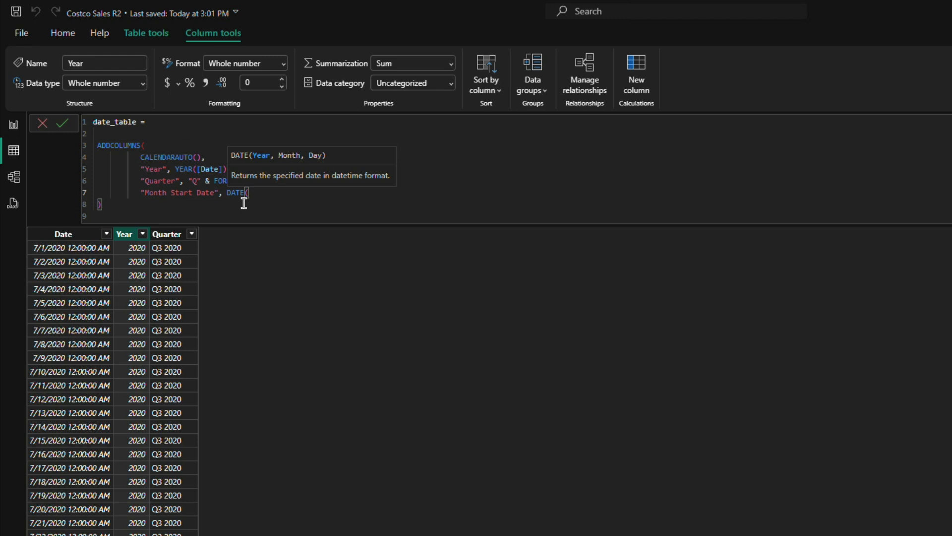
type("YEAR(")
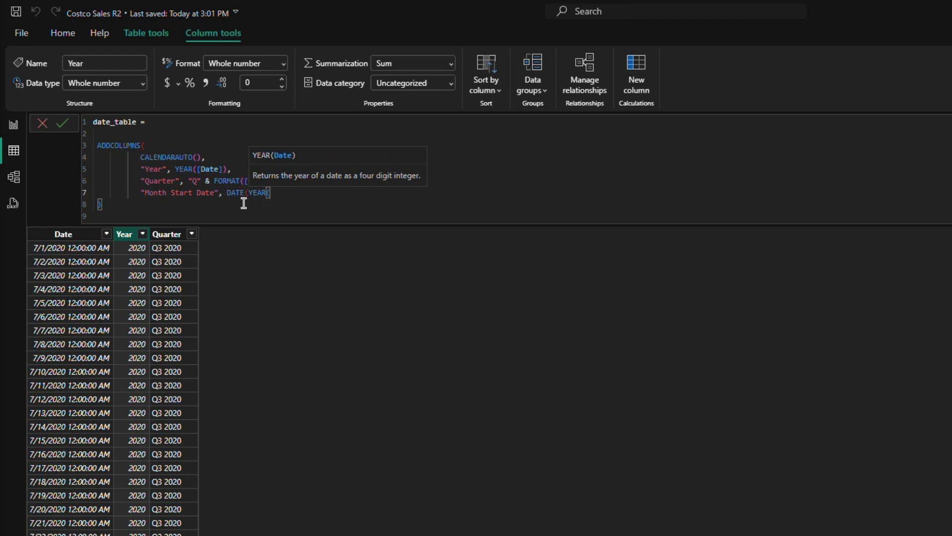
type("[Date]), ")
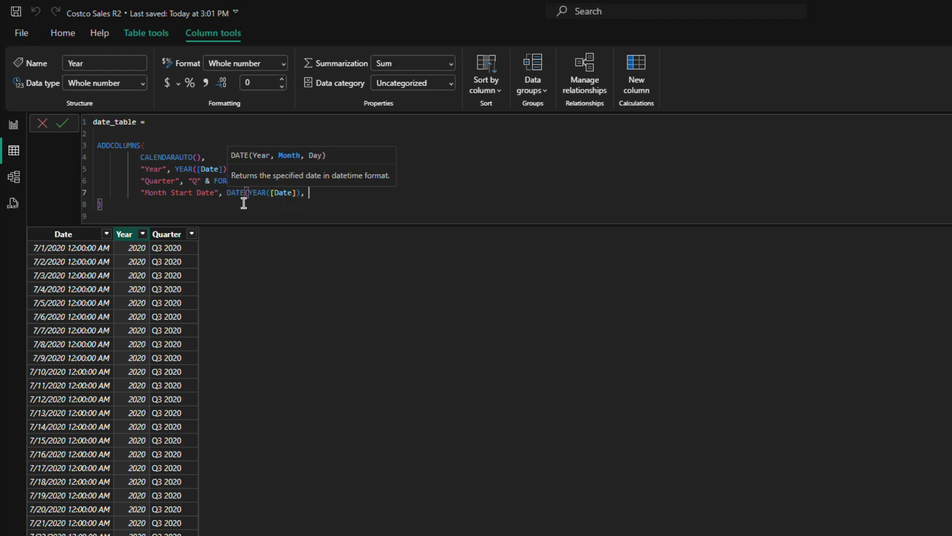
type("MONT")
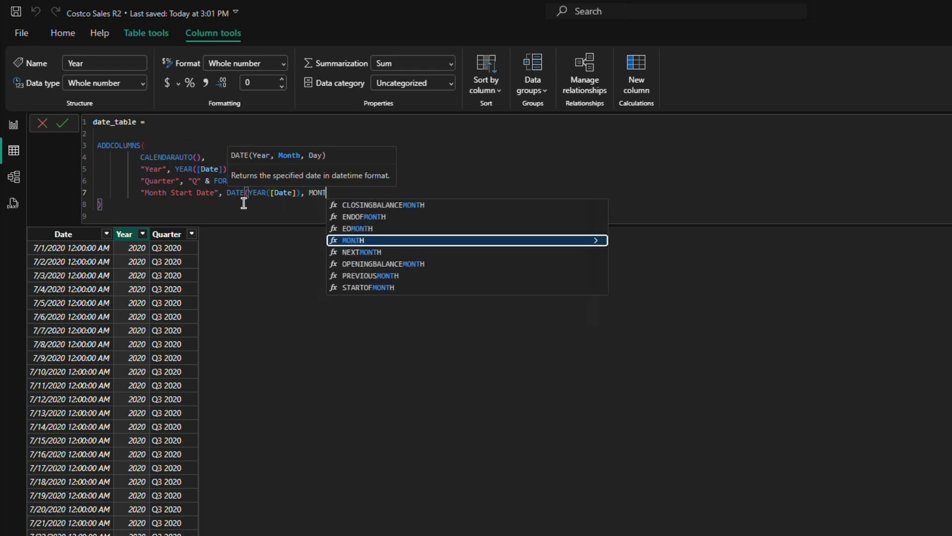
type("H([Date]")
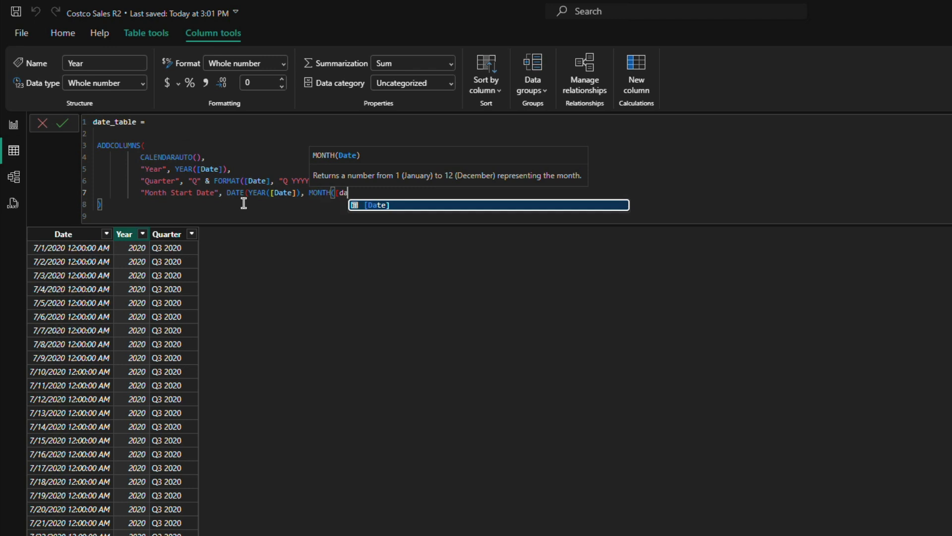
type("), ")
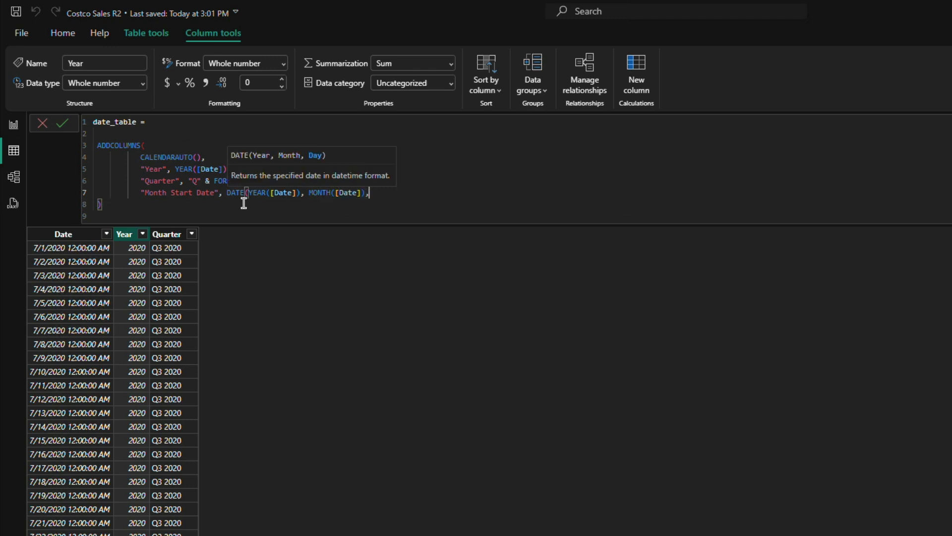
type("DAY(")
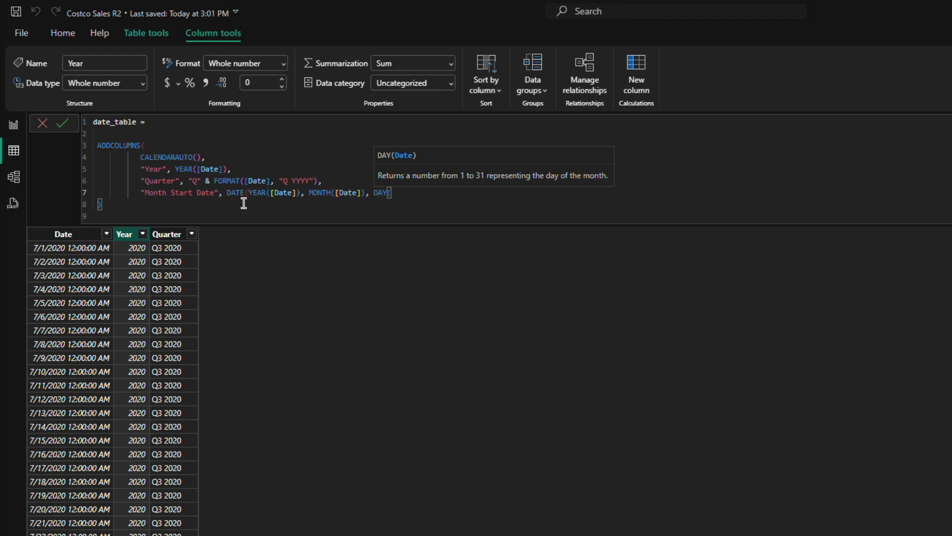
Step: Complete the Month Start Date expression with DAY([Date]) as the day argument and commit the date_table formula
type("[Date])")
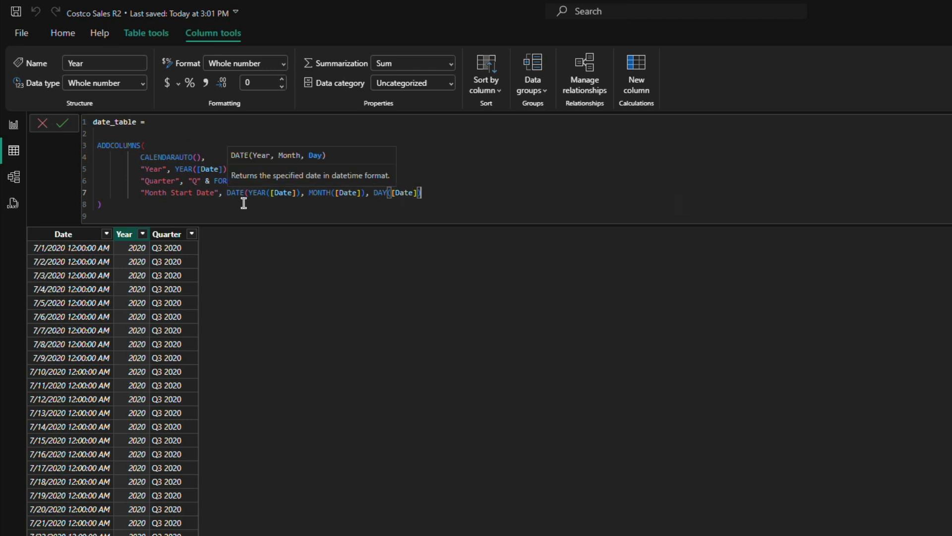
type(")")
left_click(62, 124)
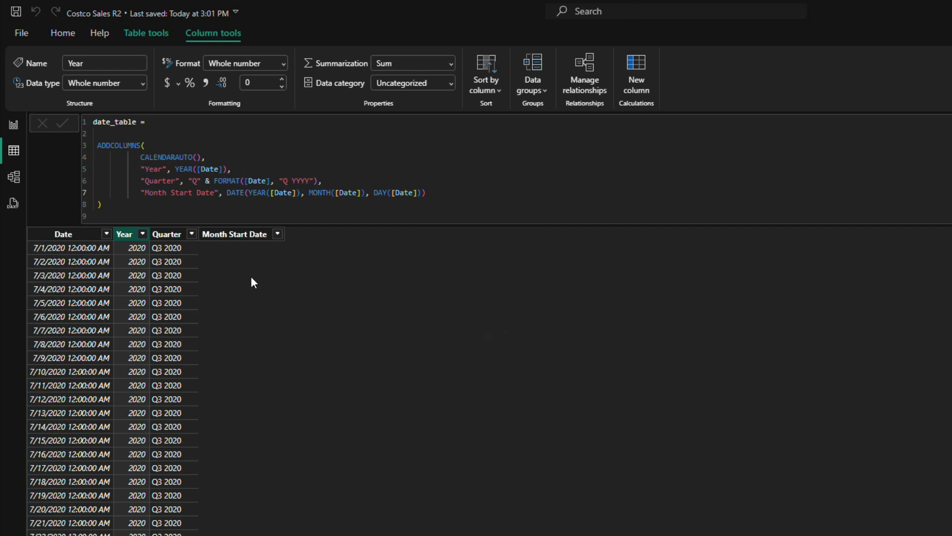
Step: Check the Month Start Date rows, replace DAY([Date]) with 1 in its expression and commit the formula
scroll(228, 330, "down", 3)
scroll(222, 449, "up", 3)
scroll(229, 314, "down", 9)
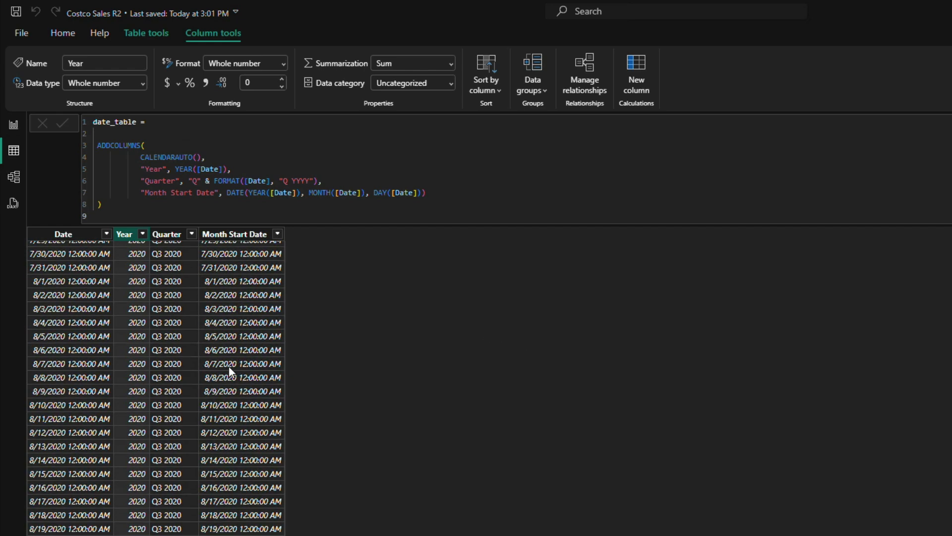
scroll(220, 372, "down", 4)
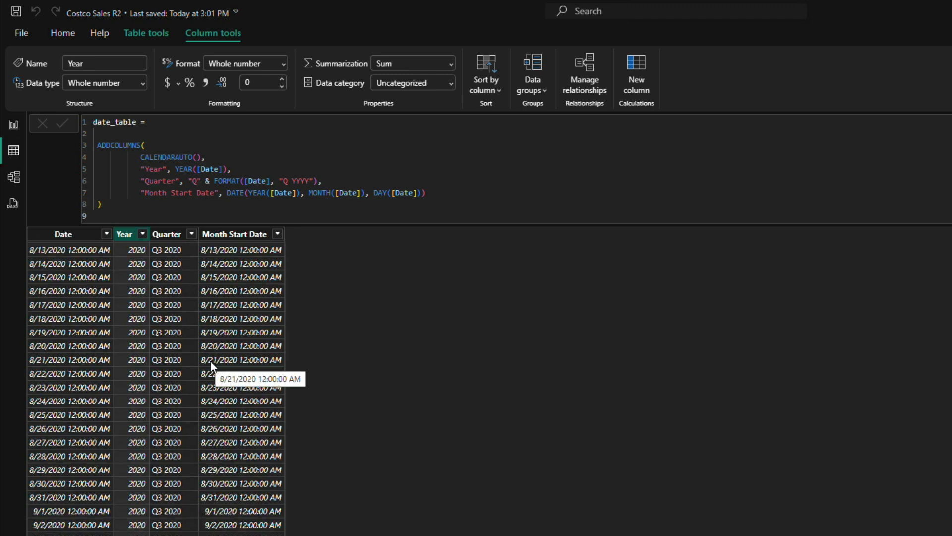
scroll(210, 362, "up", 8)
left_click_drag(374, 192, 425, 193)
type("1")
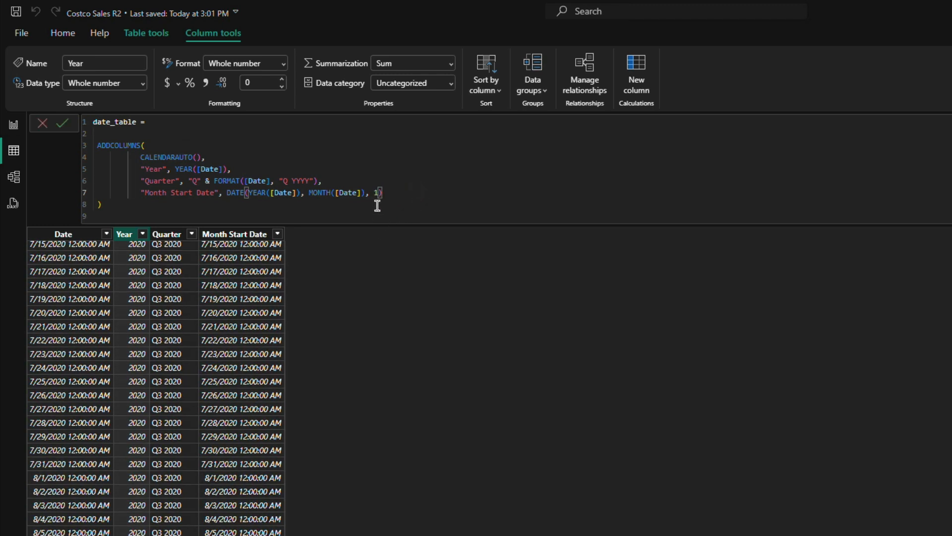
left_click(61, 130)
scroll(254, 384, "down", 8)
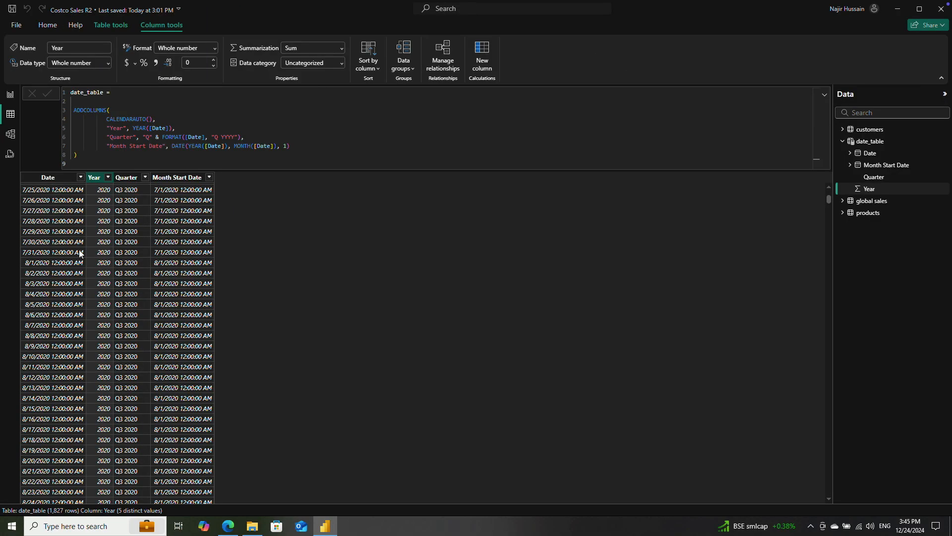
Step: In Model view, move date_table below customers and relate order_date in global sales to its Date column as many to one, single direction
left_click(10, 134)
left_click_drag(580, 231, 593, 293)
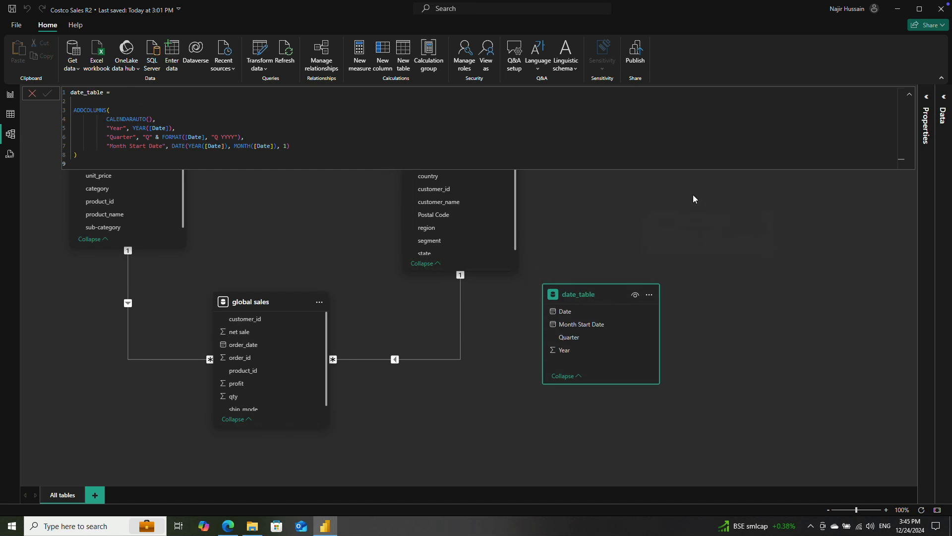
left_click(32, 93)
left_click_drag(597, 302, 593, 325)
left_click_drag(237, 352, 566, 349)
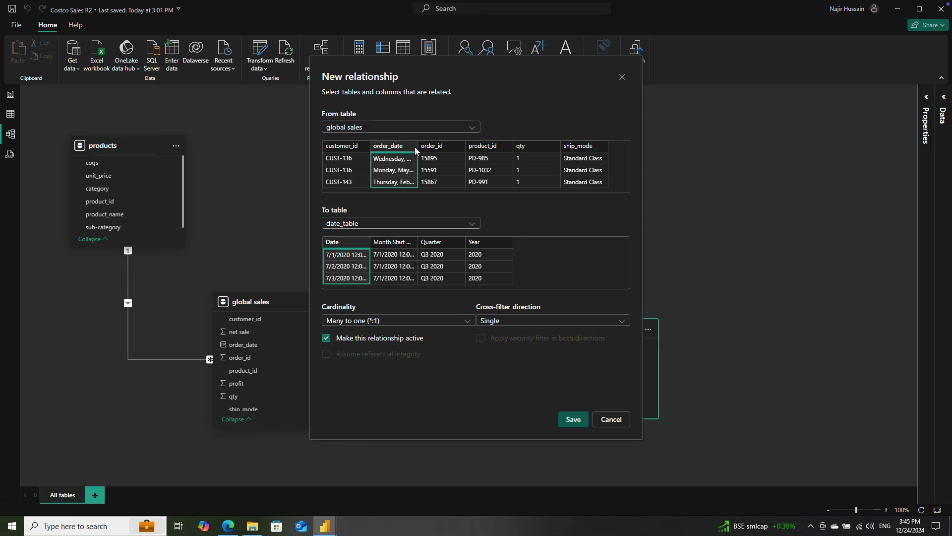
left_click(570, 418)
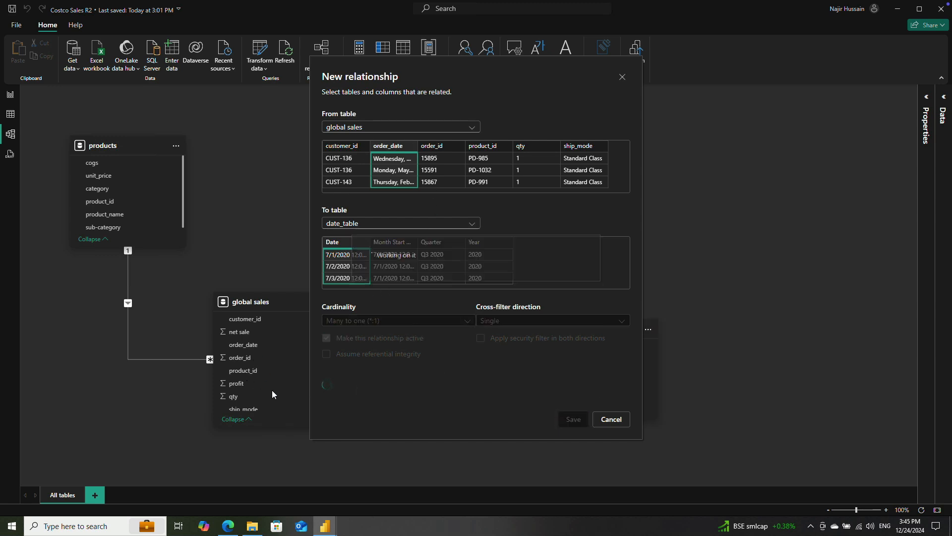
Step: Mark date_table as a date table using Date as its date column and save the setting
left_click(943, 107)
left_click(824, 164)
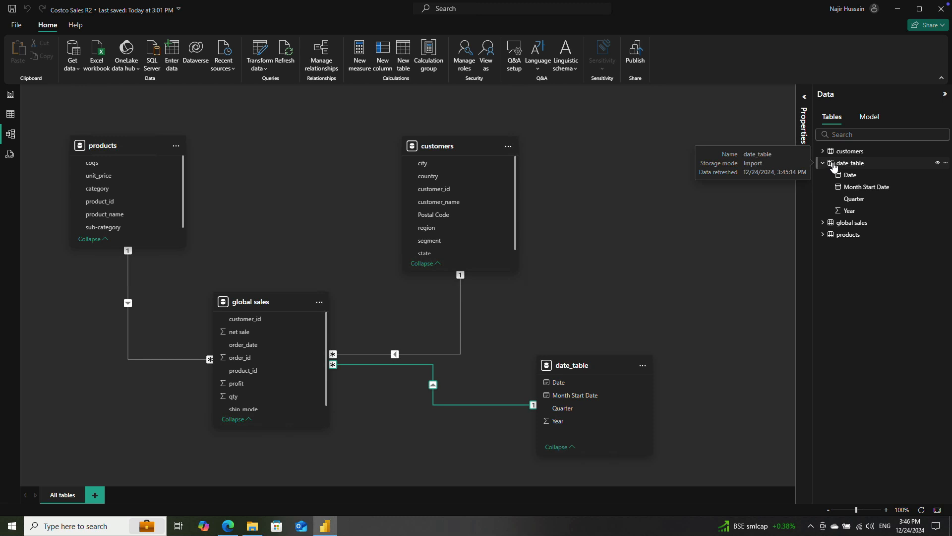
right_click(891, 164)
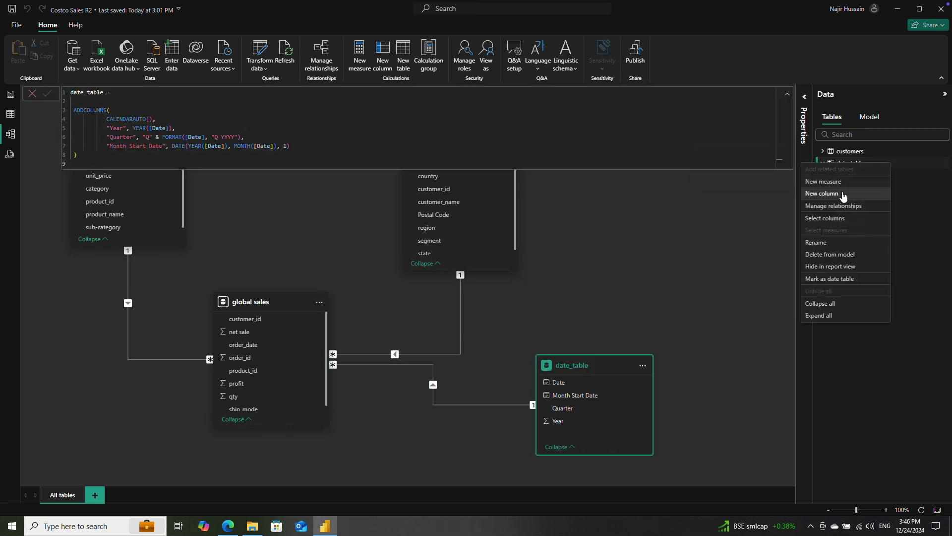
left_click(838, 278)
left_click(307, 191)
left_click(367, 227)
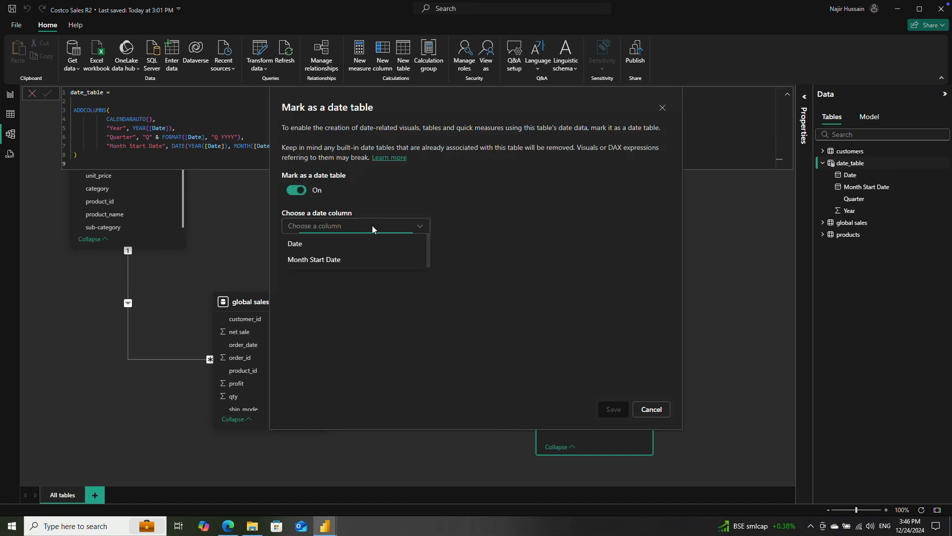
left_click(316, 245)
left_click(611, 410)
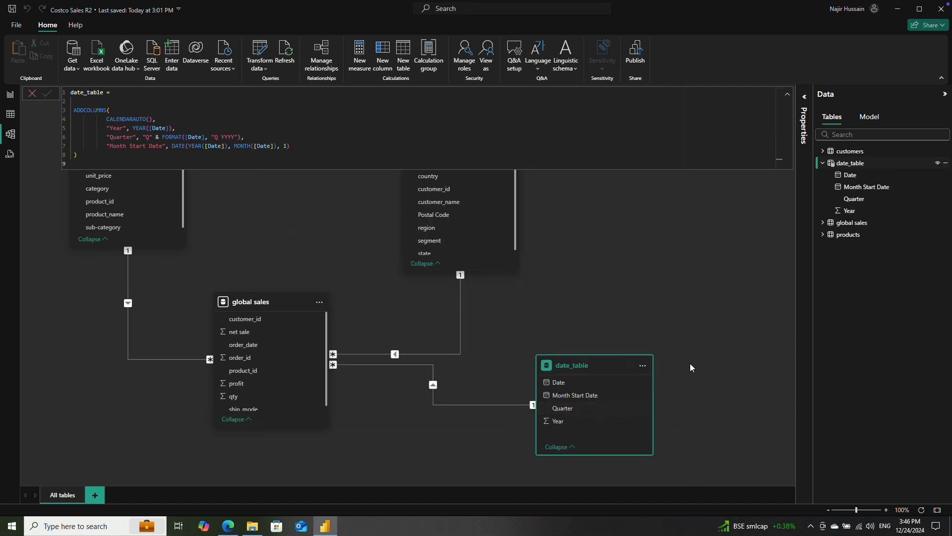
Step: Save the report file and collapse the date_table formula display and its field list
left_click(945, 95)
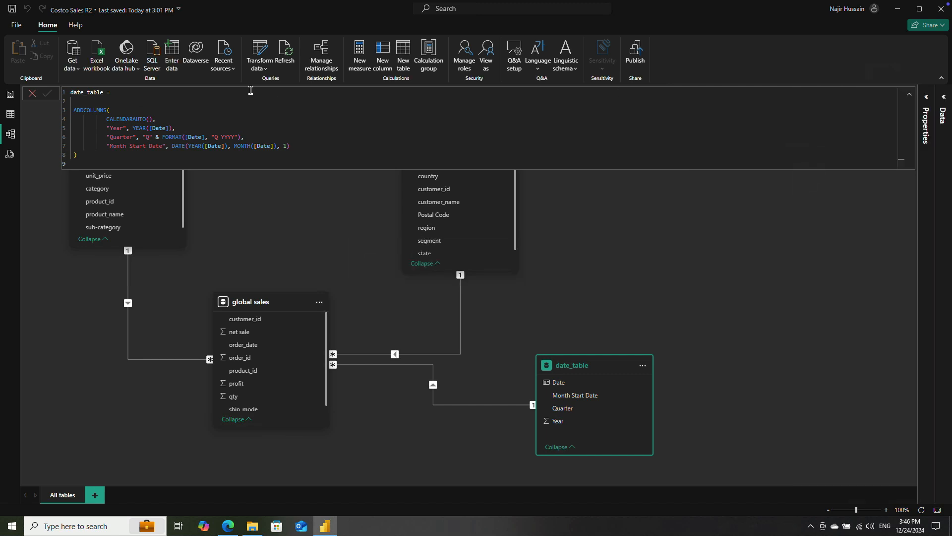
left_click(12, 9)
left_click(911, 96)
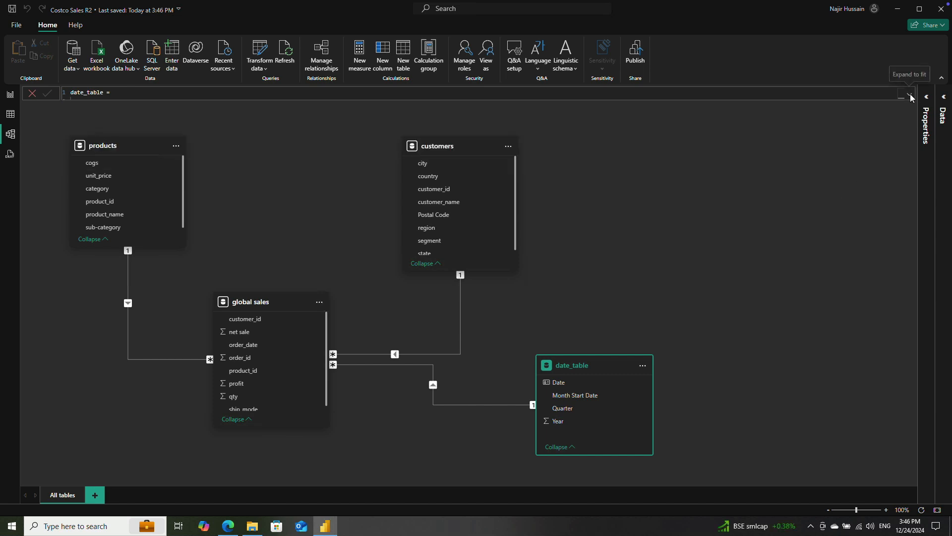
left_click(945, 101)
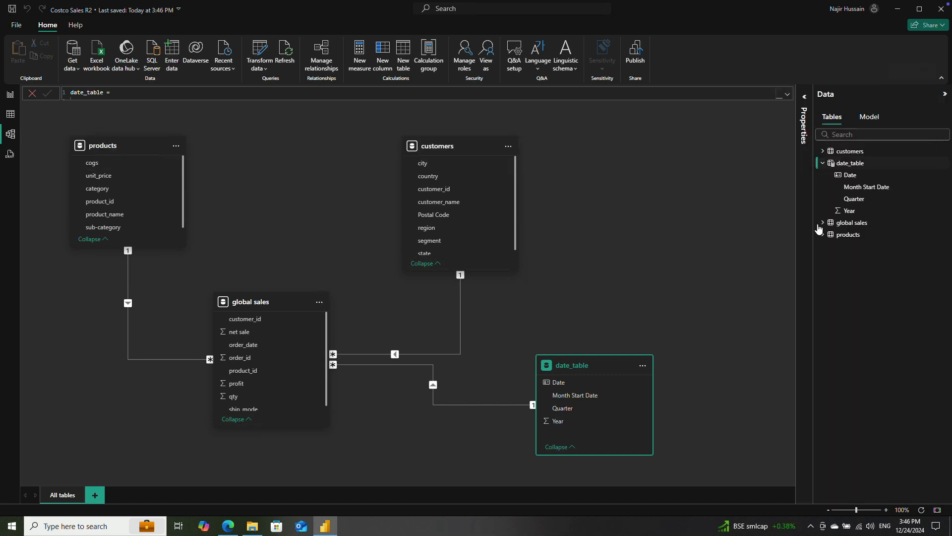
left_click(823, 163)
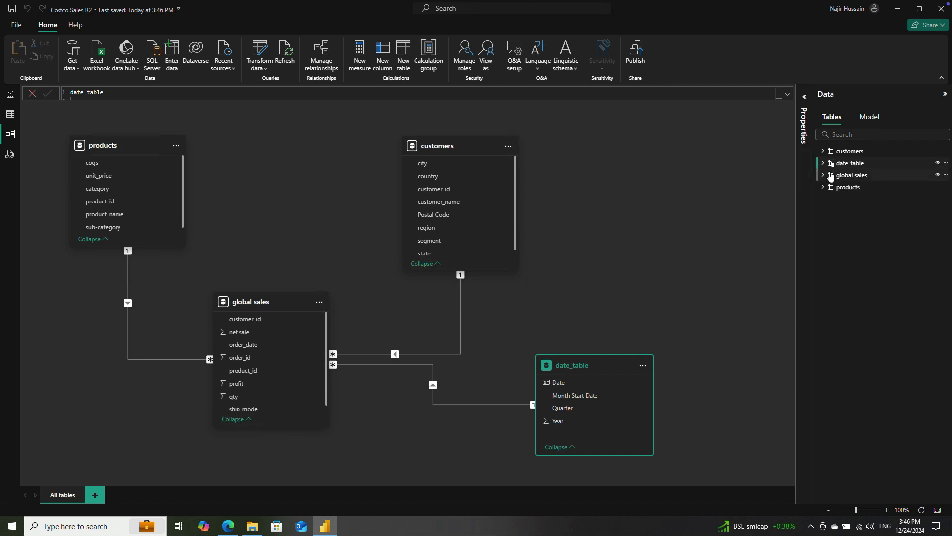
Step: On the report page, add a card visual showing the sum of qty from global sales and widen it slightly
left_click(10, 94)
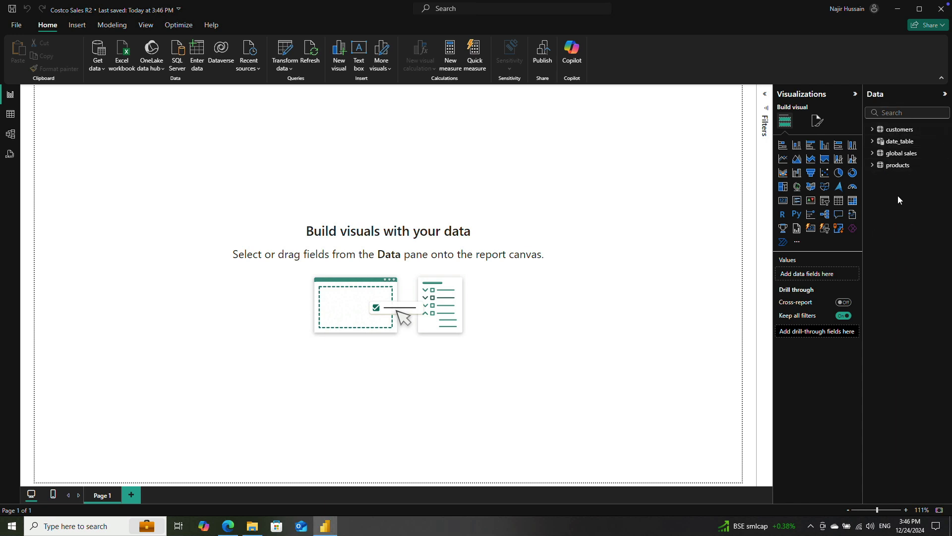
left_click(898, 165)
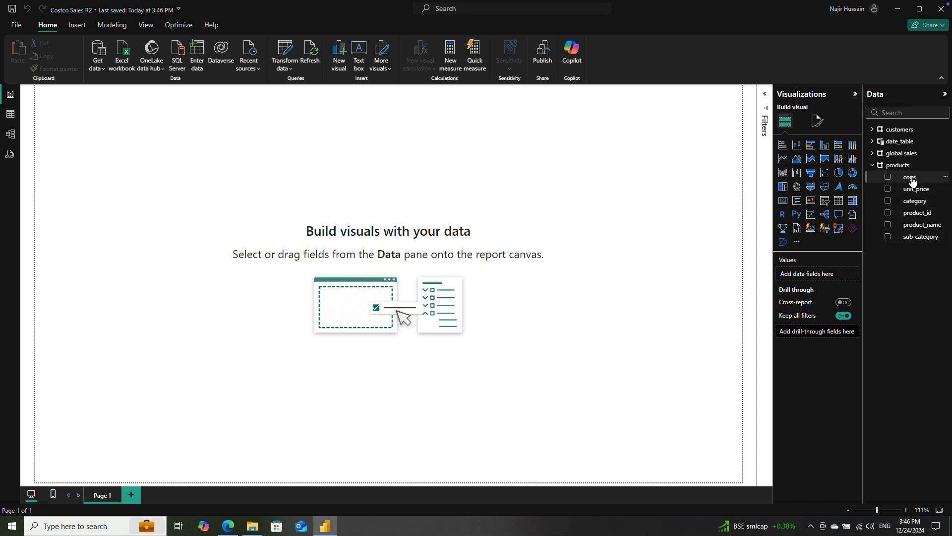
left_click(873, 166)
left_click(872, 153)
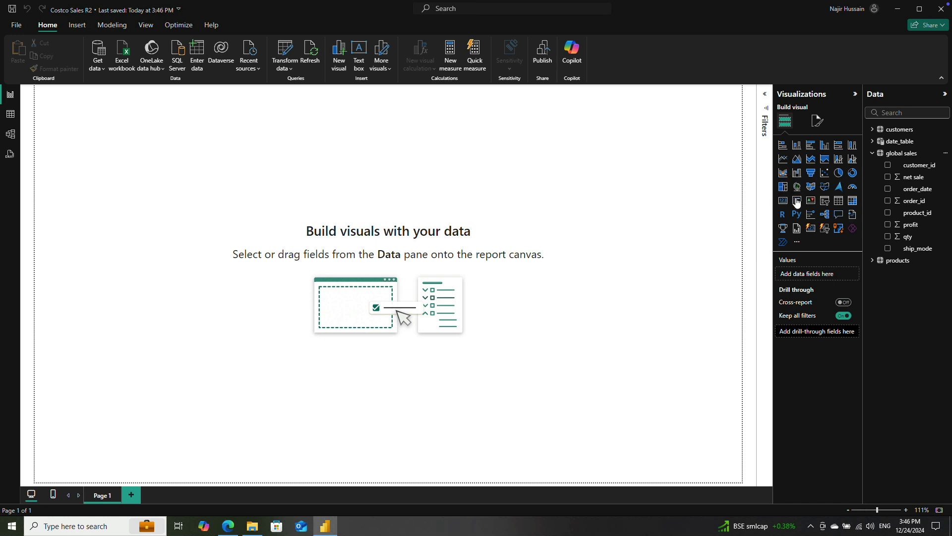
left_click_drag(97, 106, 447, 211)
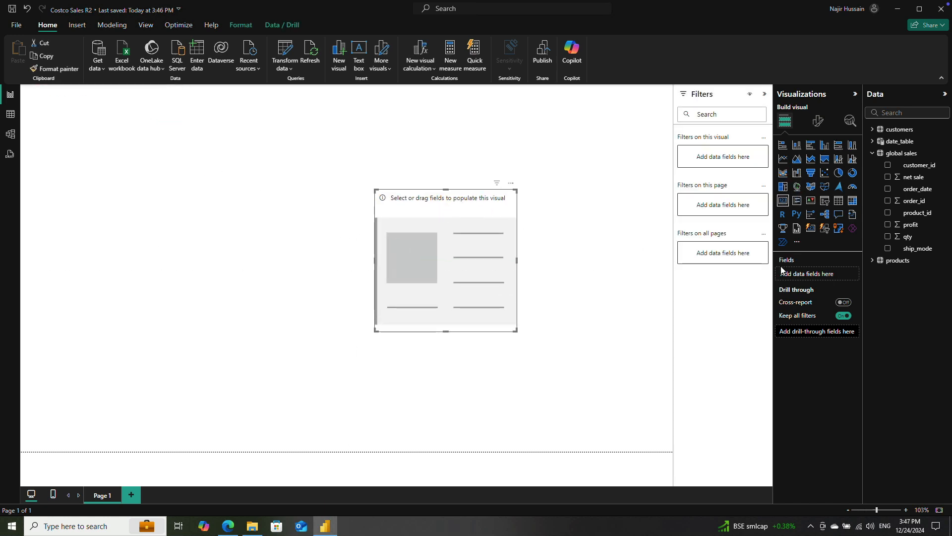
left_click(887, 236)
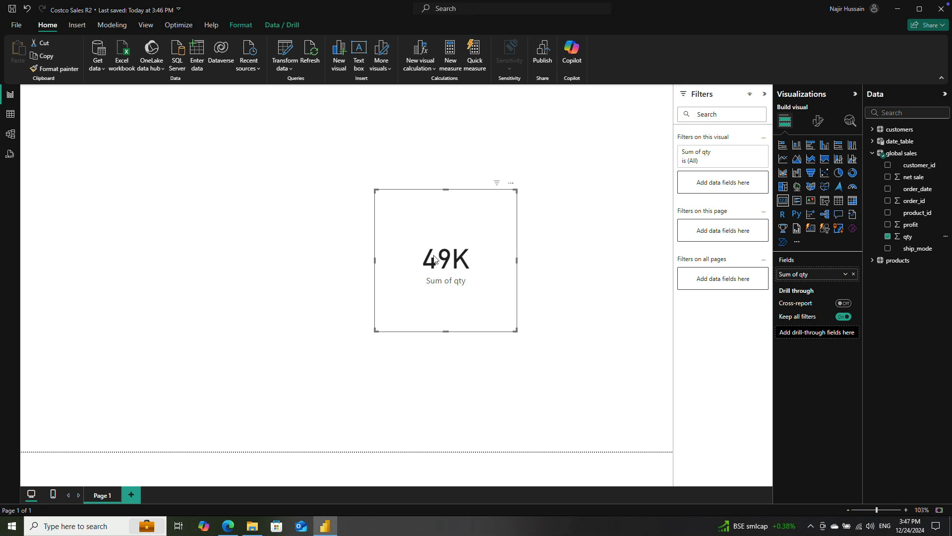
left_click_drag(517, 260, 553, 260)
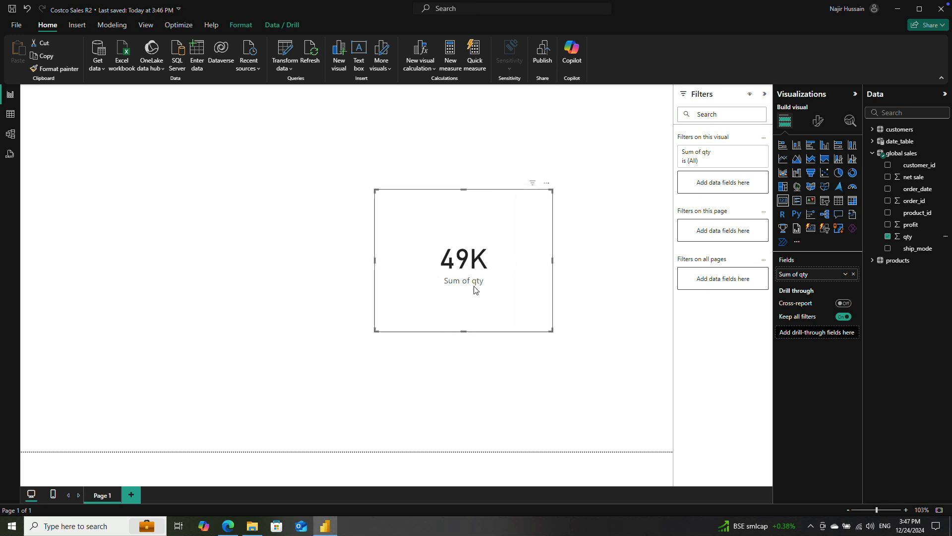
Step: Replace qty with customer_id from global sales in the card, move the card up and left, and collapse the table's field list
left_click(888, 236)
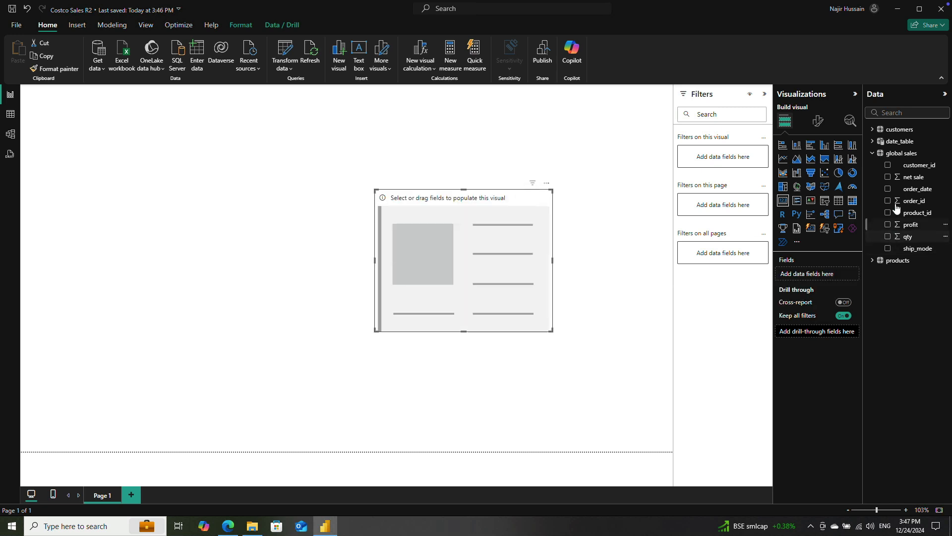
left_click(887, 164)
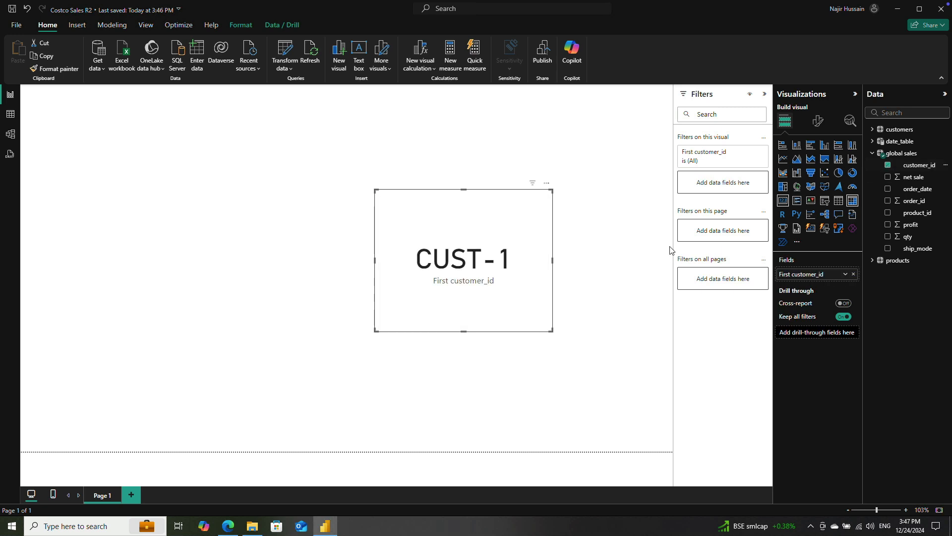
left_click(909, 168)
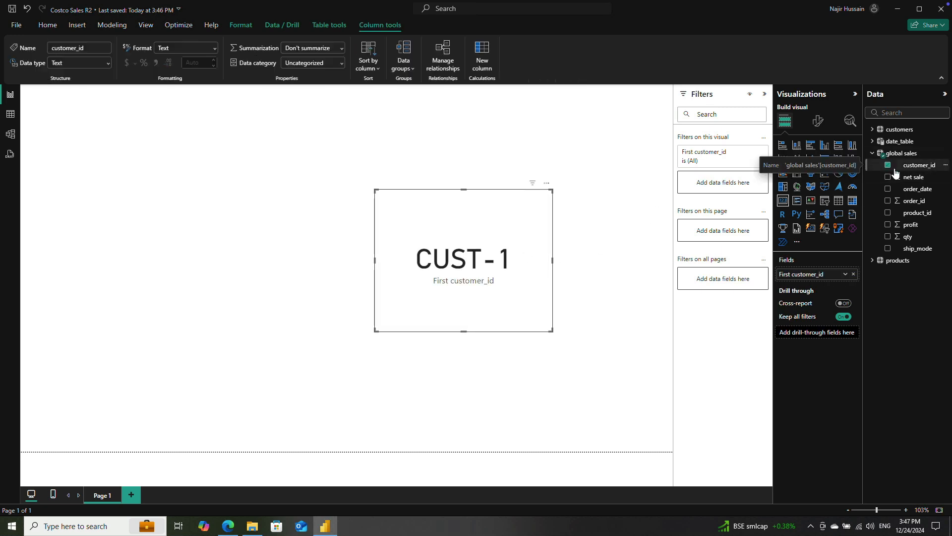
left_click_drag(498, 232, 439, 215)
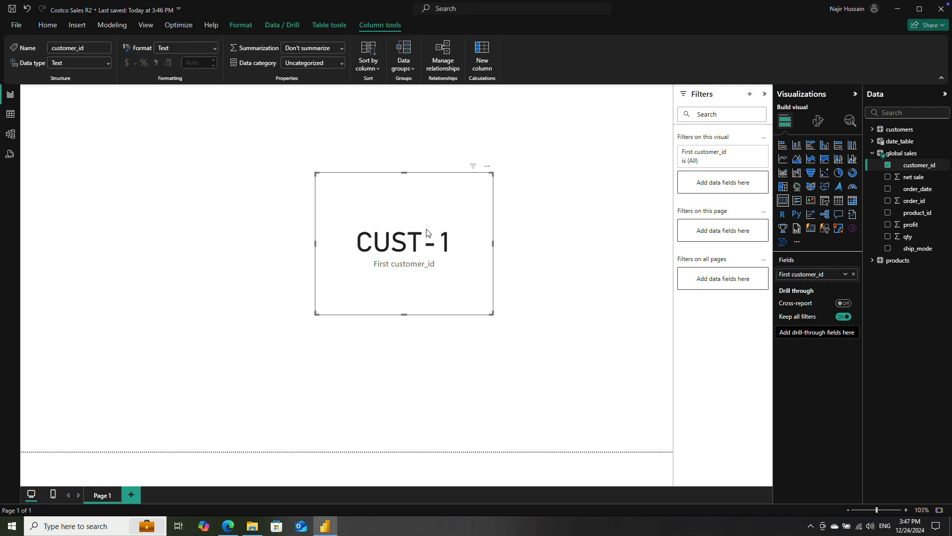
left_click(872, 153)
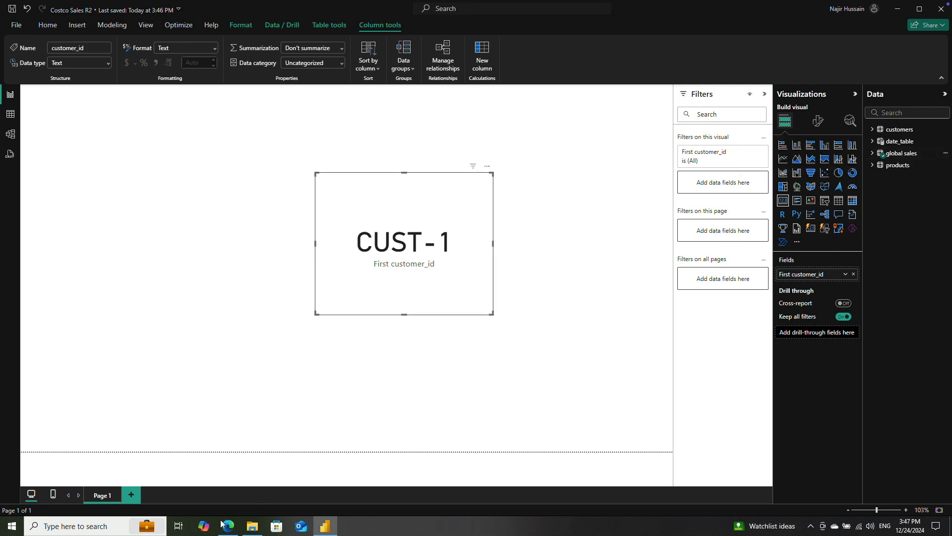
Step: Open the 2023 workbook from the global sales folder in Excel and select the first ten qty values, G2 to G11
left_click(252, 526)
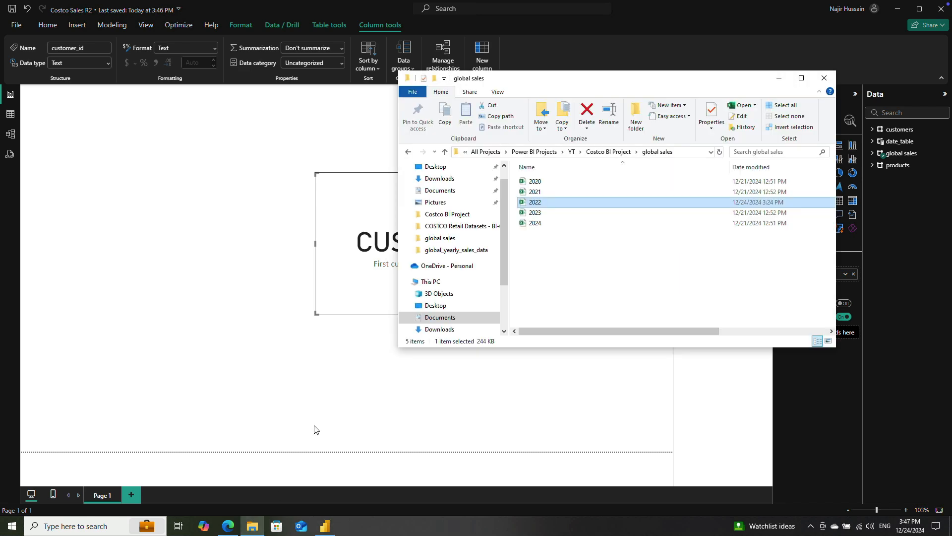
double_click(545, 212)
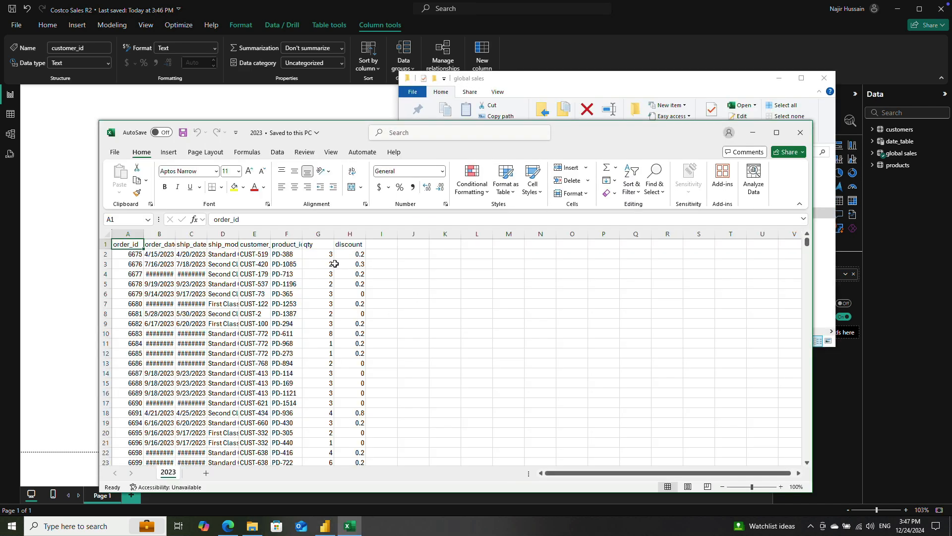
left_click_drag(330, 255, 330, 350)
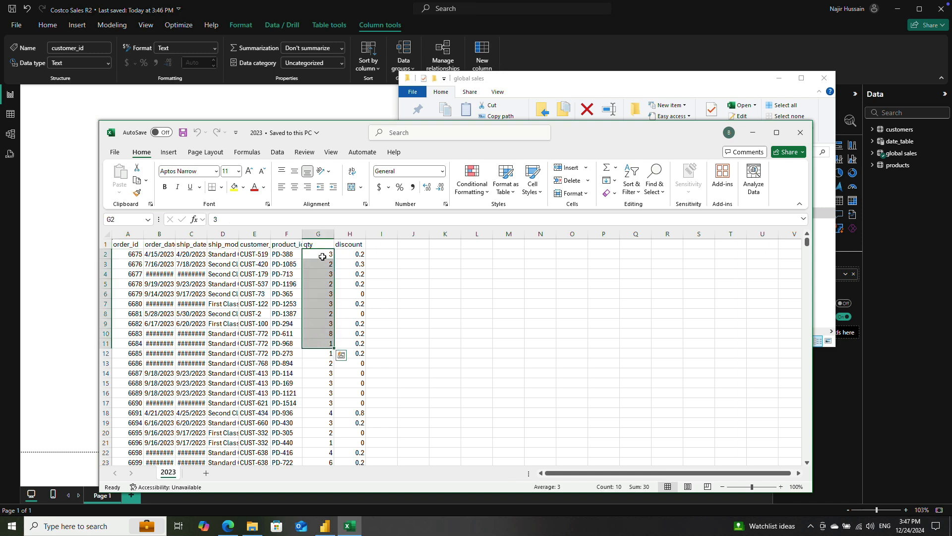
Step: In cell J2, calculate the largest qty with =MAX(G2:G1804)
left_click(420, 255)
type("=MAX(")
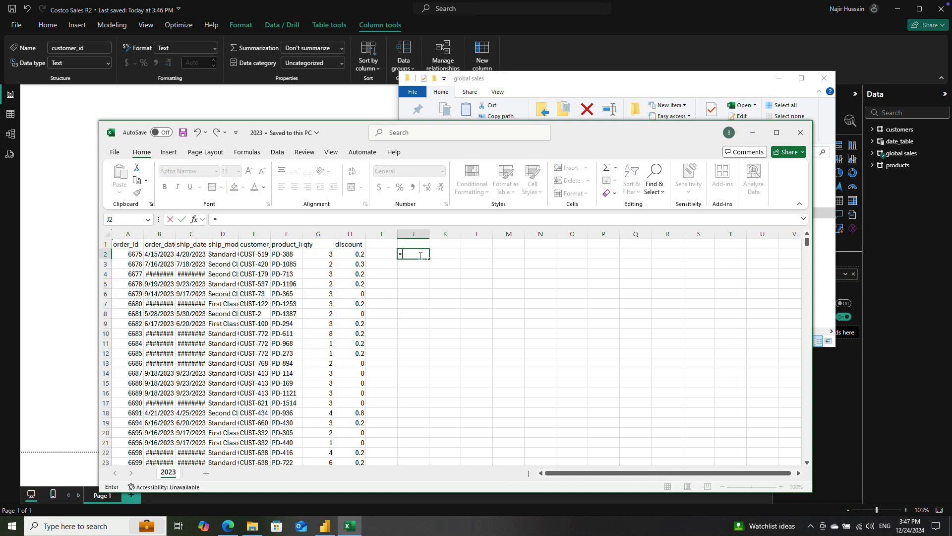
left_click(320, 255)
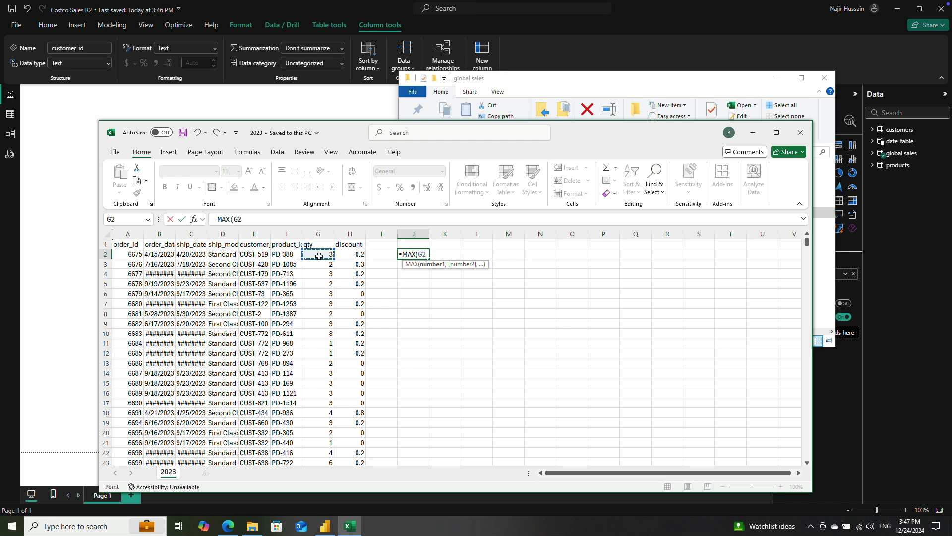
key("ctrl+shift+Down")
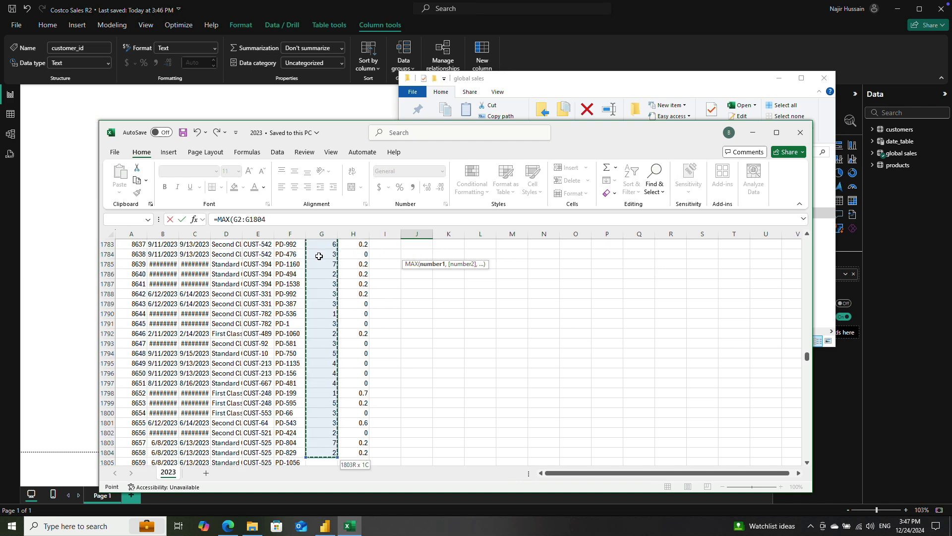
key("Return")
key("Up")
key("Up")
key("Down")
key("Left")
key("Left")
key("Left")
key("Right")
key("Right")
key("Right")
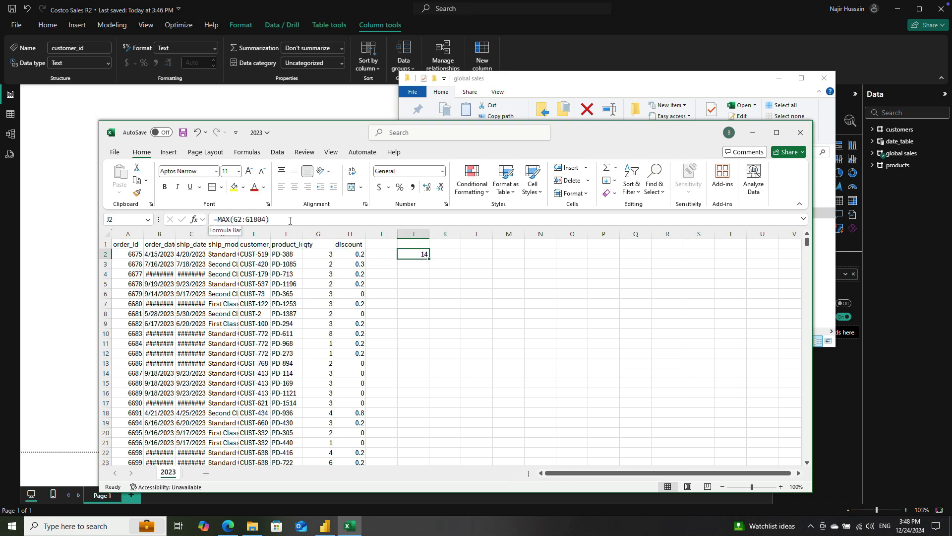
Step: Switch back to Power BI Desktop and shift the customer_id card further left on the report page
left_click(324, 526)
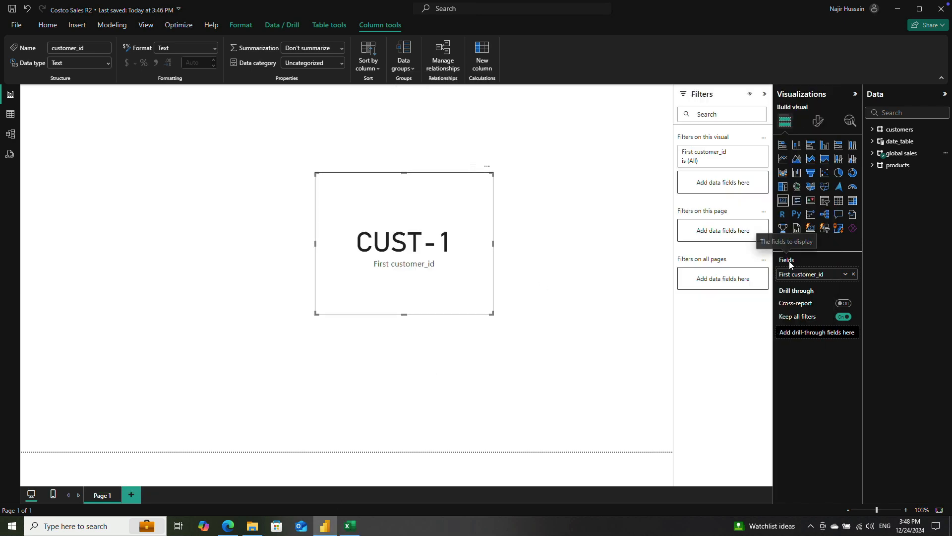
left_click_drag(406, 215, 394, 216)
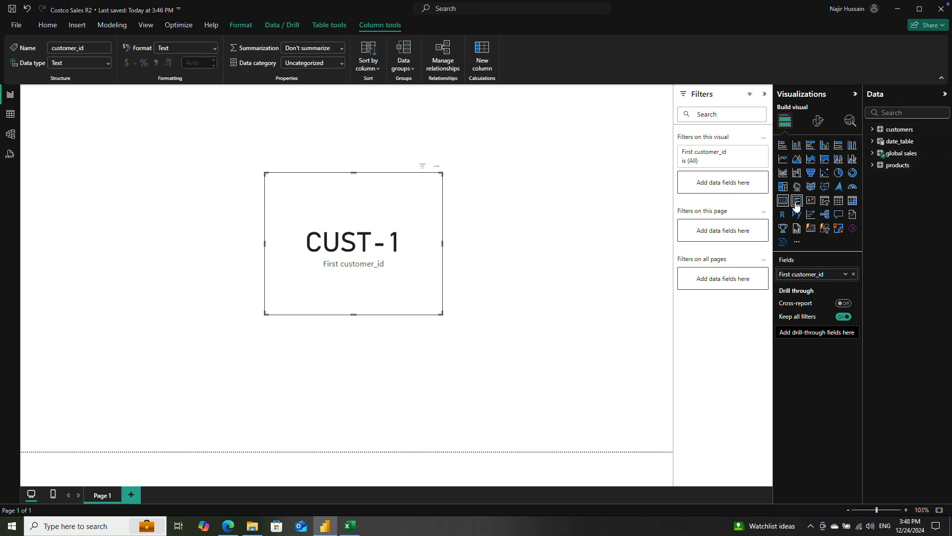
Step: In Model view, start a new calculated table named measures_table
left_click(899, 141)
left_click(10, 114)
left_click(9, 134)
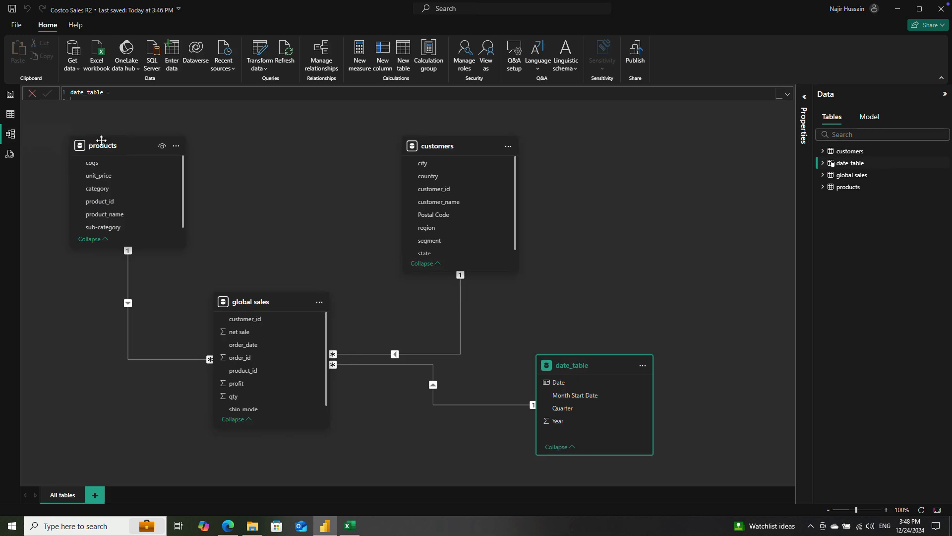
left_click(402, 52)
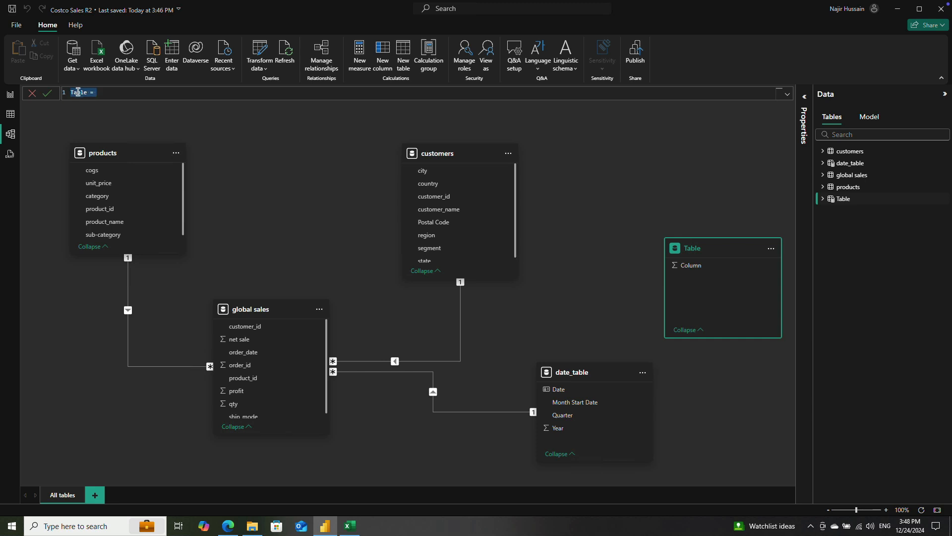
type("measures")
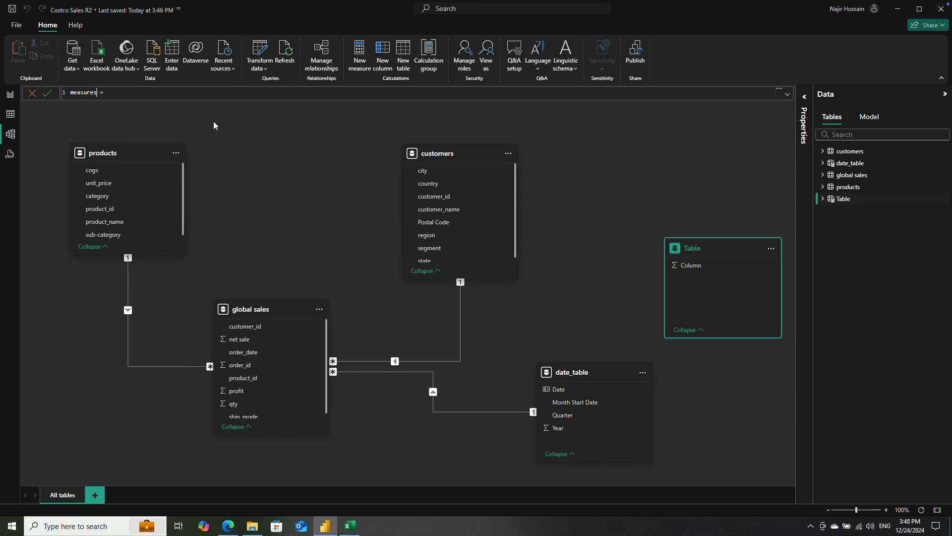
type("_table")
key("shift+Return")
key("shift+Return")
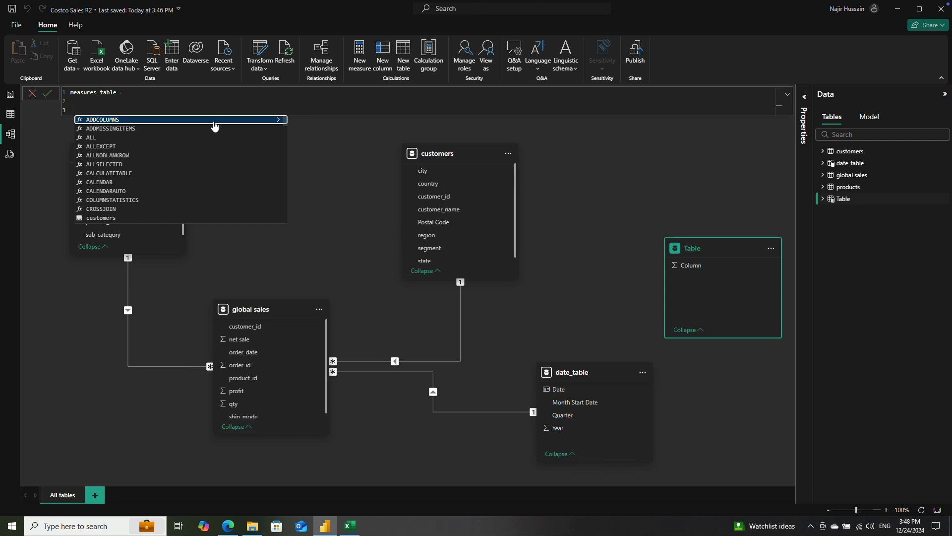
Step: Define measures_table with GENERATESERIES(-1, 1, 1) and commit the formula
type("gene")
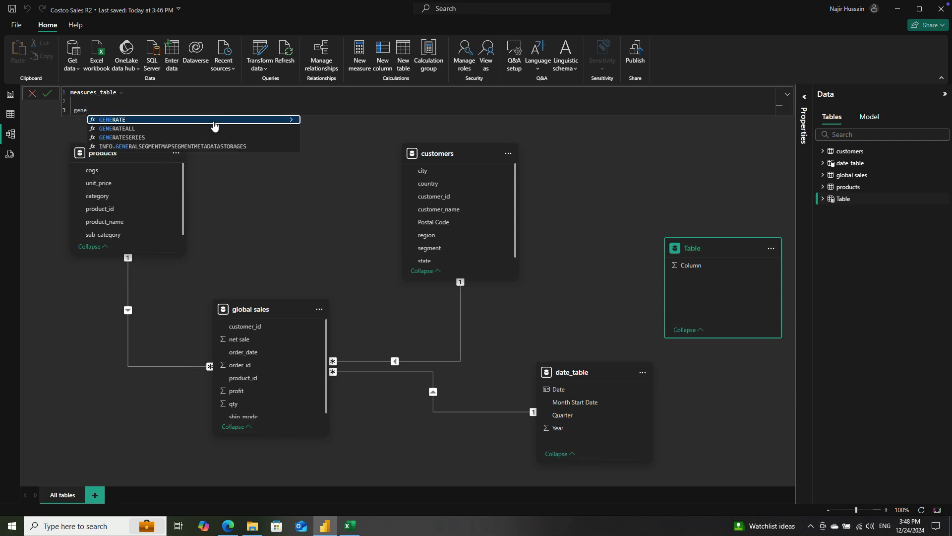
key("Down")
key("Down")
key("Tab")
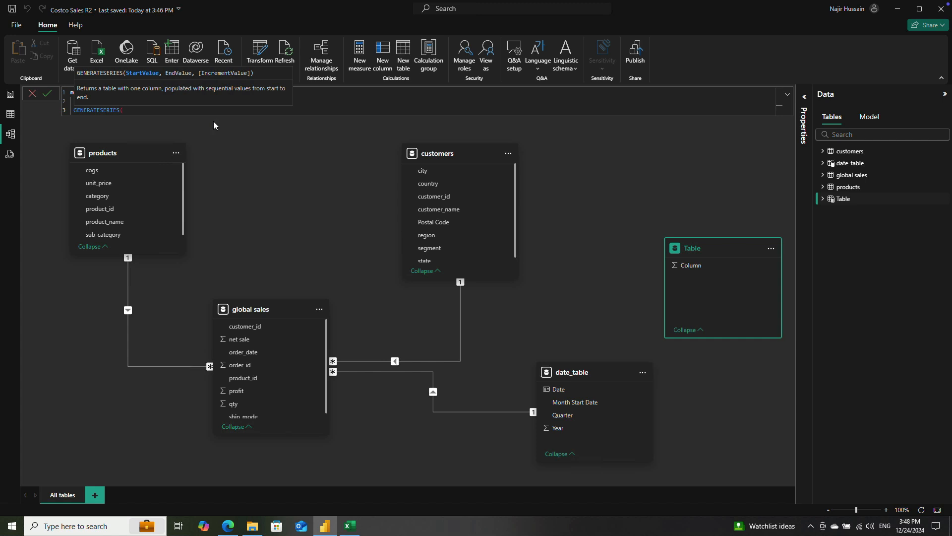
type("-1, 1, 1)")
key("Return")
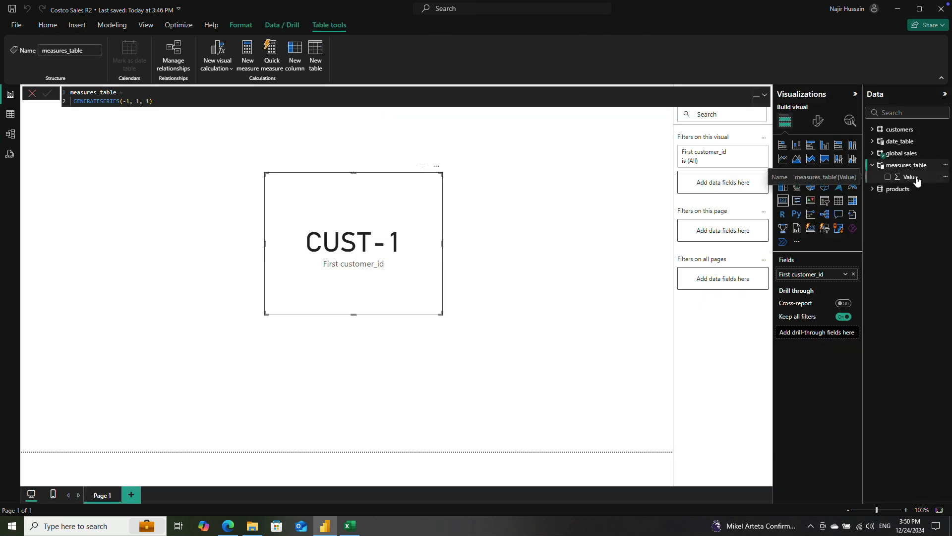
Step: Examine measures_table and its Value column in Table view, collapsing the date_table field list
left_click(10, 114)
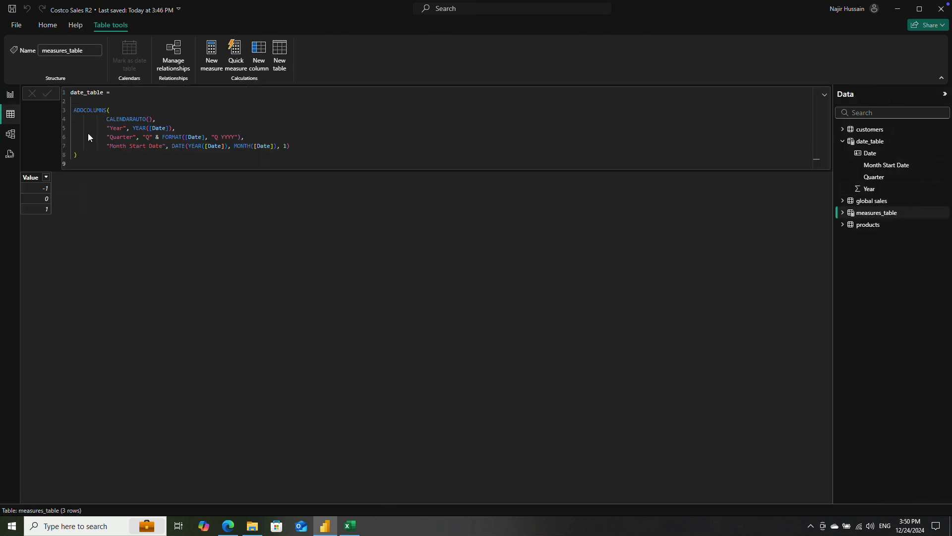
left_click(843, 212)
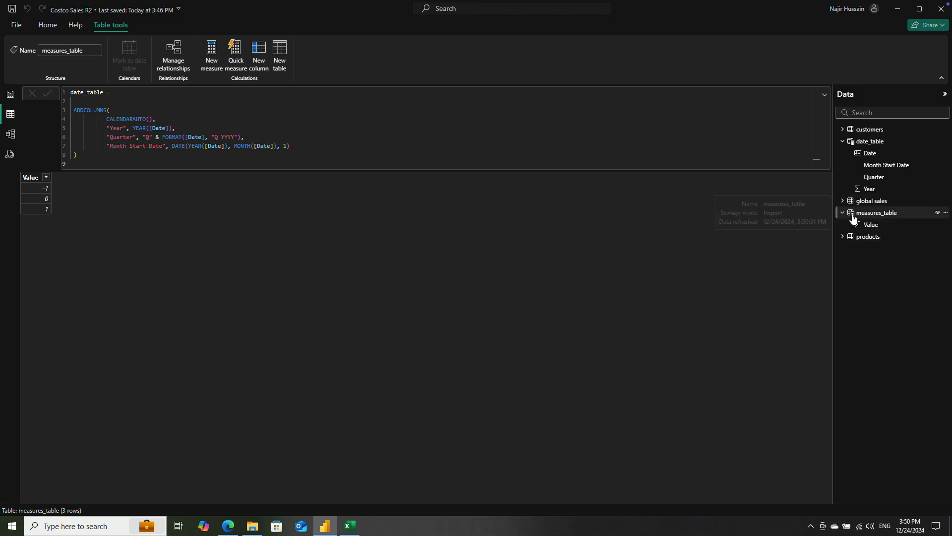
left_click(874, 226)
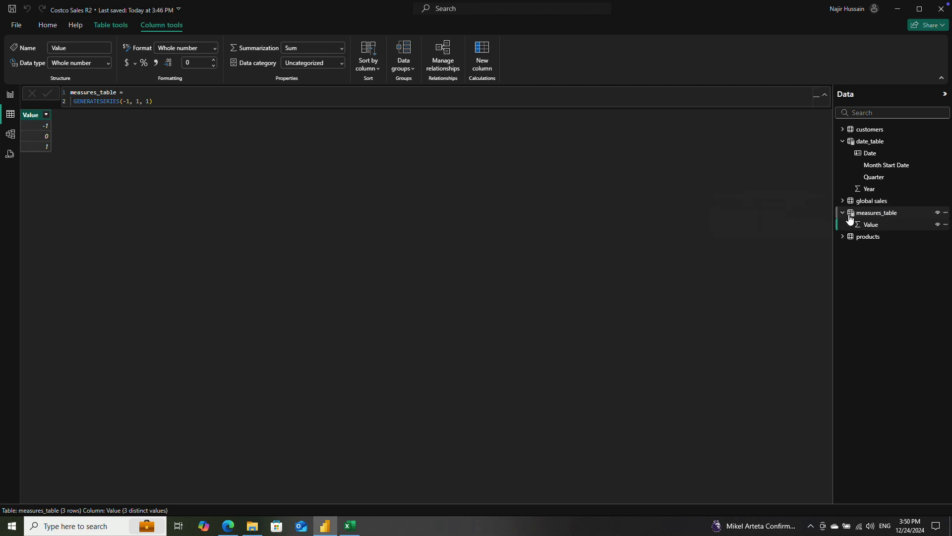
left_click(845, 142)
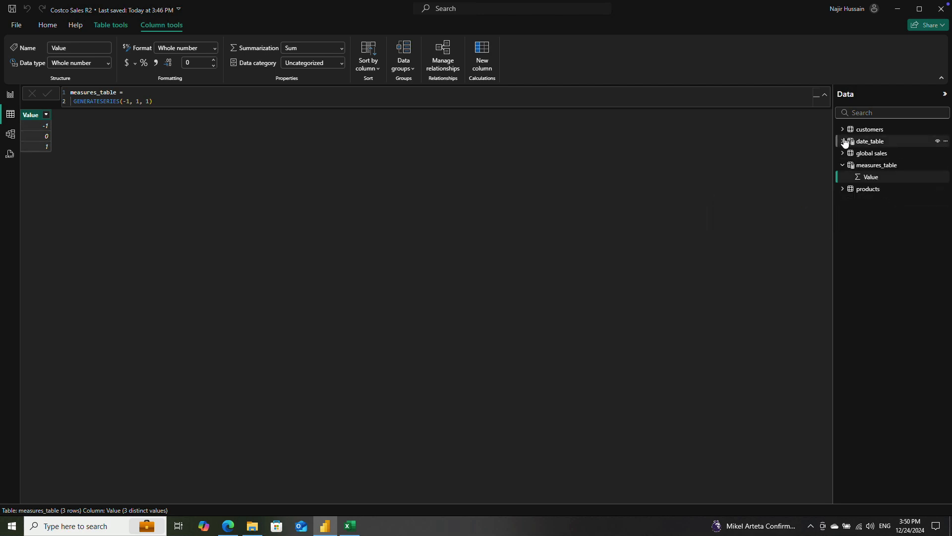
left_click(885, 175)
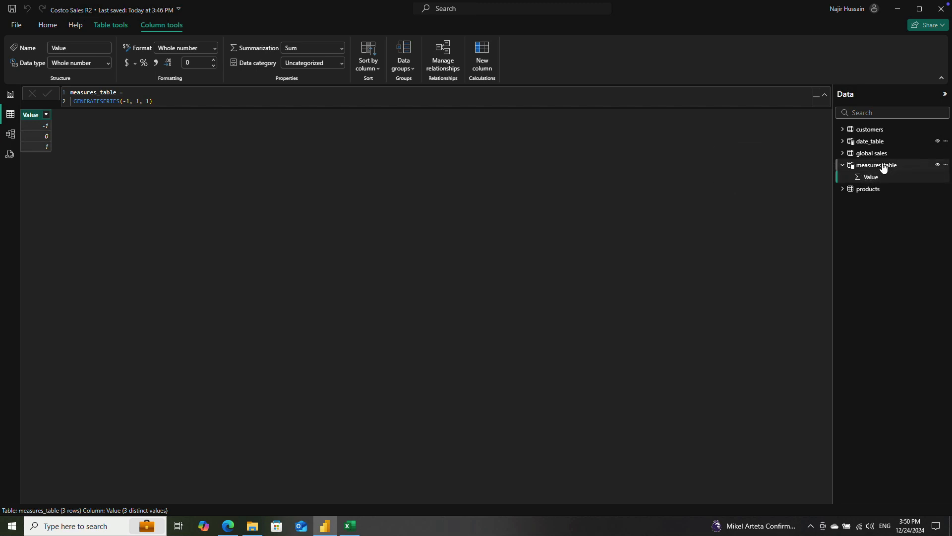
left_click(843, 165)
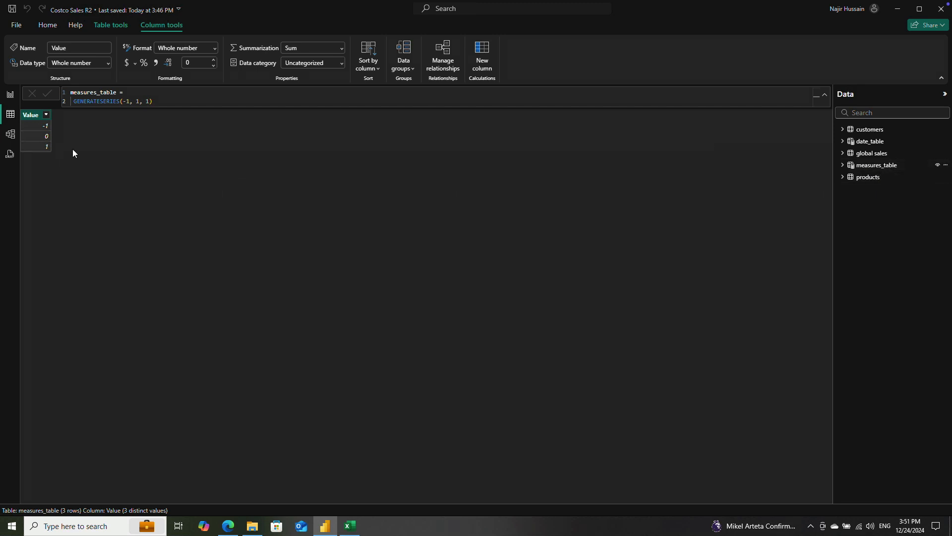
left_click(842, 168)
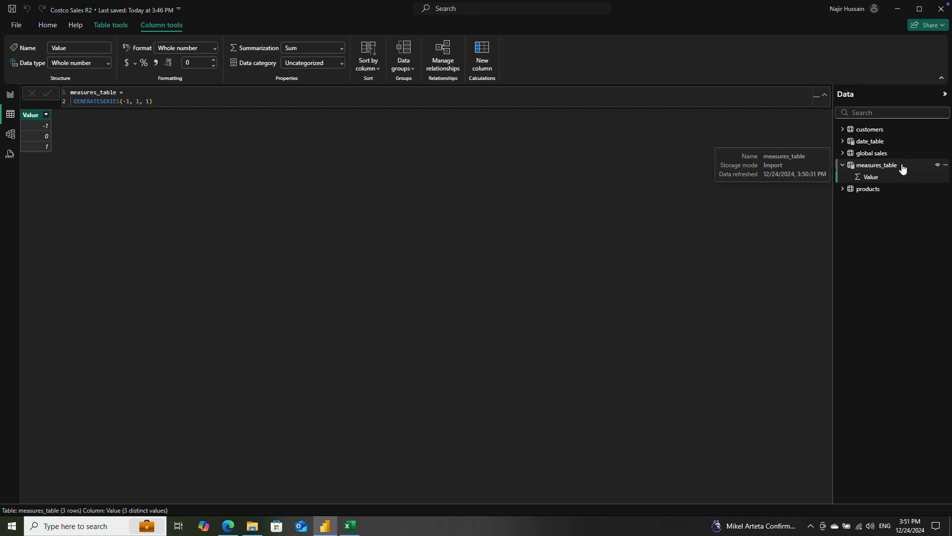
Step: From the report page, open Power Query, rename the global sales query as sales, and close and apply the change
left_click(10, 95)
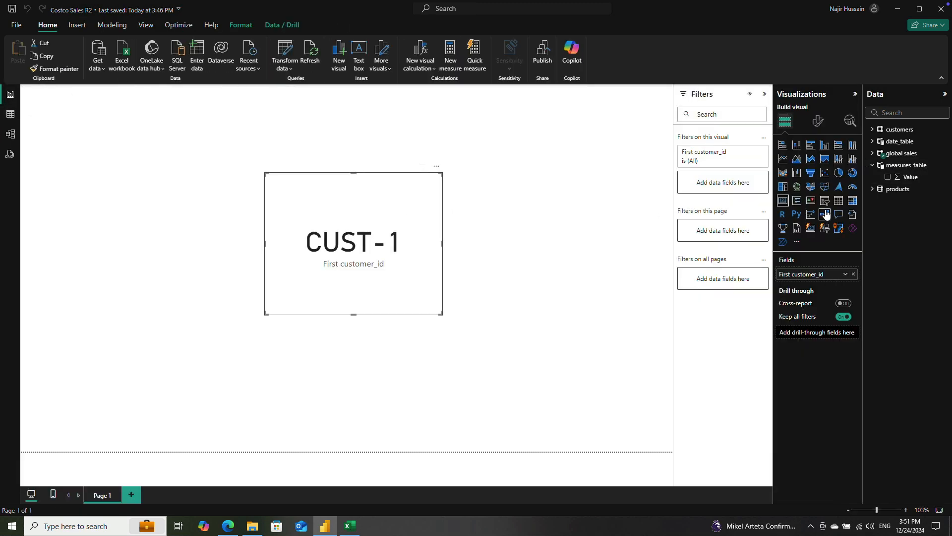
left_click(872, 154)
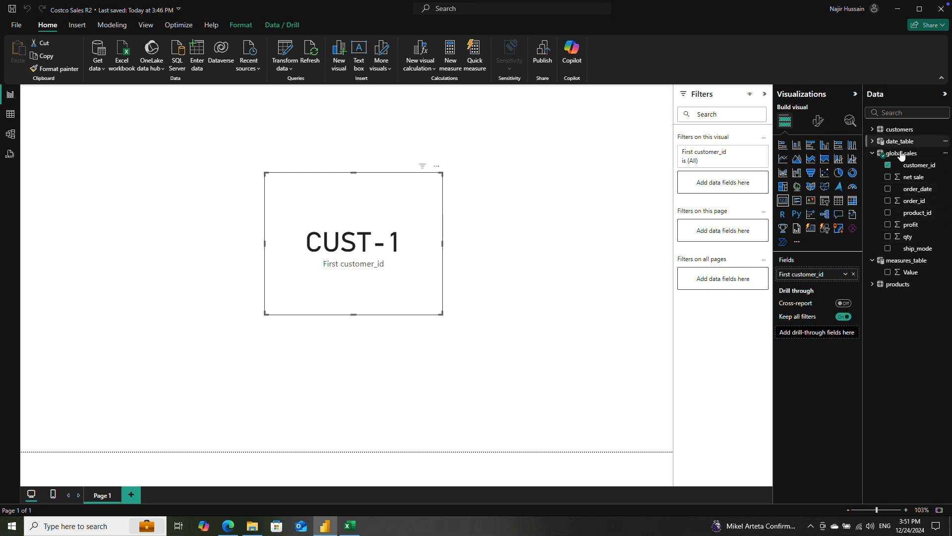
left_click(287, 54)
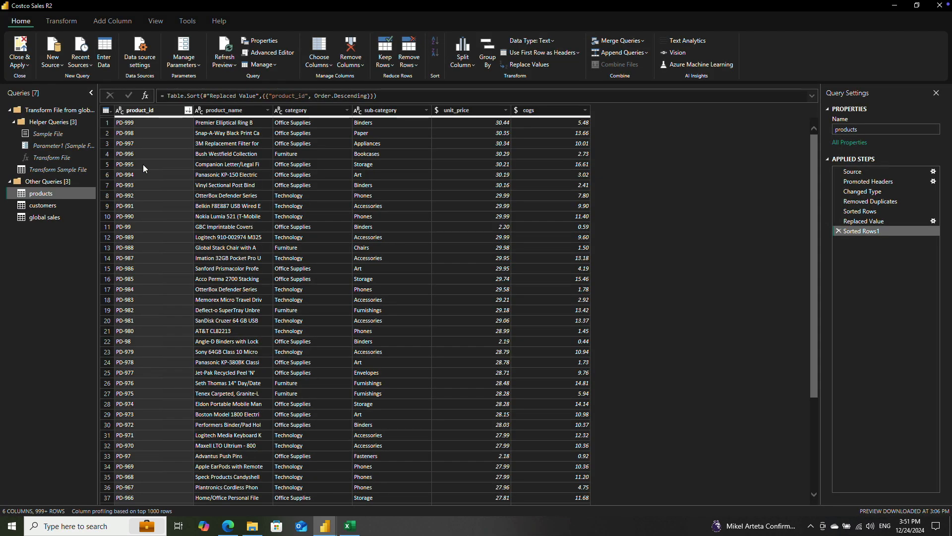
left_click(39, 220)
triple_click(855, 130)
type("sales")
key("Return")
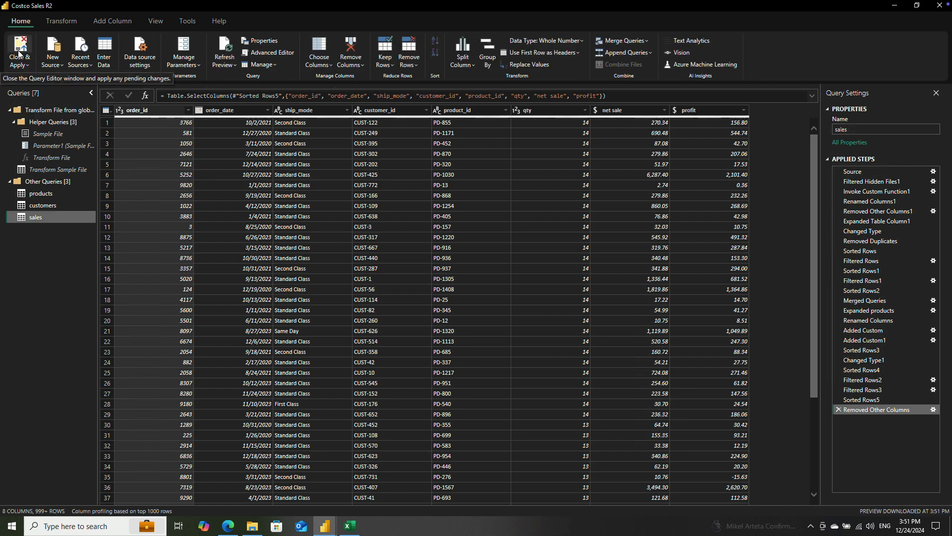
left_click(19, 54)
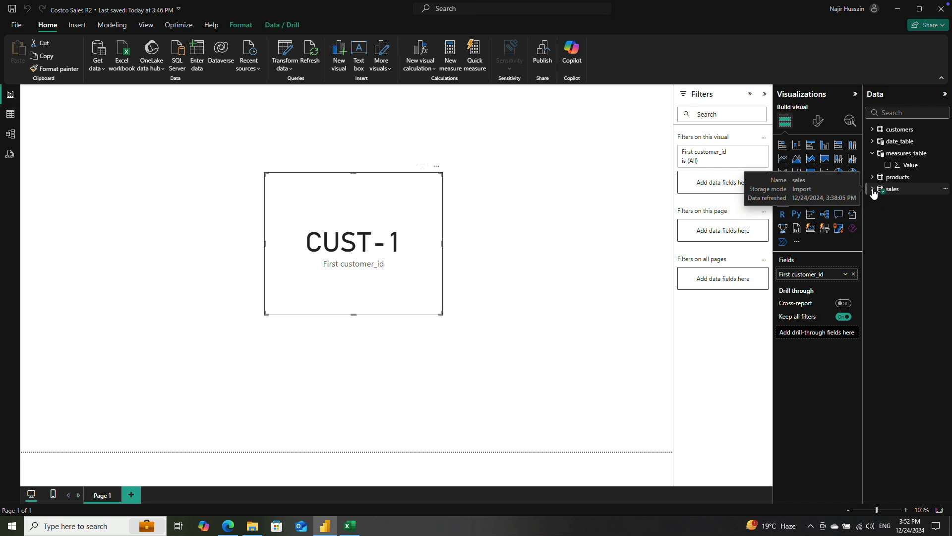
Step: Expand the sales field list, and collapse the Visualizations pane and the measures_table field list
left_click(873, 190)
left_click(855, 94)
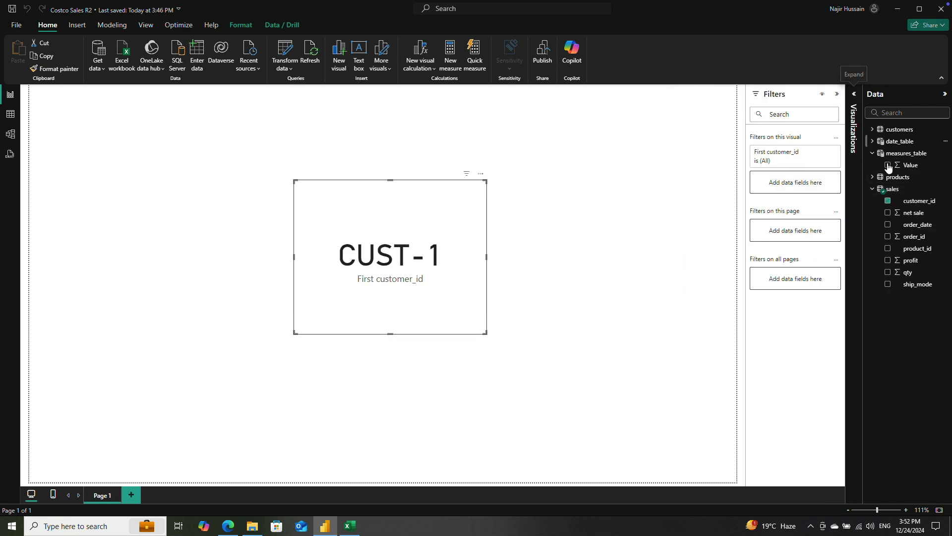
left_click(873, 152)
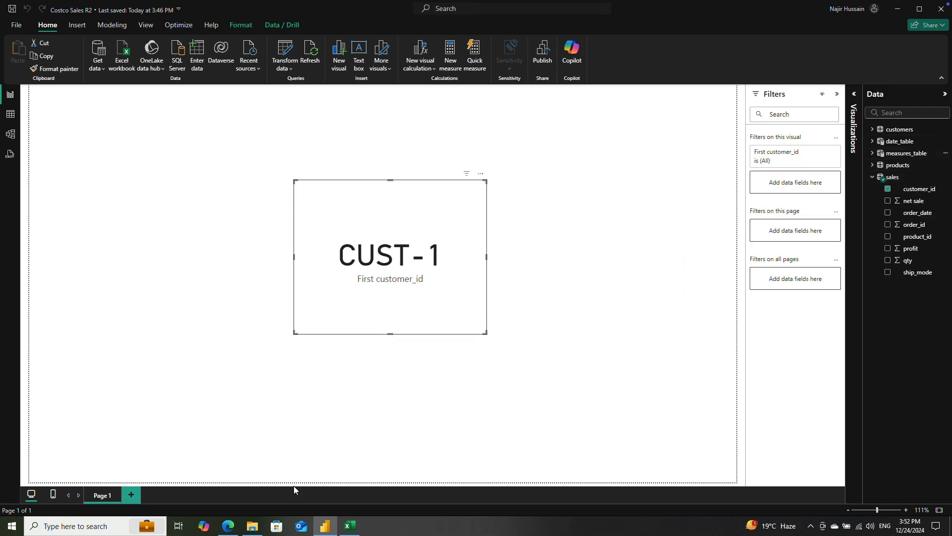
Step: Switch to the 2023 workbook in Excel and enter 5, 10 and 11 in cells I3 to I5
left_click(350, 526)
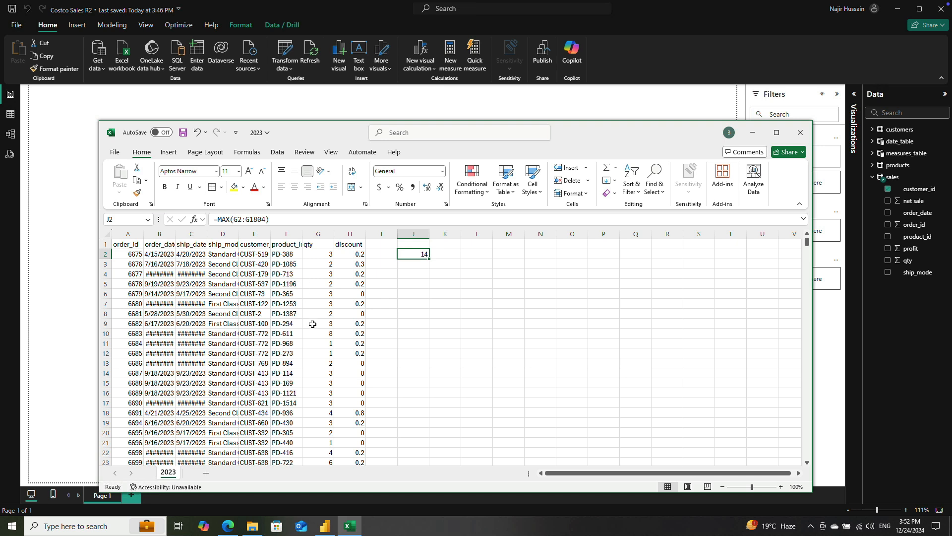
left_click(383, 252)
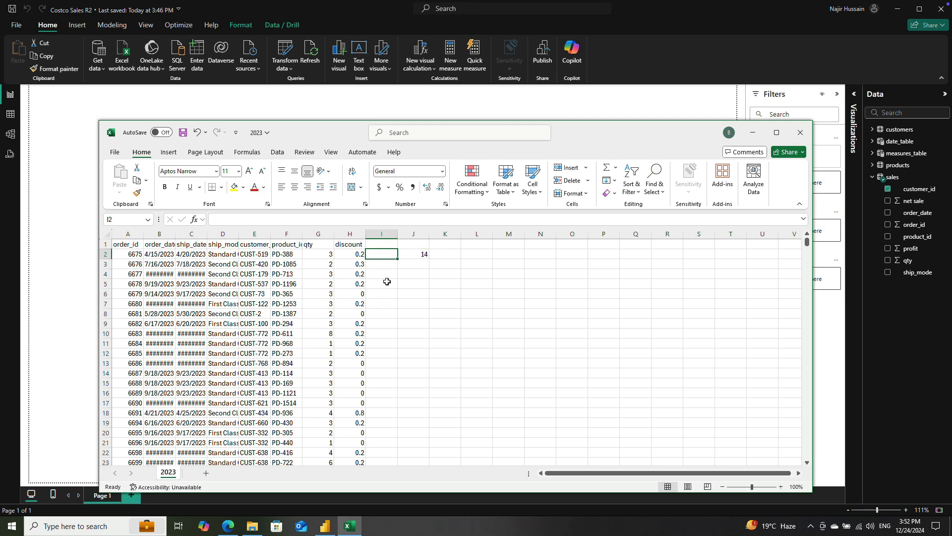
left_click_drag(386, 261, 386, 441)
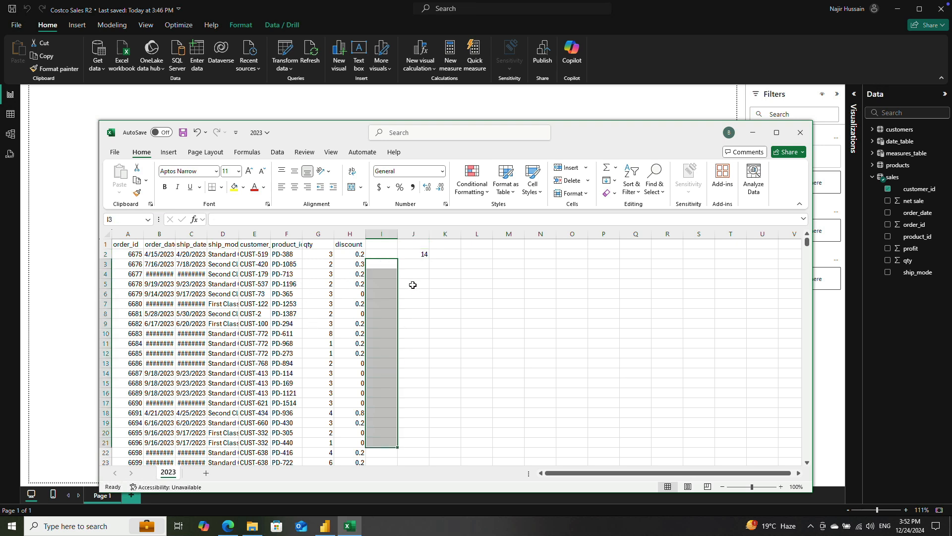
left_click_drag(386, 261, 385, 404)
left_click(414, 266)
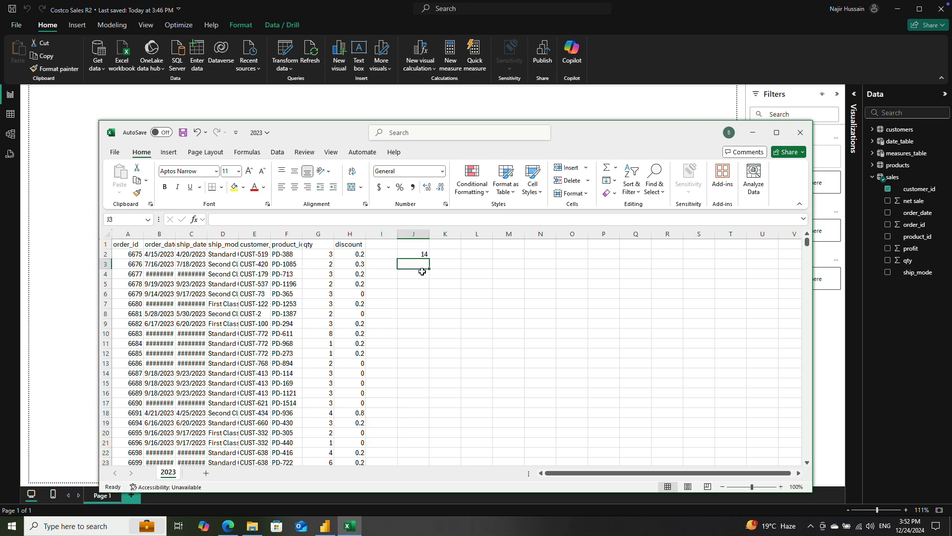
key("Left")
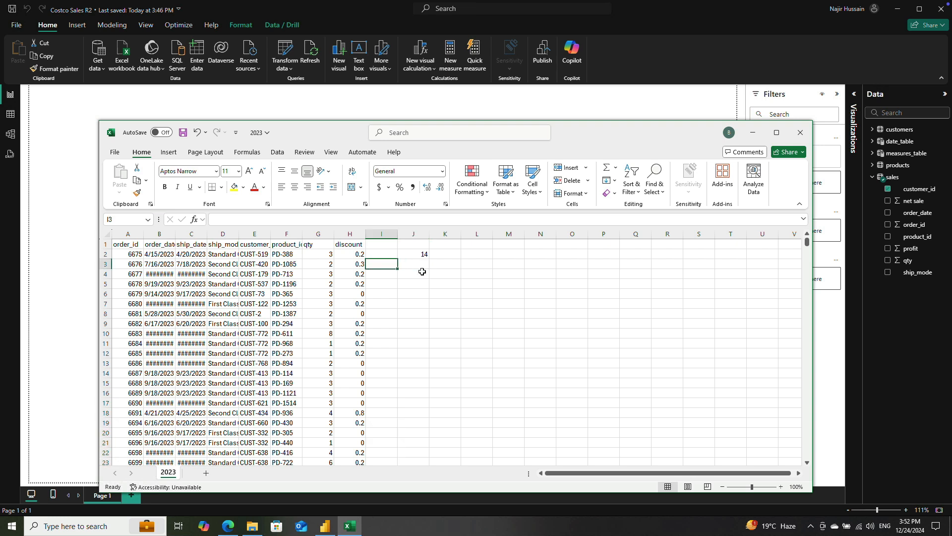
type("5")
key("Return")
type("10")
key("Return")
type("11")
key("Return")
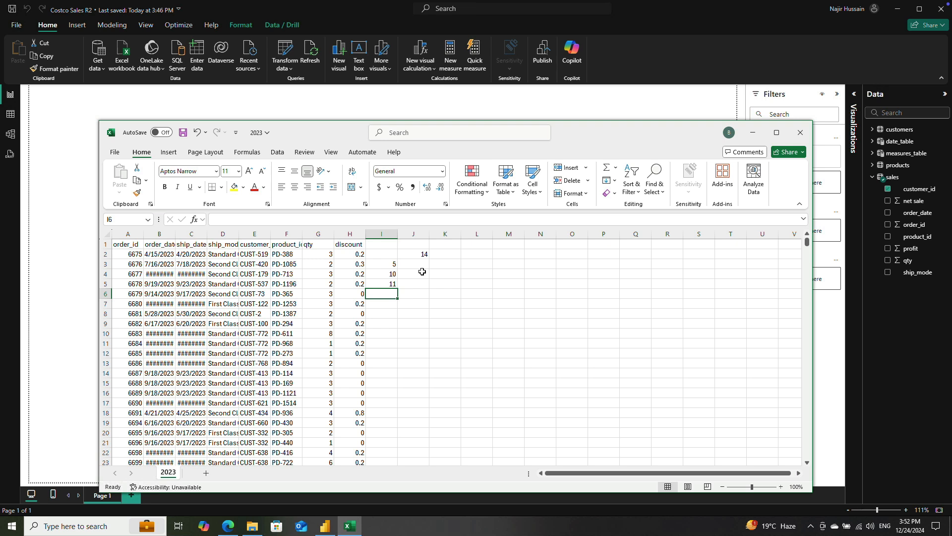
Step: Add the three sample numbers in cell I6 with the formula =SUM(I3:I5)
type("=SUM(")
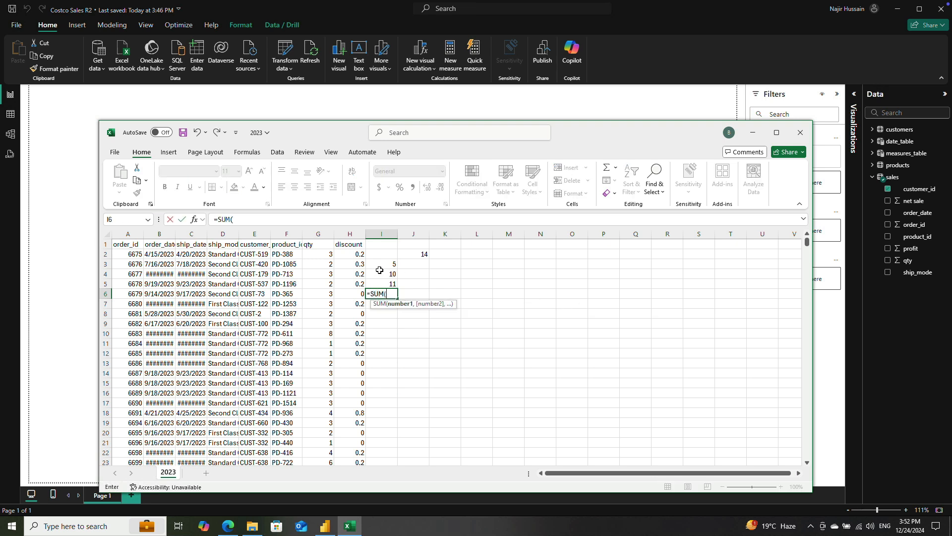
left_click_drag(381, 264, 393, 282)
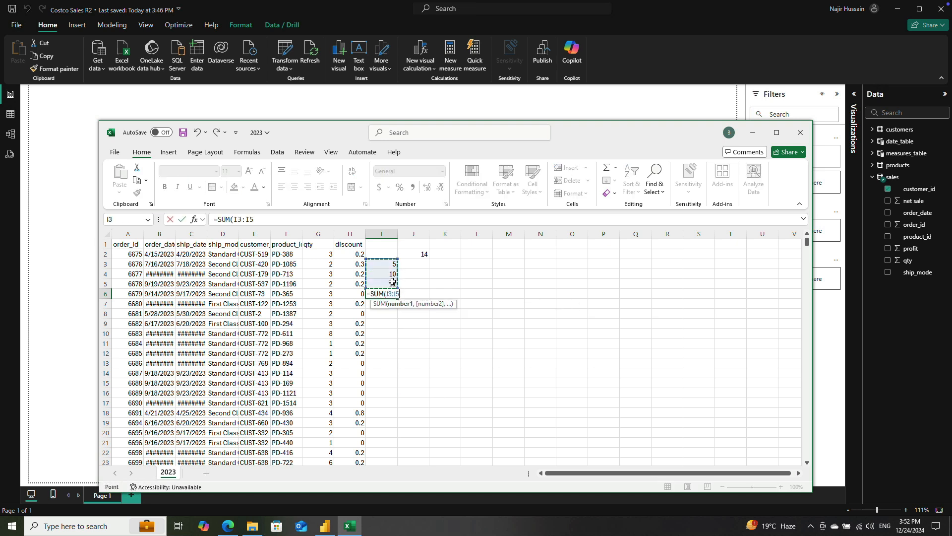
key("ctrl+Return")
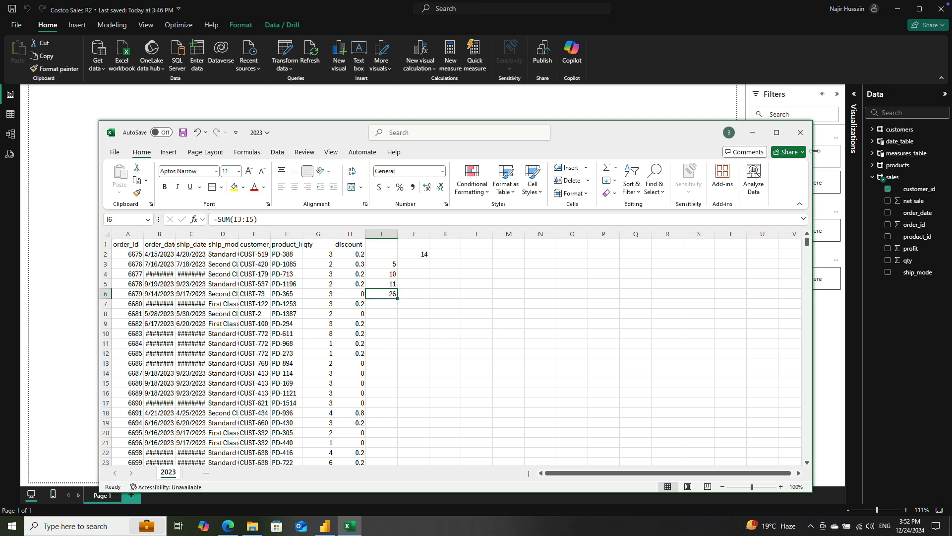
Step: Switch back to Power BI, add a new measure to measures_table, and name it total revenue in its formula
left_click(325, 525)
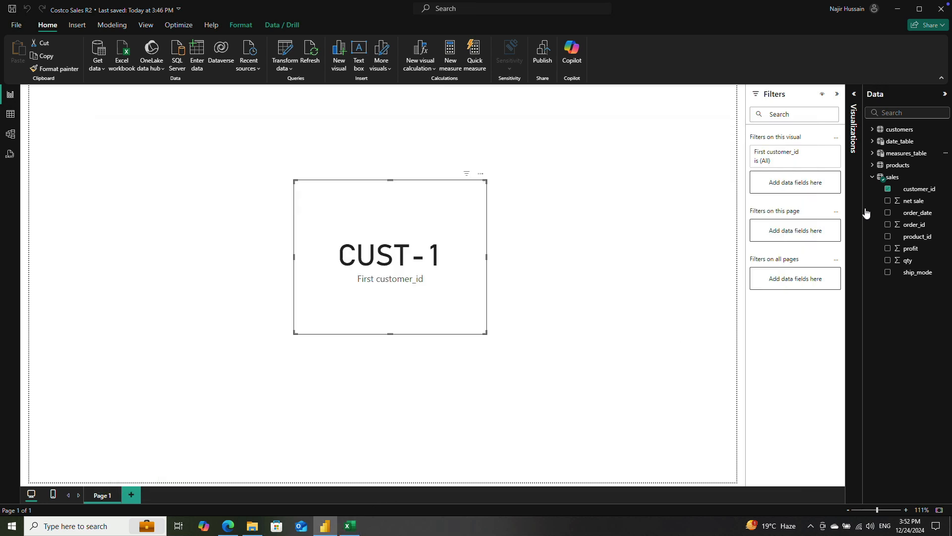
left_click(893, 177)
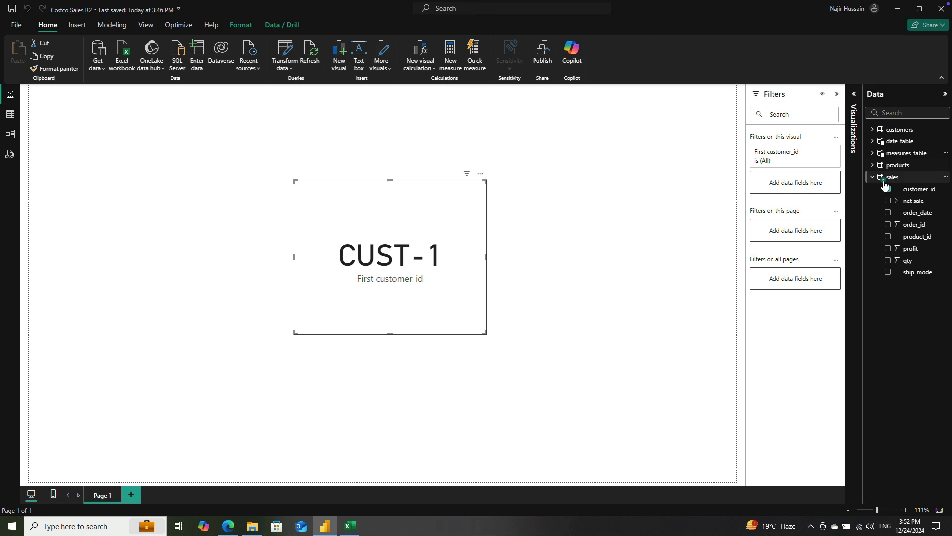
left_click(914, 154)
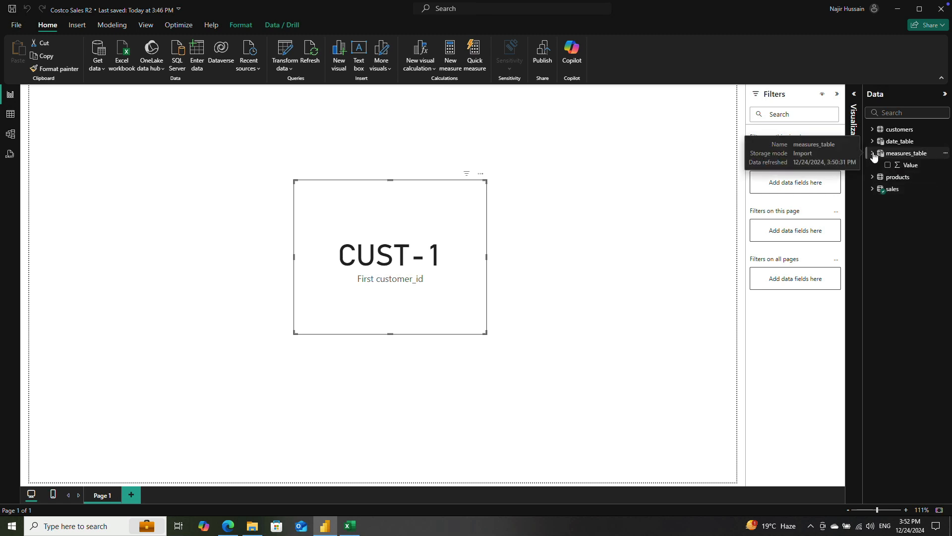
left_click(902, 155)
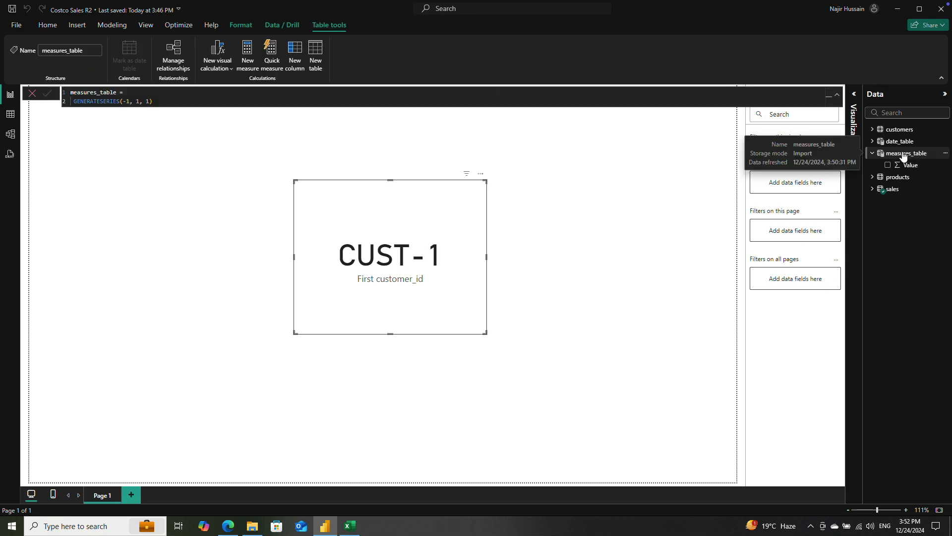
right_click(903, 156)
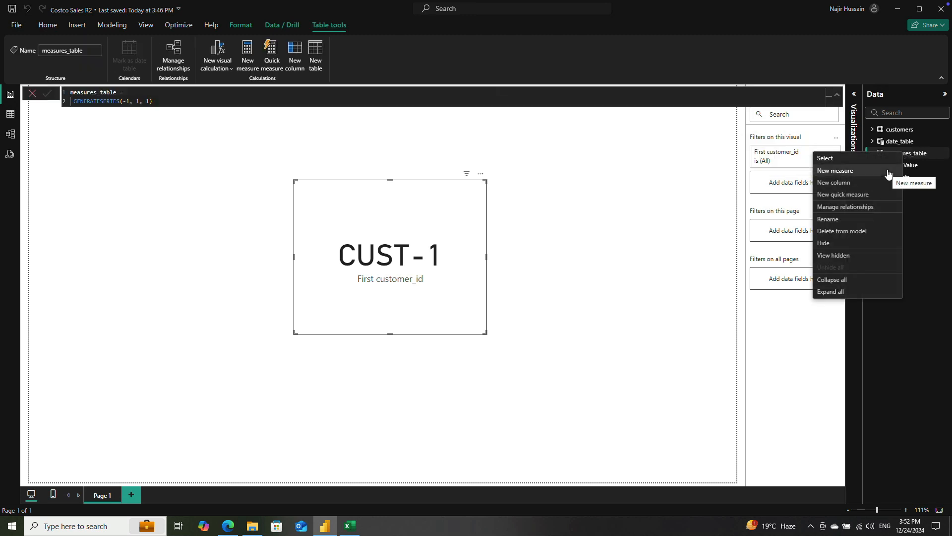
left_click(888, 171)
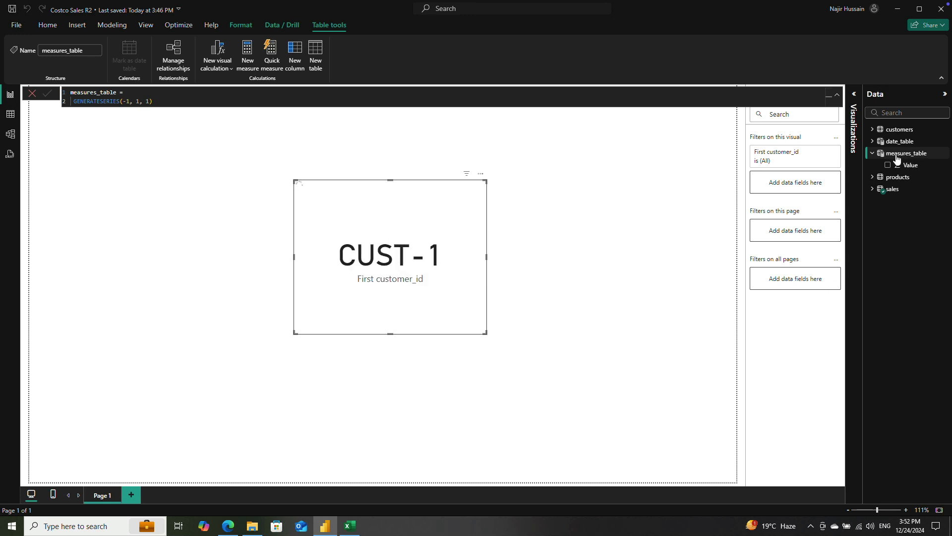
double_click(74, 92)
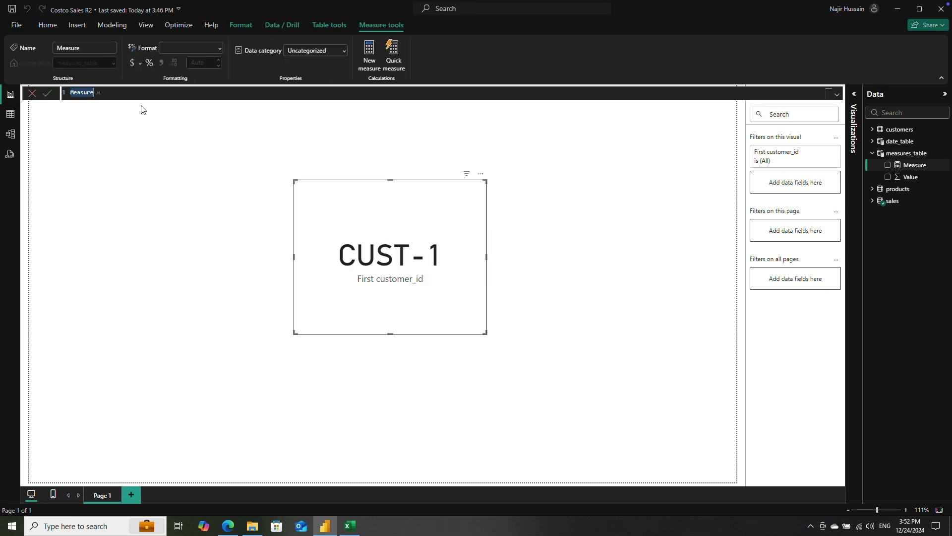
type("total reven")
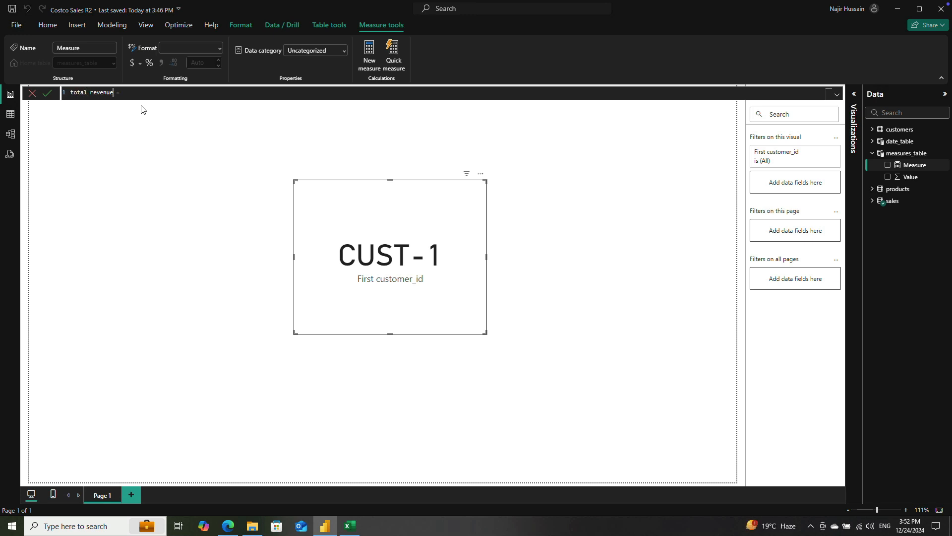
key("shift+Return")
key("shift+Return")
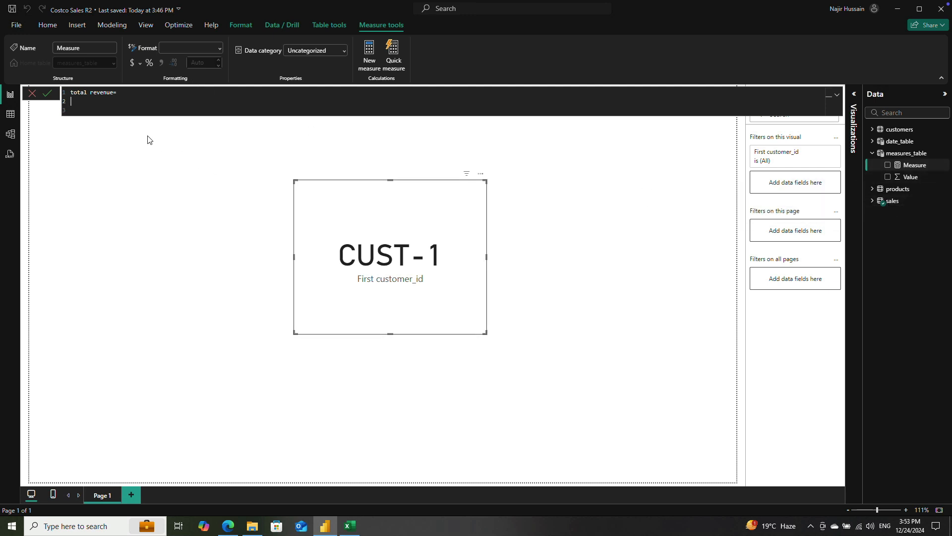
Step: Define the total revenue measure as SUM(sales[net sale]) and commit the formula
type("SUM")
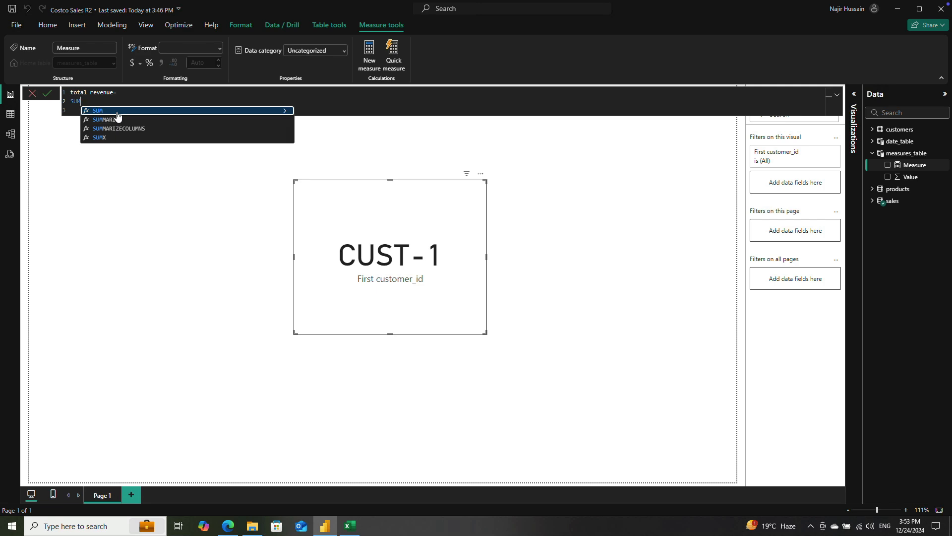
type("(")
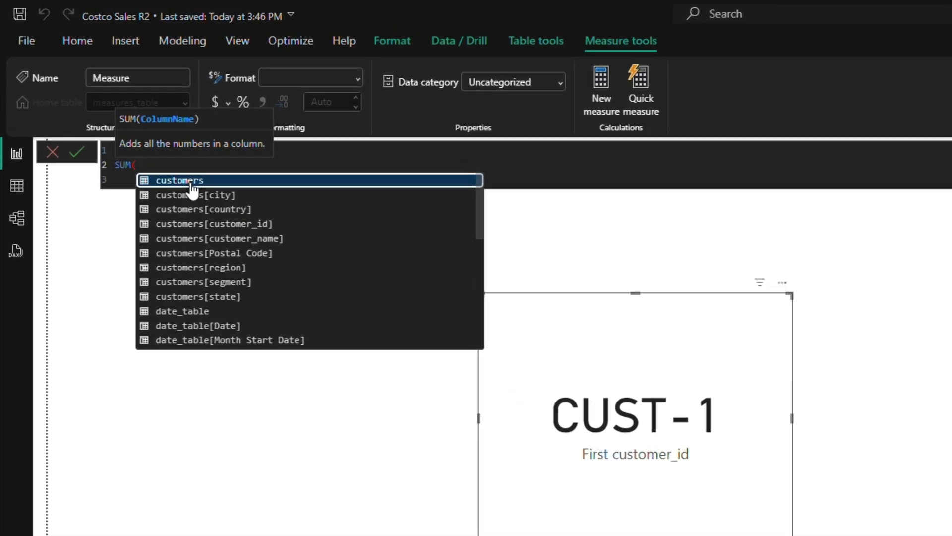
type("sal")
key("Down")
key("Down")
key("Down")
key("Down")
key("Down")
key("Down")
key("Down")
key("Down")
key("Down")
key("Down")
key("Down")
key("Tab")
type(")")
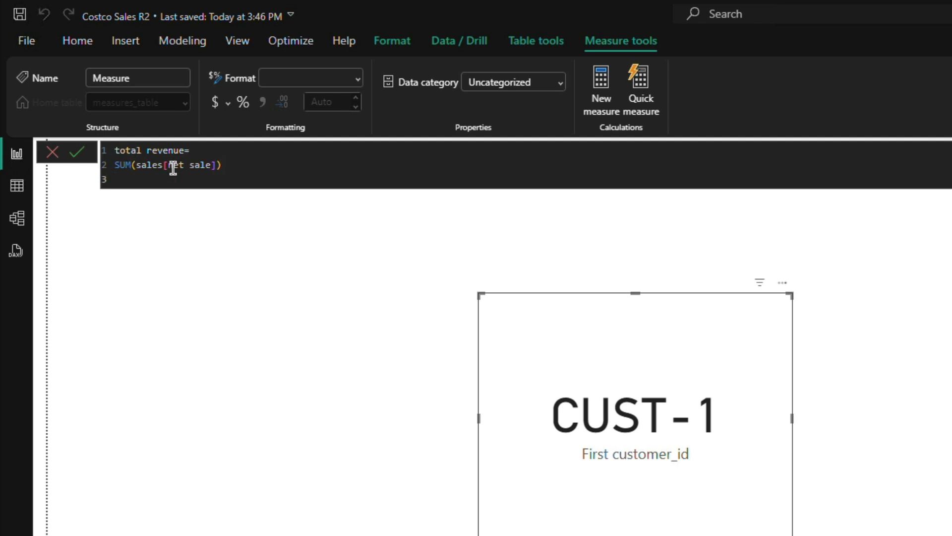
key("BackSpace")
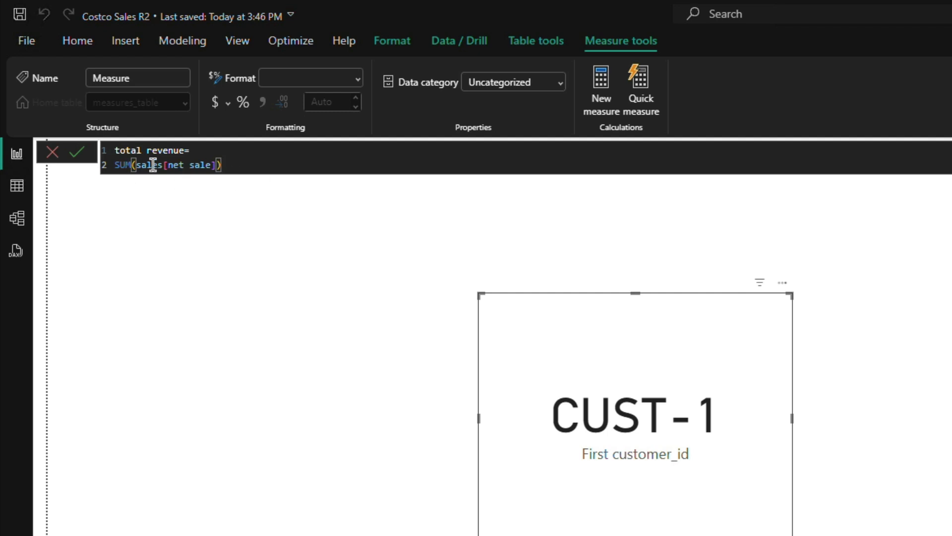
left_click(79, 158)
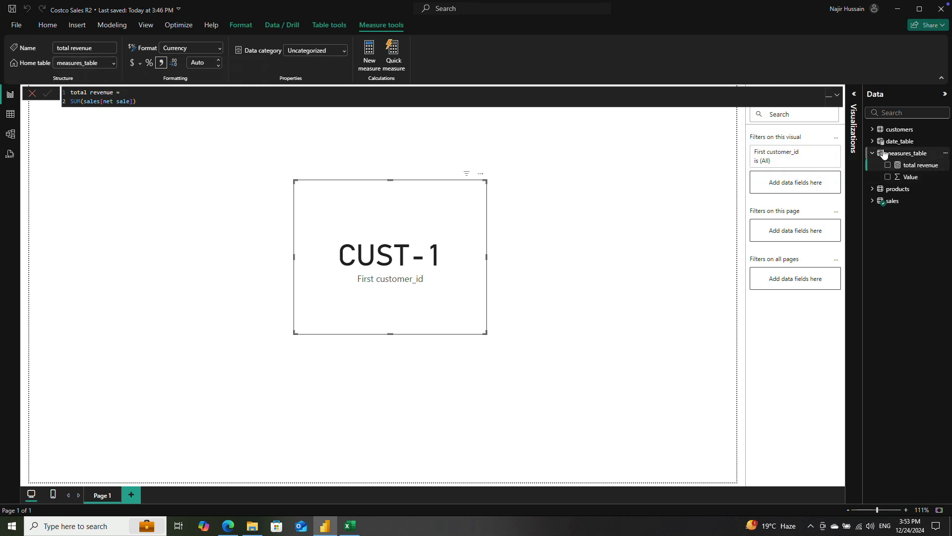
Step: Replace customer_id with the total revenue measure in the card, and reposition the card with a reduced height
left_click(852, 97)
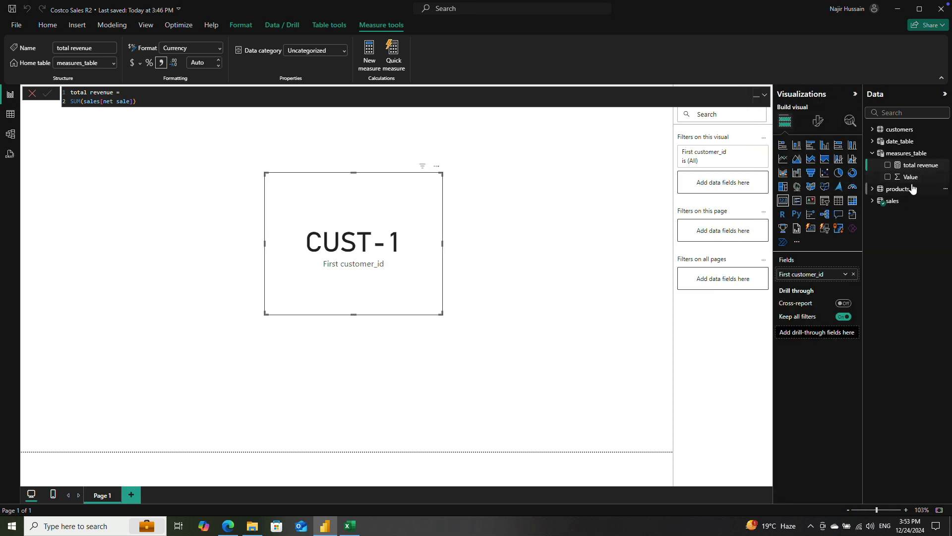
left_click_drag(915, 166, 368, 224)
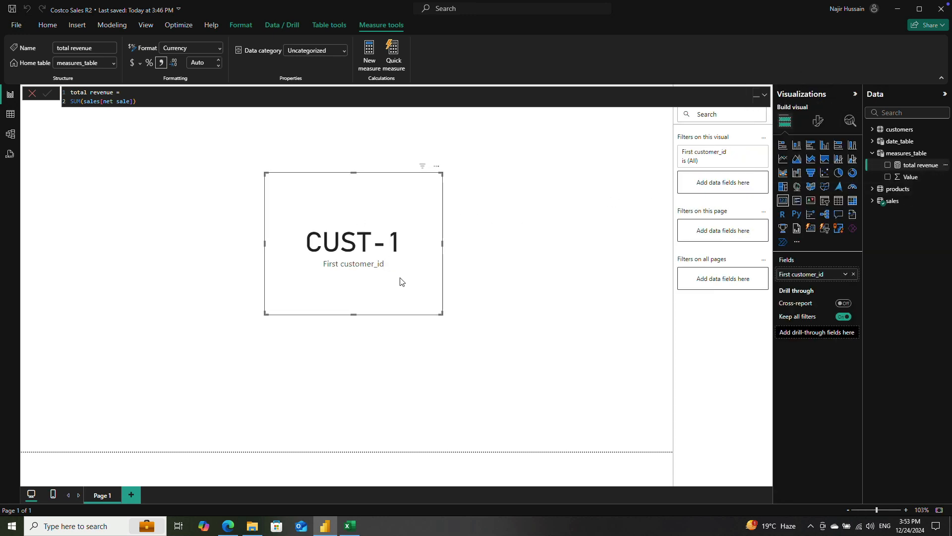
left_click(872, 201)
left_click(888, 212)
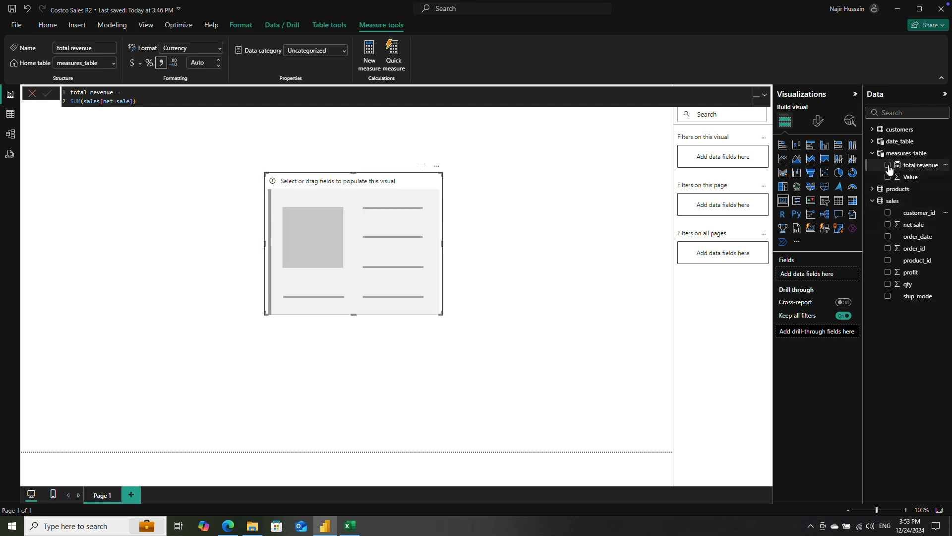
left_click(889, 165)
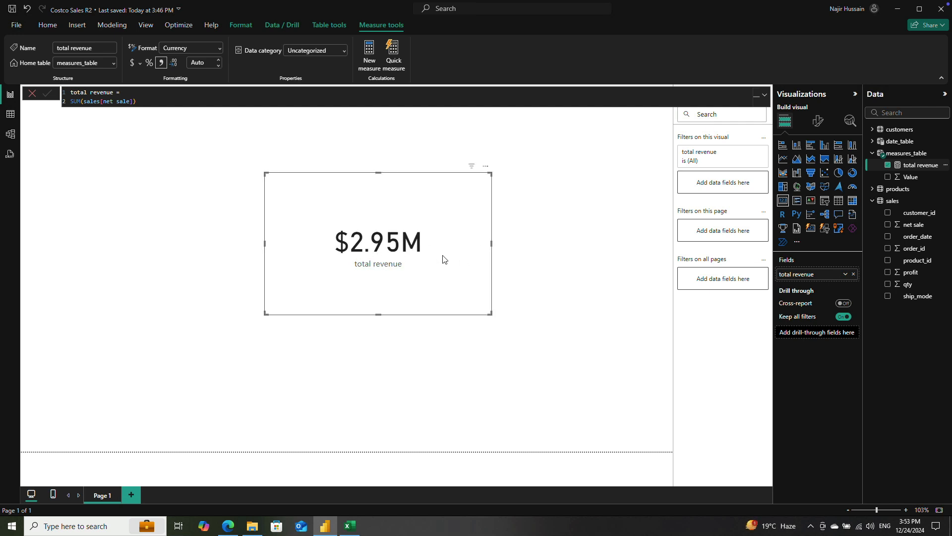
left_click_drag(458, 241, 382, 233)
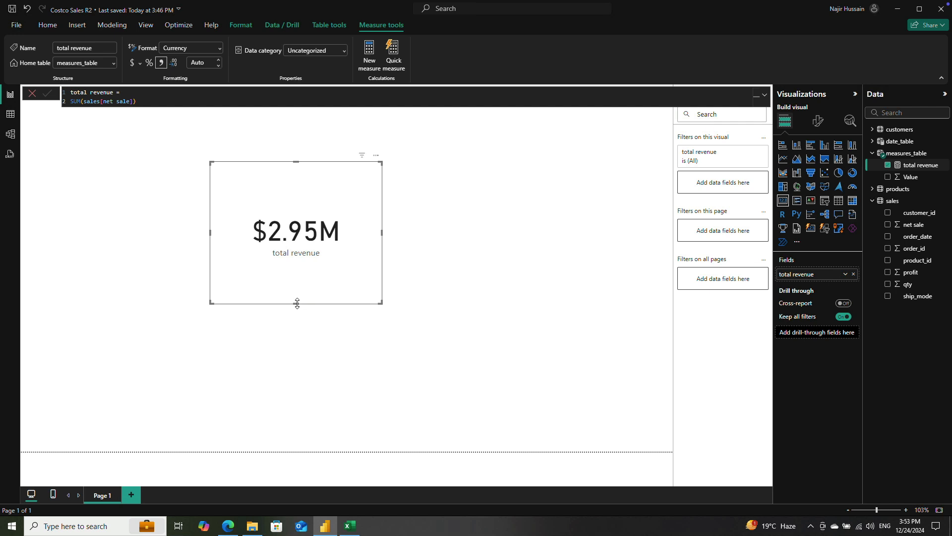
left_click_drag(298, 303, 298, 273)
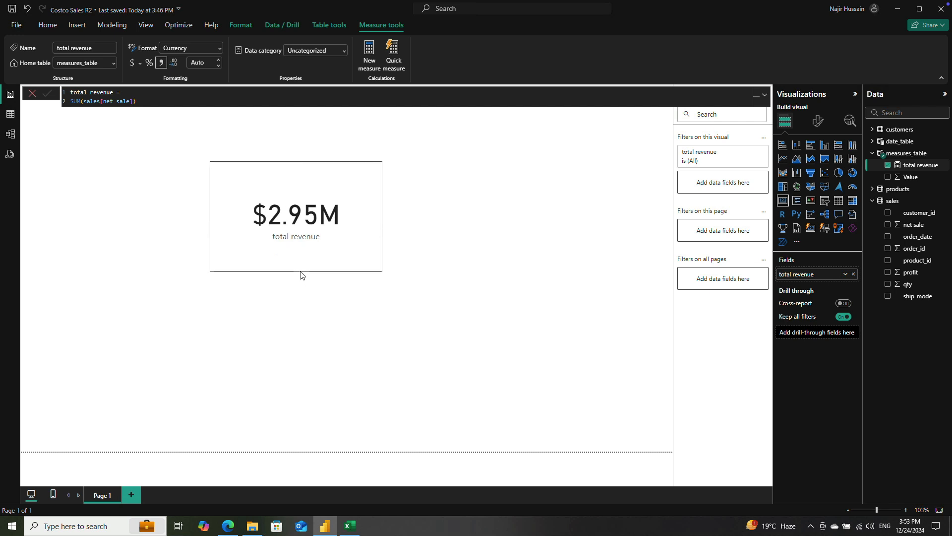
Step: Add another measure to measures_table and name it total qty in its formula
left_click(919, 157)
right_click(923, 164)
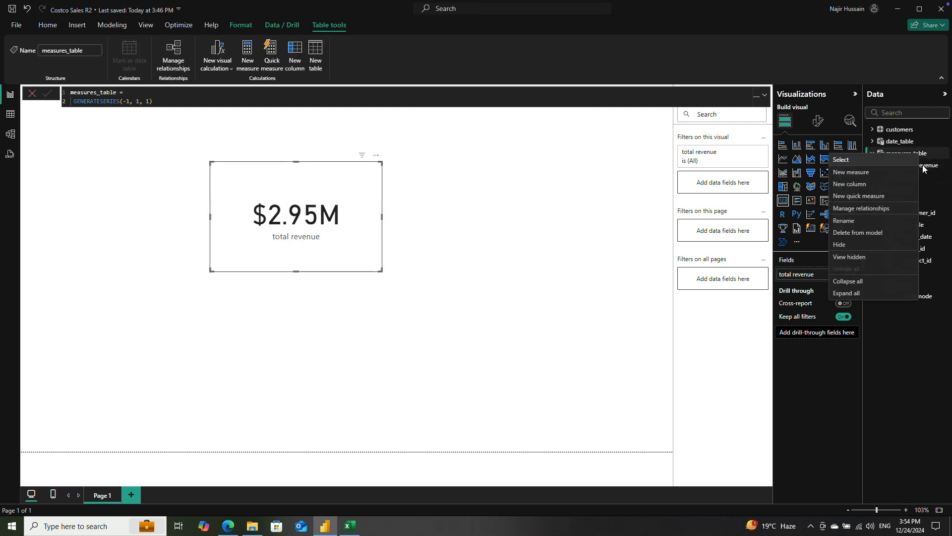
left_click(881, 176)
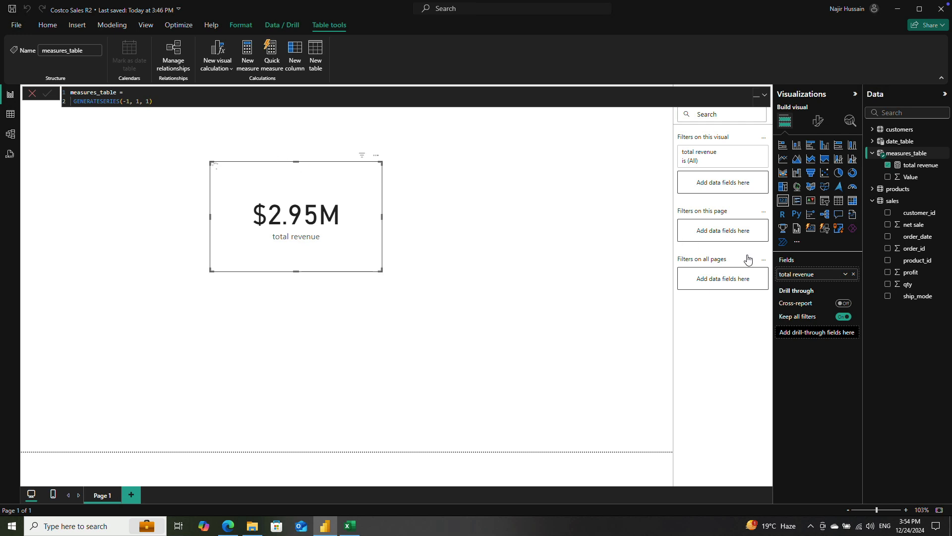
double_click(85, 92)
type("totalqtyu")
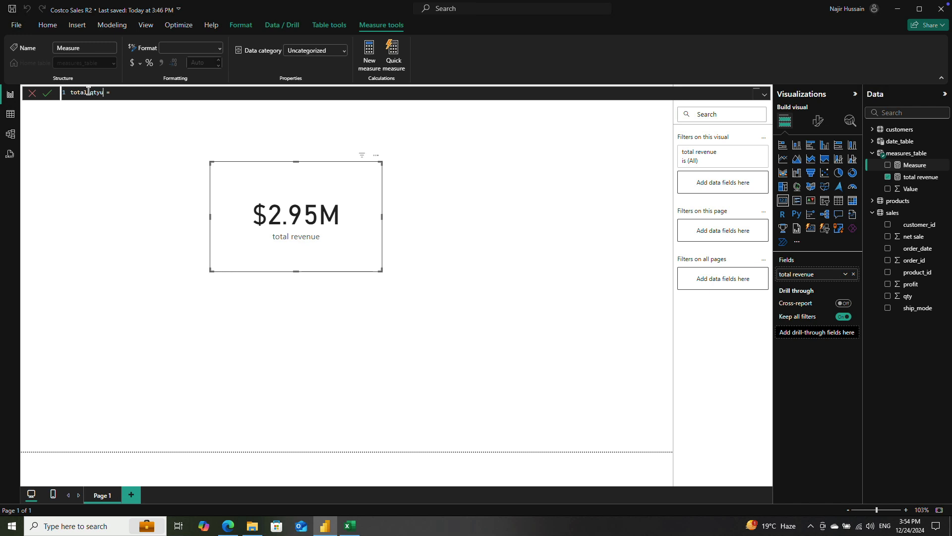
key("shift+Return")
Step: Define the total qty measure as SUM(sales[qty]) and commit the formula
type("SUM")
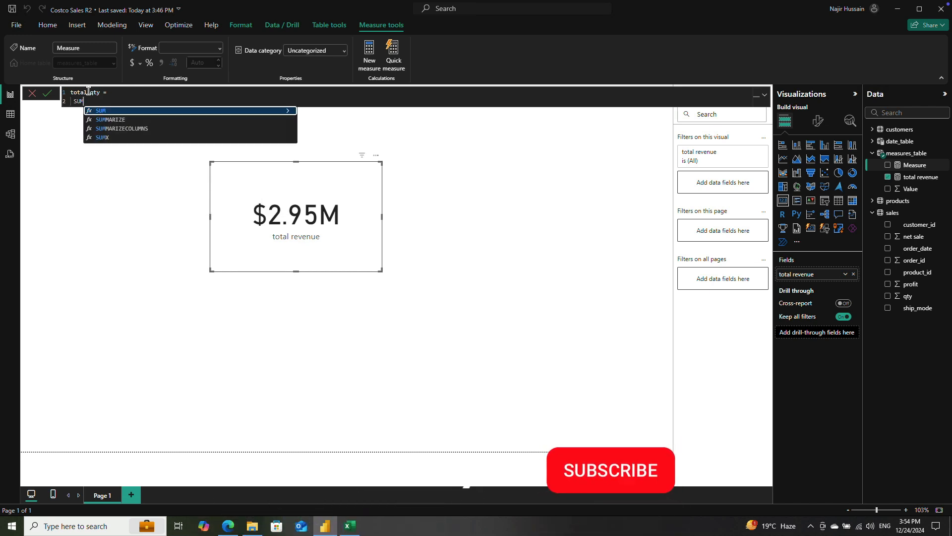
type("(sale")
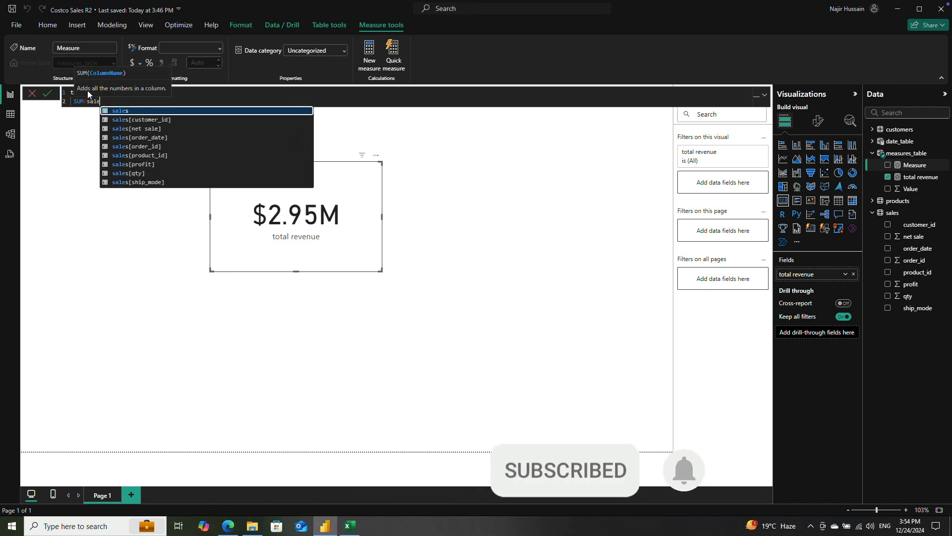
key("Down")
key("Down")
key("Down")
key("Down")
key("Down")
key("Down")
key("Down")
key("Tab")
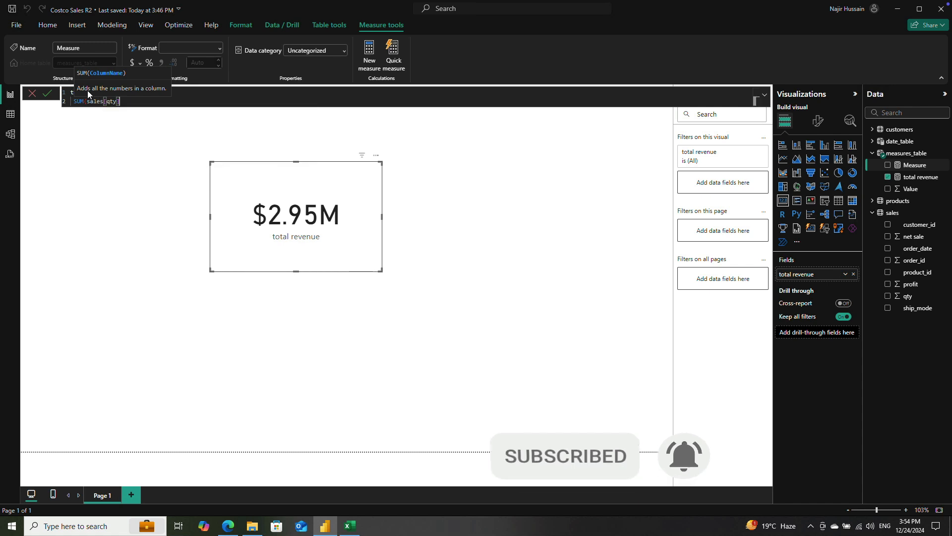
type(")")
key("Return")
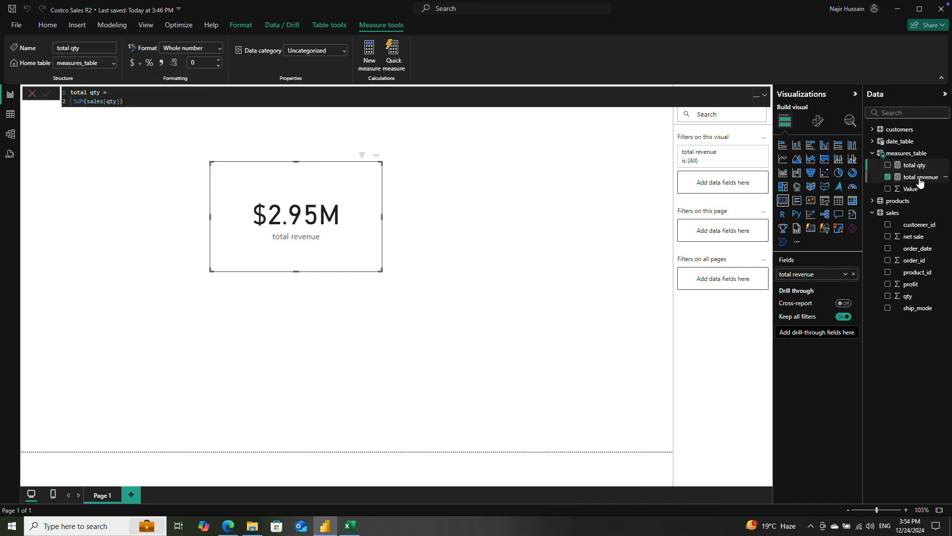
Step: Add a third measure to measures_table, name it total profit, and make room for its expression on new lines
right_click(916, 154)
left_click(875, 172)
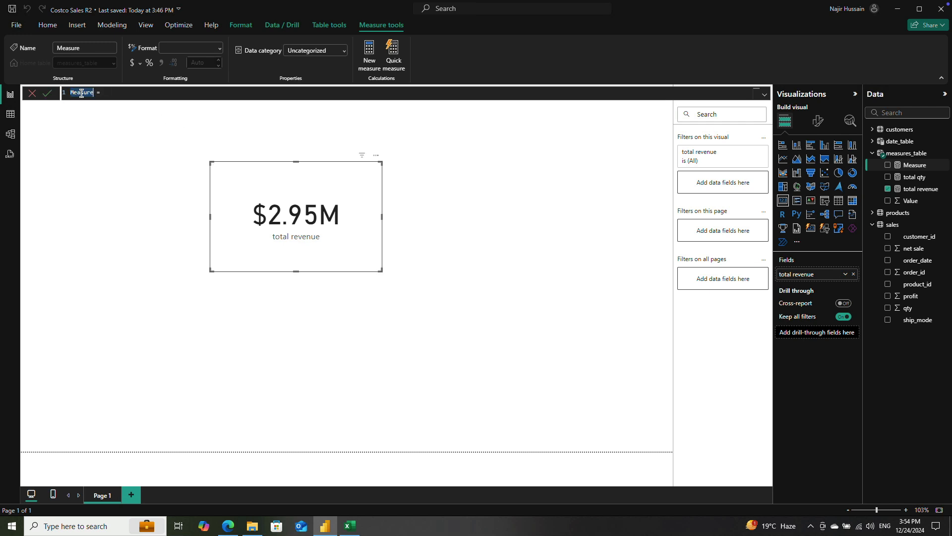
type("tota")
key("shift+Return")
key("shift+Return")
key("shift+Return")
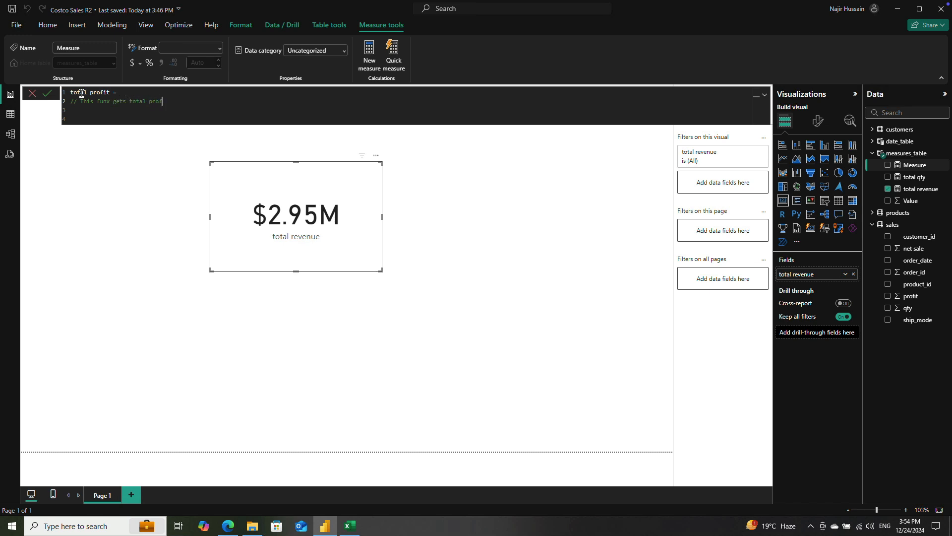
Step: Finish the comment in the total profit formula so it reads "This funx gets total profit based on sales profit column"
type("ed on sales profit column")
key("Return")
key("Return")
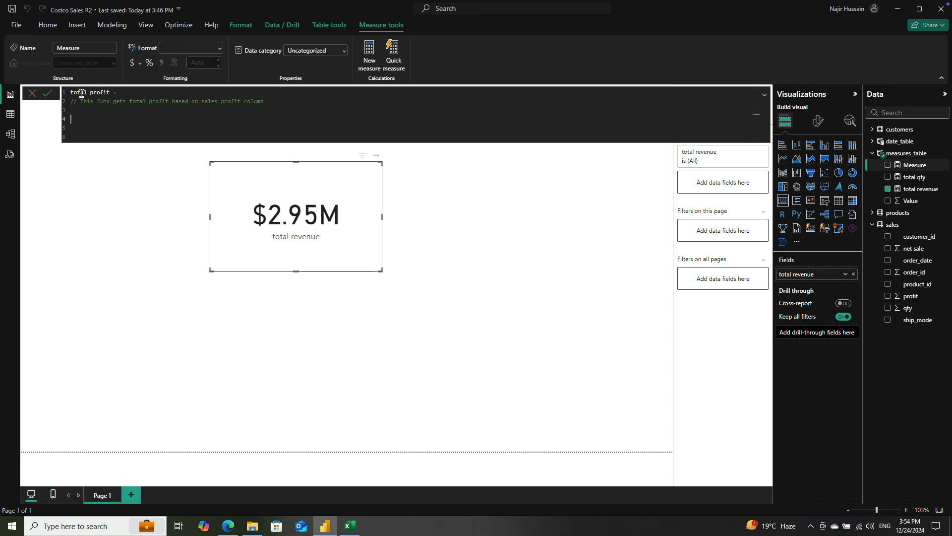
Step: Define the total profit measure as SUM(sales[profit]), commit it, and close the formula editor
type("SUM")
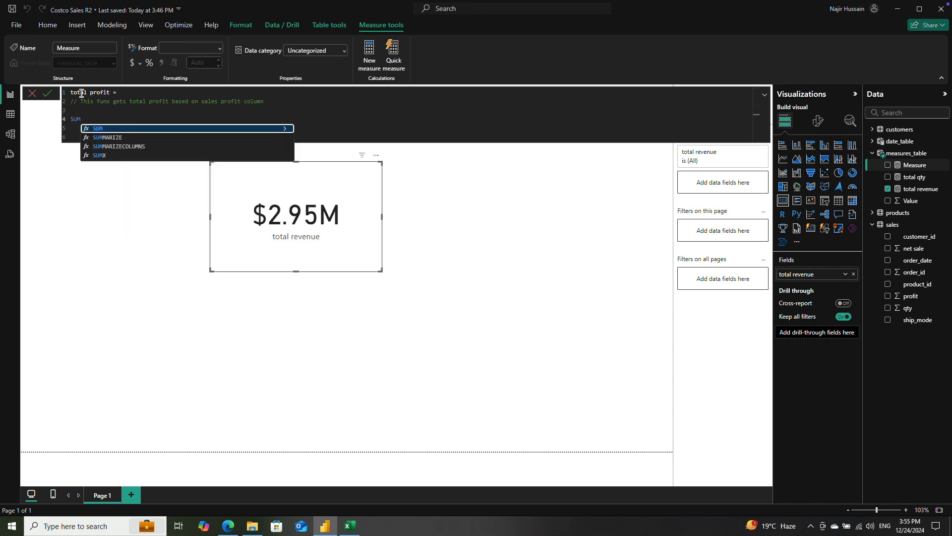
type("(")
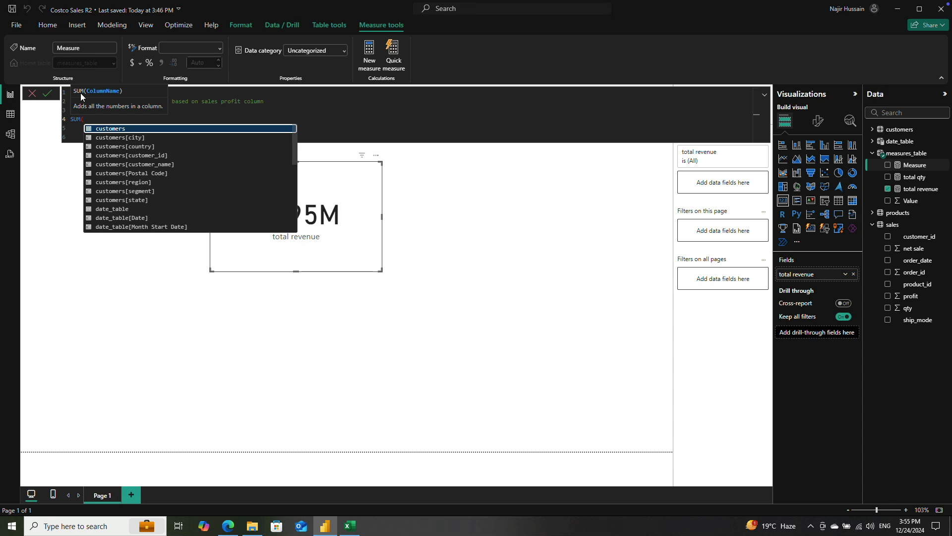
type("sale")
key("Down")
key("Down")
key("Down")
key("Down")
key("Down")
key("Down")
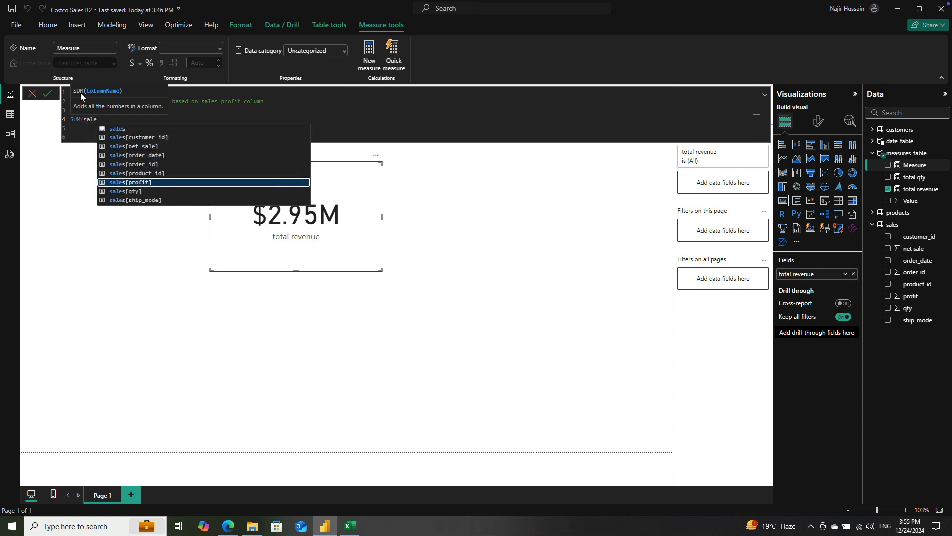
key("Tab")
type(")")
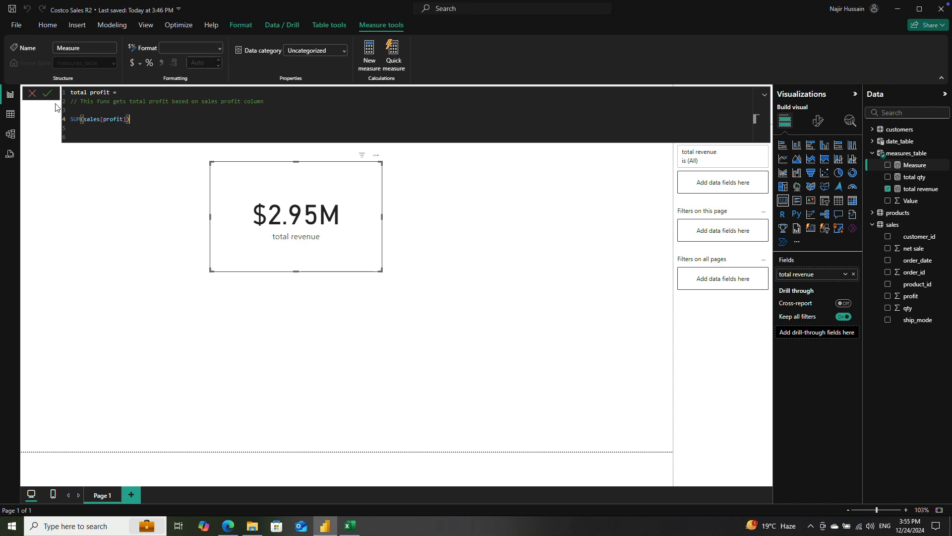
left_click(47, 94)
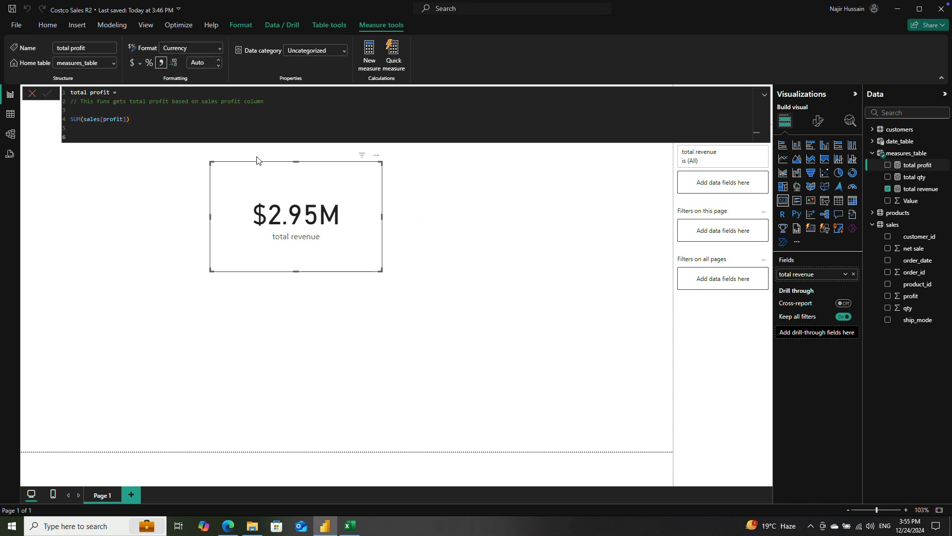
left_click(32, 94)
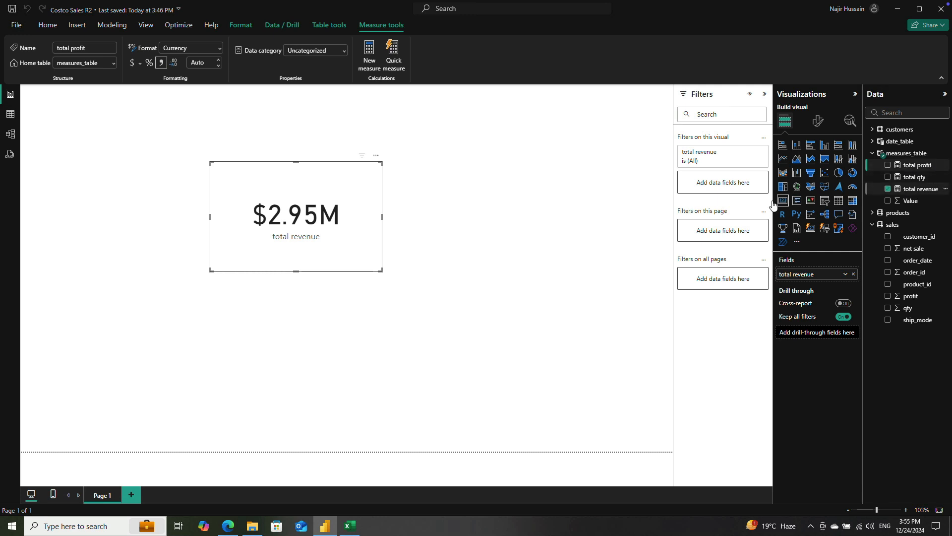
Step: Shrink the total revenue card and duplicate it twice, arranging the three cards in a row
left_click_drag(382, 270, 365, 247)
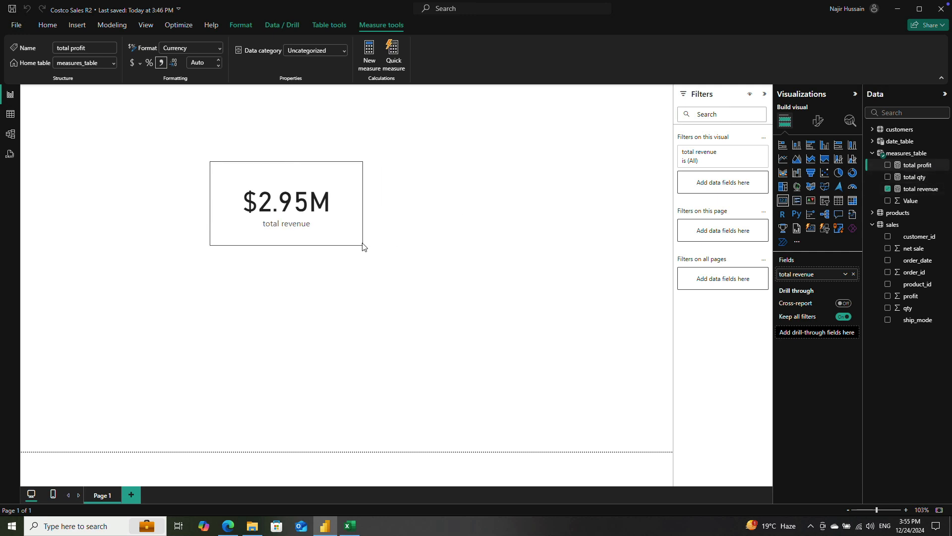
left_click_drag(351, 198, 274, 190)
key("ctrl+v")
left_click_drag(221, 171, 501, 178)
key("ctrl+v")
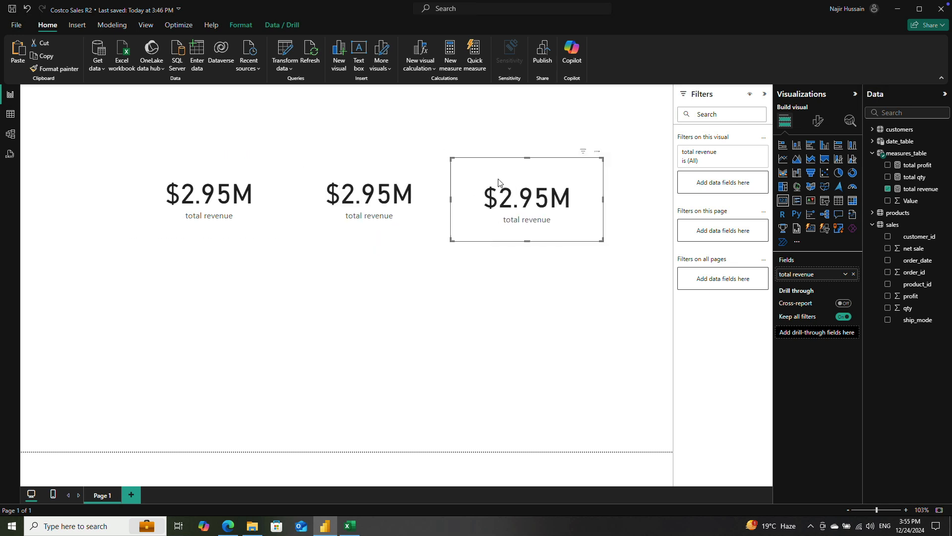
Step: Replace total revenue with total qty in the third card and with total profit in the middle card
left_click(888, 189)
left_click(887, 177)
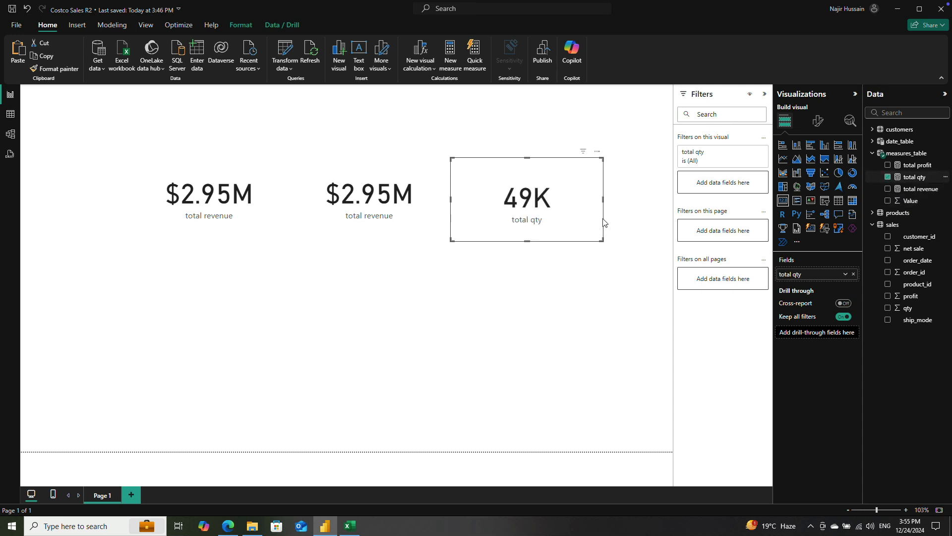
left_click(369, 208)
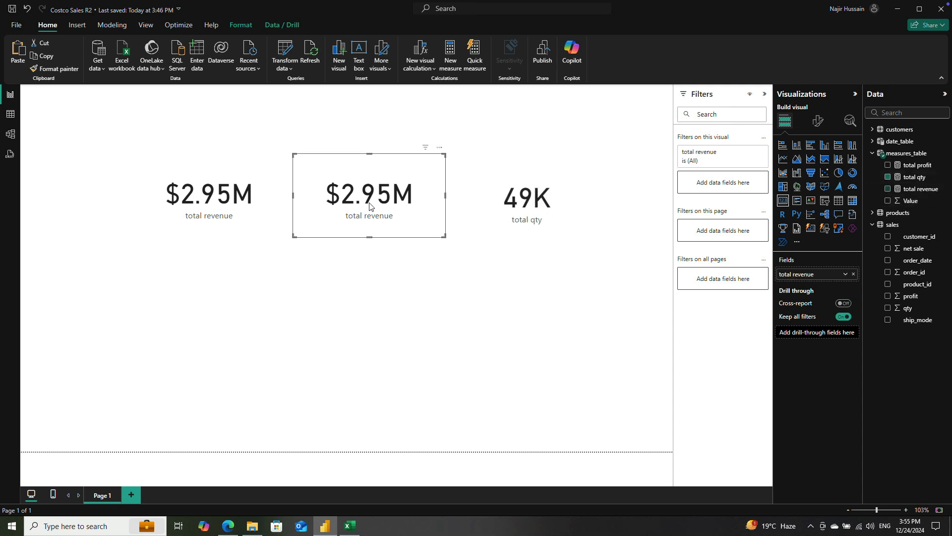
left_click(888, 188)
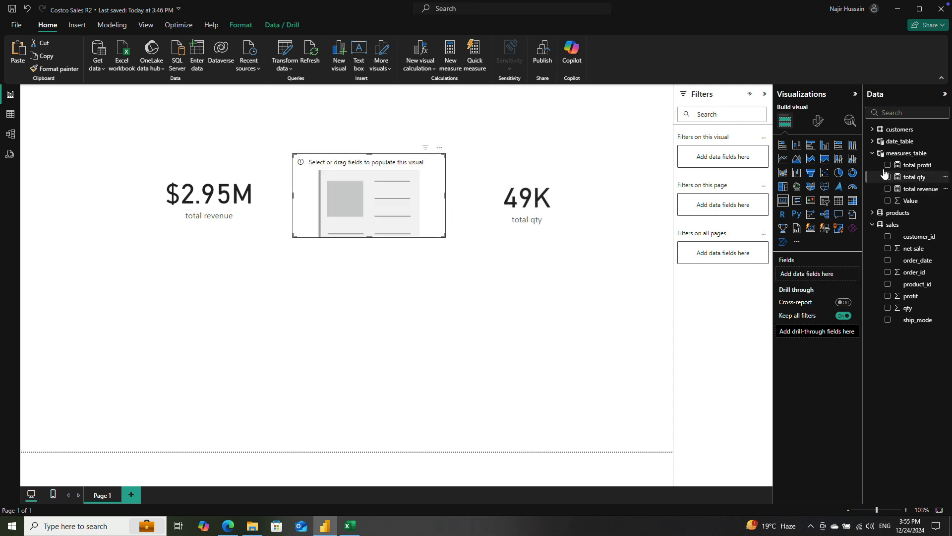
left_click(888, 165)
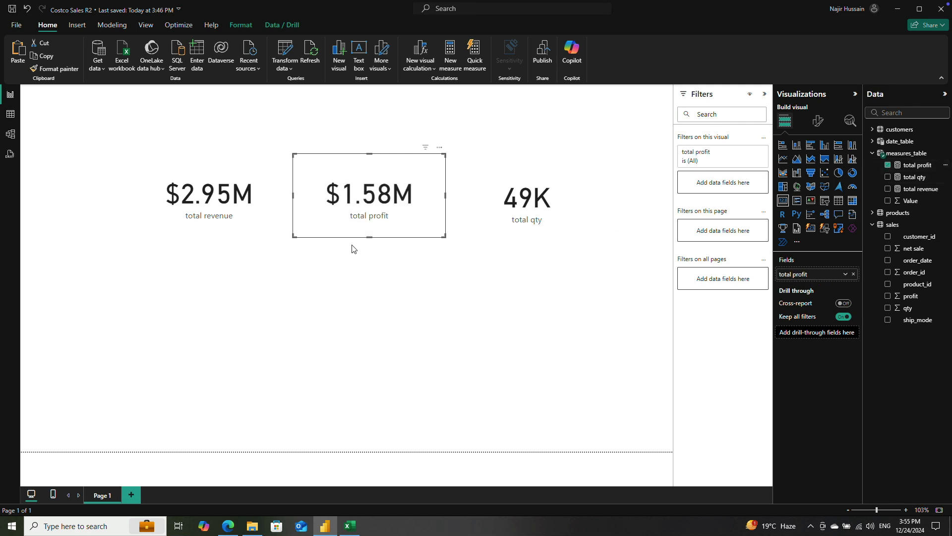
Step: Convert the total revenue card to a clustered bar chart, lower and widen it, and move the total profit card clear of it
left_click(240, 218)
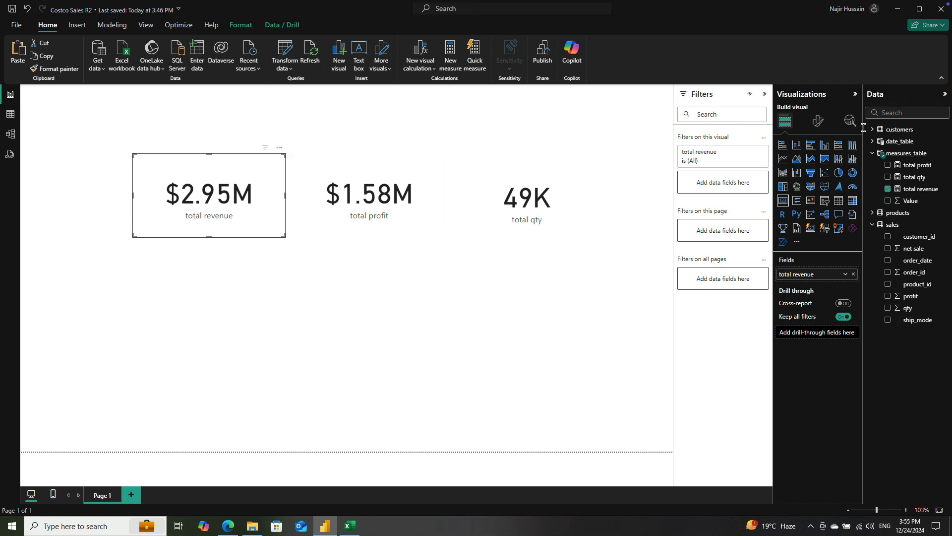
left_click(809, 145)
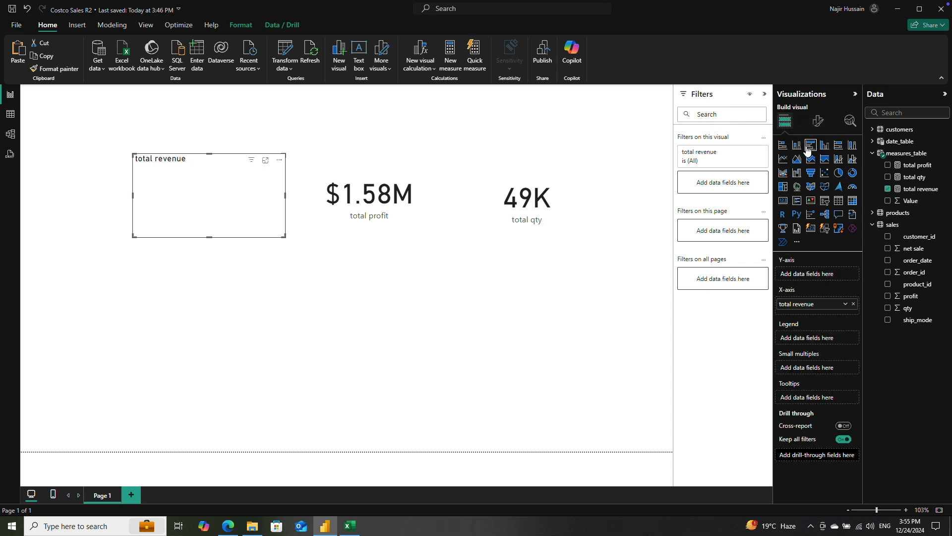
left_click_drag(260, 248, 264, 274)
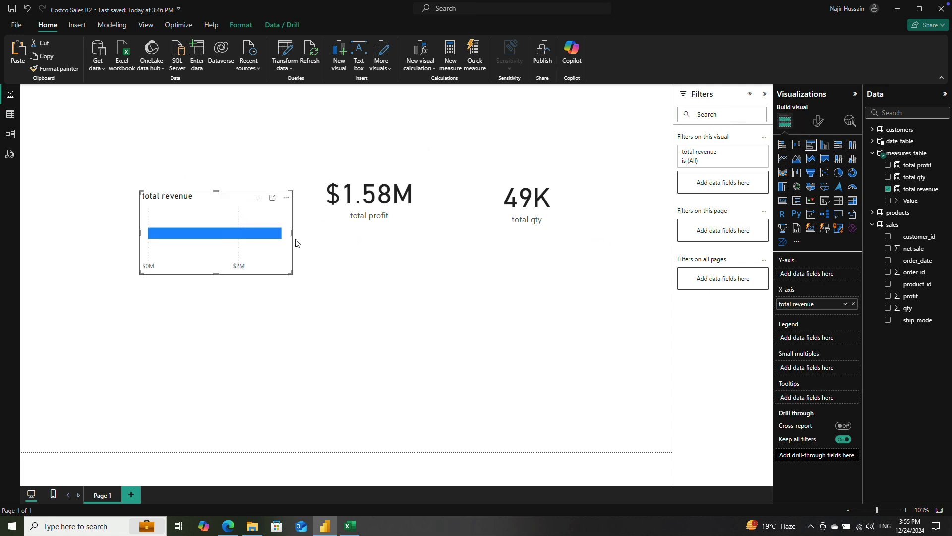
left_click_drag(292, 233, 311, 232)
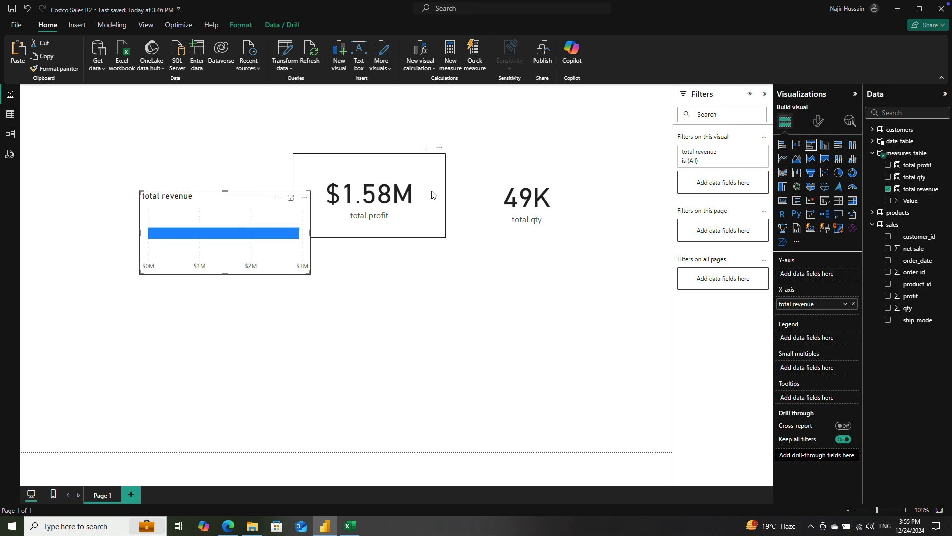
left_click_drag(430, 199, 565, 147)
left_click(249, 251)
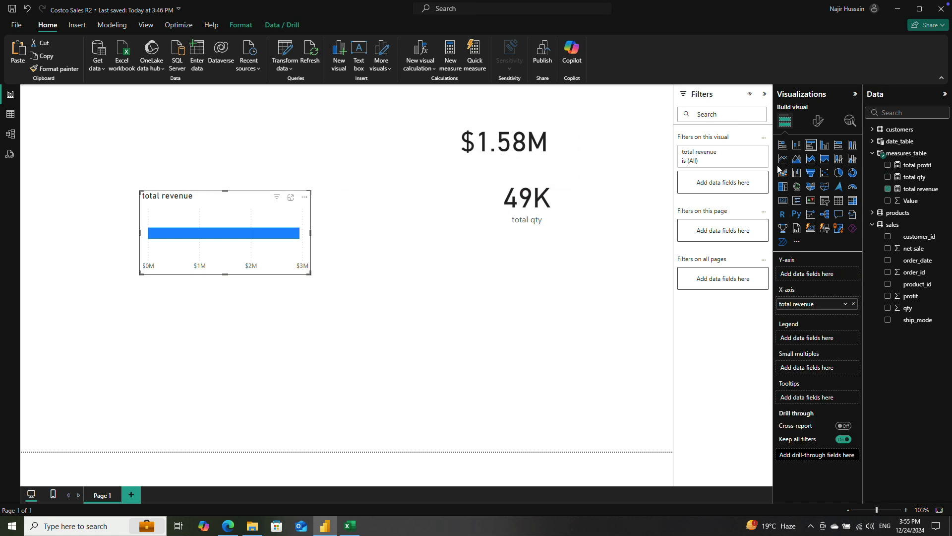
Step: Break down the revenue bar chart by the products table's category field and enlarge the chart to fit all bars
left_click(873, 224)
left_click(872, 213)
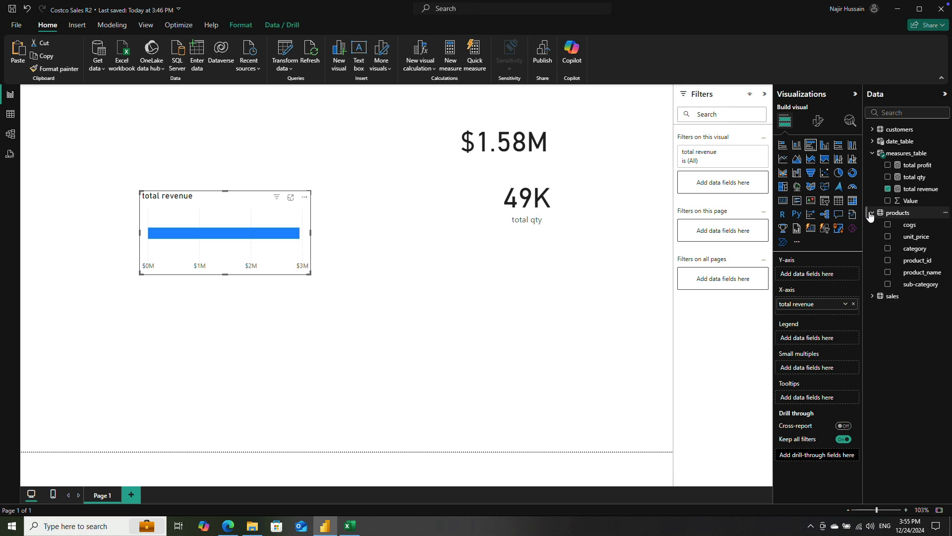
left_click(888, 249)
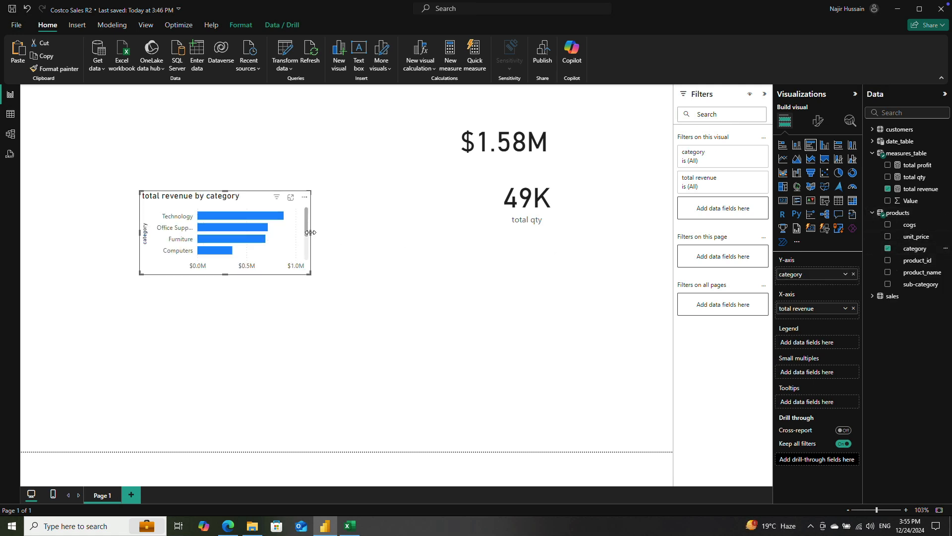
left_click_drag(311, 232, 379, 233)
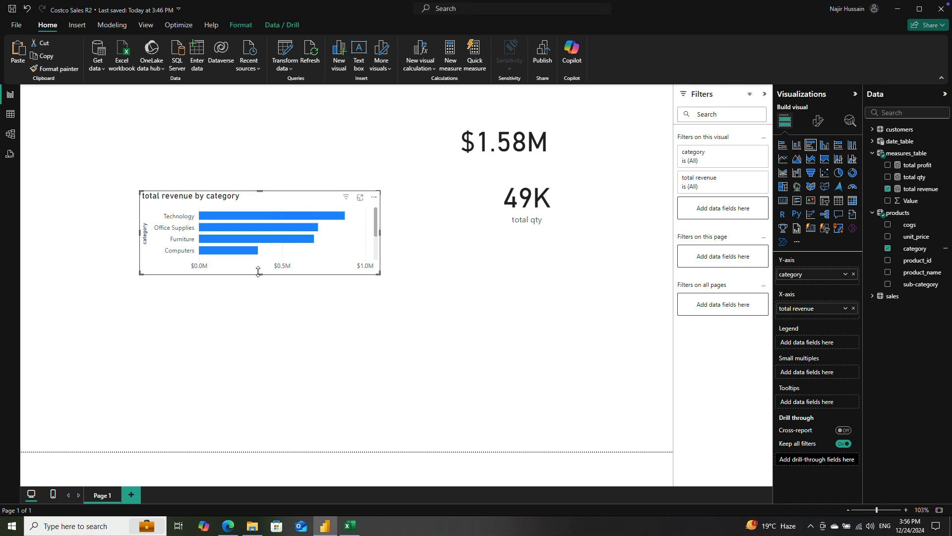
left_click_drag(258, 272, 259, 317)
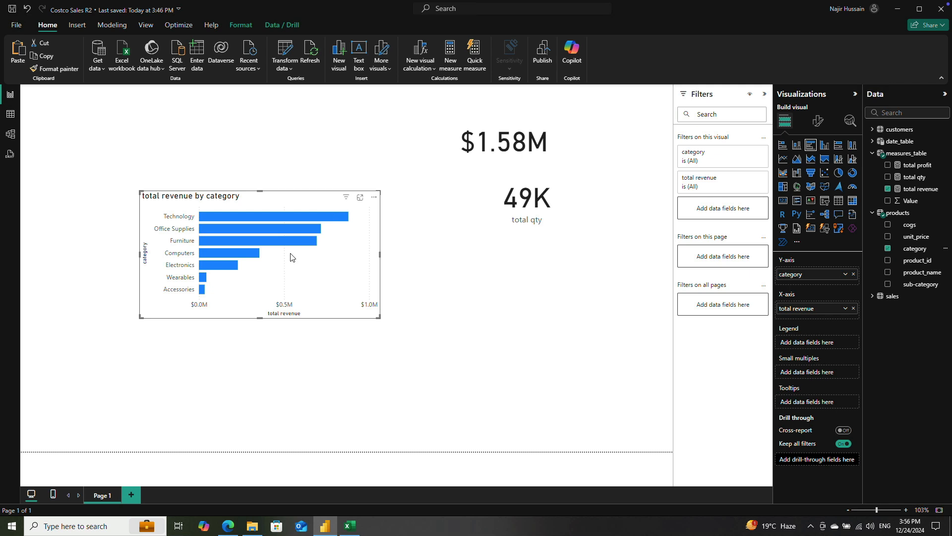
Step: Replace category with the customers table's country field in the revenue bar chart
mouse_move(285, 232)
left_click(887, 249)
left_click(872, 213)
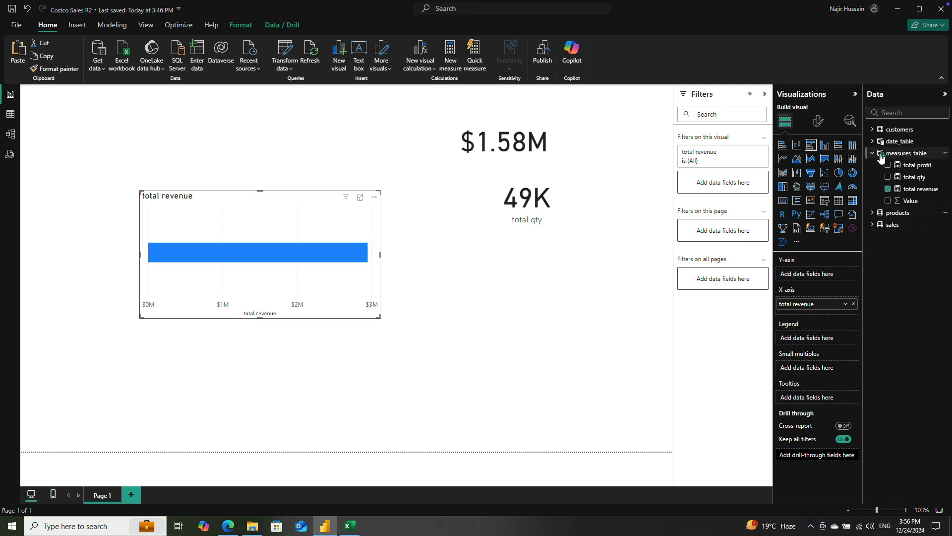
left_click(873, 153)
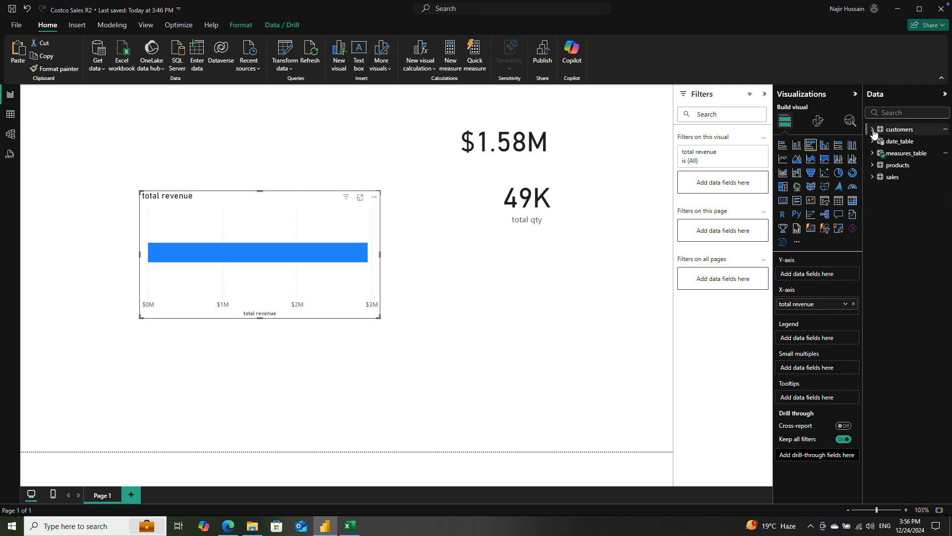
left_click(873, 130)
left_click(887, 153)
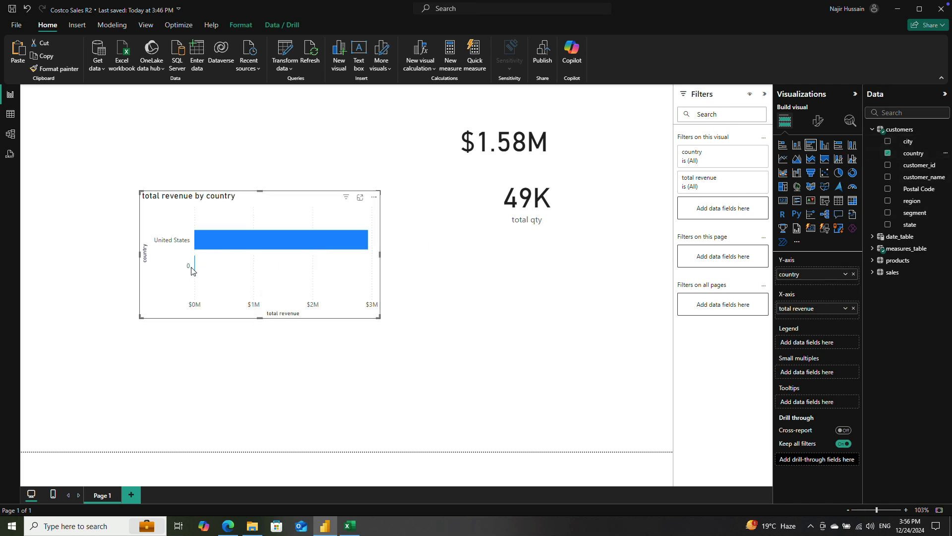
Step: Replace country with region in the revenue bar chart and inspect the West bar's value
left_click(888, 153)
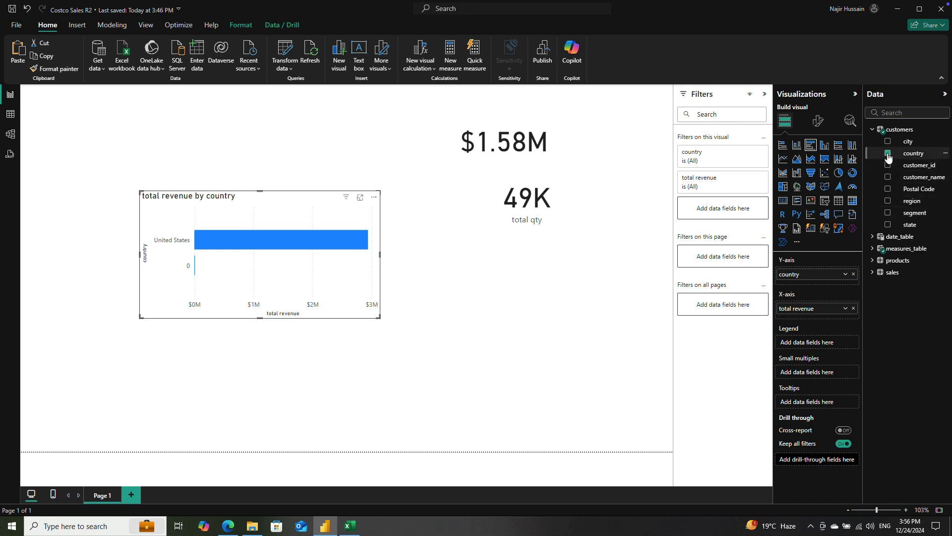
left_click(887, 200)
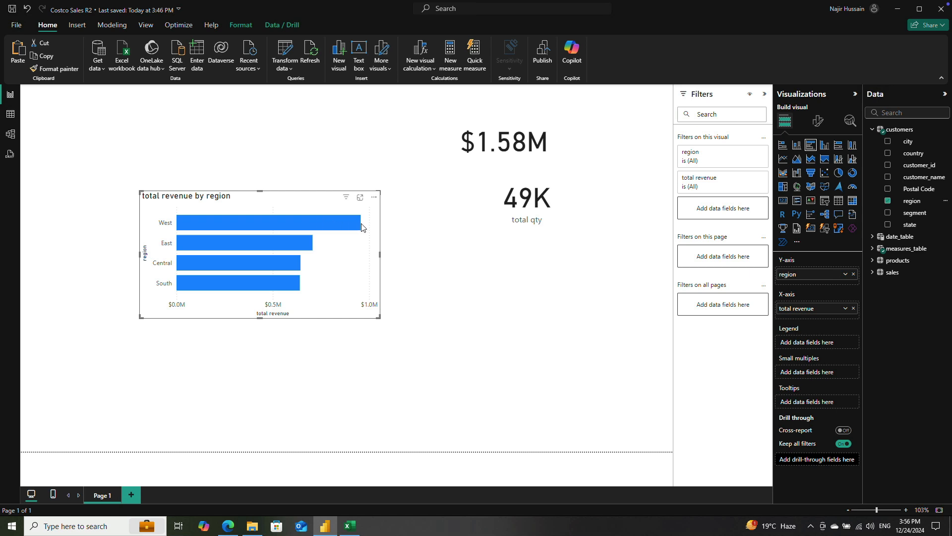
mouse_move(356, 223)
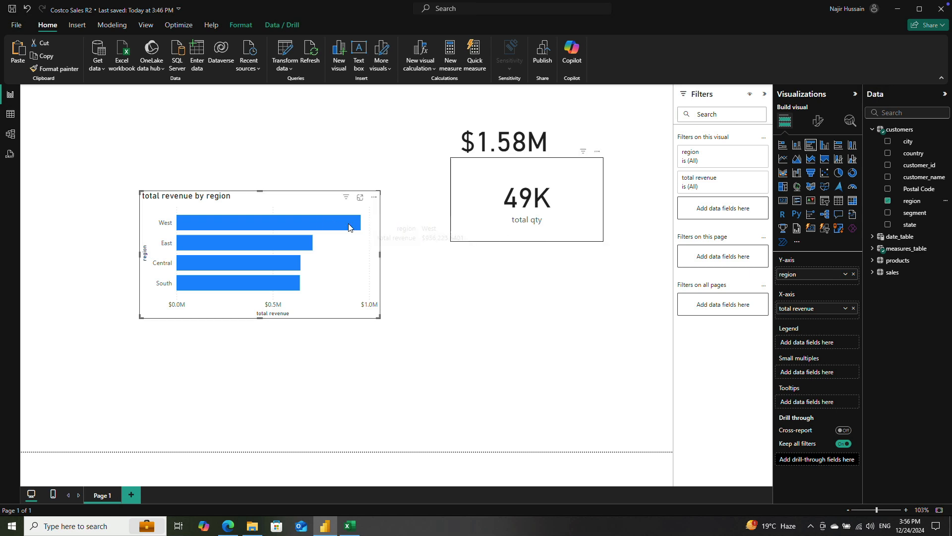
Step: Delete the total profit and total qty cards and the revenue by region chart, leaving the page empty
left_click(437, 127)
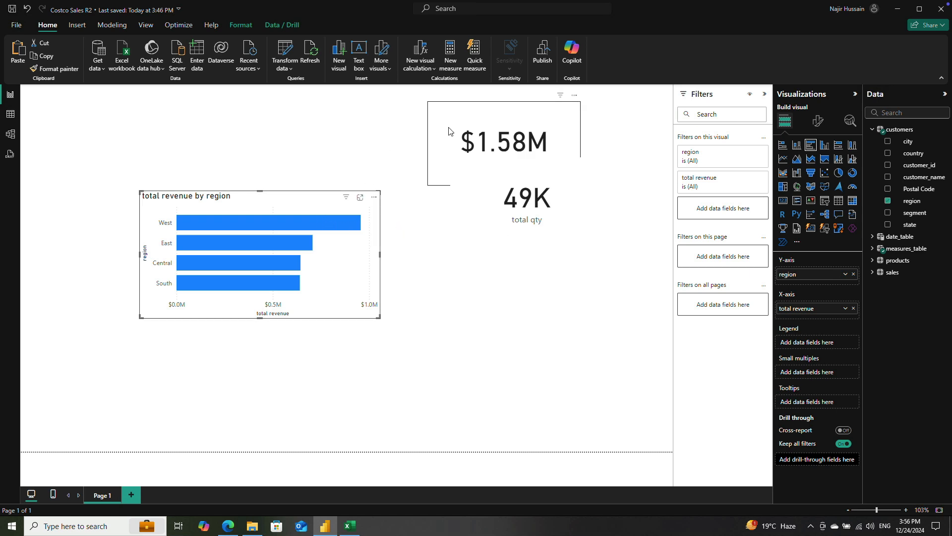
left_click(497, 211)
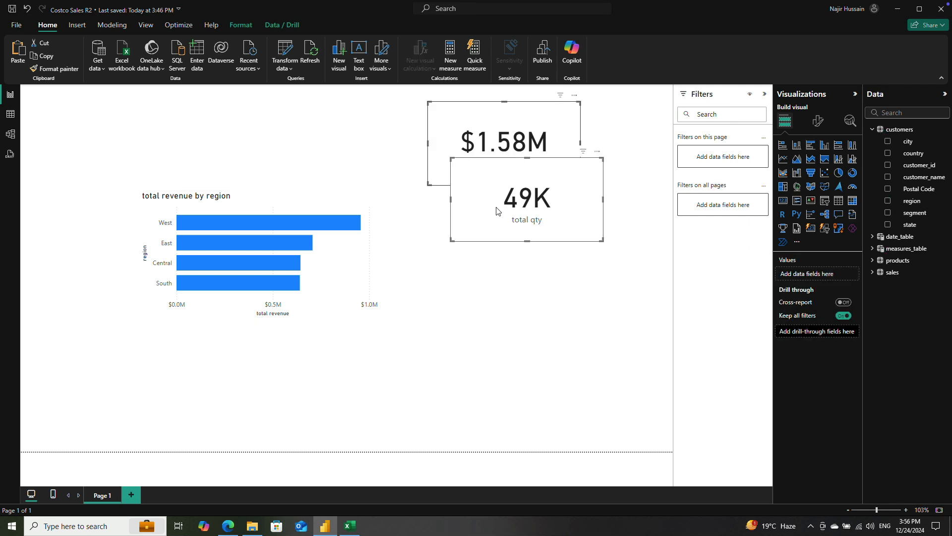
key("Delete")
left_click(305, 209)
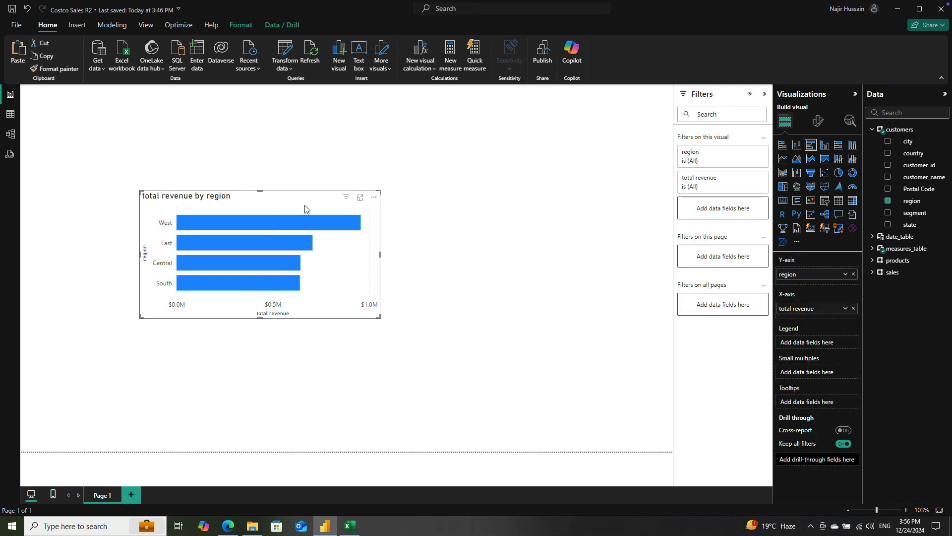
key("Delete")
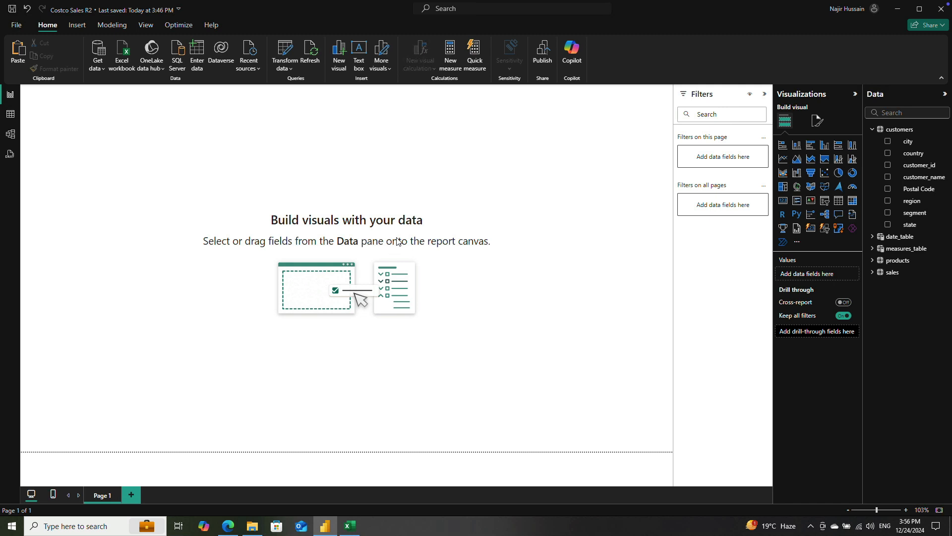
Step: Save the report and collapse the Filters pane to enlarge the canvas
left_click(12, 8)
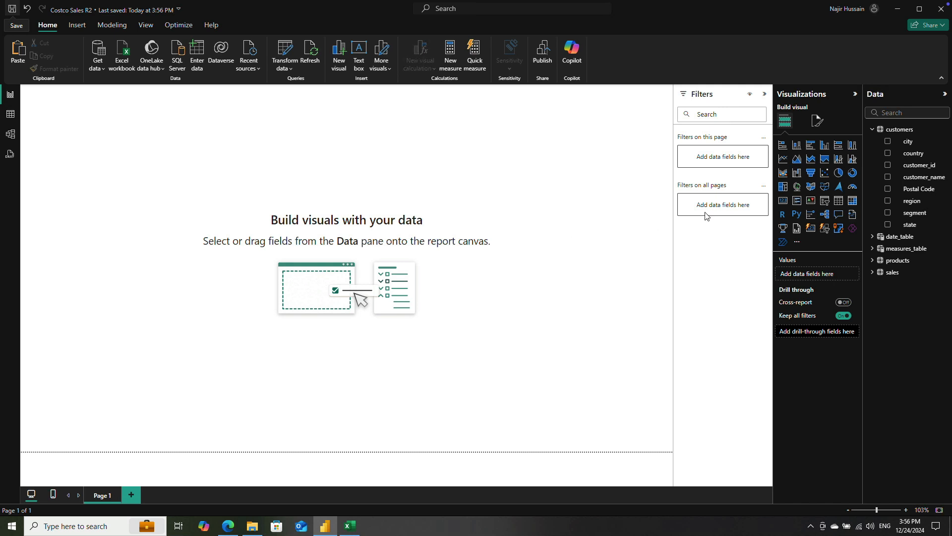
left_click(764, 94)
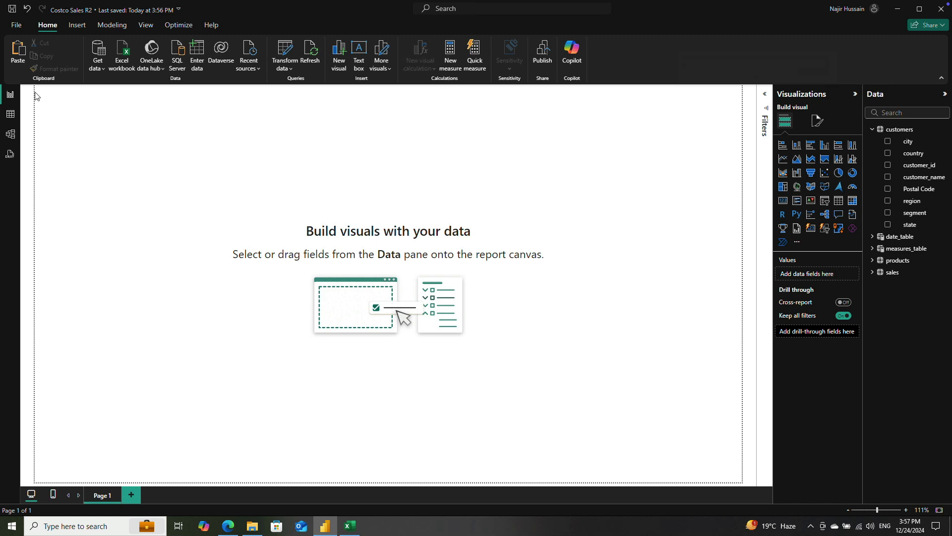
left_click_drag(43, 97, 744, 485)
left_click_drag(56, 99, 741, 485)
left_click_drag(145, 168, 620, 372)
left_click_drag(108, 173, 611, 389)
Step: Set the report page's wallpaper color to black
left_click(817, 124)
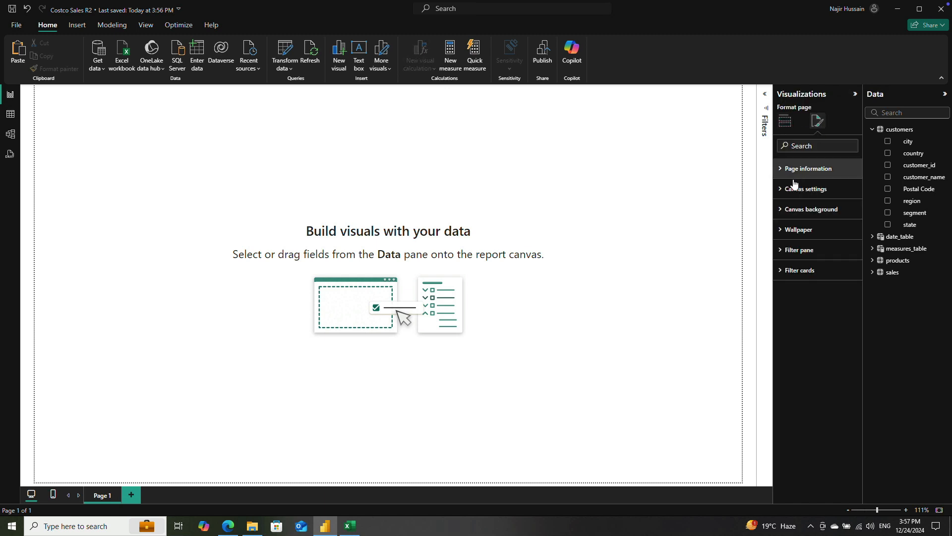
left_click(781, 231)
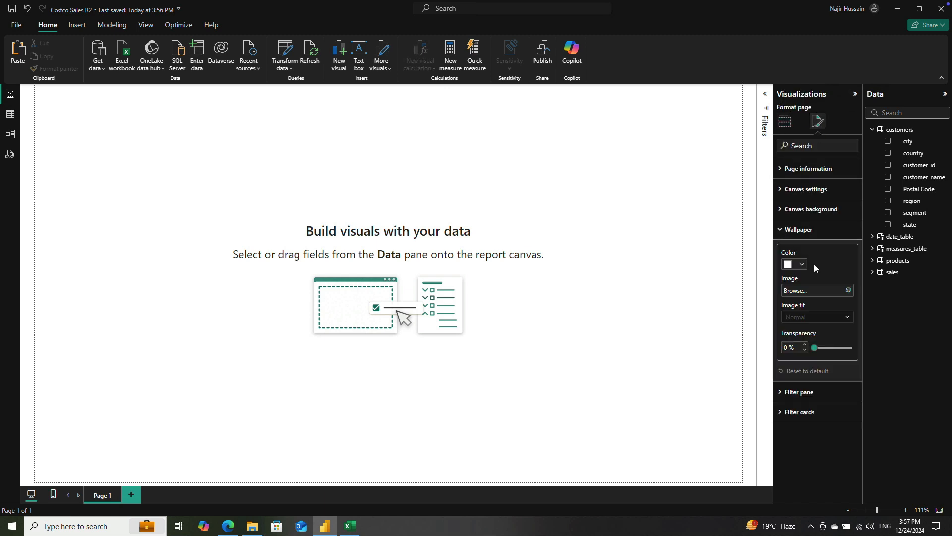
left_click(804, 265)
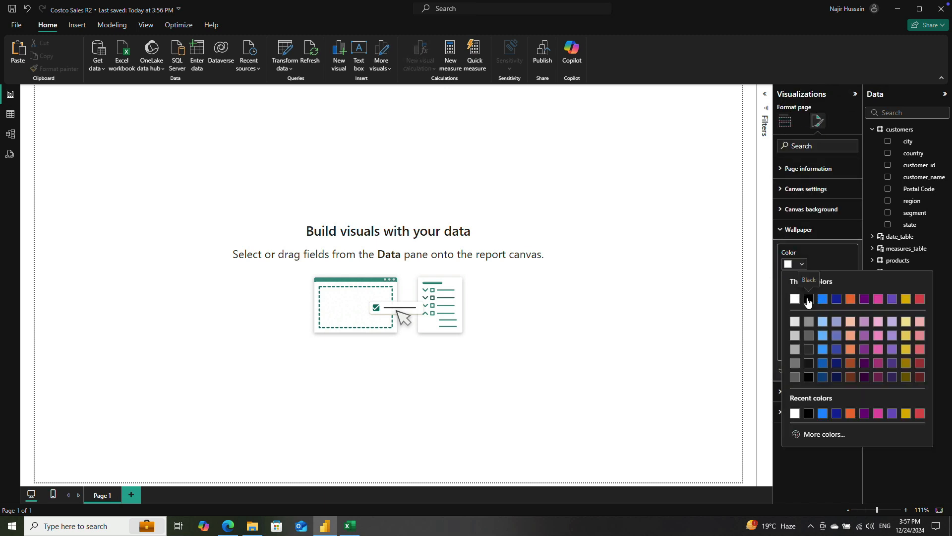
left_click(809, 300)
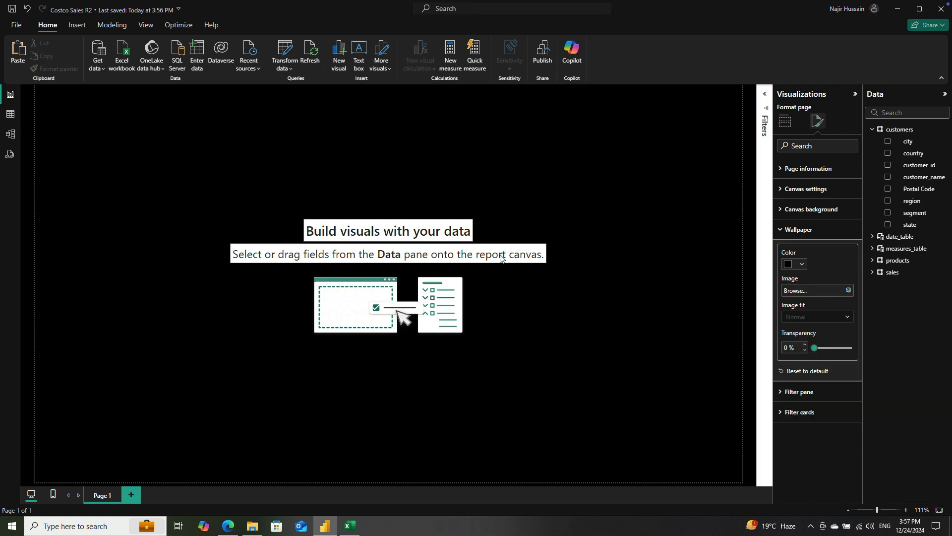
Step: Open the report's current theme for customization
left_click(146, 26)
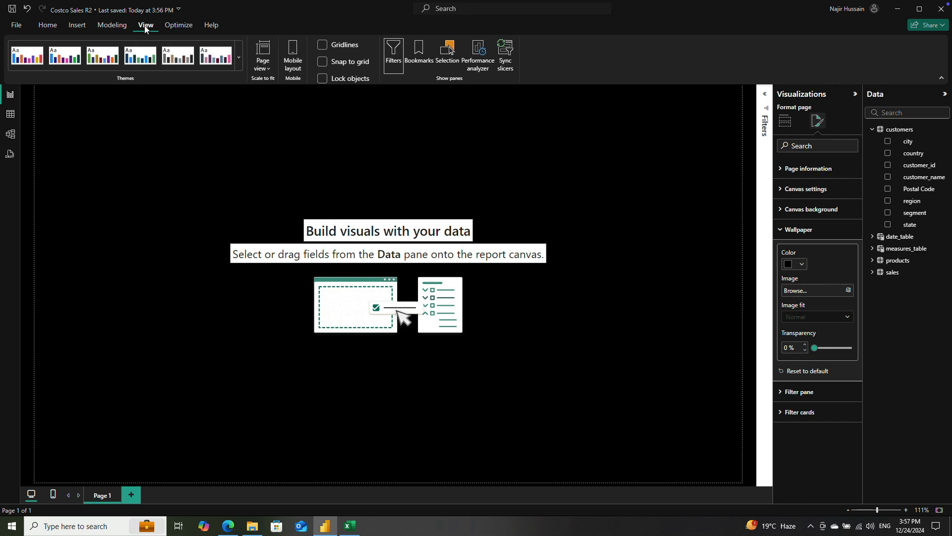
left_click(238, 59)
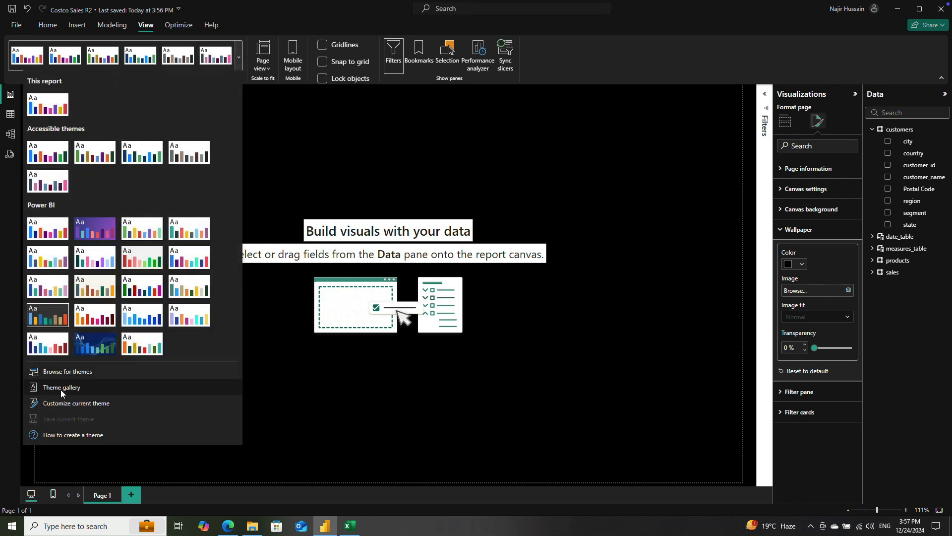
left_click(73, 403)
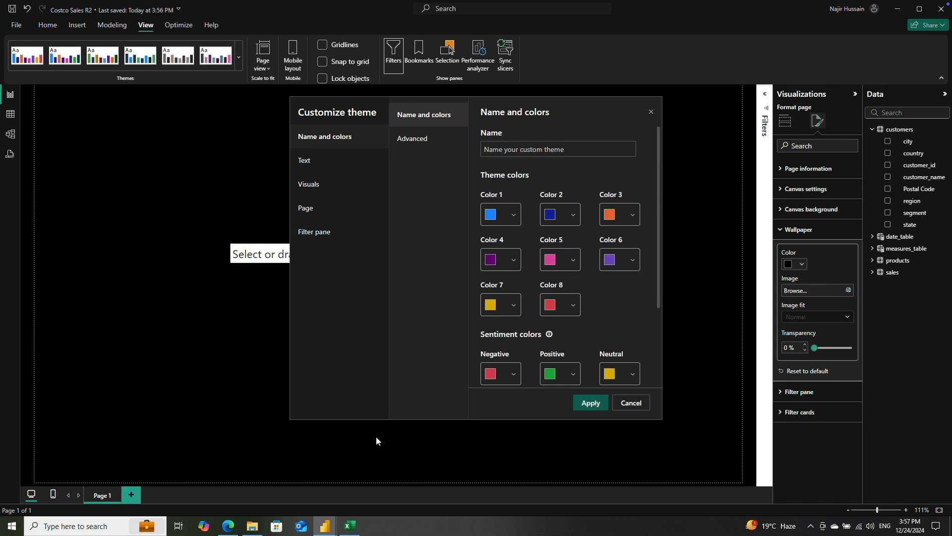
Step: Switch to File Explorer and view the Color Code - Costco.png image from the desktop's Costco BI Project folder, then return to Power BI
left_click(252, 526)
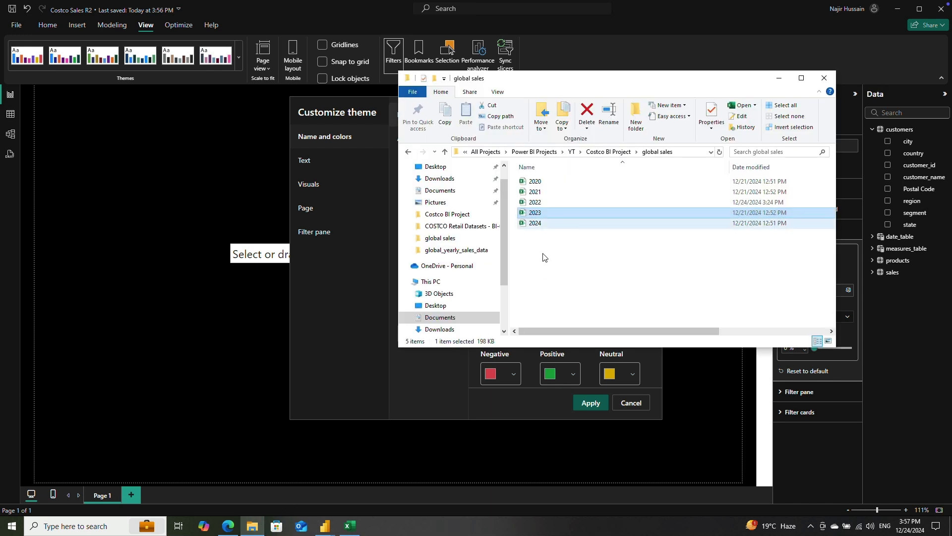
left_click(437, 179)
left_click(438, 169)
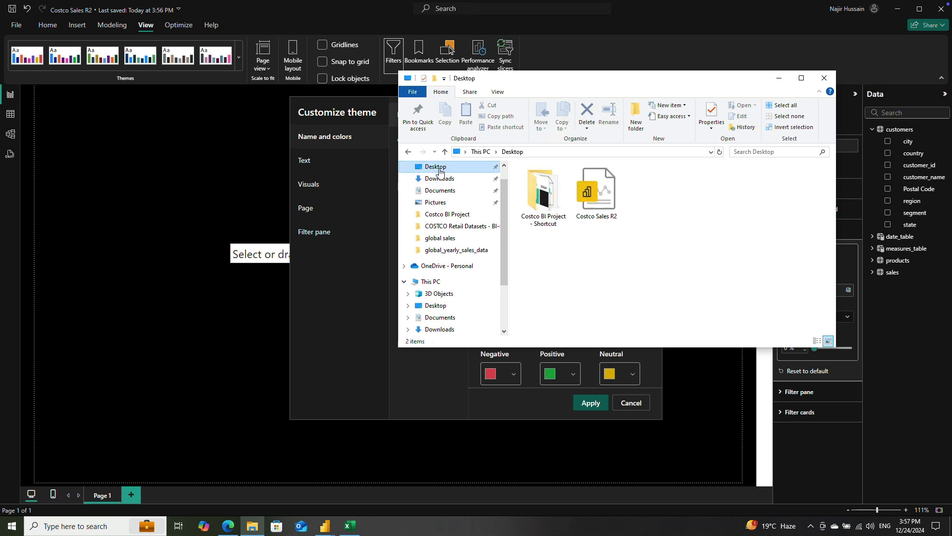
double_click(543, 196)
left_click(610, 200)
double_click(610, 201)
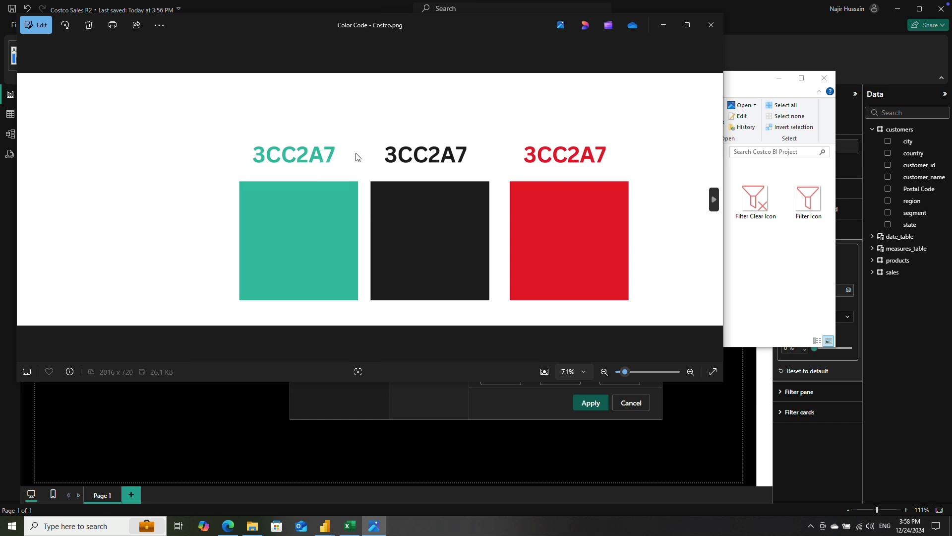
left_click(430, 388)
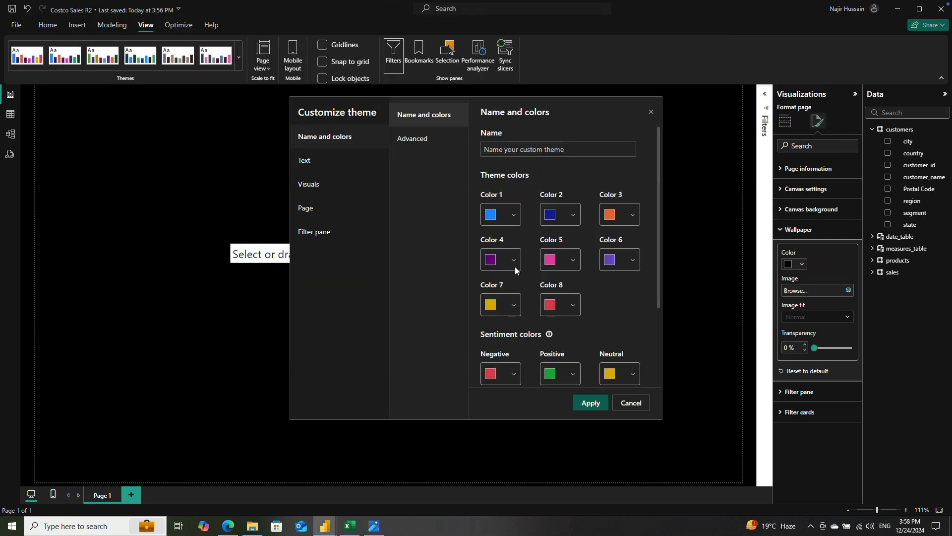
Step: Set the custom theme's Color 1 to hex #3CC2A7
left_click(508, 214)
double_click(510, 379)
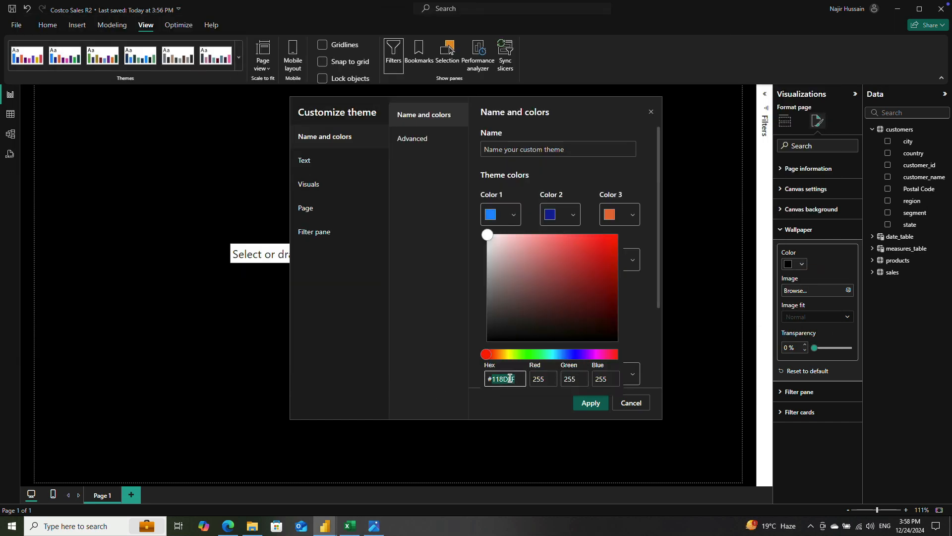
type("3cc2a7")
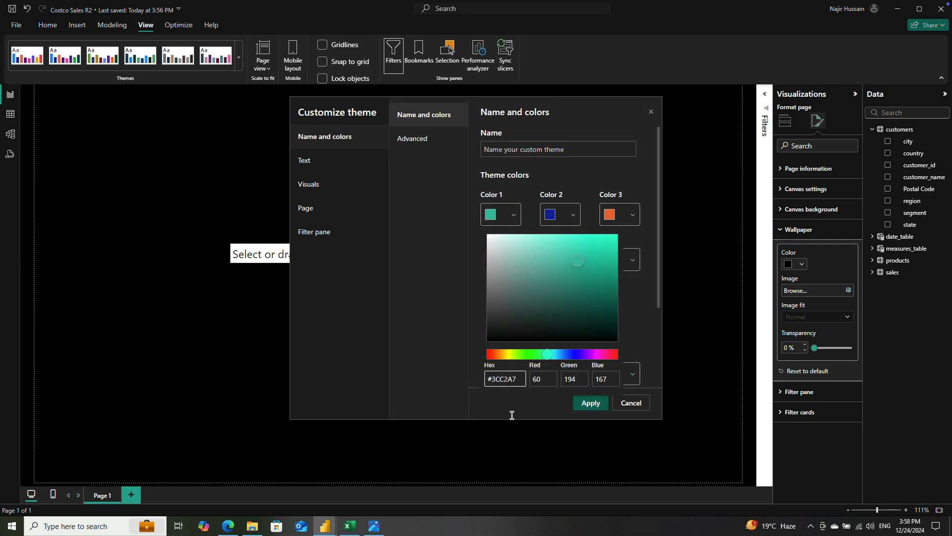
left_click(594, 404)
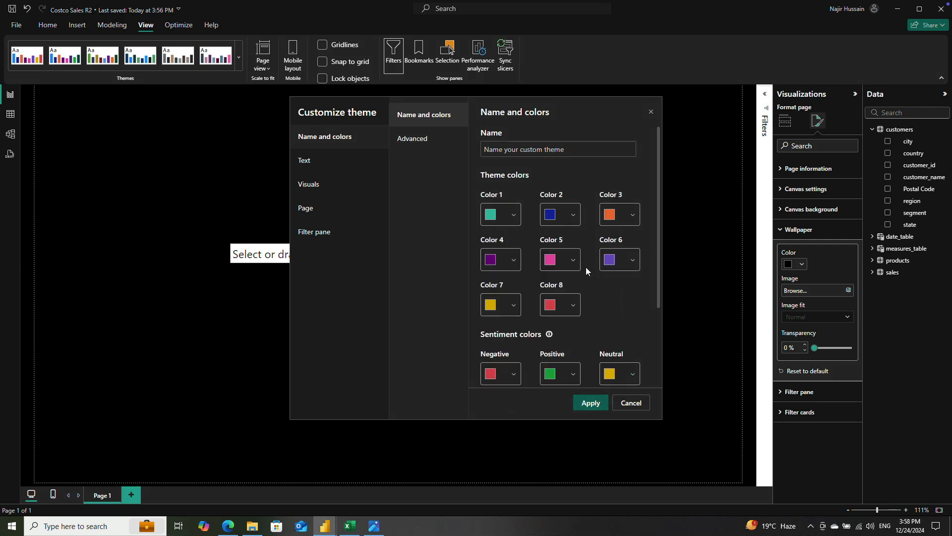
Step: Set the custom theme's Color 2 to hex #1F1F1F
left_click(572, 218)
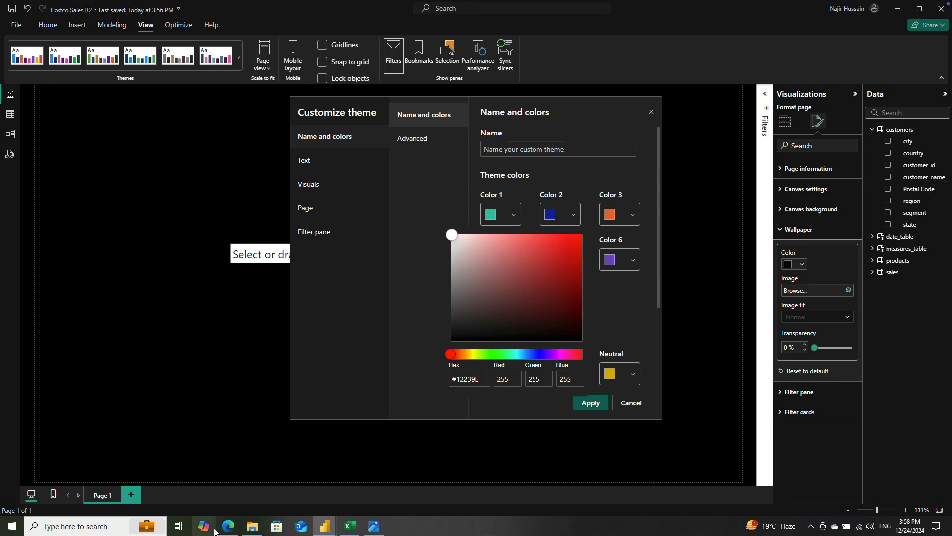
mouse_move(339, 526)
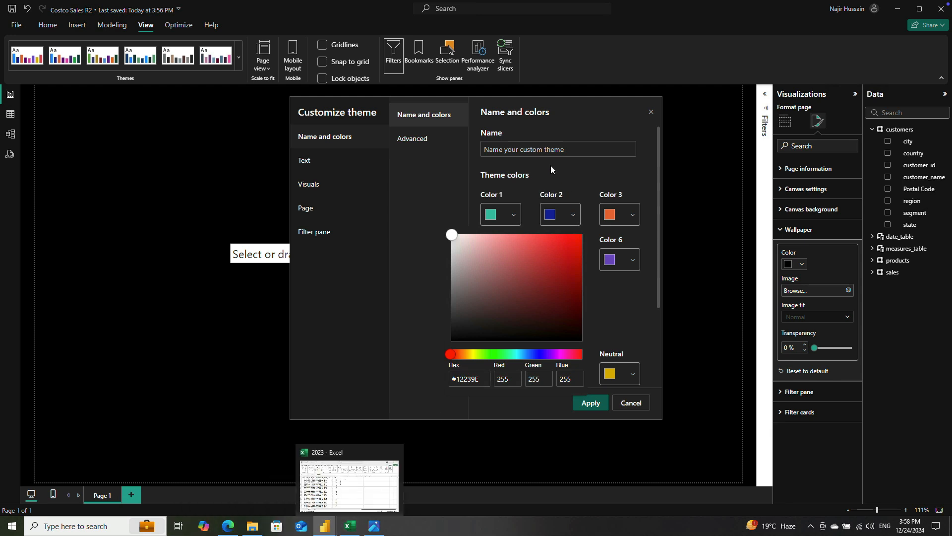
double_click(459, 378)
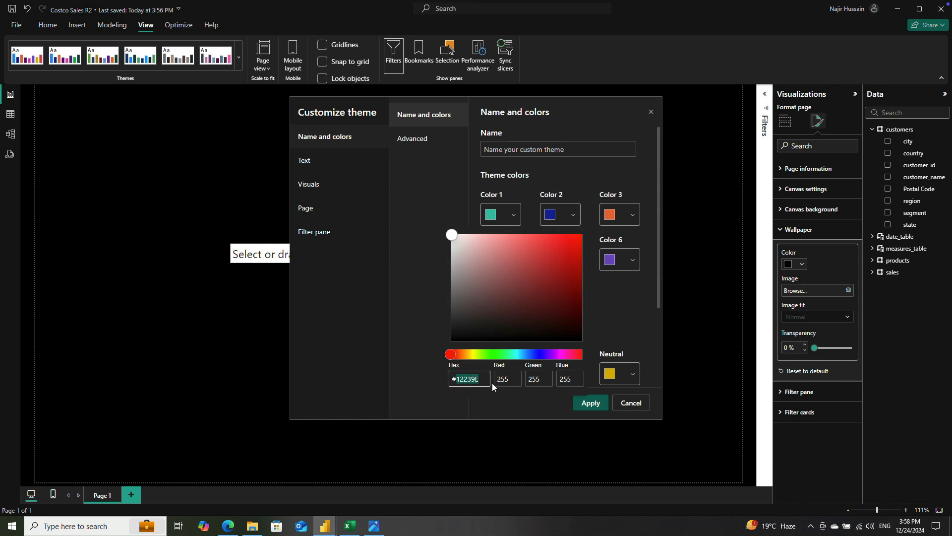
type("1f1f1f")
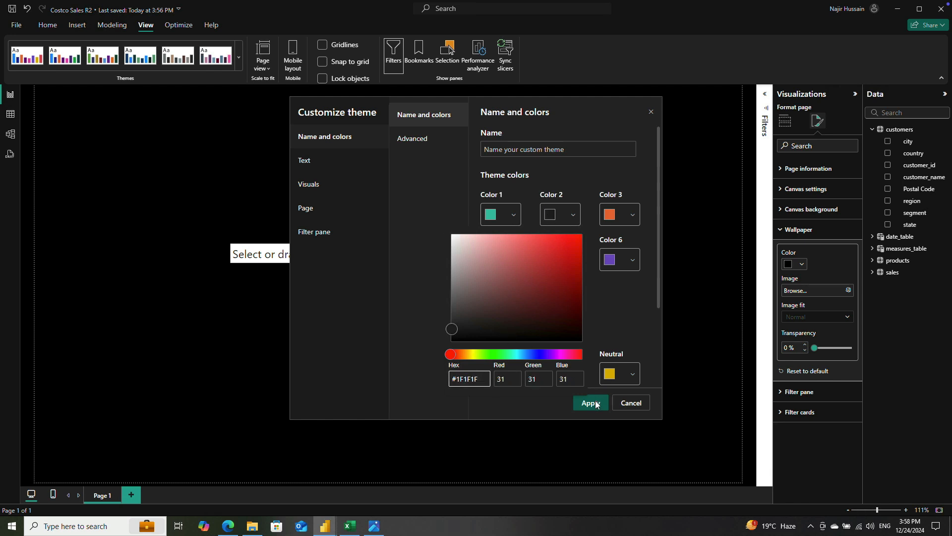
left_click(626, 305)
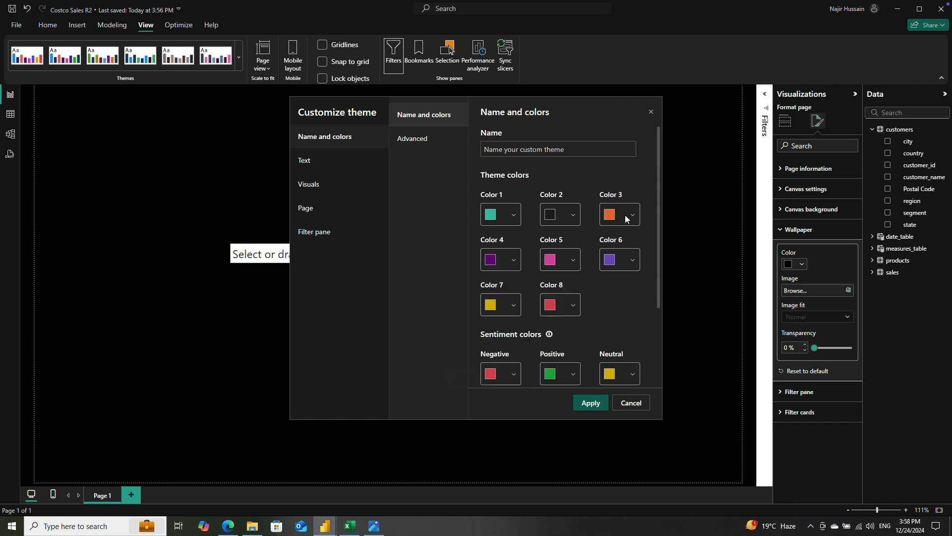
Step: Recheck the Costco color code image and set the custom theme's Color 3 to hex #3CC2A7
left_click(629, 217)
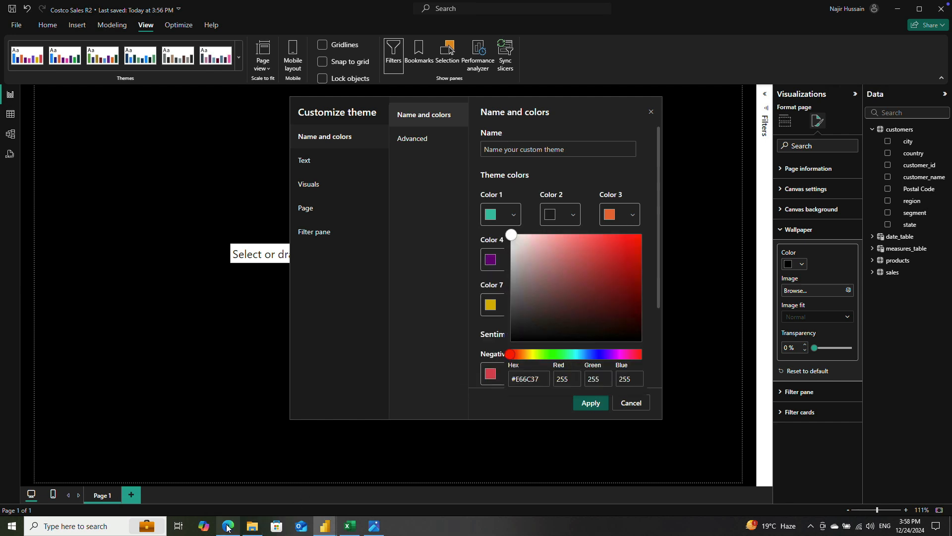
mouse_move(227, 527)
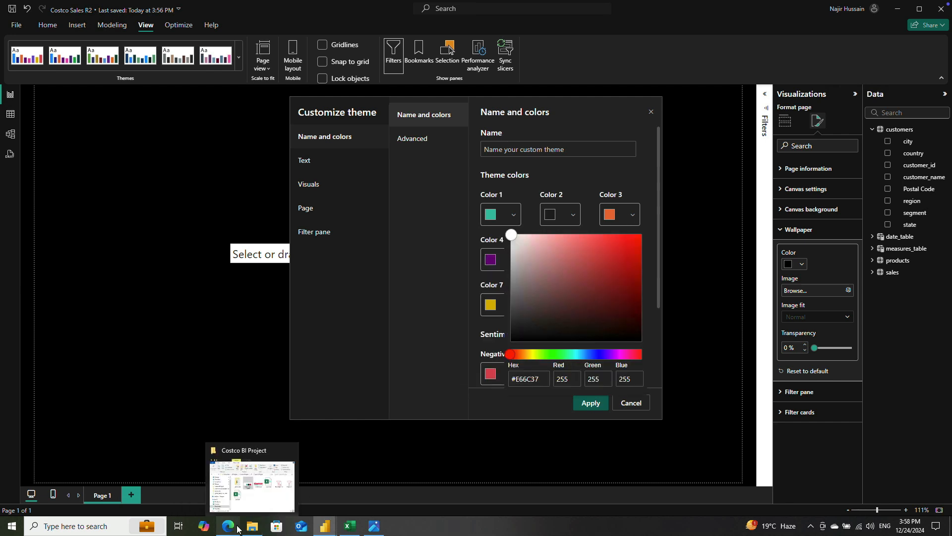
left_click(374, 526)
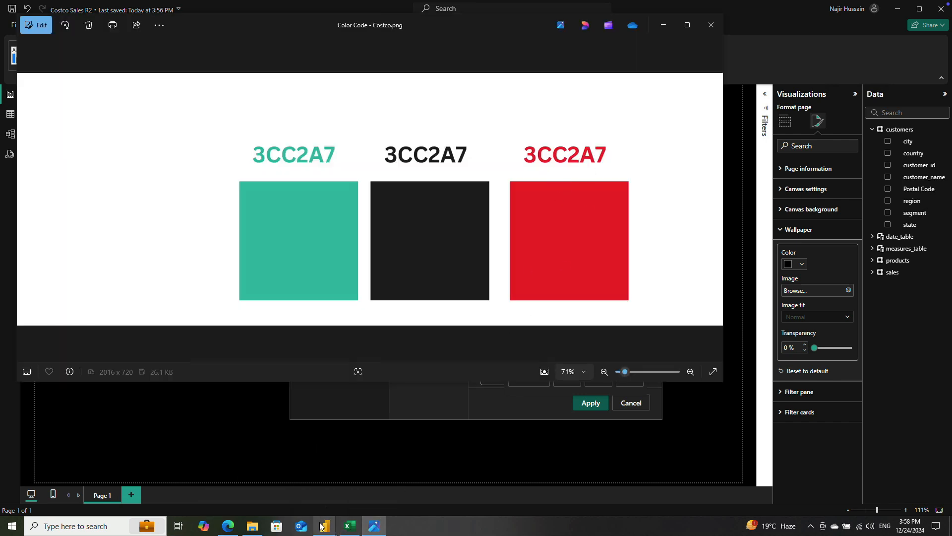
mouse_move(323, 525)
left_click(382, 491)
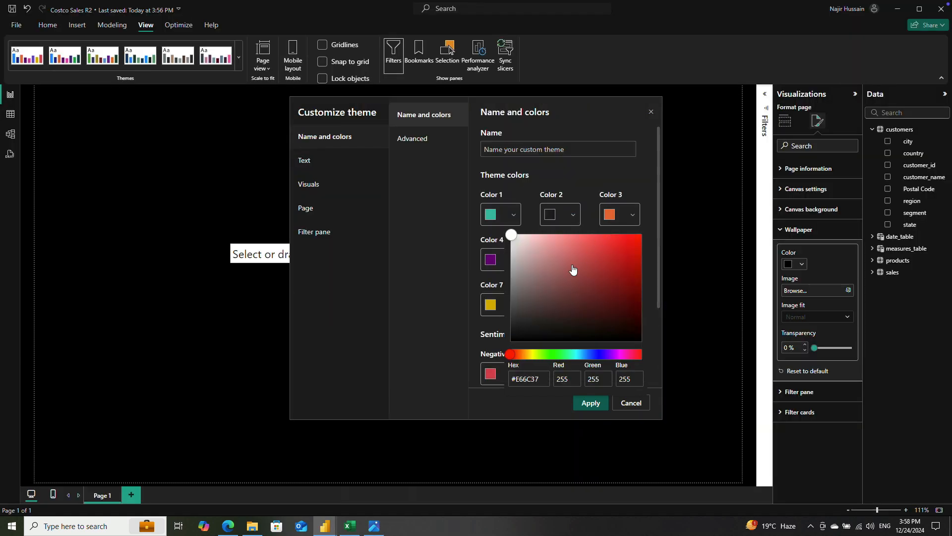
double_click(518, 377)
type("3cc2a7")
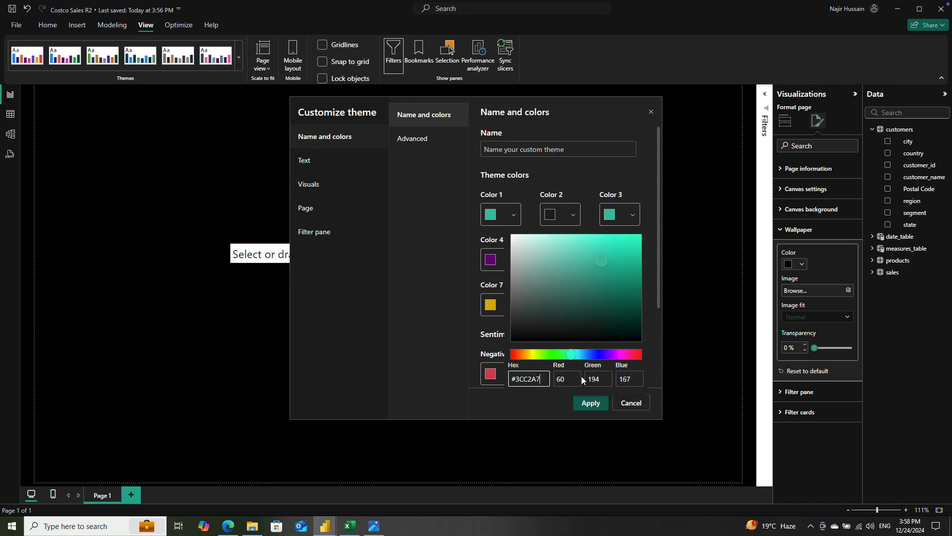
left_click(590, 403)
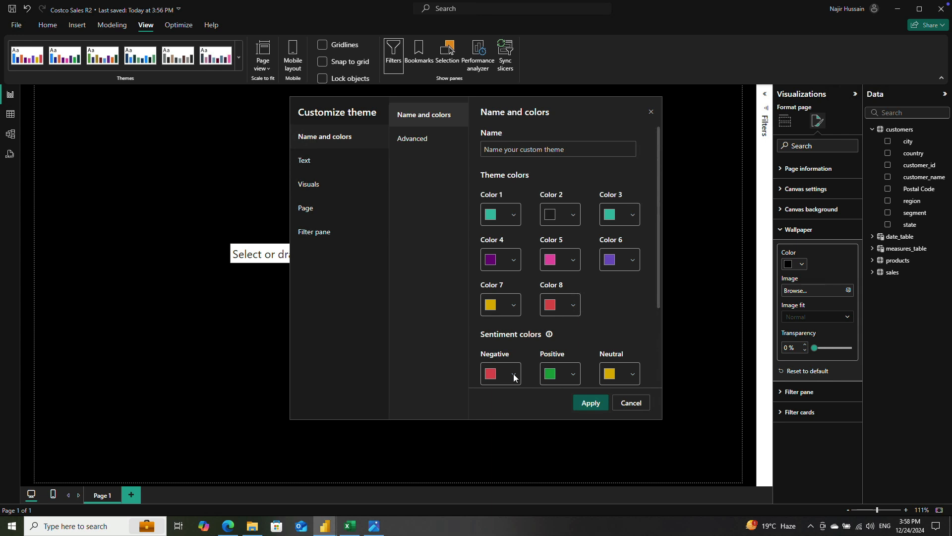
Step: Review the Positive and Color 4 swatches without editing them, and apply the customized theme to the report
left_click(572, 375)
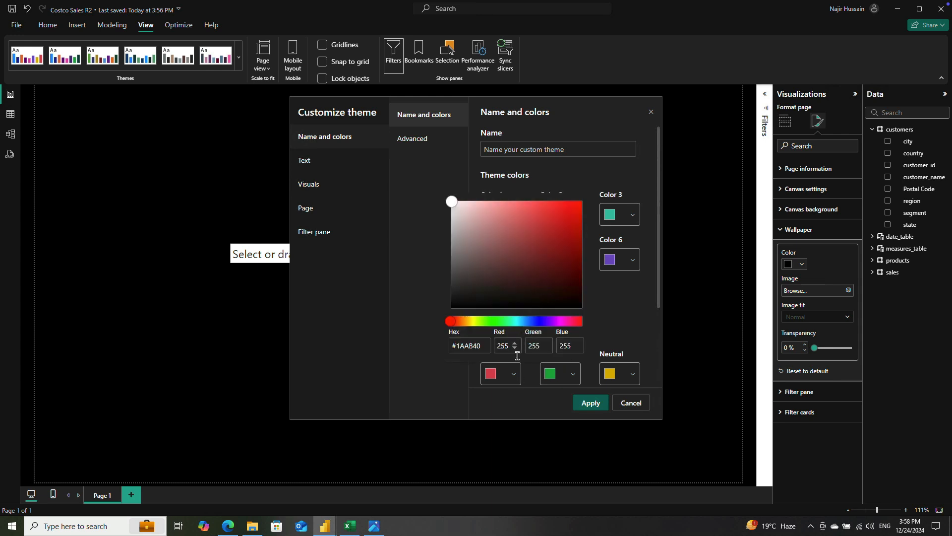
left_click(609, 299)
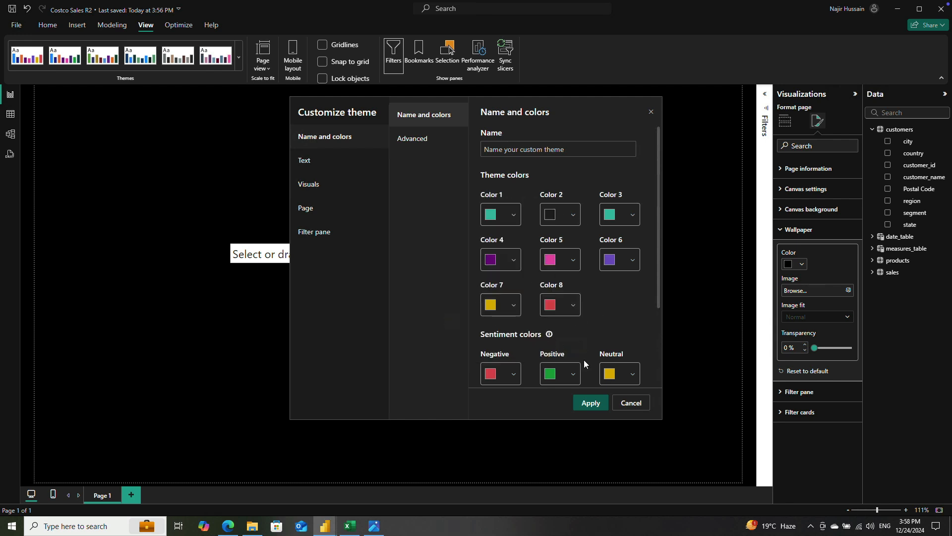
left_click(516, 259)
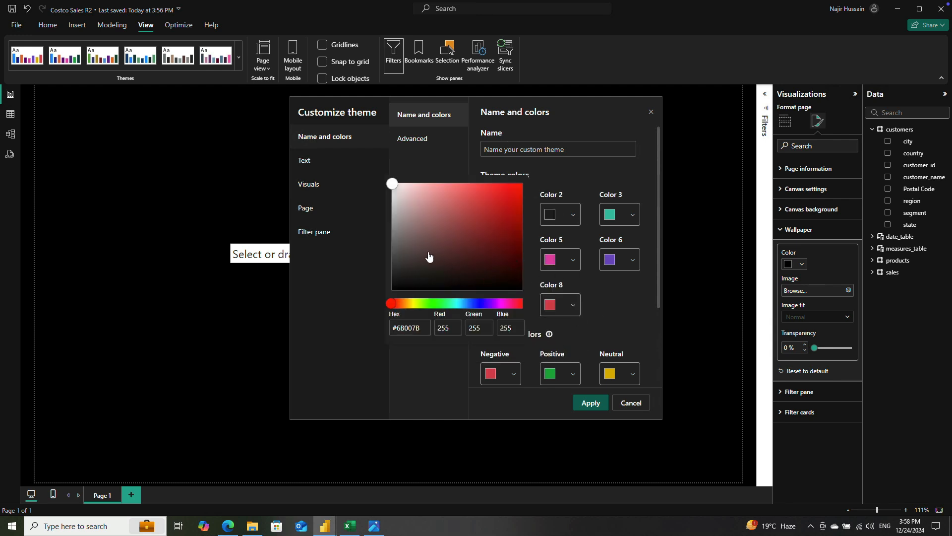
left_click(651, 297)
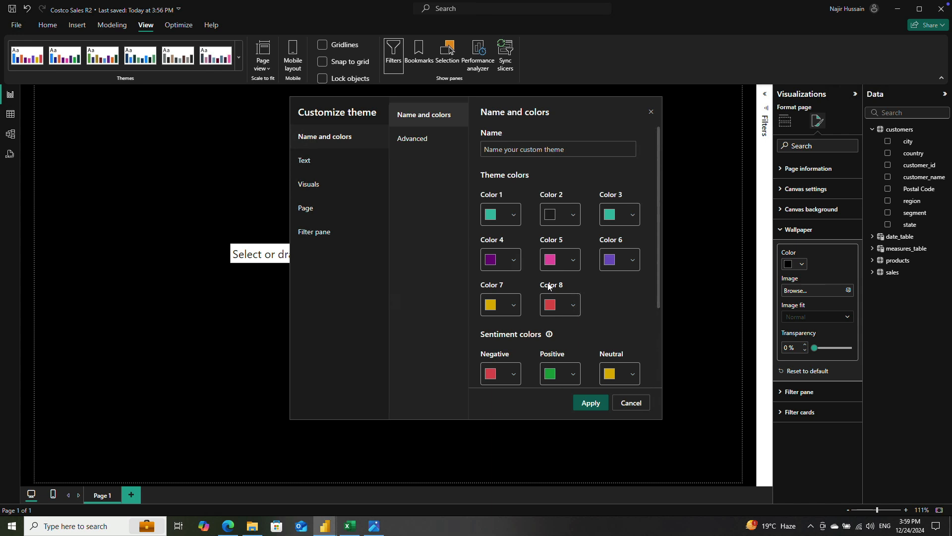
left_click(596, 406)
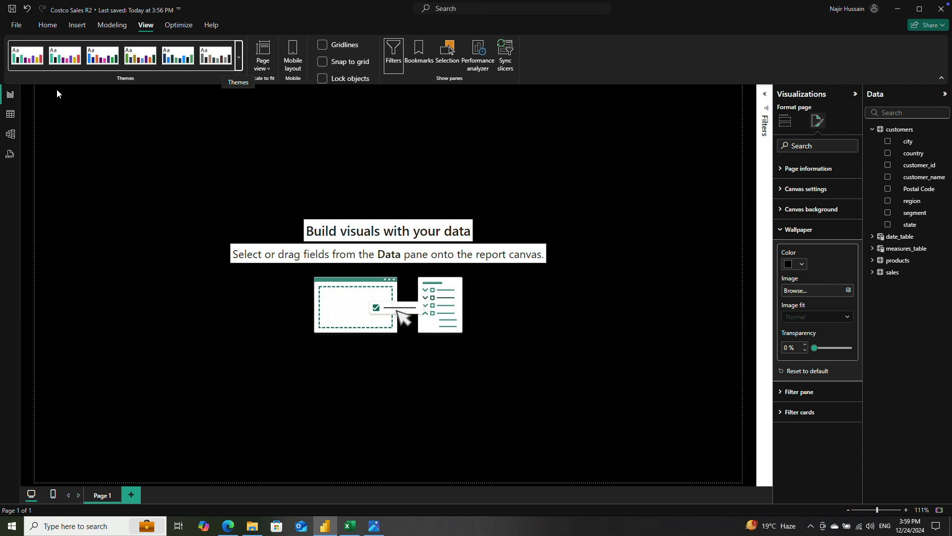
left_click_drag(57, 90, 204, 106)
left_click_drag(54, 92, 721, 117)
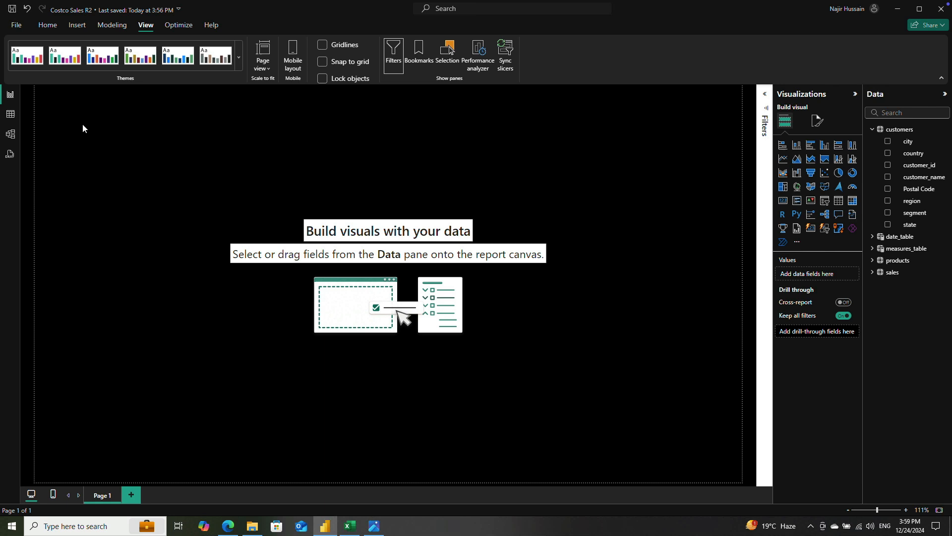
left_click_drag(48, 92, 161, 112)
left_click_drag(490, 100, 718, 122)
left_click_drag(516, 100, 722, 117)
left_click_drag(130, 170, 183, 181)
left_click_drag(61, 115, 141, 177)
left_click_drag(262, 119, 335, 169)
left_click_drag(61, 106, 376, 146)
left_click_drag(429, 104, 598, 174)
left_click_drag(448, 201, 532, 245)
left_click_drag(420, 302, 704, 440)
left_click_drag(55, 286, 337, 444)
Step: Insert a rectangle shape and resize it into a thin header banner spanning the full width at the page's upper edge
left_click(77, 26)
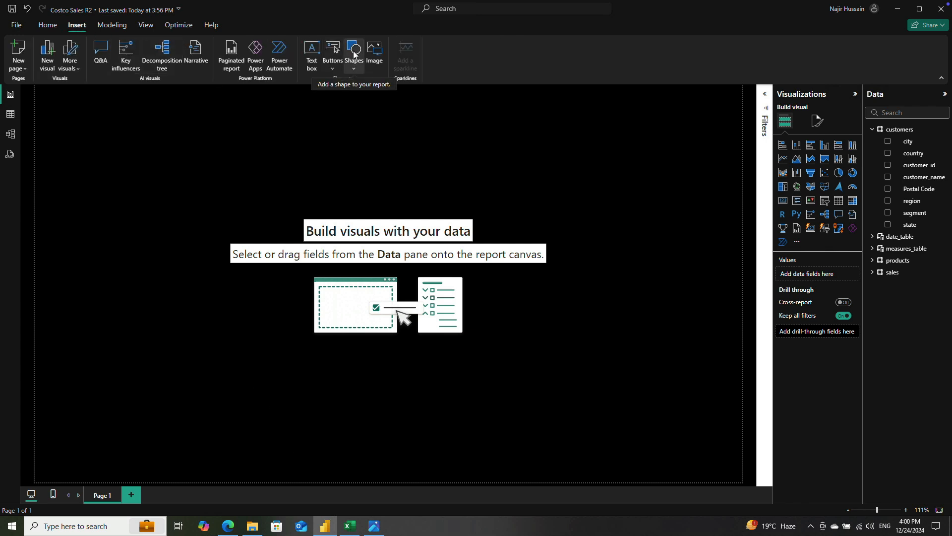
left_click(353, 51)
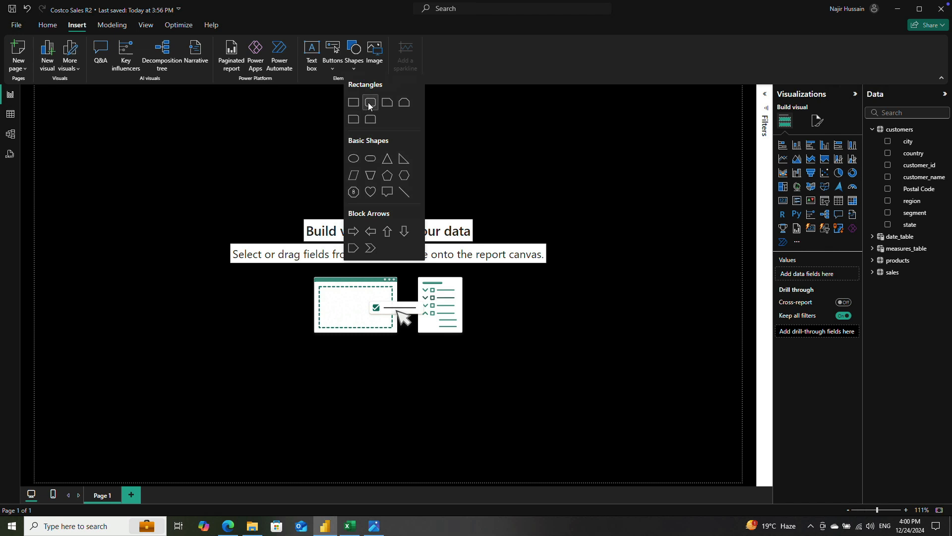
left_click(351, 102)
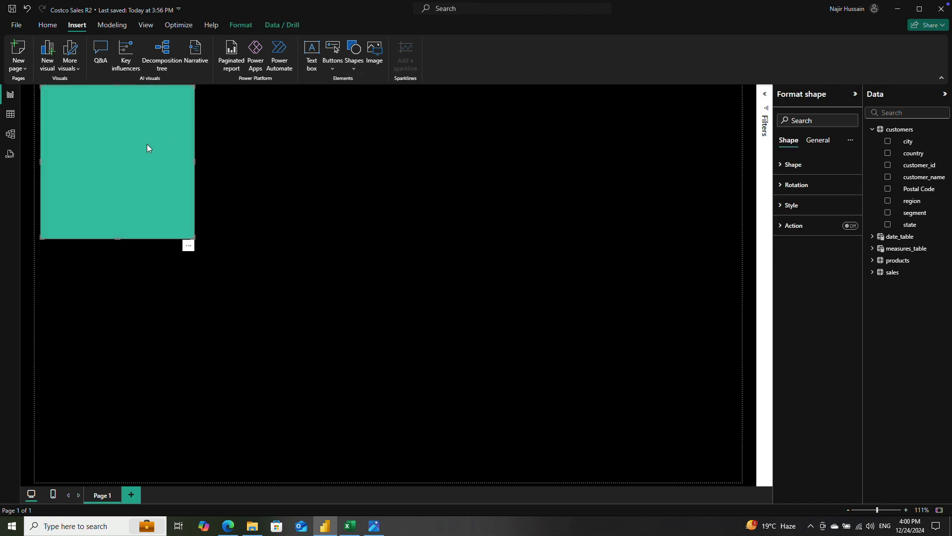
mouse_move(147, 148)
left_mouse_down()
mouse_move(169, 166)
mouse_move(143, 150)
left_mouse_up()
left_click_drag(197, 167, 740, 165)
left_click_drag(42, 165, 19, 165)
left_click_drag(403, 206, 401, 200)
left_click_drag(391, 237, 379, 111)
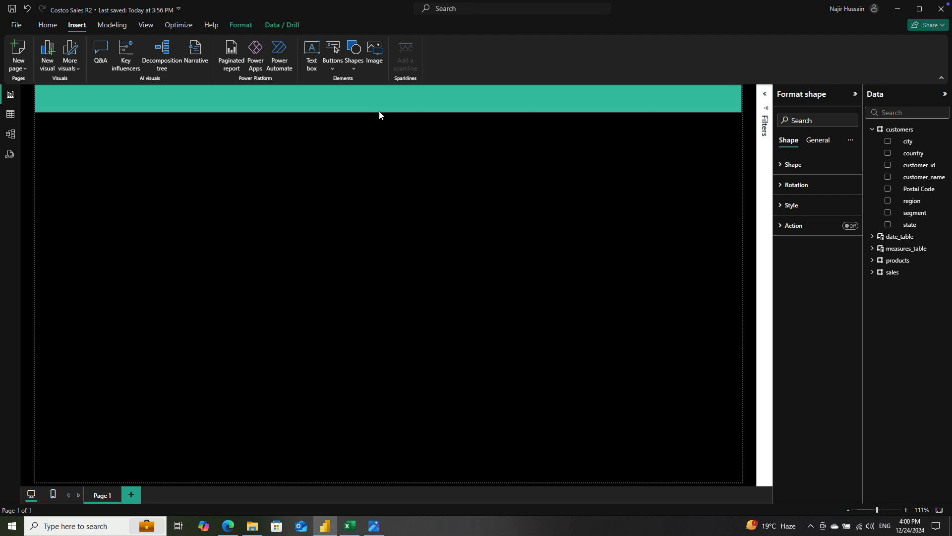
Step: Set the header banner's fill color to Theme color 2, #1F1F1F
left_click(470, 143)
left_click(471, 98)
left_click(820, 142)
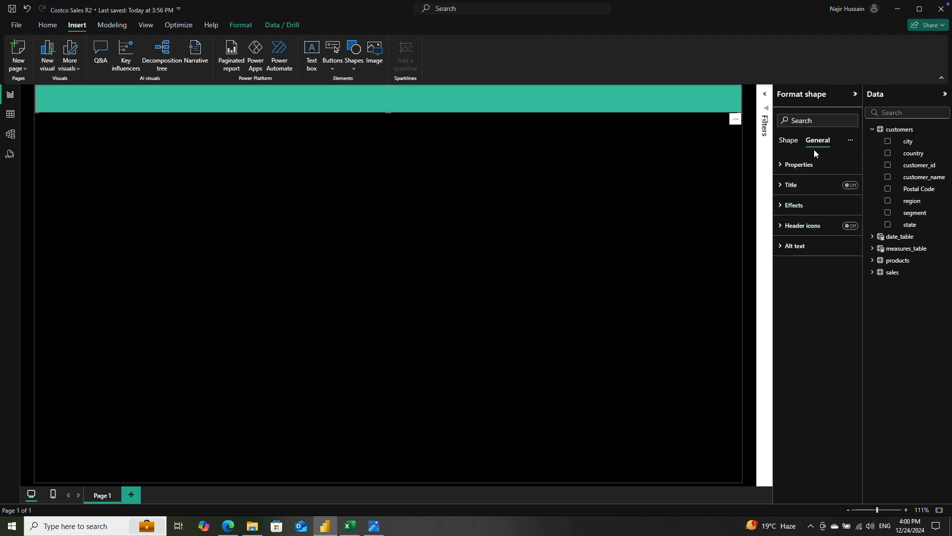
left_click(790, 141)
left_click(819, 143)
left_click(789, 143)
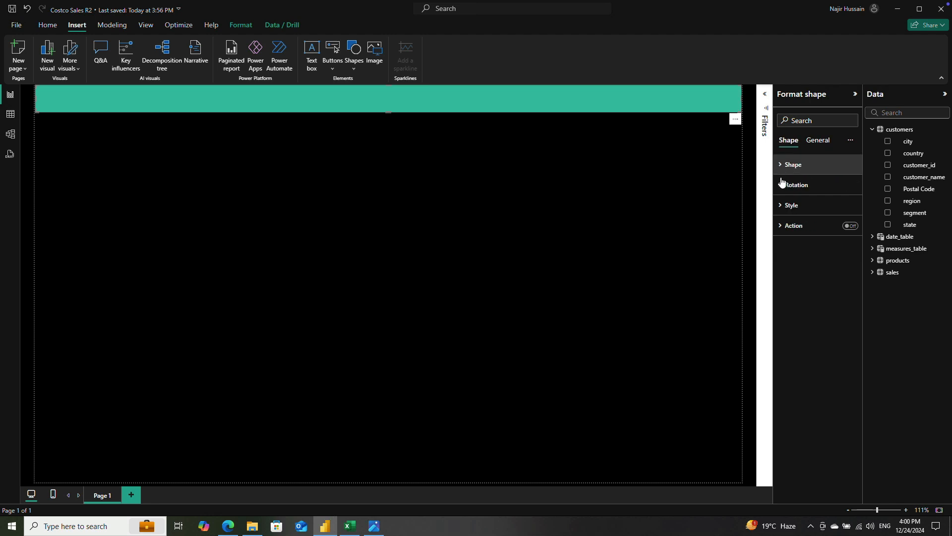
left_click(789, 205)
left_click(802, 256)
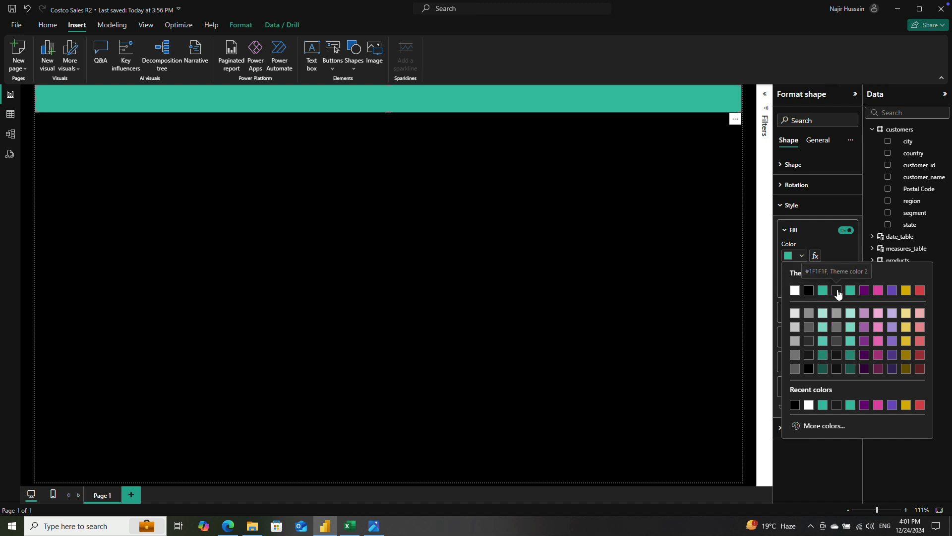
left_click(837, 291)
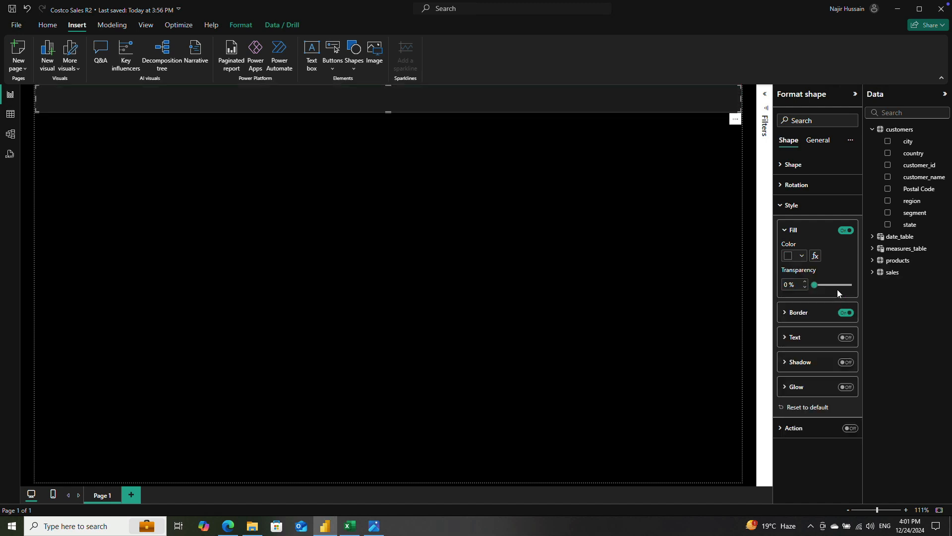
left_click(443, 183)
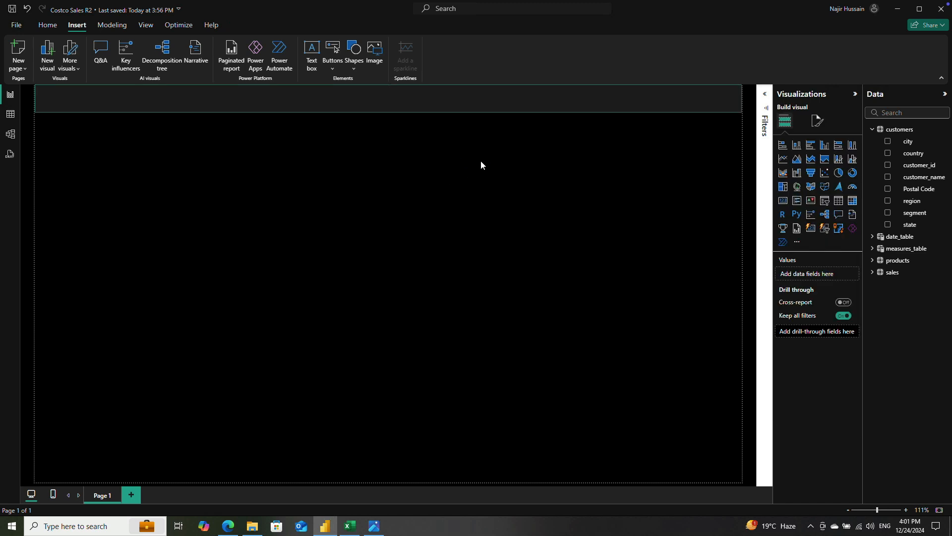
Step: Turn off the border of the header banner shape
left_click(488, 97)
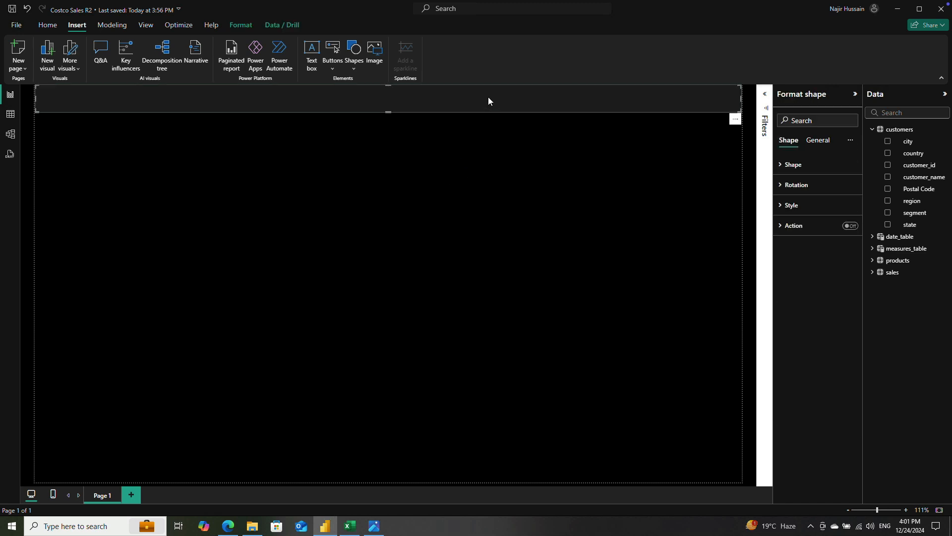
left_click(781, 165)
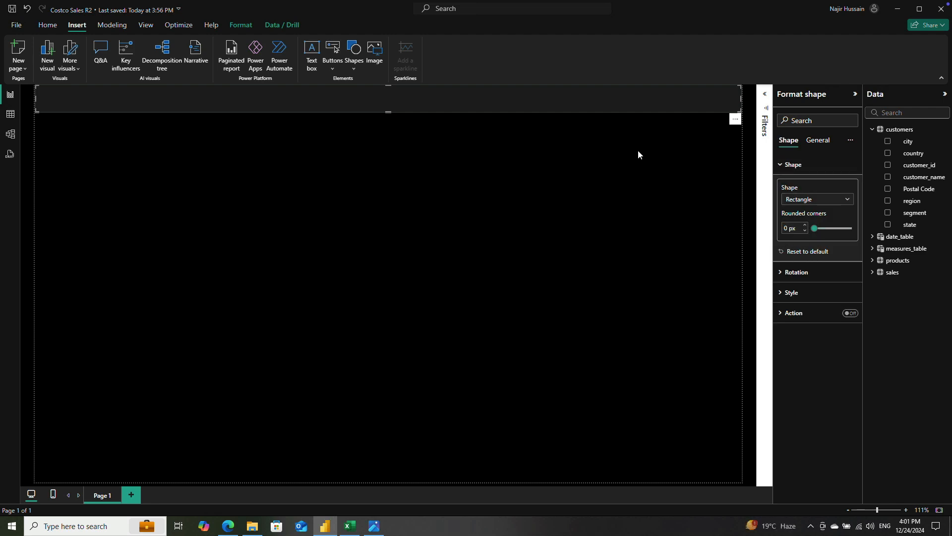
left_click(604, 171)
left_click(576, 97)
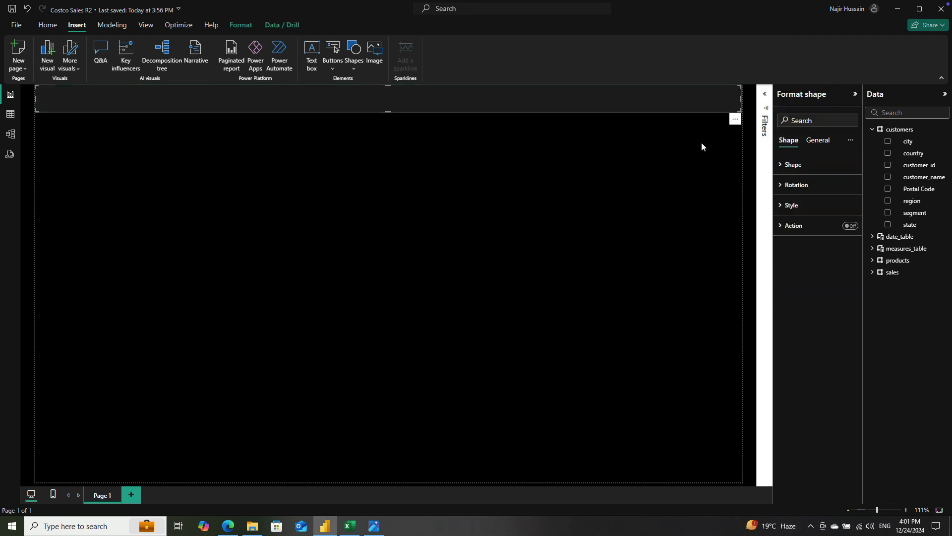
left_click(782, 169)
left_click(789, 293)
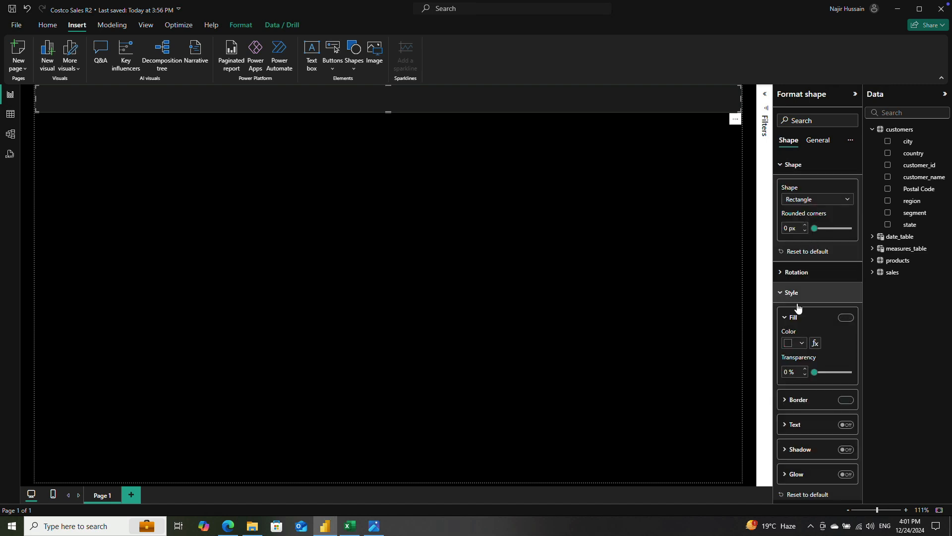
left_click(847, 400)
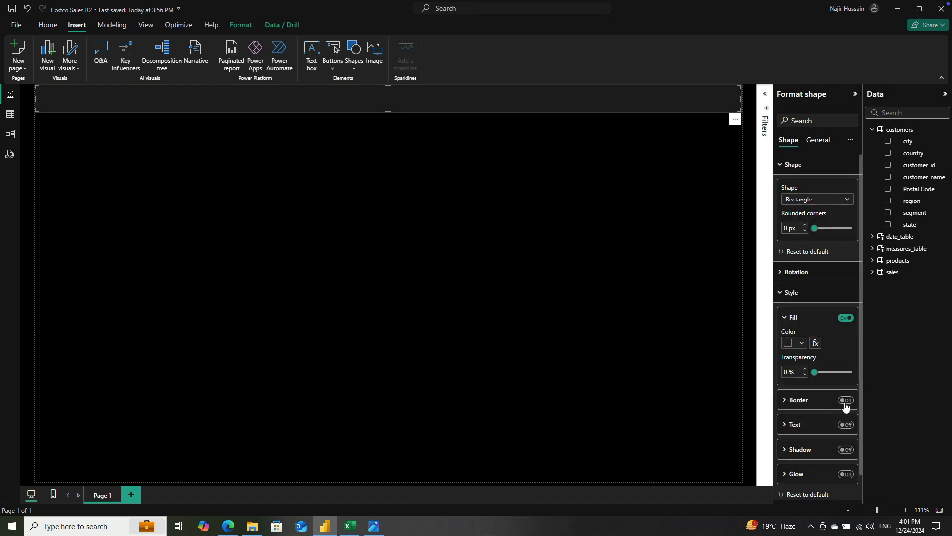
Step: Try a shadow effect on the header banner
left_click(846, 449)
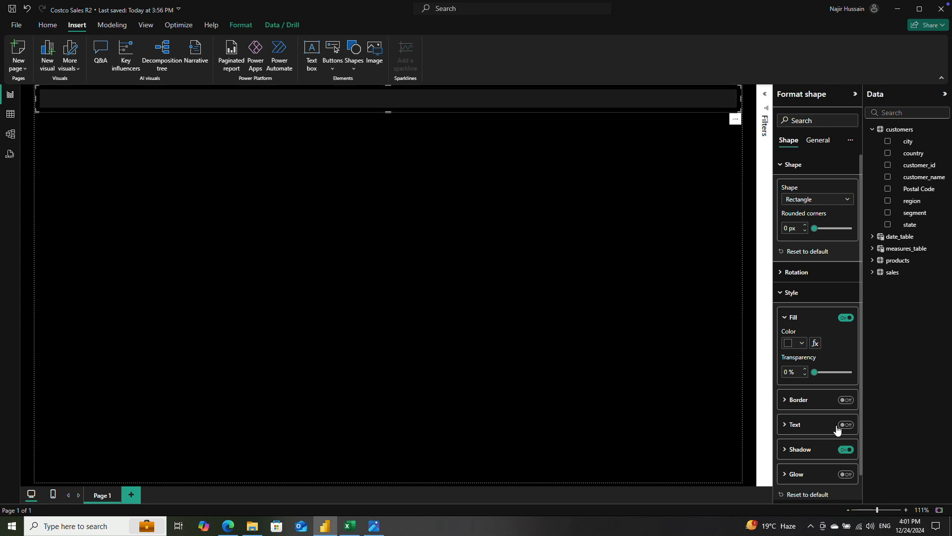
scroll(842, 418, "down", 1)
left_click(845, 424)
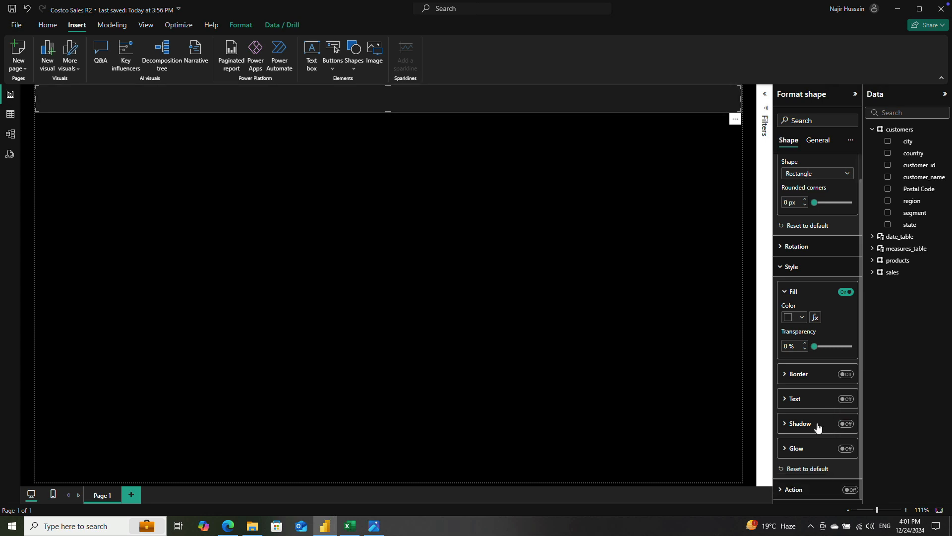
left_click(578, 176)
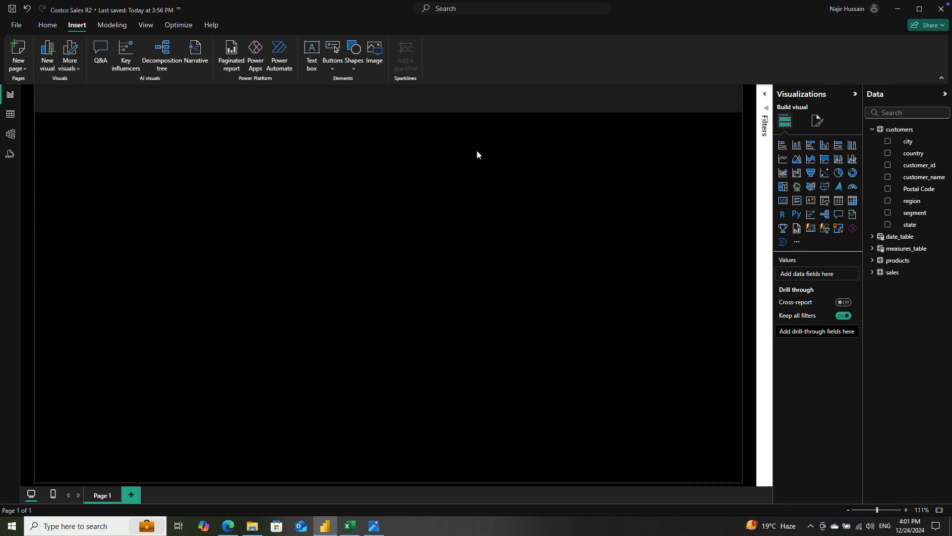
left_click(513, 97)
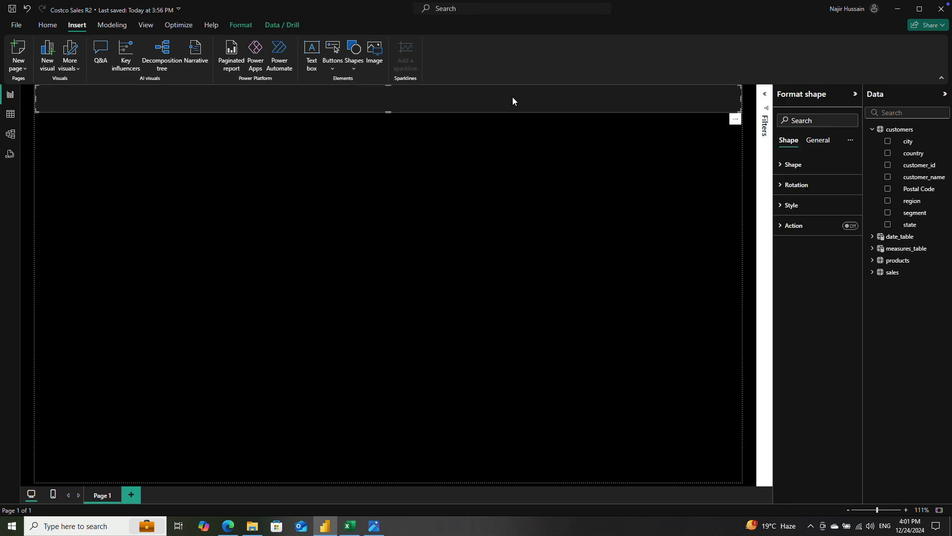
left_click(486, 143)
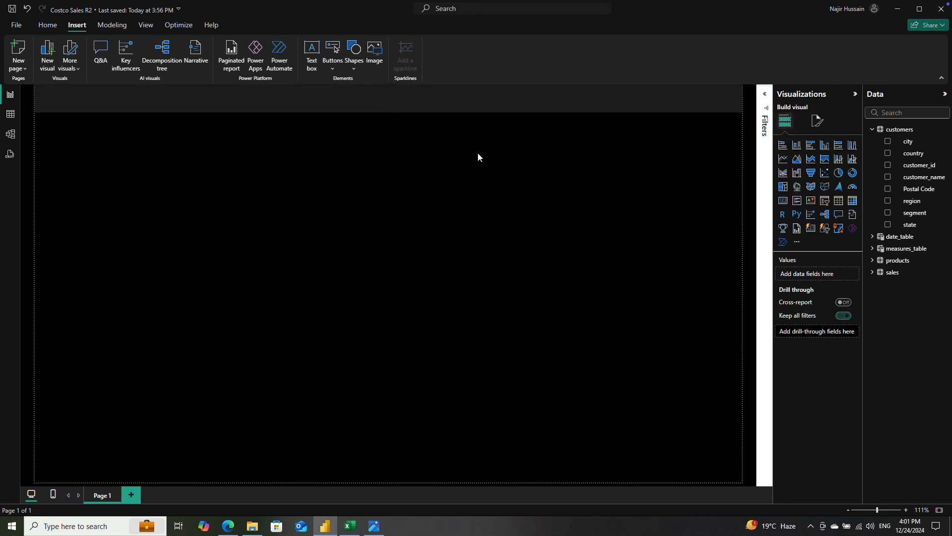
left_click(475, 100)
left_click(501, 143)
Step: Duplicate the header banner and reshape the copy into a narrow vertical sidebar along the page's left edge, from the banner to the page's lower edge
left_click(508, 102)
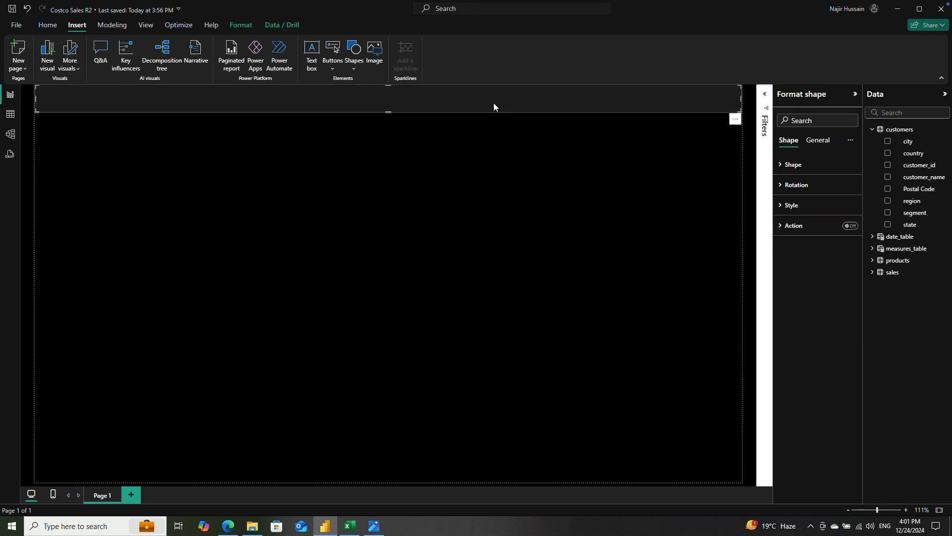
key("ctrl+v")
left_click_drag(485, 109, 485, 140)
left_click_drag(742, 141, 55, 489)
left_click_drag(43, 392, 42, 376)
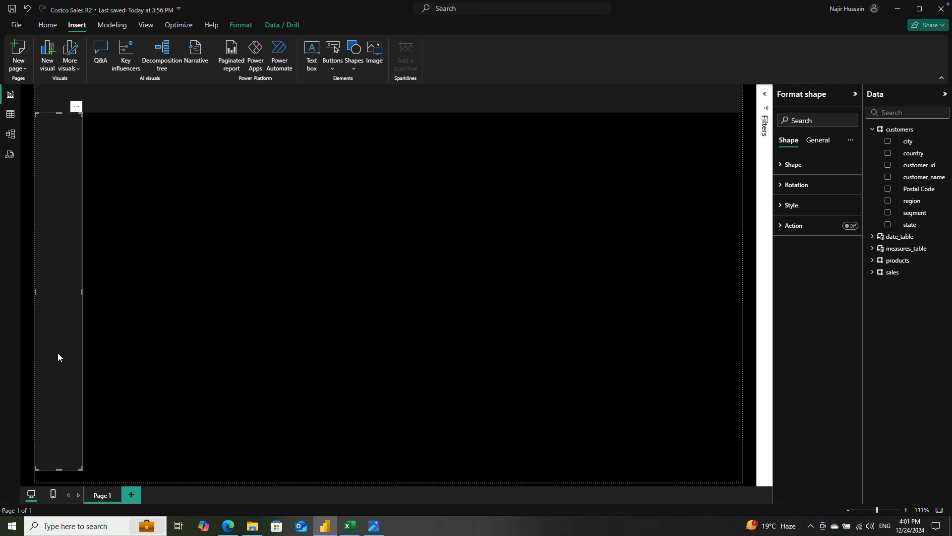
left_click_drag(81, 290, 64, 294)
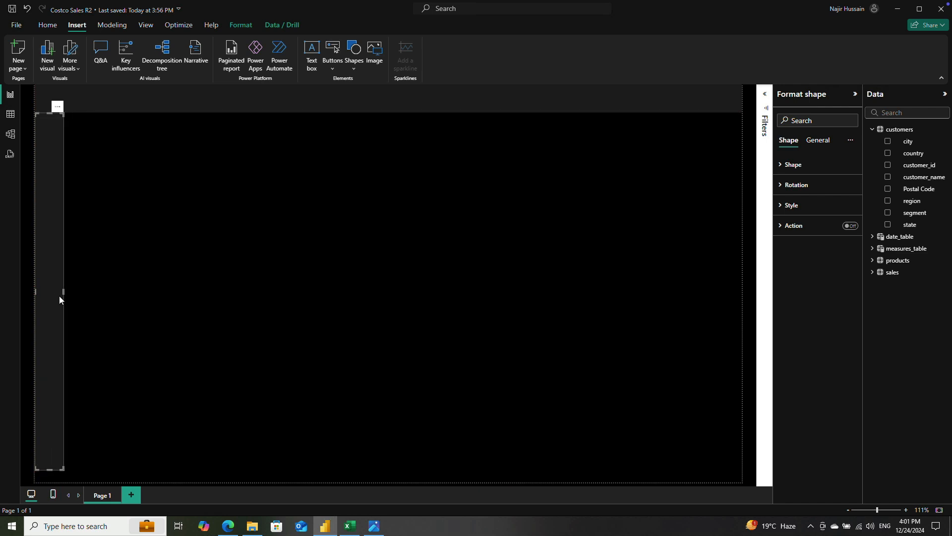
left_click_drag(49, 465, 51, 483)
left_click(124, 180)
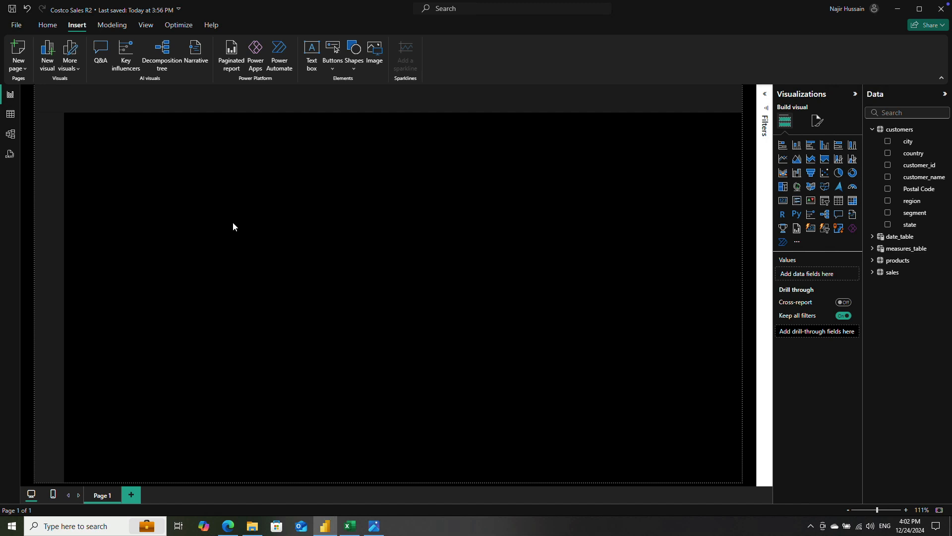
left_click_drag(87, 127, 212, 210)
left_click_drag(95, 127, 163, 176)
left_click(378, 52)
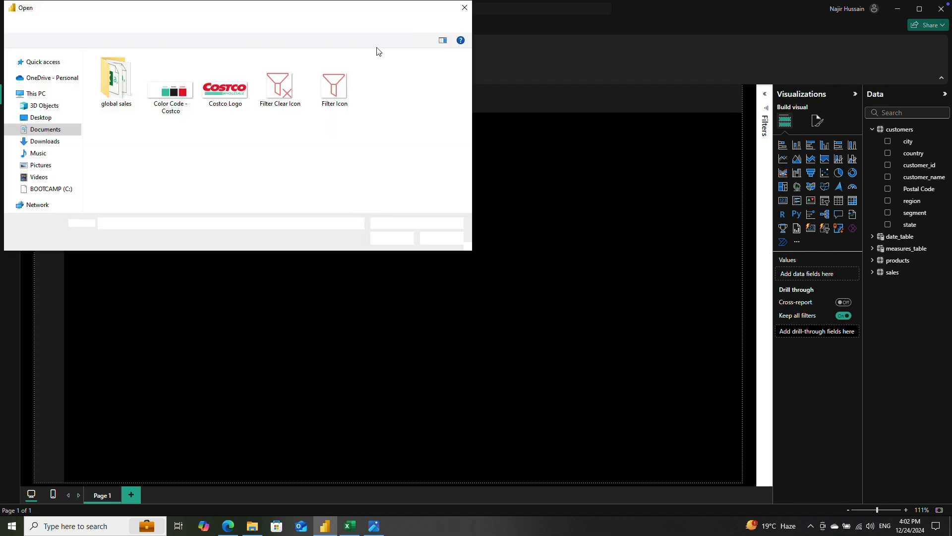
left_click(450, 238)
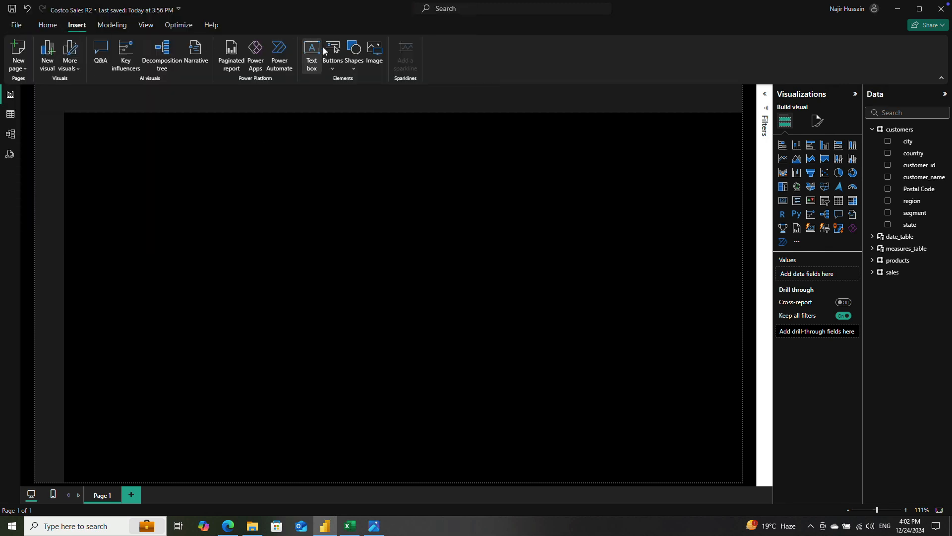
Step: Insert the Costco Logo image and shrink it to fit at the left end of the header banner
left_click(377, 53)
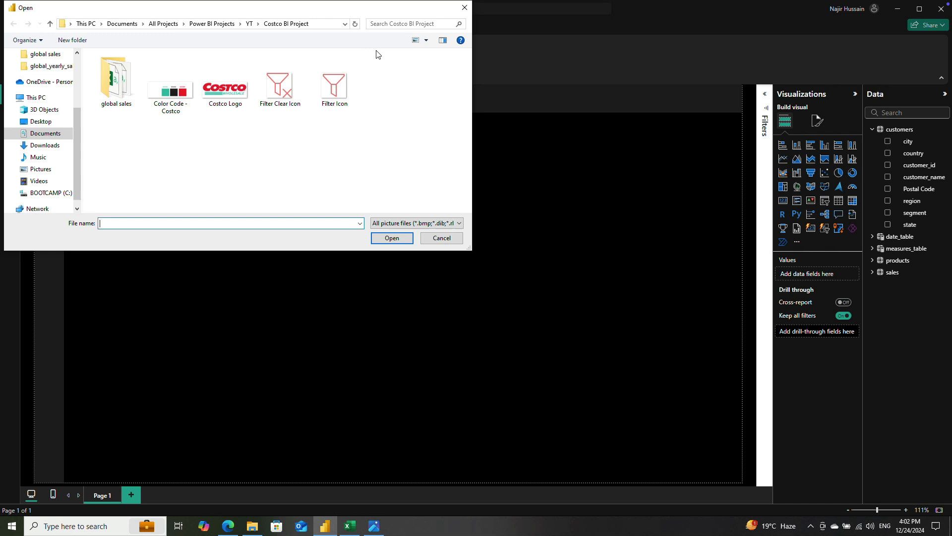
double_click(229, 107)
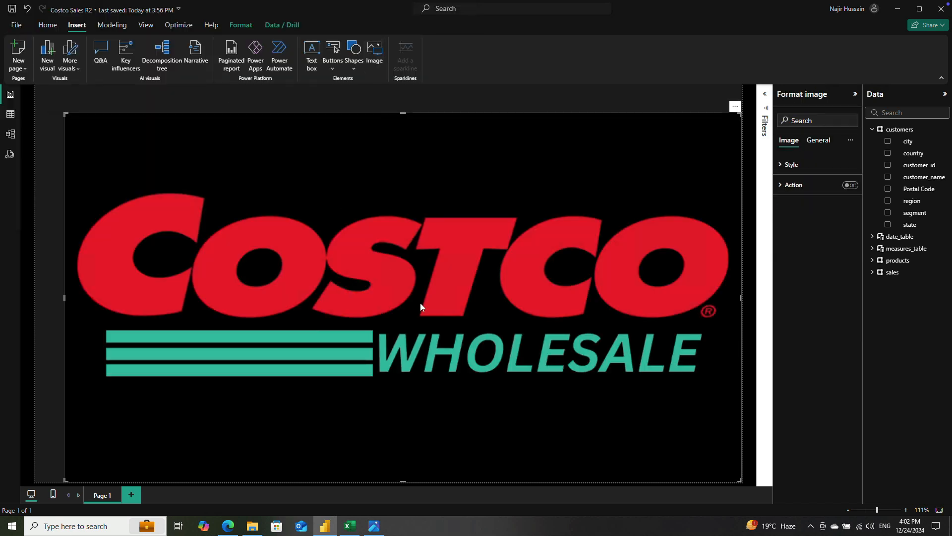
left_click_drag(65, 114, 339, 263)
left_click_drag(477, 329, 224, 172)
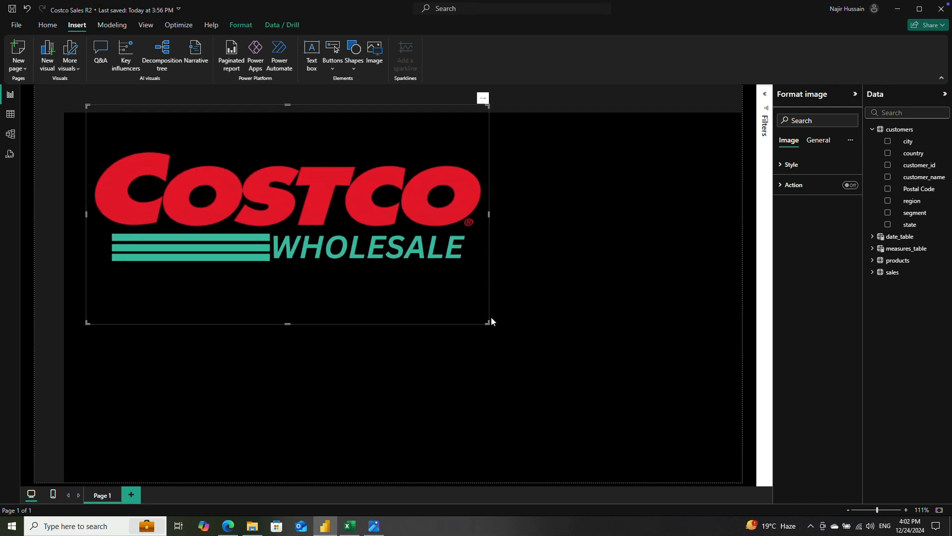
left_click_drag(488, 320, 144, 127)
left_click_drag(95, 101, 94, 98)
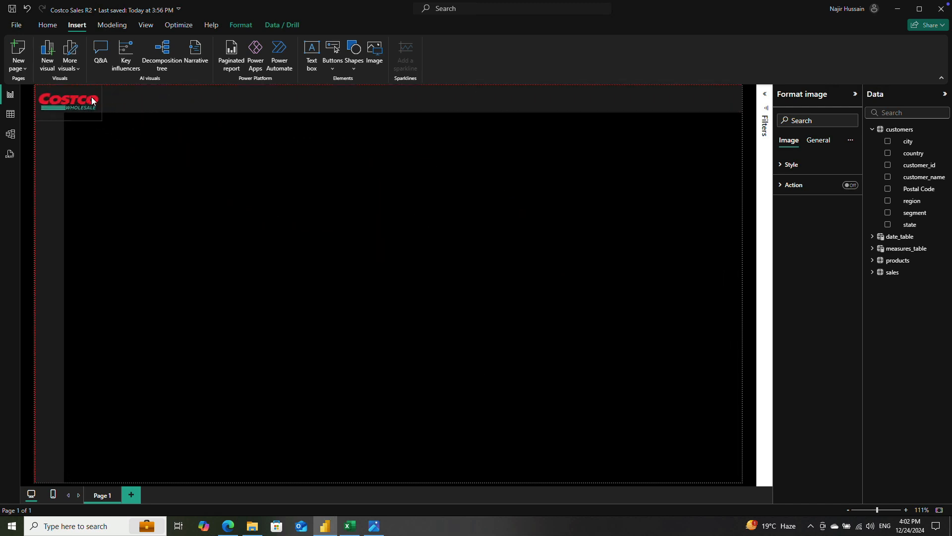
left_click(152, 147)
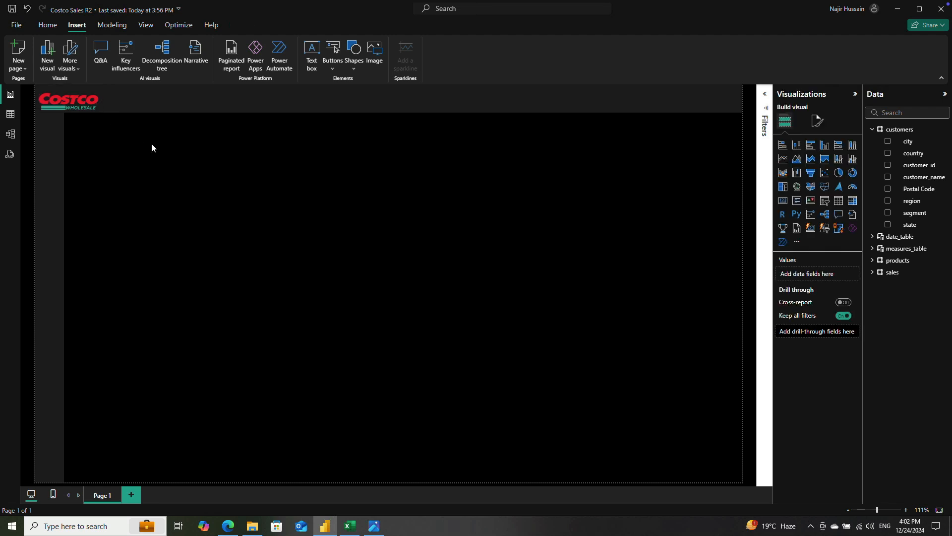
left_click(75, 99)
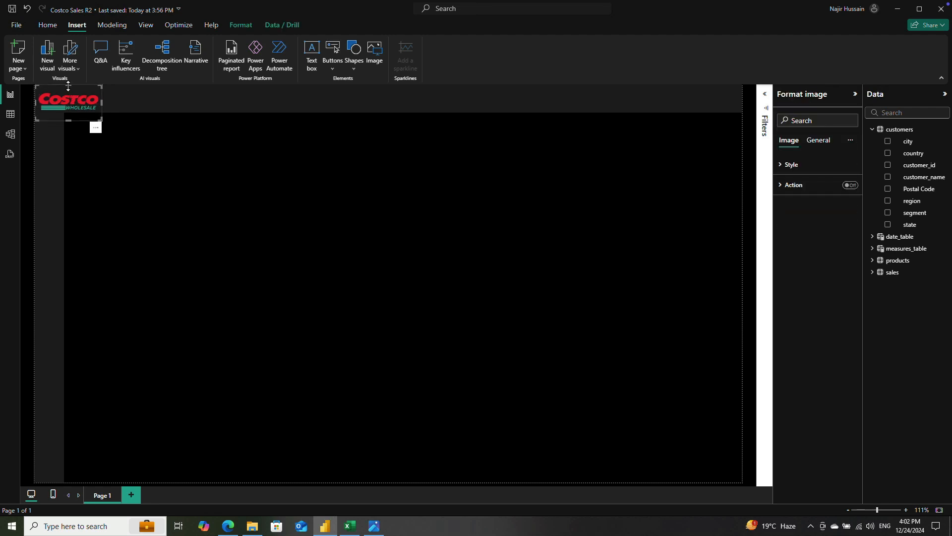
left_click_drag(66, 90, 69, 100)
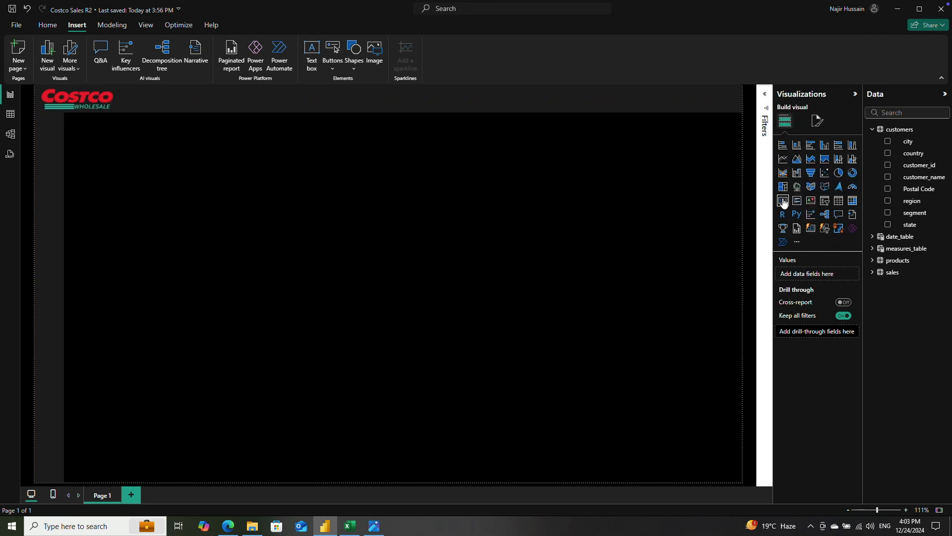
Step: Add an empty card visual and resize it into a small tile just below the banner, beside the sidebar
left_click(783, 201)
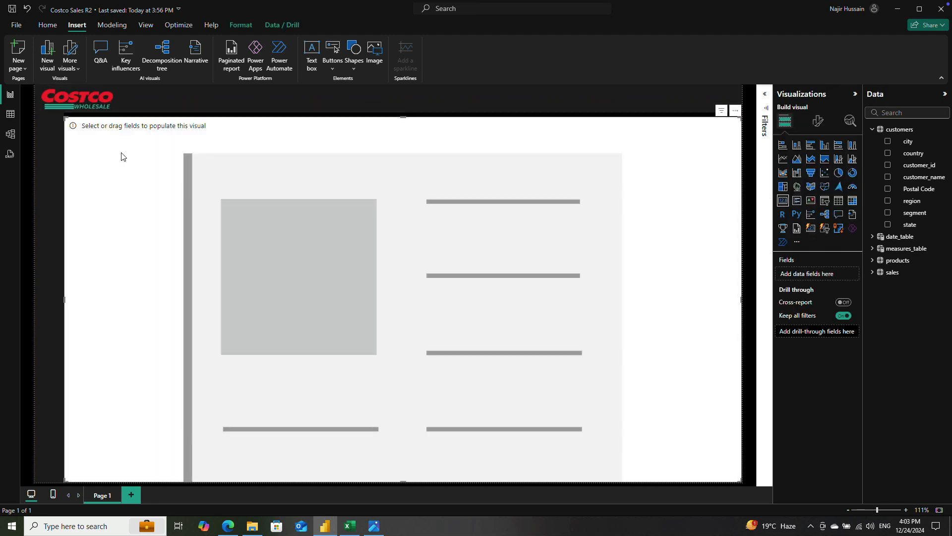
left_click_drag(66, 119, 160, 164)
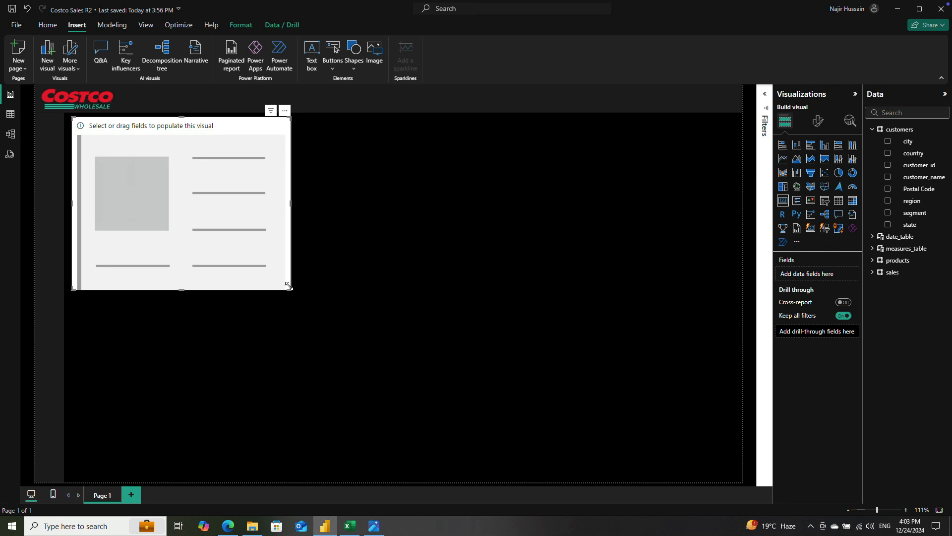
left_click_drag(291, 289, 215, 204)
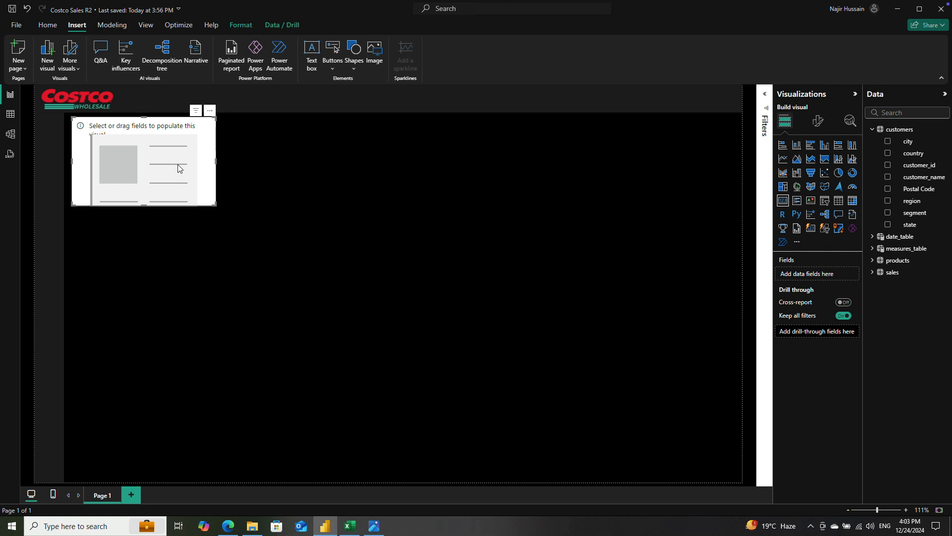
left_click_drag(175, 165, 172, 165)
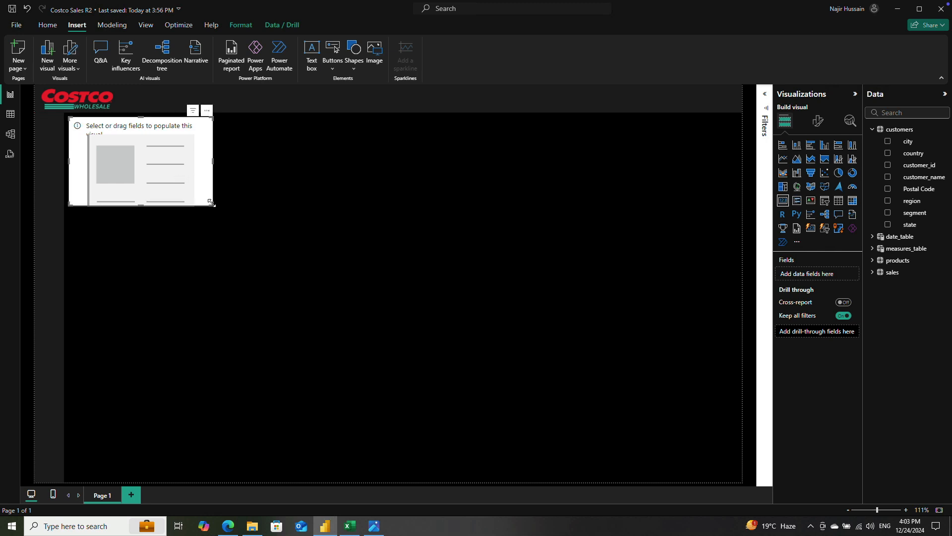
left_click_drag(210, 203, 197, 197)
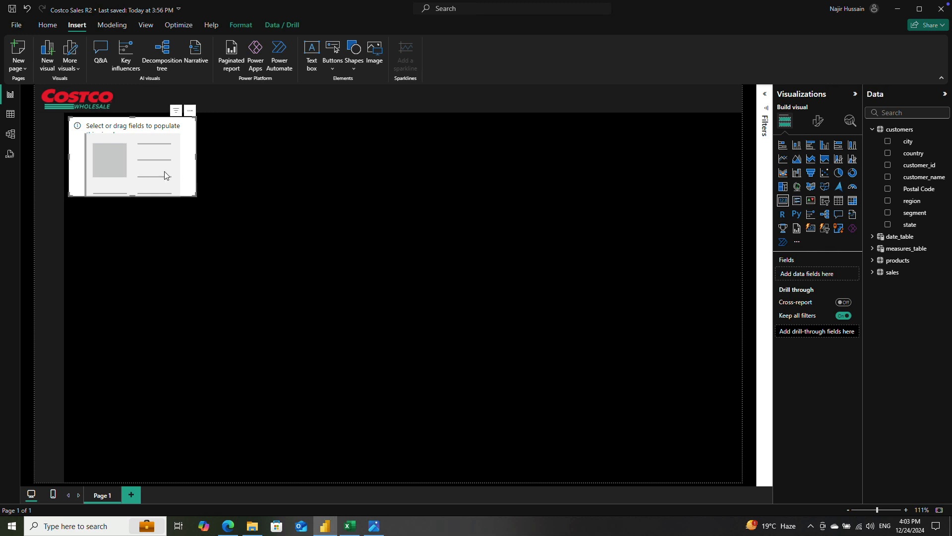
Step: Duplicate the empty card visual twice and place the copies beside the original to form a row of three
key("ctrl+v")
left_click_drag(142, 154, 394, 150)
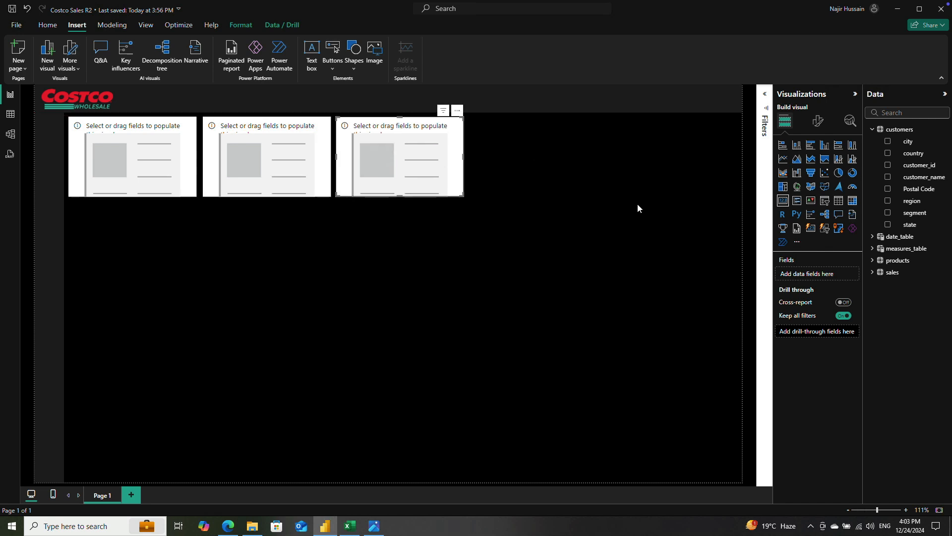
Step: Align the three empty cards along their top edges and distribute them horizontally
left_click(151, 164)
left_click(241, 161, "ctrl")
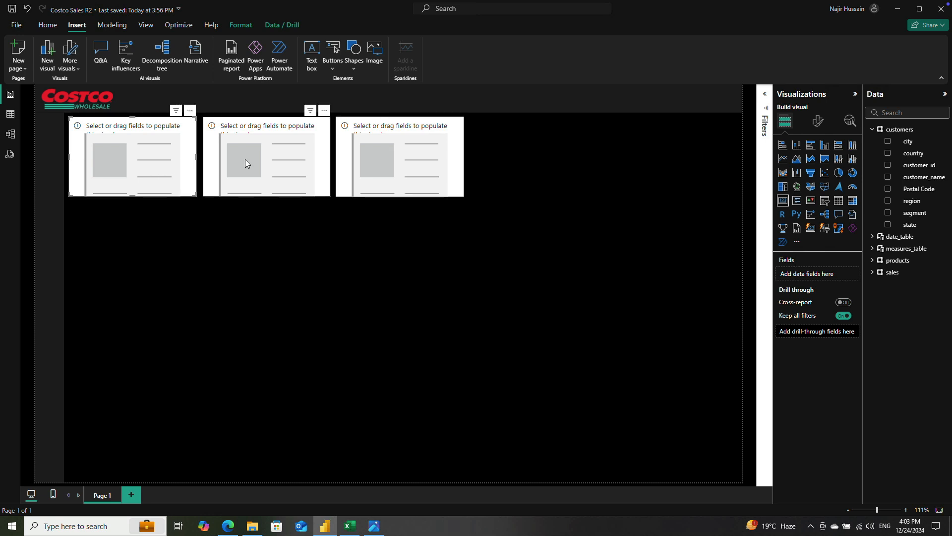
left_click(402, 159, "ctrl")
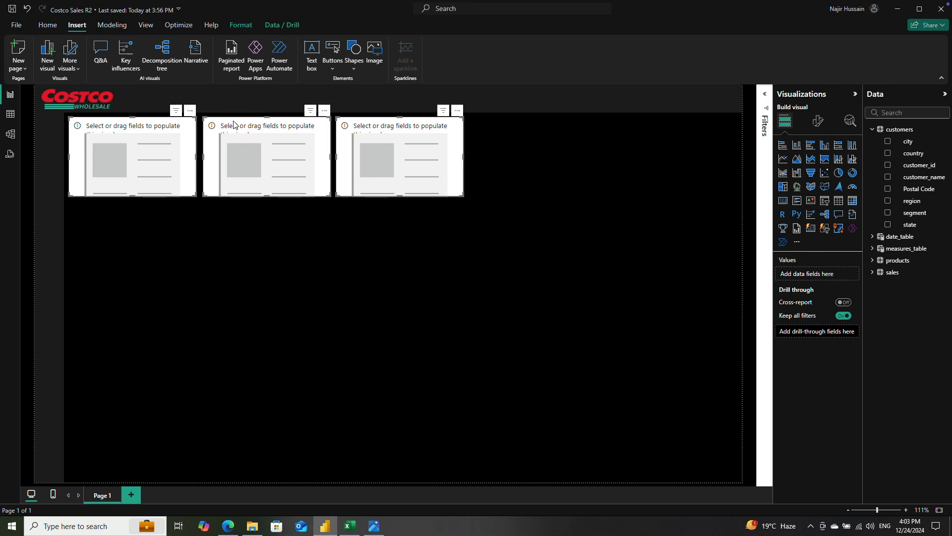
left_click(241, 24)
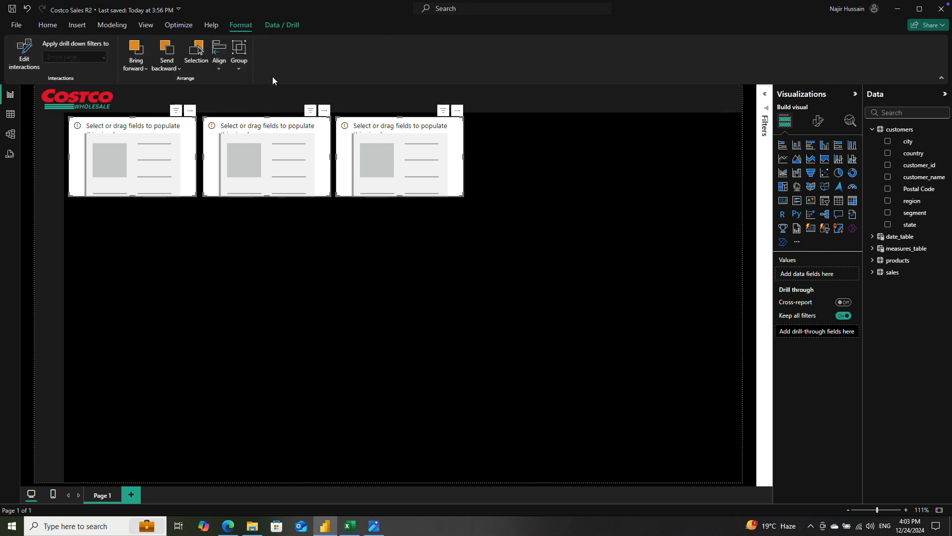
left_click(220, 67)
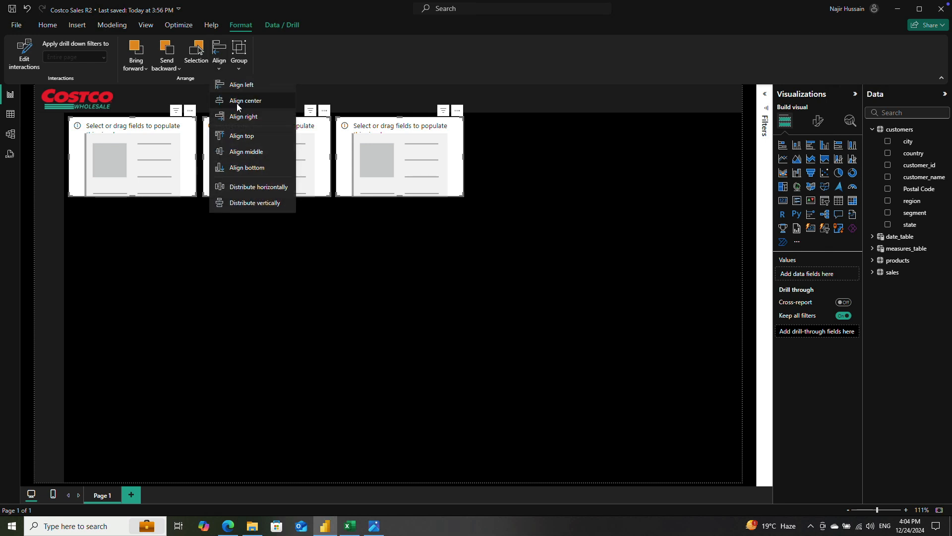
left_click(240, 138)
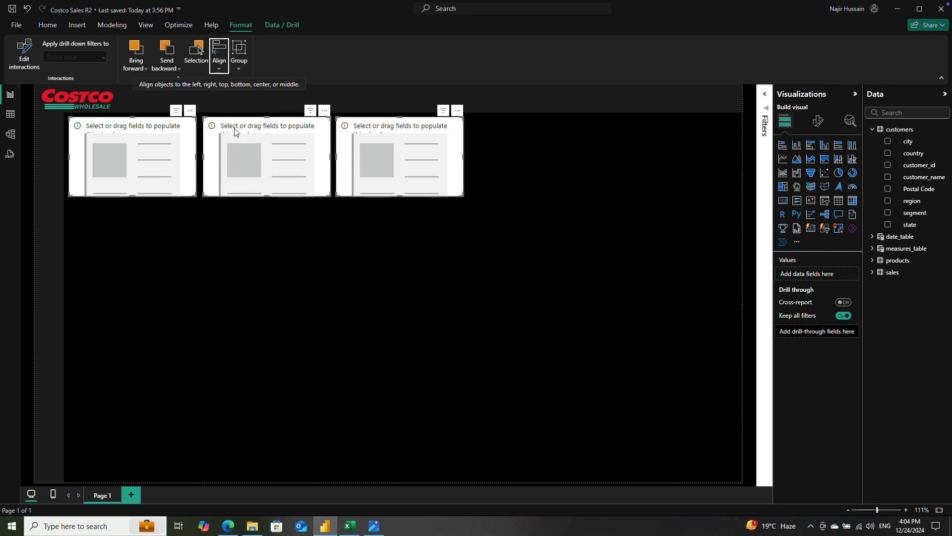
left_click(220, 69)
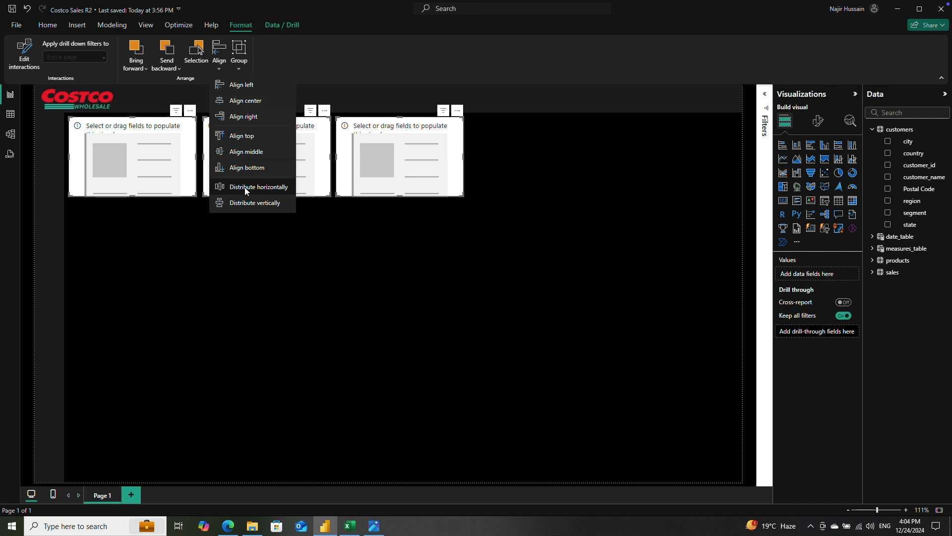
left_click(245, 187)
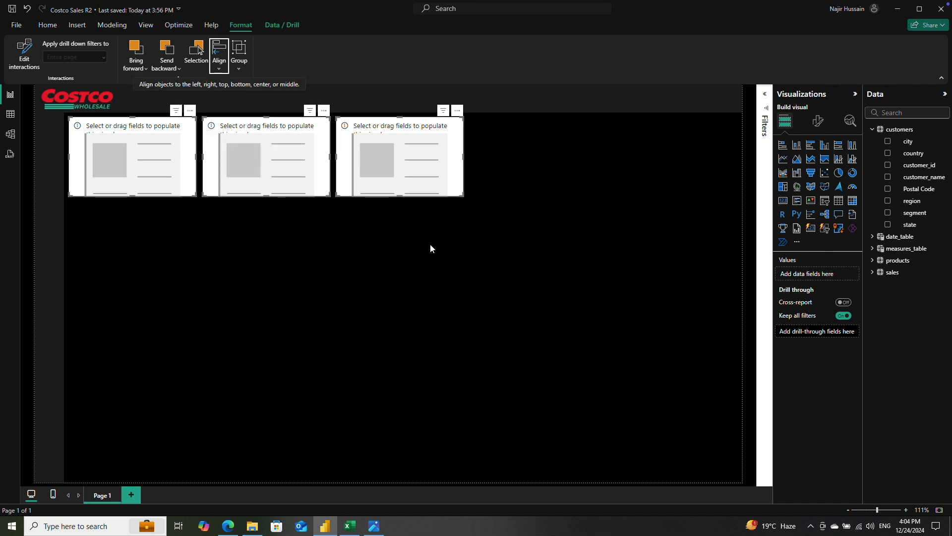
Step: Populate the three cards, in row order, with the total revenue, total profit and total qty measures from measures_table
left_click(187, 180)
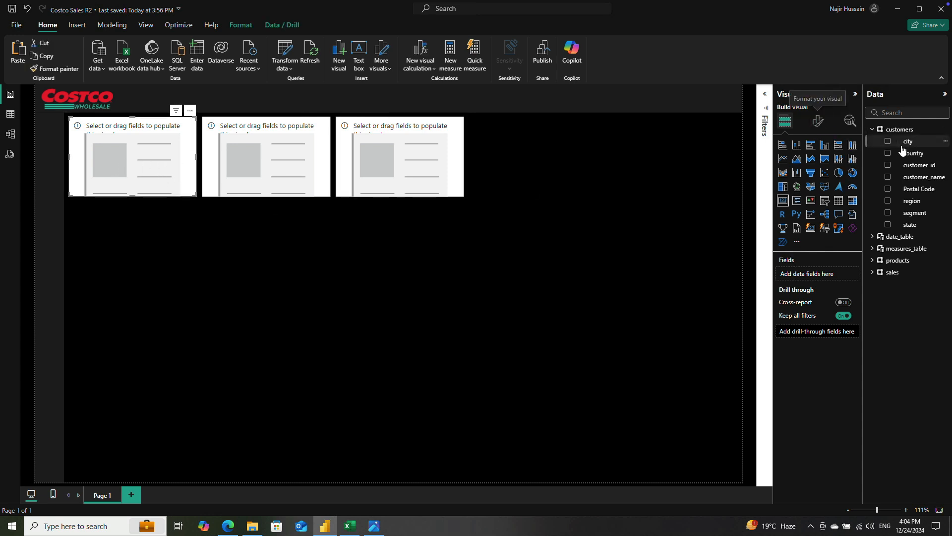
left_click(874, 249)
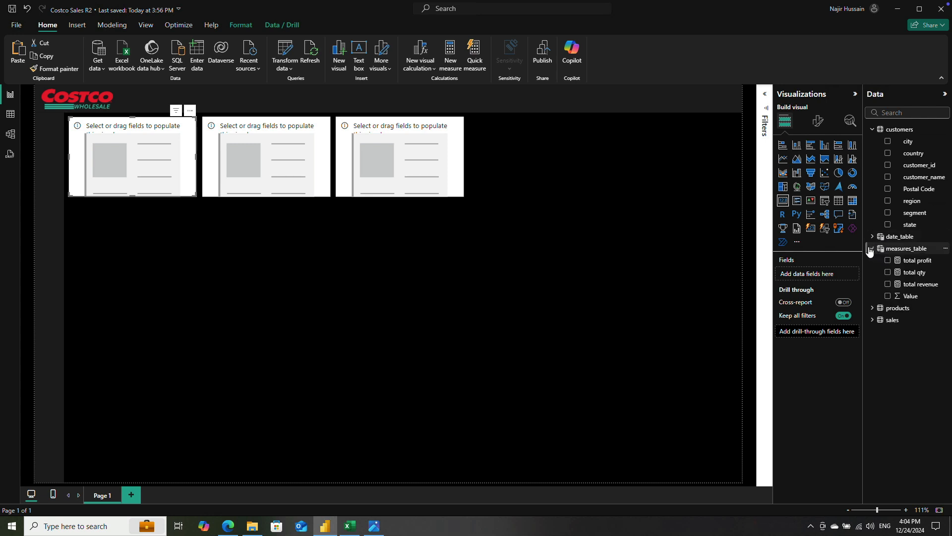
left_click(888, 284)
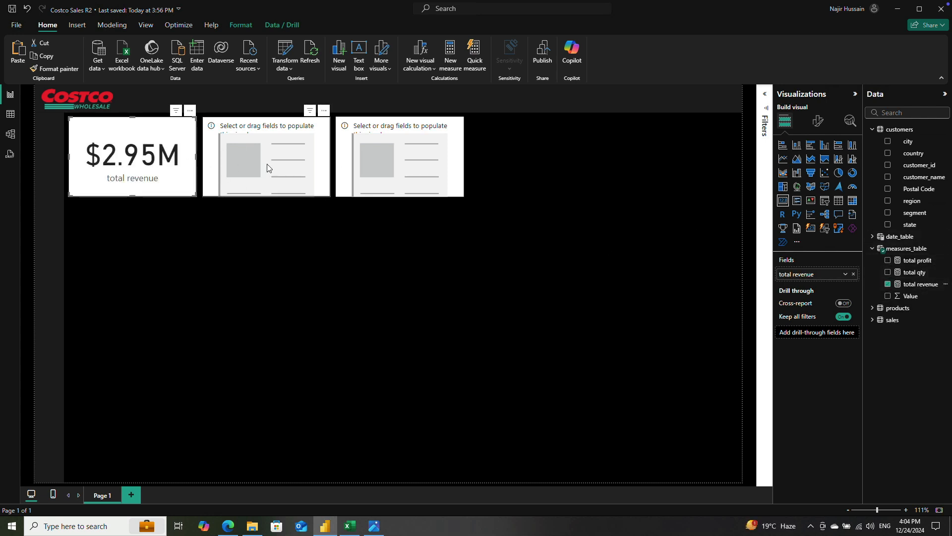
left_click(273, 181)
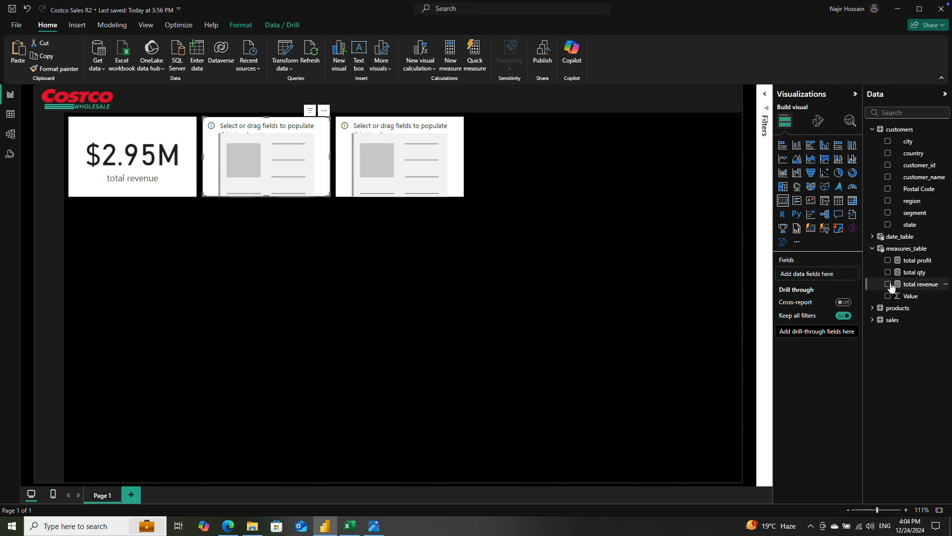
left_click(888, 260)
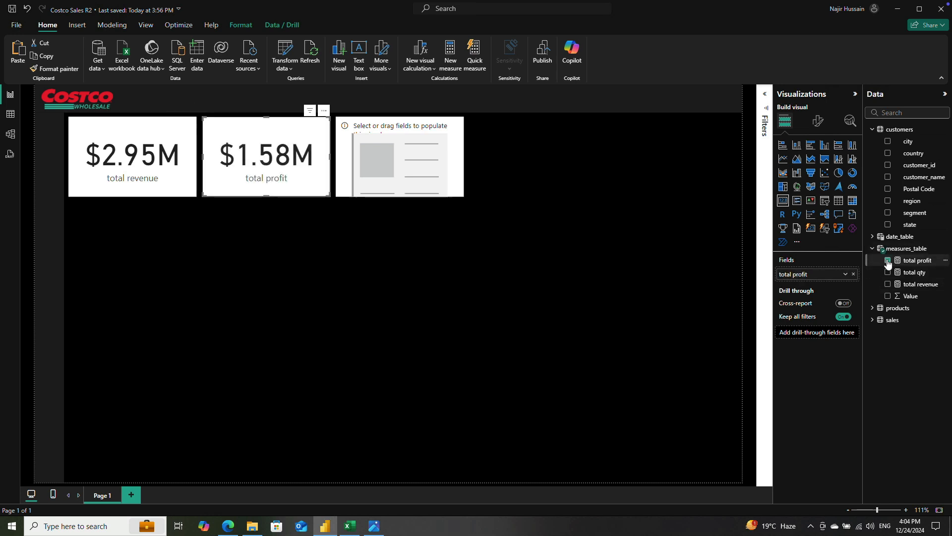
left_click(438, 174)
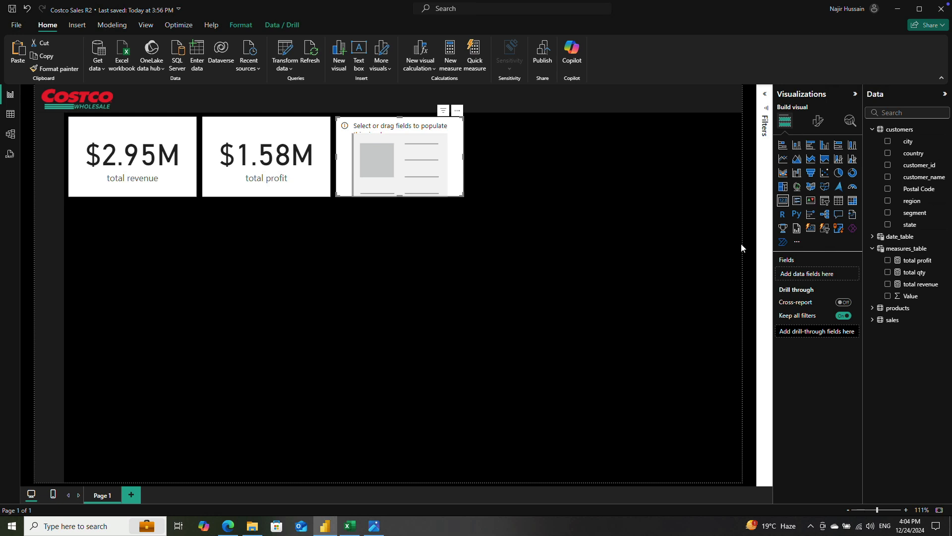
left_click_drag(888, 291, 888, 289)
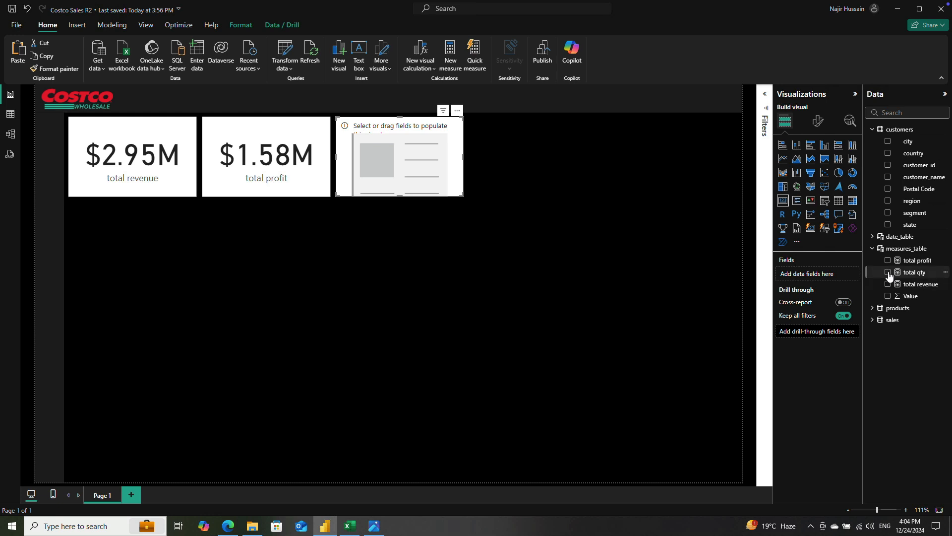
left_click(888, 273)
left_click(506, 200)
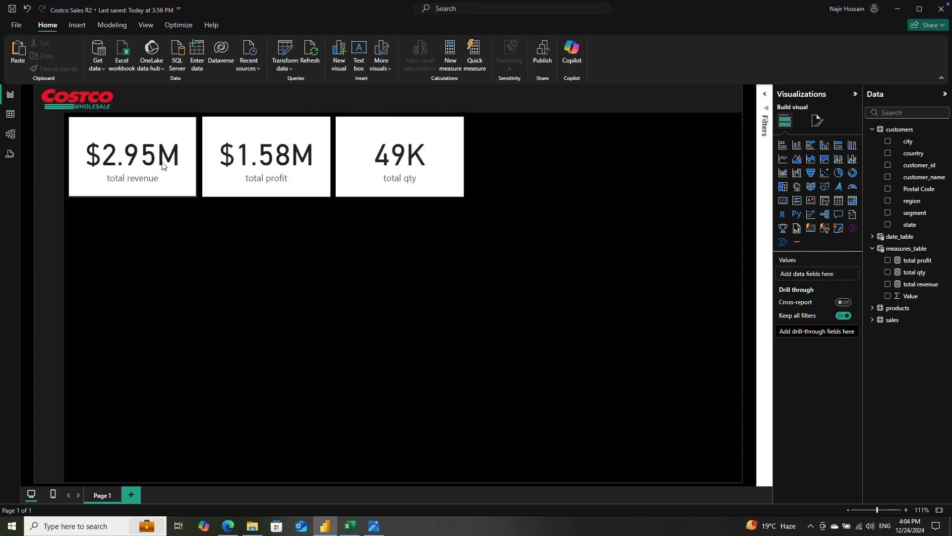
Step: Turn off the category label on the total revenue card
left_click(143, 145)
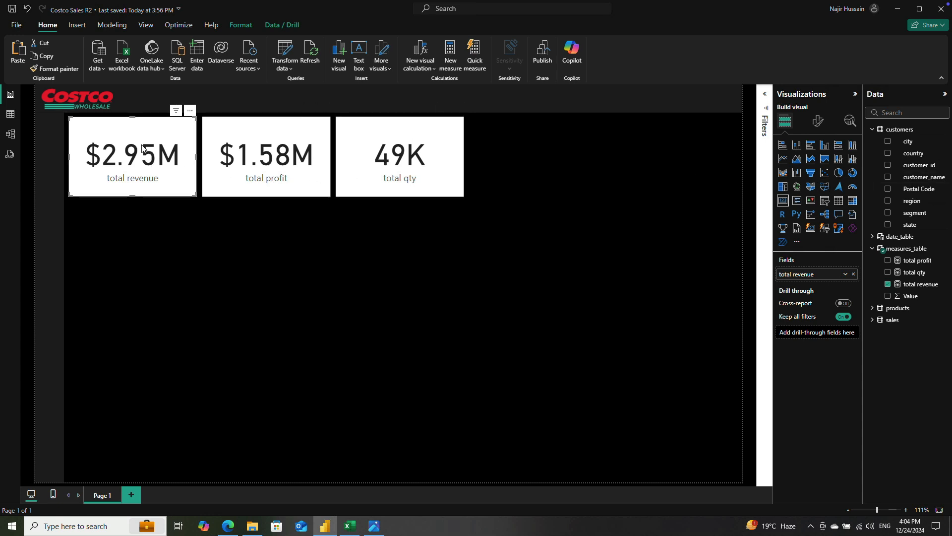
left_click(818, 122)
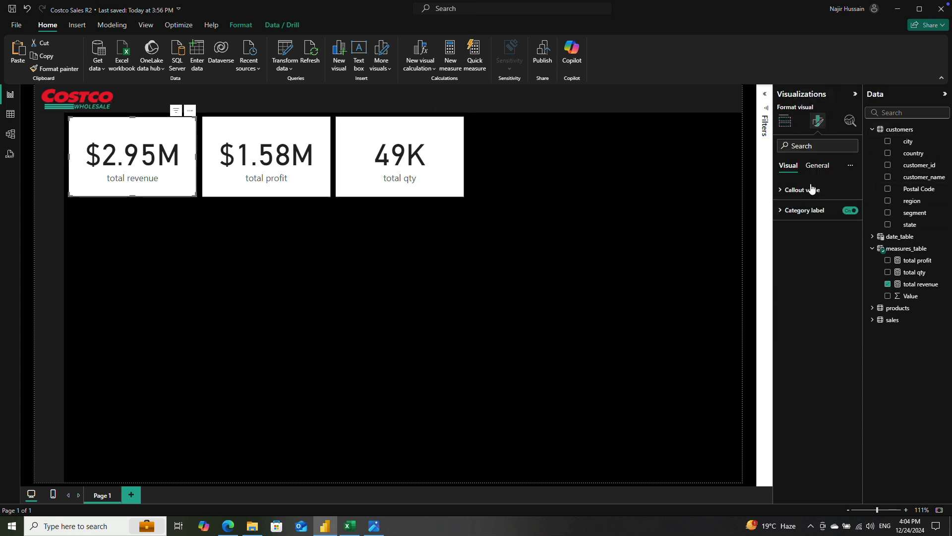
left_click(783, 191)
left_click(783, 191)
left_click(783, 212)
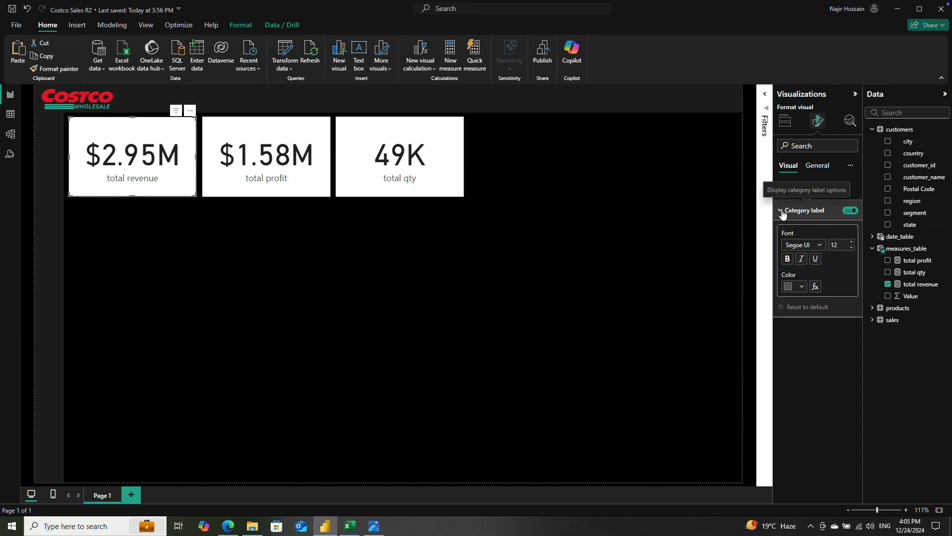
left_click(849, 212)
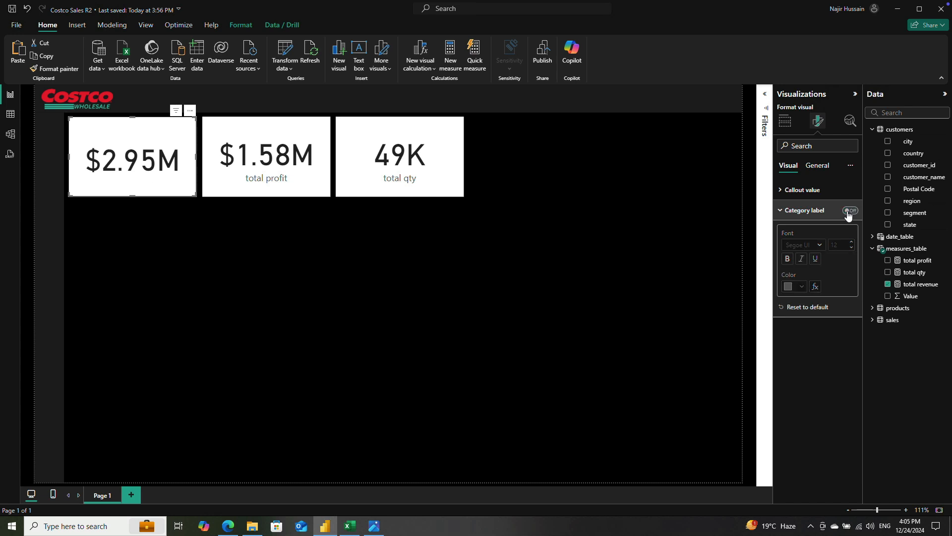
Step: Format the total revenue card's callout value in Segoe UI Semibold, size 40, with the teal theme color
left_click(782, 191)
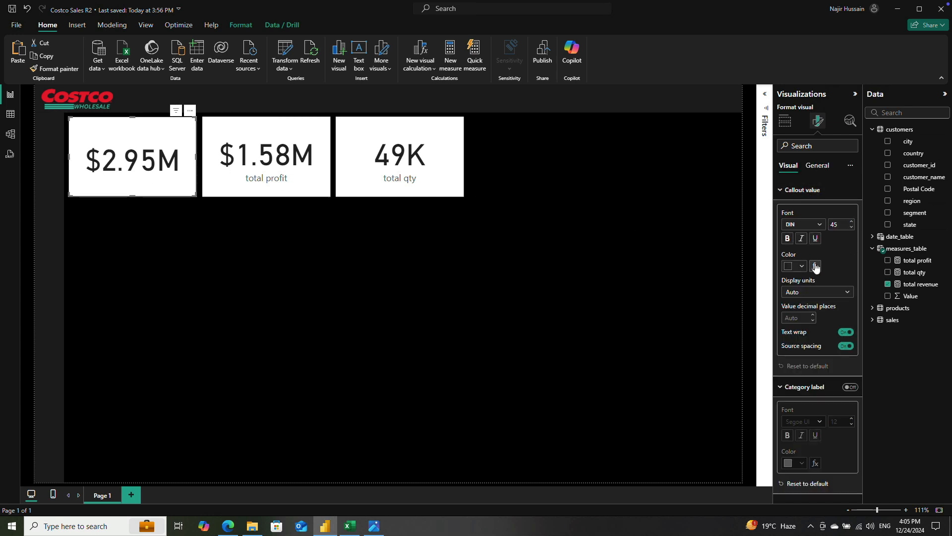
left_click(807, 223)
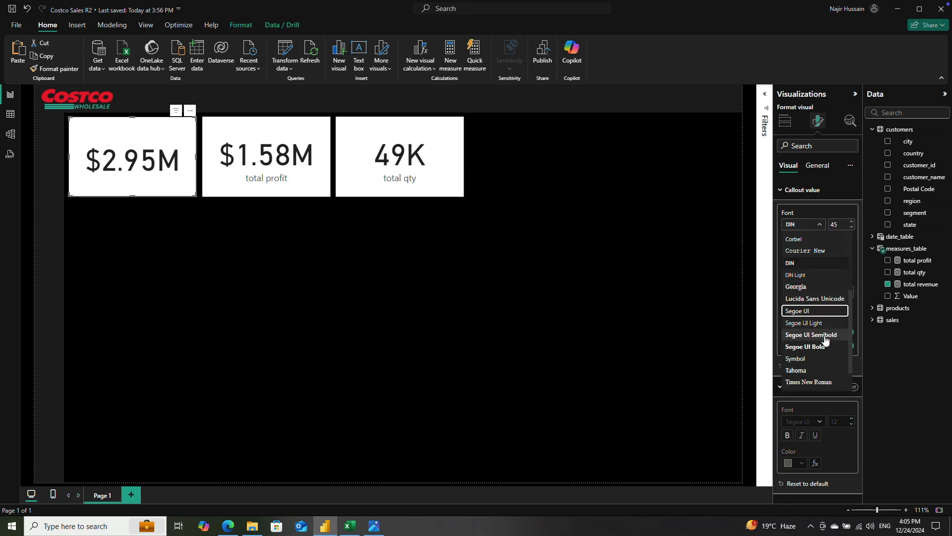
left_click(825, 335)
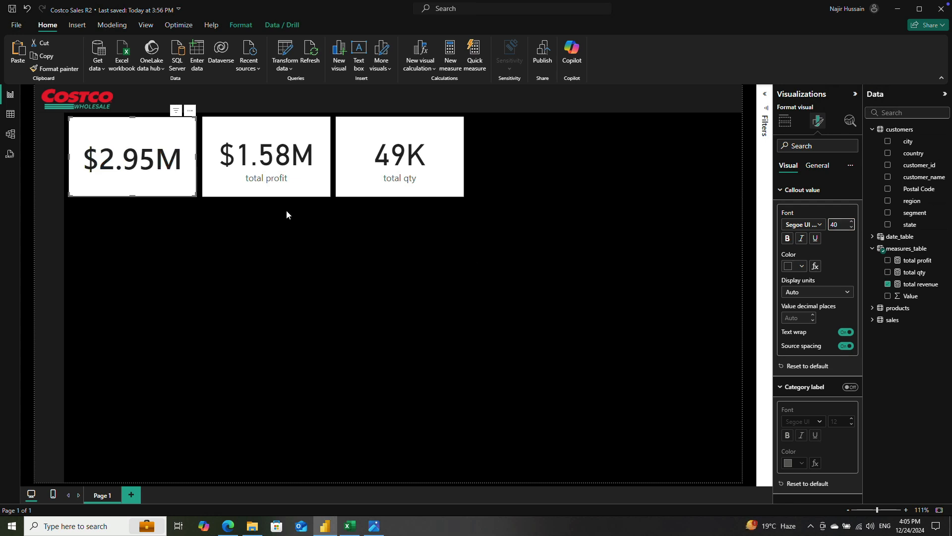
left_click(800, 265)
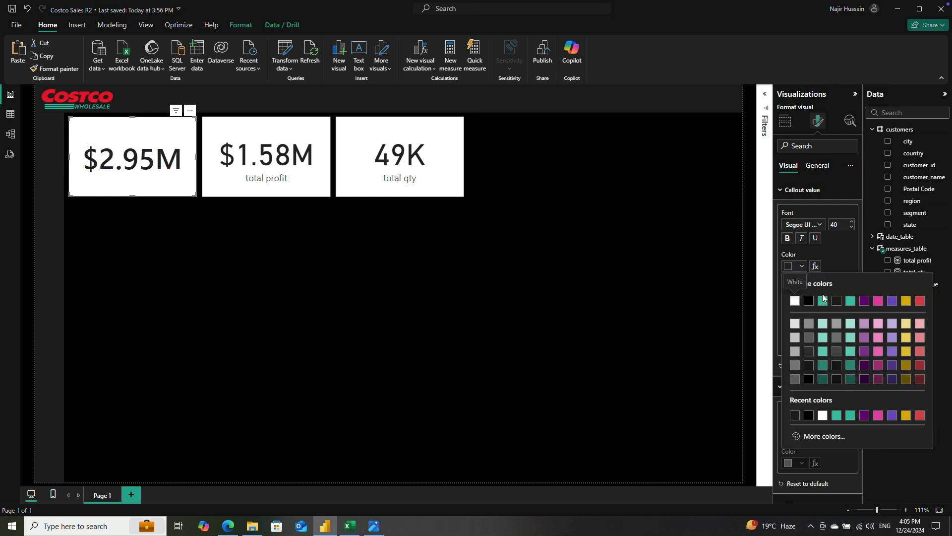
left_click(823, 301)
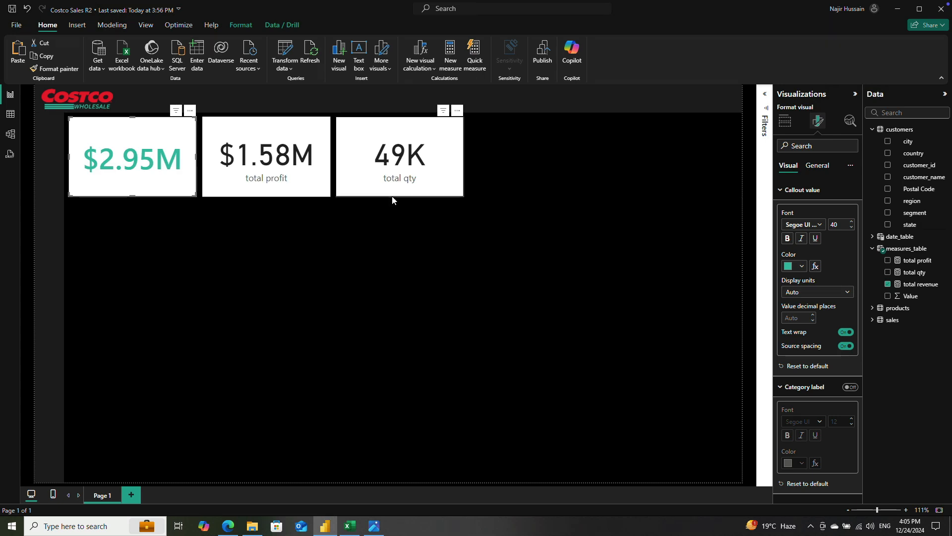
Step: Set the total revenue card's background to the dark #1F1F1F theme color
left_click(818, 165)
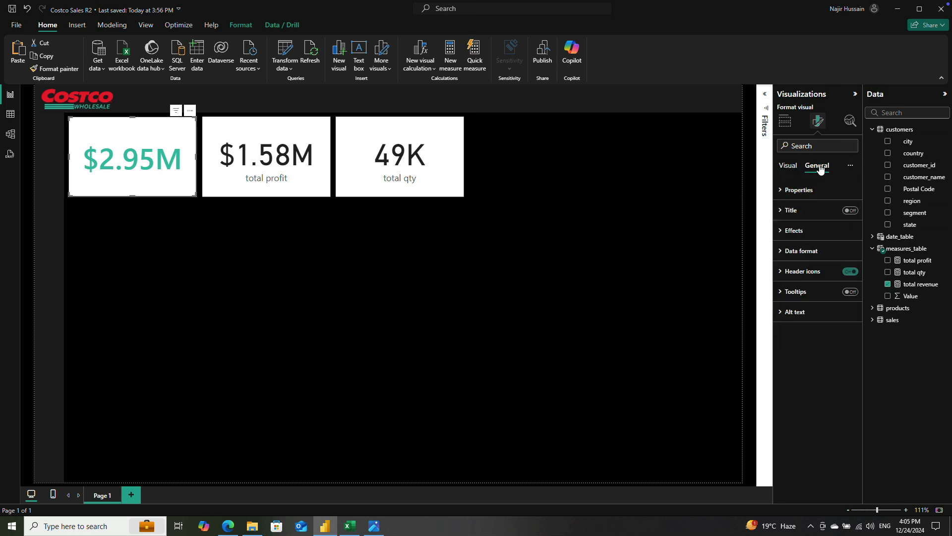
left_click(794, 230)
left_click(798, 281)
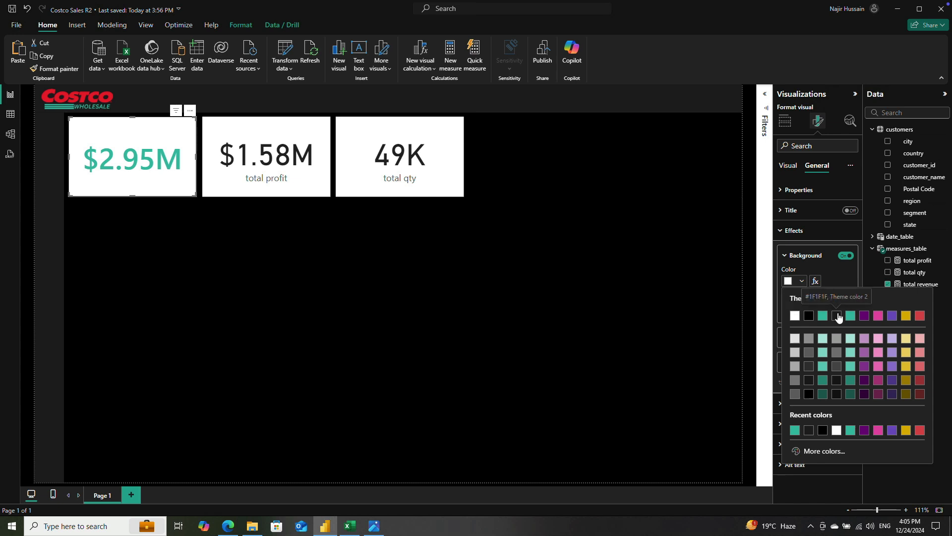
left_click(838, 316)
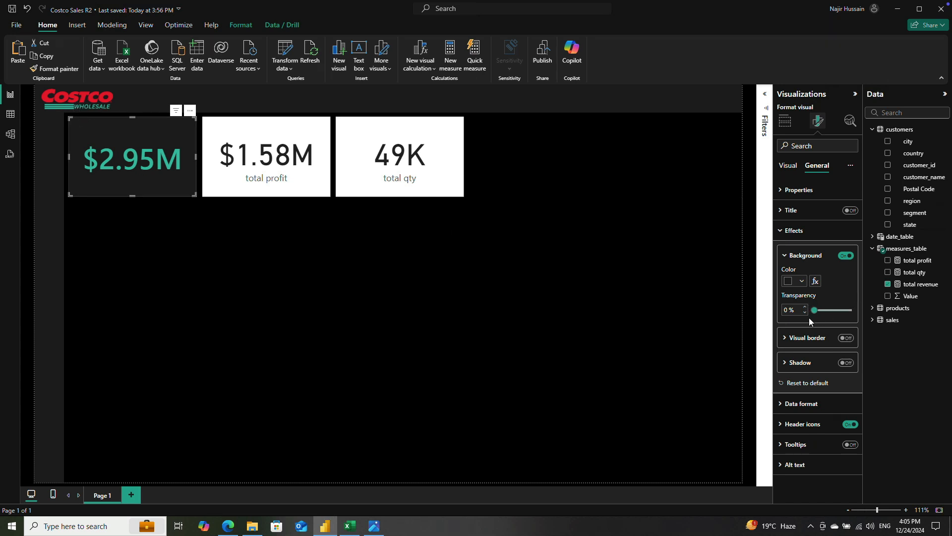
Step: Turn on the shadow effect for the total revenue card and open the custom color picker for the shadow
left_click(846, 362)
left_click(785, 363)
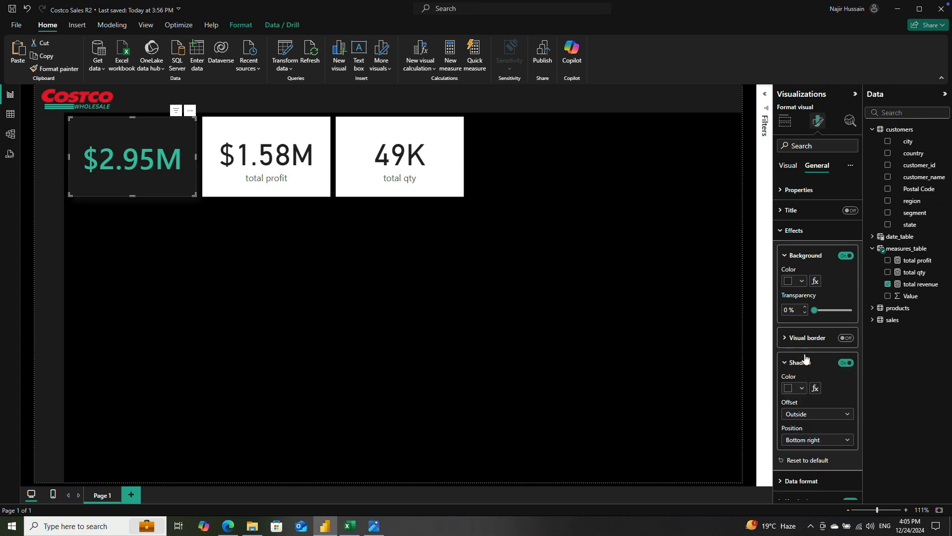
scroll(809, 342, "down", 1)
left_click(802, 336)
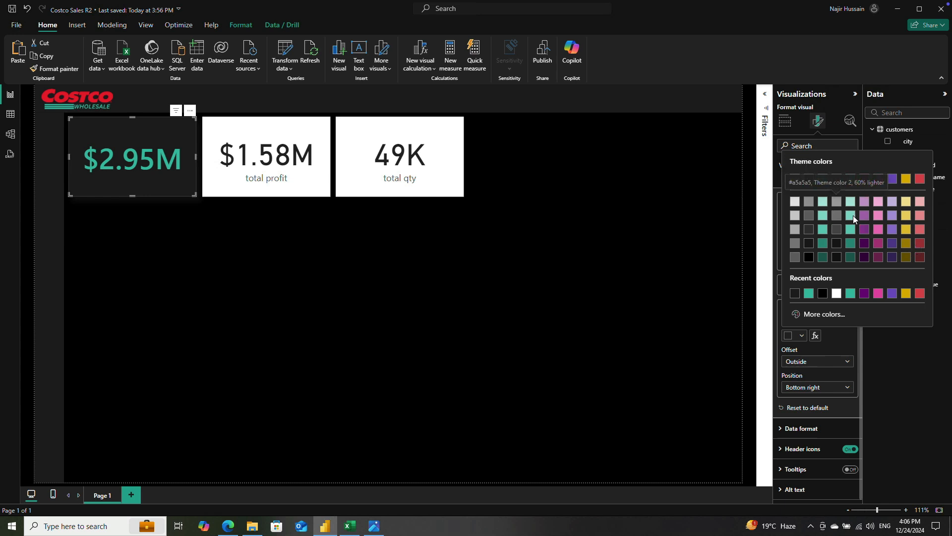
left_click(823, 315)
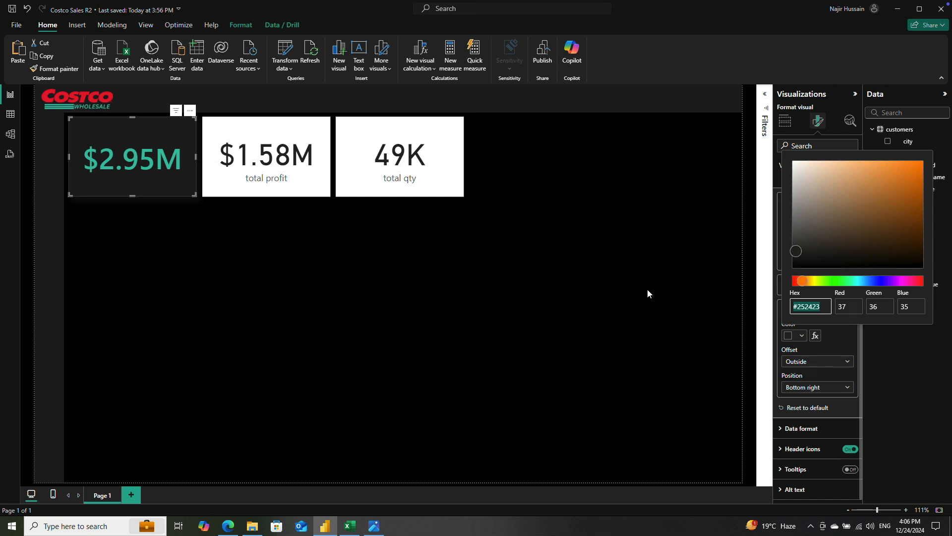
Step: Dismiss the shadow color picker and open the current report theme for customizing
left_click(147, 26)
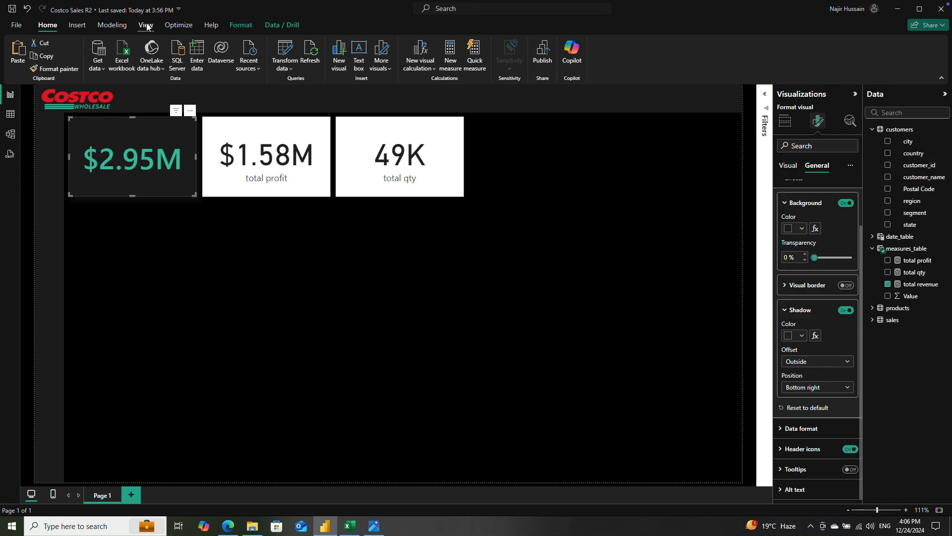
left_click(148, 27)
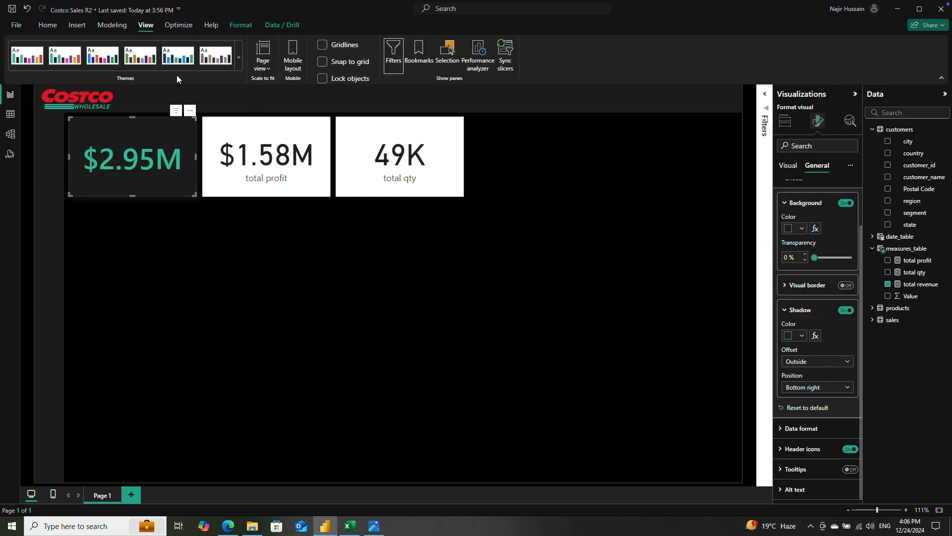
left_click(238, 56)
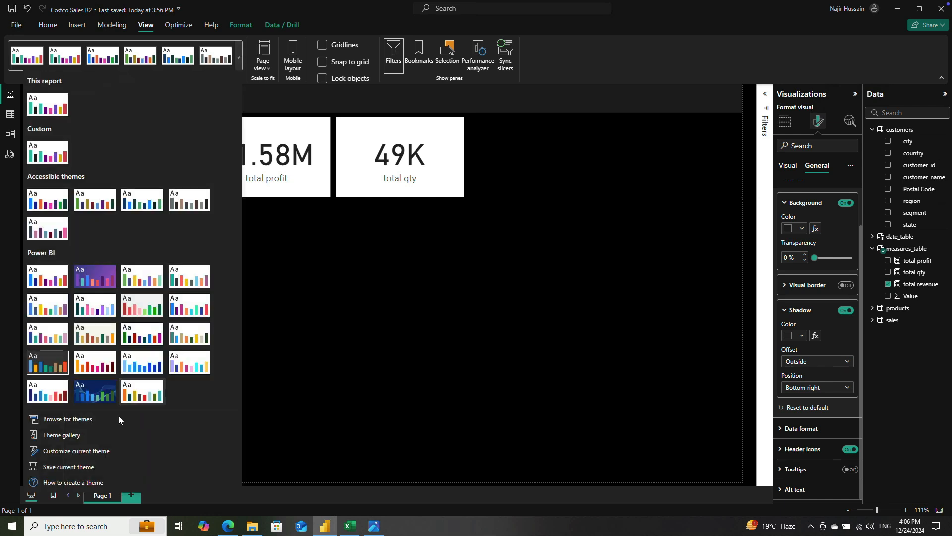
left_click(76, 451)
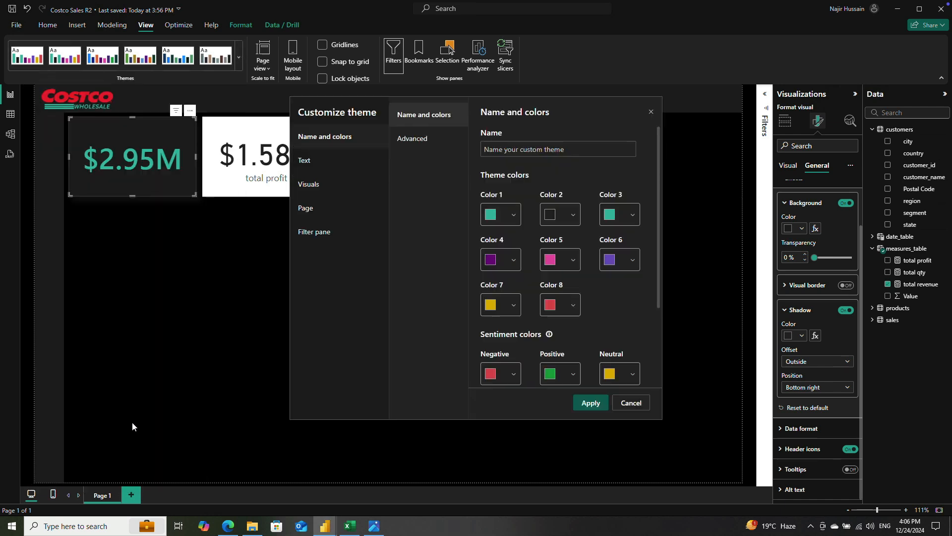
Step: Check the Costco color code image for the hex values of the theme colors
left_click(631, 216)
double_click(529, 381)
left_click(373, 531)
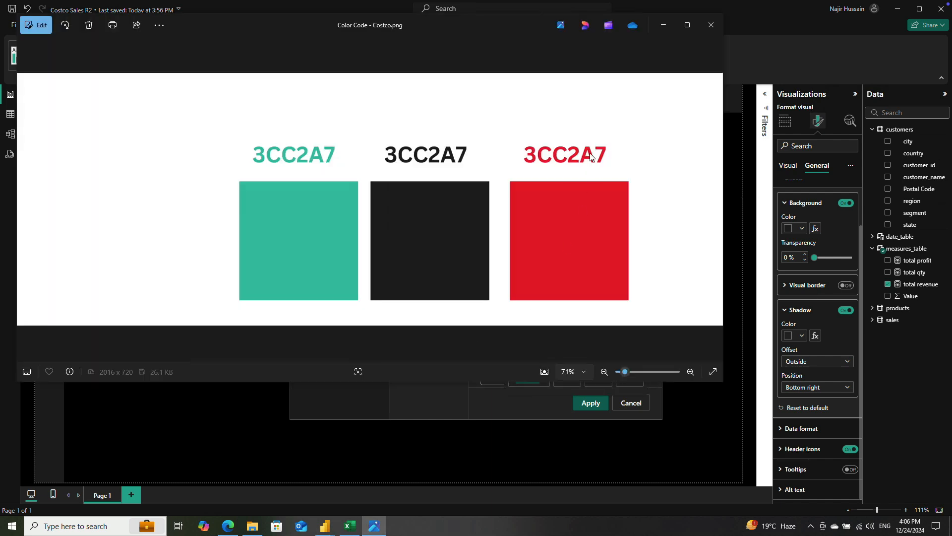
left_click(711, 25)
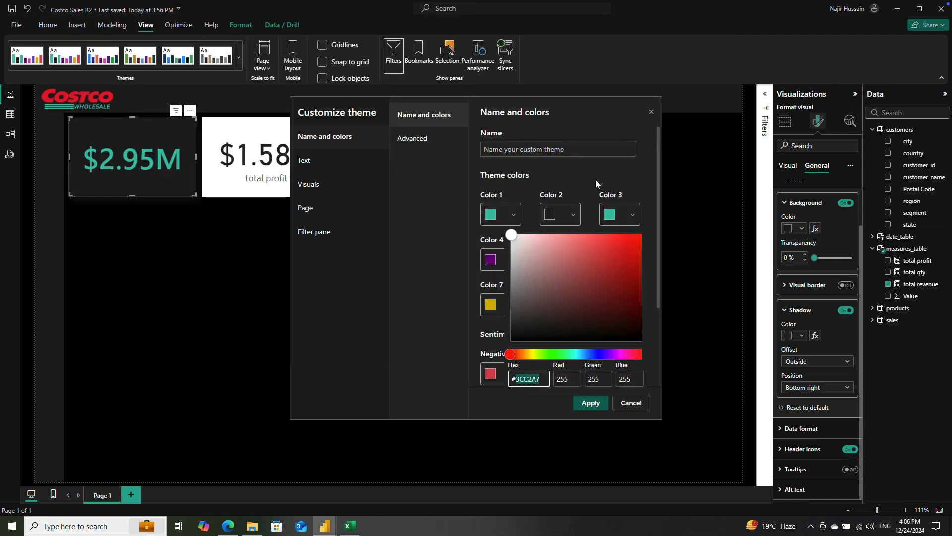
Step: Set Color 2 of the custom theme to #3CC2A7
left_click(554, 218)
left_click(554, 217)
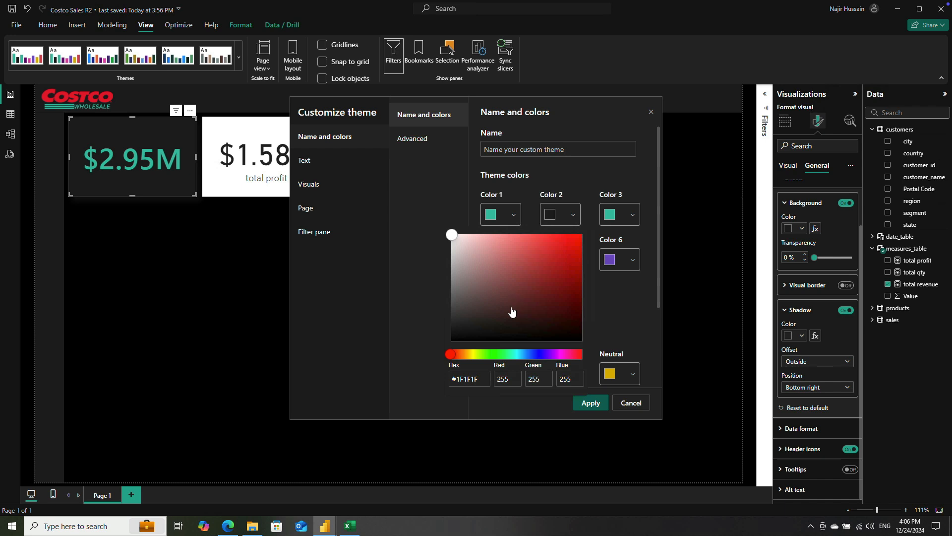
double_click(465, 379)
type("3cc2a7")
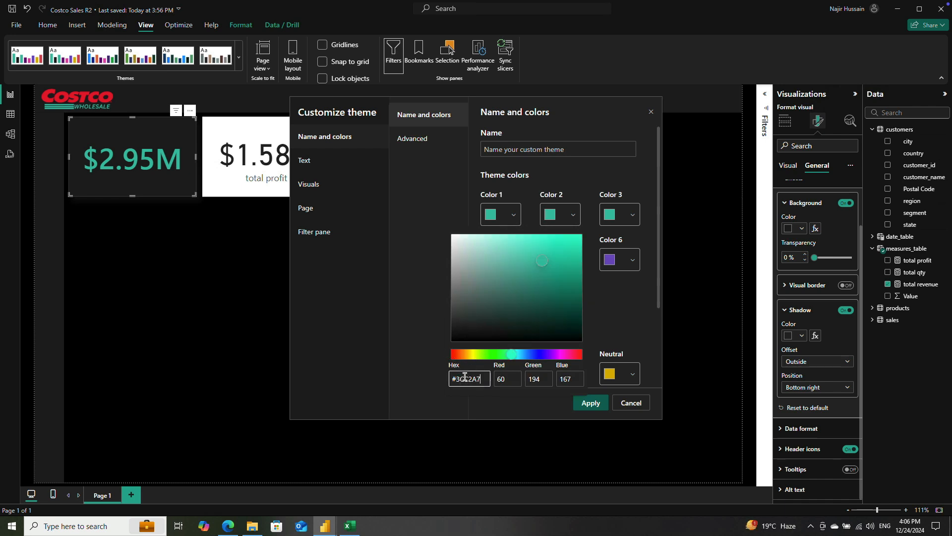
Step: Open the Color Code - Costco image from the Costco BI Project folder to look up the red hex code
double_click(472, 380)
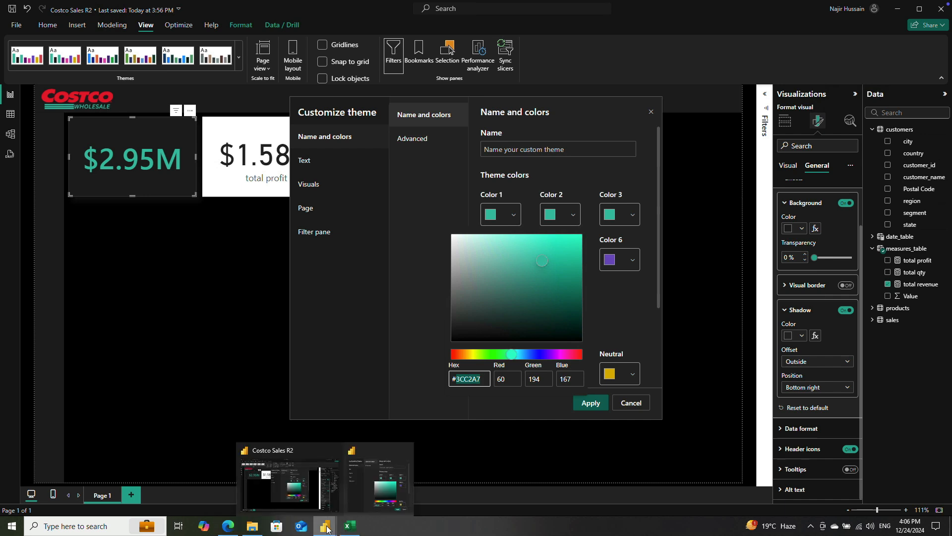
left_click(253, 526)
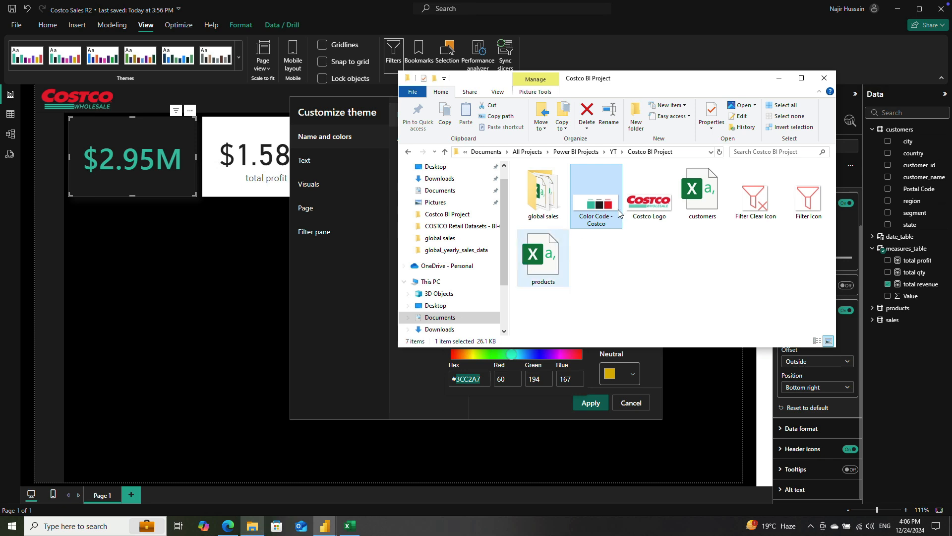
double_click(607, 204)
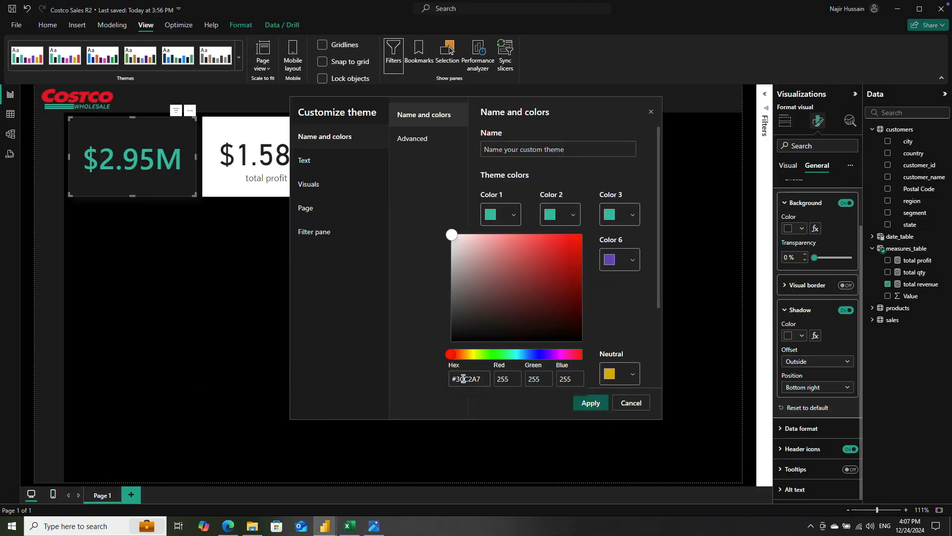
Step: Set Color 2 of the custom theme to the Costco red #E4042C
double_click(463, 379)
type("e4")
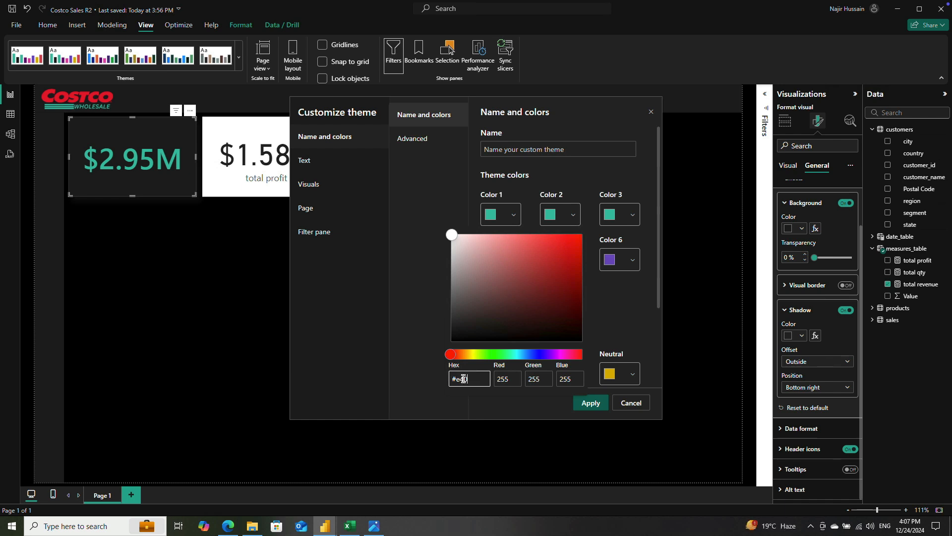
type("042c")
left_click(624, 303)
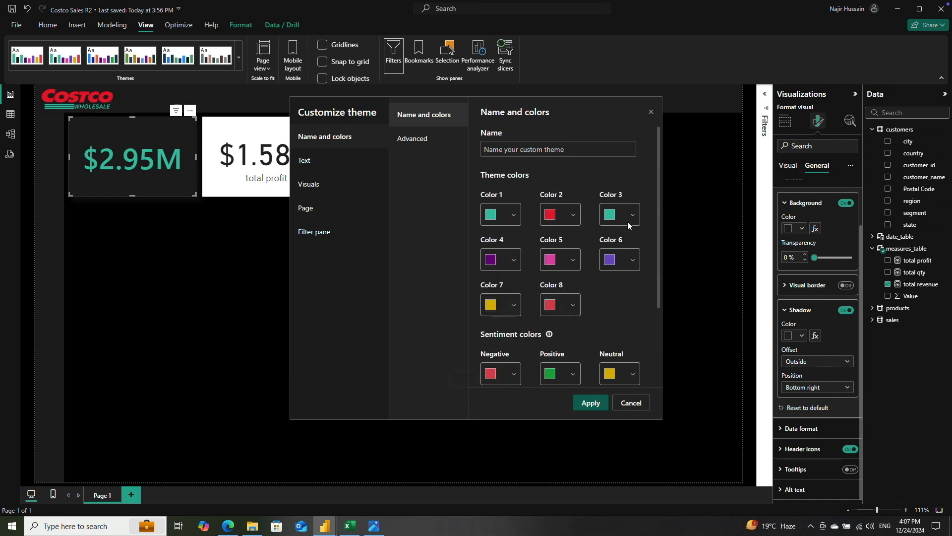
Step: Set Color 3 of the custom theme to #1F1F1F and apply the theme to the report
left_click(632, 217)
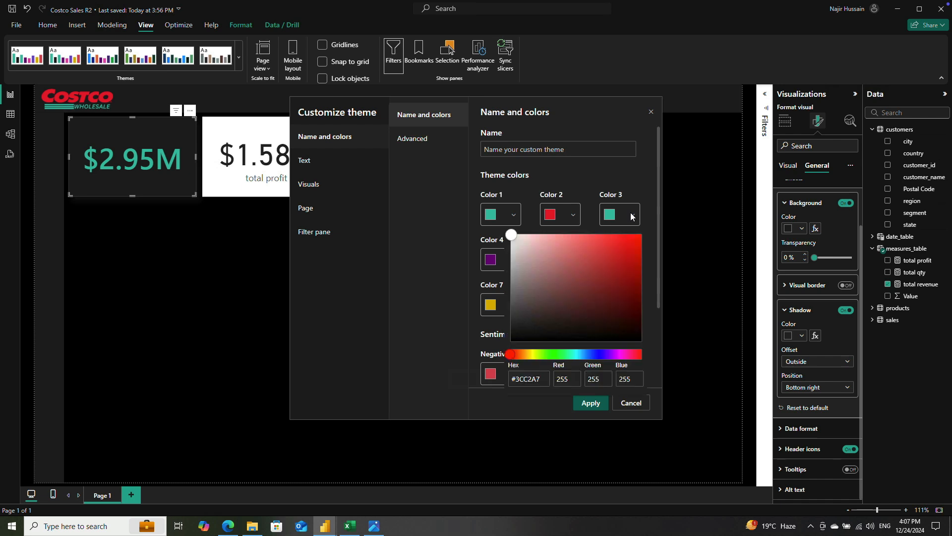
double_click(533, 379)
type("1f1f1f")
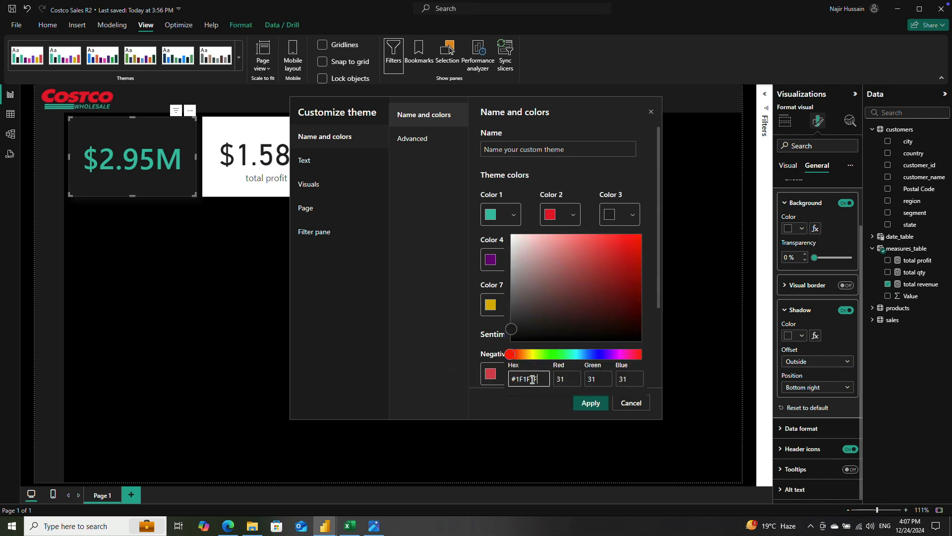
left_click(588, 403)
left_click(589, 402)
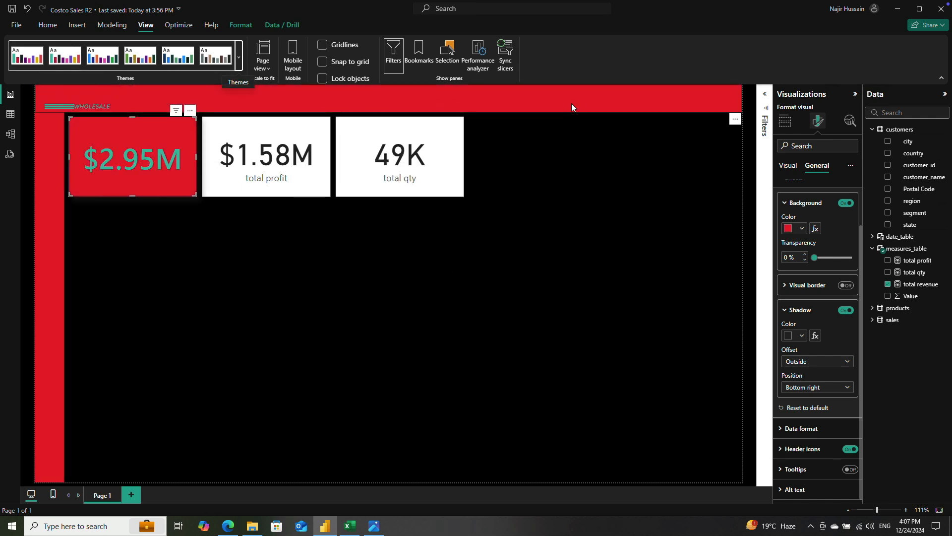
Step: Change the banner shape's fill to the dark #1F1F1F theme color
left_click(675, 100)
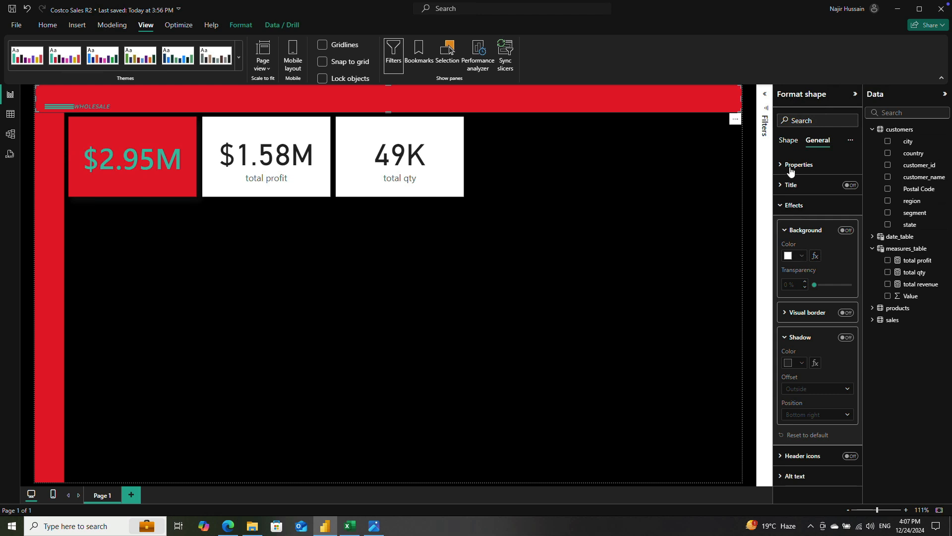
left_click(788, 141)
left_click(782, 207)
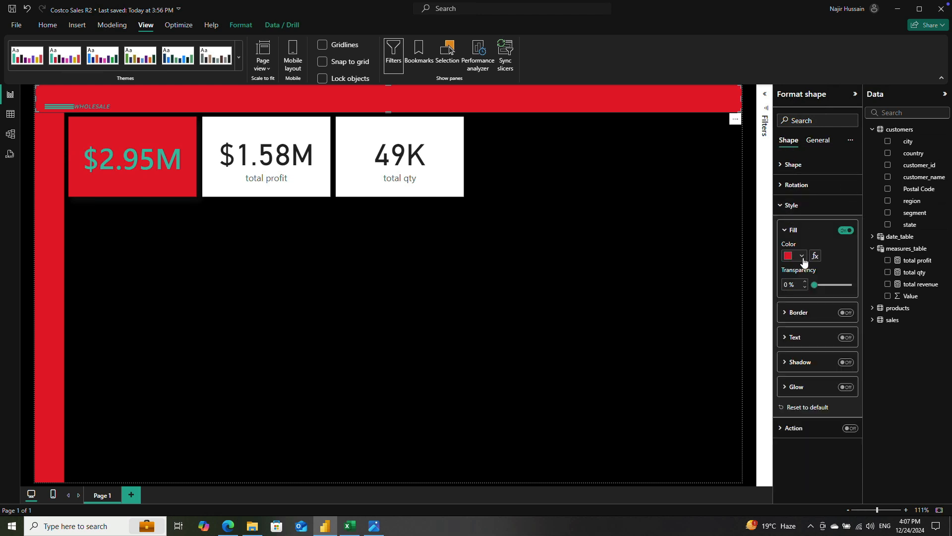
left_click(802, 256)
left_click(850, 292)
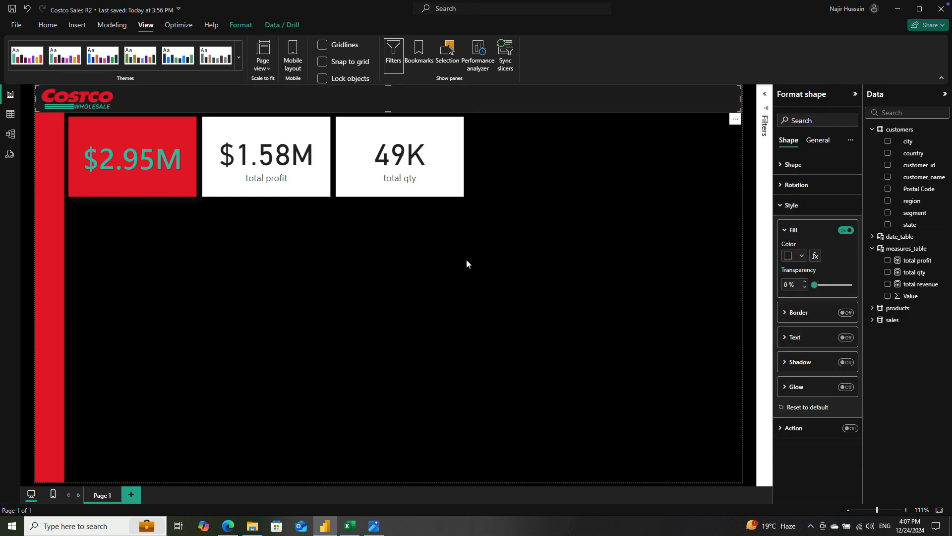
Step: Change the sidebar shape's fill to the dark #1F1F1F theme color
left_click(52, 309)
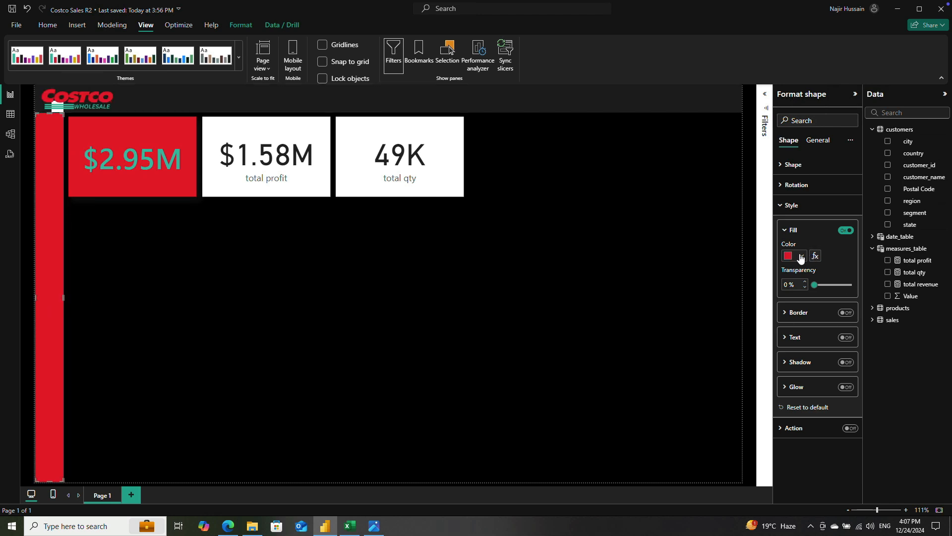
left_click(801, 257)
left_click(853, 290)
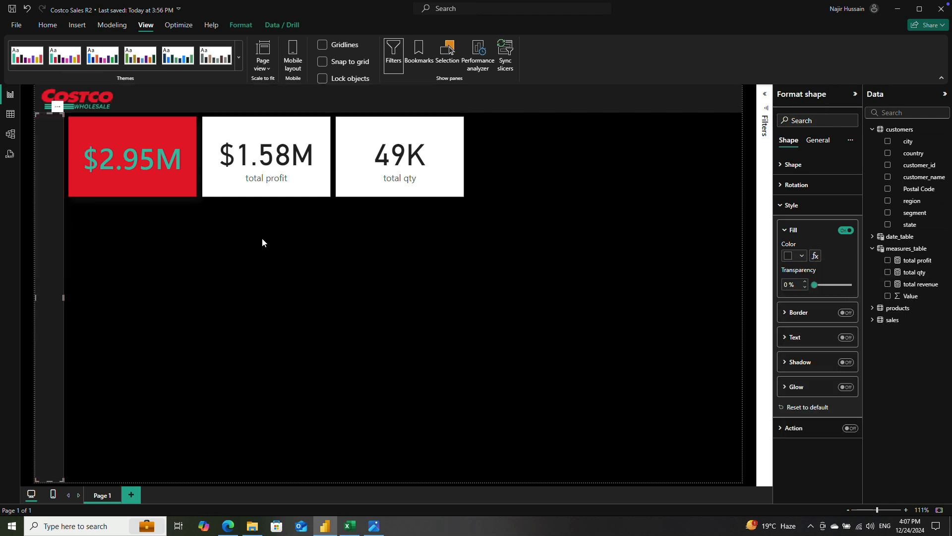
Step: Set the total revenue card's background back to the dark #1F1F1F theme color
left_click(167, 184)
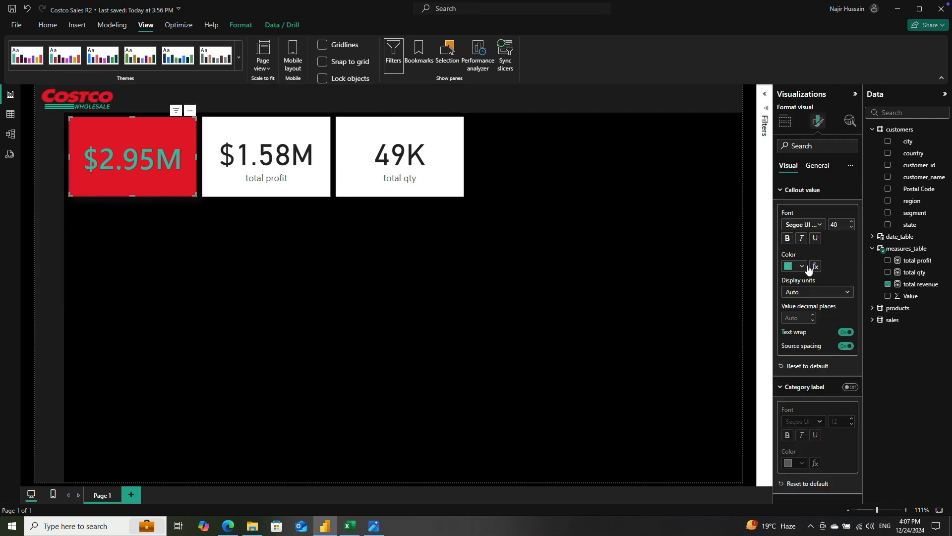
left_click(818, 167)
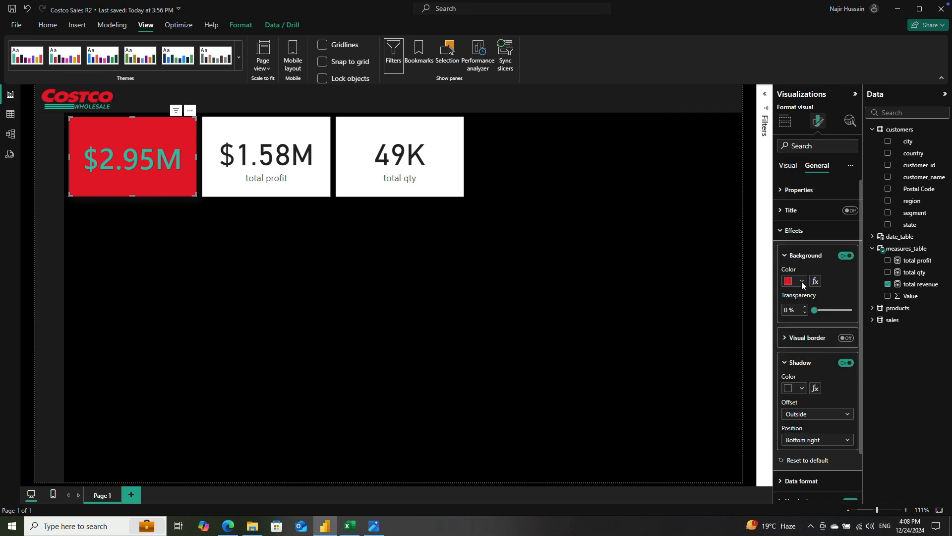
left_click(802, 281)
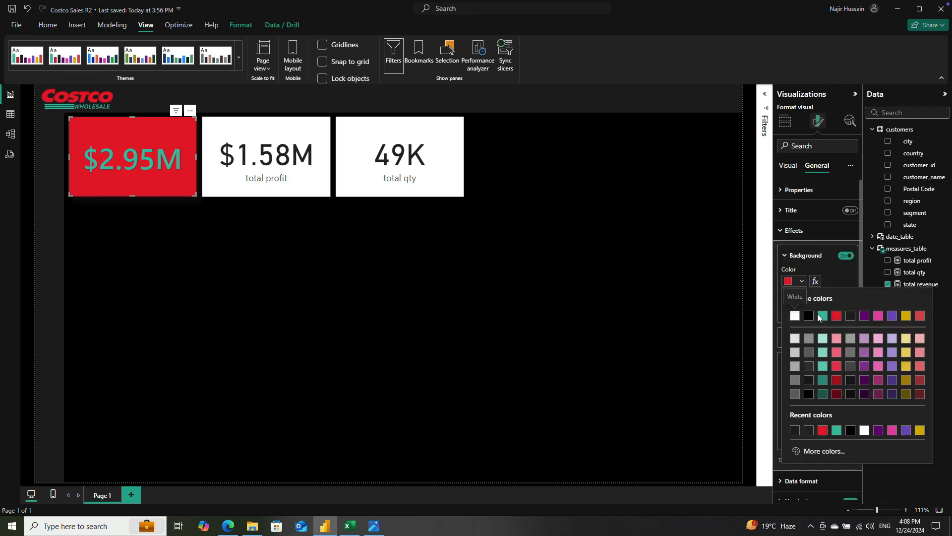
left_click(852, 317)
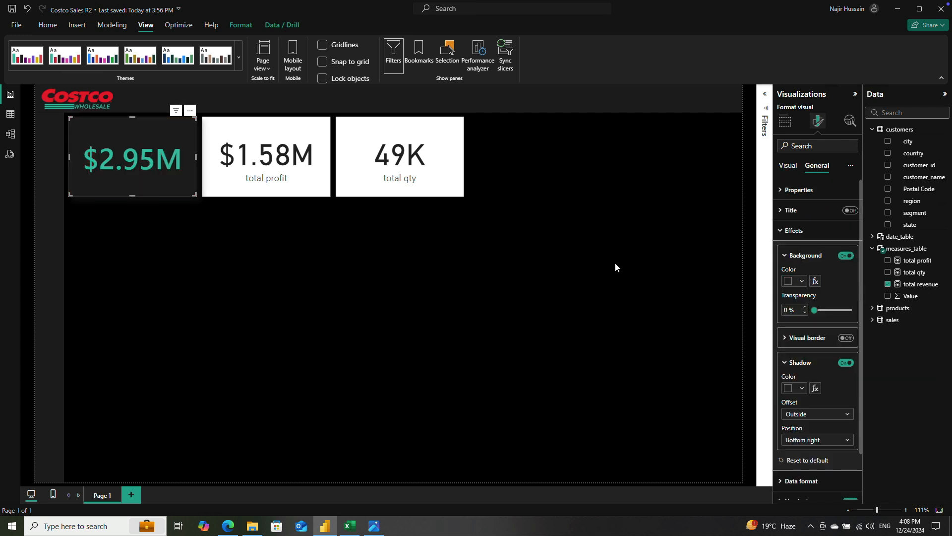
left_click(325, 264)
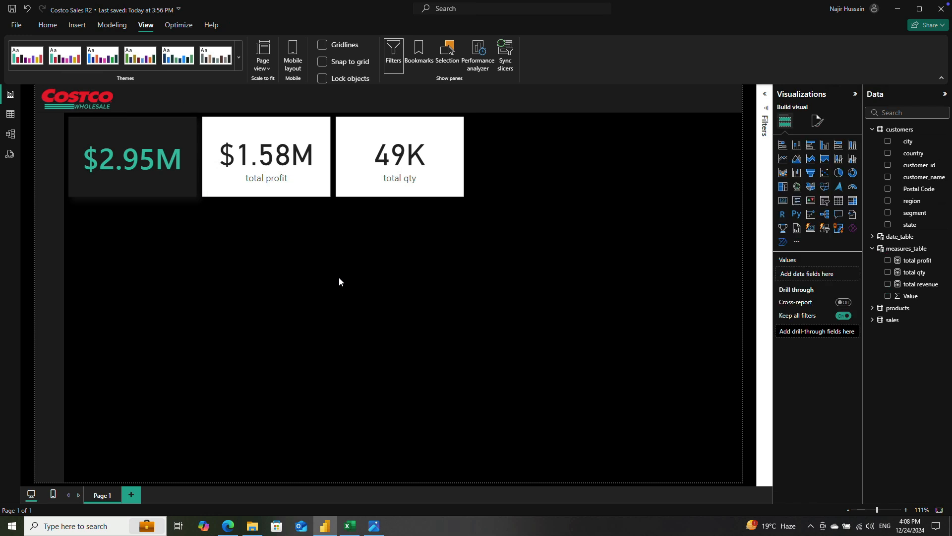
Step: Set the total revenue card's shadow color to the red theme color
left_click(137, 130)
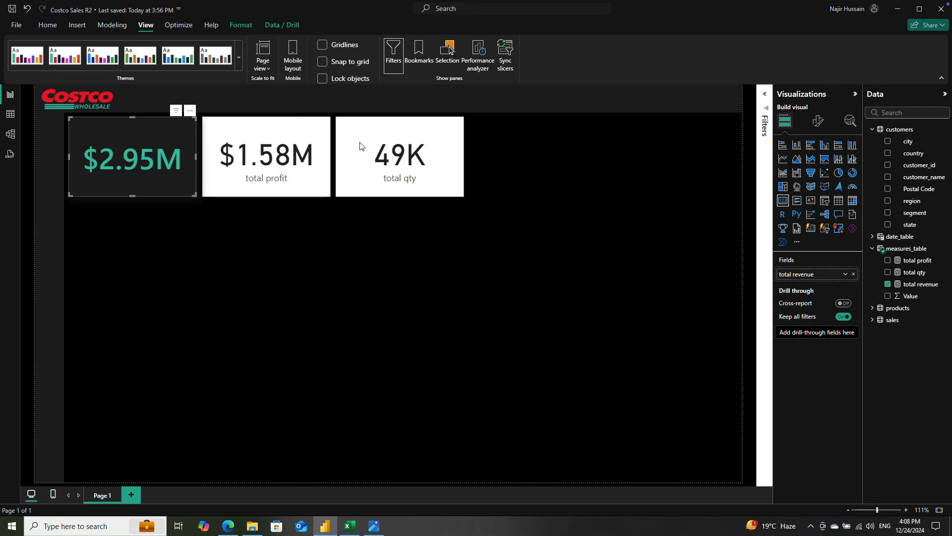
left_click(819, 121)
left_click(817, 165)
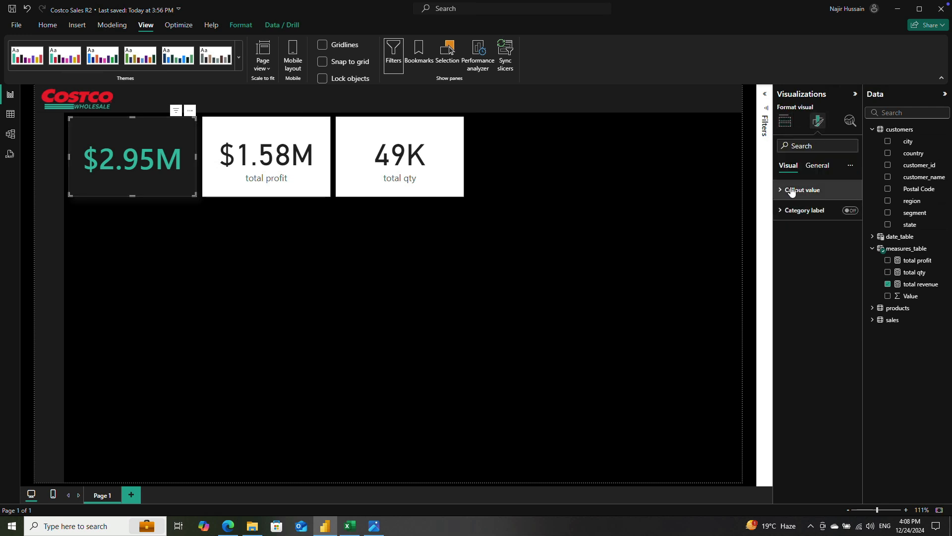
left_click(791, 231)
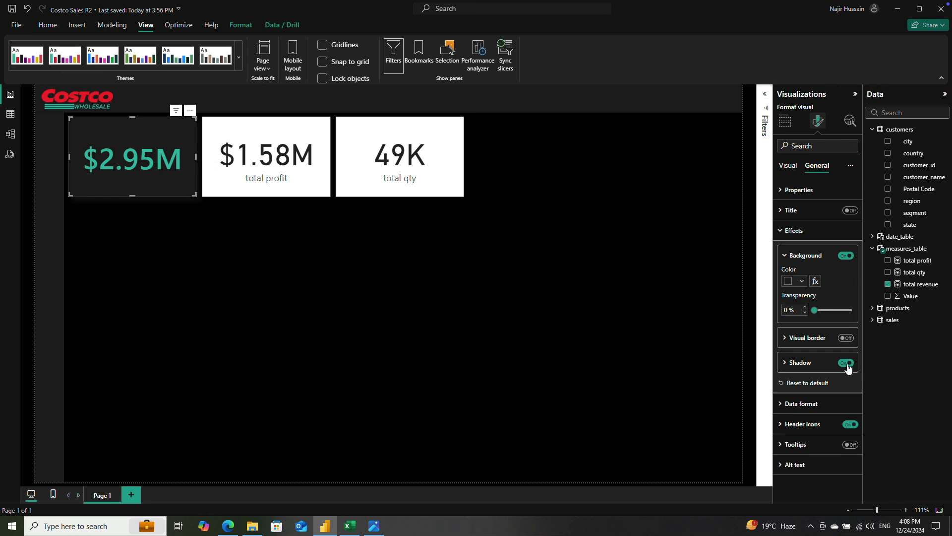
left_click(785, 363)
left_click(800, 389)
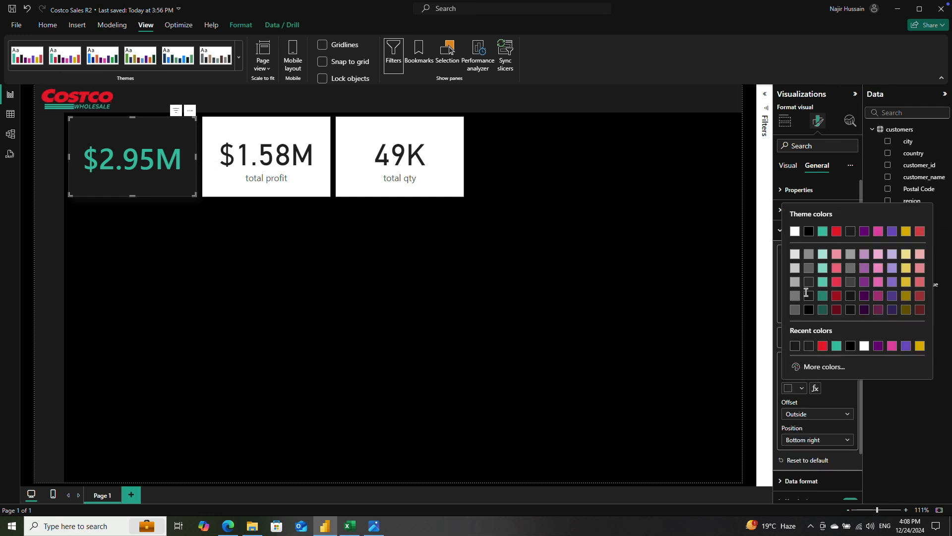
left_click(835, 231)
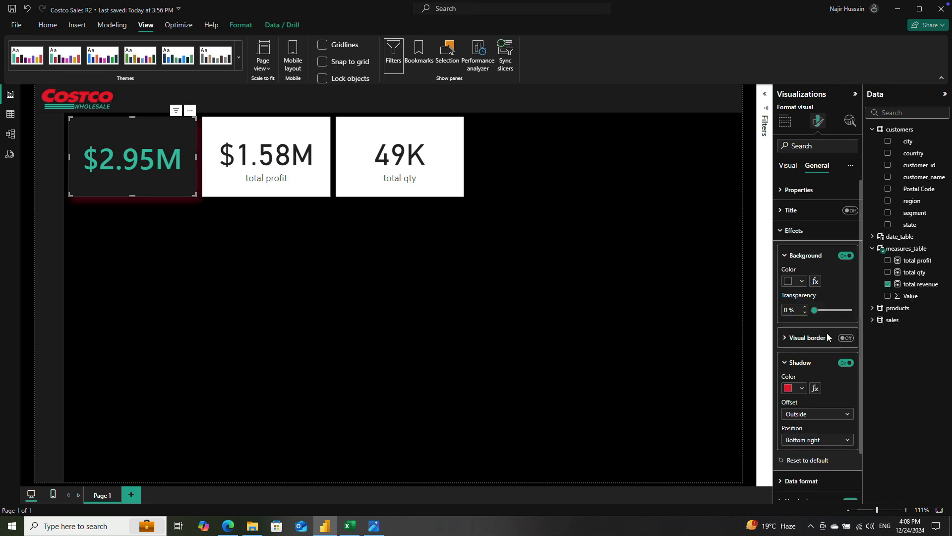
Step: Set the offset of the total revenue card's shadow to Inside
left_click(807, 416)
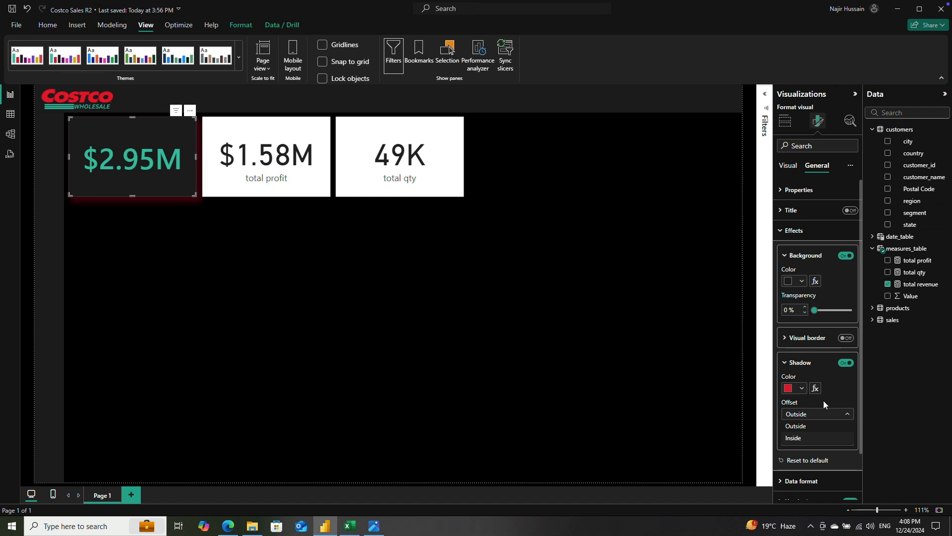
left_click(800, 434)
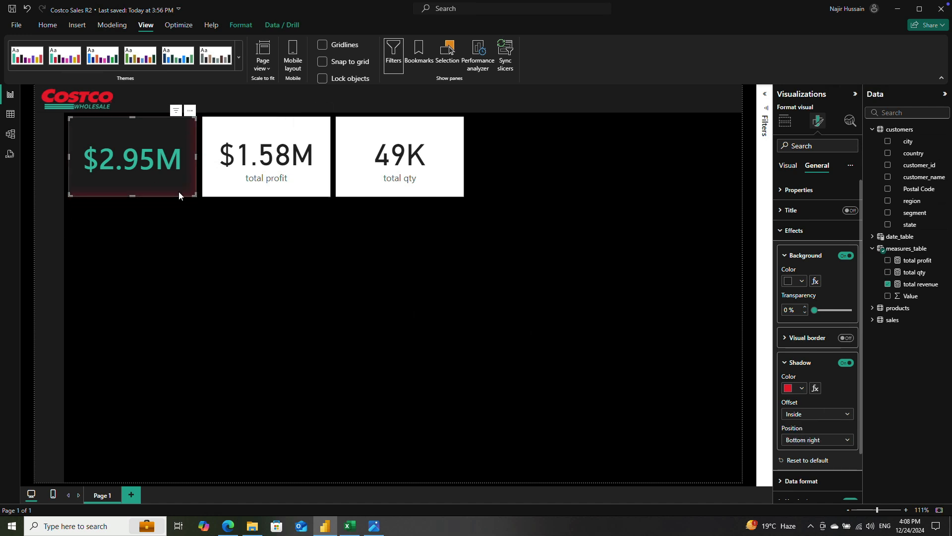
left_click(193, 236)
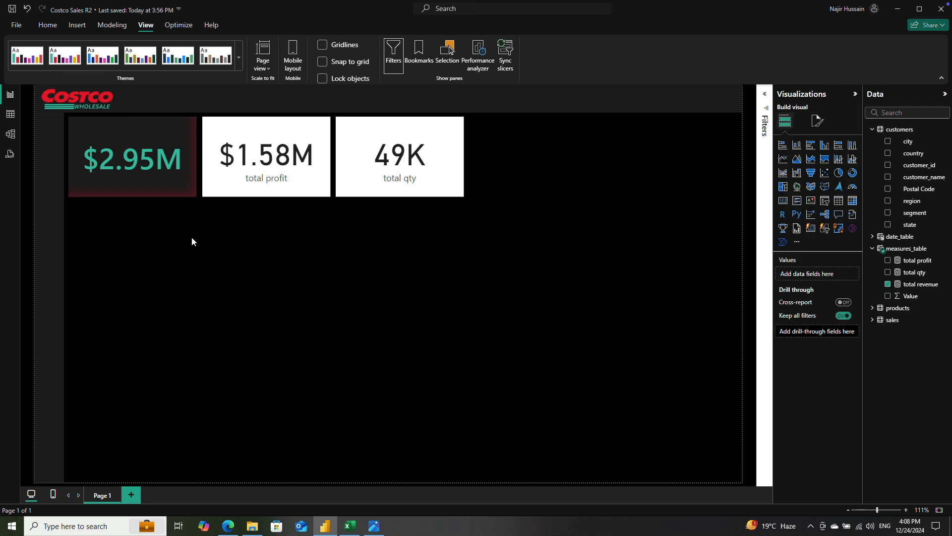
Step: Change the total revenue card's inside shadow color to a slightly lighter shade of the red theme color
left_click(180, 188)
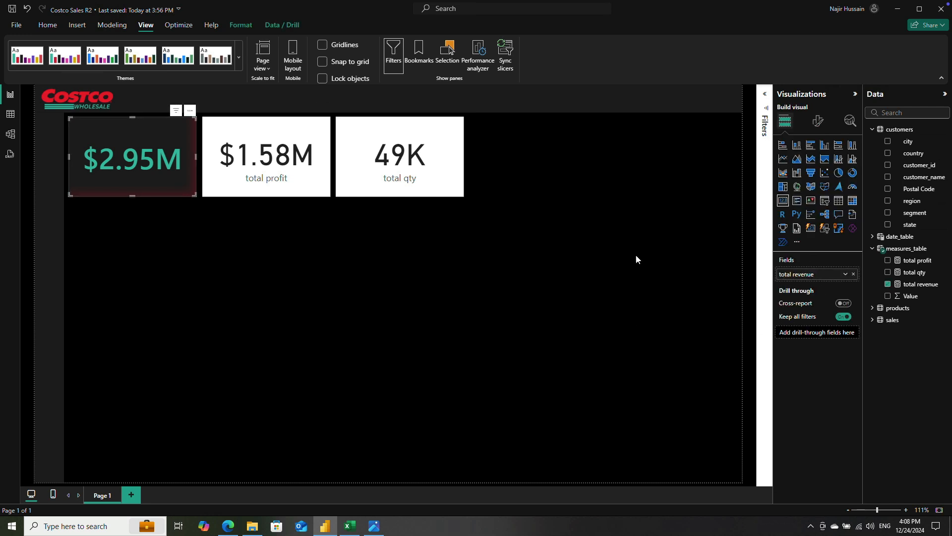
left_click(818, 121)
left_click(796, 191)
left_click(818, 167)
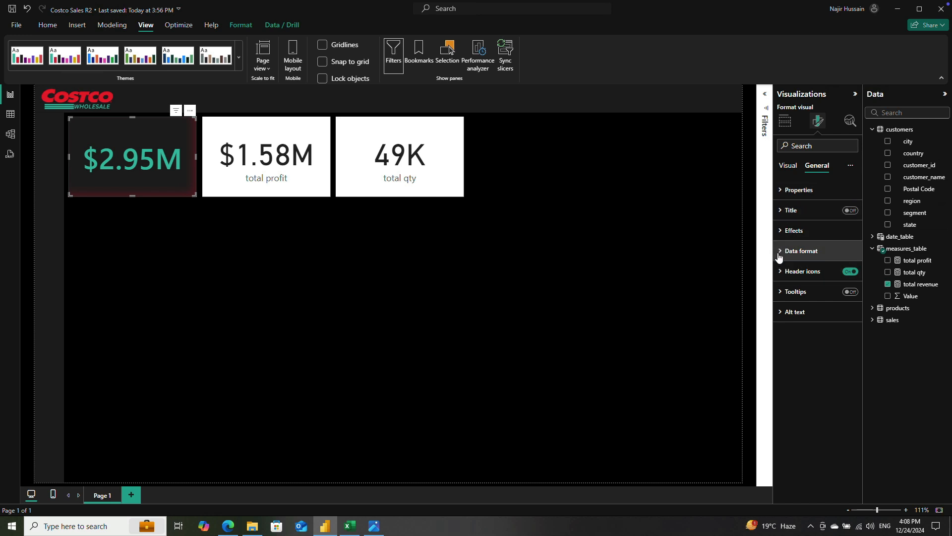
left_click(793, 230)
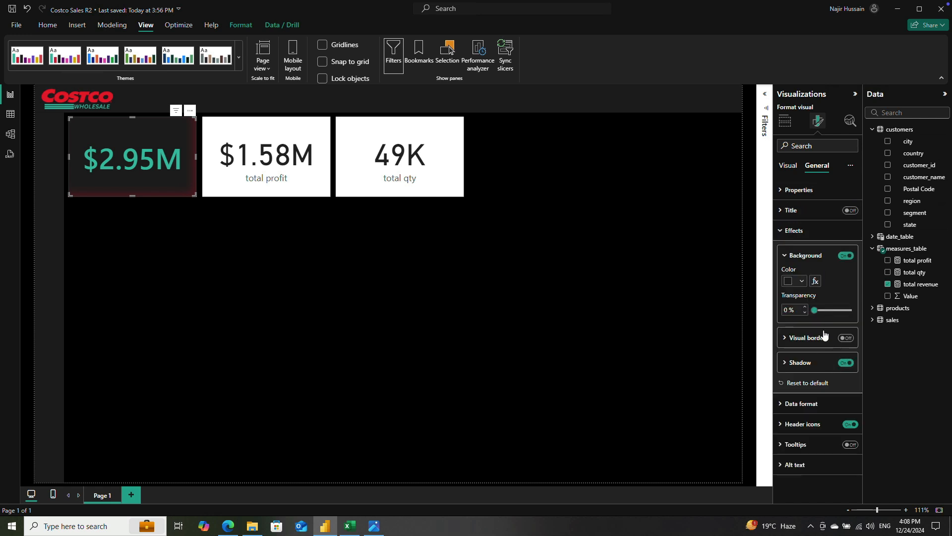
left_click(792, 363)
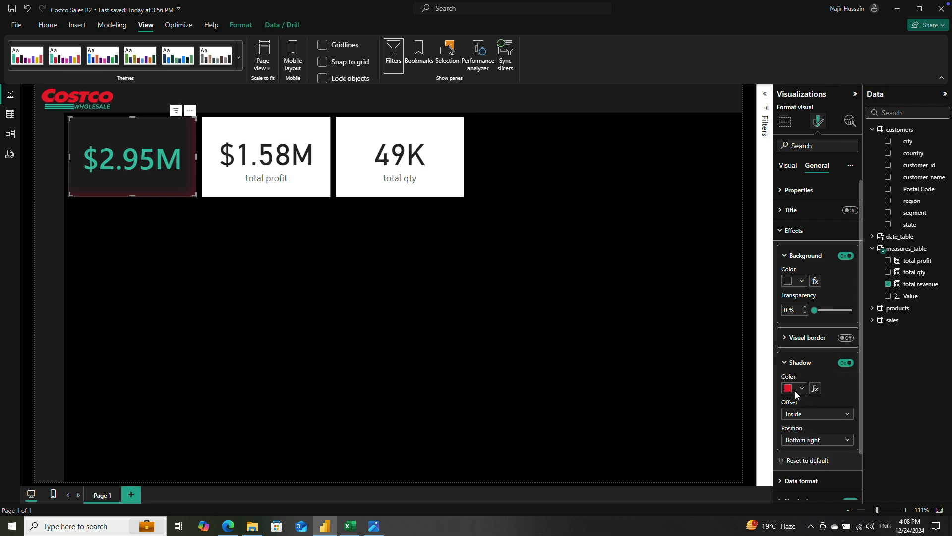
left_click(799, 389)
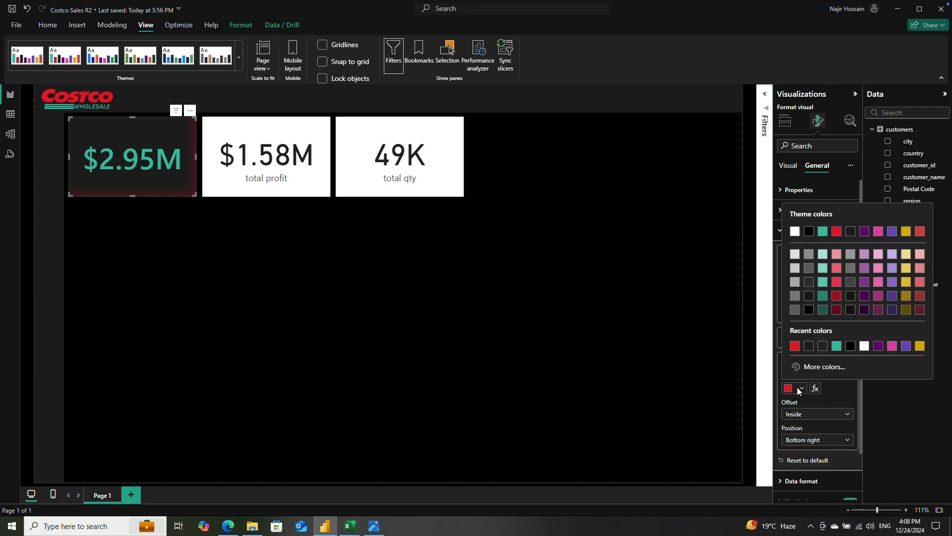
left_click(838, 272)
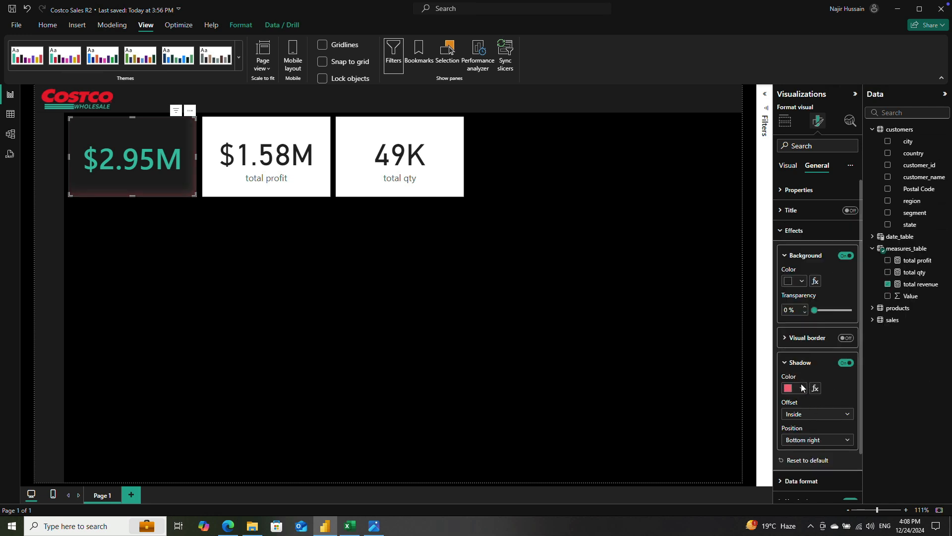
left_click(803, 388)
left_click(837, 283)
left_click(802, 388)
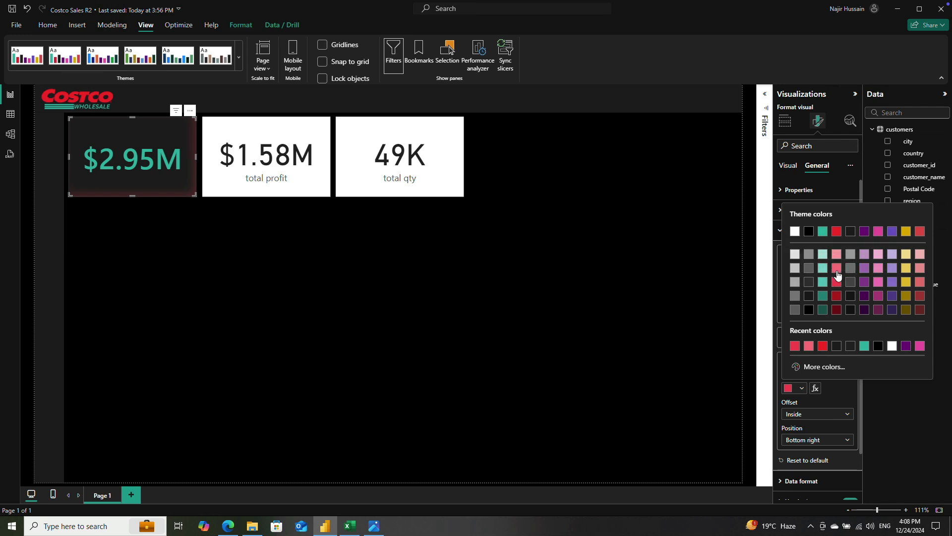
left_click(836, 281)
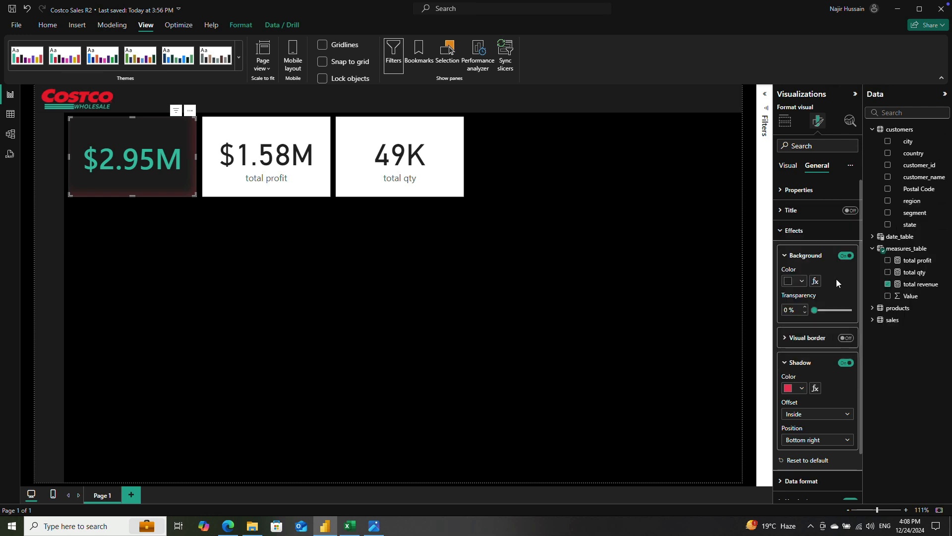
left_click(801, 390)
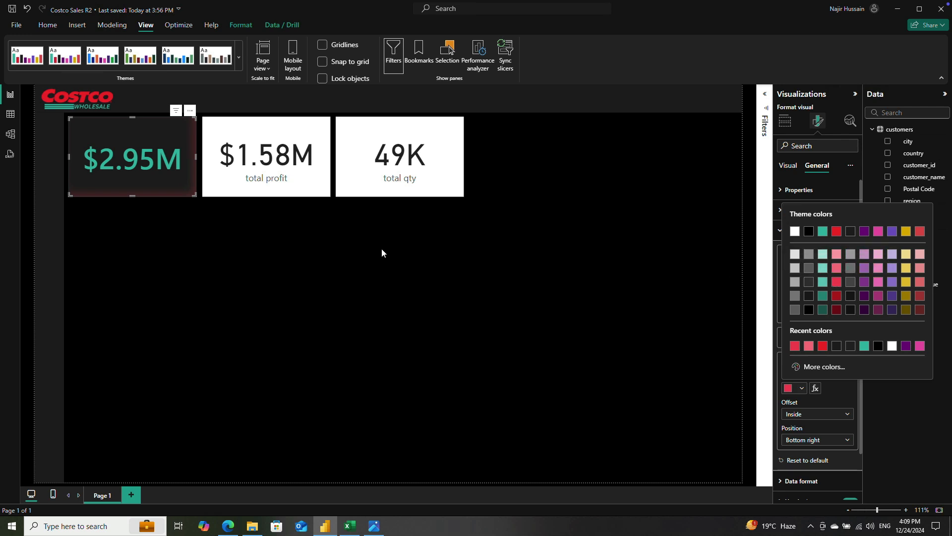
left_click(293, 258)
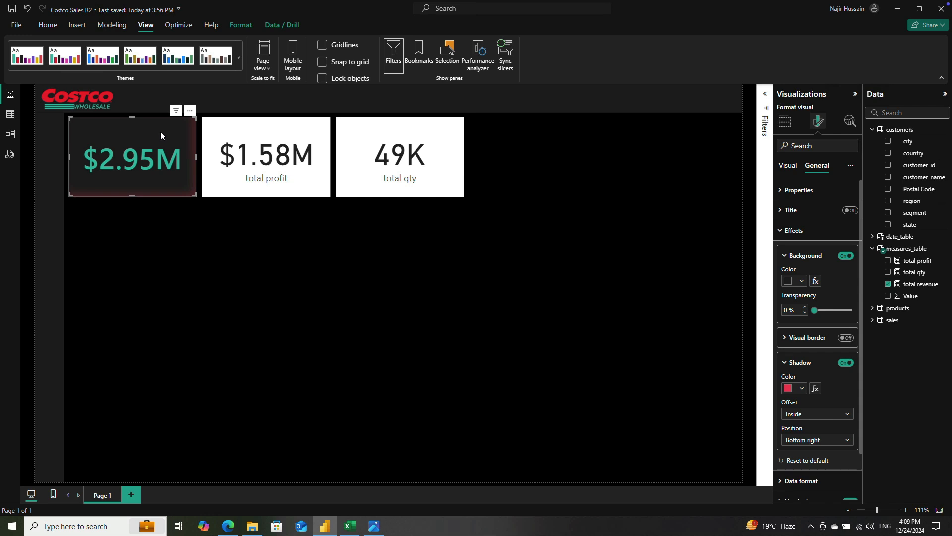
Step: Copy the total revenue card's formatting to the total profit and total qty cards with the Format painter
left_click(51, 25)
left_click(80, 68)
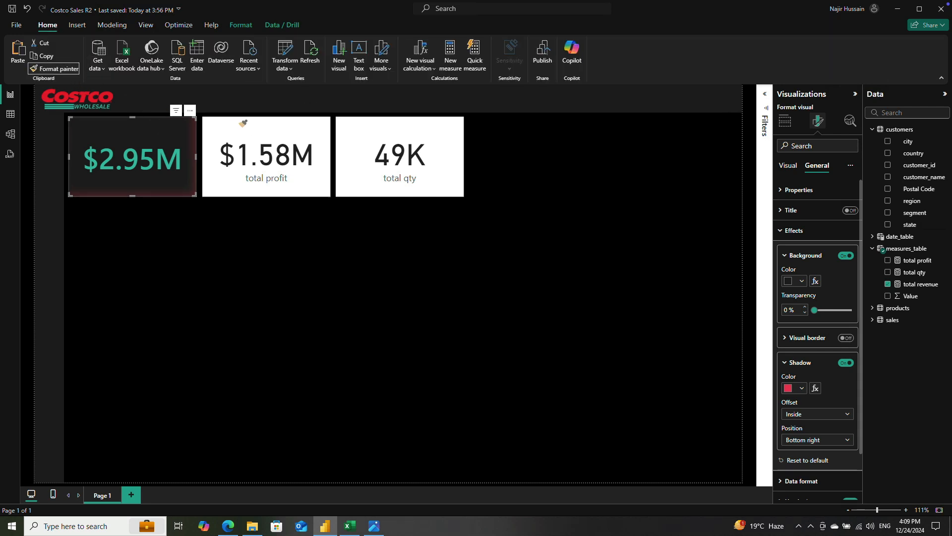
left_click(257, 130)
left_click(64, 72)
left_click(358, 124)
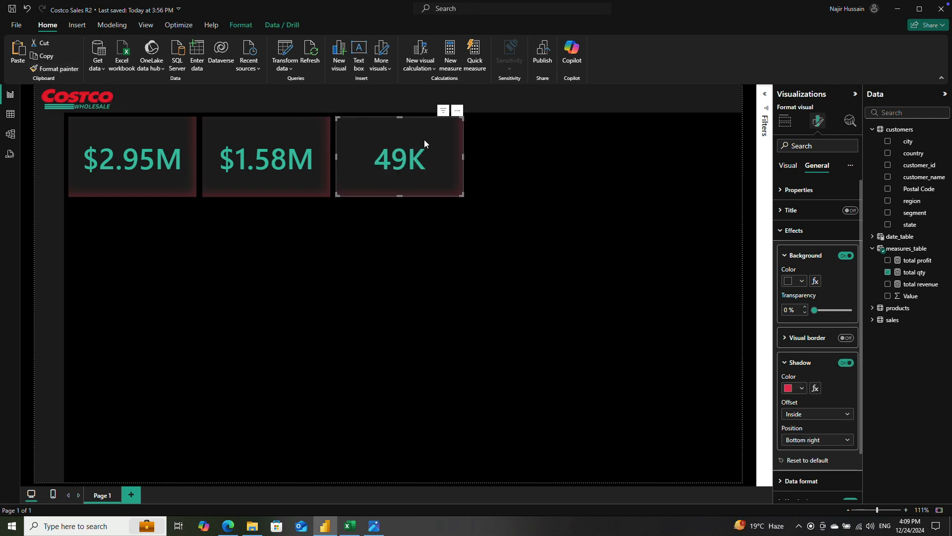
left_click(323, 258)
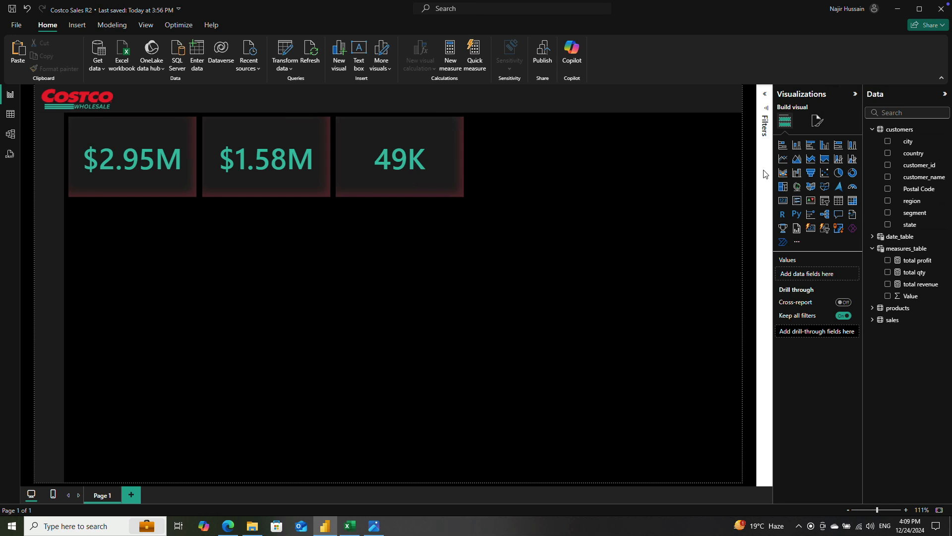
Step: Insert a clustered bar chart beside the total qty card and shrink its height to roughly match the cards
left_click(811, 145)
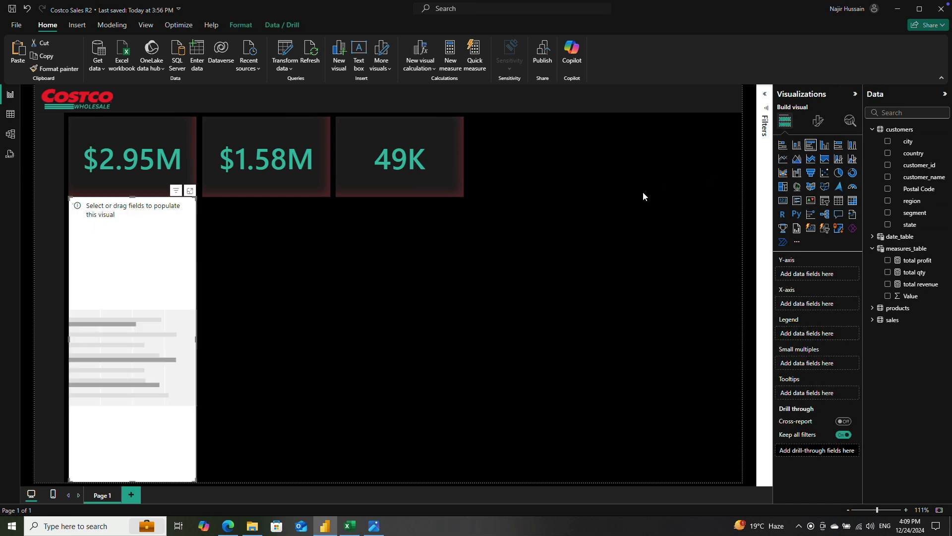
left_click_drag(105, 291, 503, 208)
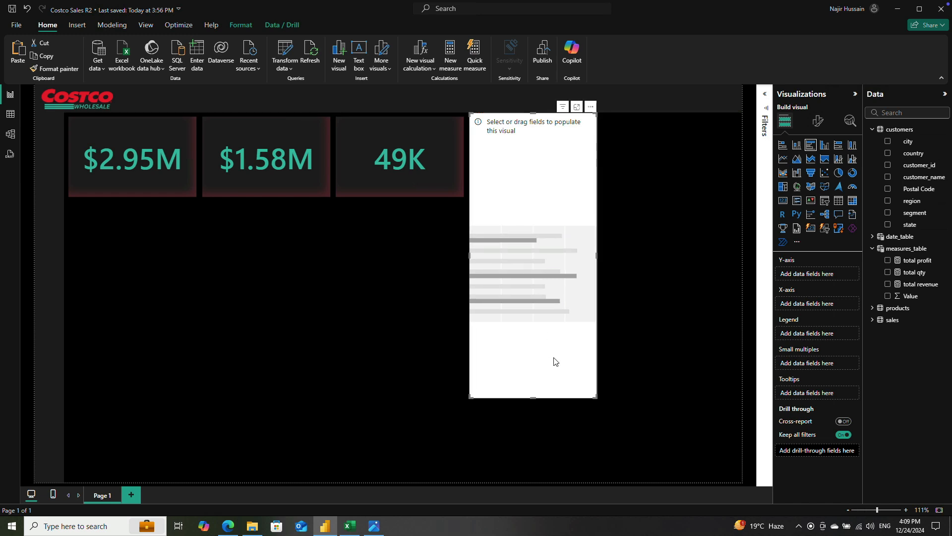
left_click_drag(535, 397, 538, 200)
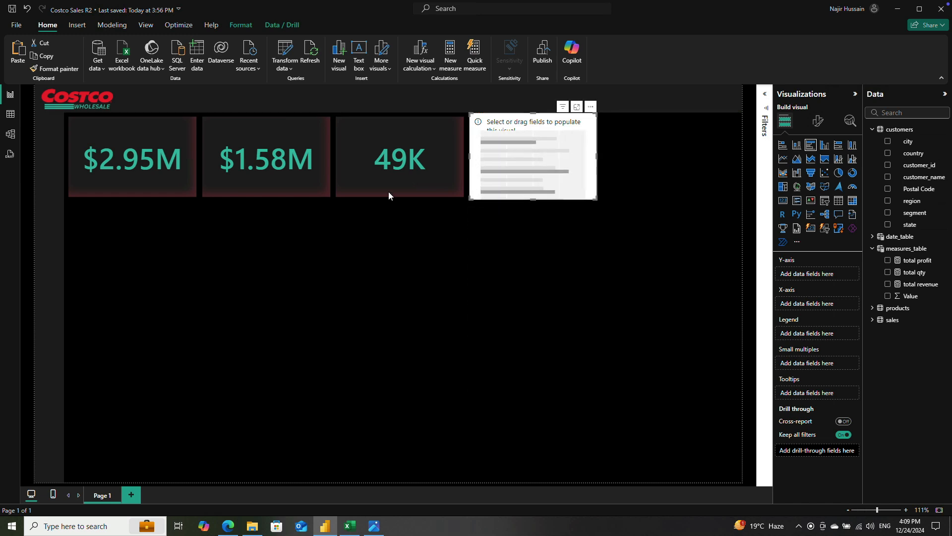
left_click(150, 135)
left_click(236, 130, "ctrl")
left_click(363, 130, "ctrl")
left_click(818, 121)
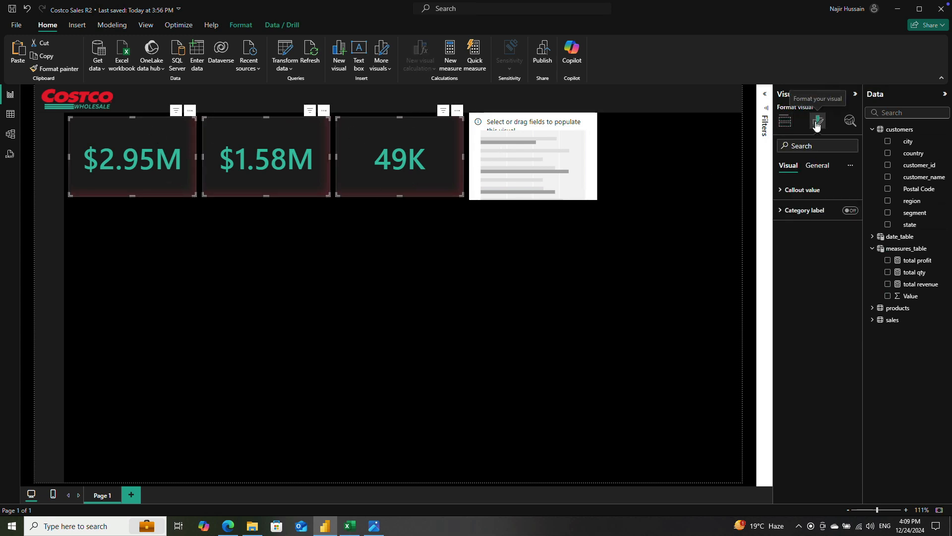
Step: Align the empty bar chart's top edge with the cards and widen it from the page's right edge to partly over the total qty card
left_click(535, 159)
left_click_drag(537, 156, 536, 158)
left_click_drag(597, 162, 741, 161)
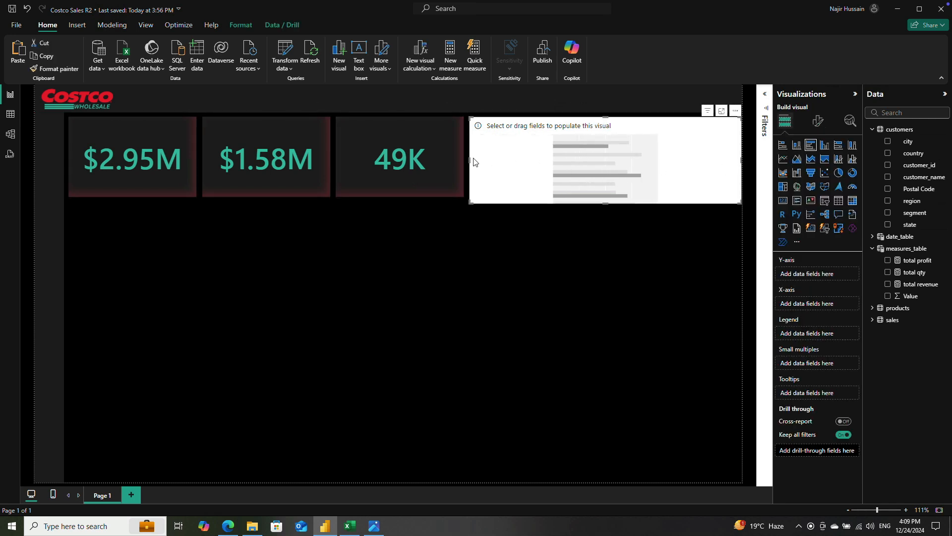
left_click_drag(469, 158, 415, 163)
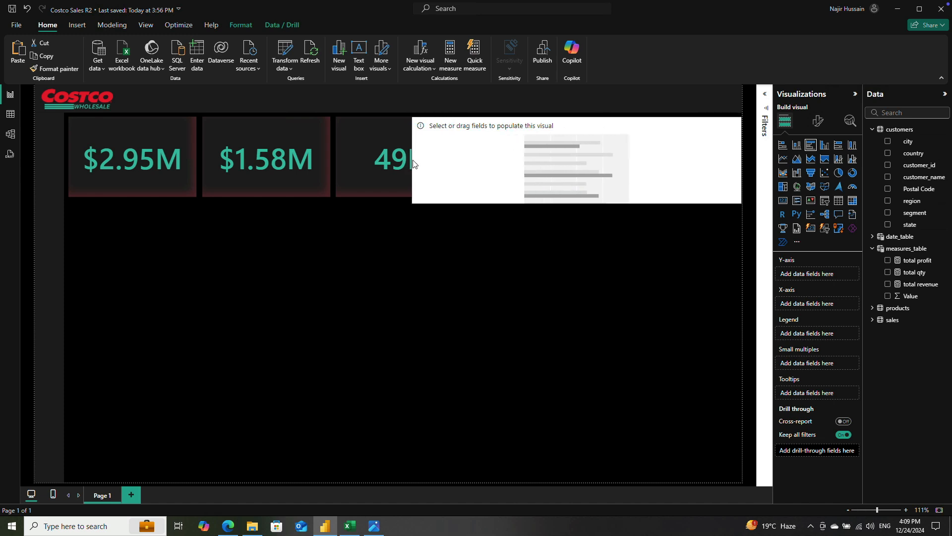
left_click_drag(414, 160, 415, 163)
Step: Set the width of all three KPI cards to 200
left_click(367, 133)
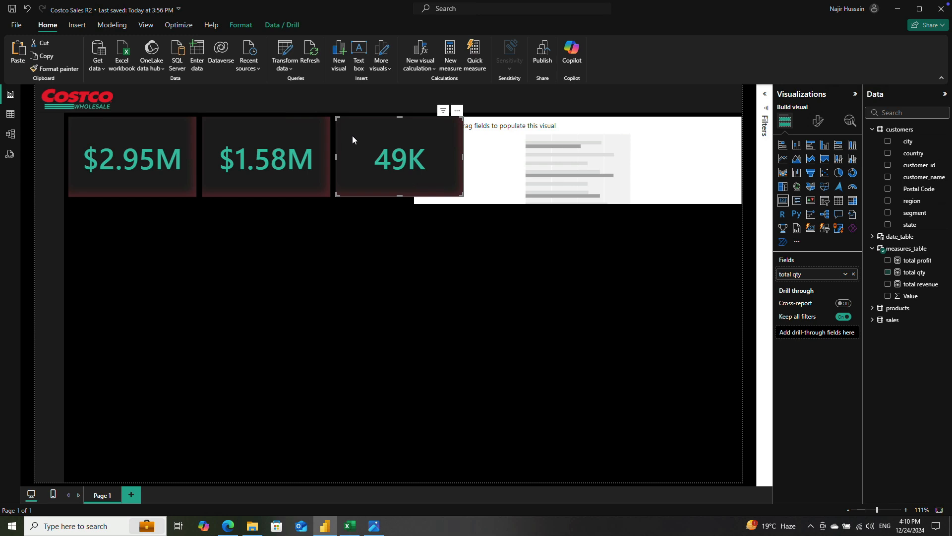
left_click(269, 136, "ctrl")
left_click(146, 132, "ctrl")
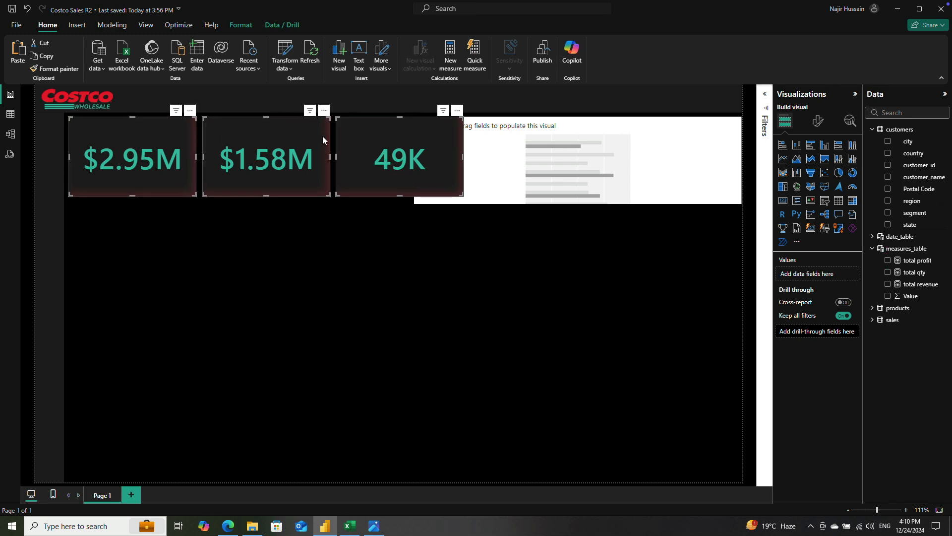
left_click(819, 122)
left_click(817, 165)
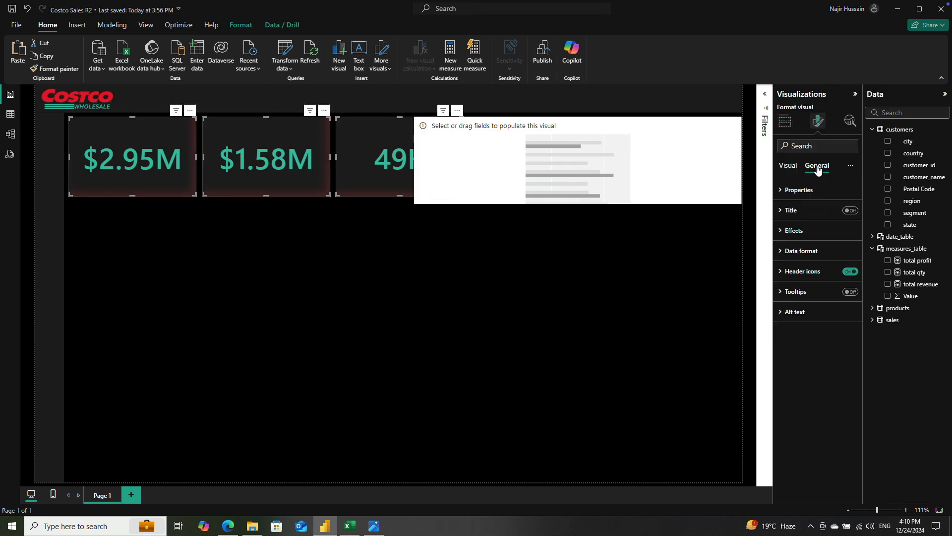
left_click(779, 191)
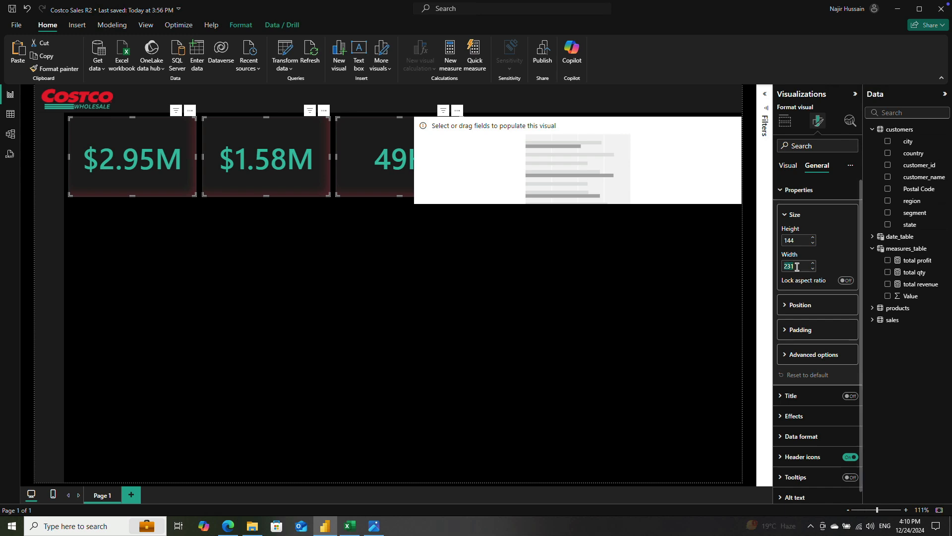
type("200")
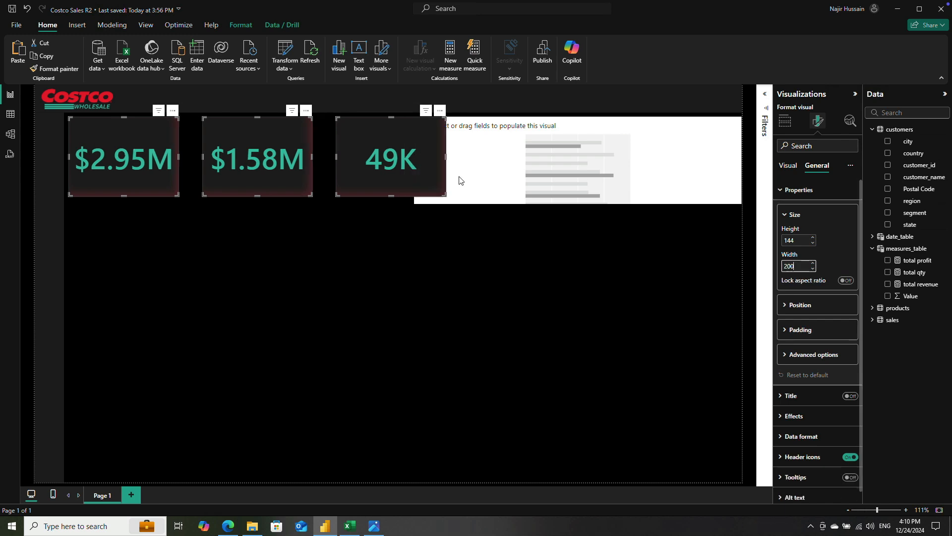
left_click(241, 25)
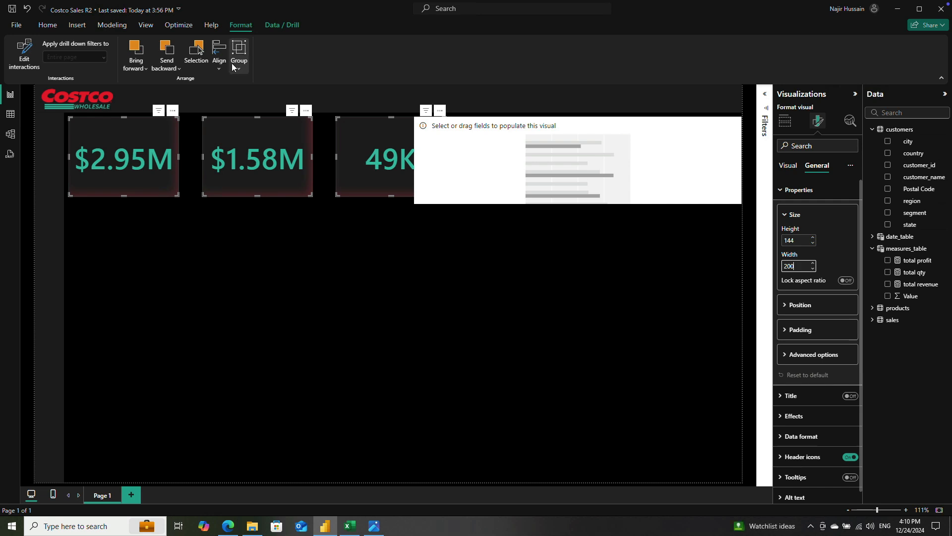
left_click(281, 226)
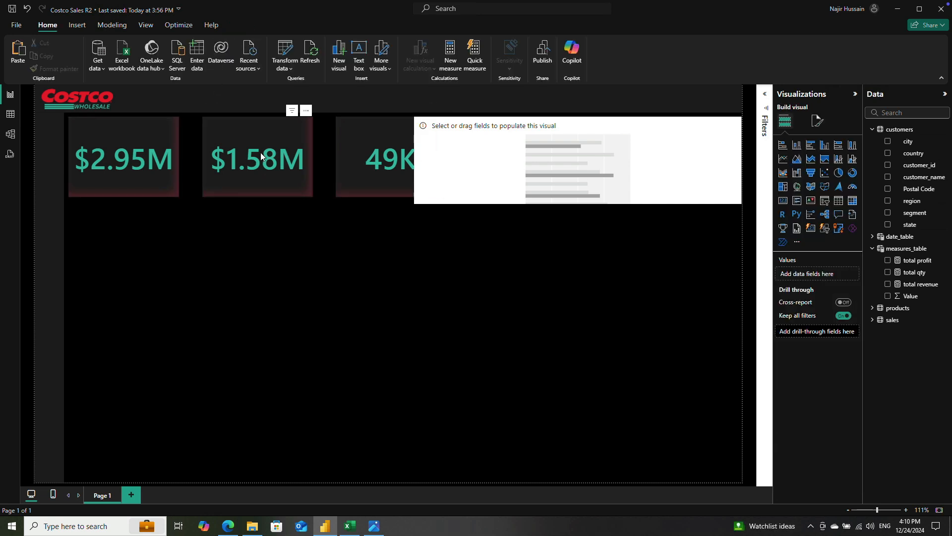
Step: Move the total profit and total qty cards closer to the total revenue card so they clear the bar chart
left_click(263, 156)
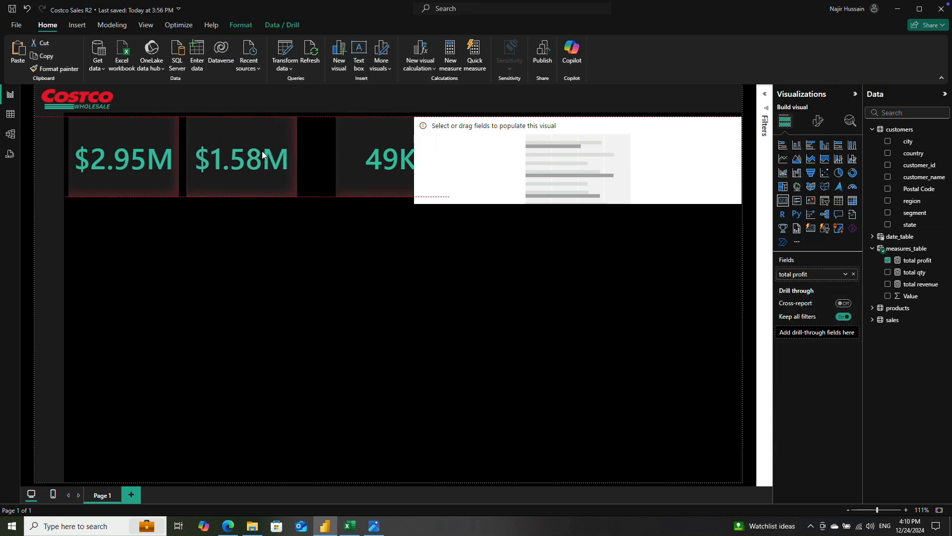
left_click(260, 151)
left_click(366, 149)
left_click_drag(365, 151, 336, 156)
Step: Distribute the three KPI cards horizontally and align their tops
left_click(267, 187, "ctrl")
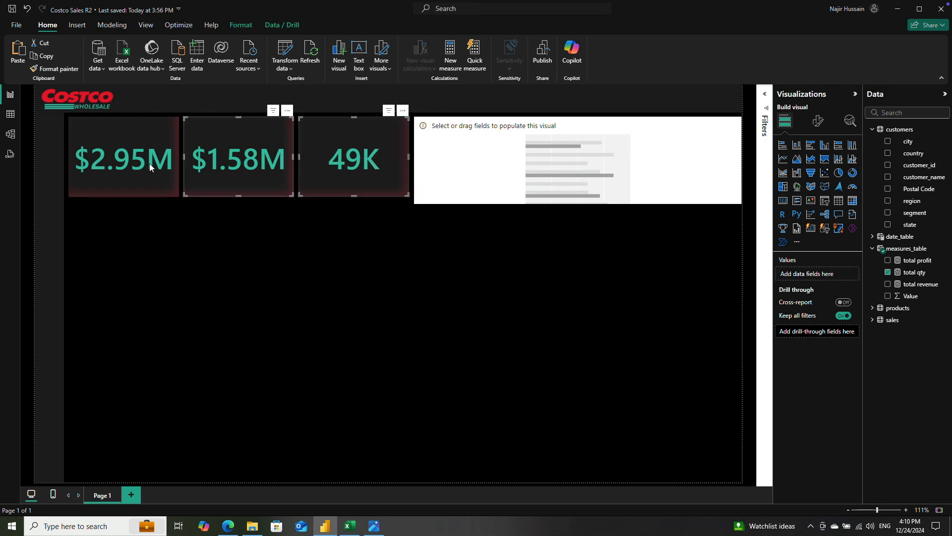
left_click(149, 163, "ctrl")
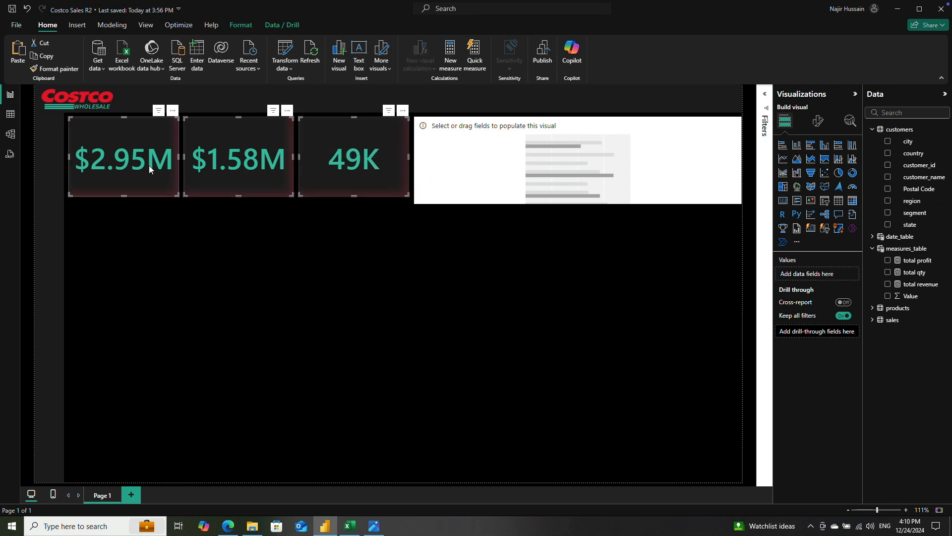
left_click(238, 26)
left_click(218, 67)
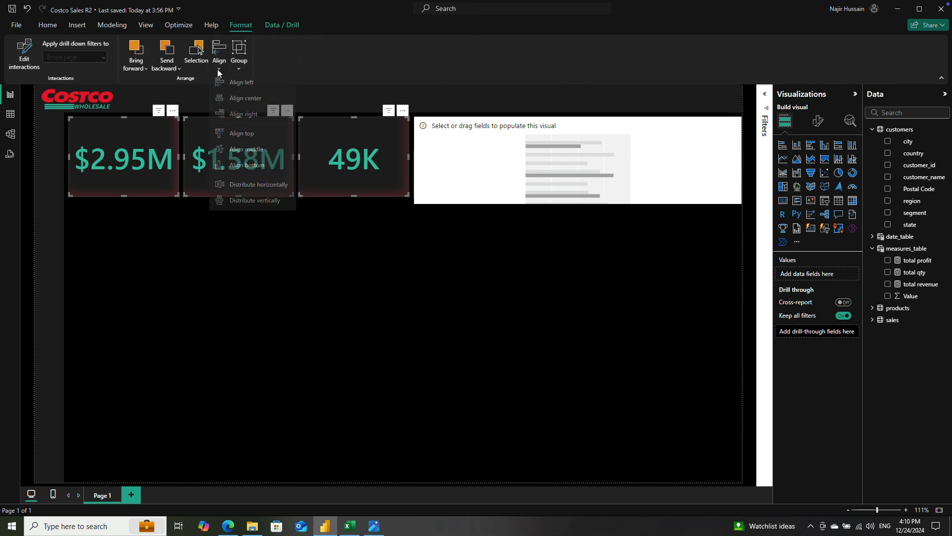
left_click(253, 186)
left_click(219, 67)
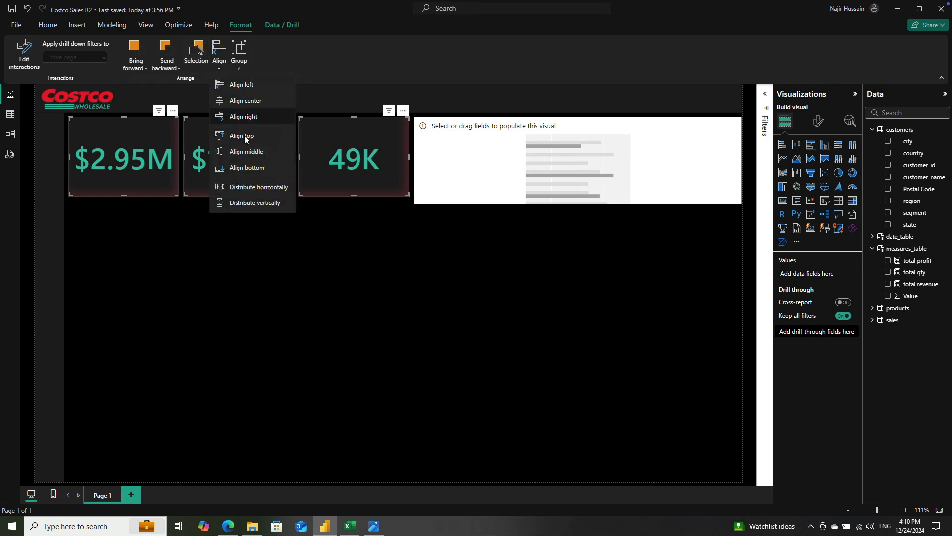
left_click(243, 137)
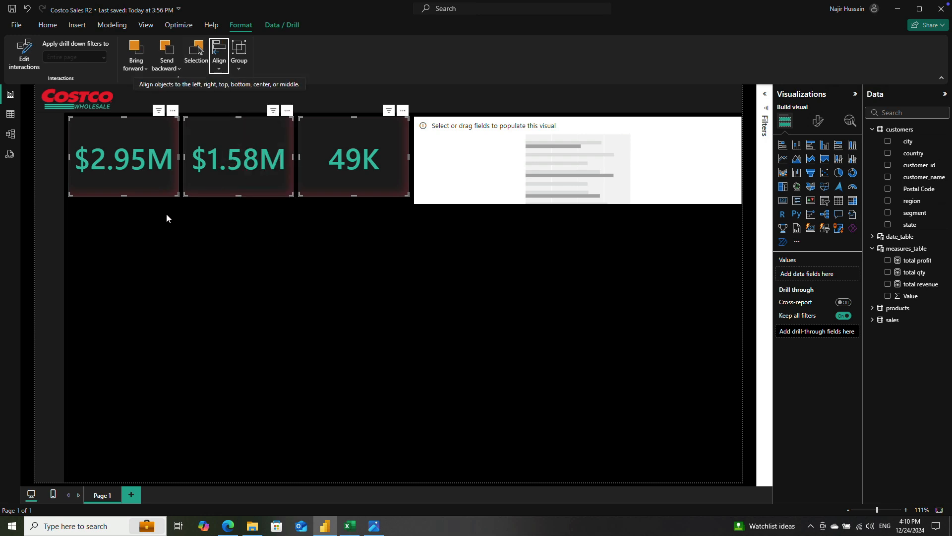
left_click(341, 230)
Step: Add the region field from the customers table to the bar chart's Y-axis
left_click(507, 166)
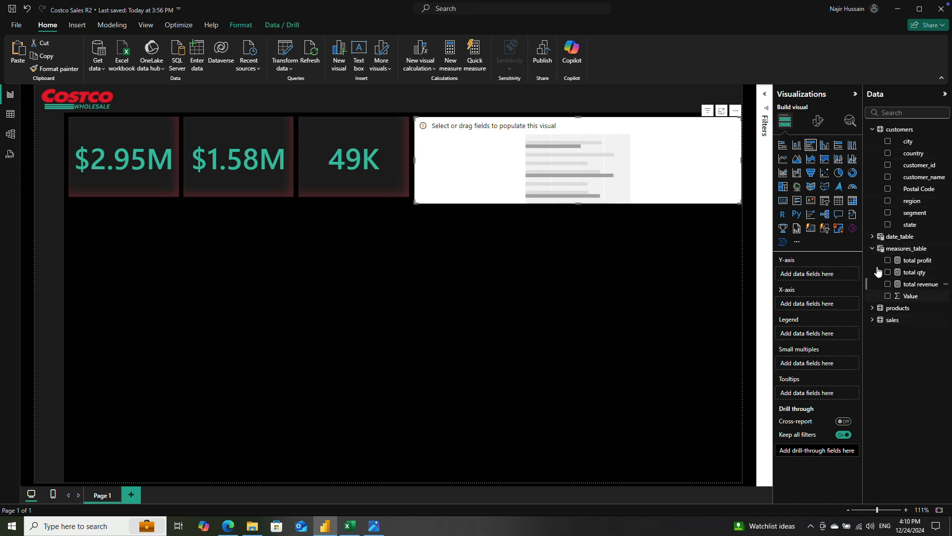
left_click(888, 201)
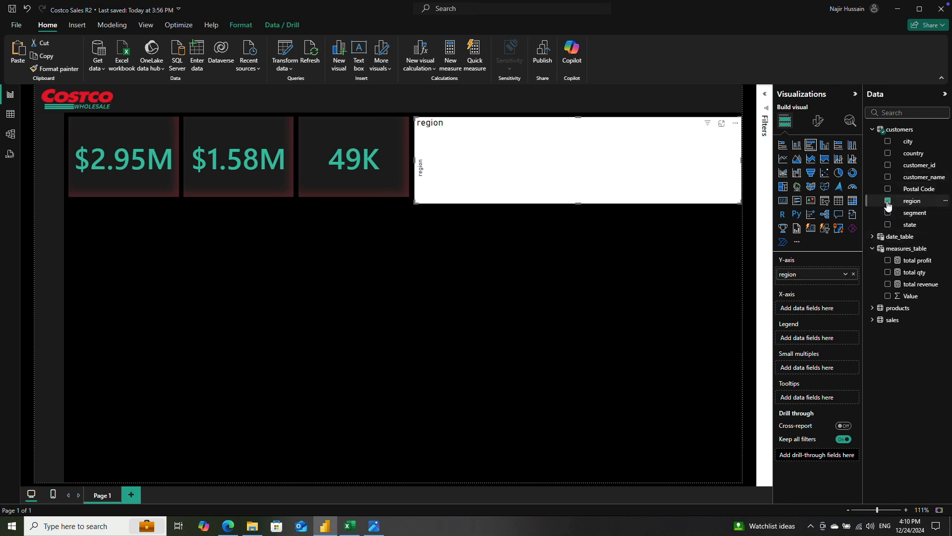
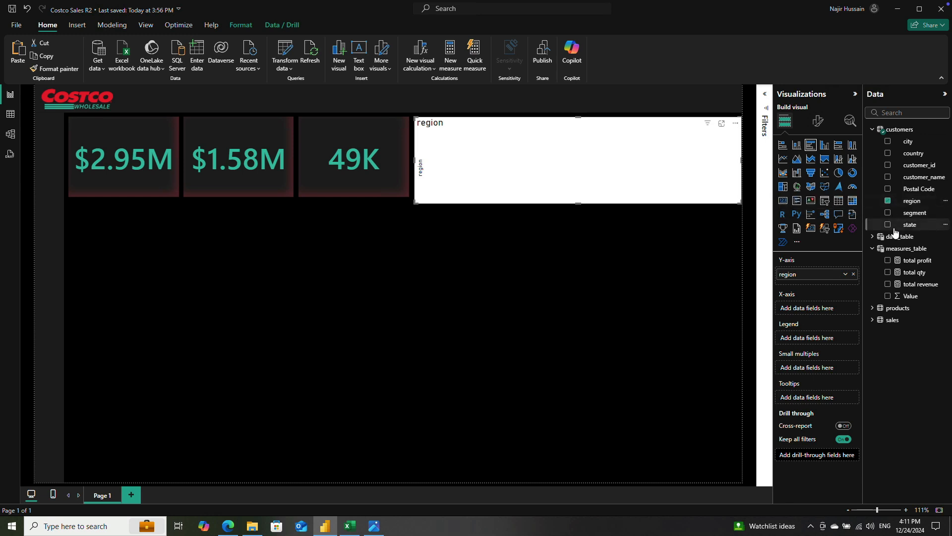
Step: Add total revenue and total profit to the bar chart's X-axis, and copy the total qty card's formatting onto the chart
left_click(888, 284)
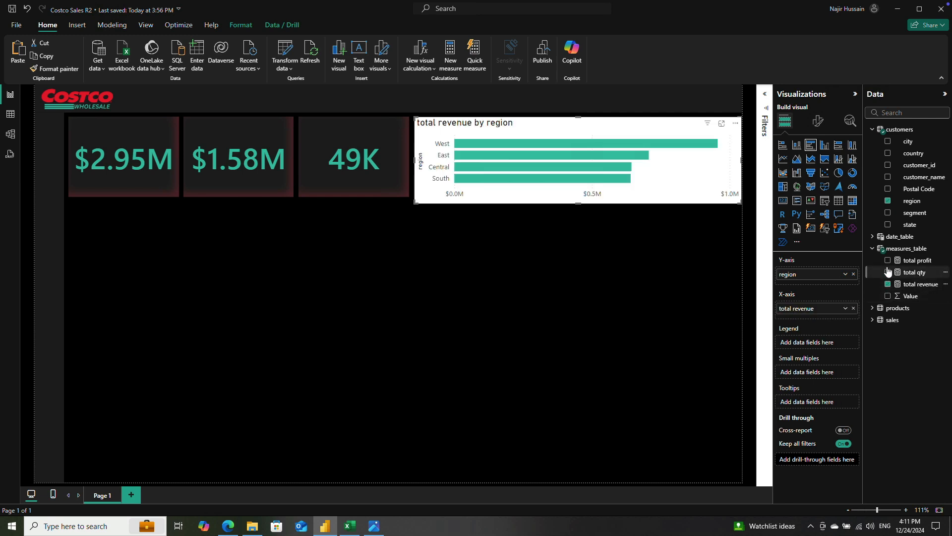
left_click(888, 261)
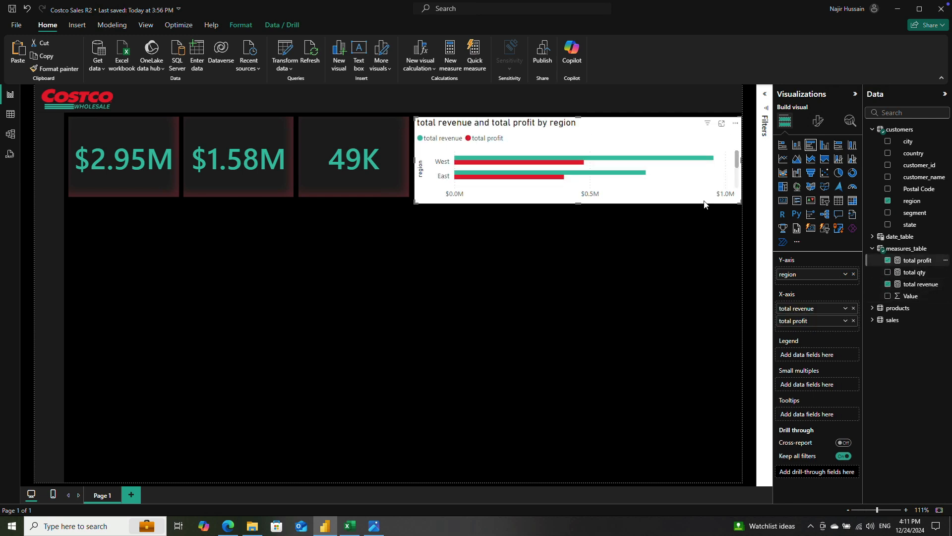
left_click(356, 126)
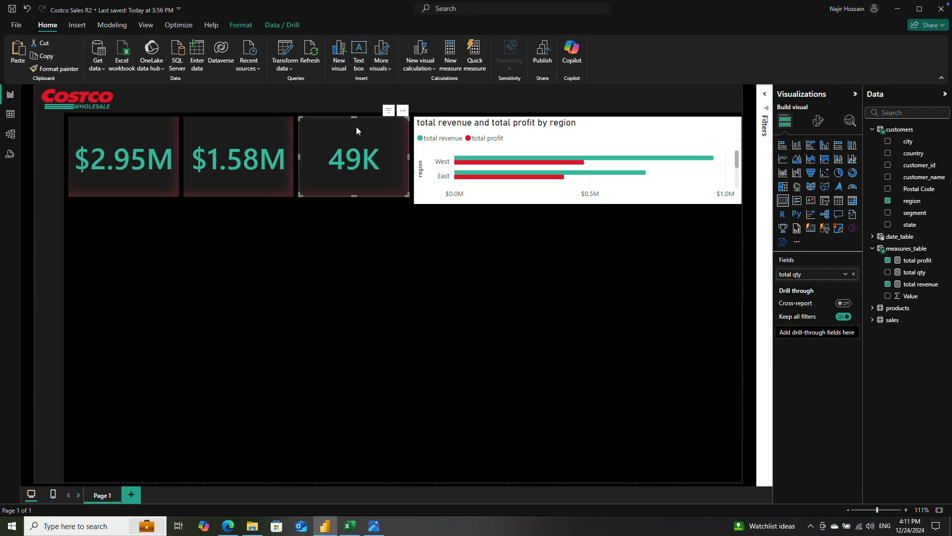
left_click(64, 70)
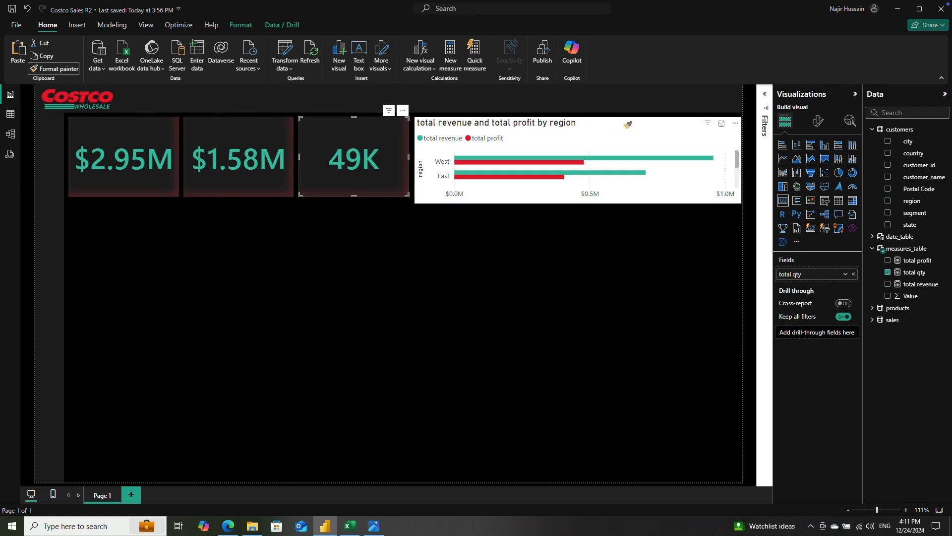
left_click(624, 124)
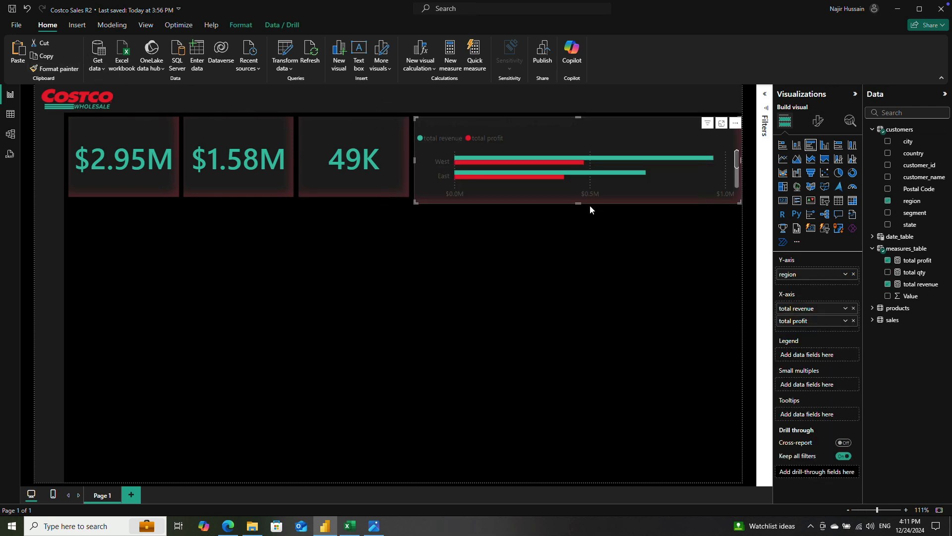
left_click(540, 241)
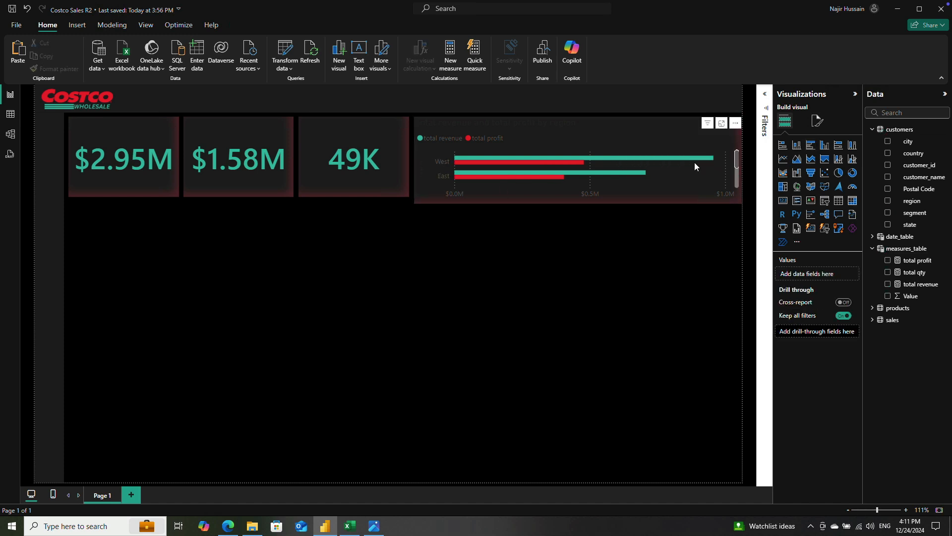
Step: Increase the bar chart's height downward so that the bars of all regions fit without scrolling
left_click(424, 184)
left_click_drag(578, 214, 579, 243)
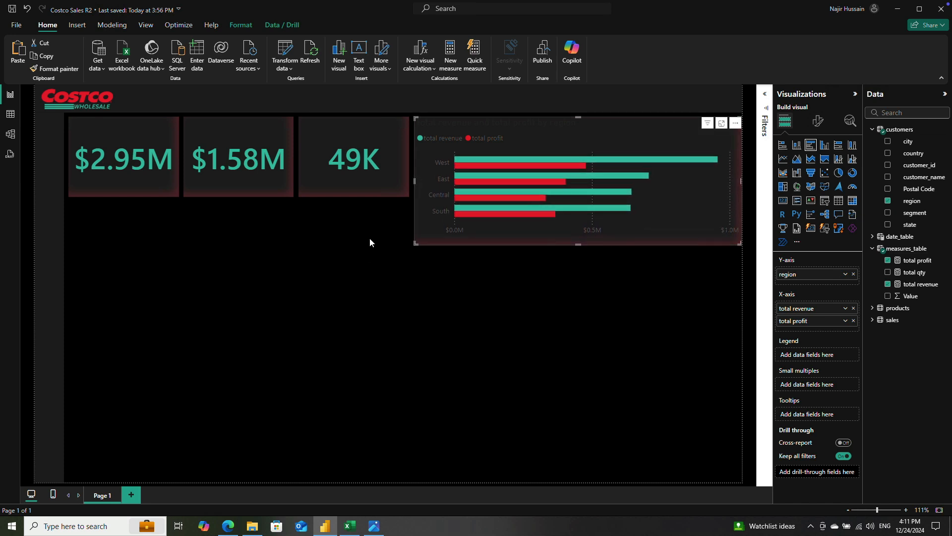
left_click(146, 182)
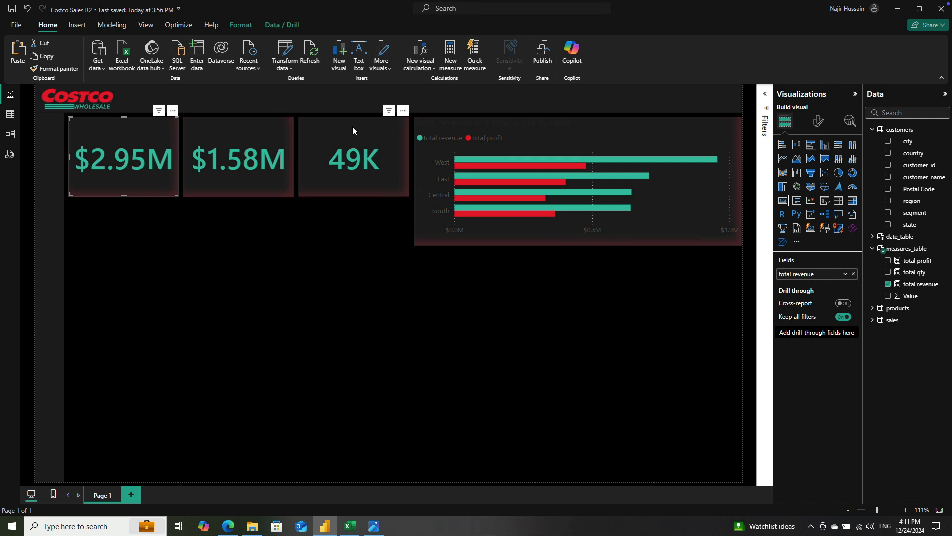
left_click(306, 226)
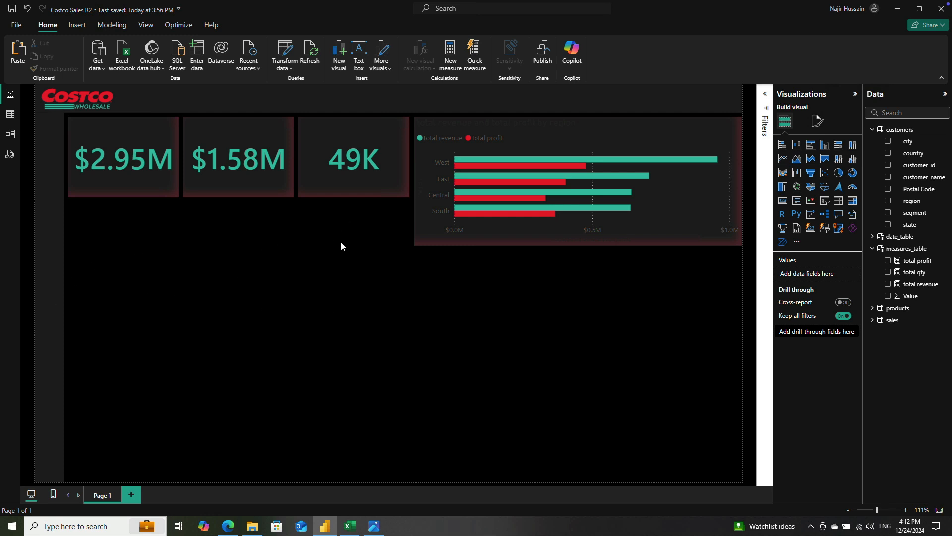
Step: Insert a line chart directly below the KPI cards, shorten it and widen it to span all three cards
left_click(872, 237)
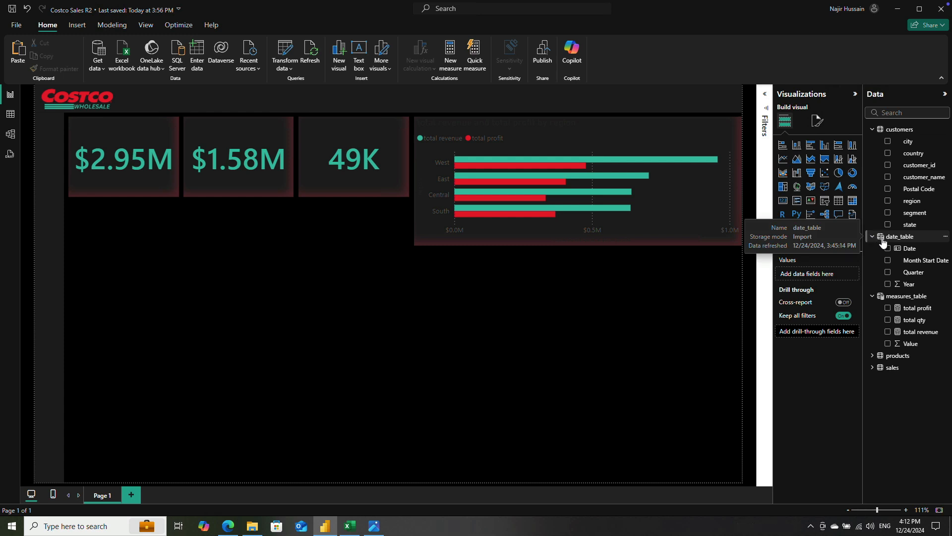
left_click(784, 159)
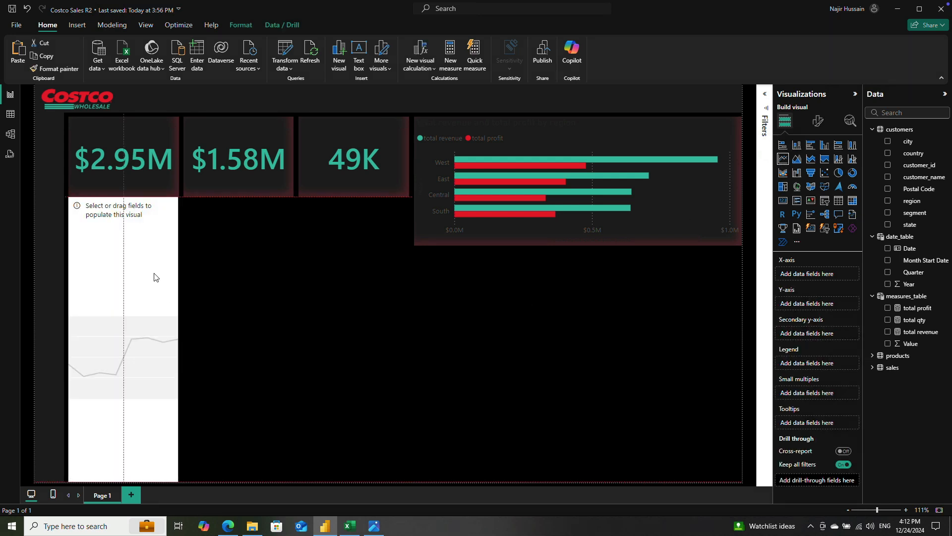
left_click_drag(123, 481, 127, 313)
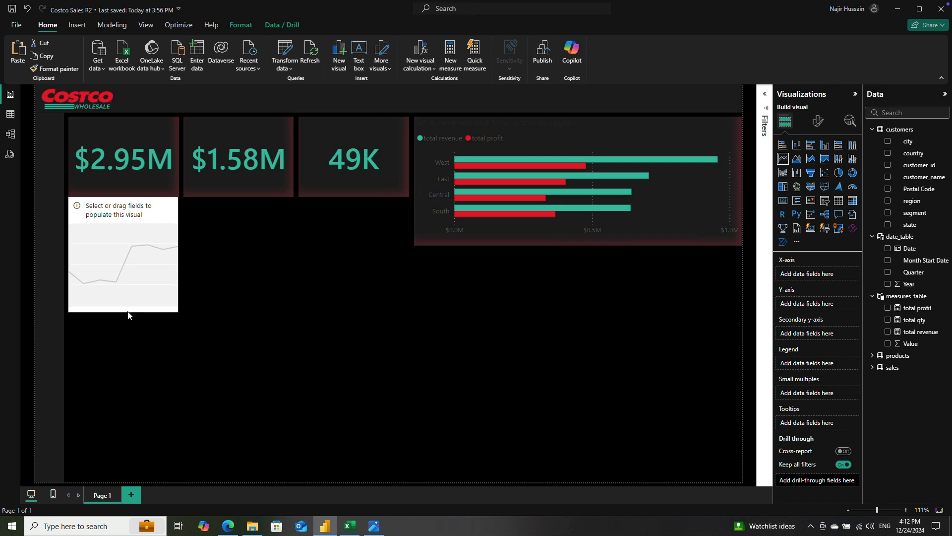
left_click_drag(130, 255, 410, 278)
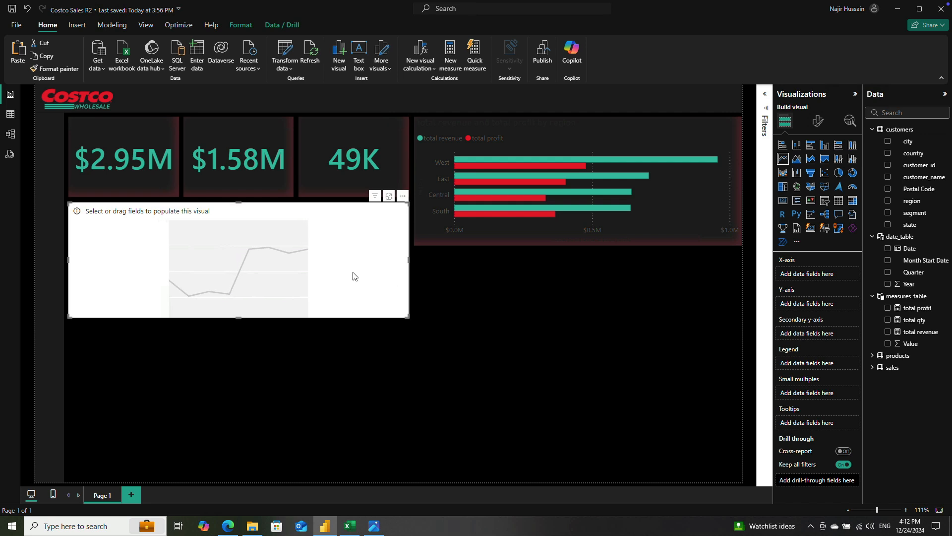
Step: Copy the total qty card's formatting onto the empty line chart with the format painter
left_click(321, 141)
left_click(204, 246)
left_click(326, 166)
left_click(302, 266)
Step: Plot total revenue by Month Start Date from date_table in the line chart
left_click(887, 262)
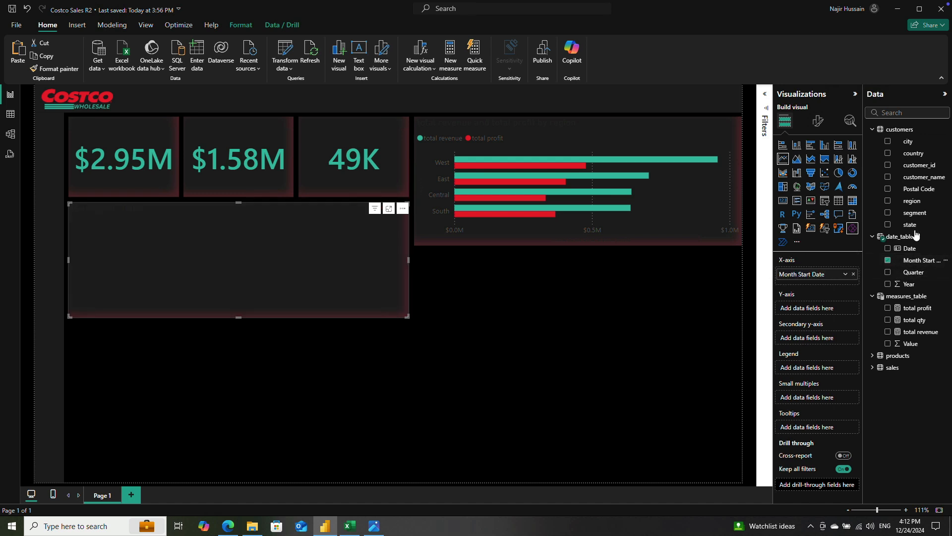
left_click(889, 333)
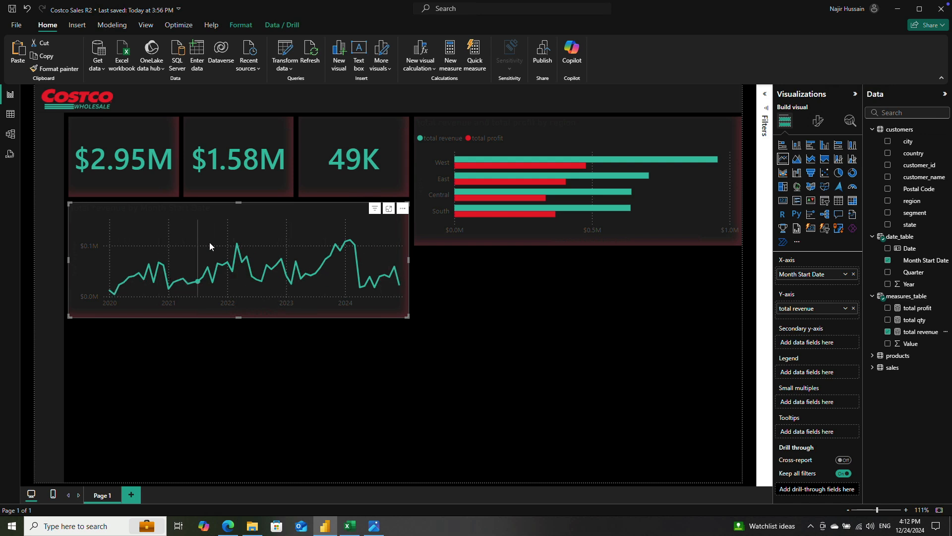
mouse_move(190, 283)
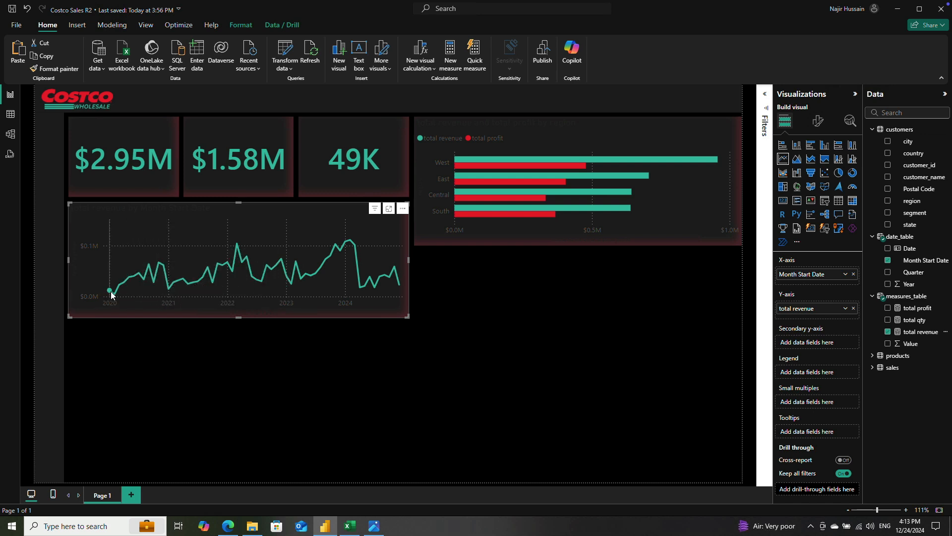
mouse_move(111, 295)
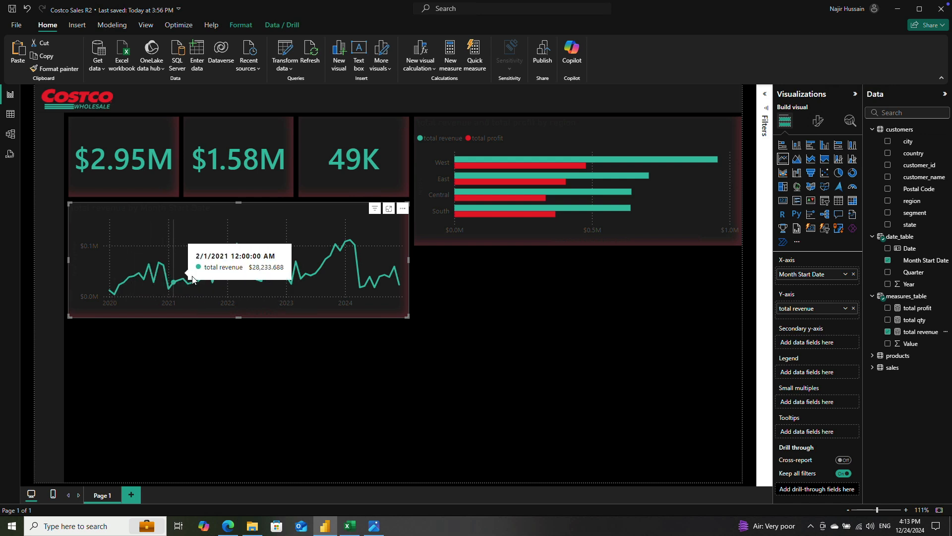
left_click(488, 327)
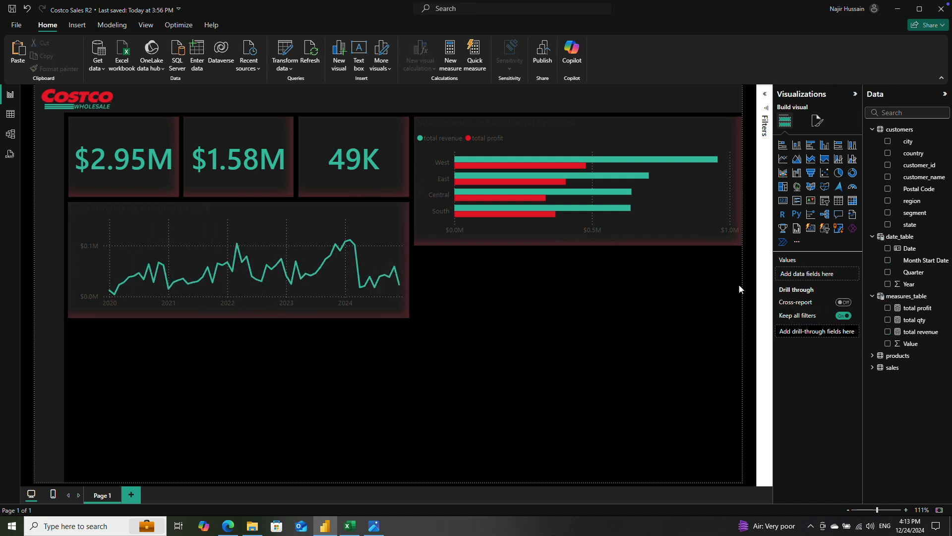
Step: Create a new measure in measures_table and name it "revenue target"
left_click(921, 298)
left_click(946, 297)
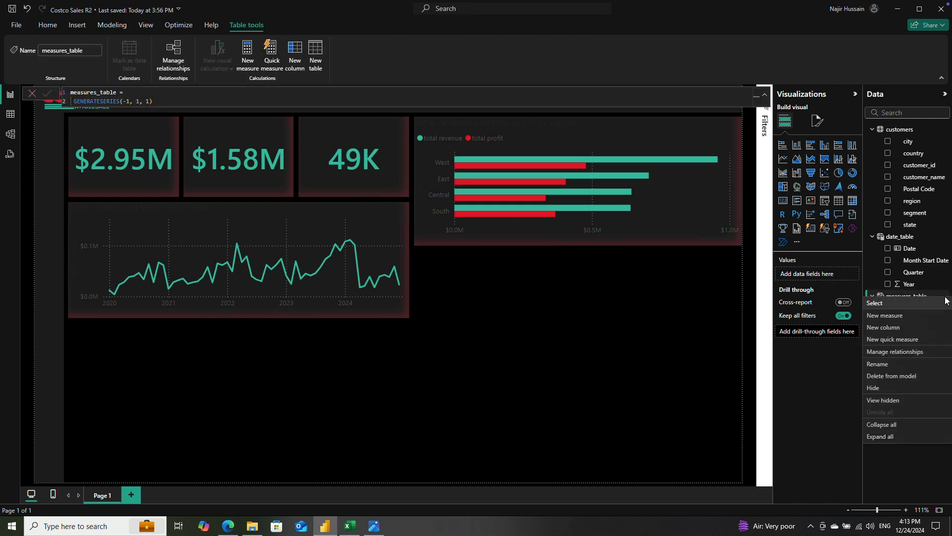
left_click(907, 319)
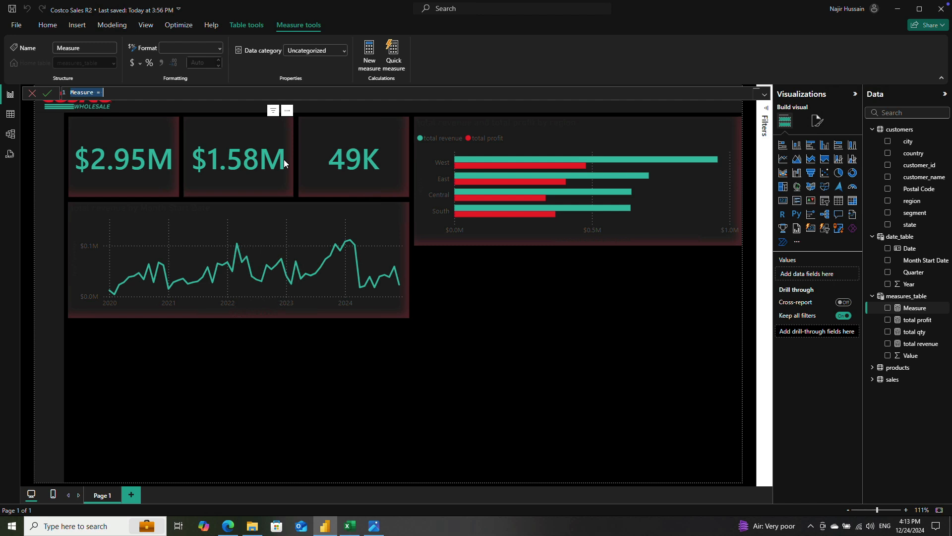
type("s")
key("BackSpace")
type("revenue target")
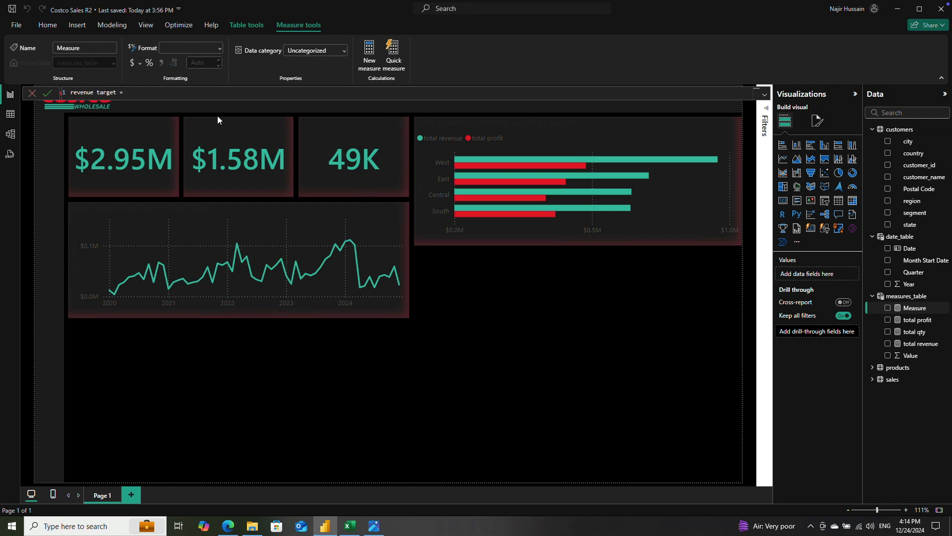
Step: Begin the revenue target formula on its third line with CALCULATE and [total revenue] as the expression
key("shift+Return")
key("shift+Return")
key("shift+Return")
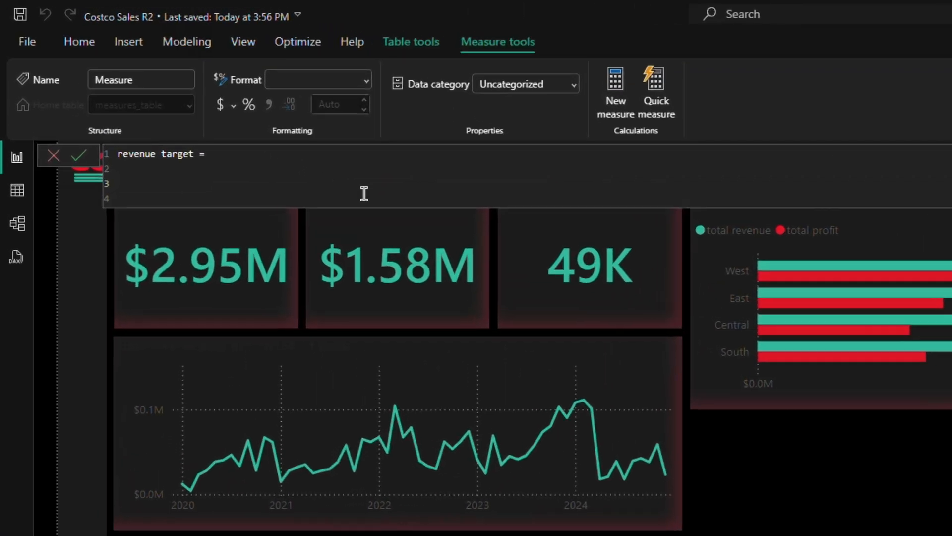
key("Up")
key("Down")
type("CAL")
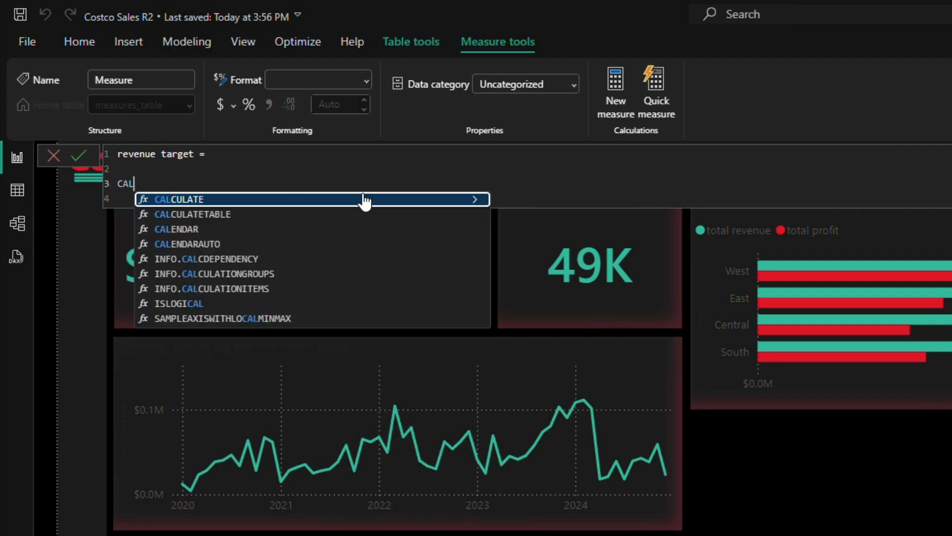
key("Tab")
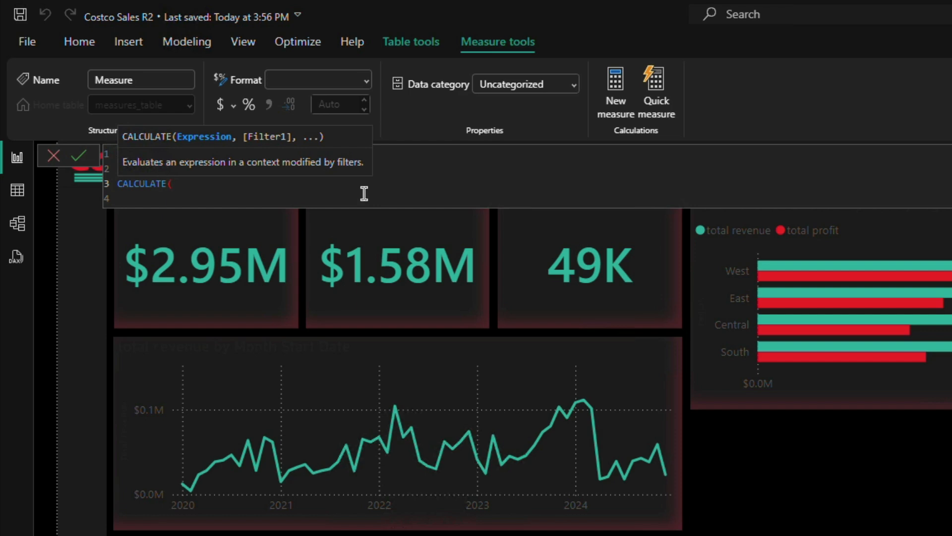
type("[to")
key("Down")
key("Down")
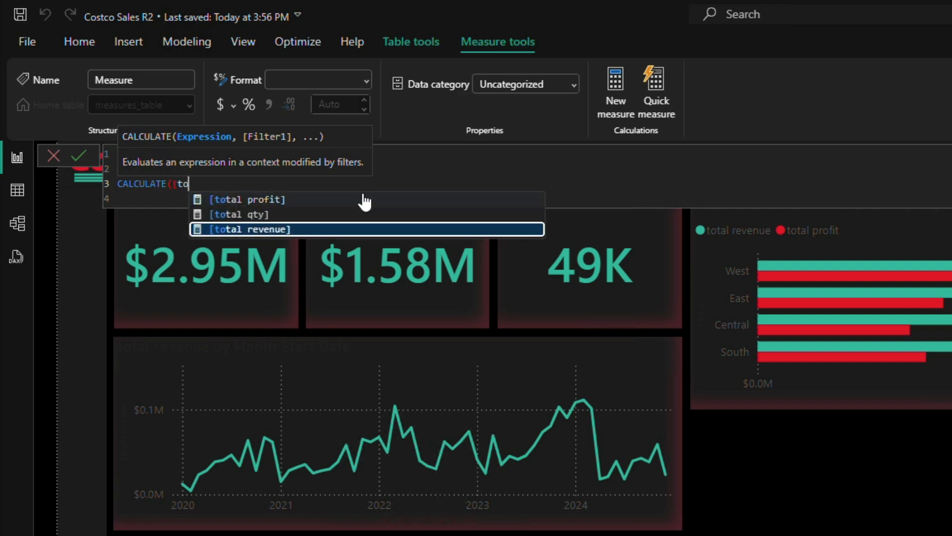
key("Tab")
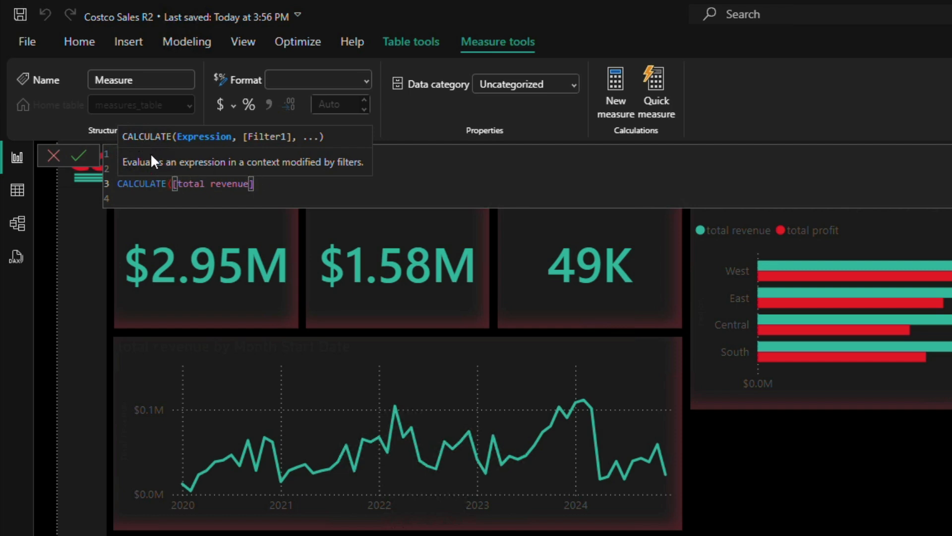
type(", ")
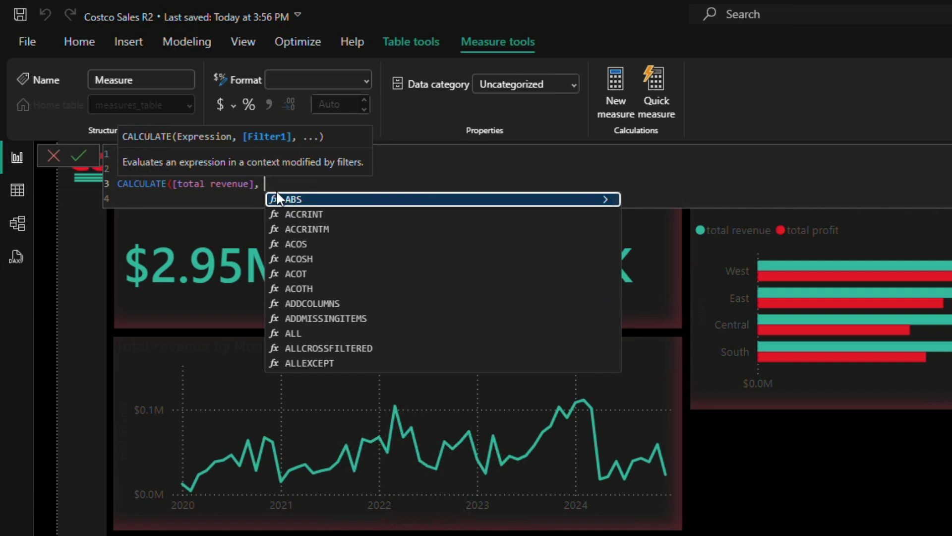
type("SAME")
Step: Complete the CALCULATE expression with the filter SAMEPERIODLASTYEAR(date_table[Date]) and close both parentheses
key("Tab")
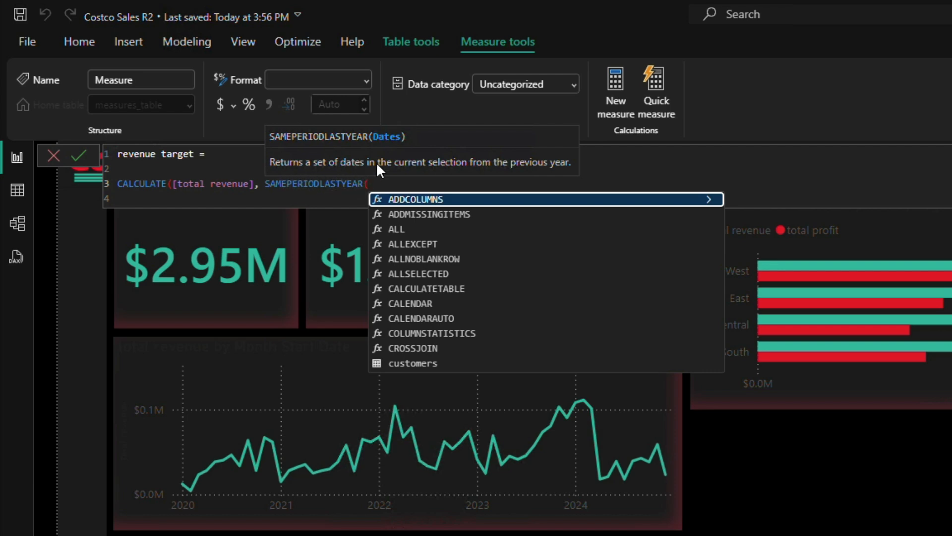
type("[da")
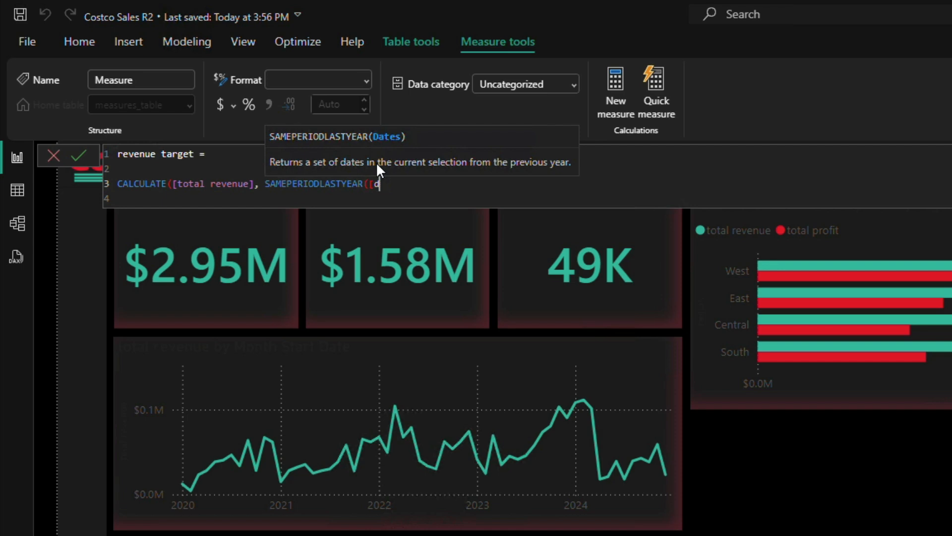
key("BackSpace")
key("BackSpace")
type("date")
key("Up")
key("Up")
key("Up")
key("Up")
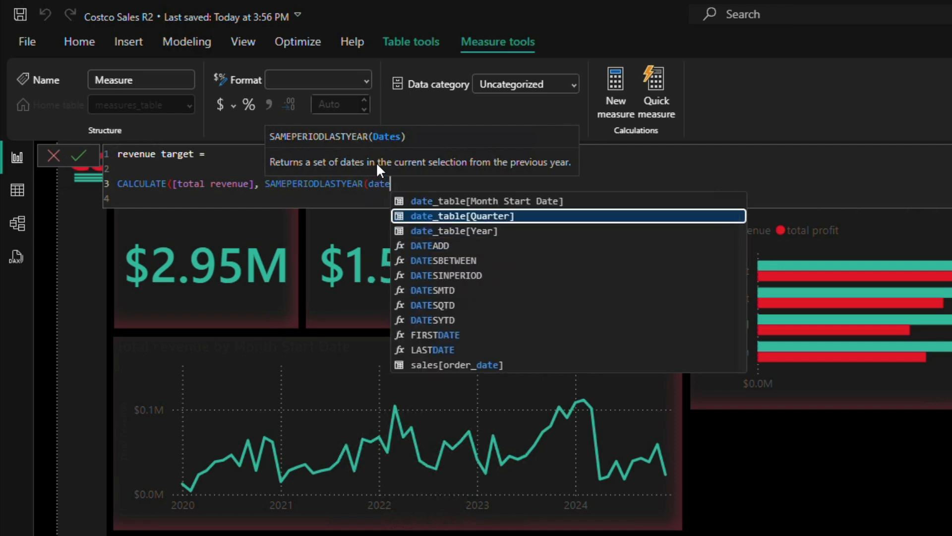
key("Tab")
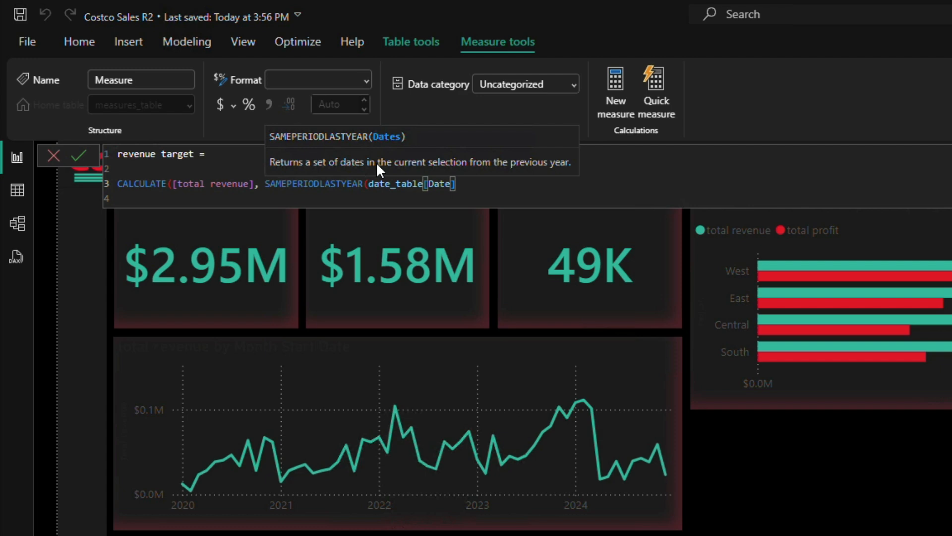
type("))")
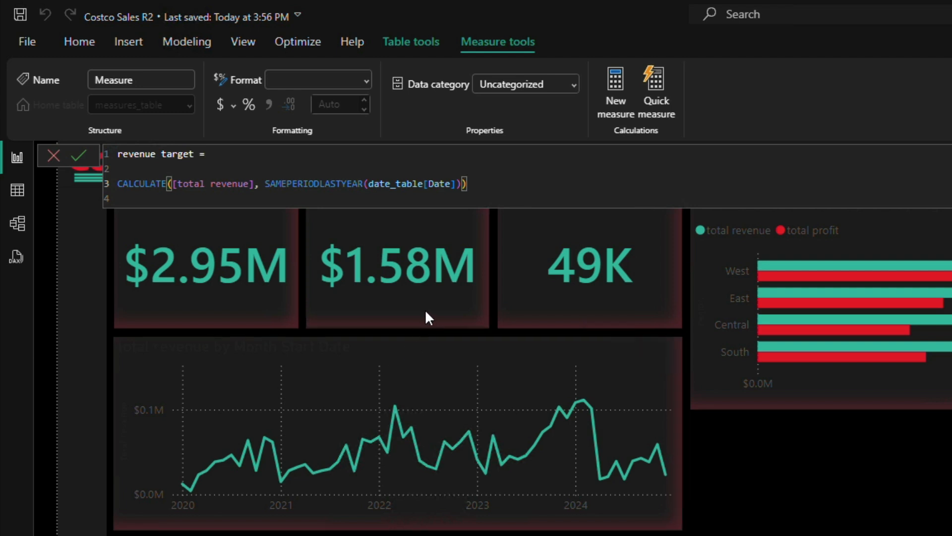
Step: Declare the variable LastYearSale on the line above the CALCULATE expression and indent the expression beneath it
double_click(119, 183)
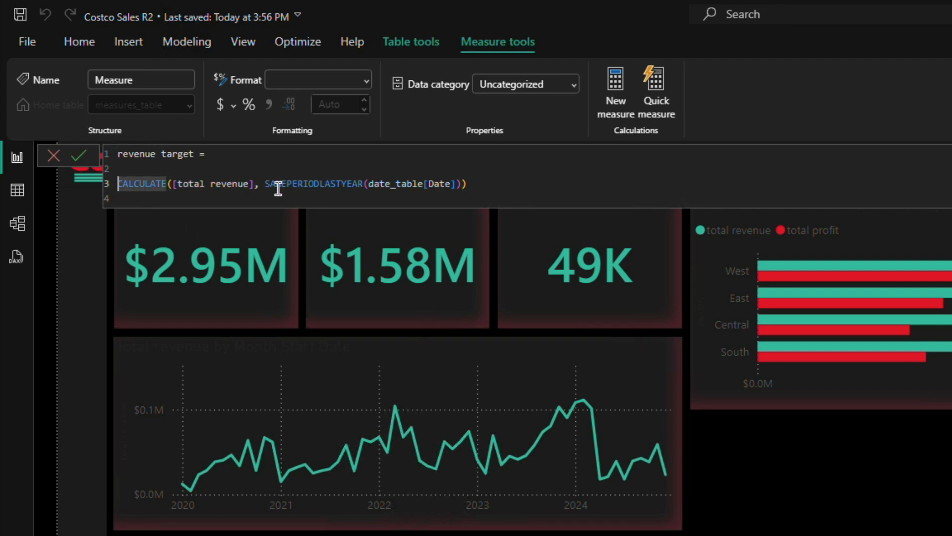
key("Return")
key("Up")
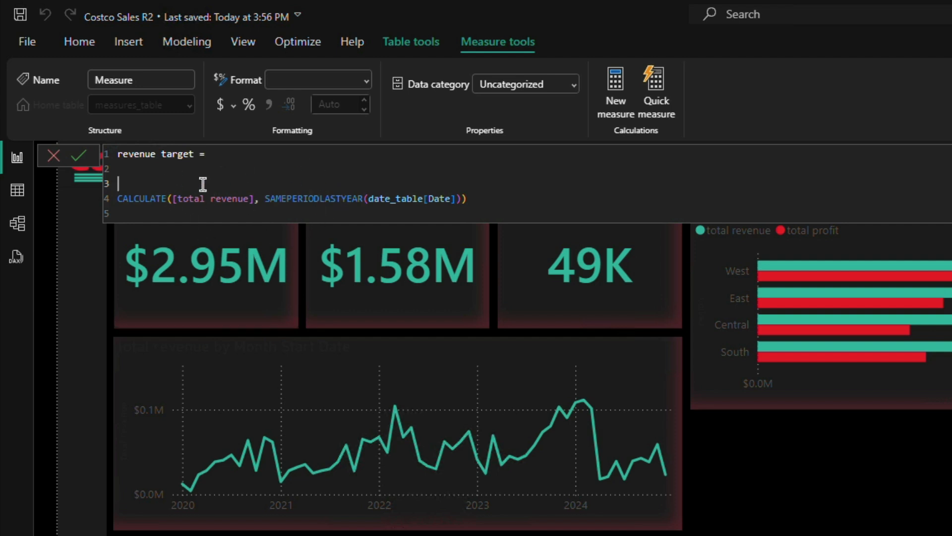
type("VAR LastYearSale =")
left_click_drag(118, 199, 158, 199)
key("Tab")
key("Tab")
key("Tab")
key("Tab")
key("Tab")
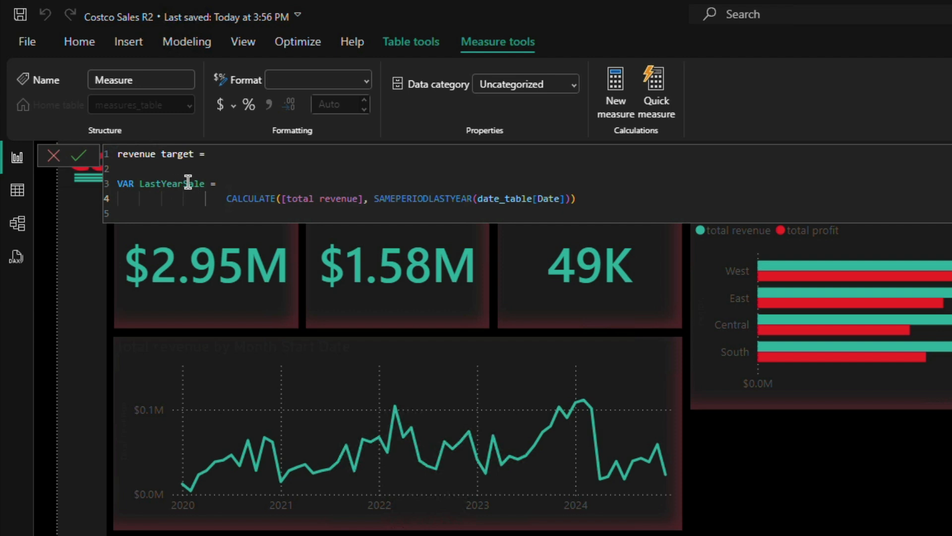
Step: Add a RETURN line below the LastYearSale variable, separated by a blank line, and start an indented line under it
left_click(609, 198)
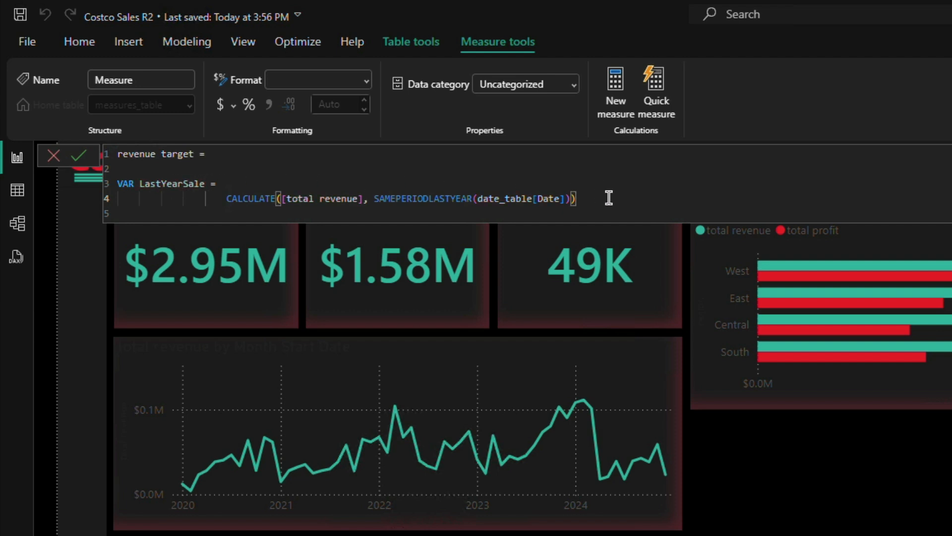
key("Return")
key("Return")
key("BackSpace")
key("BackSpace")
key("BackSpace")
key("BackSpace")
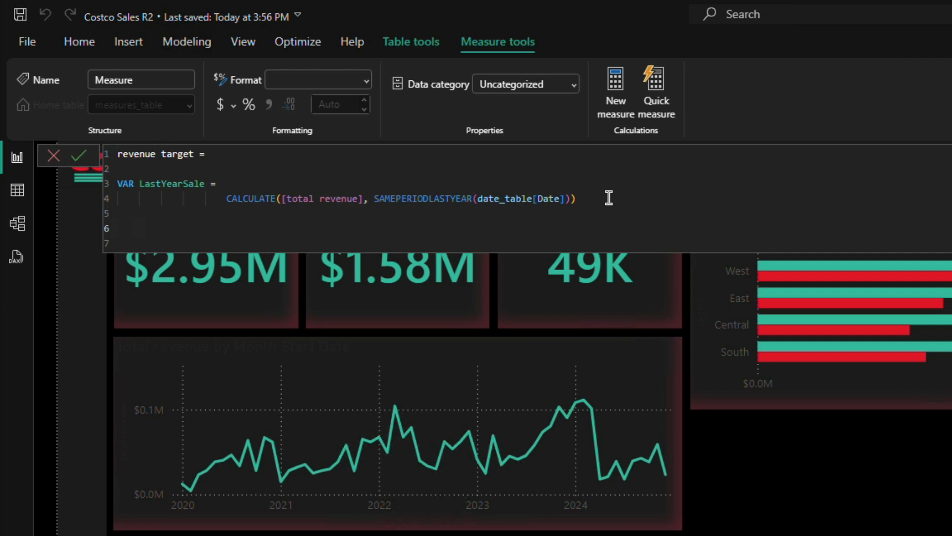
type("RETURN")
key("shift+Return")
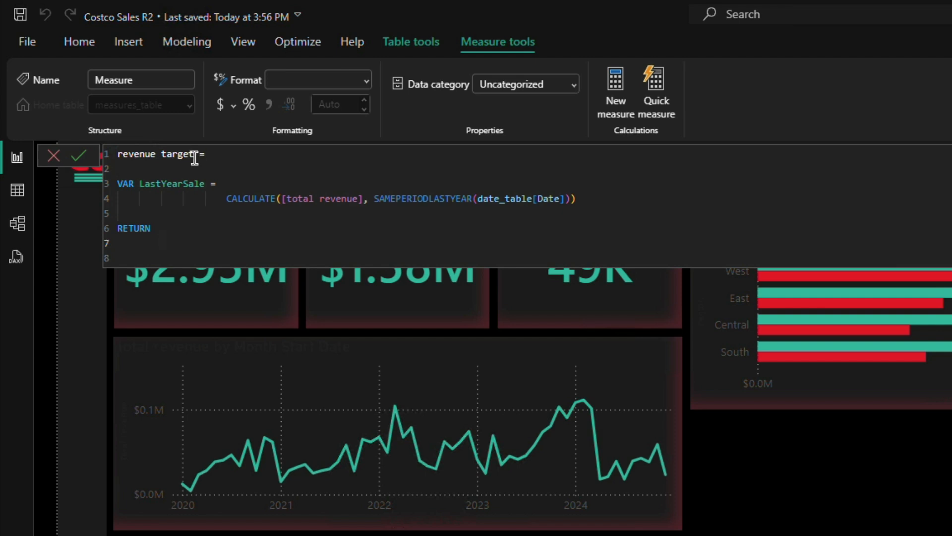
Step: Begin an IF function under RETURN with ISBLANK(LastYearSale) as its logical test
type("IF")
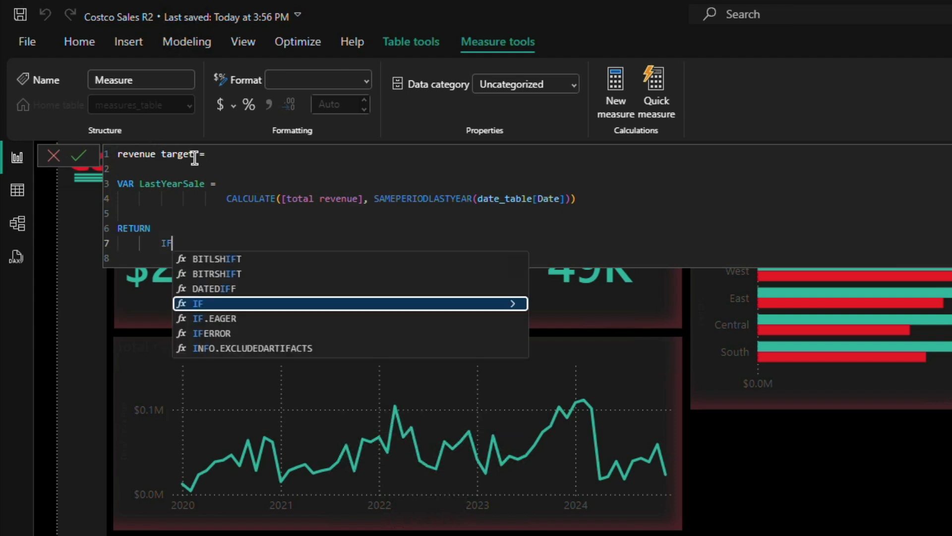
type("(")
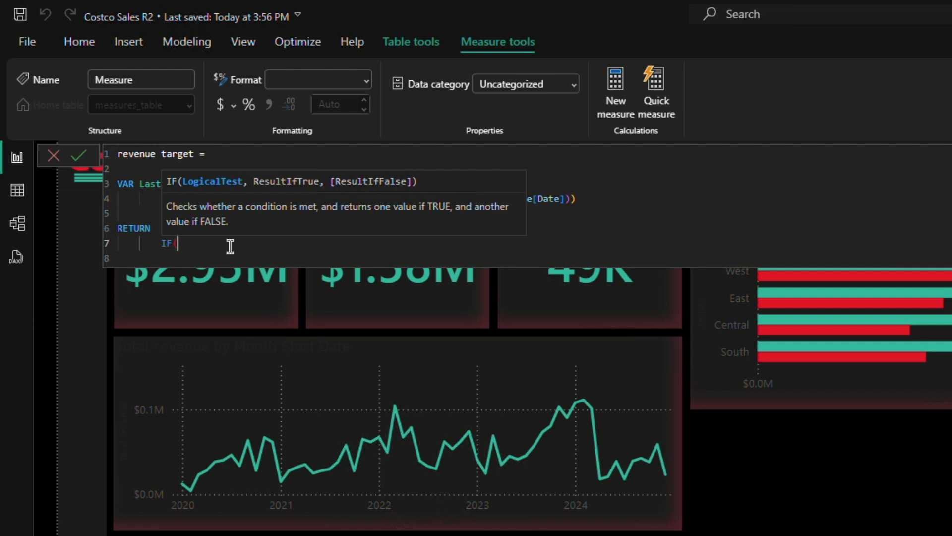
type("IS")
key("Down")
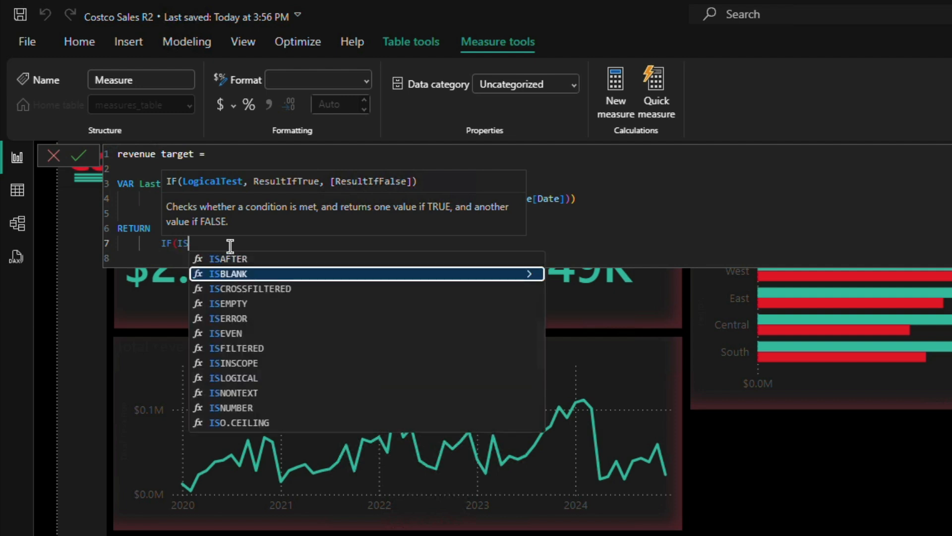
key("Tab")
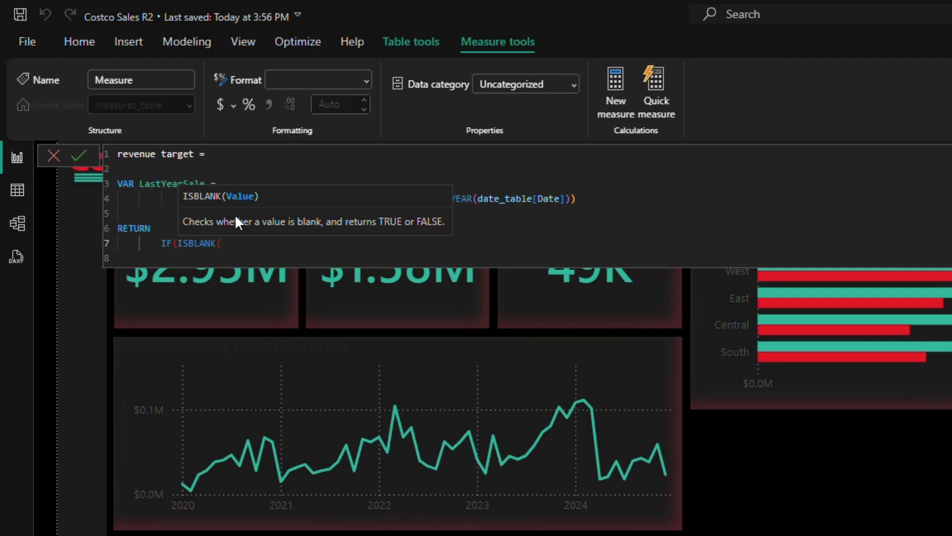
type("Last")
key("Down")
key("Down")
key("Down")
key("Tab")
type(")")
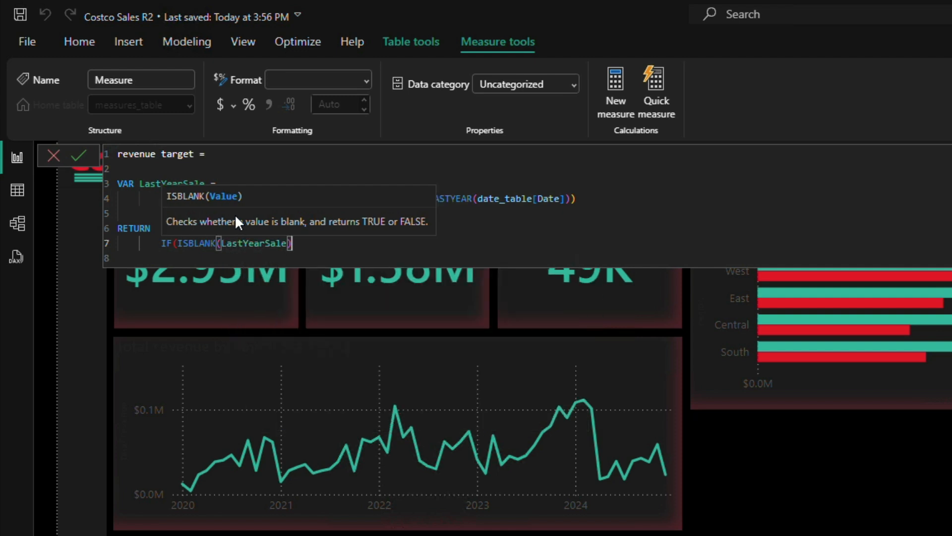
type(", ")
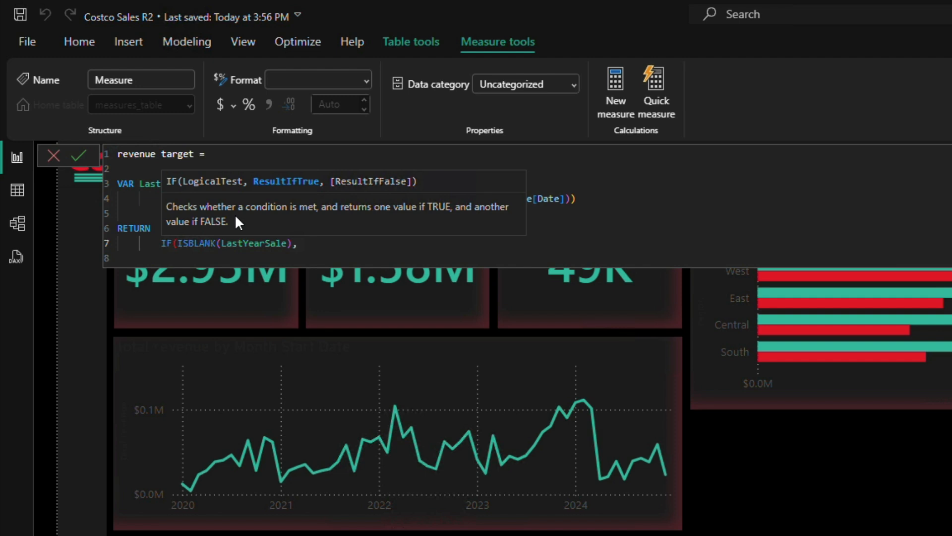
type("70000,")
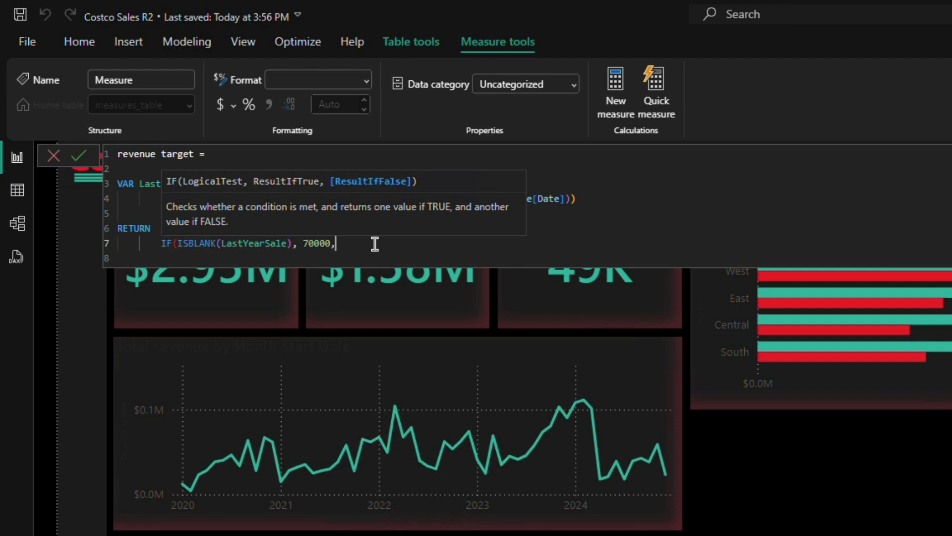
Step: Enter LastYearSale * 1.5 as the IF function's false result, close the parenthesis on its own line, and commit the revenue target measure
key("shift+Return")
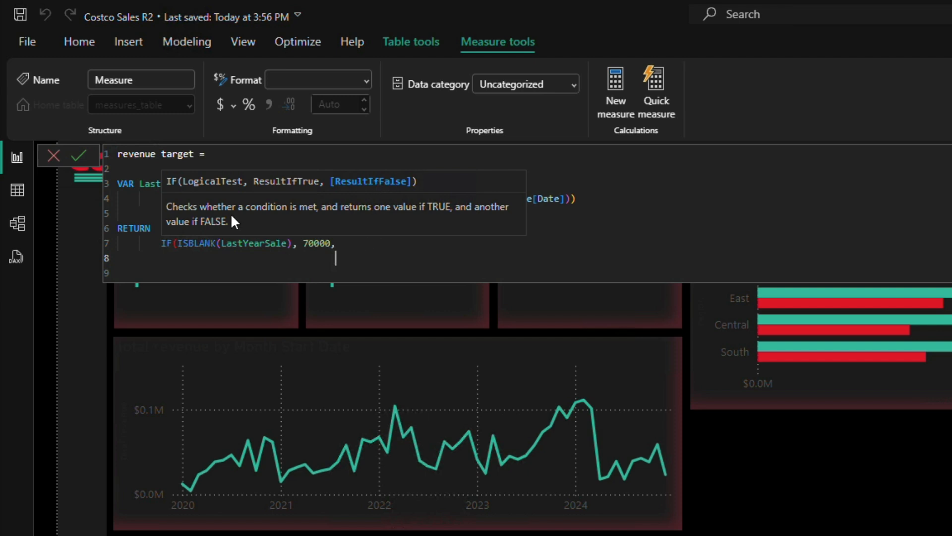
type("Last")
key("Down")
key("Down")
key("Down")
key("Tab")
type("* 1,.")
key("BackSpace")
type(".5)")
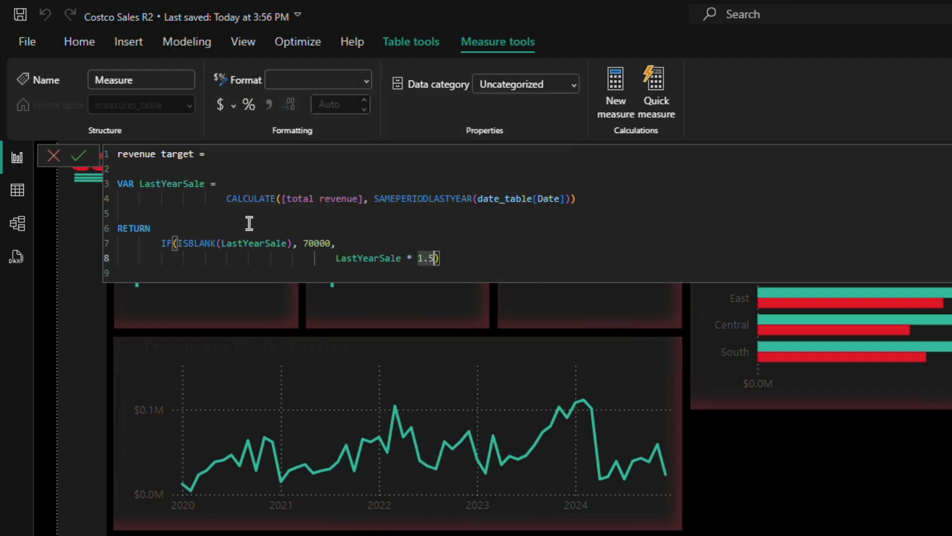
key("Left")
key("Return")
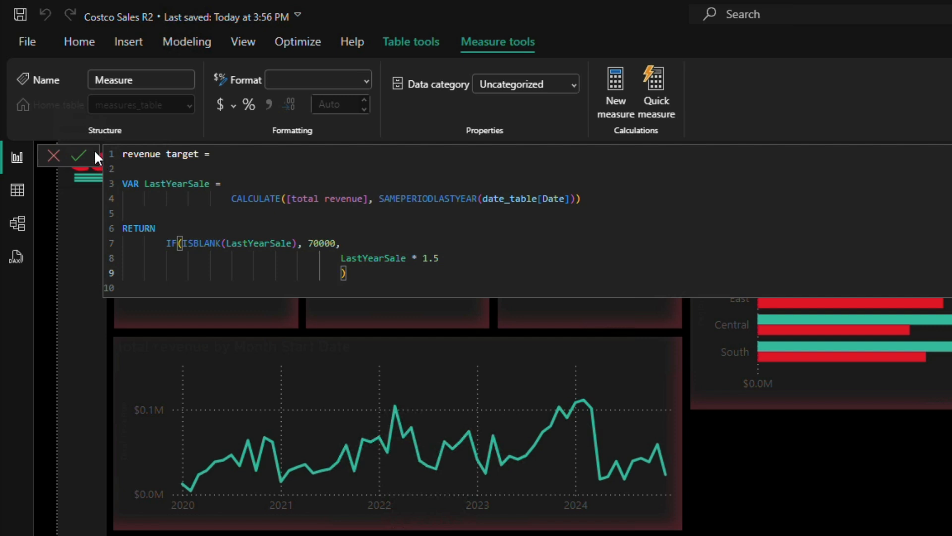
left_click(83, 157)
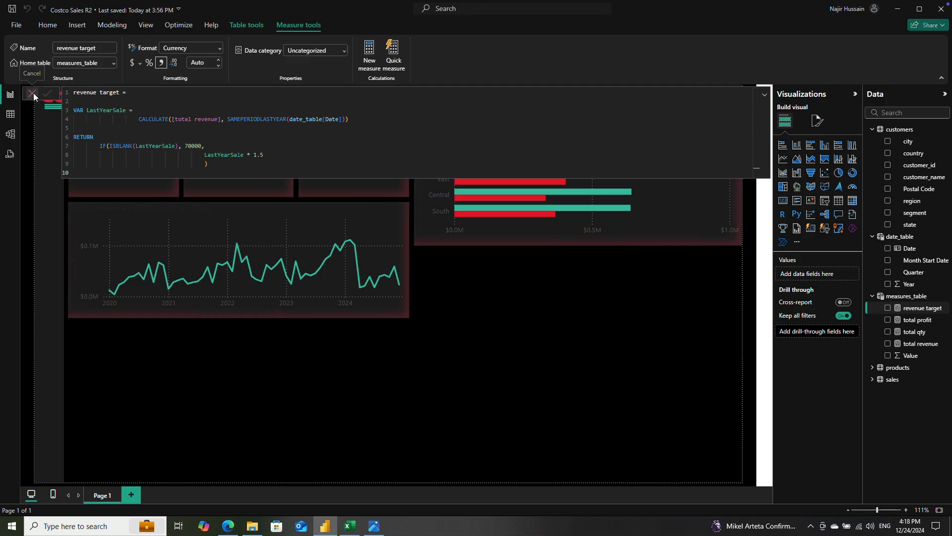
left_click(54, 156)
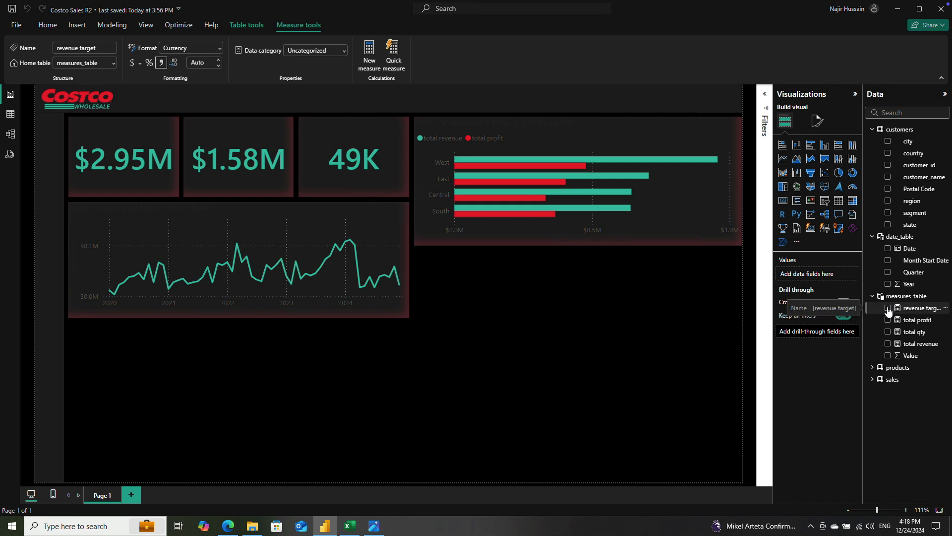
Step: Add the revenue target measure to the line chart's Y-axis alongside total revenue
left_click(305, 222)
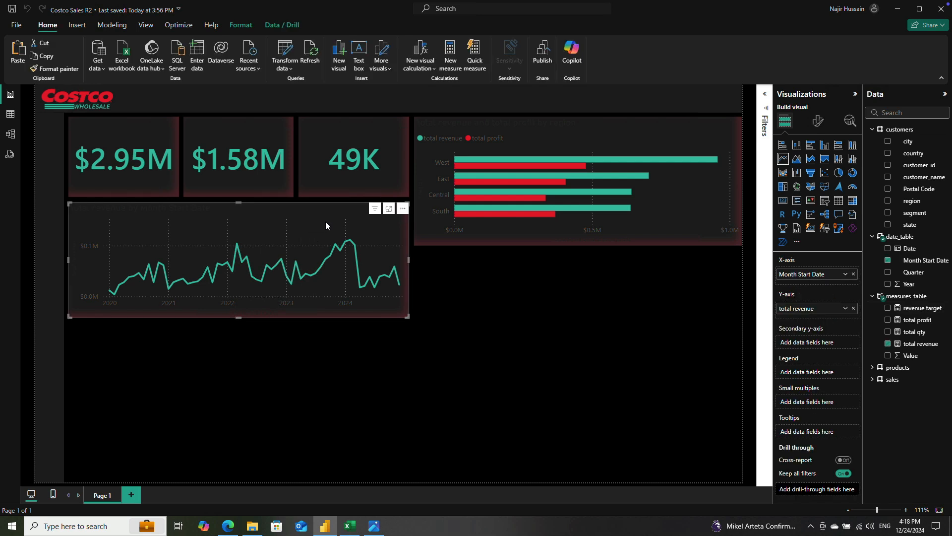
left_click(888, 308)
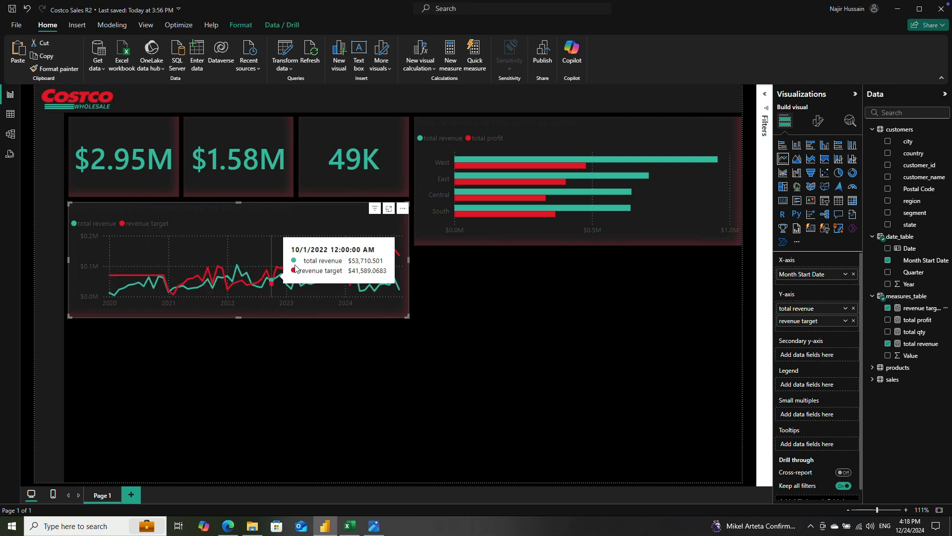
left_click(333, 338)
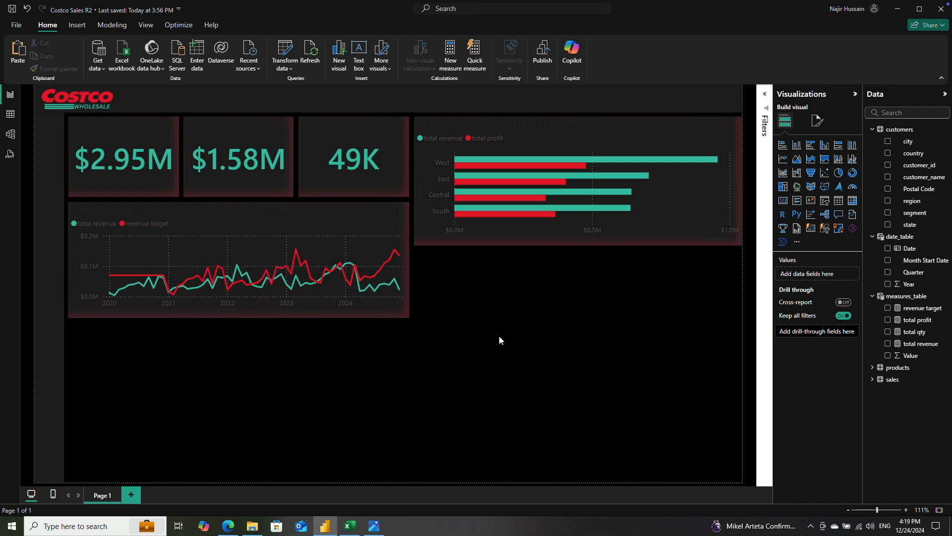
Step: Turn on the line chart's zoom slider for the X-axis only and move its start to shortly before July 2021
left_click(376, 301)
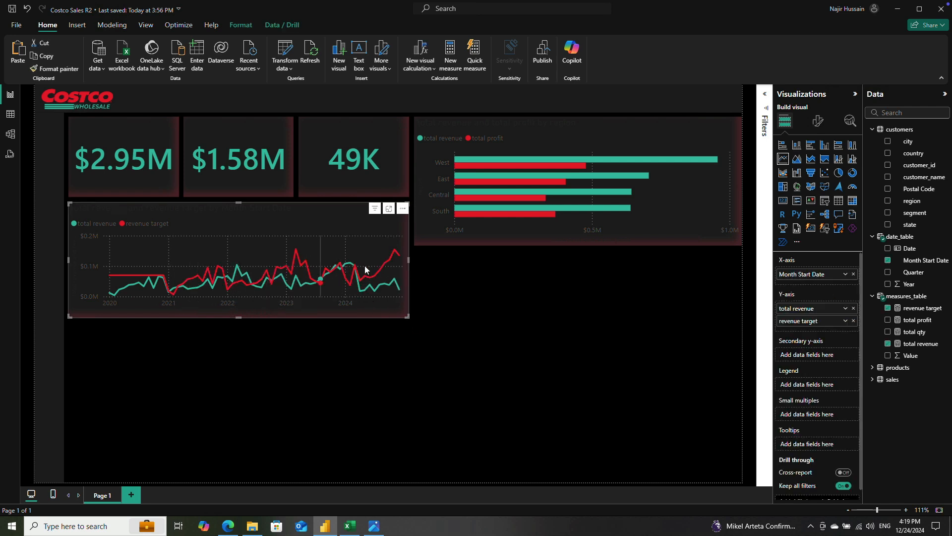
left_click(817, 124)
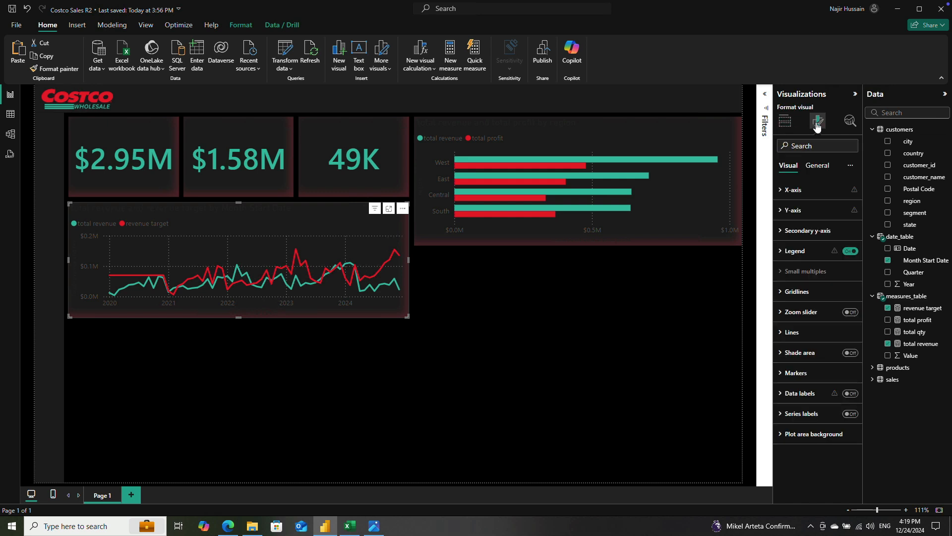
left_click(851, 313)
left_click(782, 312)
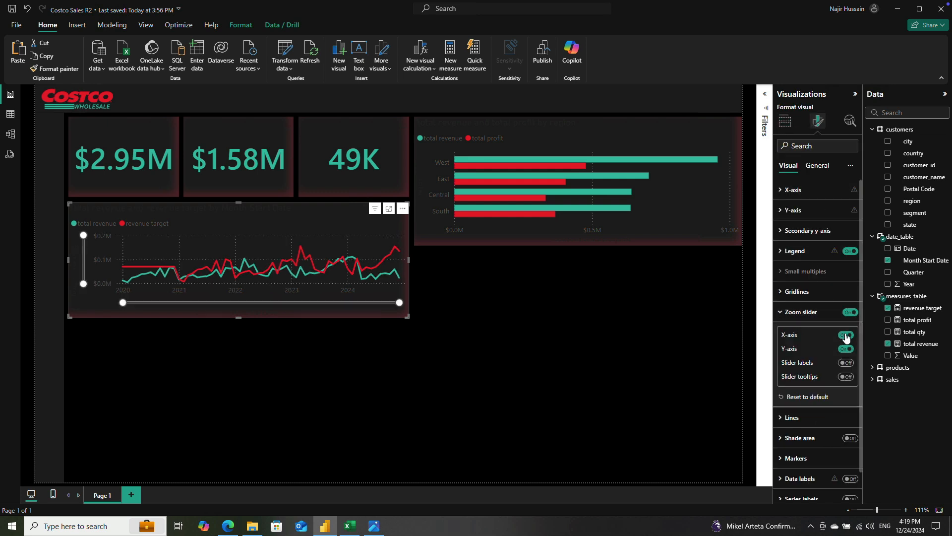
left_click(845, 350)
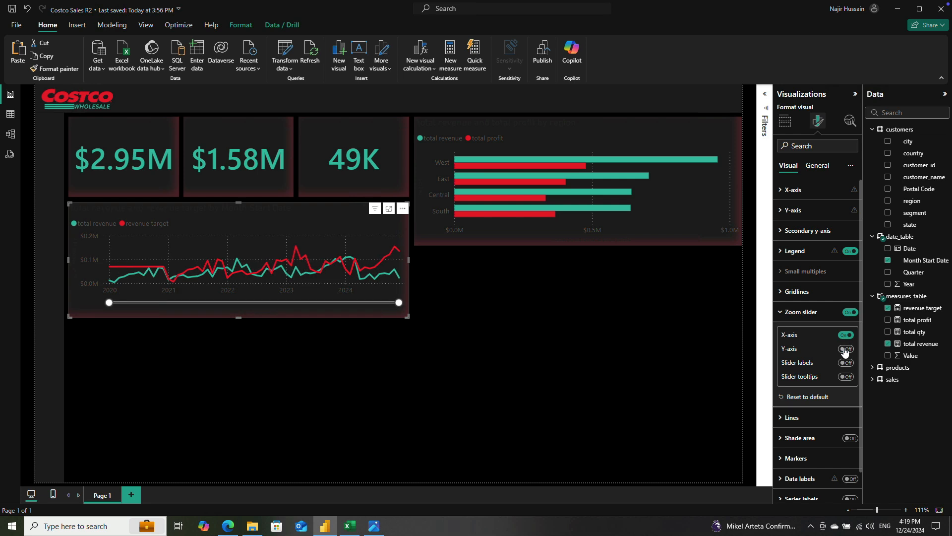
left_click_drag(109, 303, 188, 303)
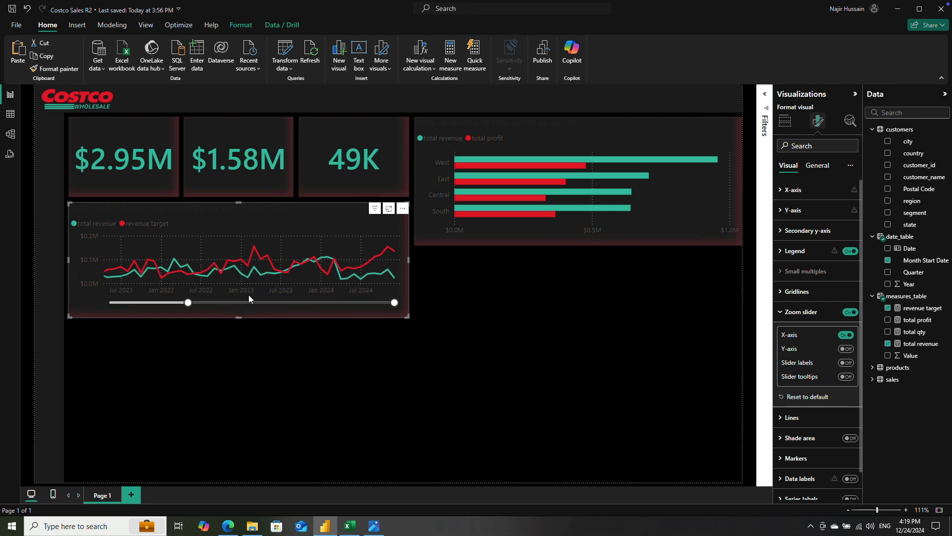
left_click(166, 336)
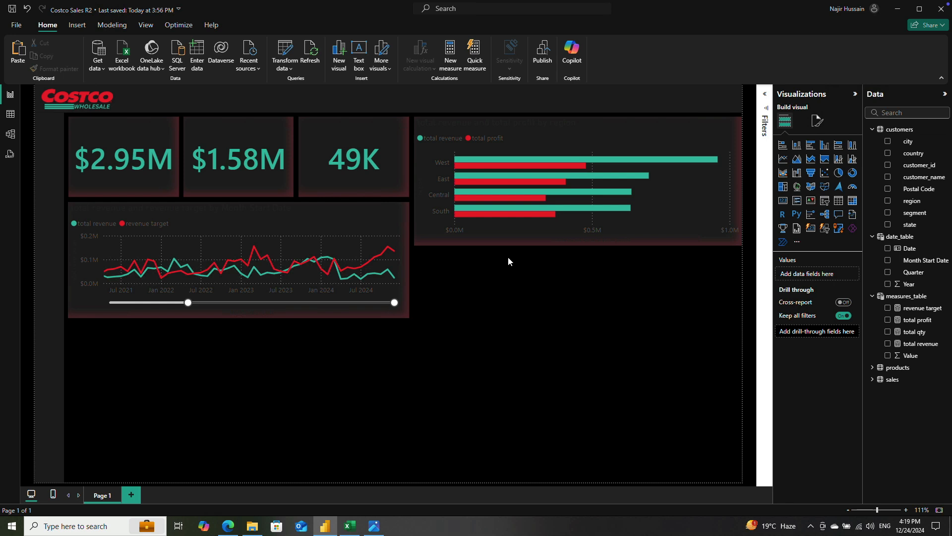
Step: Slightly reduce the height of the regional revenue and profit bar chart
left_click(541, 237)
left_click_drag(577, 239, 577, 233)
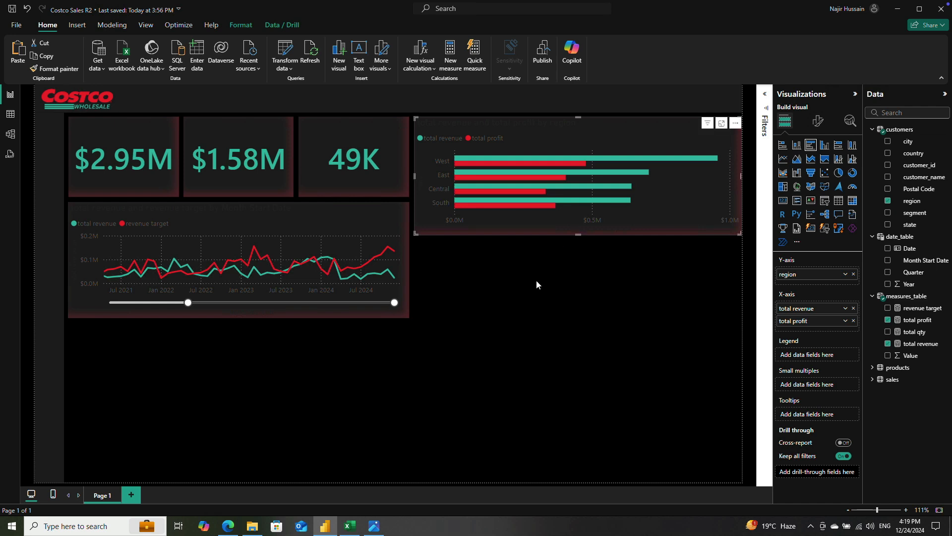
left_click(526, 253)
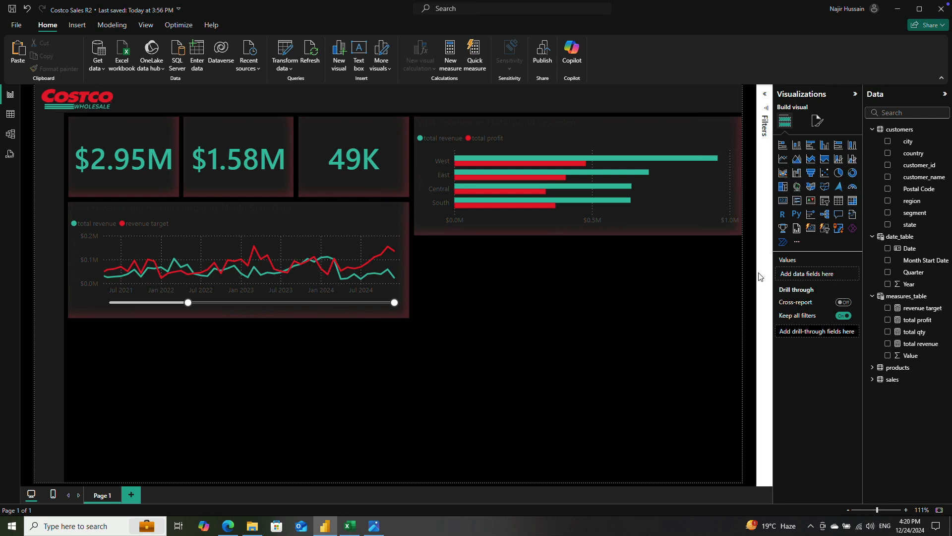
Step: Insert a gauge visual directly below the regional bar chart, sized to about half the bar chart's width
left_click(852, 187)
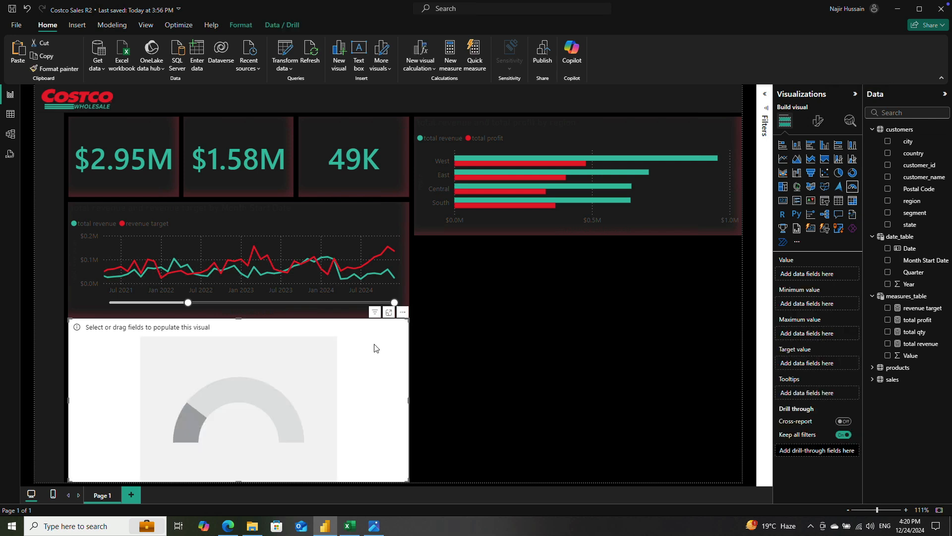
left_click_drag(268, 368, 598, 327)
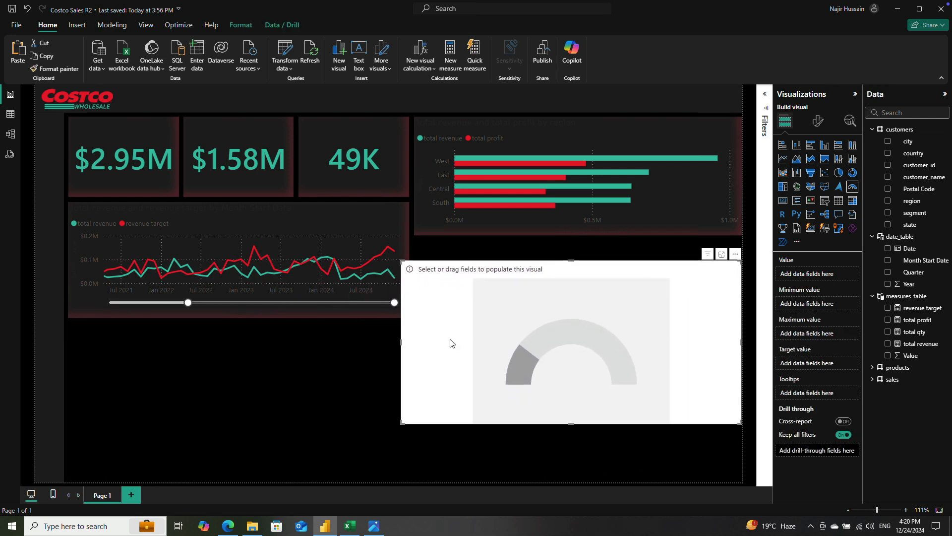
left_click_drag(402, 342, 478, 323)
left_click_drag(489, 401, 492, 343)
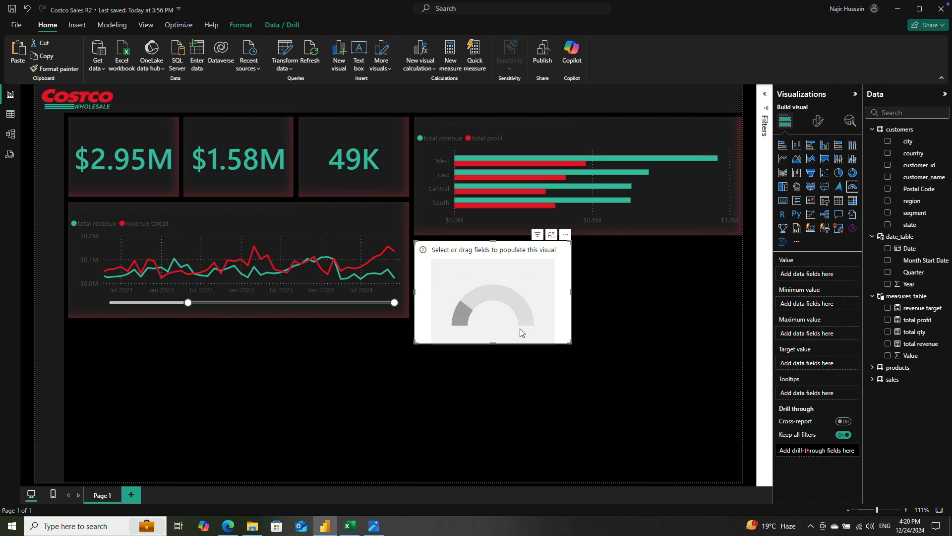
Step: Make the revenue line chart slightly taller by extending it downward, and select the empty gauge visual
left_click(307, 308)
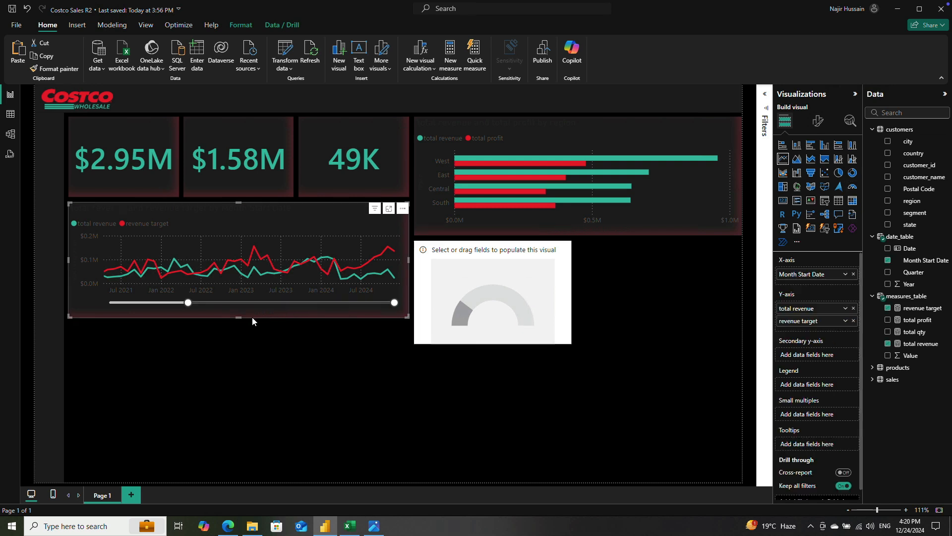
left_click_drag(231, 318, 238, 324)
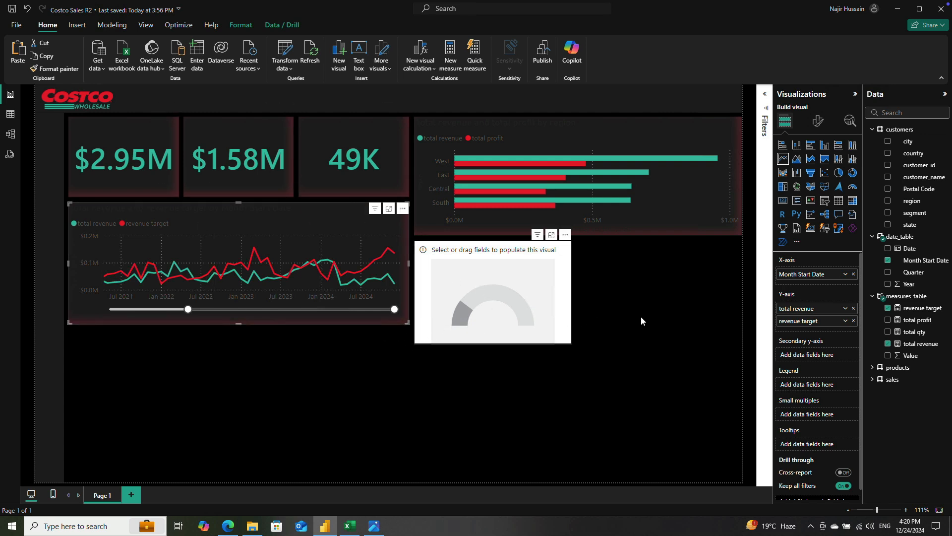
left_click(514, 290)
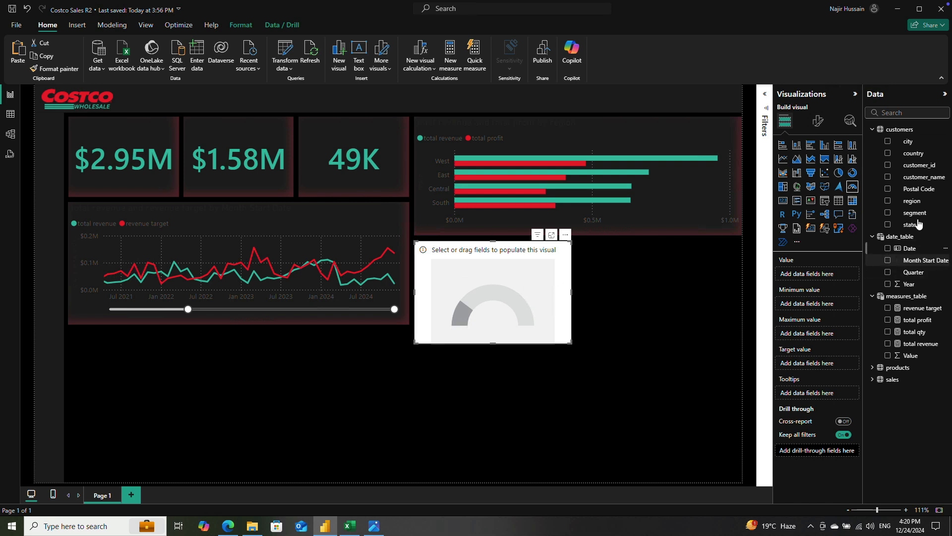
Step: Create a new measure in measures_table and name it total orders
right_click(926, 296)
left_click(897, 316)
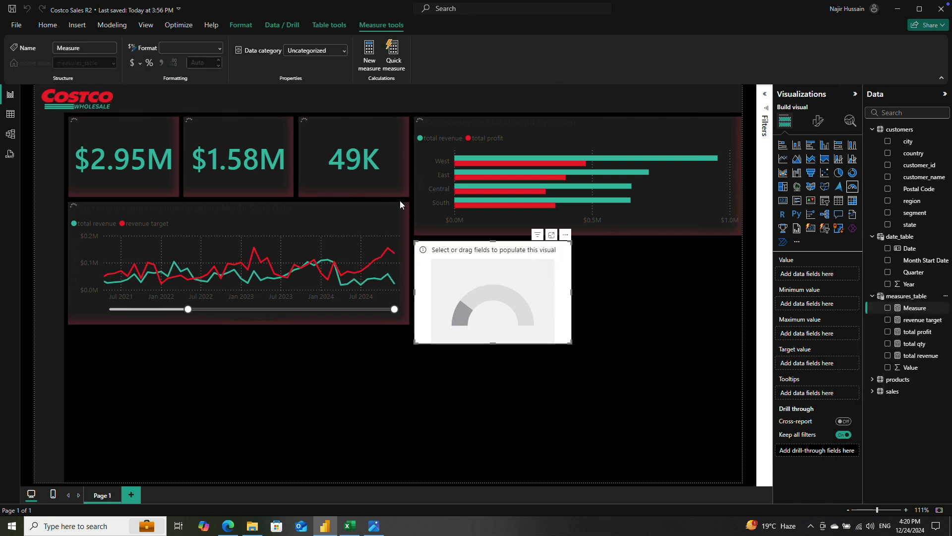
double_click(84, 93)
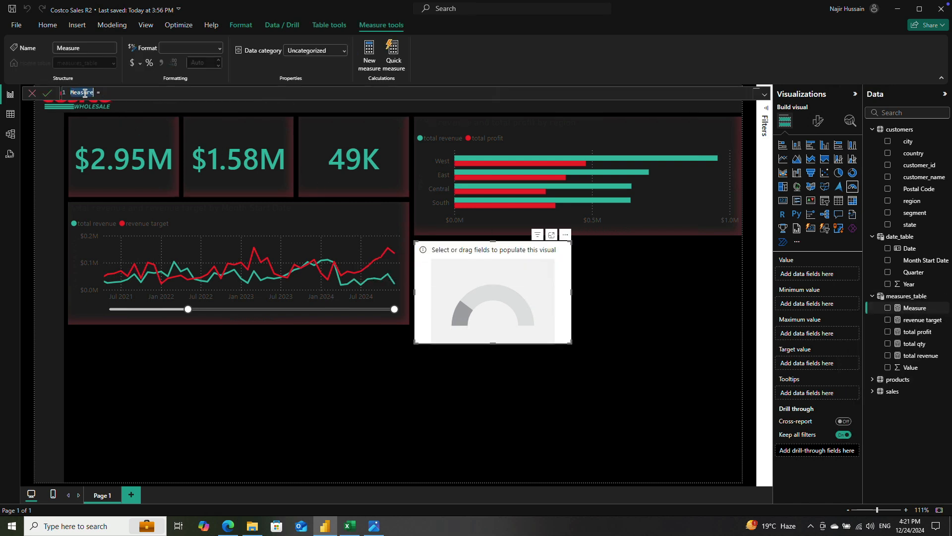
type("total")
key("shift+Return")
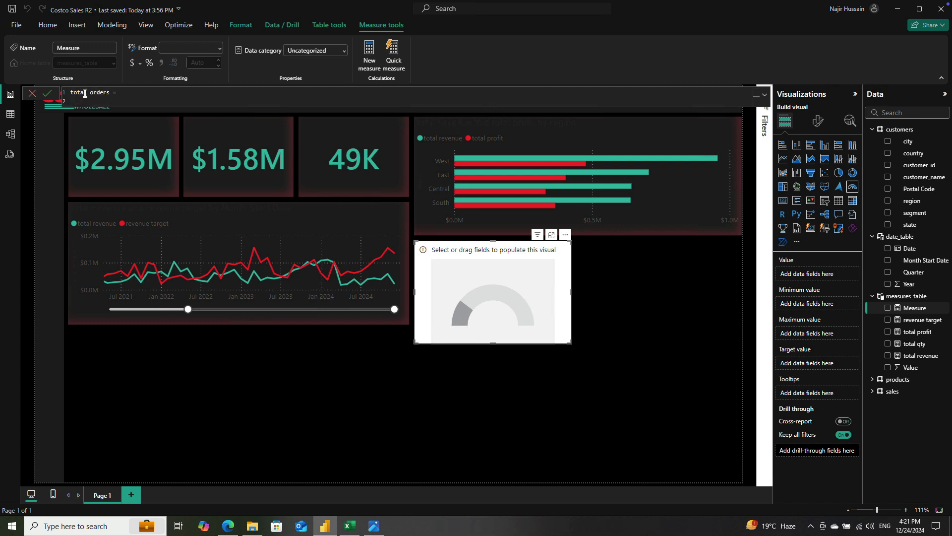
key("shift+Return")
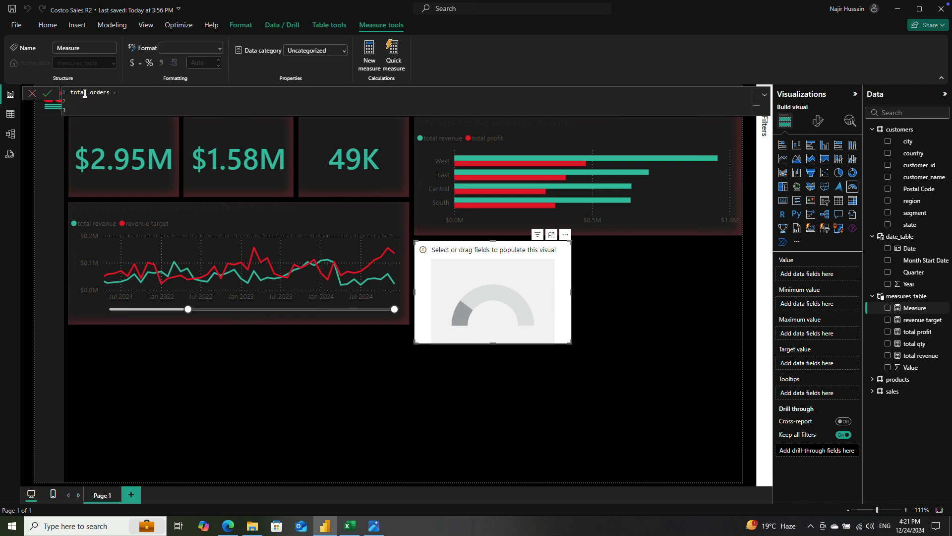
Step: Define the total orders measure as DISTINCTCOUNT(sales[order_id]) and commit it
type("DIS")
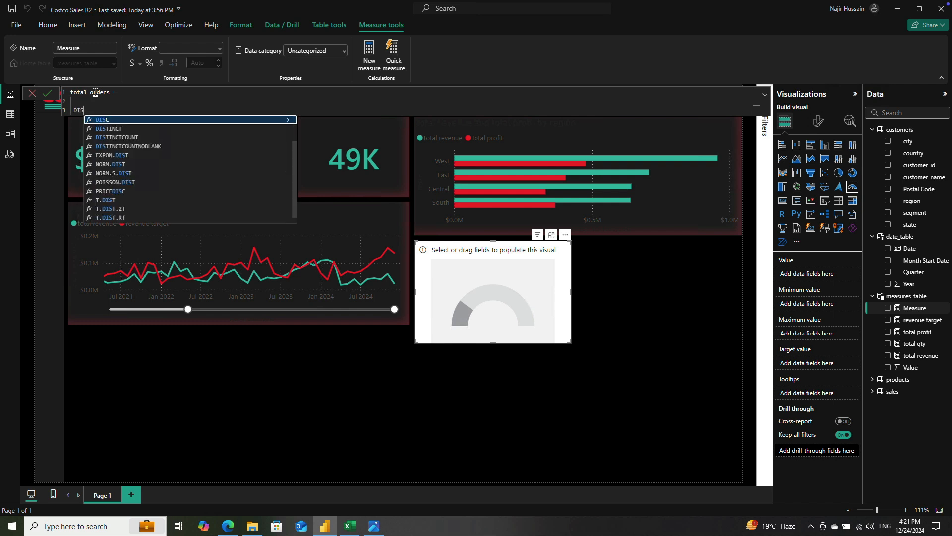
type("TINC")
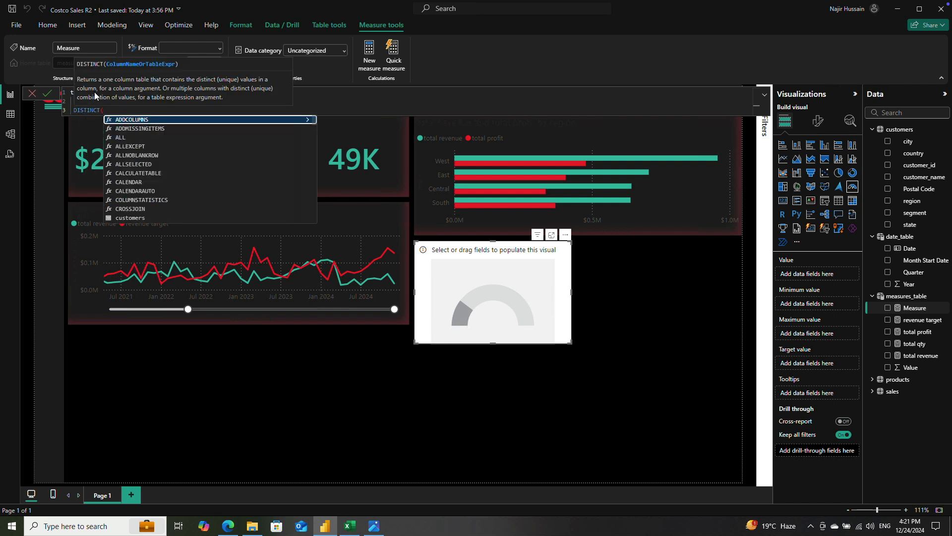
key("Down")
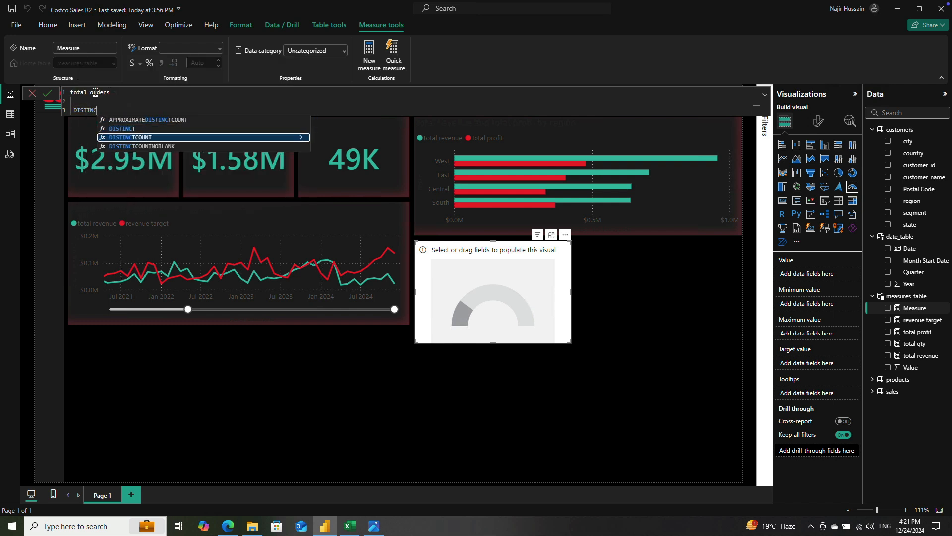
key("Tab")
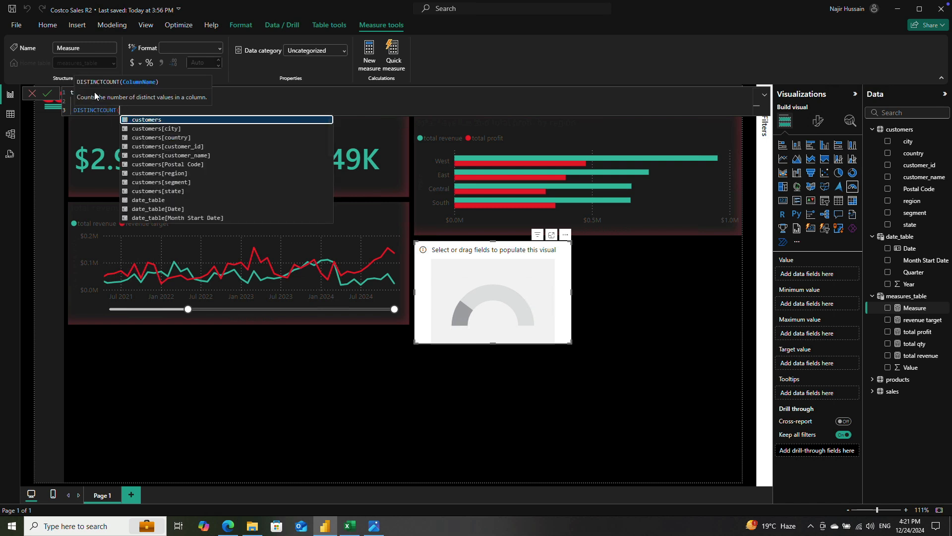
type("sales[order_id]")
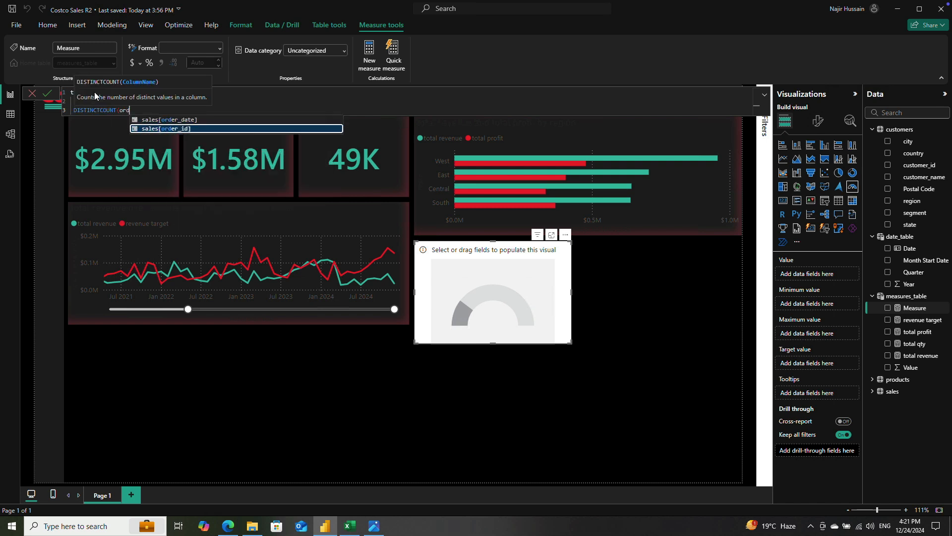
type(")")
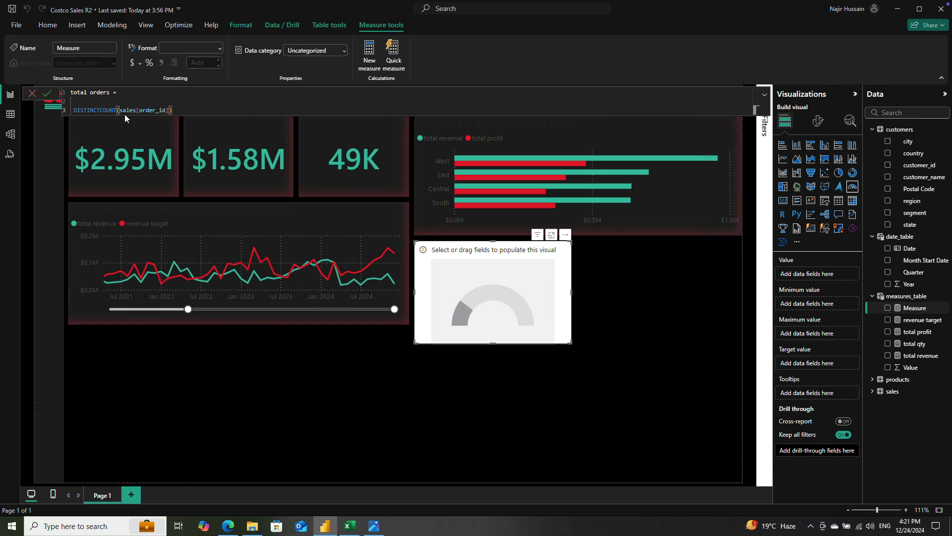
left_click(48, 94)
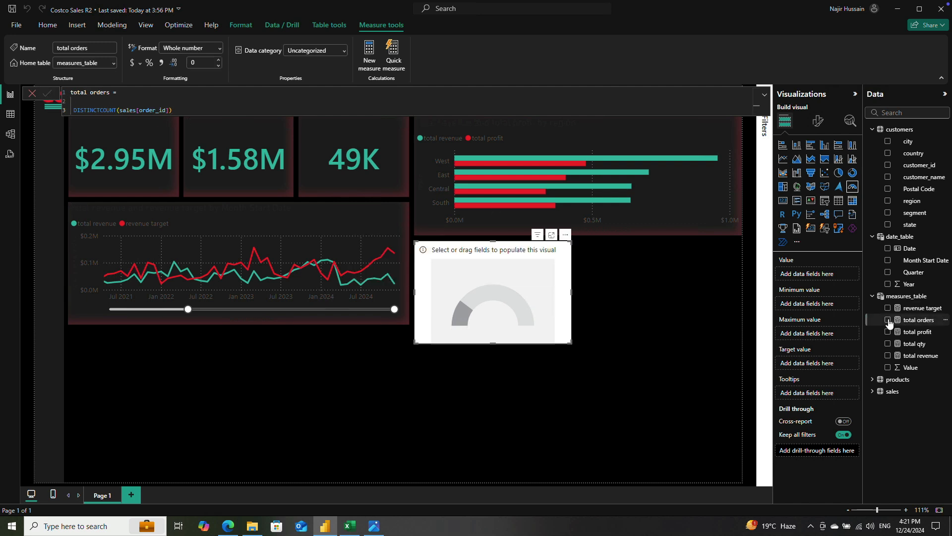
Step: Use total orders as the gauge's value and set the gauge axis target to 18000
left_click_drag(890, 323, 804, 273)
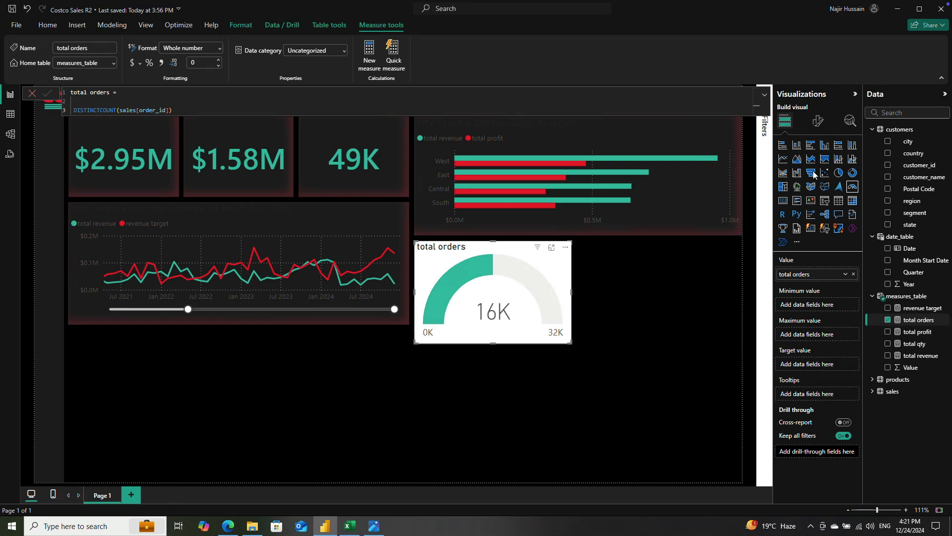
left_click(819, 121)
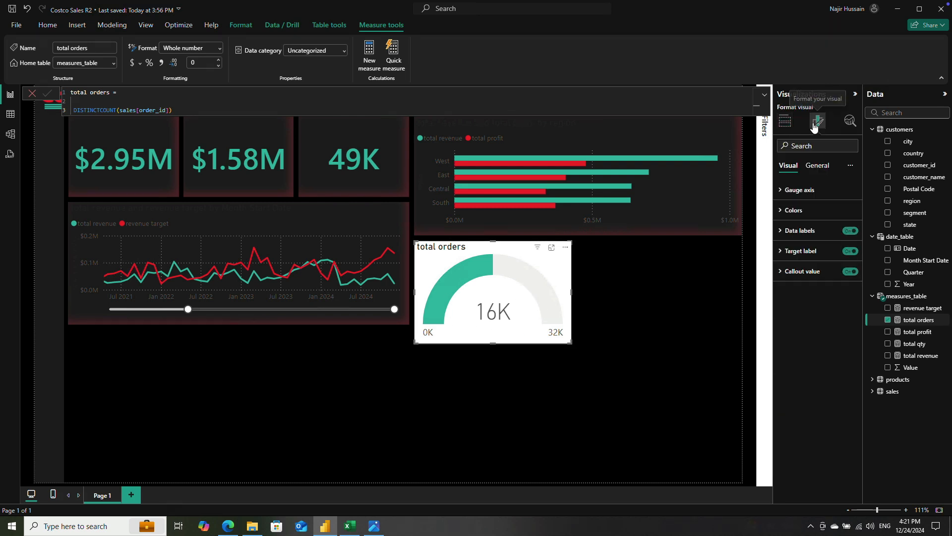
left_click(781, 190)
left_click(796, 273)
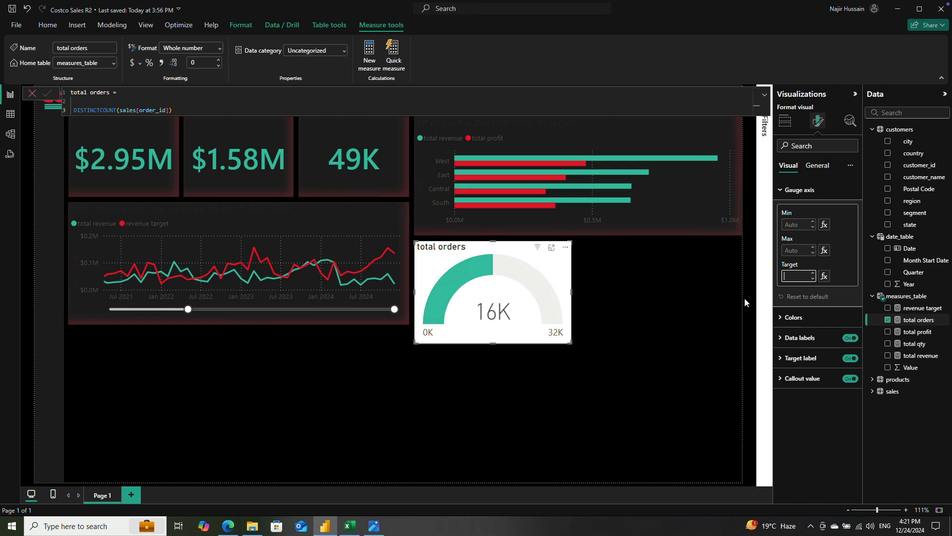
type("18000")
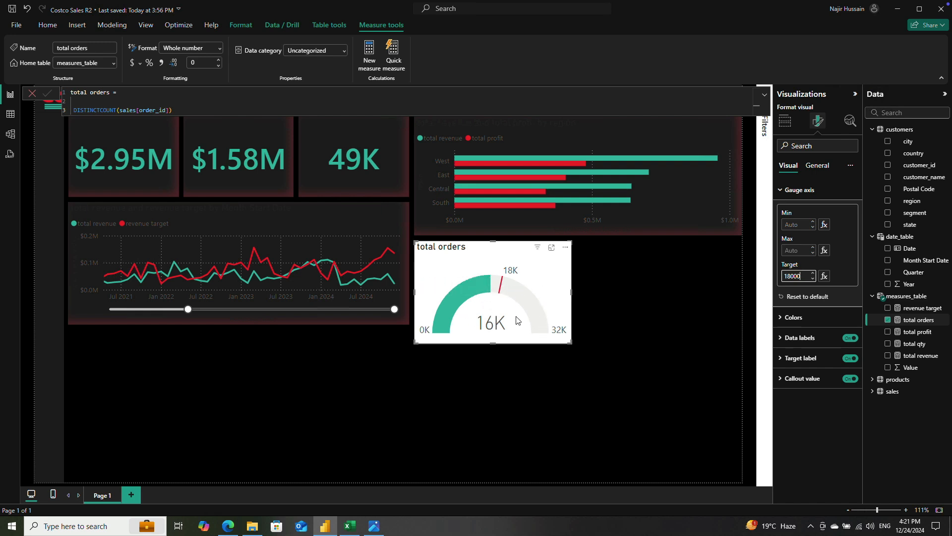
Step: Set the gauge axis maximum to 20000
left_click(795, 249)
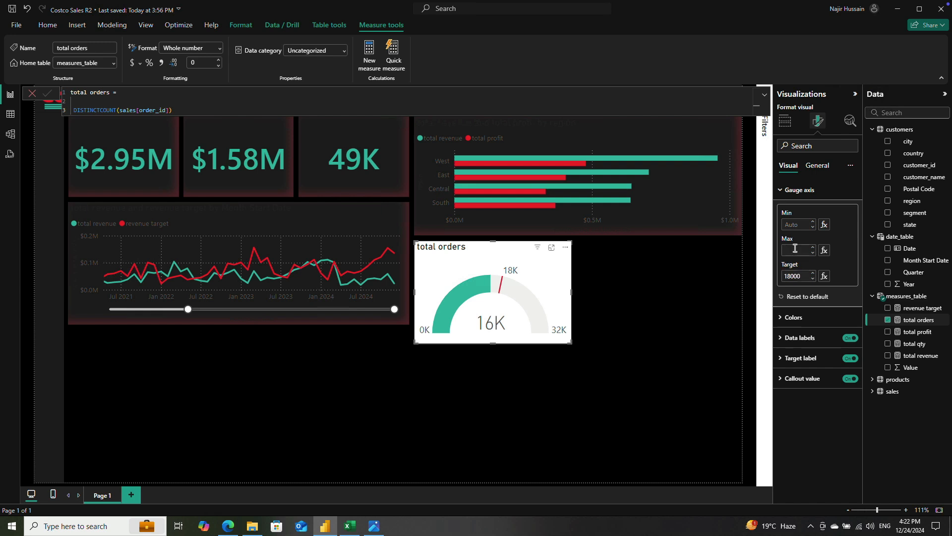
type("20000")
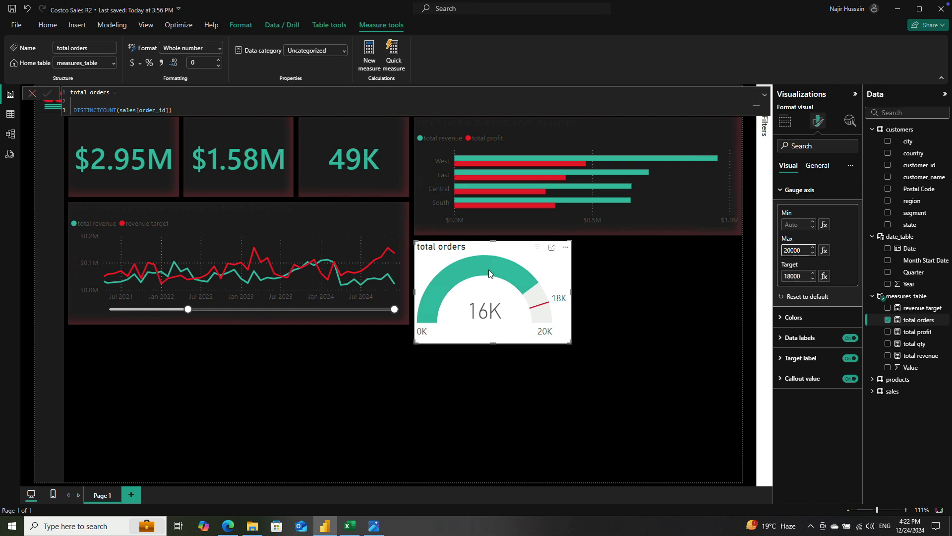
mouse_move(489, 270)
mouse_move(537, 311)
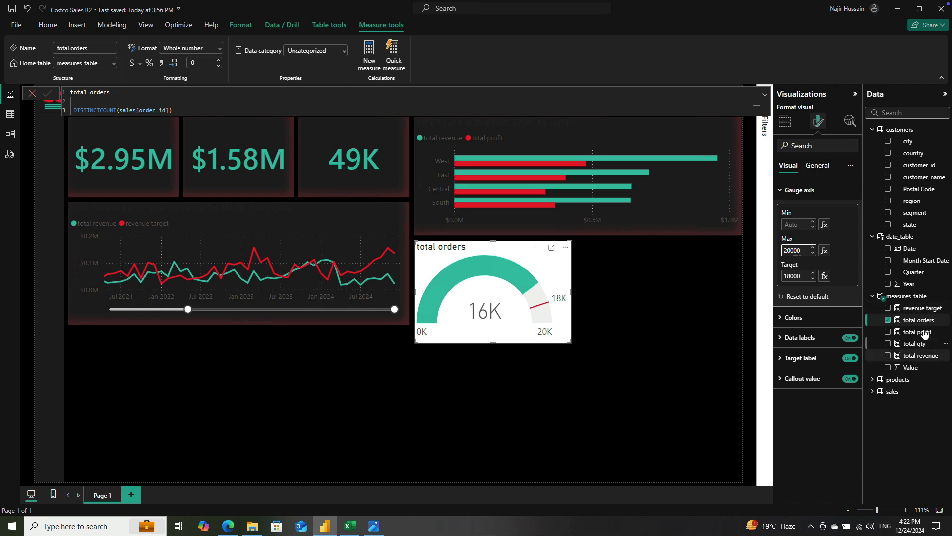
Step: Copy the entire formula of the revenue target measure and close the formula editor
left_click(920, 308)
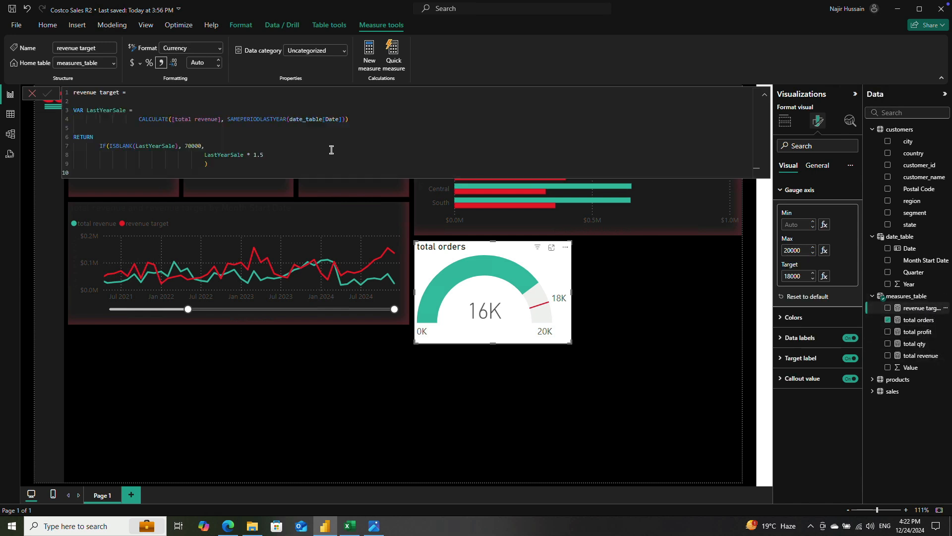
left_click(331, 150)
key("ctrl+a")
key("ctrl+c")
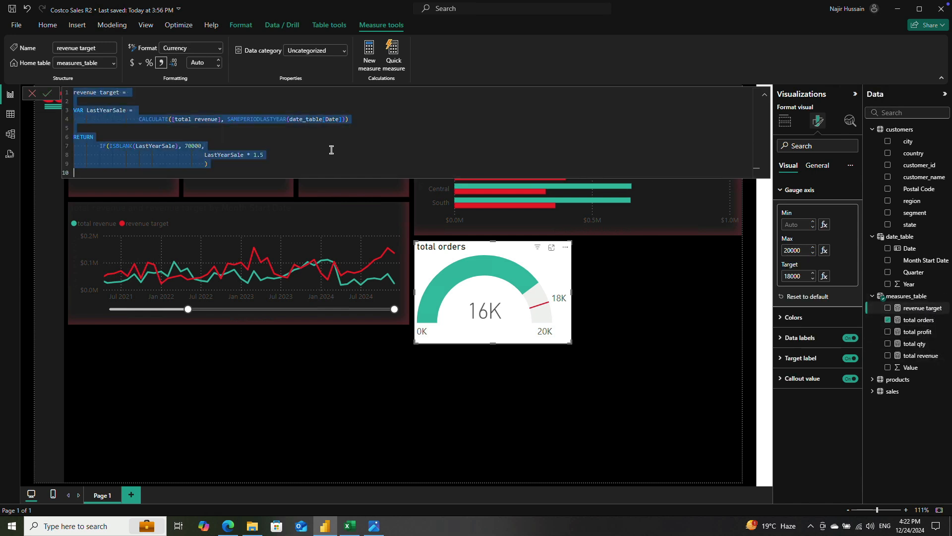
left_click(915, 297)
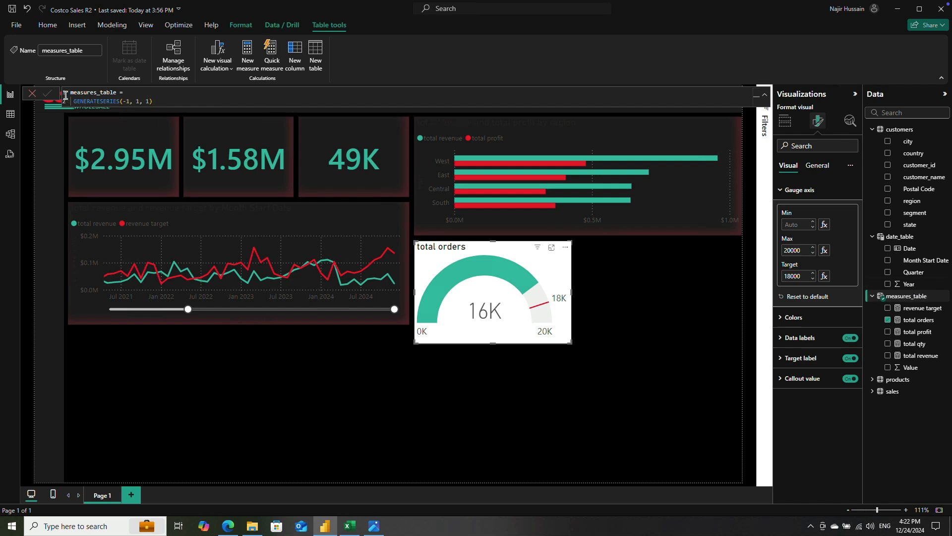
left_click(35, 94)
Step: Create another measure in measures_table, name it target orders, and leave a blank line before its formula
left_click(922, 297)
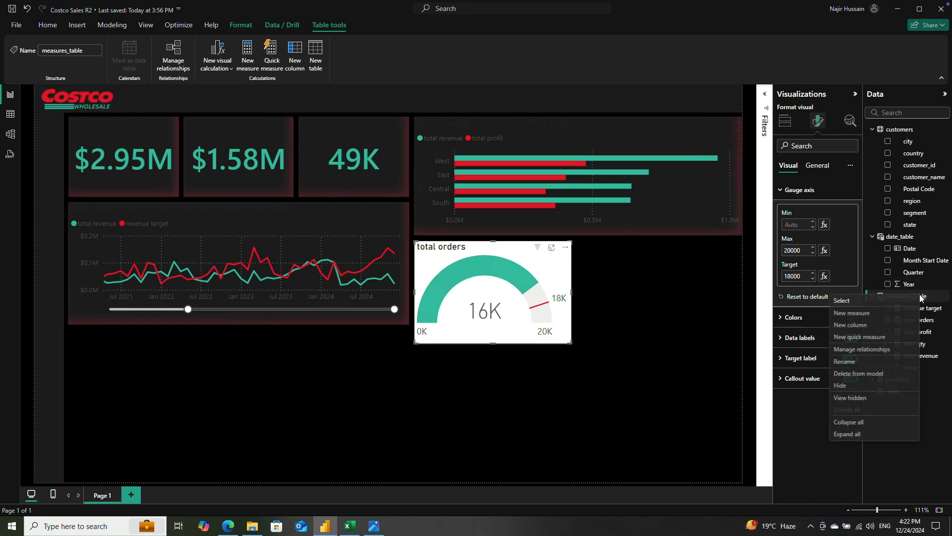
left_click(887, 314)
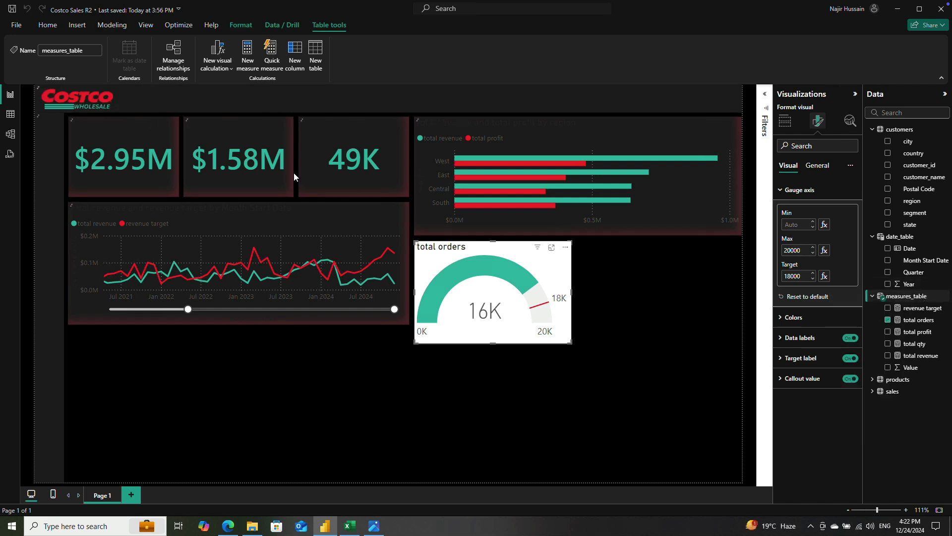
double_click(77, 93)
type("target orders =")
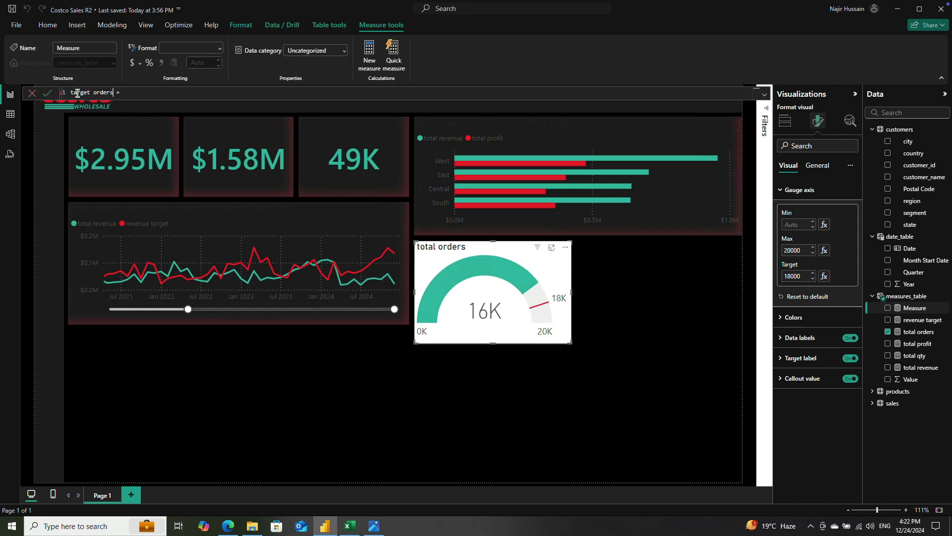
key("shift+Return")
key("shift+Return")
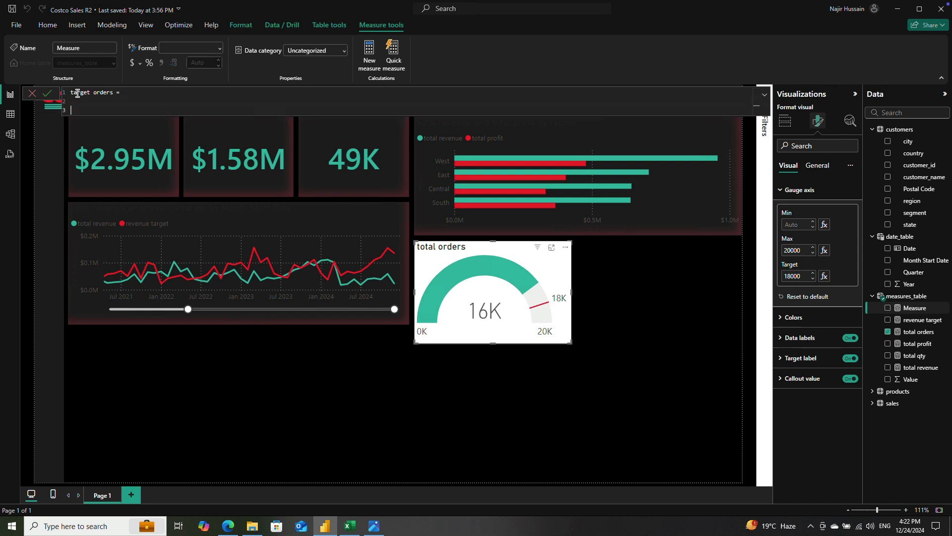
Step: Paste the copied formula into the target orders measure and delete the duplicate revenue target heading line
key("ctrl+v")
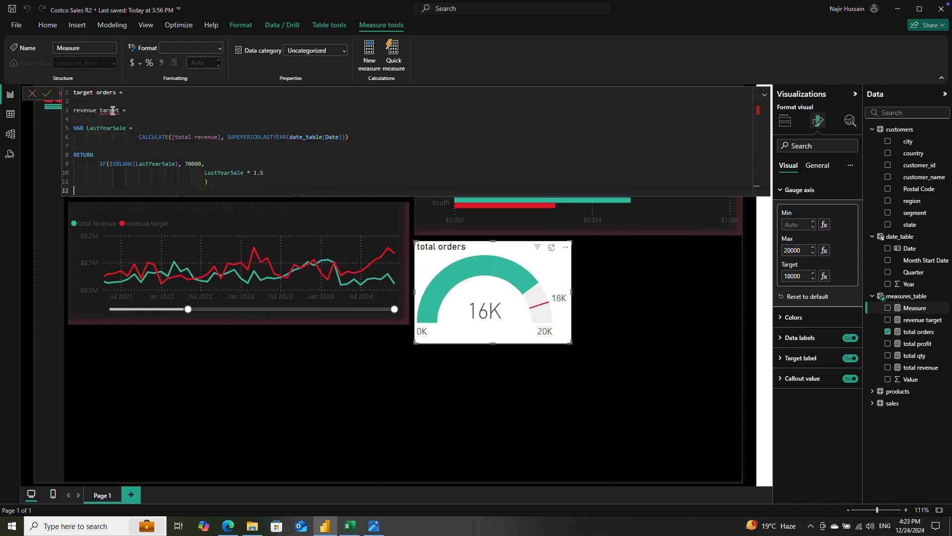
left_click_drag(132, 110, 48, 103)
key("BackSpace")
key("BackSpace")
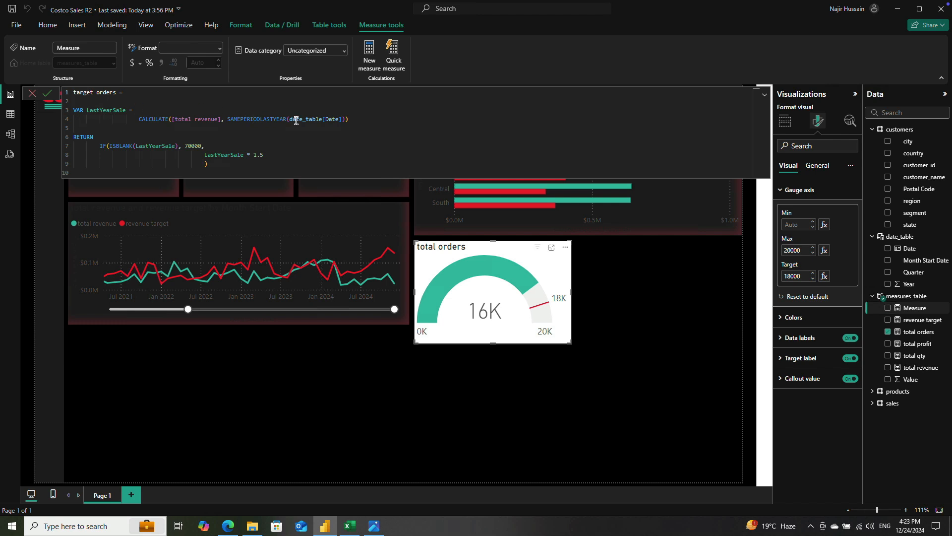
Step: Change the formula to calculate from [total orders] and use 15000 as the fallback for a blank last-year value
double_click(207, 120)
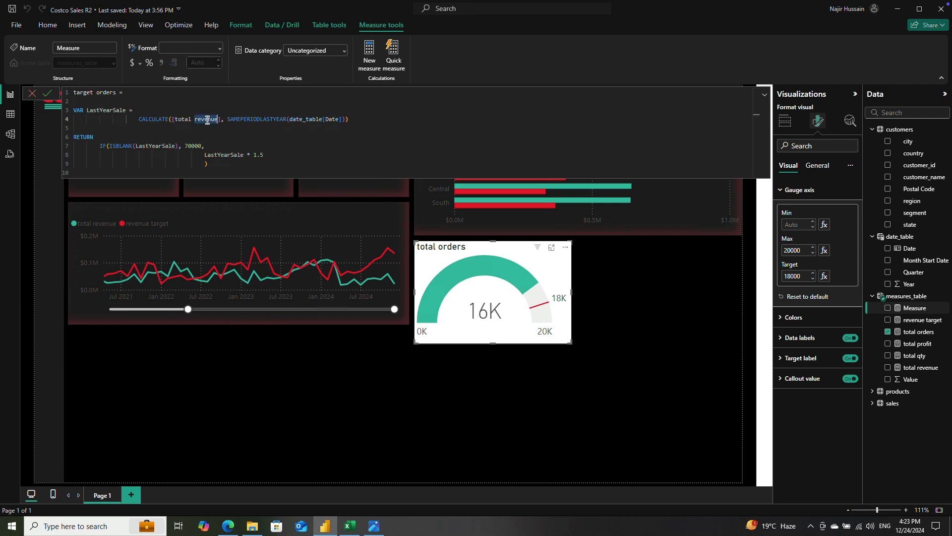
type("orders")
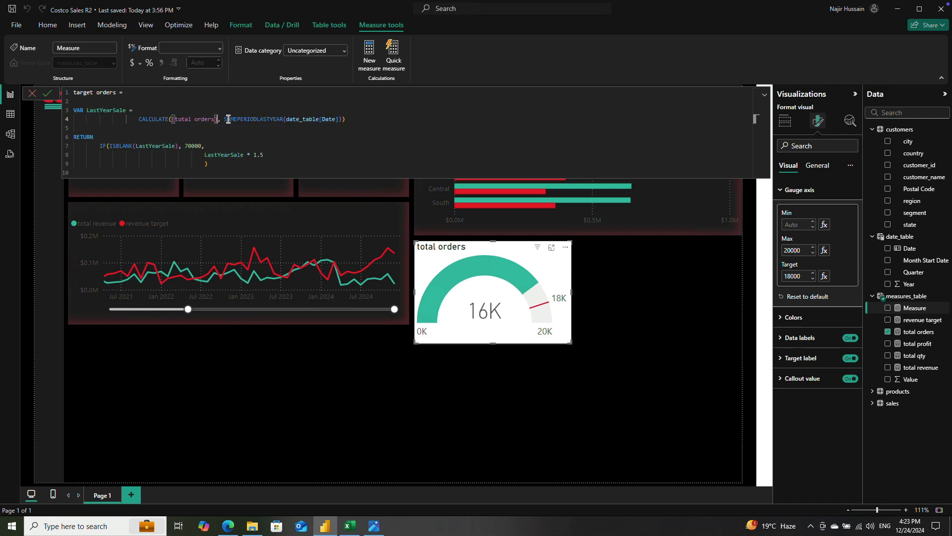
double_click(192, 146)
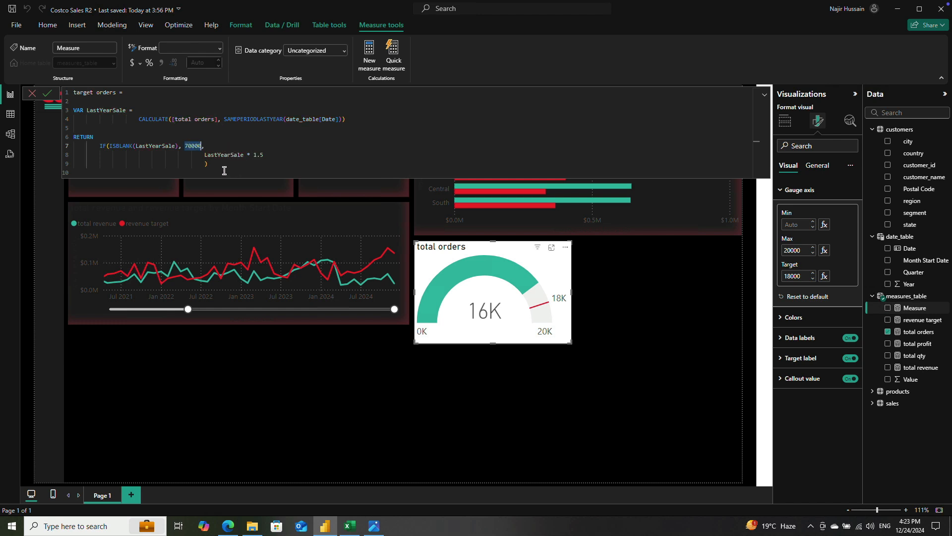
type("200")
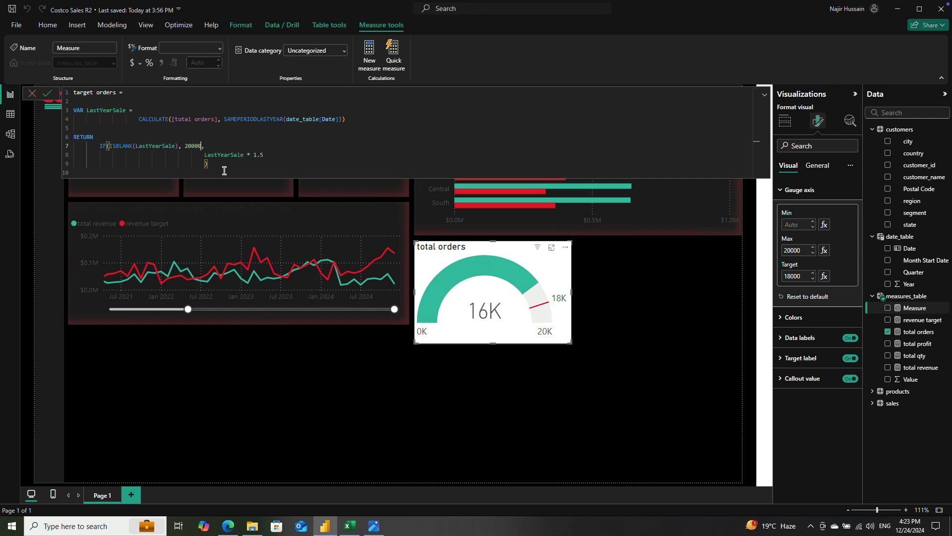
double_click(198, 145)
type("1")
Step: Rename the variable LastYearSale to LastYearOrder throughout the target orders formula and commit the measure
double_click(122, 110)
left_click(123, 110)
key("BackSpace")
key("BackSpace")
key("BackSpace")
double_click(115, 110)
key("ctrl+c")
double_click(159, 146)
key("ctrl+v")
double_click(224, 155)
key("ctrl+v")
left_click(50, 95)
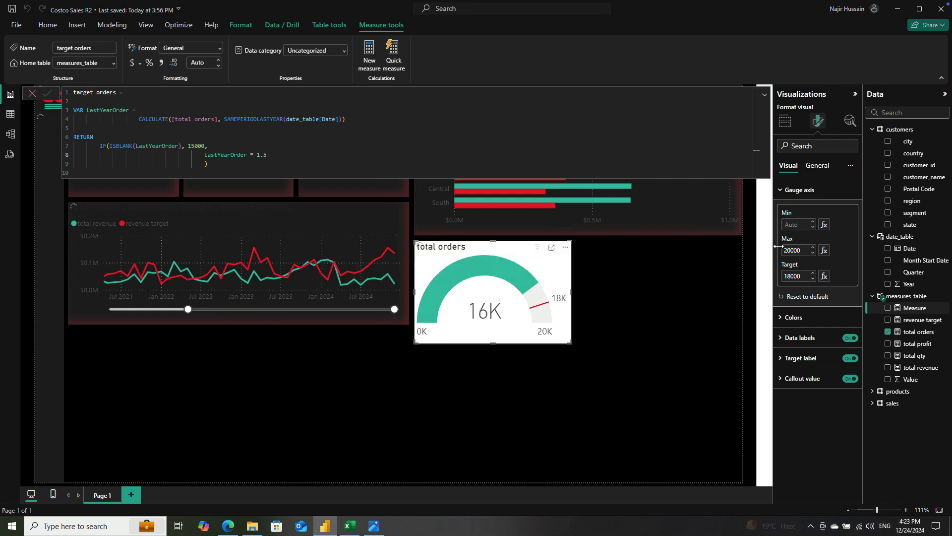
Step: Assign the target orders measure as the gauge's target value, then deselect the gauge
left_click(787, 123)
left_click(787, 122)
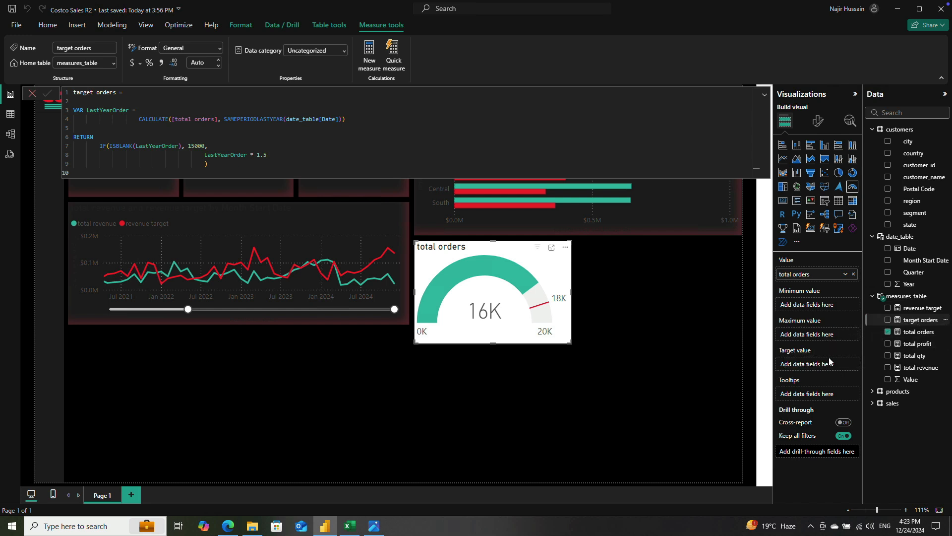
left_click_drag(831, 362, 831, 364)
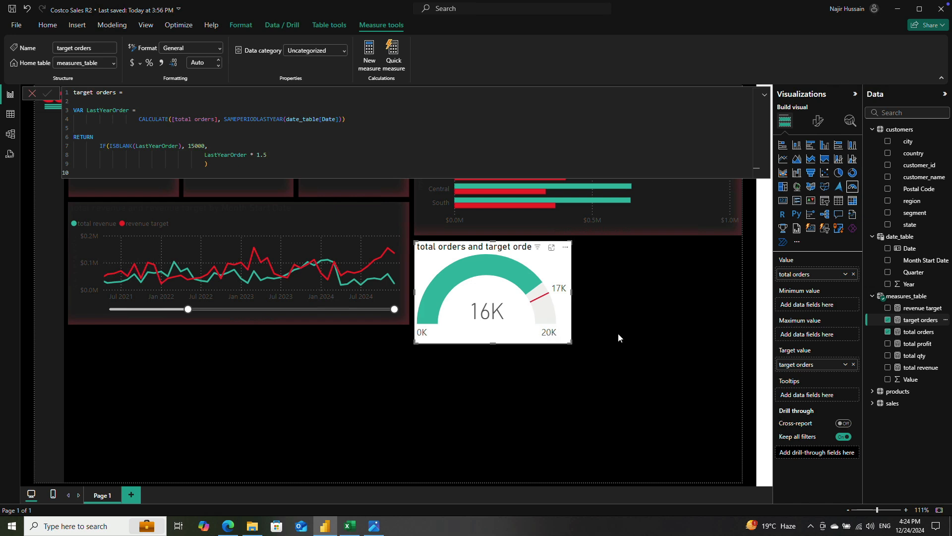
left_click(634, 334)
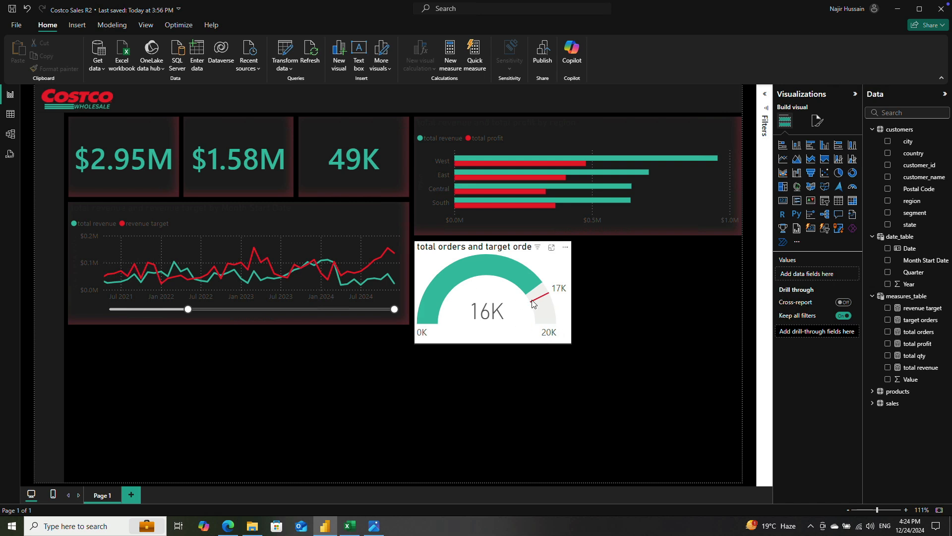
Step: Add a donut chart to the page showing total revenue by customer segment
left_click(503, 322)
left_click(632, 314)
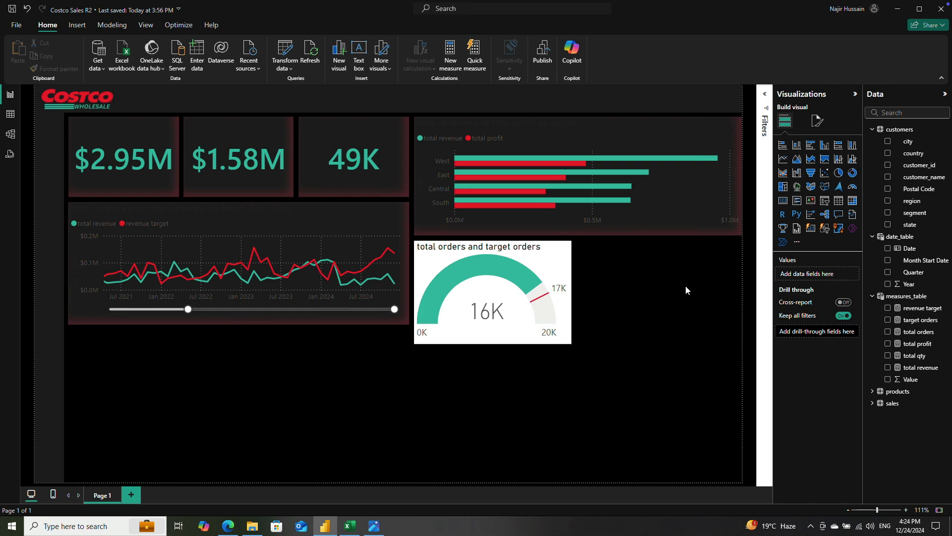
left_click(852, 172)
left_click_drag(369, 375, 643, 301)
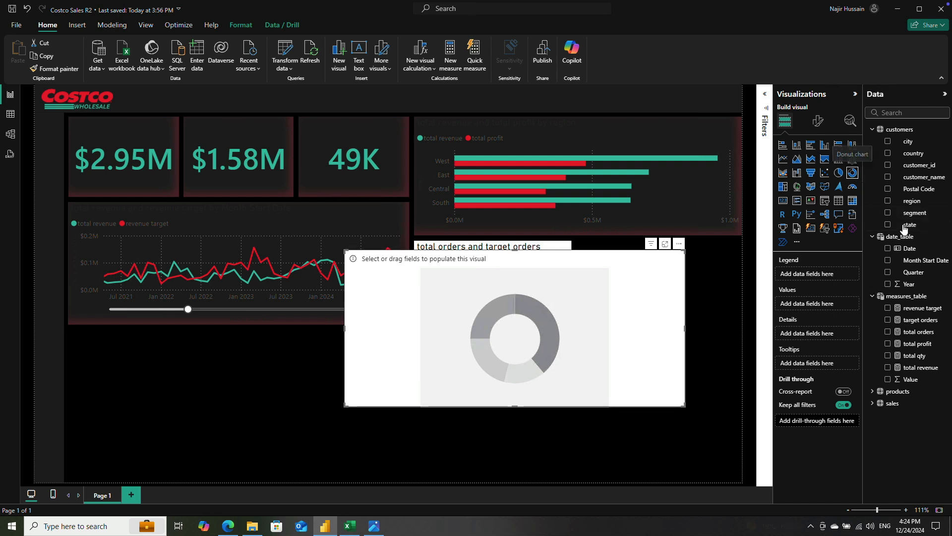
left_click(888, 212)
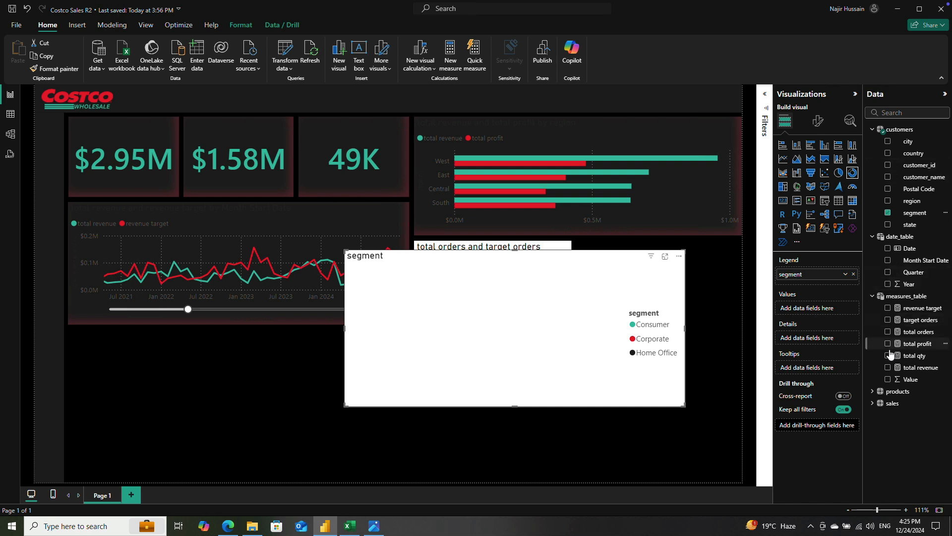
left_click(888, 368)
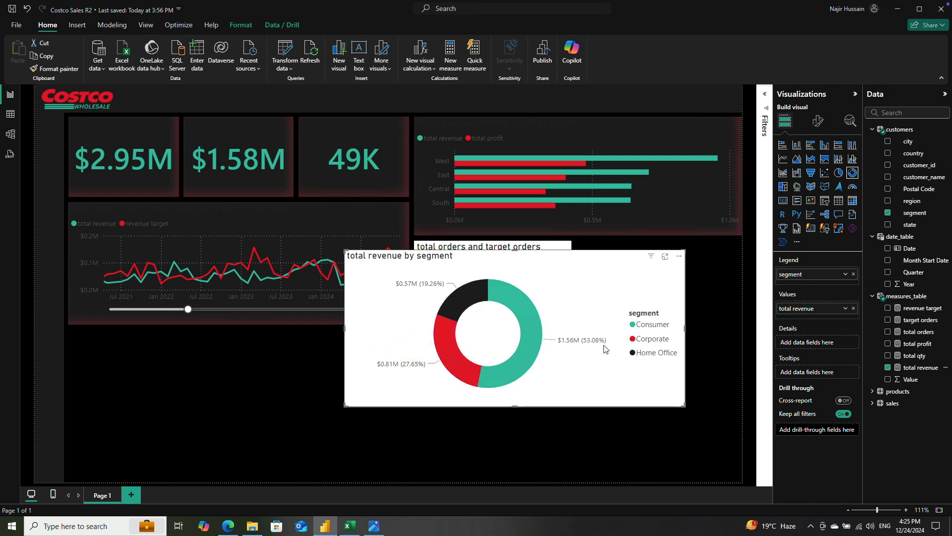
Step: Hide the donut chart's legend and set its detail label contents to Category, percent of total
left_click(819, 121)
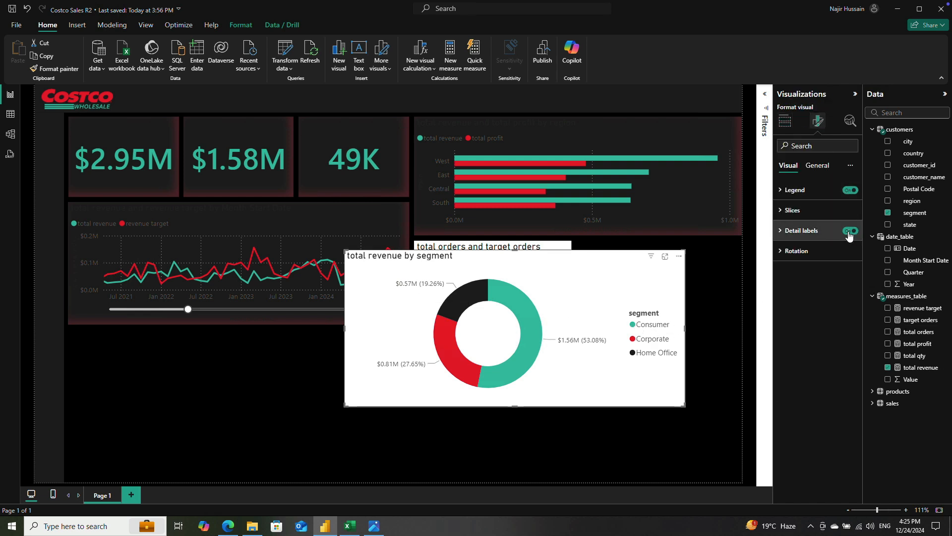
left_click(850, 190)
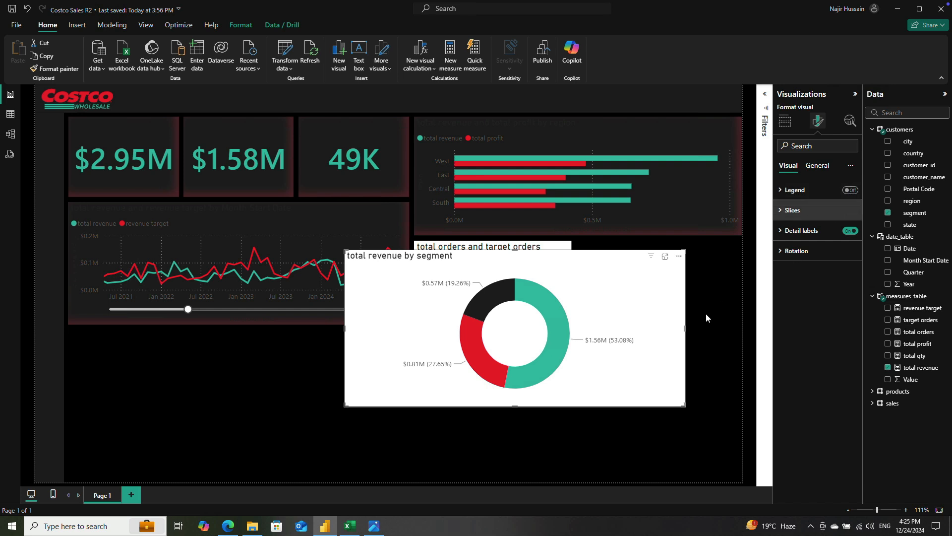
left_click(793, 231)
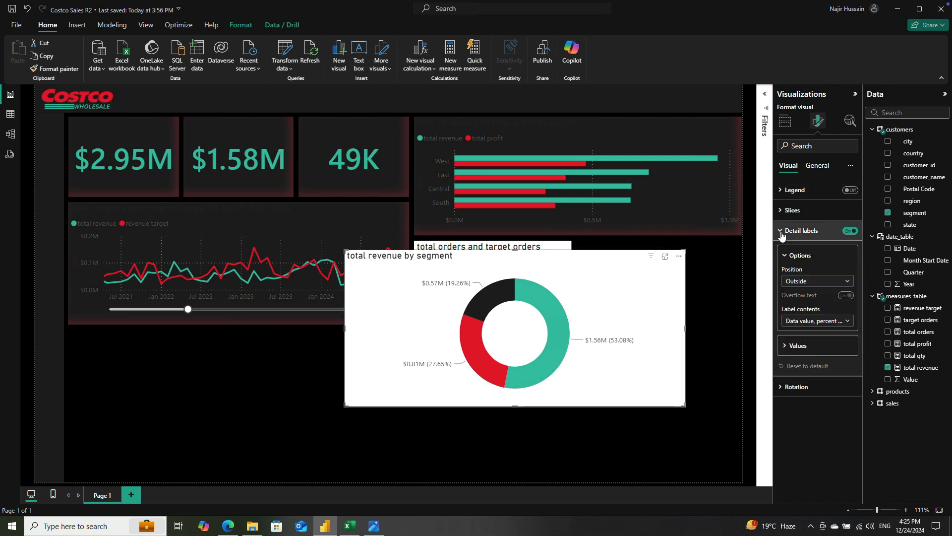
left_click(826, 321)
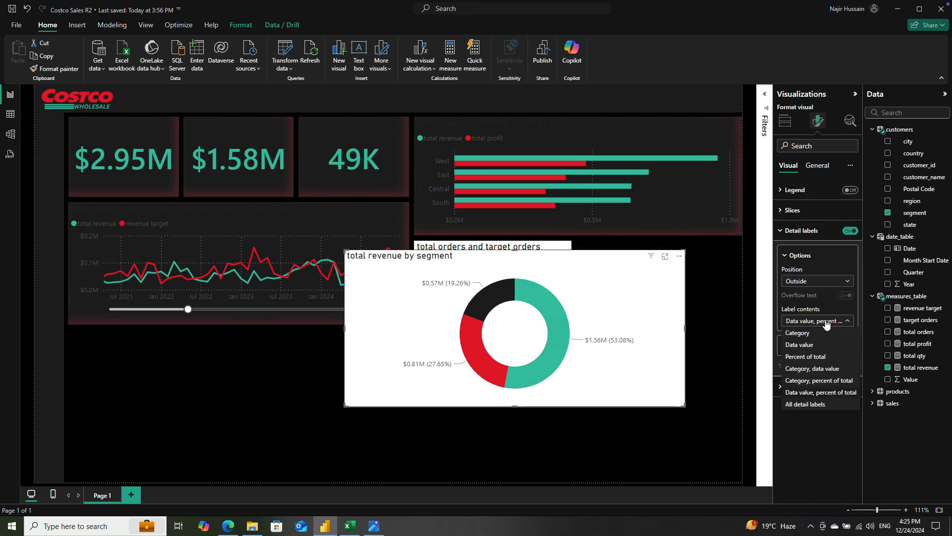
left_click(816, 381)
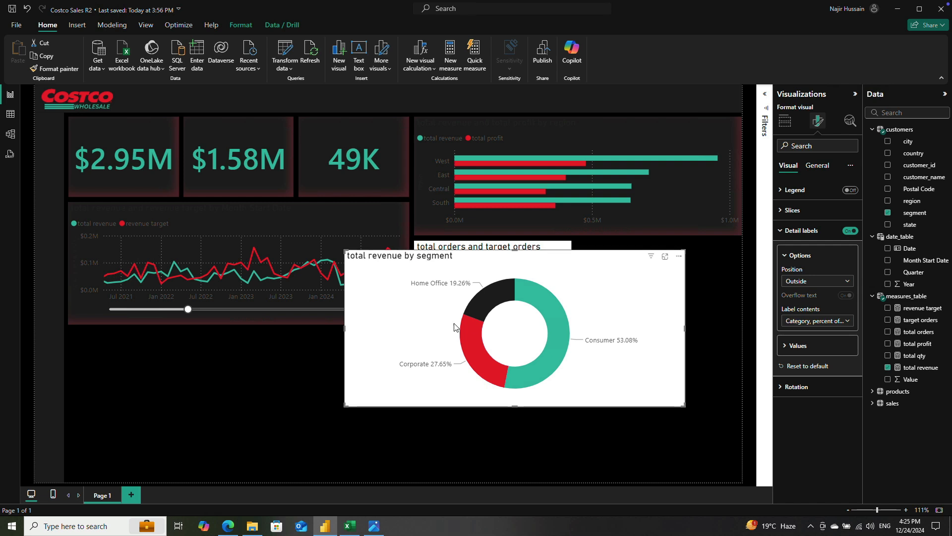
Step: Narrow and shorten the donut chart and place it beside the gauge, beneath the regional bar chart
left_click_drag(345, 328, 527, 328)
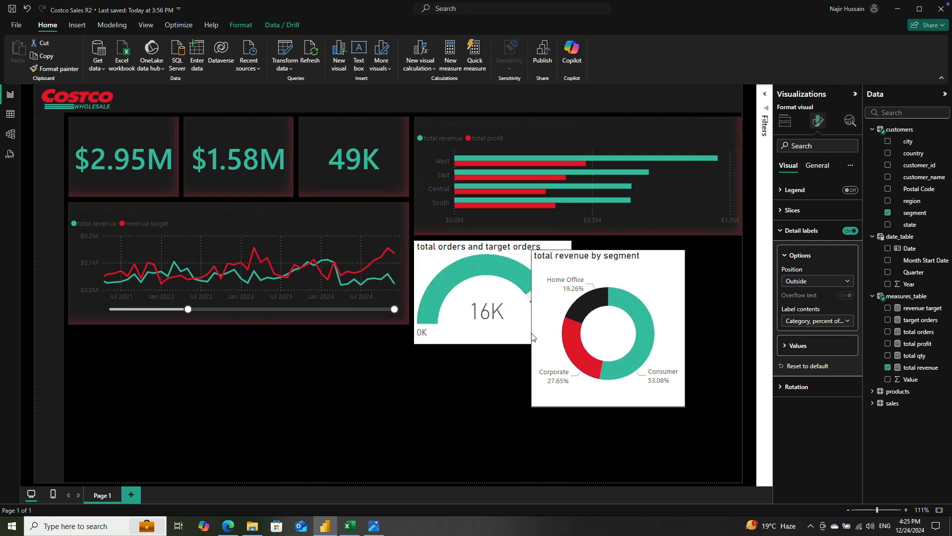
left_click_drag(644, 333, 698, 325)
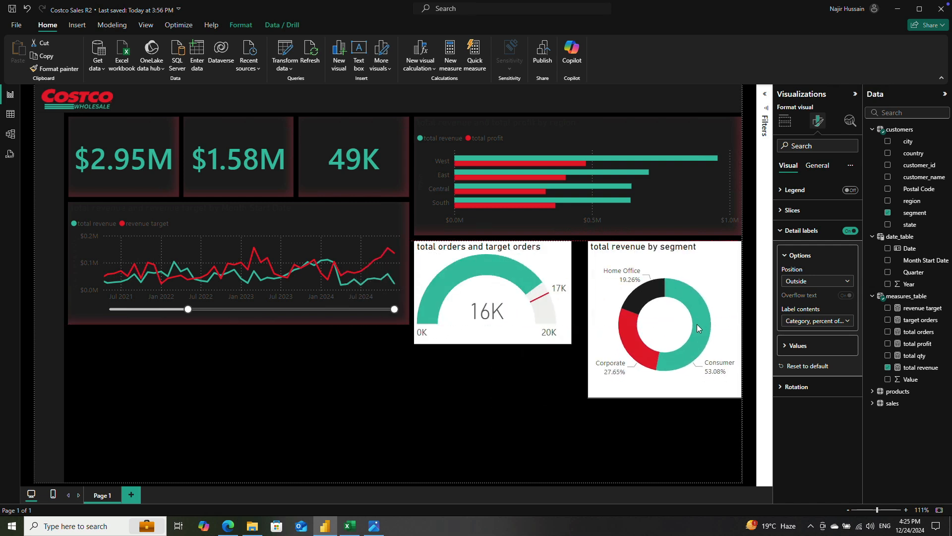
left_click_drag(670, 399, 662, 349)
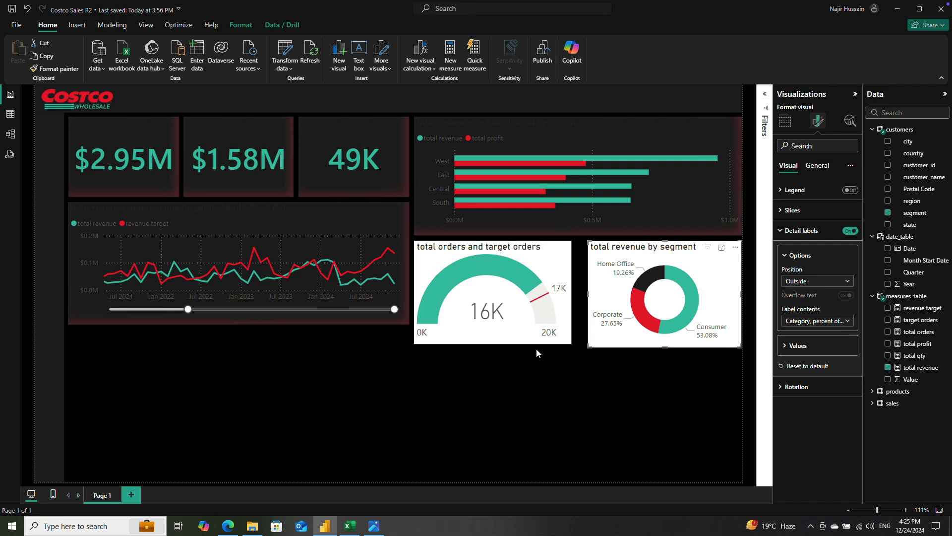
mouse_move(666, 347)
left_mouse_down()
mouse_move(666, 363)
mouse_move(665, 353)
left_mouse_up()
Step: Stretch the gauge down to the donut chart's lower edge and widen the donut toward the gauge
left_click(511, 337)
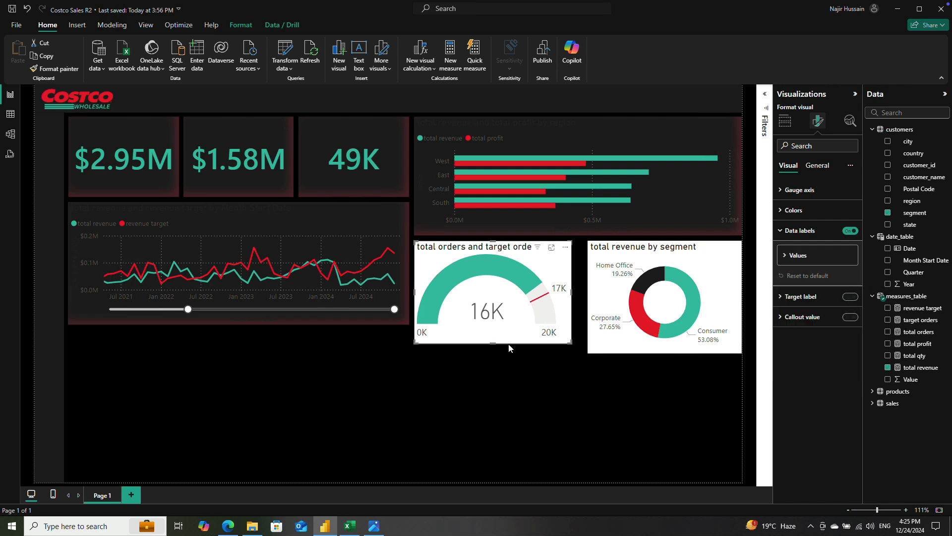
left_click_drag(493, 341, 495, 355)
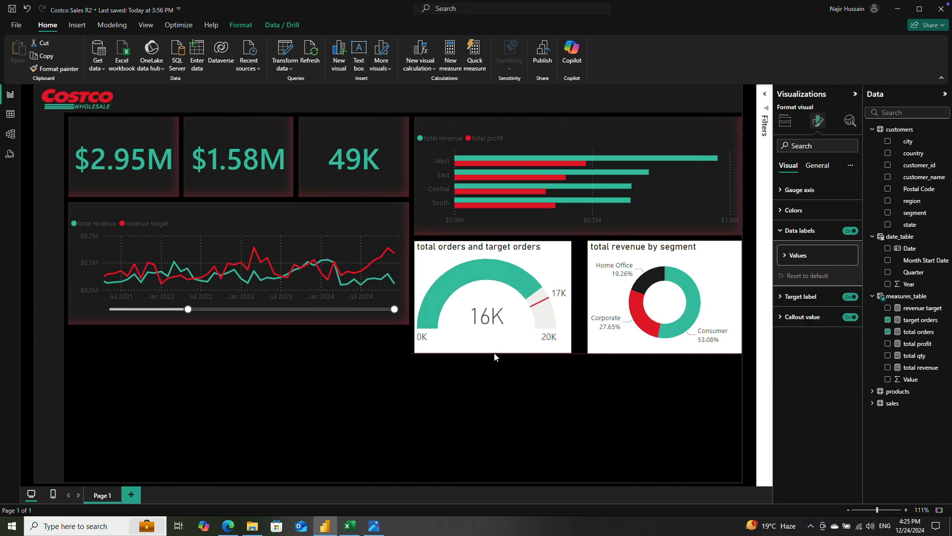
left_click(595, 316)
left_click_drag(589, 296, 577, 300)
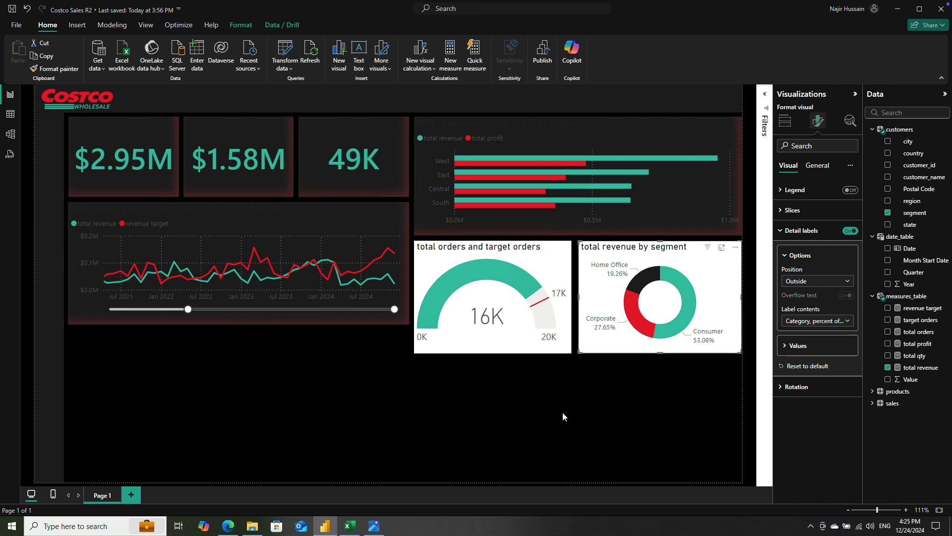
Step: Add a filled map with state as location and total revenue as color saturation
left_click(253, 400)
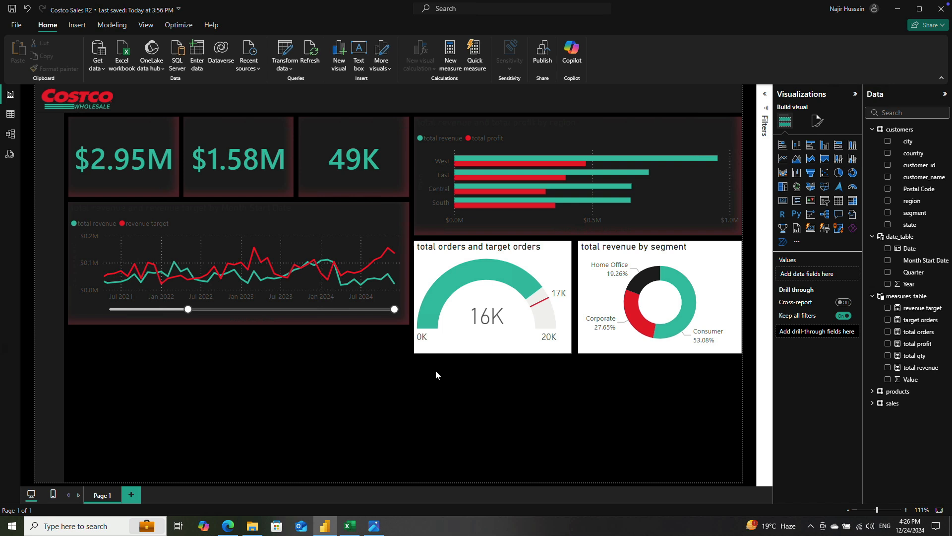
left_click_drag(415, 424, 737, 478)
left_click(824, 188)
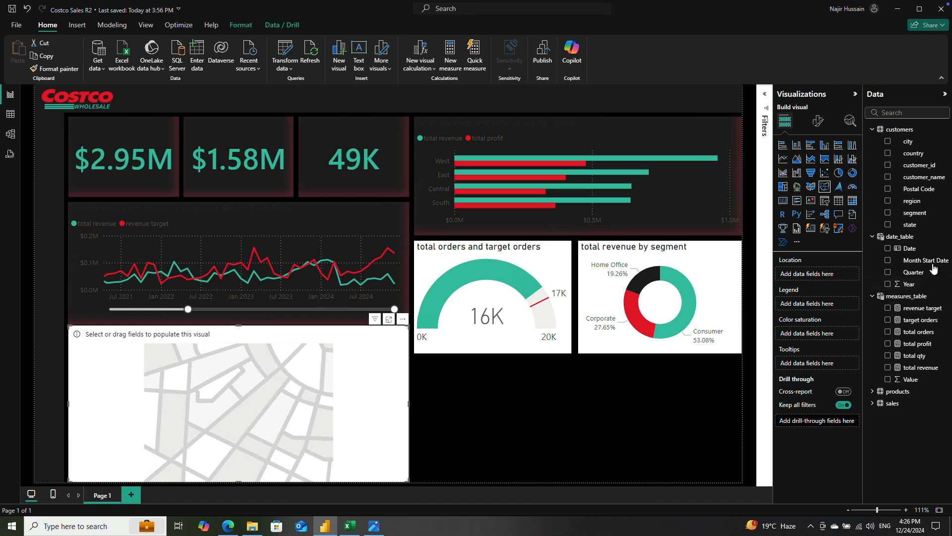
left_click(888, 225)
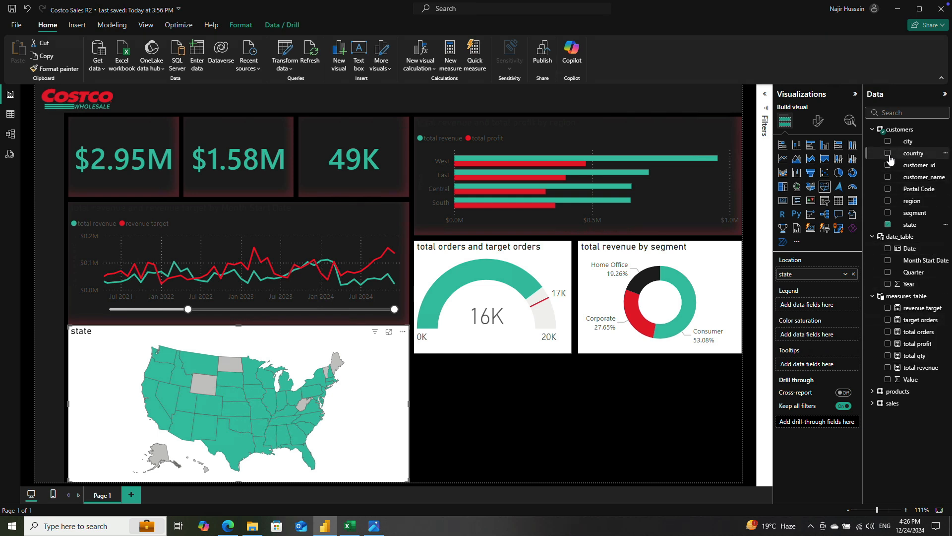
left_click(888, 367)
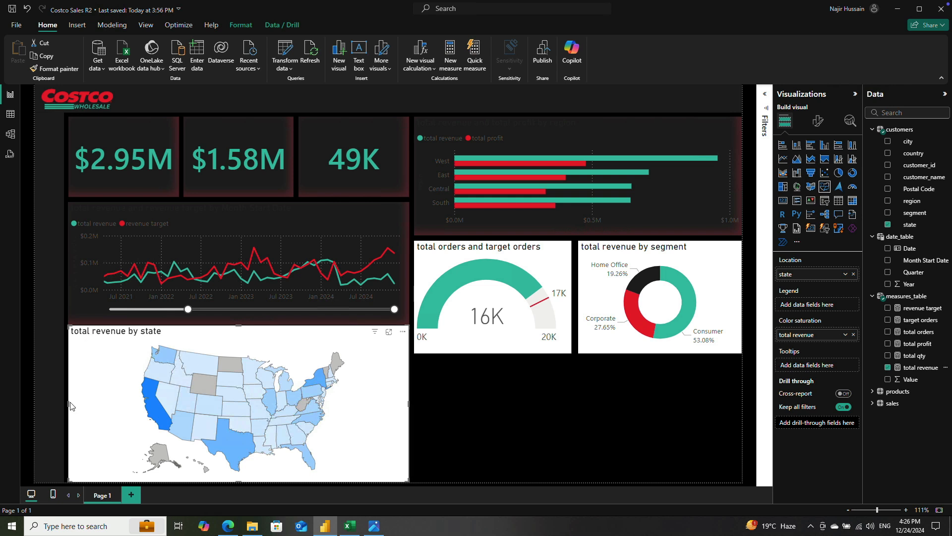
Step: Resize the state map and move it under the gauge and donut, matching the width of the bar chart above
left_click_drag(70, 402, 96, 402)
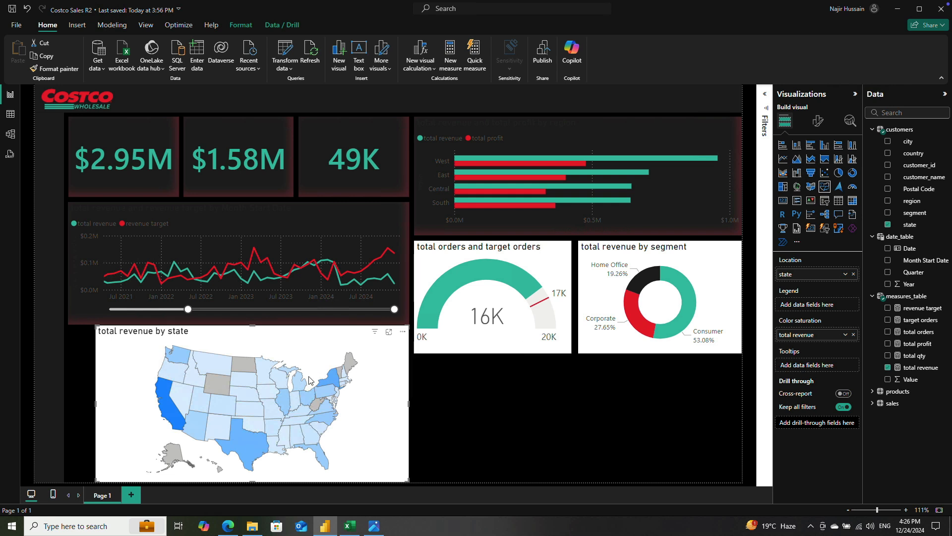
left_click_drag(257, 327, 257, 341)
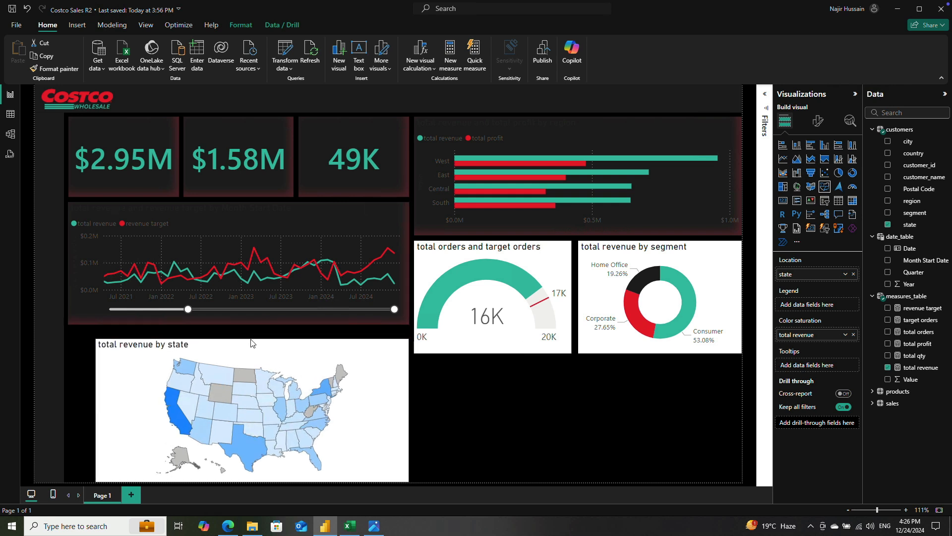
left_click_drag(96, 409, 128, 411)
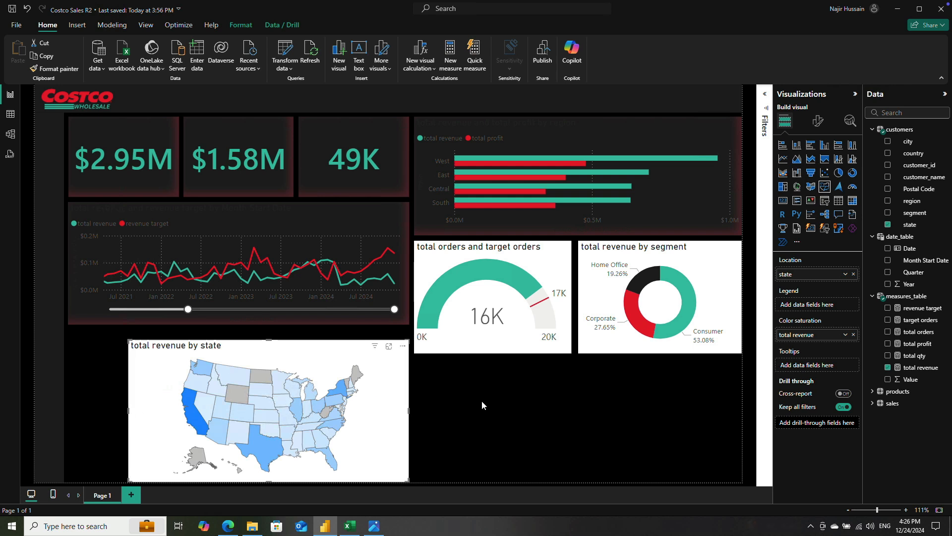
left_click_drag(402, 349, 744, 360)
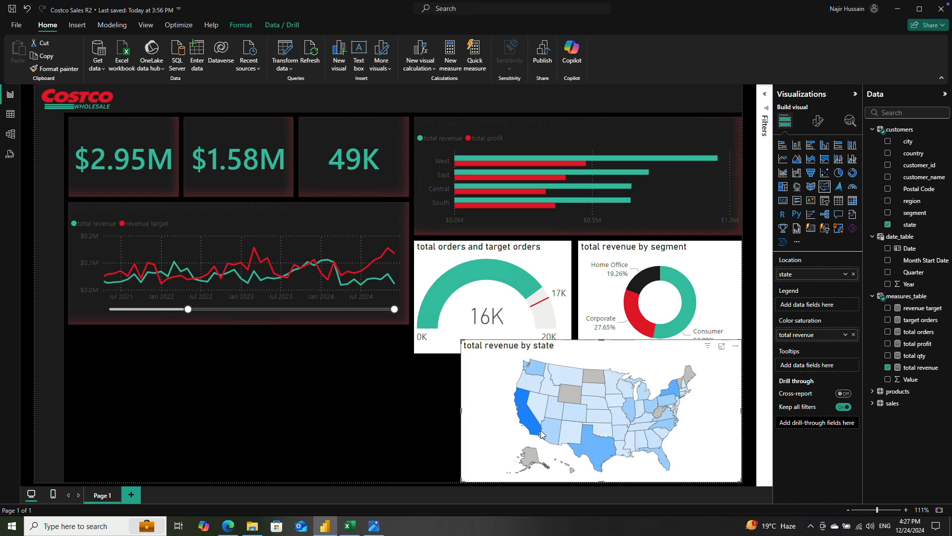
left_click_drag(461, 411, 415, 415)
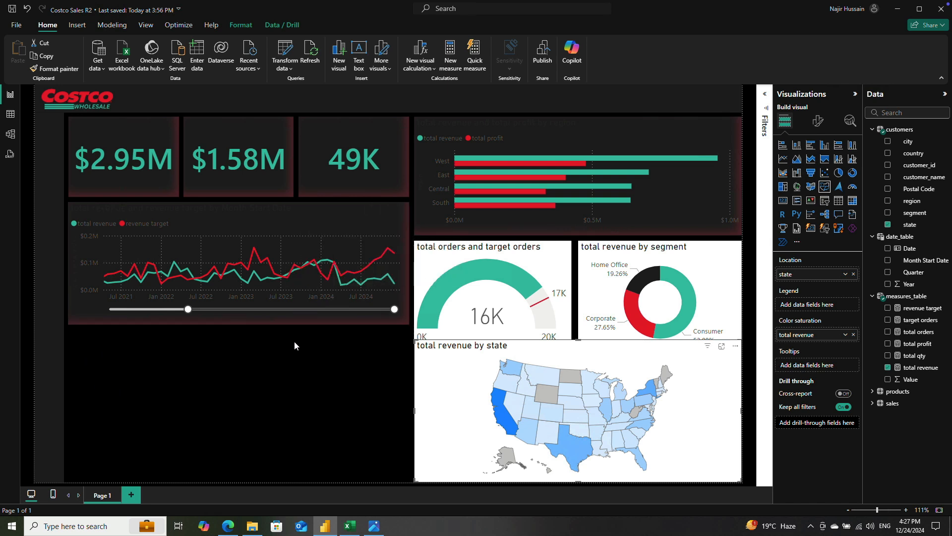
Step: Add a matrix with product_name as rows and total revenue, total orders, total qty and total profit as values
left_click(187, 365)
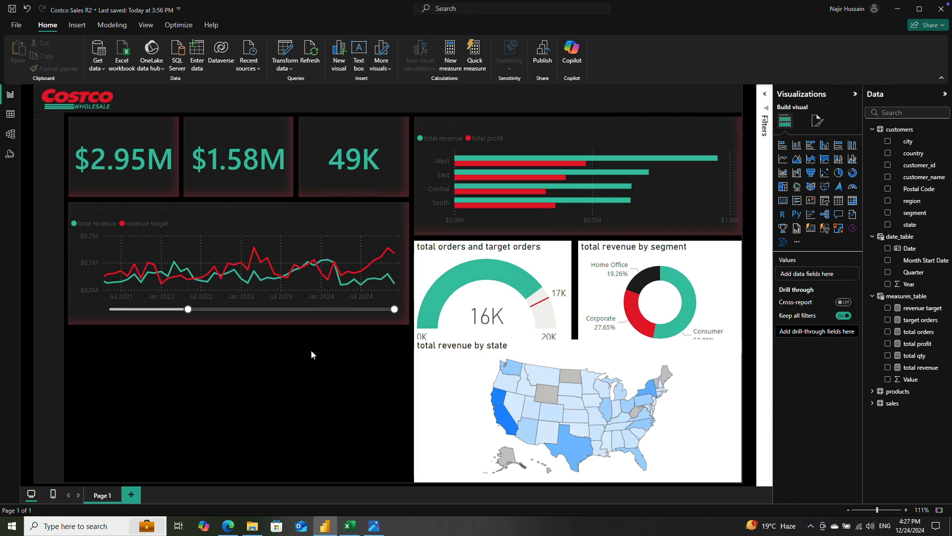
left_click(852, 201)
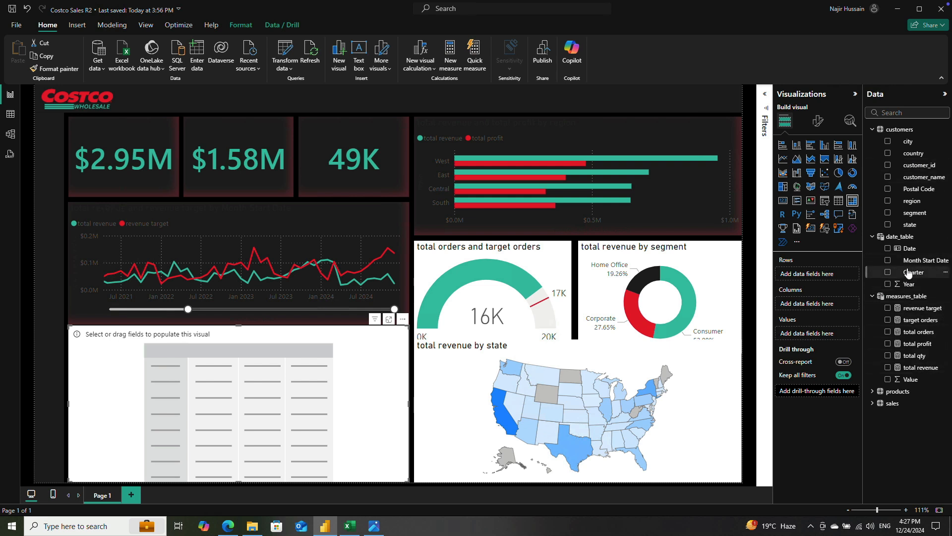
left_click(874, 391)
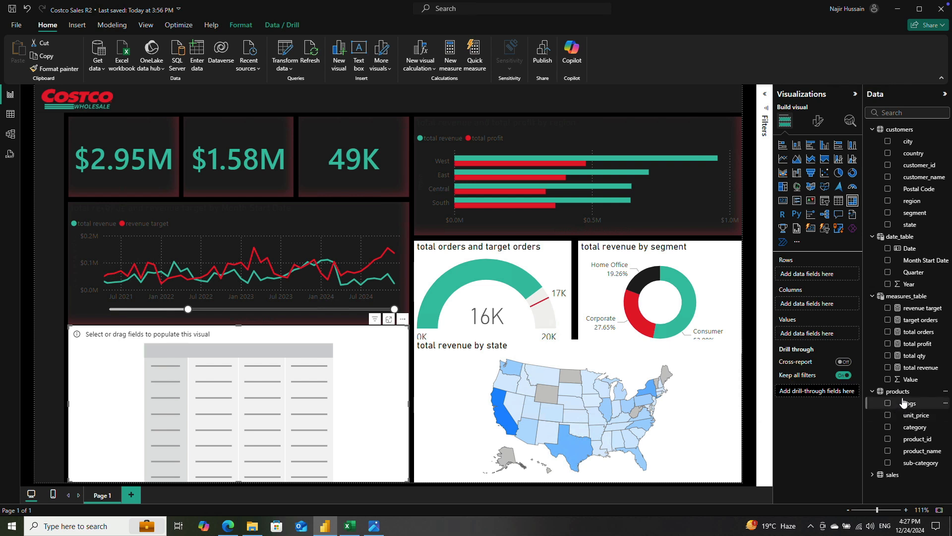
left_click(888, 452)
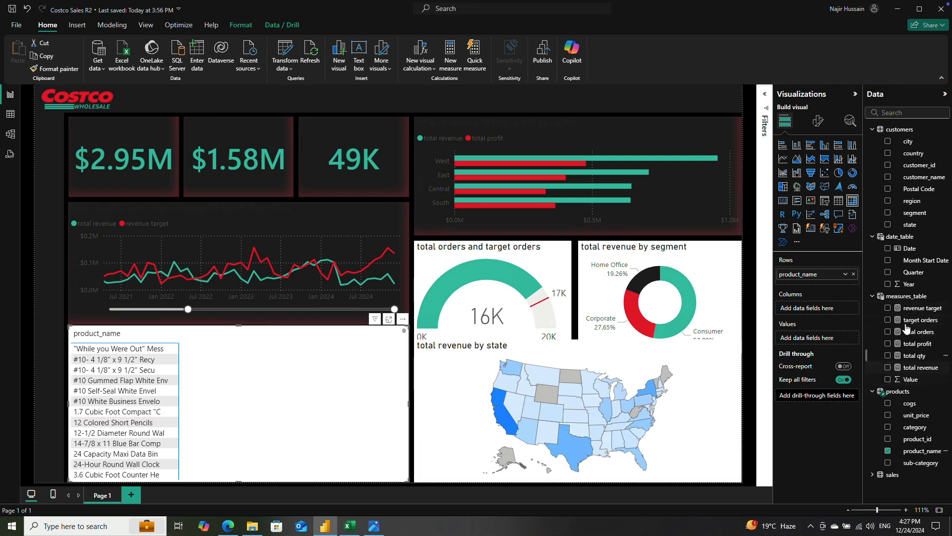
left_click(888, 368)
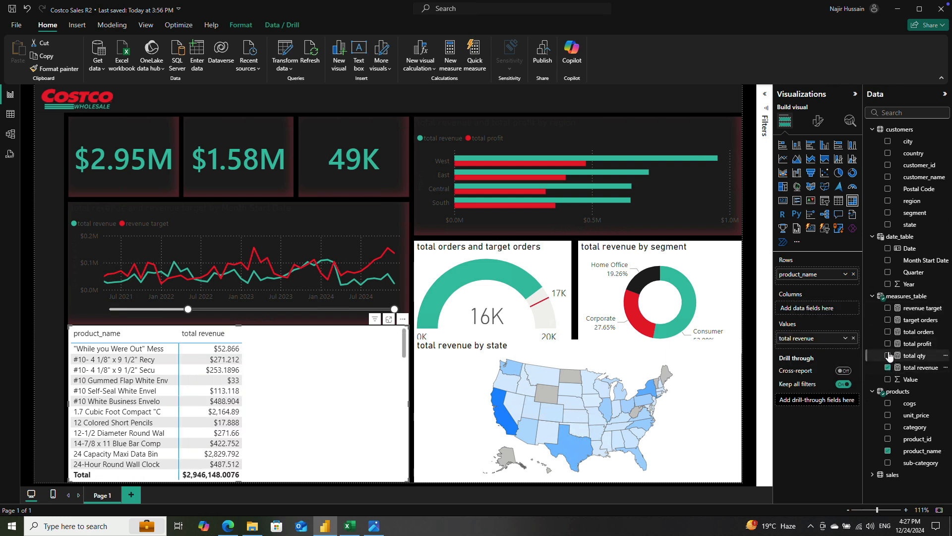
left_click(888, 332)
left_click(888, 355)
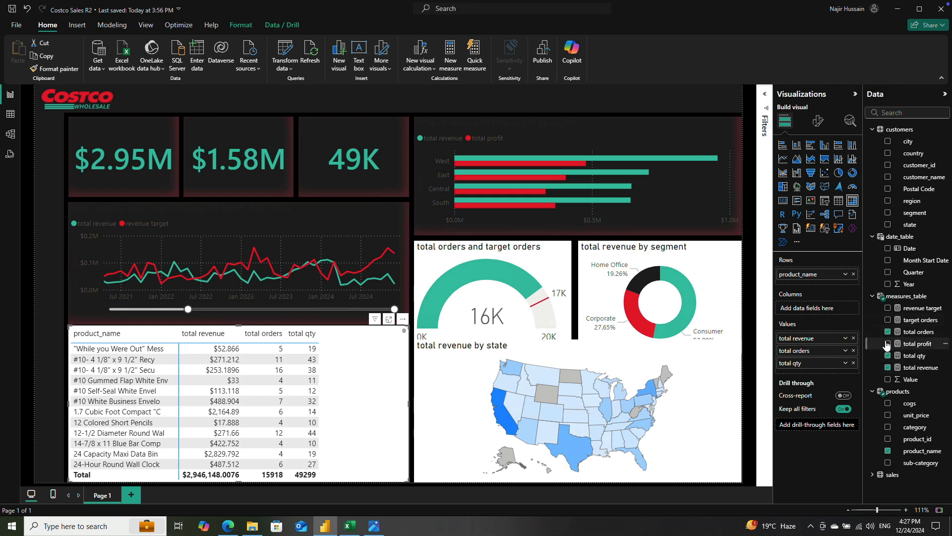
left_click(888, 343)
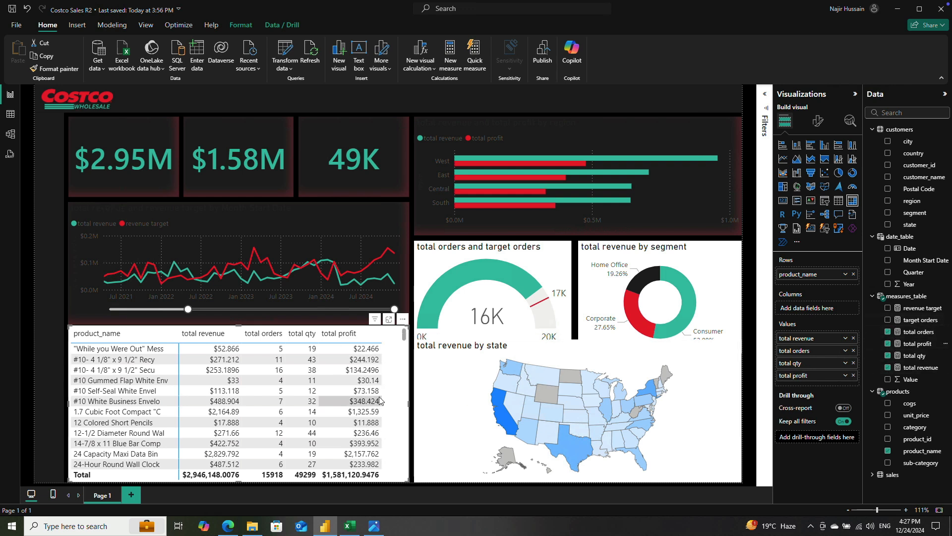
Step: Shorten the product matrix slightly from its upper edge to leave a gap beneath the line chart
scroll(389, 394, "down", 5)
scroll(389, 393, "up", 5)
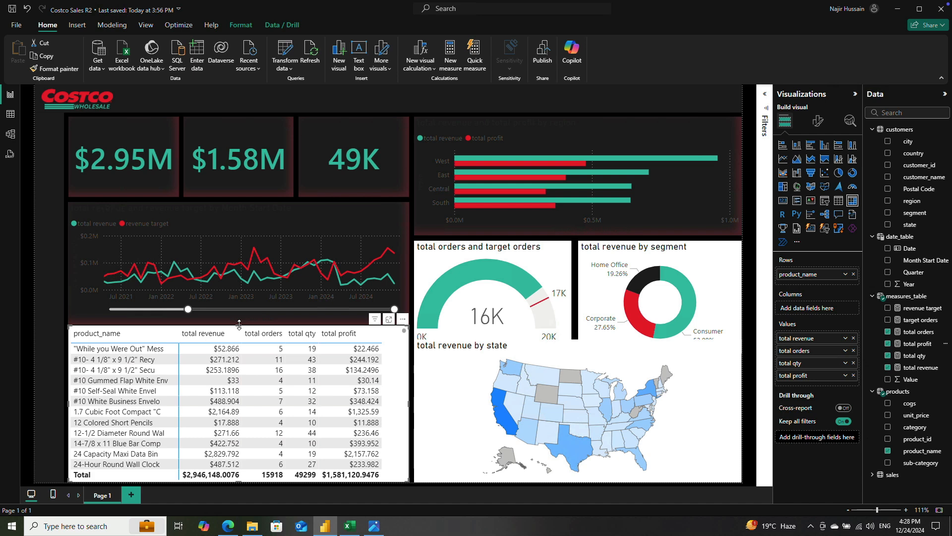
left_click_drag(239, 327, 238, 332)
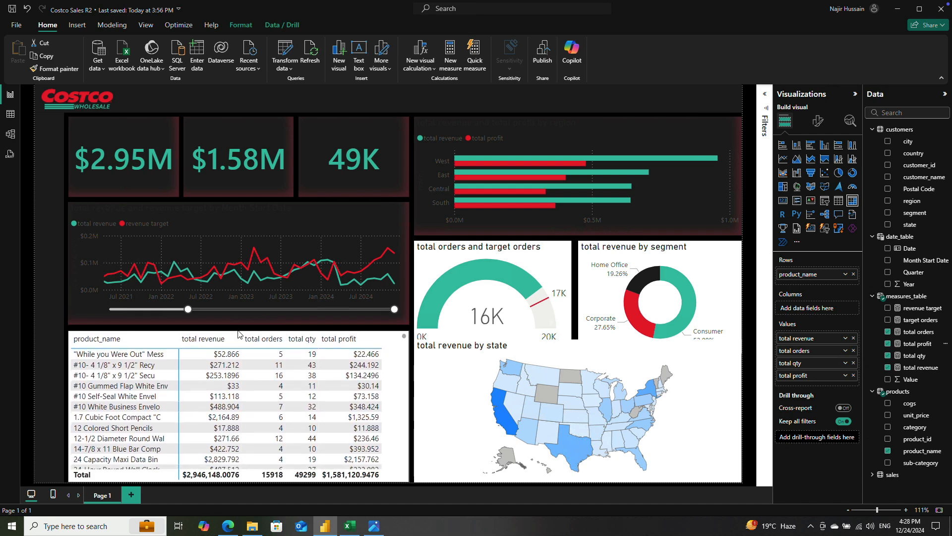
Step: Shorten the revenue and profit by region bar chart from its lower edge to free space above the gauge and donut
left_click(454, 352)
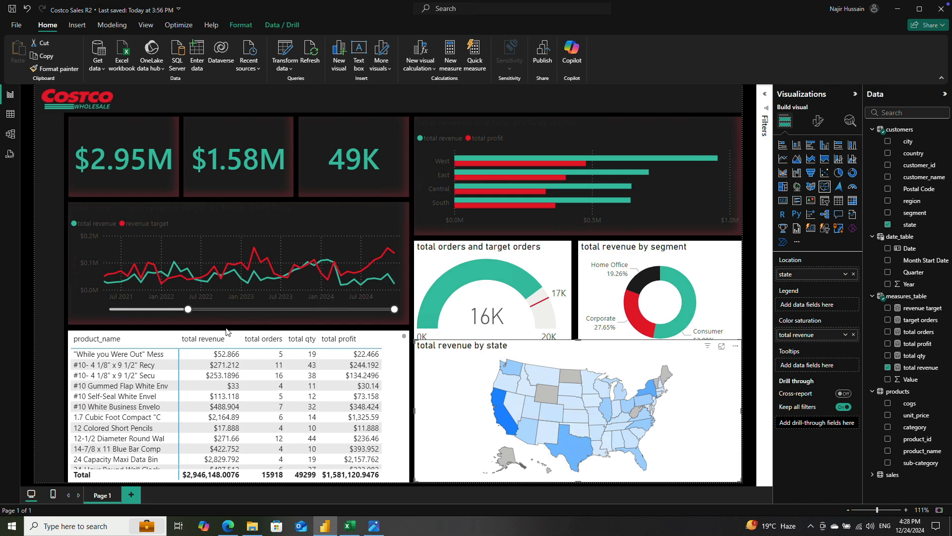
left_click(430, 217)
left_click_drag(579, 235, 579, 222)
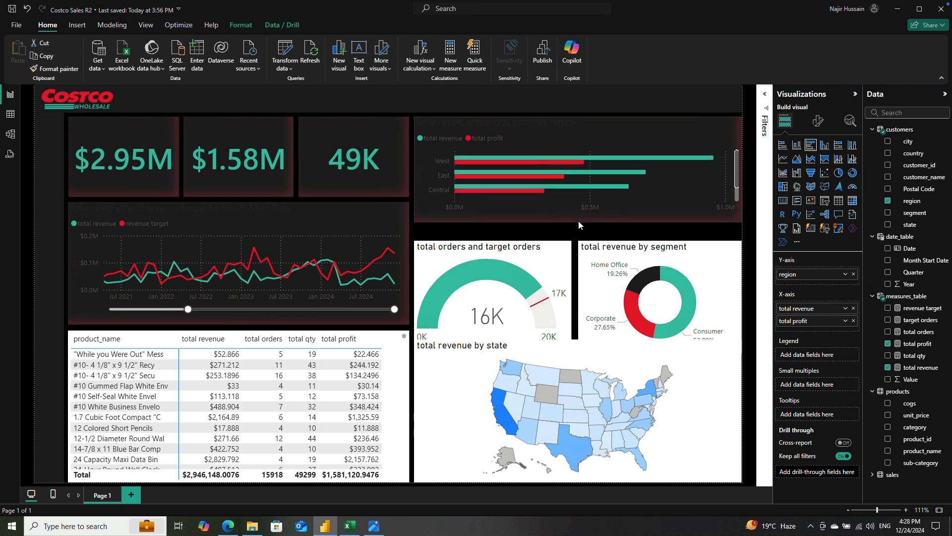
Step: Move the orders gauge and the segment donut up together so both sit clear above the state map
left_click(547, 269)
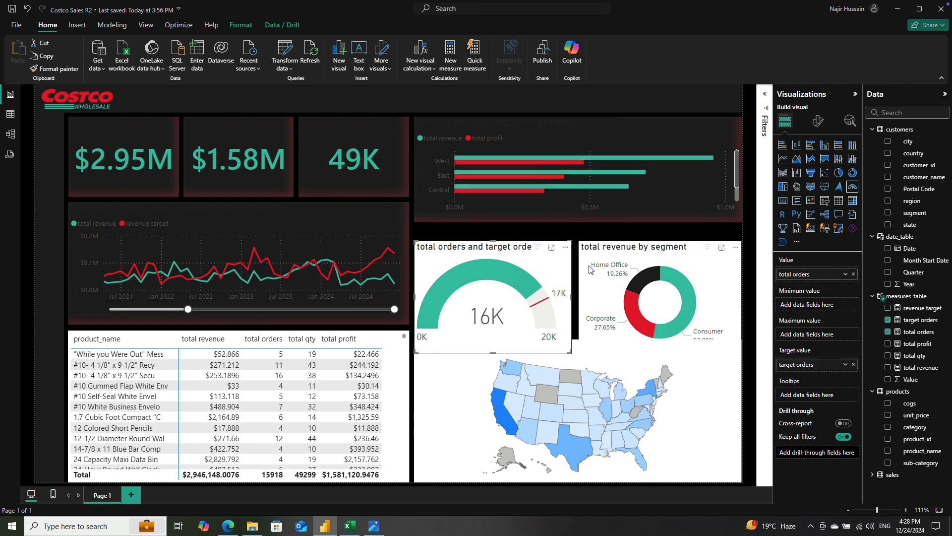
left_click(589, 268, "ctrl")
left_click_drag(589, 267, 591, 258)
left_click(590, 258)
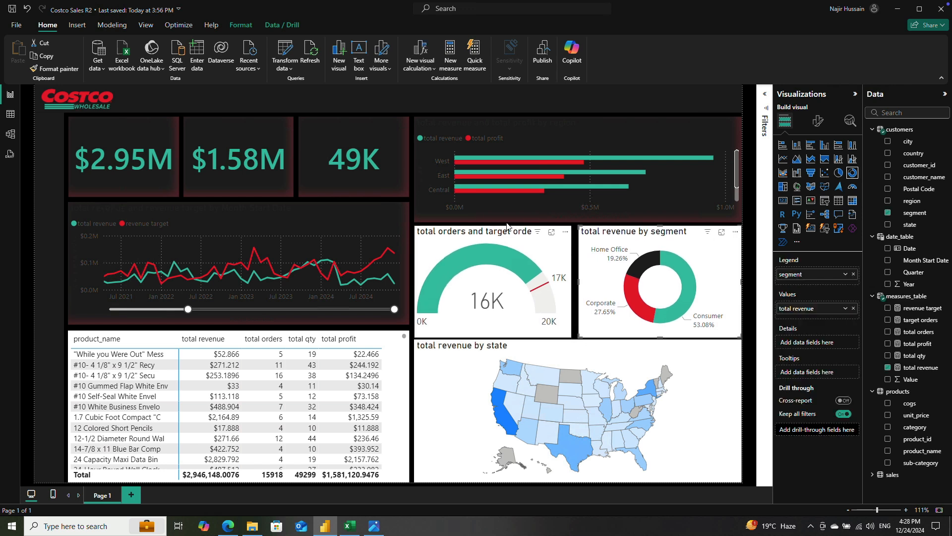
Step: Trim the regional bar chart's lower edge slightly and shift the gauge and donut up, leaving a gap above the state map
left_click(441, 210)
left_click_drag(581, 221, 579, 213)
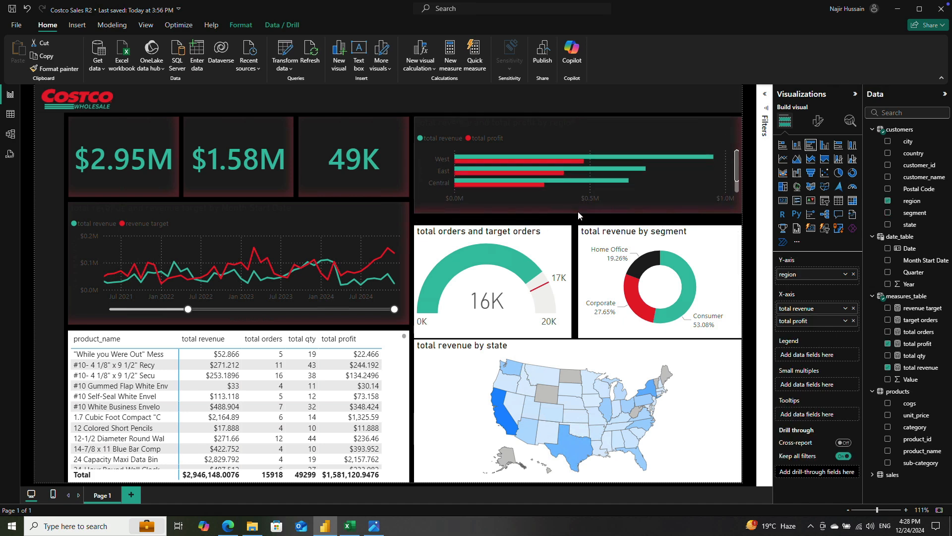
left_click(568, 247)
left_click(587, 255, "ctrl")
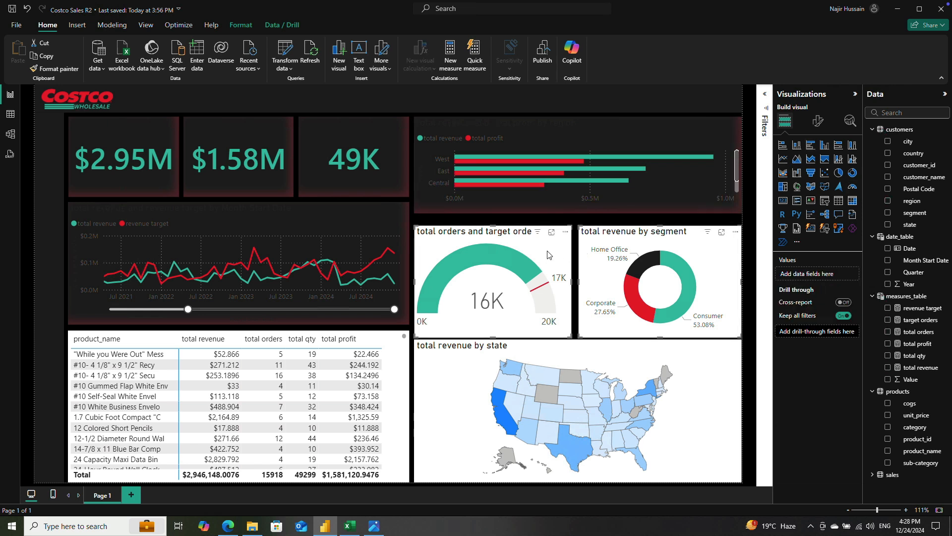
left_click_drag(550, 258, 549, 249)
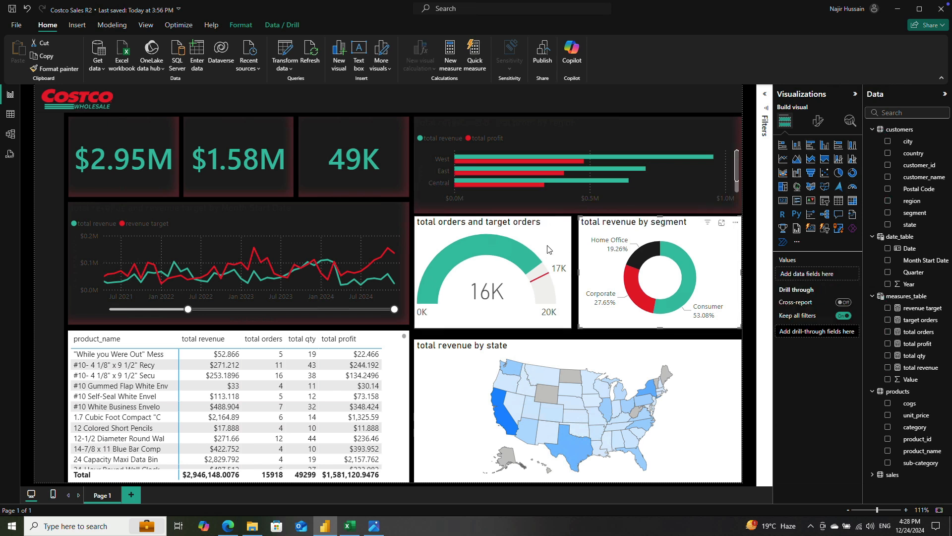
left_click(548, 250)
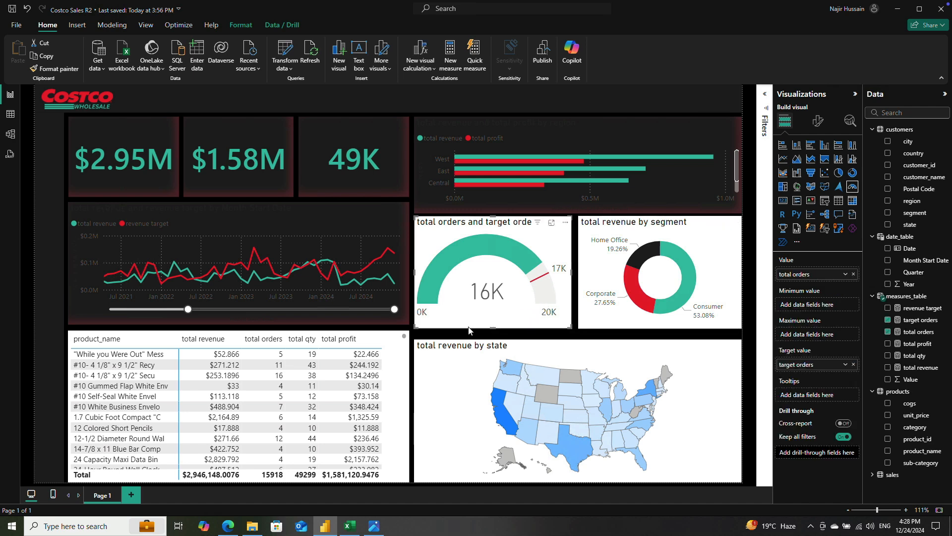
Step: Lower the product matrix's upper edge to the state map's top and extend the line chart down to the gauge's lower edge
left_click(315, 313)
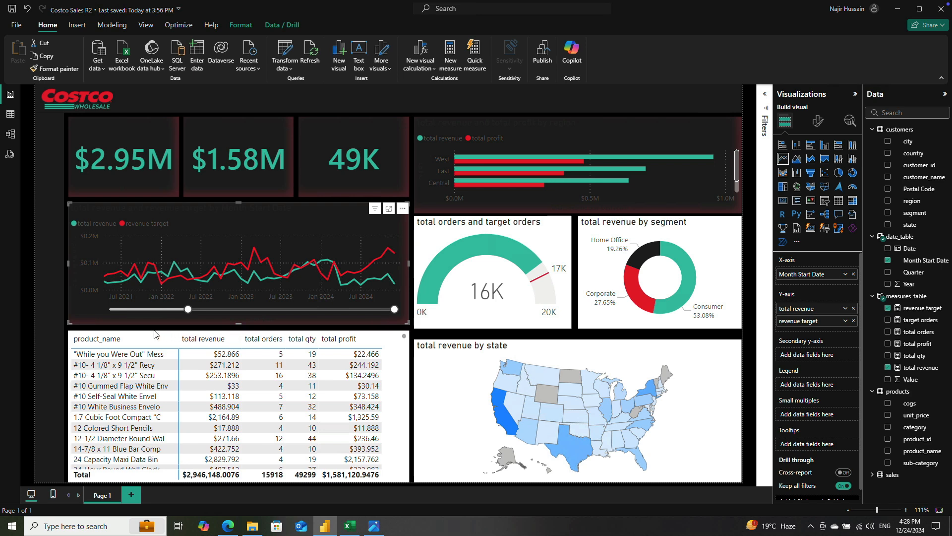
left_click(240, 334)
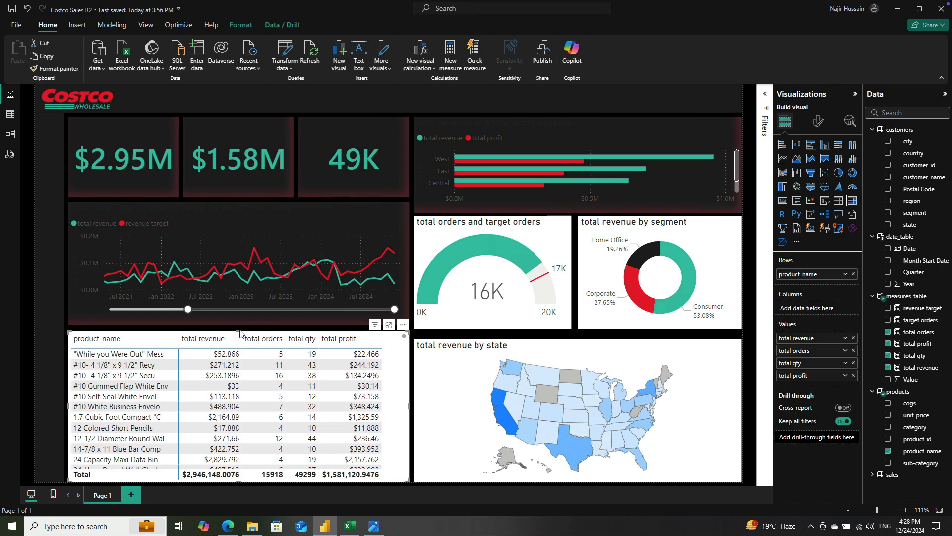
left_click_drag(239, 332, 239, 341)
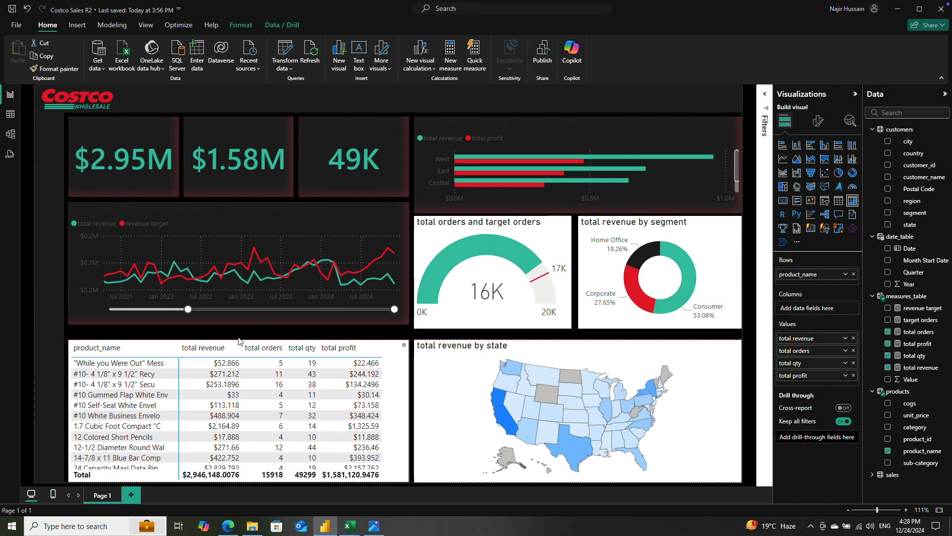
left_click(240, 318)
left_click_drag(237, 322, 238, 329)
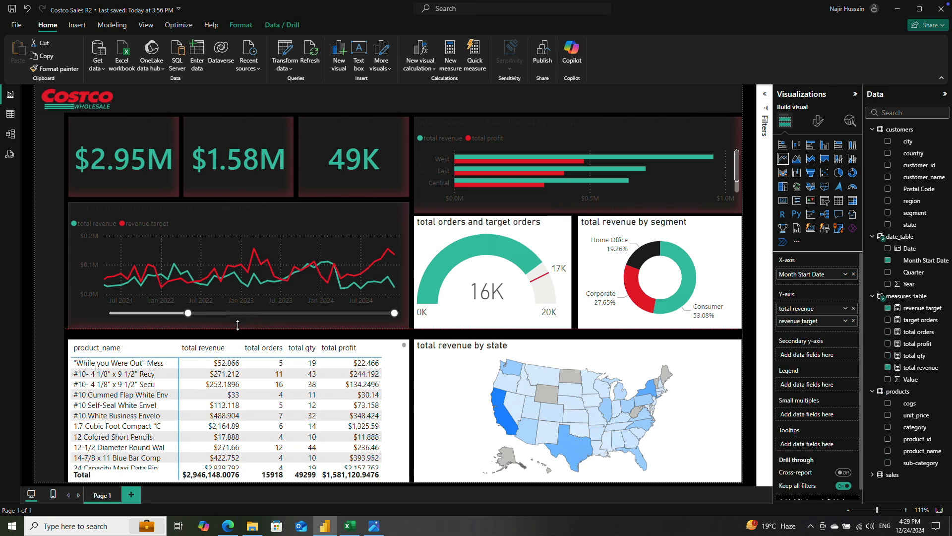
left_click(50, 270)
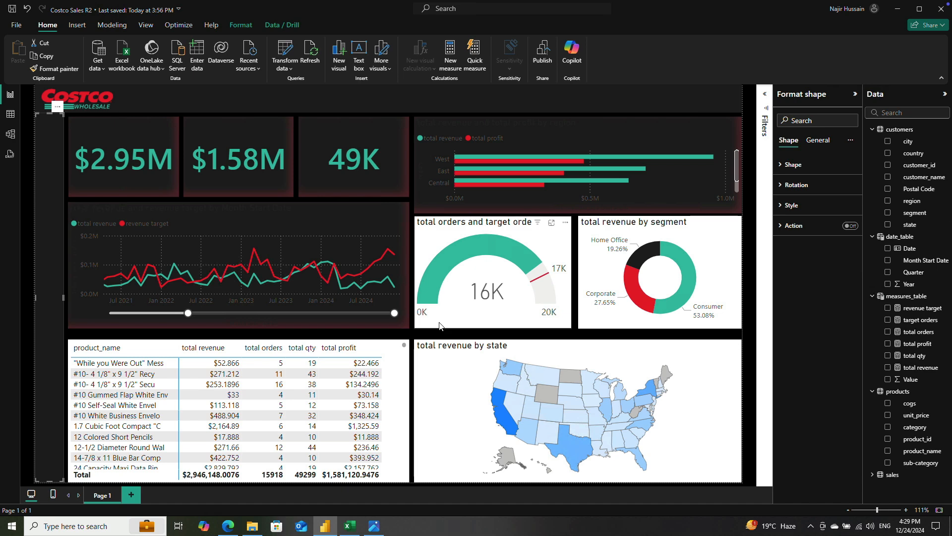
Step: Copy the line chart's formatting onto the state map with Format painter
left_click(449, 378)
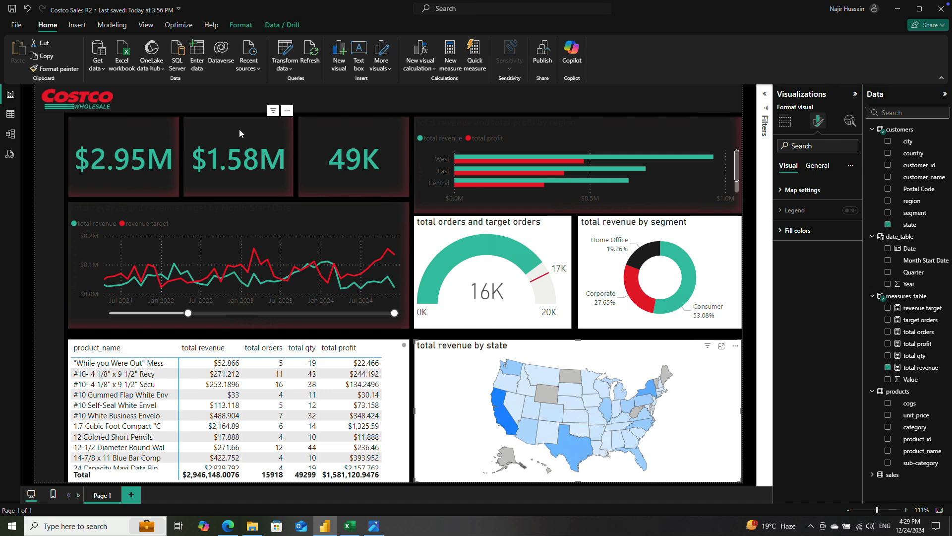
left_click(245, 213)
left_click(41, 69)
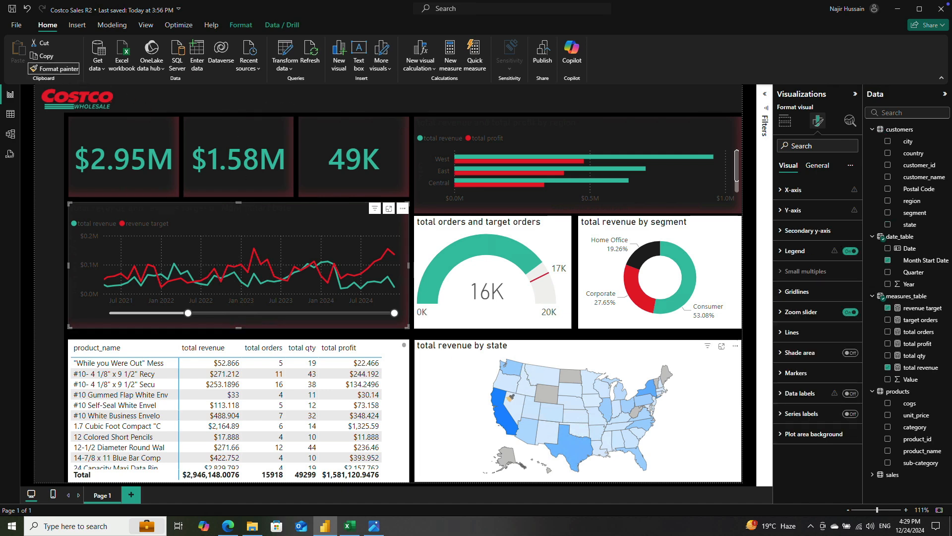
left_click(465, 364)
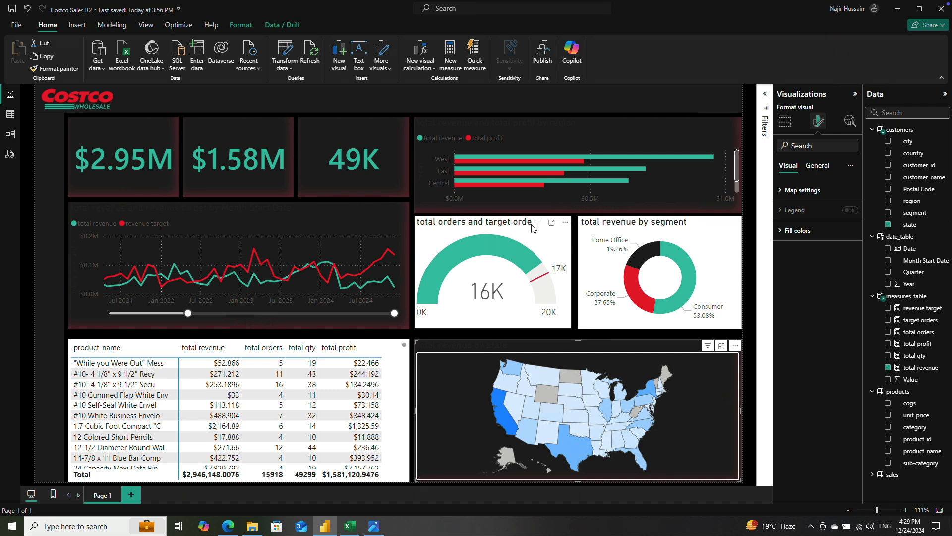
Step: Apply the line chart's formatting to the total orders gauge with Format painter
left_click(532, 227)
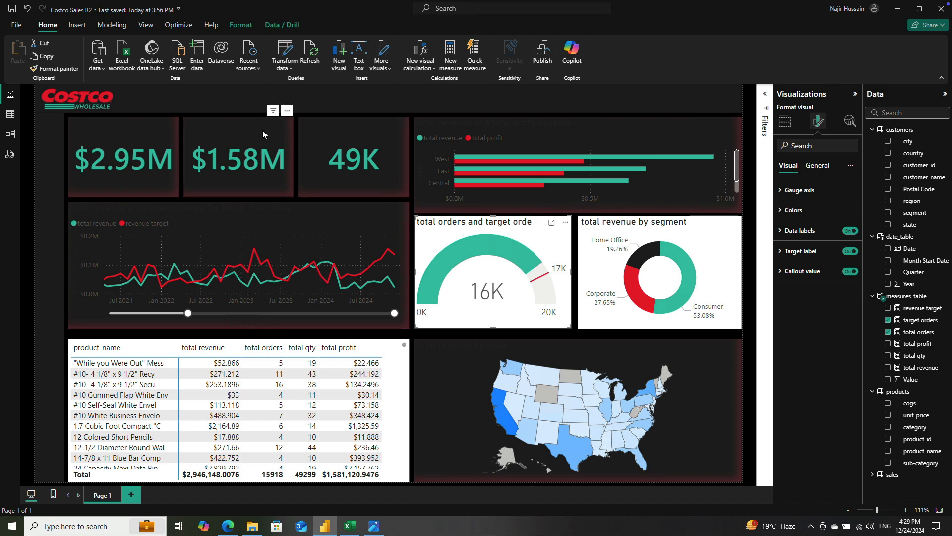
left_click(249, 132)
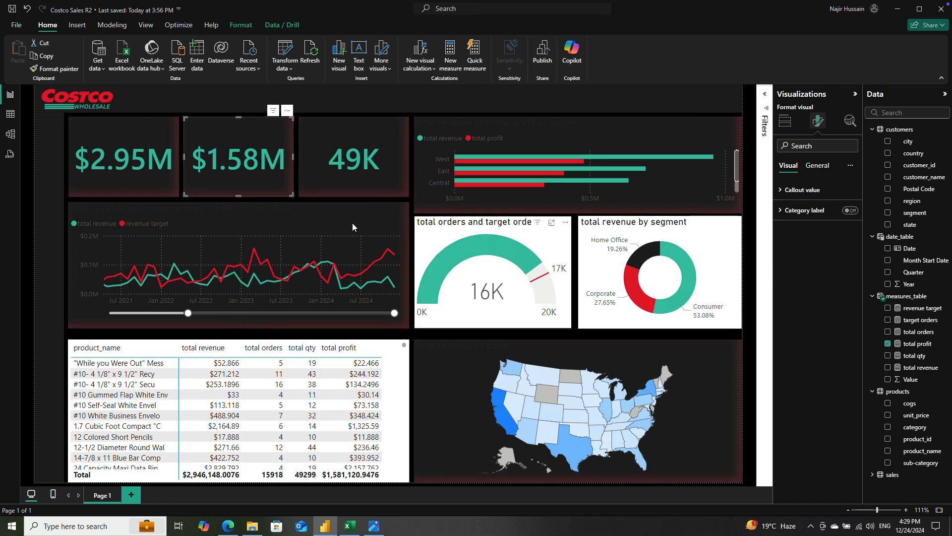
left_click(341, 217)
left_click(54, 68)
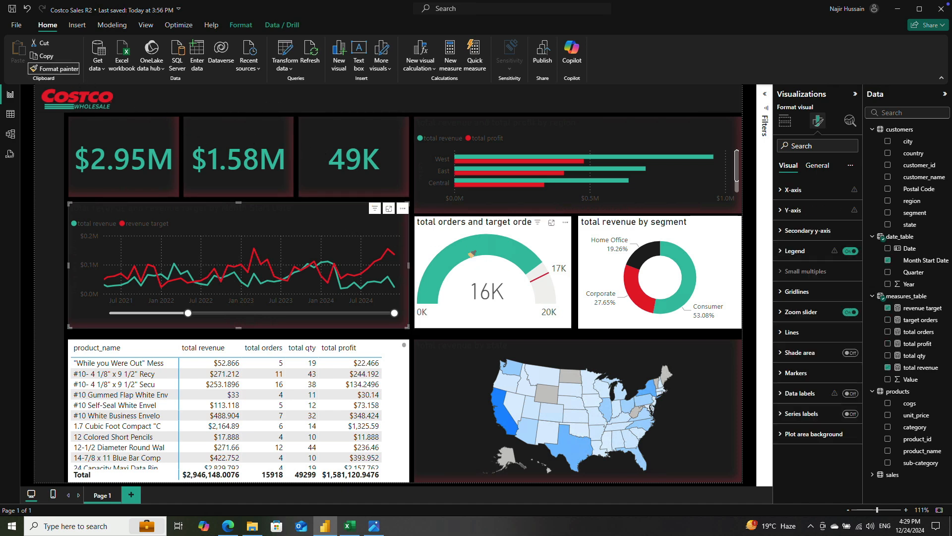
left_click(451, 234)
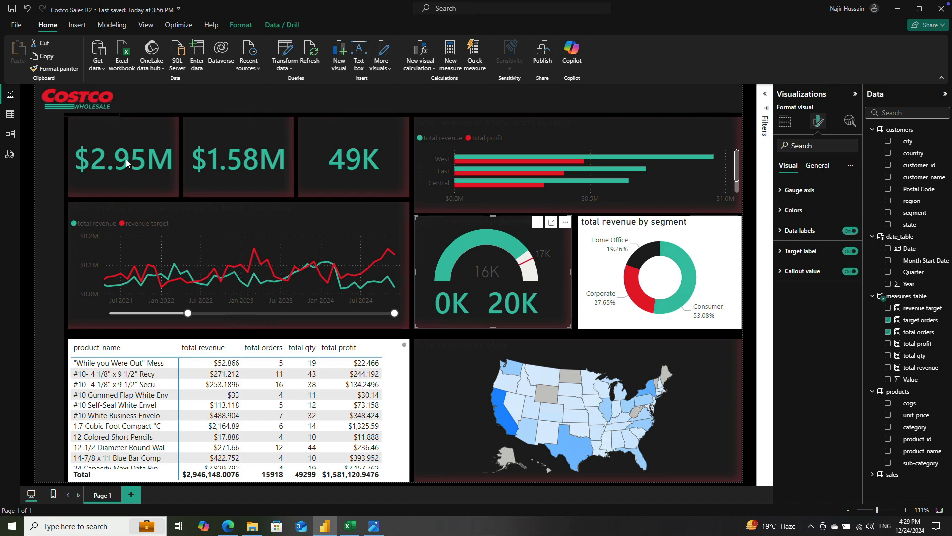
Step: Apply the line chart's formatting to the revenue by segment donut with Format painter
left_click(198, 213)
left_click(55, 69)
left_click(592, 268)
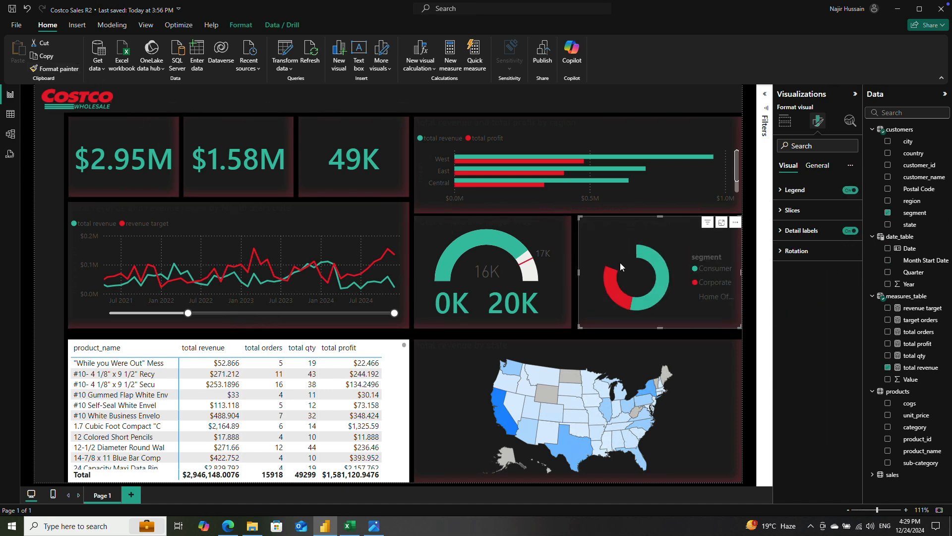
Step: Copy the total profit card's formatting onto the product matrix with Format painter and check its rows
left_click(391, 358)
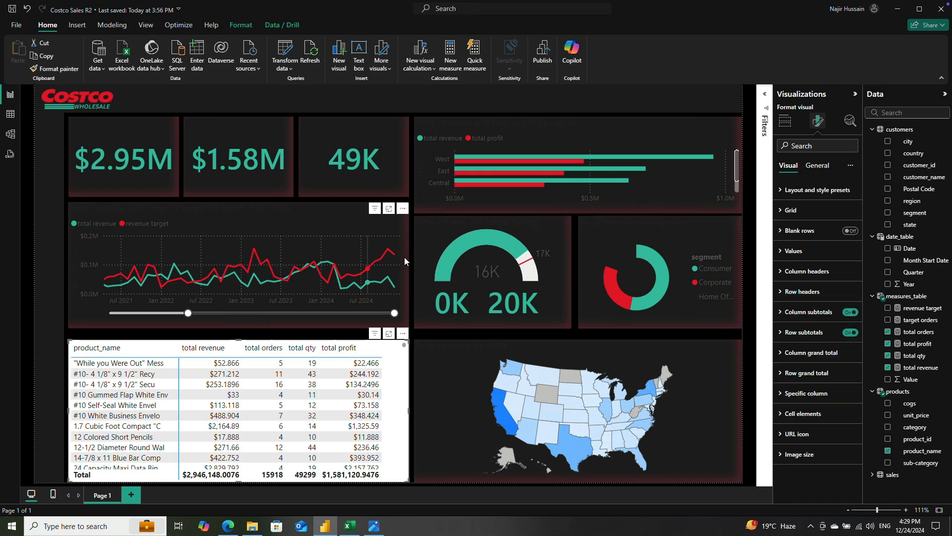
left_click(276, 187)
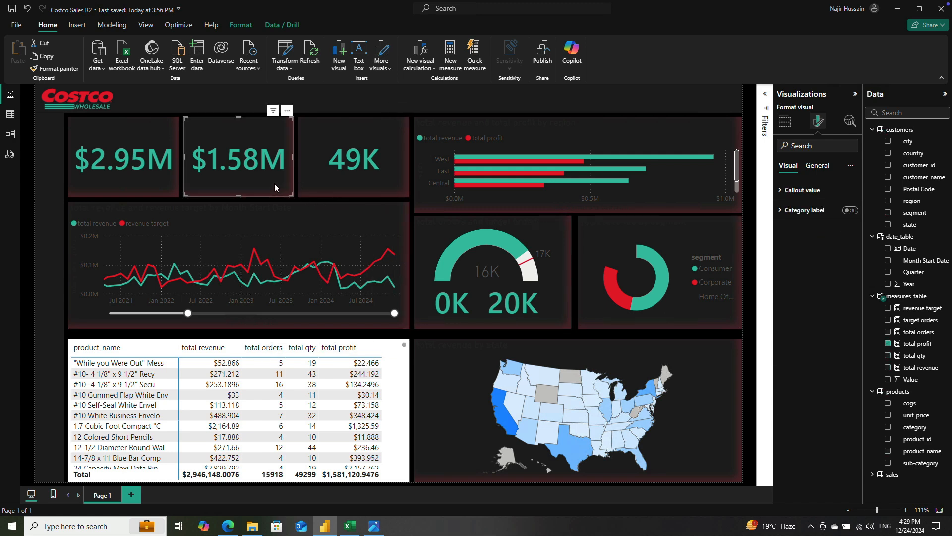
left_click(54, 68)
left_click(392, 382)
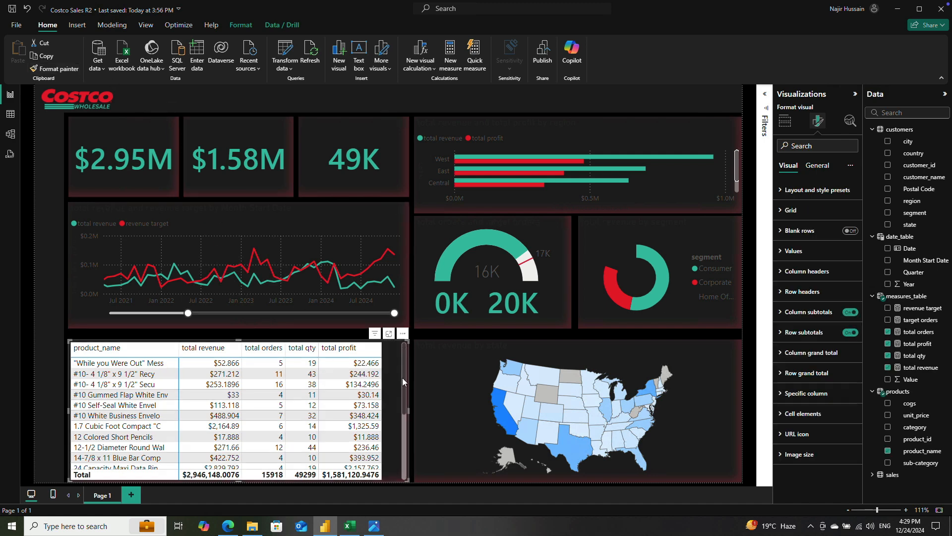
scroll(341, 377, "down", 6)
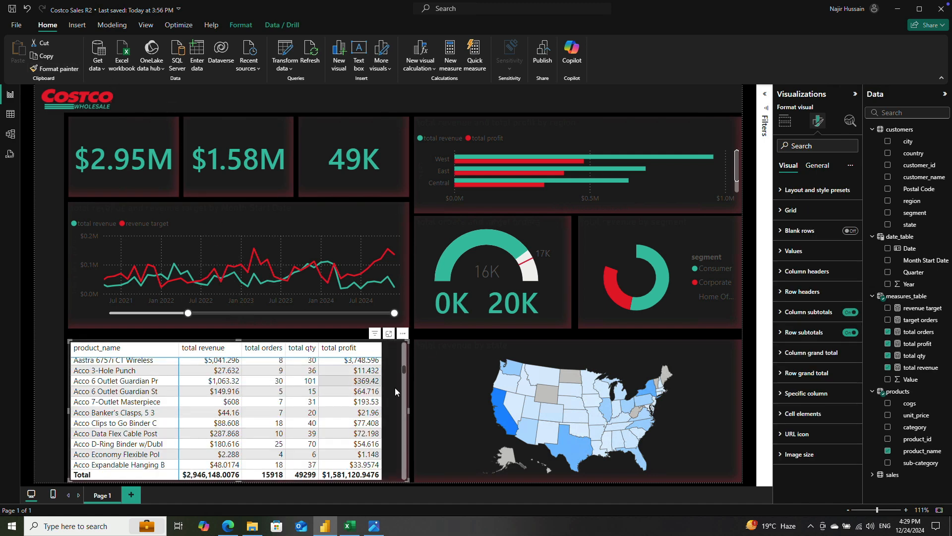
scroll(351, 380, "up", 6)
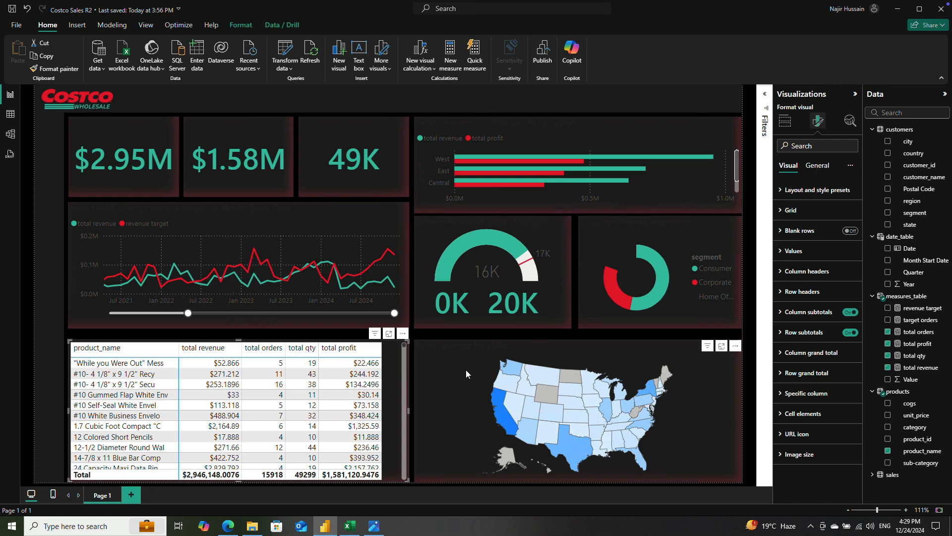
Step: Turn off the title of the state map
left_click(480, 372)
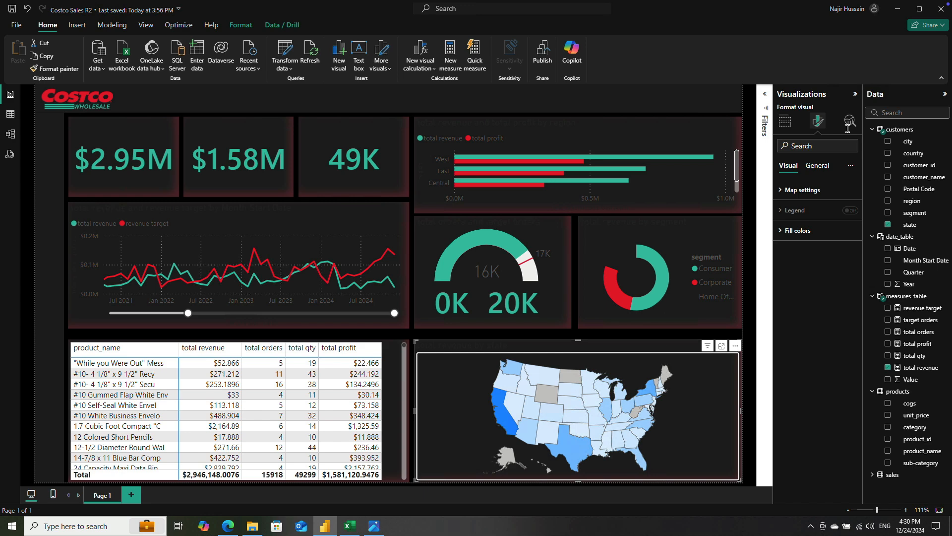
left_click(817, 165)
left_click(850, 210)
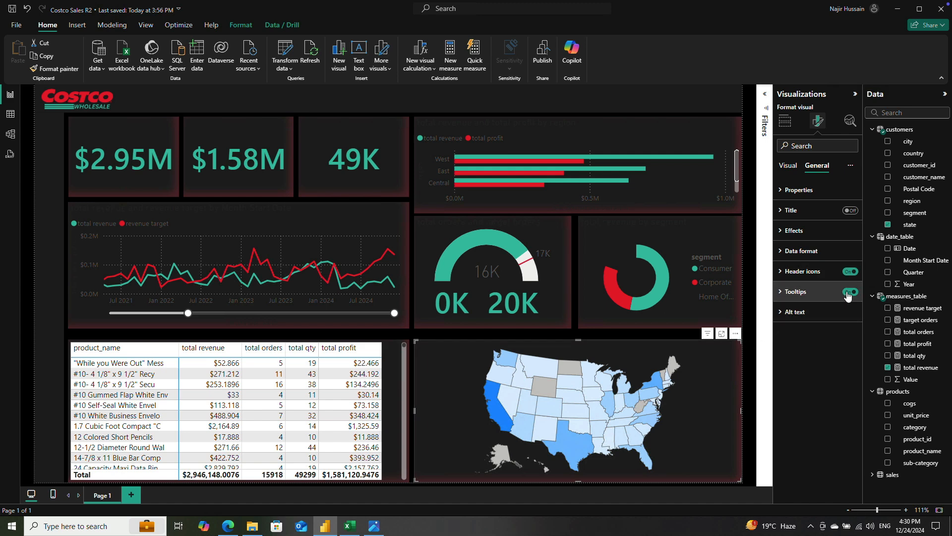
Step: Set the state map's fill gradient to dark red for the maximum and light pink for the minimum
left_click(789, 166)
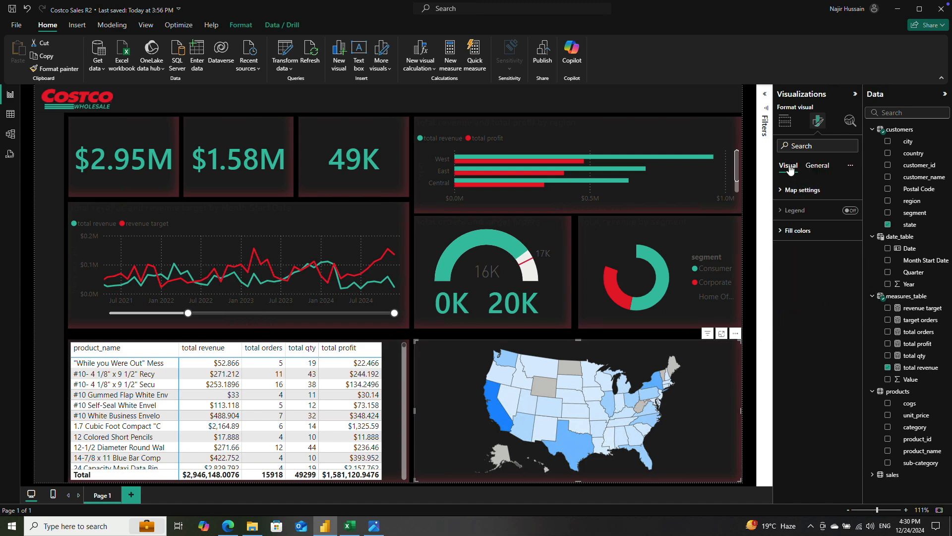
left_click(782, 231)
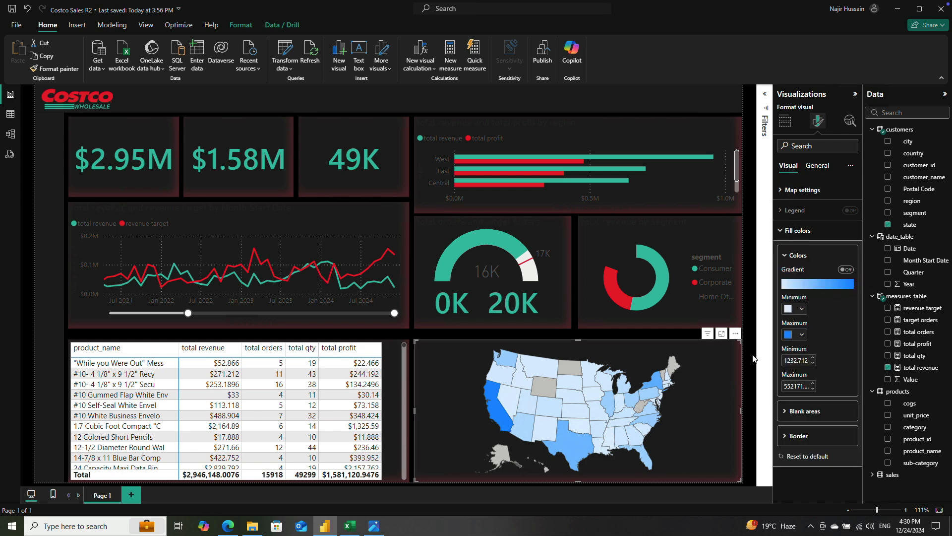
left_click(788, 334)
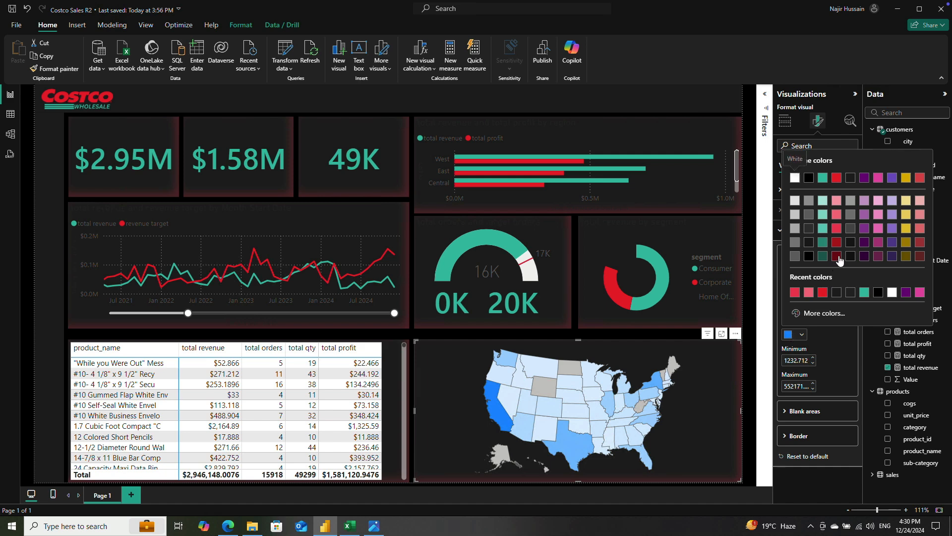
left_click(837, 242)
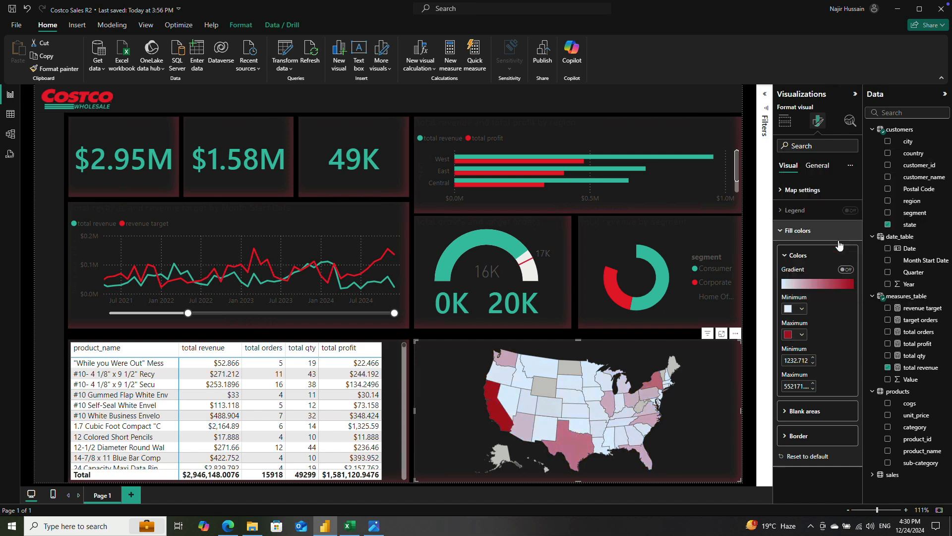
left_click(803, 310)
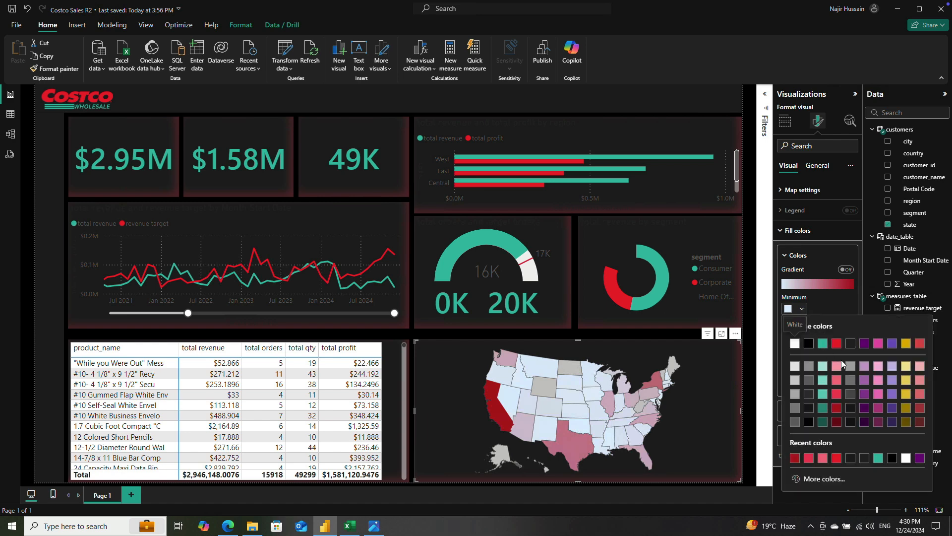
left_click(837, 365)
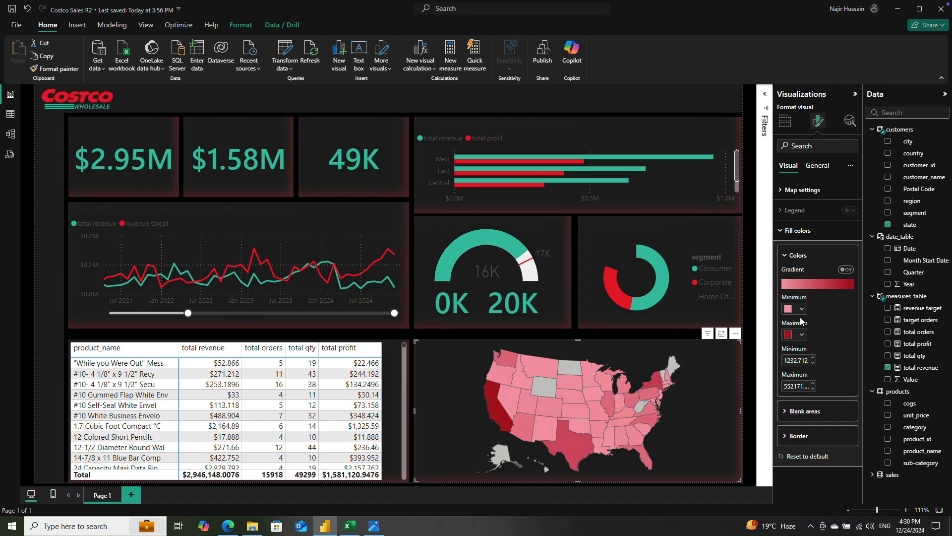
Step: Set the state map's blank areas to a medium gray theme color
left_click(810, 411)
scroll(810, 411, "down", 1)
left_click(799, 443)
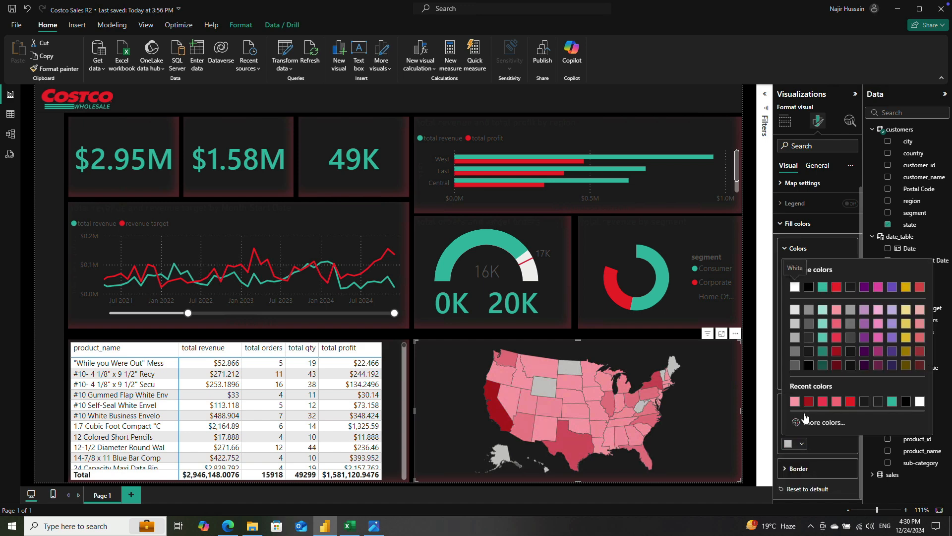
left_click(809, 310)
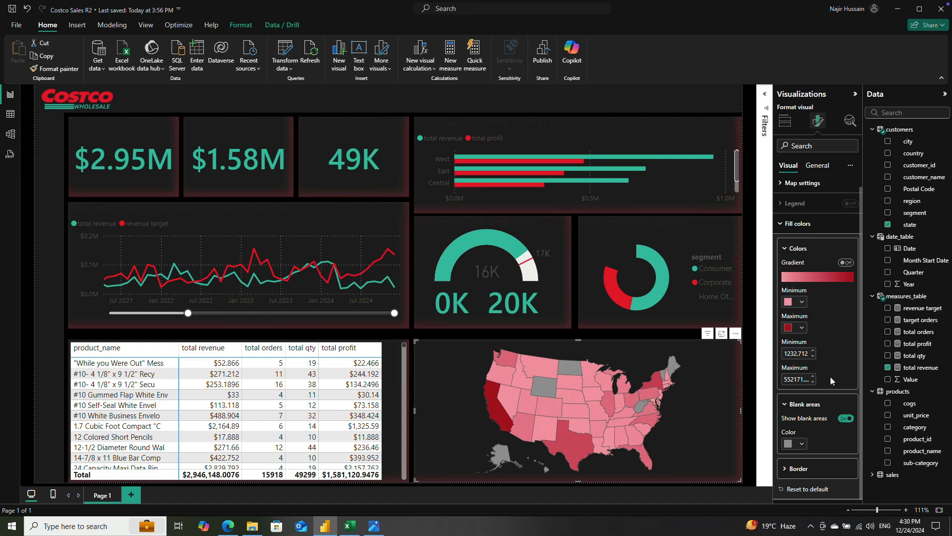
Step: Set the state map's minimum gradient color to light teal and turn on its auto zoom
left_click(802, 302)
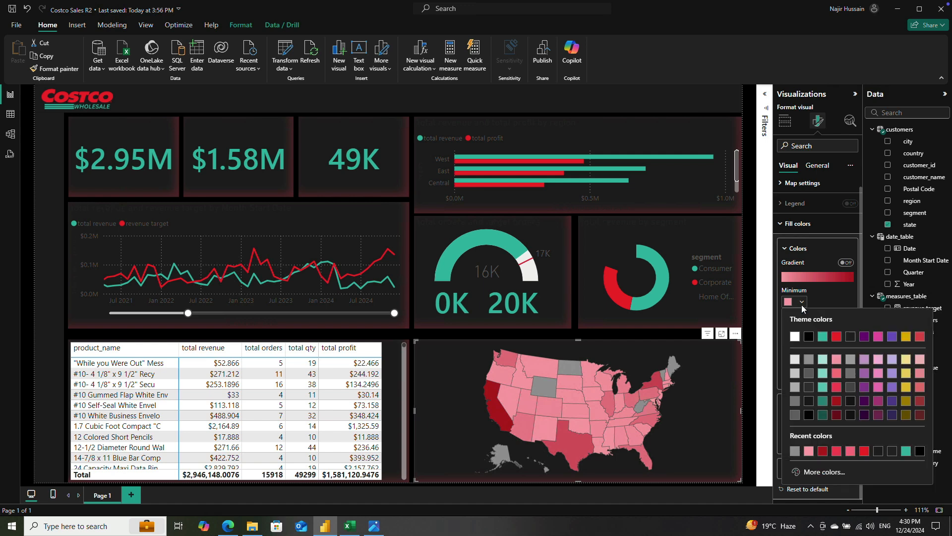
left_click(822, 359)
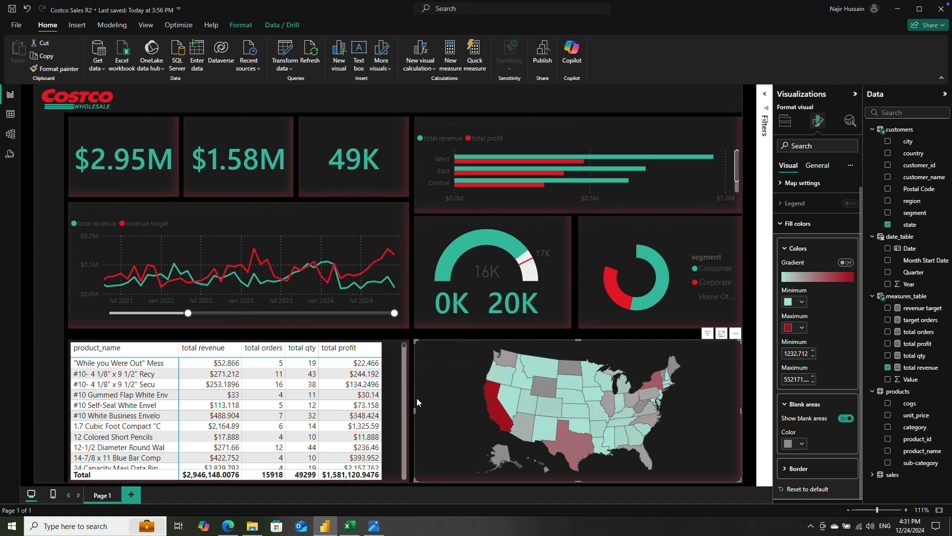
left_click(785, 185)
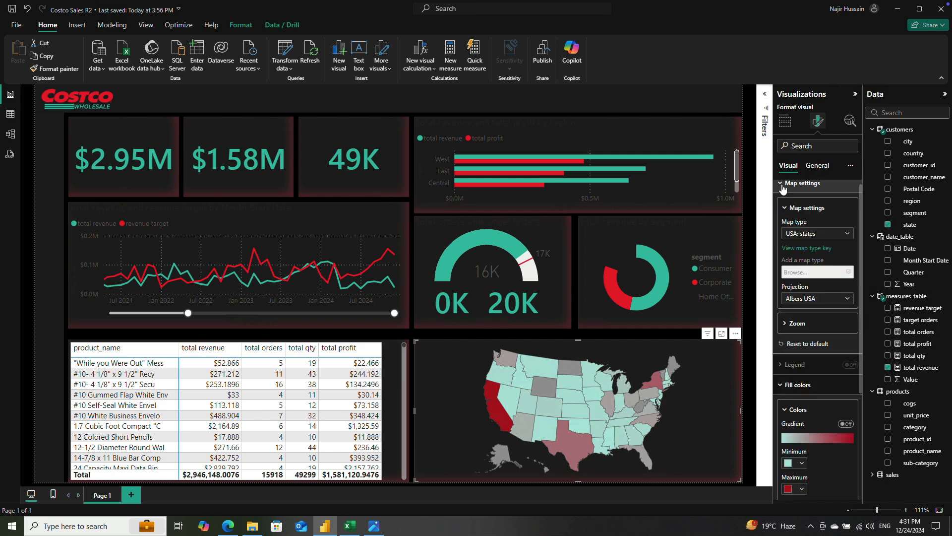
left_click(784, 183)
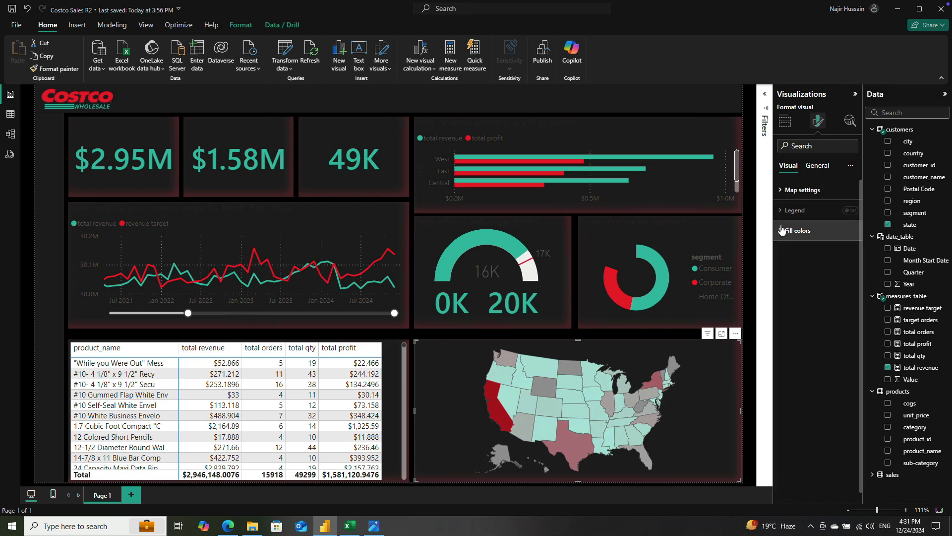
left_click(786, 190)
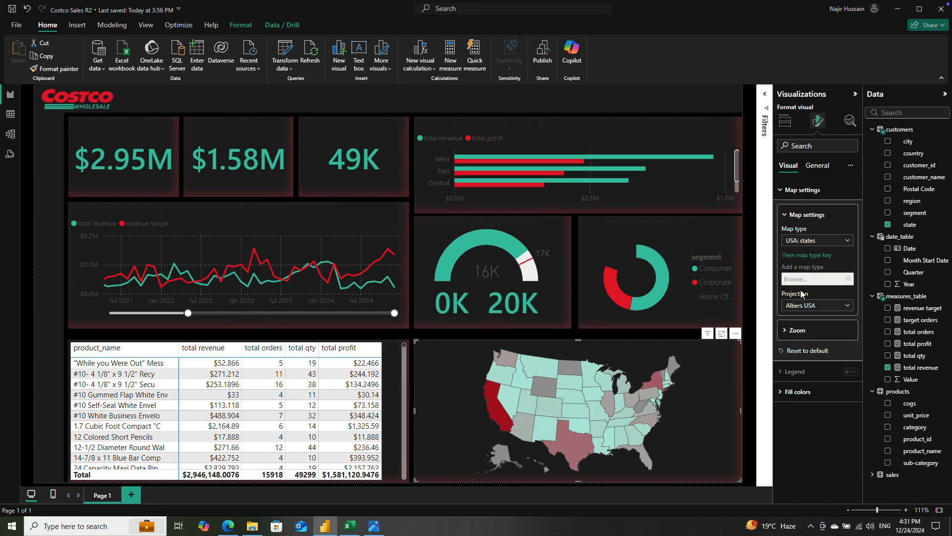
left_click(787, 330)
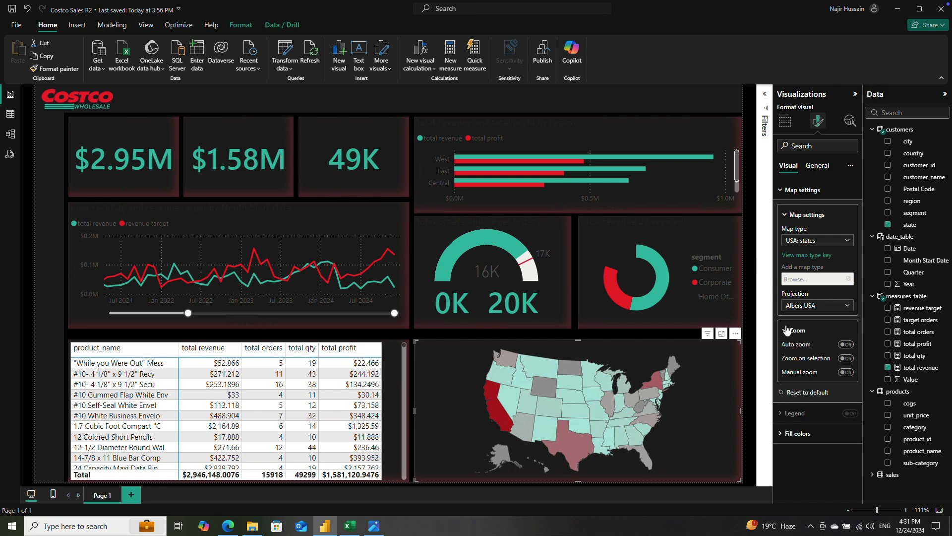
left_click(845, 345)
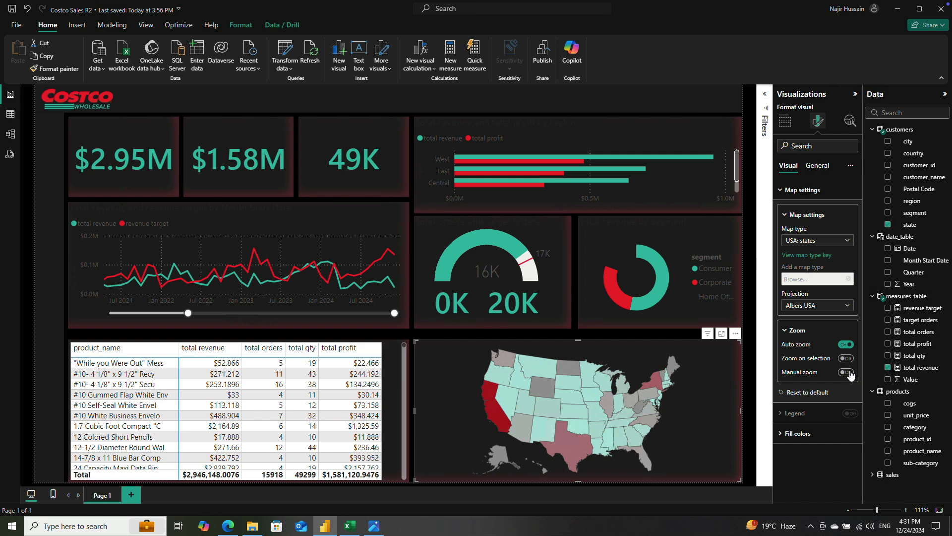
left_click(848, 359)
left_click(845, 359)
Step: Turn on the title of the $2.95M card and set its text to Total Revenue
left_click(132, 138)
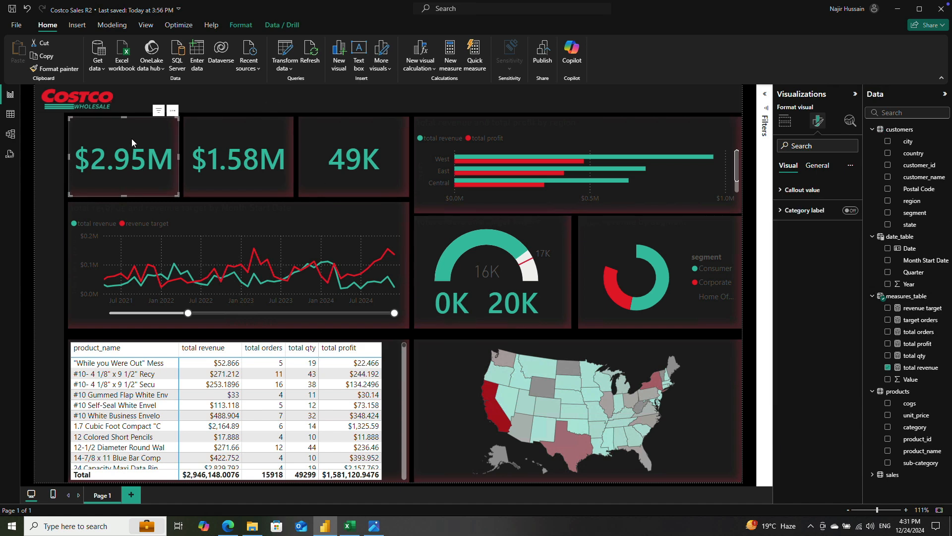
left_click(817, 166)
left_click(850, 211)
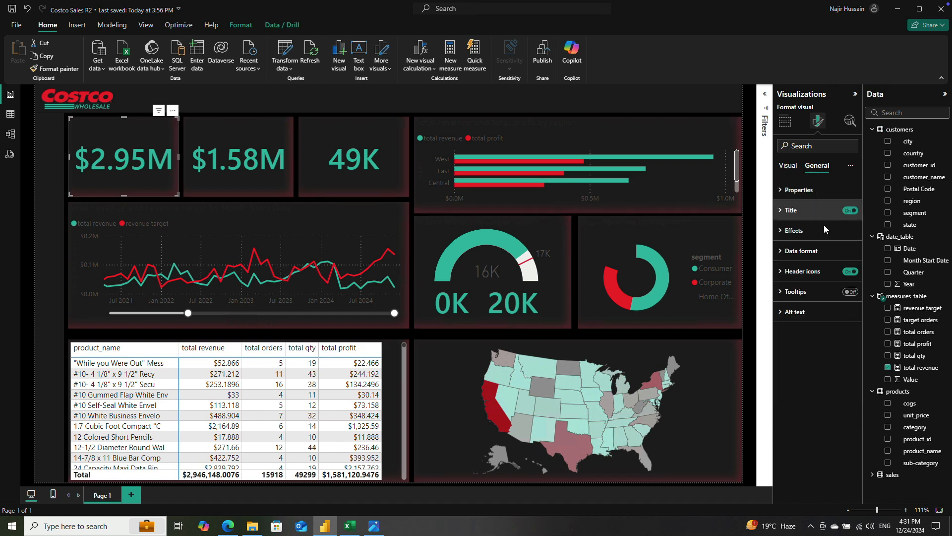
left_click(791, 210)
left_click(810, 259)
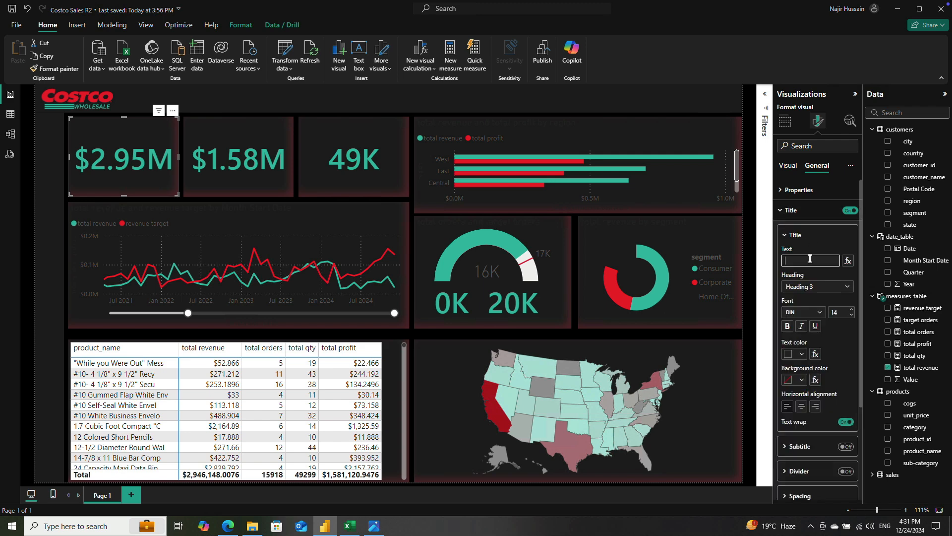
type("Total Revenue")
key("Return")
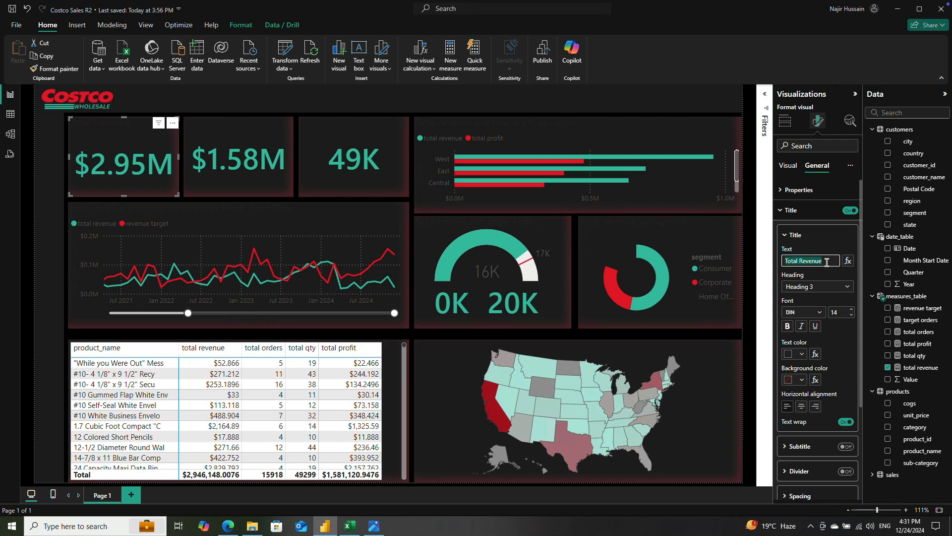
Step: Color the revenue card's title very light gray and center it horizontally
left_click(794, 354)
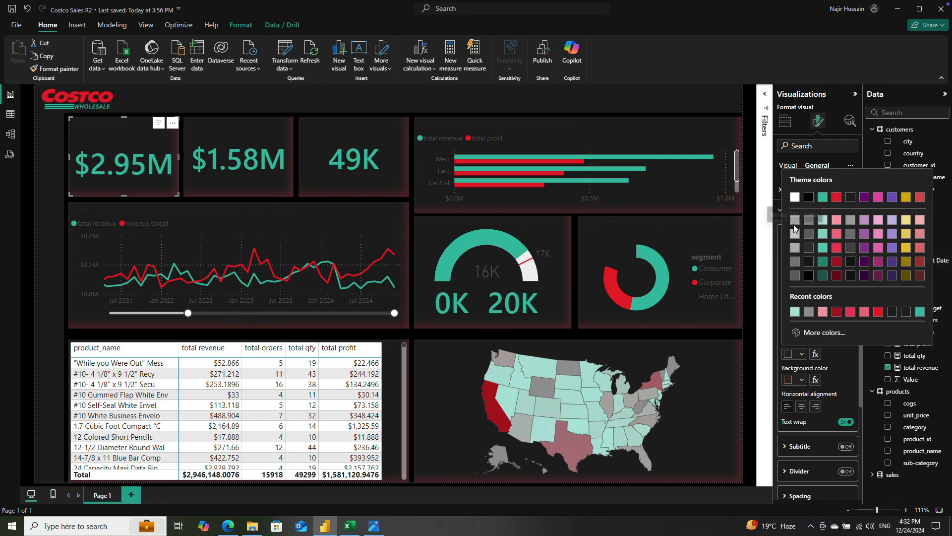
left_click(794, 221)
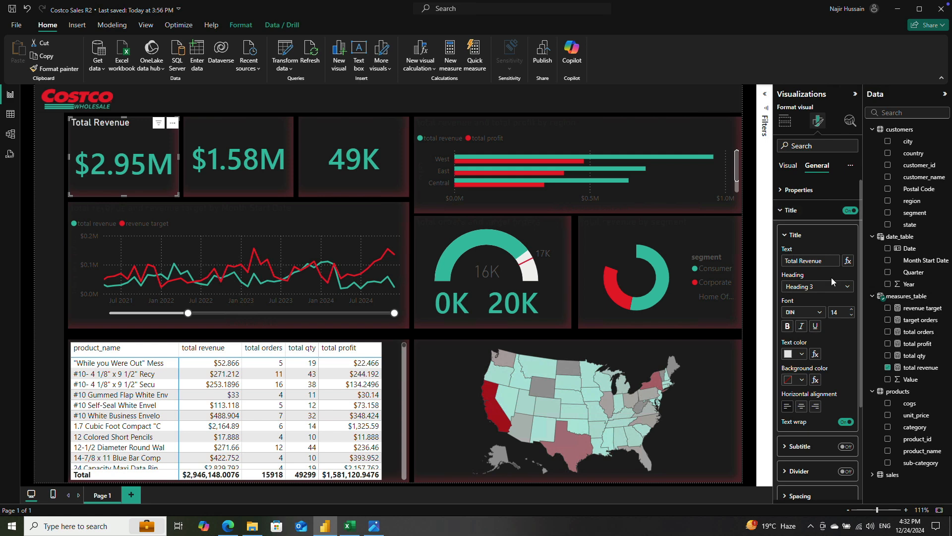
left_click(803, 406)
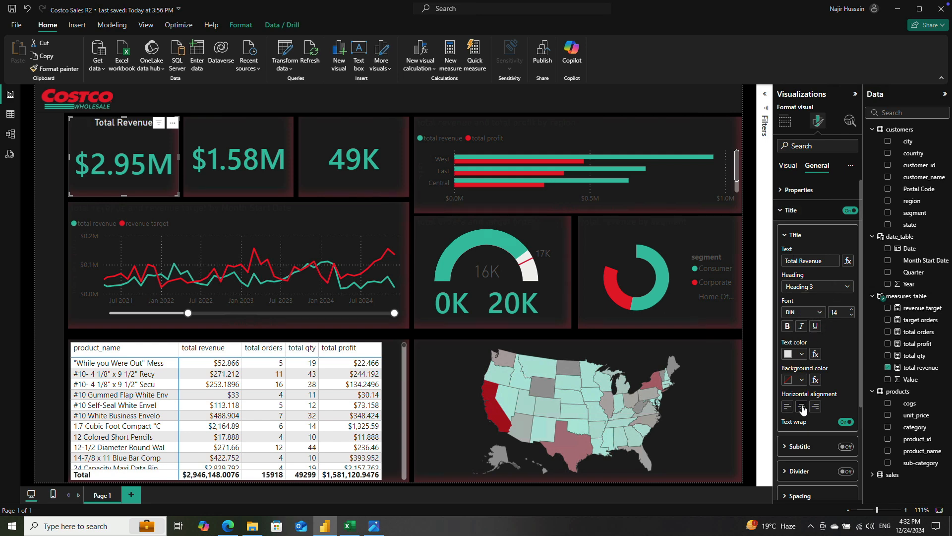
Step: Set the revenue card's title font to Segoe UI Semibold at size 11
left_click(804, 313)
key("s")
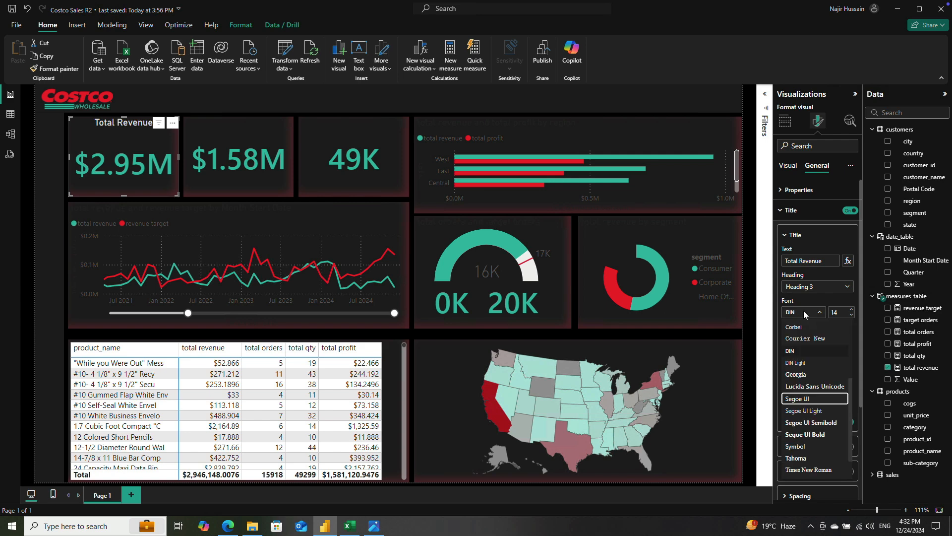
key("Down")
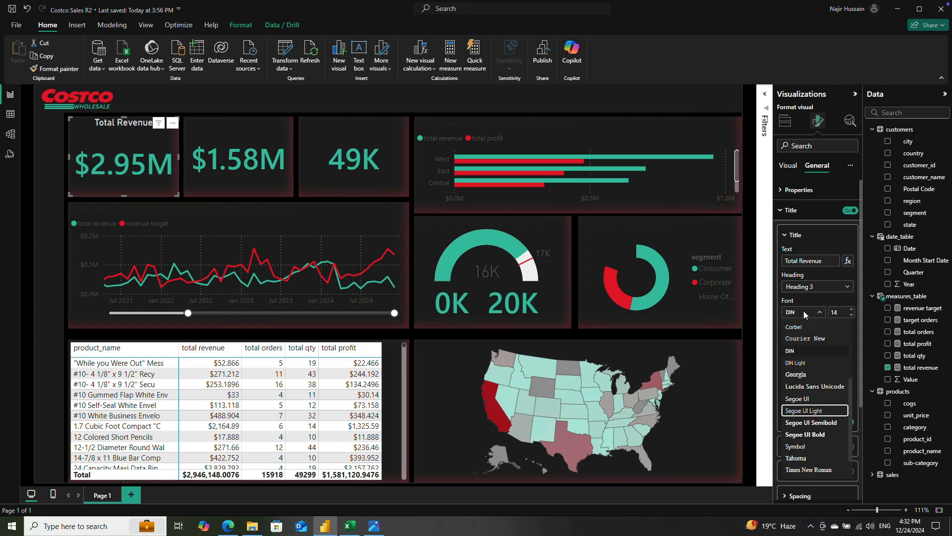
key("Return")
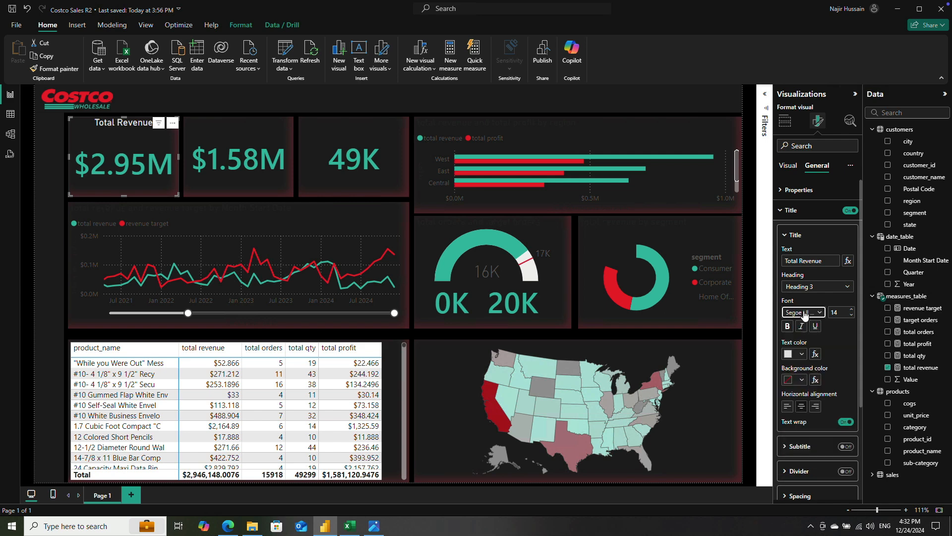
left_click(843, 311)
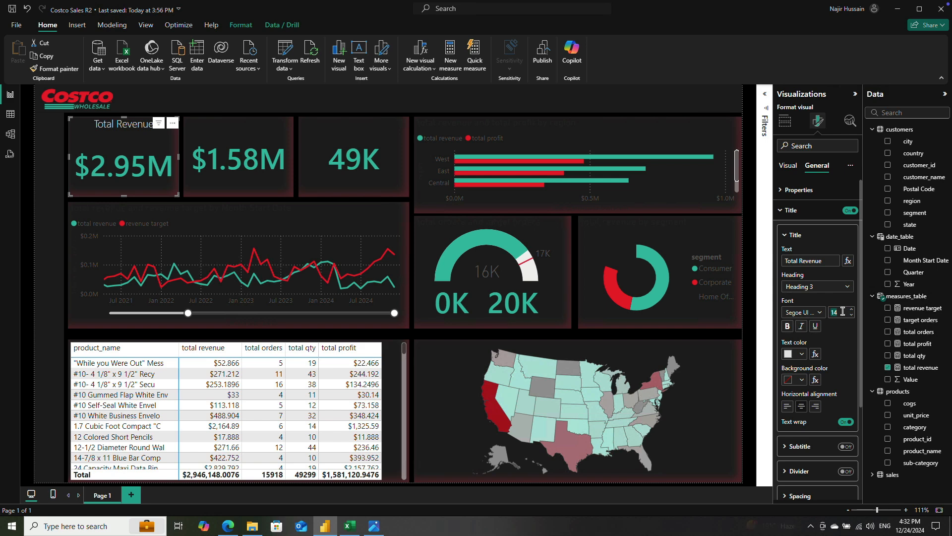
type("11")
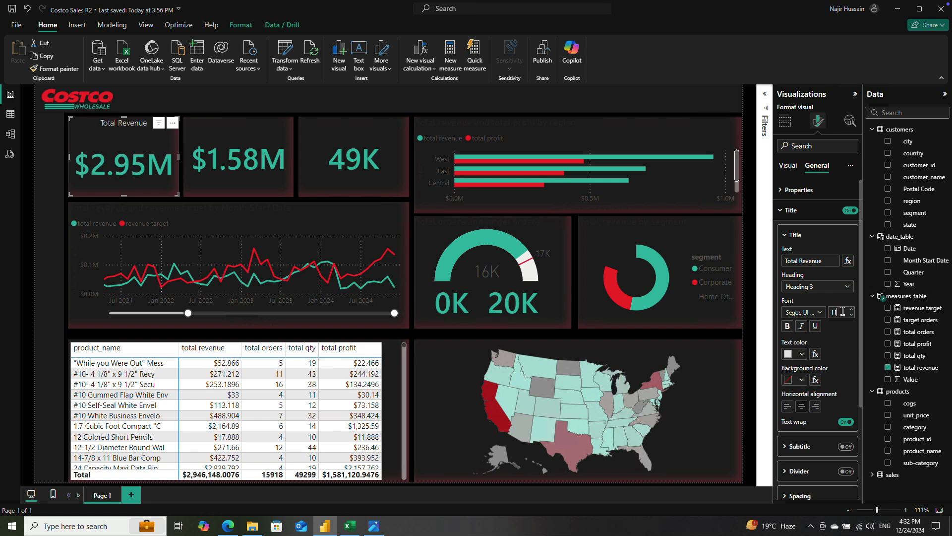
left_click(811, 313)
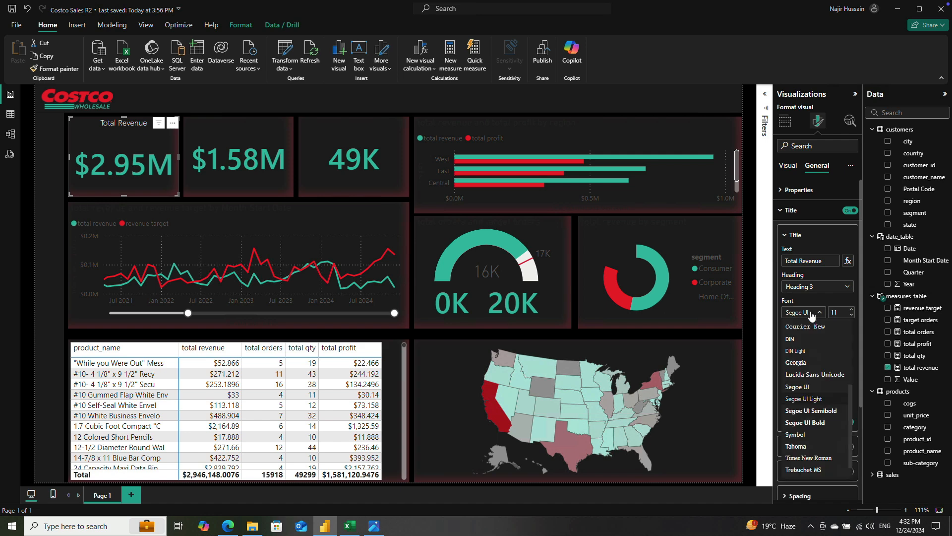
left_click(819, 410)
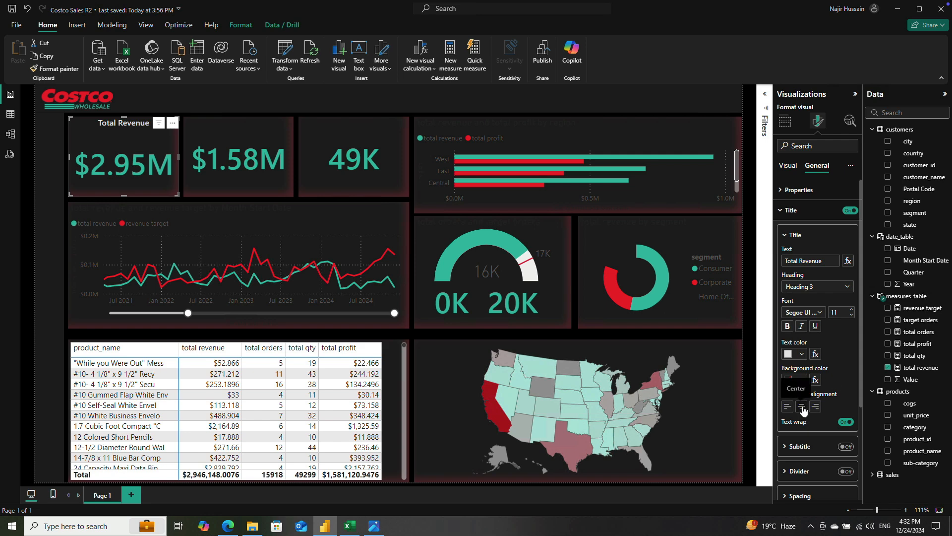
Step: Set the revenue card's title spacing between label and value to 1 px
scroll(848, 383, "down", 1)
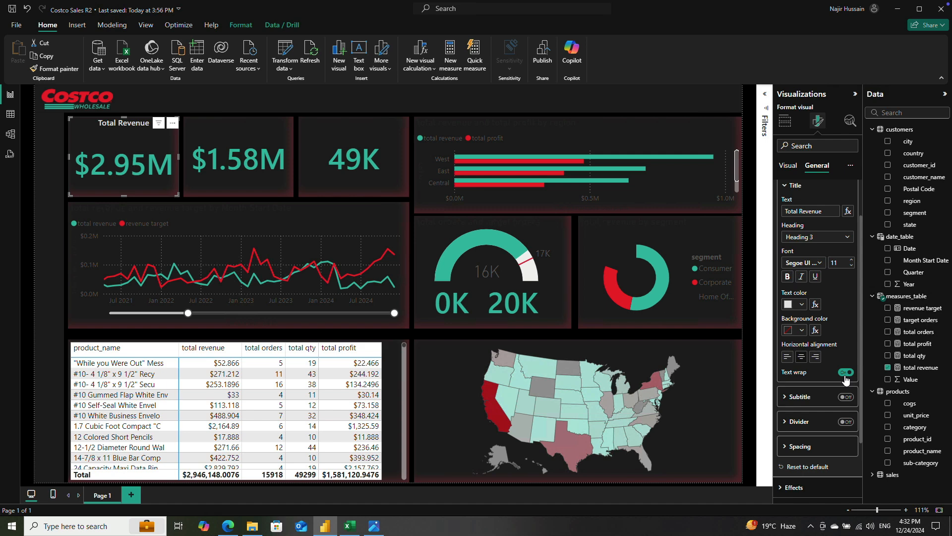
scroll(821, 429, "down", 2)
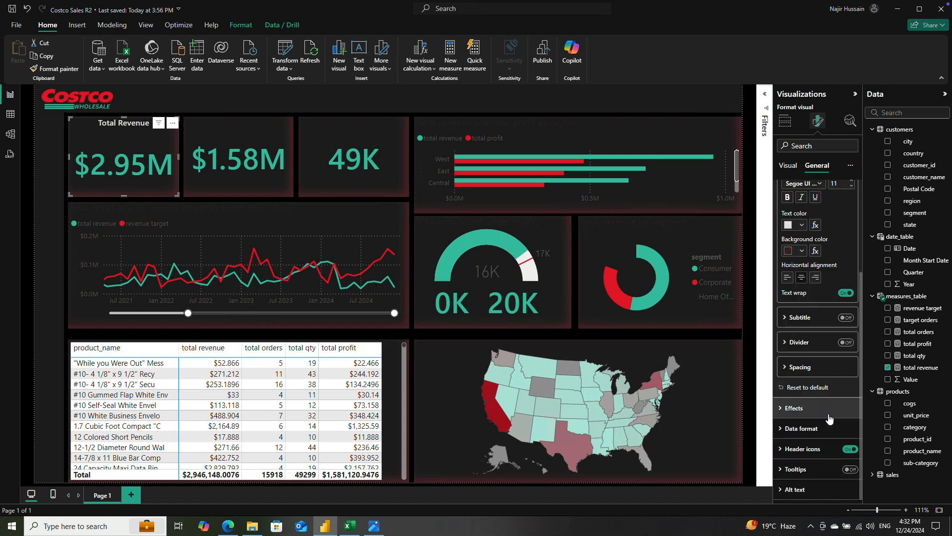
left_click(784, 368)
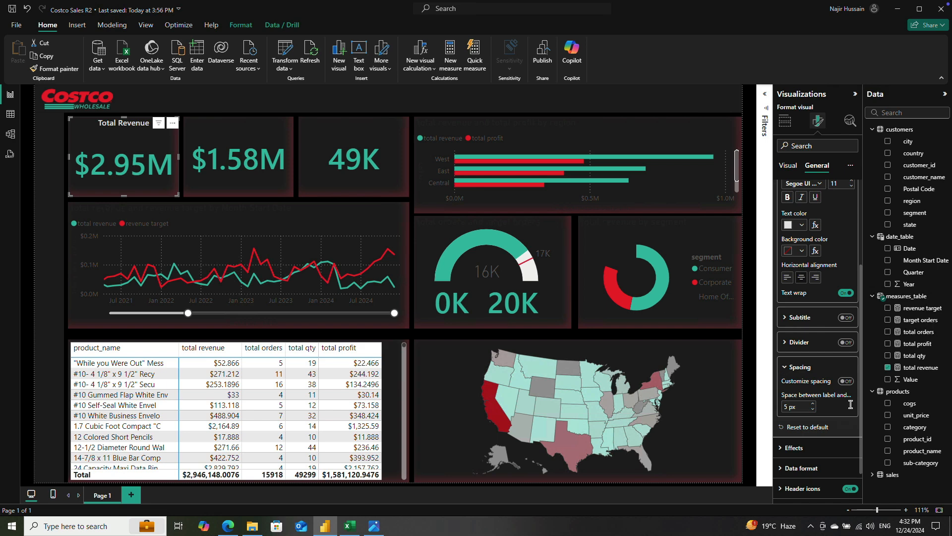
left_click(787, 406)
type("2")
key("BackSpace")
type("1")
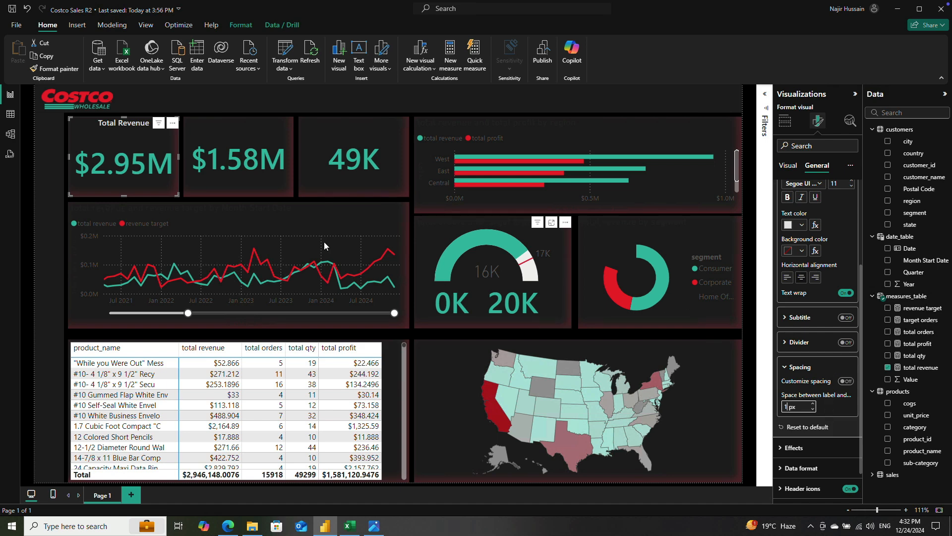
Step: Copy the revenue card's formatting onto the total profit and total quantity cards with Format painter
left_click(54, 69)
left_click(207, 135)
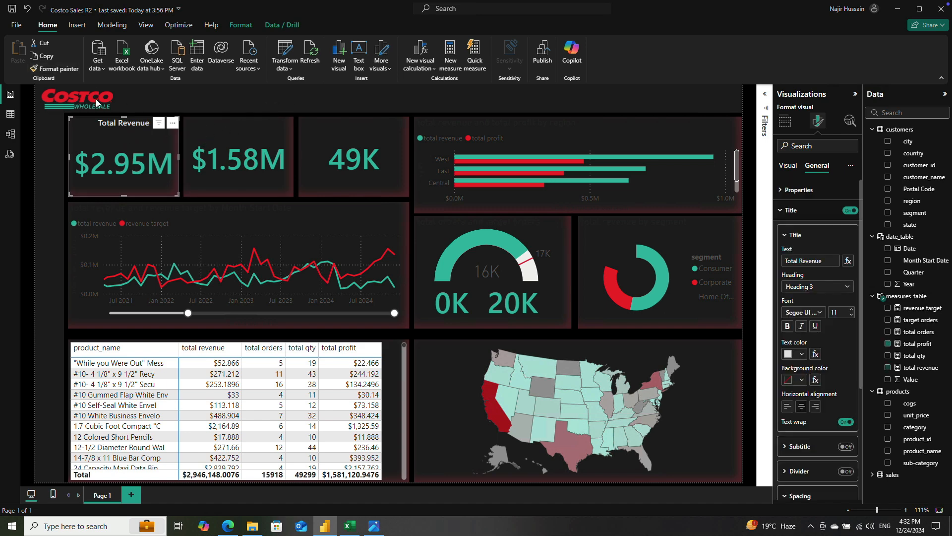
left_click(33, 69)
left_click(314, 132)
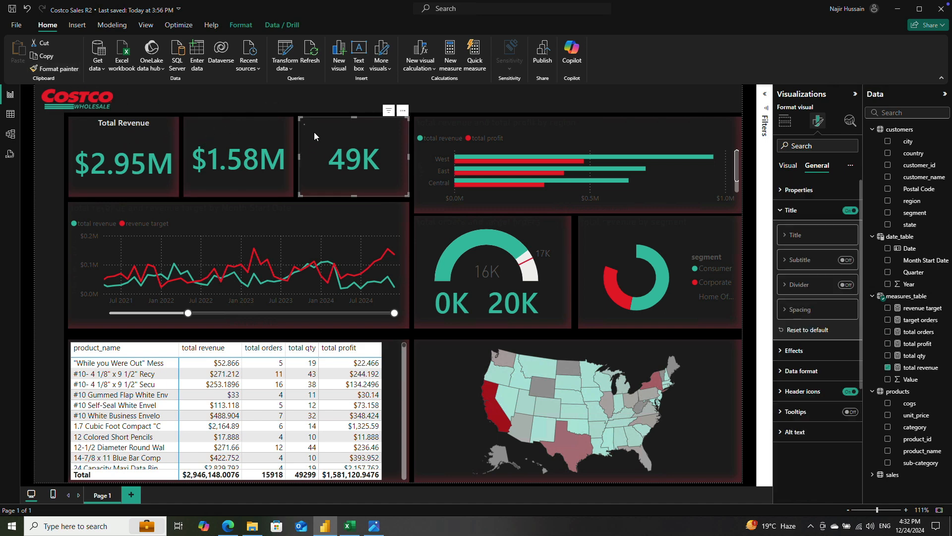
Step: Set the title text of the $1.58M card to Total Profit
left_click(233, 127)
left_click(800, 260)
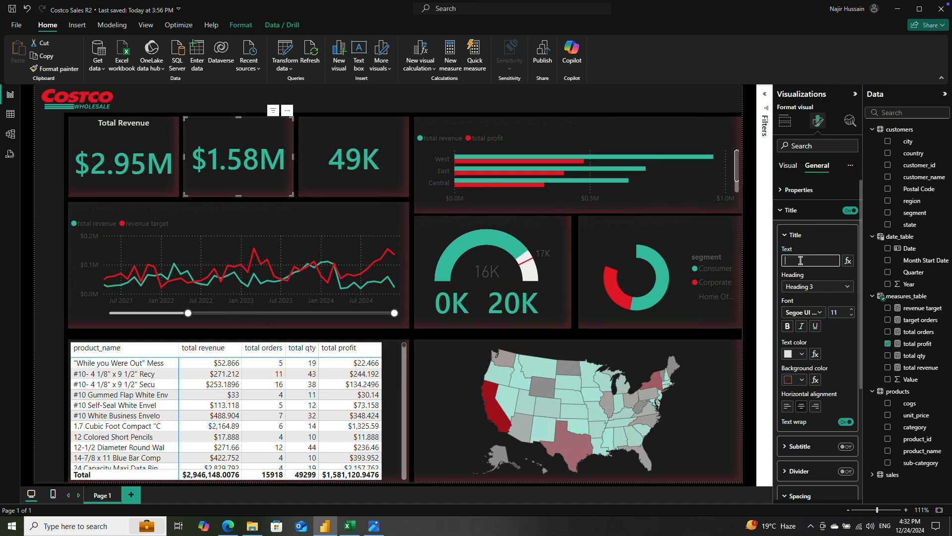
type("Total Profit")
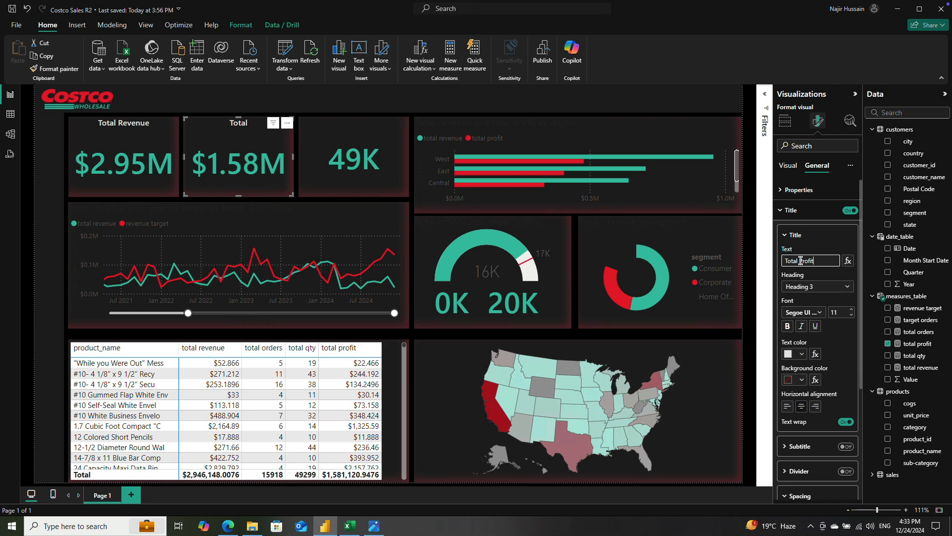
Step: Set the title text of the 49K card to Total Qty
left_click(346, 133)
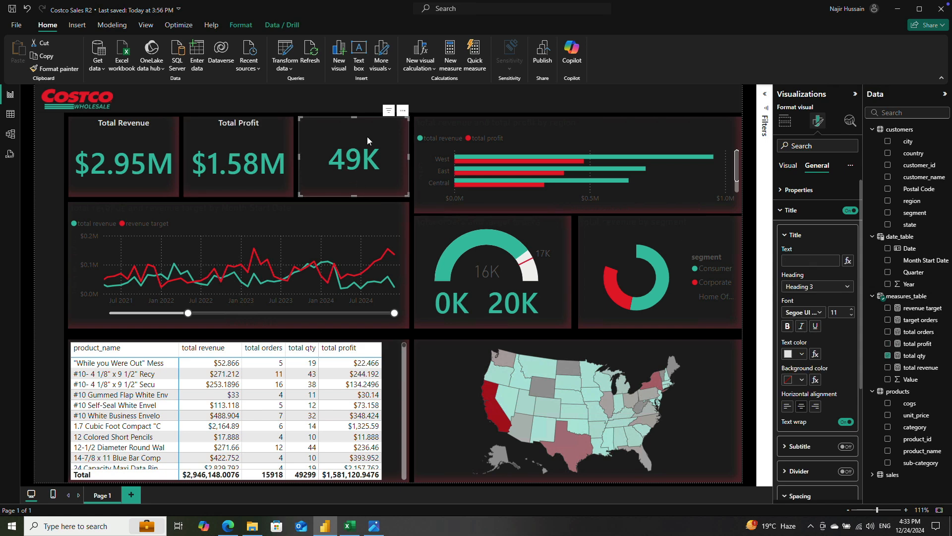
left_click(806, 258)
type("Total Q")
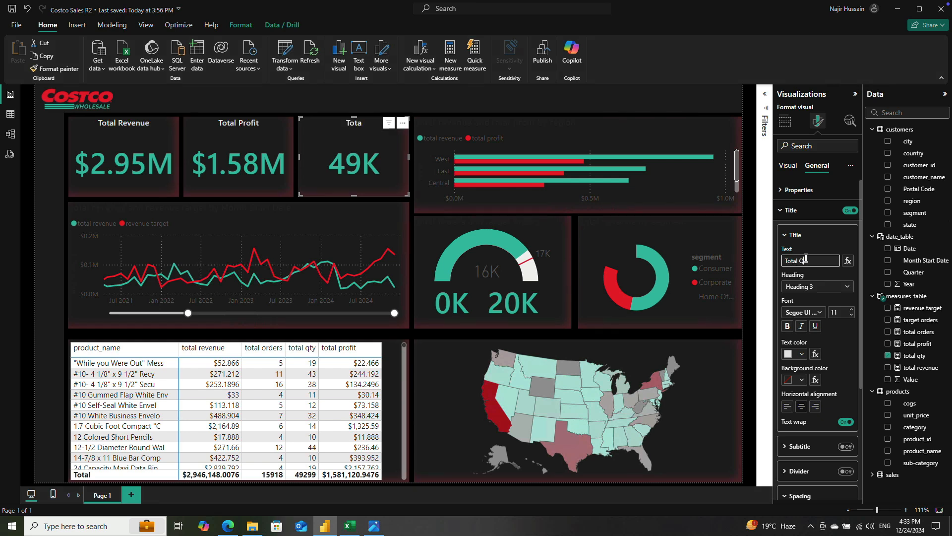
type("ty")
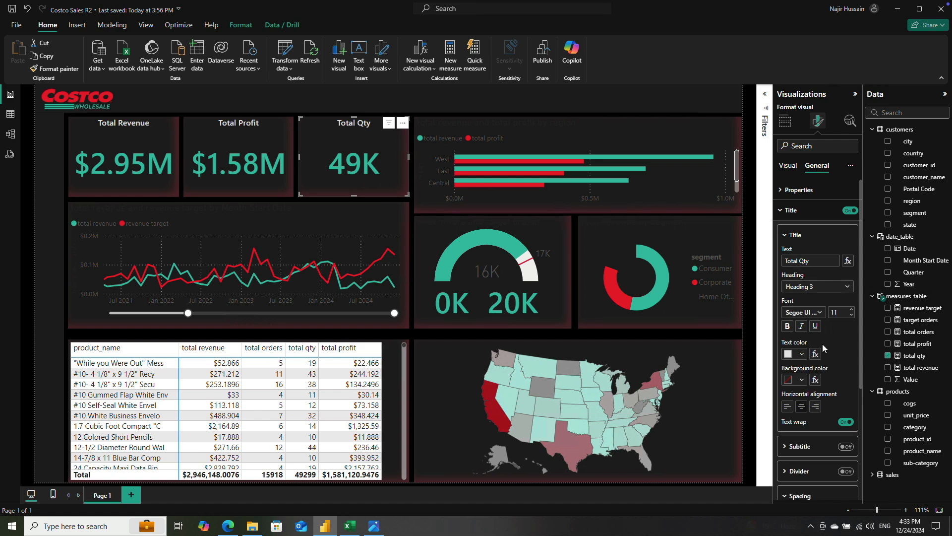
Step: Set the data format of total qty in the quantity card to Whole number
scroll(823, 344, "down", 3)
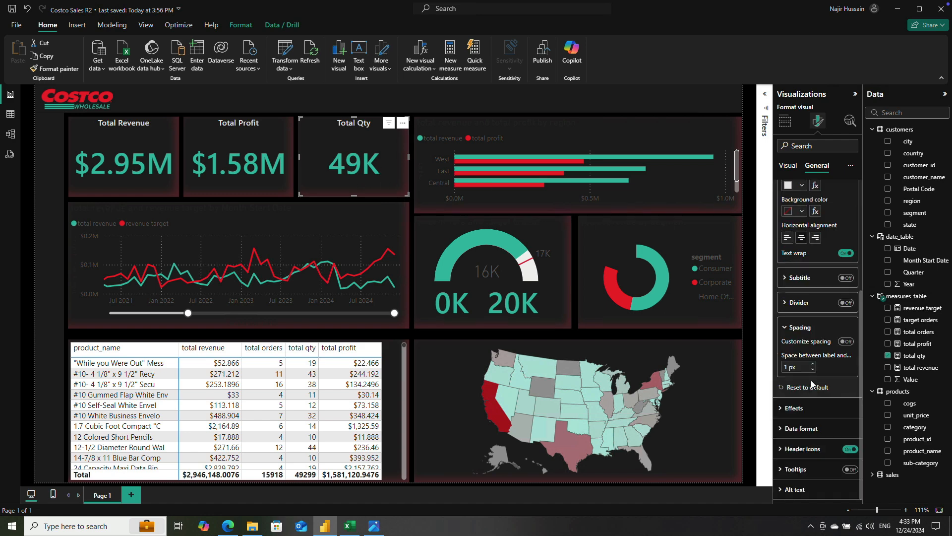
left_click(794, 429)
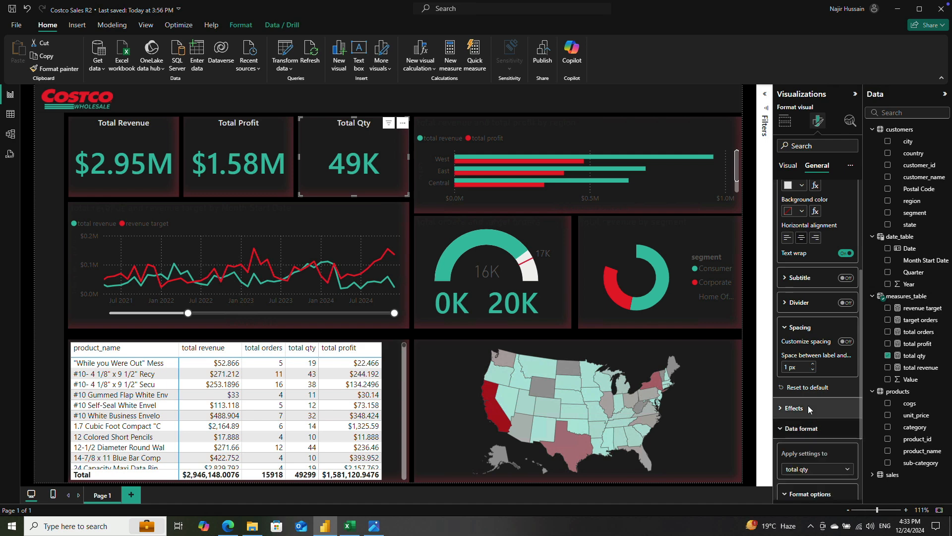
scroll(807, 412, "down", 2)
left_click(826, 408)
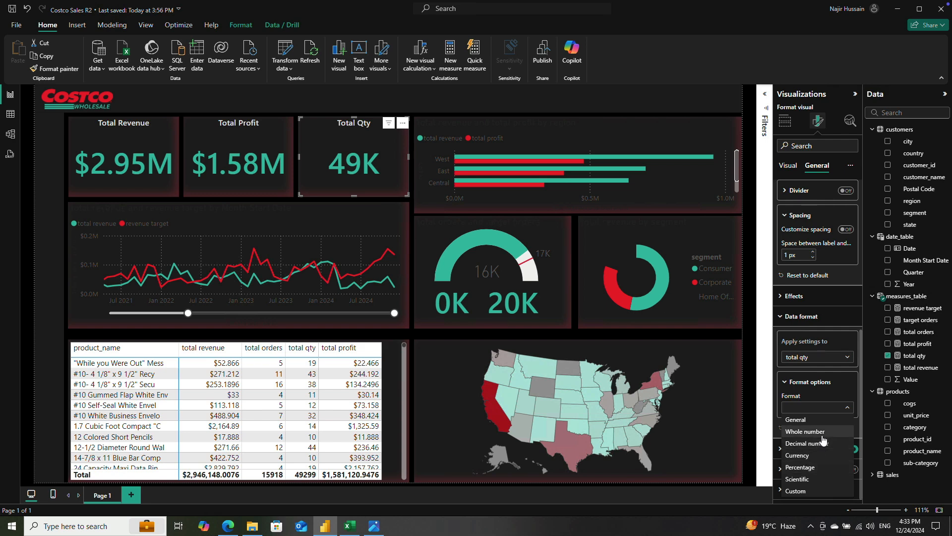
left_click(818, 432)
scroll(835, 404, "down", 1)
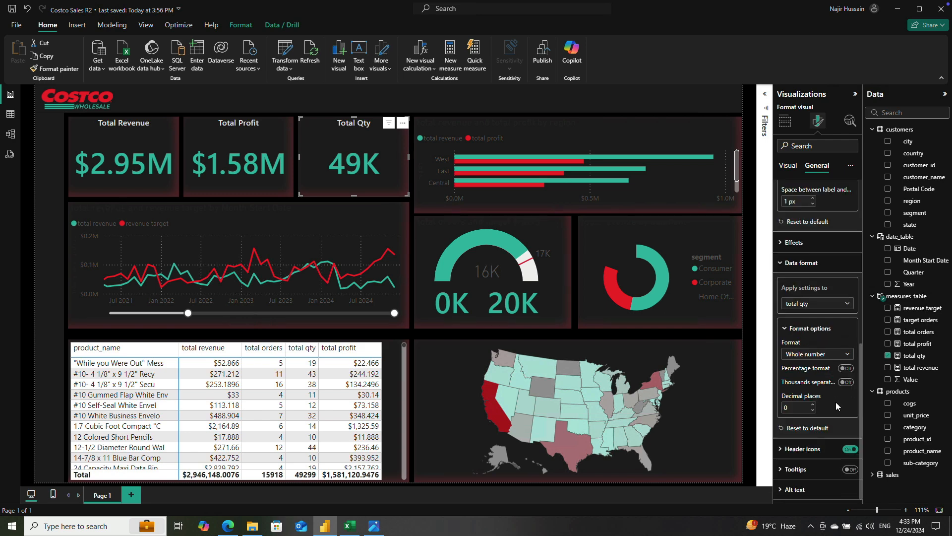
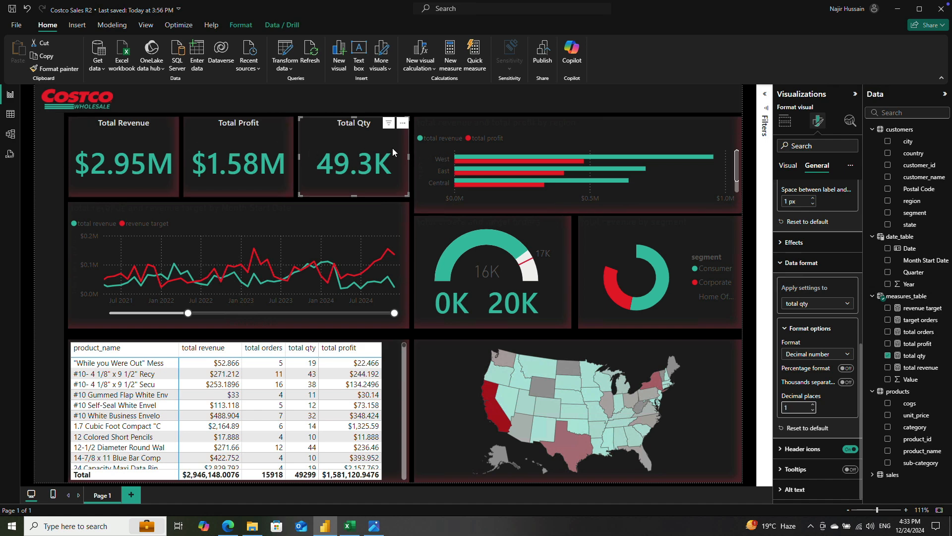
Step: Turn off the title of the bar chart comparing total revenue and total profit by region
left_click(542, 130)
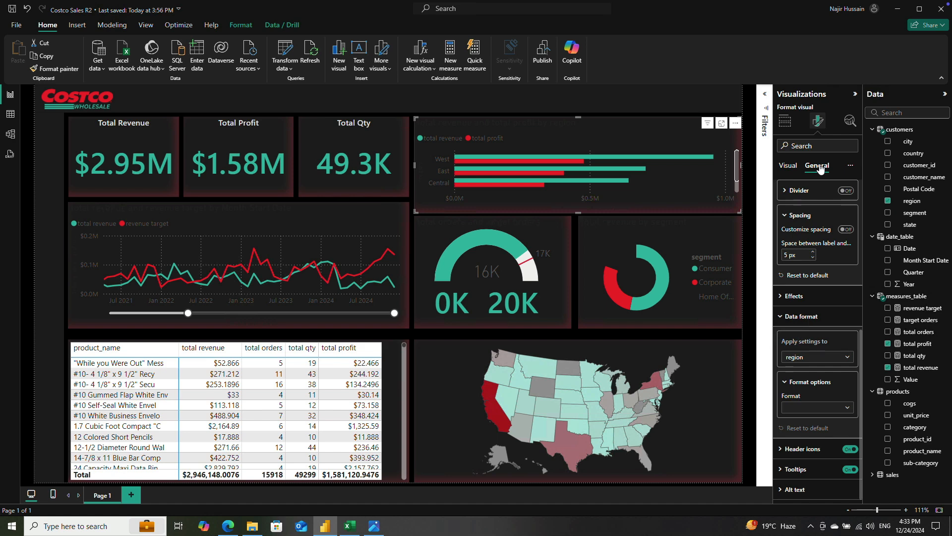
scroll(820, 192, "up", 5)
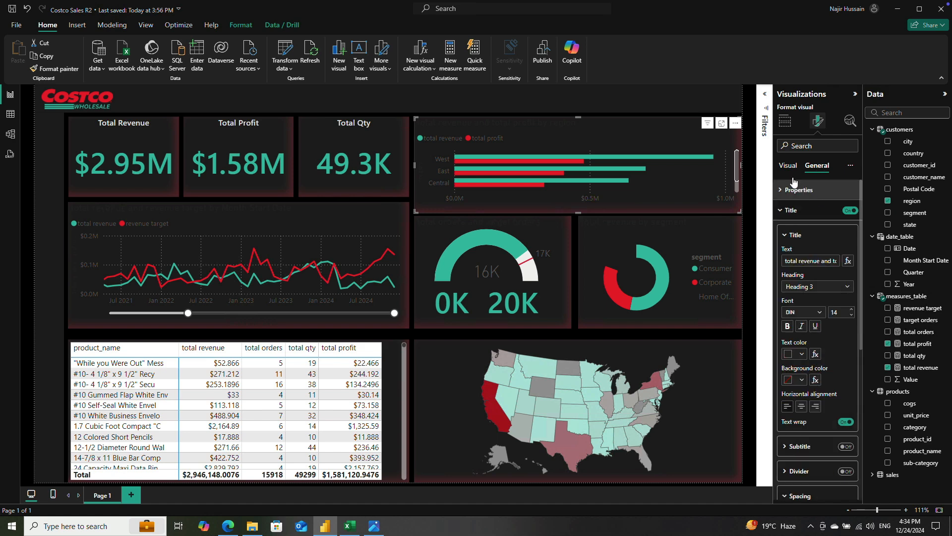
left_click(849, 211)
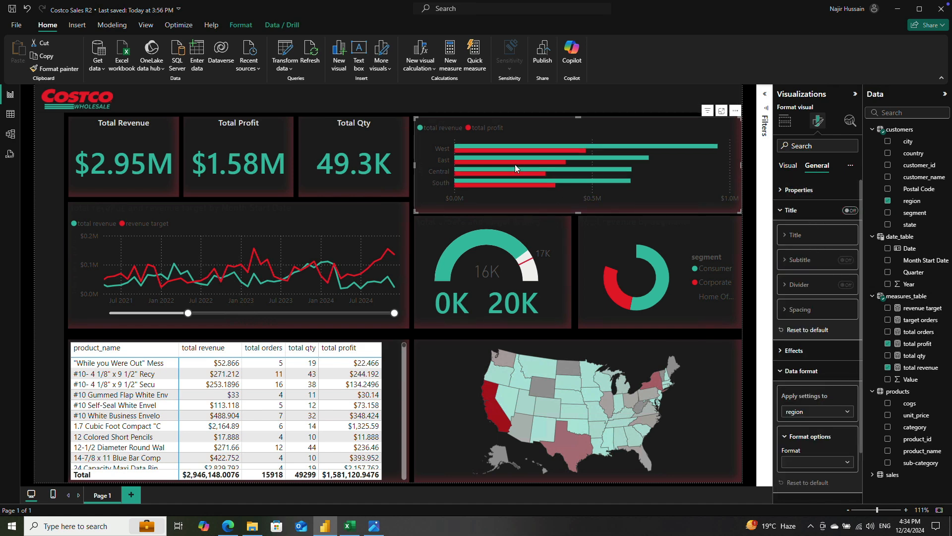
mouse_move(616, 148)
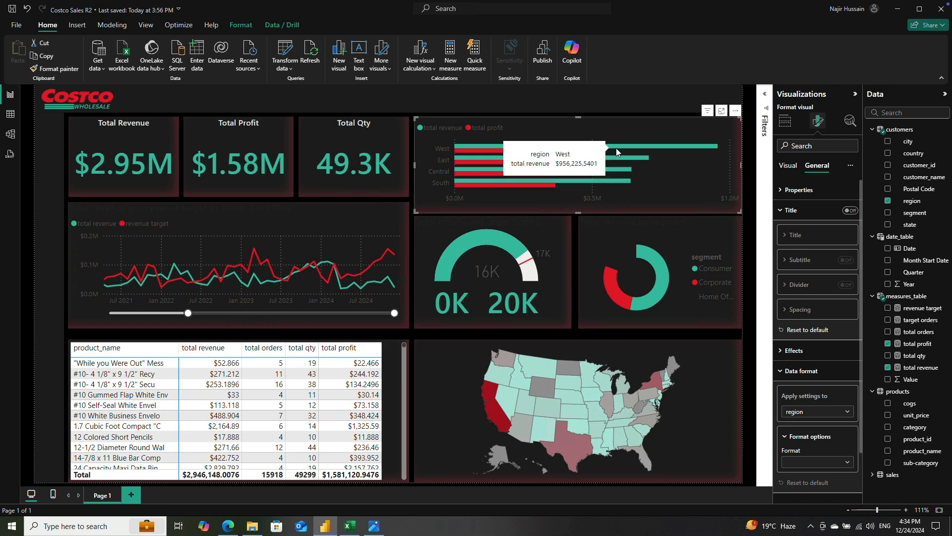
Step: Recolor the total profit bars in the region chart to a slightly lighter red from the theme colors
left_click(788, 166)
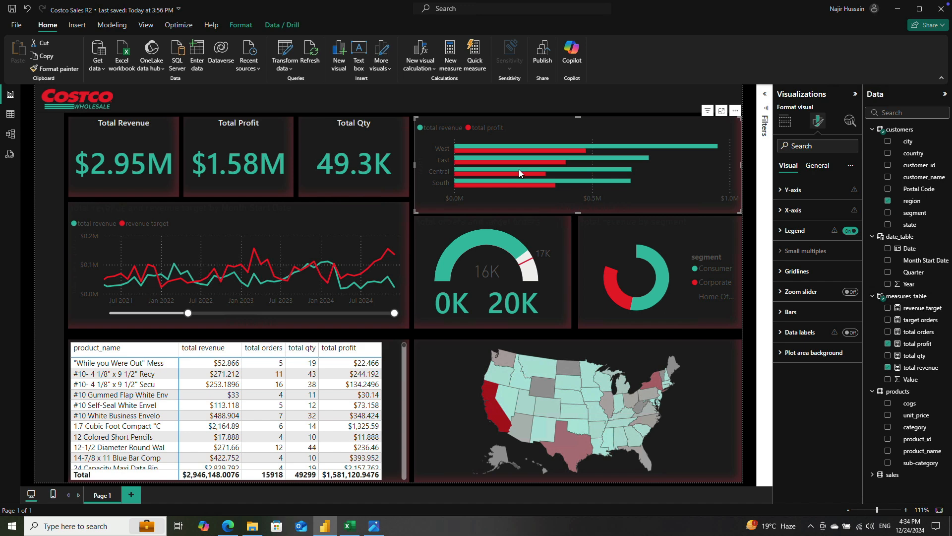
left_click(786, 210)
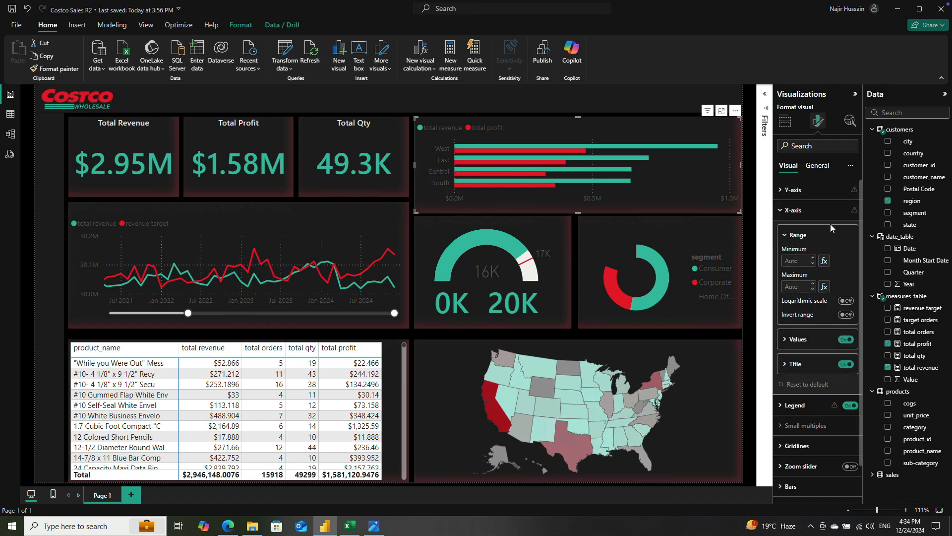
scroll(815, 361, "down", 1)
left_click(833, 367)
scroll(831, 372, "down", 3)
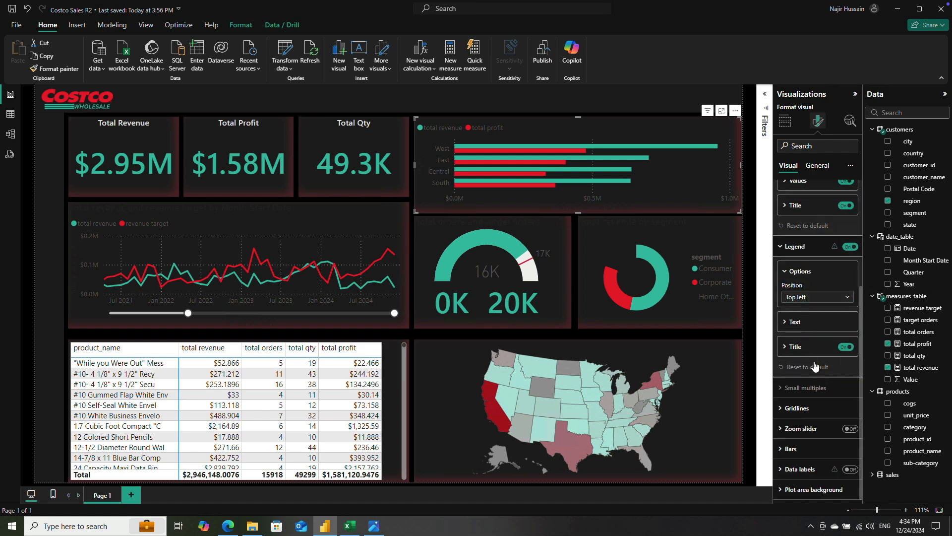
left_click(792, 448)
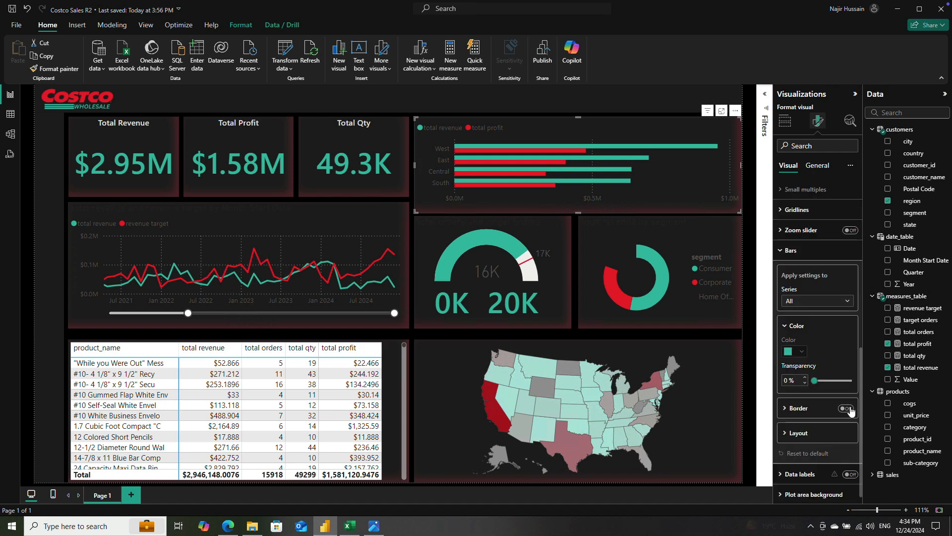
left_click(818, 301)
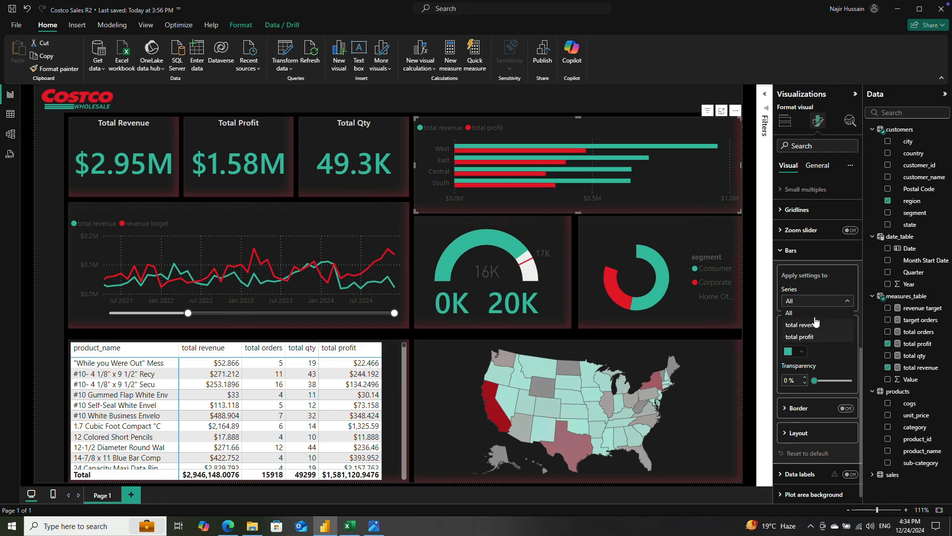
left_click(815, 337)
left_click(801, 354)
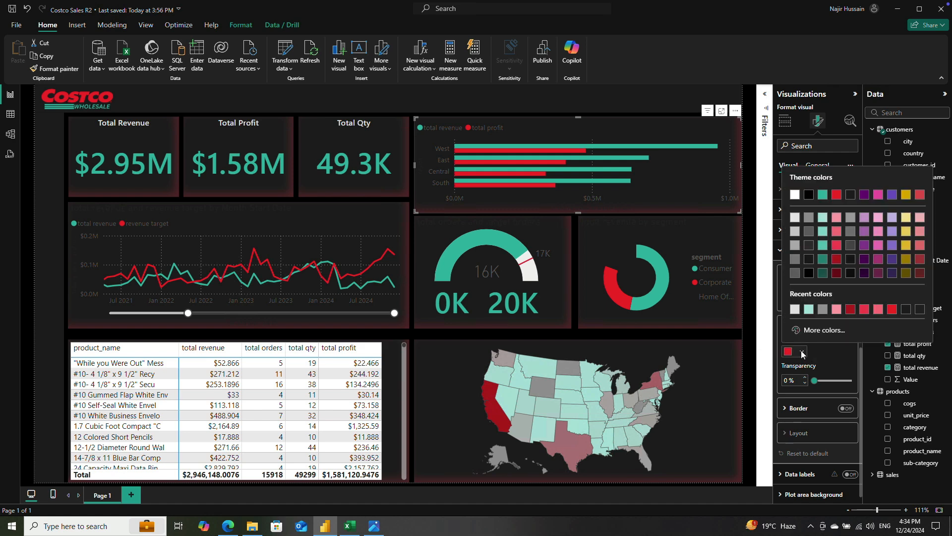
left_click(838, 246)
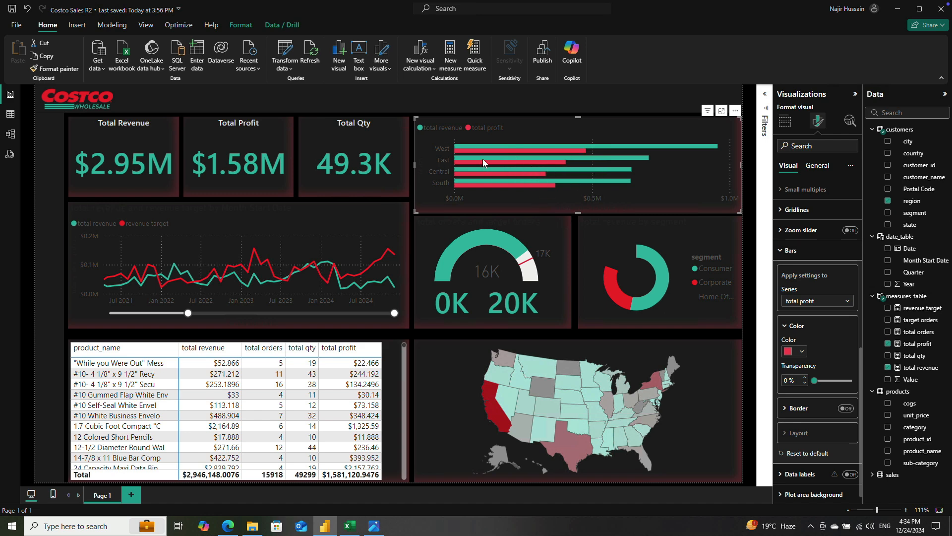
Step: Set the region chart's legend position to Top center
scroll(813, 209, "up", 4)
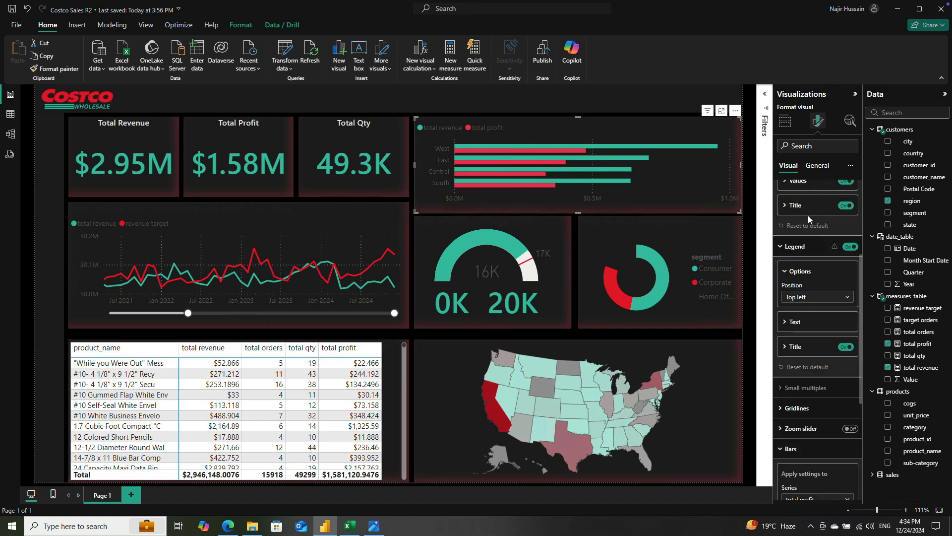
scroll(809, 212, "up", 3)
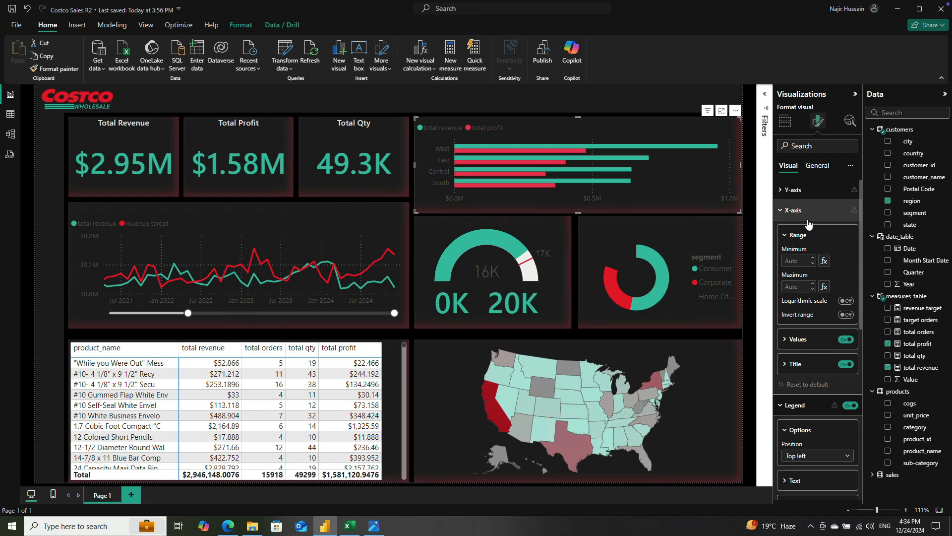
left_click(781, 216)
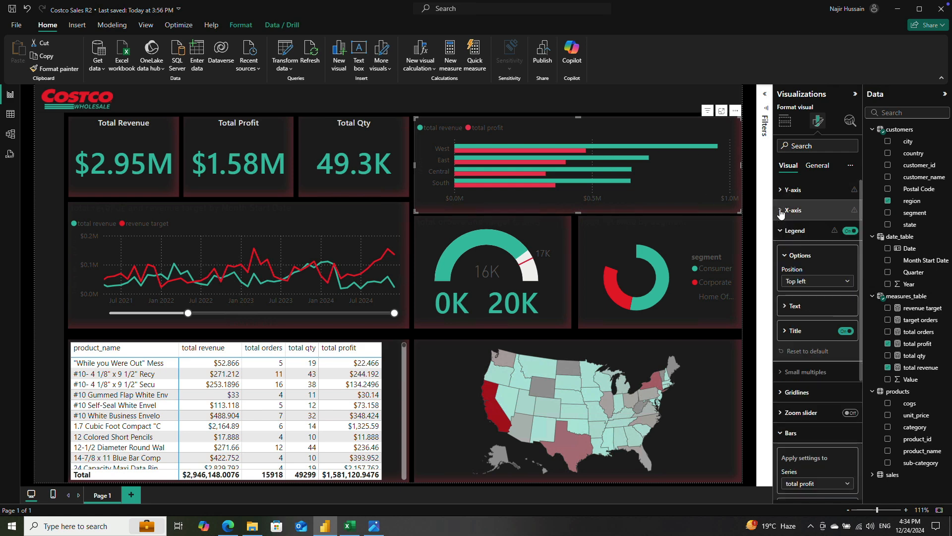
left_click(807, 285)
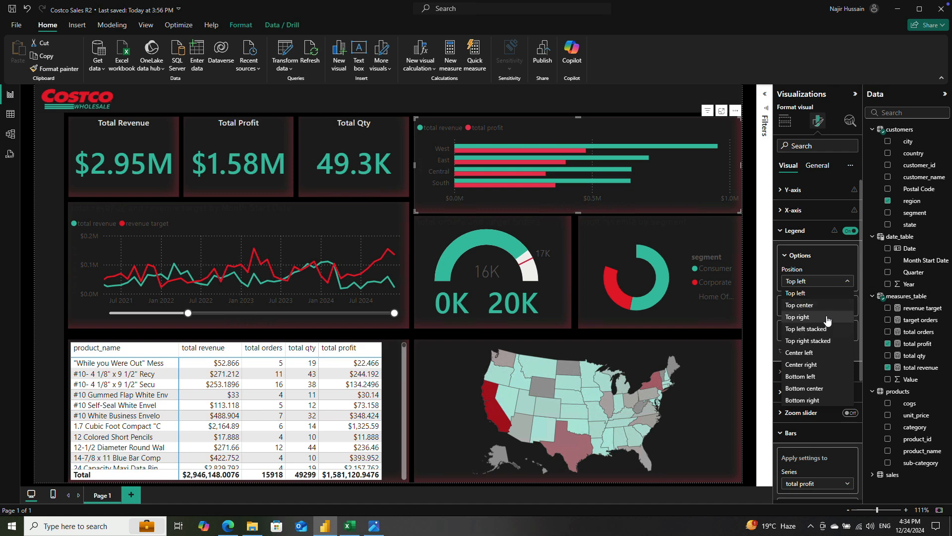
left_click(824, 305)
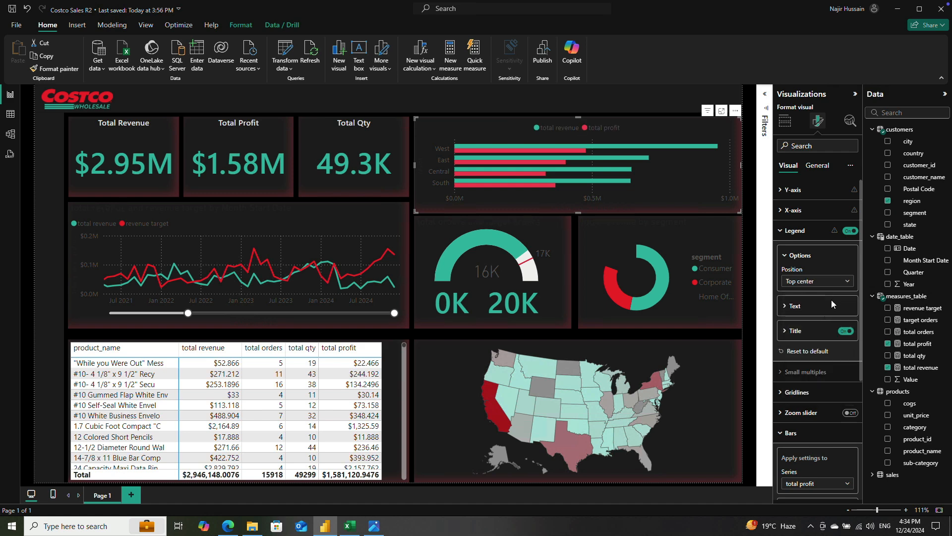
Step: Set the region chart's legend text color to White, 20% darker
left_click(790, 306)
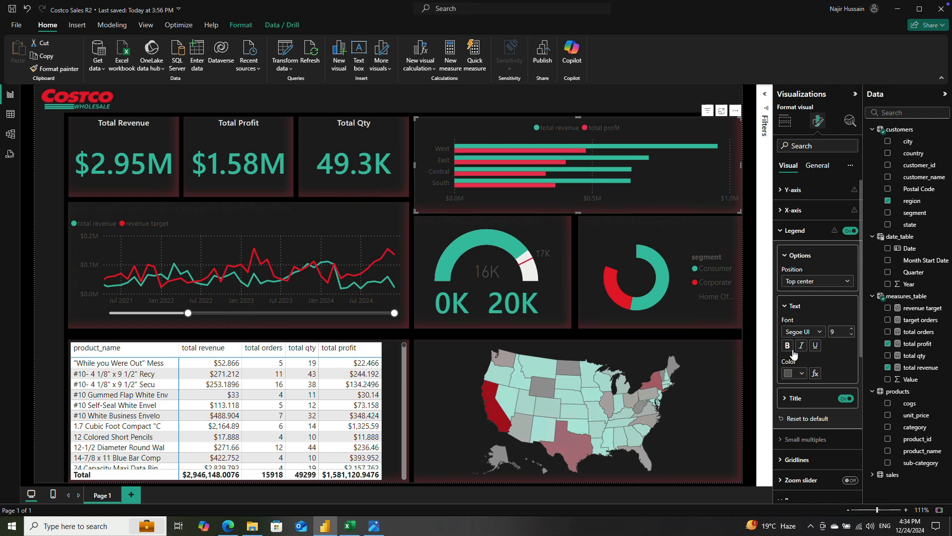
left_click(794, 373)
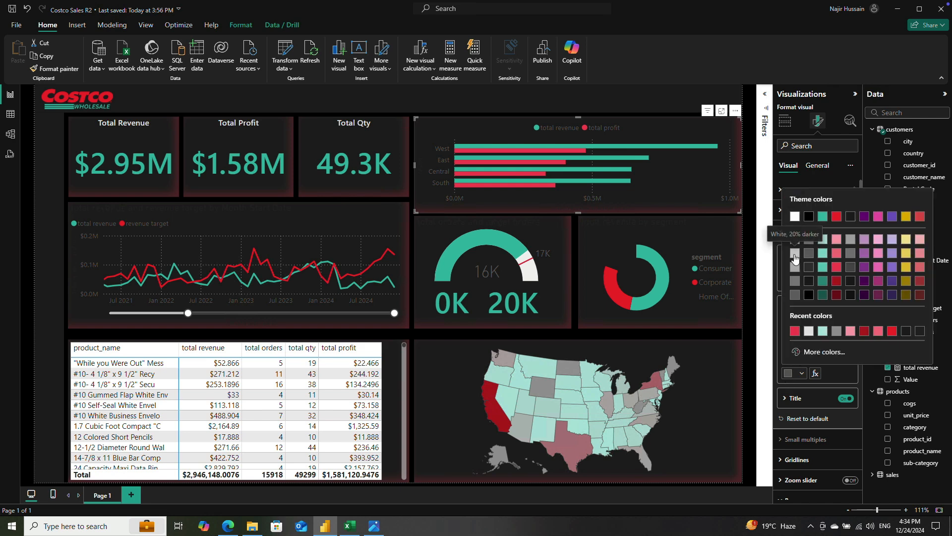
left_click(795, 258)
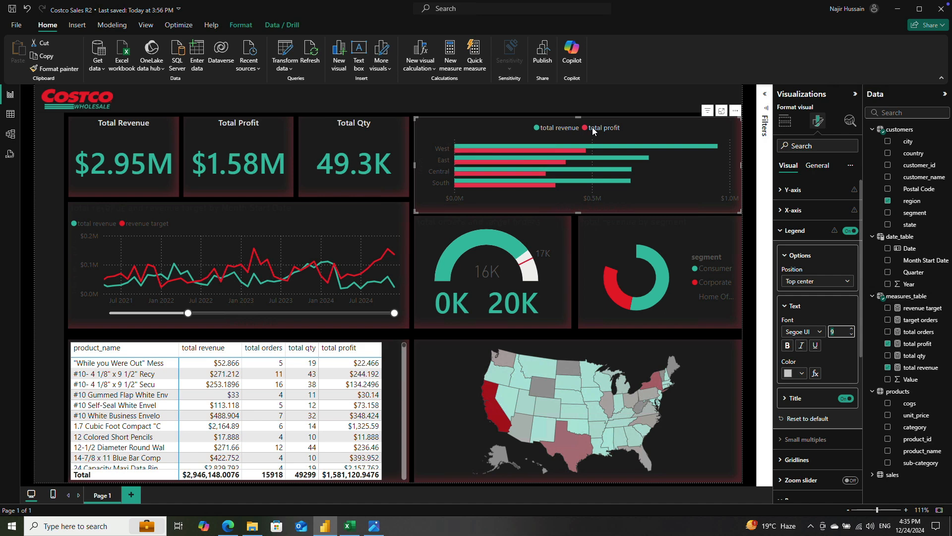
left_click(782, 232)
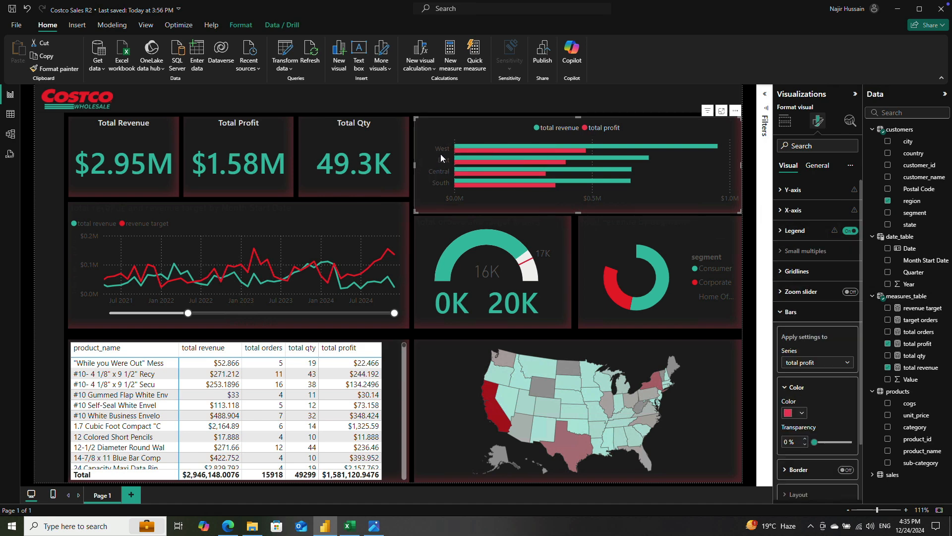
Step: Change the color of the region chart's Y-axis values to a light gray
left_click(790, 190)
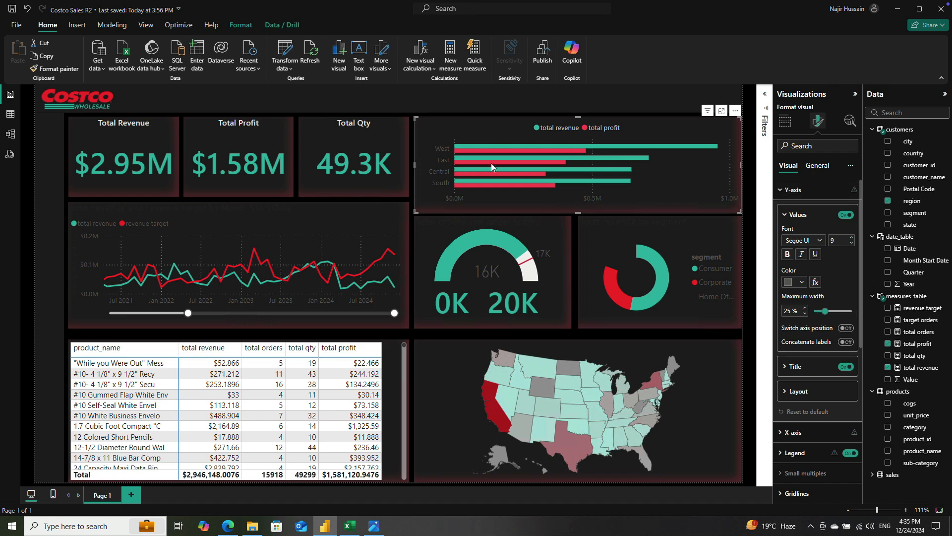
left_click(803, 280)
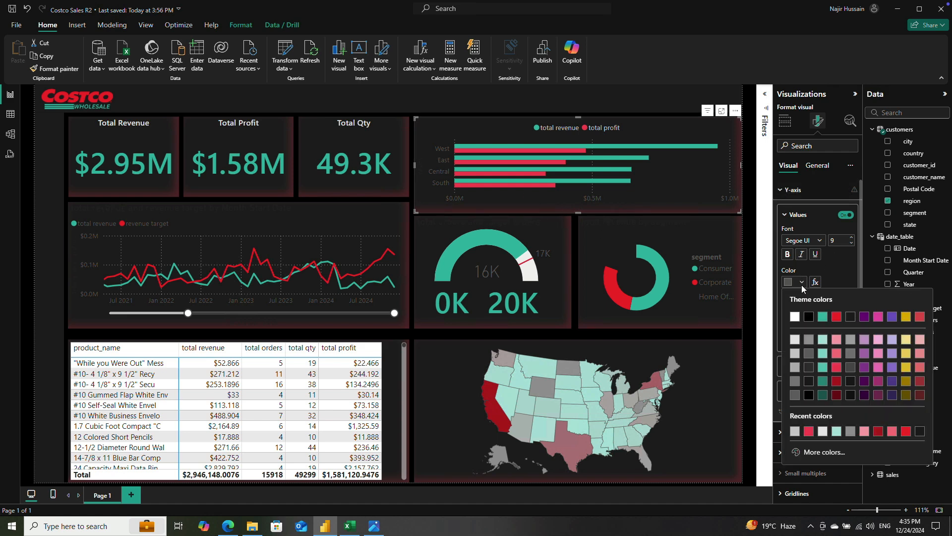
left_click(795, 339)
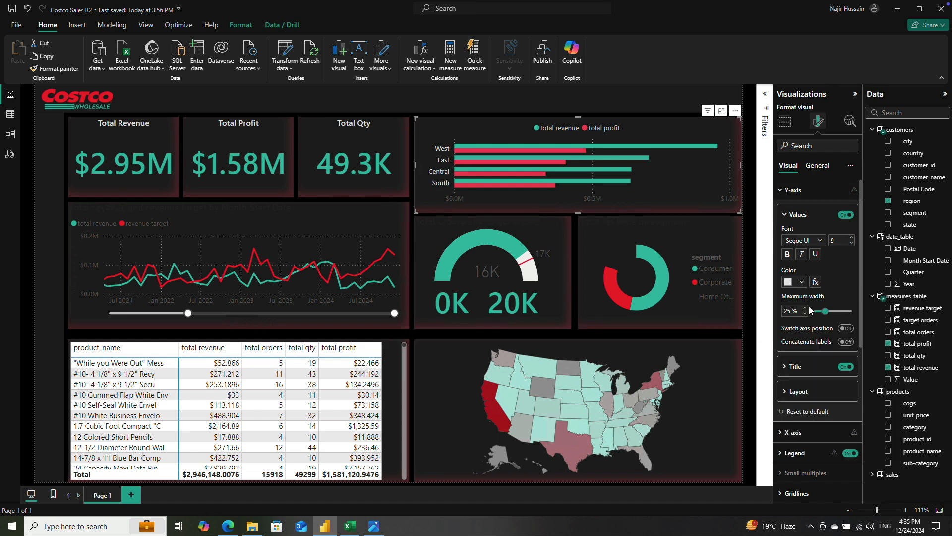
left_click(802, 281)
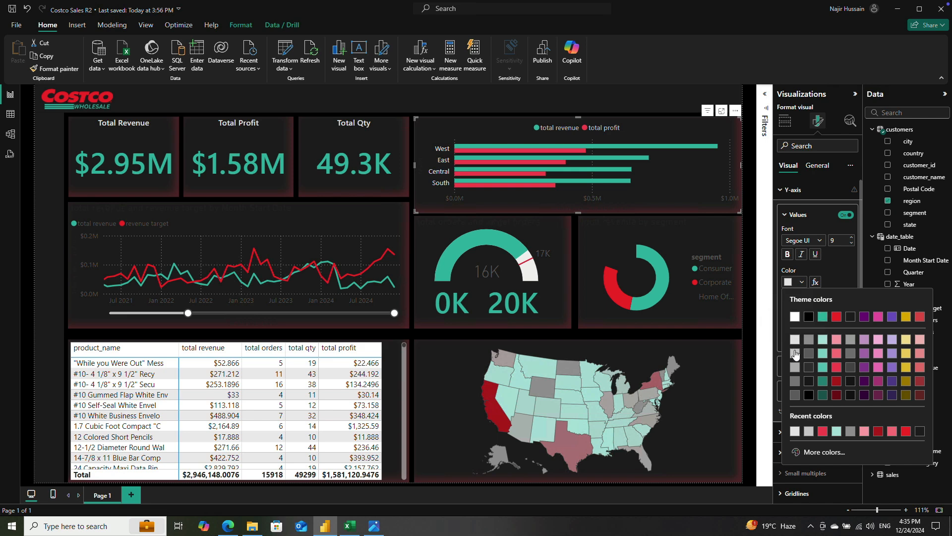
left_click(796, 342)
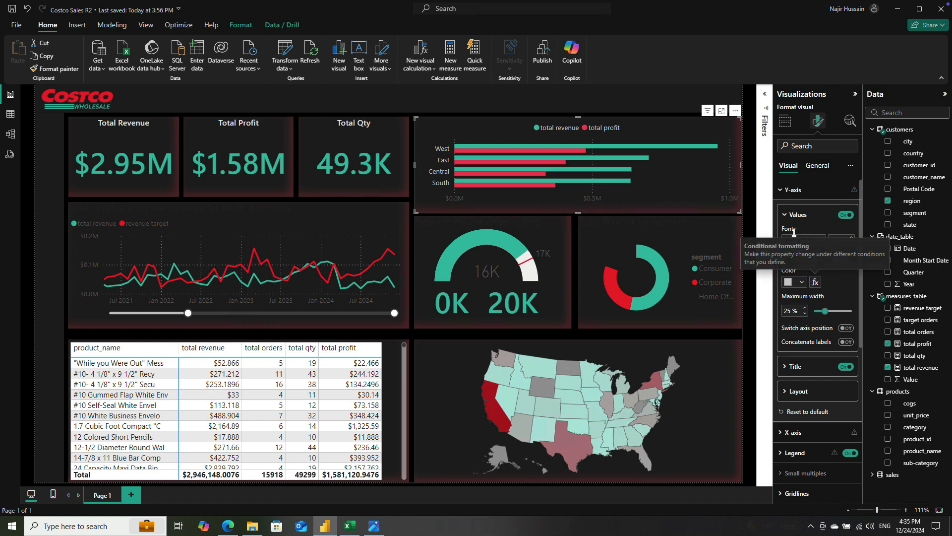
left_click(784, 218)
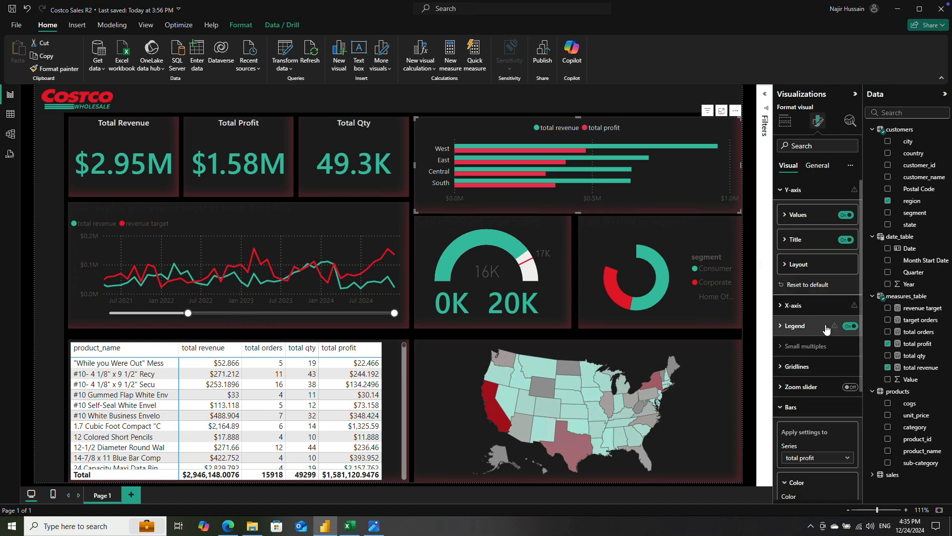
Step: Keep the region chart's vertical gridlines dotted and set their transparency to 5%
left_click(783, 368)
scroll(783, 369, "down", 2)
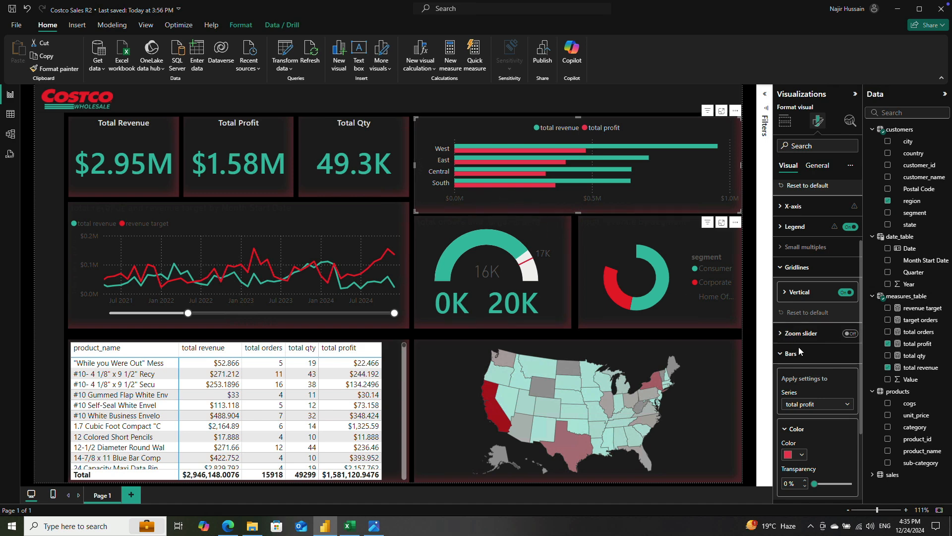
scroll(782, 315, "down", 1)
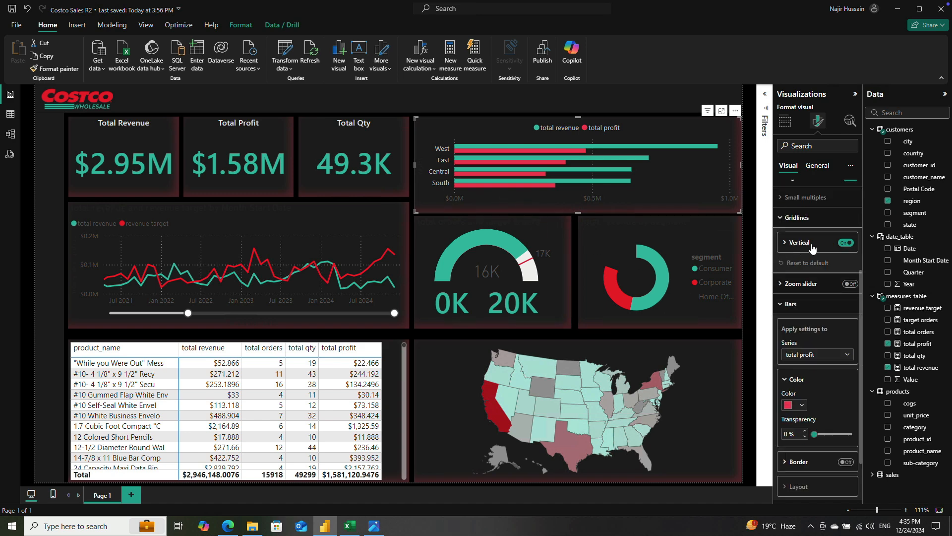
left_click(785, 242)
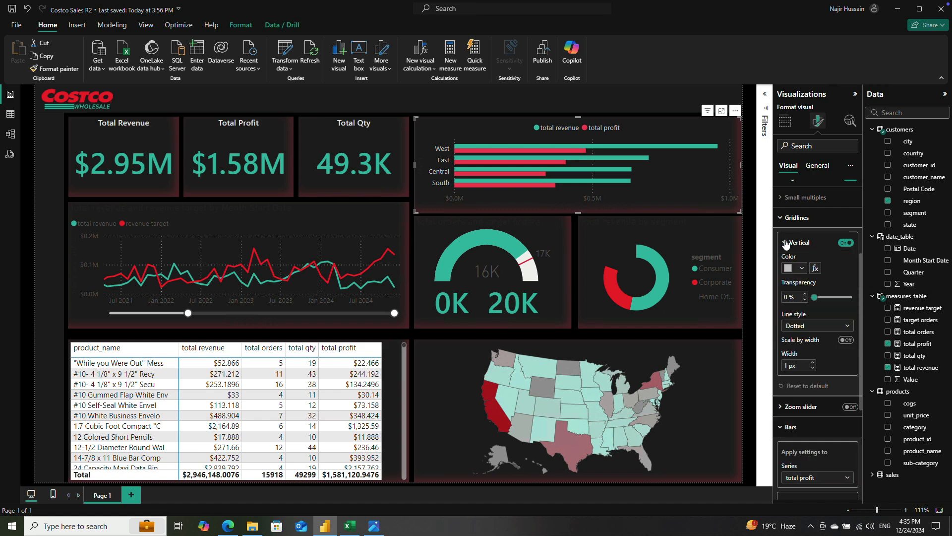
left_click(819, 327)
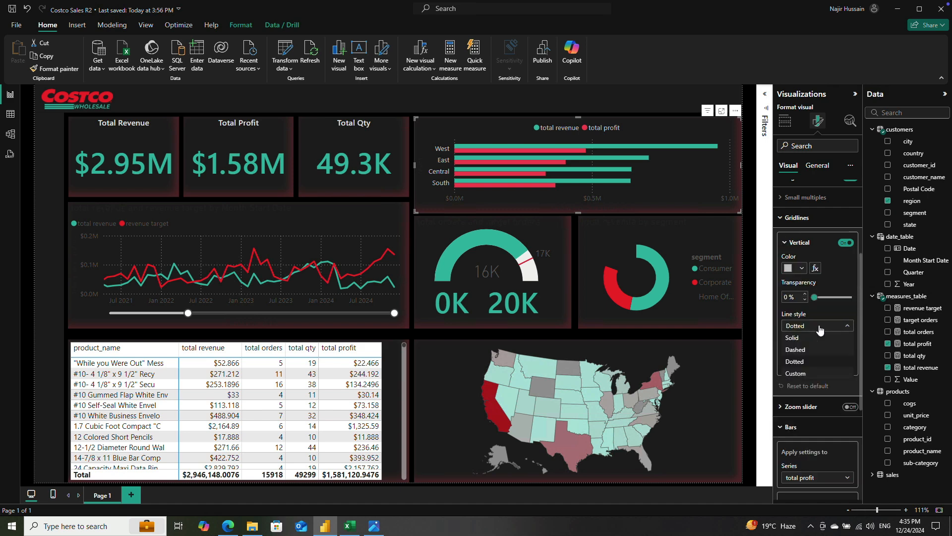
left_click(820, 328)
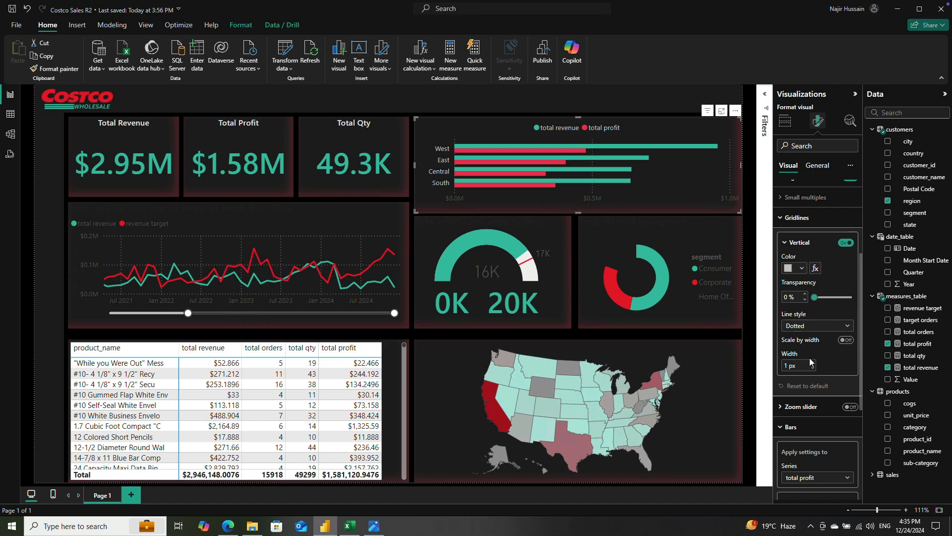
scroll(814, 362, "down", 1)
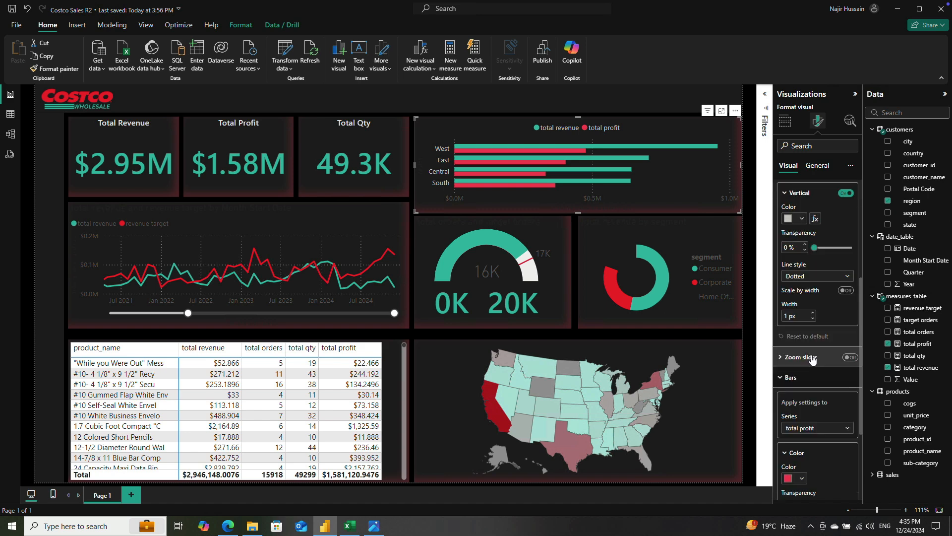
double_click(788, 247)
type("5")
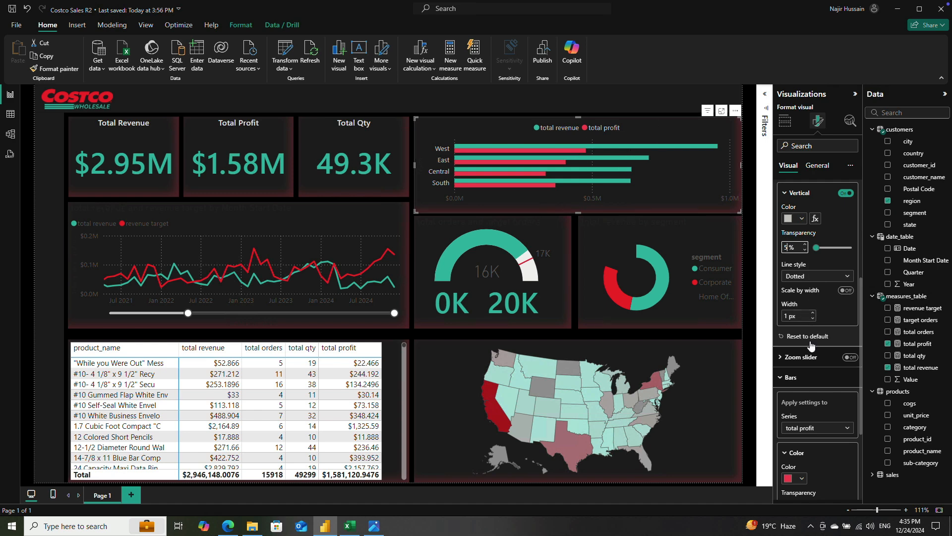
Step: Turn on data labels for the region bar chart
scroll(819, 342, "down", 3)
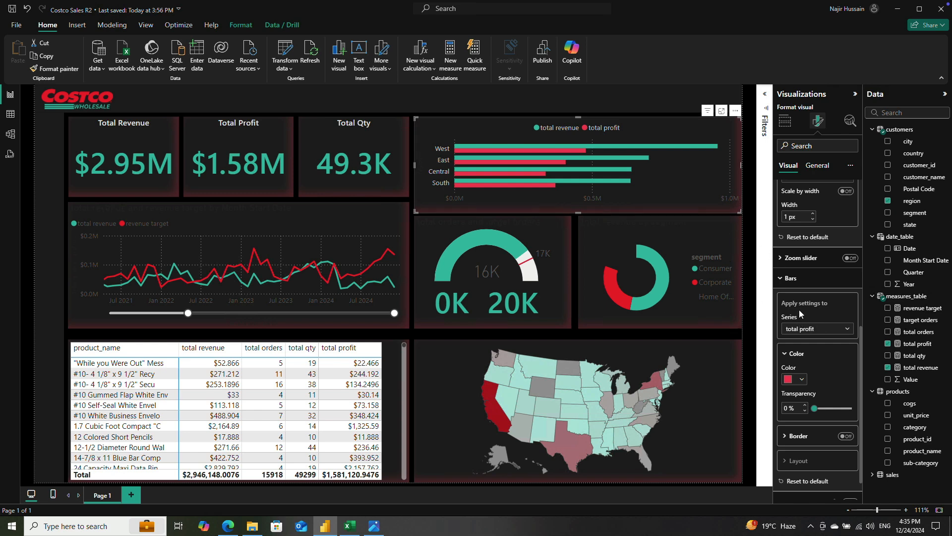
scroll(813, 332, "down", 1)
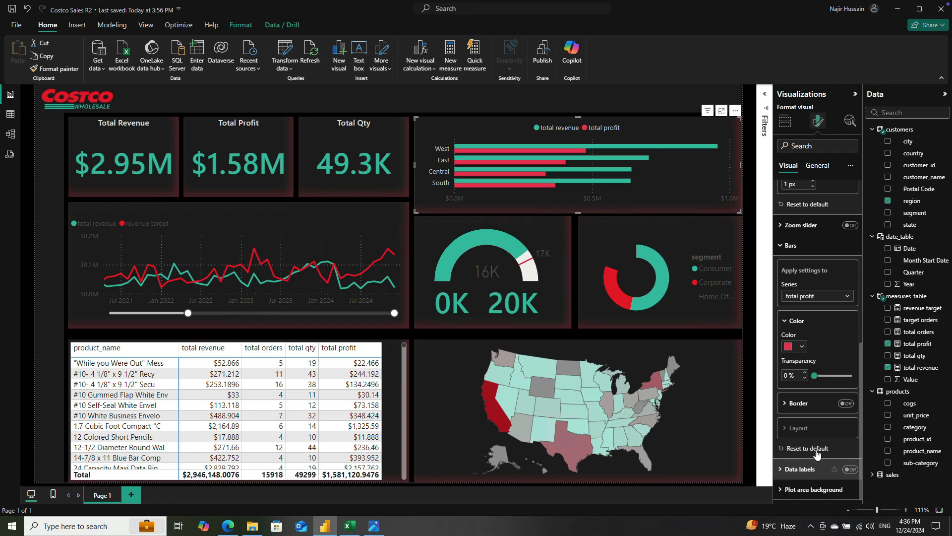
left_click(850, 469)
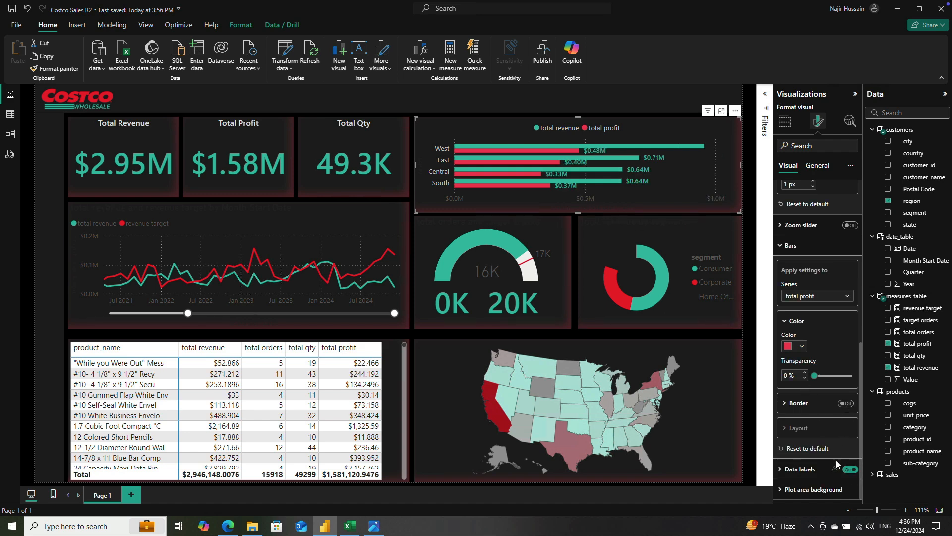
Step: Turn off the region bar chart's data labels and set the data format of total revenue to Currency
left_click(849, 470)
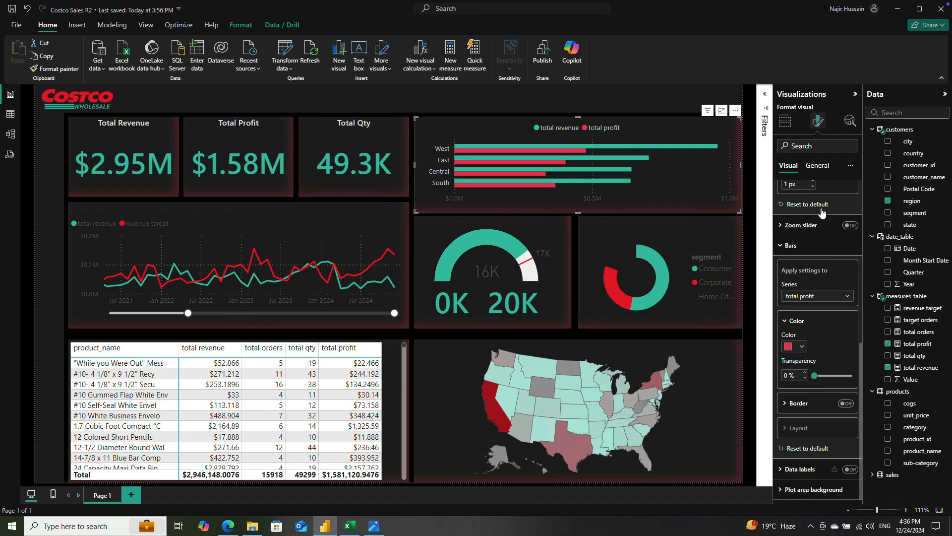
left_click(815, 167)
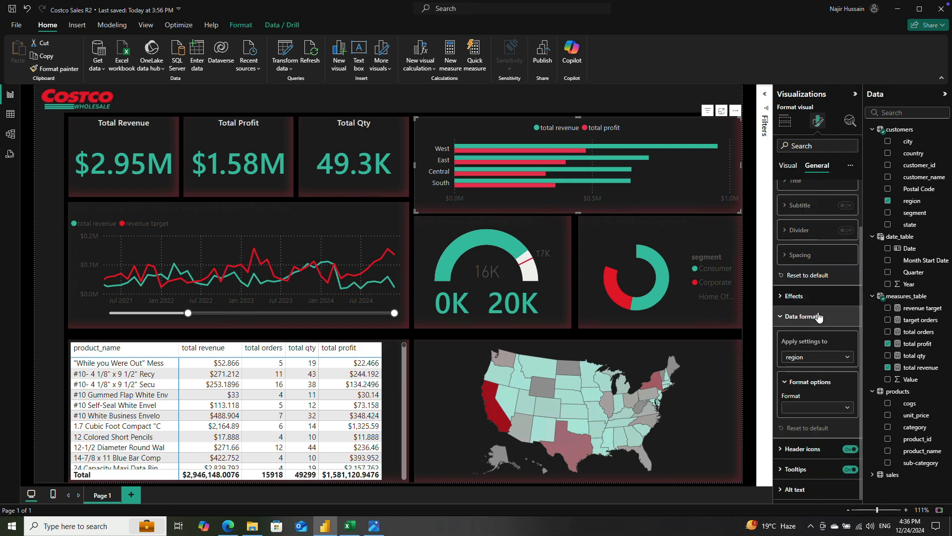
scroll(819, 317, "up", 2)
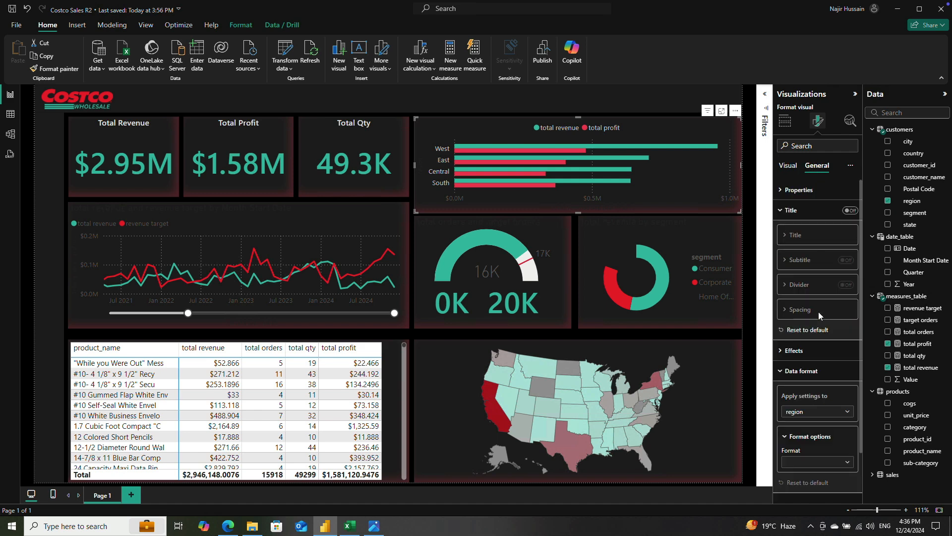
left_click(784, 374)
left_click(783, 371)
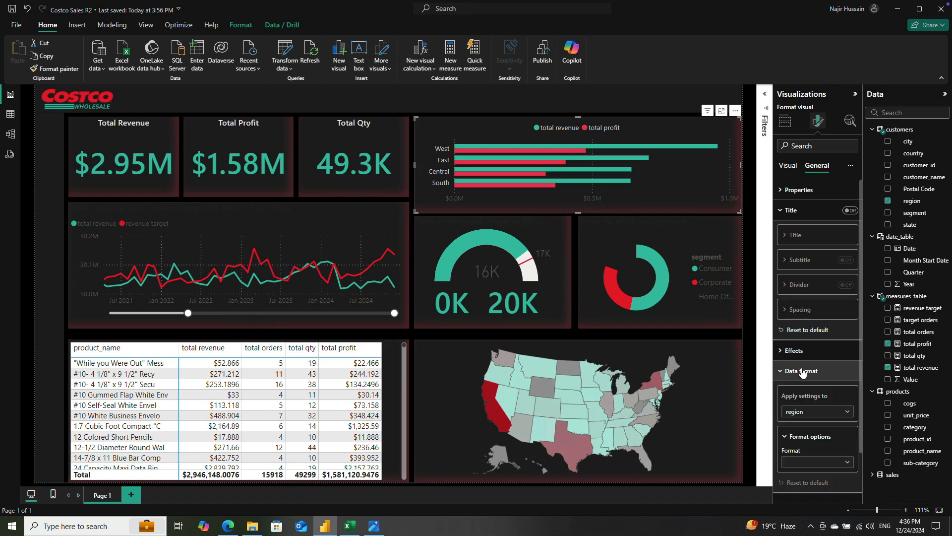
scroll(818, 347, "down", 2)
left_click(812, 358)
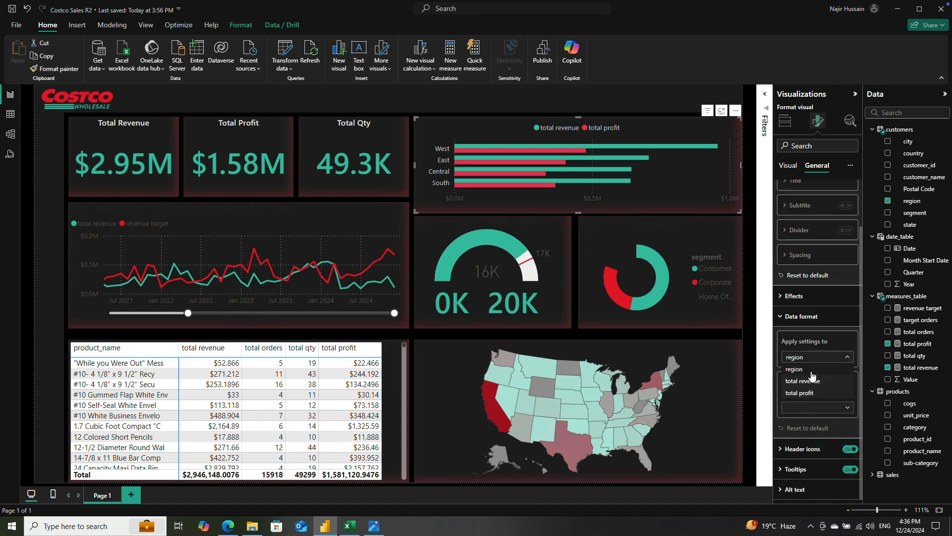
left_click(824, 380)
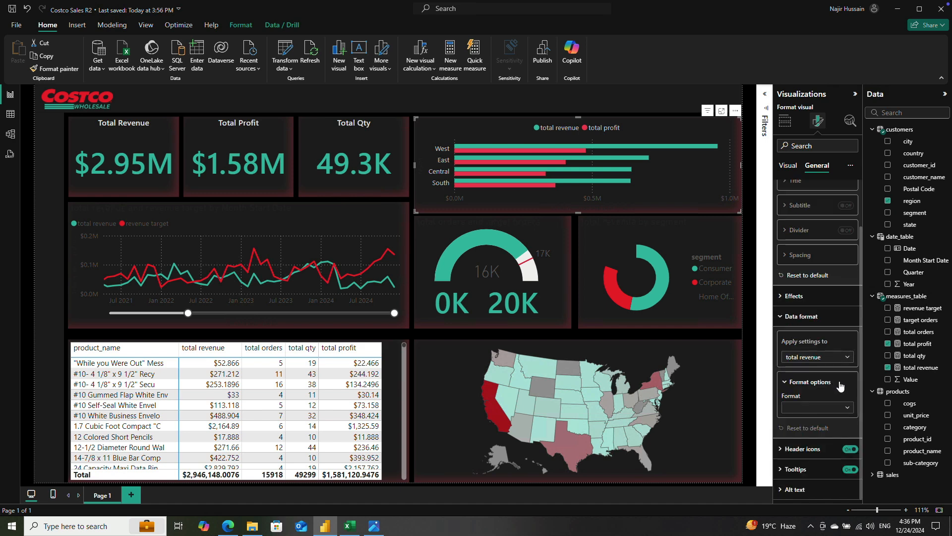
left_click(815, 407)
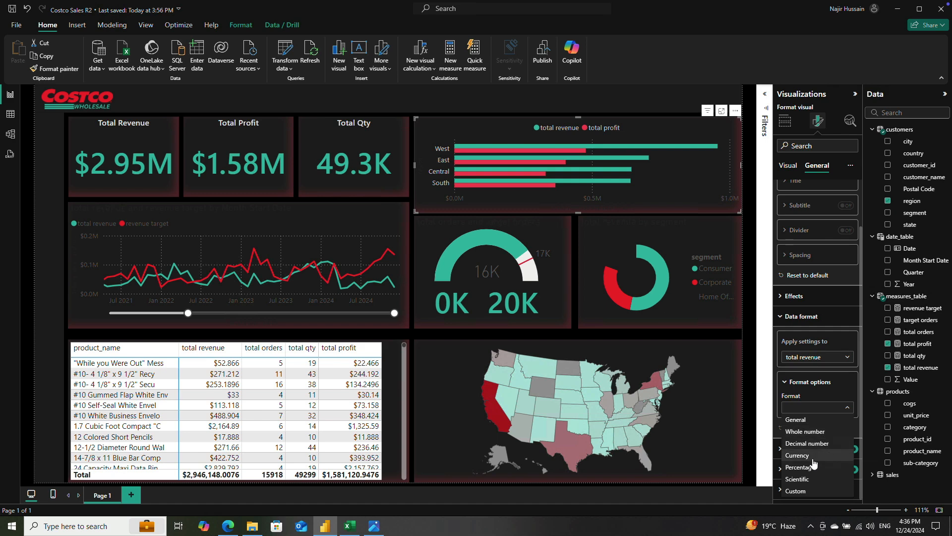
left_click(813, 456)
Step: Set total revenue's currency format to 1 decimal place and turn off tooltips for the region bar chart
scroll(813, 418, "down", 2)
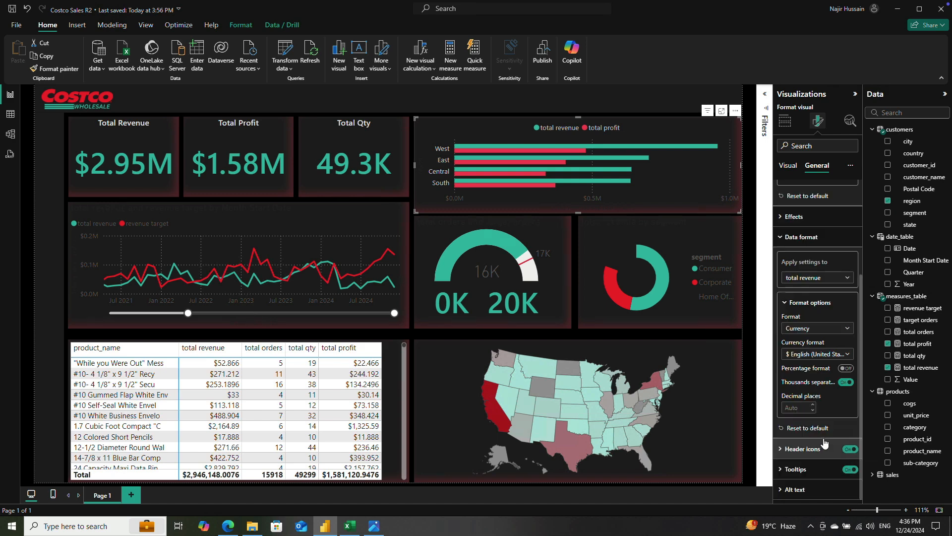
left_click(798, 407)
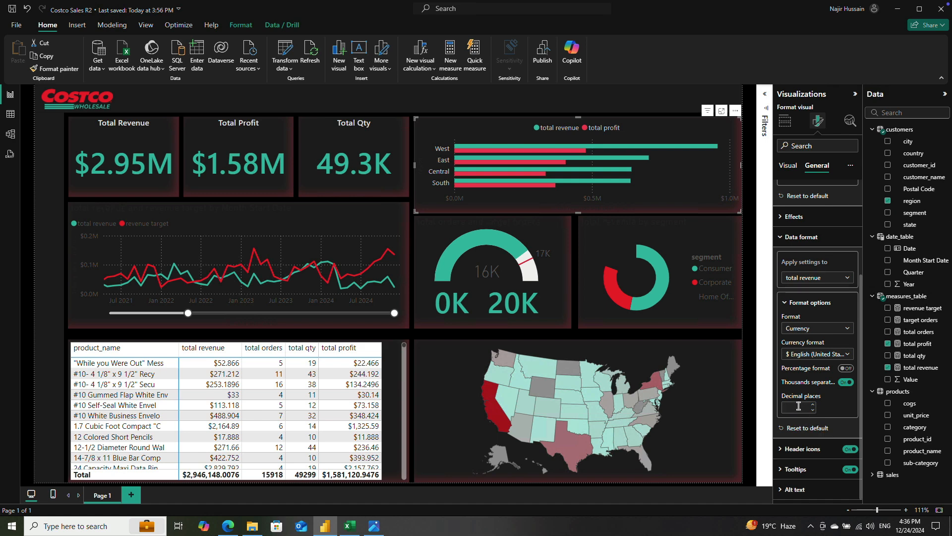
type("1")
left_click(849, 470)
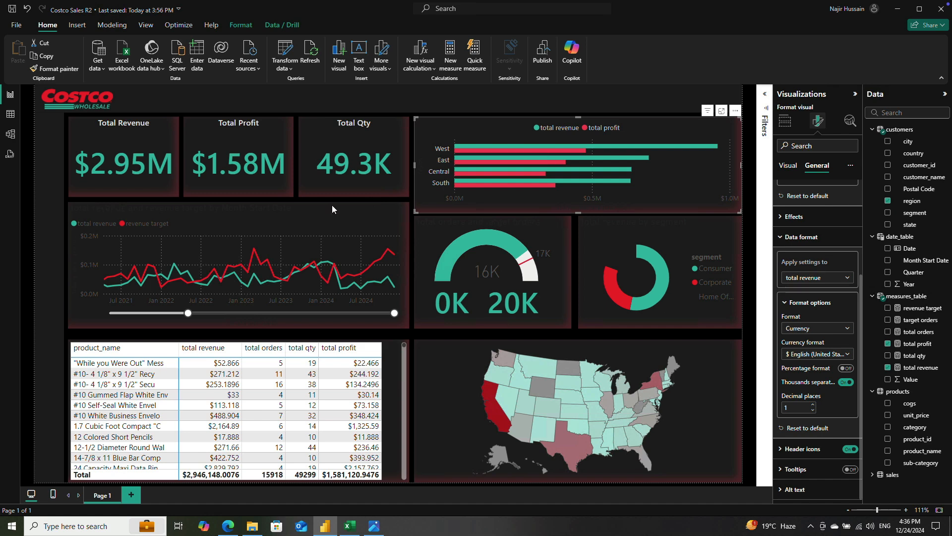
Step: Copy the region bar chart's formatting onto the revenue versus target line chart with the Format painter
left_click(233, 217)
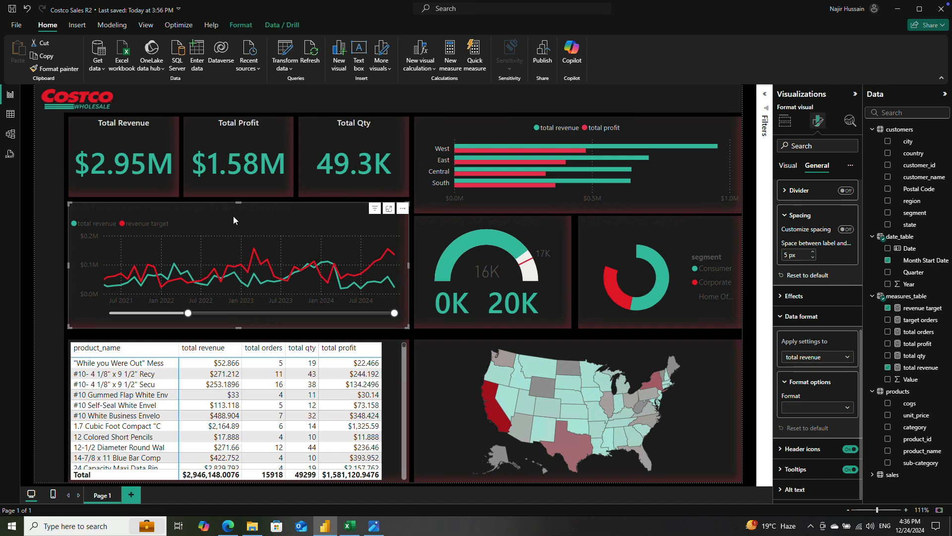
left_click(447, 130)
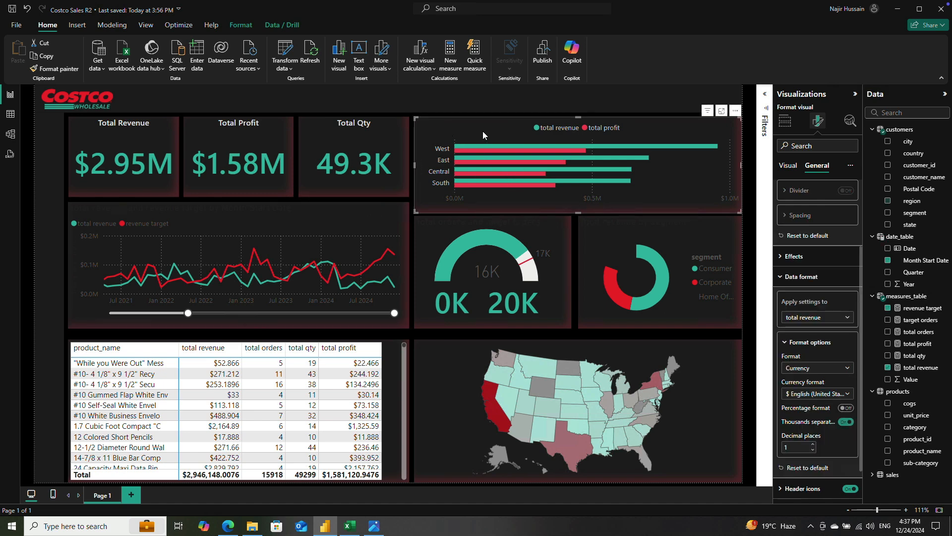
left_click(61, 69)
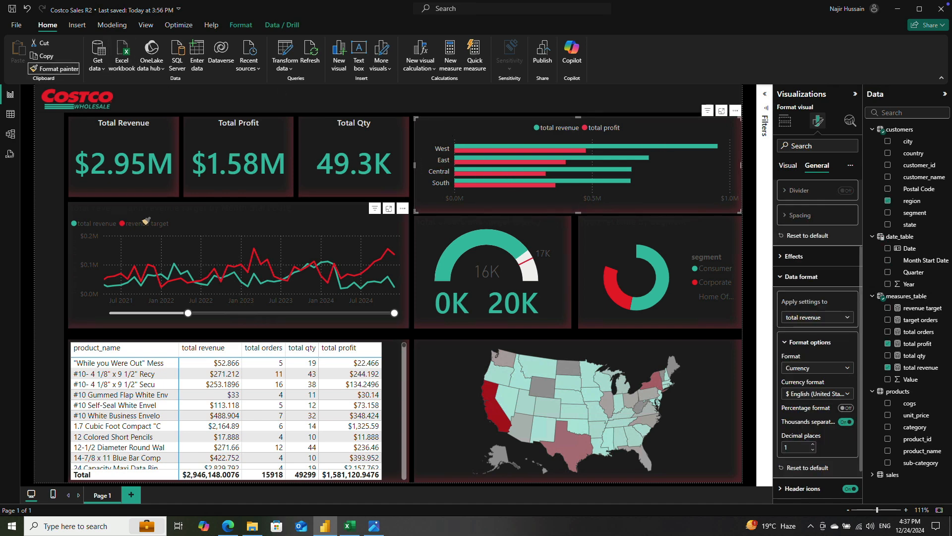
left_click(179, 214)
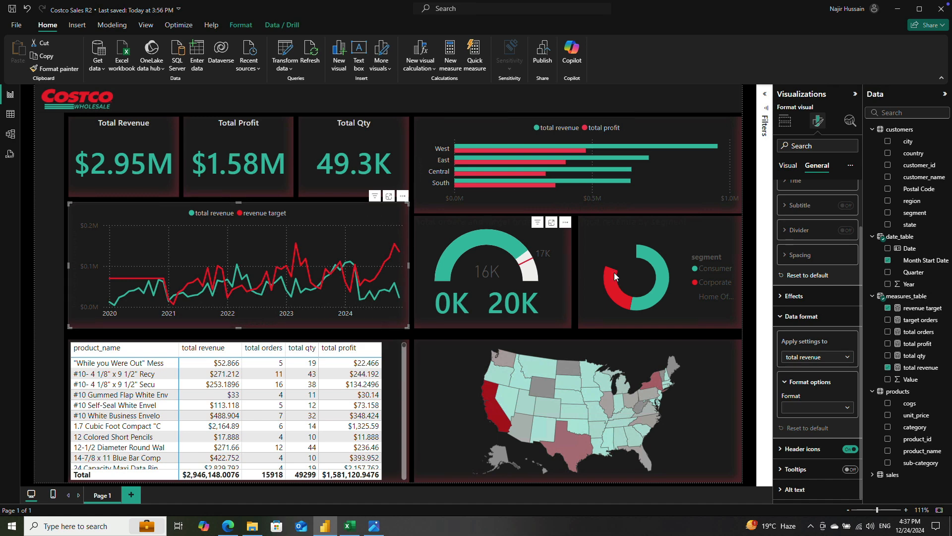
Step: Try the line chart without its horizontal gridlines, and without its vertical gridlines
scroll(810, 278, "up", 2)
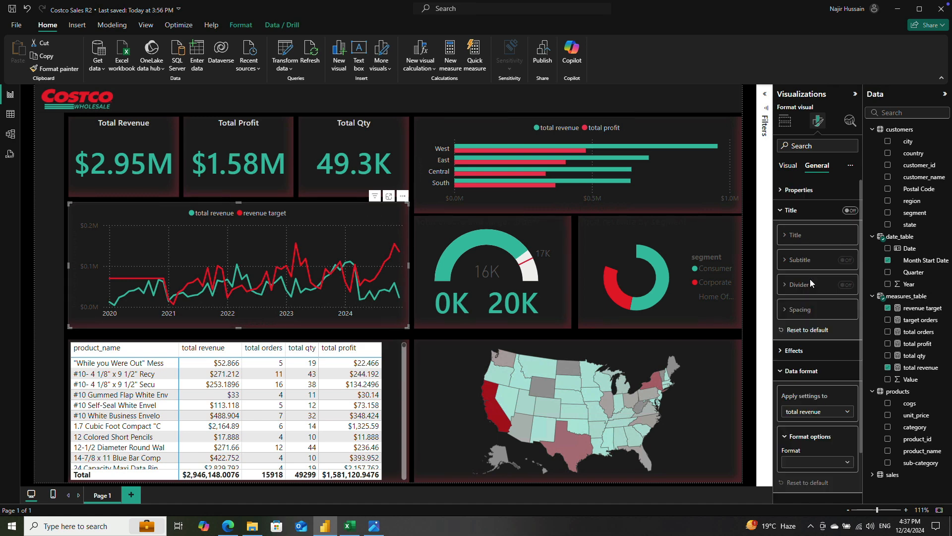
left_click(789, 167)
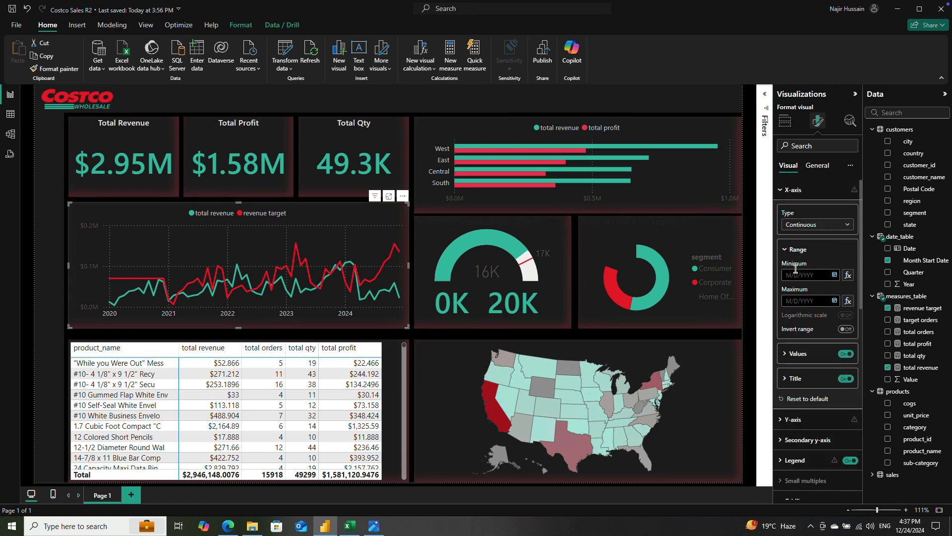
scroll(818, 317, "down", 5)
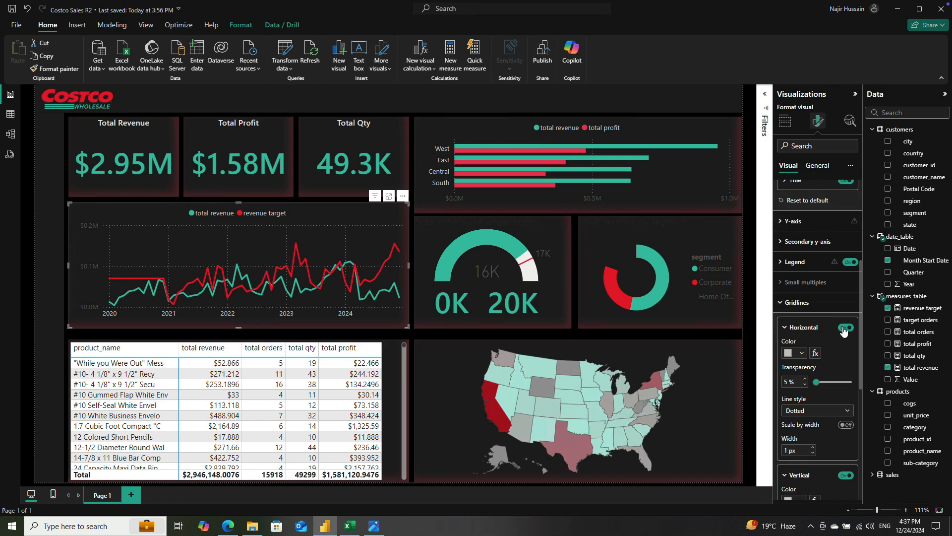
left_click(844, 331)
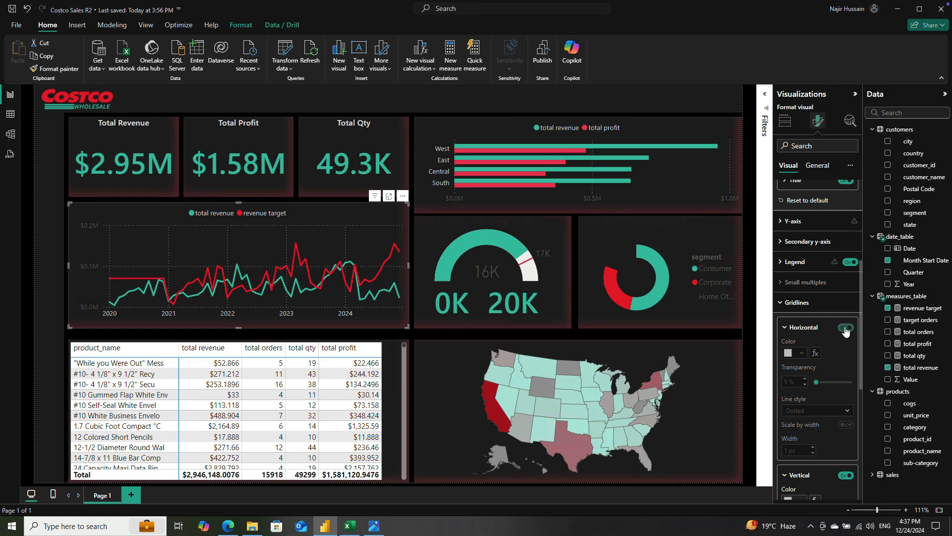
left_click(846, 330)
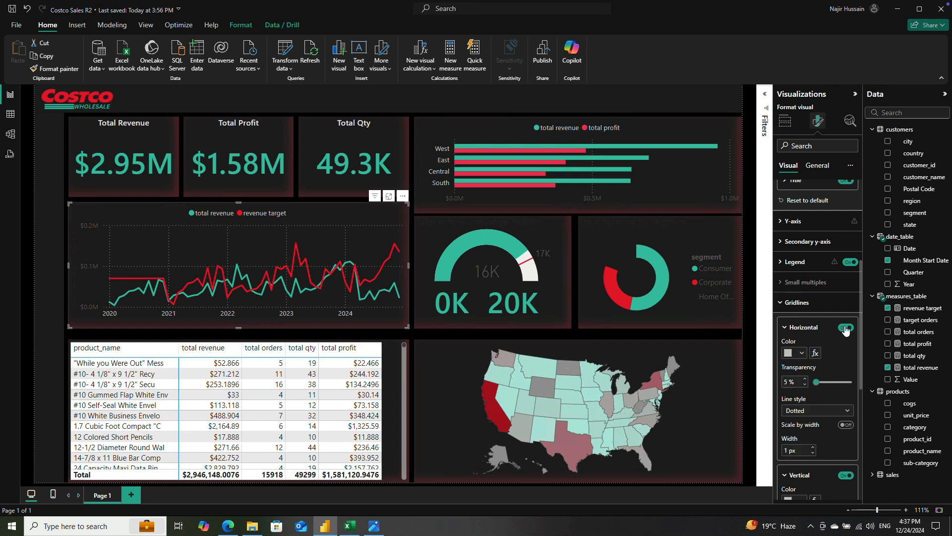
scroll(839, 368, "down", 2)
left_click(844, 377)
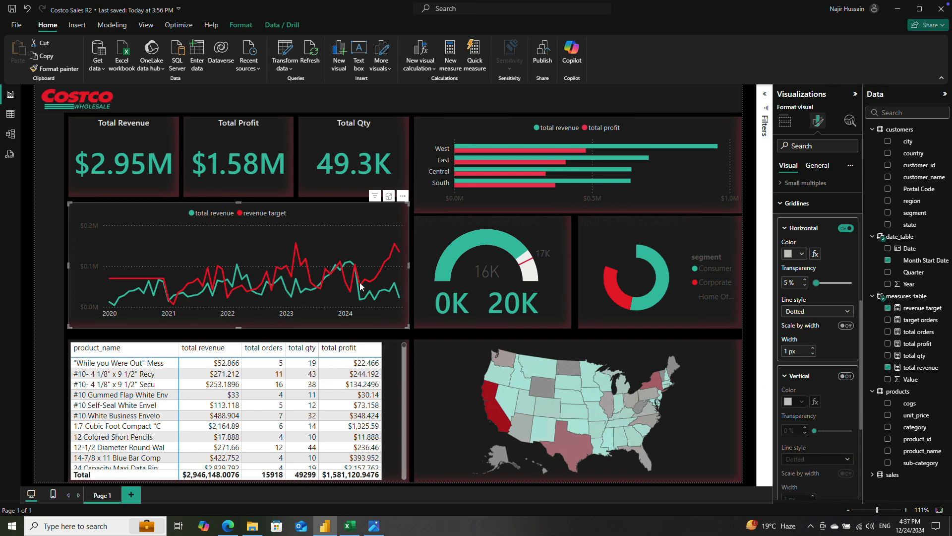
left_click(846, 376)
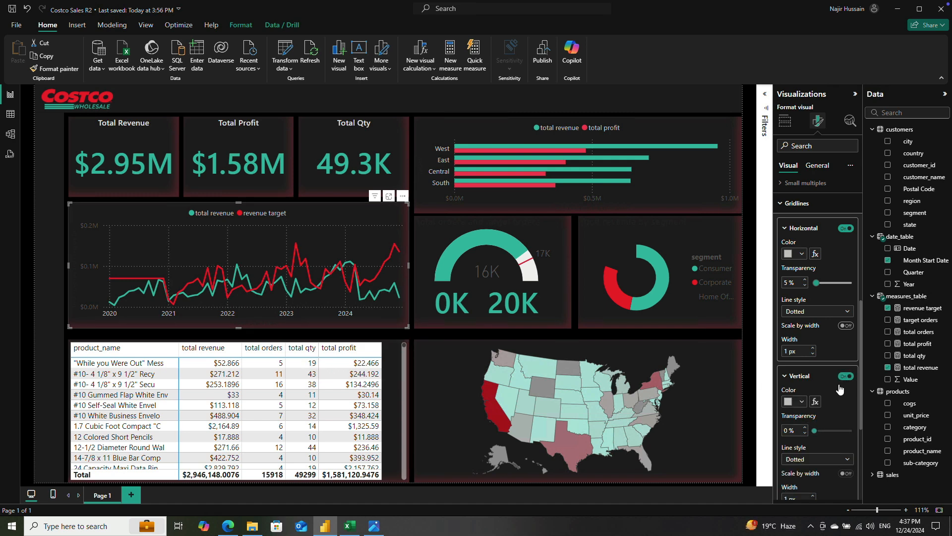
Step: Color the line chart's vertical and horizontal gridlines gray and set the vertical ones to 15% transparency
double_click(785, 430)
type("15")
left_click(796, 401)
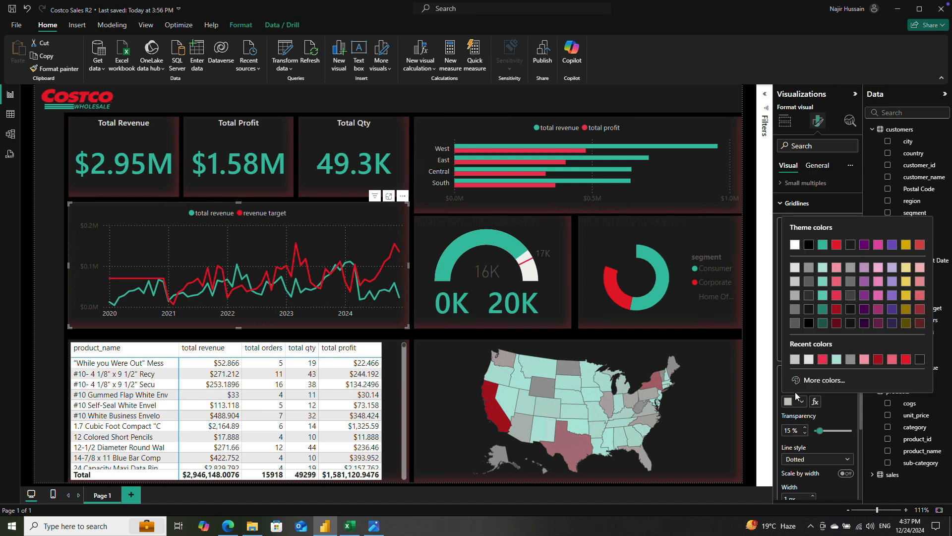
left_click(795, 296)
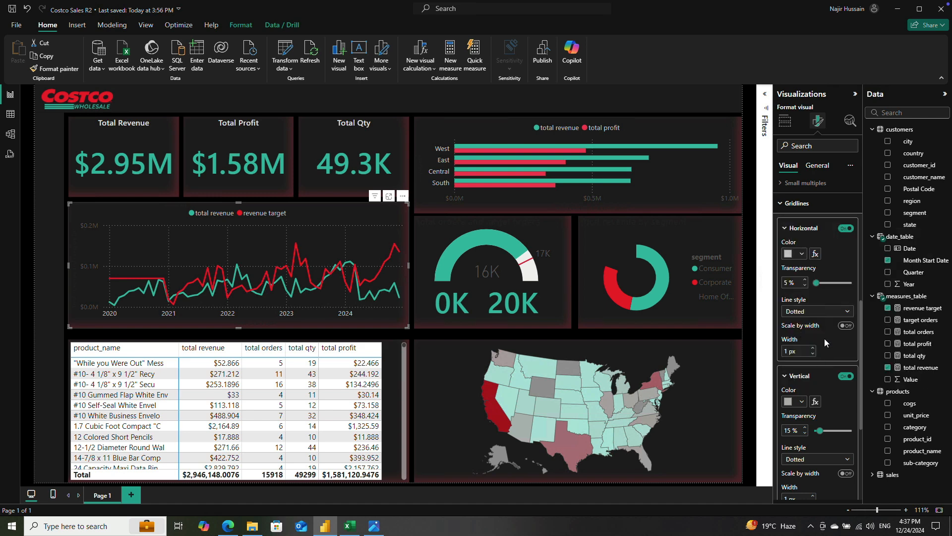
left_click(792, 254)
left_click(794, 338)
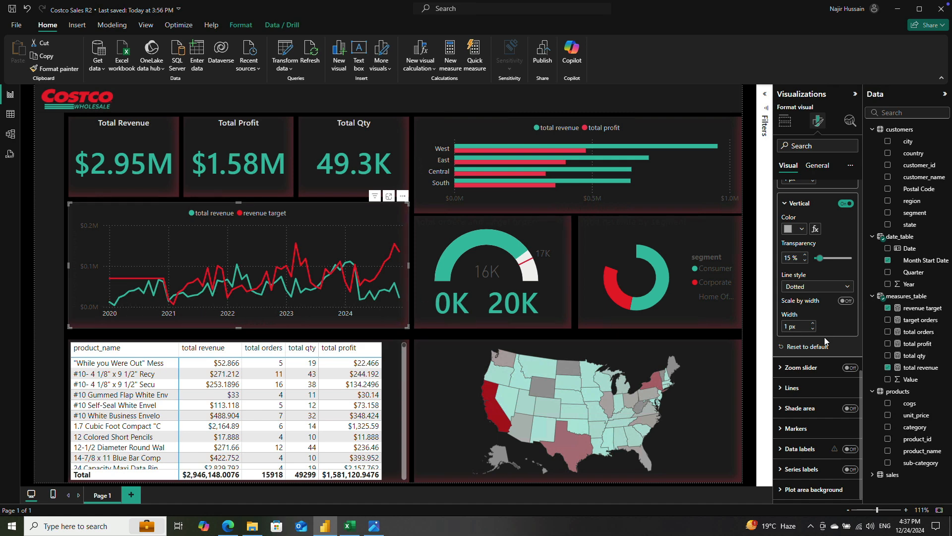
Step: Enable the line chart's zoom slider for the X-axis only and narrow its range to start around January 2021
left_click(851, 370)
left_click(789, 373)
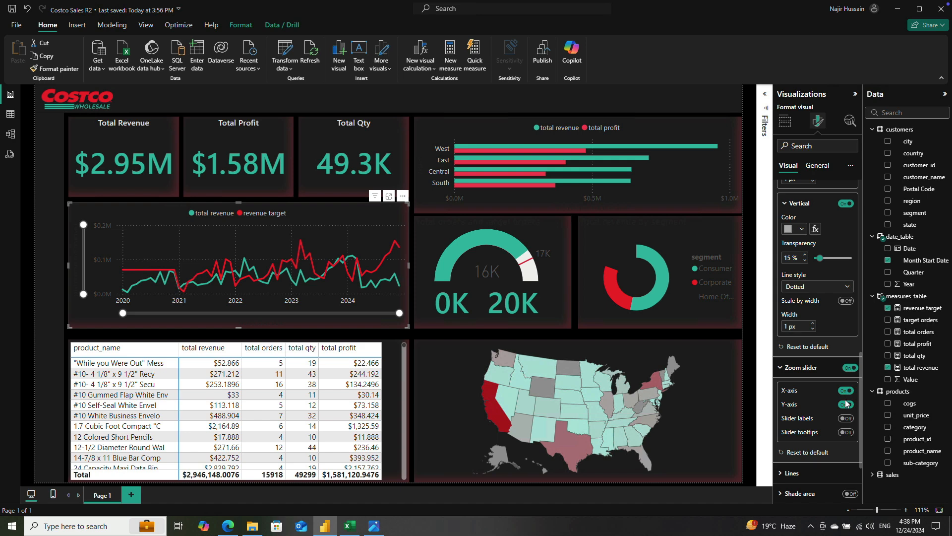
left_click(845, 405)
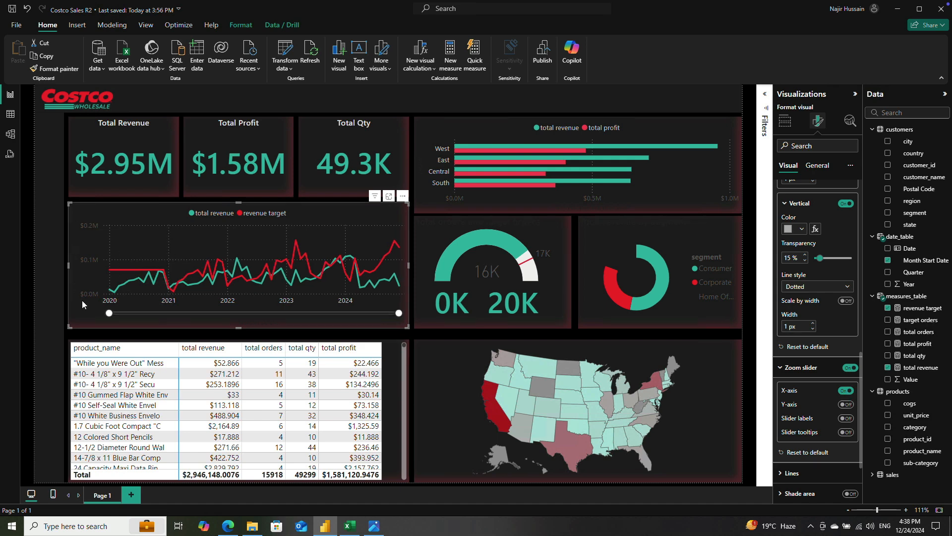
left_click_drag(110, 313, 187, 314)
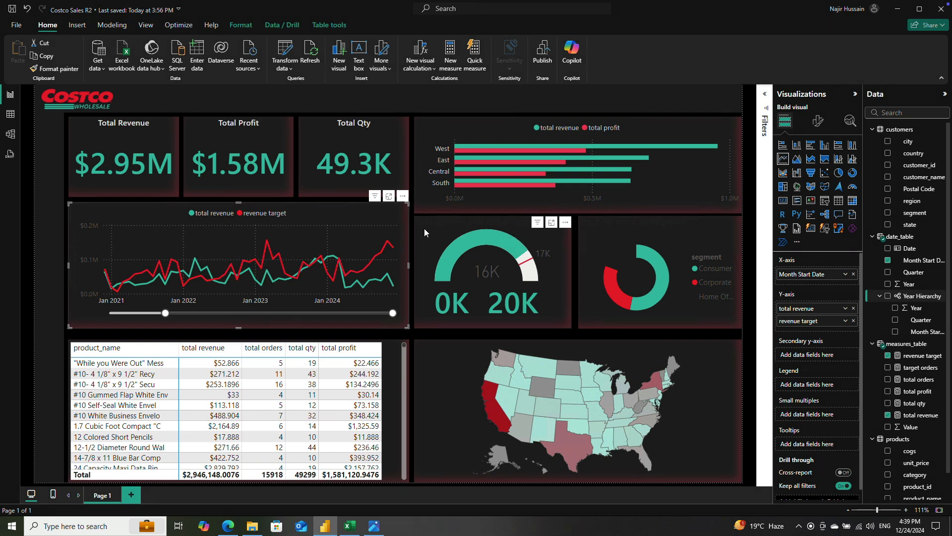
Step: Change the title text of the total orders gauge to "Order vs Target"
left_click(438, 227)
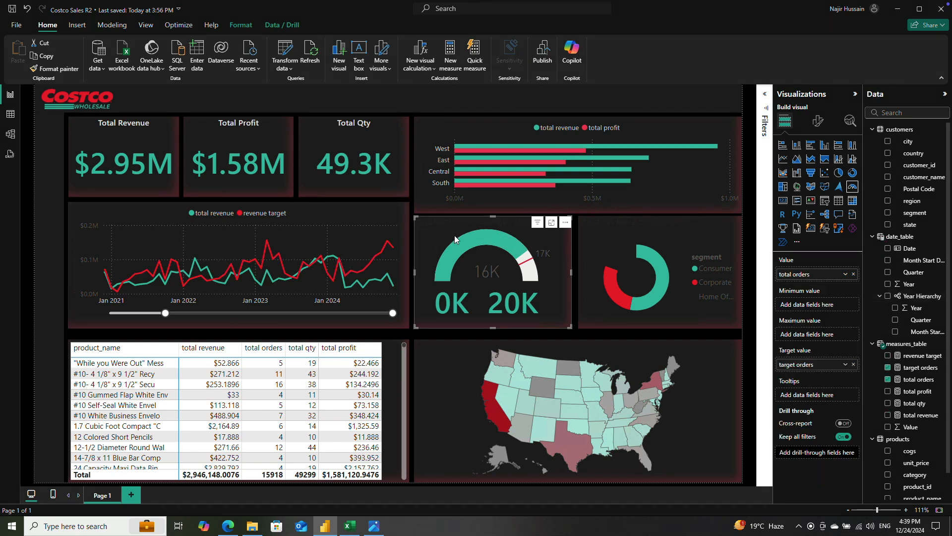
left_click(818, 121)
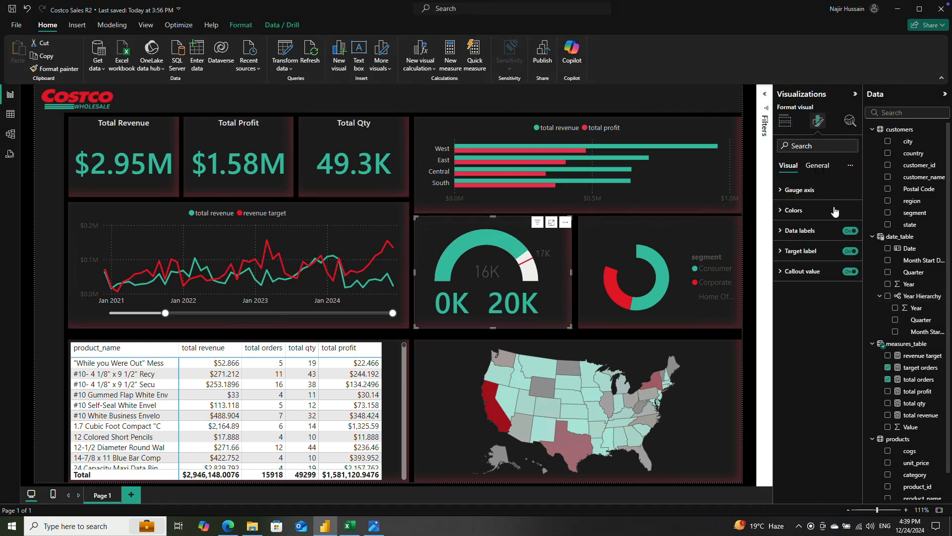
left_click(818, 165)
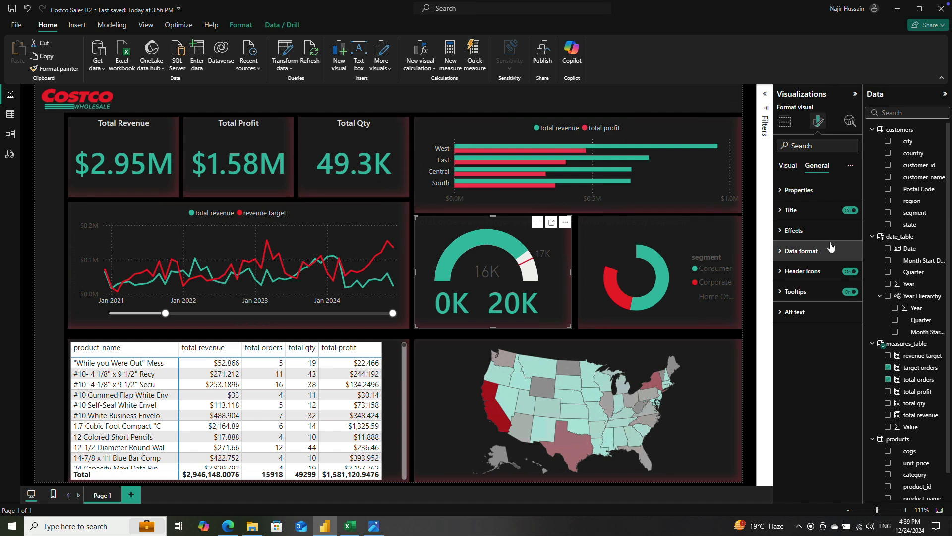
left_click(781, 212)
left_click(811, 260)
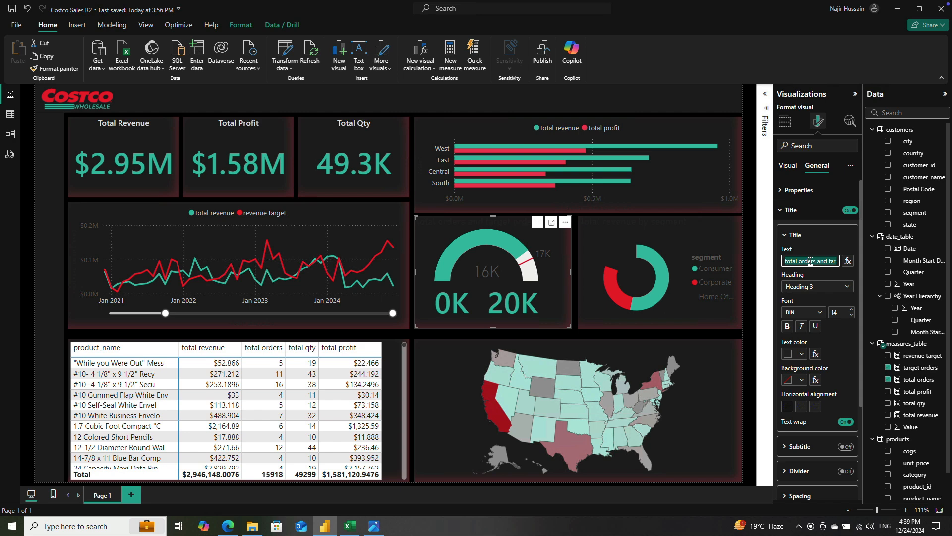
type("Order vs Target")
Step: Format the gauge's title in Segoe UI Semibold, size 11, with the text color White, 20% darker
left_click(823, 313)
key("s")
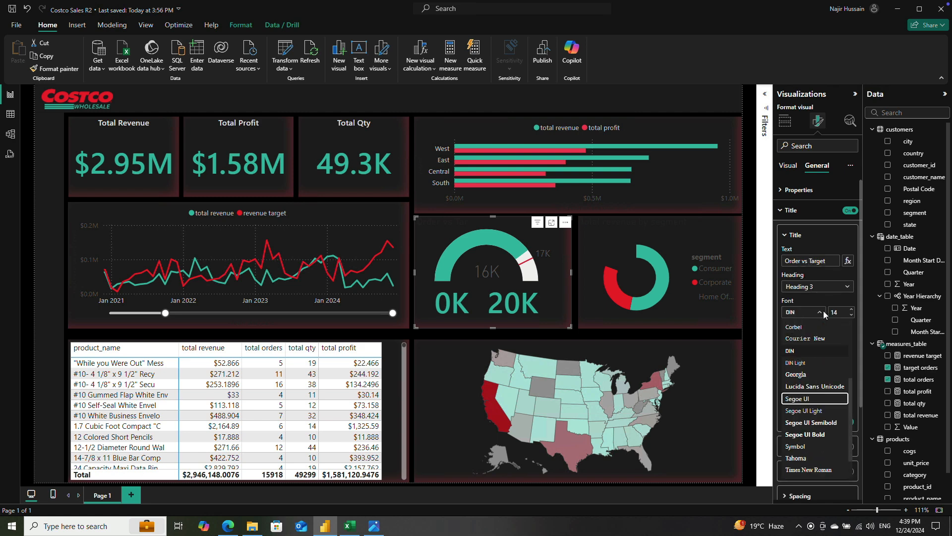
key("Down")
key("Down")
key("Return")
double_click(838, 311)
type("1")
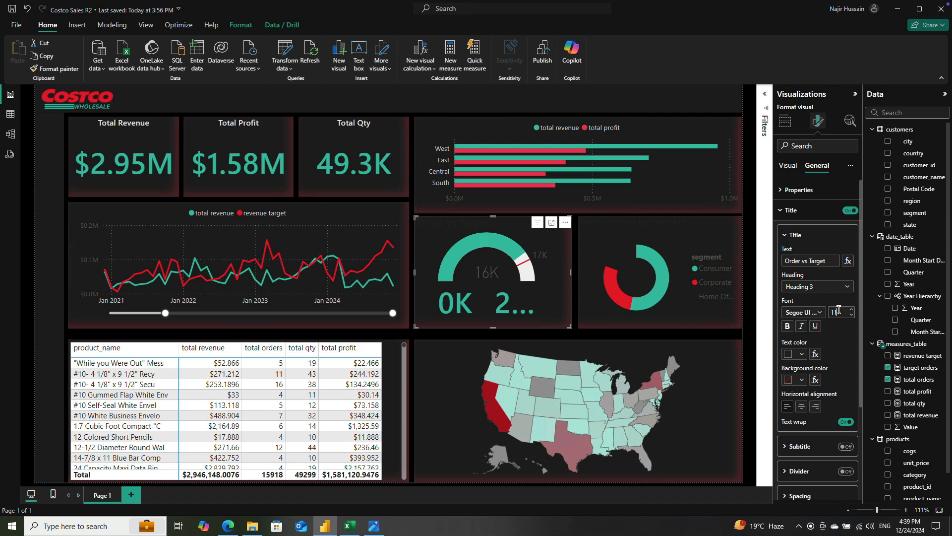
left_click(791, 354)
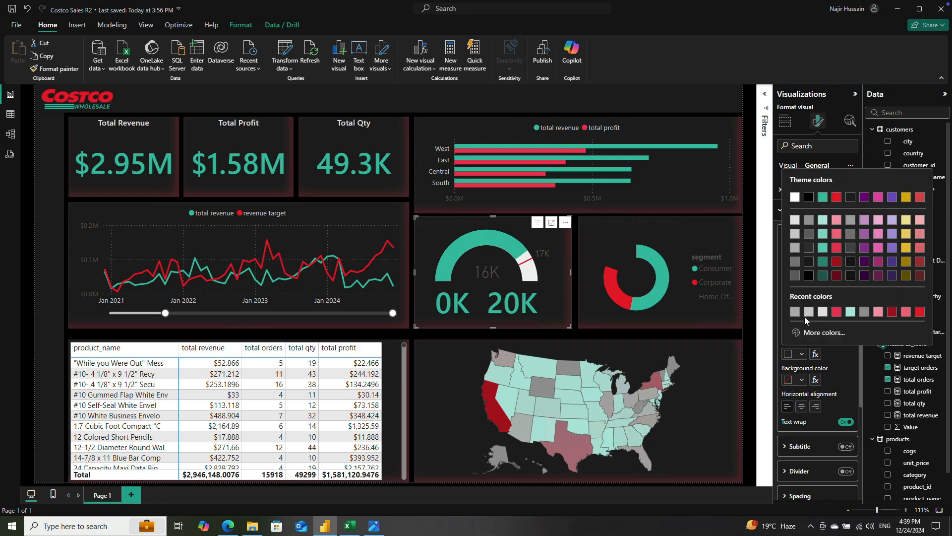
left_click(794, 235)
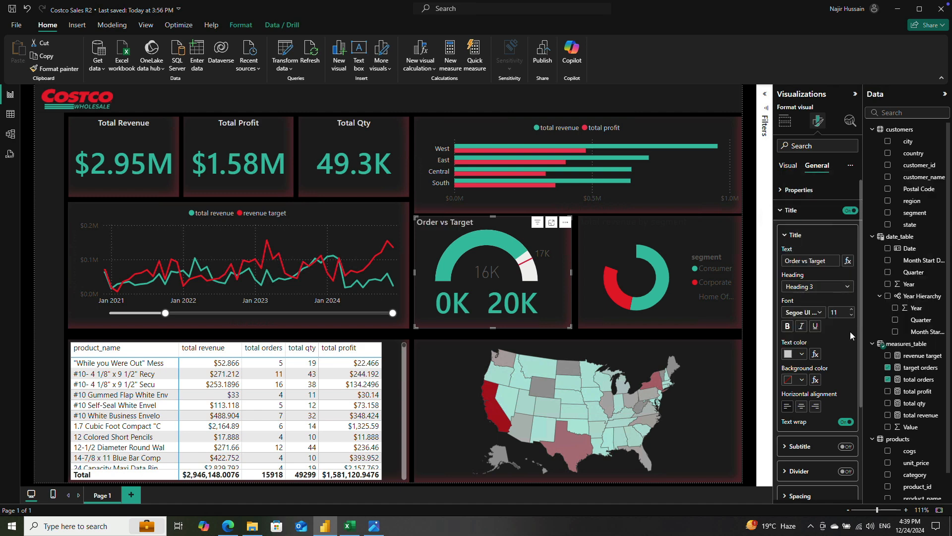
Step: Center the title of the Order vs Target gauge horizontally
left_click(801, 406)
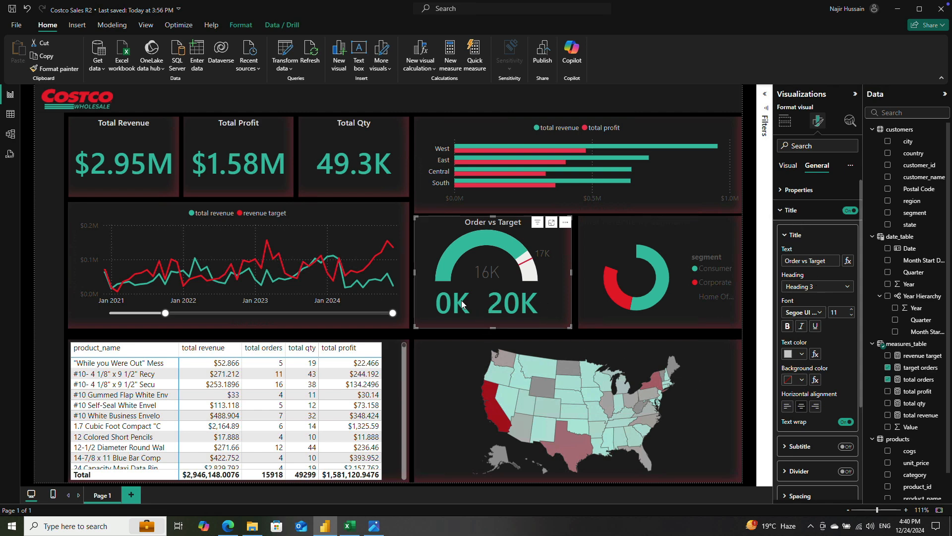
left_click(789, 210)
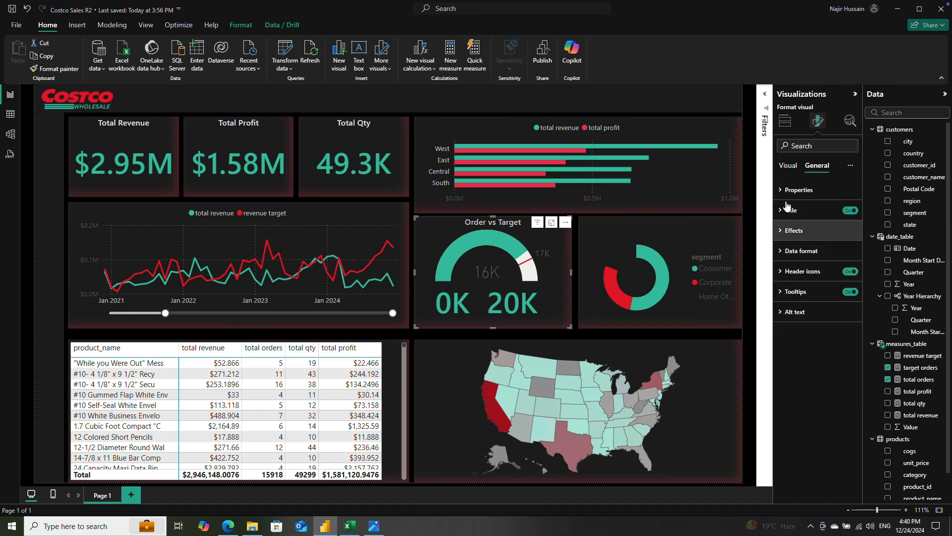
Step: Set the gauge's callout value font to Segoe UI Semibold and color it the teal-green theme color
left_click(789, 167)
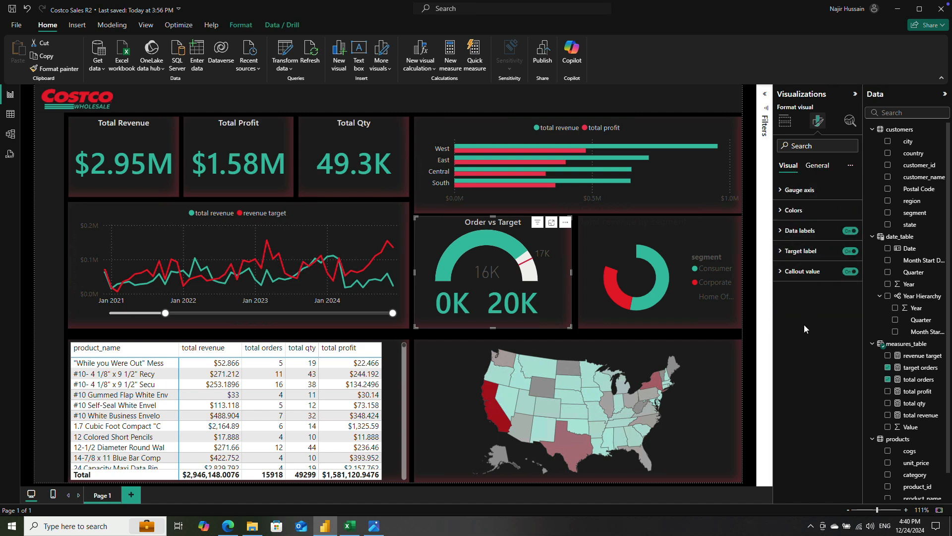
left_click(786, 271)
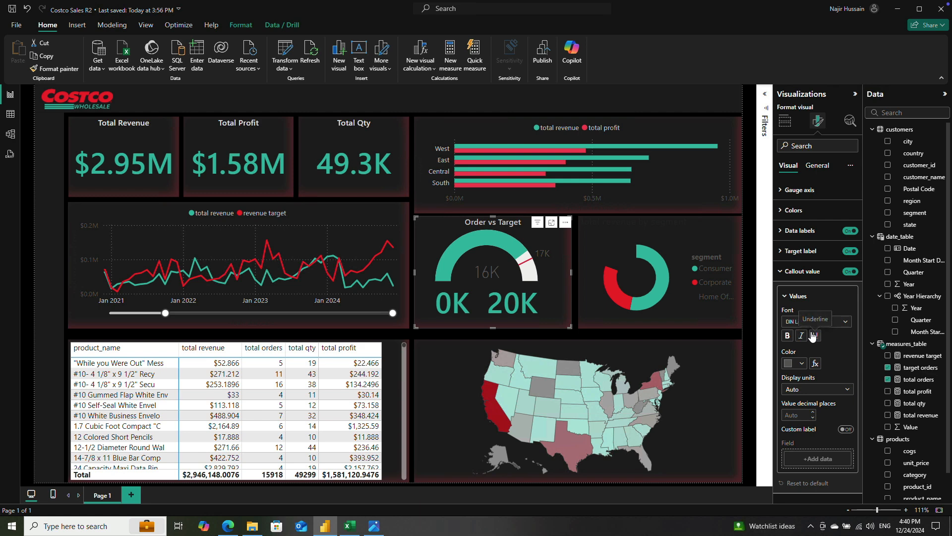
left_click(833, 325)
key("s")
key("Down")
key("Down")
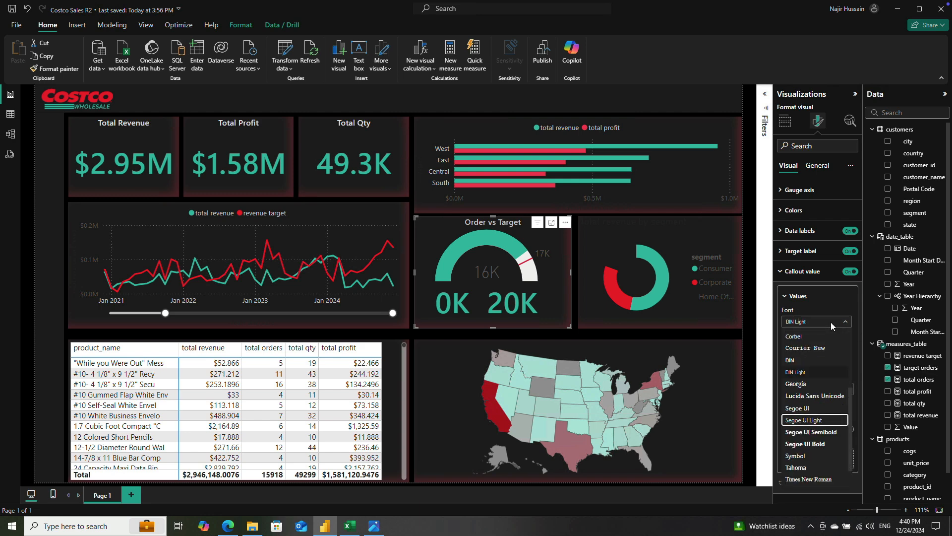
key("Return")
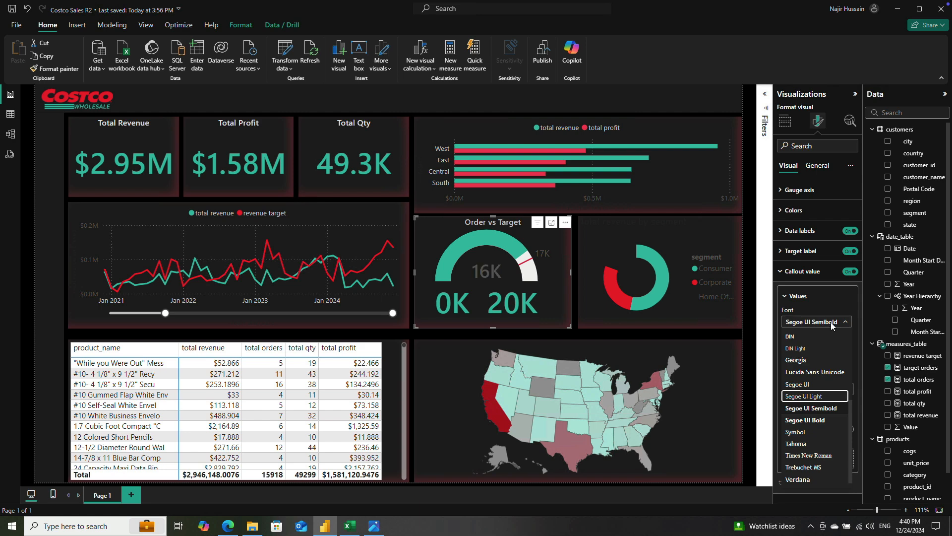
left_click(813, 407)
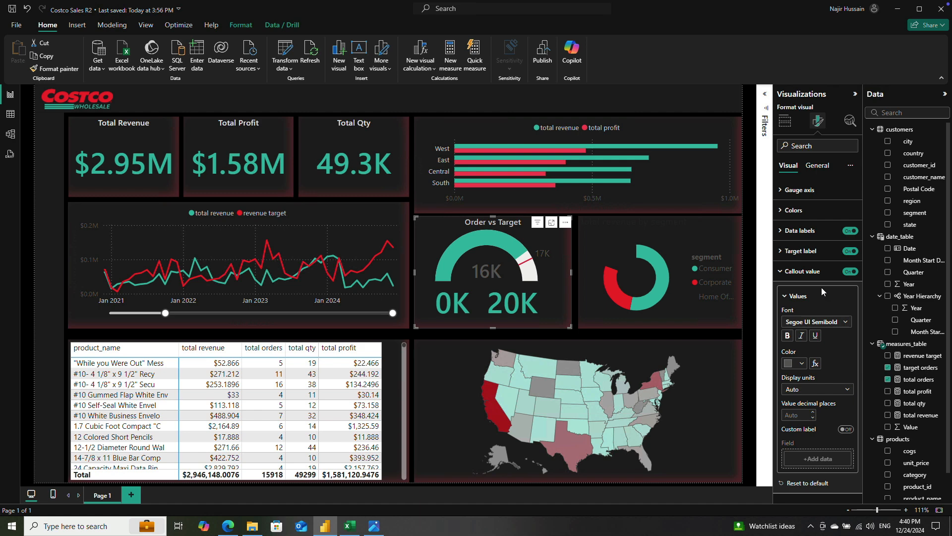
left_click(791, 366)
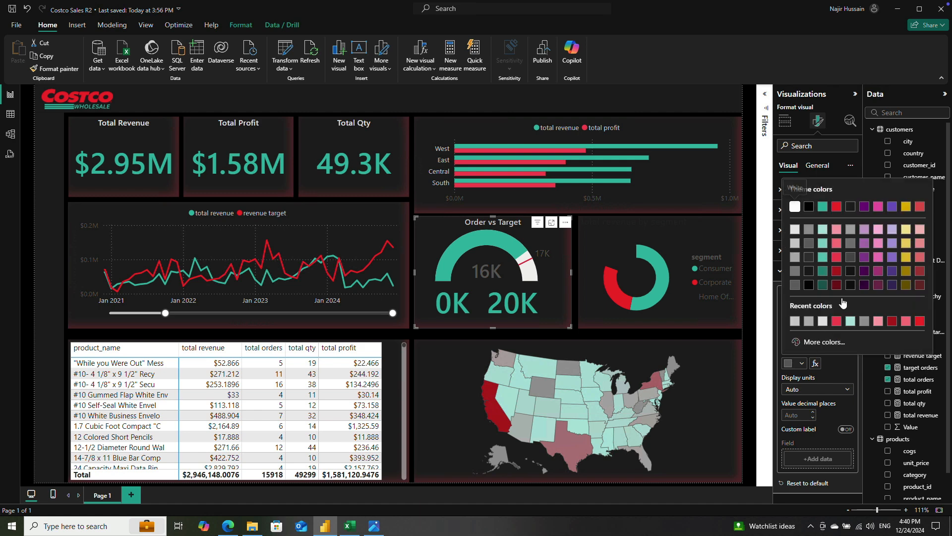
left_click(829, 210)
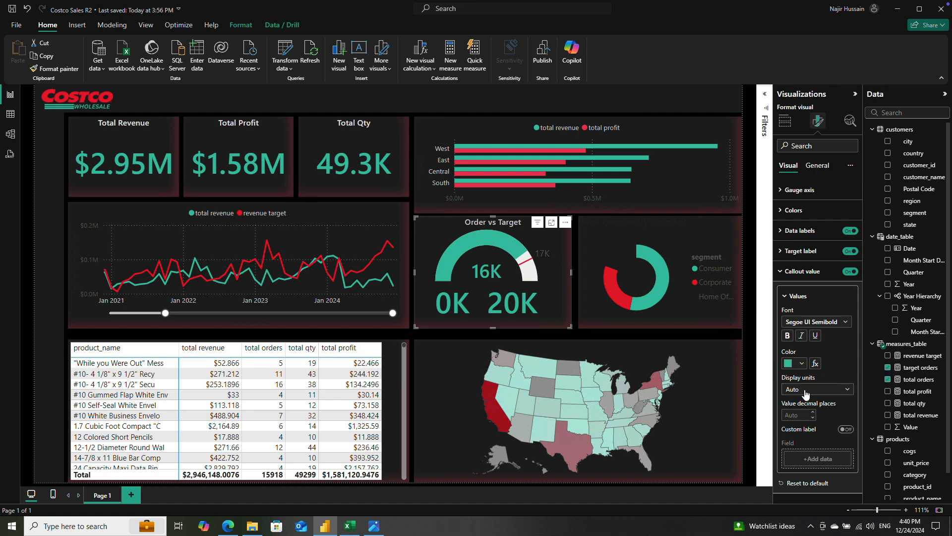
Step: Display the gauge's callout value in Thousands with 1 decimal place
left_click(805, 394)
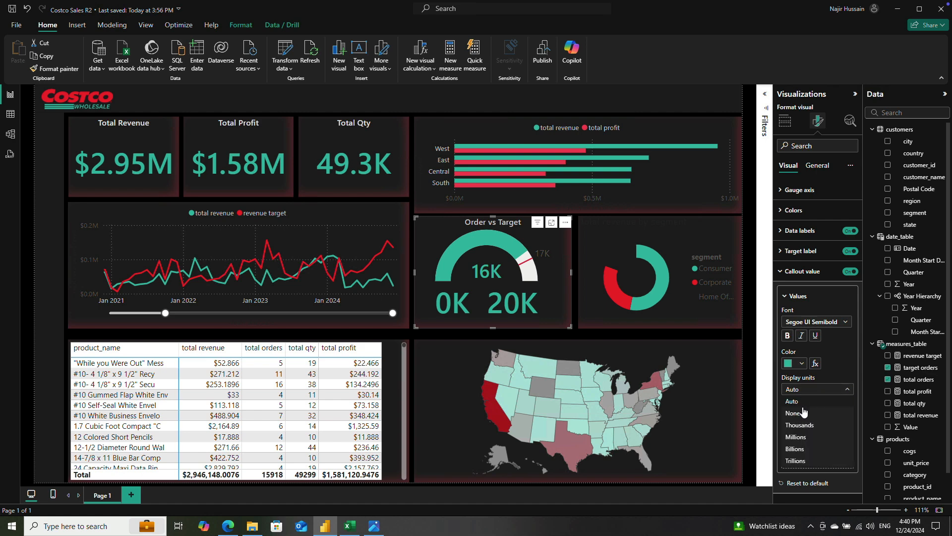
left_click(802, 425)
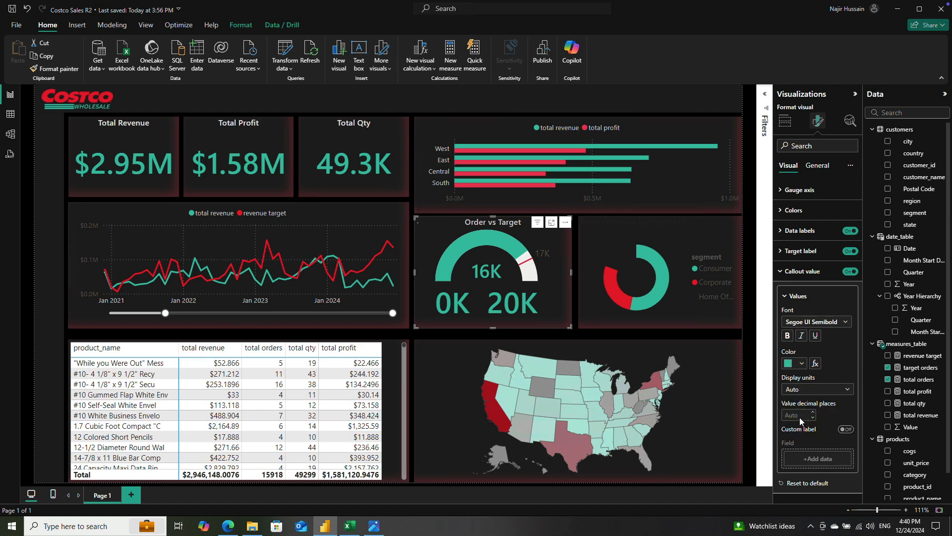
left_click(803, 417)
left_click(830, 410)
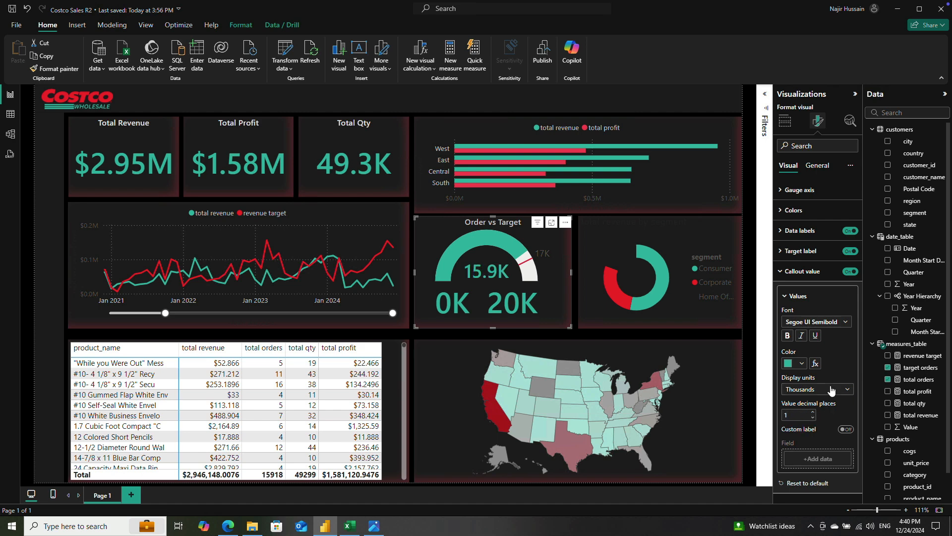
left_click(781, 272)
Step: Set the gauge's data labels to font size 15 and color them red
left_click(781, 252)
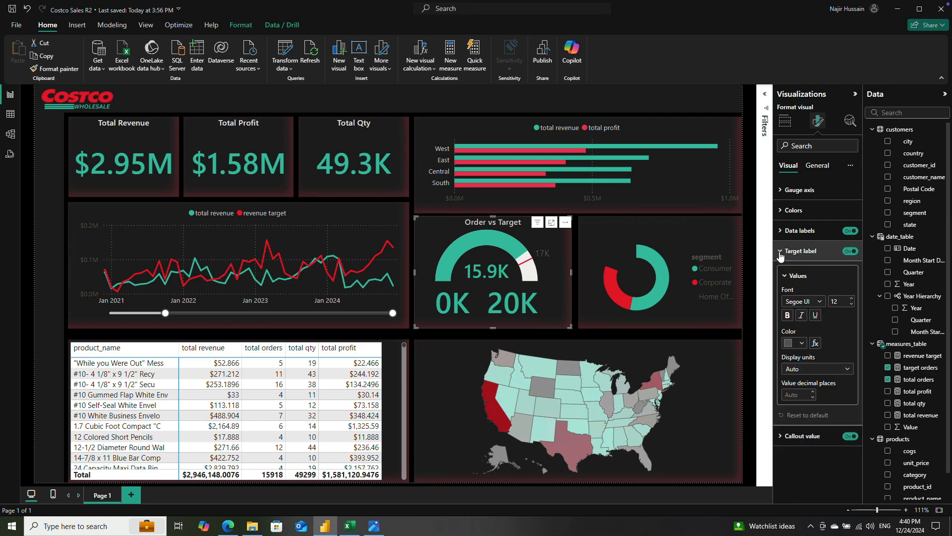
left_click(781, 252)
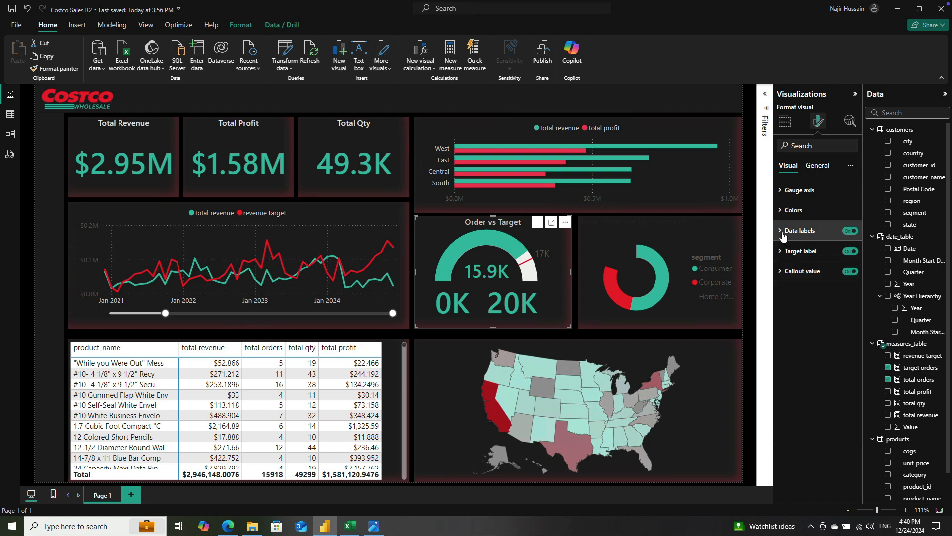
left_click(781, 231)
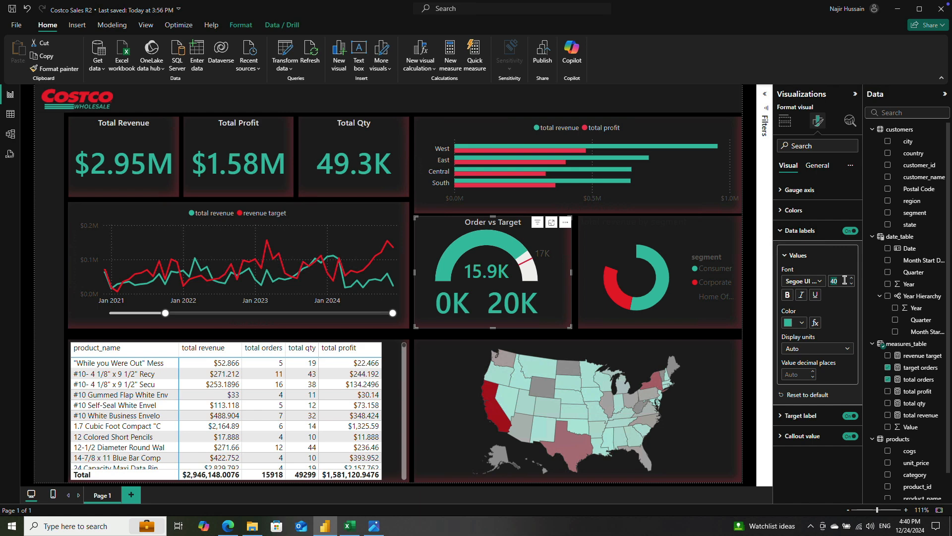
type("15")
key("Return")
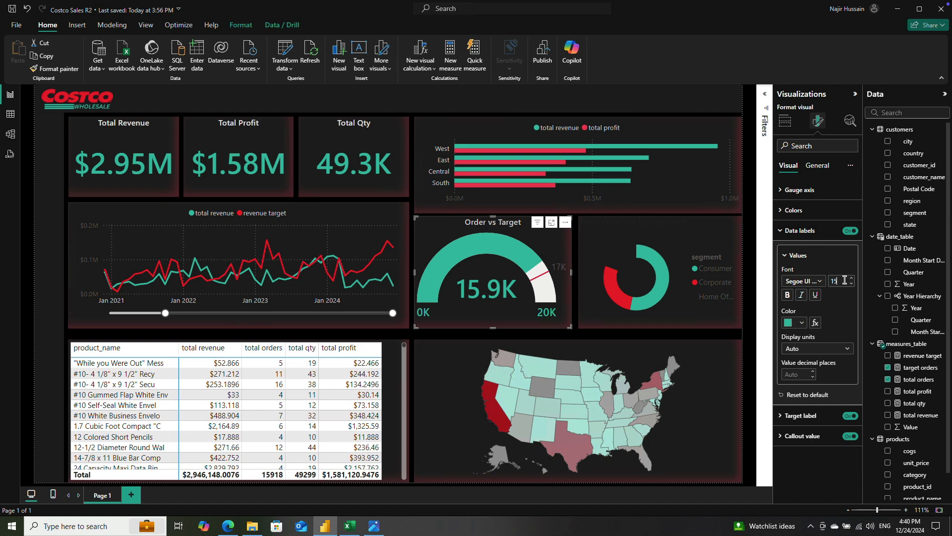
left_click(844, 280)
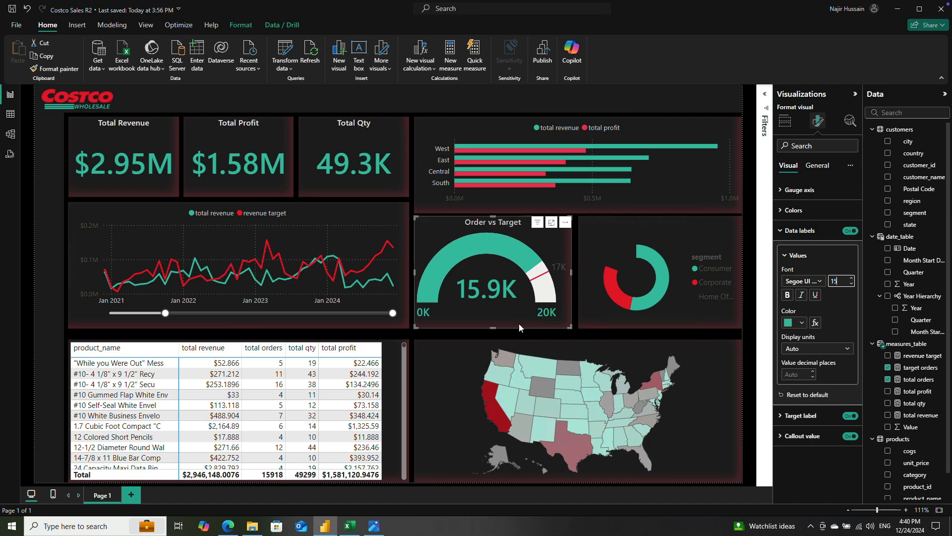
left_click(797, 322)
left_click(837, 360)
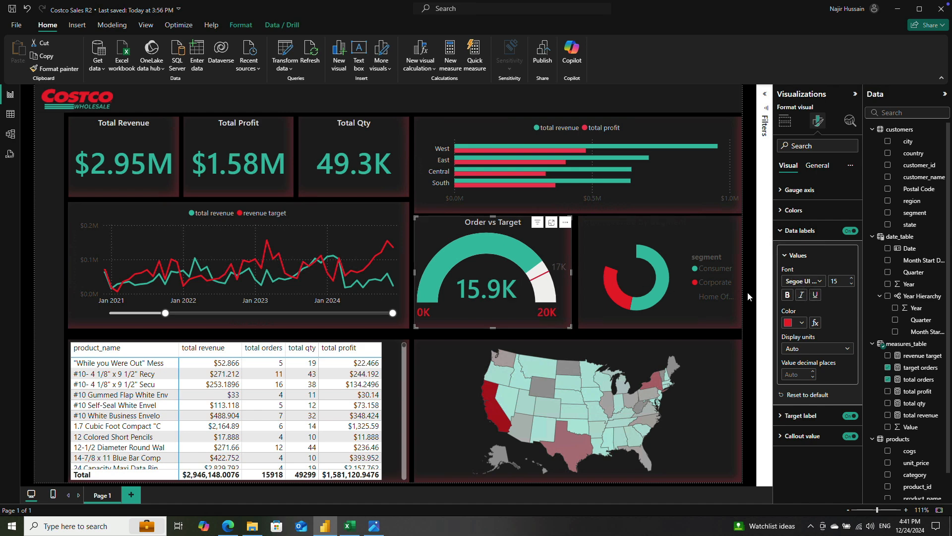
left_click(803, 232)
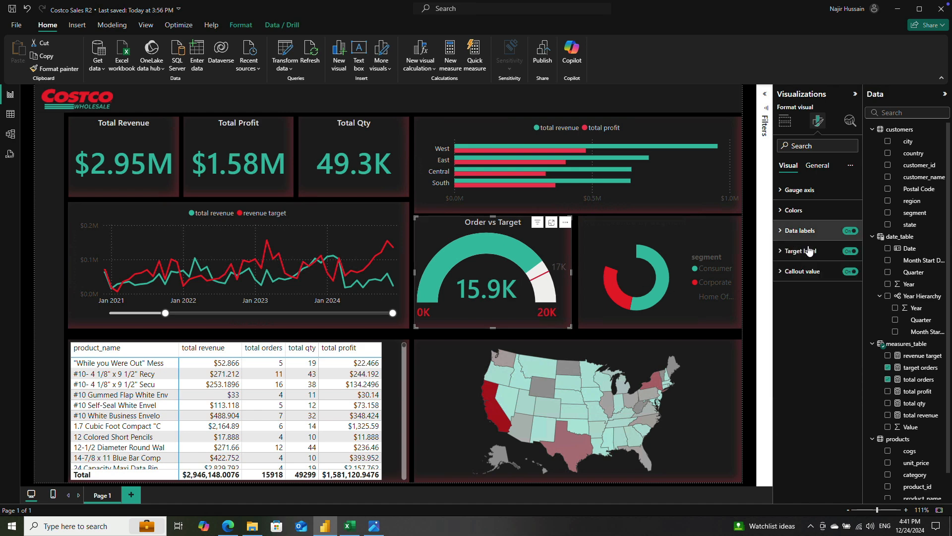
Step: Color the gauge's target label White, 20% darker, and make it bold
left_click(782, 251)
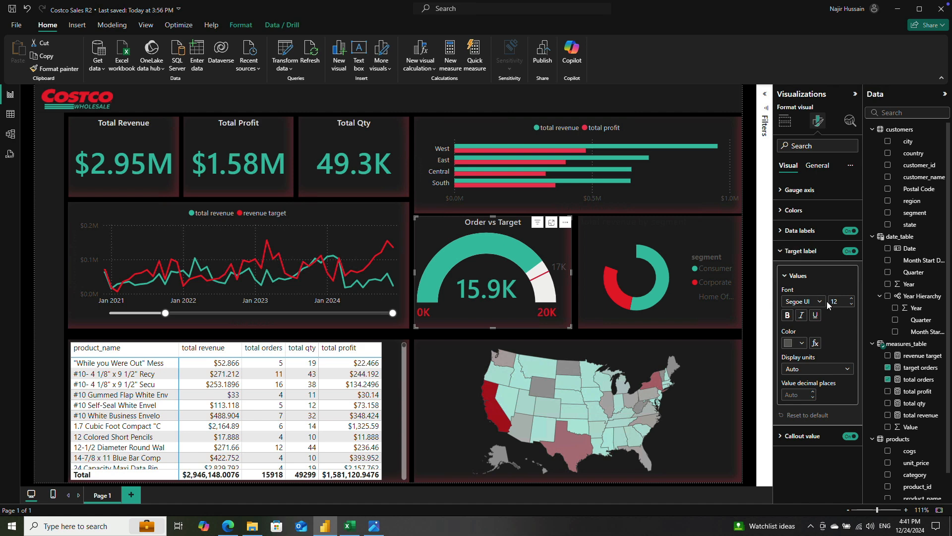
left_click(800, 344)
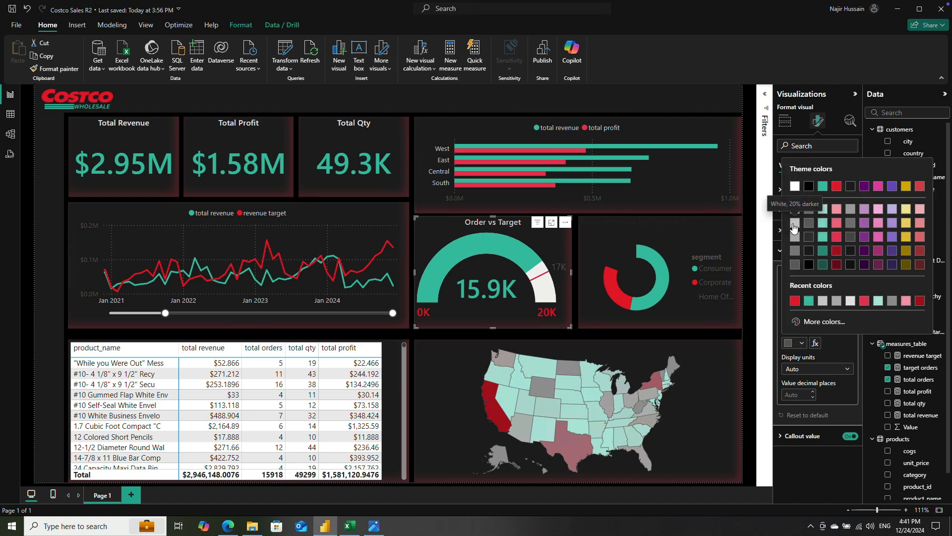
left_click(794, 227)
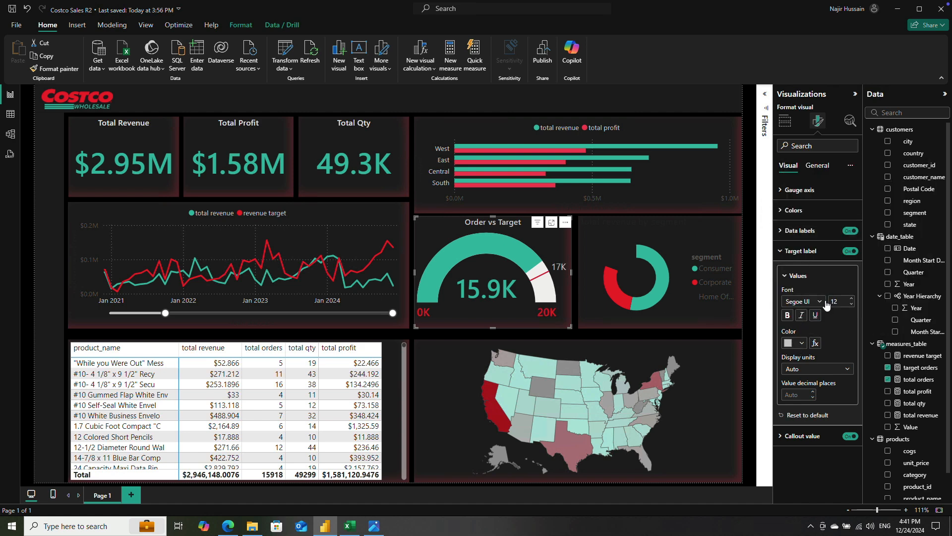
left_click(787, 317)
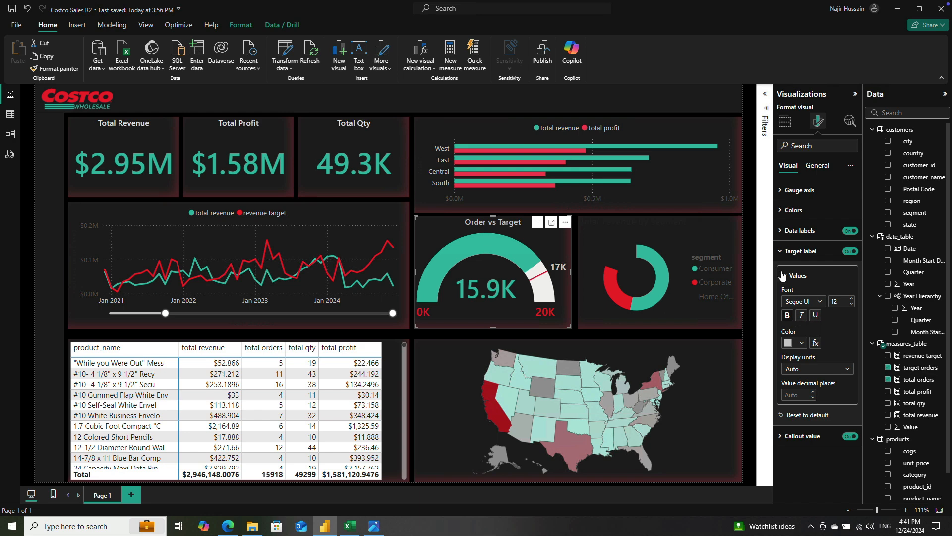
left_click(780, 252)
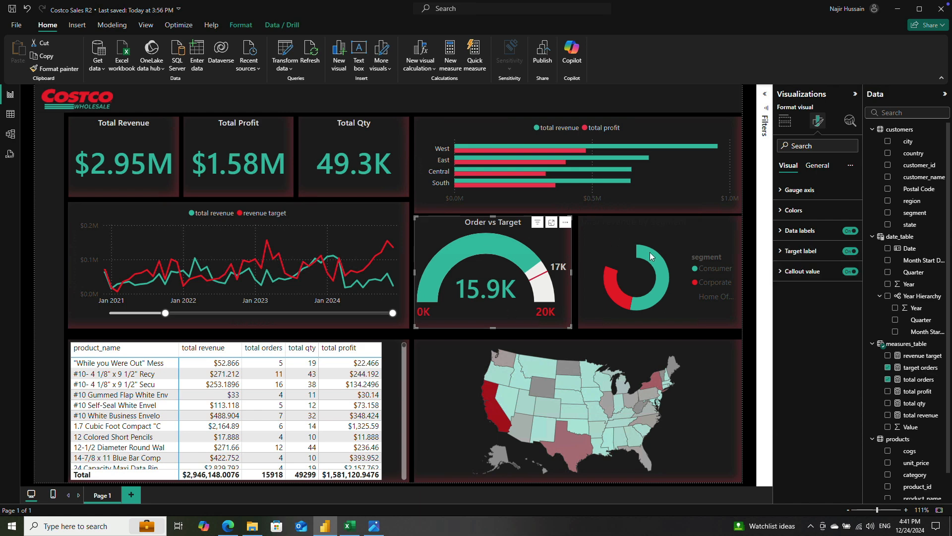
Step: Change the title text of the segment donut chart to "Revenue by Segment"
left_click(623, 231)
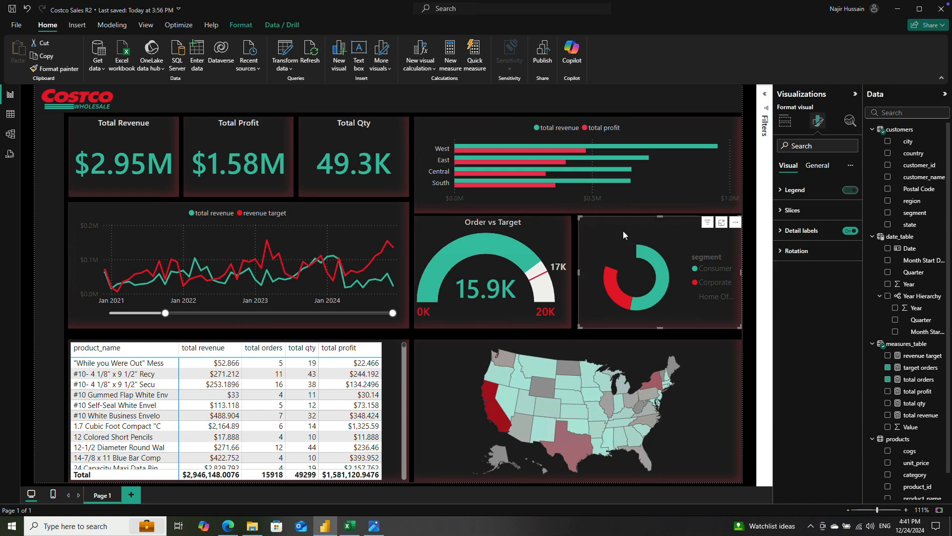
left_click(813, 168)
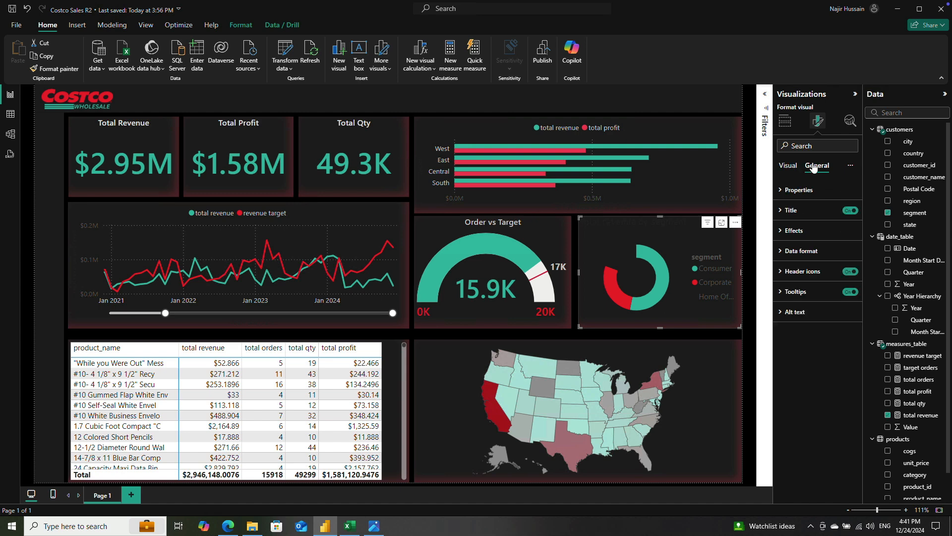
left_click(814, 210)
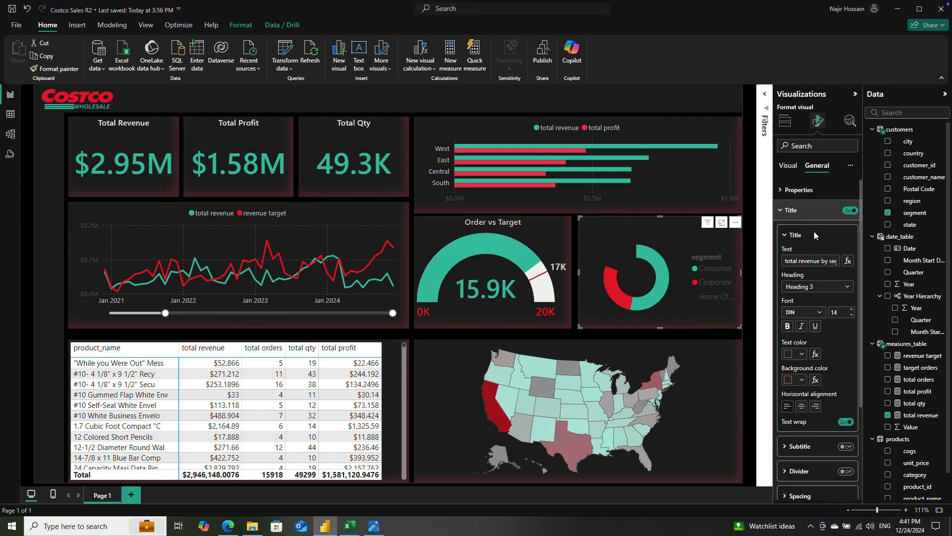
left_click(806, 260)
type("Re")
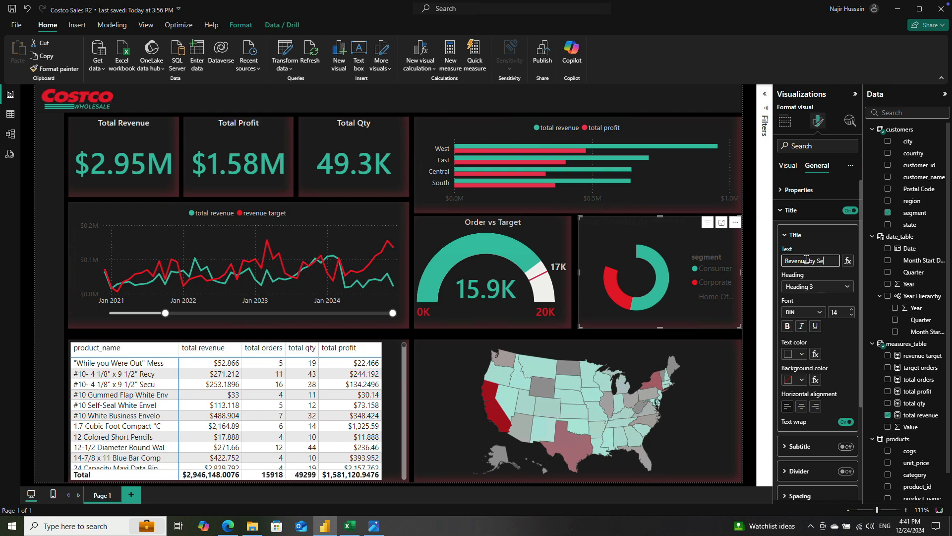
type("venue by Segment")
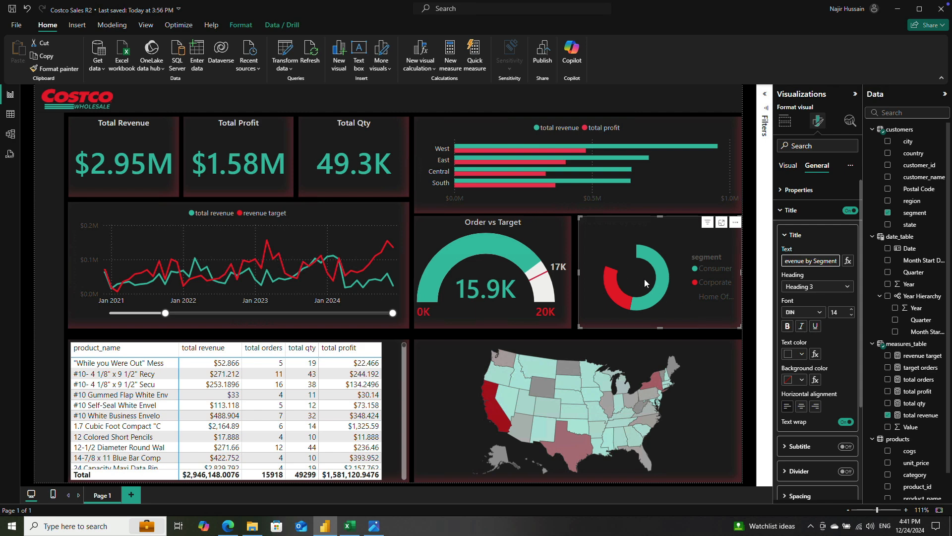
Step: Set the donut chart's title font to Segoe UI Semibold, size 11
left_click(822, 288)
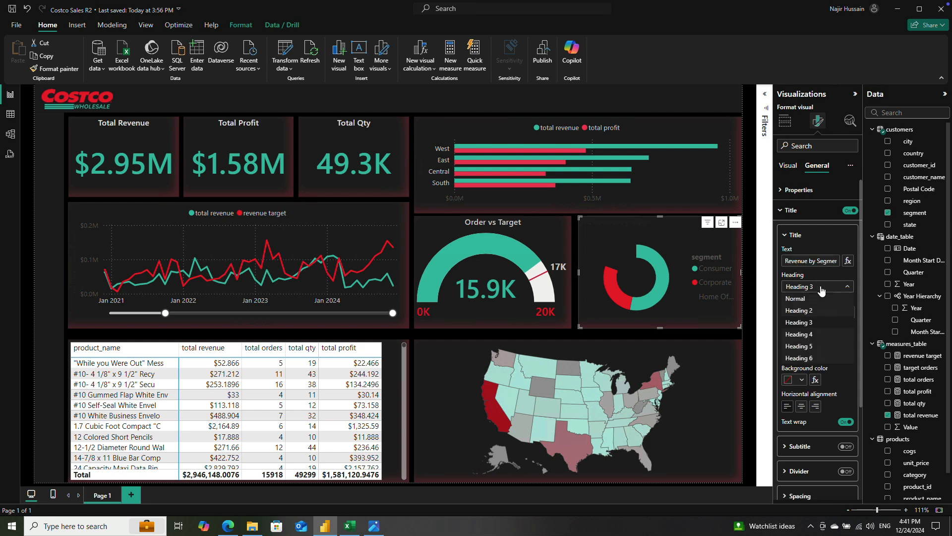
left_click(817, 264)
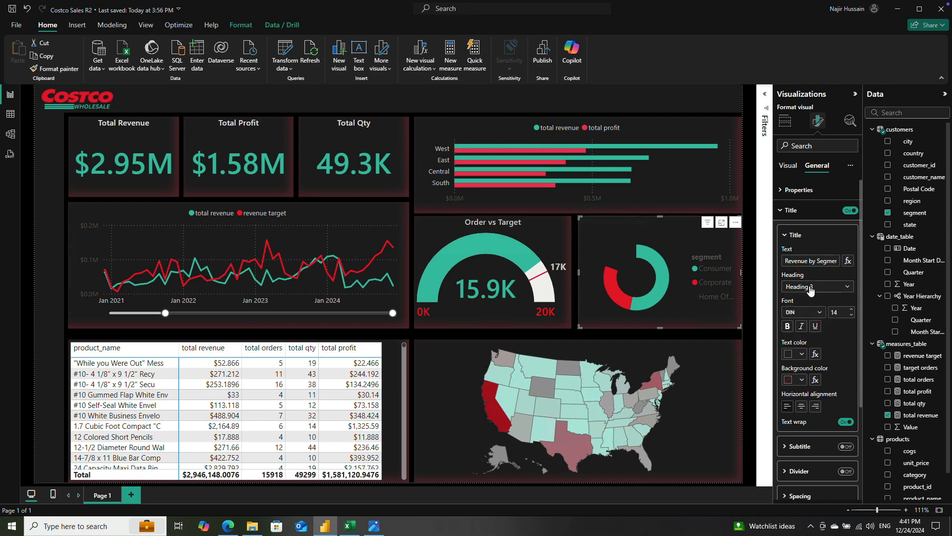
left_click(810, 289)
left_click(810, 322)
left_click(808, 312)
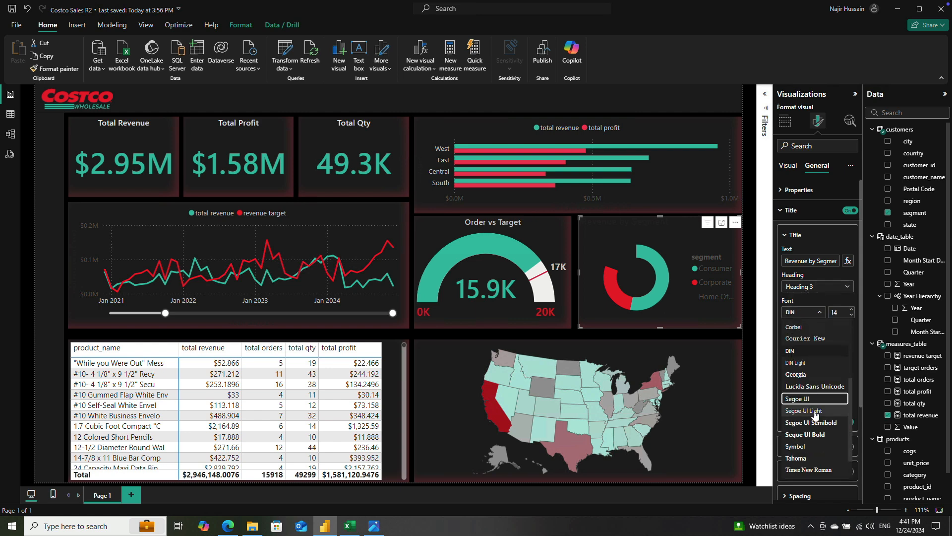
left_click(820, 423)
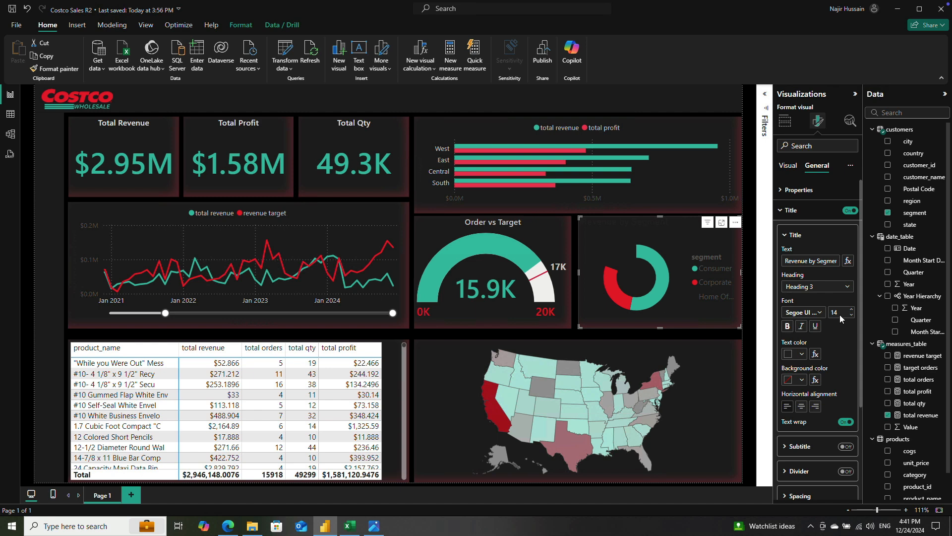
type("1")
Step: Color the donut chart's title text light gray and center it horizontally
left_click(796, 354)
left_click(795, 240)
left_click(802, 407)
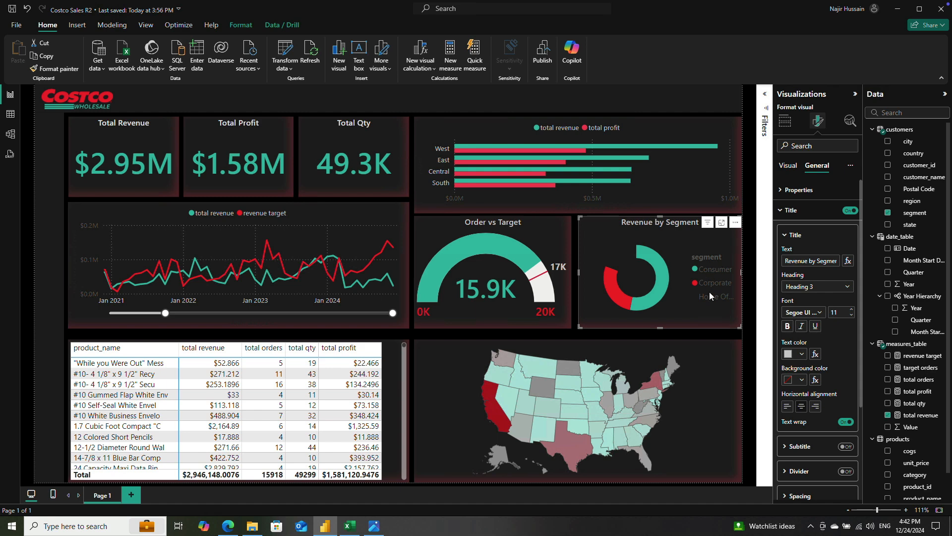
left_click(792, 211)
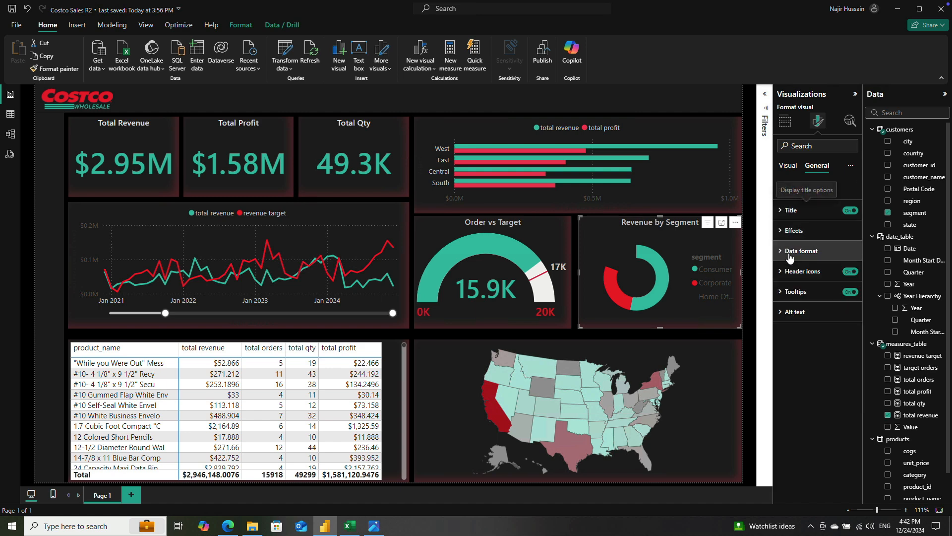
left_click(788, 166)
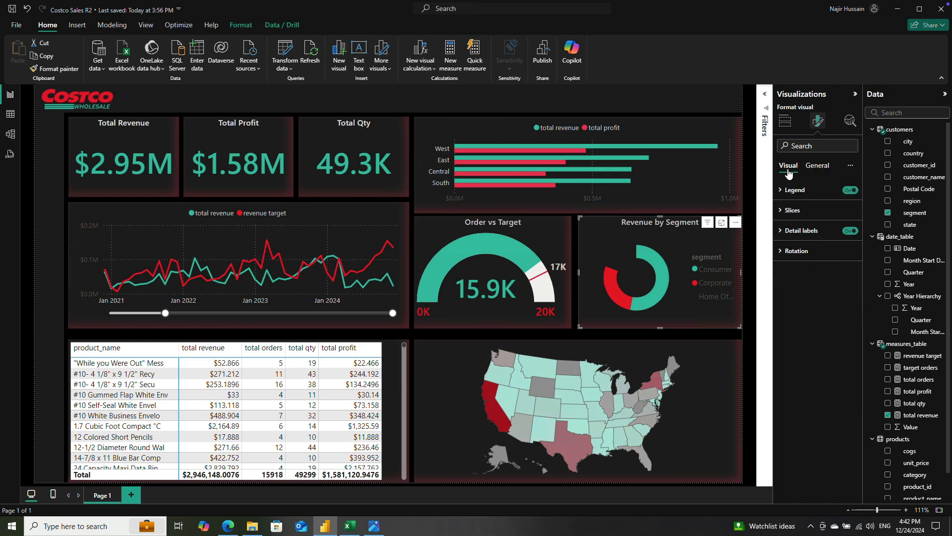
Step: Turn off the legend and the detail labels of the Revenue by Segment donut chart
left_click(849, 191)
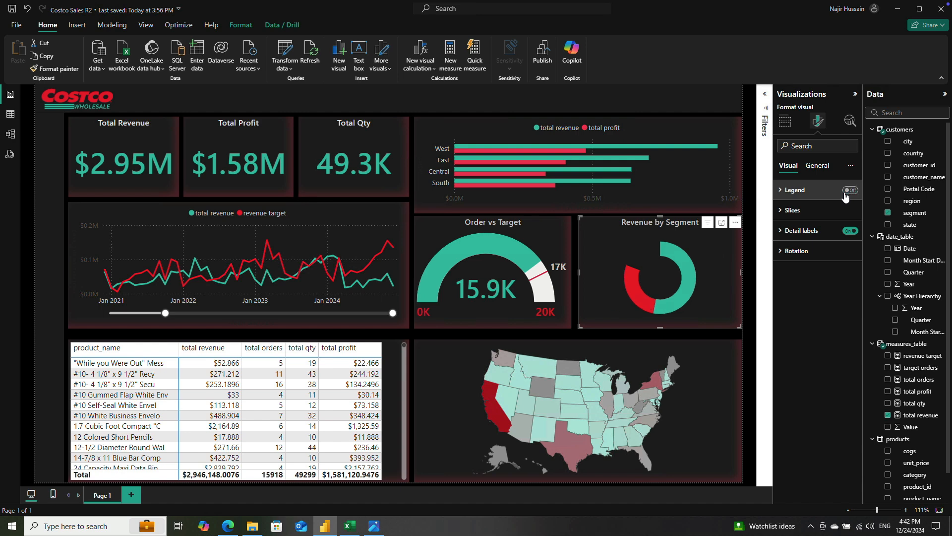
left_click(782, 232)
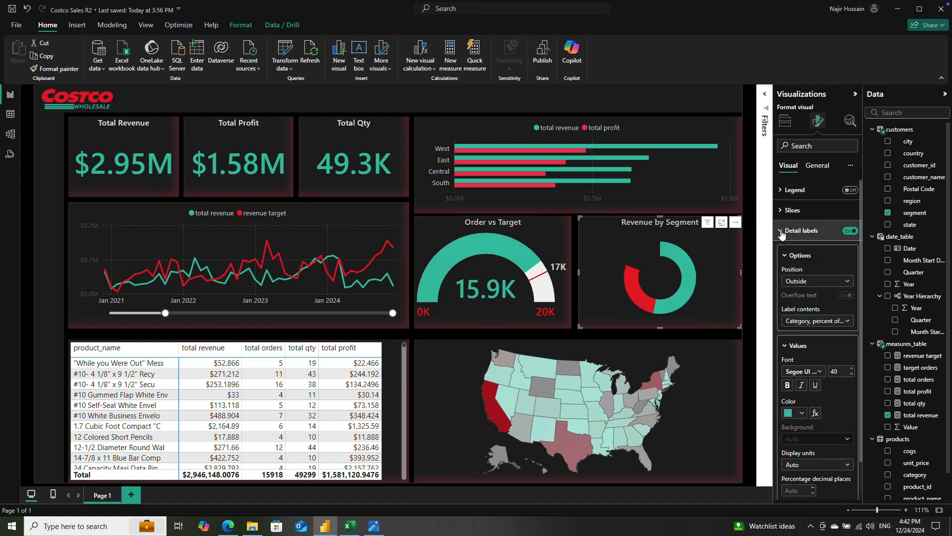
left_click(848, 231)
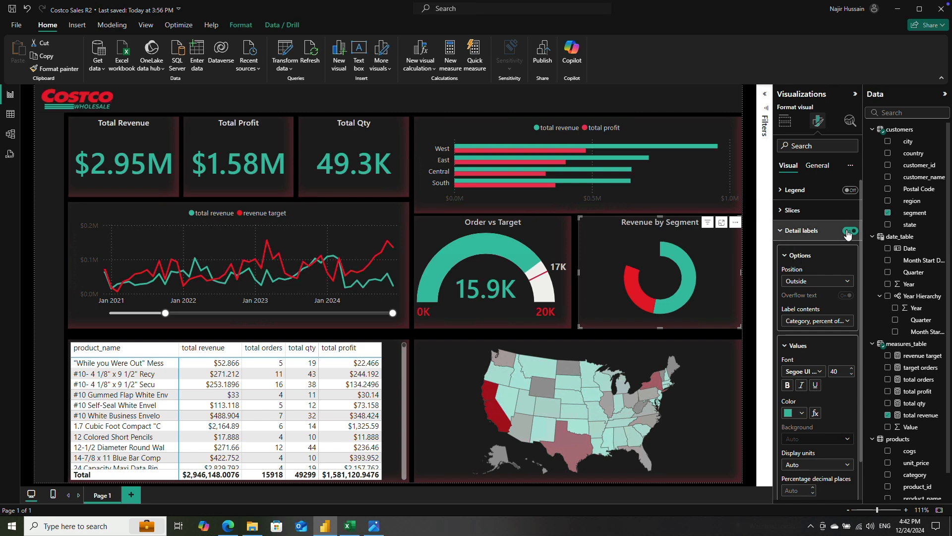
Step: Color the Home Office slice of the donut chart light teal
left_click(782, 211)
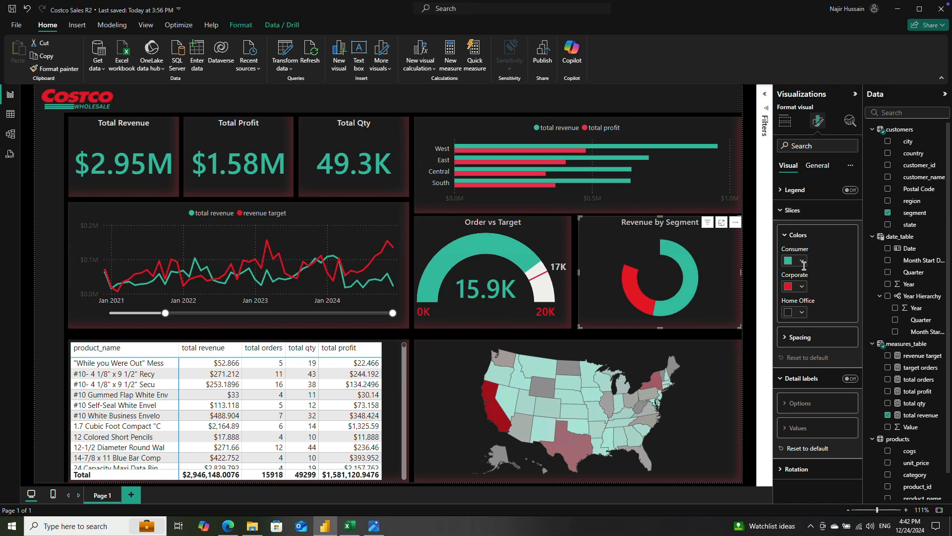
left_click(803, 311)
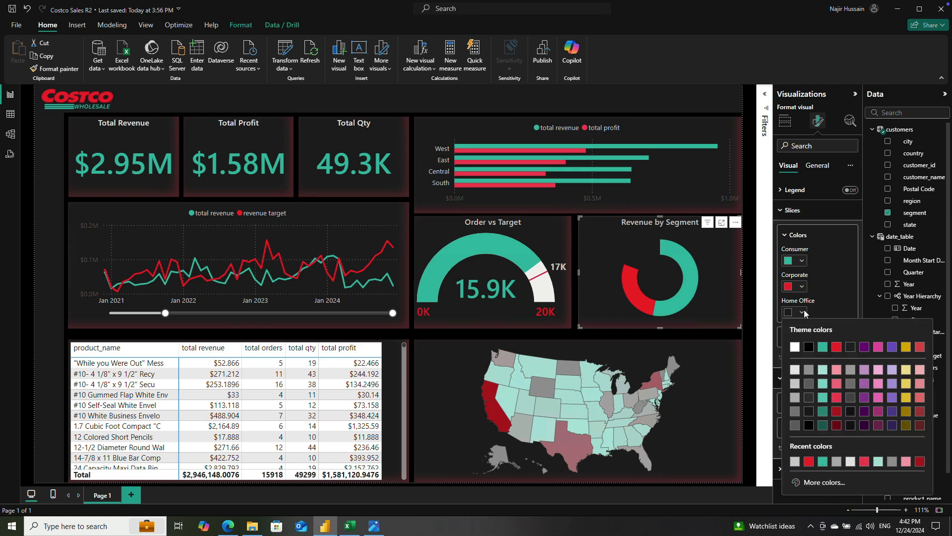
left_click(794, 372)
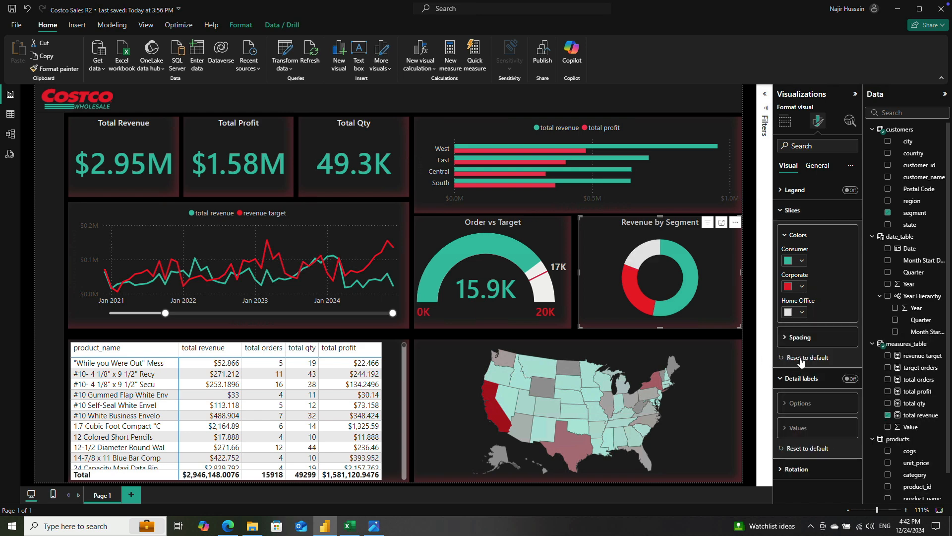
left_click(803, 314)
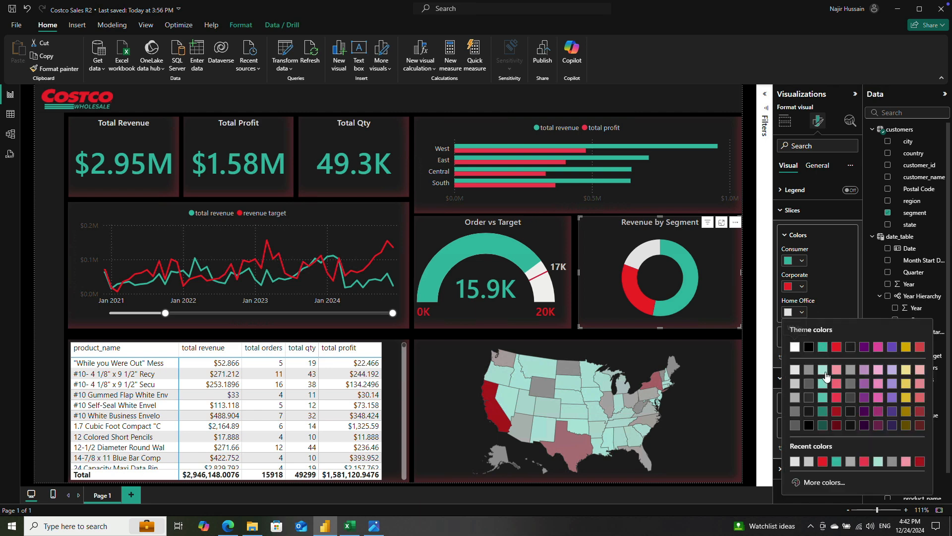
left_click(824, 356)
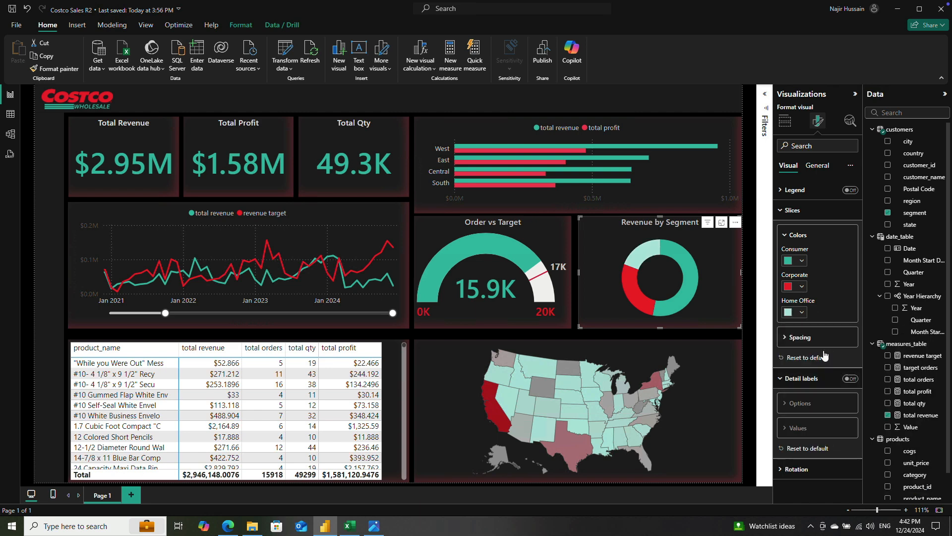
Step: Color the donut chart's Corporate slice a lighter shade of red
left_click(802, 315)
left_click(802, 288)
left_click(802, 287)
left_click(837, 344)
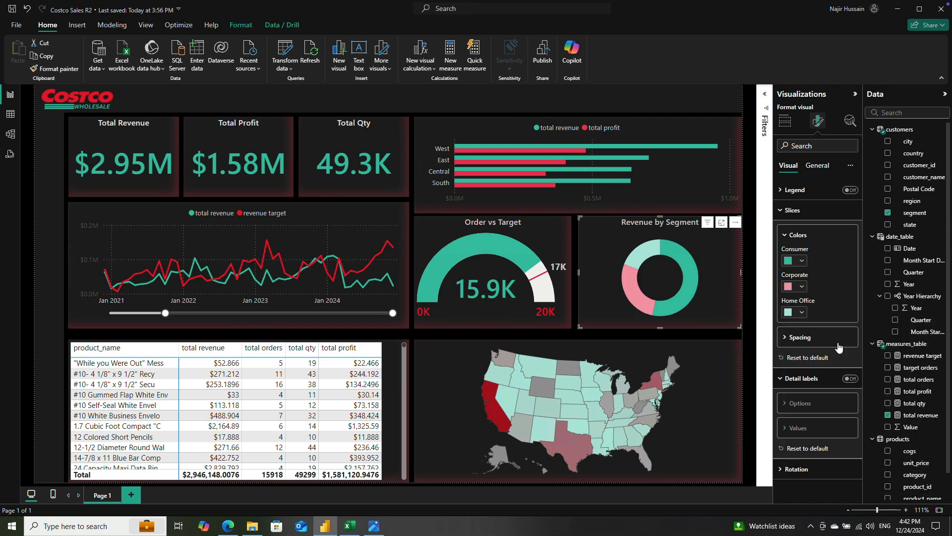
left_click(802, 289)
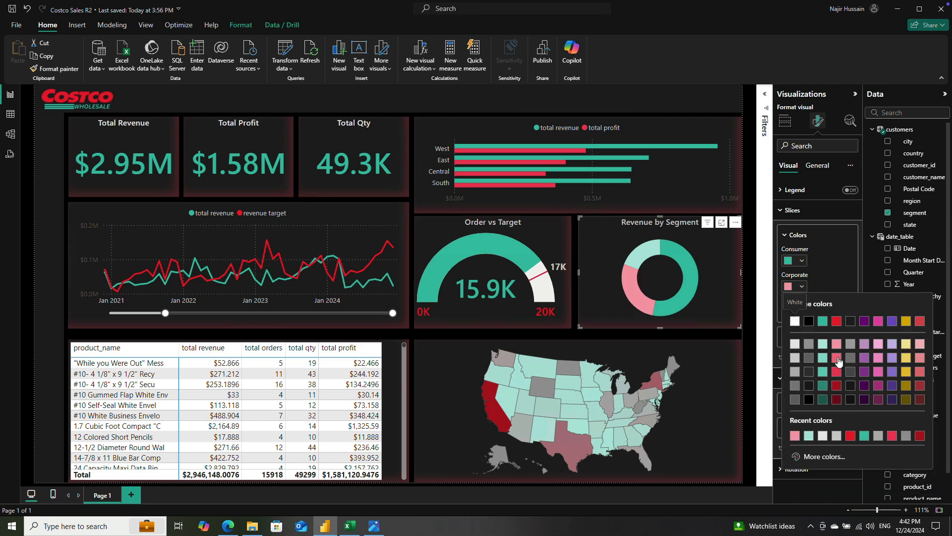
left_click(837, 357)
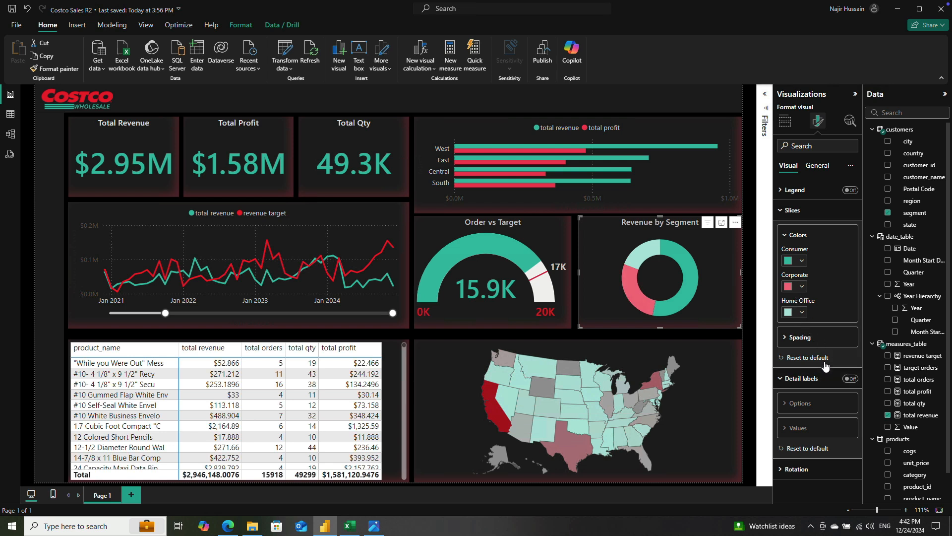
left_click(788, 337)
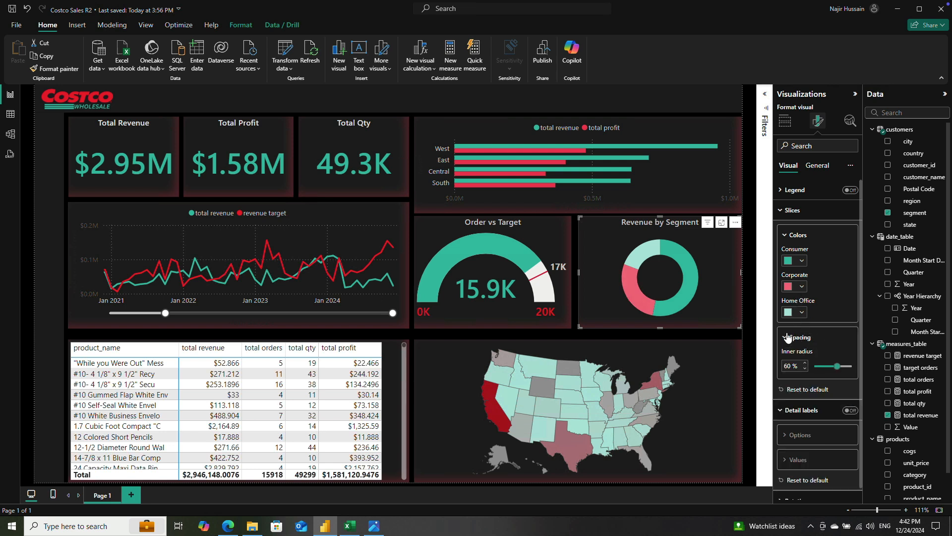
double_click(796, 366)
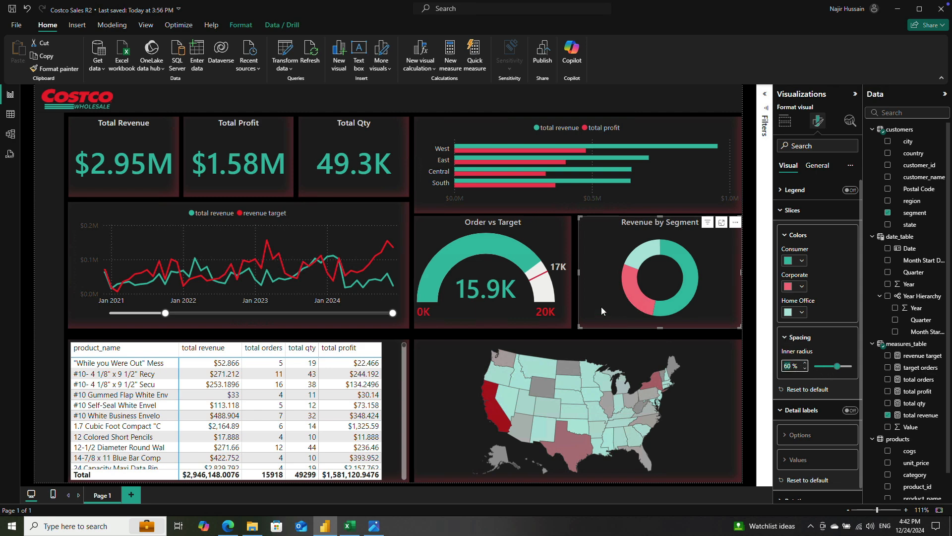
left_click(805, 336)
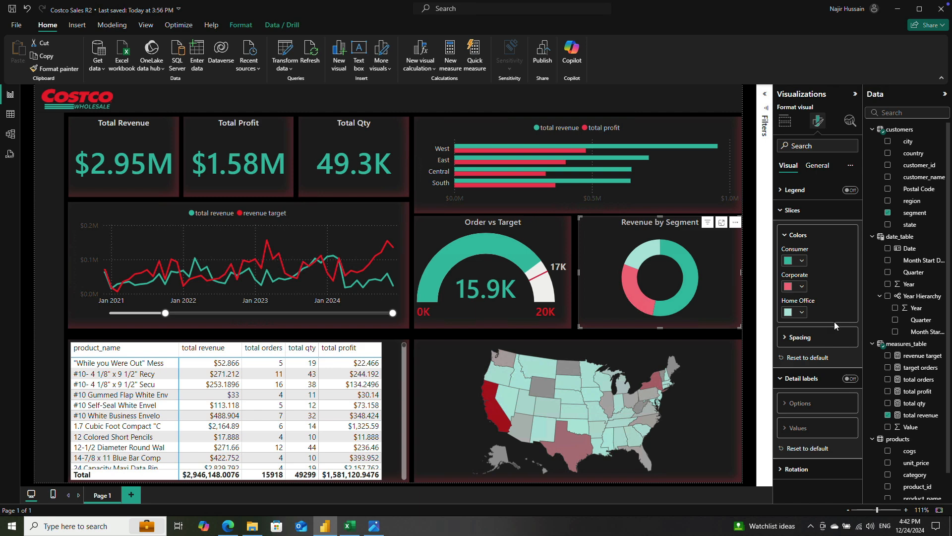
Step: Turn the donut chart's detail labels back on, showing category and percent of total at font size 12
left_click(849, 379)
scroll(824, 370, "down", 3)
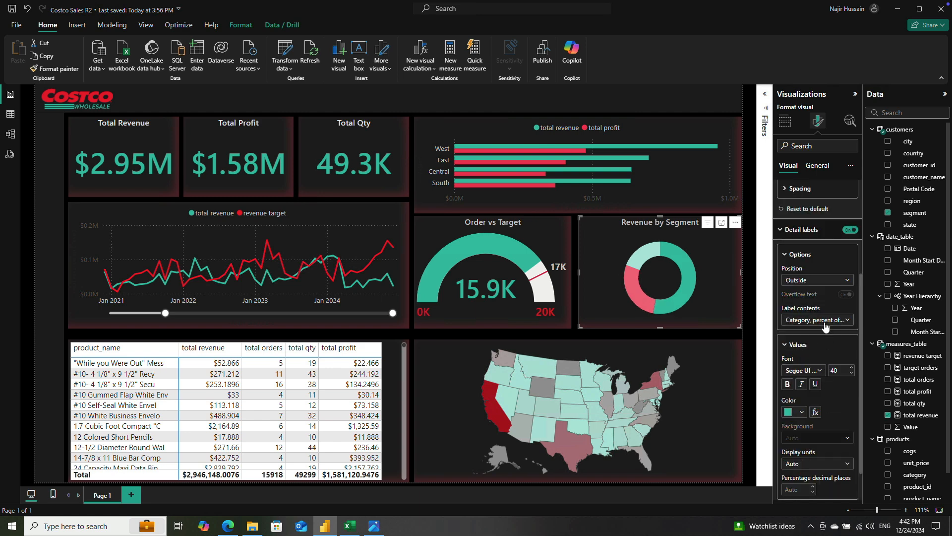
left_click(826, 321)
left_click(832, 380)
scroll(833, 390, "down", 1)
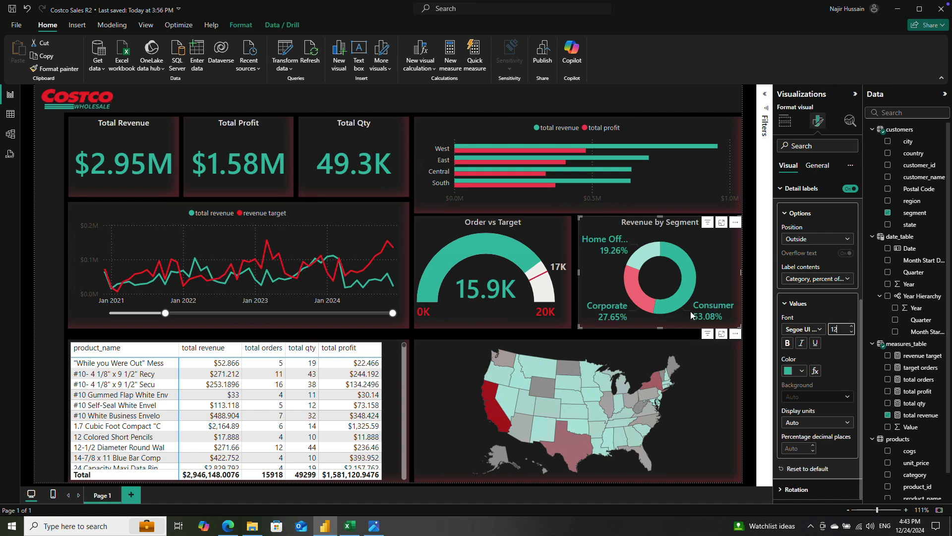
Step: Color the donut chart's detail labels a very light gray and set their font size to 11
left_click(802, 371)
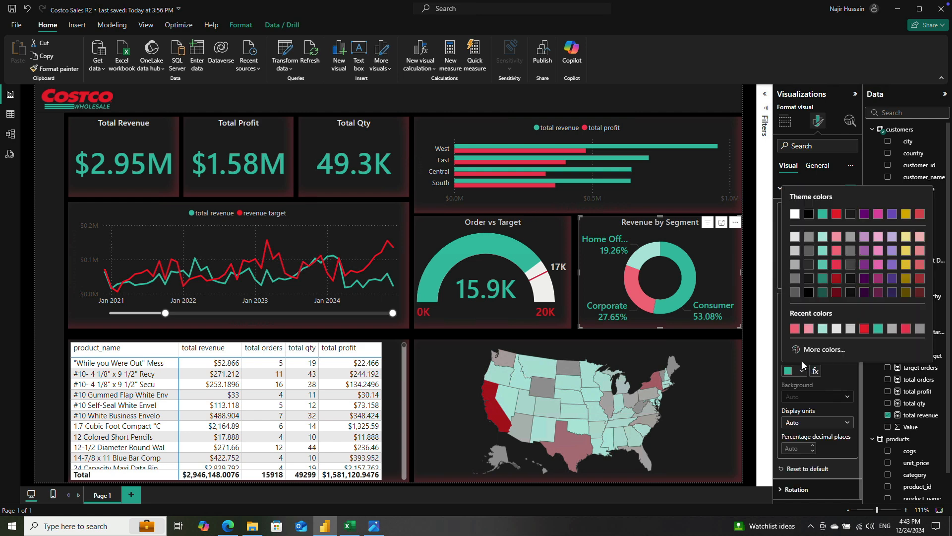
left_click(795, 250)
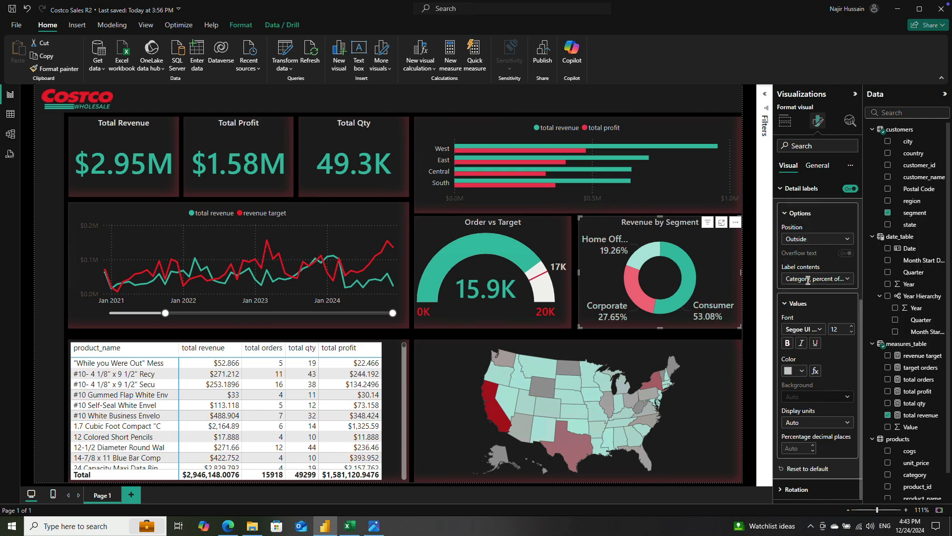
left_click(795, 371)
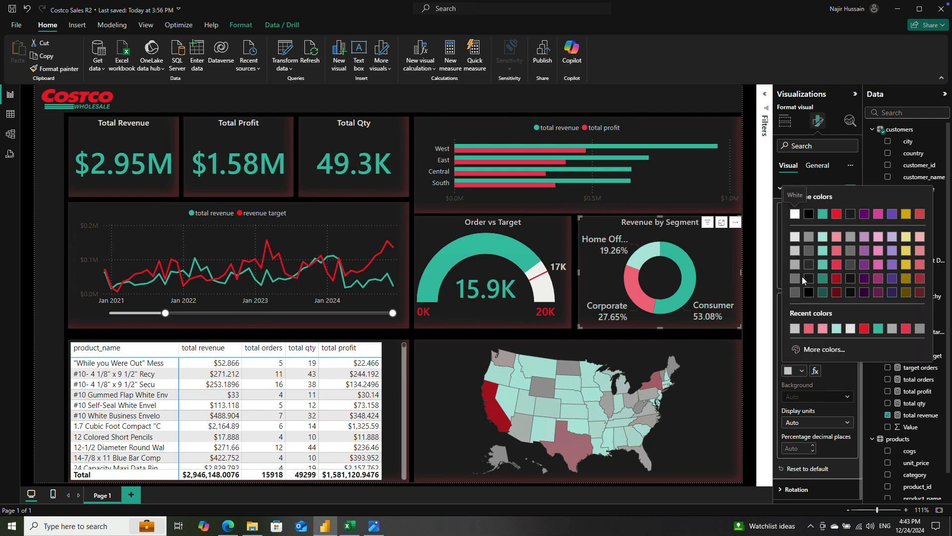
left_click(795, 237)
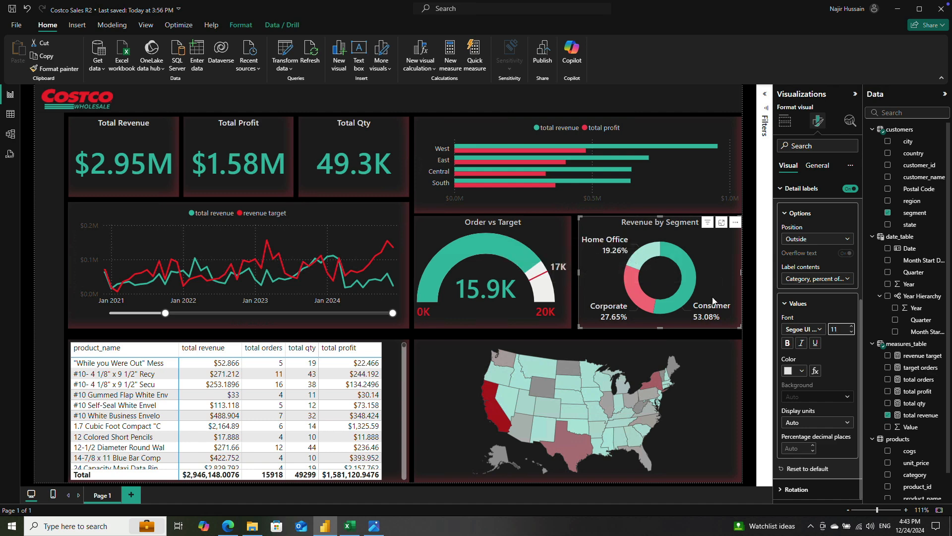
left_click(748, 316)
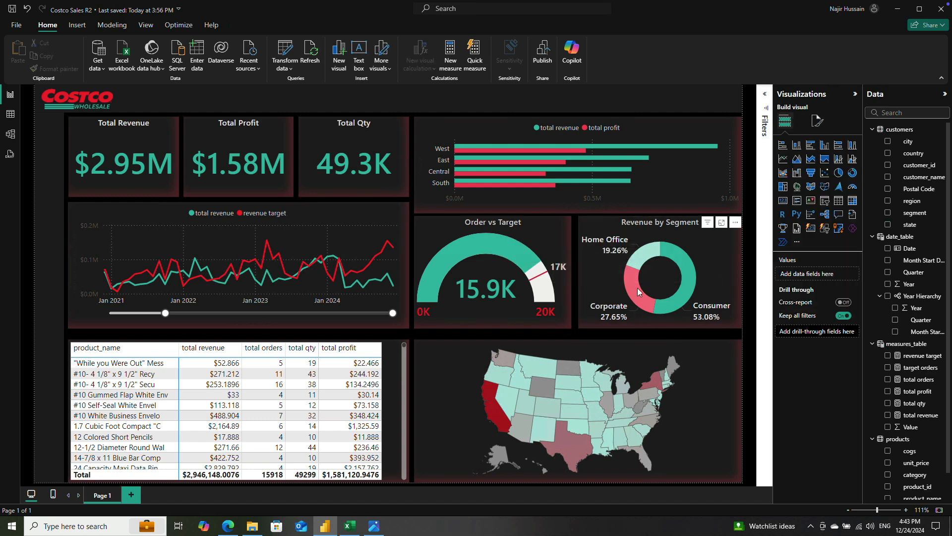
Step: Turn off tooltips for the Revenue by Segment donut chart and the Order vs Target gauge
mouse_move(638, 287)
mouse_move(680, 269)
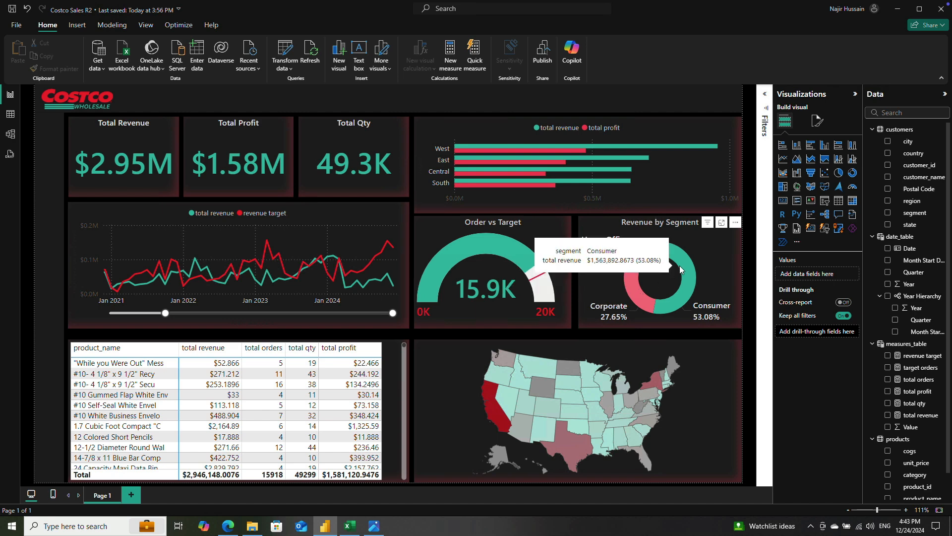
left_click(719, 246)
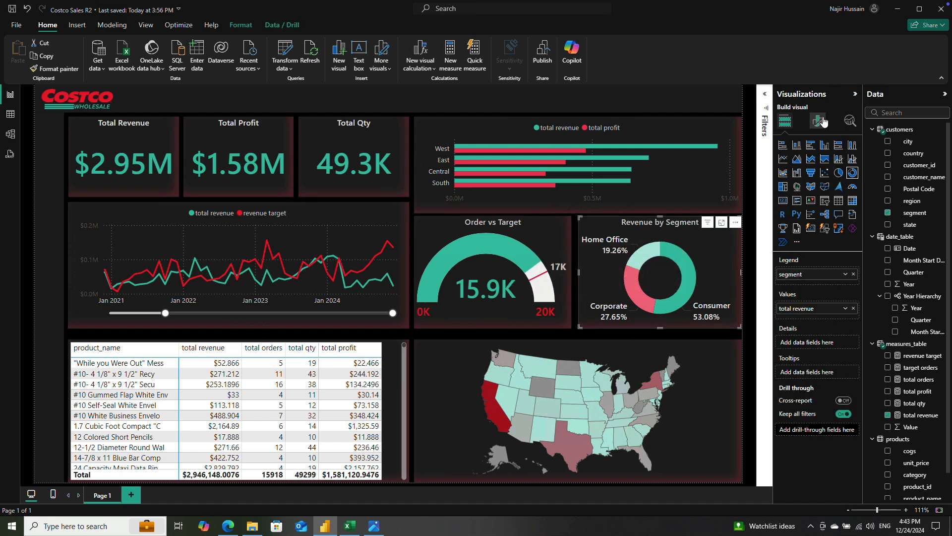
left_click(824, 122)
left_click(817, 165)
left_click(850, 292)
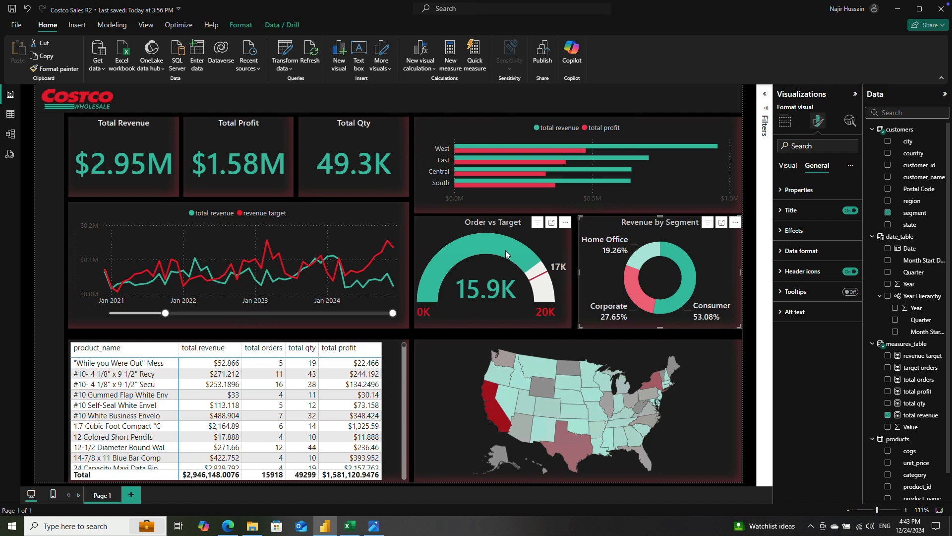
left_click(540, 240)
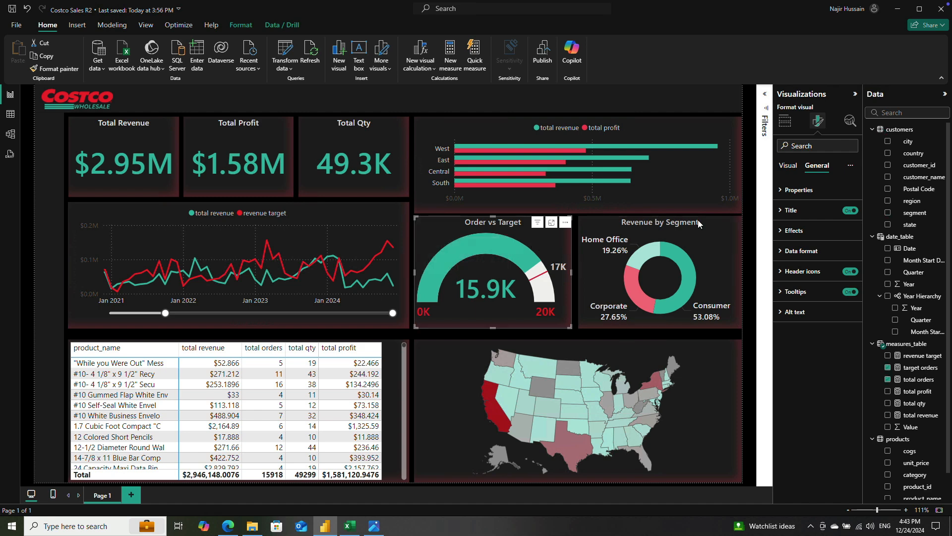
left_click(849, 292)
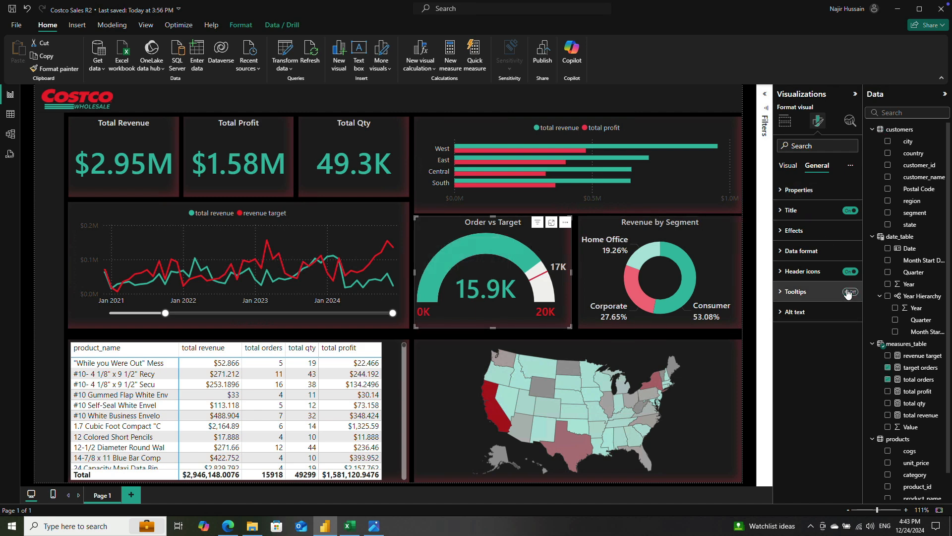
Step: Inspect the tooltips that the US map shows for individual states
left_click(438, 389)
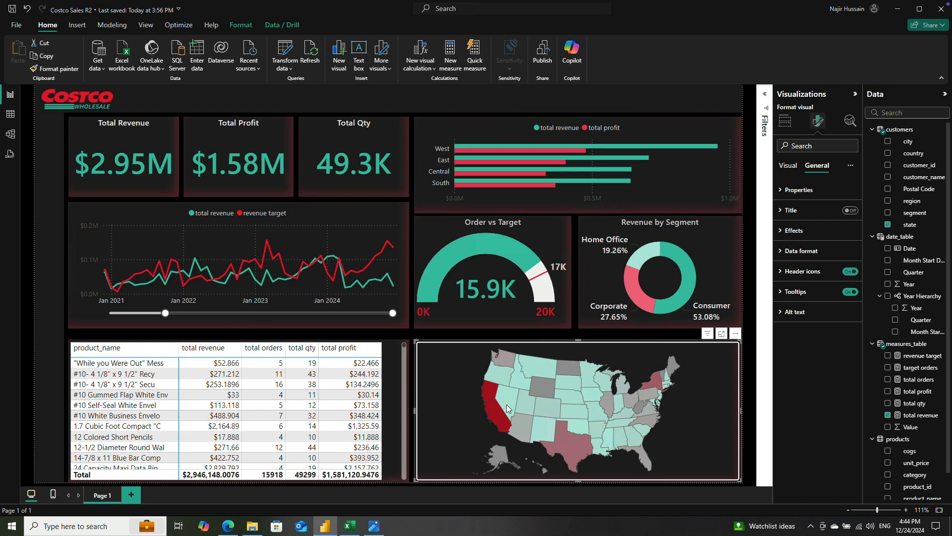
mouse_move(505, 415)
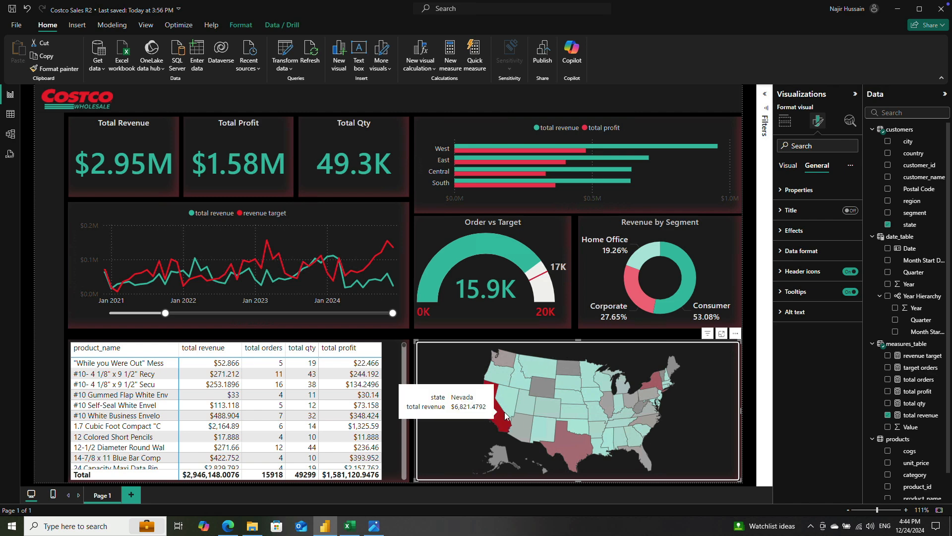
mouse_move(586, 431)
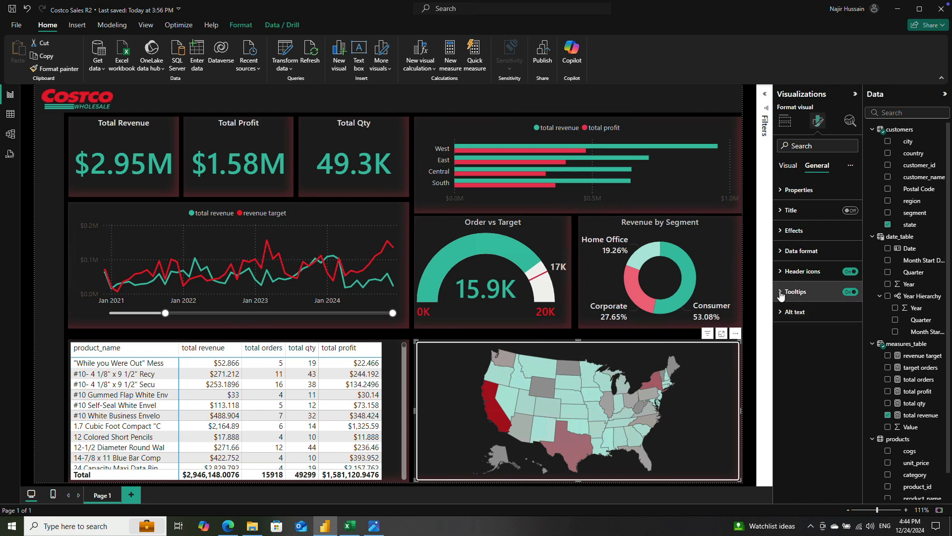
mouse_move(550, 390)
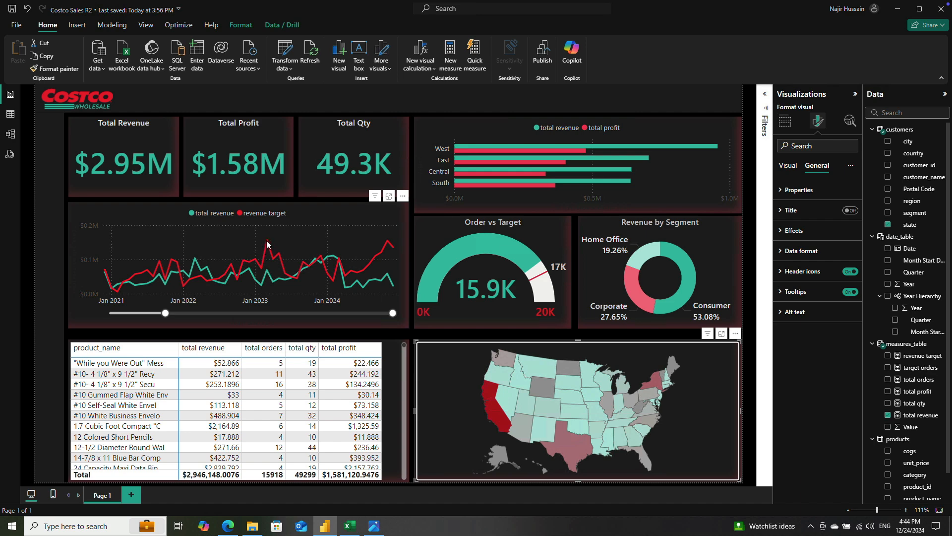
Step: Turn on tooltips for the revenue vs target line chart and preview them on its data points
left_click(288, 237)
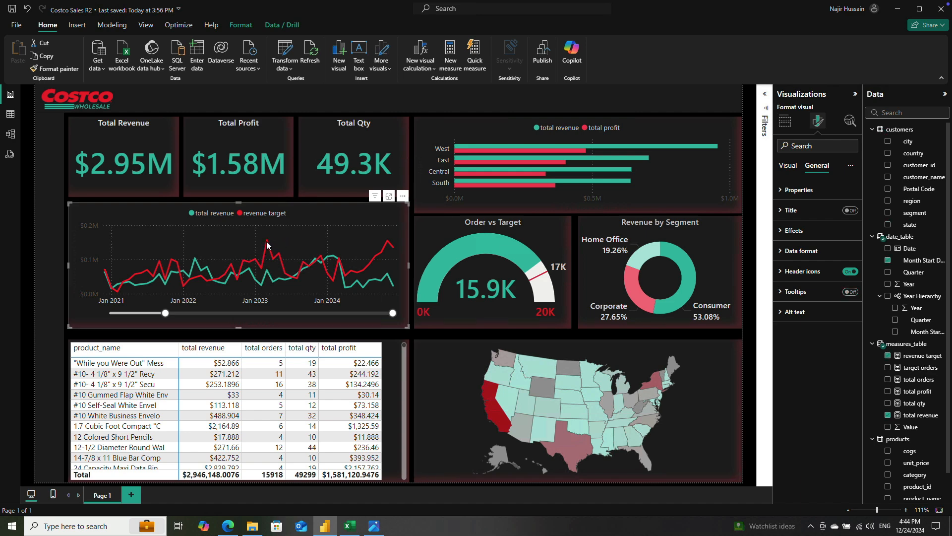
left_click(806, 293)
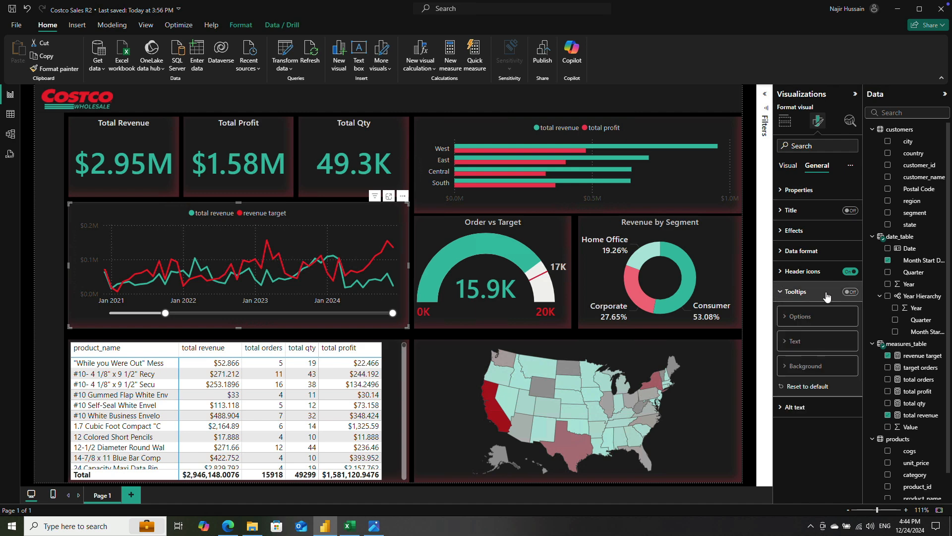
left_click(852, 292)
mouse_move(280, 256)
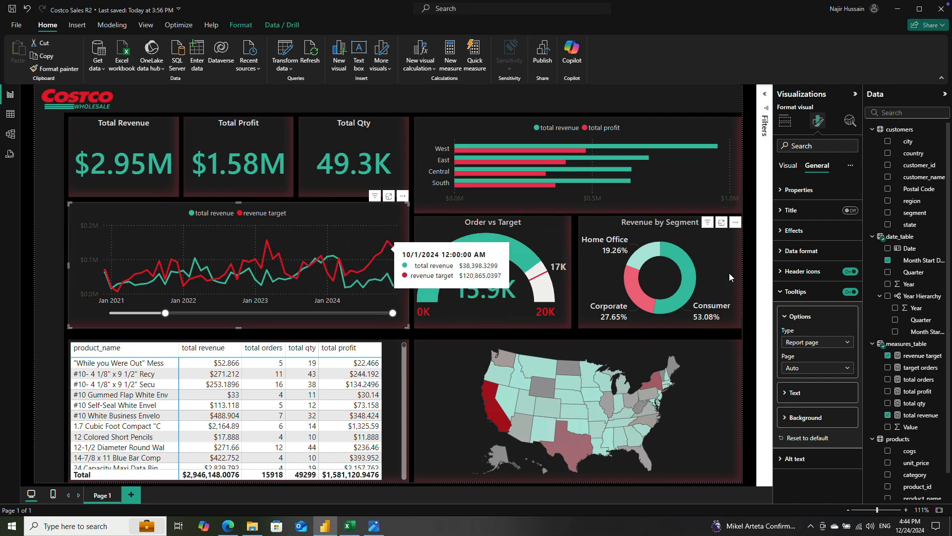
Step: Set the background color of the line chart's tooltips to black
left_click(794, 418)
left_click(802, 417)
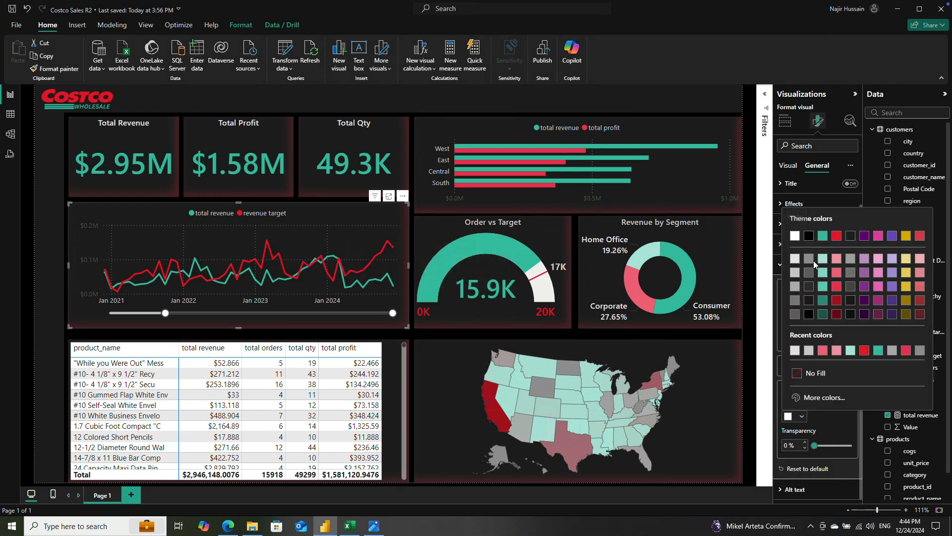
left_click(806, 238)
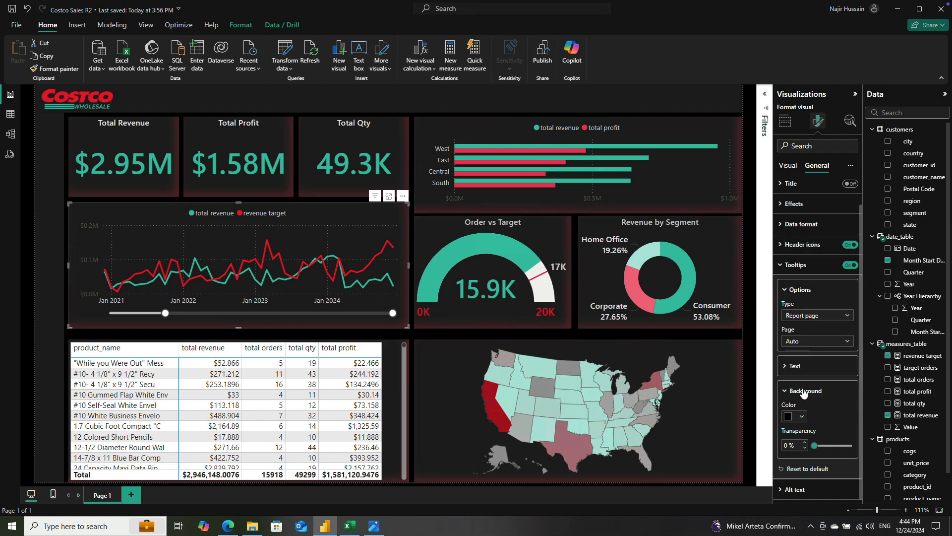
Step: Set the line chart tooltip's background transparency to 5% and its label color to light gray
left_click(805, 443)
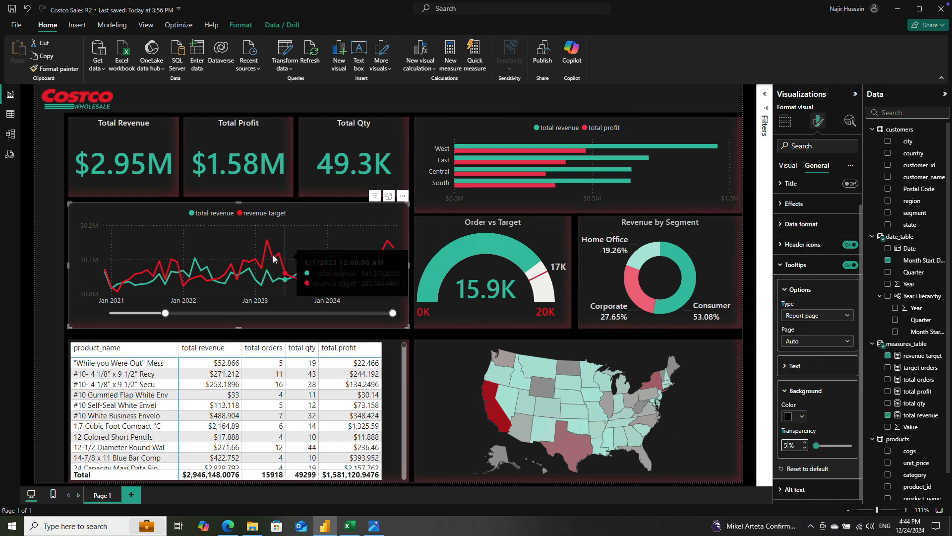
left_click(795, 366)
scroll(829, 401, "down", 2)
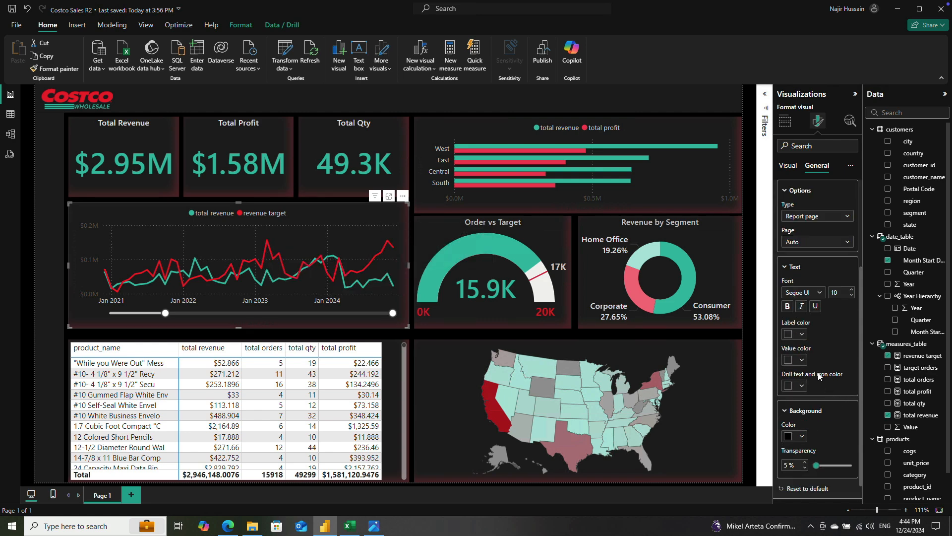
left_click(803, 335)
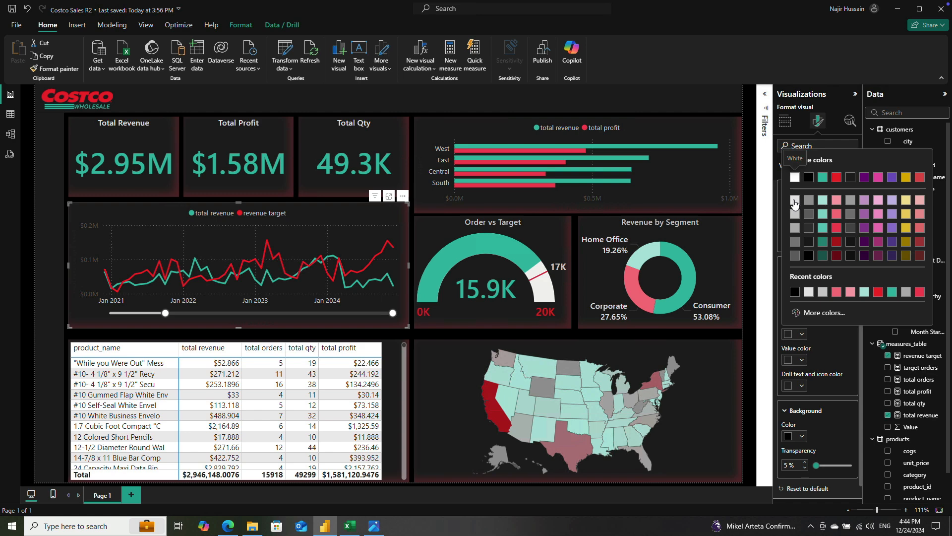
left_click(794, 204)
Step: Try theme green and theme red as the value color of the line chart's tooltip
left_click(802, 360)
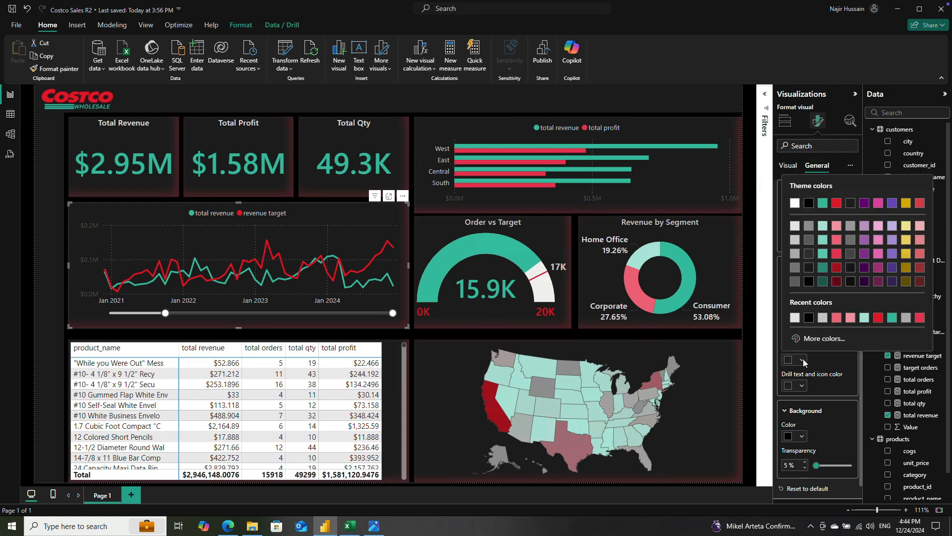
left_click(823, 203)
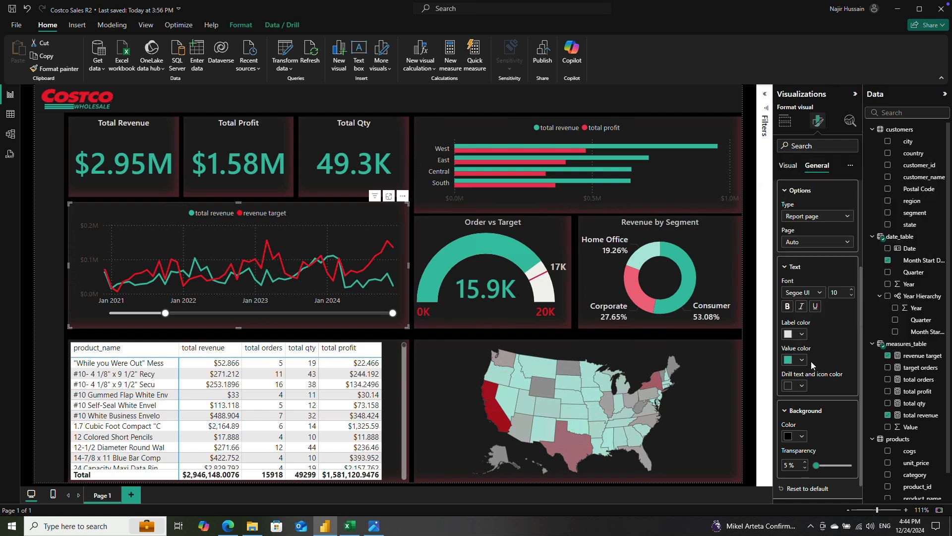
left_click(801, 385)
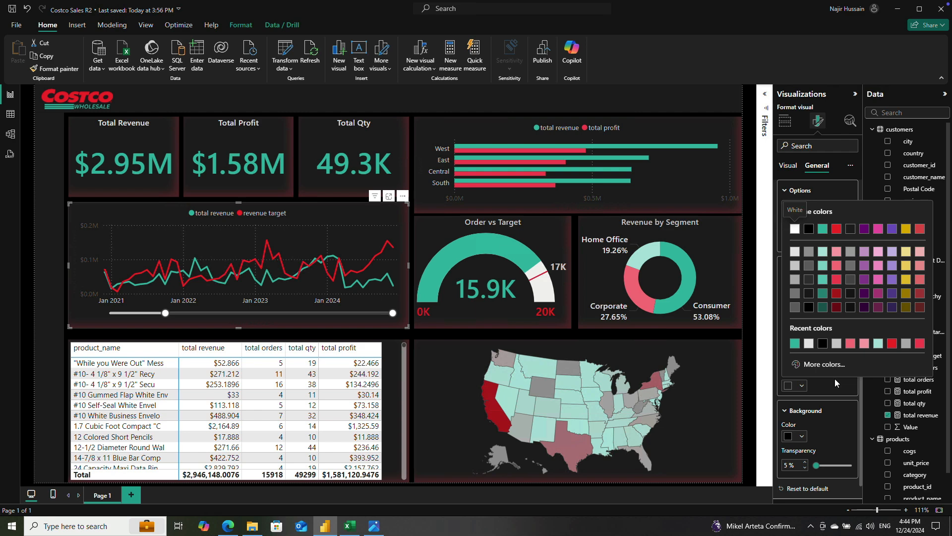
left_click(831, 407)
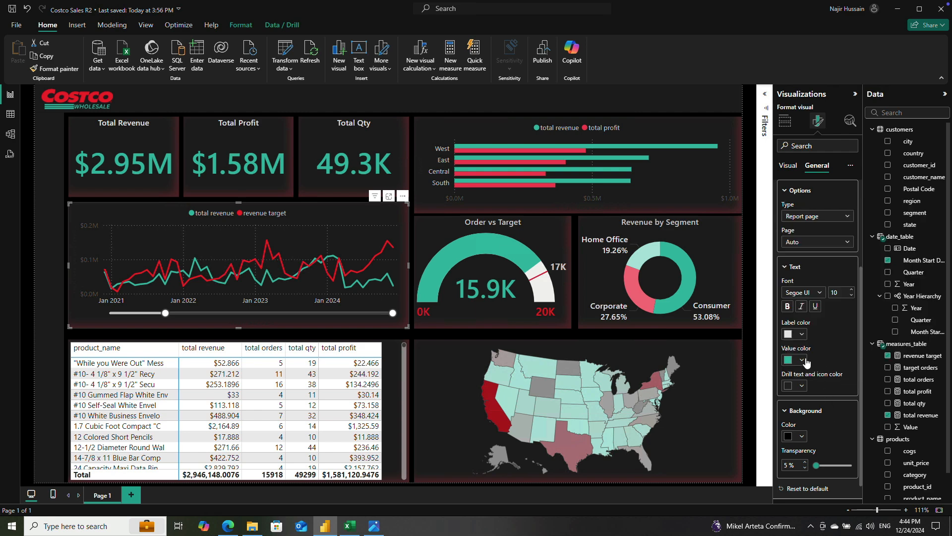
left_click(802, 360)
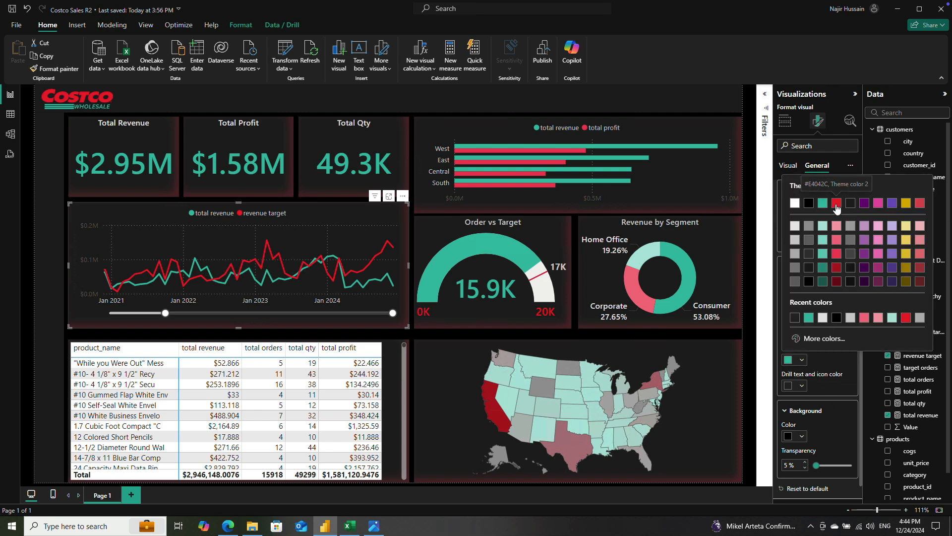
left_click(836, 209)
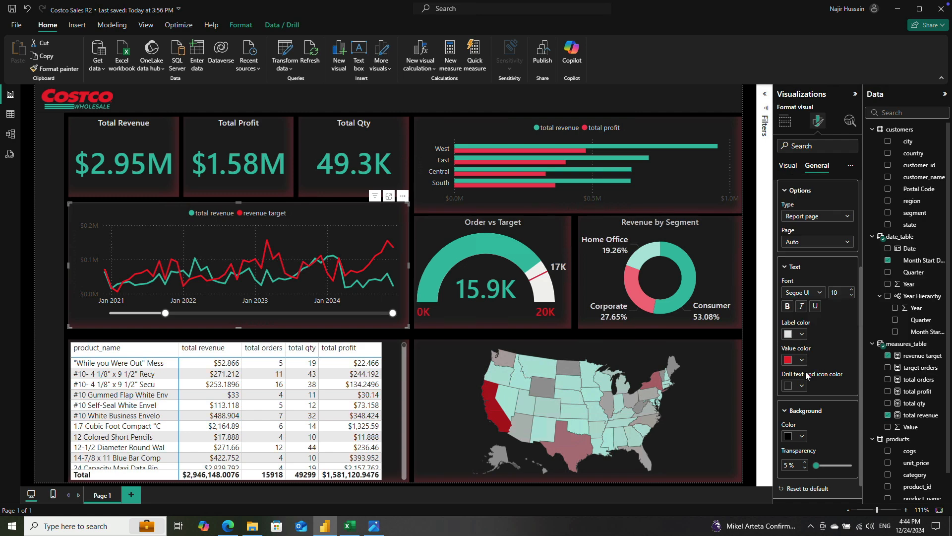
Step: Set the tooltip's drill text and icon color to dark teal and its value color to light teal, and preview it on the lines
left_click(802, 386)
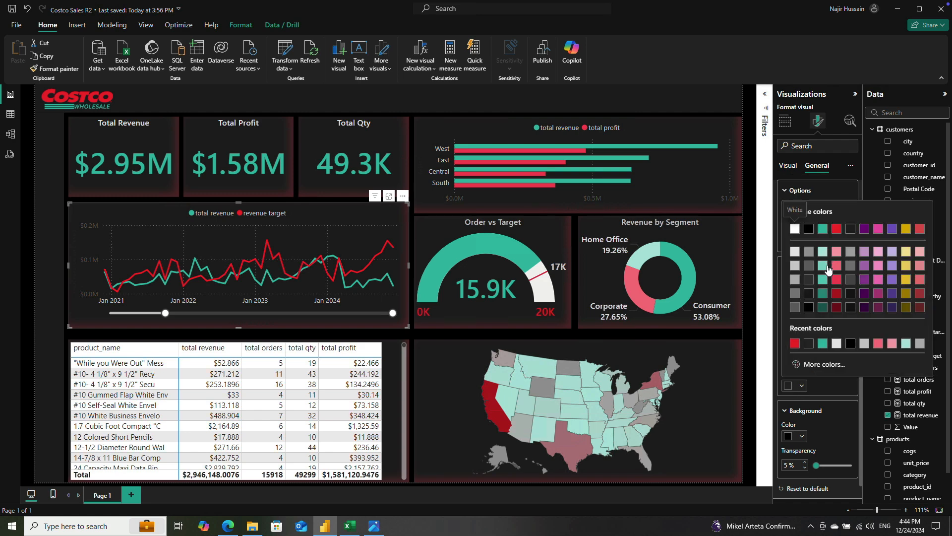
left_click(823, 296)
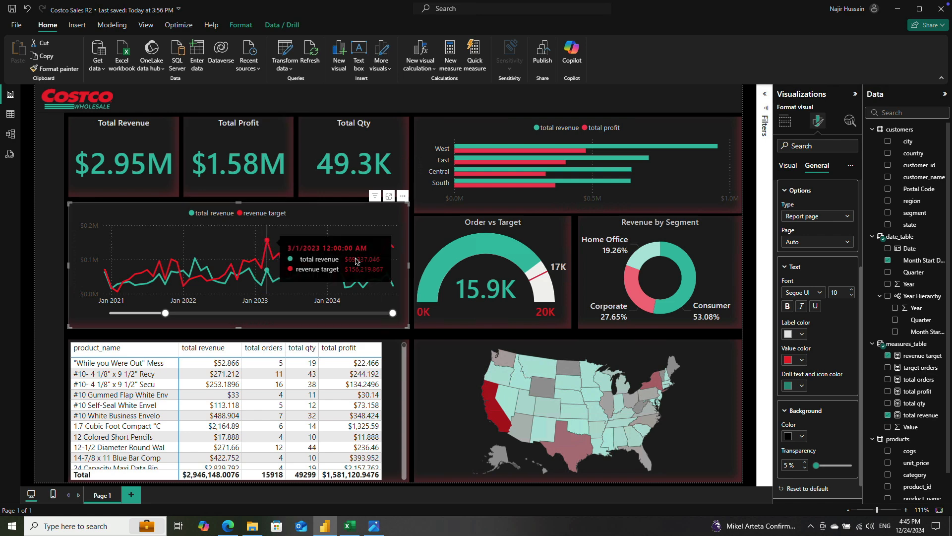
left_click(803, 360)
left_click(804, 360)
left_click(803, 360)
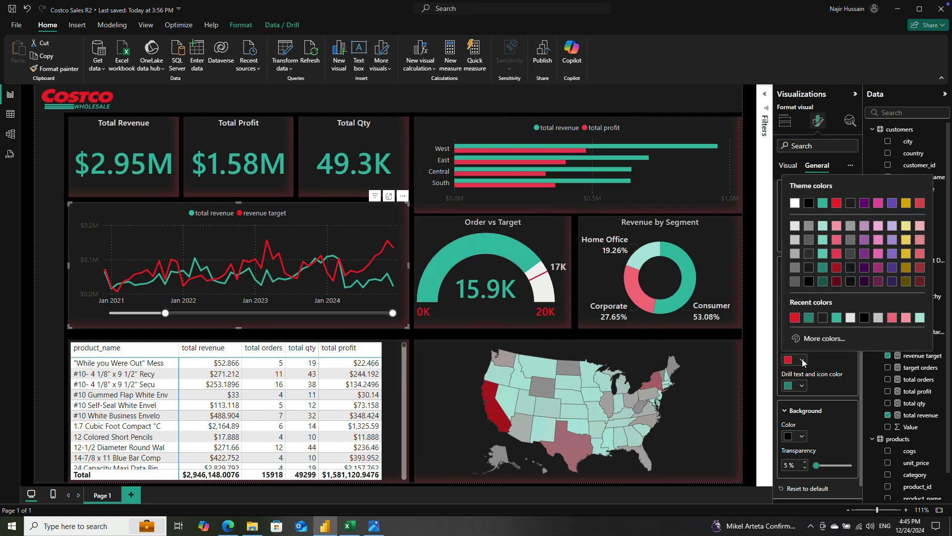
left_click(824, 254)
mouse_move(265, 244)
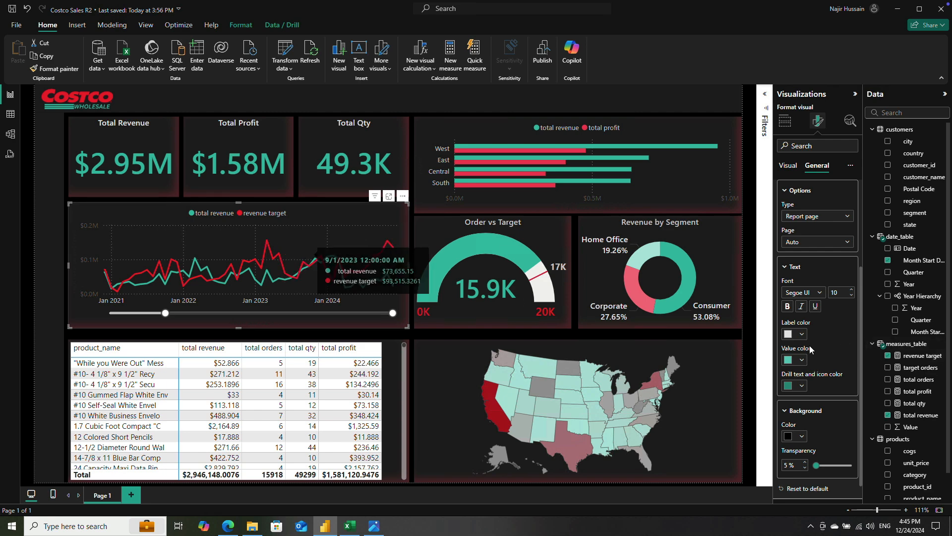
mouse_move(298, 274)
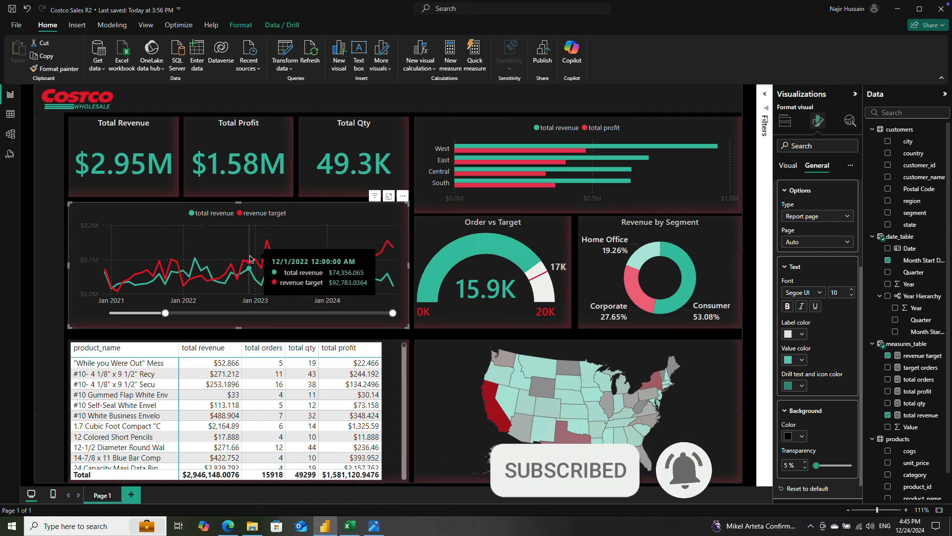
Step: Review the fields assigned to the line chart, including its tooltip fields
left_click(788, 168)
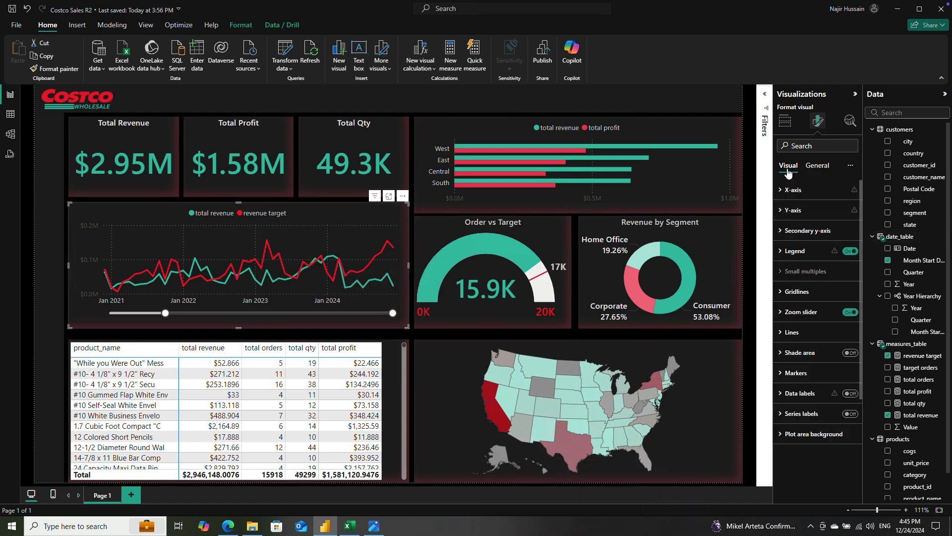
left_click(785, 121)
scroll(832, 400, "down", 1)
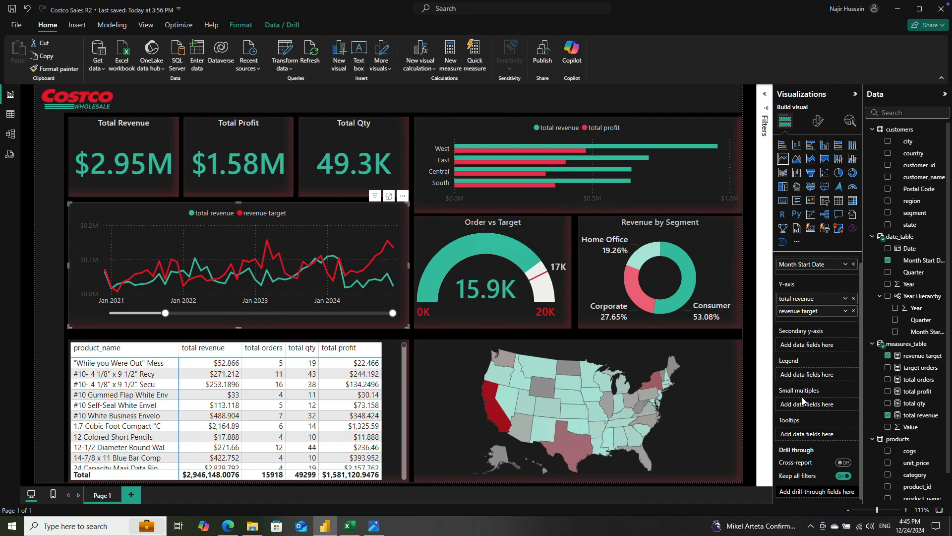
mouse_move(263, 250)
Step: Set the line width to 2 px for all series of the line chart
left_click(818, 121)
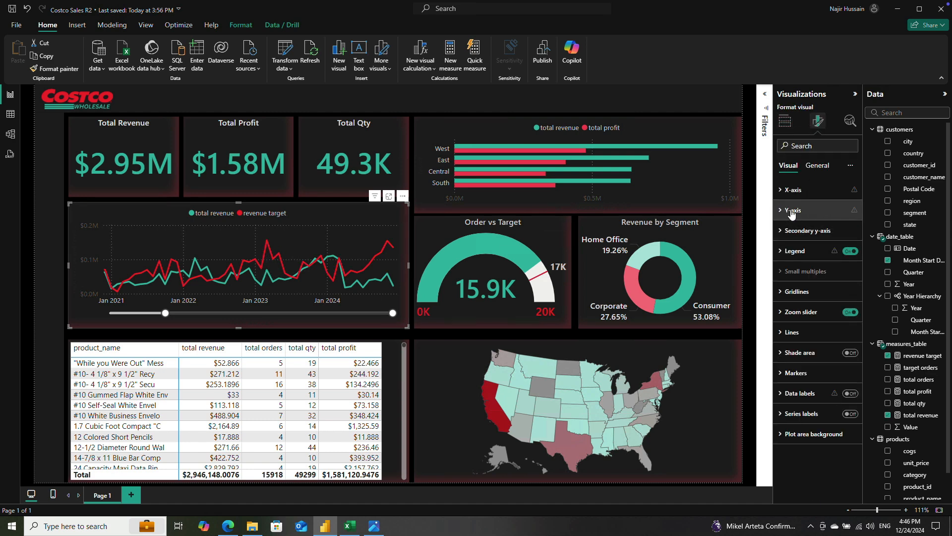
left_click(798, 339)
scroll(813, 340, "down", 4)
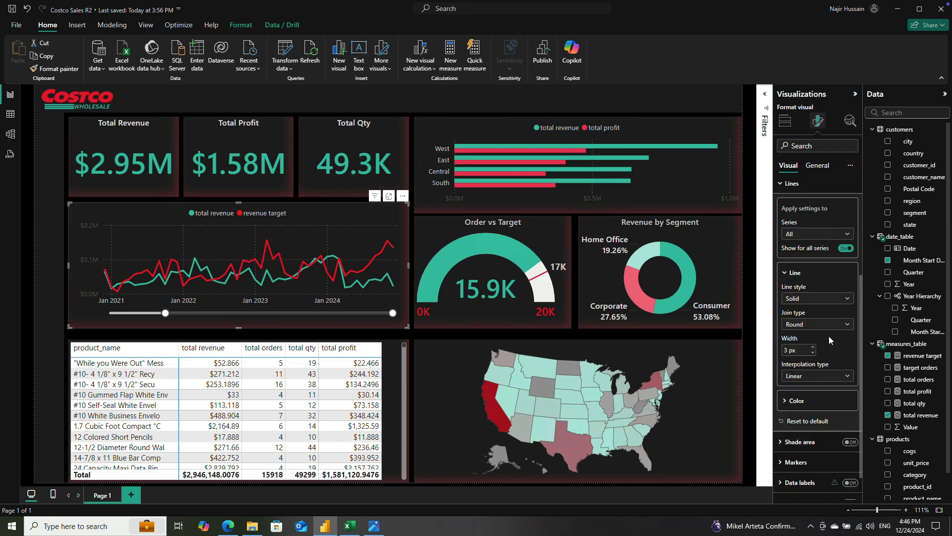
left_click(786, 315)
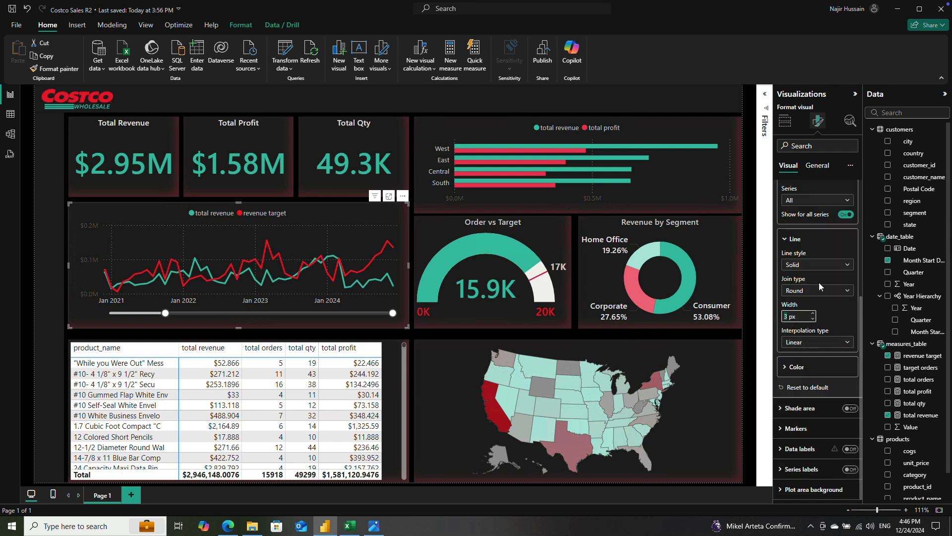
left_click(819, 201)
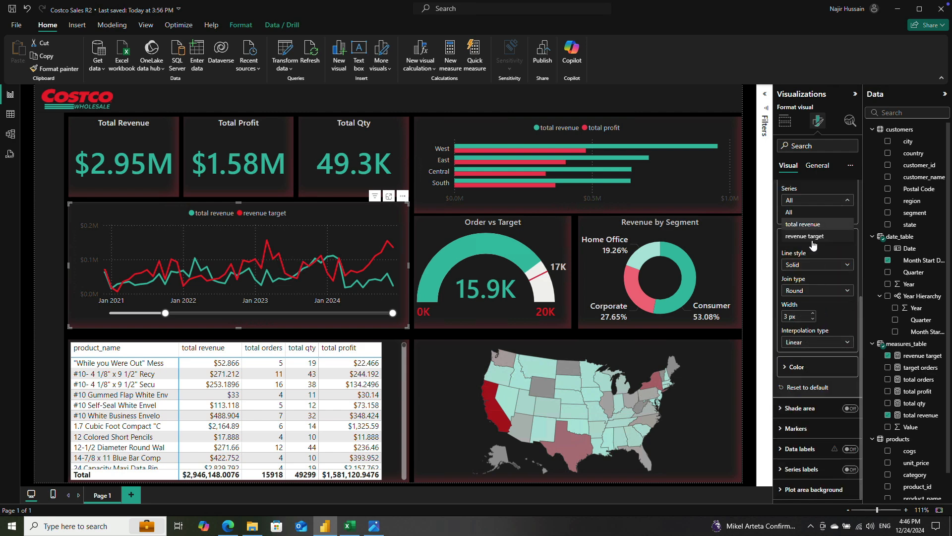
left_click(786, 316)
key("Return")
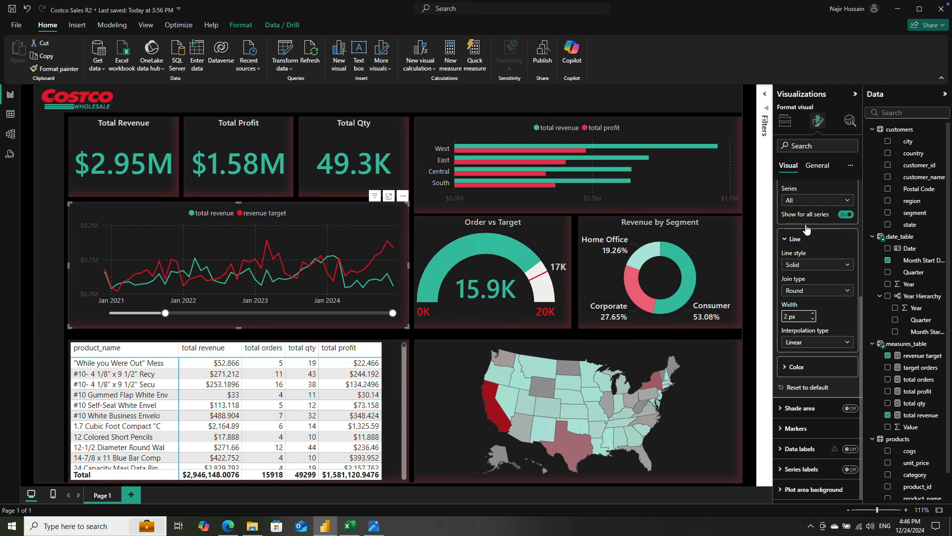
Step: Recolor the line chart's Y-axis values to a medium gray that is readable on the dark background
scroll(816, 235, "up", 4)
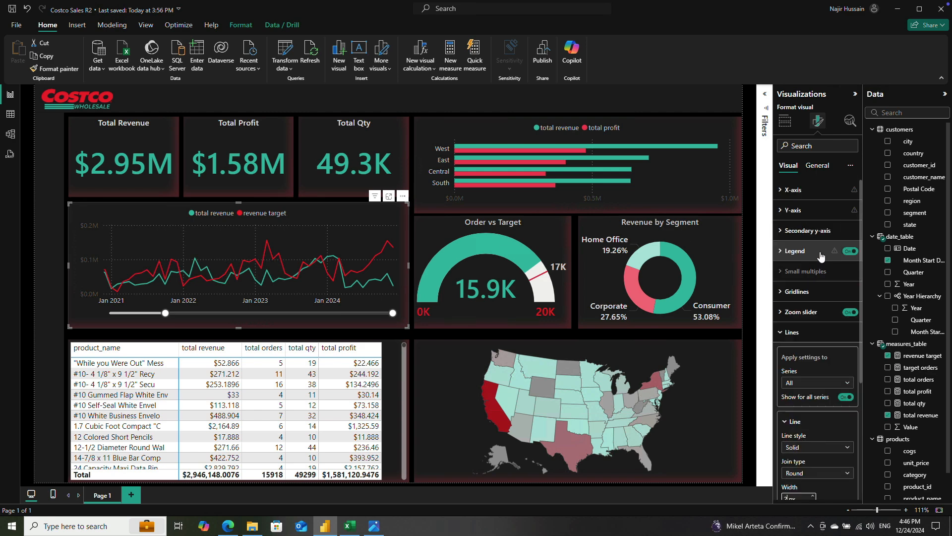
left_click(783, 213)
left_click(785, 342)
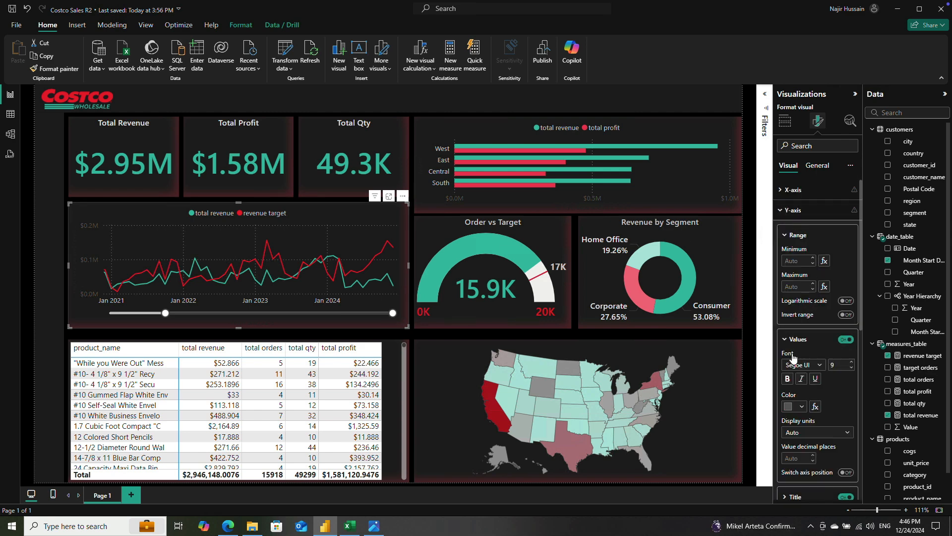
left_click(793, 406)
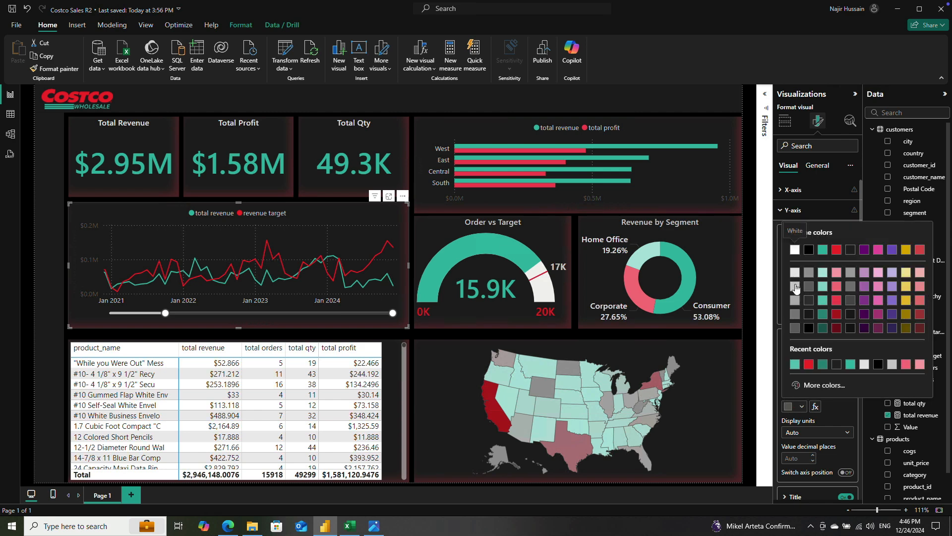
left_click(795, 287)
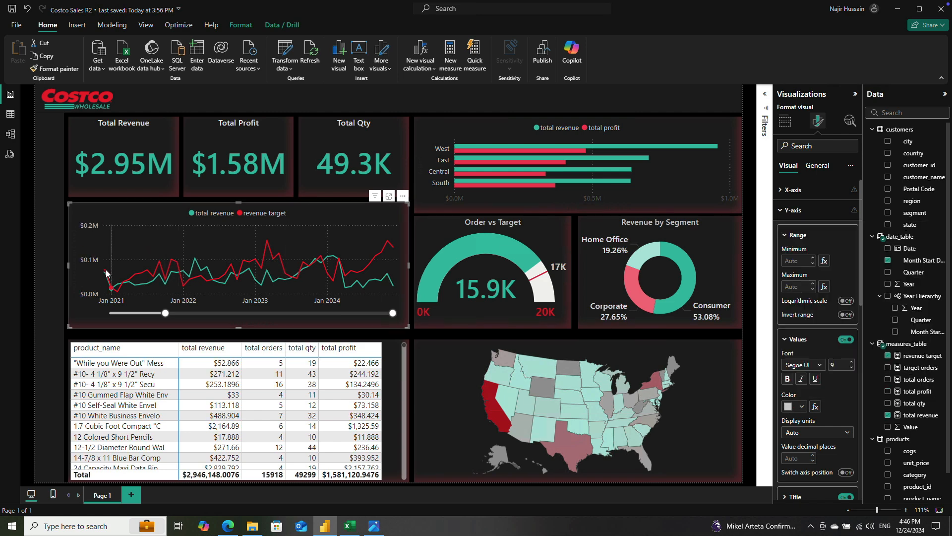
left_click(794, 406)
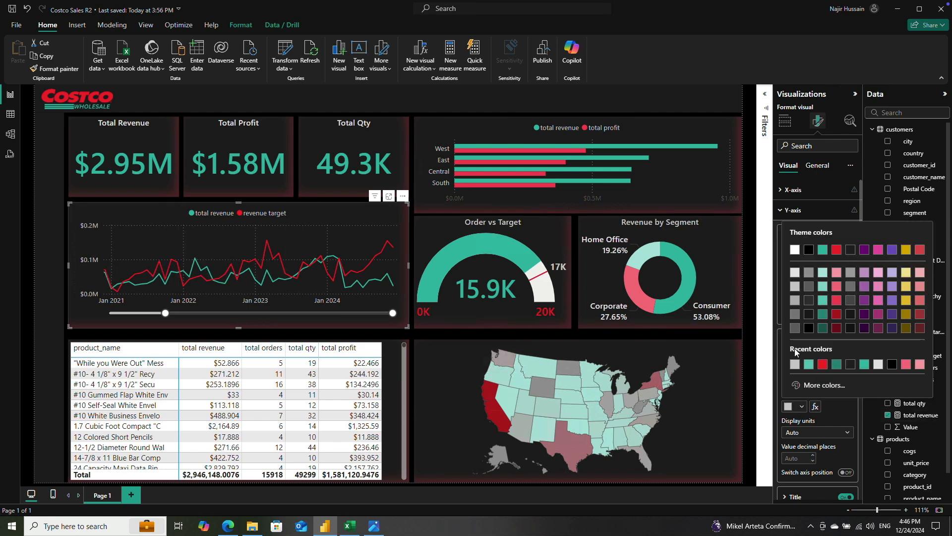
left_click(795, 300)
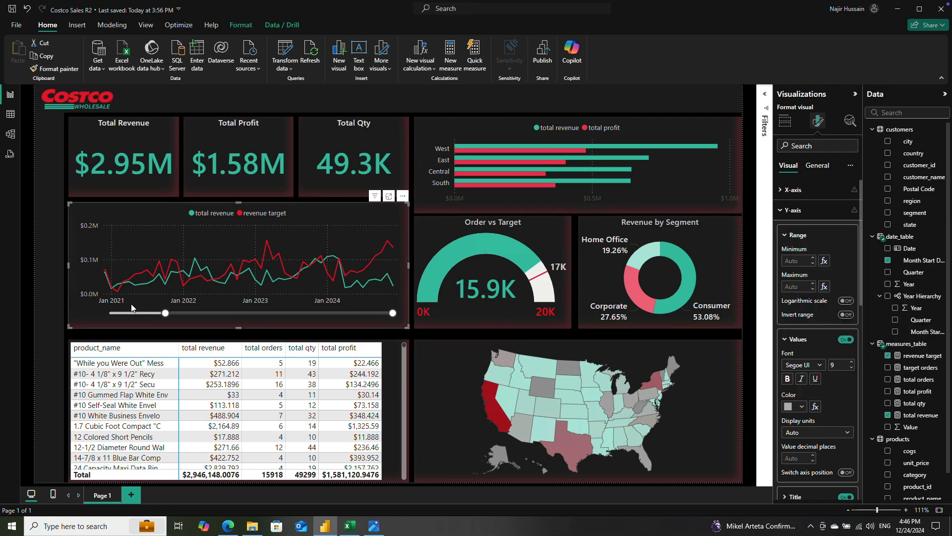
Step: Recolor the line chart's X-axis values to the lightest gray shade of white
left_click(793, 190)
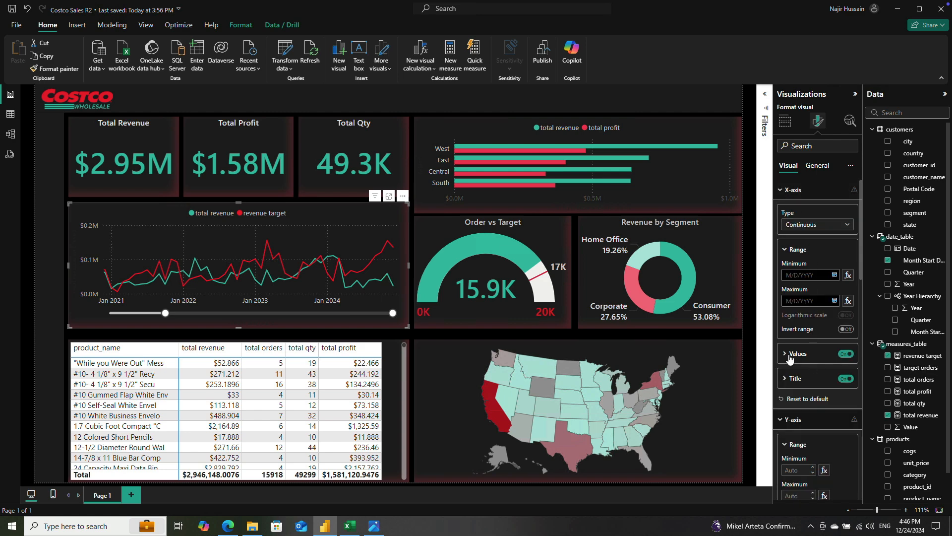
left_click(791, 357)
left_click(789, 421)
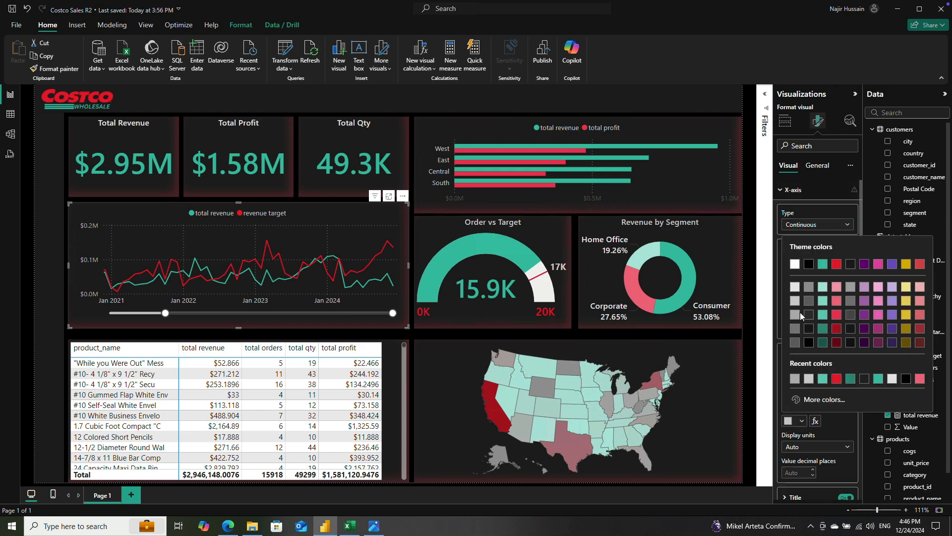
left_click(796, 297)
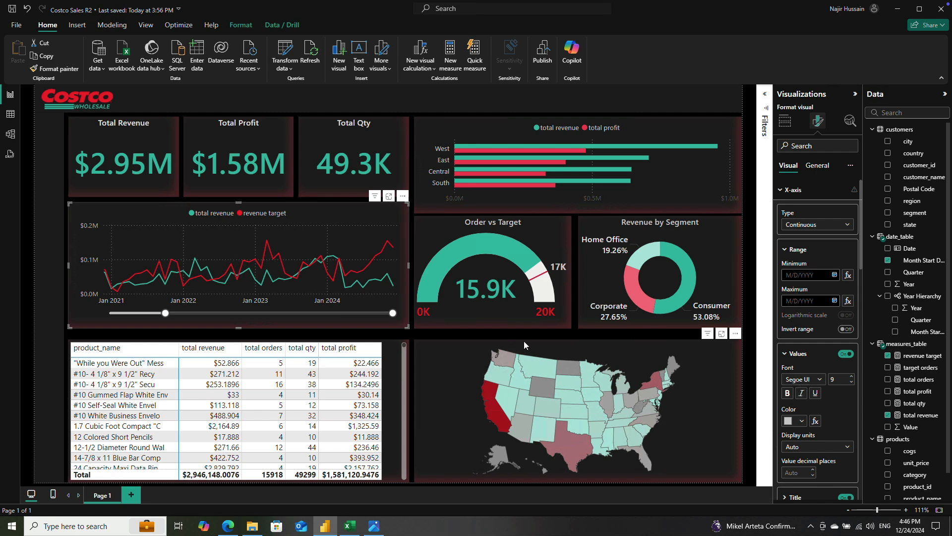
left_click(793, 421)
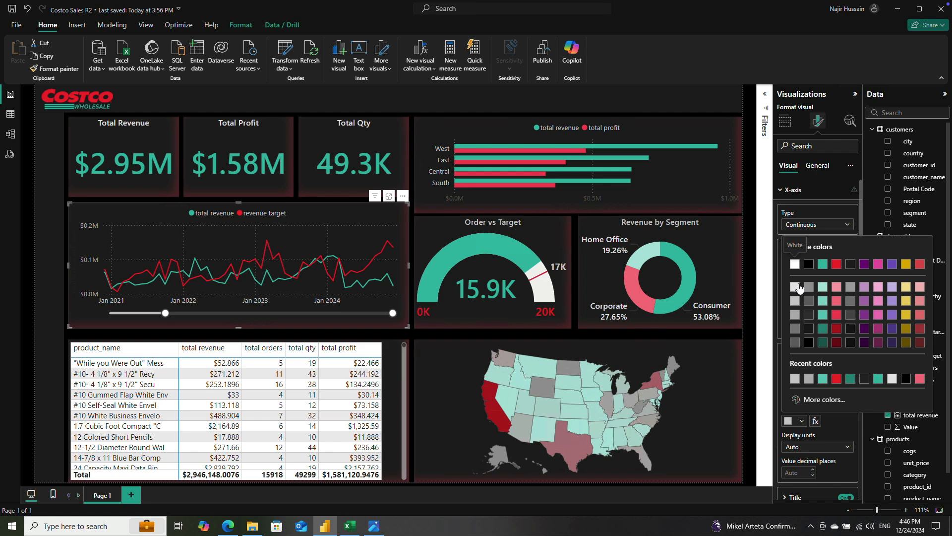
left_click(796, 287)
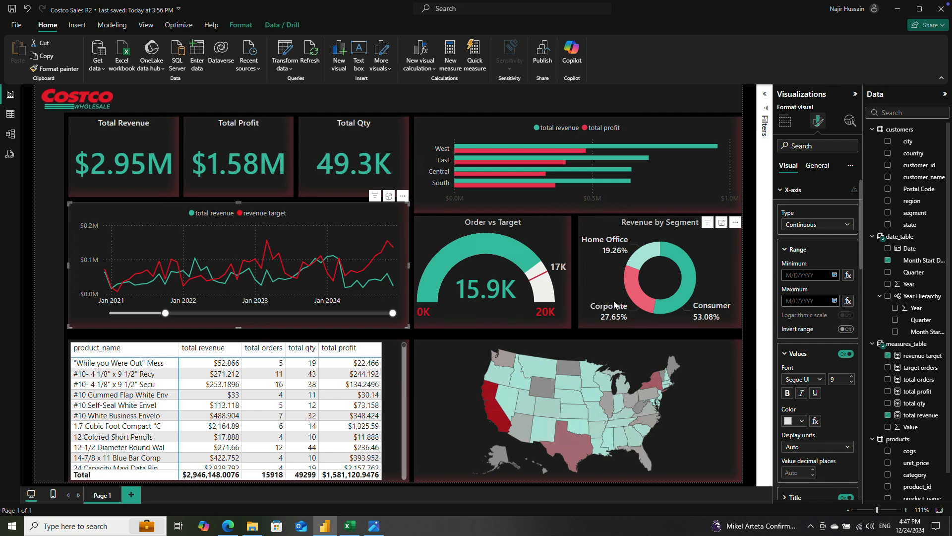
Step: Set the donut chart's detail label values to the Segoe UI Semibold font at size 10
left_click(608, 241)
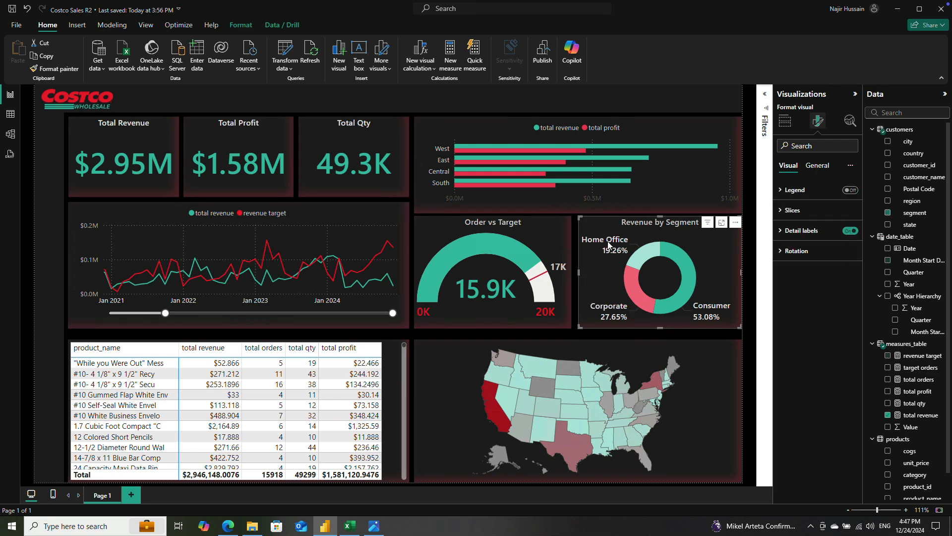
left_click(794, 229)
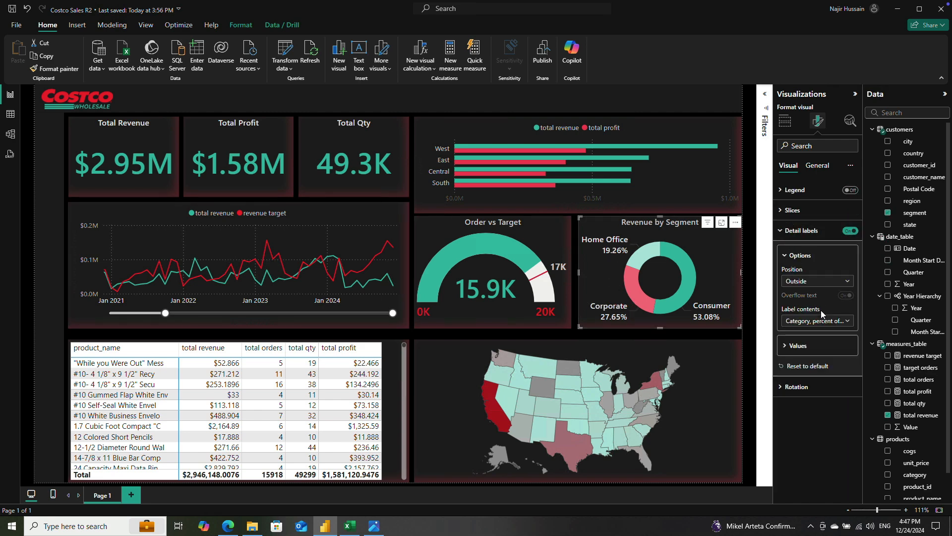
left_click(784, 346)
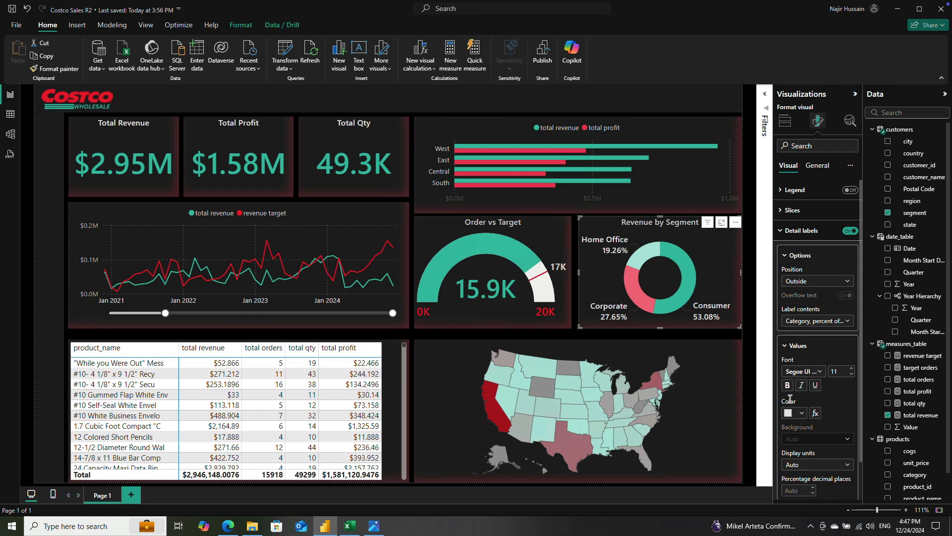
left_click(804, 372)
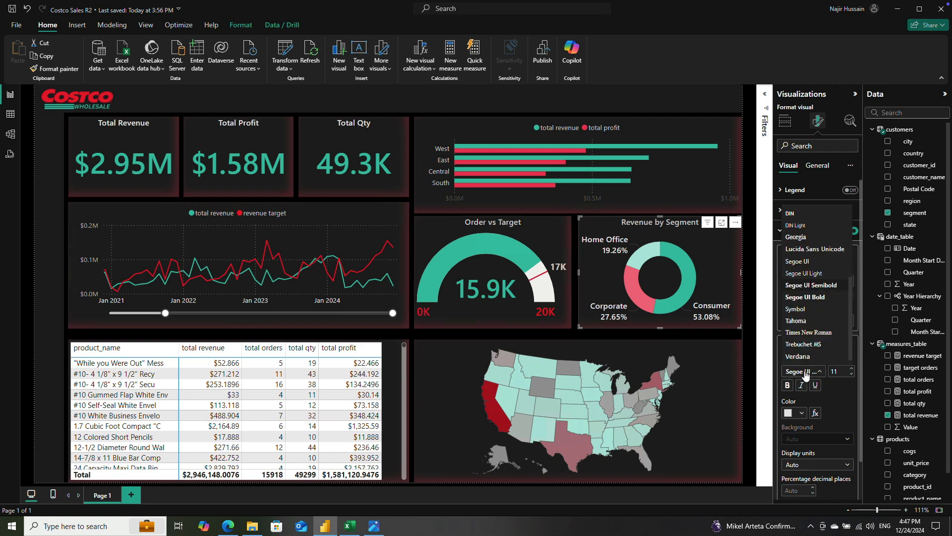
left_click(820, 272)
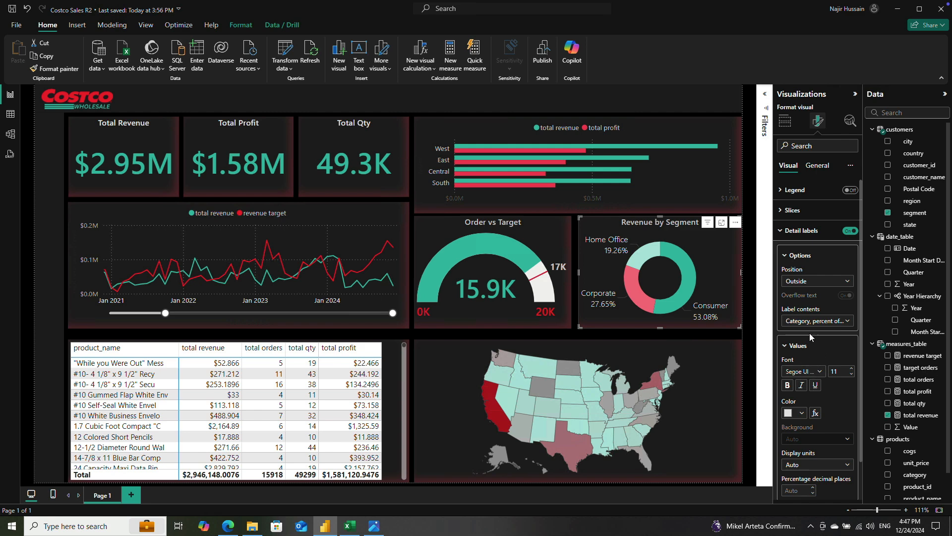
left_click(798, 375)
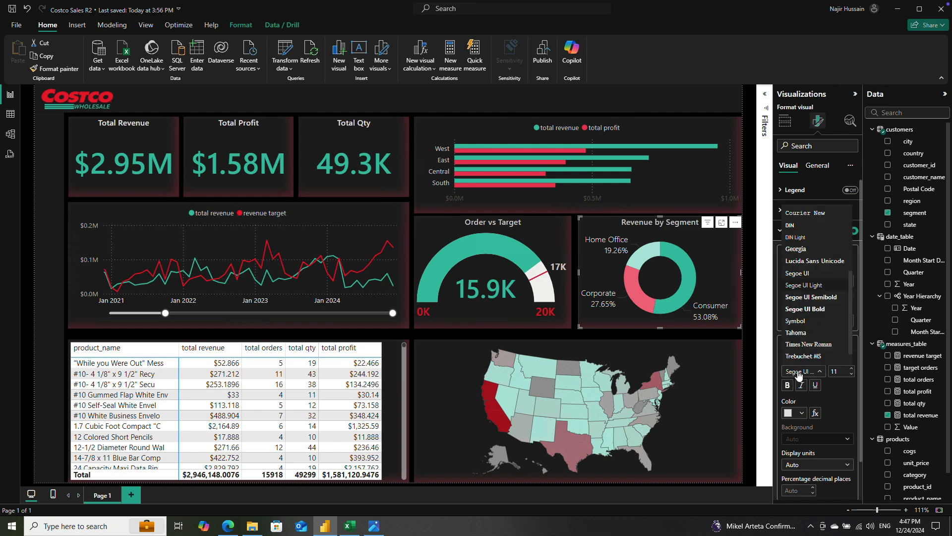
left_click(817, 296)
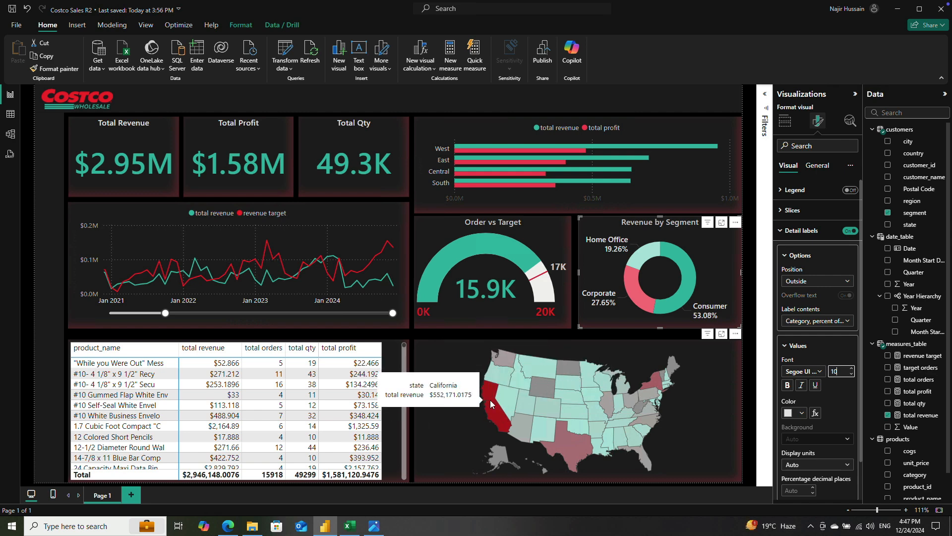
Step: Set the US map's tooltip background to black with 5% transparency
left_click(812, 166)
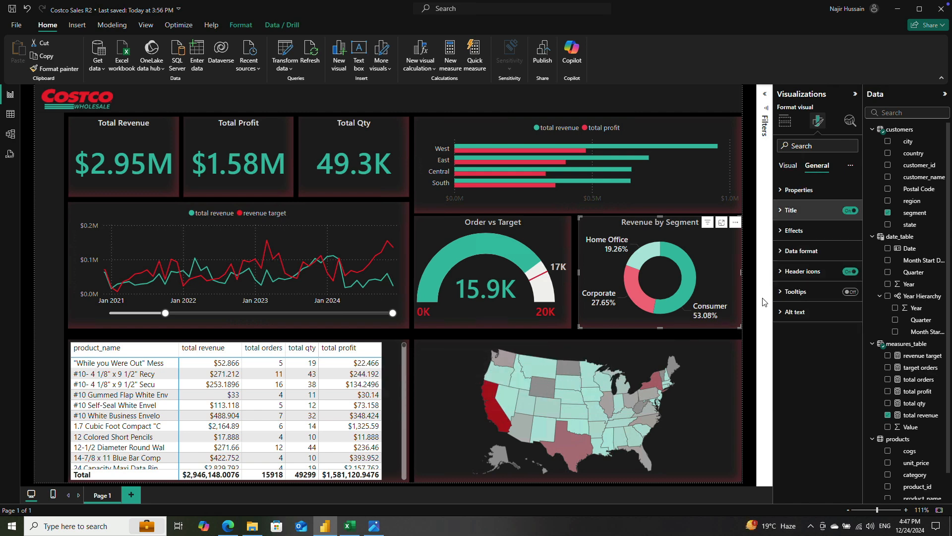
left_click(780, 294)
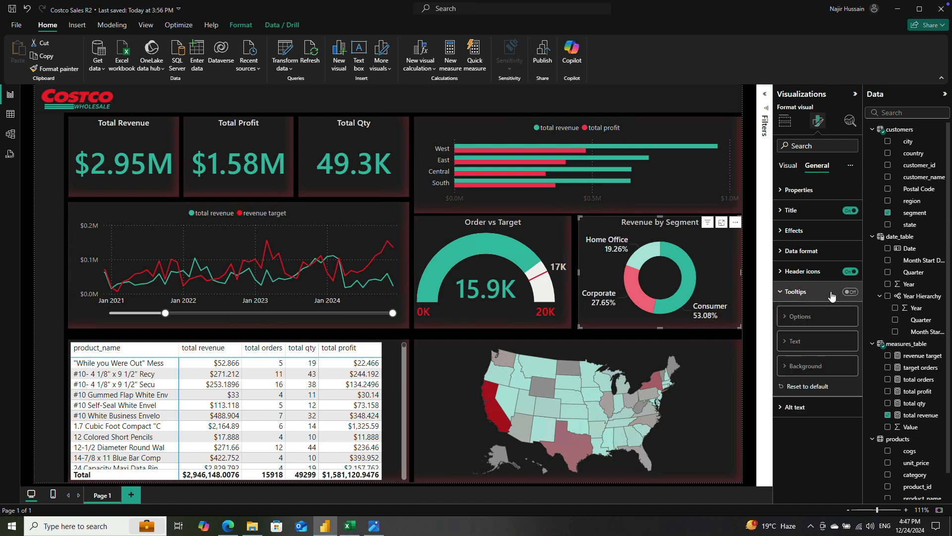
left_click(459, 361)
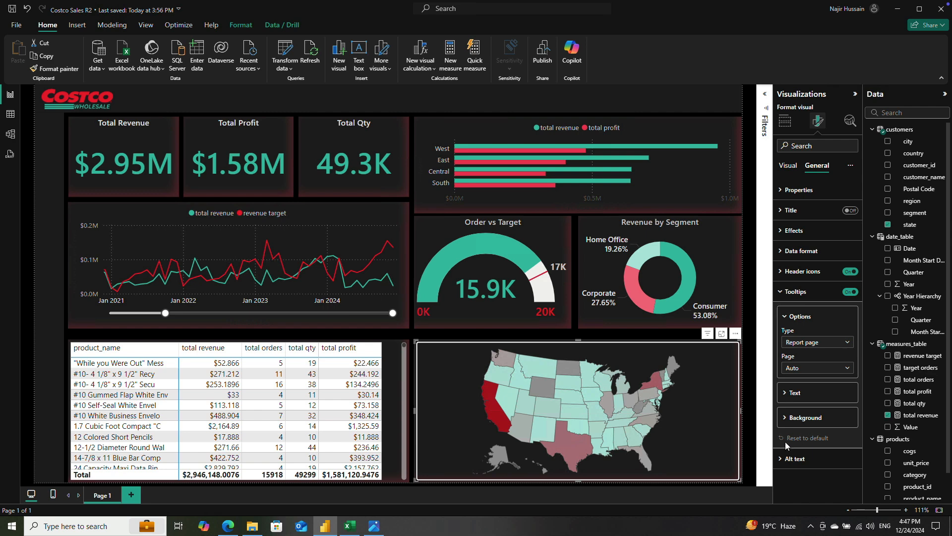
left_click(785, 423)
left_click(801, 417)
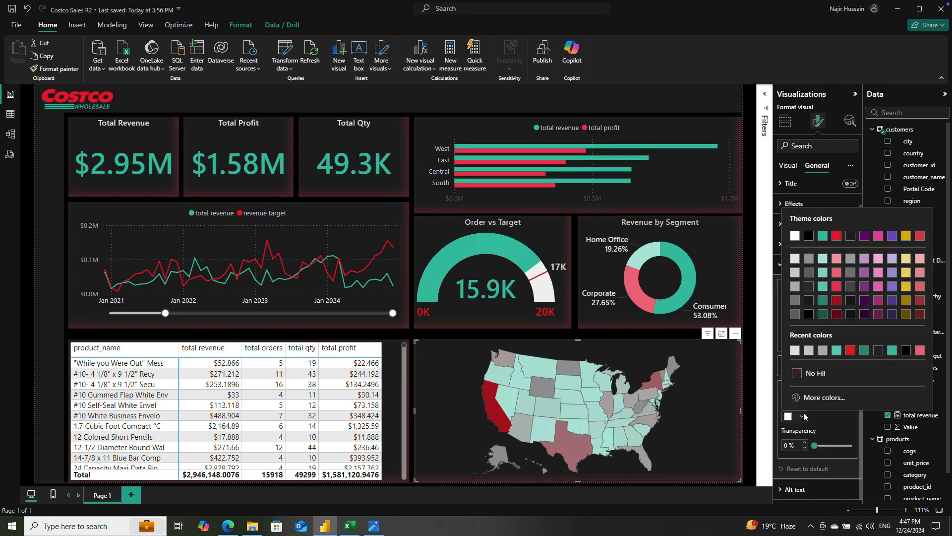
left_click(809, 236)
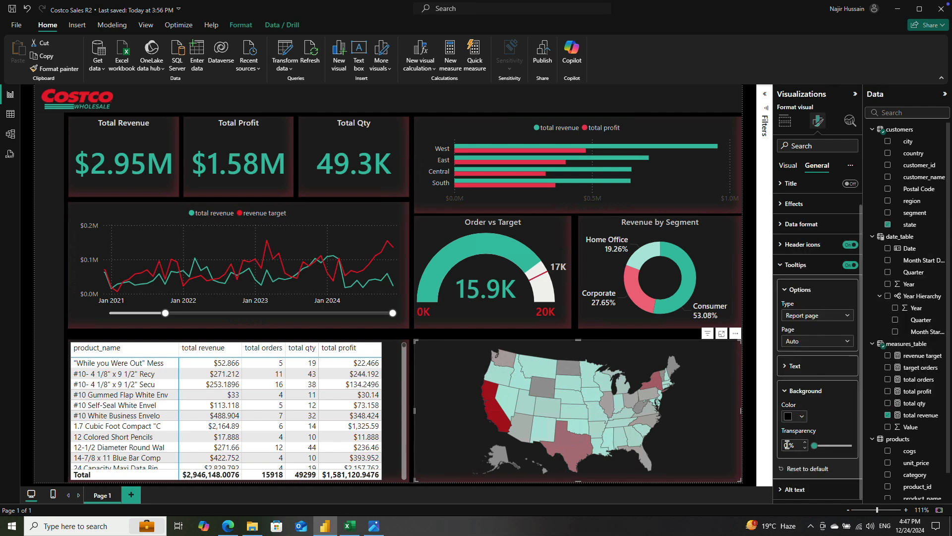
Step: Color the map tooltip's labels the lightest gray shade of white and its values a medium teal green
left_click(796, 366)
left_click(793, 434)
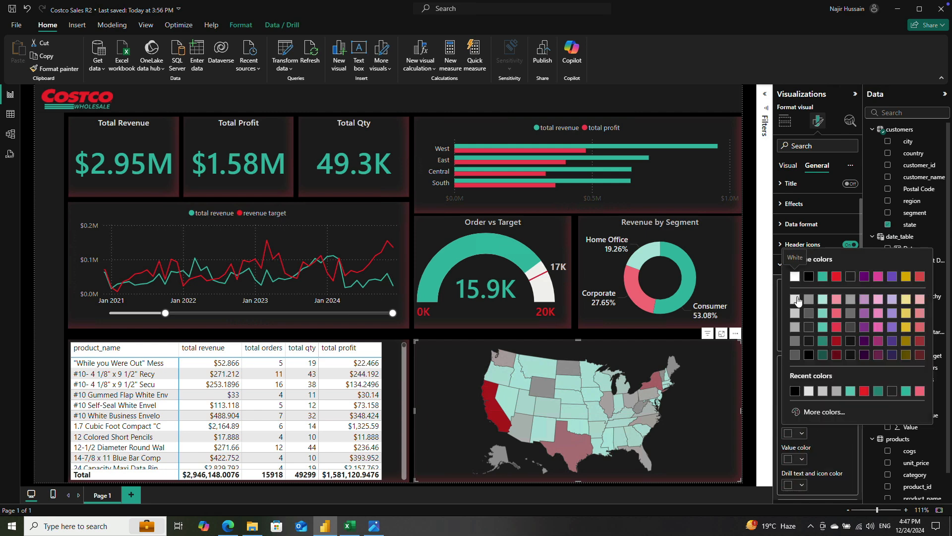
left_click(797, 311)
scroll(797, 385, "down", 1)
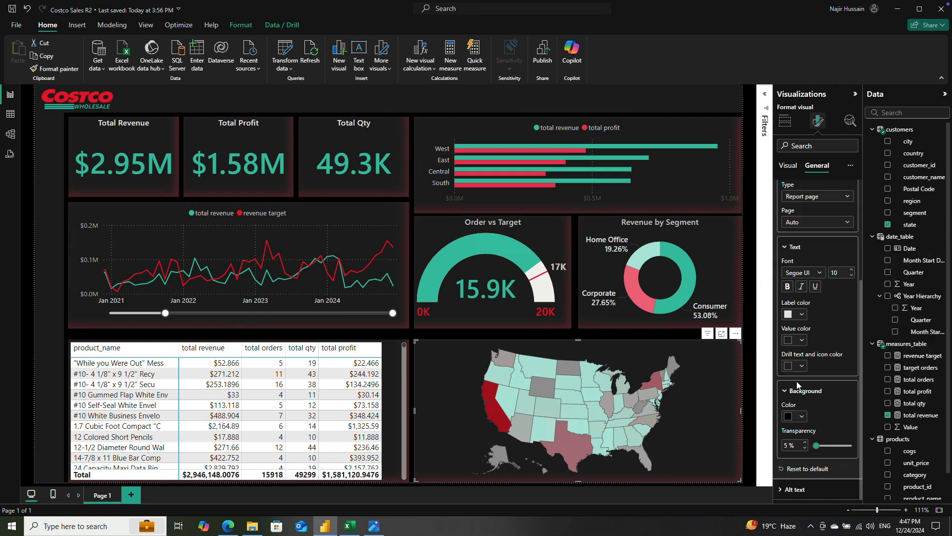
left_click(789, 341)
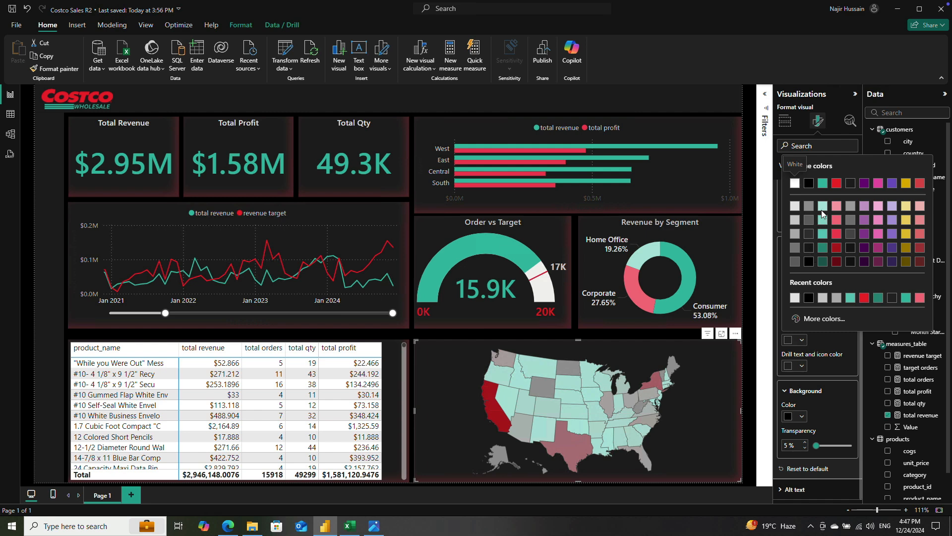
left_click(823, 232)
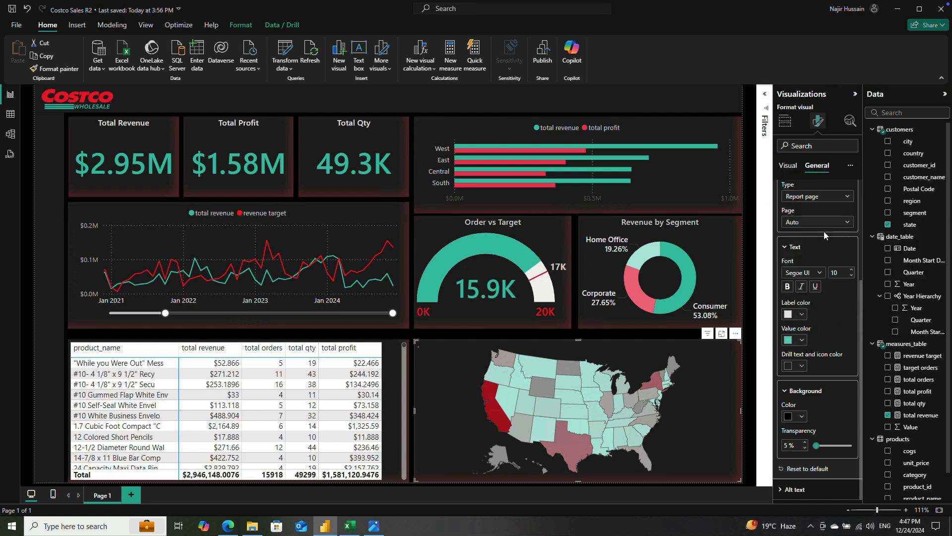
Step: Set the map tooltip's drill text and icon color to a crimson red shade
left_click(790, 367)
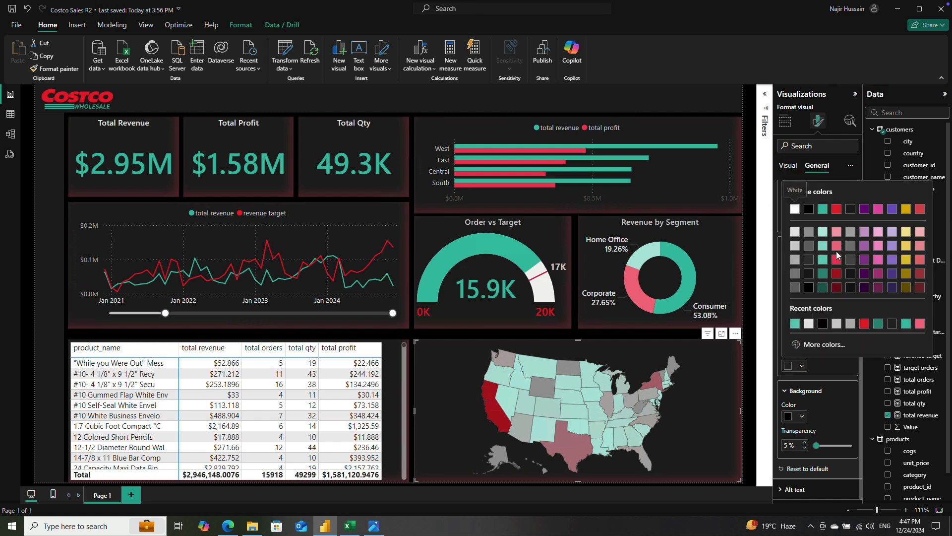
left_click(837, 260)
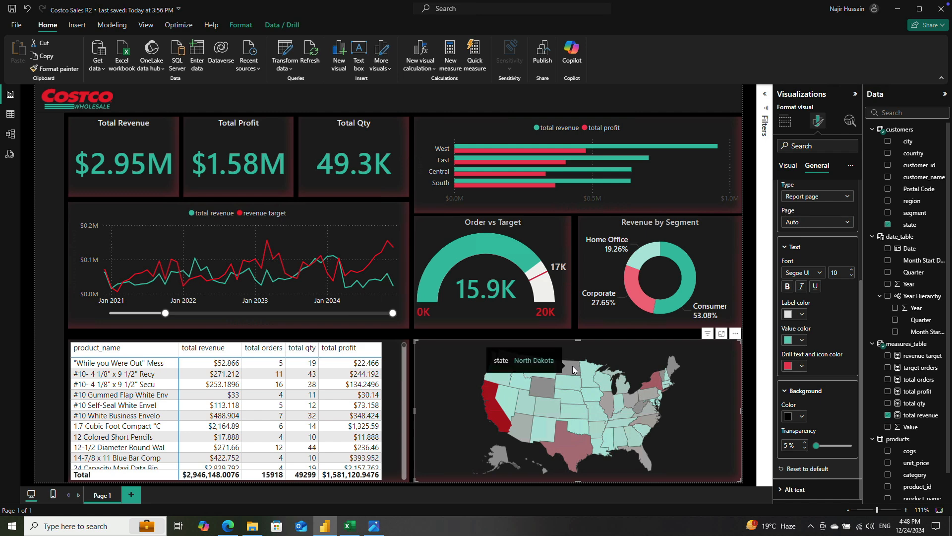
mouse_move(492, 382)
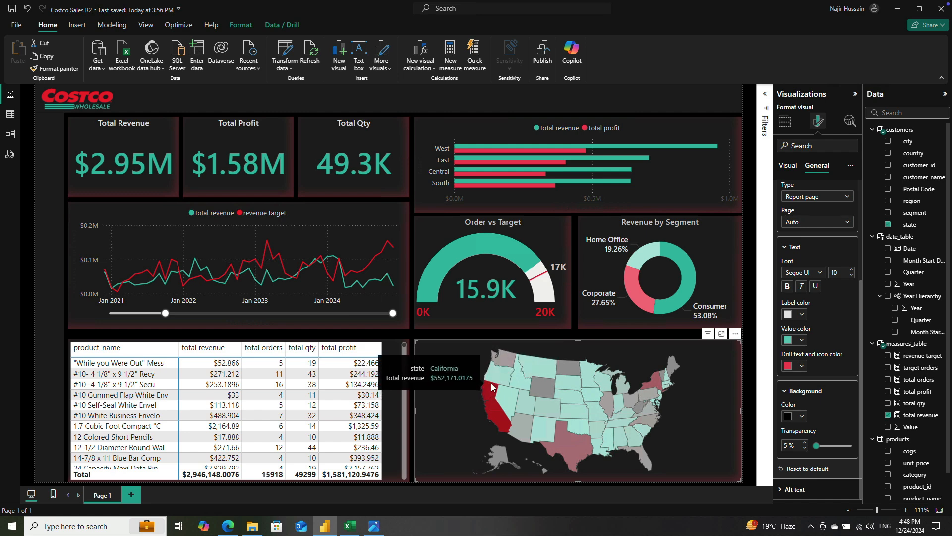
Step: Try pure white as the map tooltip's label color and return it to the lightest gray shade
left_click(788, 315)
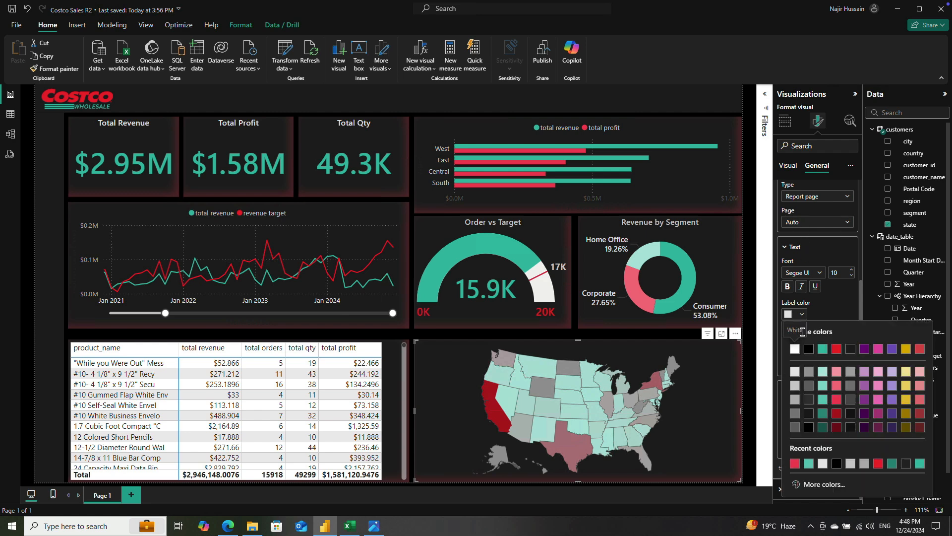
left_click(795, 350)
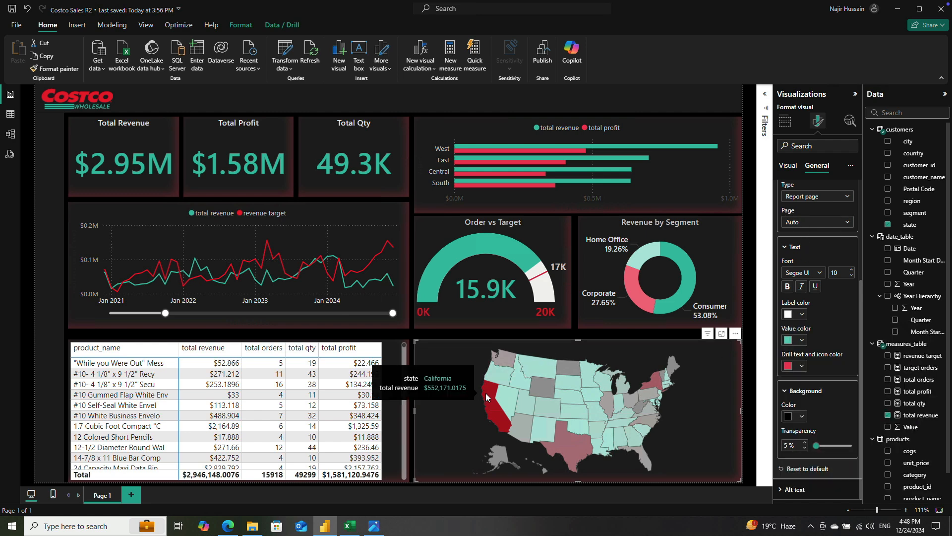
left_click(789, 314)
left_click(792, 373)
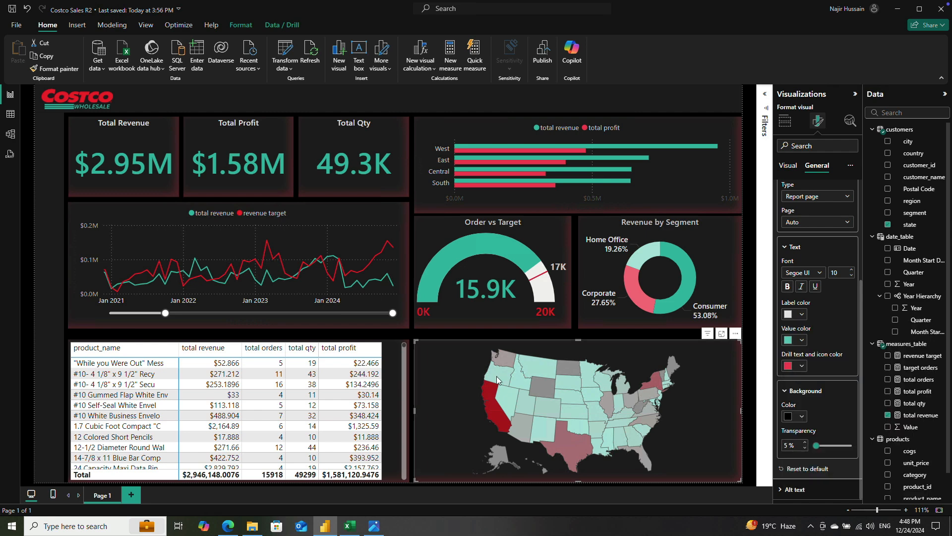
Step: Add the target orders and total profit measures to the map's tooltip fields
left_click(785, 121)
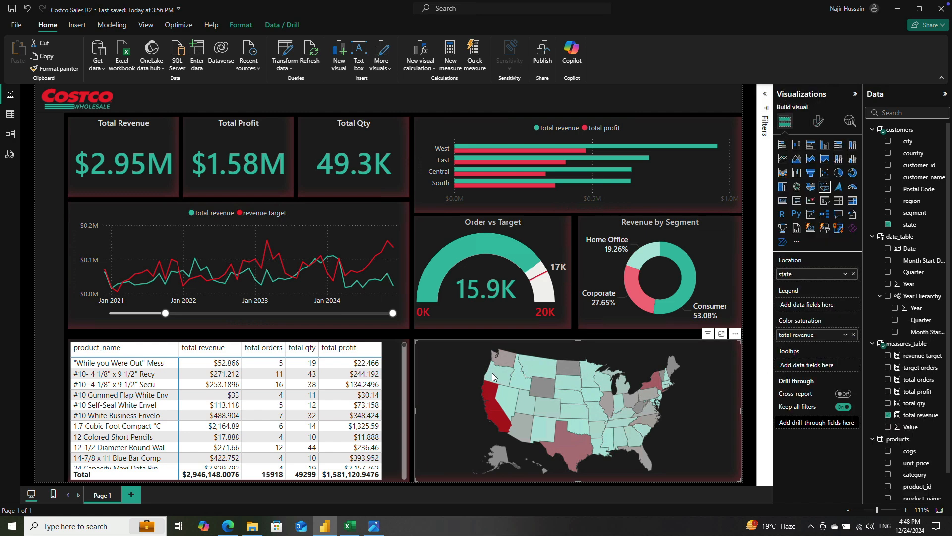
mouse_move(493, 377)
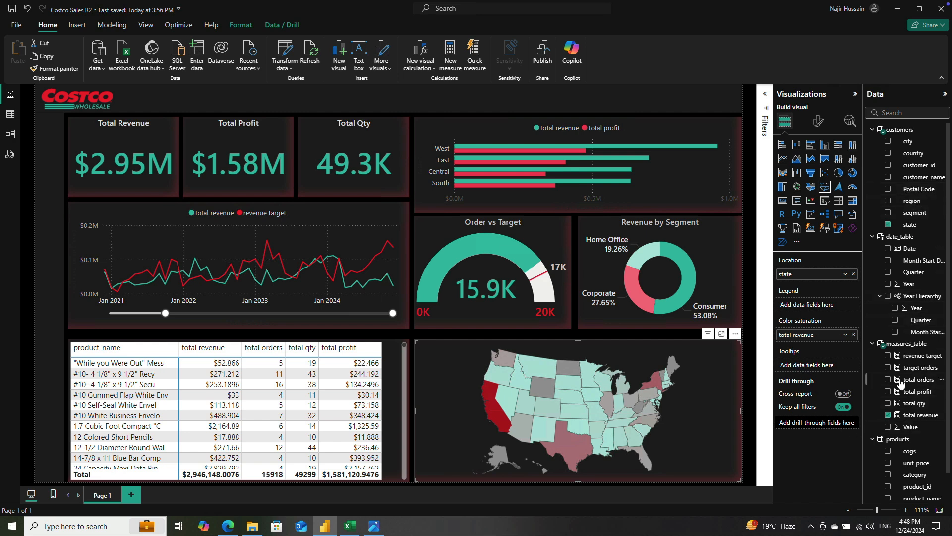
left_click_drag(887, 368, 808, 366)
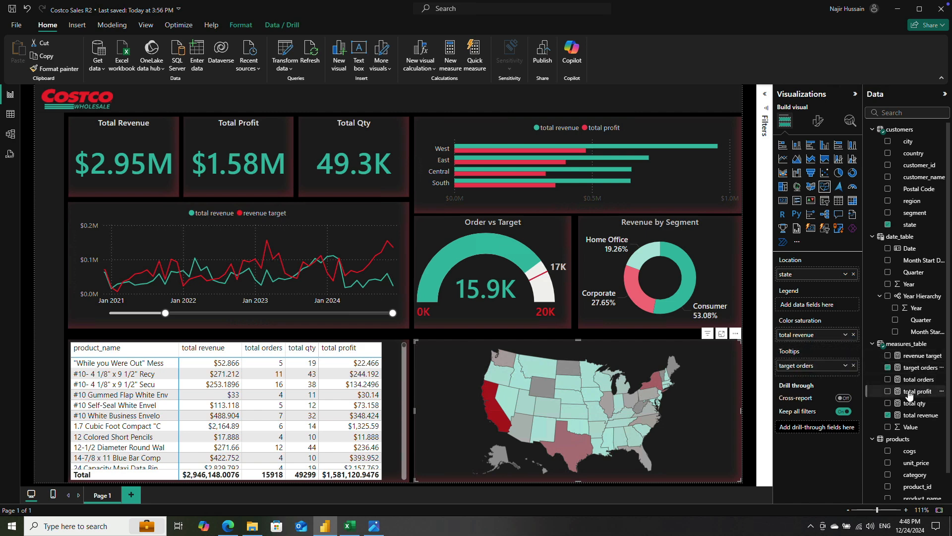
left_click_drag(903, 391, 813, 377)
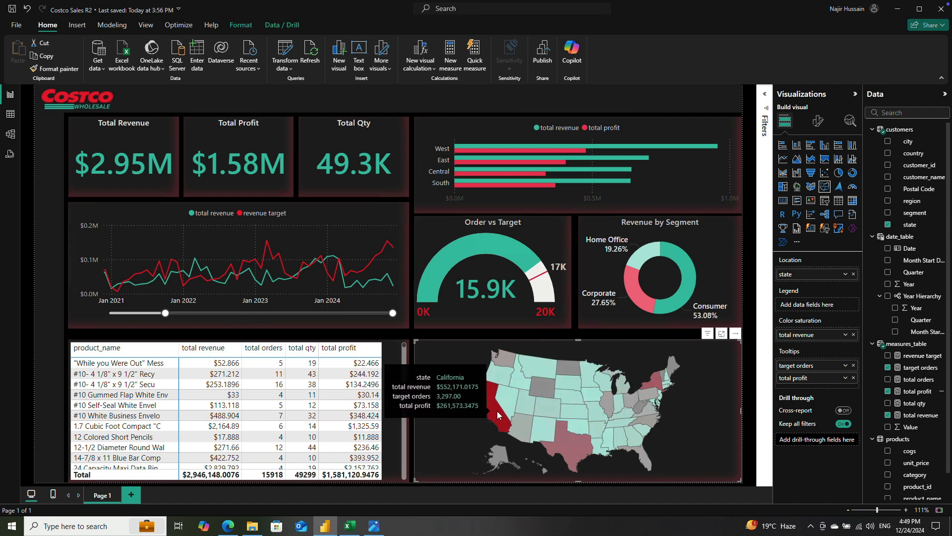
Step: Change the map's maximum fill color to a brighter crimson red shade
left_click(819, 124)
left_click(784, 190)
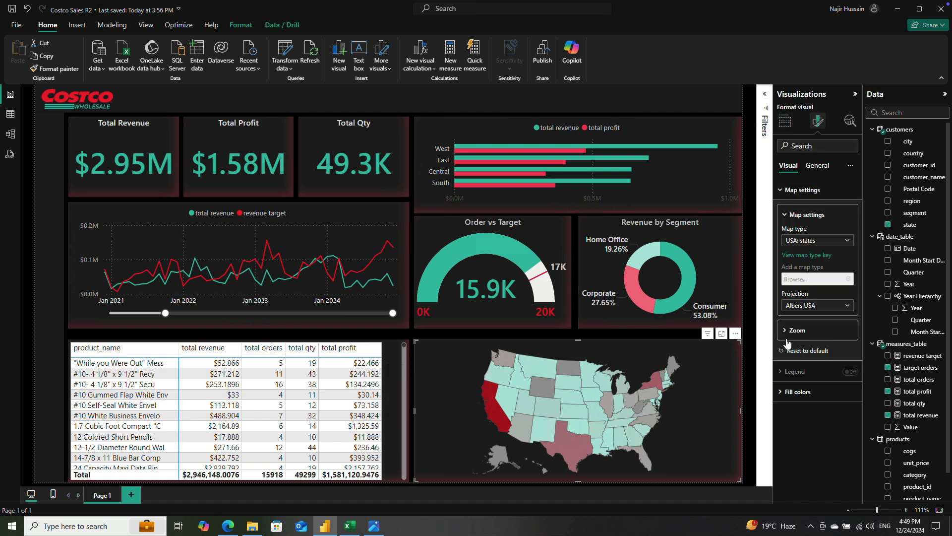
left_click(796, 392)
scroll(822, 355, "down", 3)
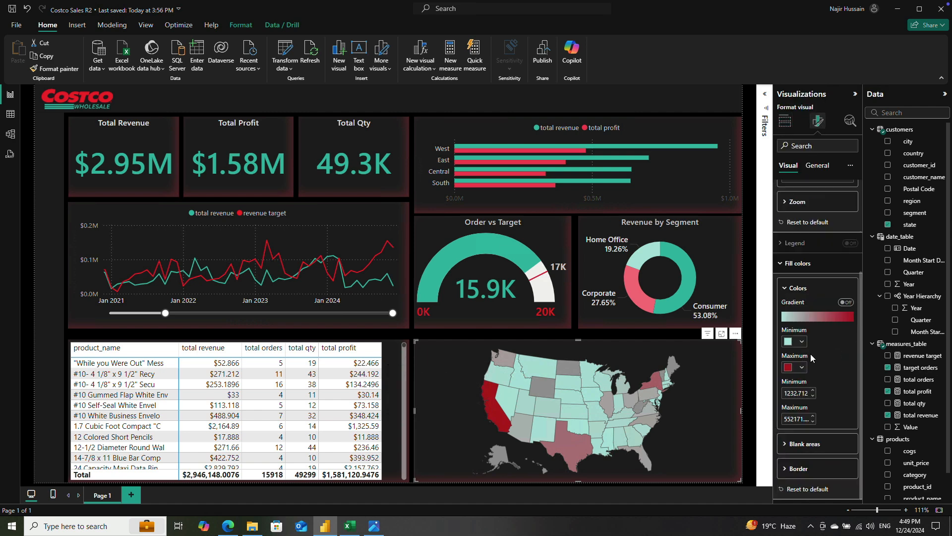
left_click(793, 368)
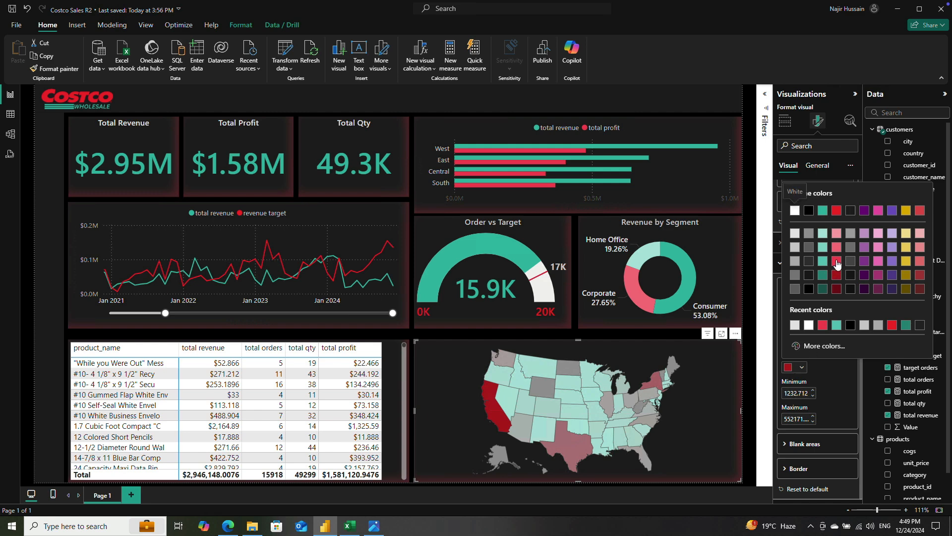
left_click(836, 264)
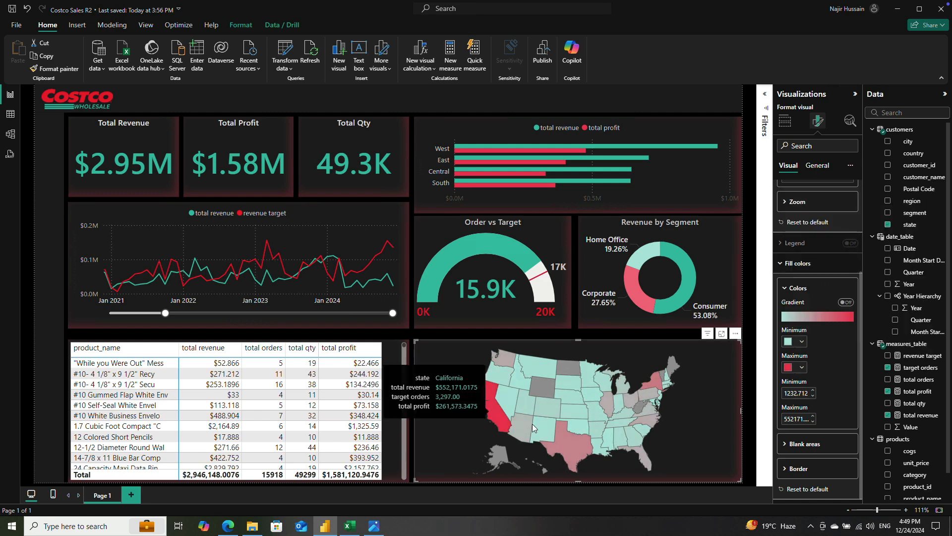
mouse_move(569, 442)
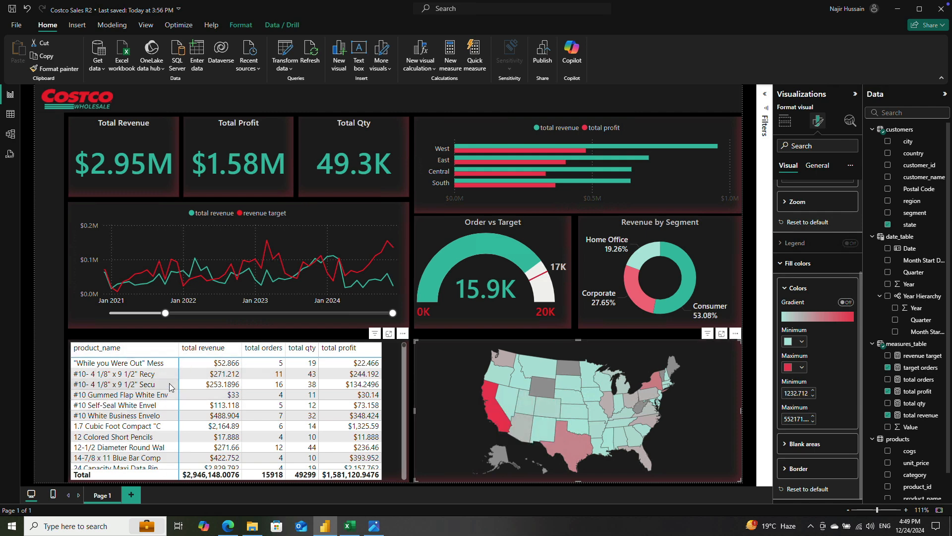
Step: Set the product table's style preset to None
left_click(390, 361)
left_click(818, 165)
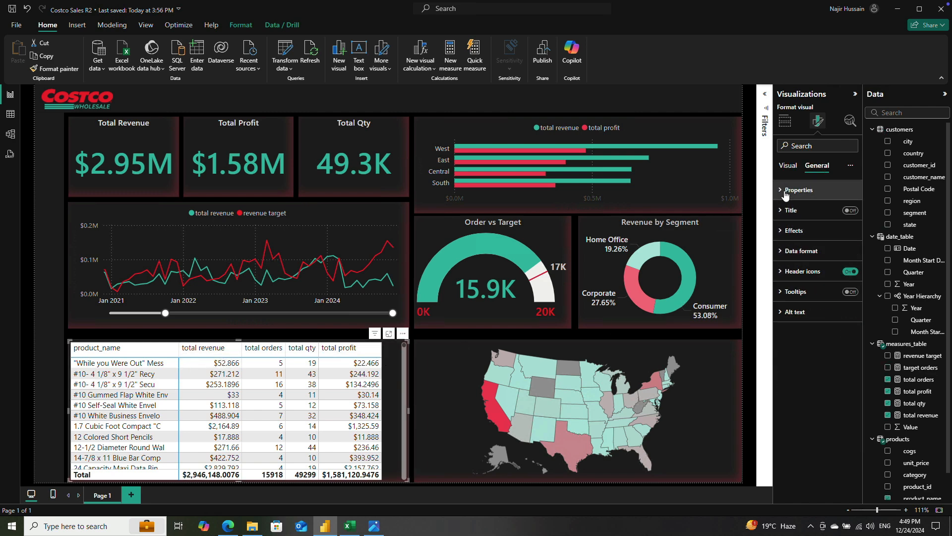
left_click(787, 166)
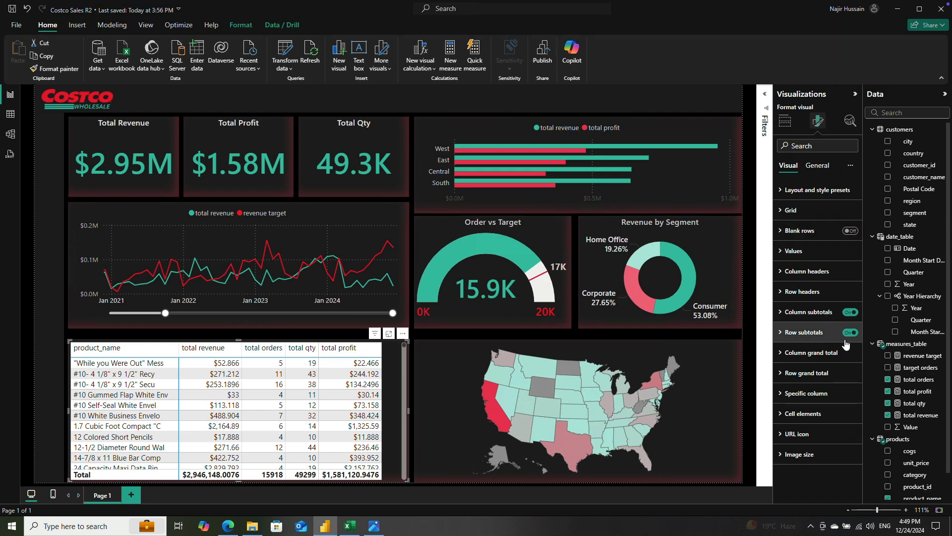
scroll(248, 433, "down", 3)
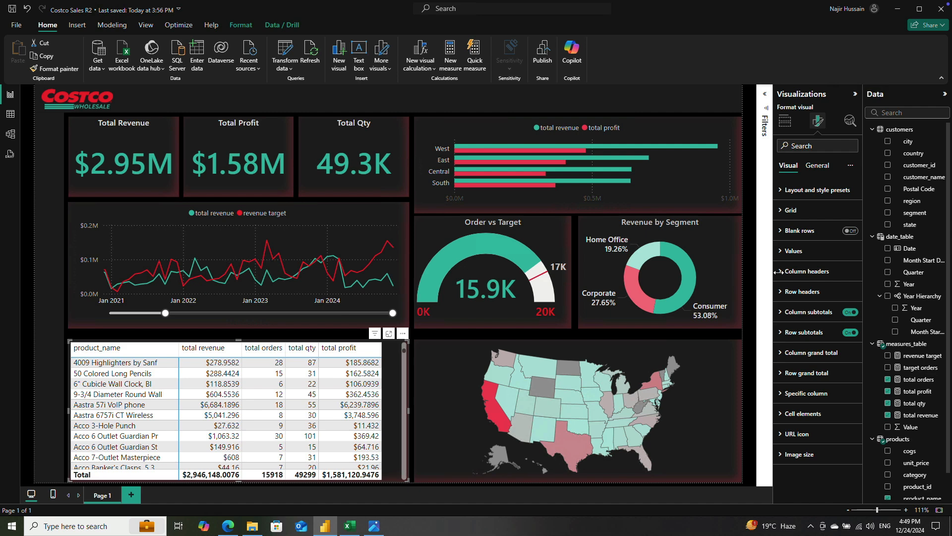
left_click(781, 191)
left_click(811, 225)
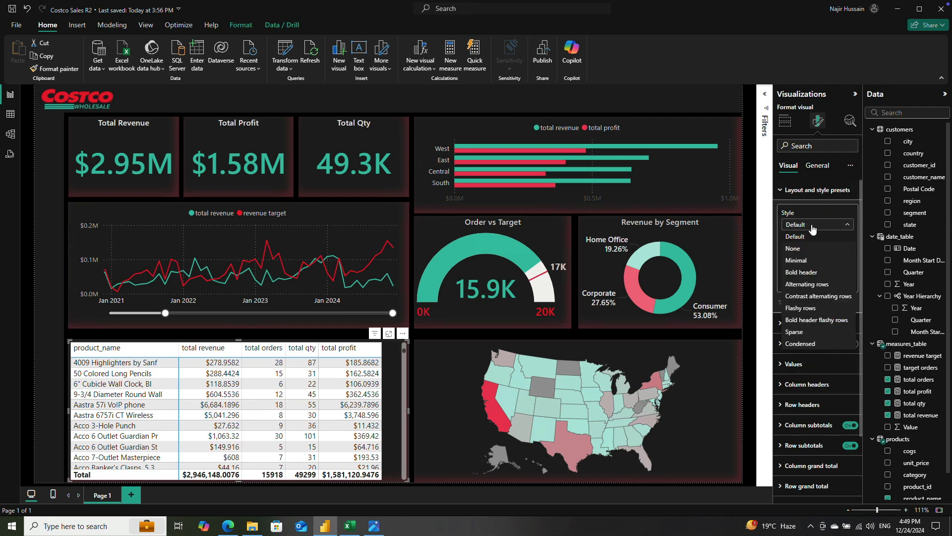
left_click(806, 249)
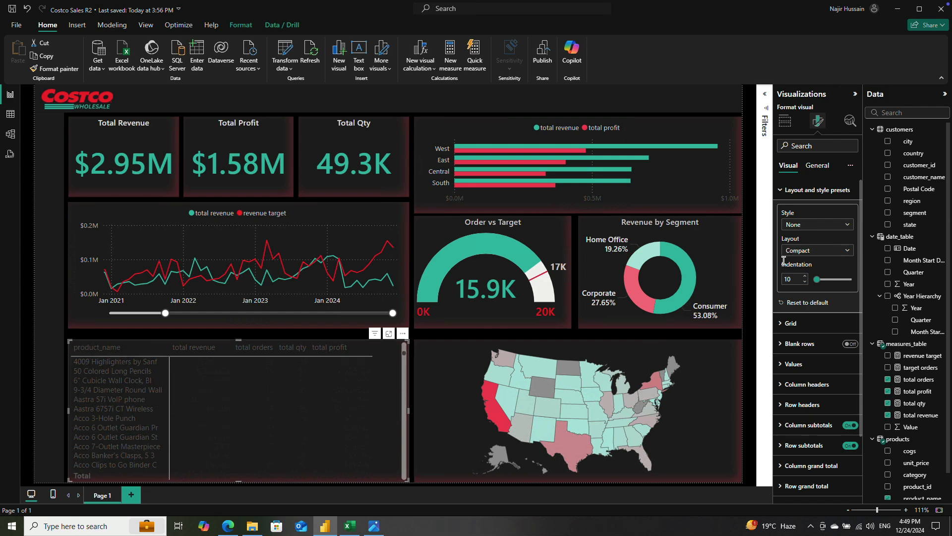
Step: Set the product table's layout to Compact with an indentation of 10
left_click(806, 252)
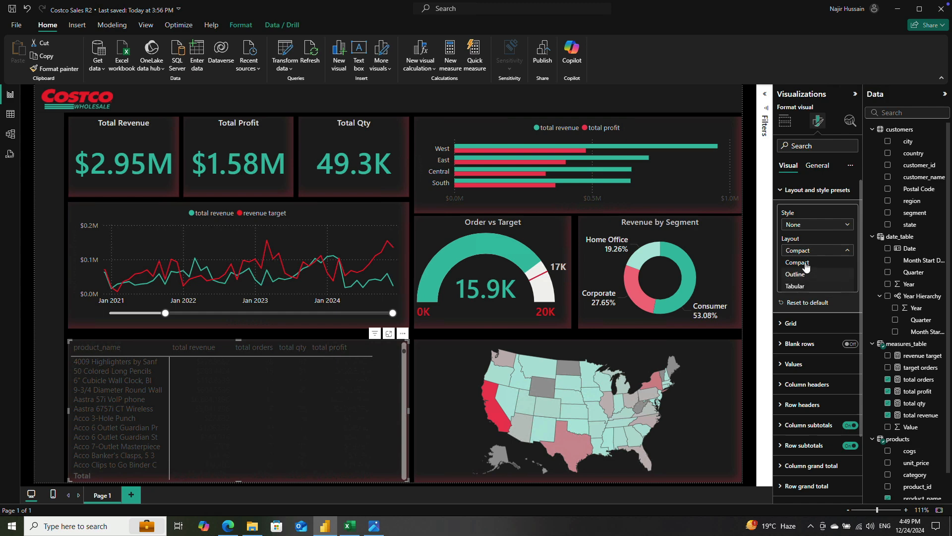
left_click(811, 262)
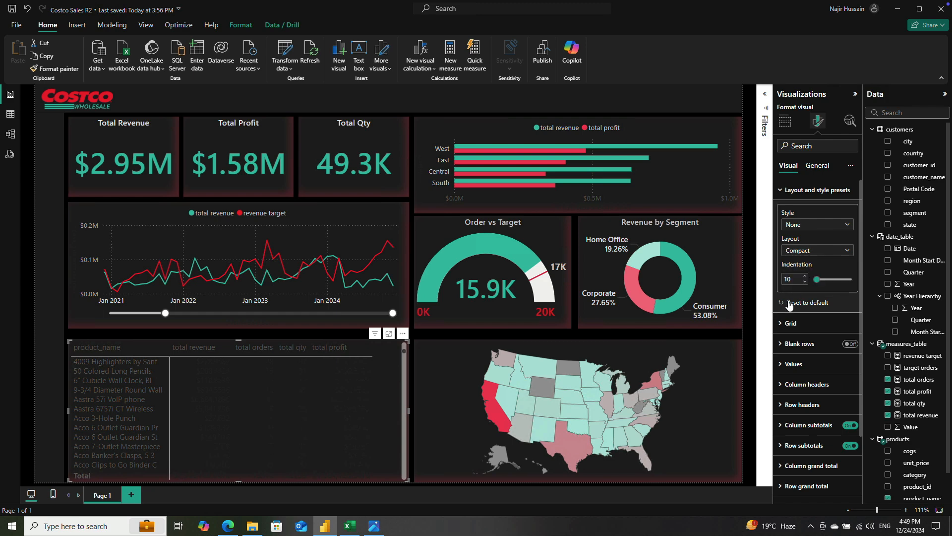
type("10")
Step: Turn on the product table's vertical gridlines and give them a dark gray color and a width of 0.5
left_click(787, 323)
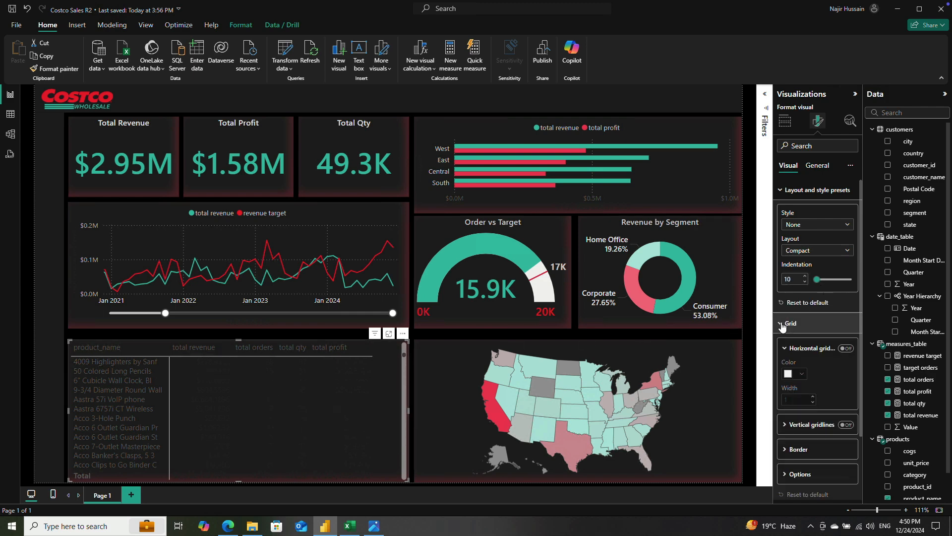
scroll(833, 315, "down", 2)
left_click(850, 278)
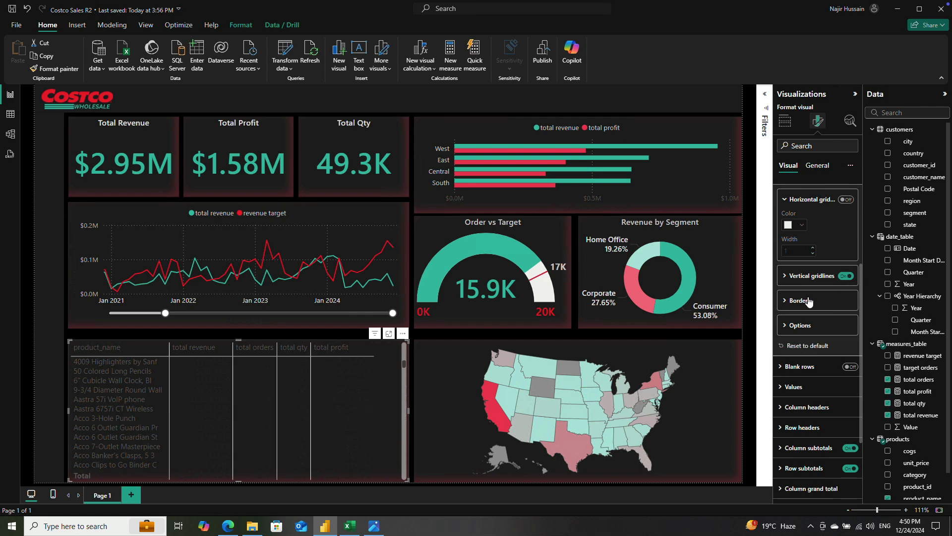
left_click(788, 277)
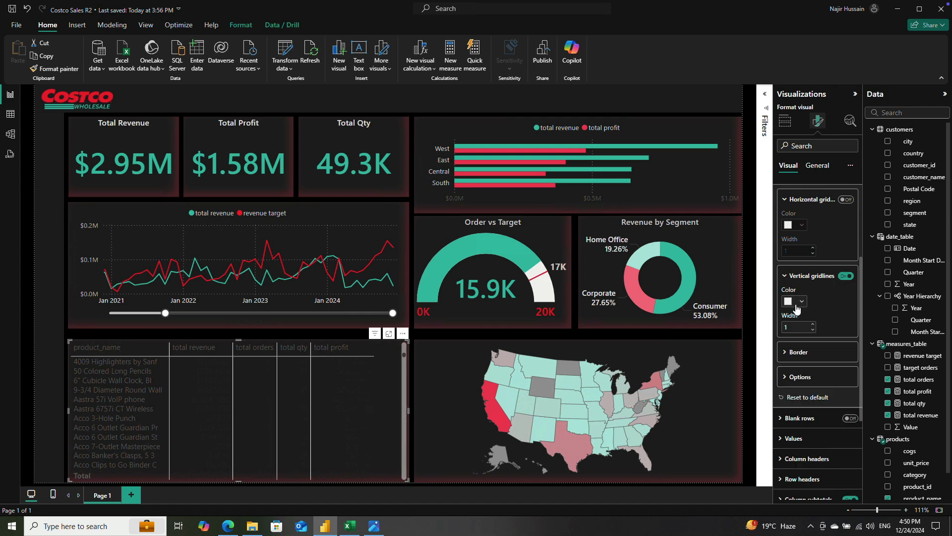
left_click(796, 306)
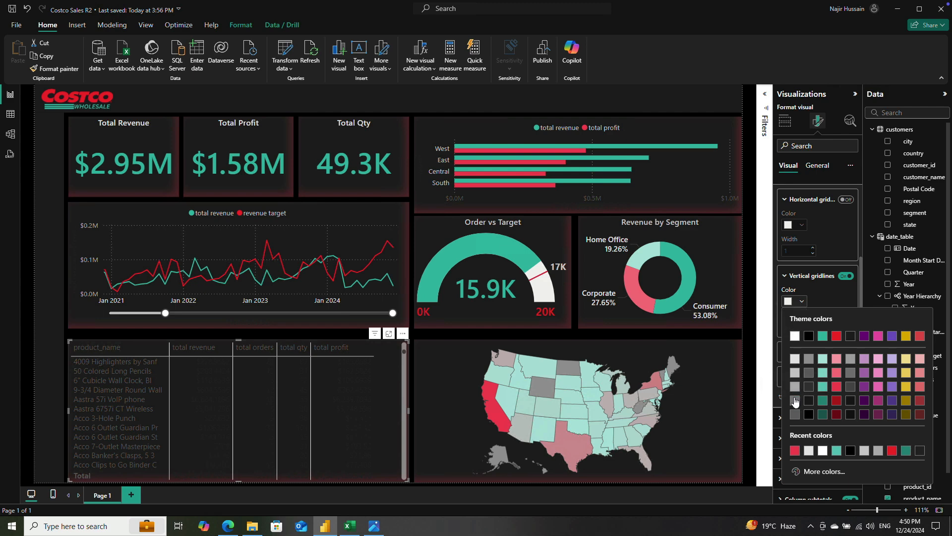
left_click(796, 400)
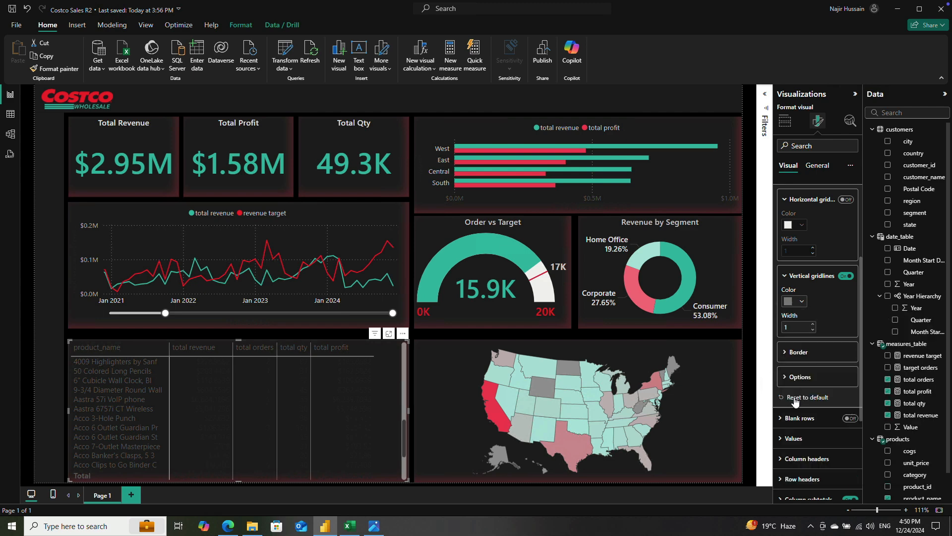
left_click(795, 326)
type("0.5")
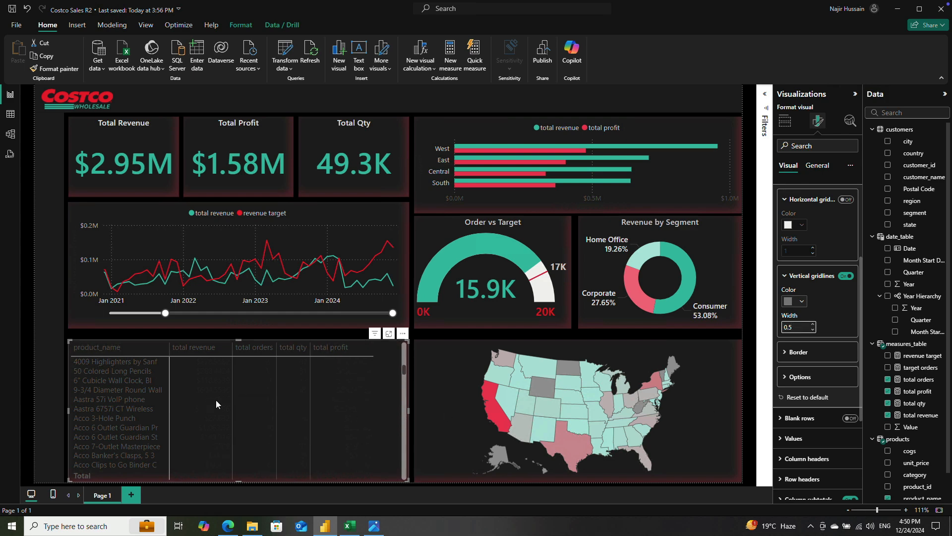
left_click(784, 353)
left_click(784, 354)
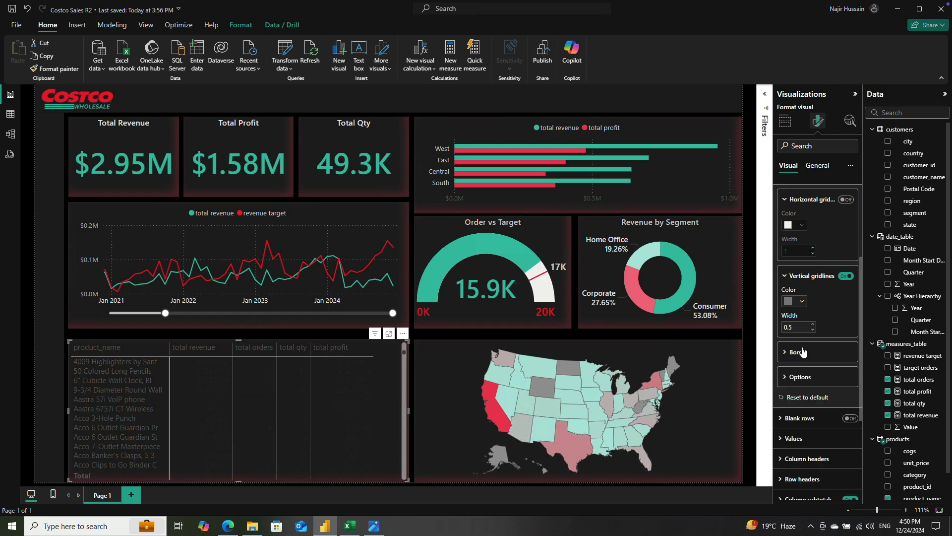
Step: Try light gray shades as the text color of the product table's row headers and settle on the lightest gray
scroll(790, 351, "down", 3)
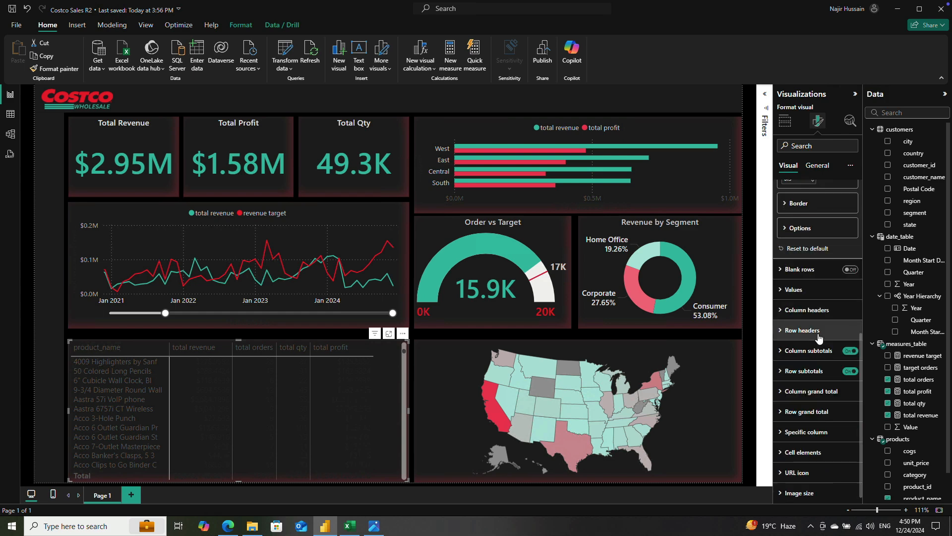
left_click(781, 332)
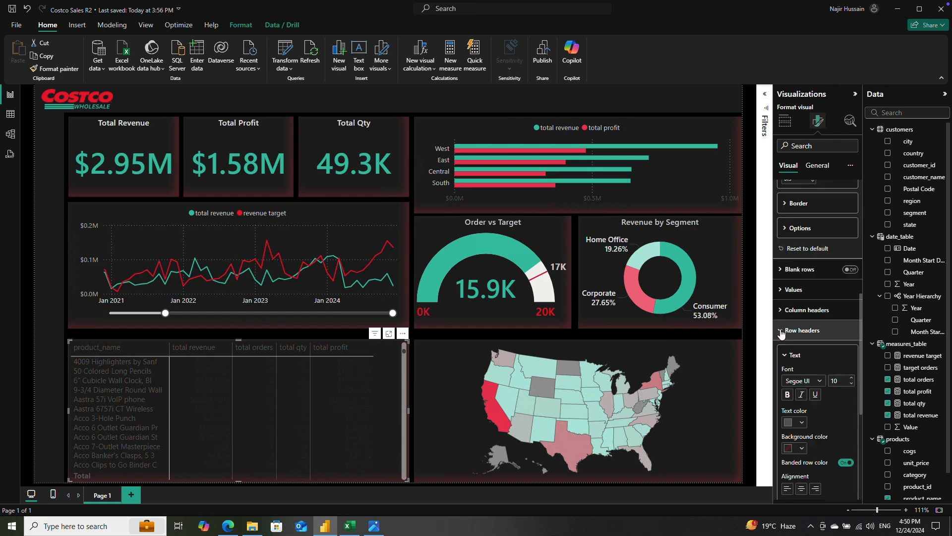
left_click(789, 421)
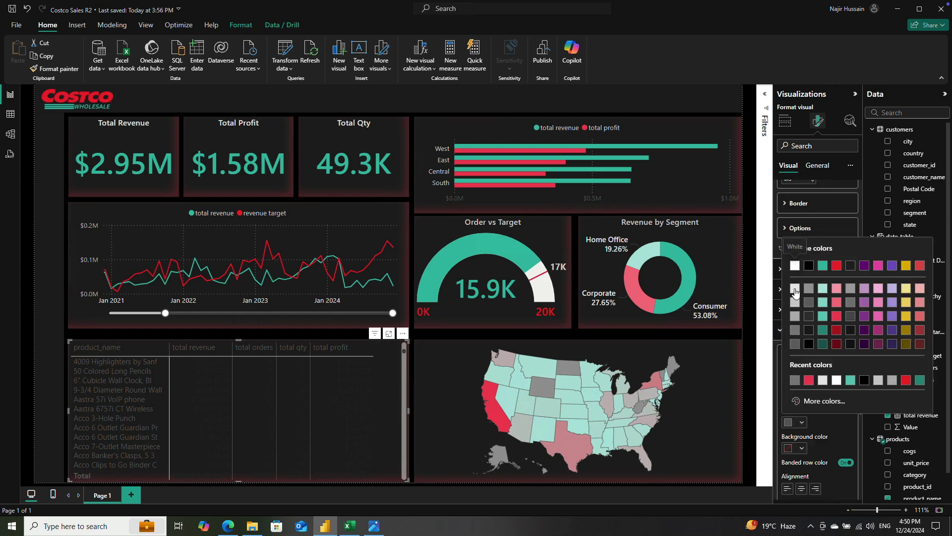
left_click(795, 265)
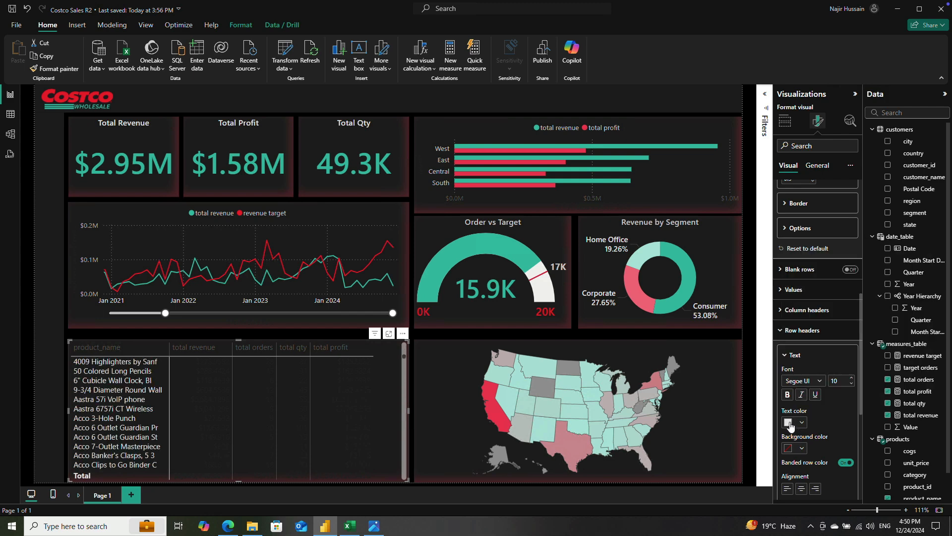
left_click(790, 423)
left_click(796, 299)
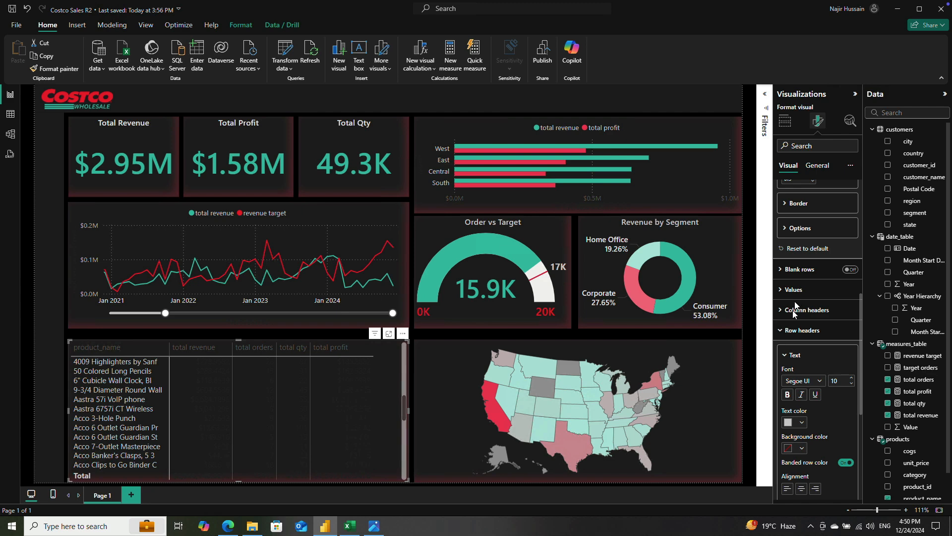
left_click(789, 423)
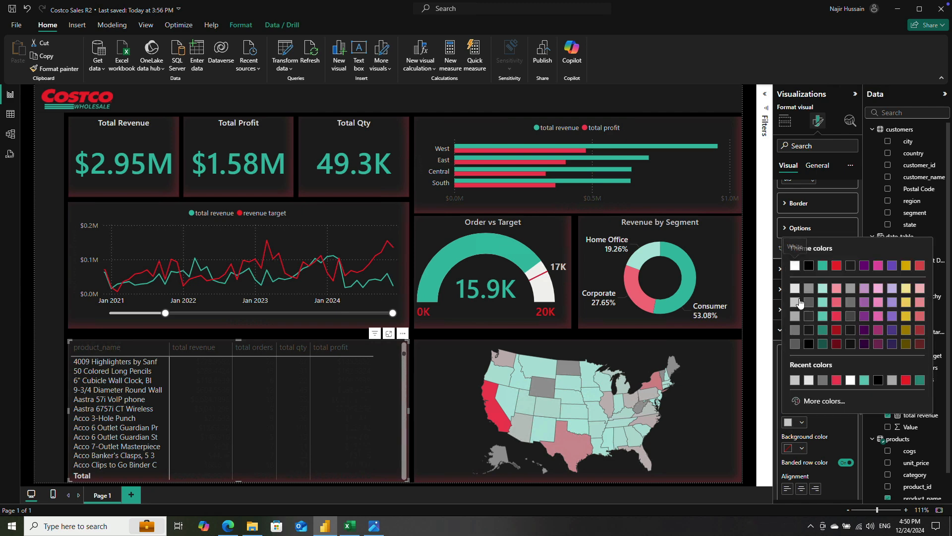
left_click(798, 299)
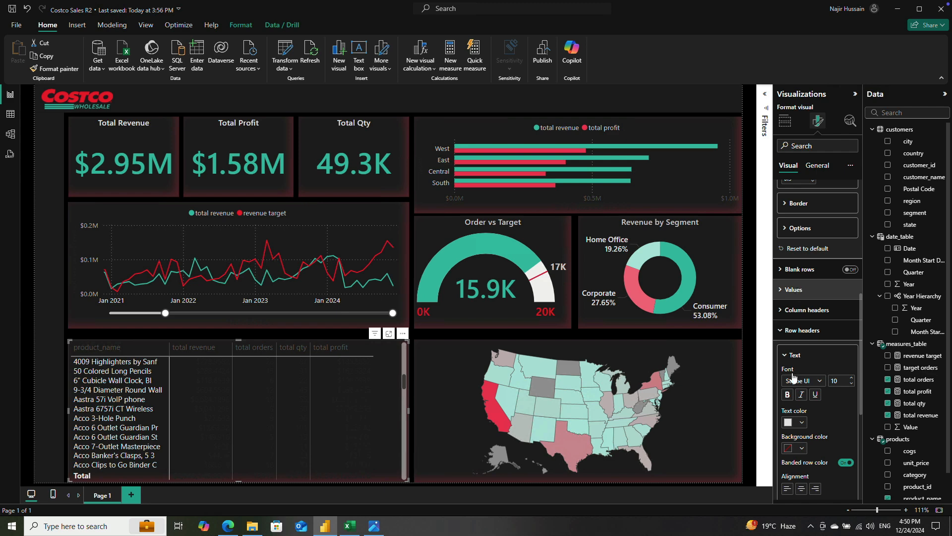
left_click(789, 422)
left_click(795, 301)
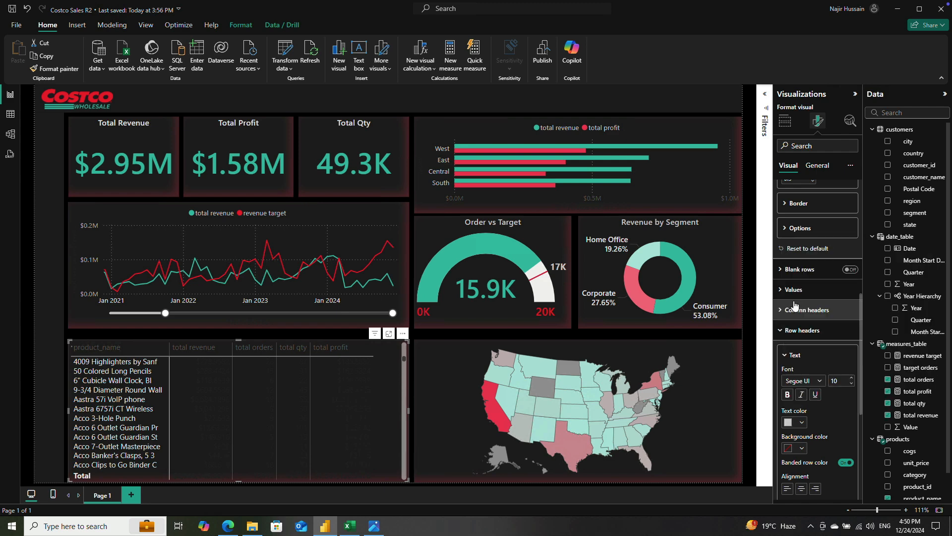
left_click(791, 425)
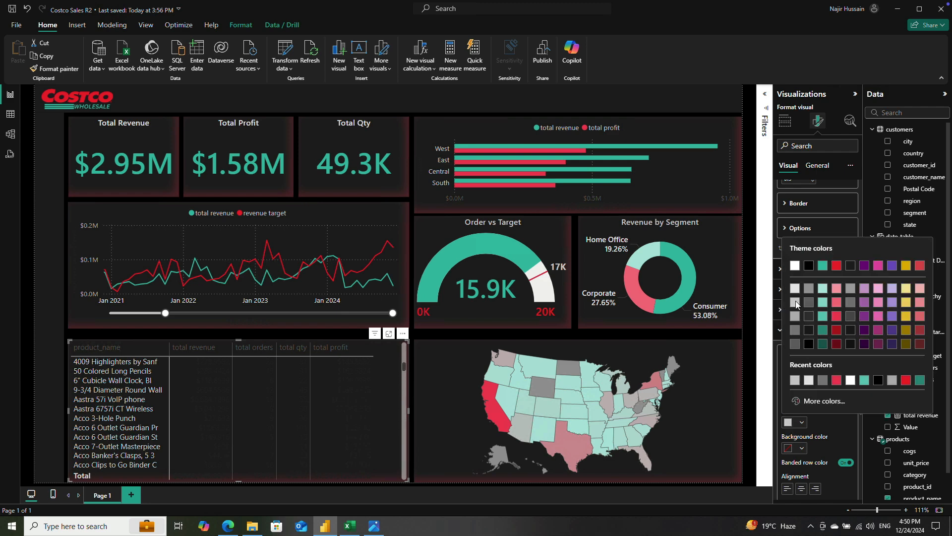
left_click(796, 294)
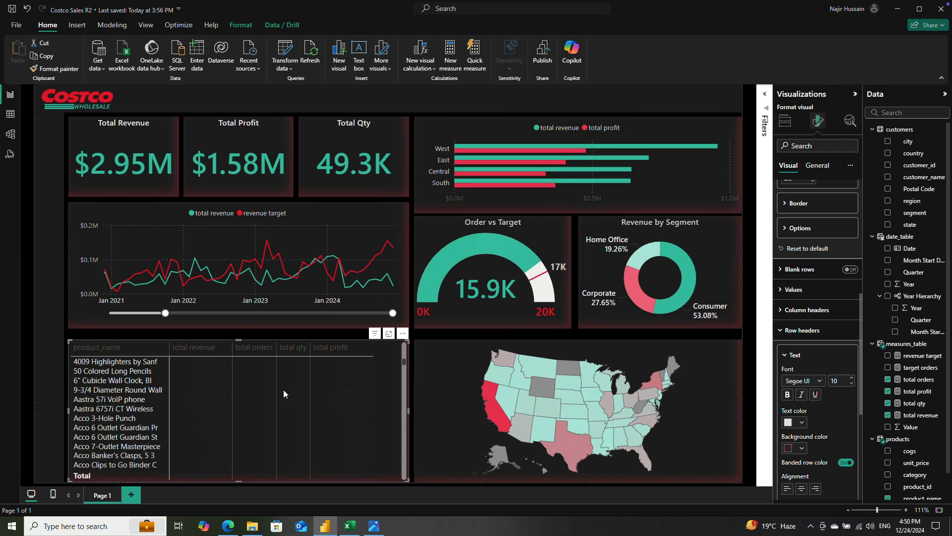
Step: Set the font size of the product table's row header text to 9
left_click(785, 357)
left_click(784, 356)
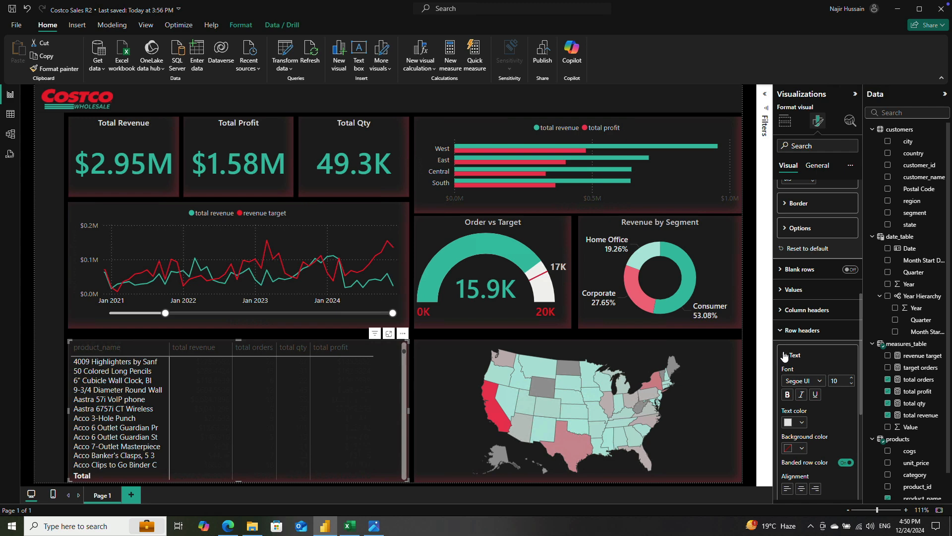
left_click(843, 380)
type("9")
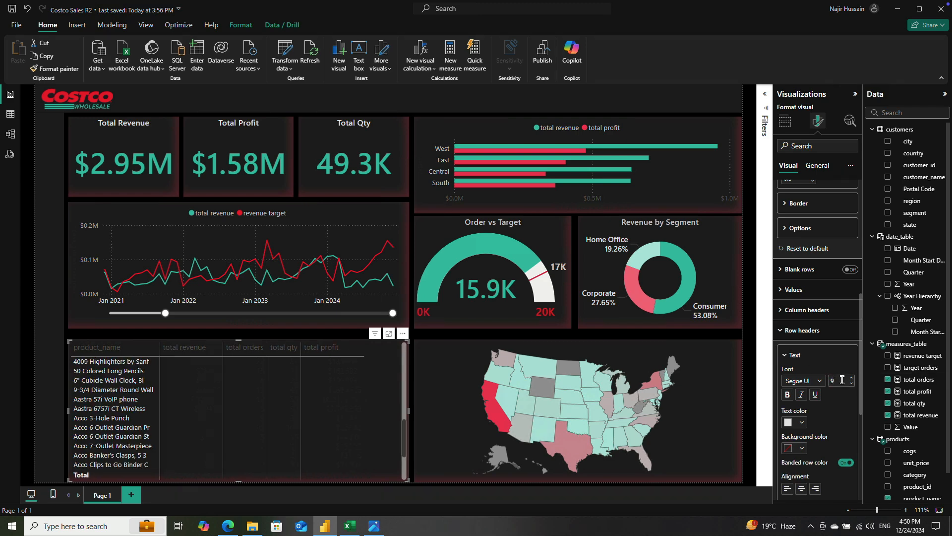
left_click(786, 357)
Step: Turn off the product table's column subtotals
scroll(799, 347, "down", 1)
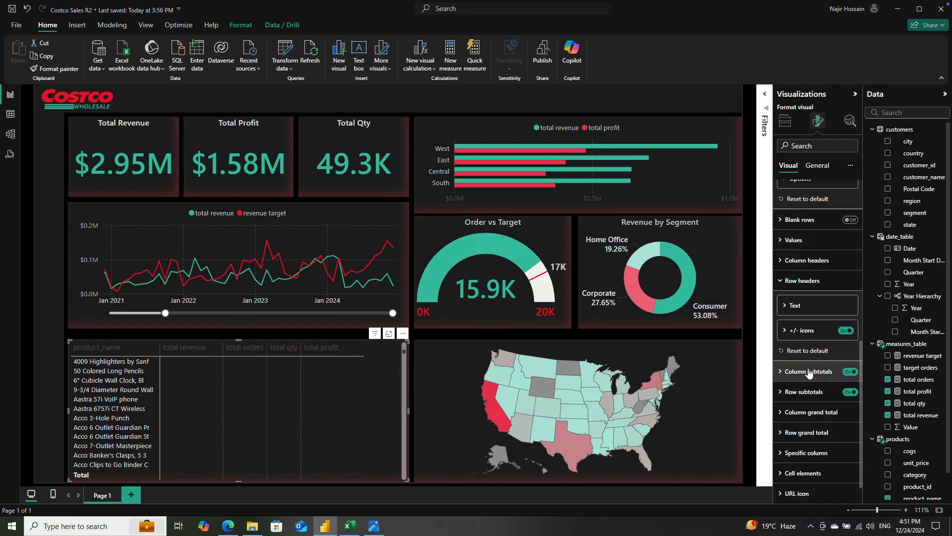
scroll(789, 372, "down", 1)
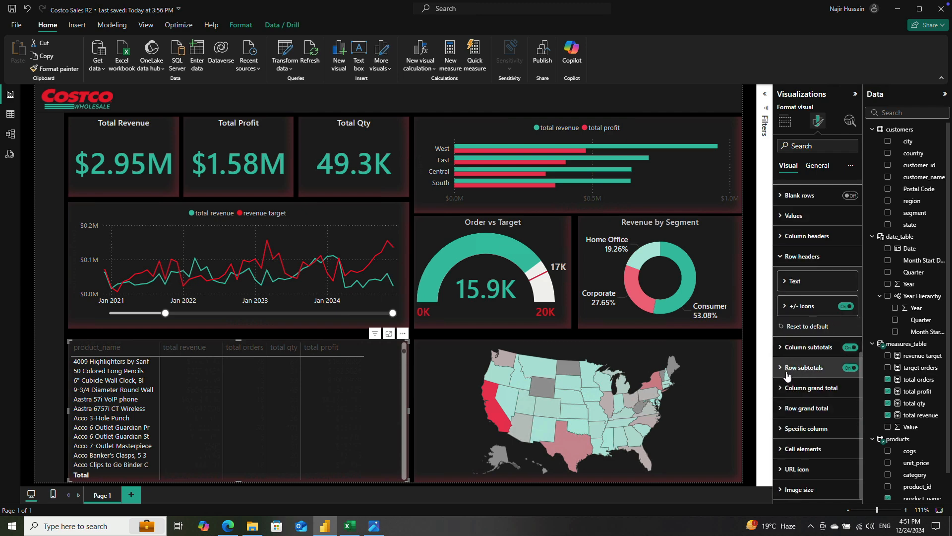
left_click(850, 348)
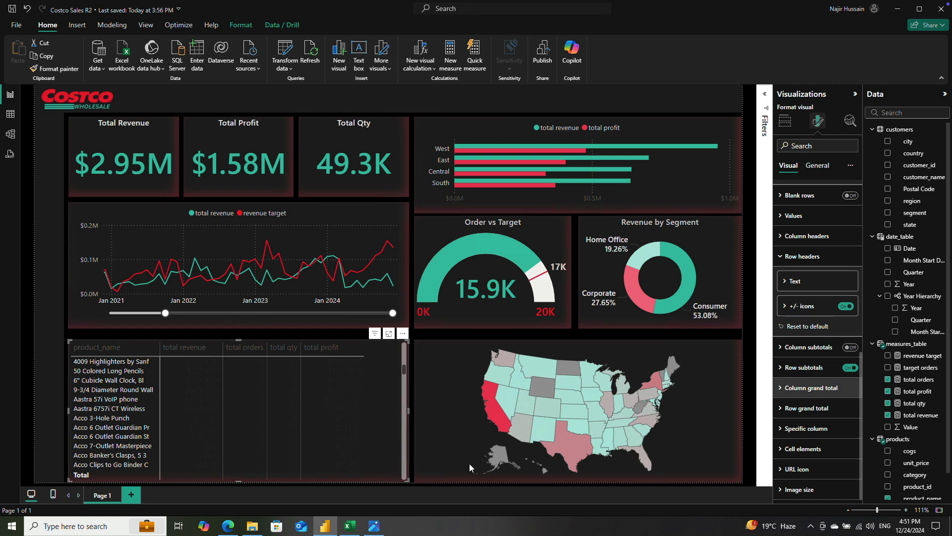
Step: Lighten the text color of the product table's row subtotal values and set their font size to 9
left_click(804, 368)
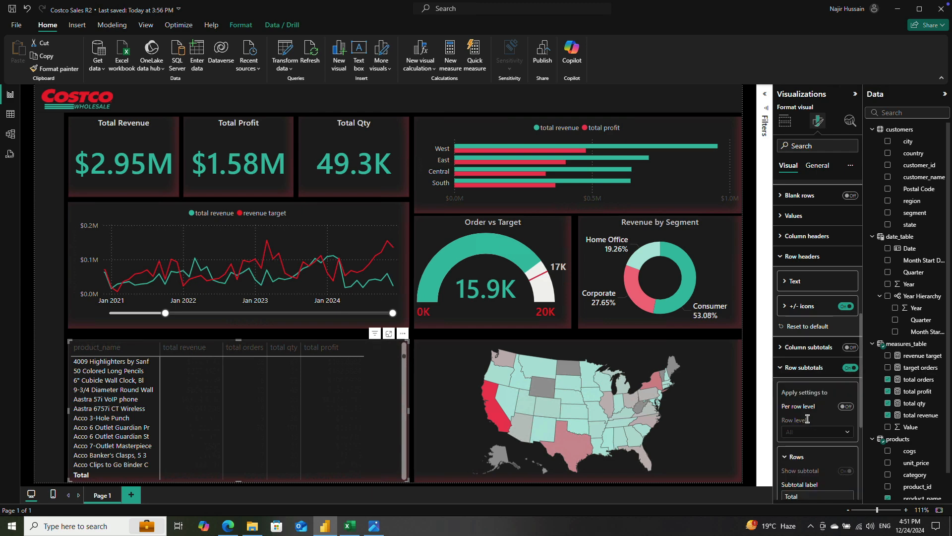
scroll(807, 419, "down", 3)
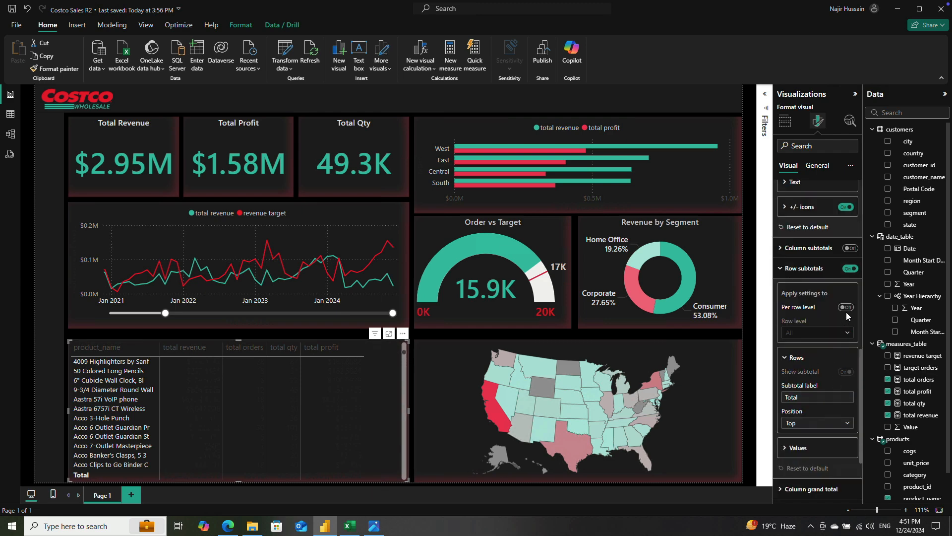
scroll(816, 362, "down", 3)
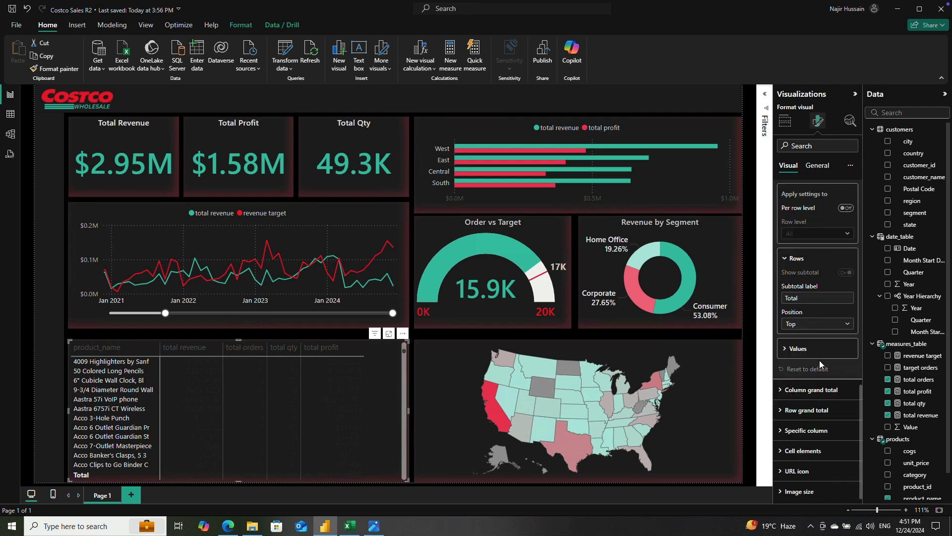
left_click(786, 350)
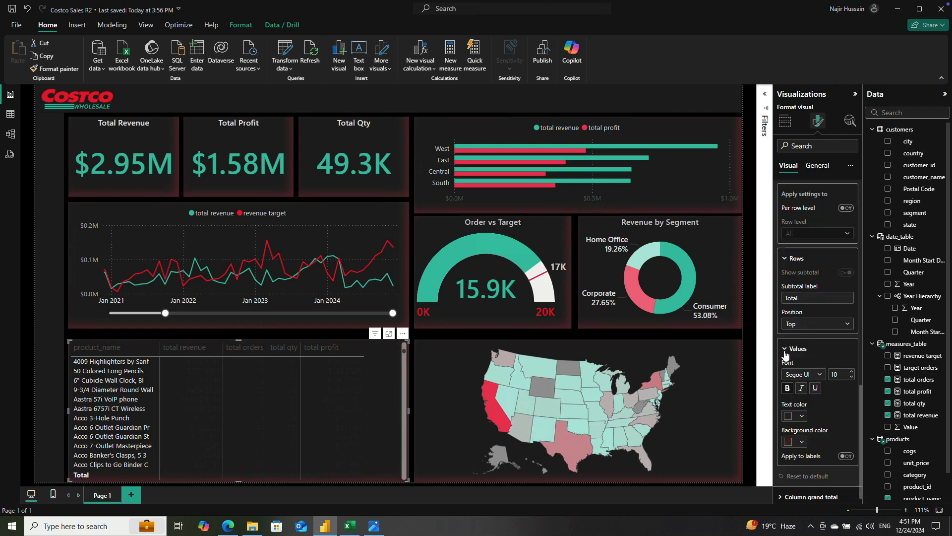
scroll(809, 330, "down", 3)
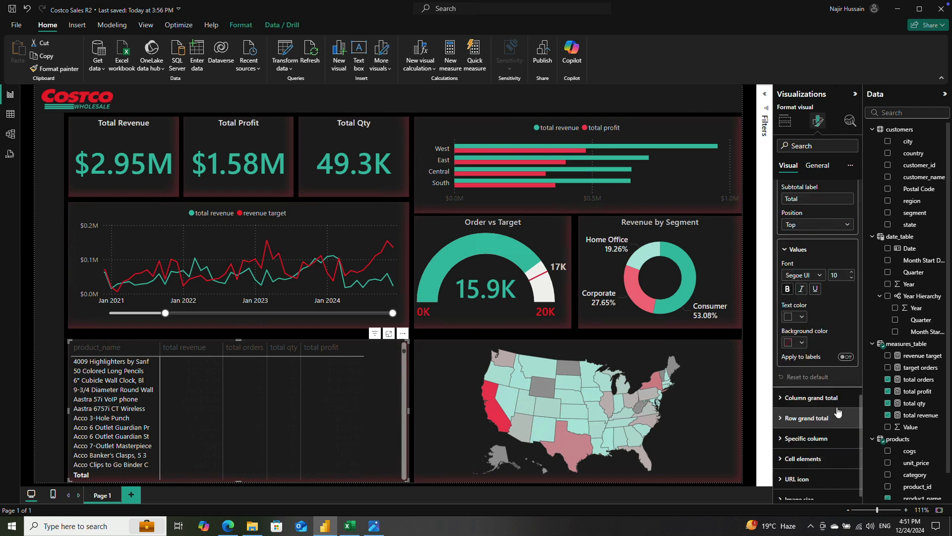
left_click(802, 317)
left_click(790, 350)
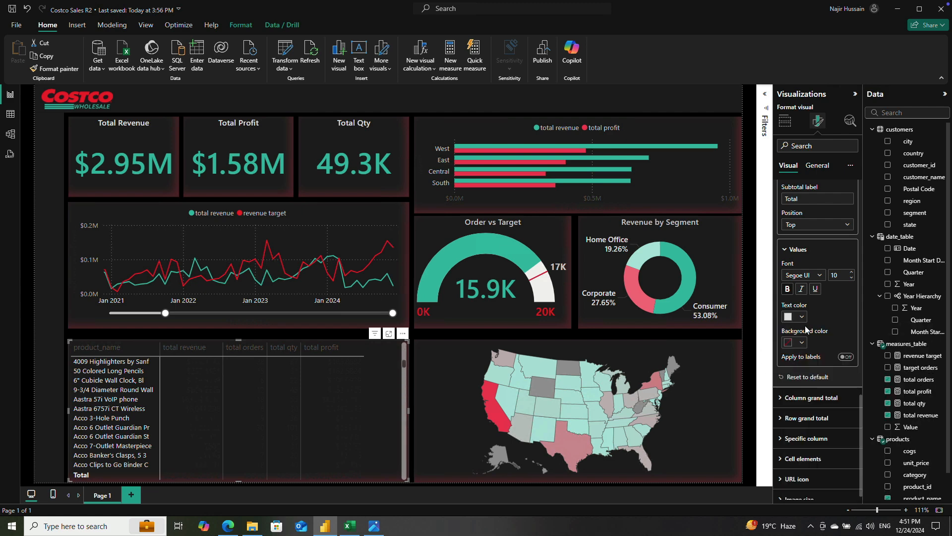
left_click(841, 276)
type("9")
left_click(790, 250)
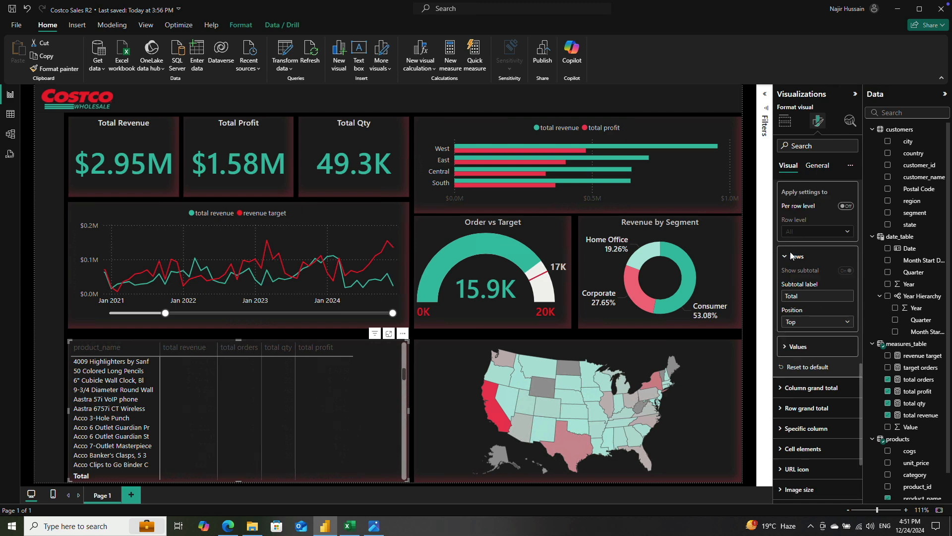
Step: Set the product table's row grand total values to the lightest gray text color and font size 10
left_click(783, 408)
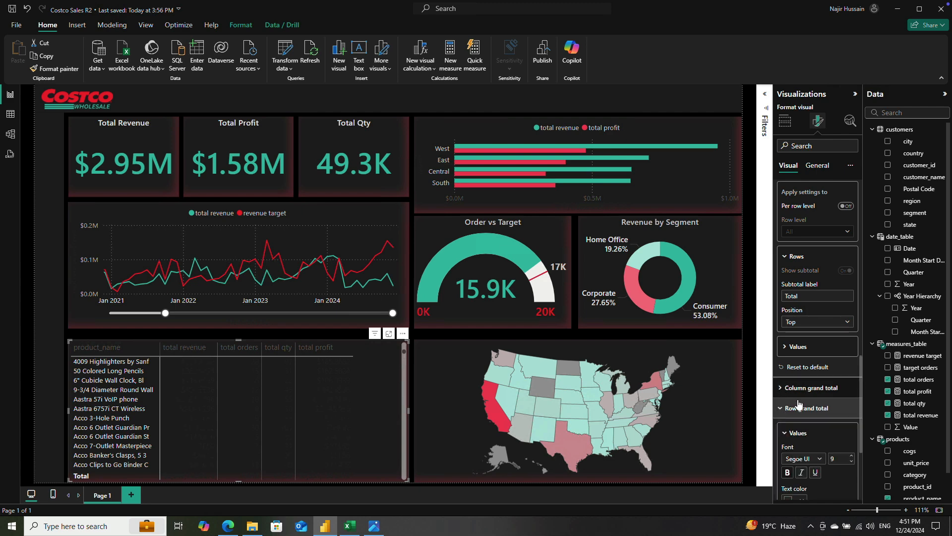
scroll(838, 392, "down", 3)
left_click(795, 352)
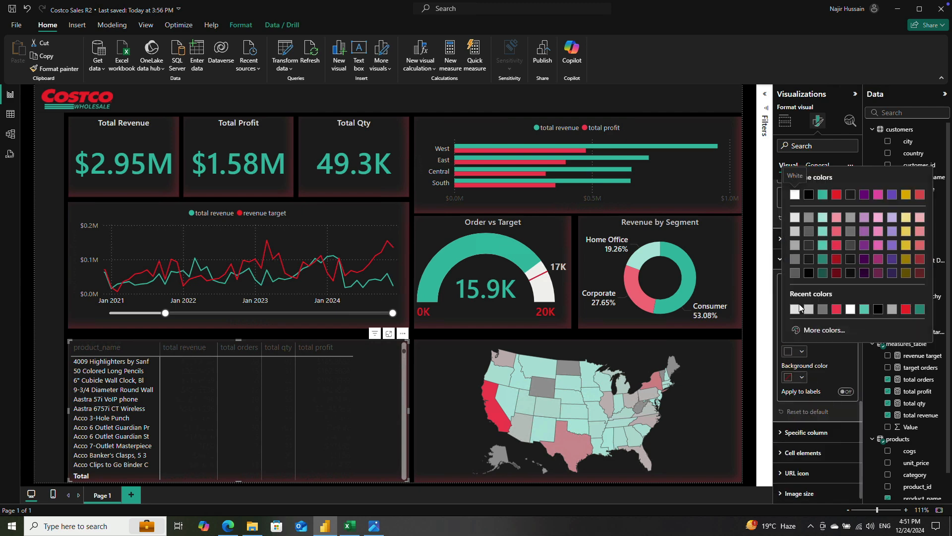
left_click(797, 219)
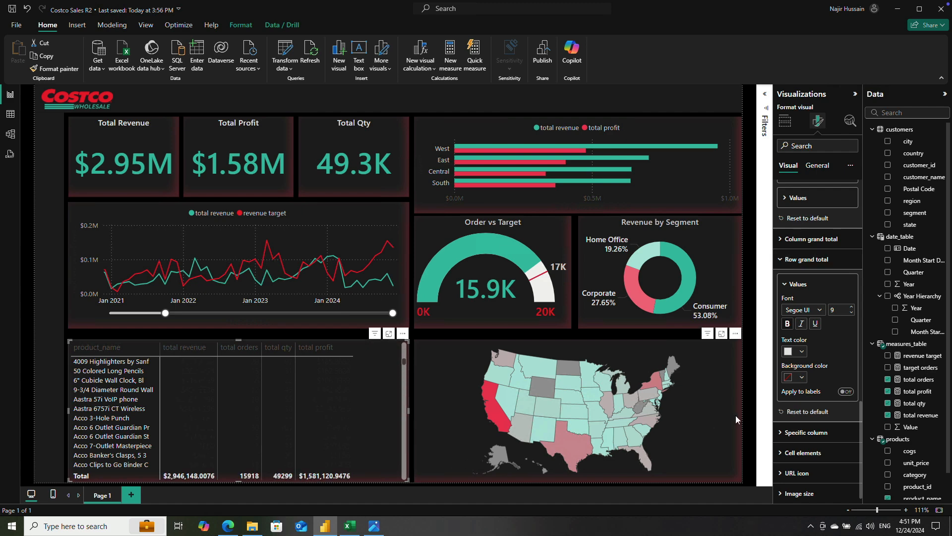
left_click(841, 310)
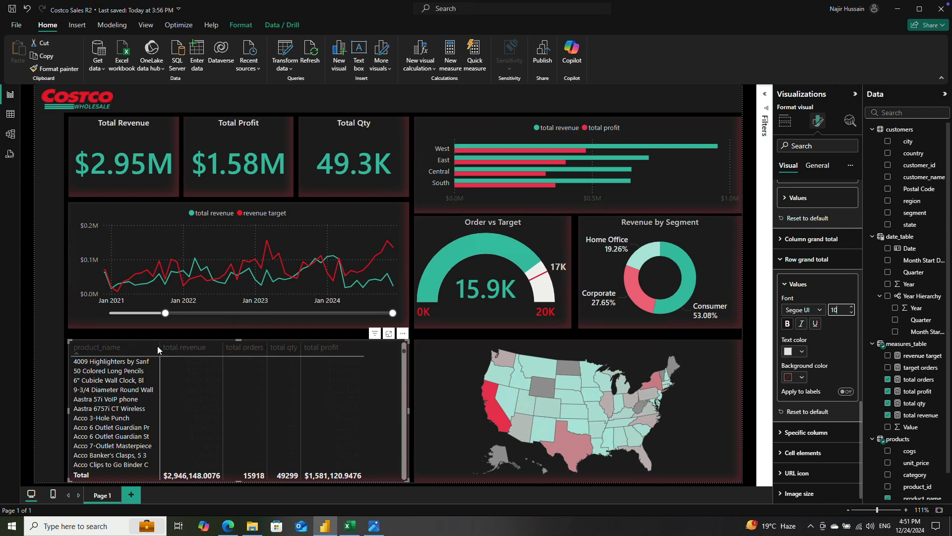
Step: Widen the product_name column of the product table slightly
left_click_drag(160, 347, 183, 347)
scroll(230, 348, "down", 1)
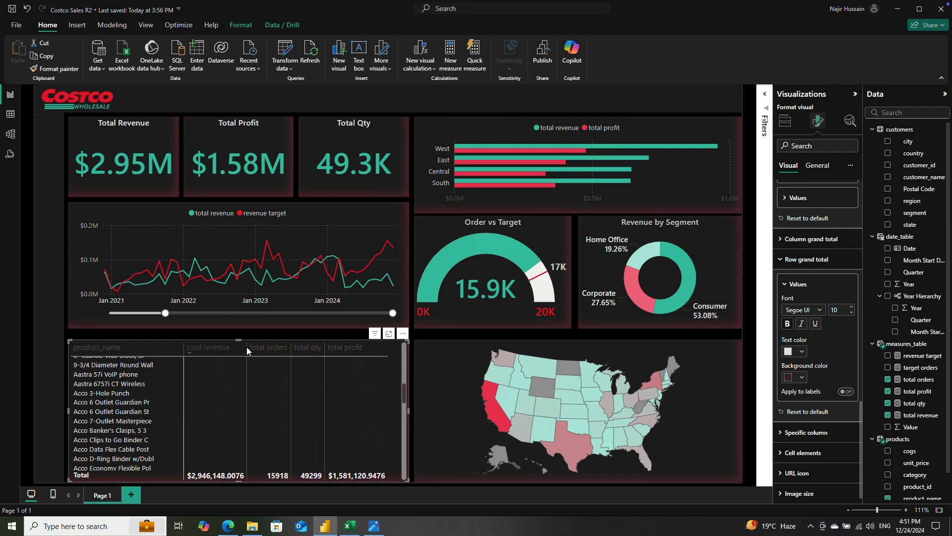
Step: Widen the product table's total qty column and set its column grand total values' text color to White, 10% darker
mouse_move(323, 346)
left_mouse_down()
mouse_move(362, 347)
mouse_move(339, 348)
left_mouse_up()
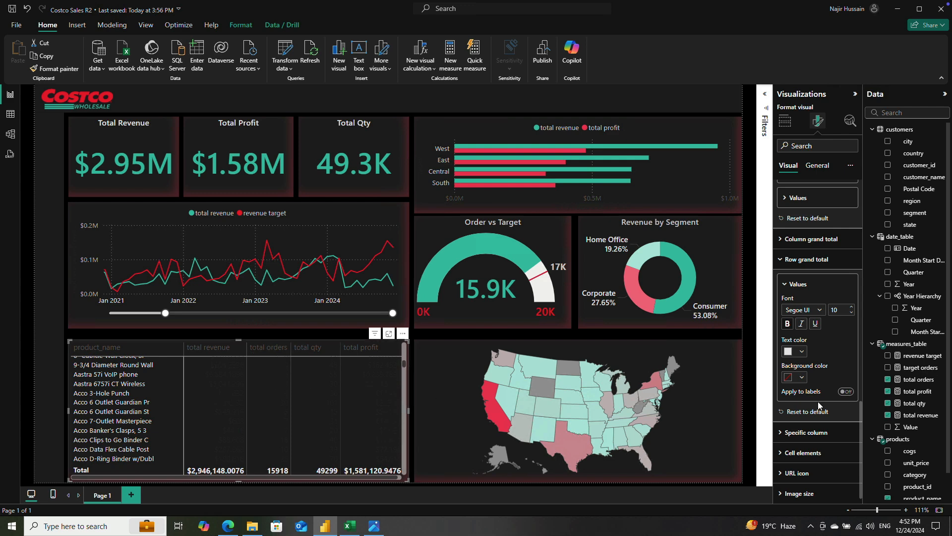
scroll(820, 396, "down", 1)
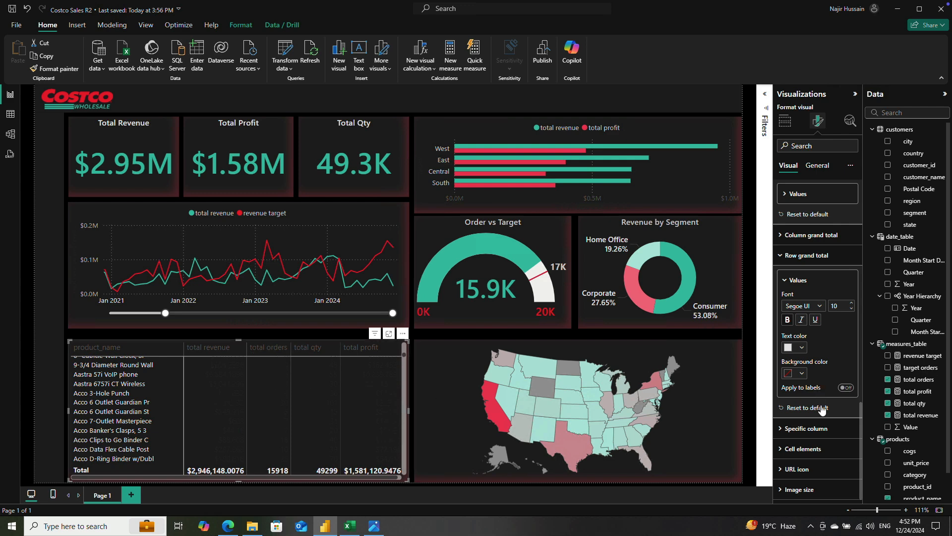
left_click(786, 283)
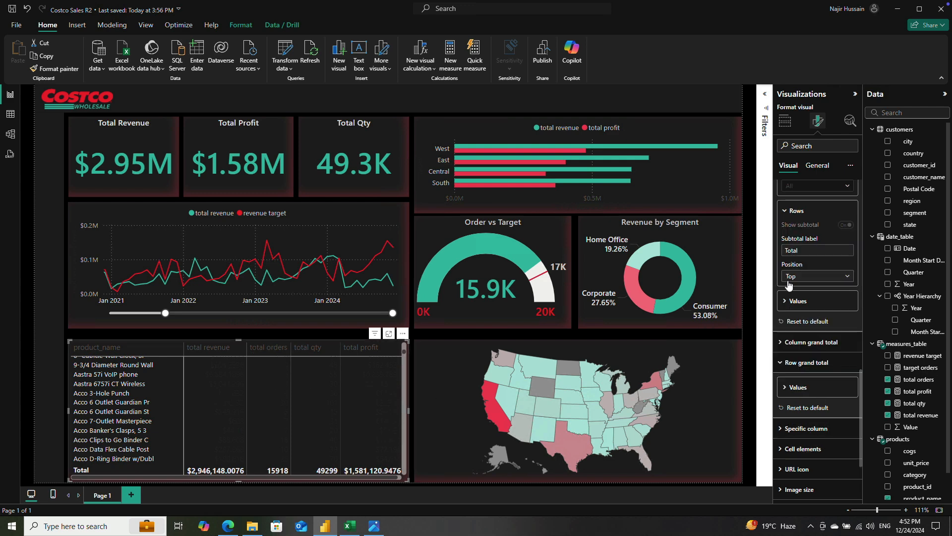
left_click(805, 342)
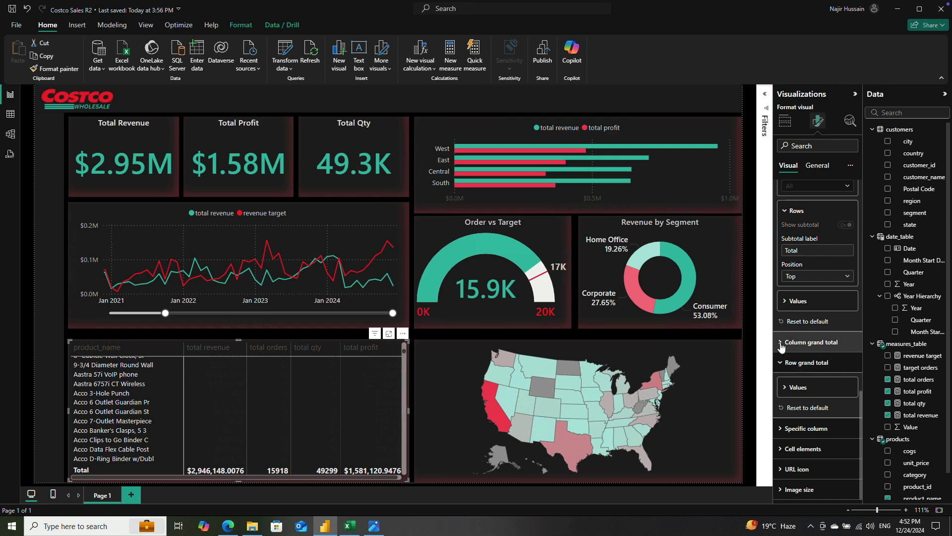
left_click(799, 367)
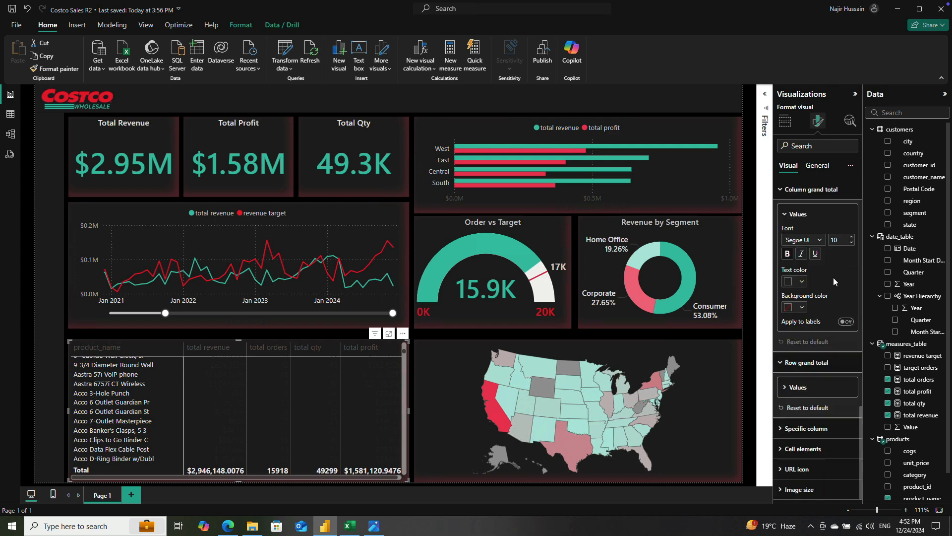
left_click(793, 281)
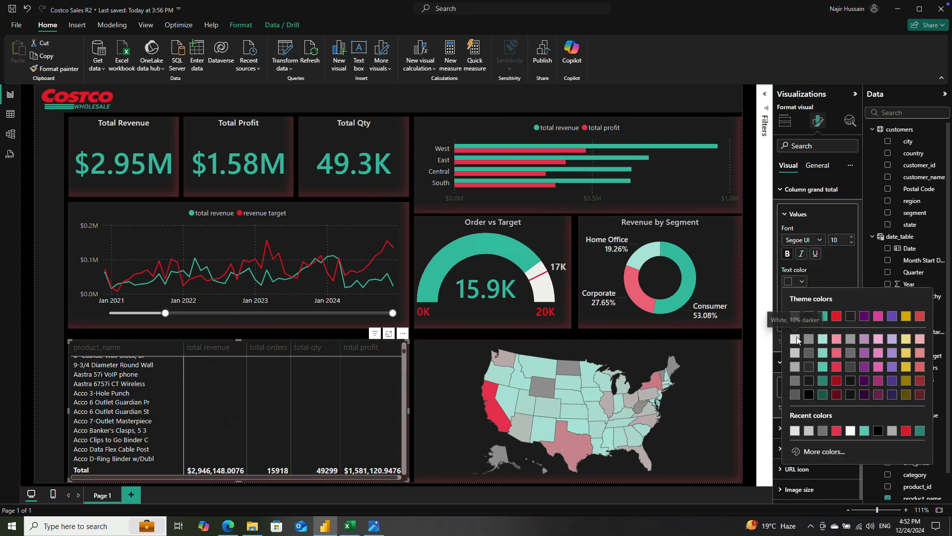
left_click(799, 335)
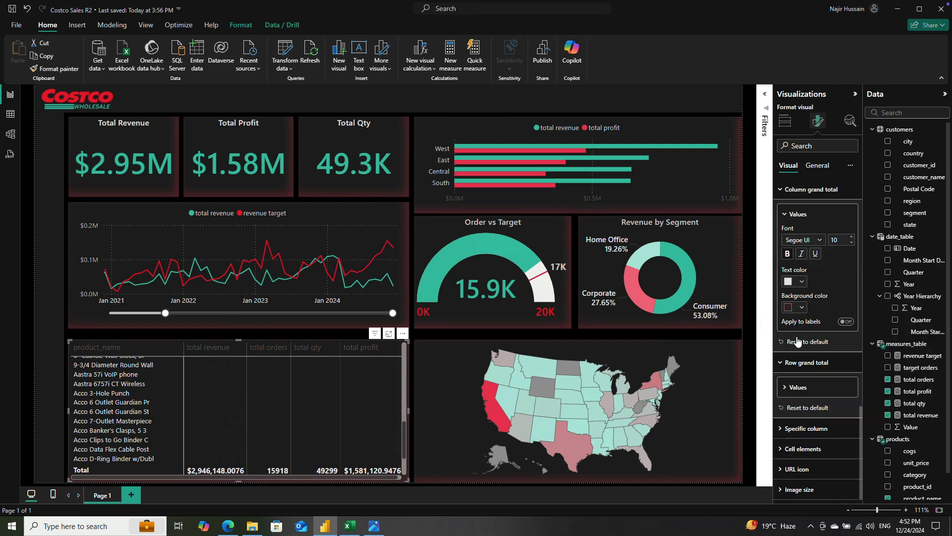
left_click(787, 214)
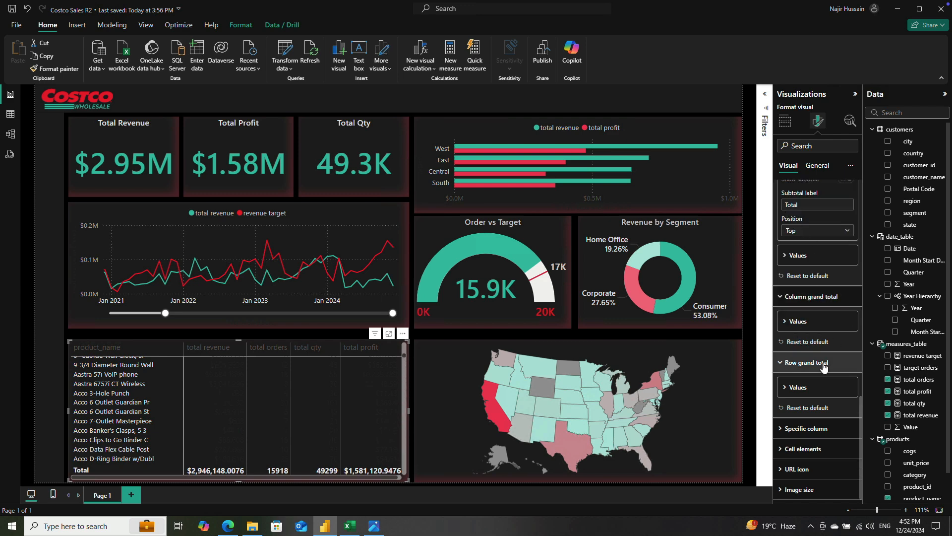
Step: Examine the product table's cell elements, layout presets and grid formatting options
left_click(778, 448)
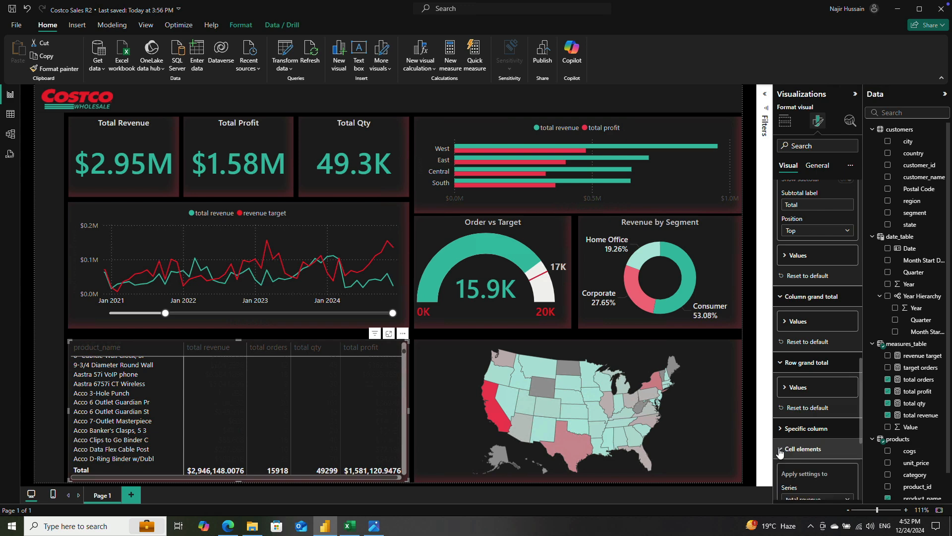
scroll(830, 401, "down", 5)
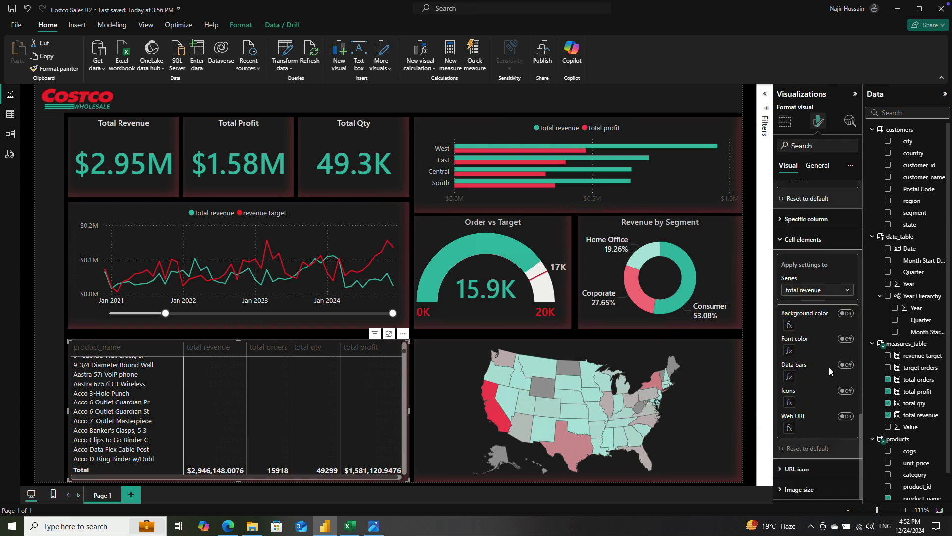
scroll(828, 367, "up", 10)
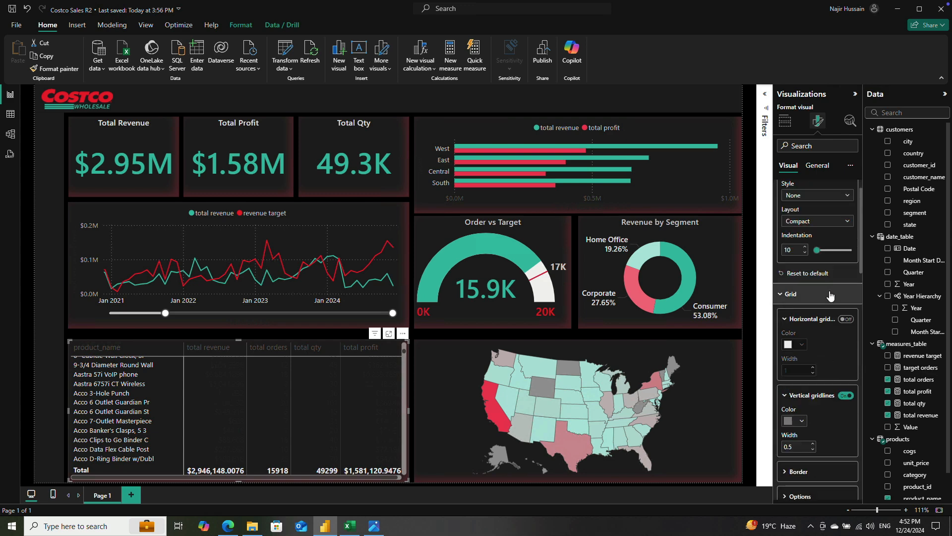
scroll(829, 292, "up", 1)
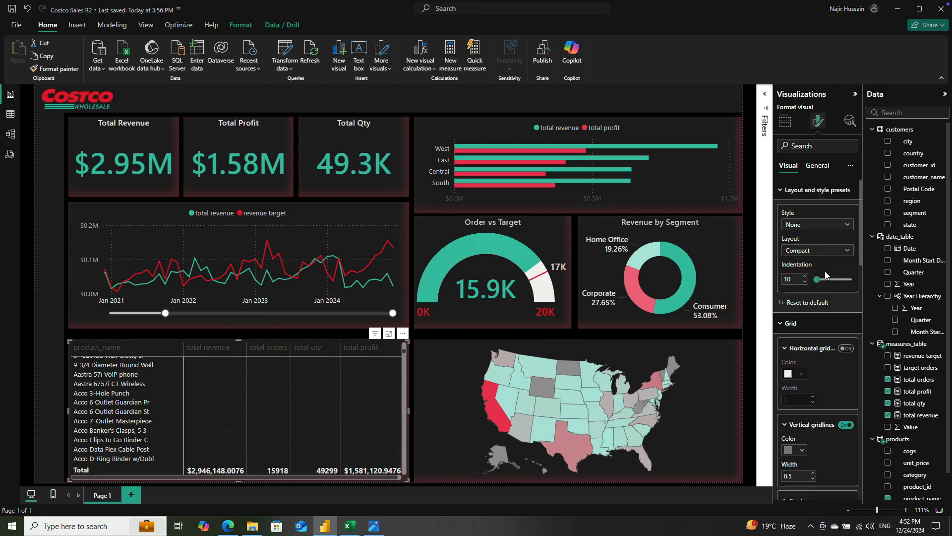
scroll(826, 235, "down", 3)
scroll(829, 264, "up", 3)
scroll(822, 311, "down", 2)
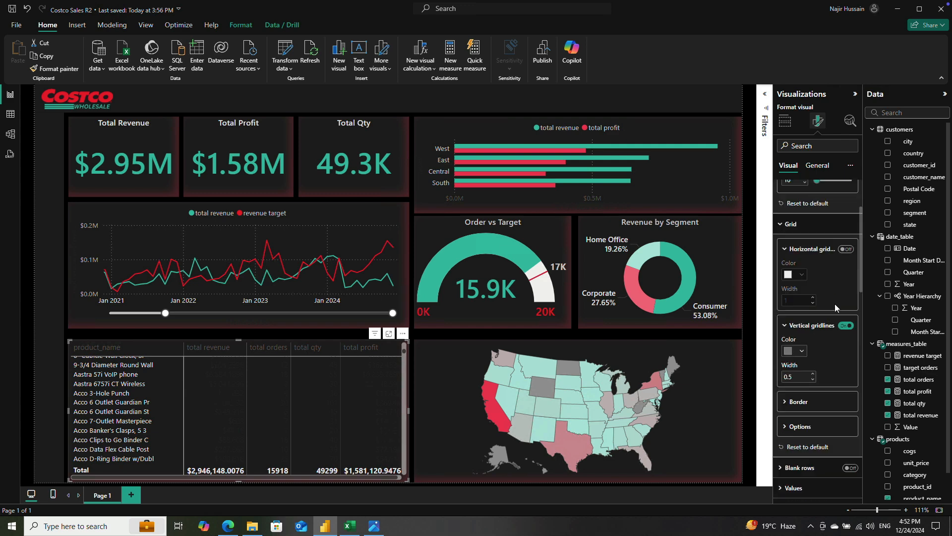
Step: Try blank rows in the product table and turn them off again
left_click(781, 226)
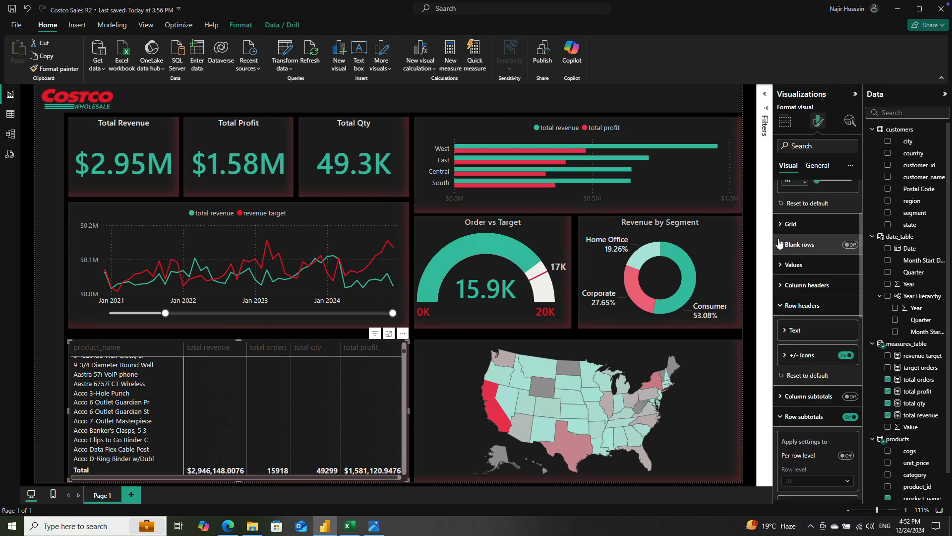
left_click(853, 245)
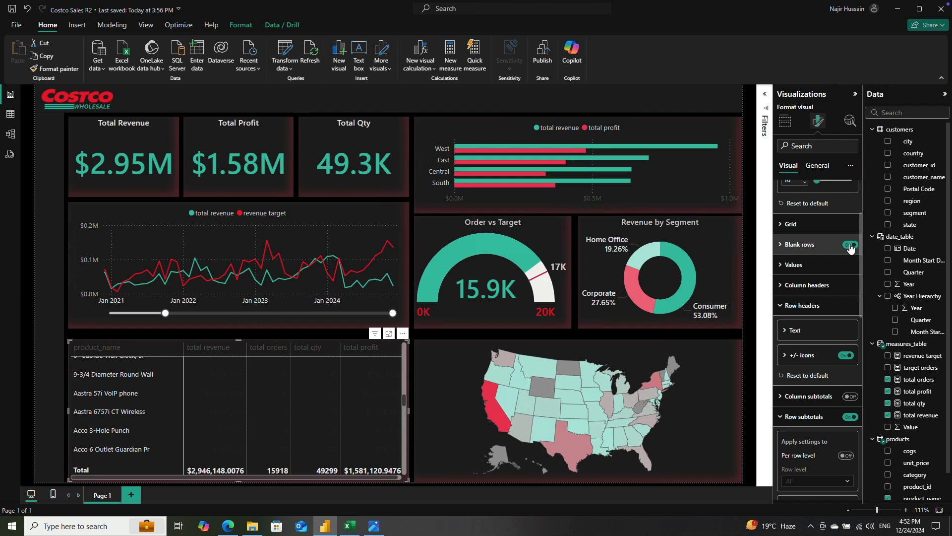
left_click(853, 245)
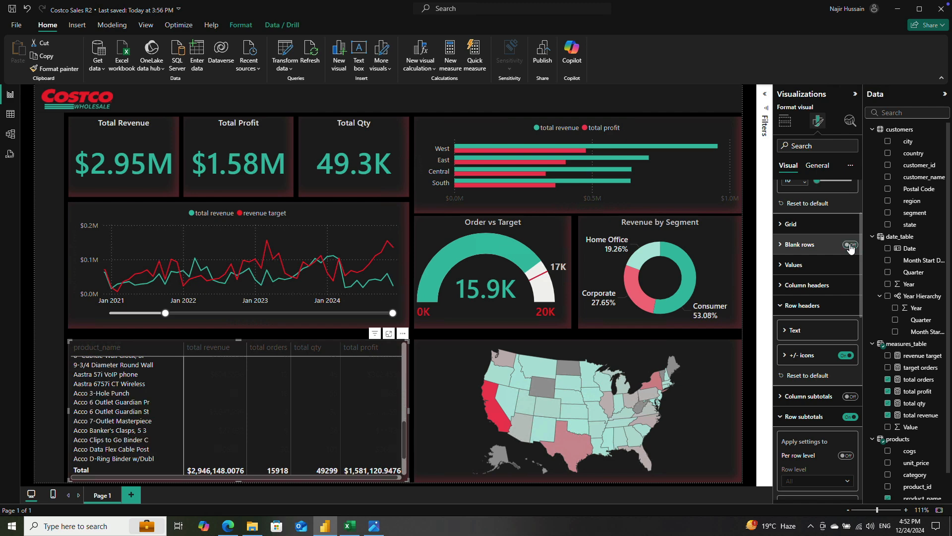
Step: Set both the text color and alternate text color of the product table's values to White, 10% darker
left_click(781, 266)
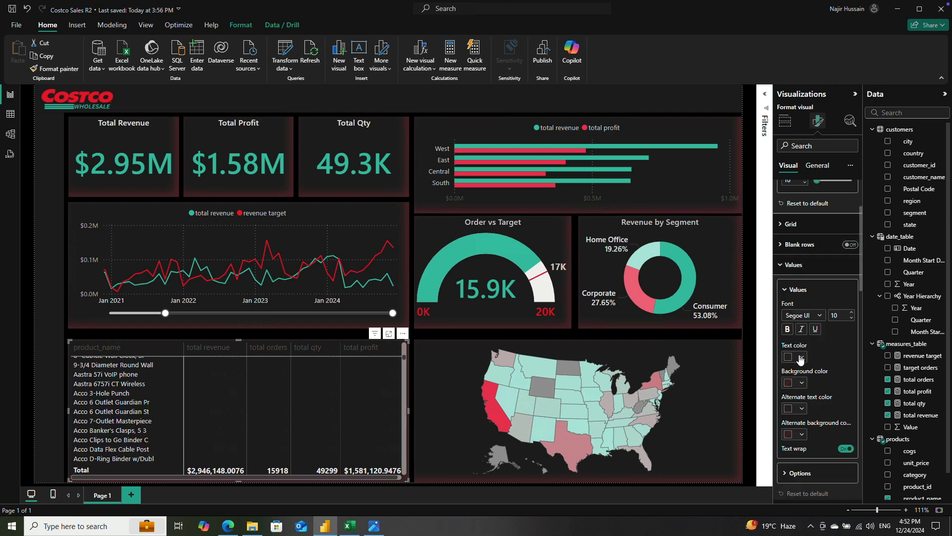
scroll(821, 343, "down", 2)
left_click(802, 307)
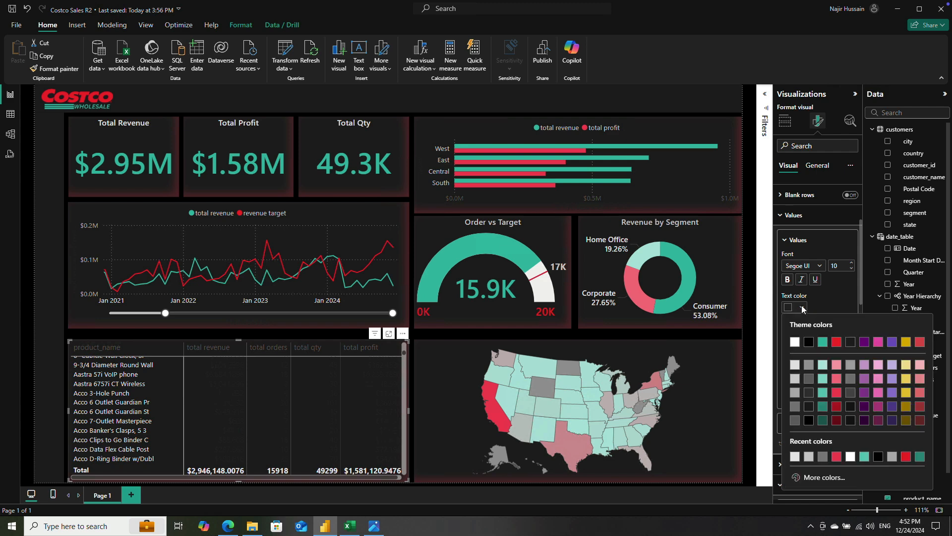
left_click(795, 369)
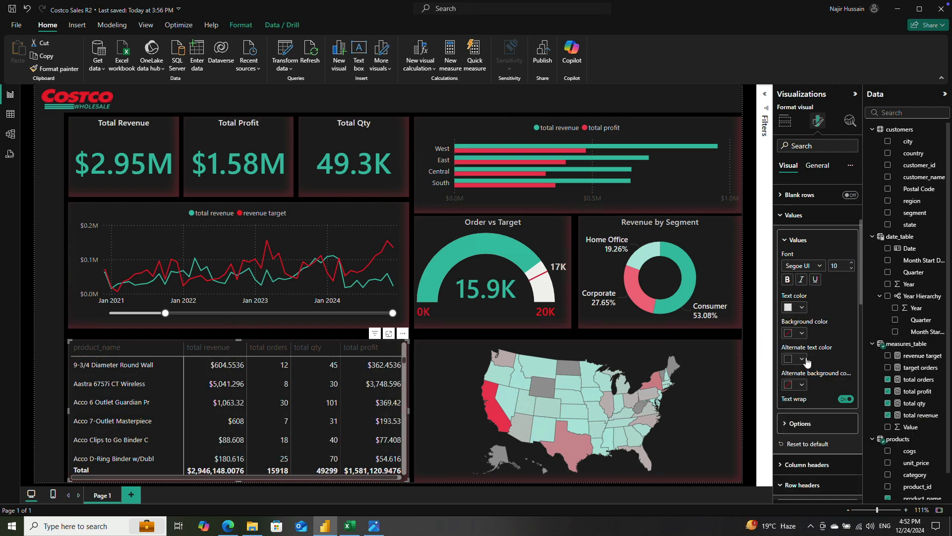
left_click(802, 359)
left_click(796, 226)
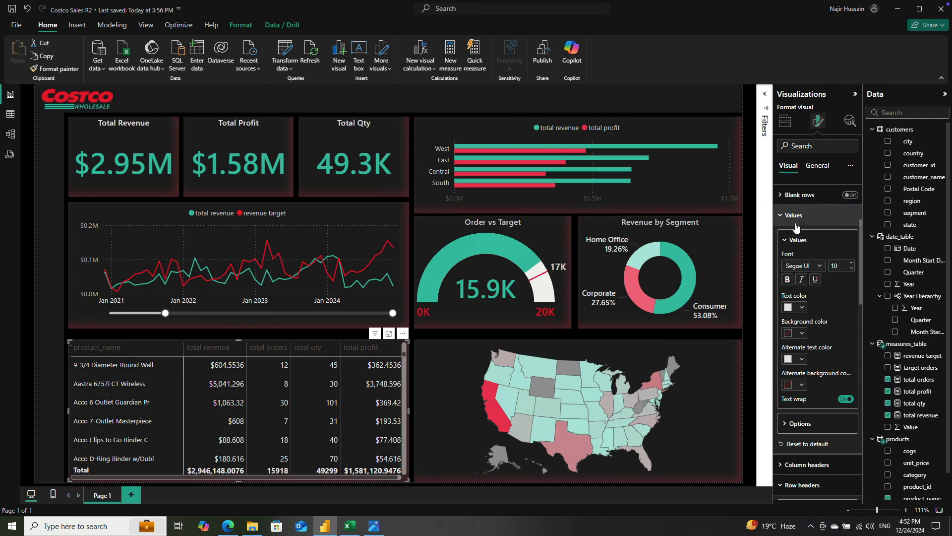
Step: Set the product table values' text and alternate text colors to the second-lightest gray and turn off their text wrap
left_click(801, 308)
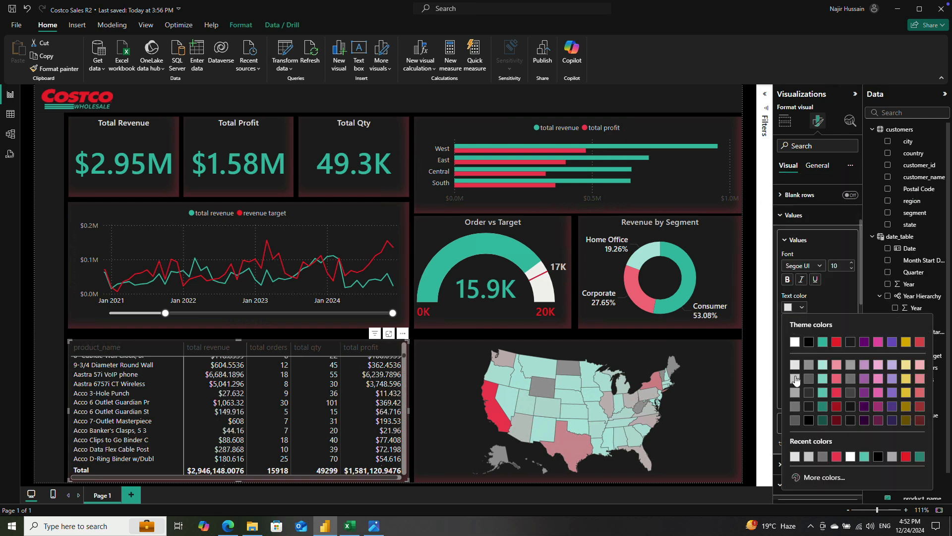
left_click(795, 378)
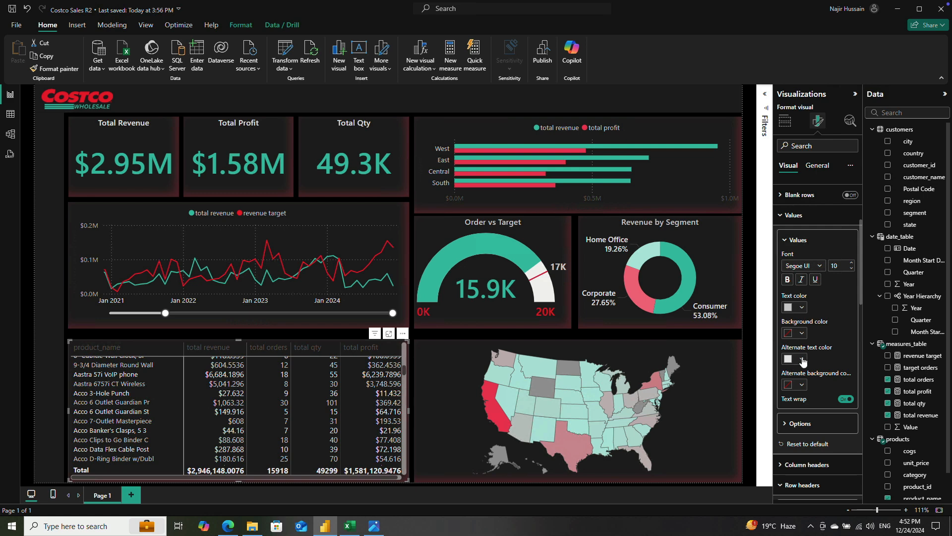
left_click(804, 362)
left_click(795, 240)
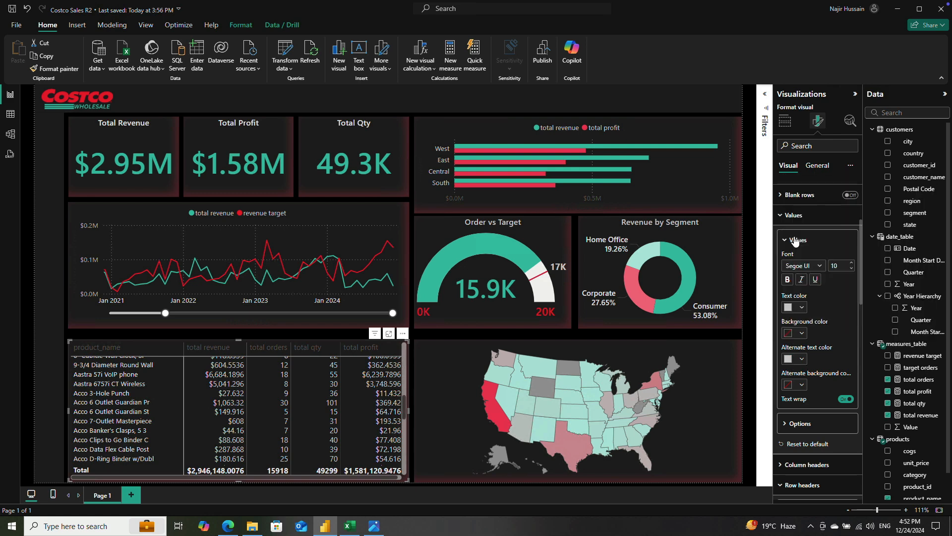
scroll(338, 407, "down", 5)
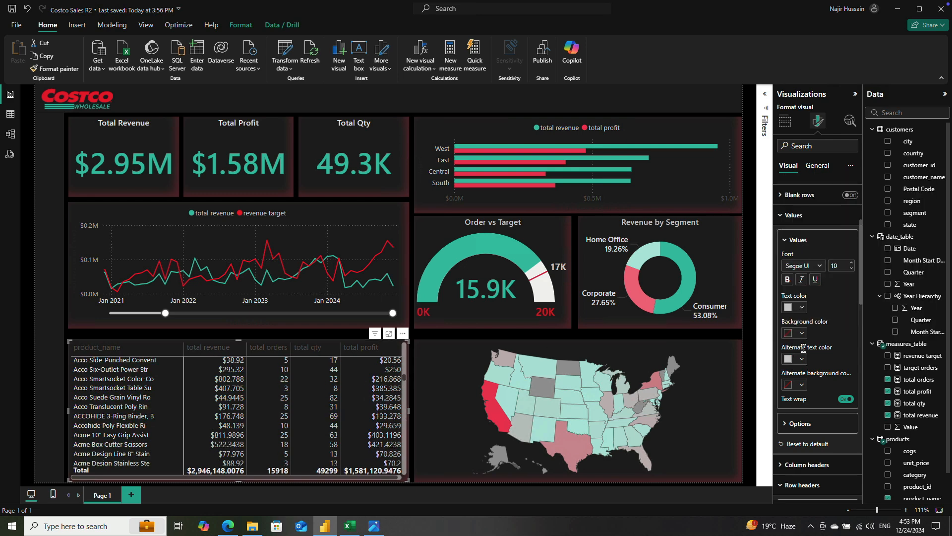
left_click(845, 399)
Step: Set the product table's column header text color to White, 10% darker, and extend the table's upper edge slightly upward
scroll(827, 386, "down", 2)
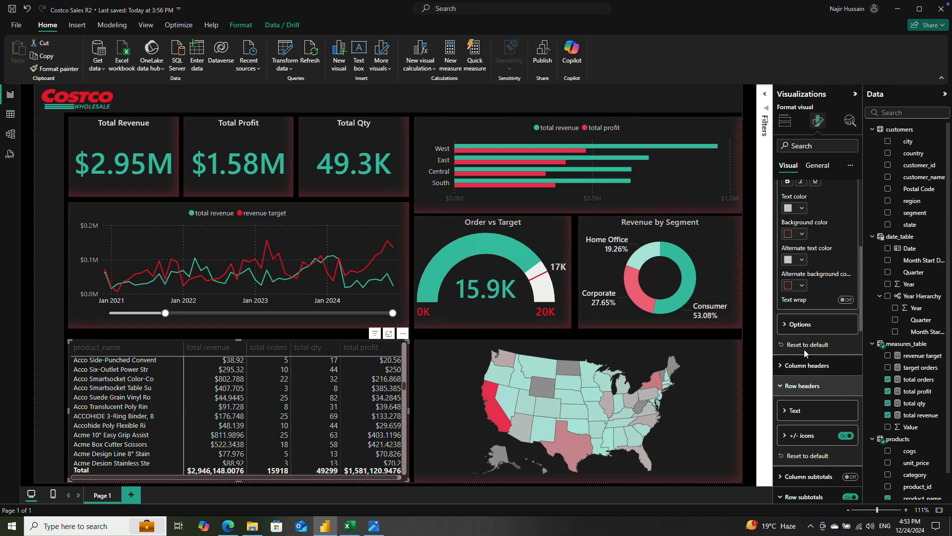
left_click(809, 365)
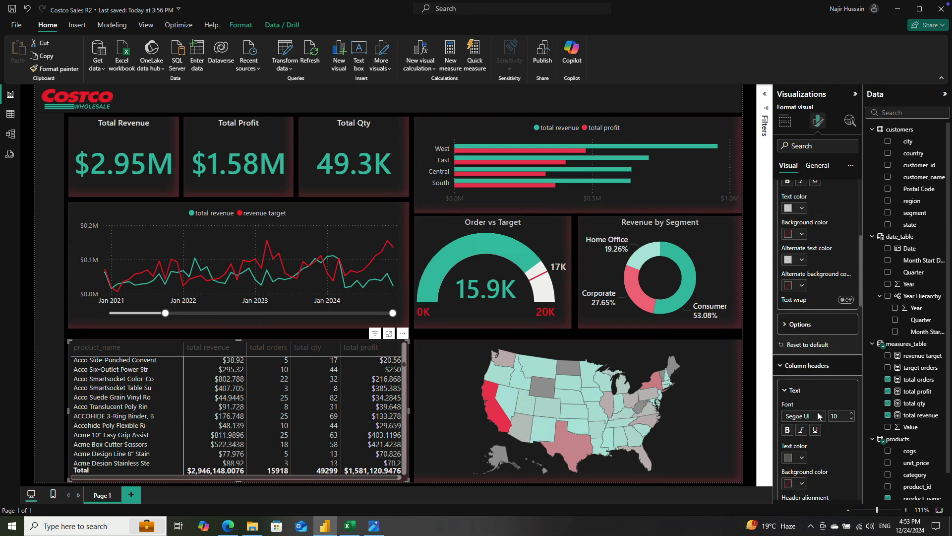
left_click(789, 457)
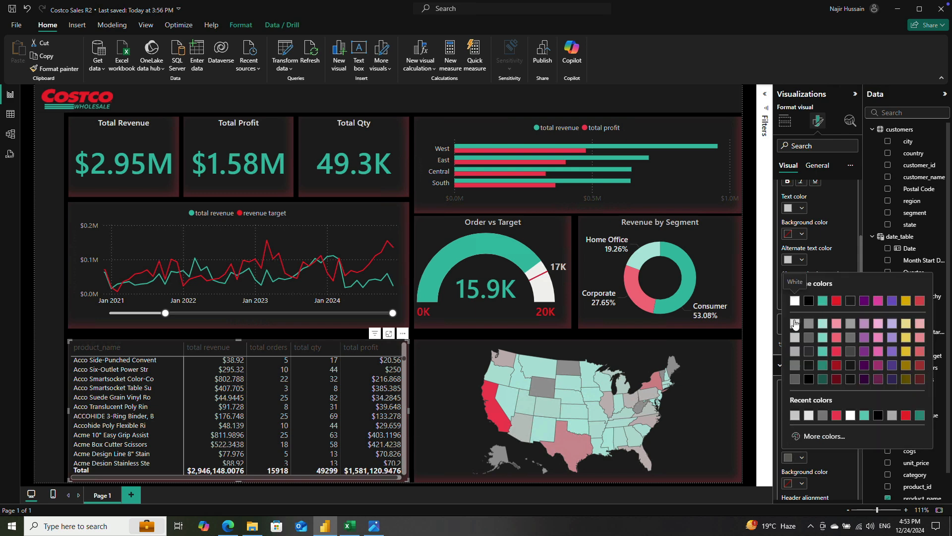
left_click(795, 325)
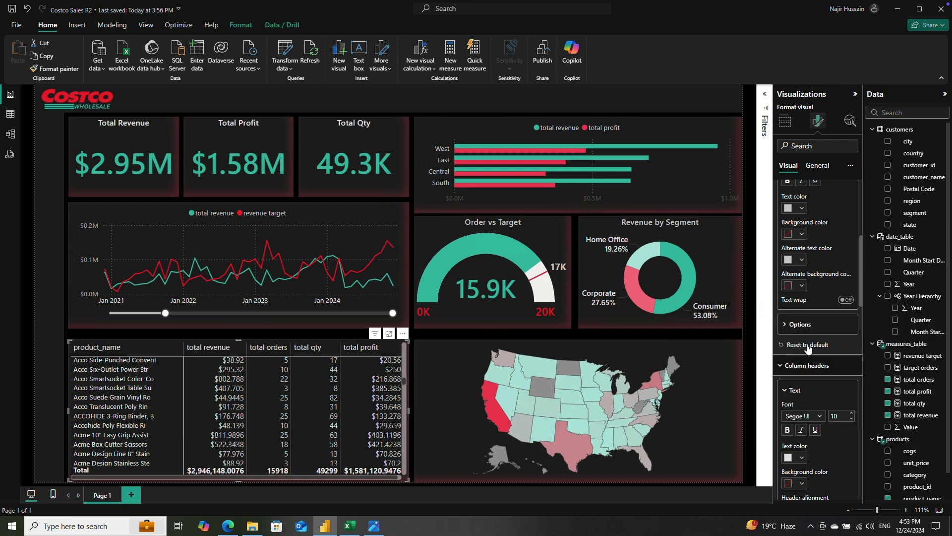
scroll(813, 365, "down", 1)
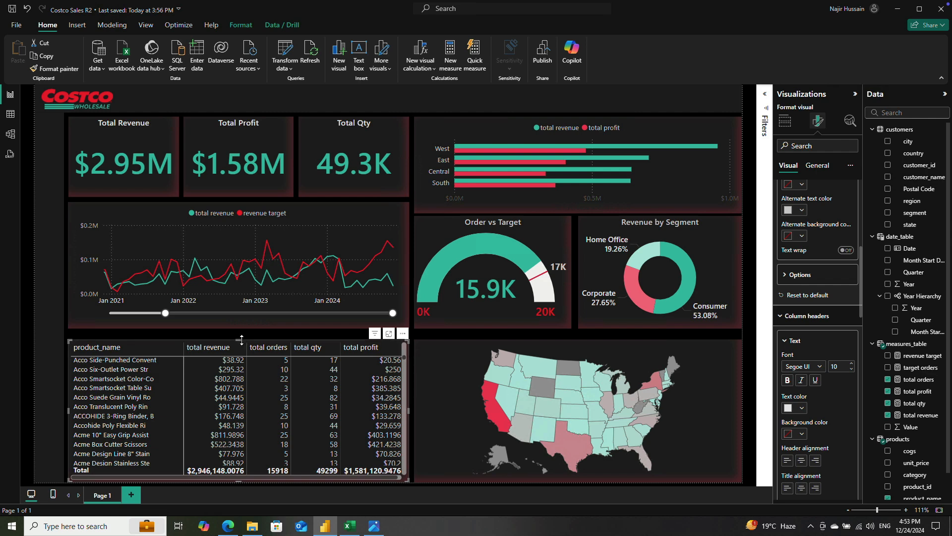
left_click_drag(242, 338, 243, 335)
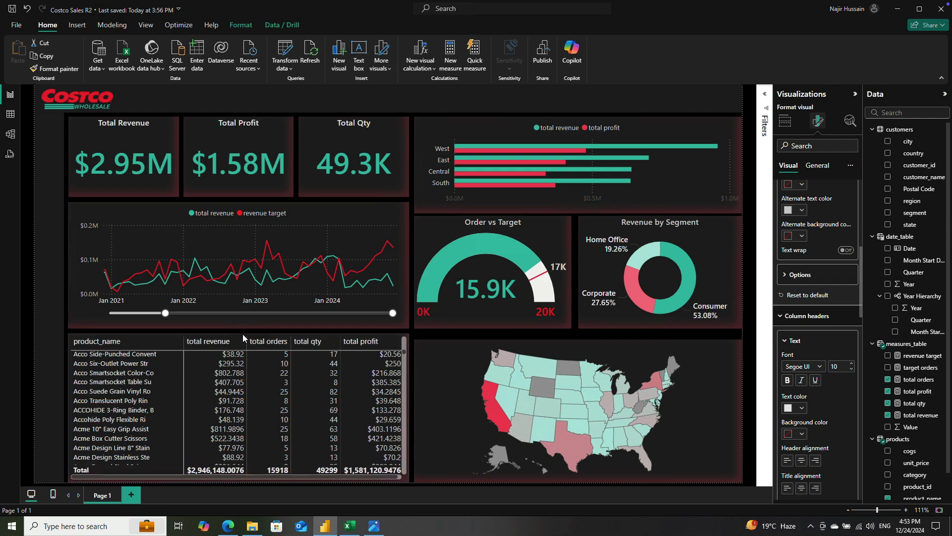
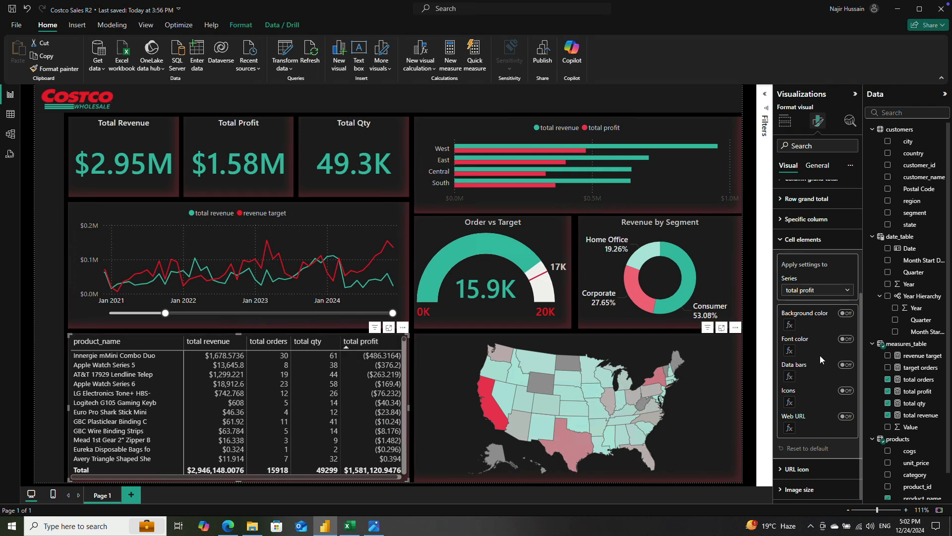
Step: Turn on background color formatting for the total profit values and set the gradient's minimum color to the theme red, 20% lighter
left_click(846, 314)
left_click(790, 326)
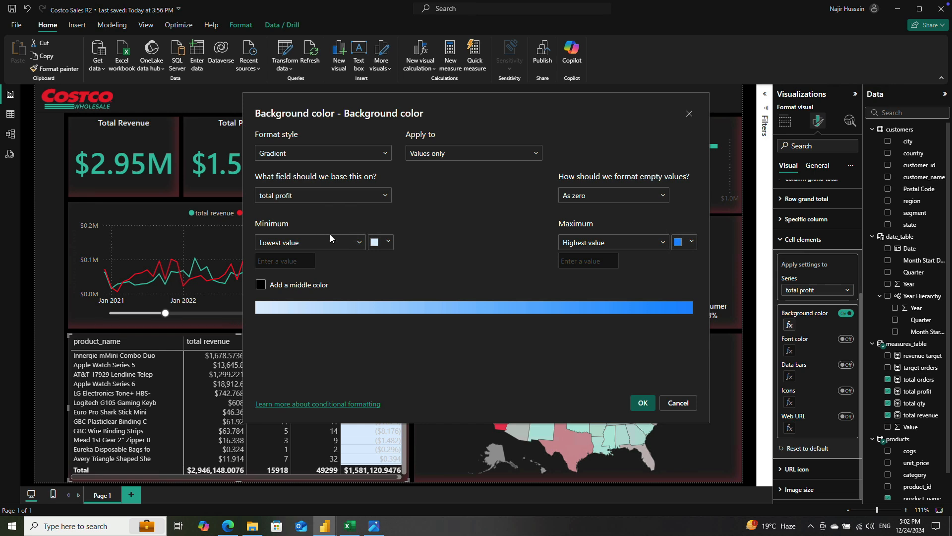
left_click(356, 247)
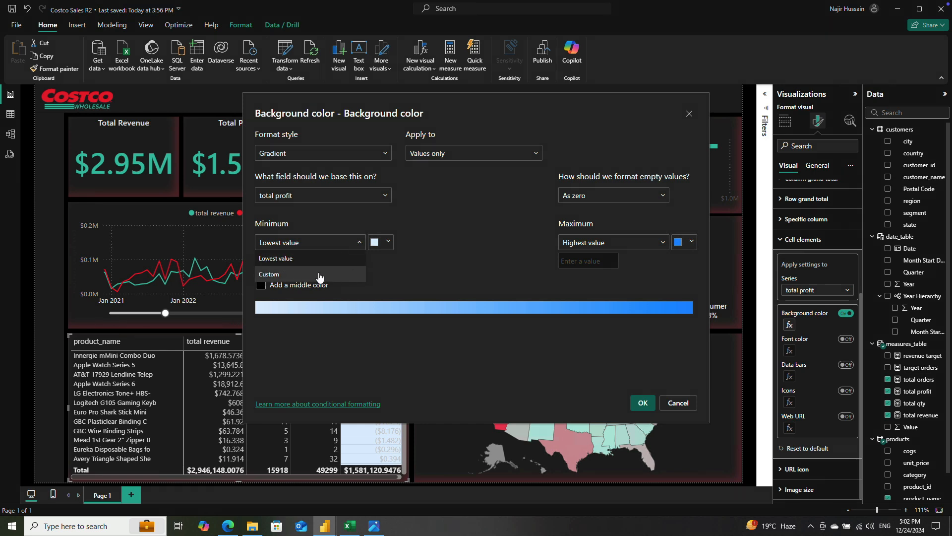
left_click(398, 271)
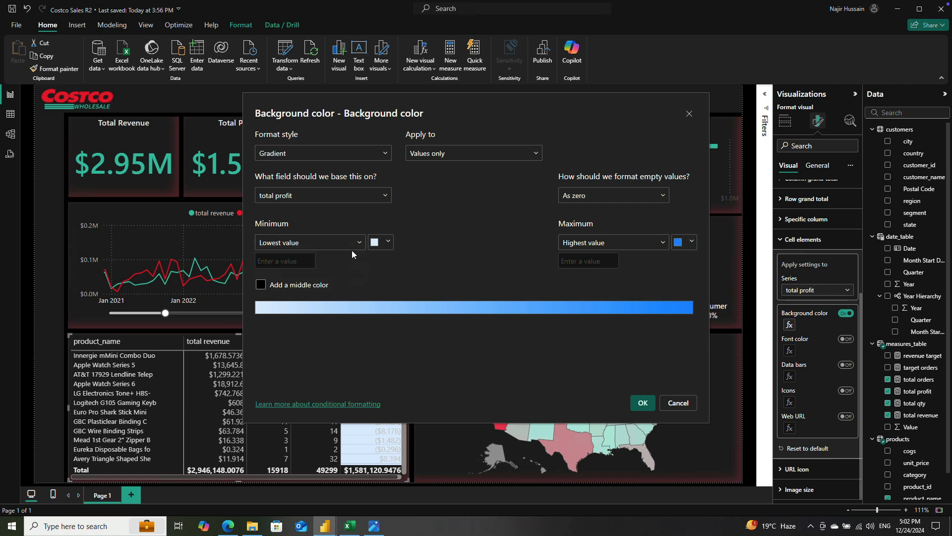
left_click(388, 241)
left_click(422, 306)
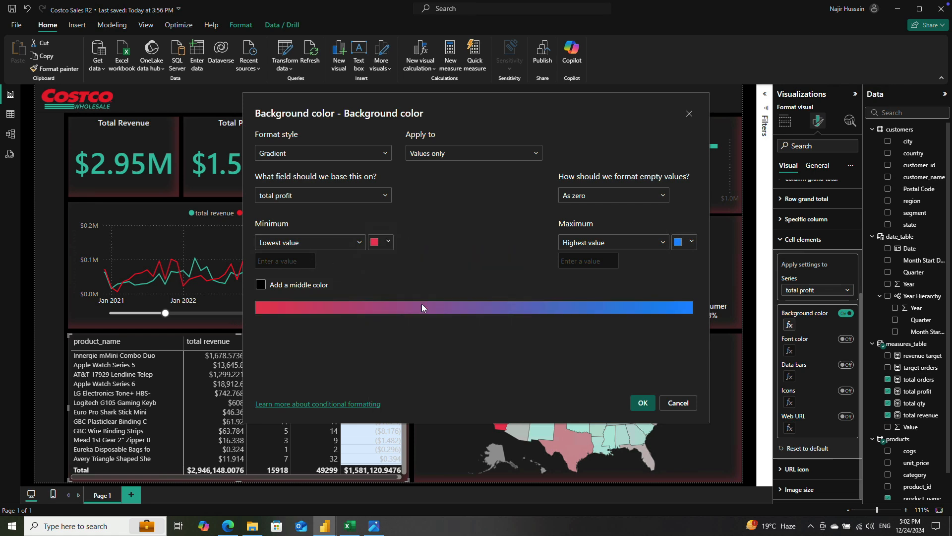
left_click(389, 243)
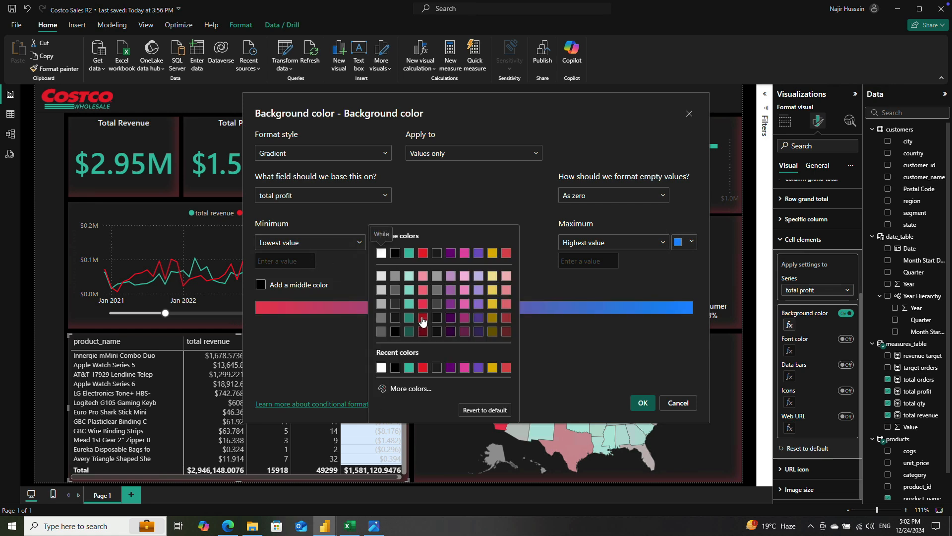
left_click(423, 325)
left_click(390, 247)
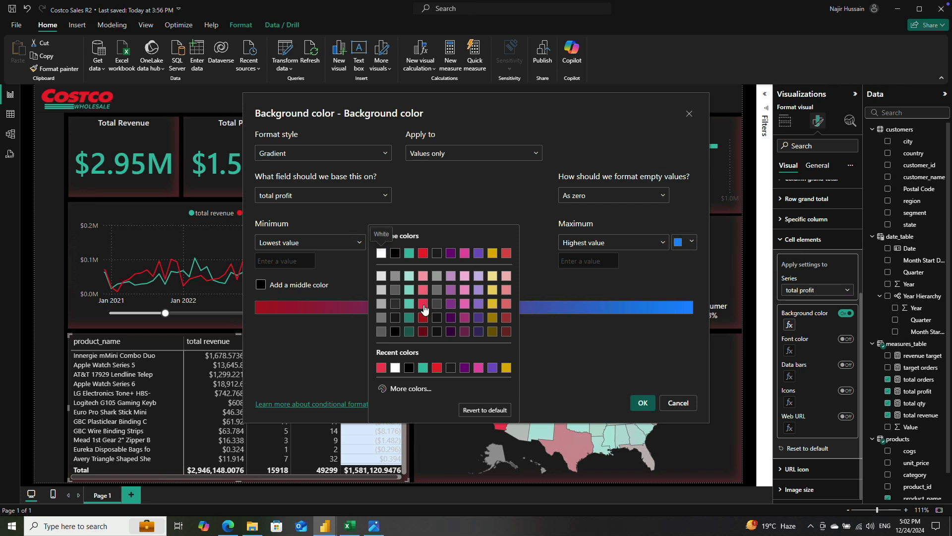
left_click(428, 309)
left_click(388, 248)
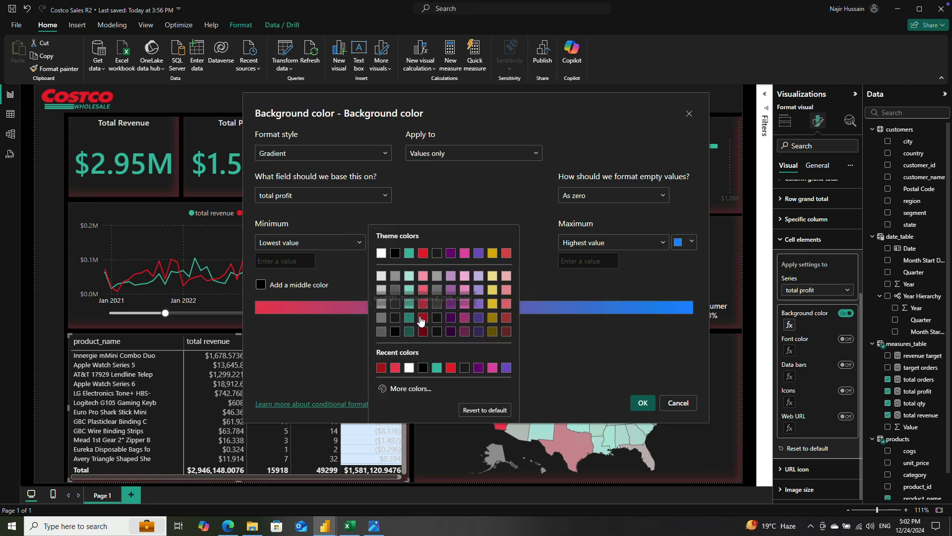
left_click(670, 266)
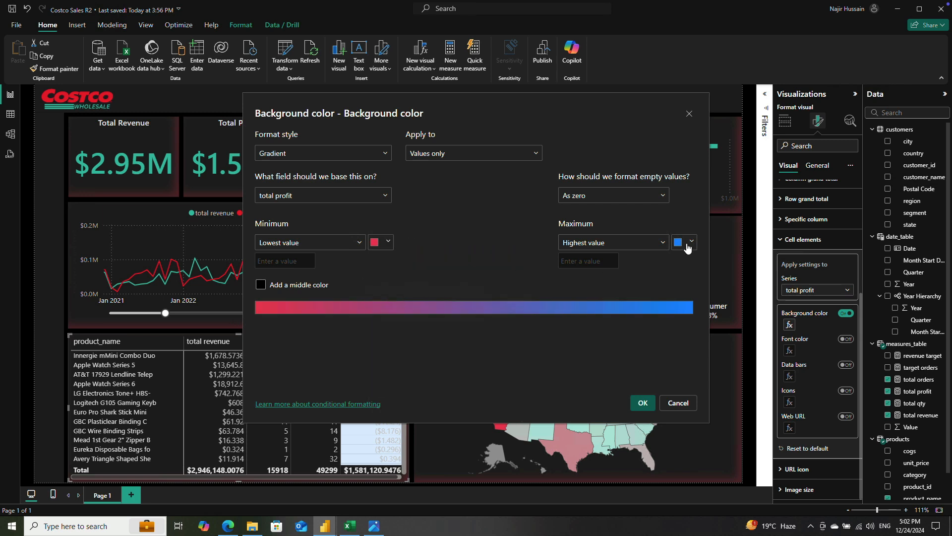
Step: Set the gradient's maximum color to green #3CC2A7 and add a middle color in Theme color 1, 40% lighter
left_click(688, 248)
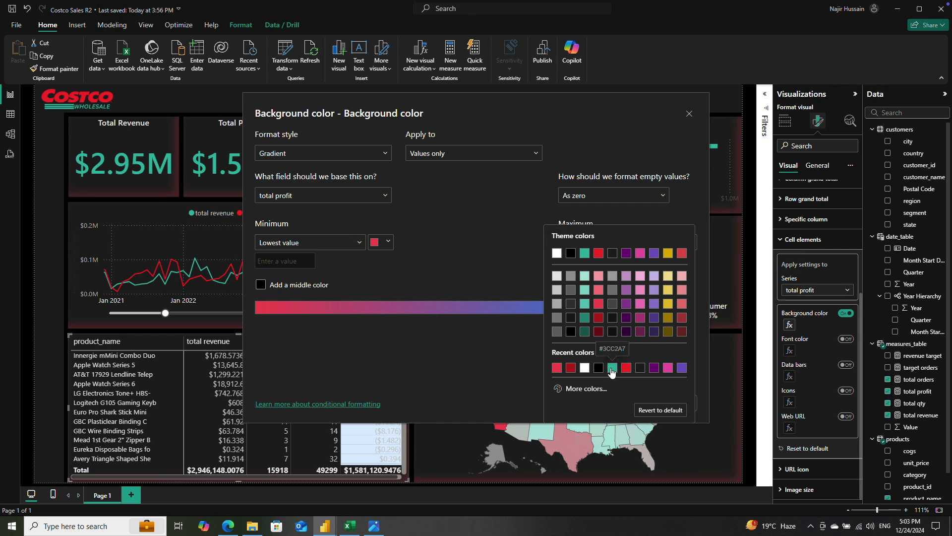
left_click(612, 367)
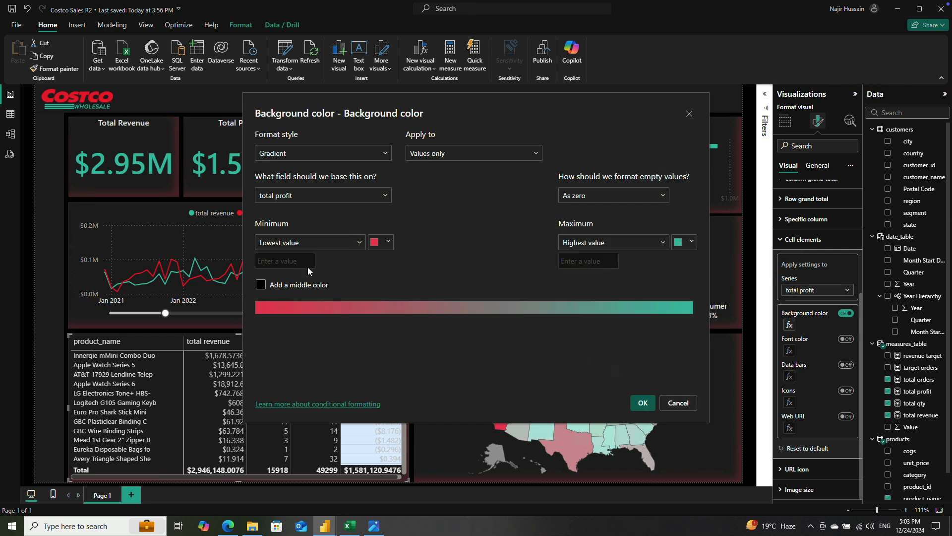
left_click(294, 285)
left_click(535, 245)
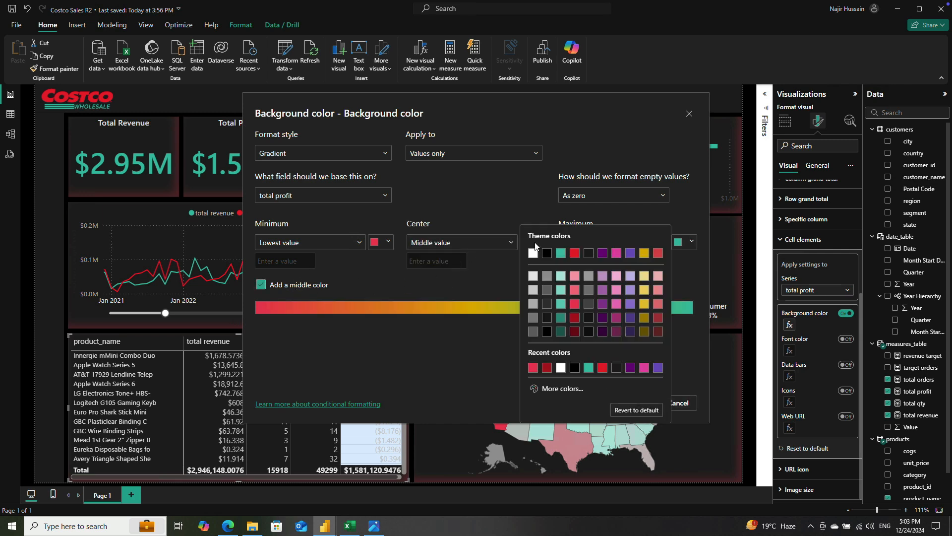
left_click(560, 290)
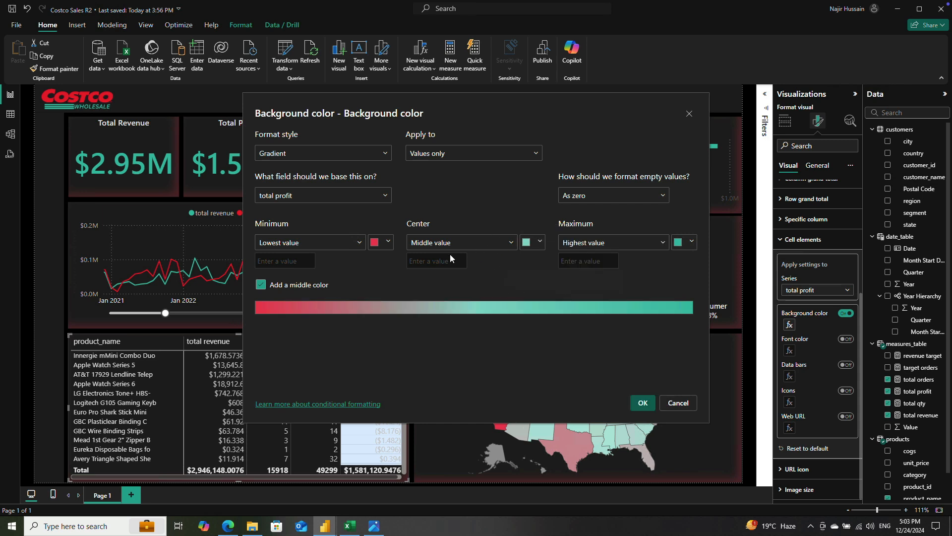
Step: Set the gradient's center to the custom value 0, apply it, and check the shading down the total profit column
left_click(432, 261)
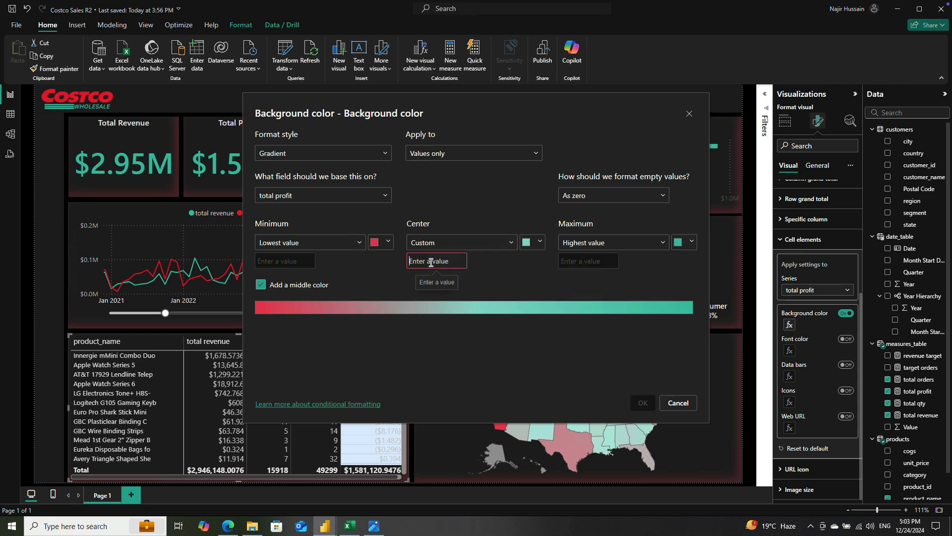
type("0")
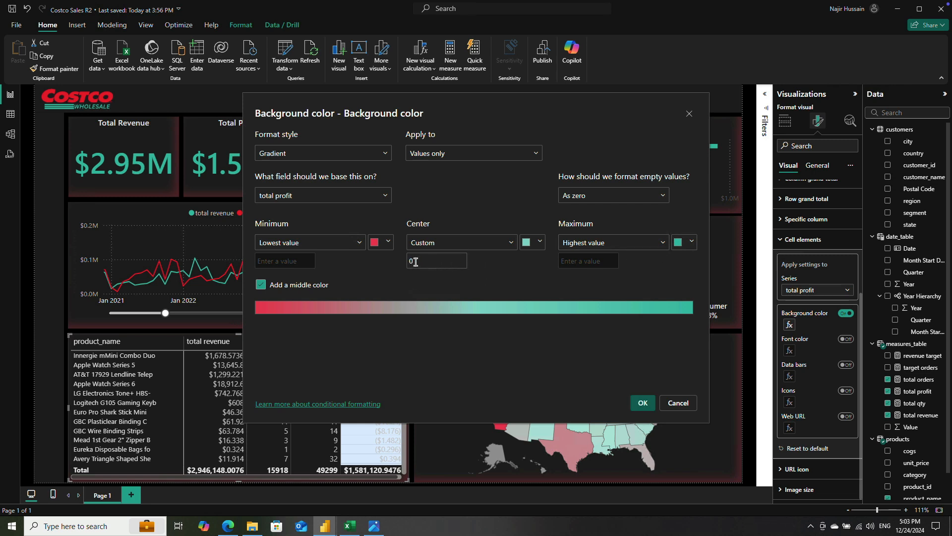
left_click(643, 402)
scroll(369, 397, "down", 5)
scroll(368, 397, "up", 5)
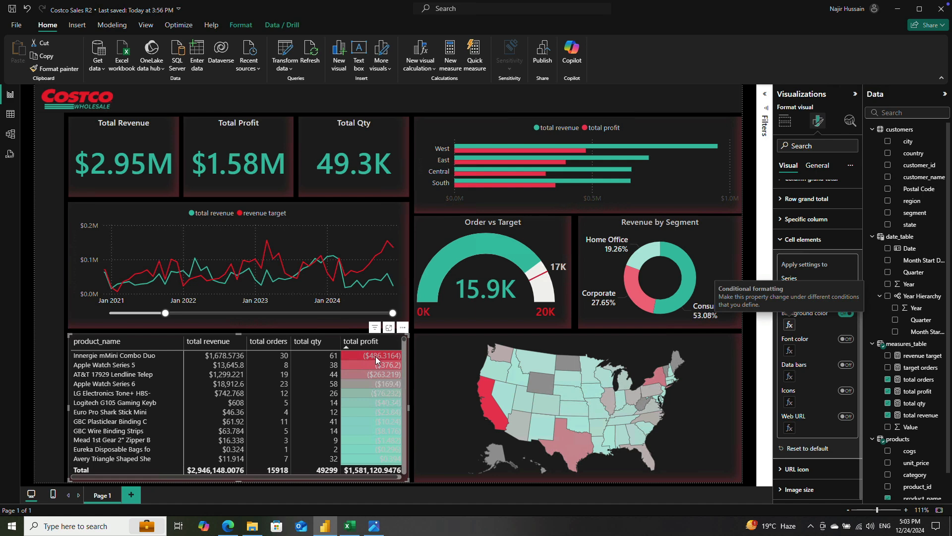
left_click(346, 349)
scroll(383, 418, "down", 3)
scroll(373, 408, "up", 5)
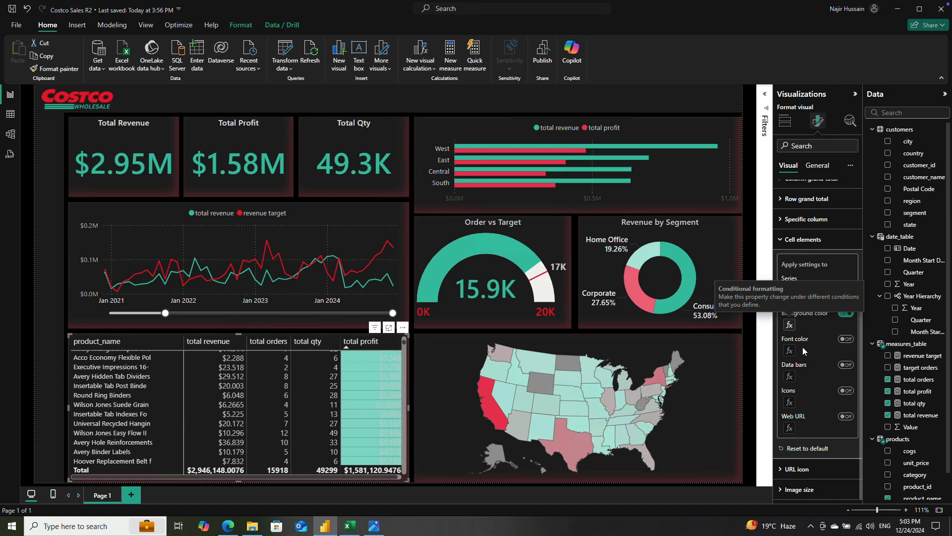
Step: Turn on font color formatting for total profit and set the gradient's minimum and maximum colors to the theme dark gray
left_click(846, 339)
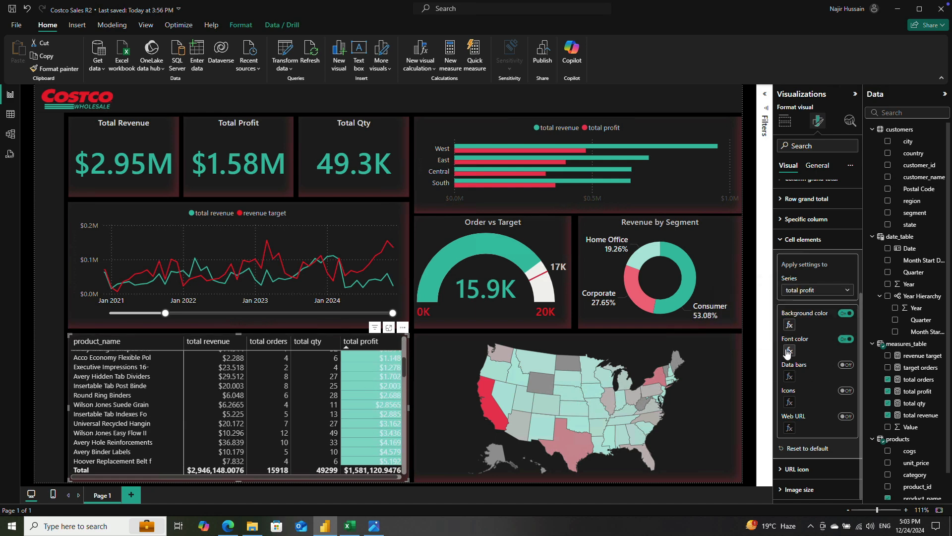
left_click(790, 350)
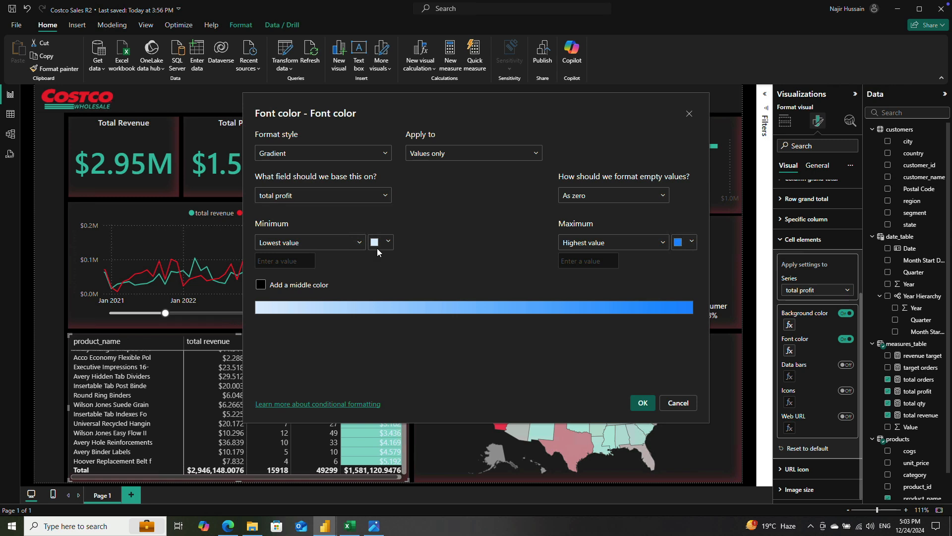
left_click(384, 243)
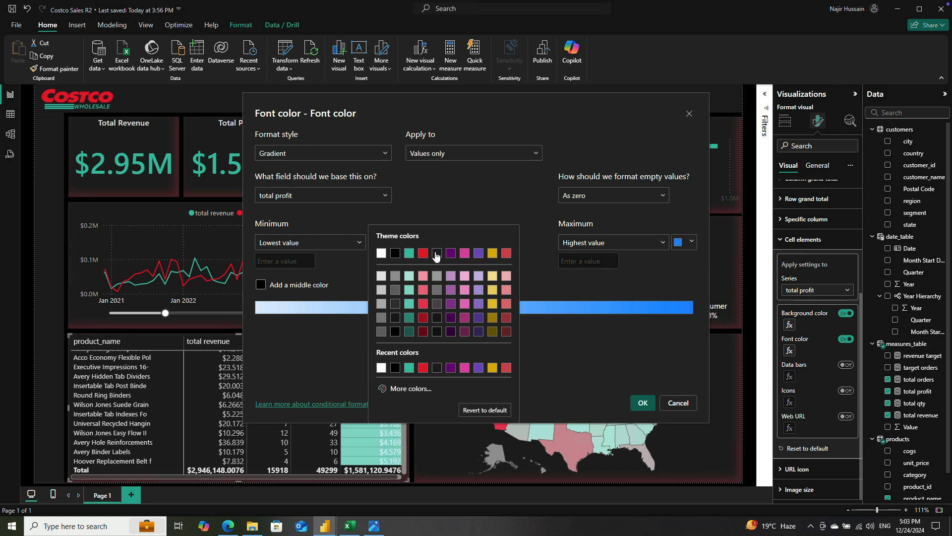
left_click(437, 253)
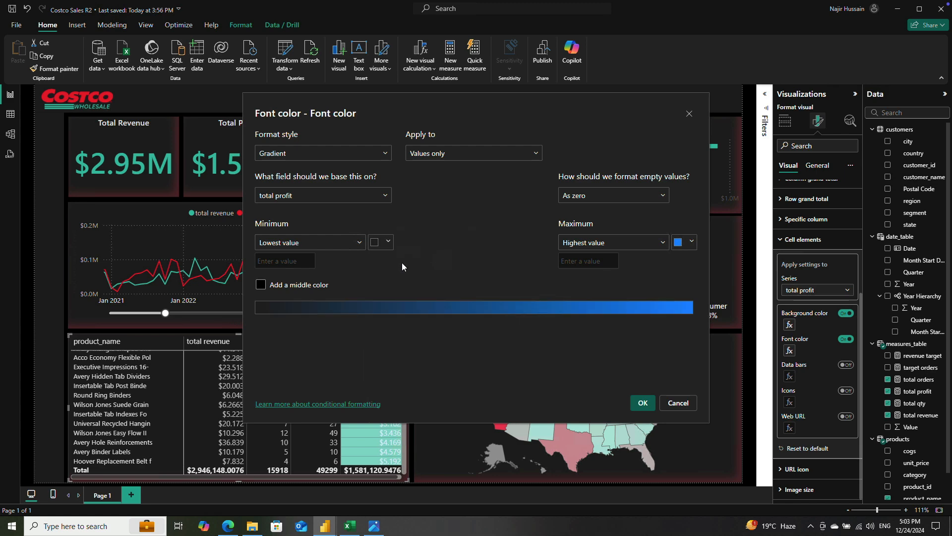
left_click(684, 242)
left_click(607, 257)
left_click(639, 399)
scroll(374, 394, "down", 3)
scroll(374, 391, "up", 10)
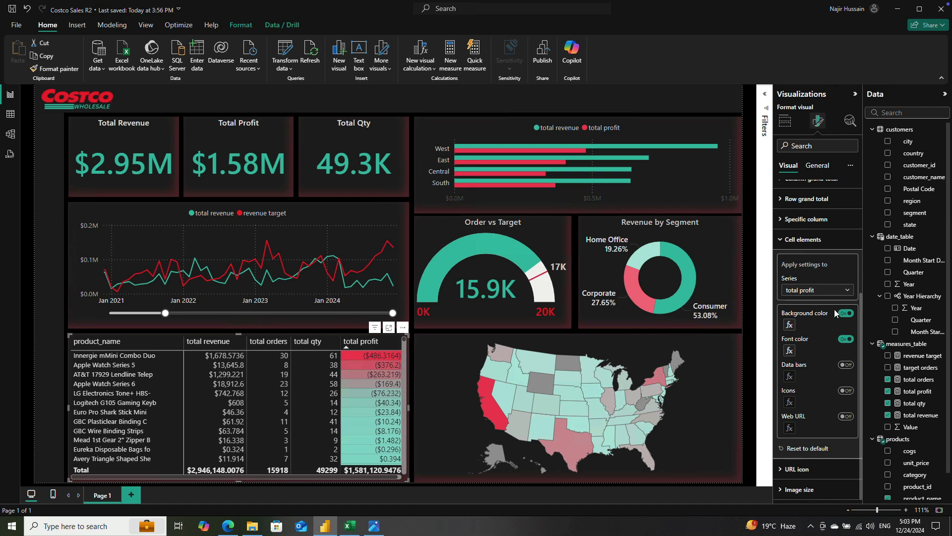
Step: Sort the product table by total orders in descending order and turn on data bars for that column
left_click(262, 342)
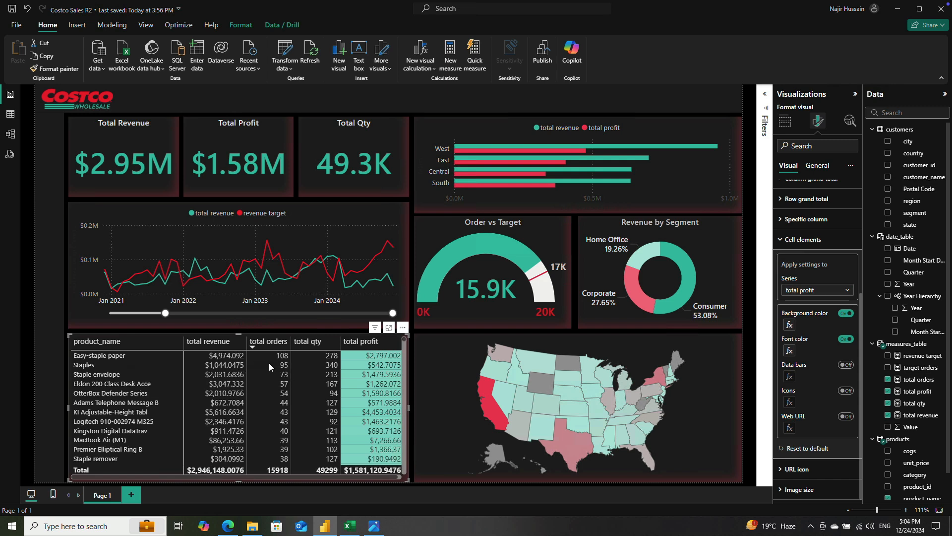
left_click(847, 290)
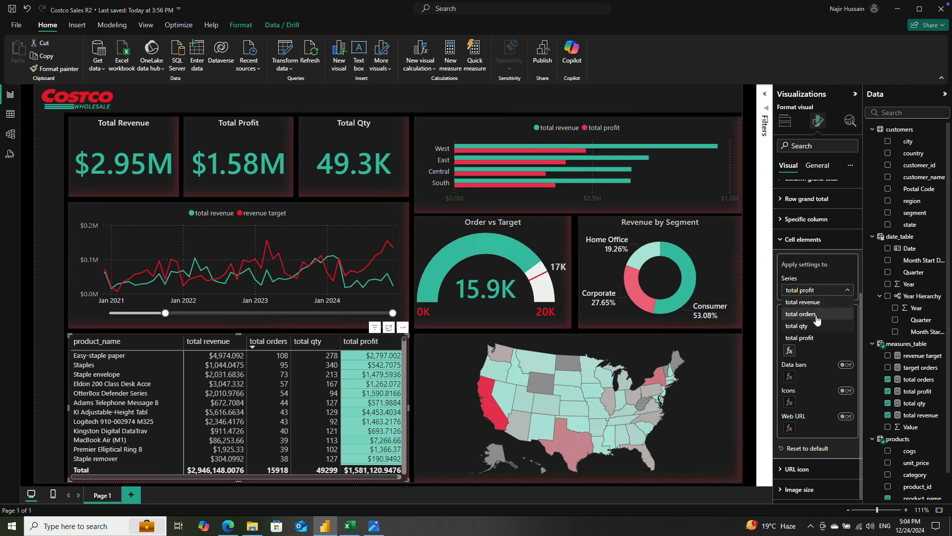
left_click(800, 314)
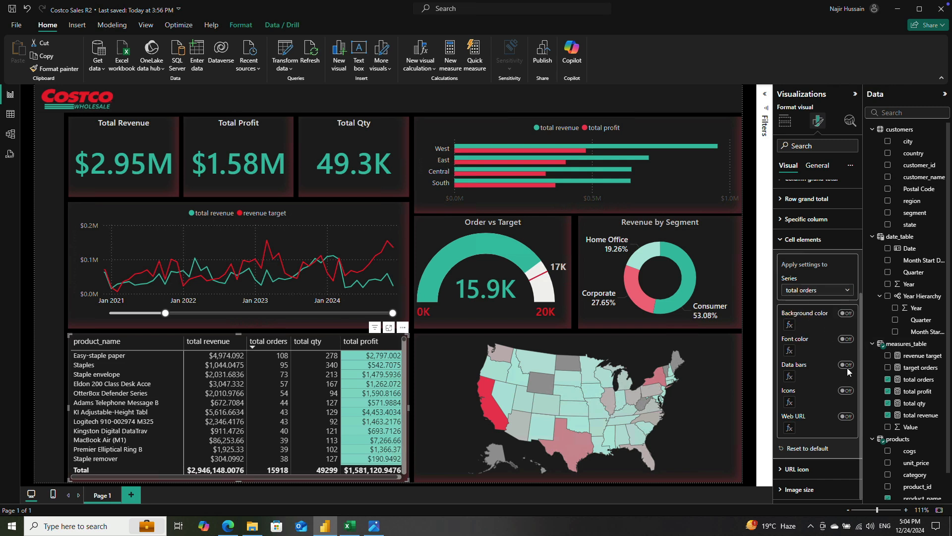
left_click(846, 365)
left_click(789, 376)
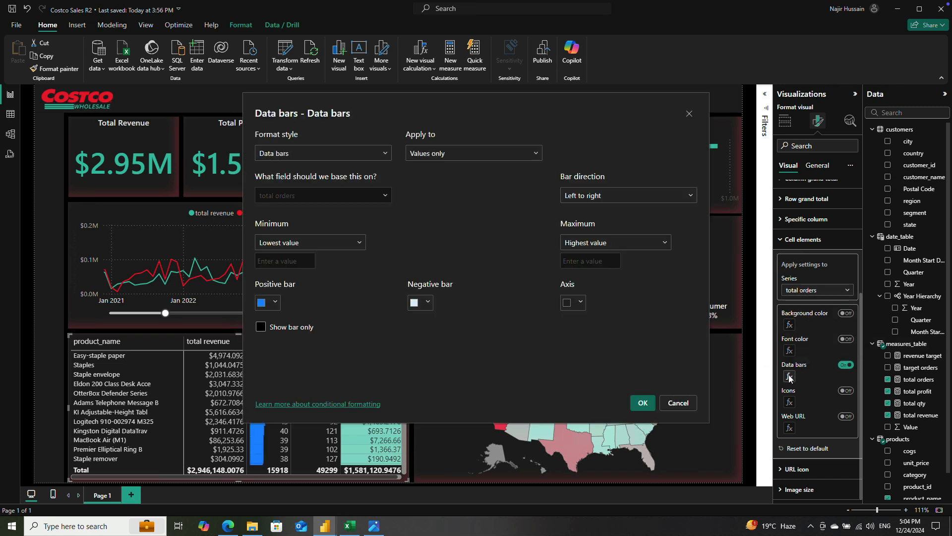
Step: Set the total orders data bars to Theme color 1, 40% lighter for positive and 60% lighter for negative, and review the bars
left_click(276, 303)
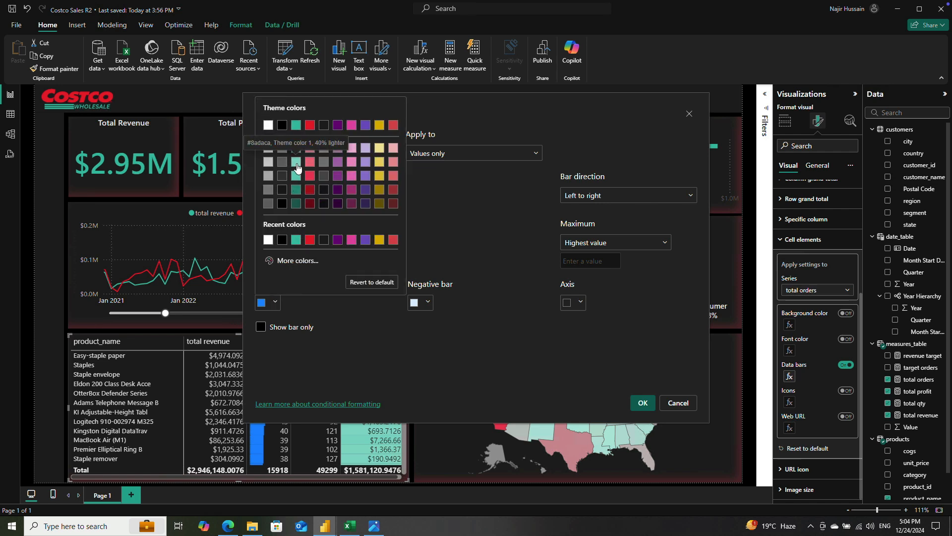
left_click(296, 163)
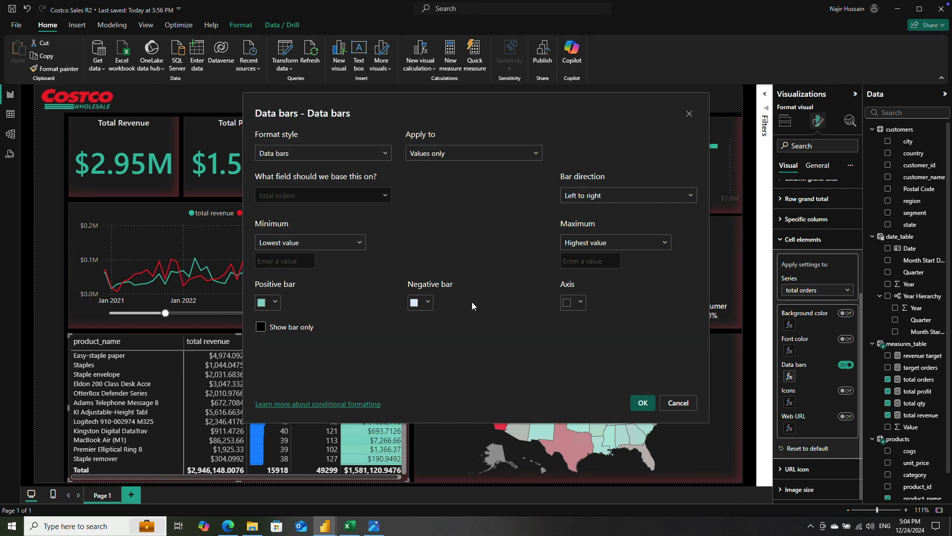
left_click(429, 304)
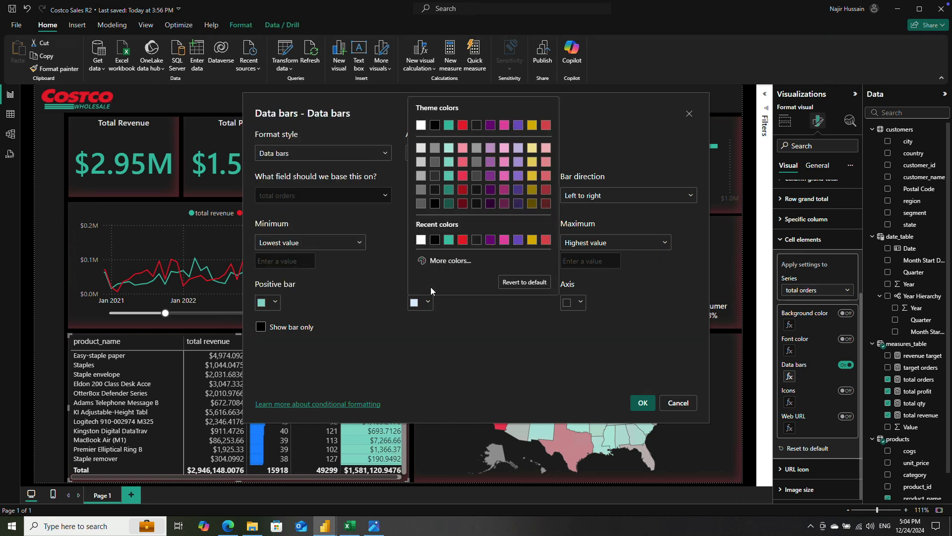
left_click(448, 155)
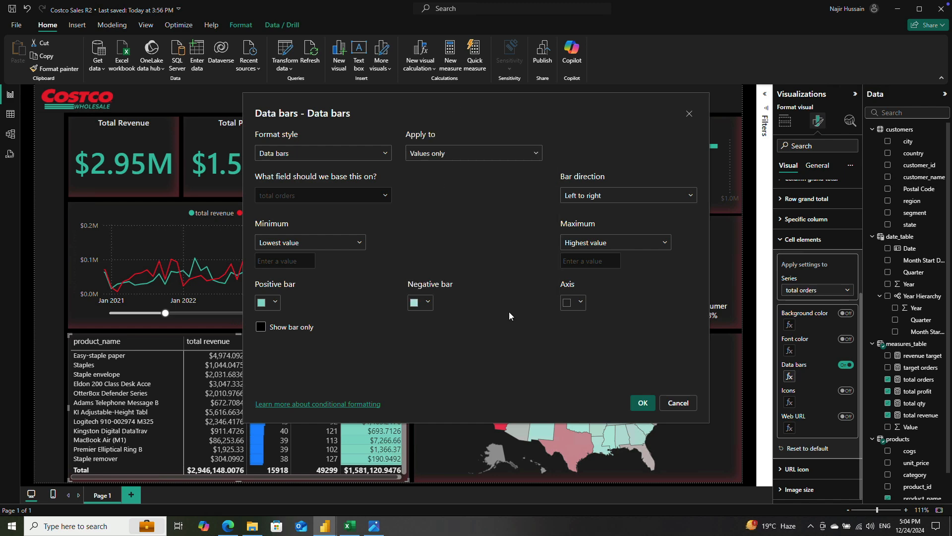
left_click(639, 400)
scroll(280, 408, "down", 5)
scroll(273, 389, "up", 5)
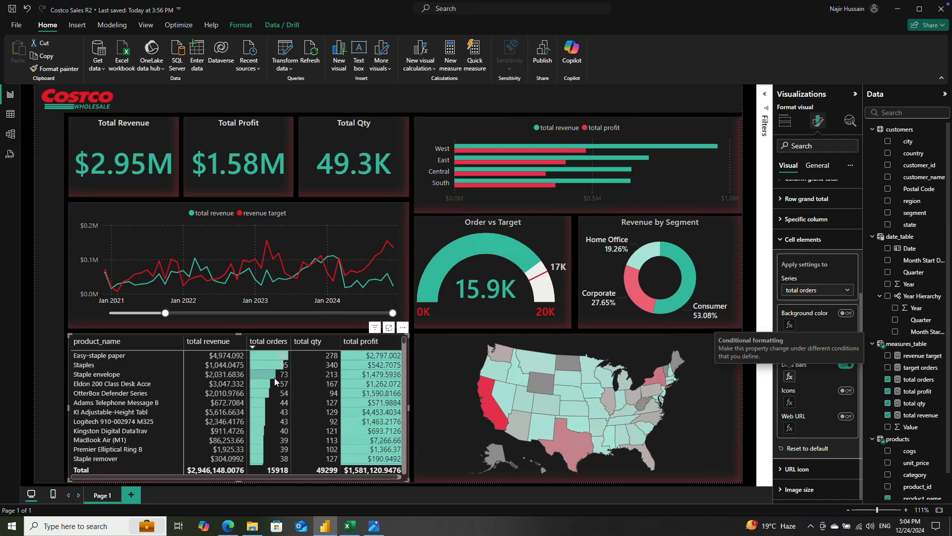
scroll(275, 377, "down", 5)
scroll(274, 377, "down", 3)
scroll(275, 377, "up", 8)
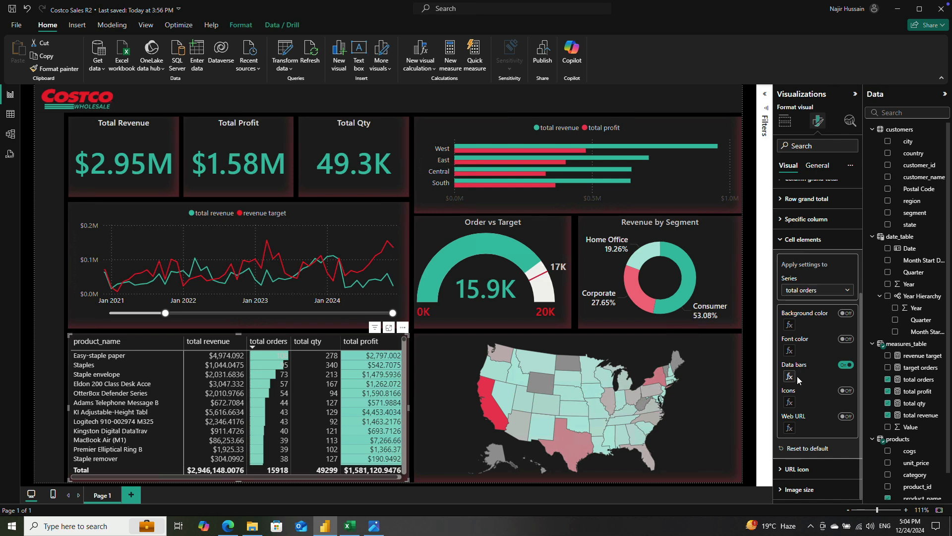
Step: Set the total orders data bars to a teal theme shade for positive values and gray for negative values, and apply the colors
left_click(790, 377)
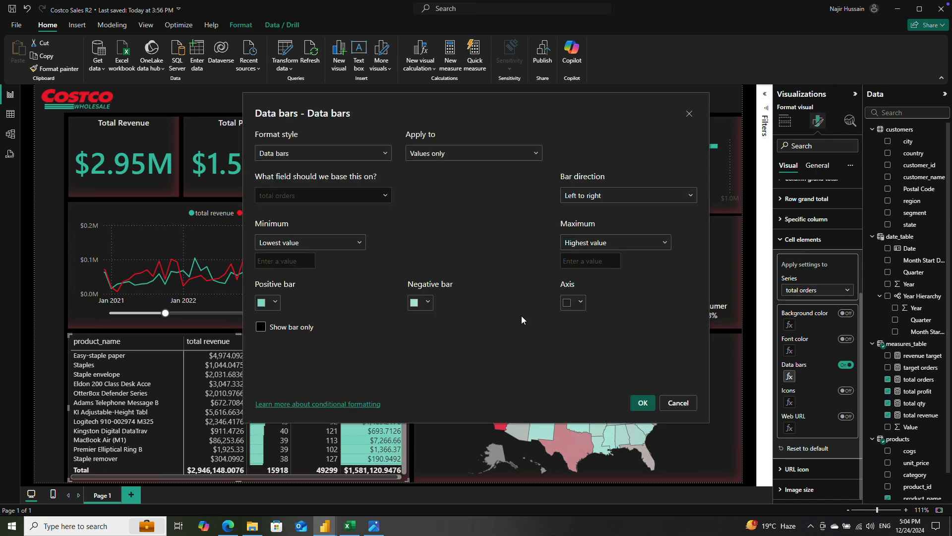
left_click(275, 302)
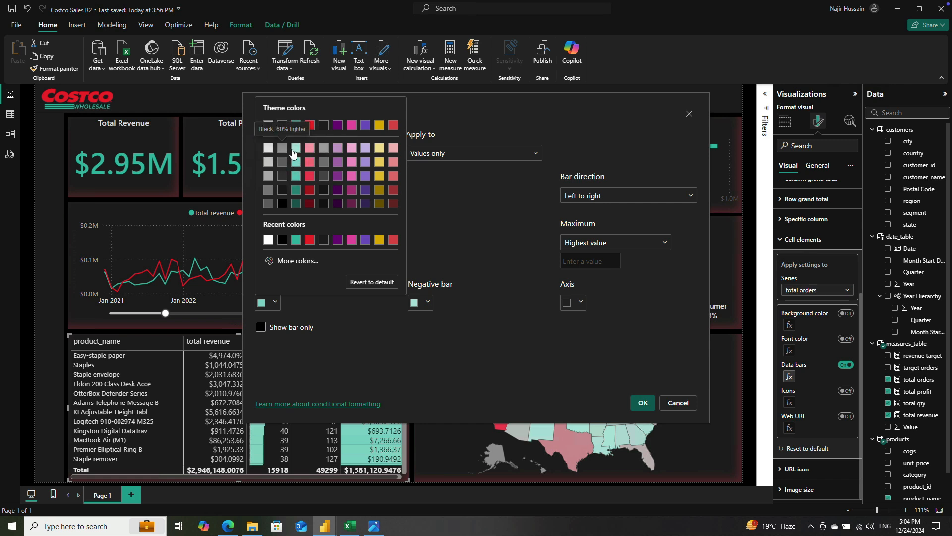
left_click(283, 150)
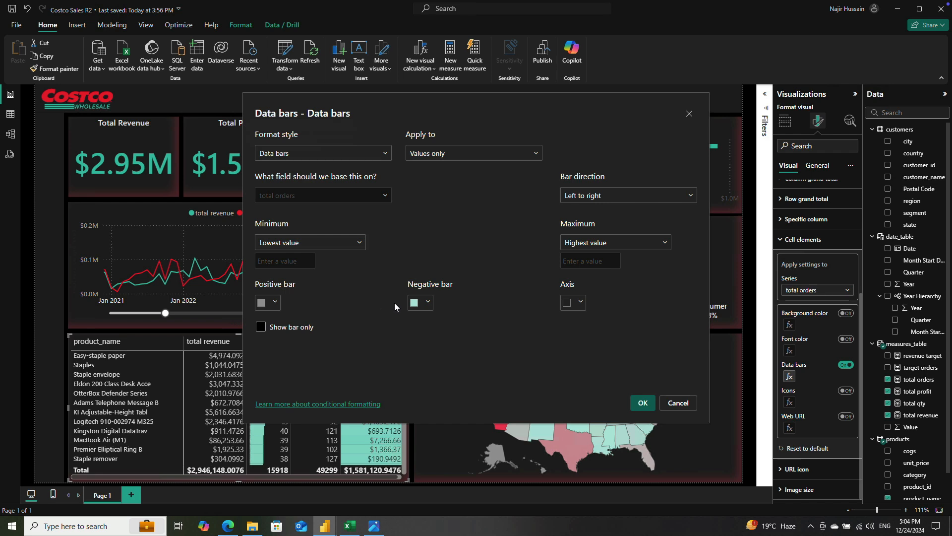
left_click(426, 304)
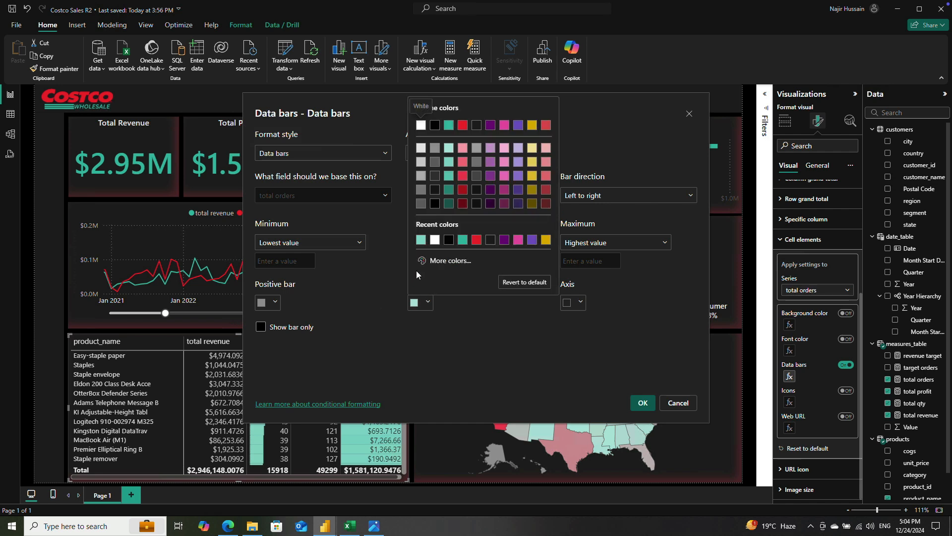
left_click(436, 144)
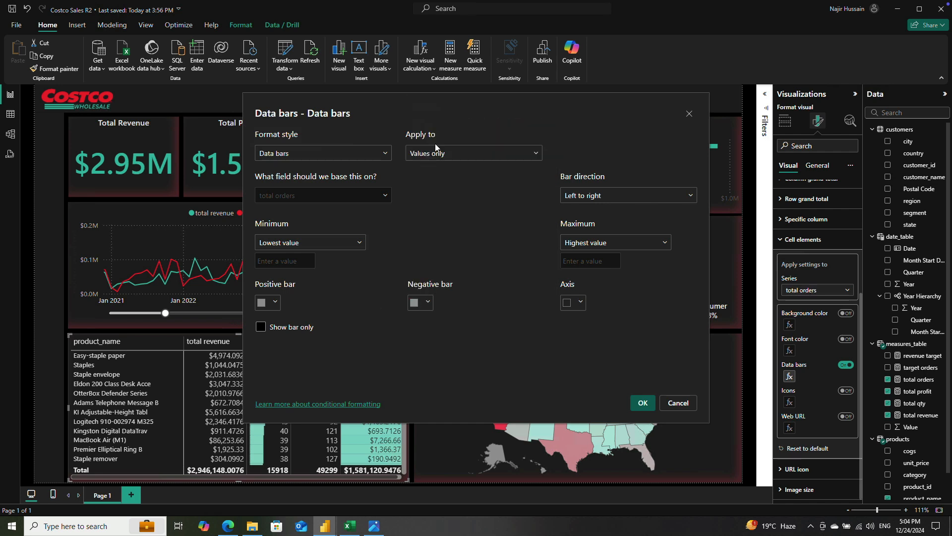
left_click(275, 302)
left_click(296, 173)
left_click(642, 402)
Step: Review the total orders data bars down the product table and sort the table by total profit in descending order
scroll(270, 406, "down", 5)
scroll(270, 403, "up", 3)
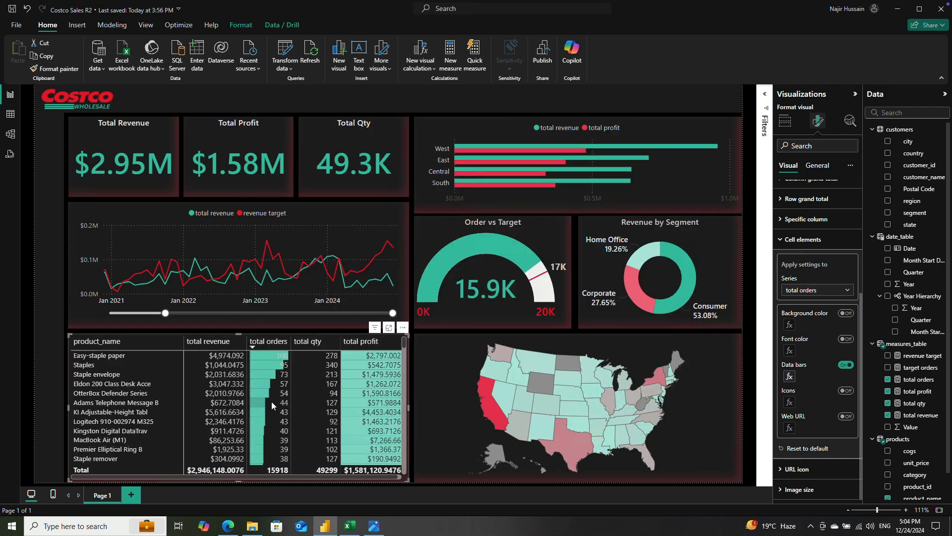
scroll(274, 414, "down", 10)
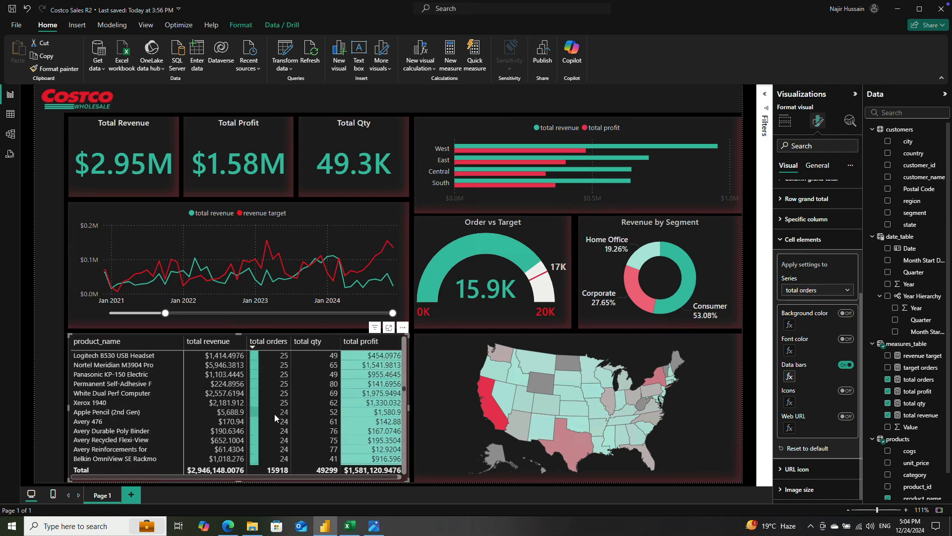
scroll(227, 374, "up", 15)
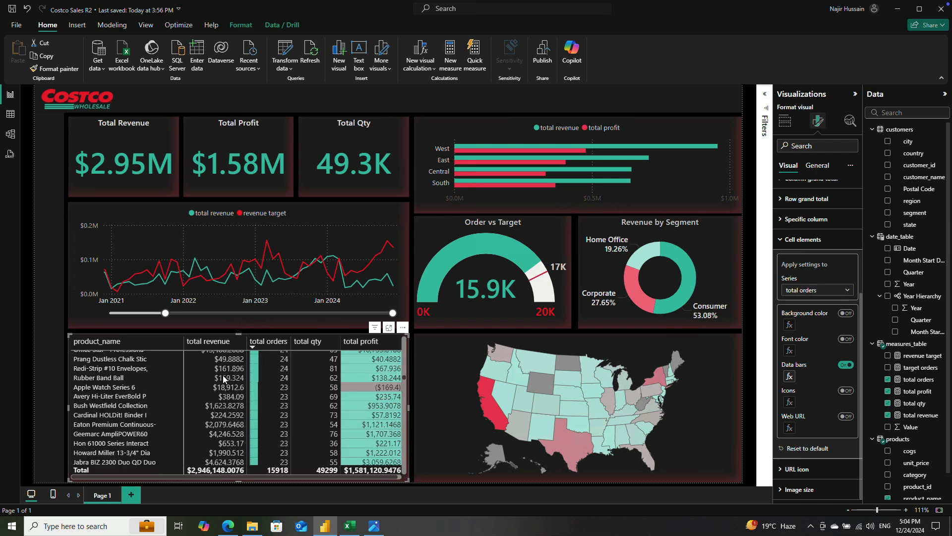
scroll(228, 419, "up", 5)
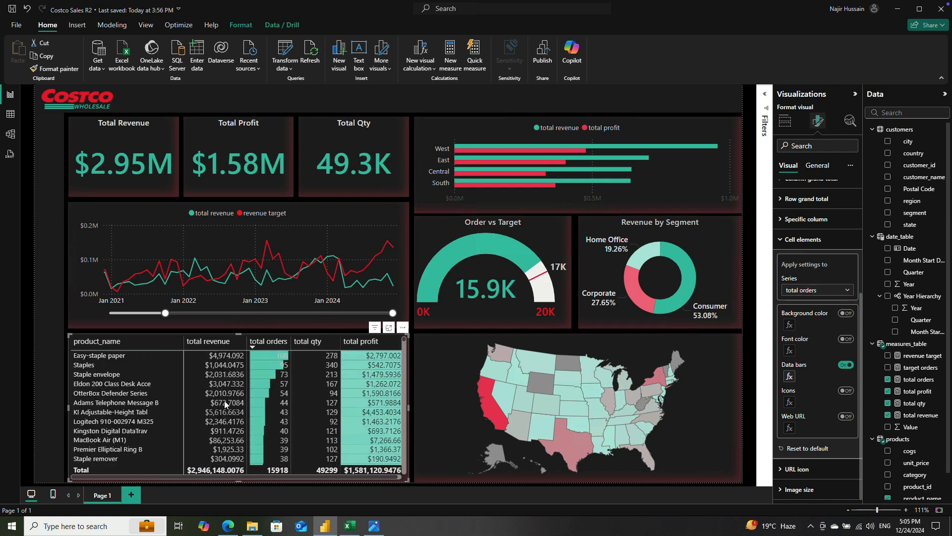
scroll(299, 406, "down", 3)
scroll(299, 406, "up", 3)
left_click(345, 344)
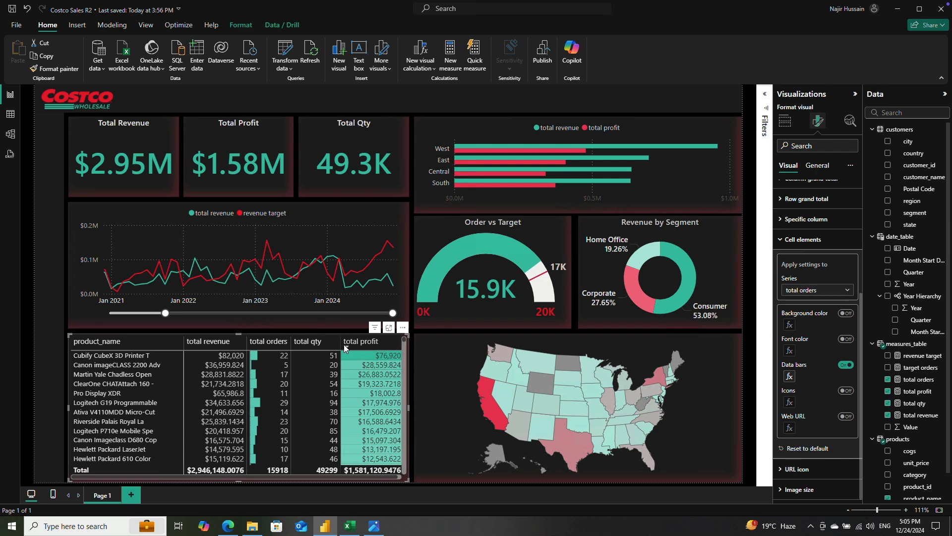
left_click(343, 345)
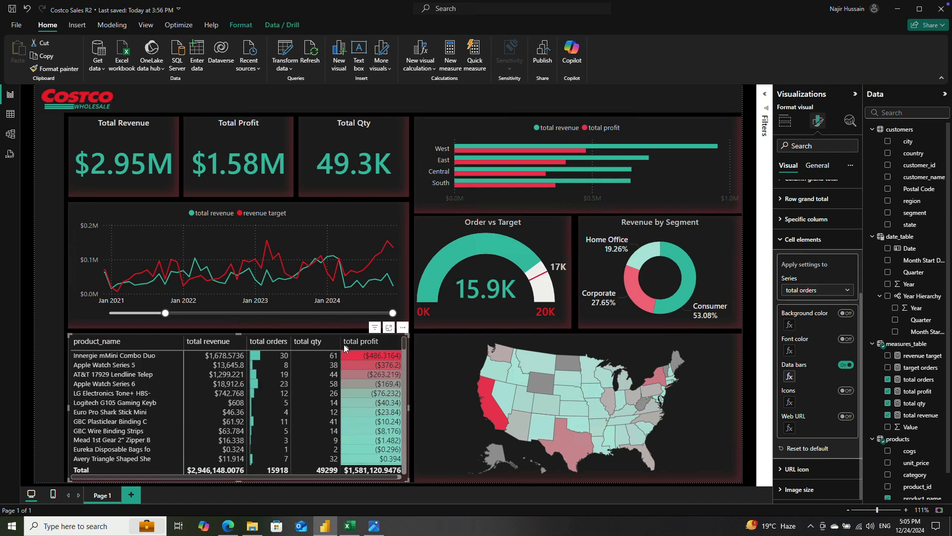
left_click(344, 345)
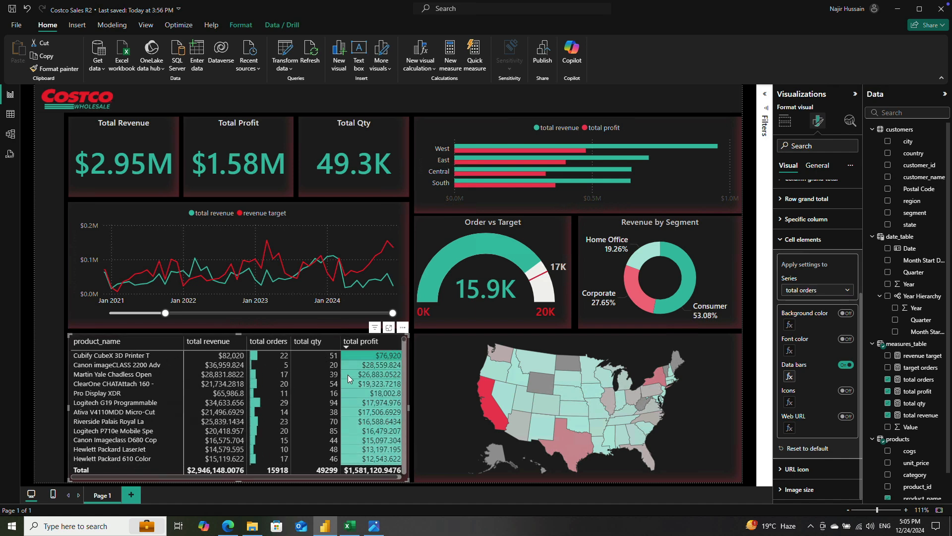
Step: Save the report and check the filter areas for this page and for all pages
left_click(49, 376)
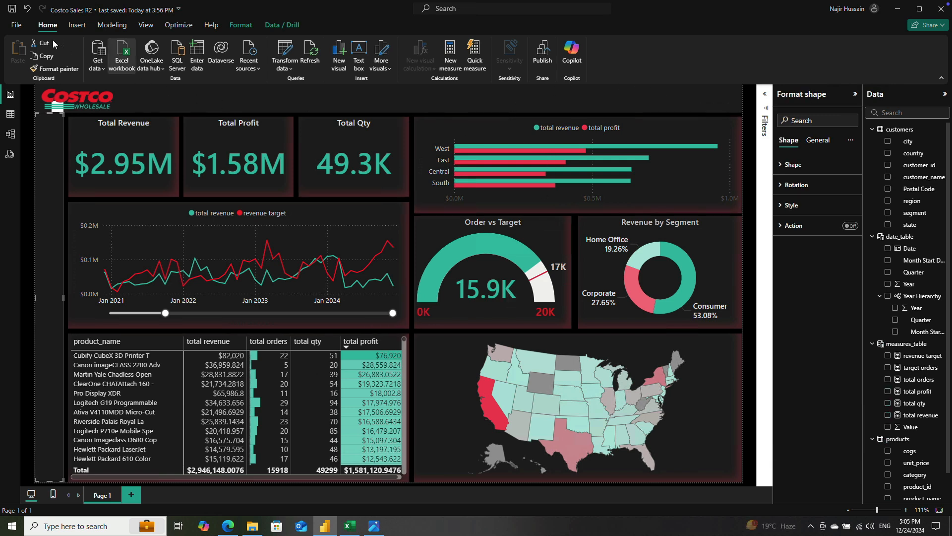
key("ctrl+s")
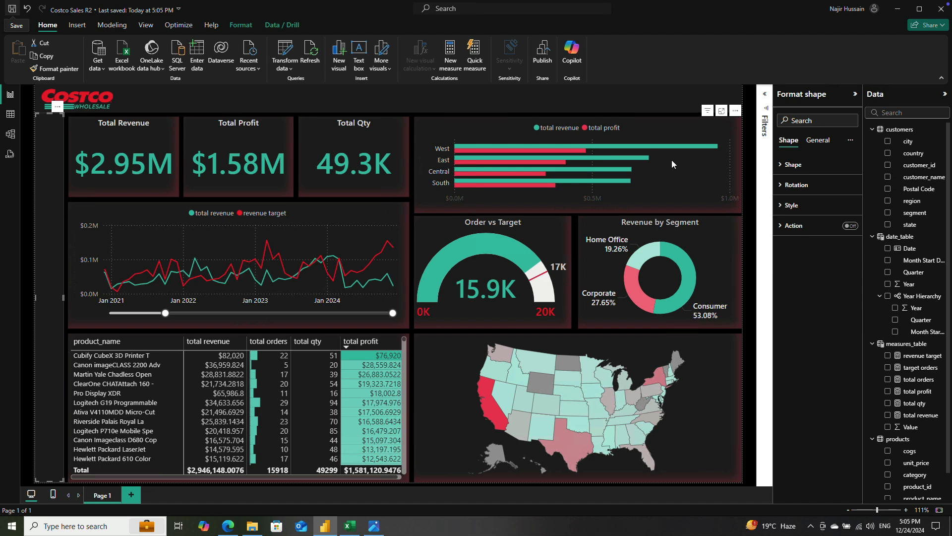
left_click(688, 102)
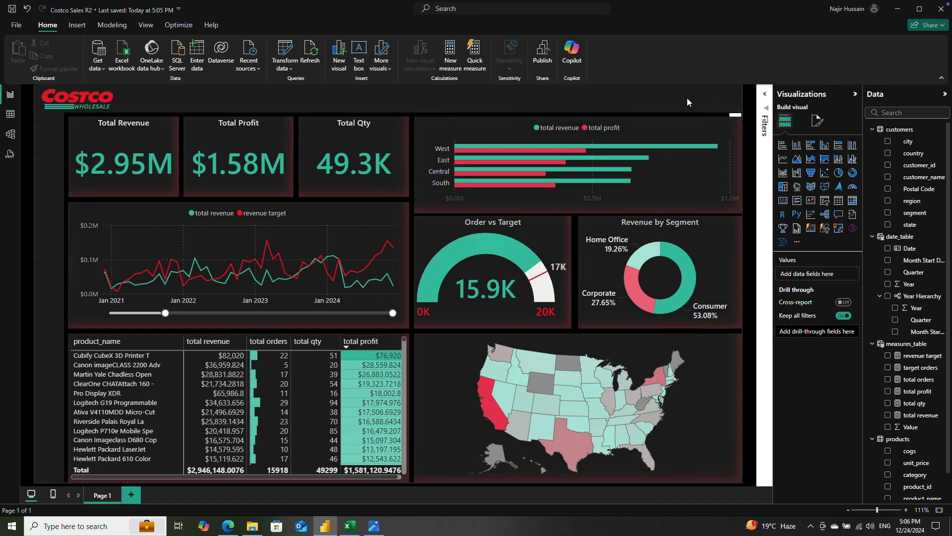
left_click(765, 95)
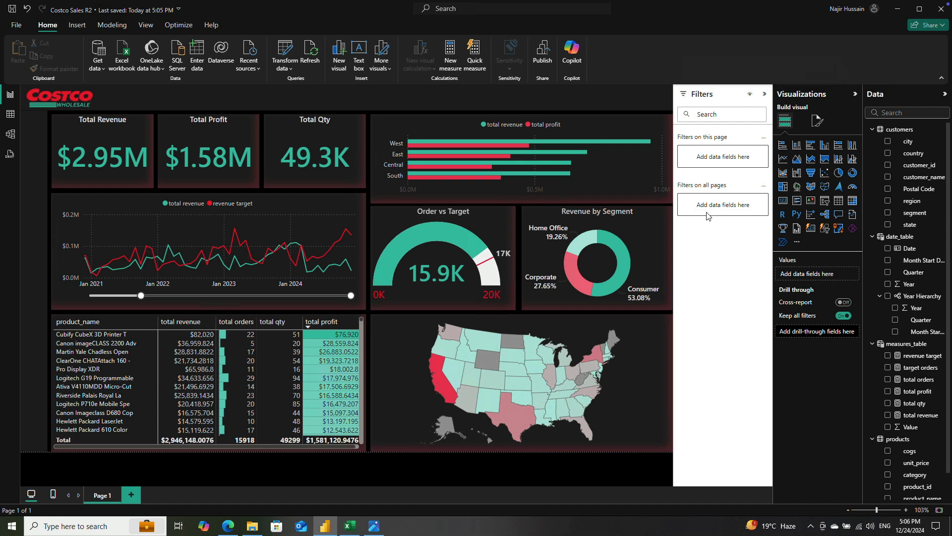
left_click(764, 97)
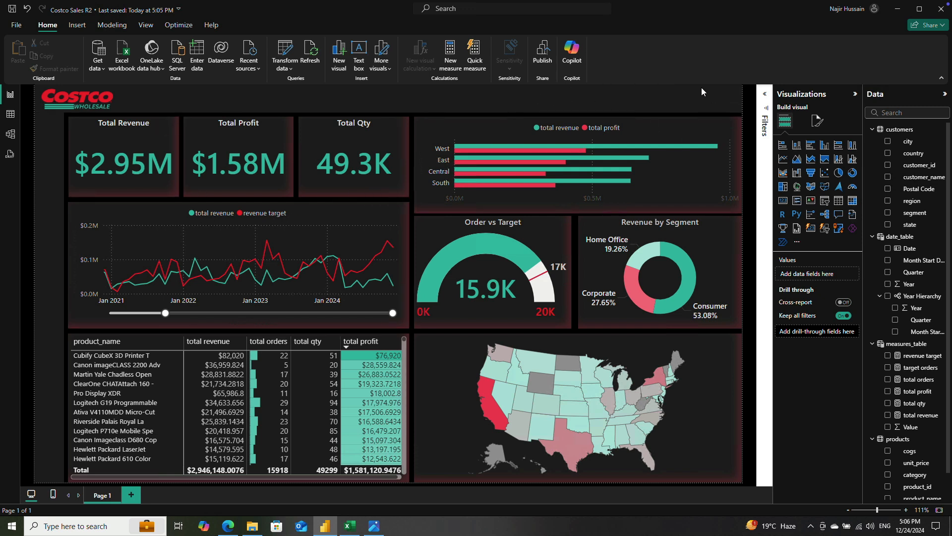
Step: Add a slicer to the page for the Year field of date_table and set its style to Tile
left_click(827, 206)
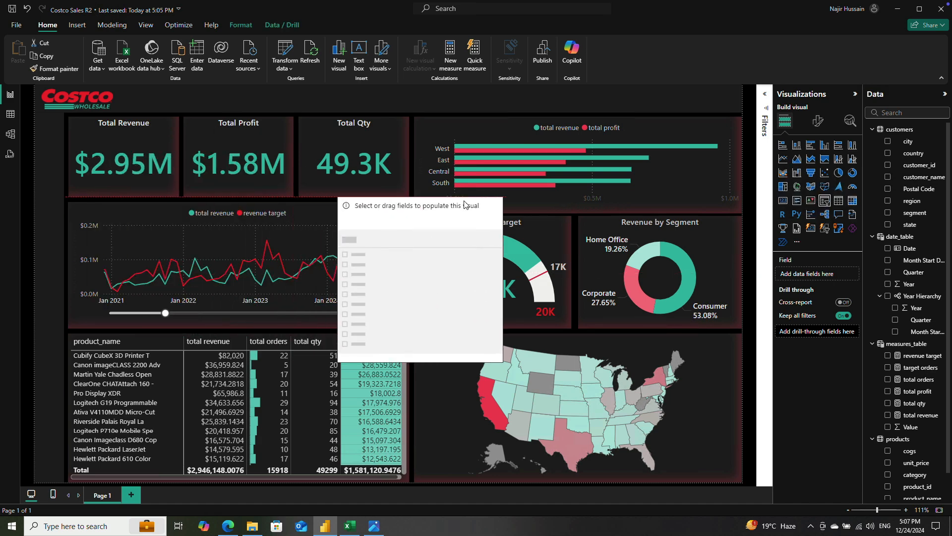
scroll(916, 282, "down", 1)
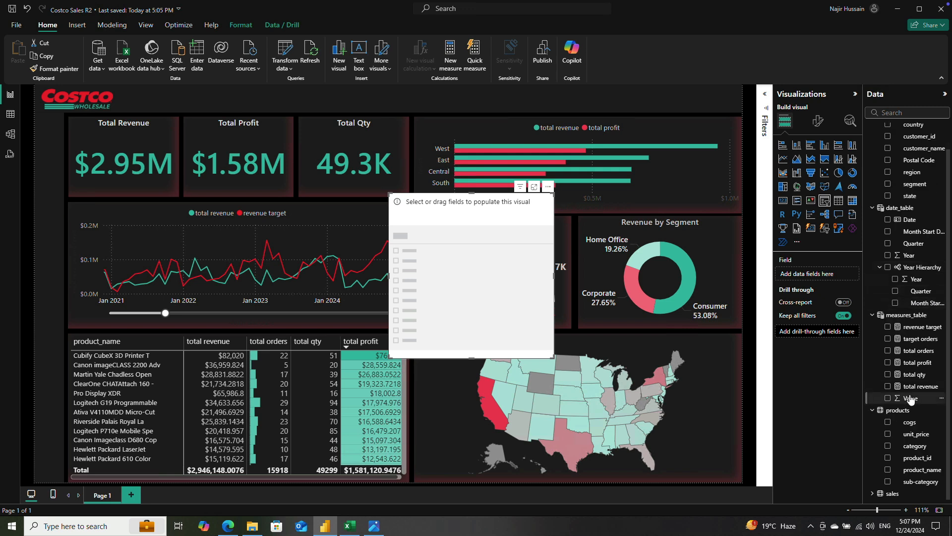
left_click(888, 256)
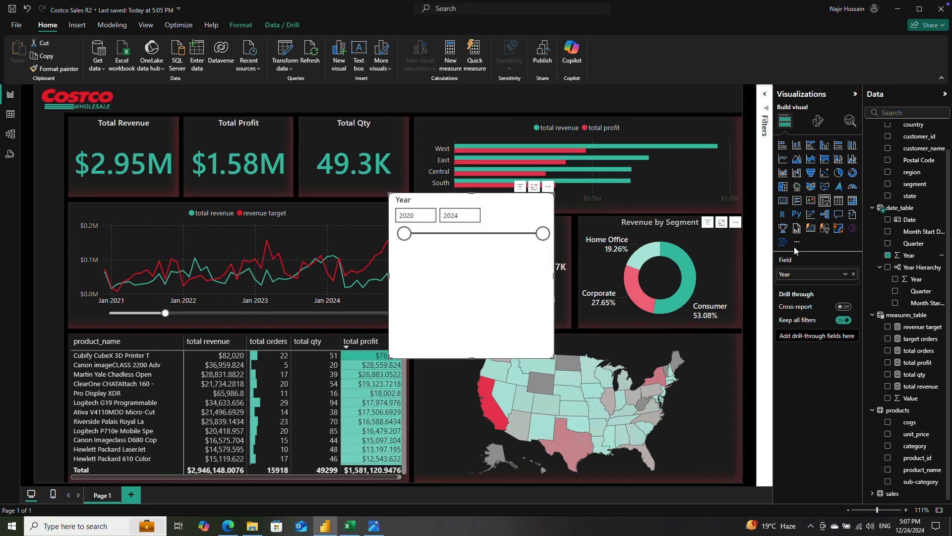
left_click(818, 120)
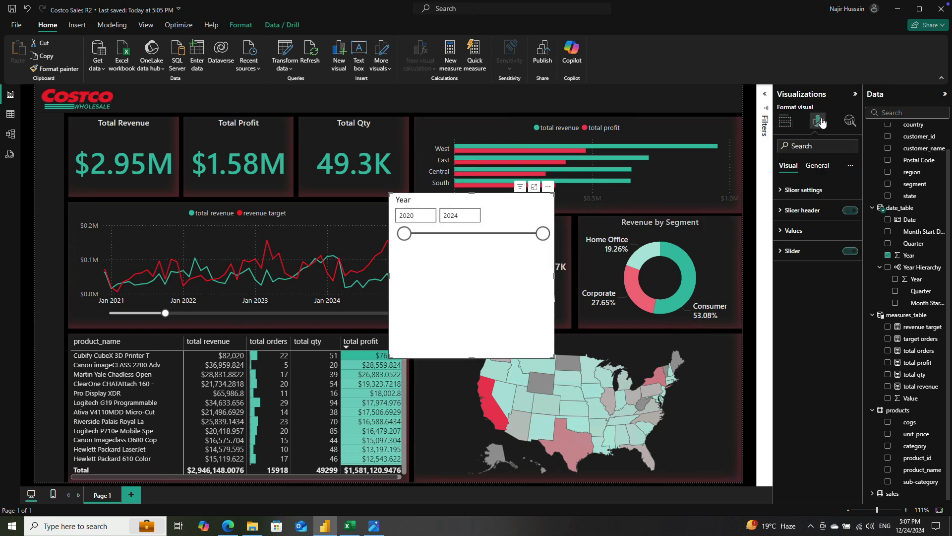
left_click(805, 190)
left_click(817, 240)
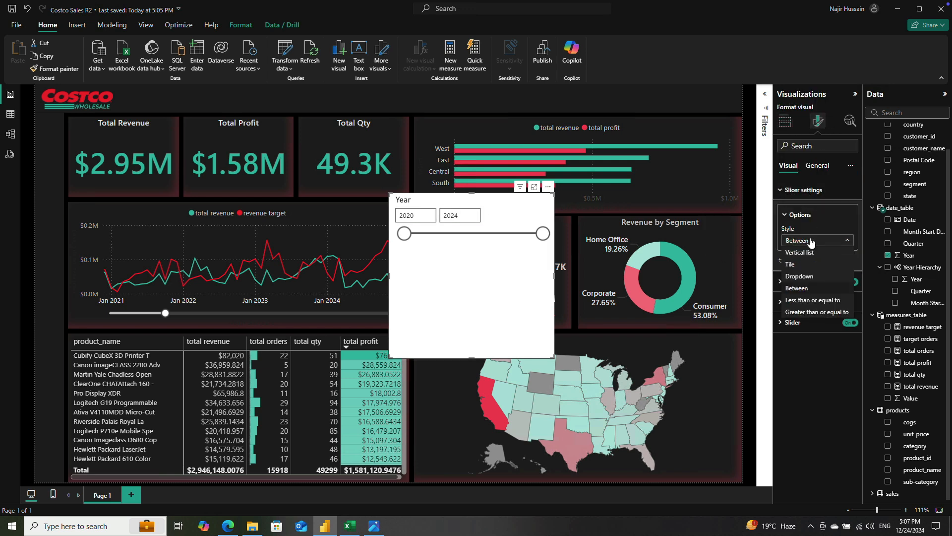
left_click(812, 265)
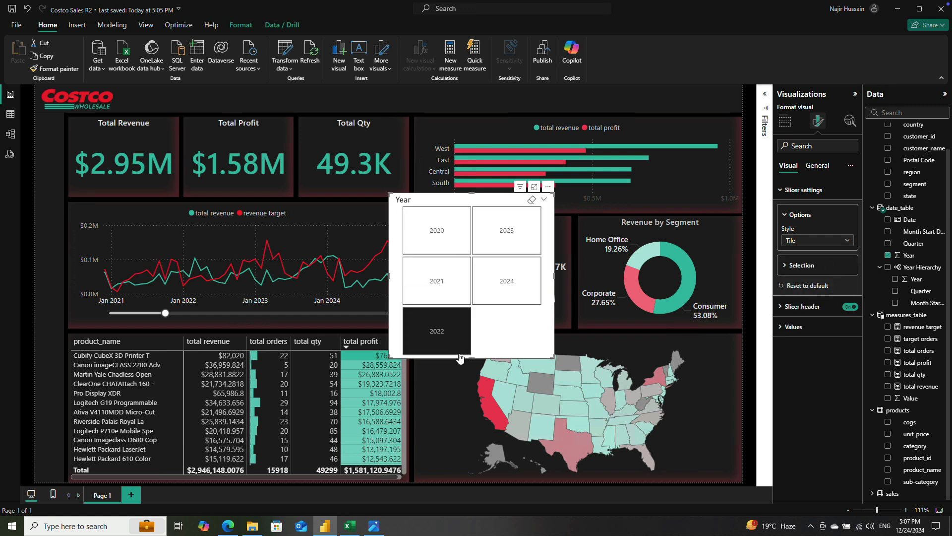
Step: Shrink the year slicer to a single row of tiles, place it above the regional bar chart and widen it to align with the chart
left_click_drag(469, 357, 467, 226)
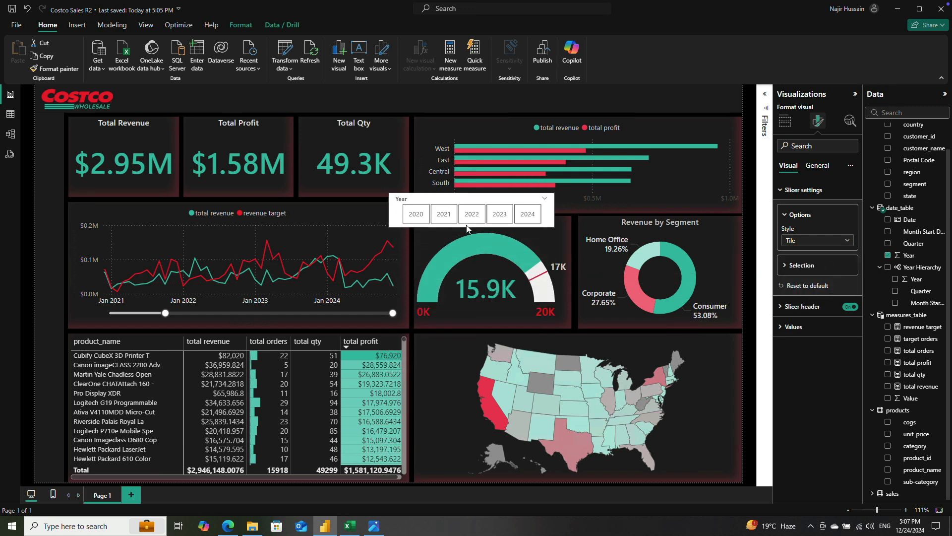
left_click_drag(552, 183, 731, 75)
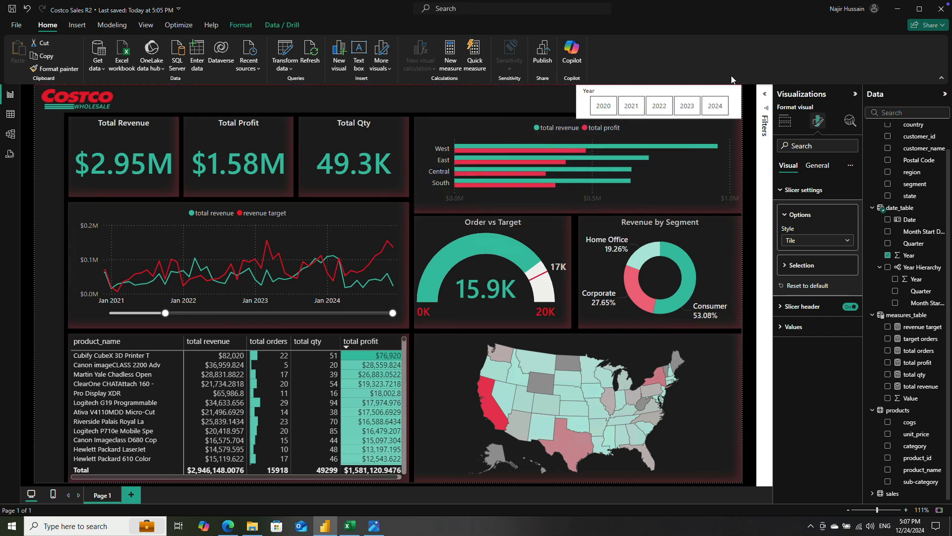
left_click_drag(577, 102, 463, 98)
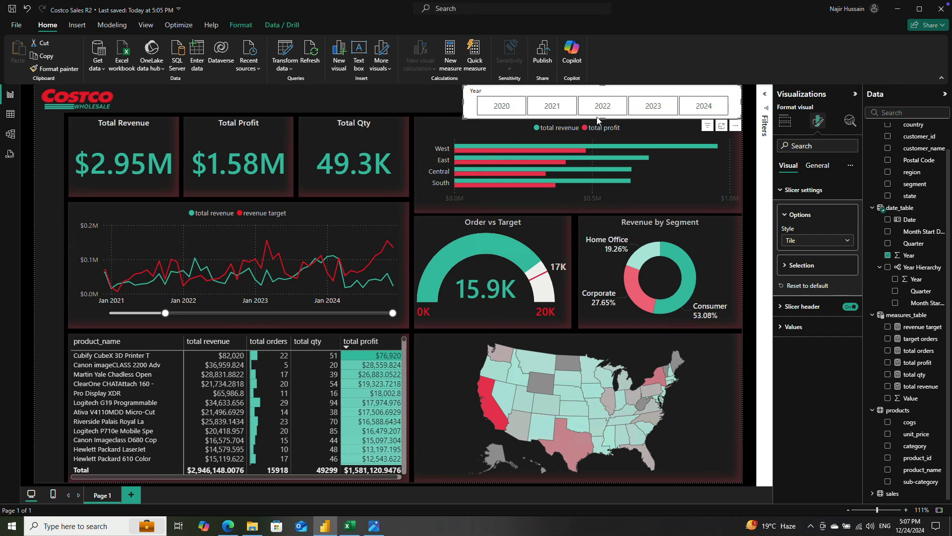
left_click_drag(598, 120, 602, 113)
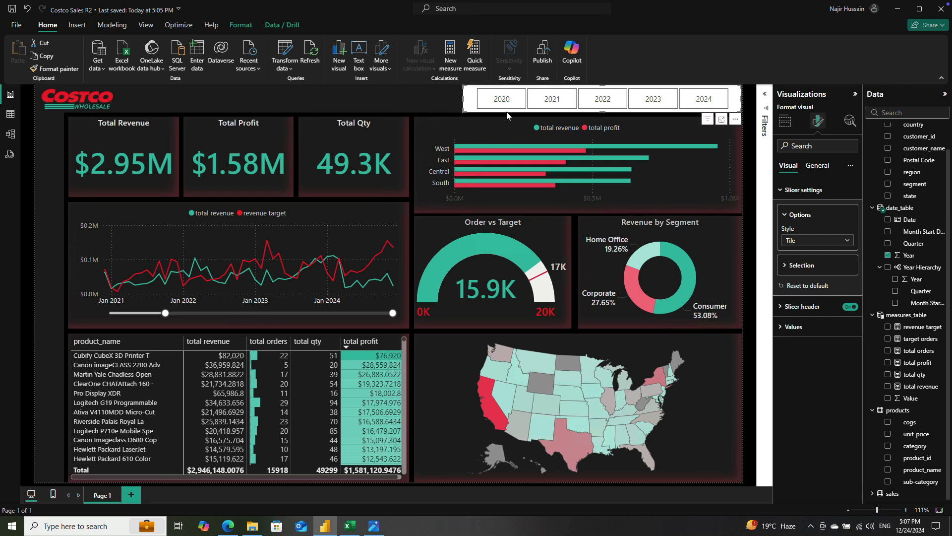
Step: Turn off the year slicer's header and its background
left_click(817, 165)
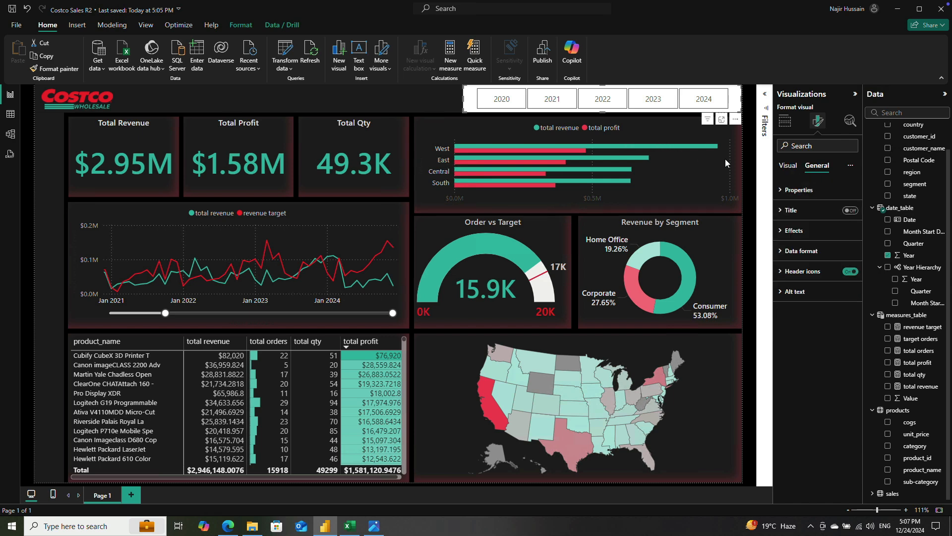
left_click(788, 165)
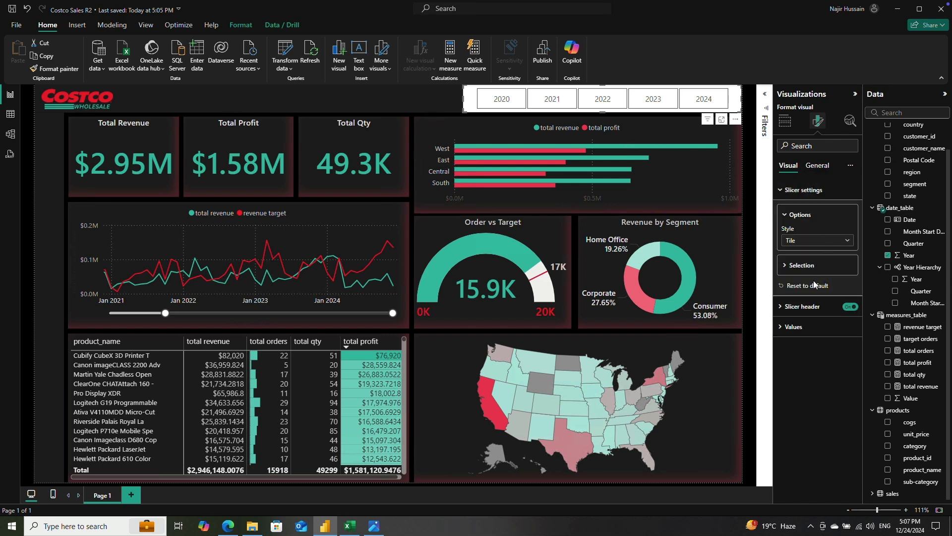
left_click(848, 308)
left_click(817, 166)
left_click(793, 230)
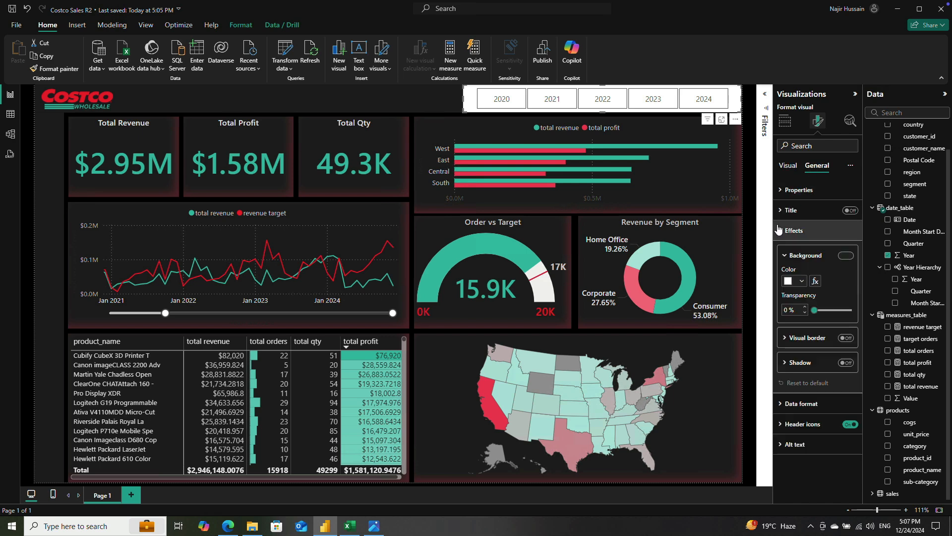
left_click(845, 256)
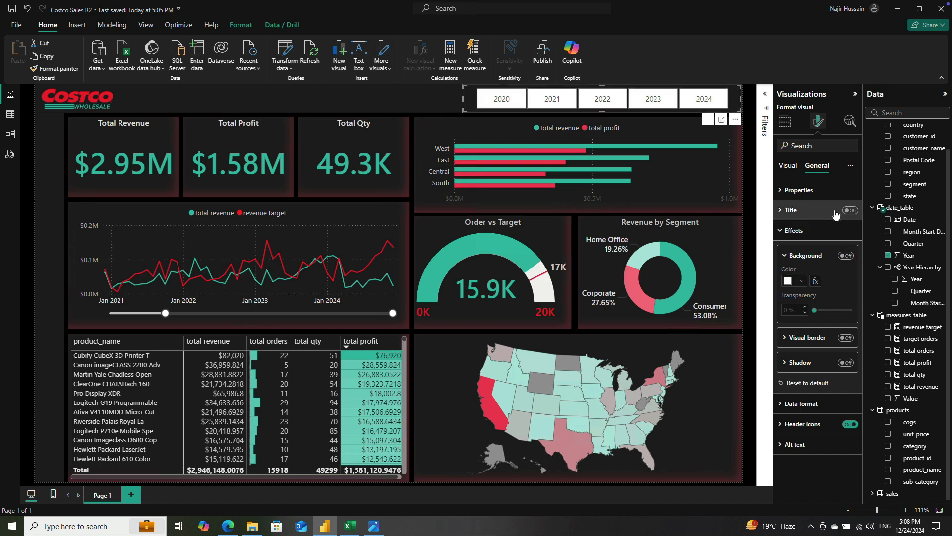
Step: Turn on the "Select all" option for the year slicer
left_click(788, 165)
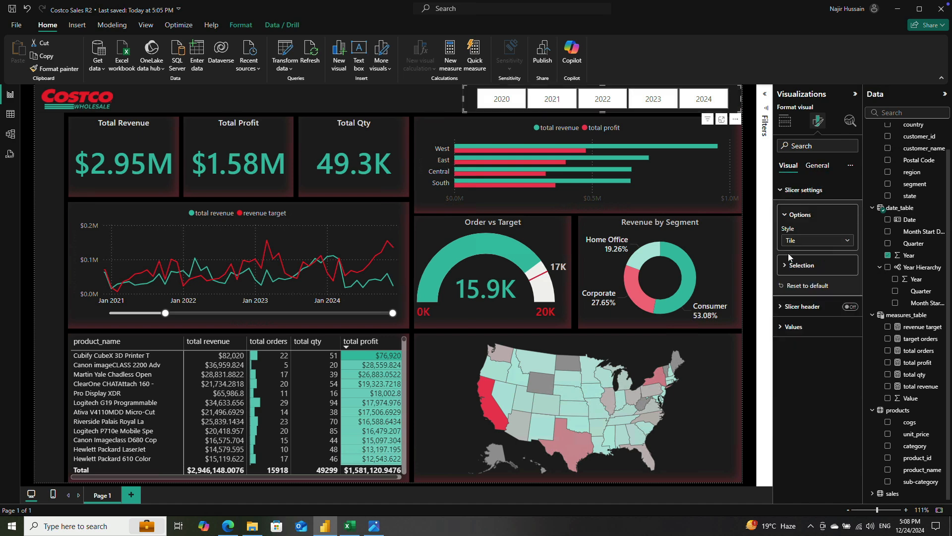
left_click(795, 267)
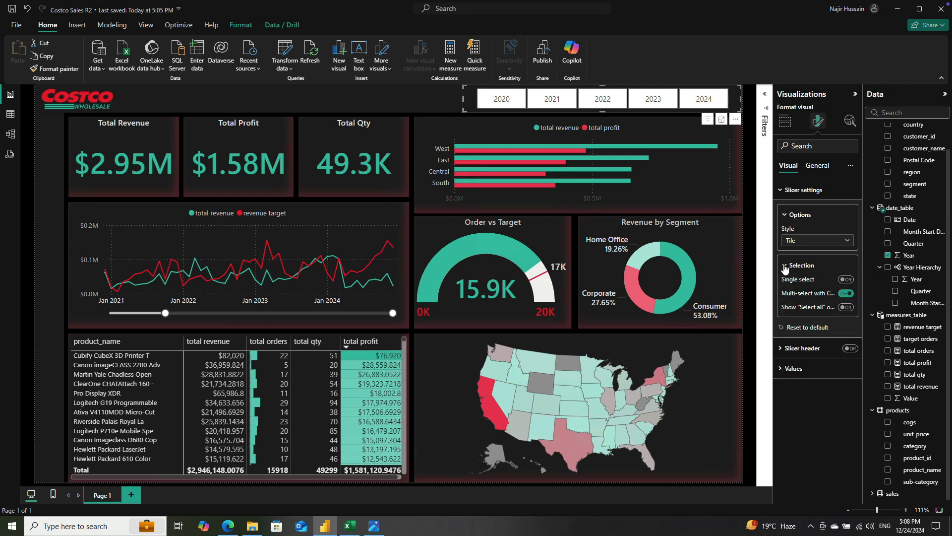
left_click(846, 307)
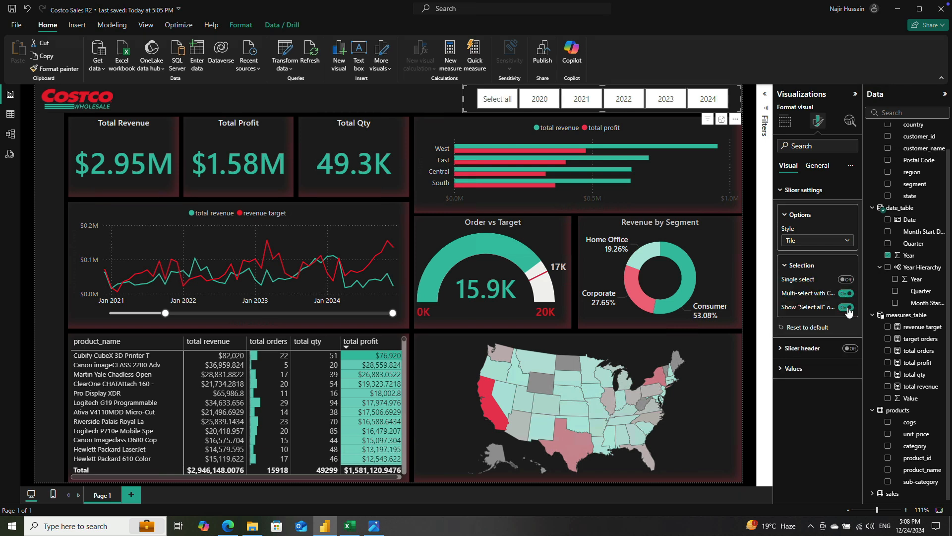
Step: Turn off the year slicer's "Select all" option and set its values' font color to the teal theme color, 25% darker
left_click(847, 307)
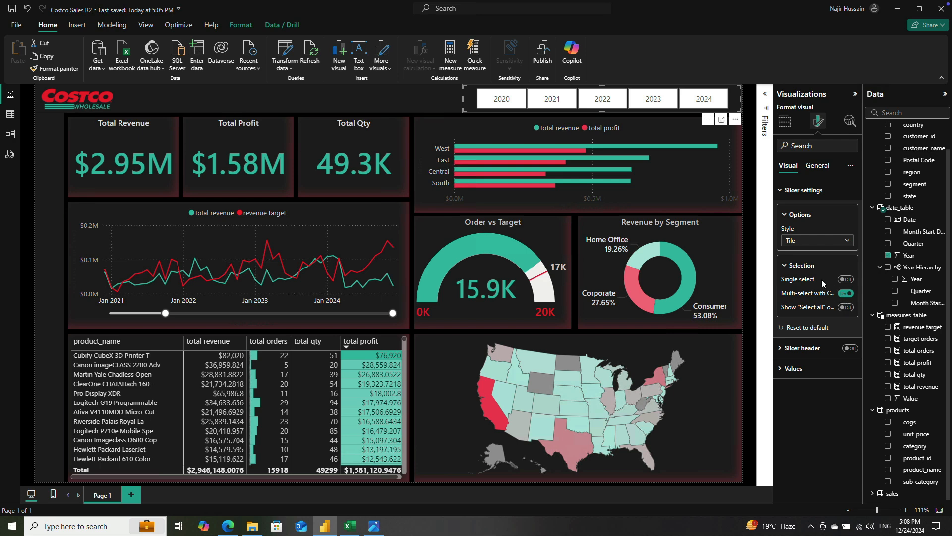
left_click(814, 368)
scroll(817, 355, "down", 1)
scroll(816, 355, "down", 1)
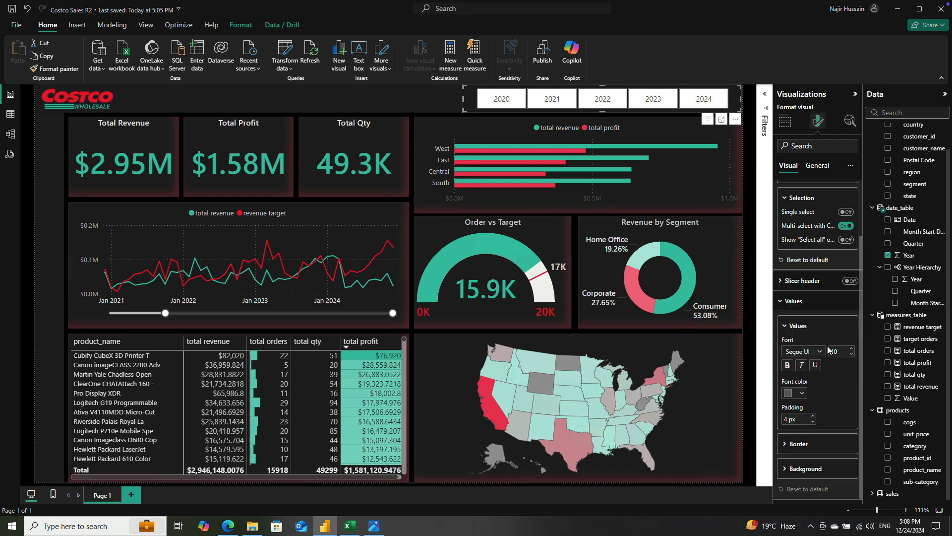
left_click(790, 395)
left_click(821, 237)
left_click(792, 395)
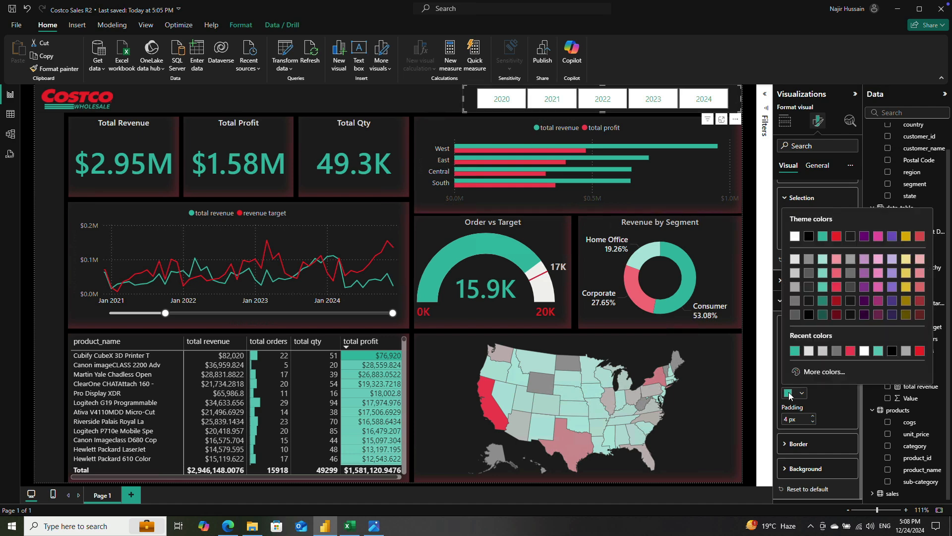
left_click(822, 304)
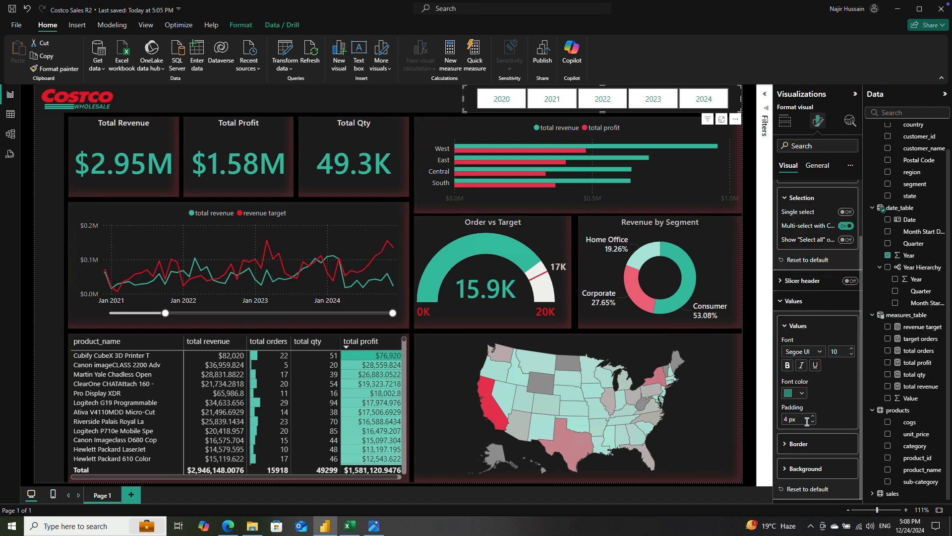
Step: Set the background color of the year slicer's tiles to the near-black theme color
double_click(786, 420)
left_click(787, 468)
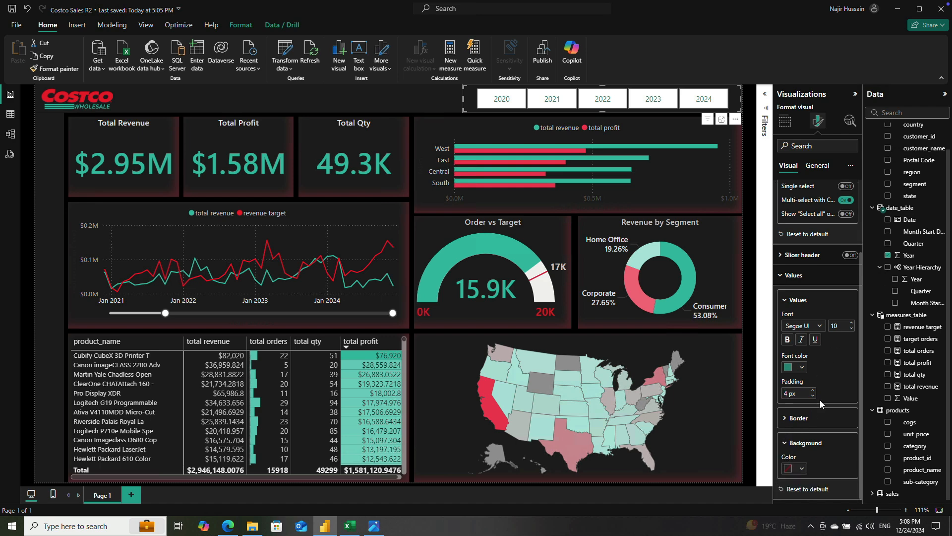
left_click(802, 473)
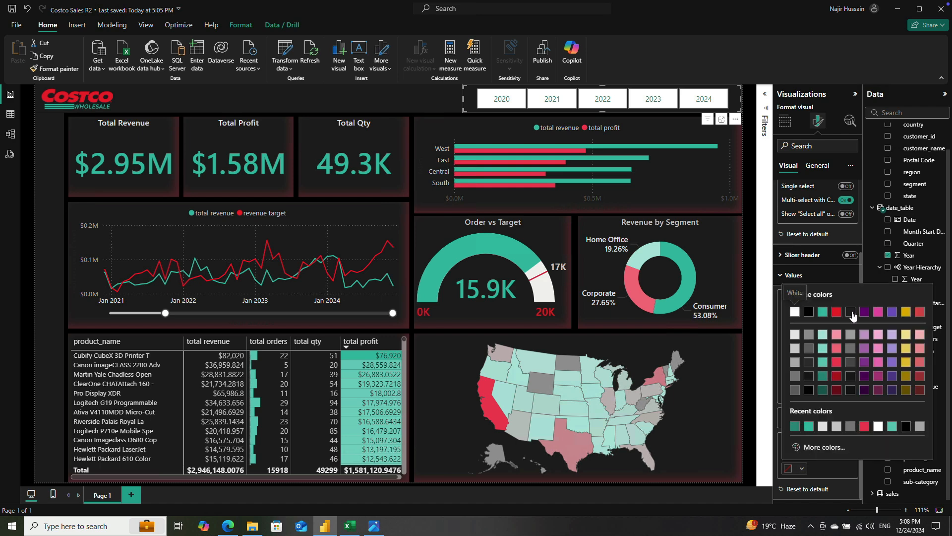
left_click(853, 315)
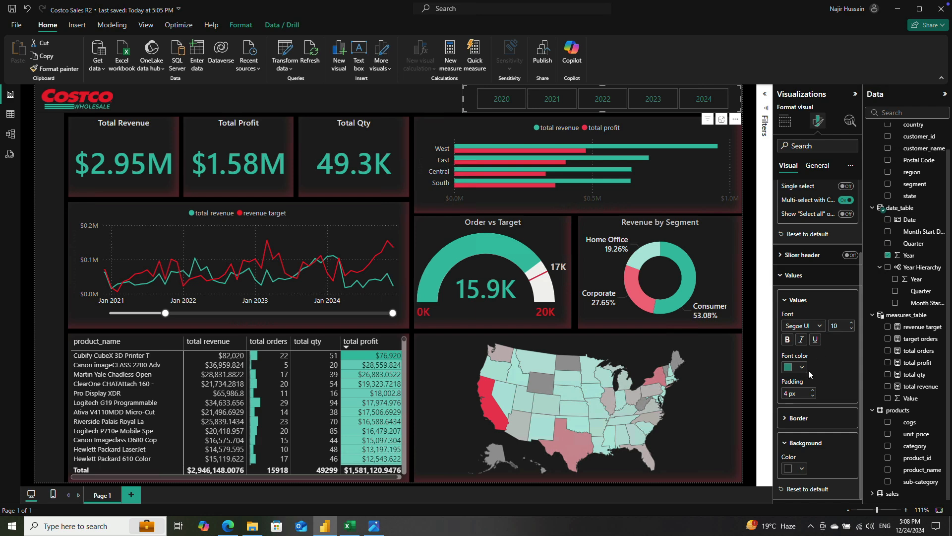
Step: Switch the year slicer's value font to a heavier Segoe UI variant at size 12
left_click(818, 326)
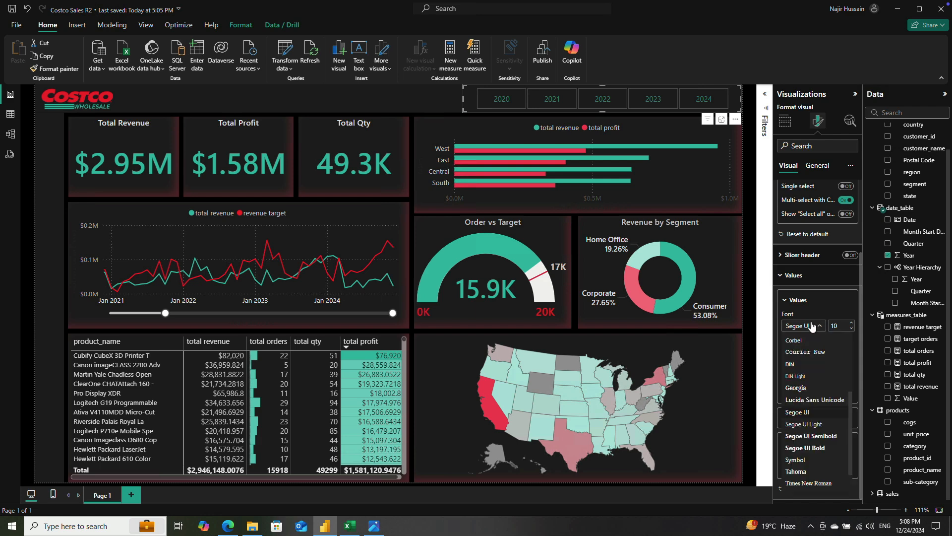
left_click(812, 425)
left_click(842, 325)
type("1")
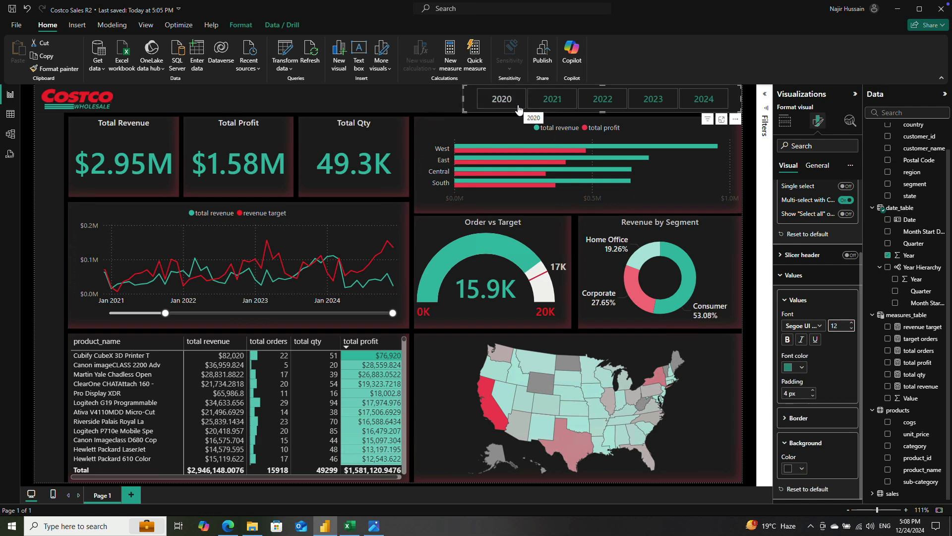
Step: Set the border color of the year slicer's tiles to the bright red theme shade and try a thinner line width
left_click(799, 417)
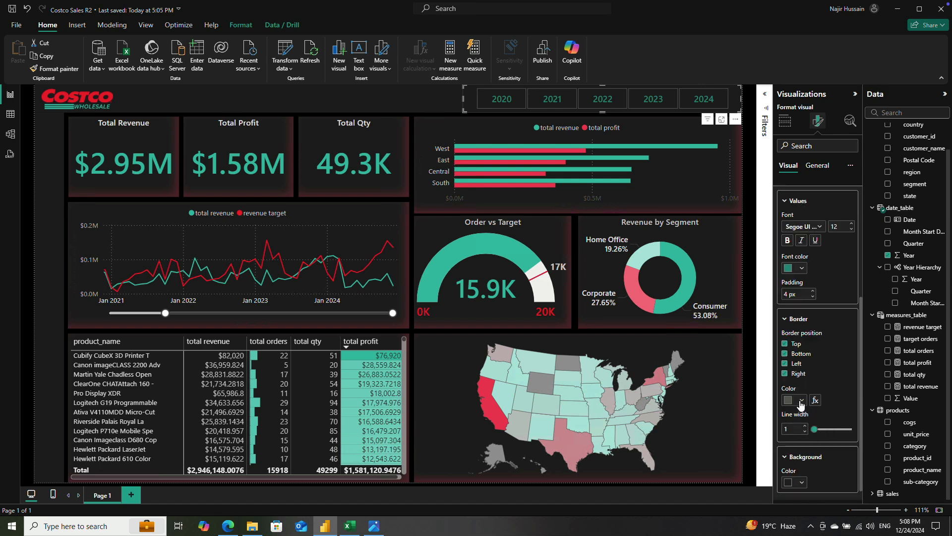
left_click(801, 400)
left_click(836, 266)
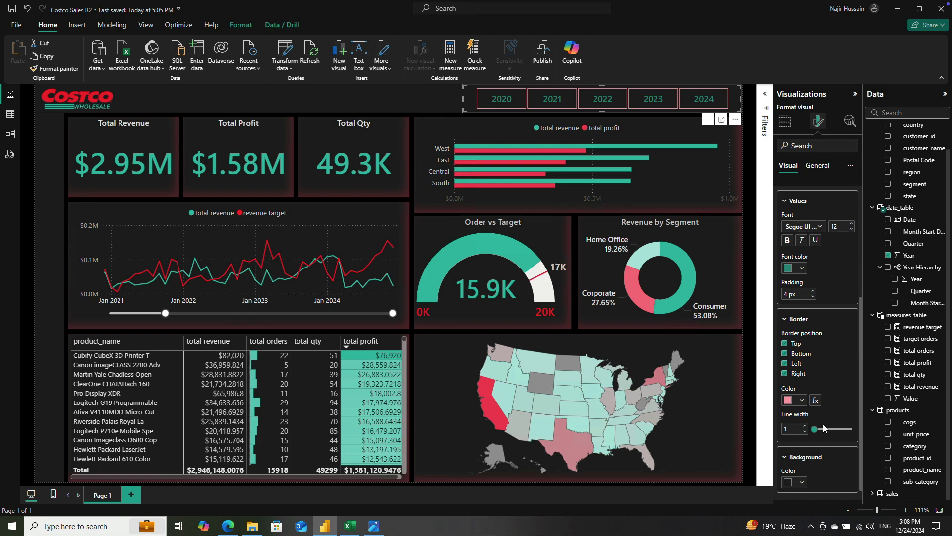
left_click(802, 400)
left_click(837, 293)
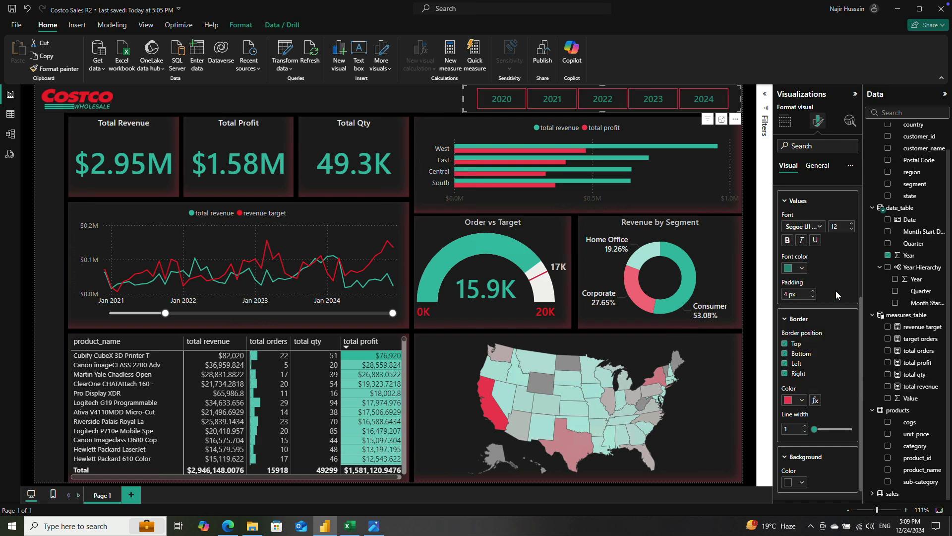
left_click(802, 400)
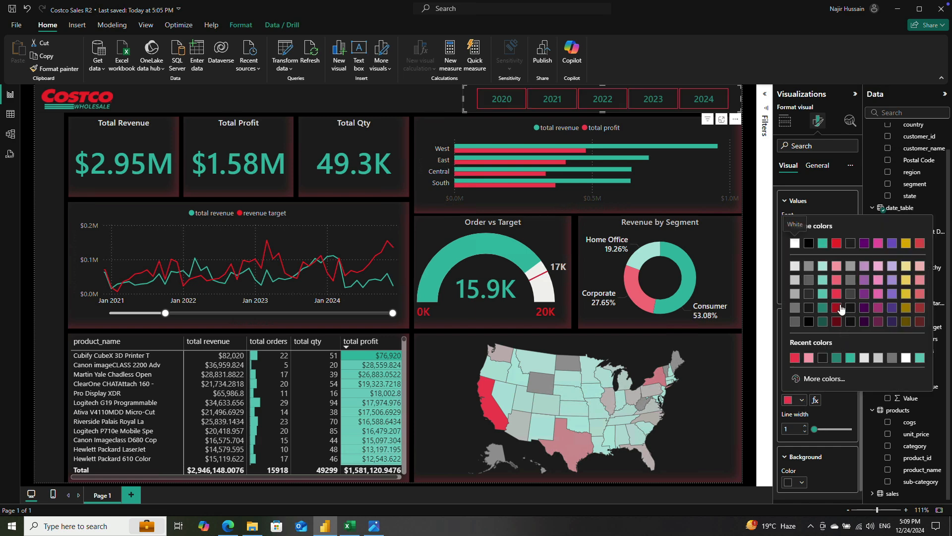
left_click(837, 293)
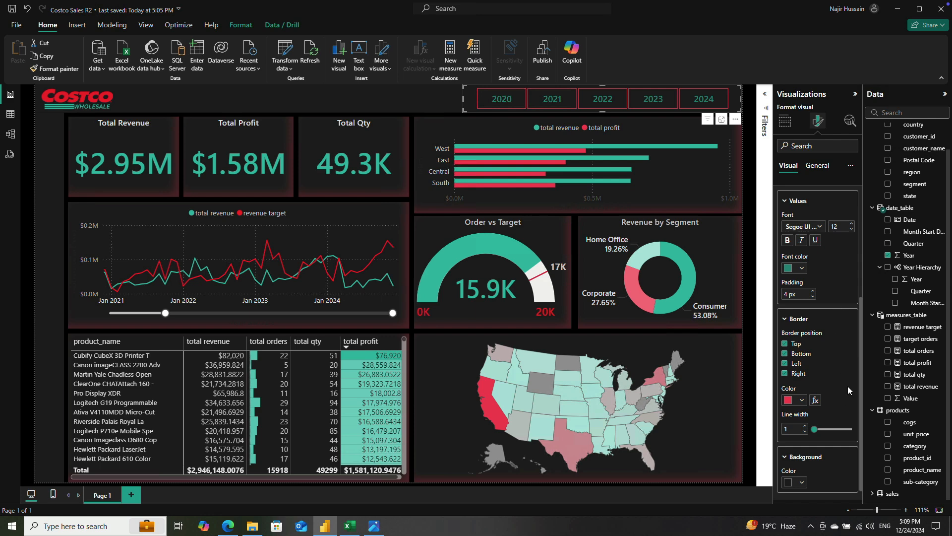
scroll(837, 397, "down", 1)
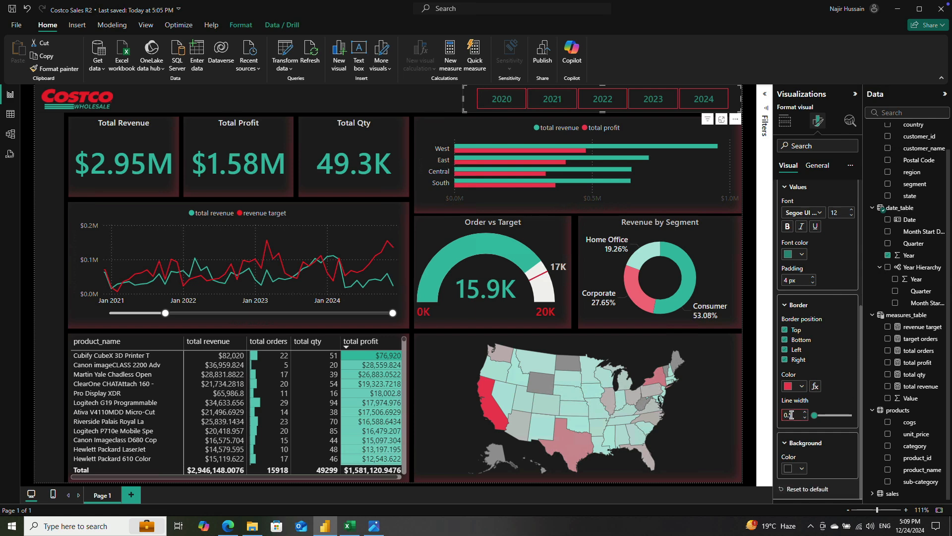
left_click(849, 375)
Step: Insert the Filter Clear Icon image from the Costco BI Project folder onto the report page
left_click(79, 27)
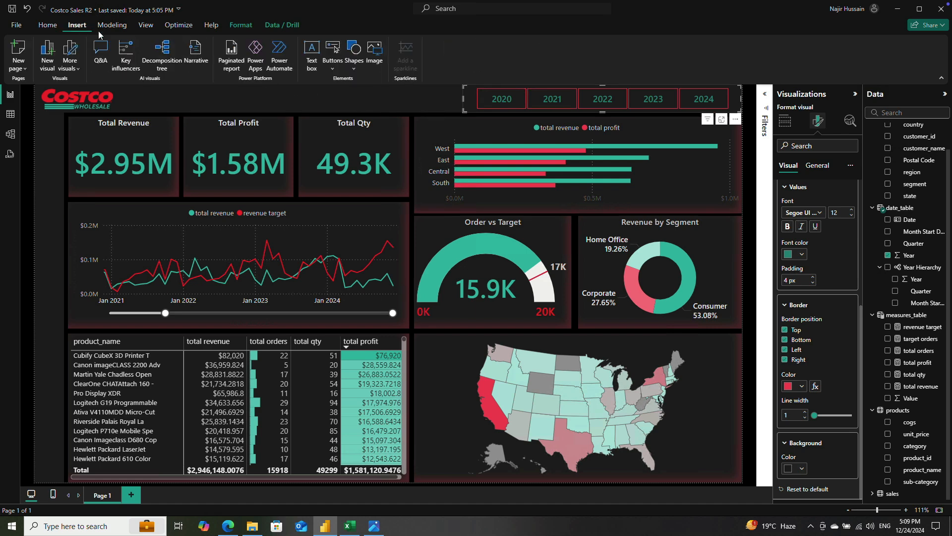
left_click(373, 51)
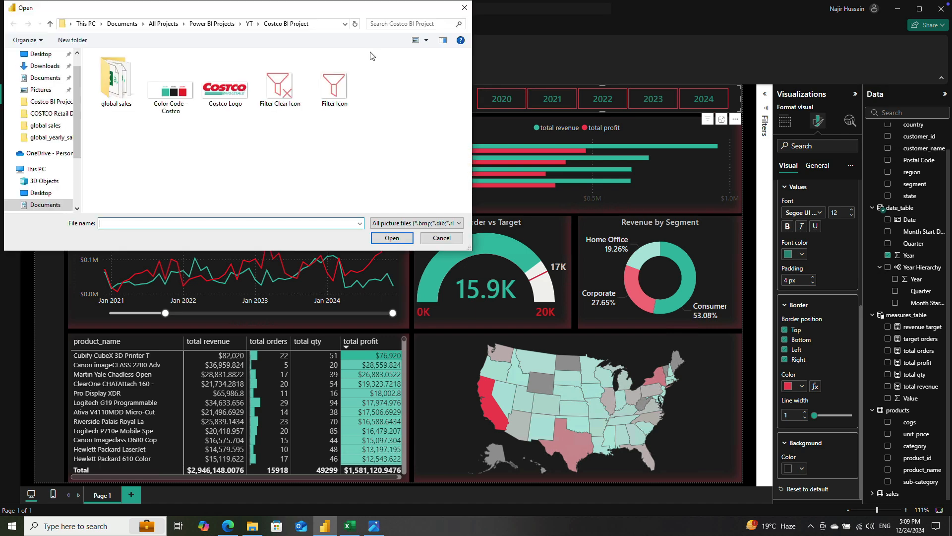
left_click(279, 89)
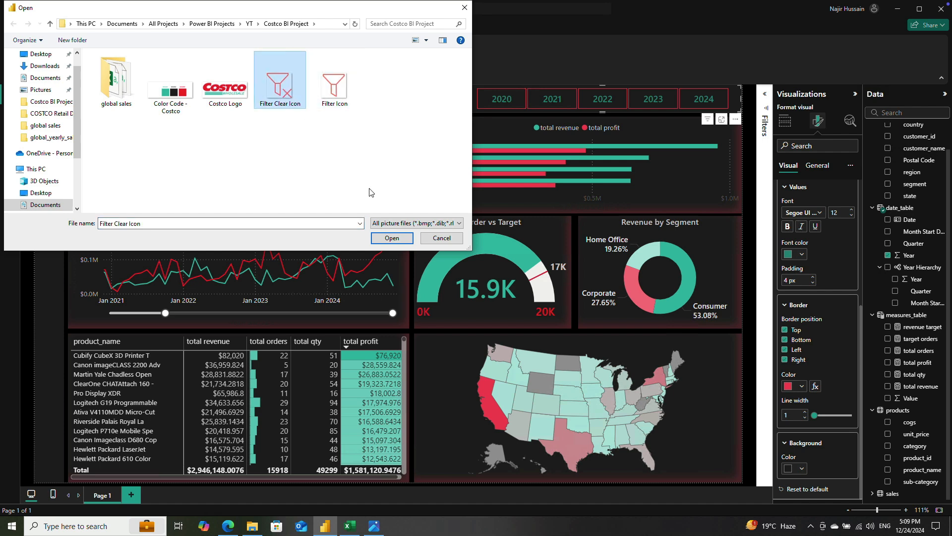
left_click(383, 239)
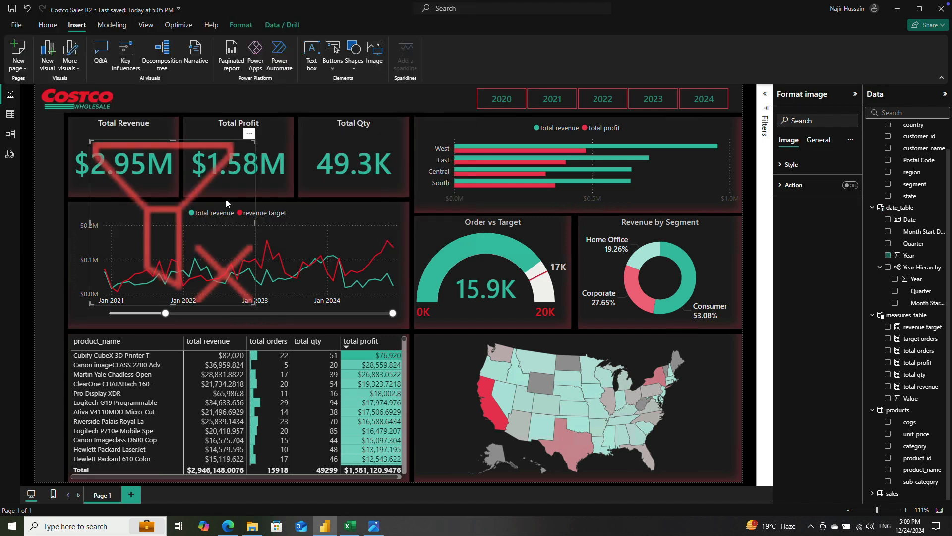
Step: Shrink the clear-filter icon to the height of the year tiles and place it directly beside the 2020 tile
left_click_drag(92, 140, 465, 82)
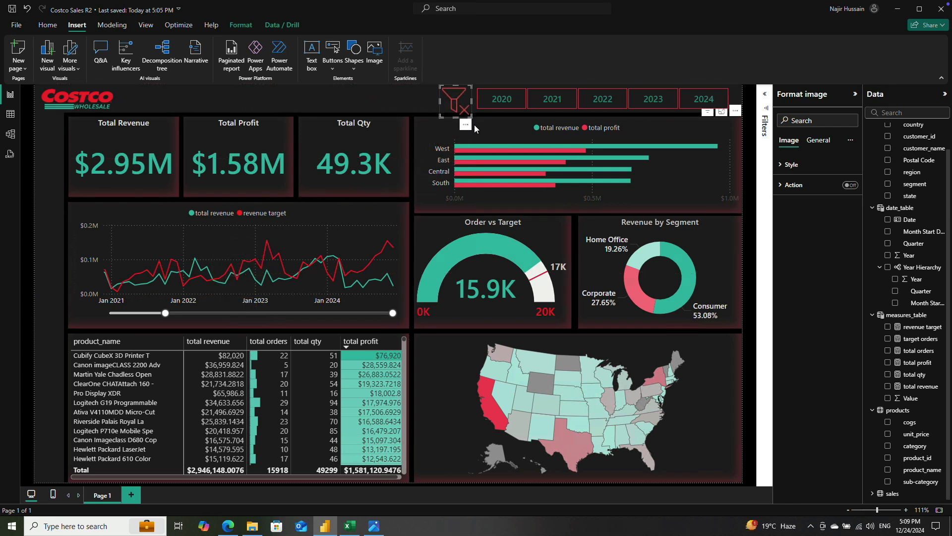
left_click_drag(469, 116, 467, 107)
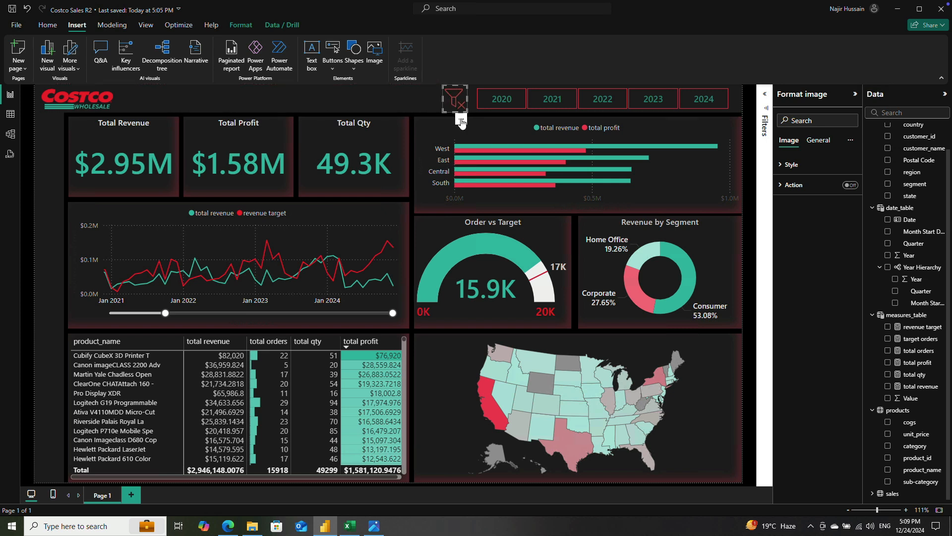
left_click(465, 119)
left_click(462, 105)
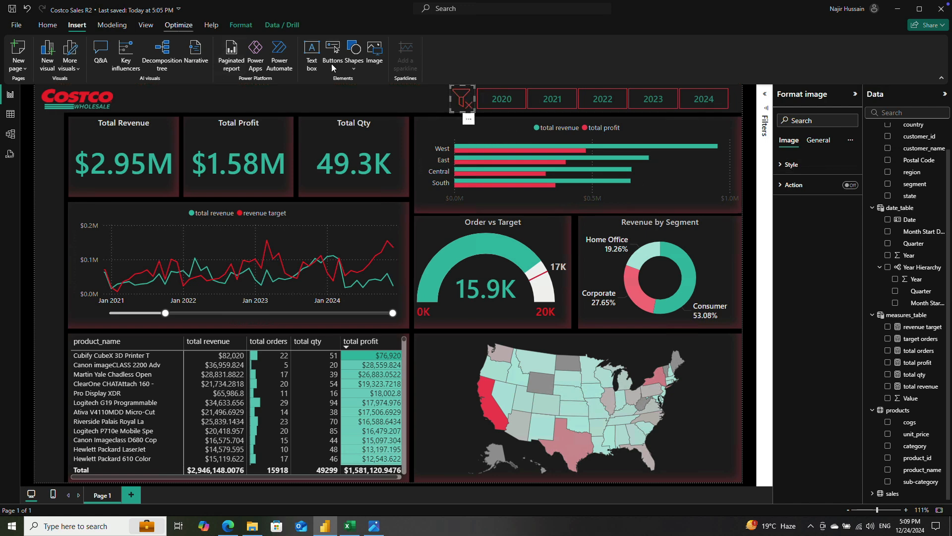
Step: Show the list of page objects and rename the clear-filter icon's image layer as Clear Filter
left_click(143, 26)
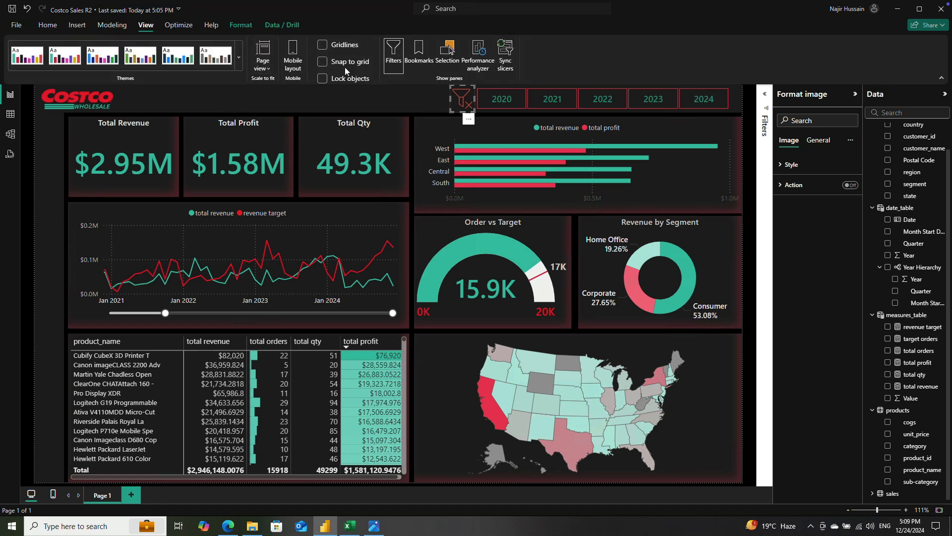
left_click(447, 54)
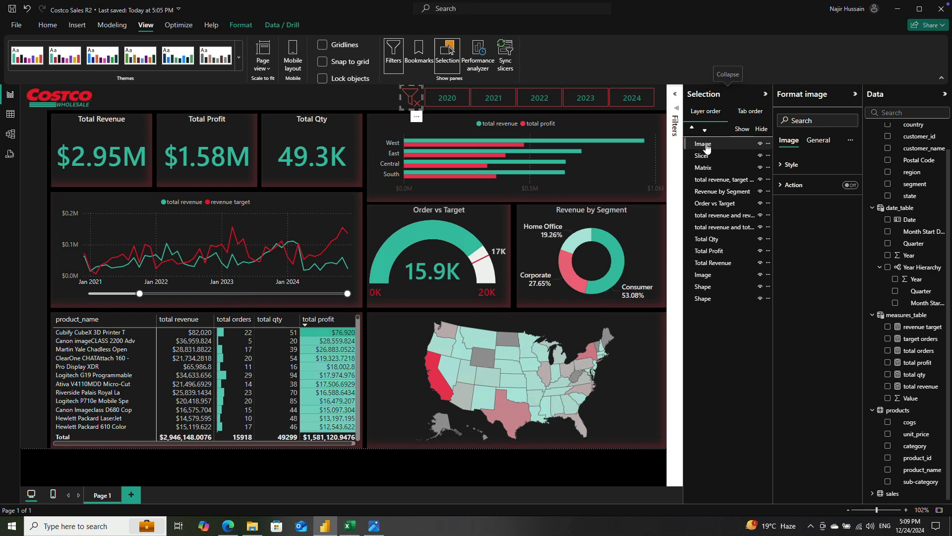
double_click(723, 147)
type("Clear Filter")
left_click(618, 476)
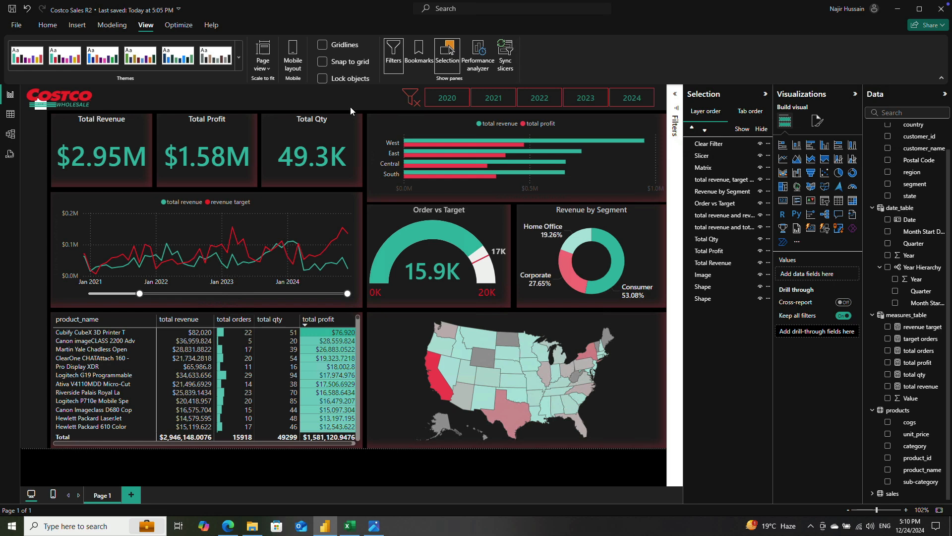
Step: Test the year slicer by filtering the dashboard to 2023, switching to 2022 and clearing the selection
left_click(589, 101)
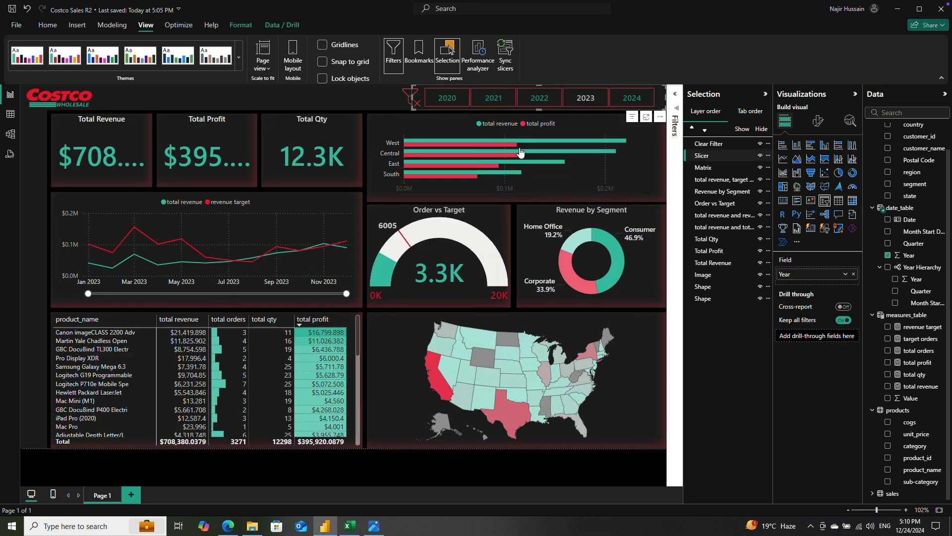
left_click(545, 99)
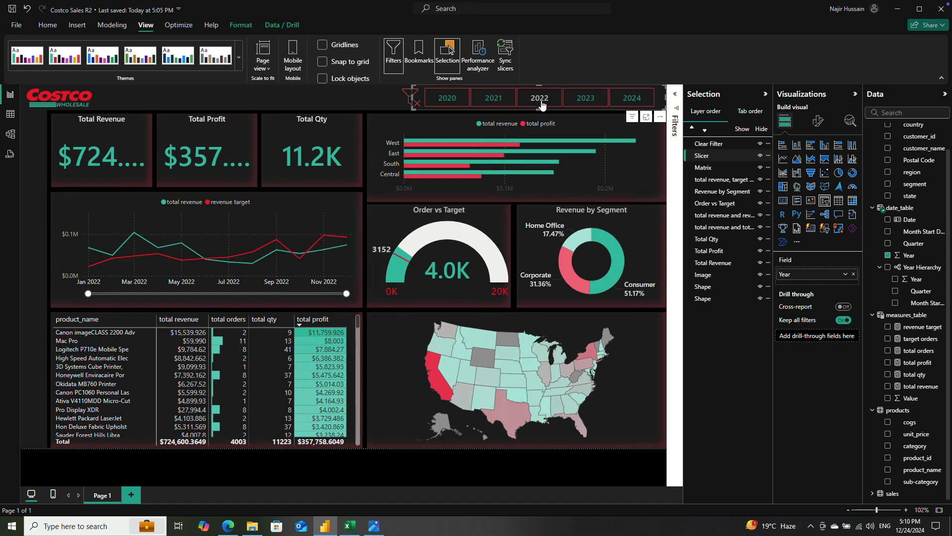
left_click(539, 103)
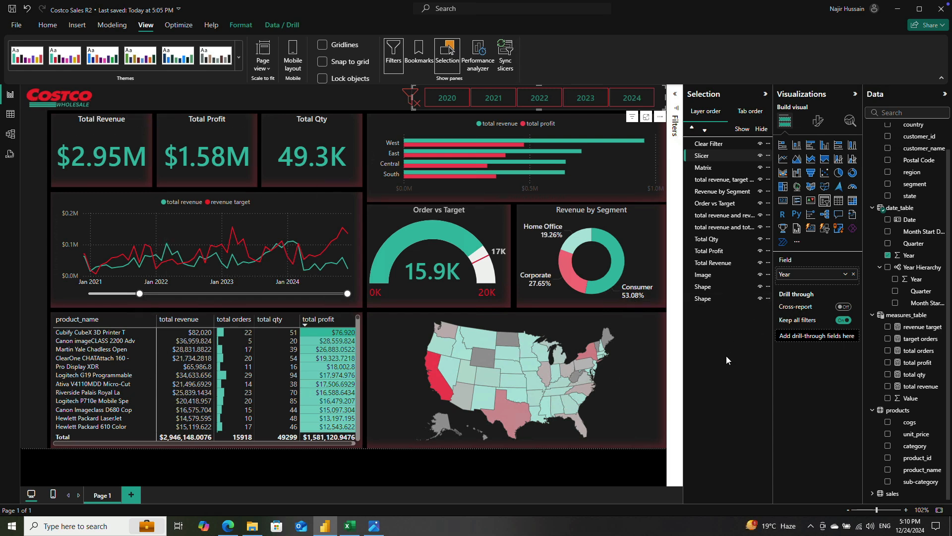
Step: Insert the Filter Icon image from the Costco BI Project folder and shrink it to a small icon
left_click(268, 467)
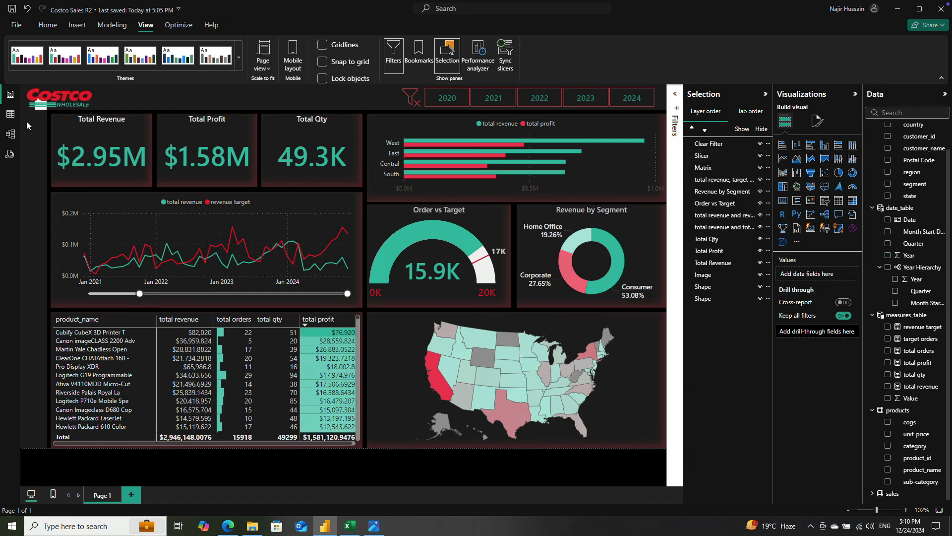
left_click(75, 28)
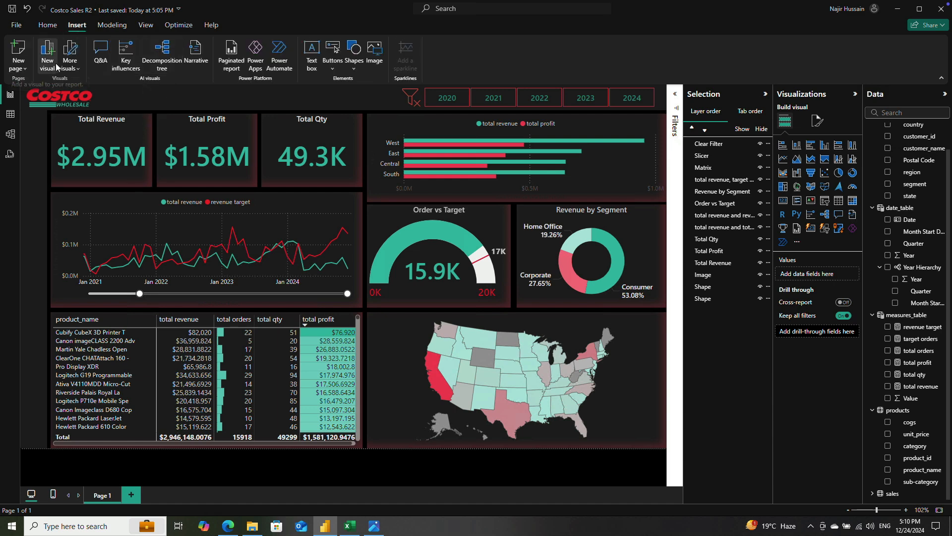
left_click(374, 50)
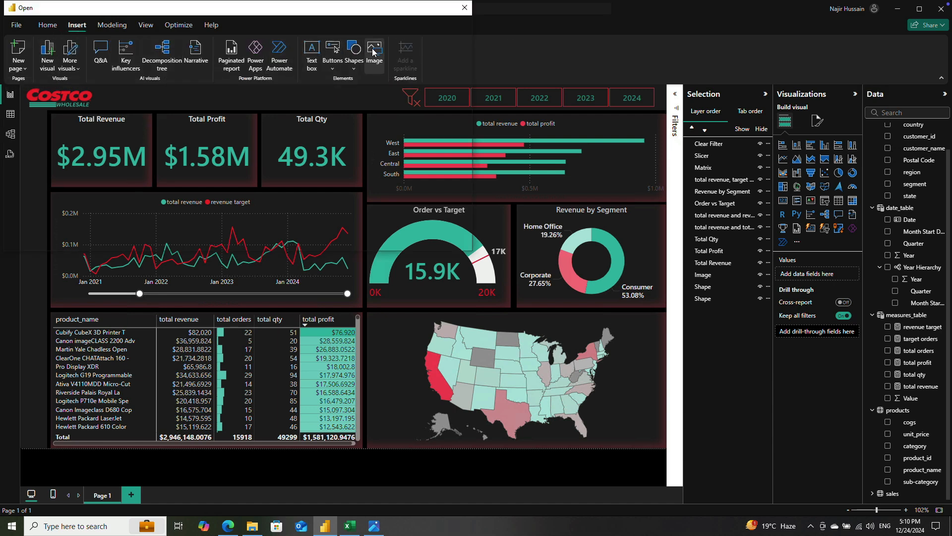
left_click(333, 88)
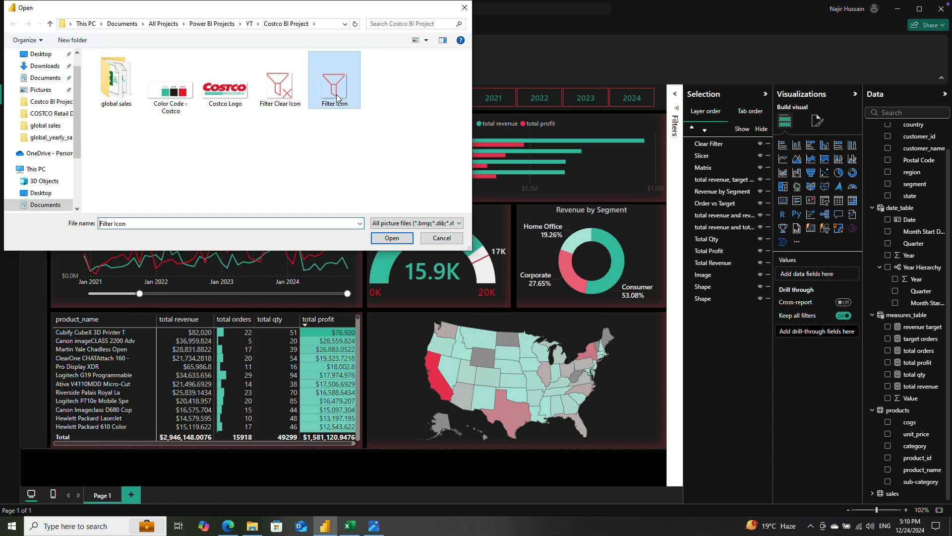
left_click(399, 239)
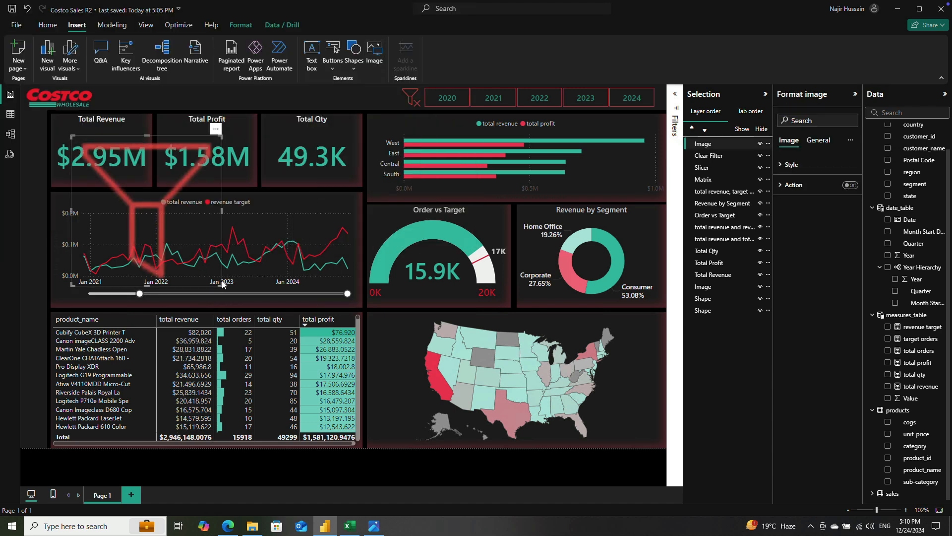
left_click_drag(220, 284, 114, 181)
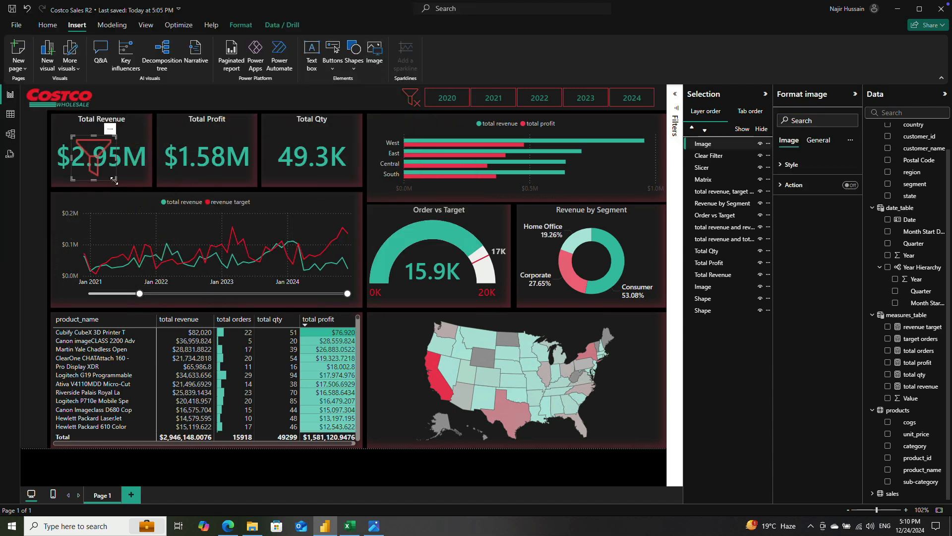
mouse_move(510, 3)
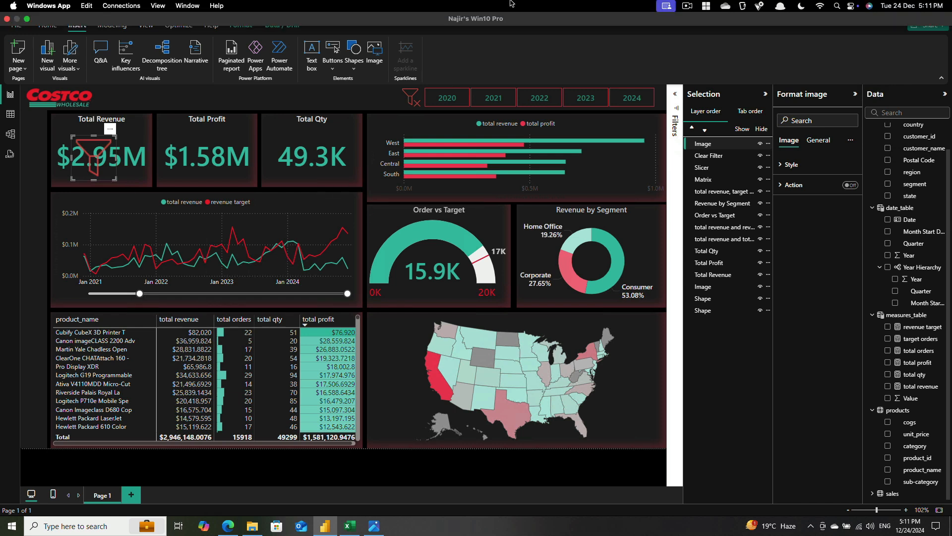
Step: Move the small filter icon into the page's outer margin beside the Total Revenue card
left_click_drag(89, 154, 47, 136)
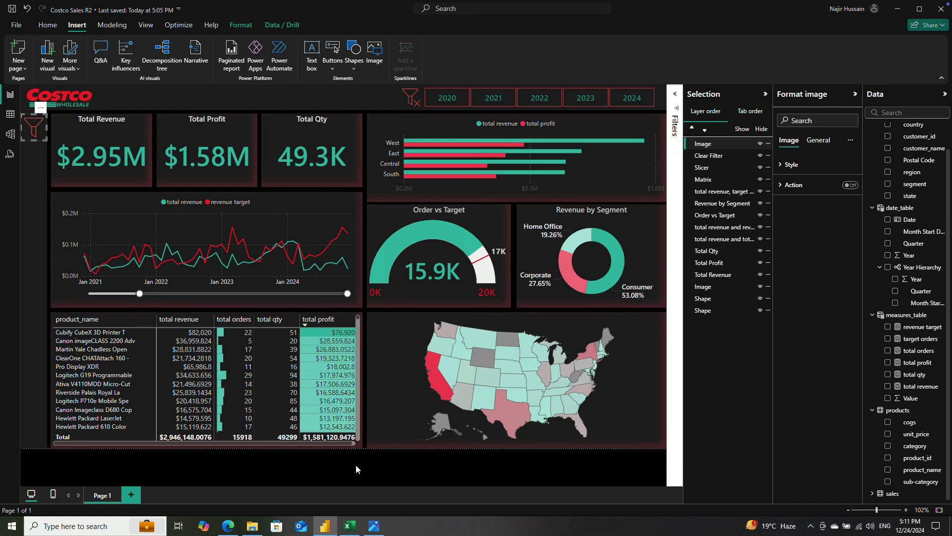
left_click(341, 457)
Step: Rename the filter icon's image layer as Open Filter Pane Button and the Clear Filter layer as Clear Filter Button
left_click(37, 124)
left_click(718, 148)
double_click(718, 145)
type("Op")
double_click(732, 155)
left_click(733, 155)
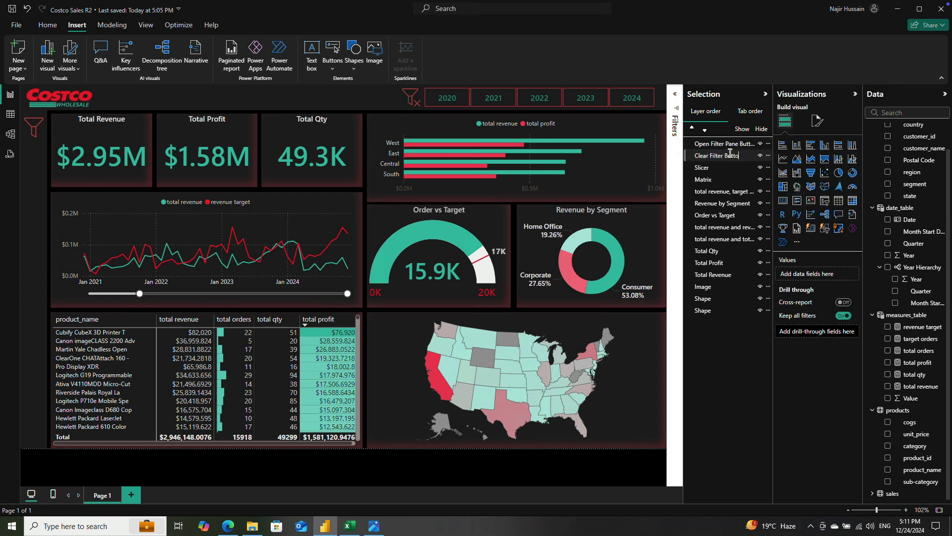
key("Return")
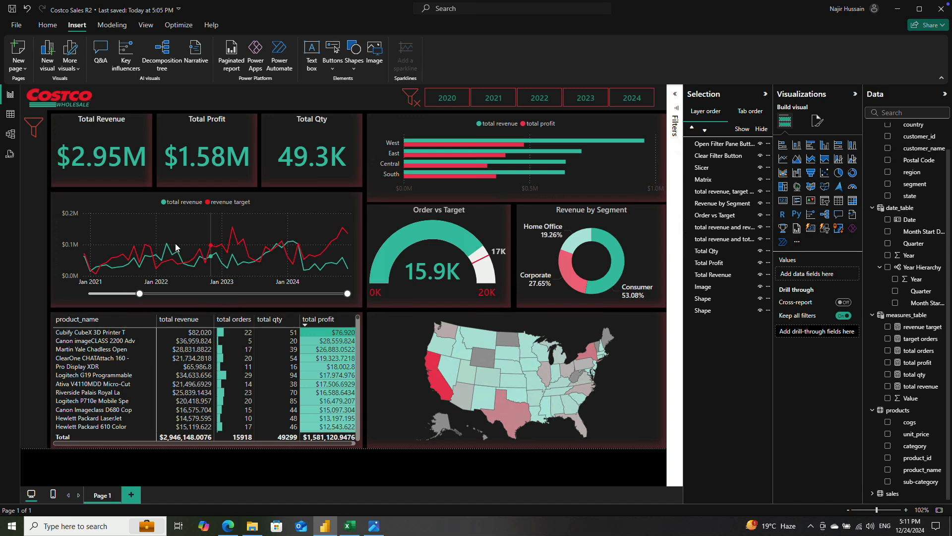
Step: Test the year slicer by filtering the dashboard to 2021 and clearing the selection
left_click(493, 98)
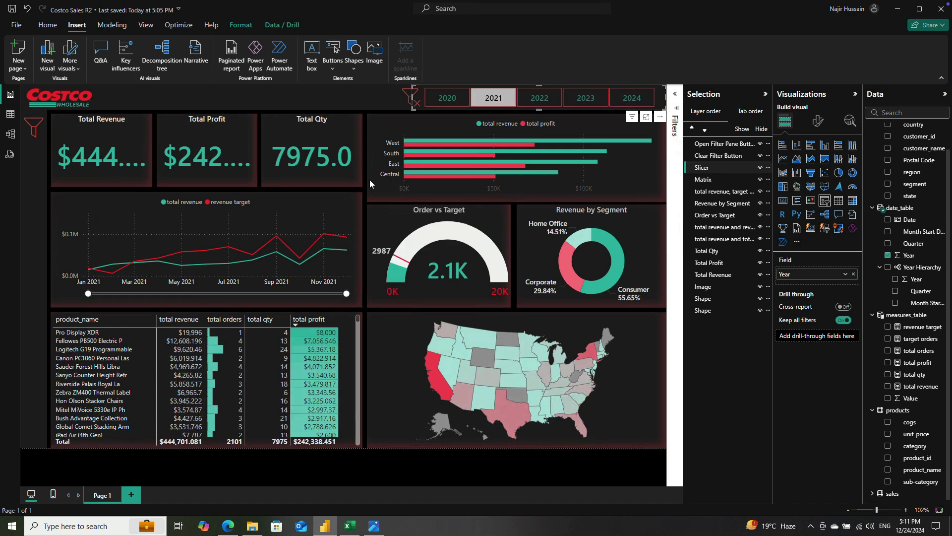
left_click(494, 102)
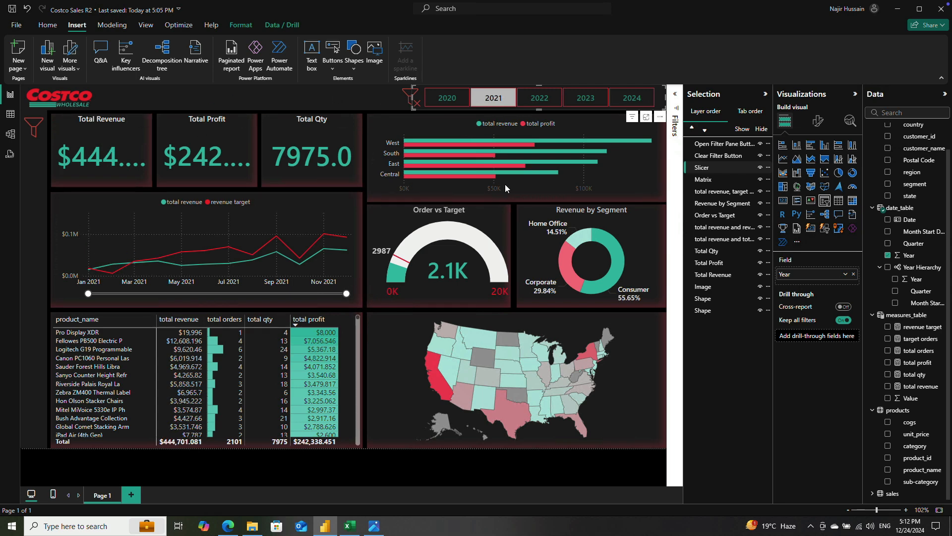
left_click(488, 100)
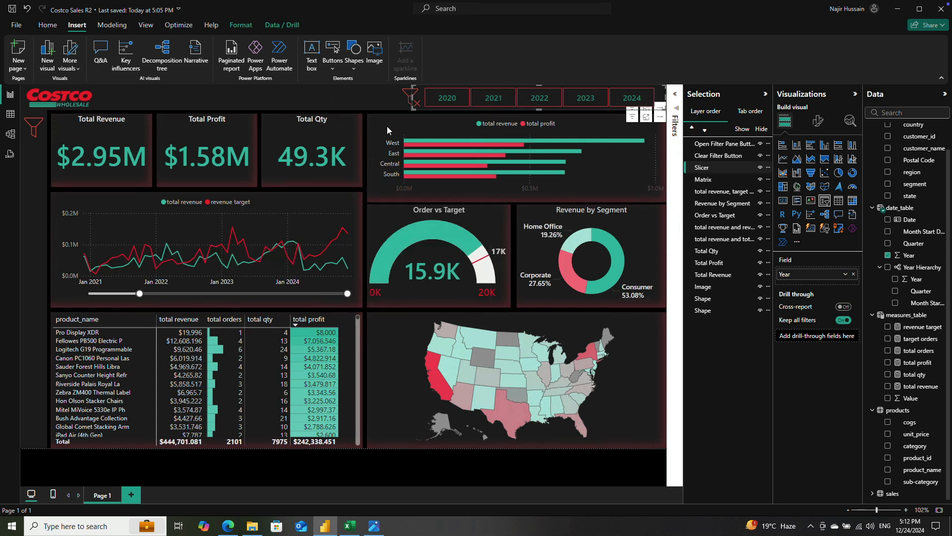
left_click(243, 475)
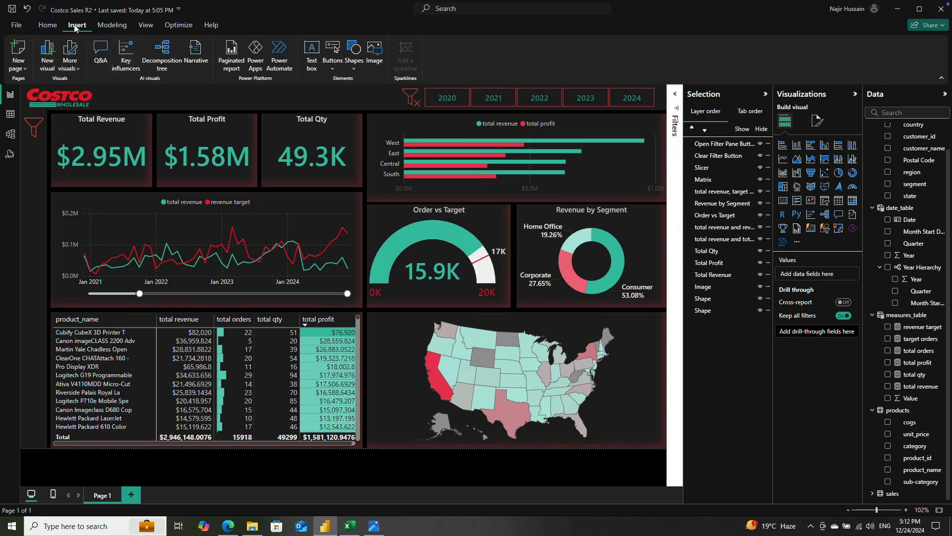
left_click(353, 53)
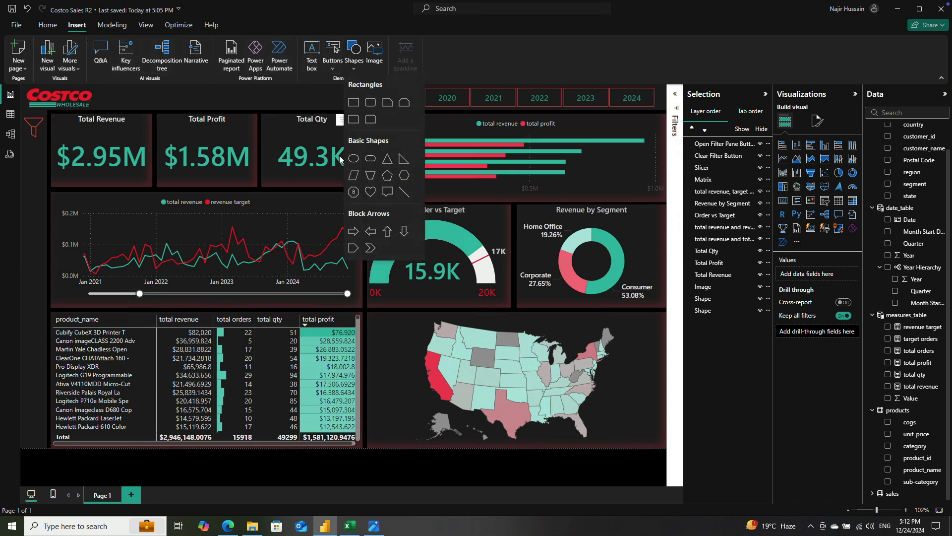
left_click(353, 120)
left_click_drag(146, 209, 92, 185)
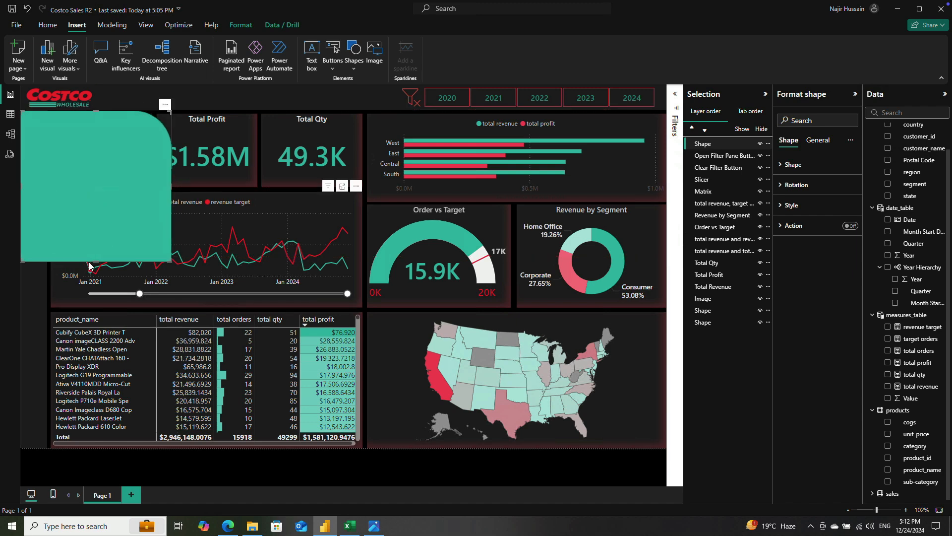
left_click_drag(95, 261, 72, 455)
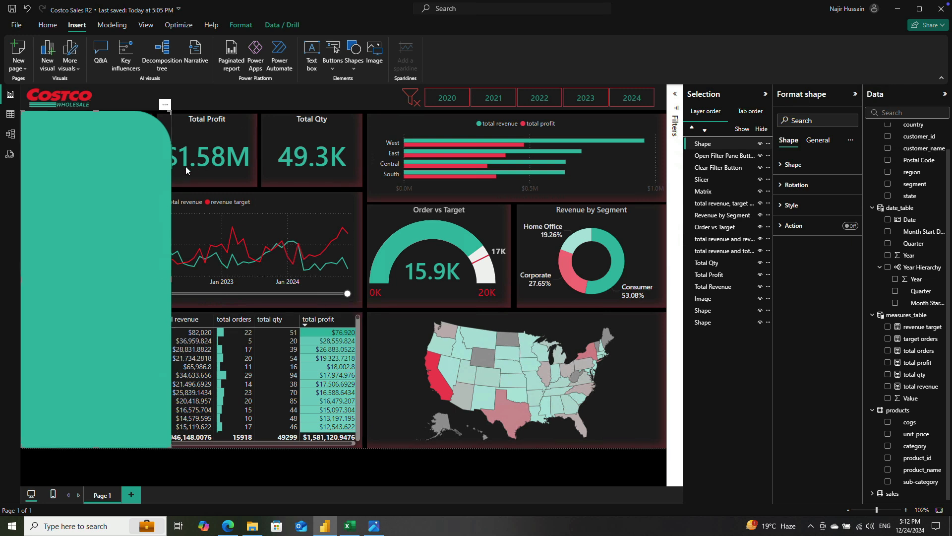
key("Delete")
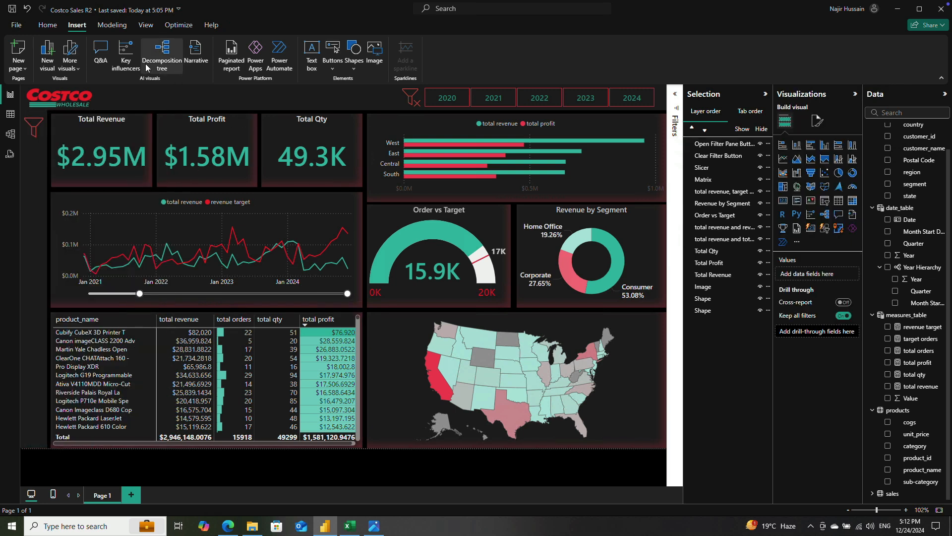
Step: Insert a rectangle shape and resize it into a tall narrow panel below the Costco logo, reaching the page's lower edge
left_click(360, 54)
left_click(354, 102)
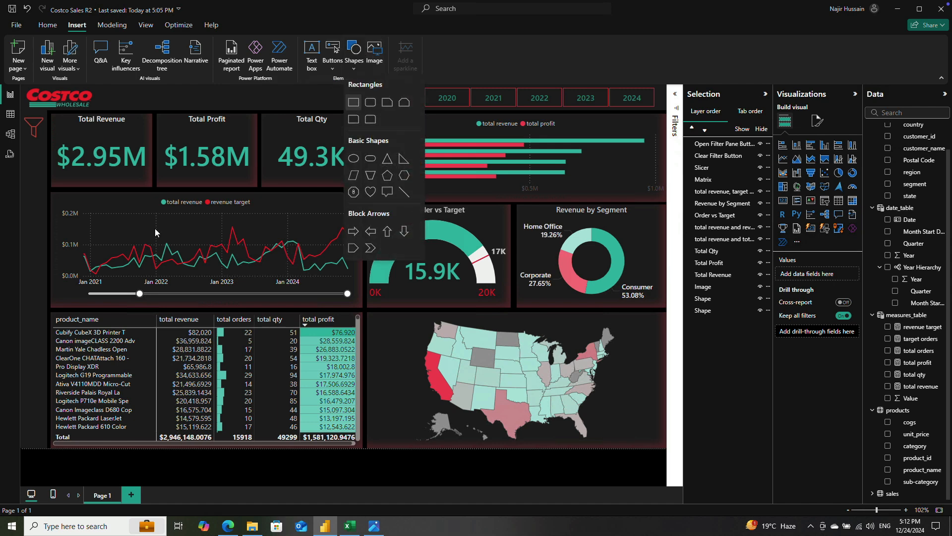
left_click_drag(115, 227, 102, 208)
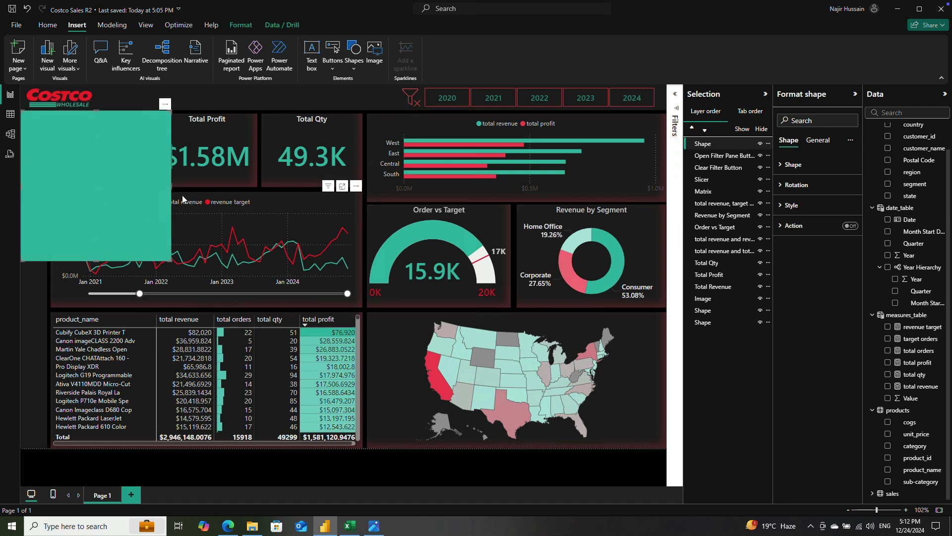
left_click_drag(171, 190, 102, 201)
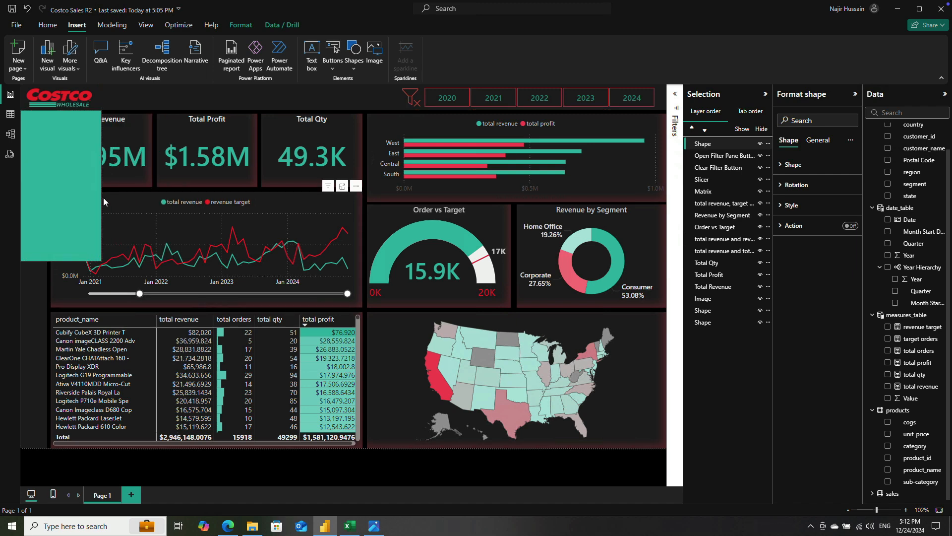
left_click_drag(64, 261, 55, 454)
left_click_drag(99, 280, 104, 279)
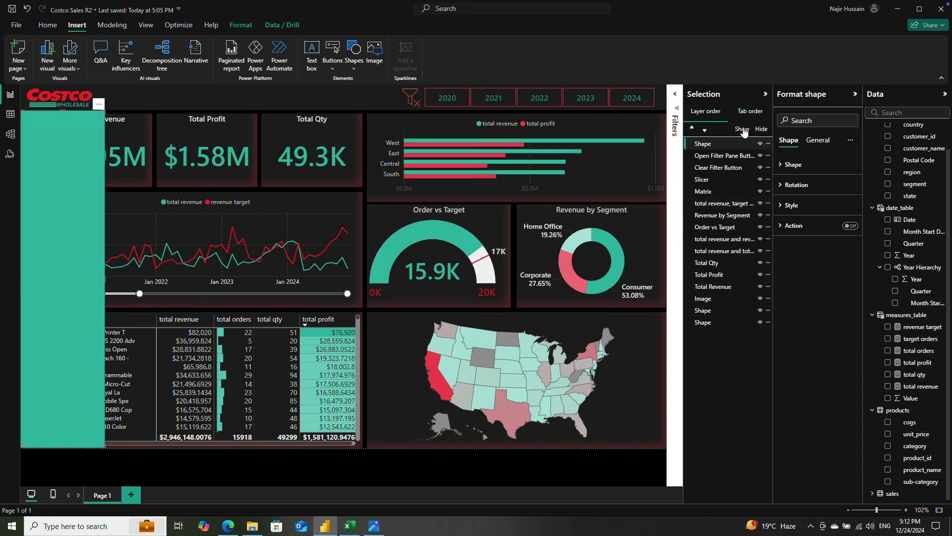
Step: Set the rectangle panel's rounded corners to 5 px and fill it with the recent dark gray color
left_click(793, 164)
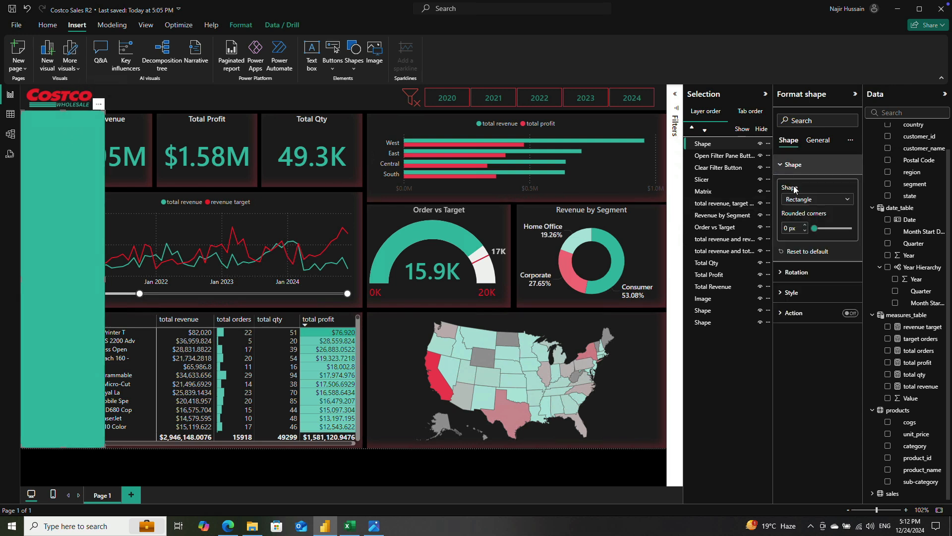
left_click(791, 227)
type("5")
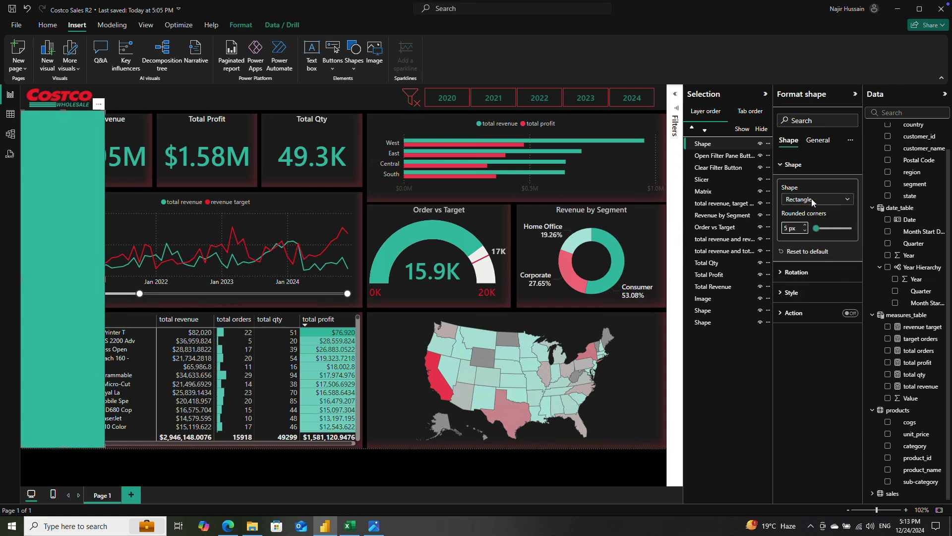
left_click(792, 292)
left_click(802, 342)
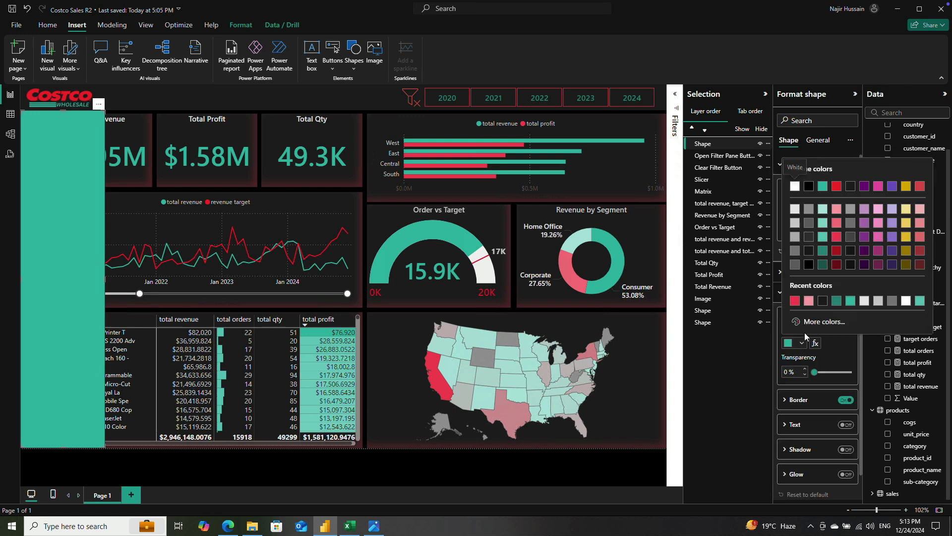
left_click(822, 301)
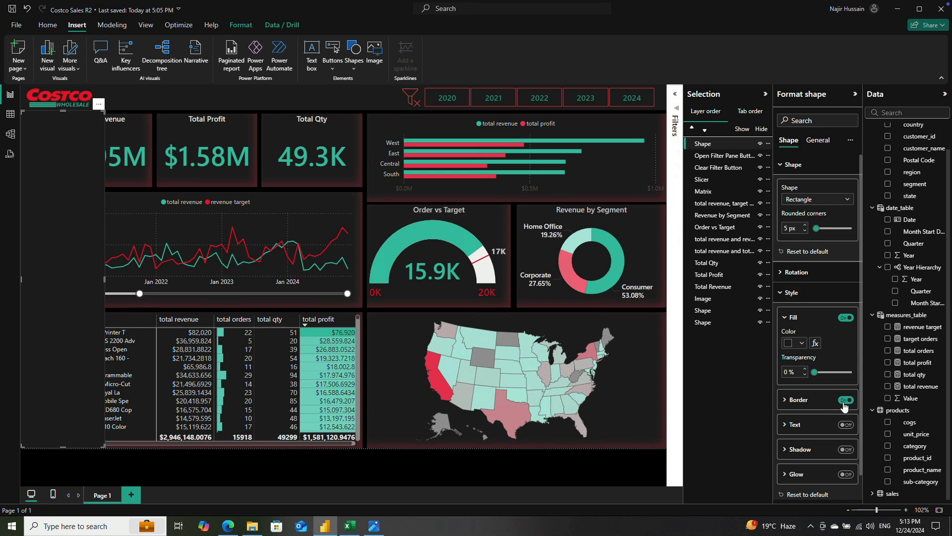
Step: Set the panel's border color to the pink-red #ef6880, Theme color 2, 40% lighter
left_click(794, 400)
scroll(829, 388, "down", 2)
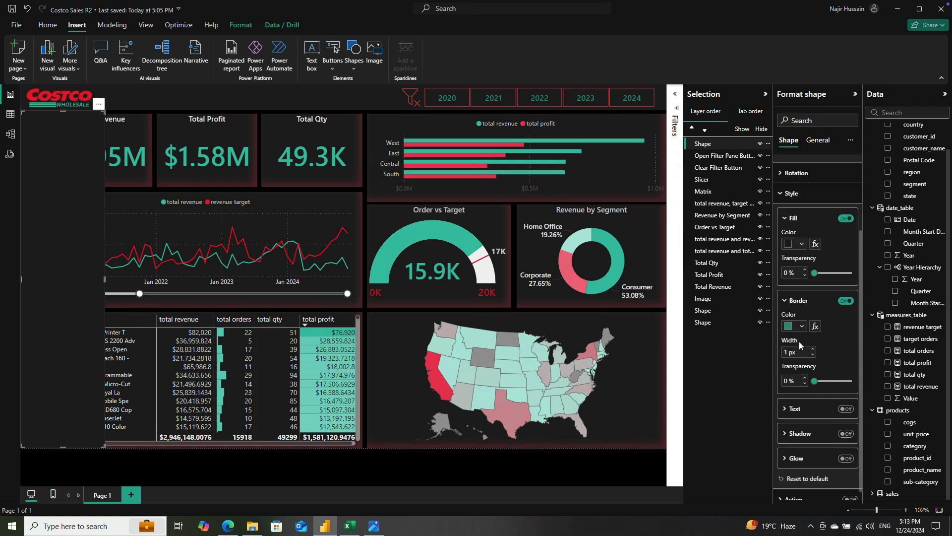
left_click(802, 327)
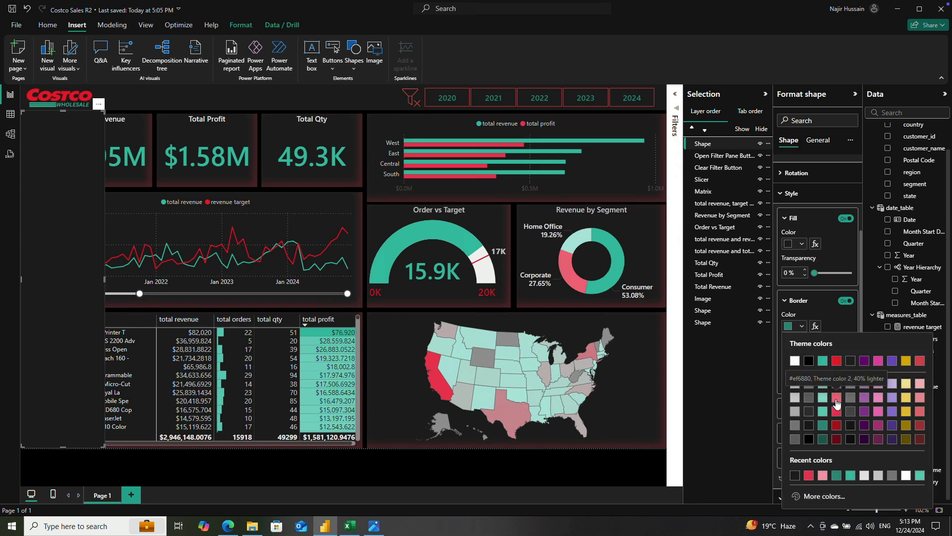
left_click(837, 403)
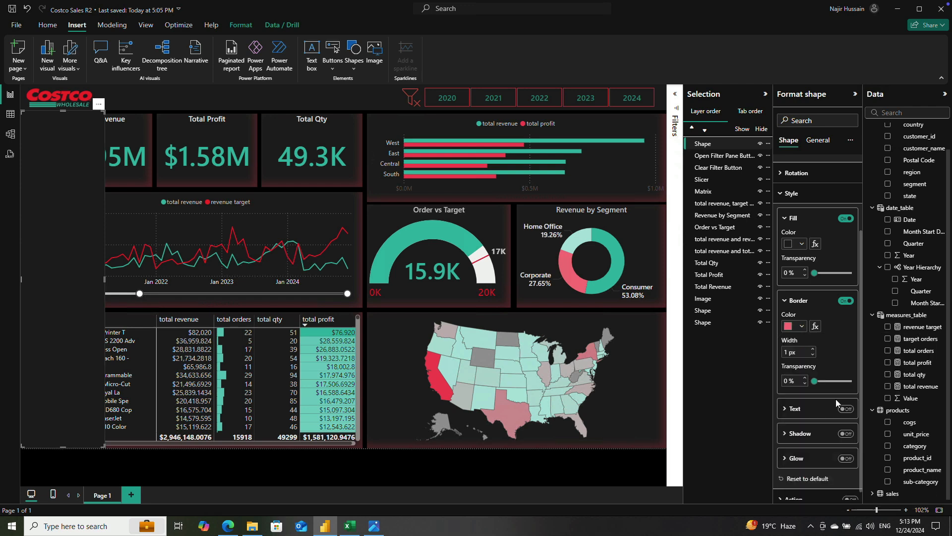
left_click(458, 476)
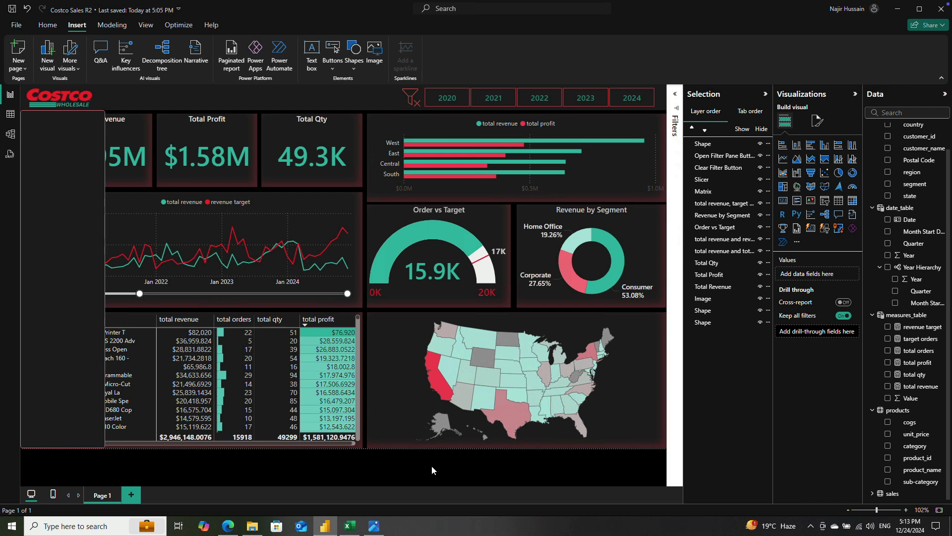
Step: Change the panel's border color to the light teal #8adaca, Theme color 1, 40% lighter
left_click(66, 344)
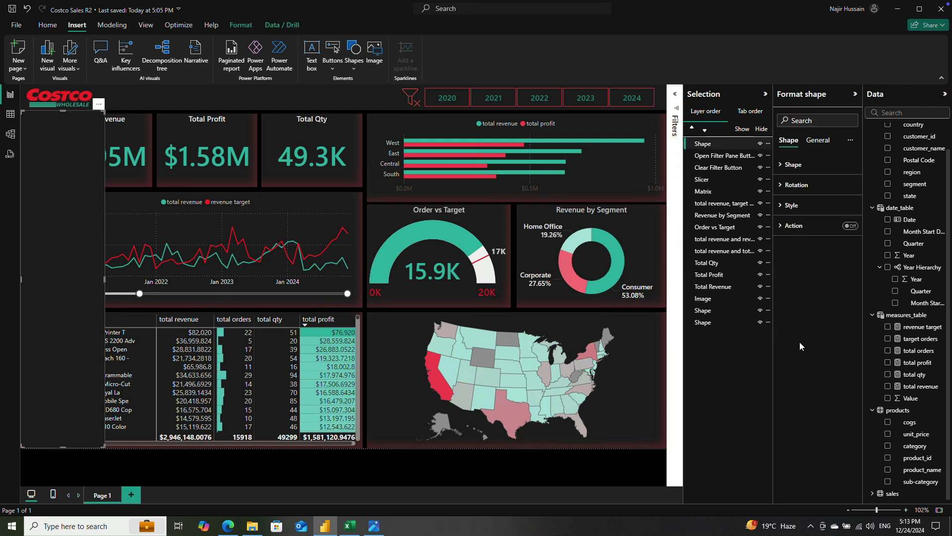
left_click(790, 206)
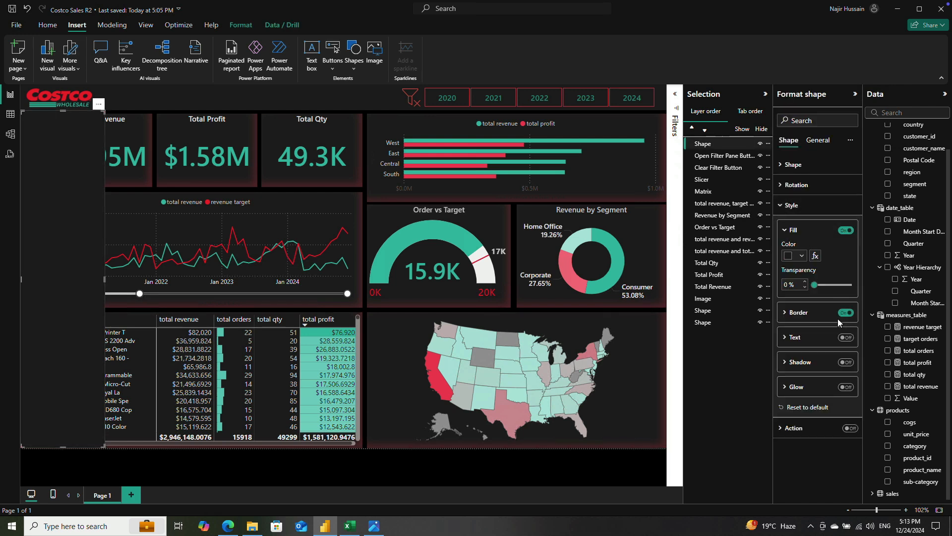
left_click(300, 472)
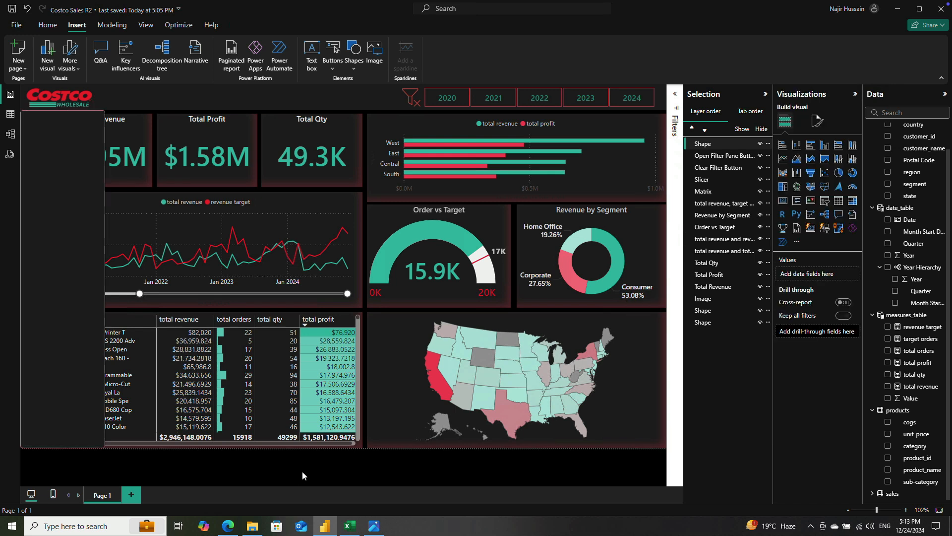
left_click(76, 355)
left_click(782, 212)
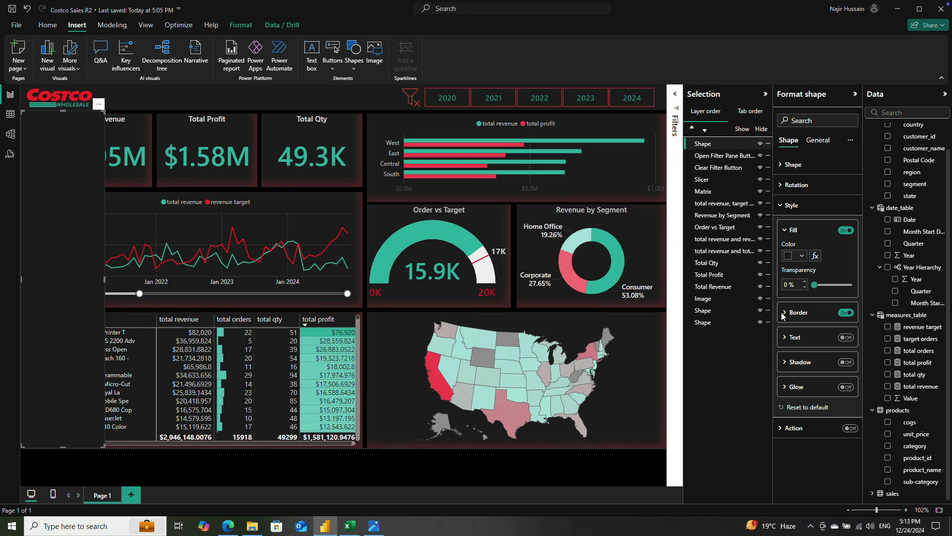
left_click(809, 315)
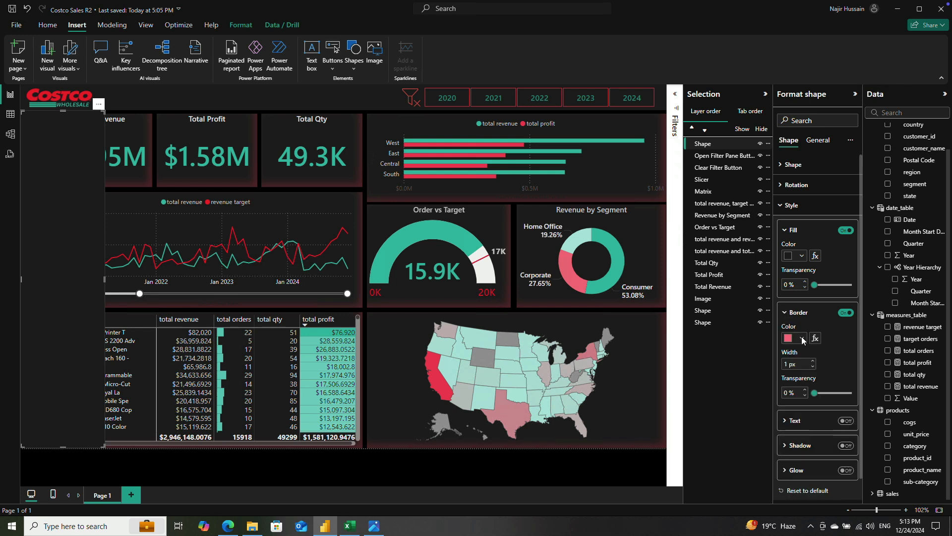
left_click(801, 338)
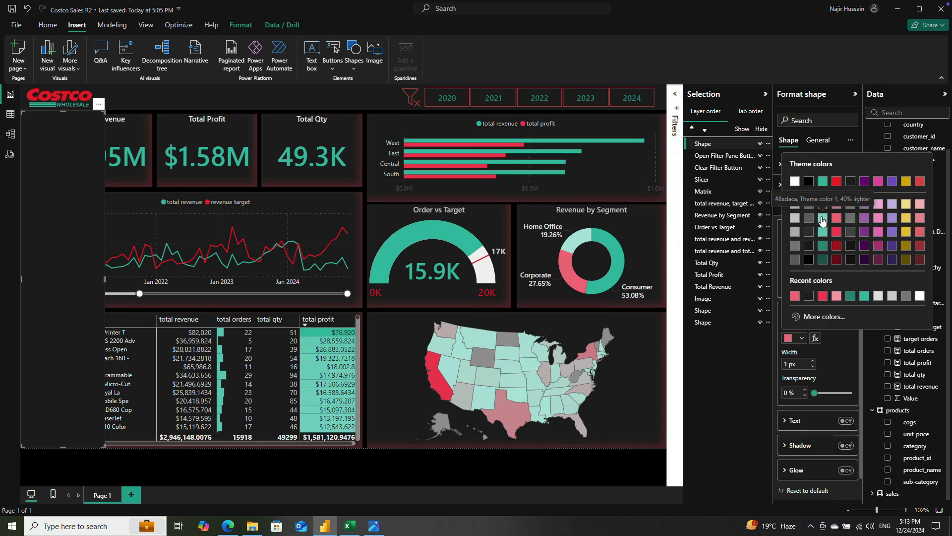
left_click(823, 221)
left_click(517, 480)
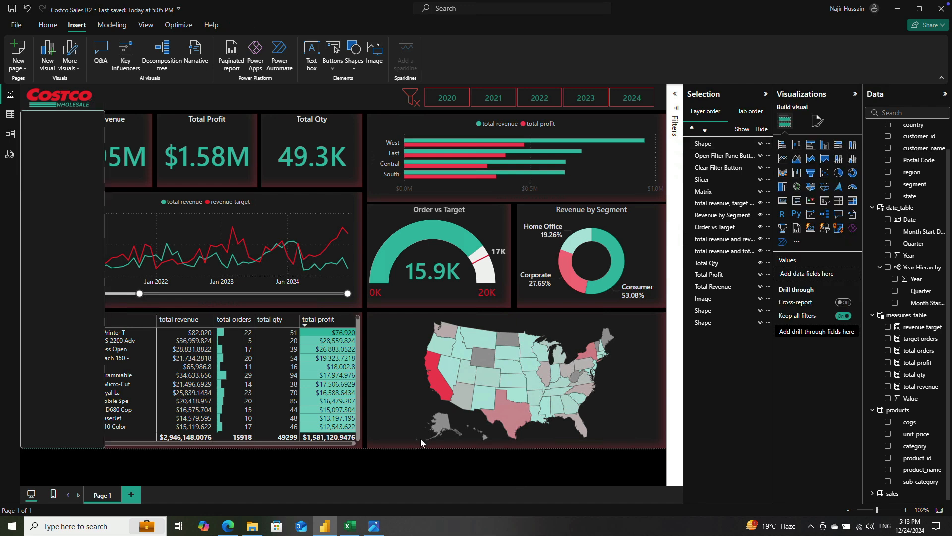
Step: Set the panel's border to the darkest teal theme shade with 50% transparency
left_click(71, 328)
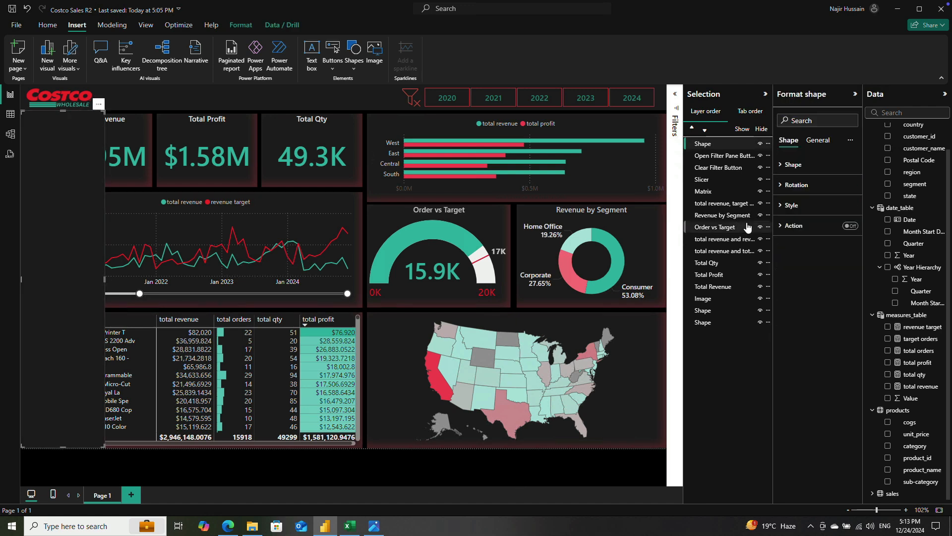
left_click(782, 207)
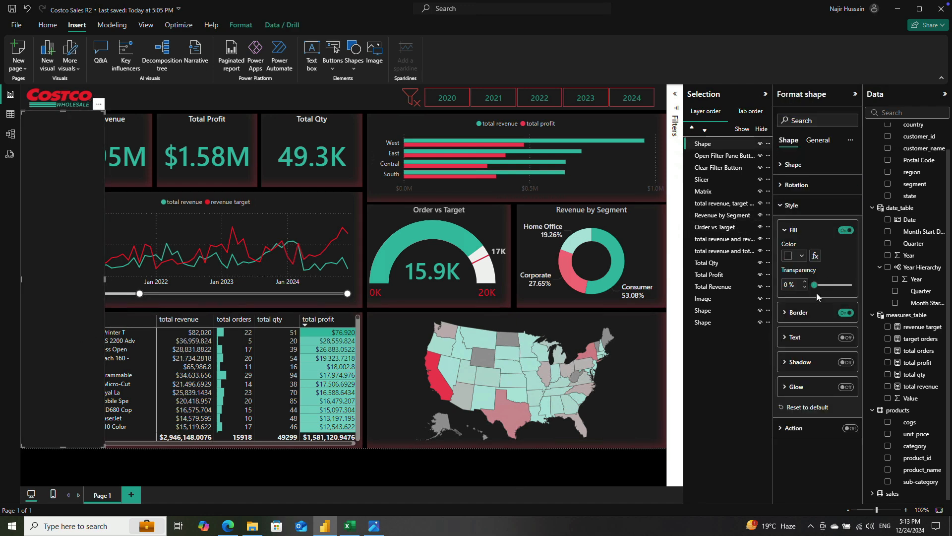
left_click(785, 313)
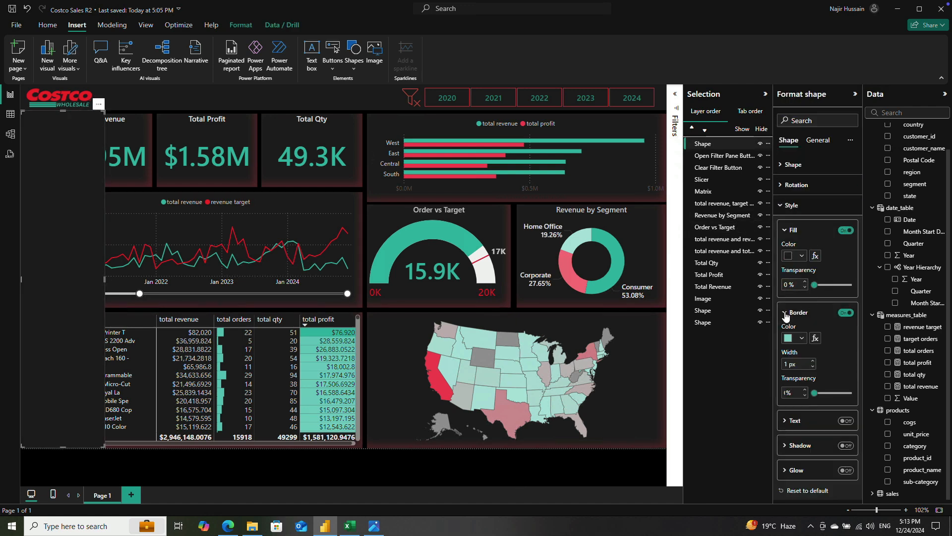
left_click(799, 338)
left_click(822, 258)
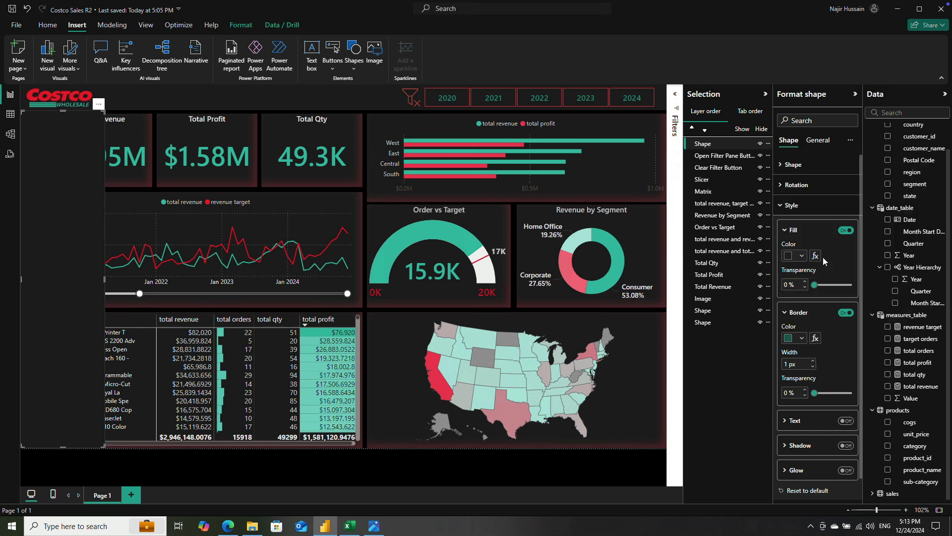
double_click(788, 364)
left_click(786, 393)
type("50")
left_click(452, 475)
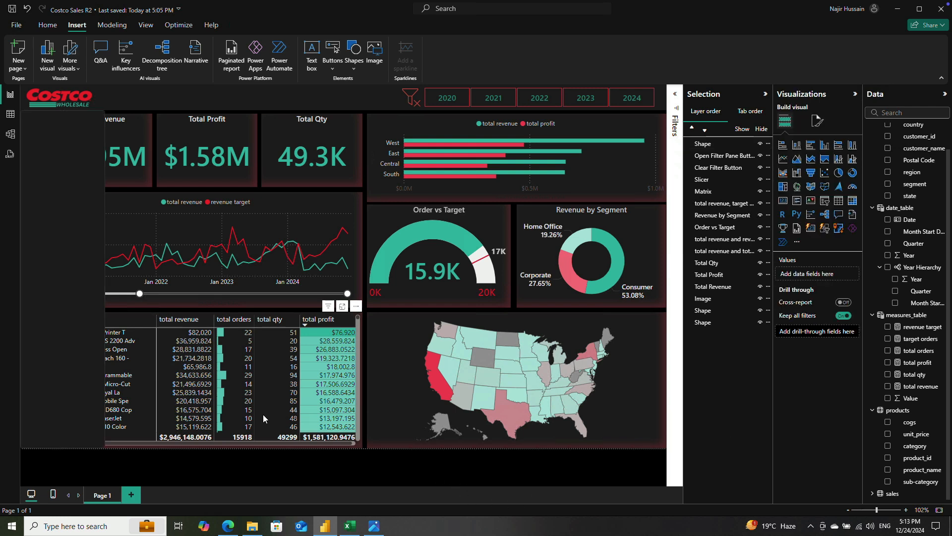
Step: Narrow the dark filter panel slightly by pulling in its right edge, keeping its left edge in place
left_click(84, 285)
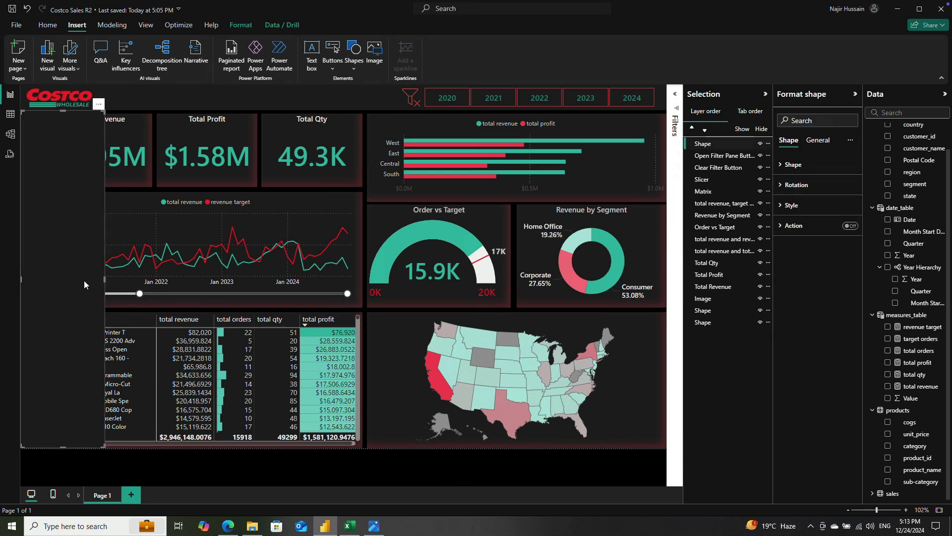
left_click_drag(104, 279, 95, 284)
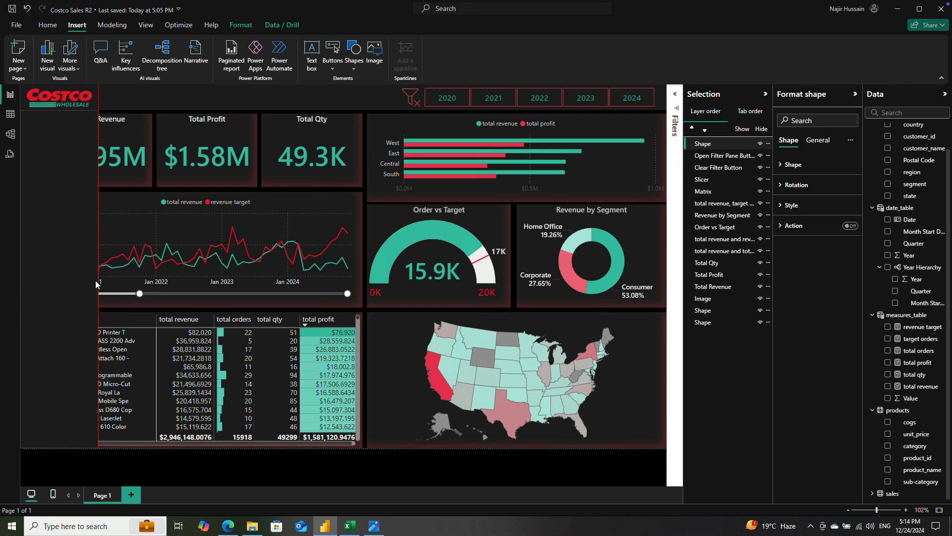
left_click_drag(94, 284, 93, 280)
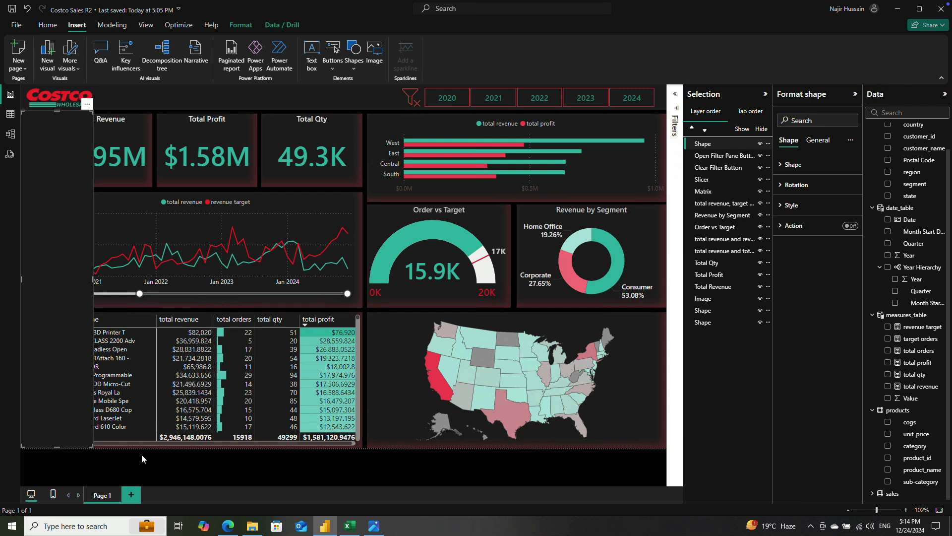
left_click(141, 471)
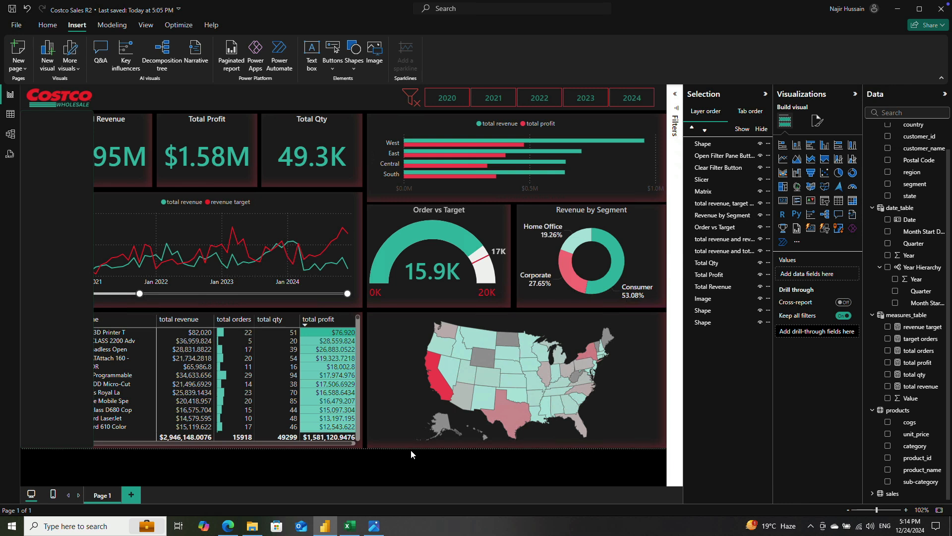
Step: Rename the dark panel's layer as "Filter pane shape"
left_click(76, 184)
double_click(717, 143)
type("Filter pane s")
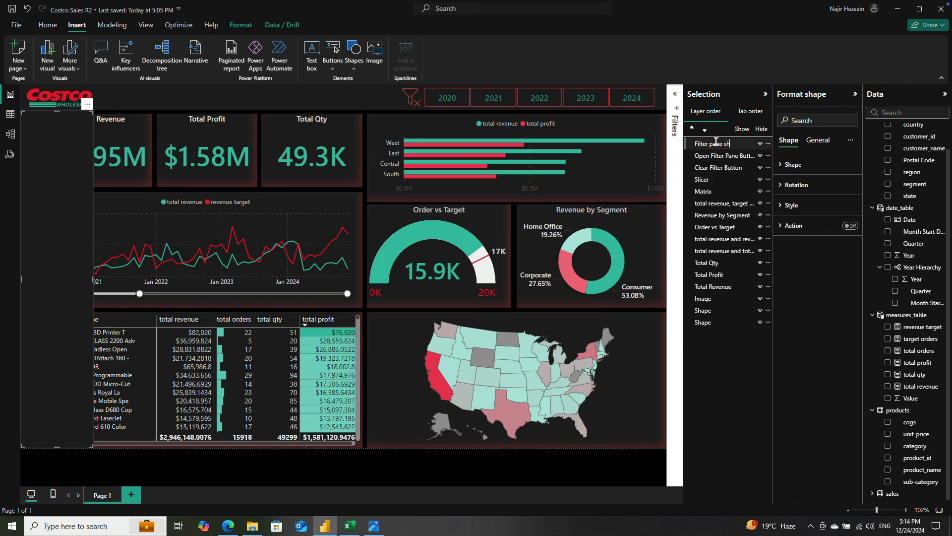
key("Return")
Step: Insert a rectangle shape and stretch it from the page's top-left corner to cover the entire report page
left_click(355, 49)
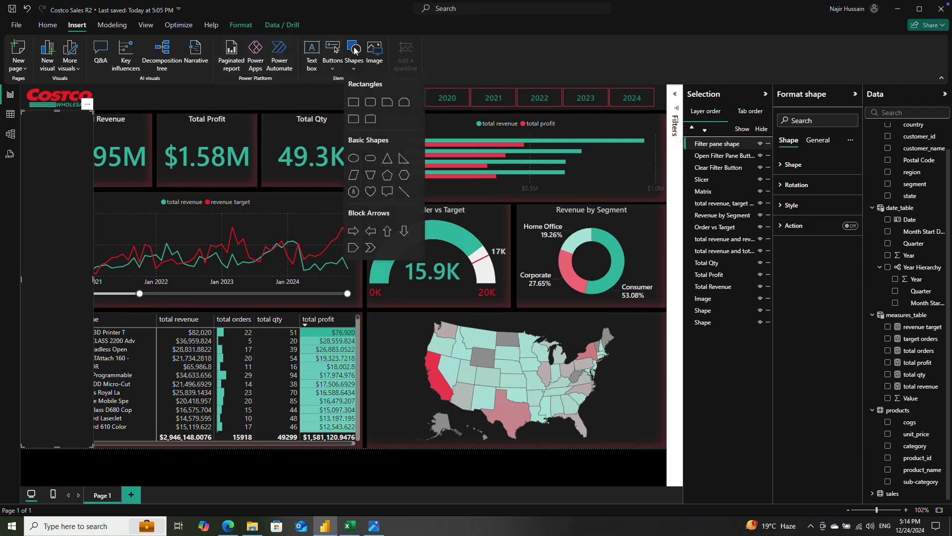
left_click(353, 102)
left_click_drag(162, 207, 97, 145)
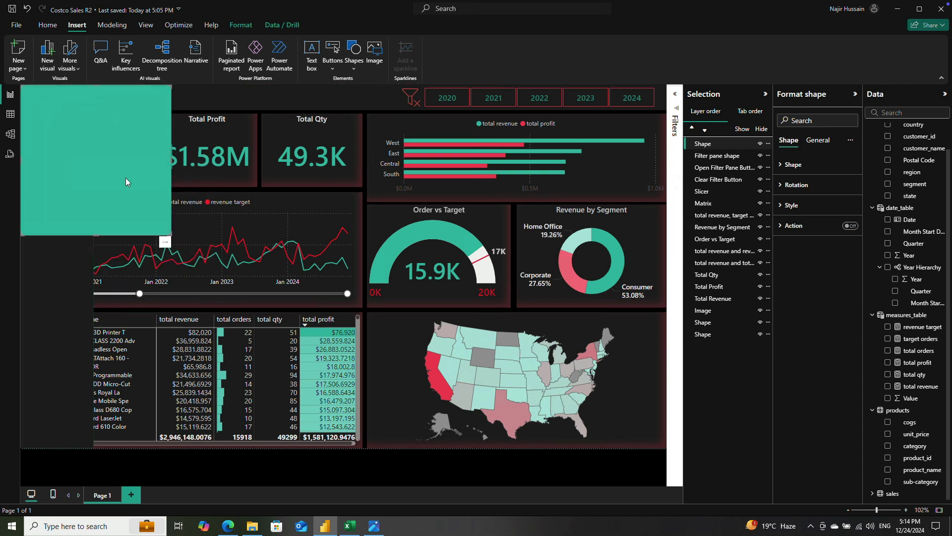
left_click_drag(172, 159, 666, 160)
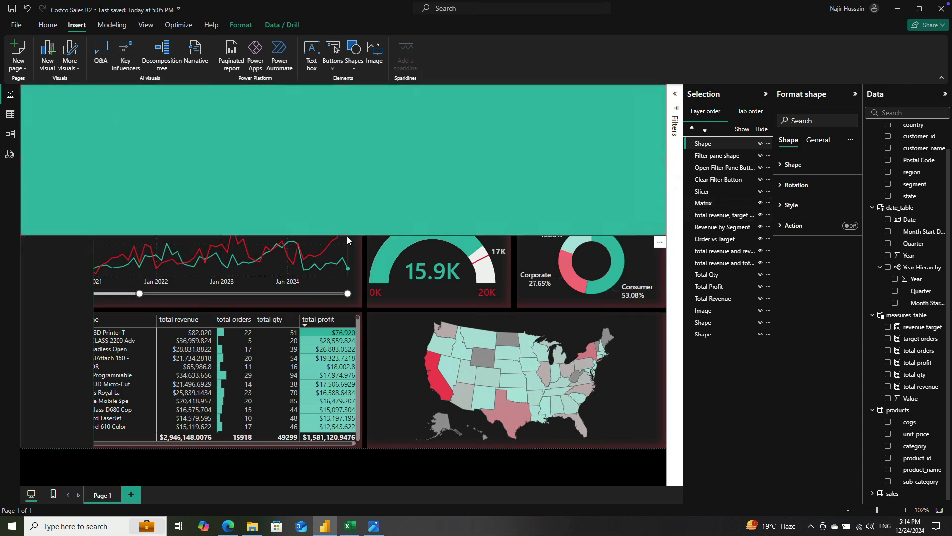
left_click_drag(343, 234, 337, 447)
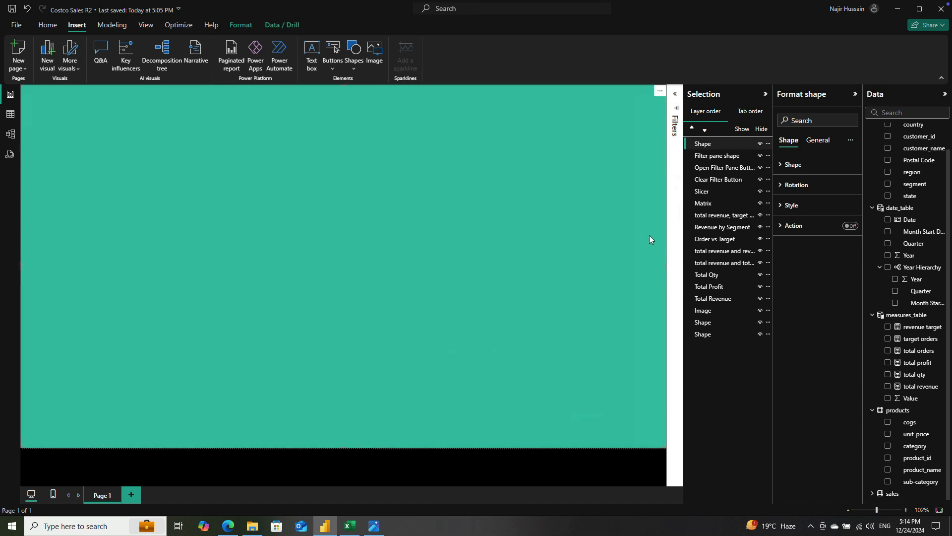
Step: Fill the full-page rectangle with black and set its fill transparency to 75%
left_click(790, 206)
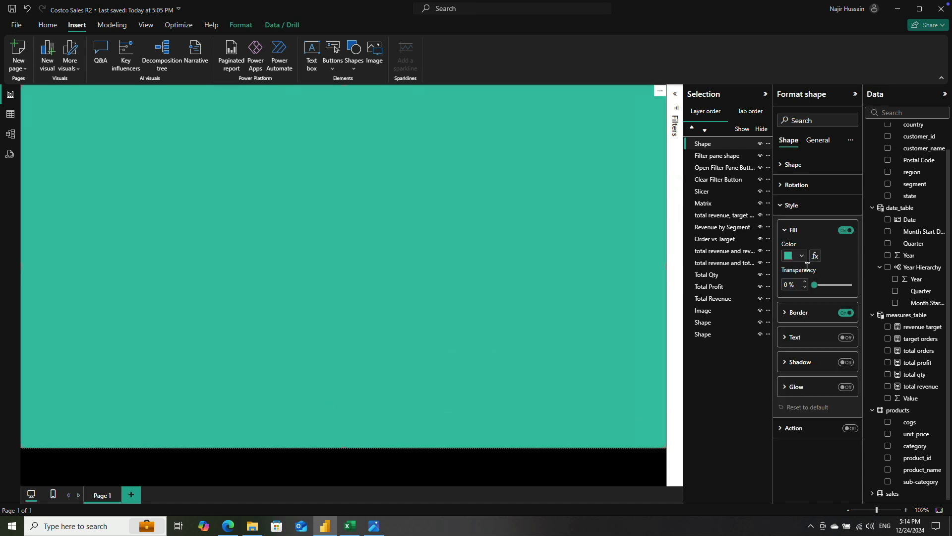
left_click(797, 258)
left_click(808, 296)
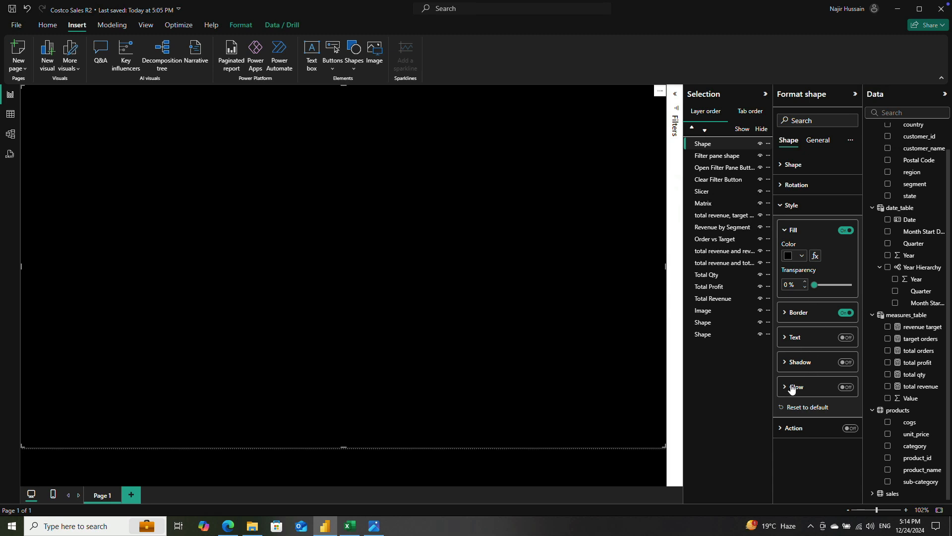
left_click(787, 287)
type("75")
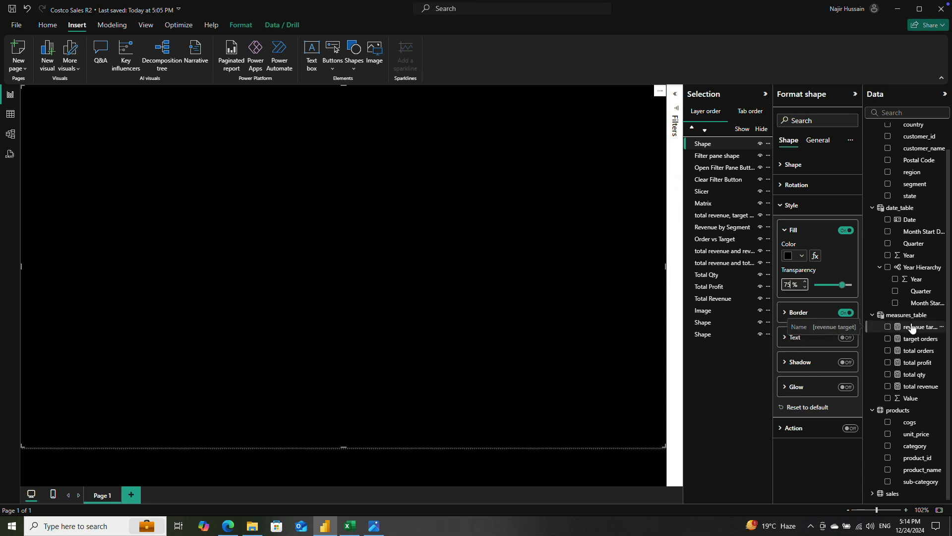
key("Return")
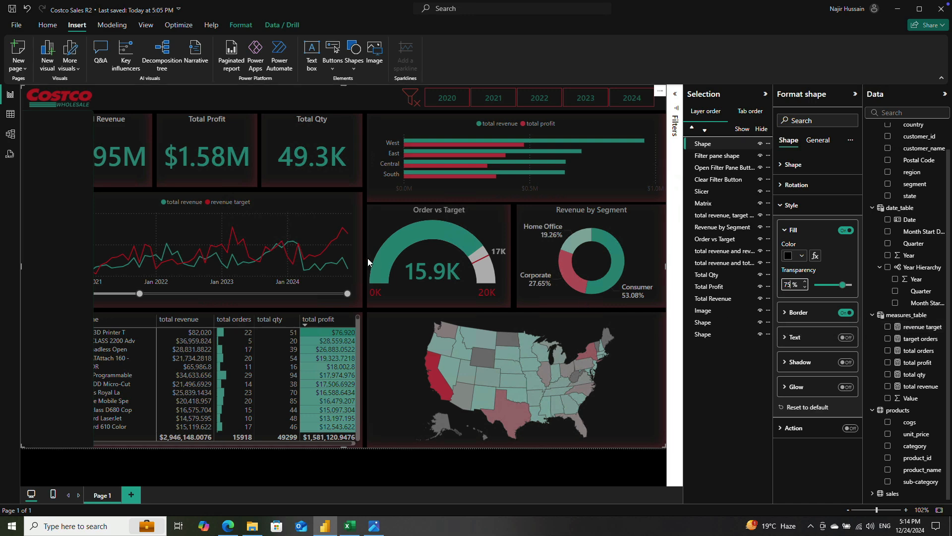
Step: Rename the full-page rectangle as "Filter Pane bg blur" and move it directly below Filter pane shape in the layer order
double_click(720, 144)
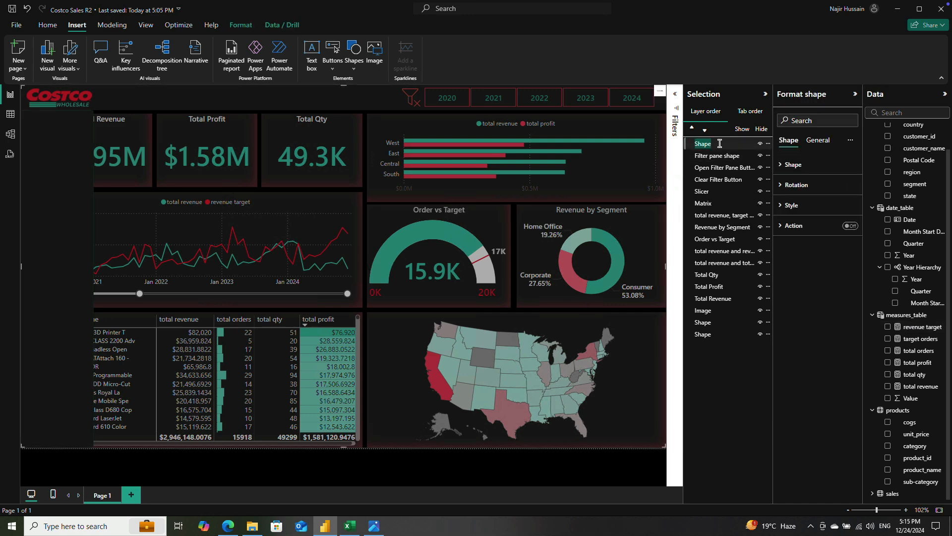
type("Filter Pane bg blur")
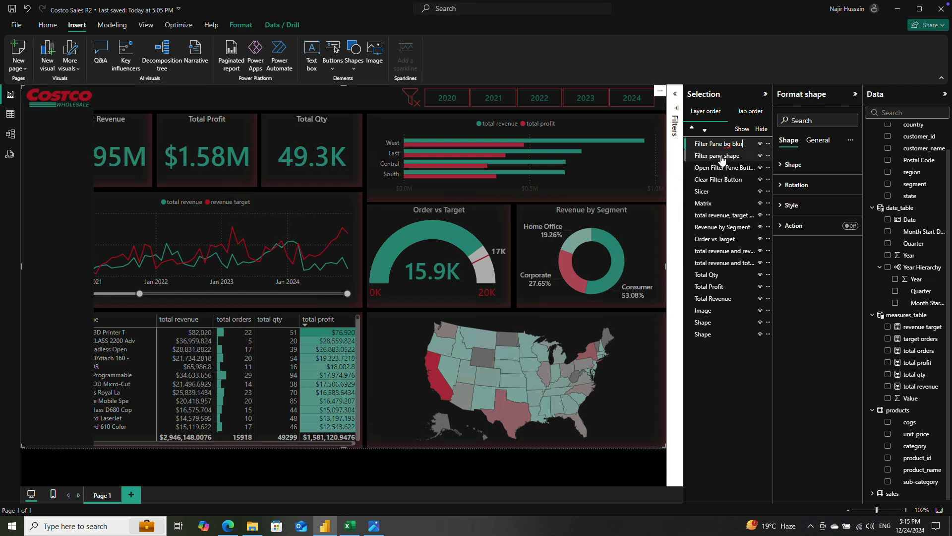
left_click(722, 157)
left_click_drag(721, 148, 721, 164)
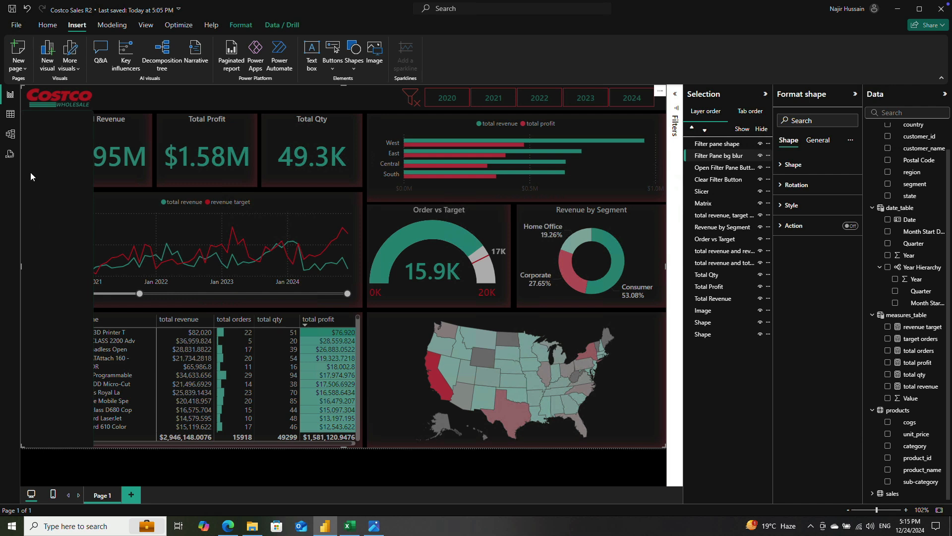
Step: Check the panel and the full-page overlay on the canvas, and hide the Filter Pane bg blur shape
left_click(716, 144)
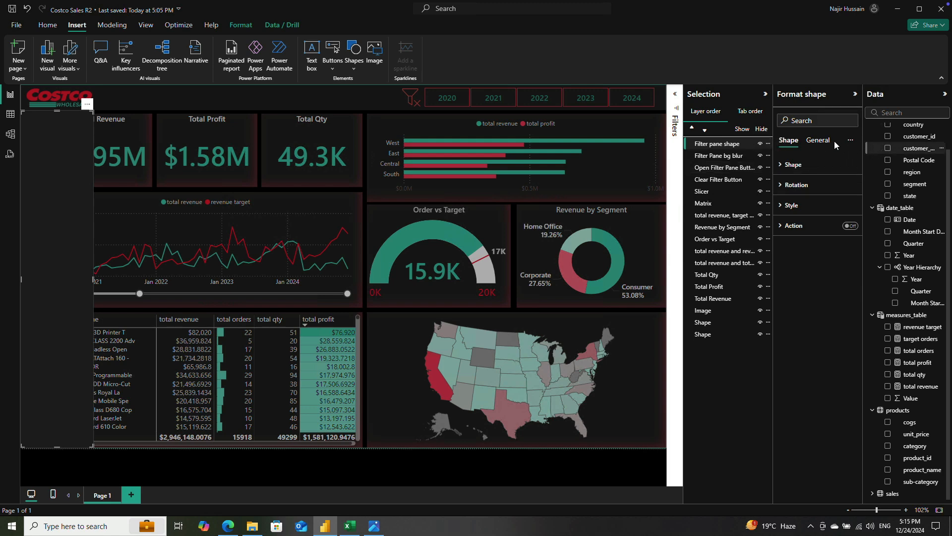
left_click(765, 95)
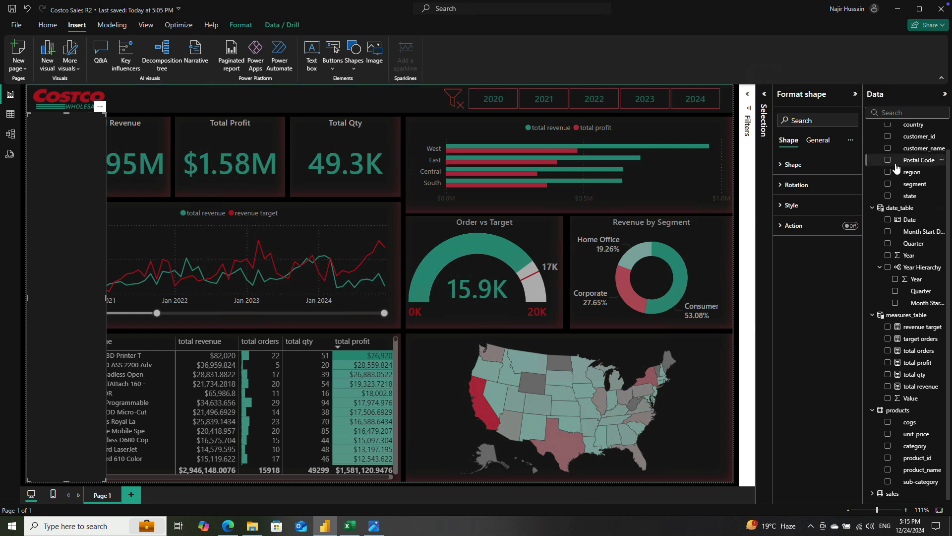
left_click(446, 172)
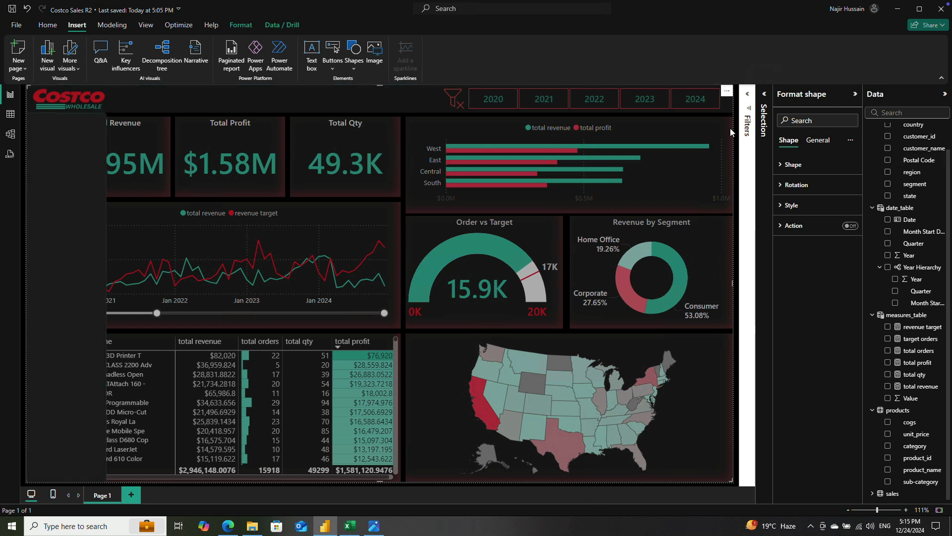
left_click(768, 101)
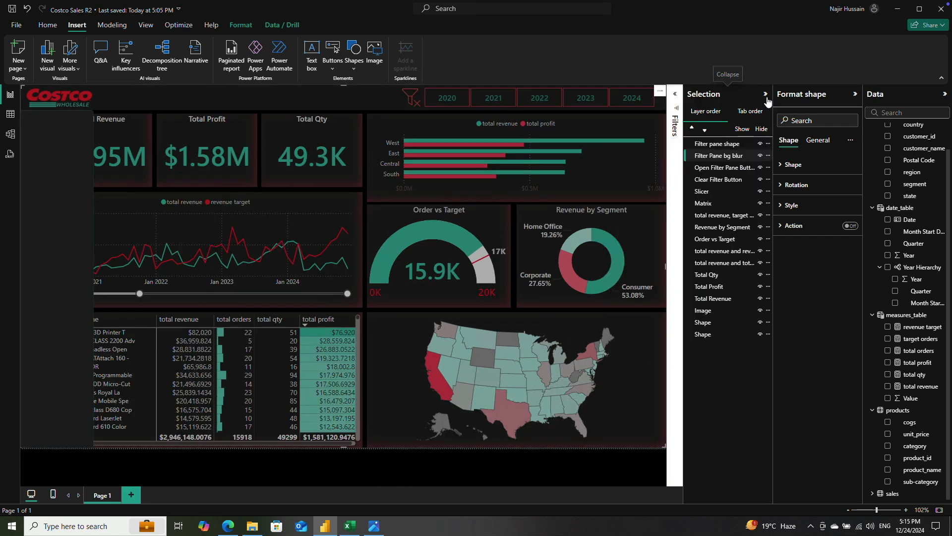
left_click(760, 156)
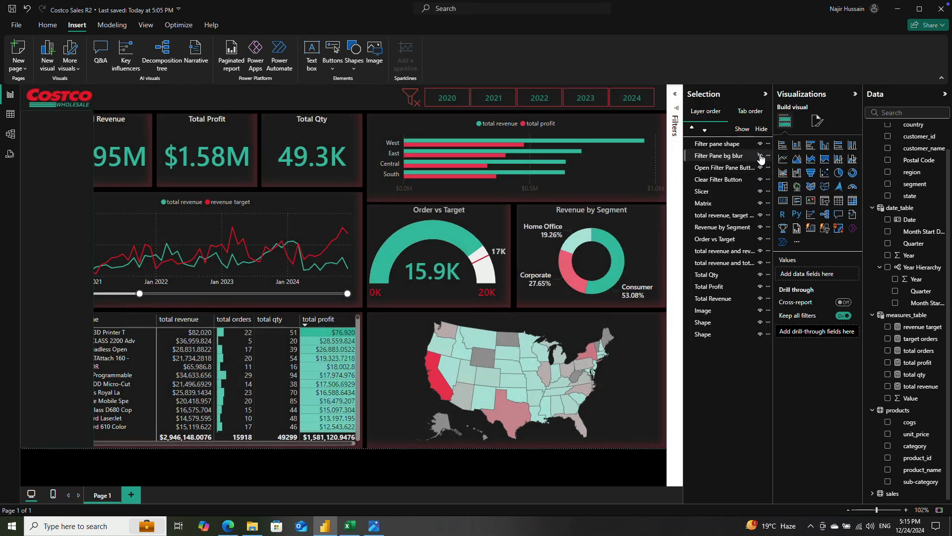
Step: Add a slicer over the filter panel and populate it with the category field from the products table
left_click(826, 203)
left_click_drag(183, 190, 136, 189)
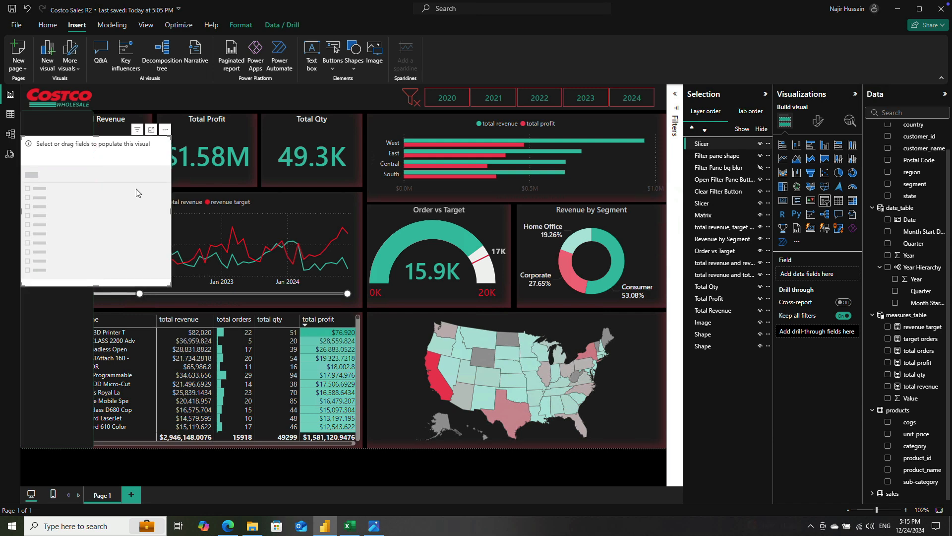
left_click(766, 94)
scroll(944, 208, "up", 1)
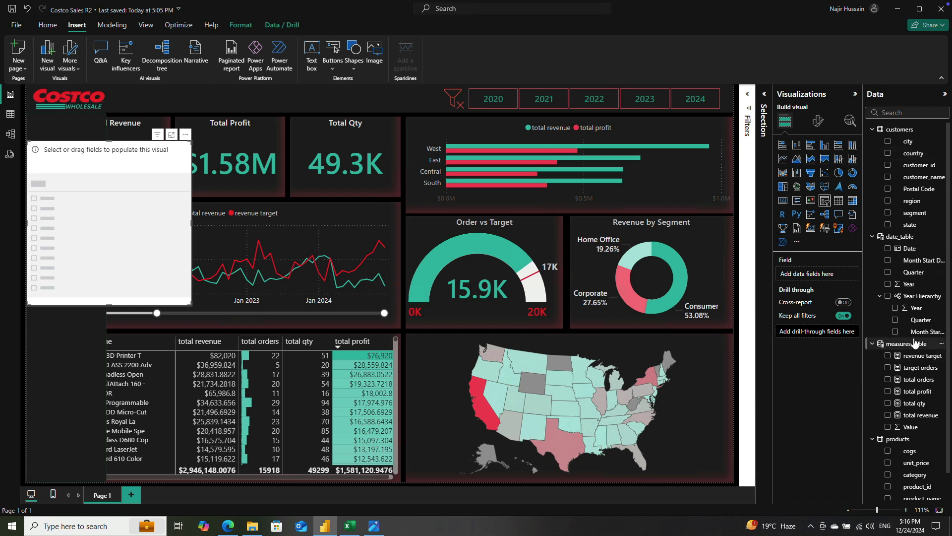
scroll(918, 342, "down", 1)
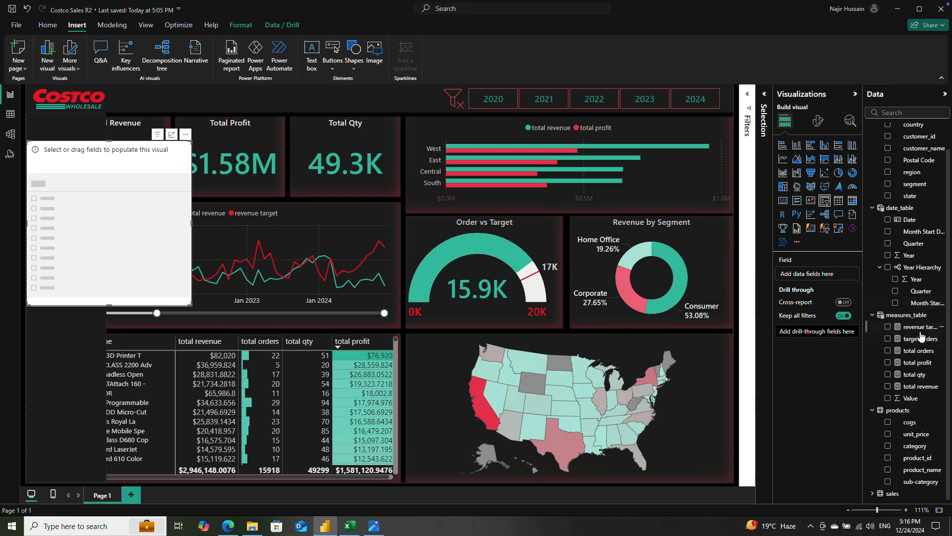
left_click(888, 446)
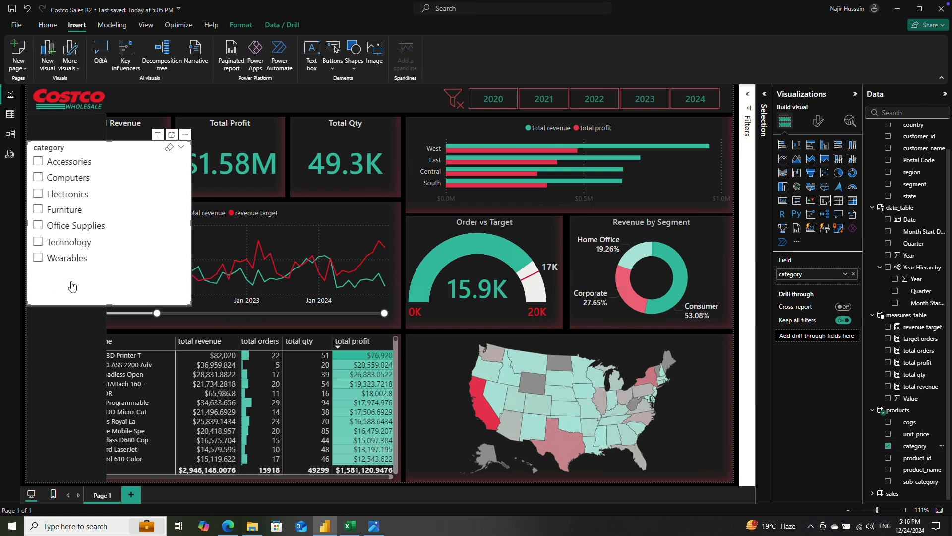
Step: Change the category slicer's style to Dropdown
left_click(818, 121)
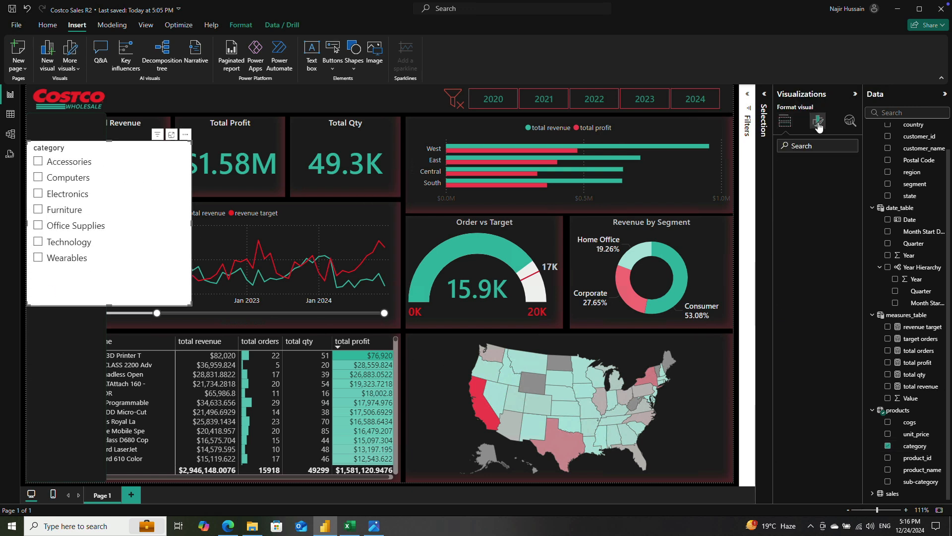
left_click(784, 192)
left_click(817, 240)
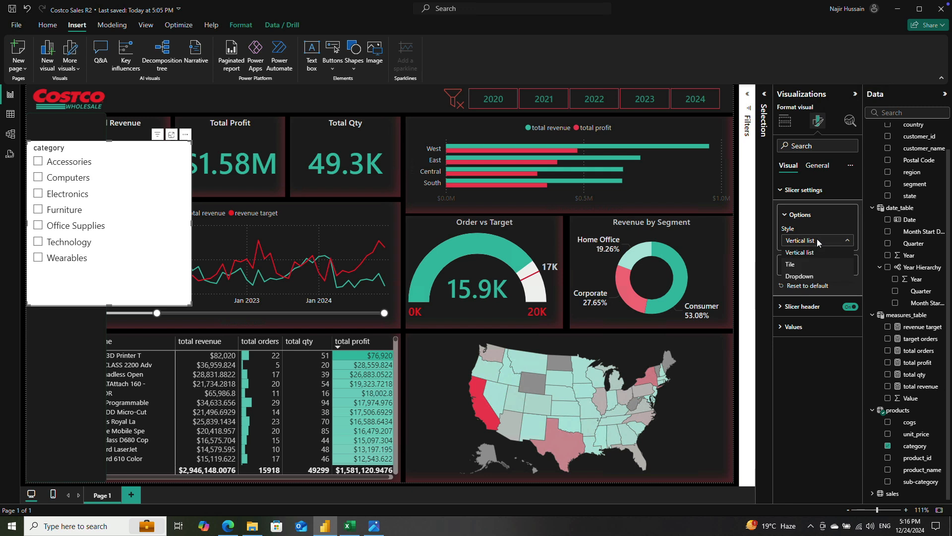
left_click(817, 276)
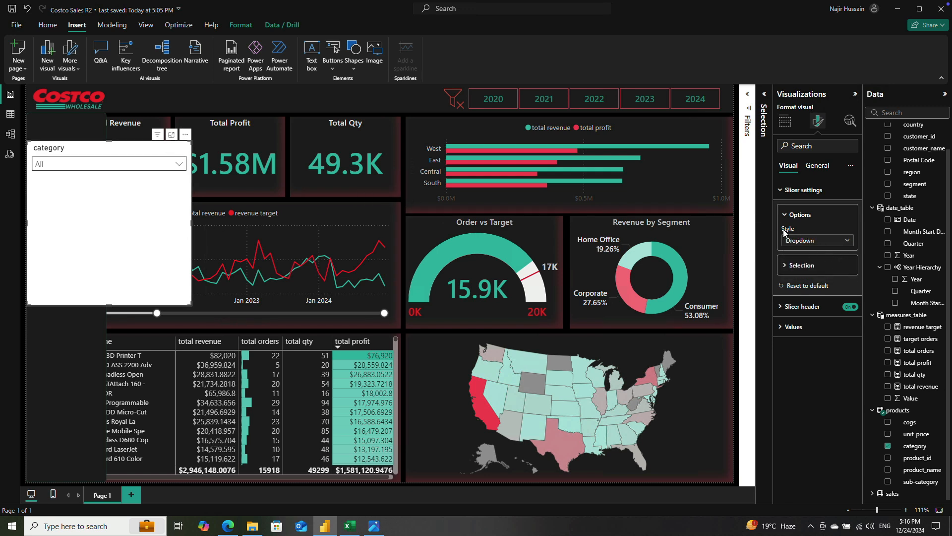
Step: Set the category slicer's background to the near-black theme color and shrink the slicer to fit within the upper part of the filter panel
left_click(817, 165)
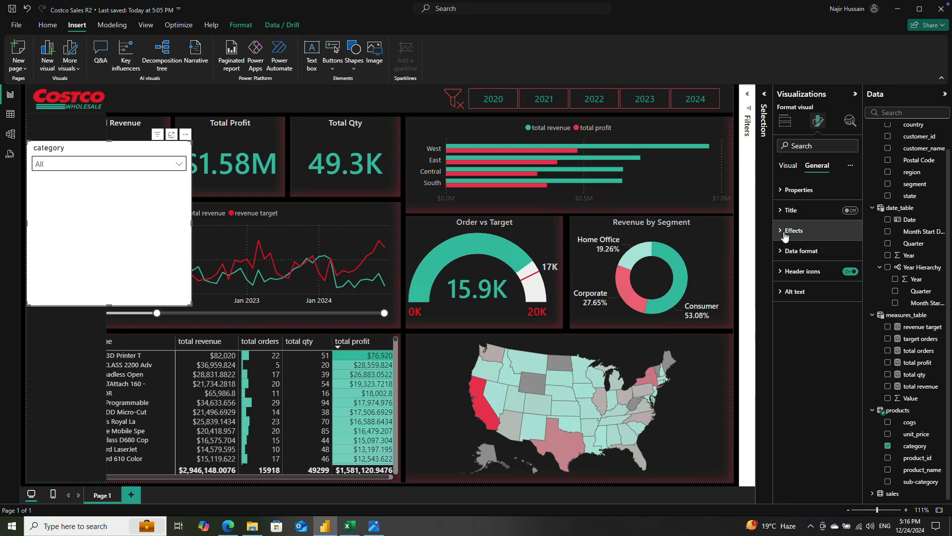
left_click(788, 230)
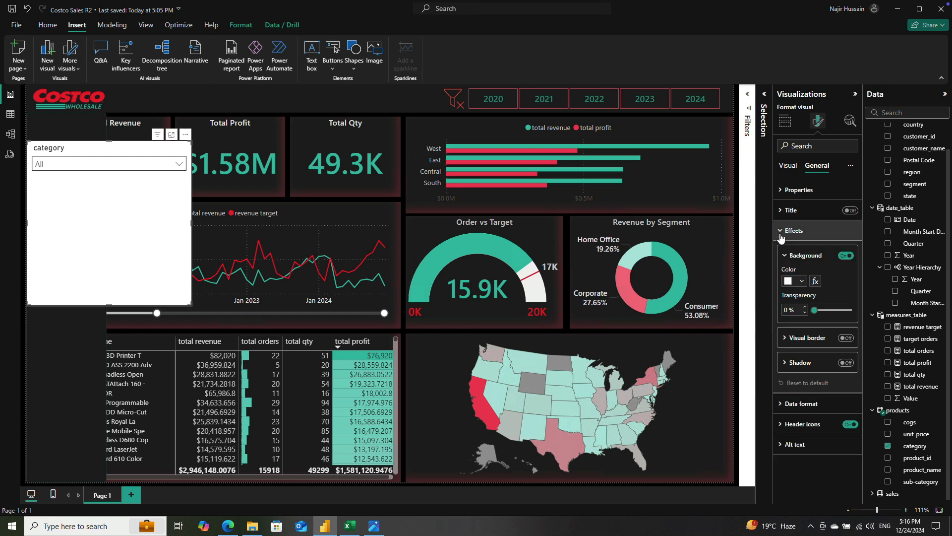
left_click(803, 281)
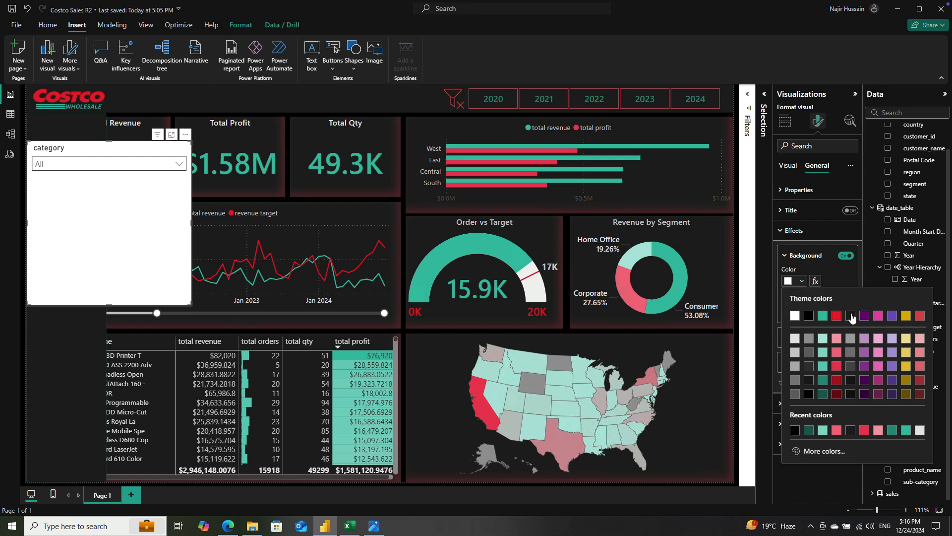
left_click(850, 315)
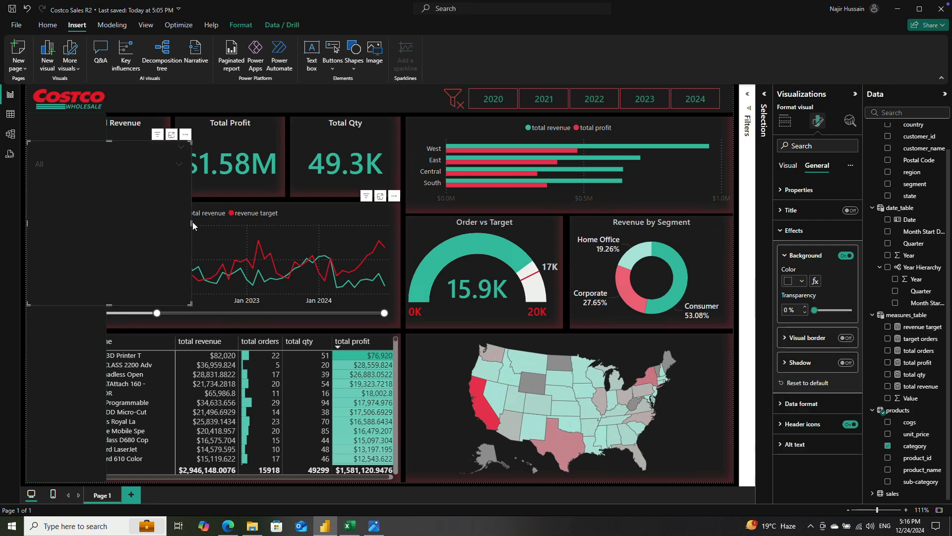
left_click_drag(192, 223, 103, 216)
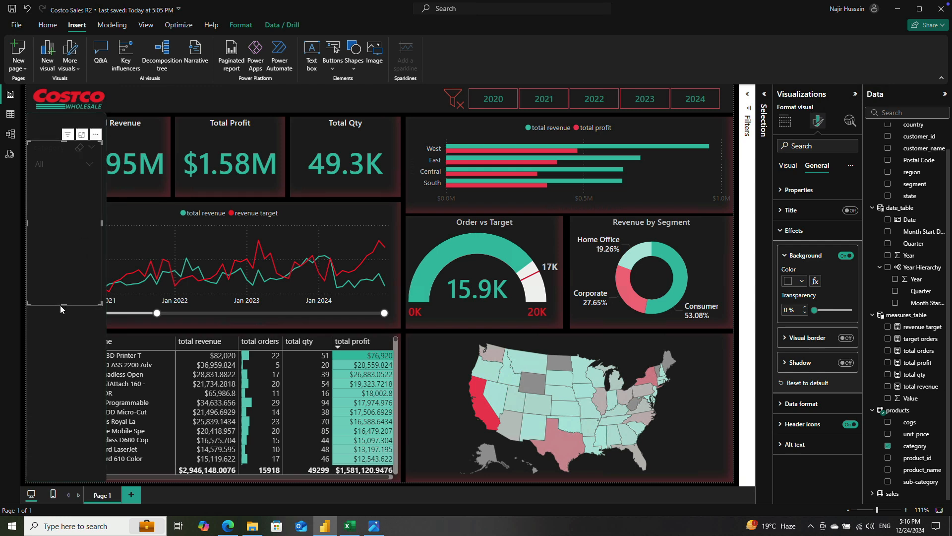
left_click_drag(59, 249, 59, 191)
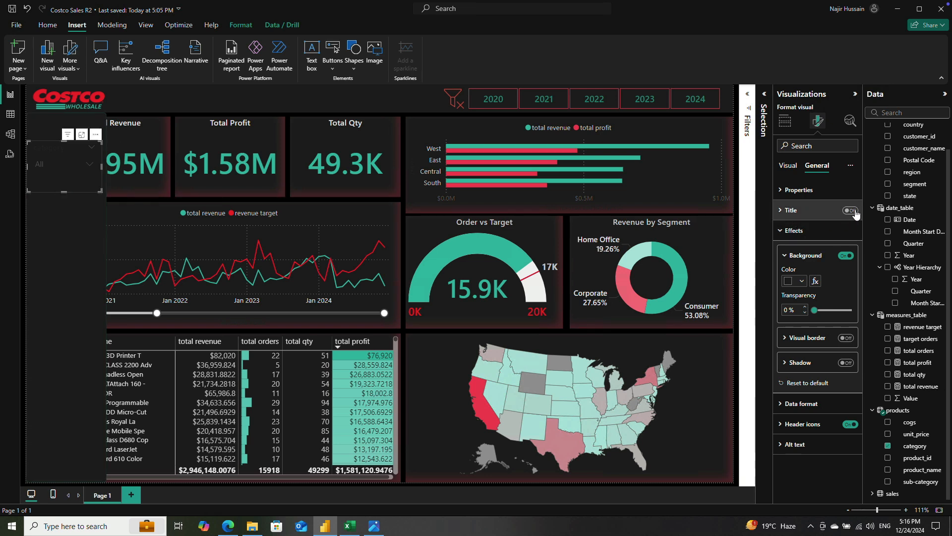
Step: Try a white background on the category slicer and return it to the near-black theme color
left_click(790, 282)
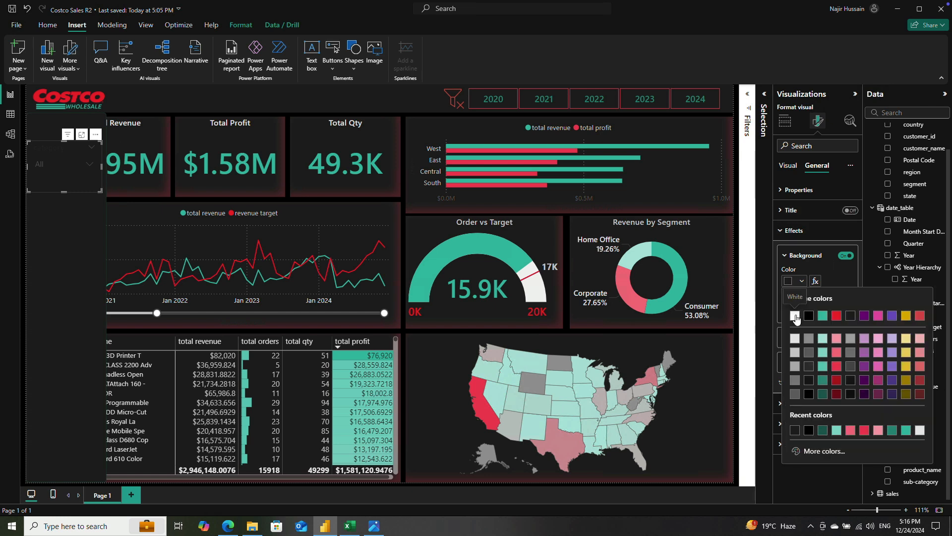
left_click(795, 315)
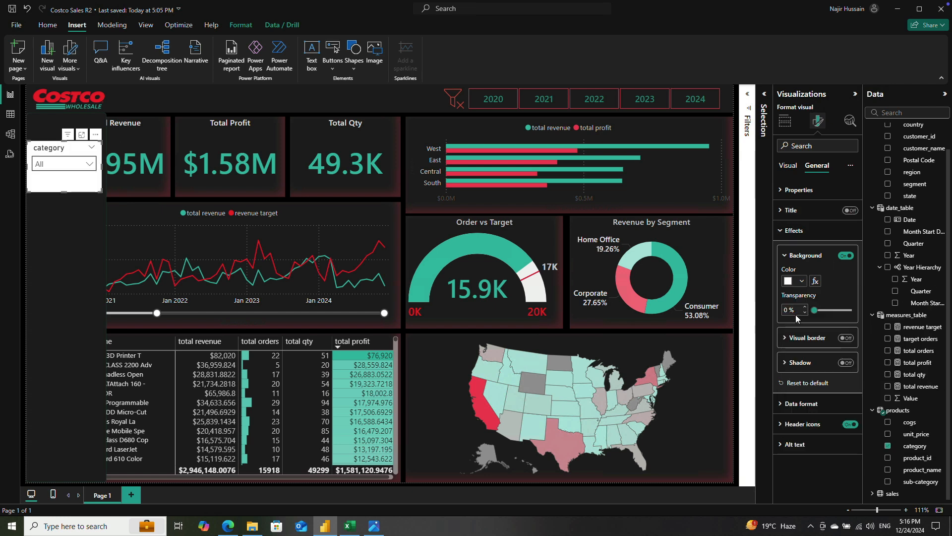
left_click(800, 281)
left_click(850, 316)
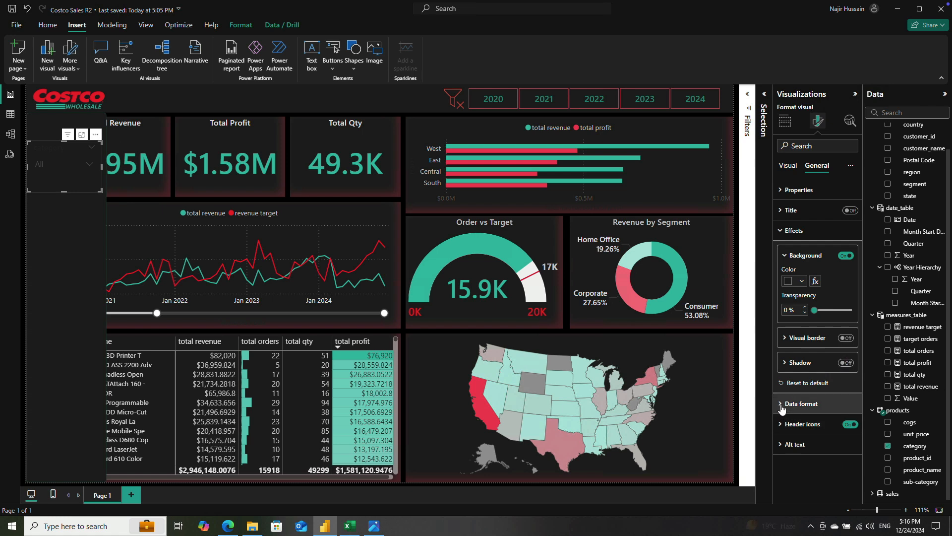
Step: Format the category slicer's header text in light gray, with the Segoe UI Semibold font at size 11
left_click(788, 170)
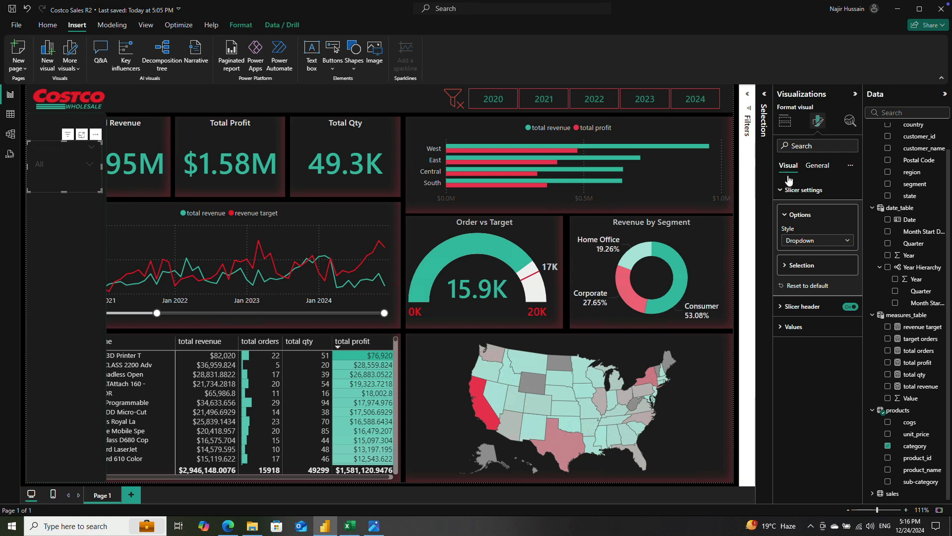
left_click(780, 308)
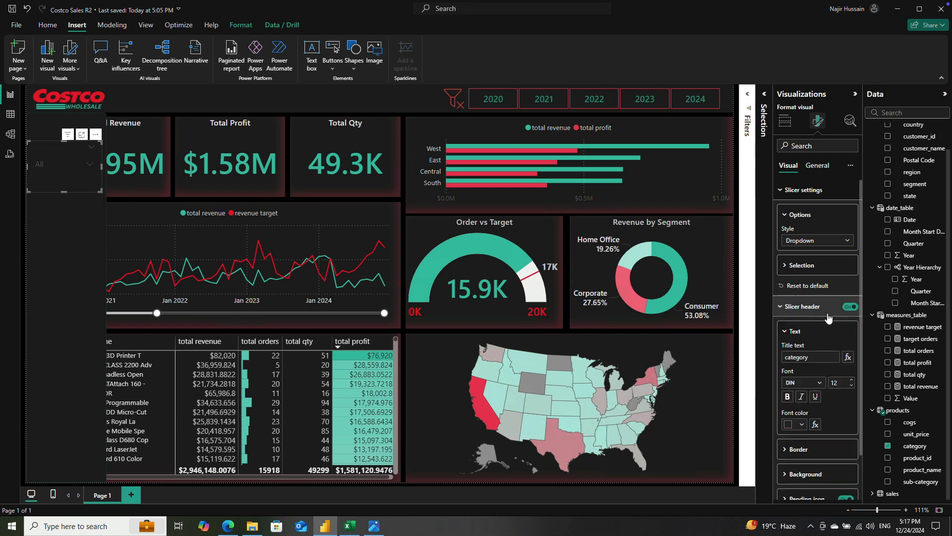
left_click(788, 425)
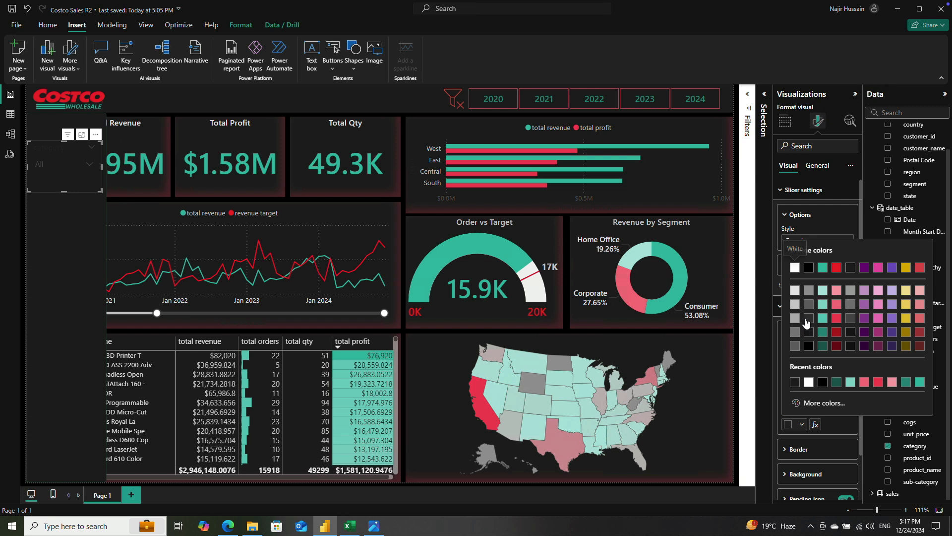
left_click(795, 294)
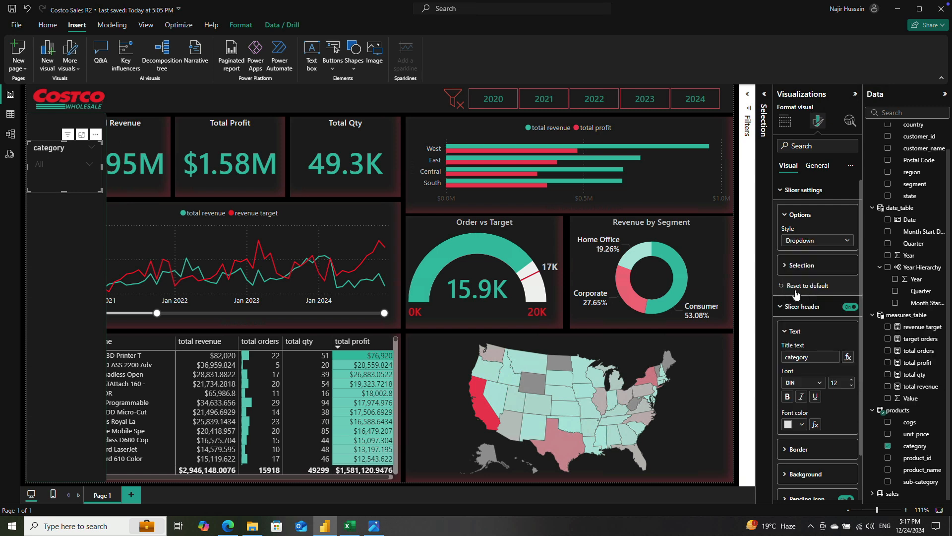
scroll(832, 403, "down", 1)
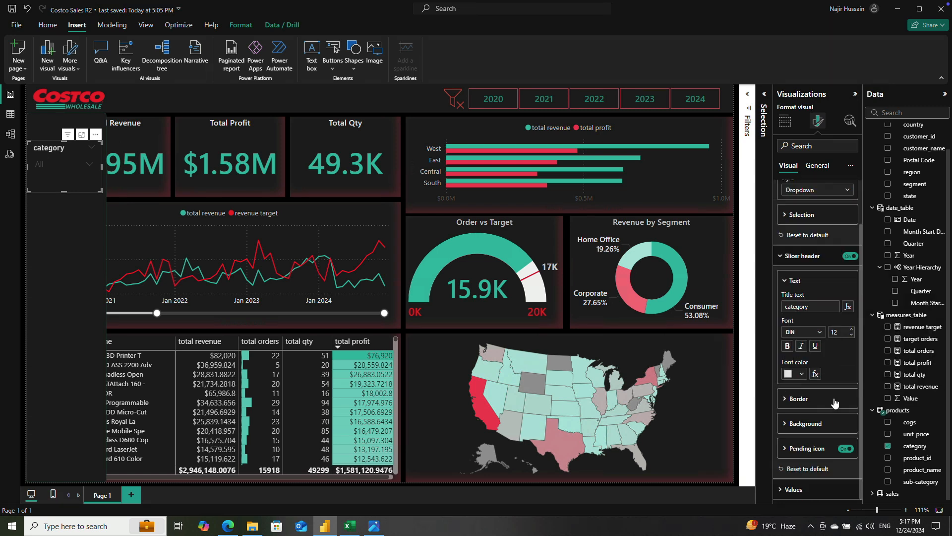
left_click(802, 332)
key("Down")
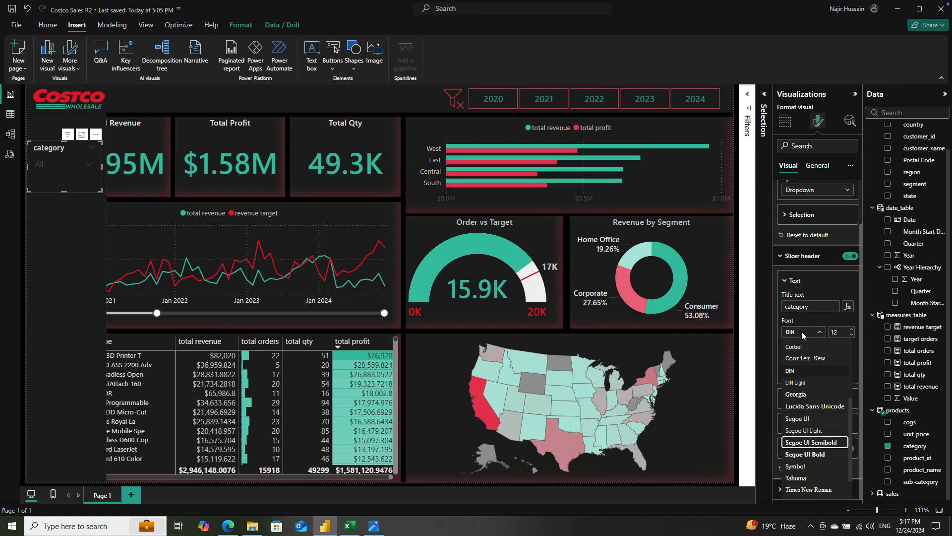
key("Return")
double_click(840, 329)
type("11")
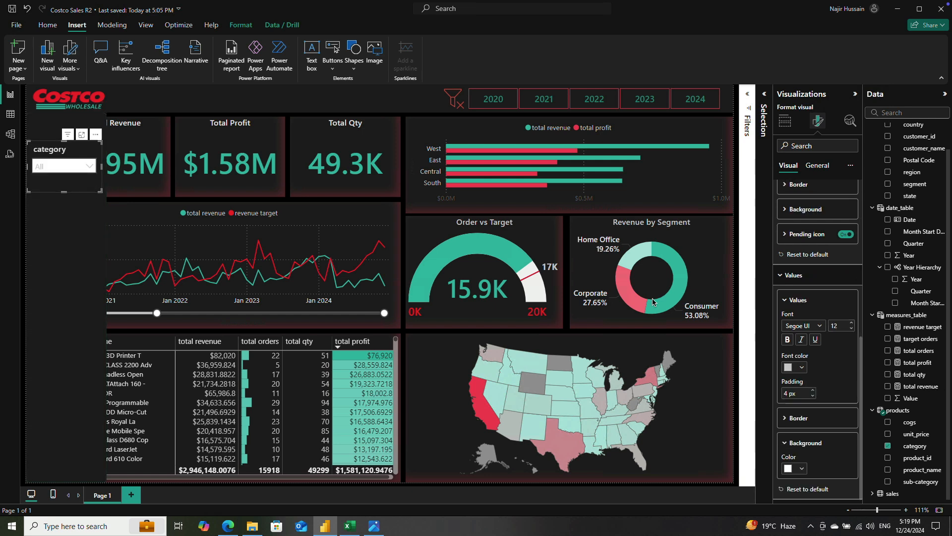
Step: Set the category slicer's values font color to black and preview the dropdown list
left_click(802, 367)
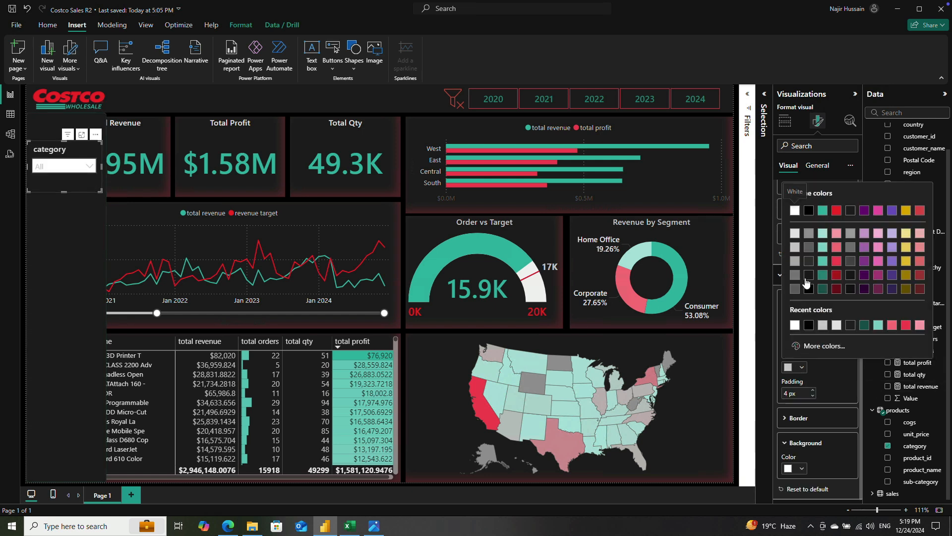
left_click(809, 212)
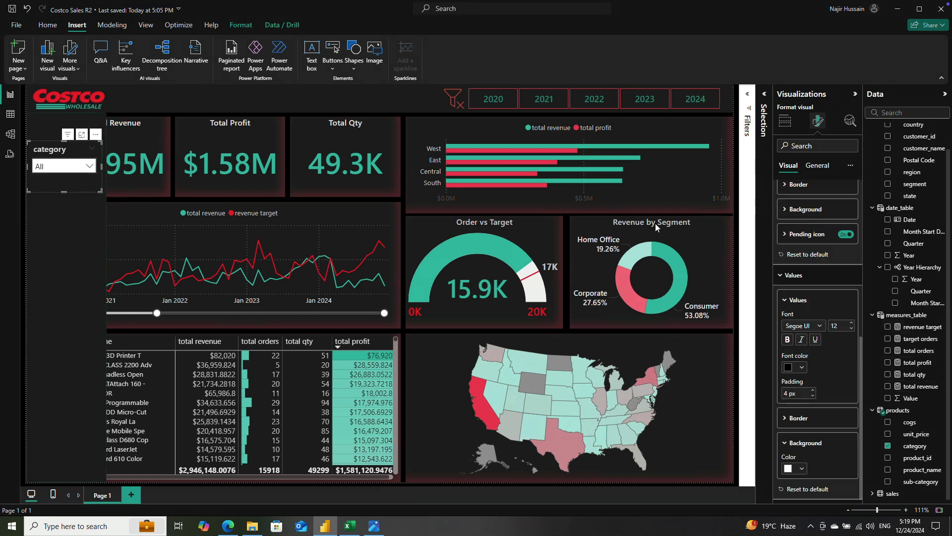
left_click(89, 167)
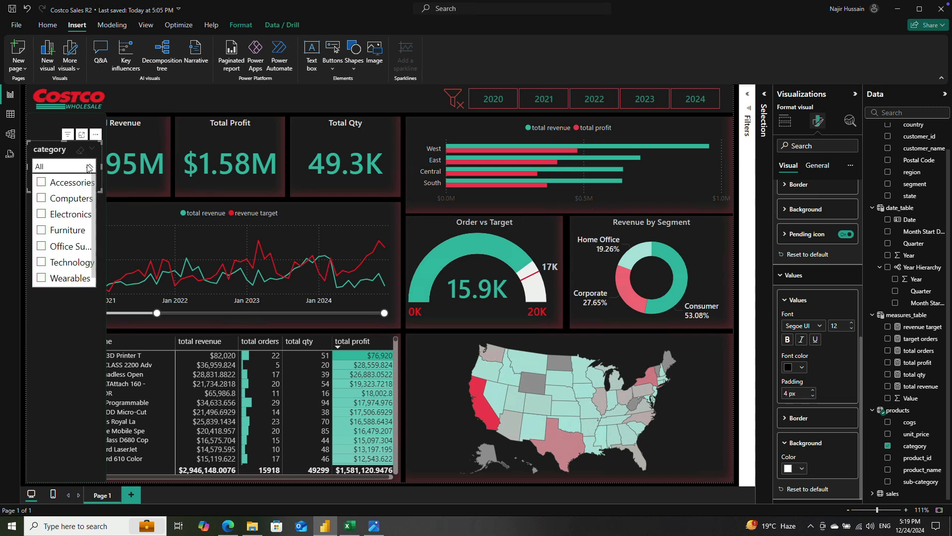
left_click(89, 167)
Step: Set the slicer values' font size to 9, comparing it with size 10 in the expanded category list
double_click(837, 326)
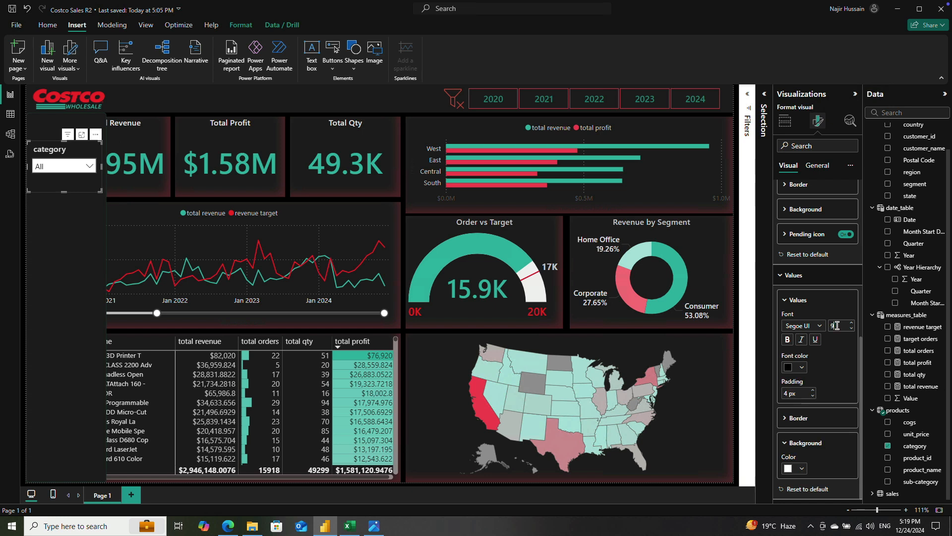
left_click(89, 167)
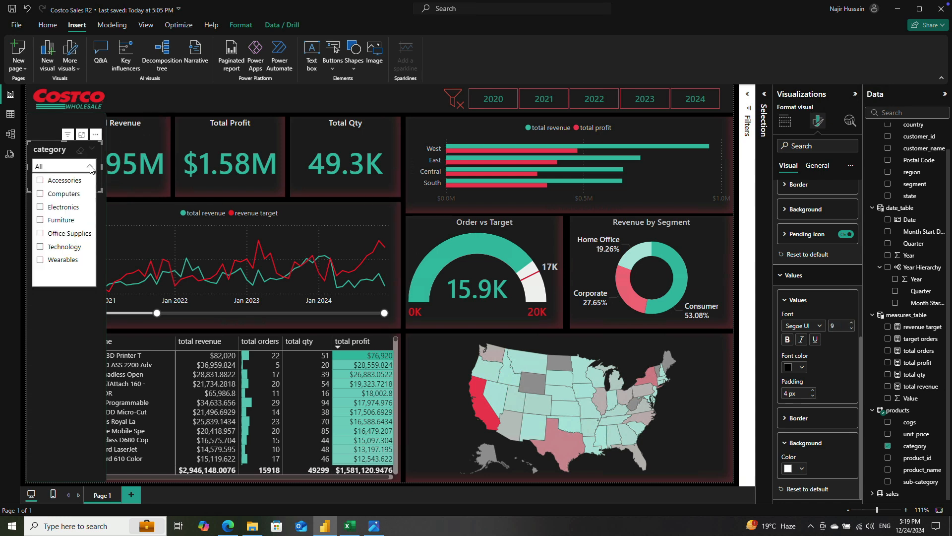
left_click(90, 168)
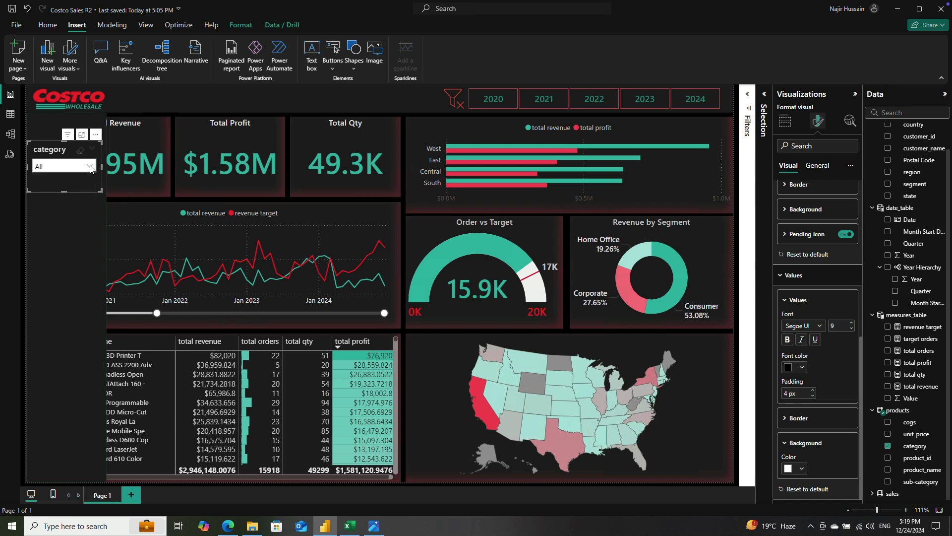
double_click(837, 324)
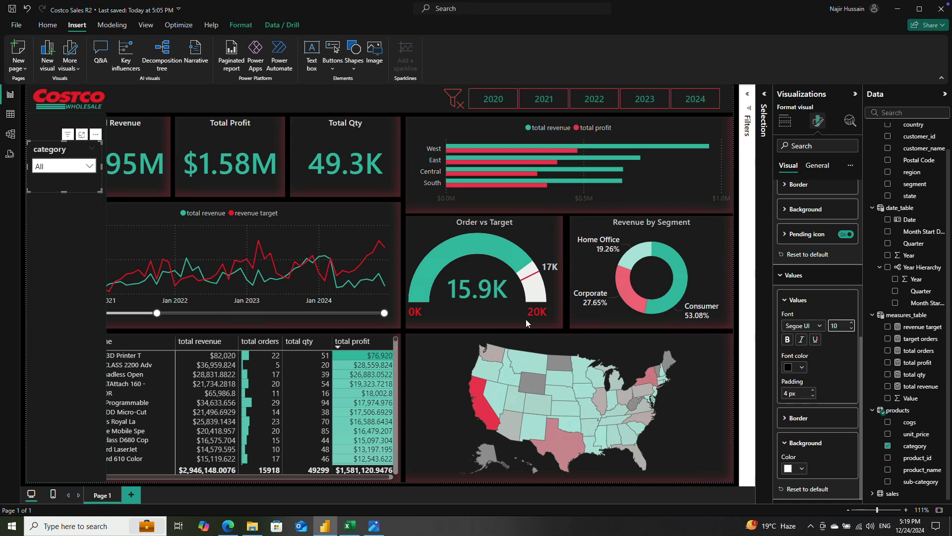
left_click(90, 167)
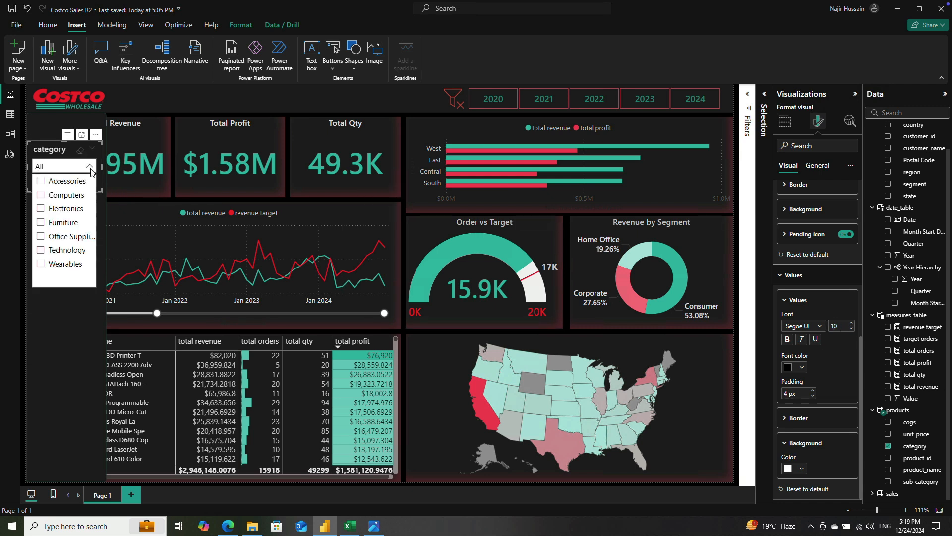
left_click(90, 168)
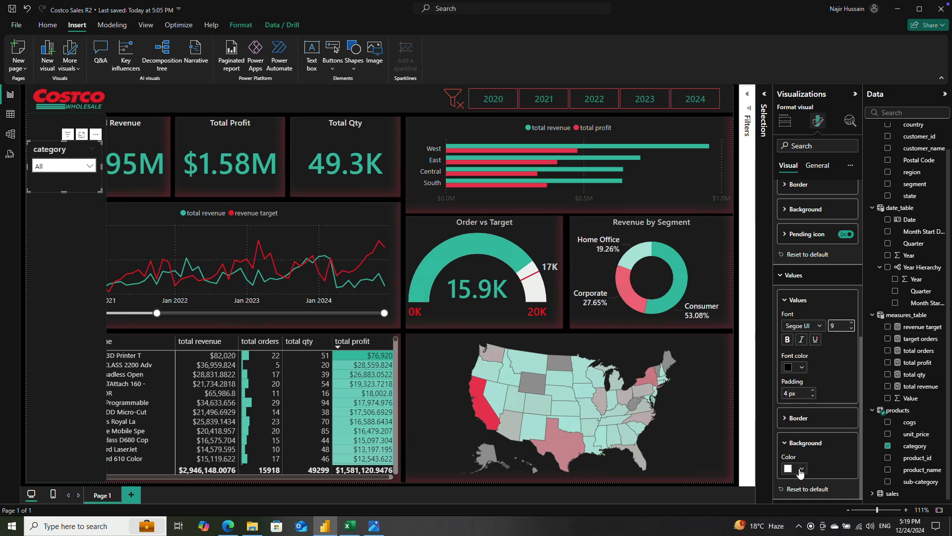
Step: Change the category slicer's header font color to white
left_click(785, 301)
left_click(787, 303)
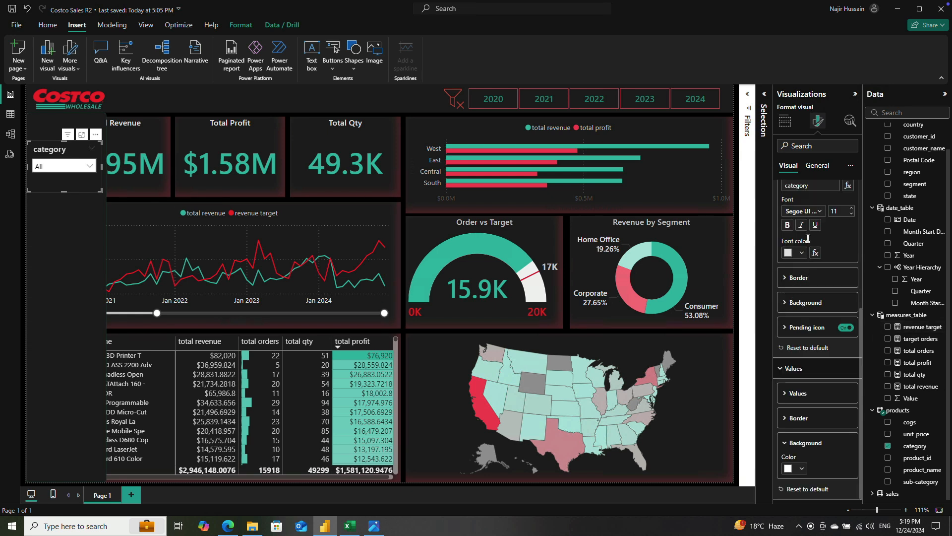
left_click(791, 254)
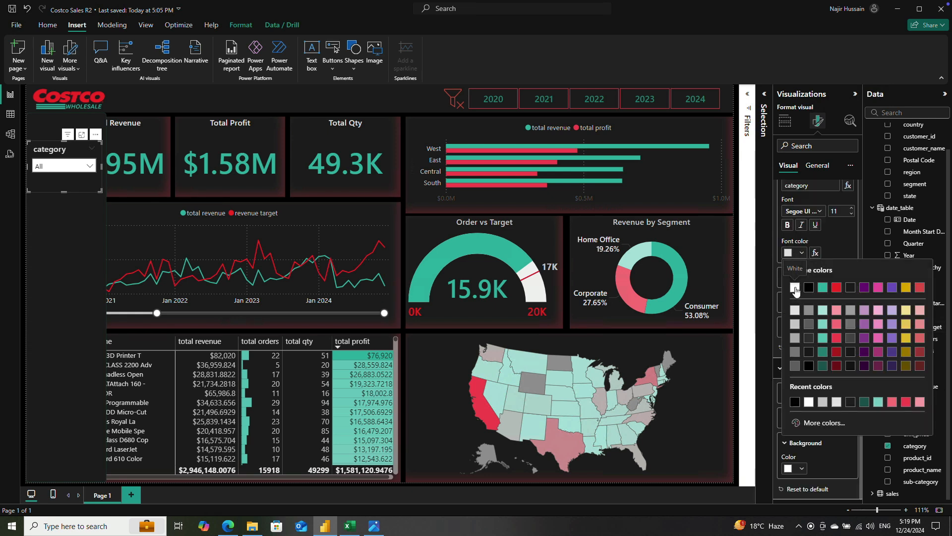
left_click(796, 287)
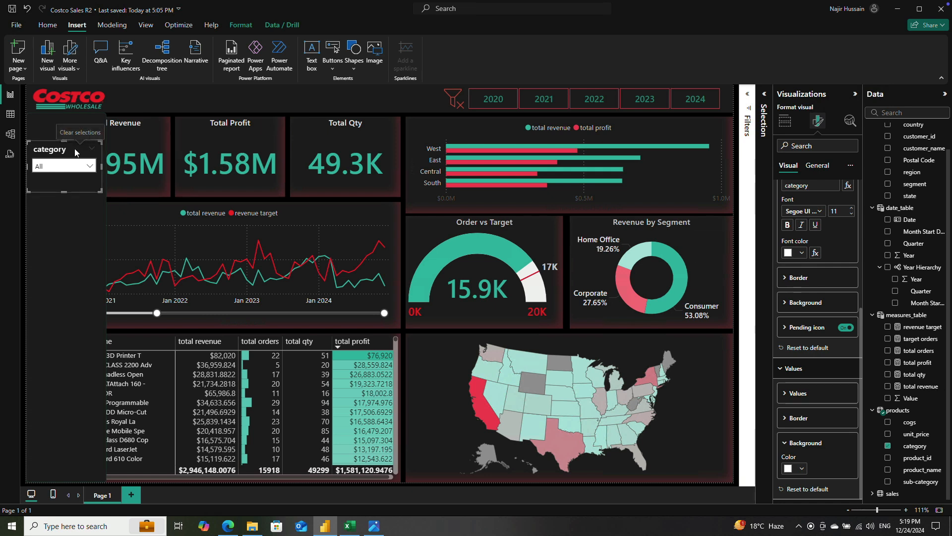
Step: Try font size 10 for the category slicer's header and return it to 11
left_click(837, 212)
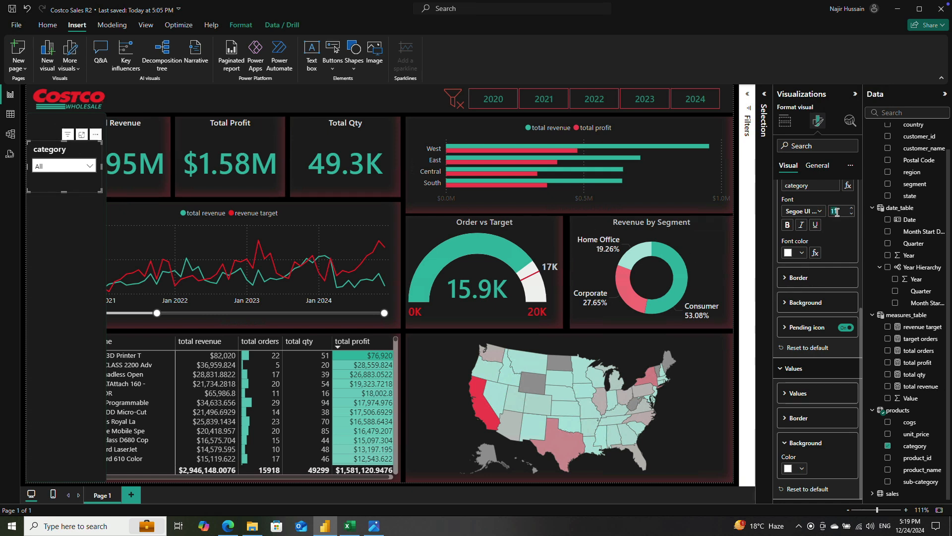
type("10")
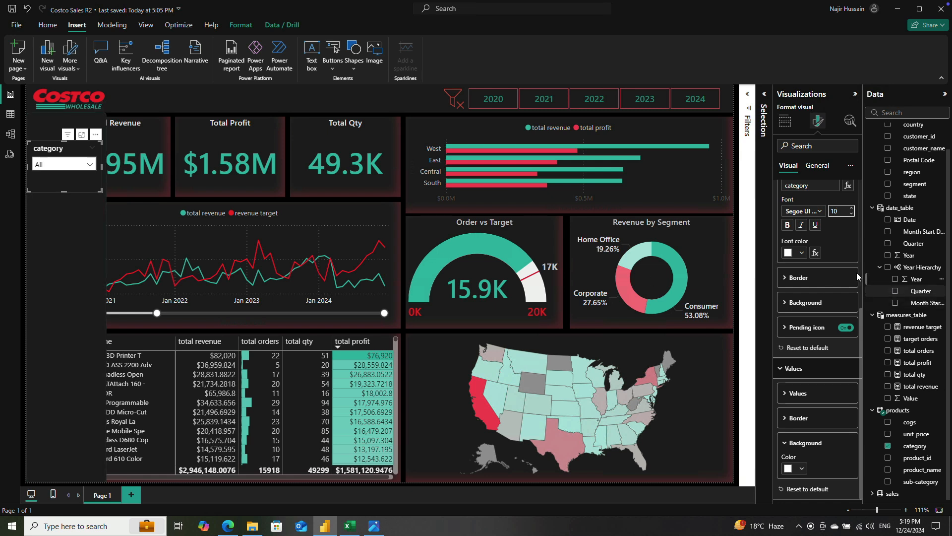
scroll(818, 289, "up", 5)
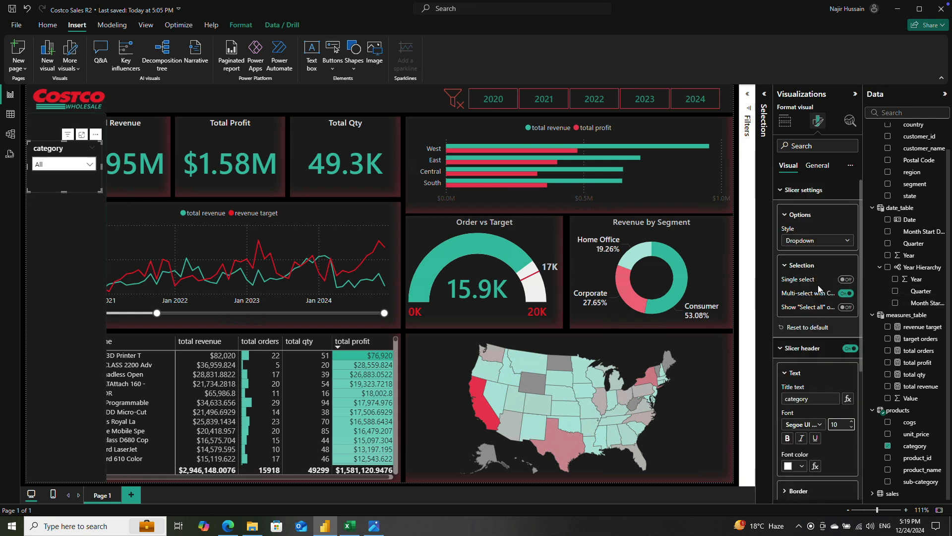
scroll(838, 305, "down", 5)
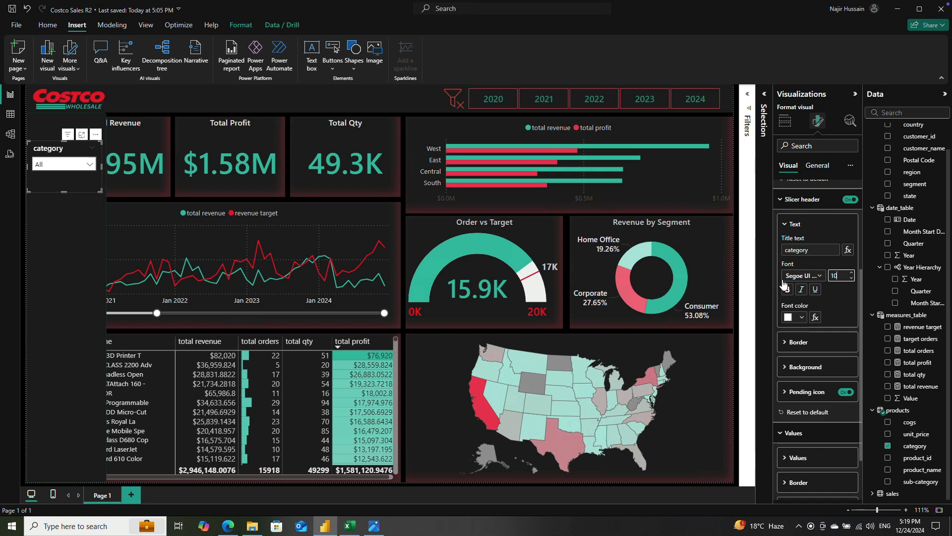
key("Return")
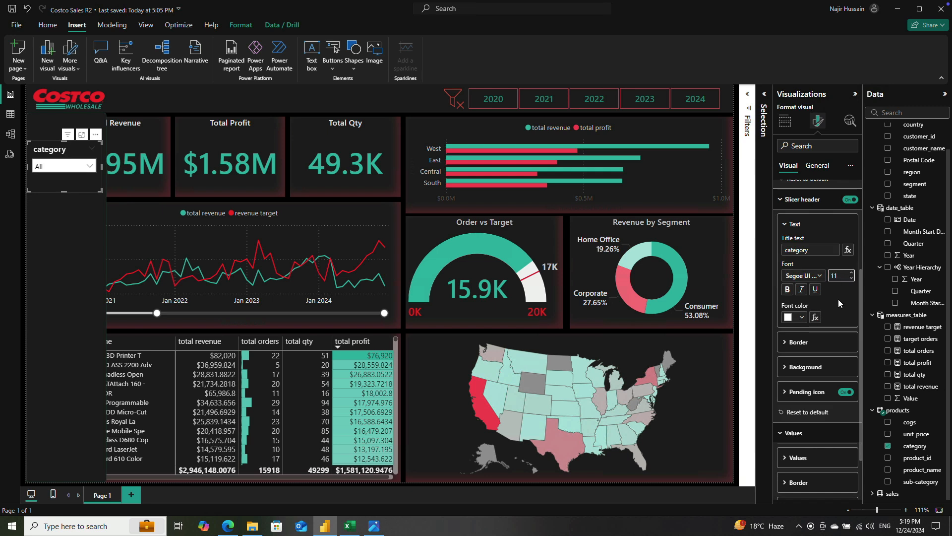
Step: Rename the new slicer's layer above the filter pane shape to Category Slicer
left_click(63, 239)
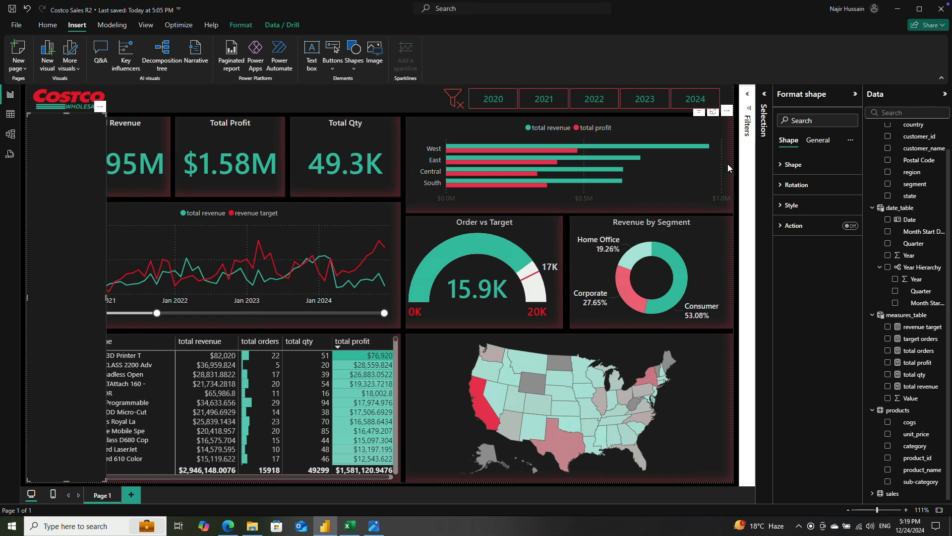
left_click(762, 112)
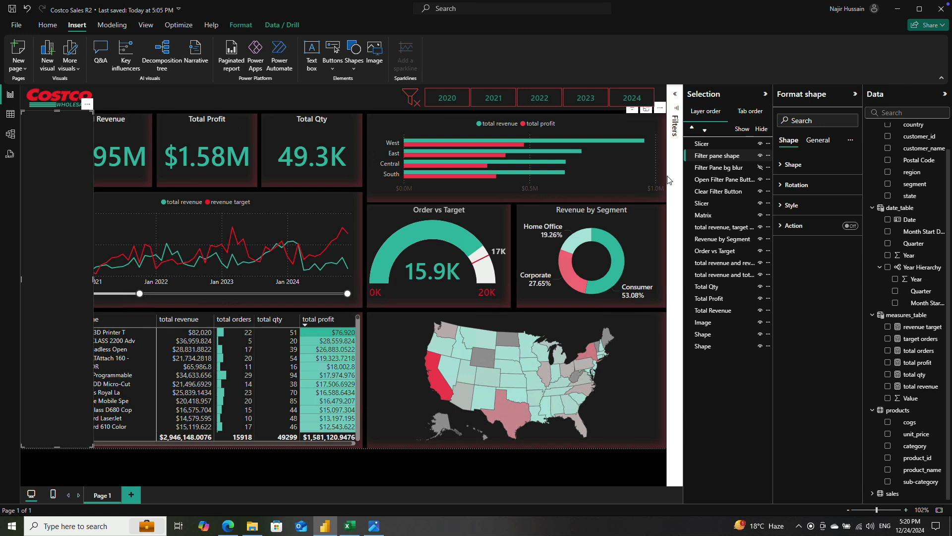
left_click(718, 144)
double_click(725, 144)
type("Category")
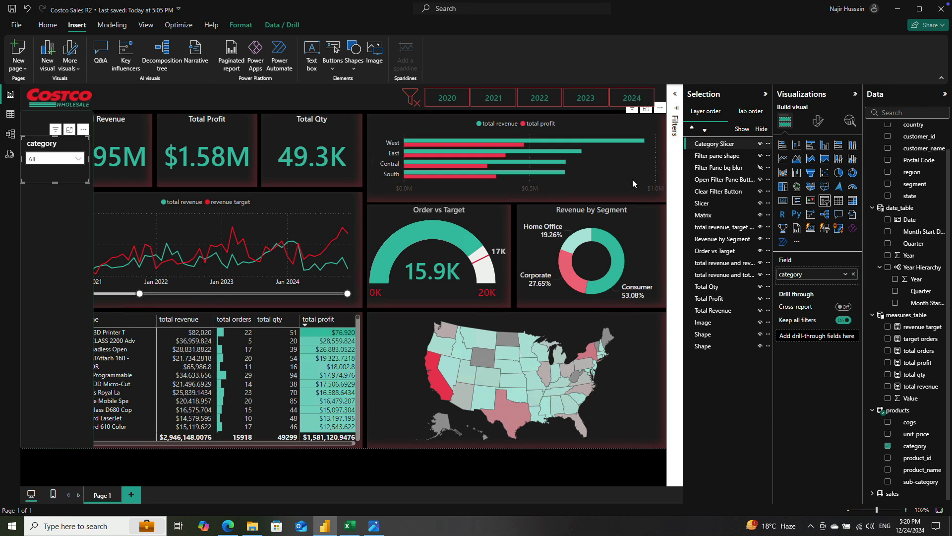
Step: Turn on the visual border for the category slicer in its general effects settings
left_click(817, 127)
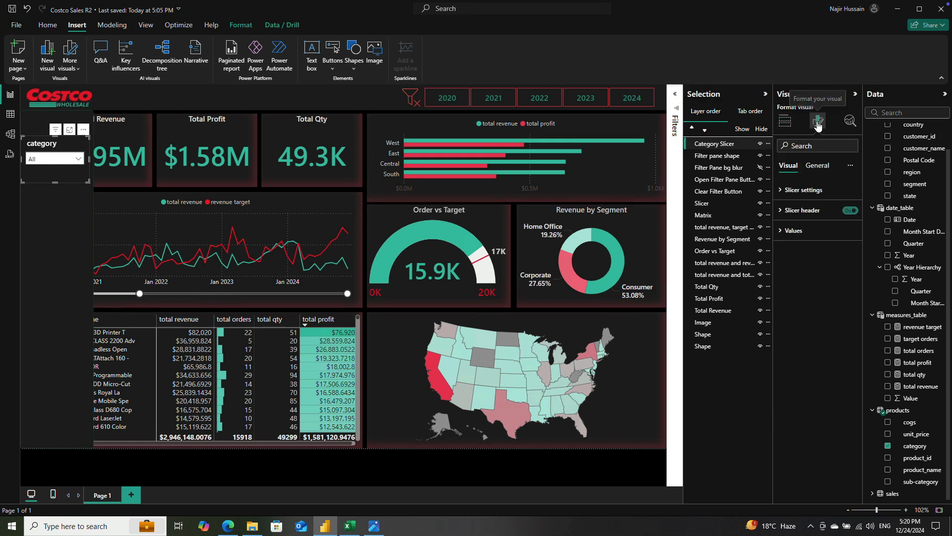
left_click(781, 191)
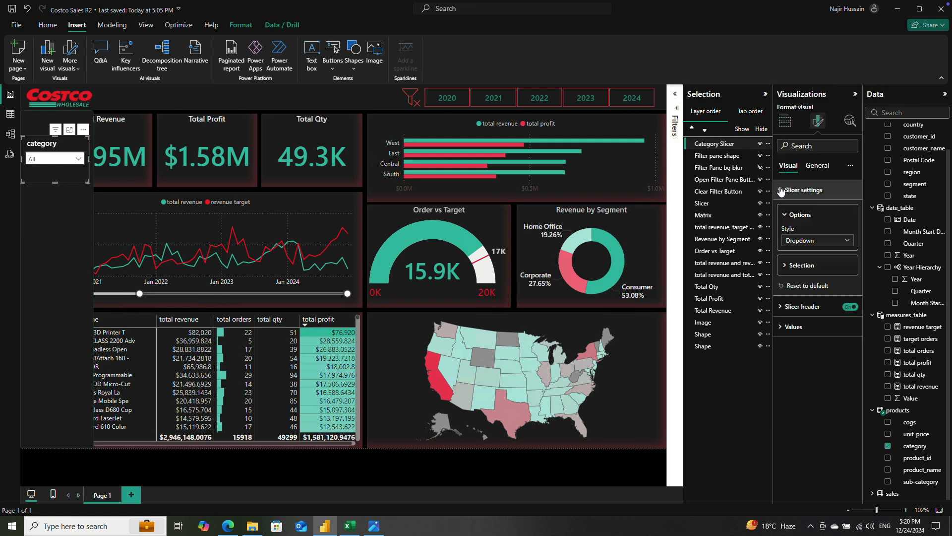
left_click(818, 165)
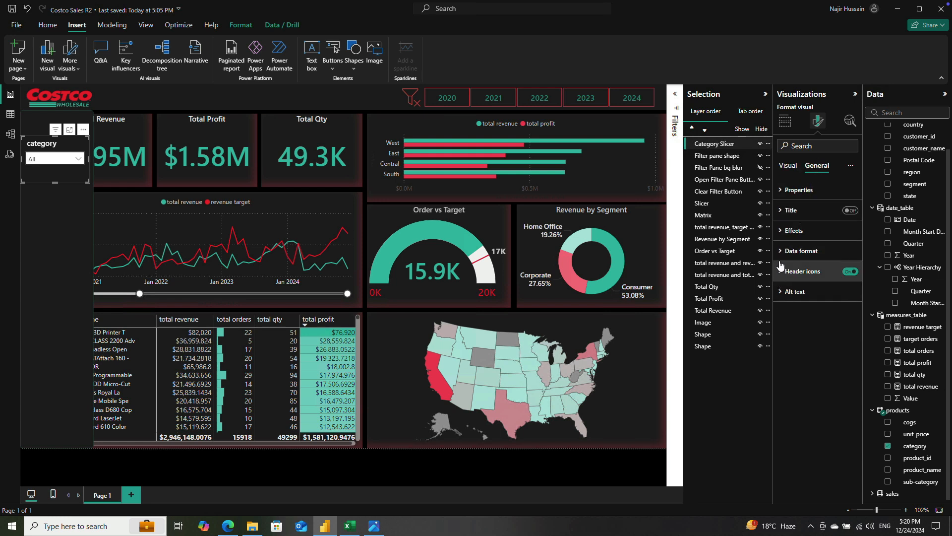
left_click(778, 232)
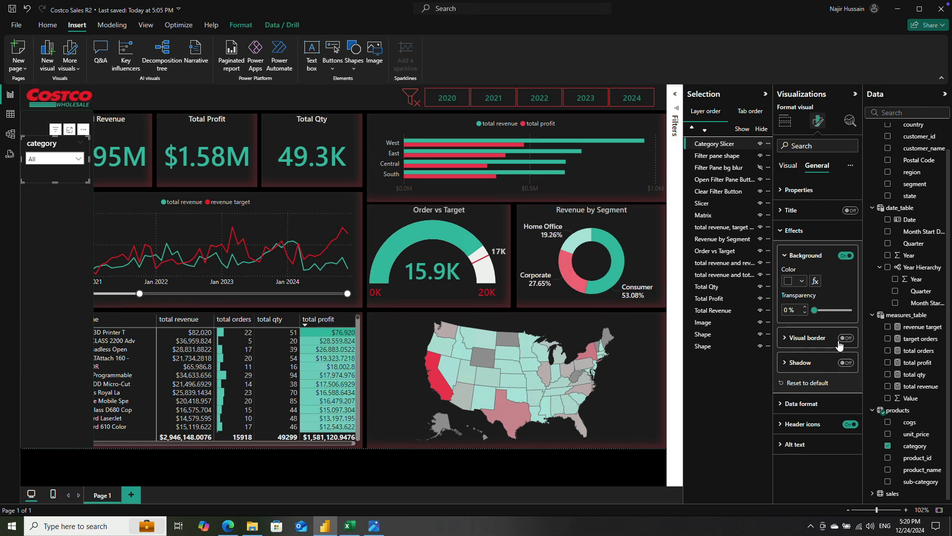
left_click(847, 338)
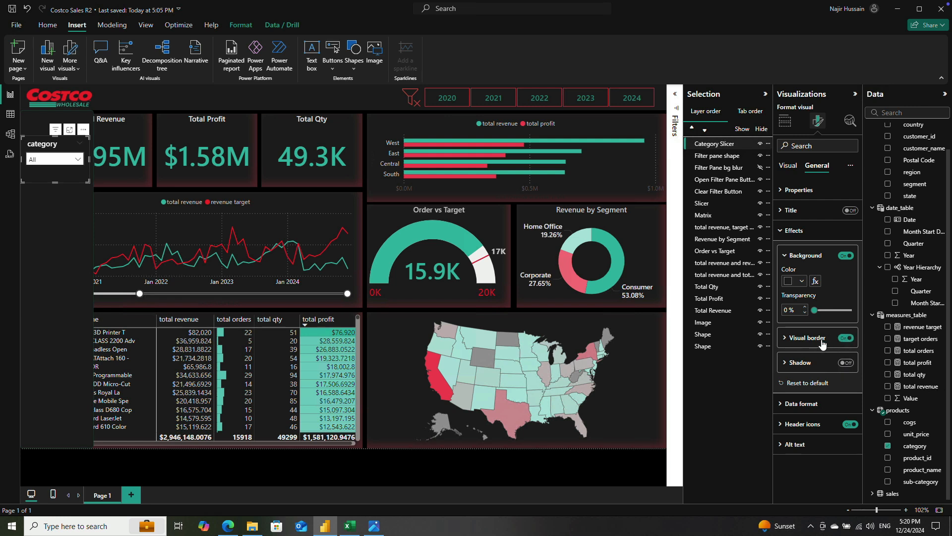
Step: Set the category slicer's visual border to a dark green theme color with 5 px rounded corners
left_click(785, 338)
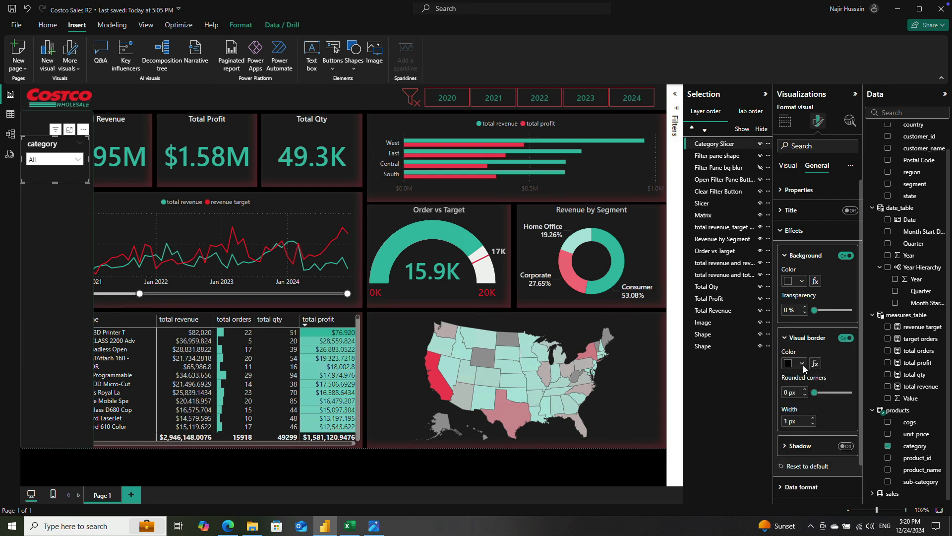
left_click(802, 364)
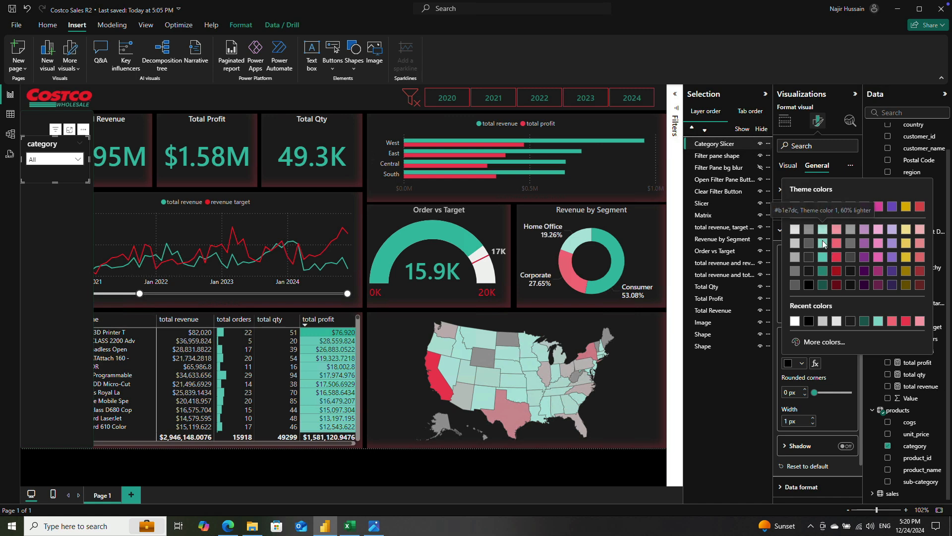
left_click(822, 272)
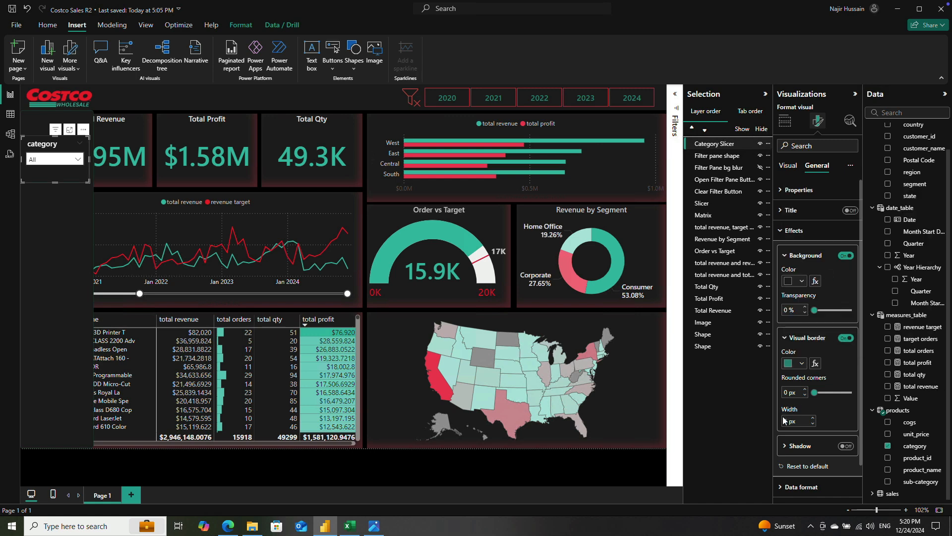
left_click(786, 391)
key("Return")
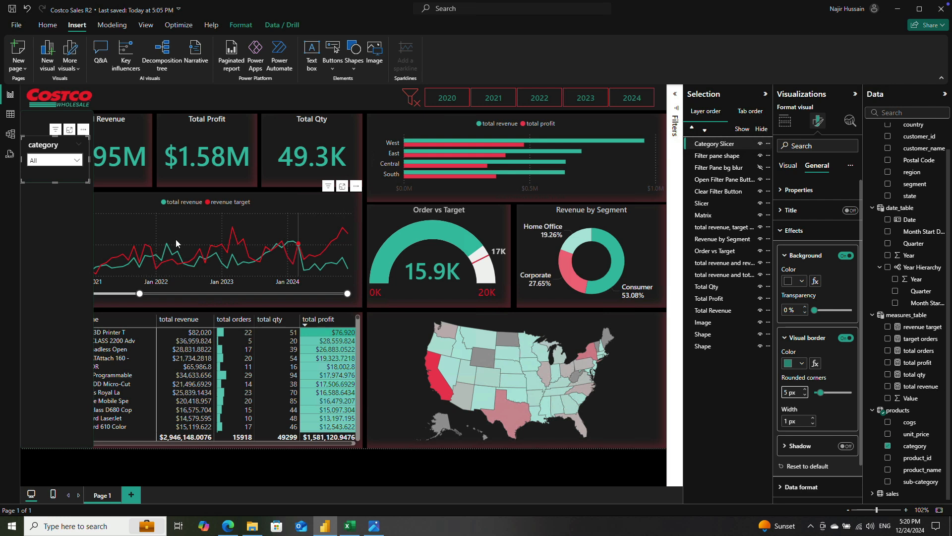
Step: Check the category slicer's dropdown list, then nudge the slicer slightly to the right on the filter pane shape
left_click(77, 160)
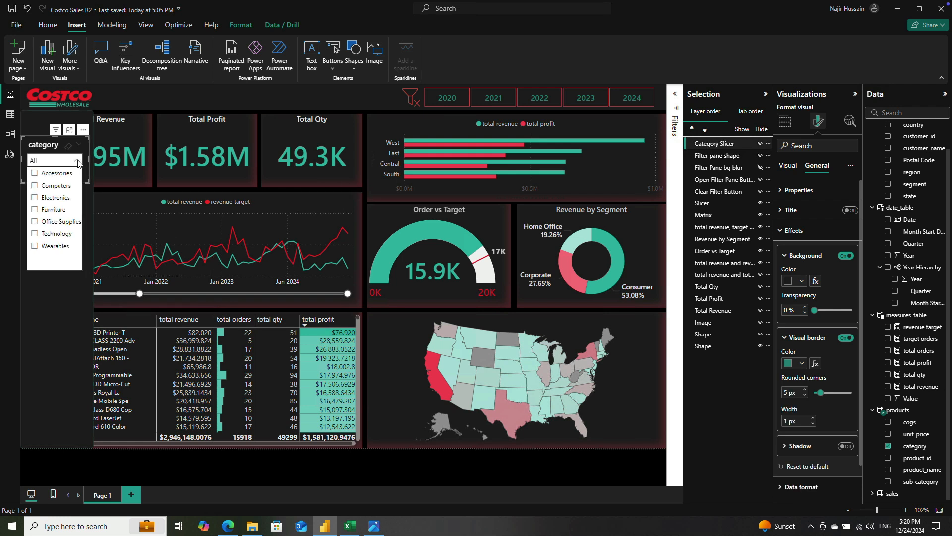
left_click(51, 219)
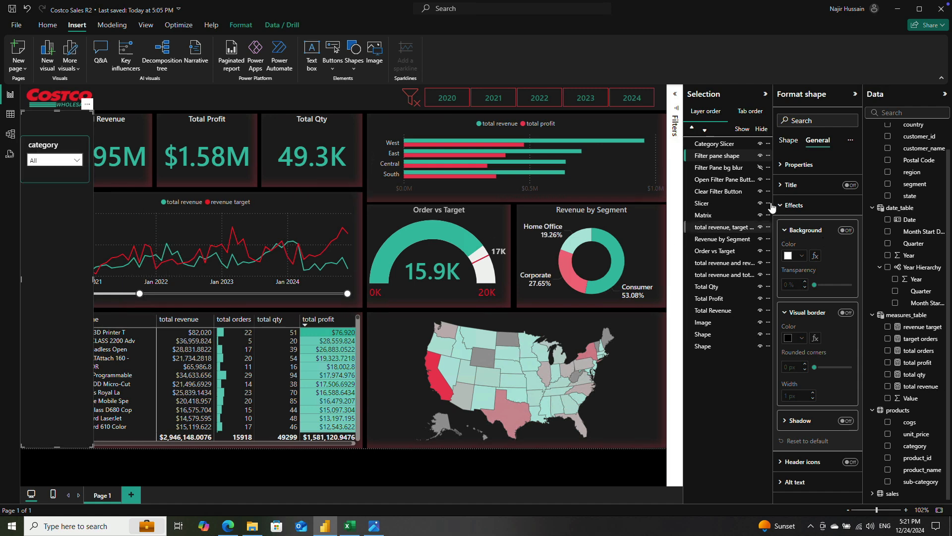
left_click(714, 143)
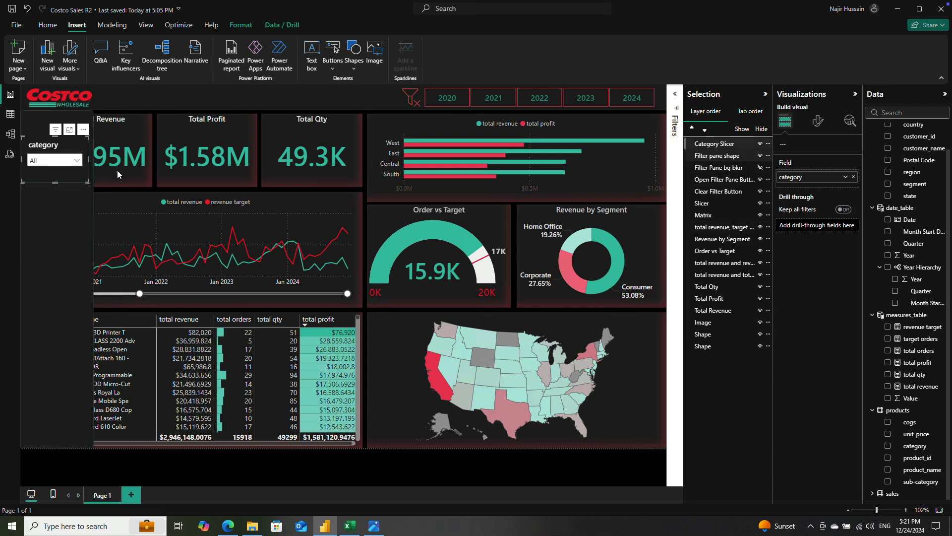
left_click_drag(50, 144, 50, 143)
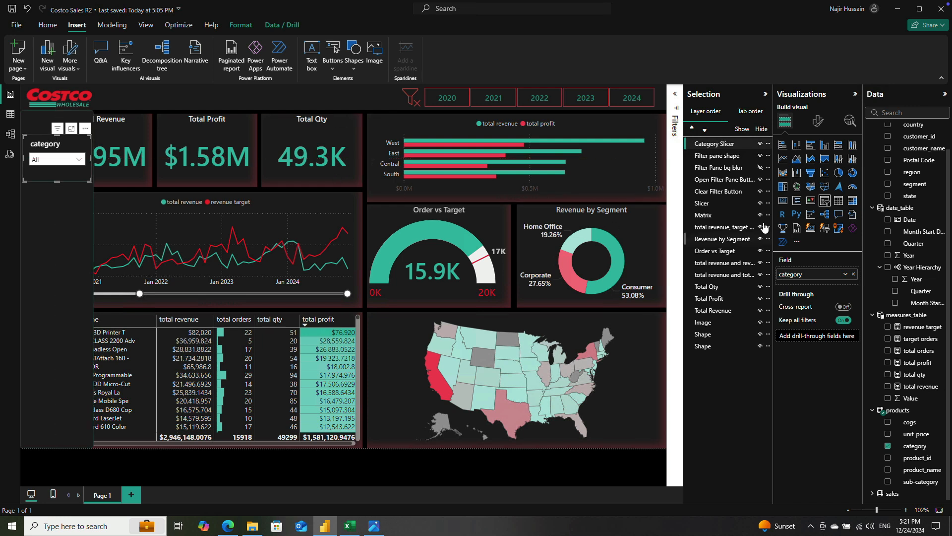
Step: Try gray shades for the category slicer's visual border, starting with White, 20% darker
left_click(820, 122)
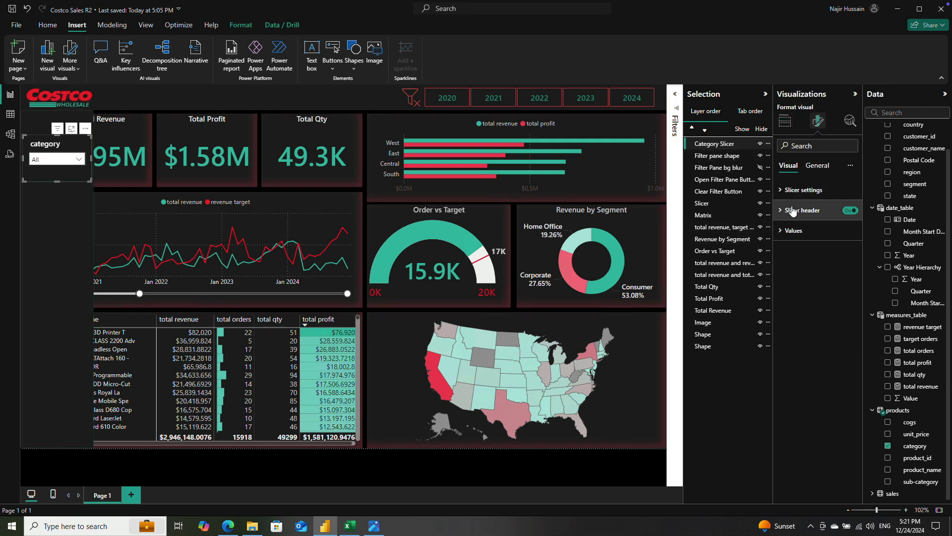
left_click(818, 165)
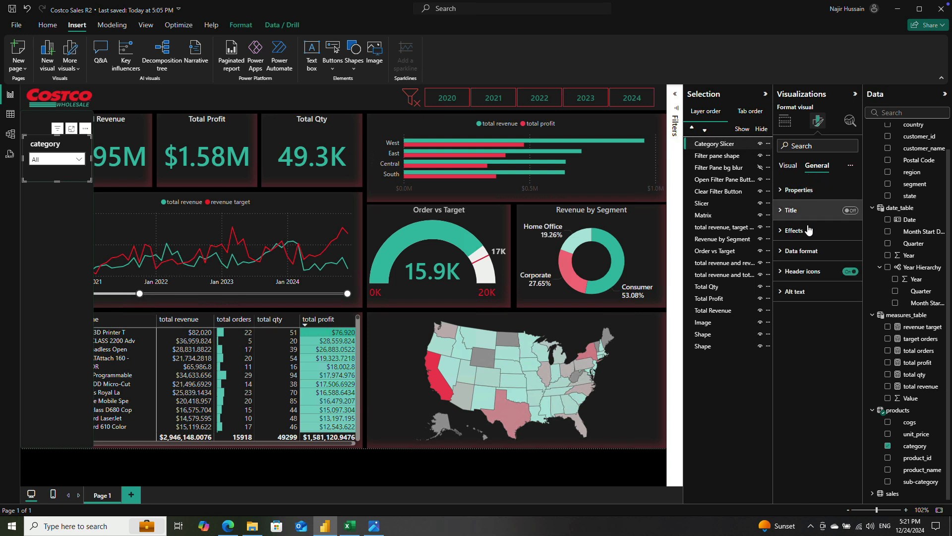
left_click(782, 231)
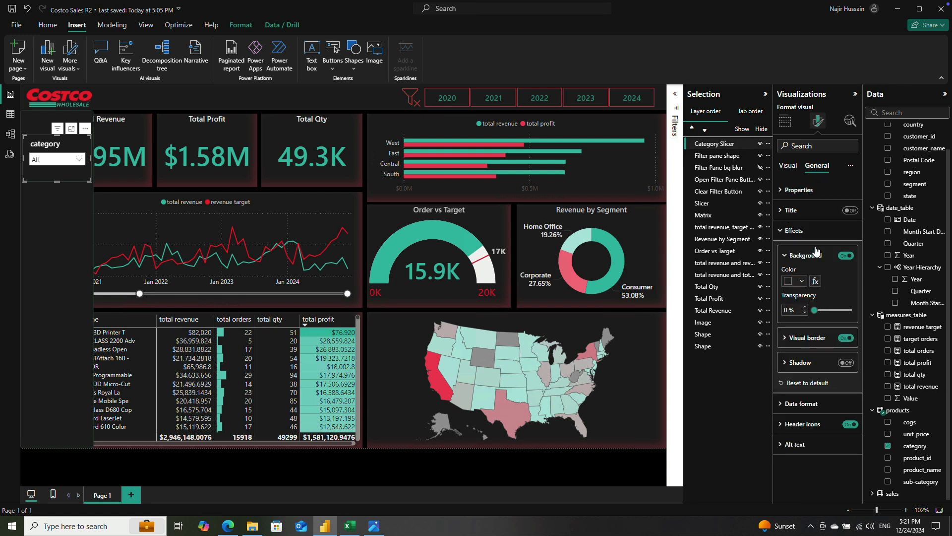
left_click(785, 338)
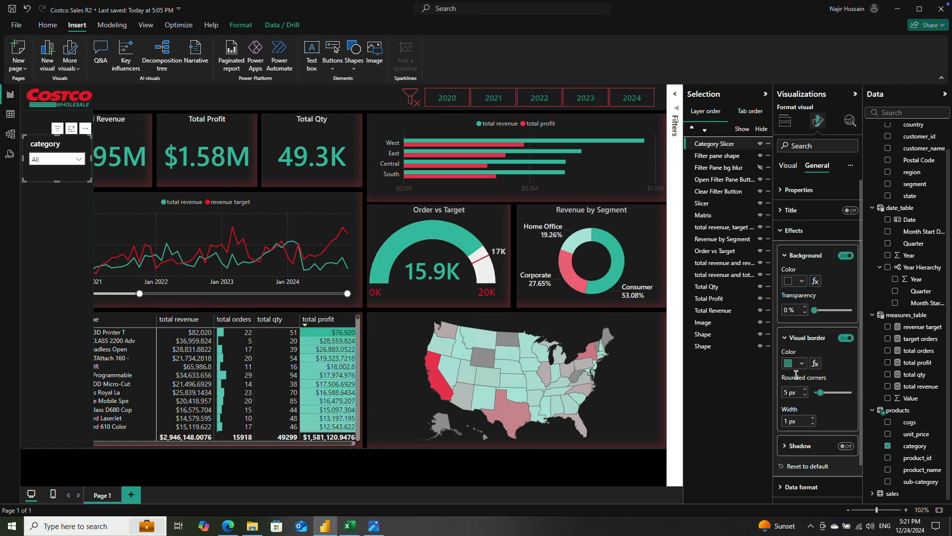
left_click(800, 366)
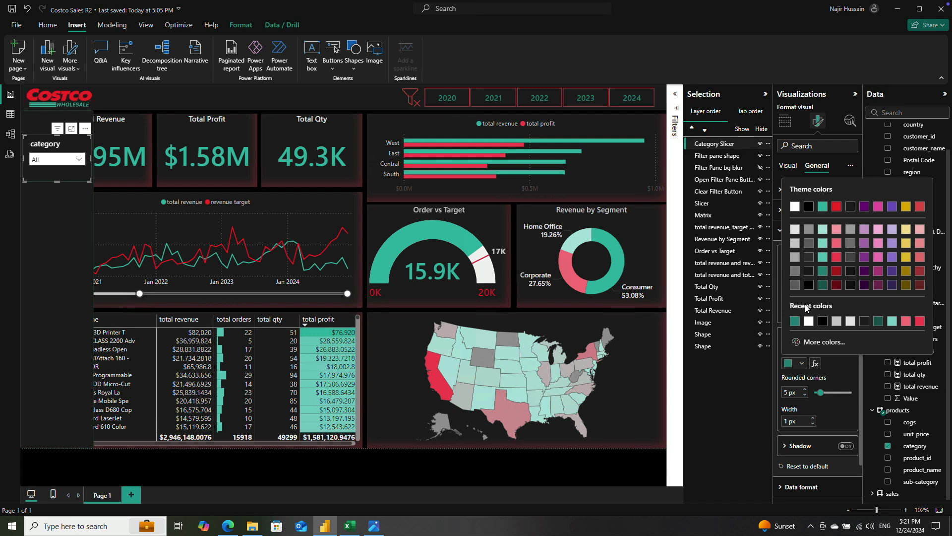
left_click(794, 245)
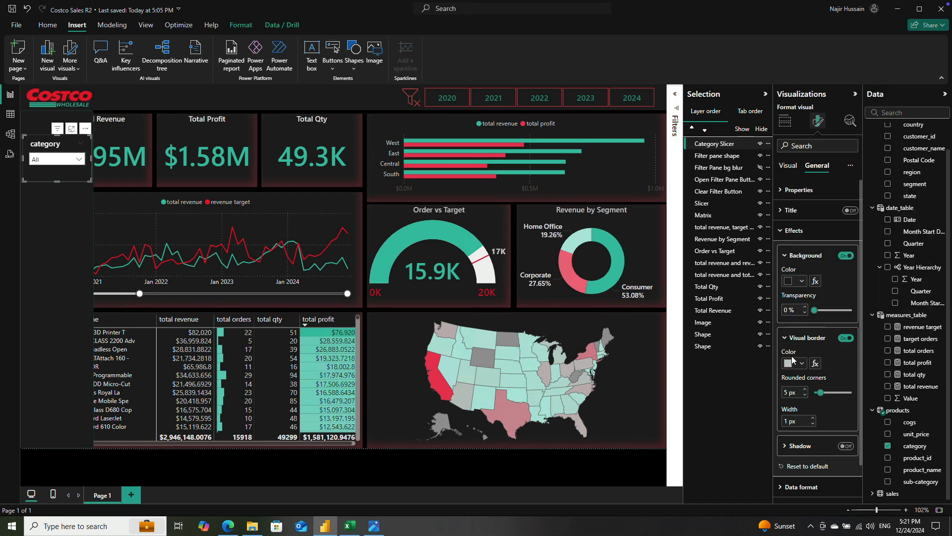
left_click(792, 365)
left_click(796, 265)
left_click(583, 463)
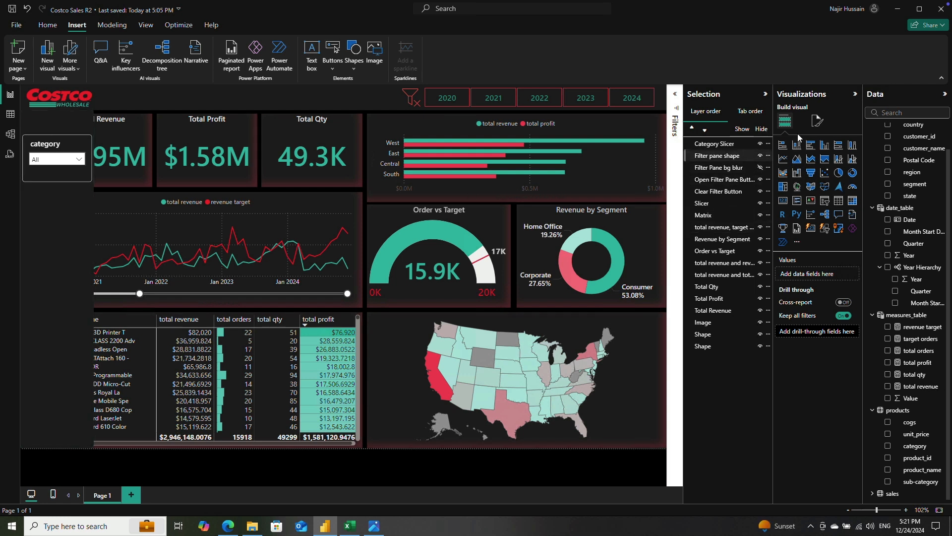
Step: Turn off the category slicer's visual border in its general effects settings
left_click(817, 121)
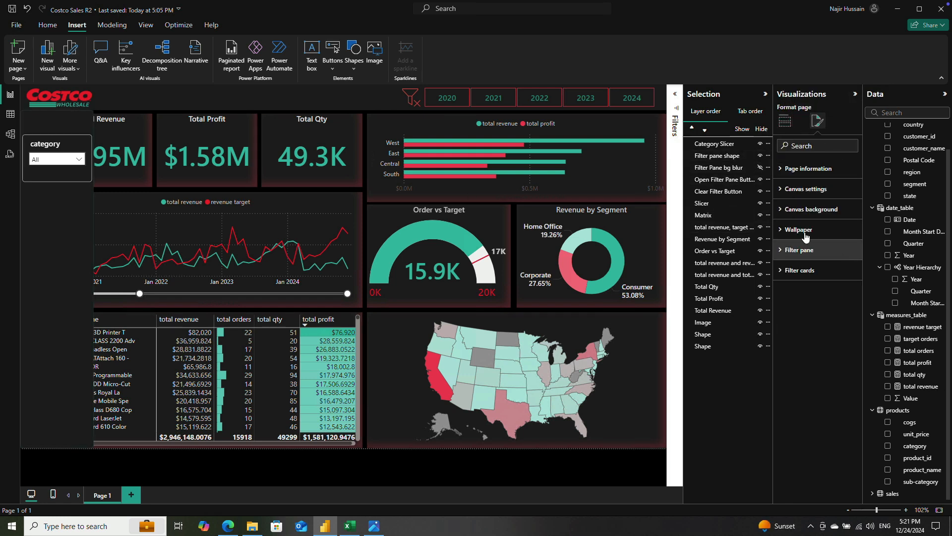
left_click(64, 147)
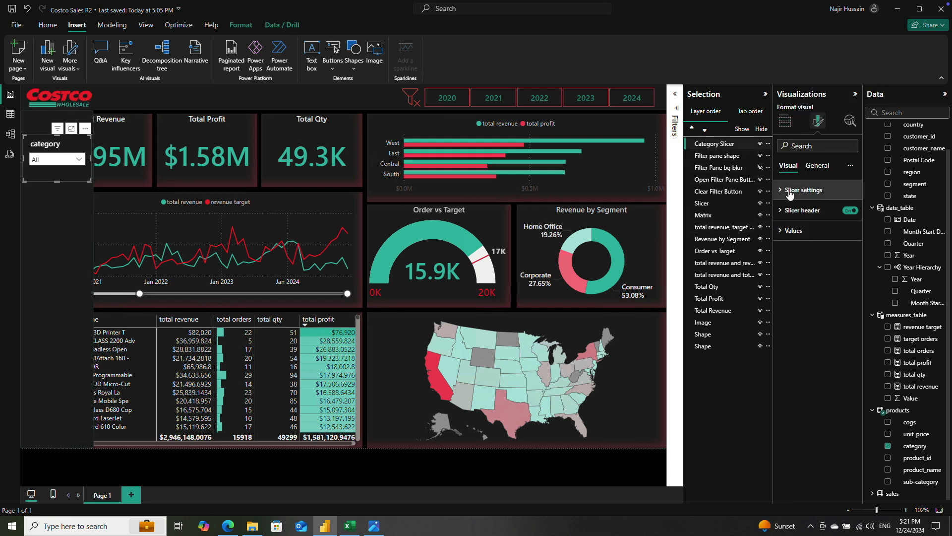
left_click(818, 166)
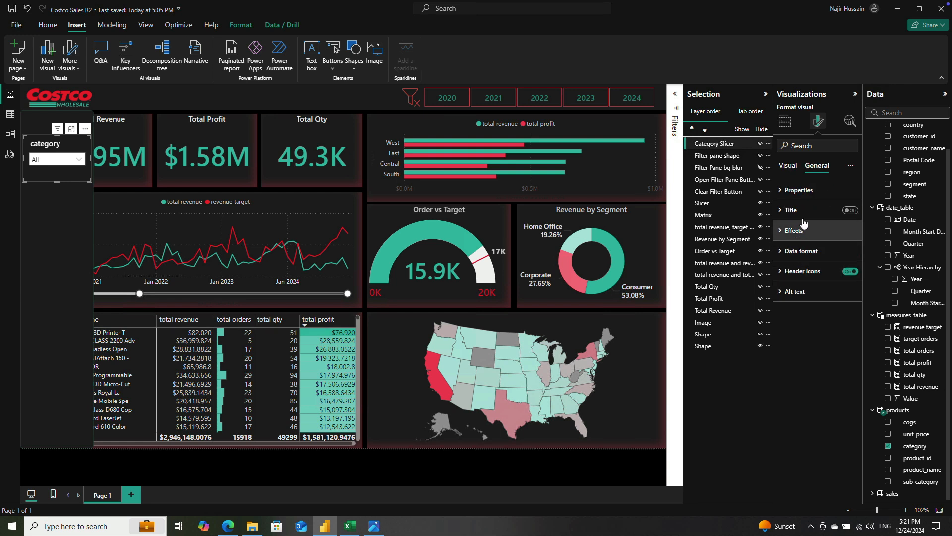
left_click(781, 231)
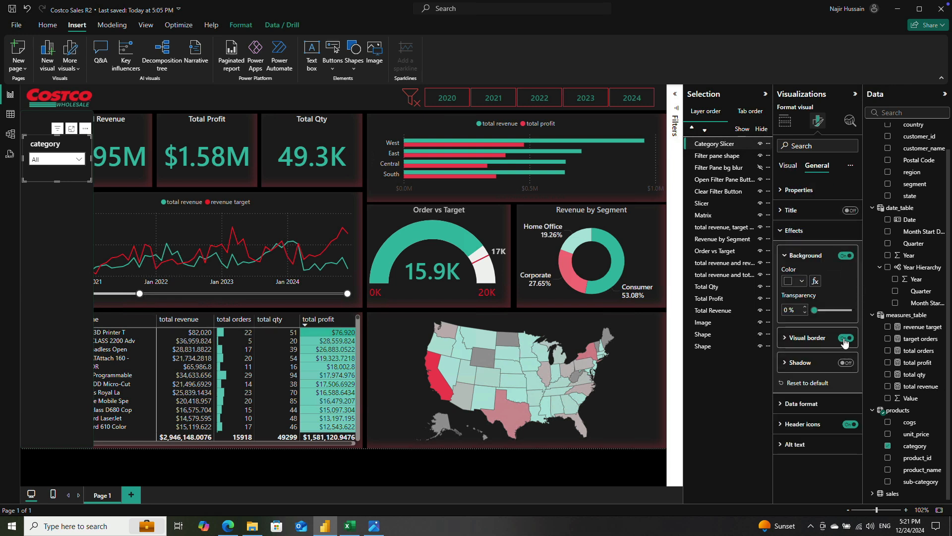
left_click(549, 464)
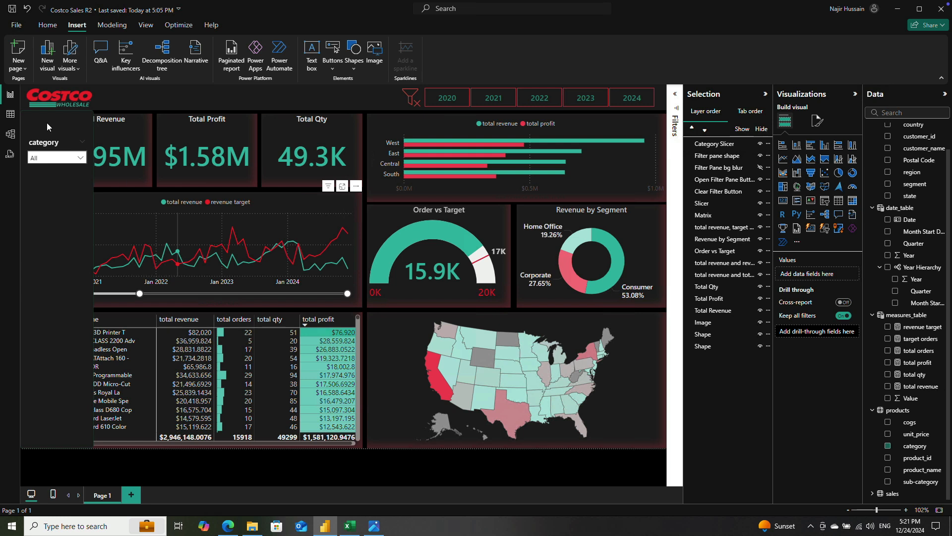
Step: Duplicate the category slicer and place the copy directly below the original on the filter pane
left_click(55, 142)
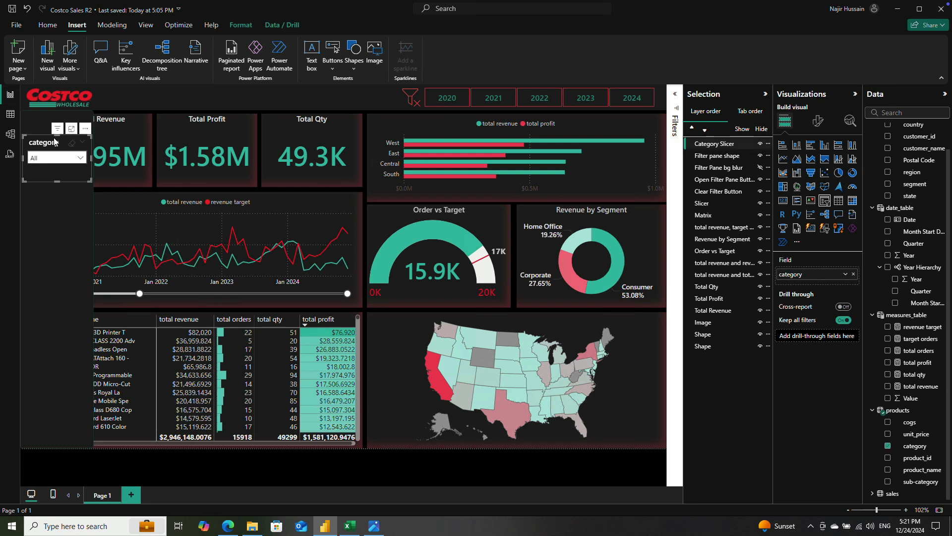
key("ctrl+c")
key("ctrl+v")
left_click_drag(52, 142, 49, 197)
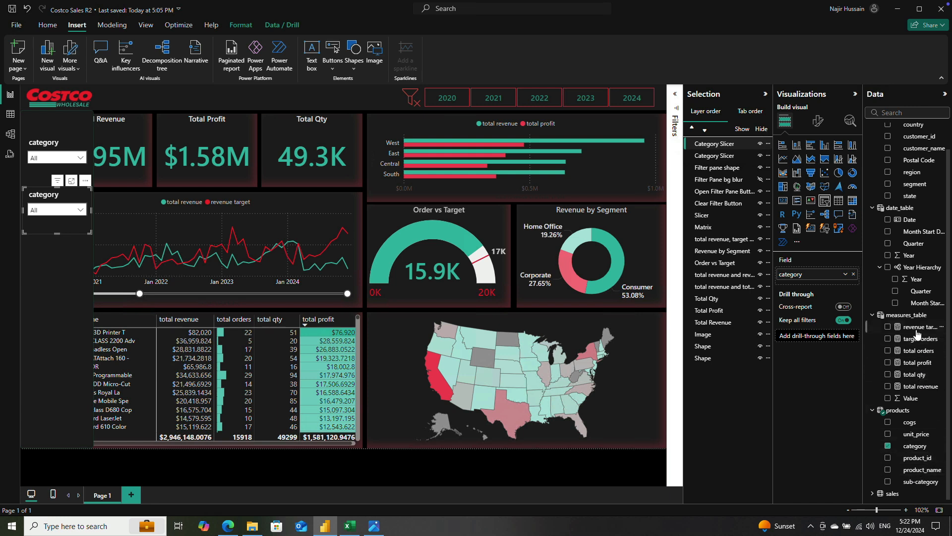
Step: Replace the category field of the copied slicer with region from the customers table
scroll(918, 189, "up", 1)
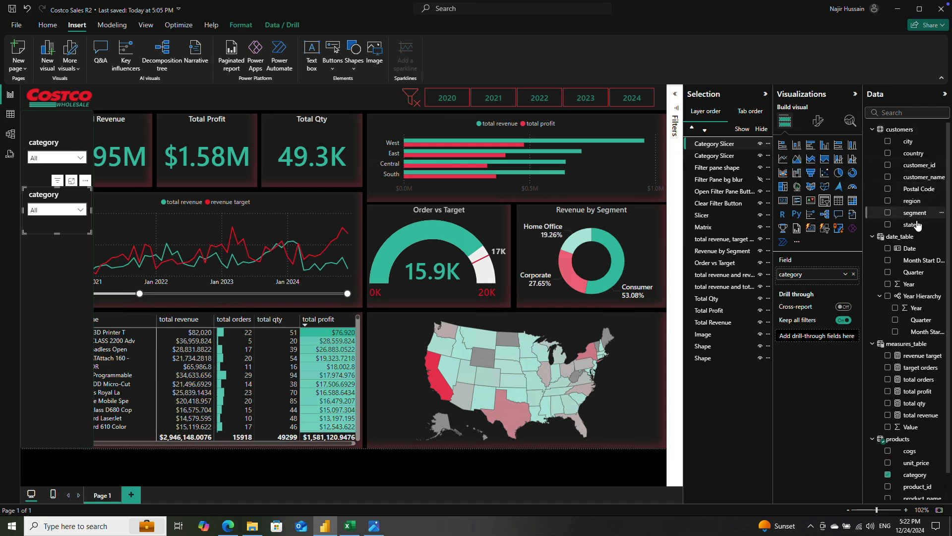
left_click_drag(911, 206, 803, 285)
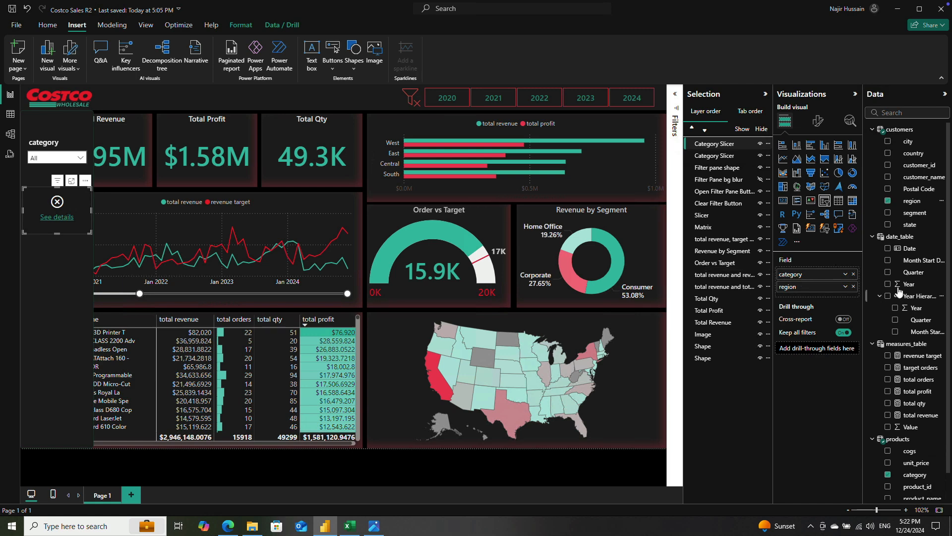
left_click(853, 274)
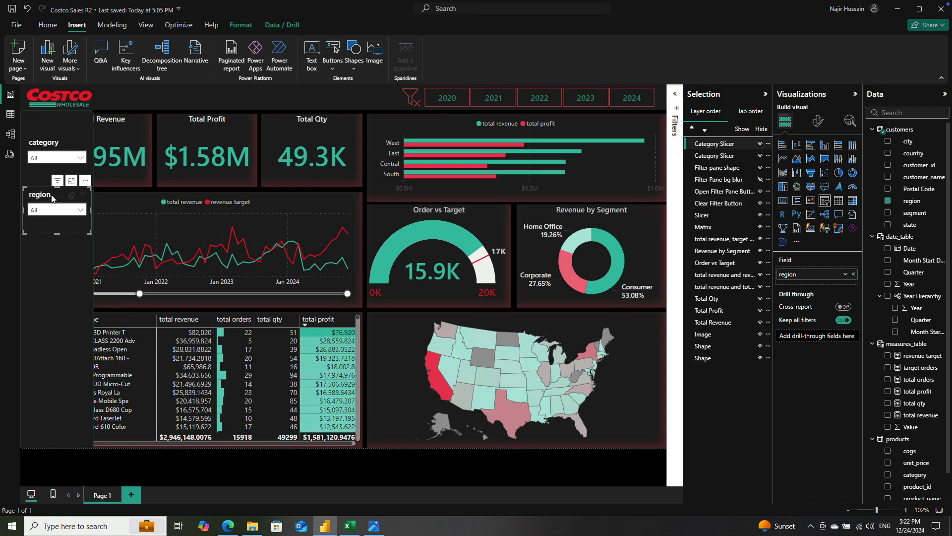
Step: Rename the copied slicer's layer to Region Slicer
left_click(724, 143)
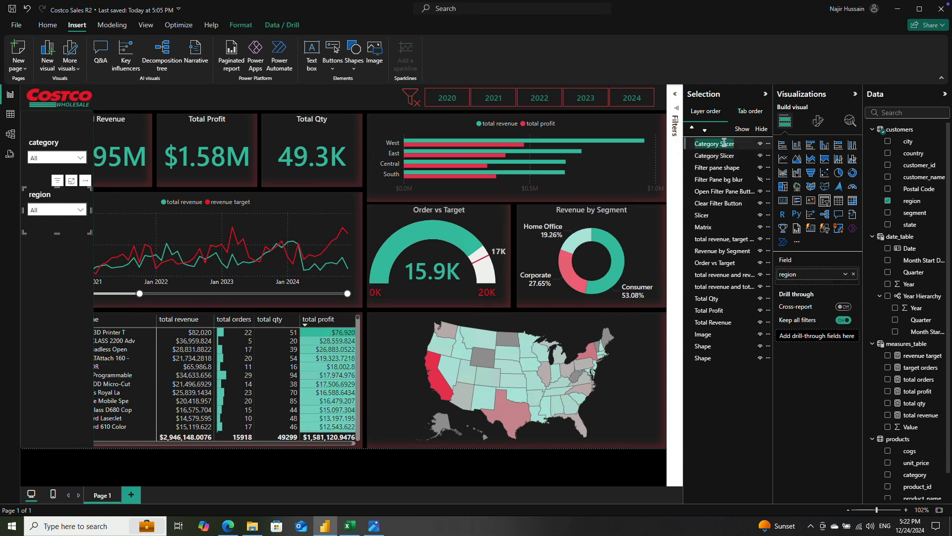
type("Region")
double_click(724, 145)
left_click(727, 142)
type("Slicer")
key("Return")
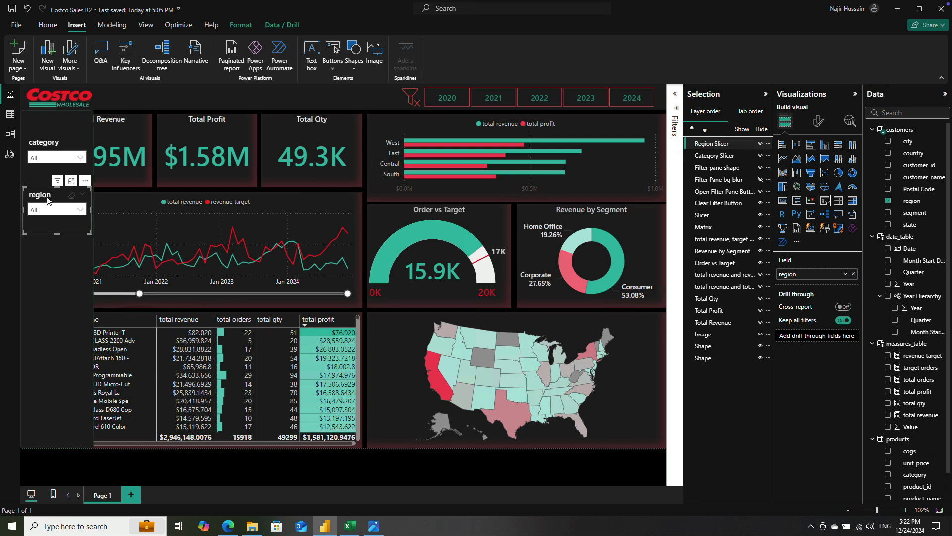
Step: Make three copies of the region slicer and stack them down the filter pane below it
key("ctrl+c")
key("ctrl+v")
left_click_drag(50, 198, 50, 363)
key("ctrl+v")
key("ctrl+v")
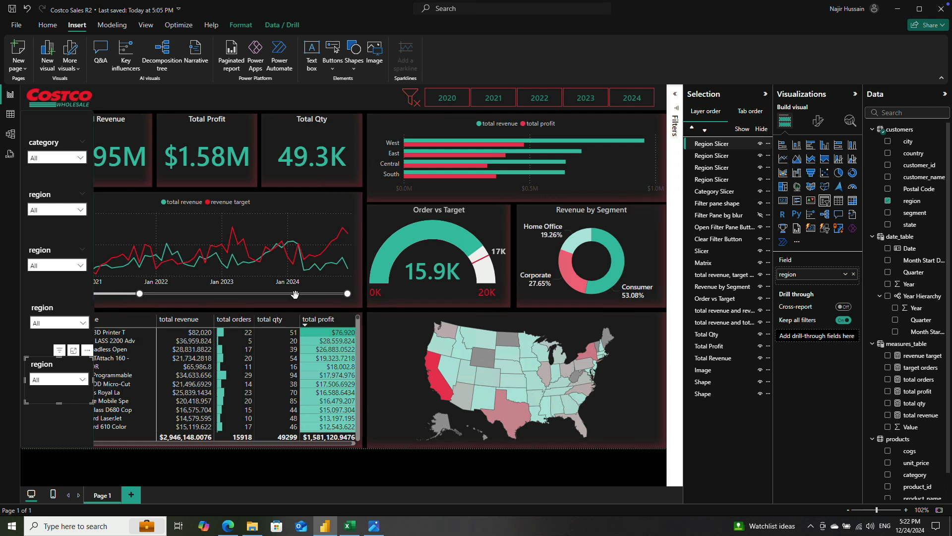
Step: Replace the region field of the third slicer in the filter pane with country from the customers table
left_click(49, 144)
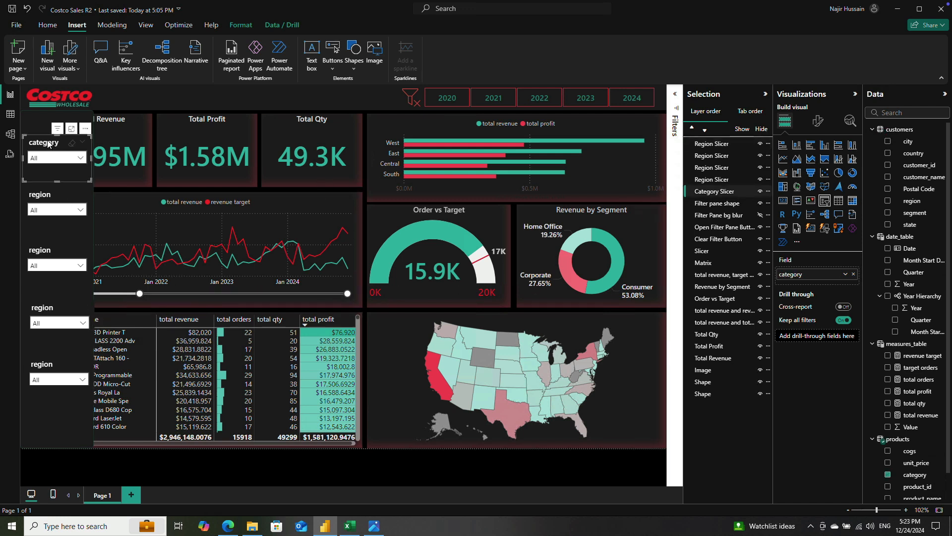
left_click(44, 251)
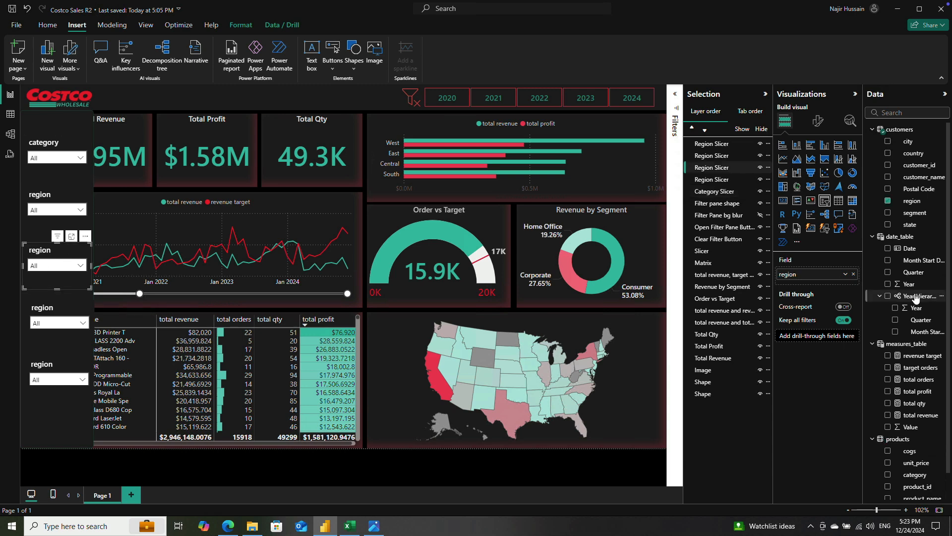
scroll(917, 295, "down", 1)
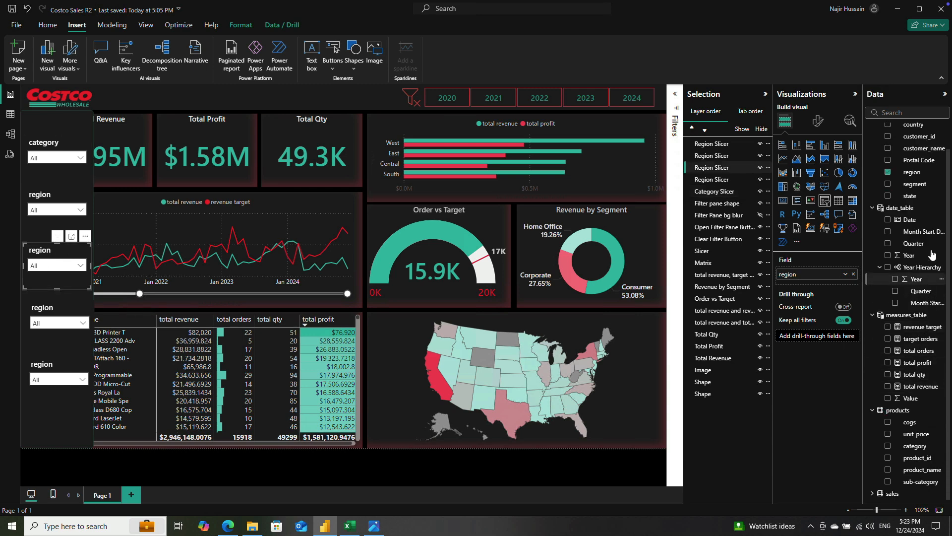
scroll(888, 228, "up", 1)
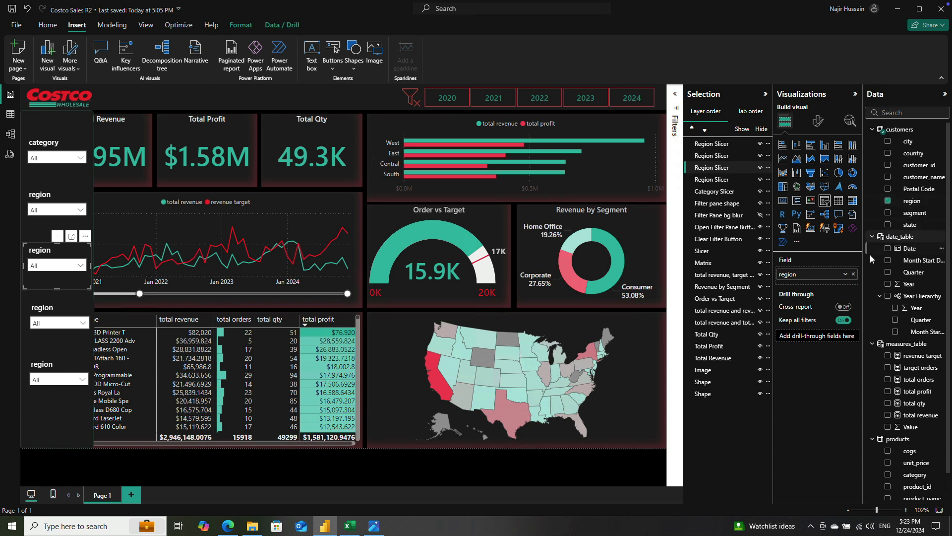
scroll(906, 311, "down", 1)
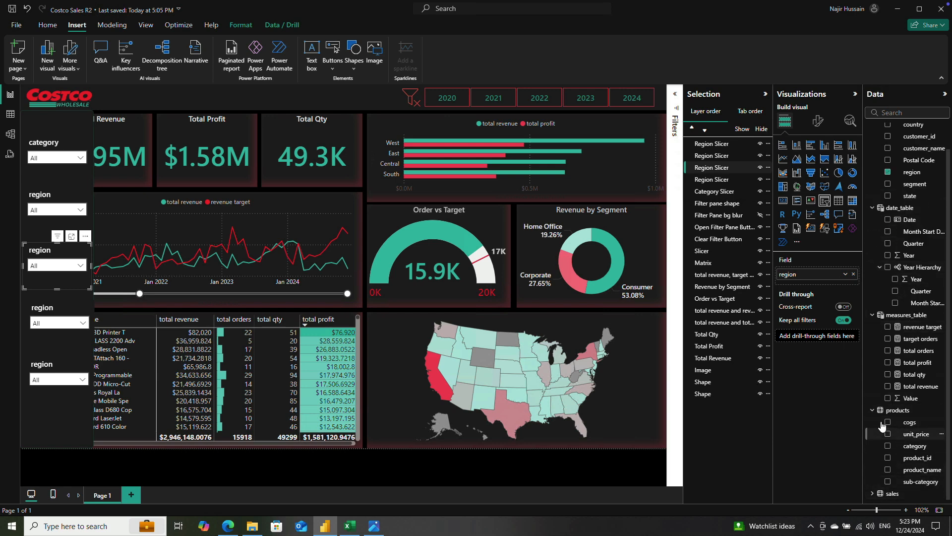
scroll(913, 254, "up", 1)
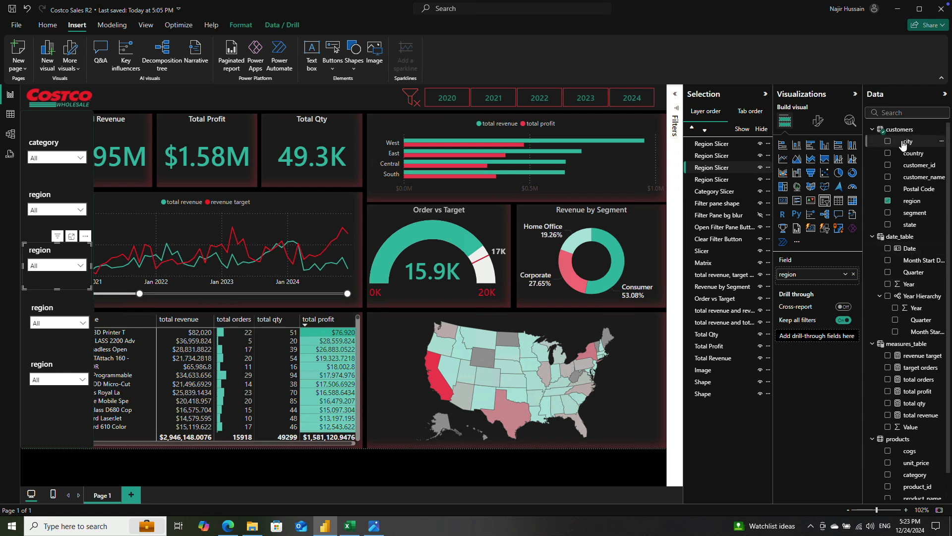
left_click_drag(913, 153, 827, 270)
left_click(853, 287)
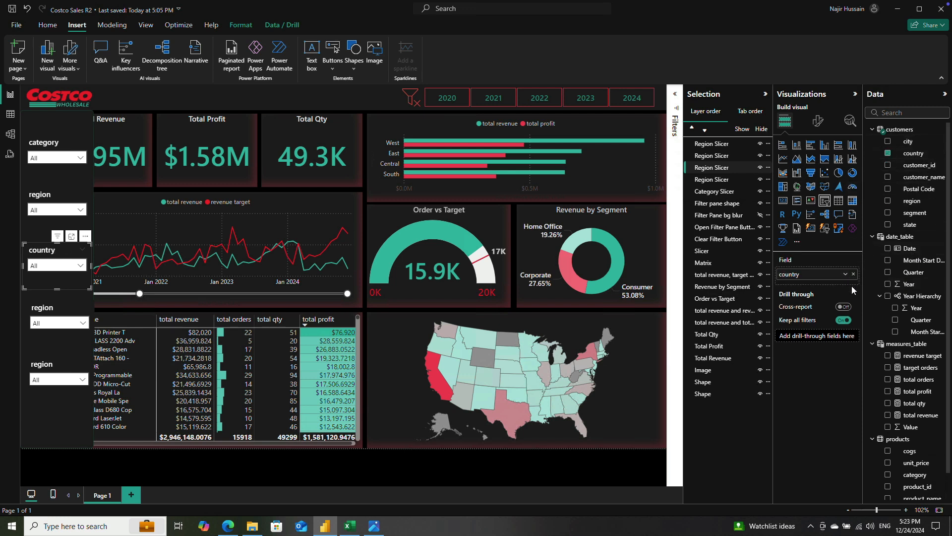
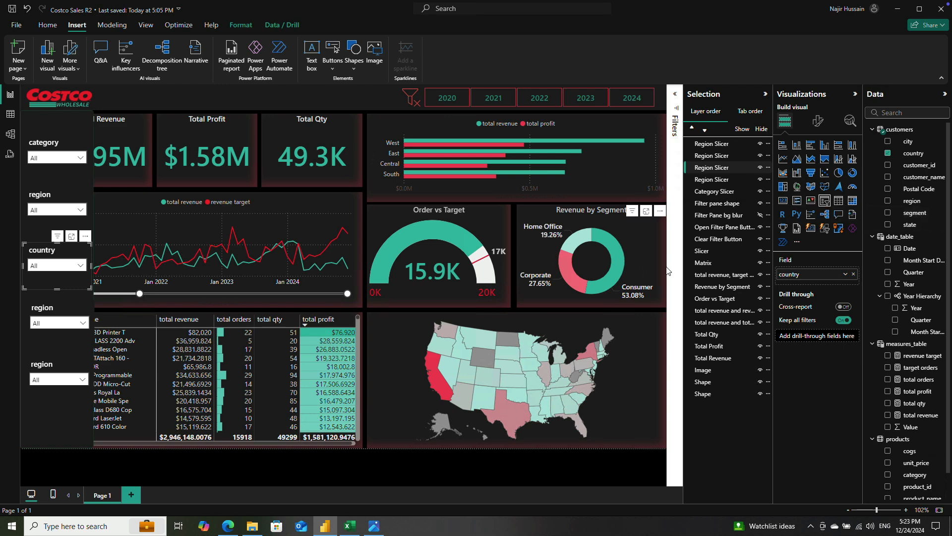
Step: Replace the country field of the third slicer in the filter pane with ship_mode from the sales table
scroll(923, 288, "down", 1)
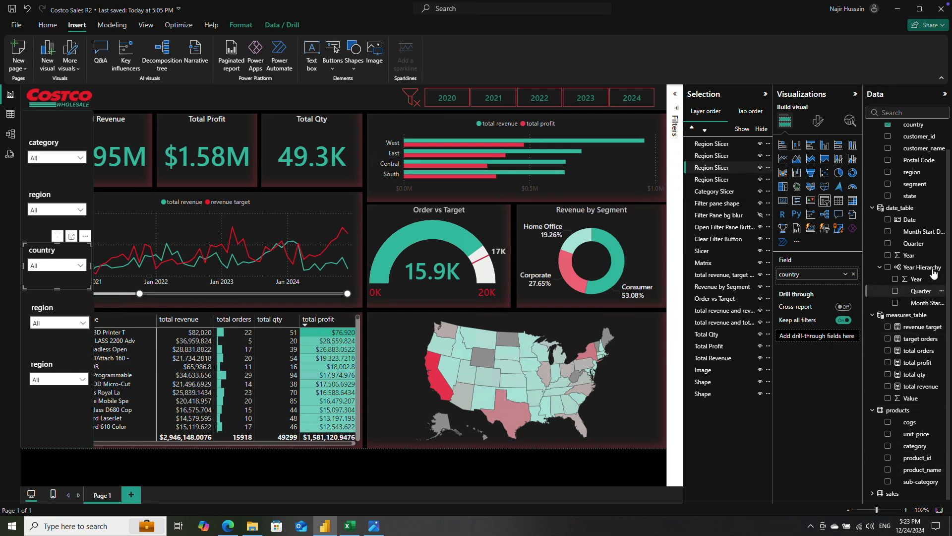
left_click(874, 494)
scroll(888, 461, "down", 3)
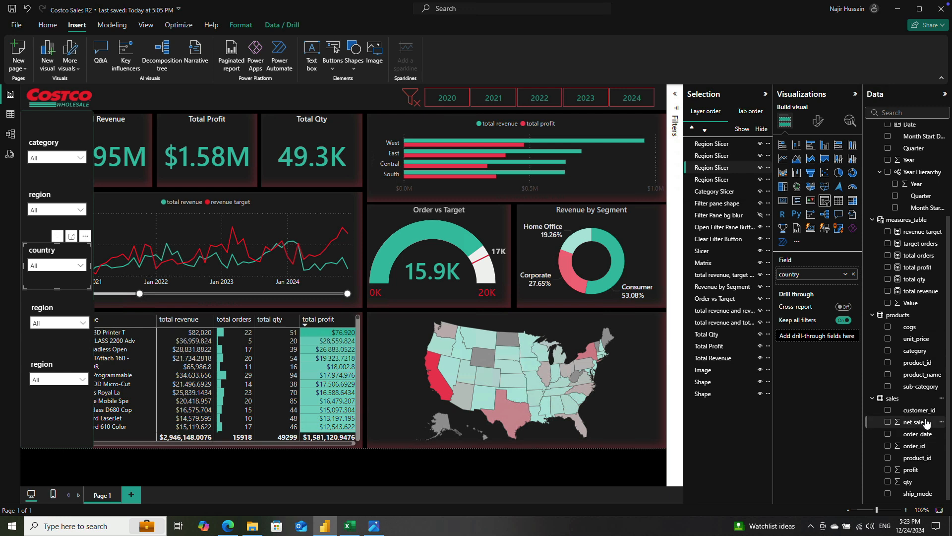
left_click_drag(917, 494, 825, 285)
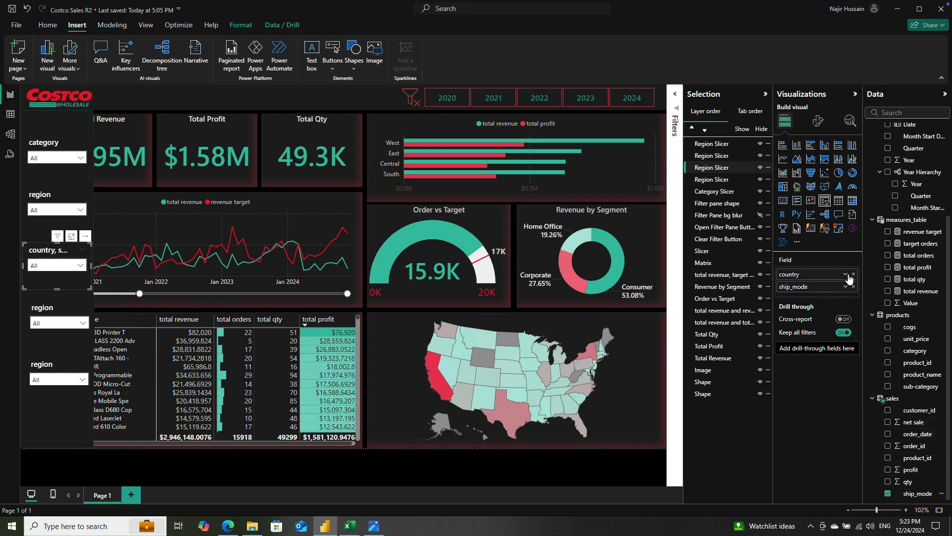
left_click(853, 275)
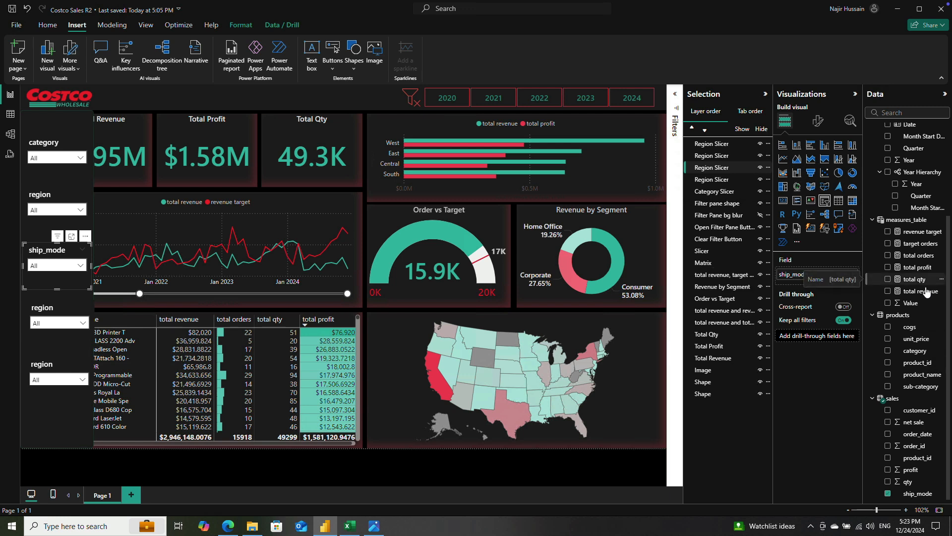
Step: Replace the region field of the lowest slicer in the filter pane with segment from the customers table
left_click(52, 358)
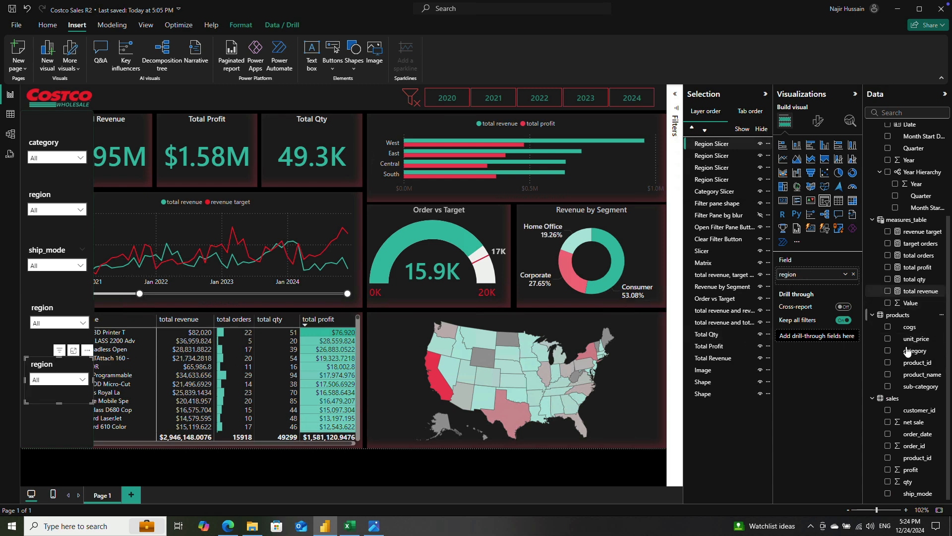
scroll(922, 325, "up", 3)
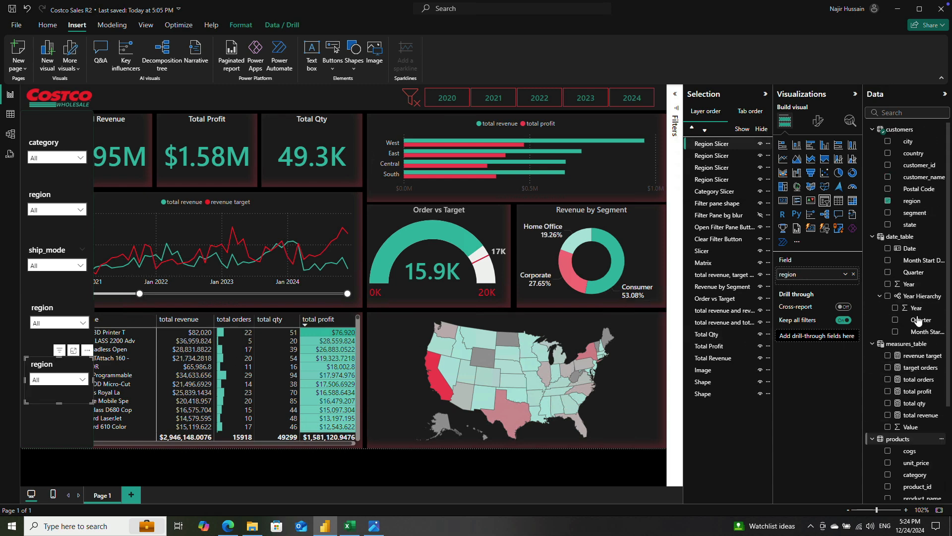
left_click_drag(910, 217, 820, 280)
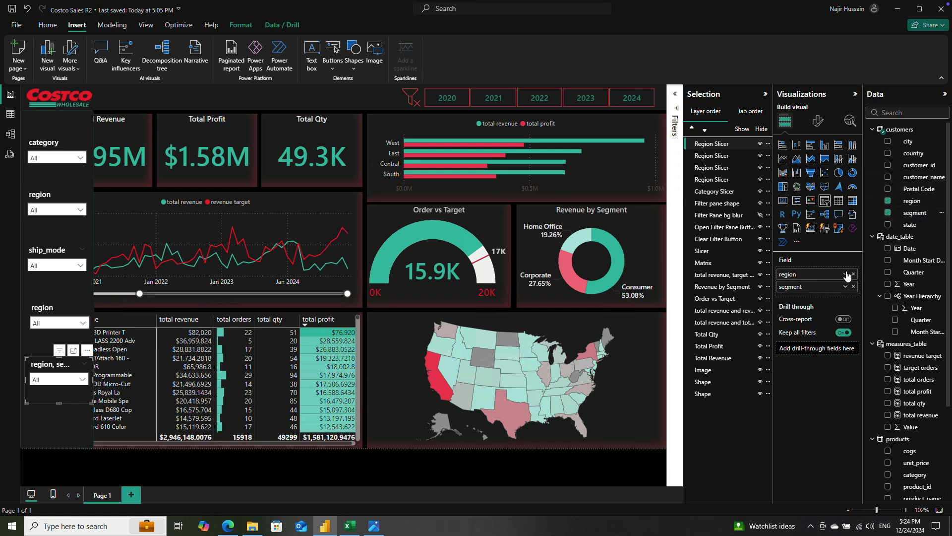
left_click(853, 274)
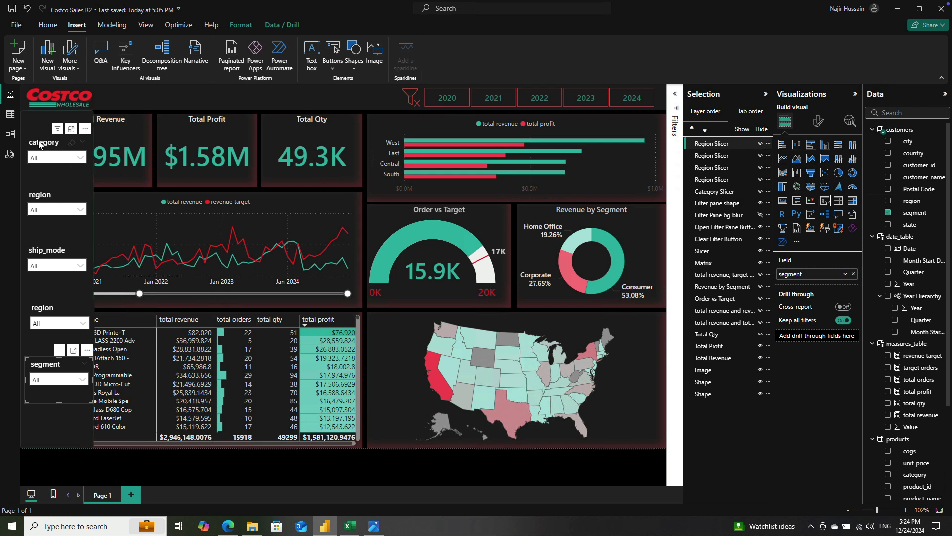
Step: Shift the existing slicers down the filter pane and place a copy of the category slicer above them
left_click_drag(42, 367, 42, 392)
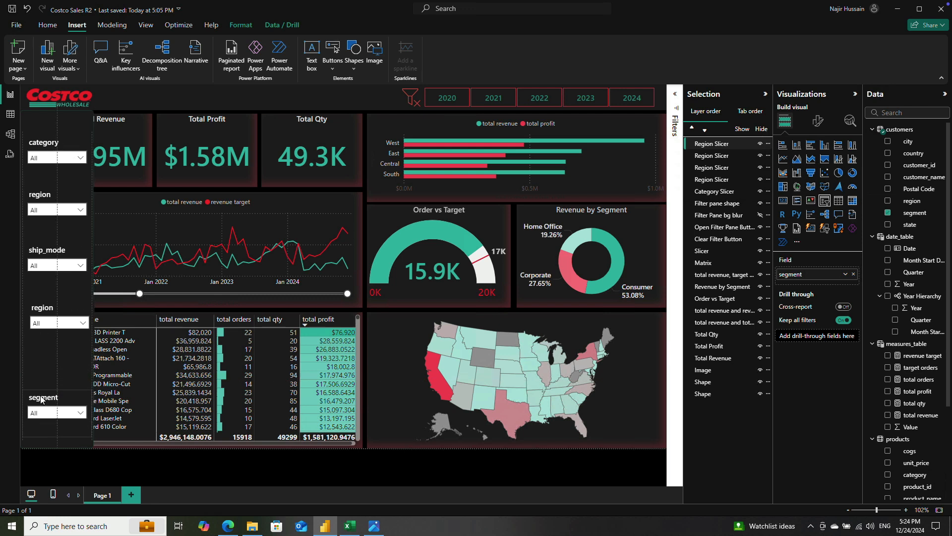
left_click(42, 397)
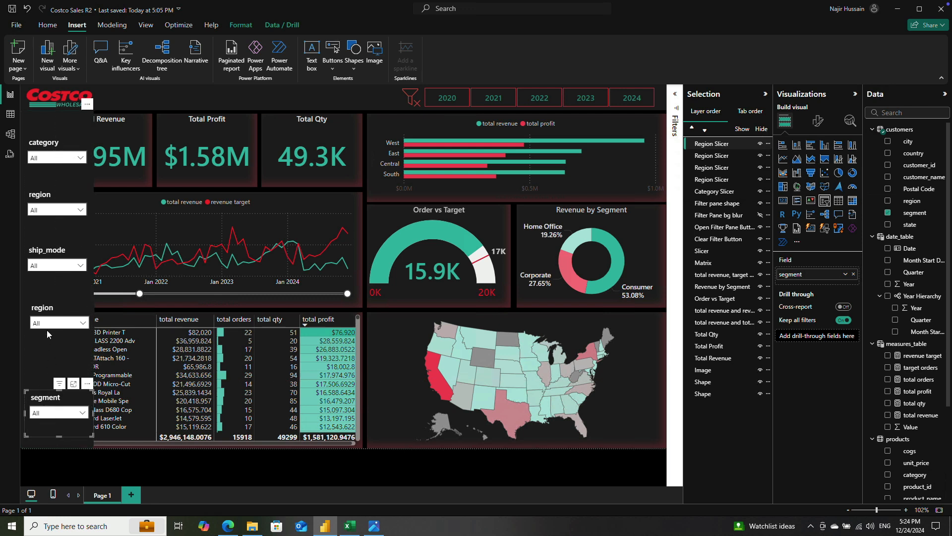
left_click_drag(47, 325, 47, 350)
left_click_drag(42, 254, 42, 287)
left_click_drag(43, 201, 43, 232)
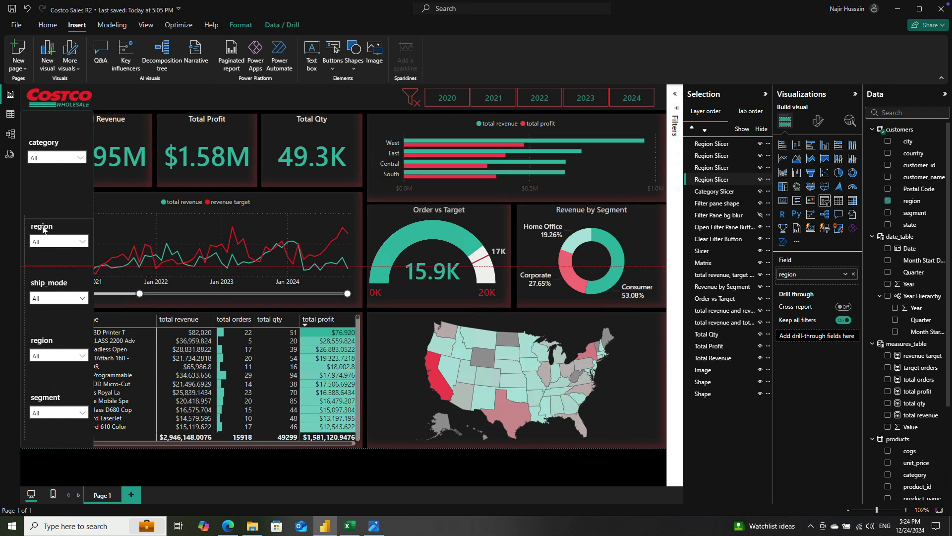
left_click(43, 145)
left_click_drag(43, 167, 42, 132)
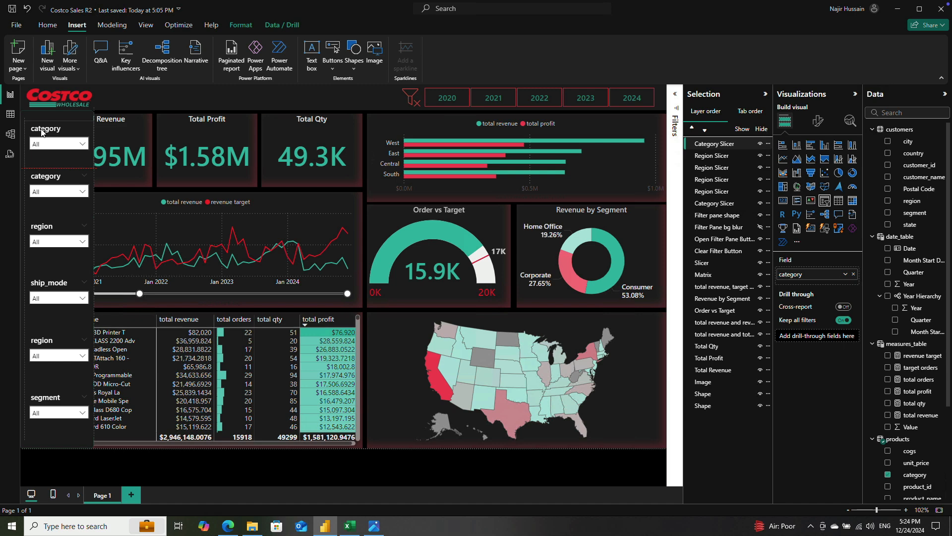
Step: Reposition all six slicers lower in the filter pane so they are spaced more evenly from the upper category slicer to segment
left_click(45, 395)
left_click_drag(50, 397, 44, 399)
left_click(46, 342)
left_click_drag(45, 342, 44, 353)
mouse_move(44, 287)
left_mouse_down()
mouse_move(44, 306)
mouse_move(43, 298)
left_mouse_up()
left_click_drag(47, 233, 48, 258)
left_click(49, 178)
left_click_drag(50, 179, 50, 201)
left_click_drag(46, 131, 48, 152)
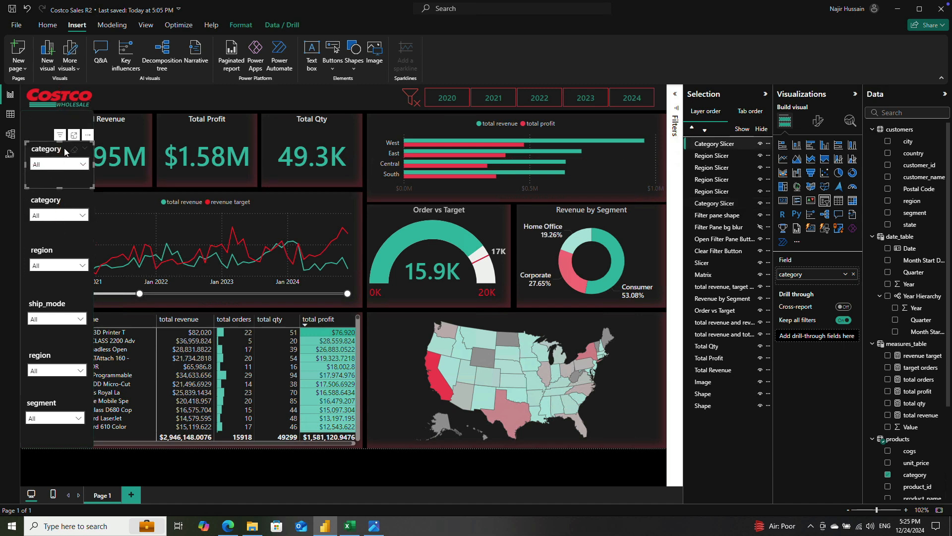
Step: Rename the copied category slicer's layer to Quarter and replace its field with Quarter from date_table
double_click(718, 144)
type("Quarter")
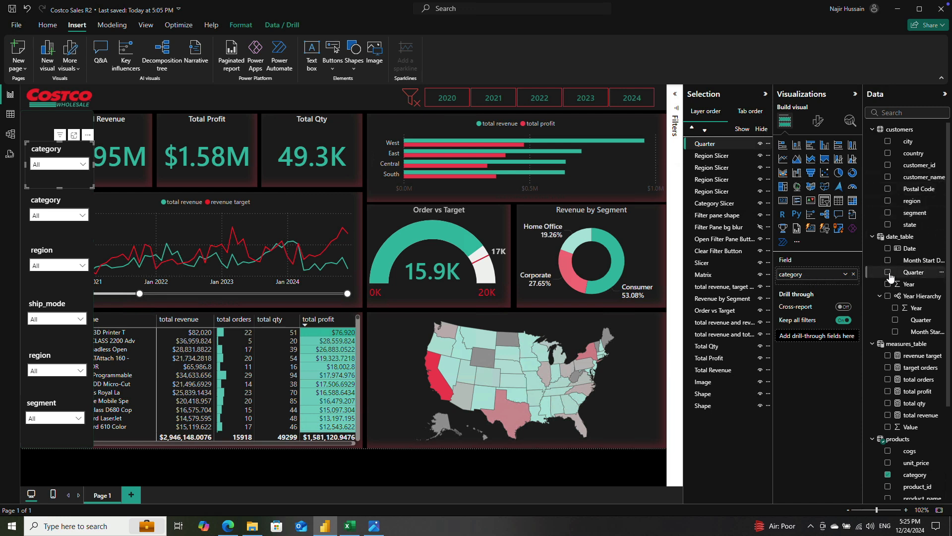
left_click_drag(892, 273, 822, 273)
left_click(854, 286)
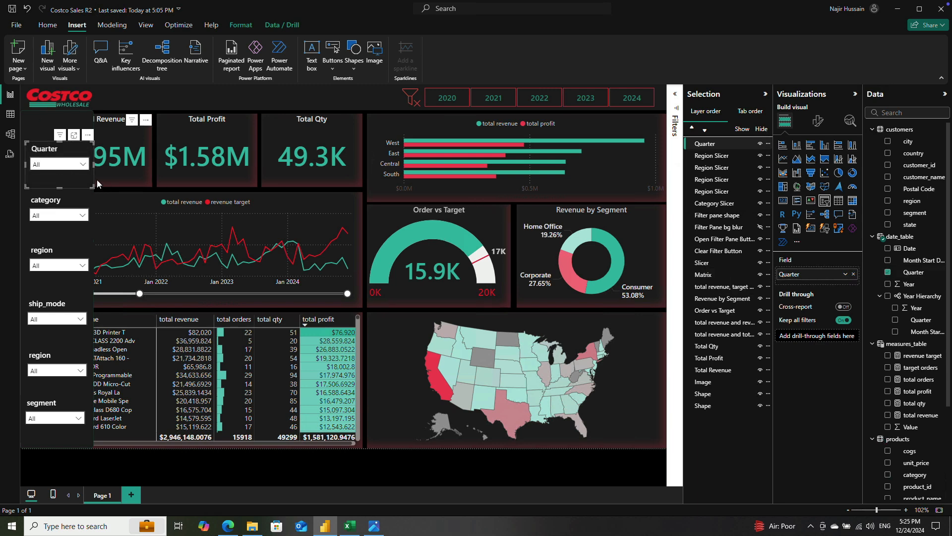
left_click(45, 203, "ctrl")
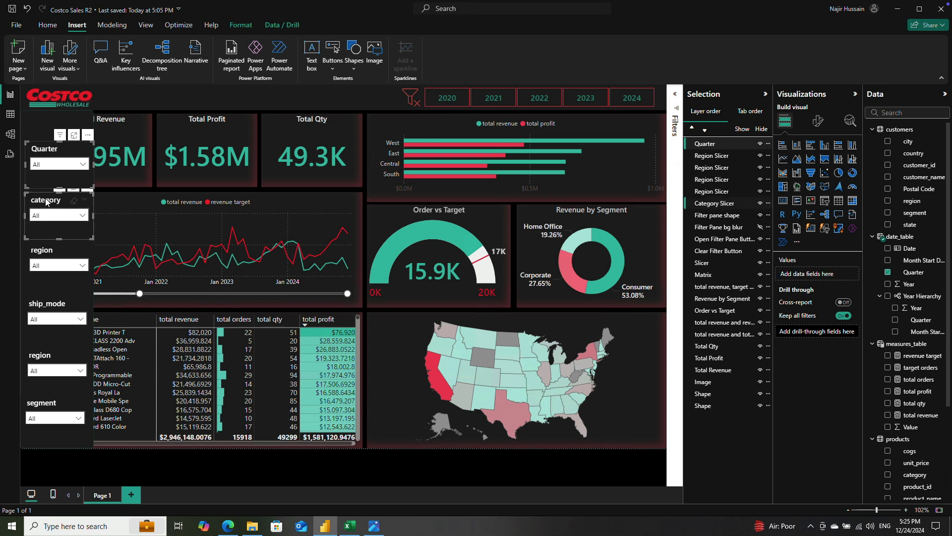
left_click(45, 255, "ctrl")
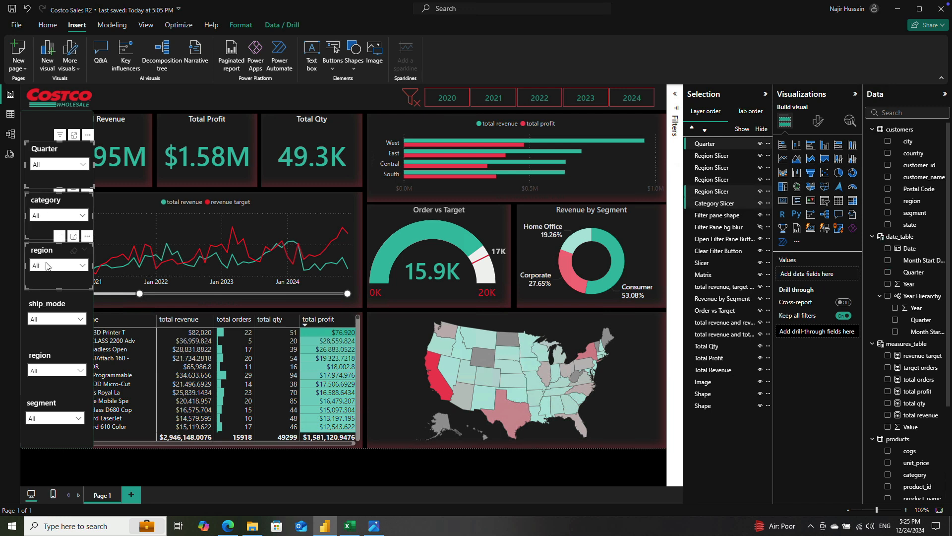
left_click(42, 201)
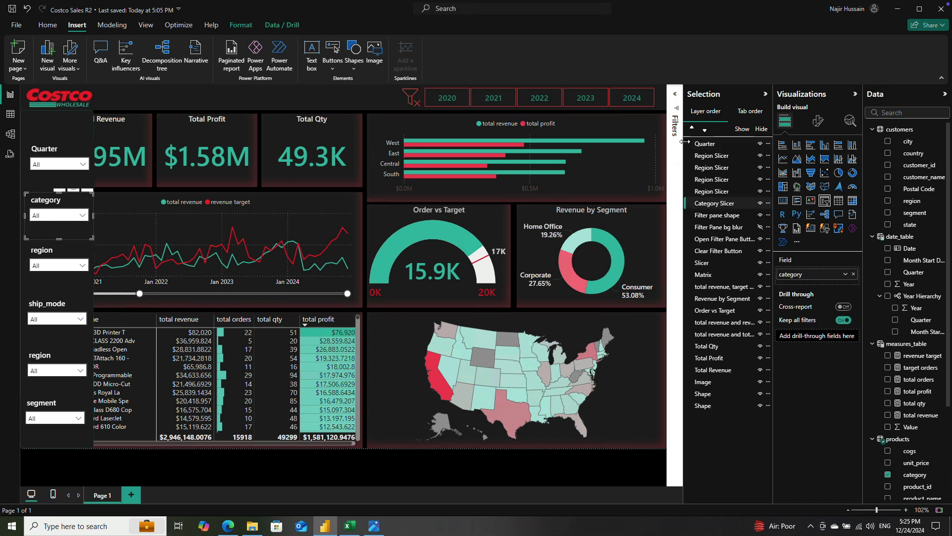
Step: Rename the segment slicer's layer to Segment Slicer
left_click(728, 157)
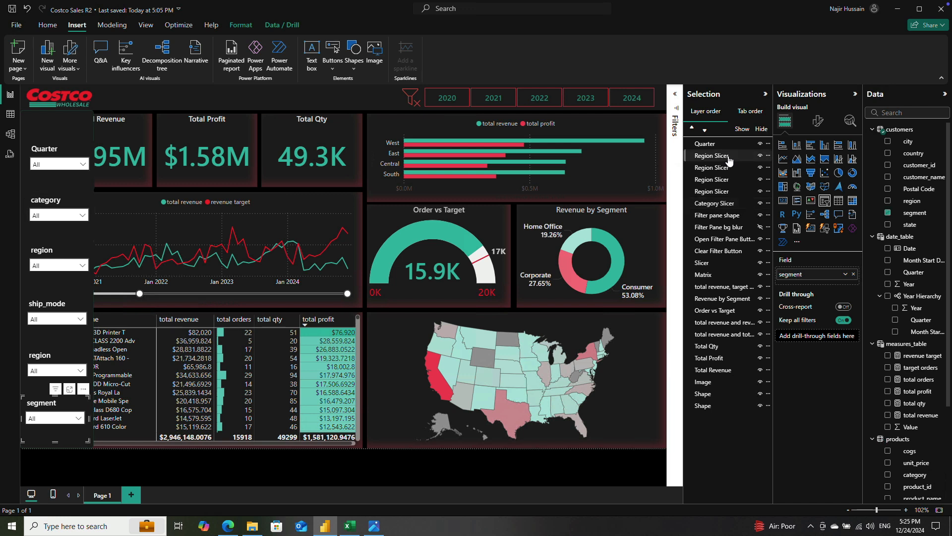
double_click(716, 156)
double_click(708, 156)
left_click(714, 155)
type("Segment")
key("Return")
Step: Replace the region field of the slicer between ship_mode and segment with sub-category from the products table
left_click(714, 170)
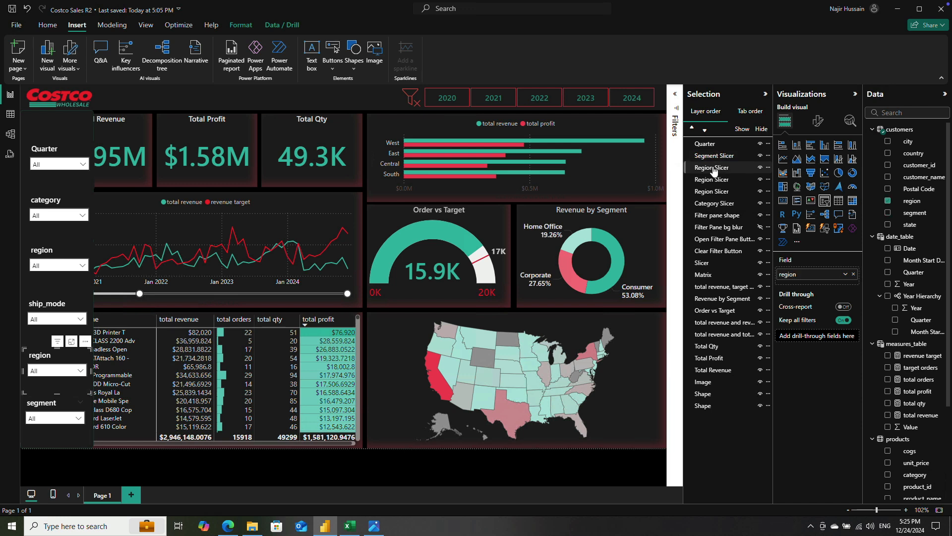
left_click(712, 180, "ctrl")
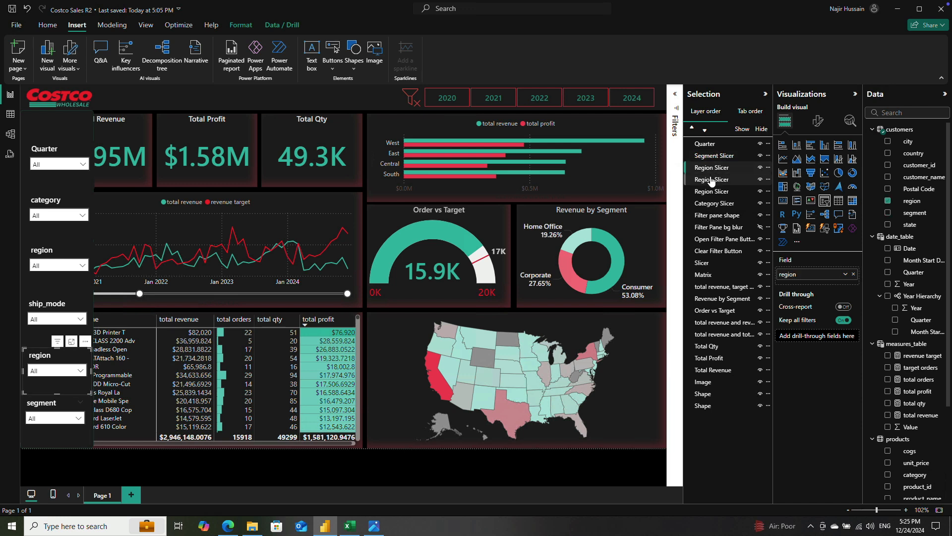
left_click(707, 173)
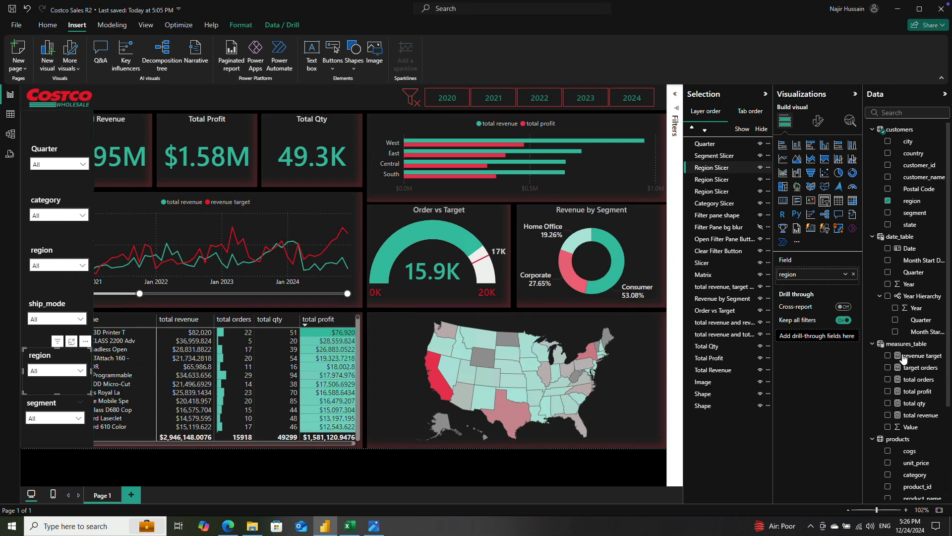
scroll(915, 367, "down", 5)
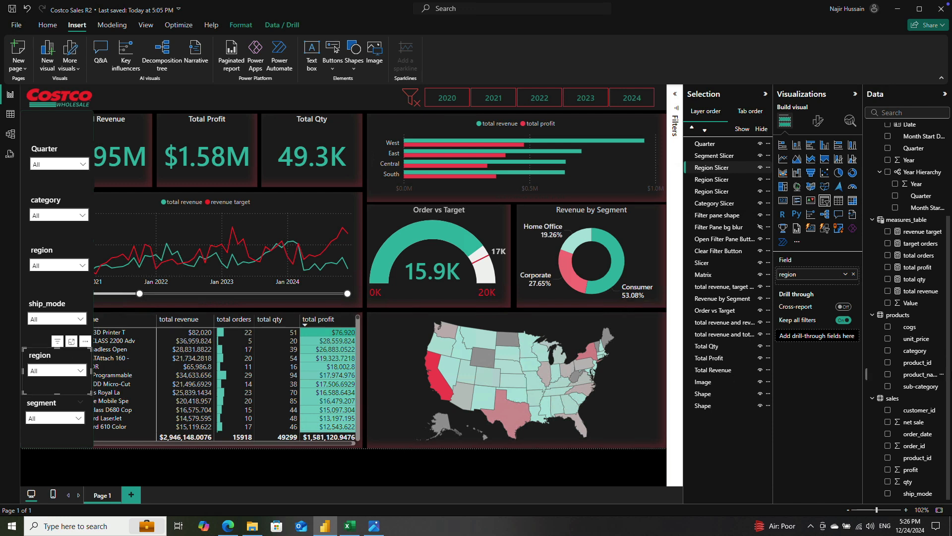
left_click_drag(914, 384, 808, 283)
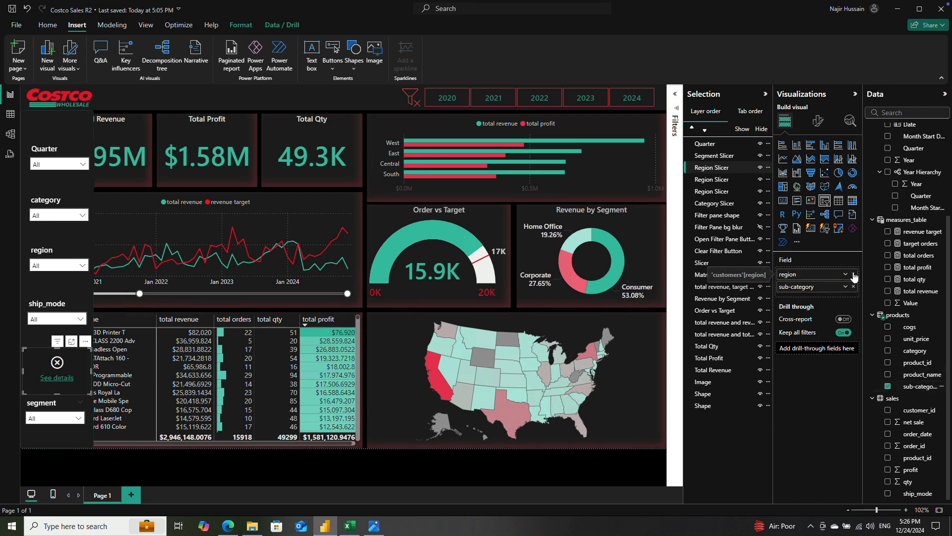
left_click(854, 274)
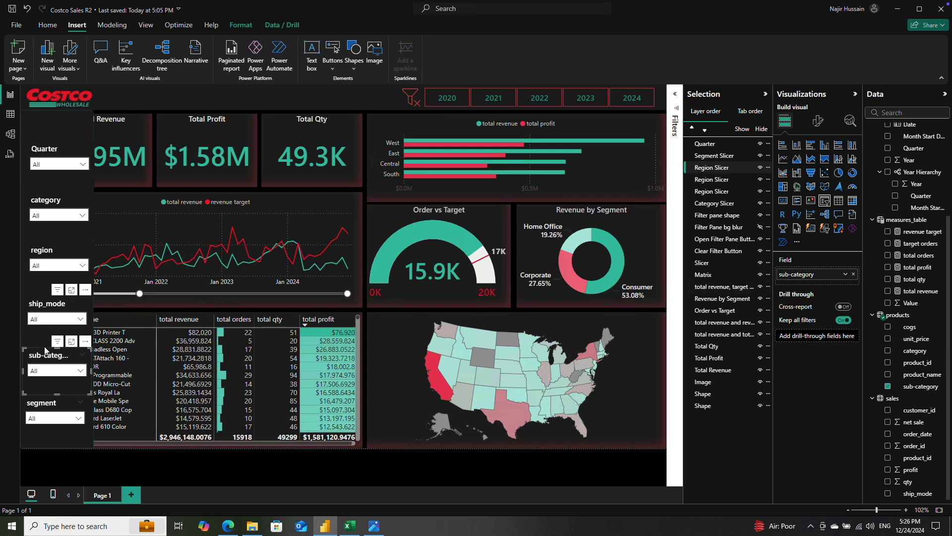
Step: Move the sub-category, category and region slicers slightly up the filter pane to adjust the gaps between them
left_click_drag(42, 355, 42, 351)
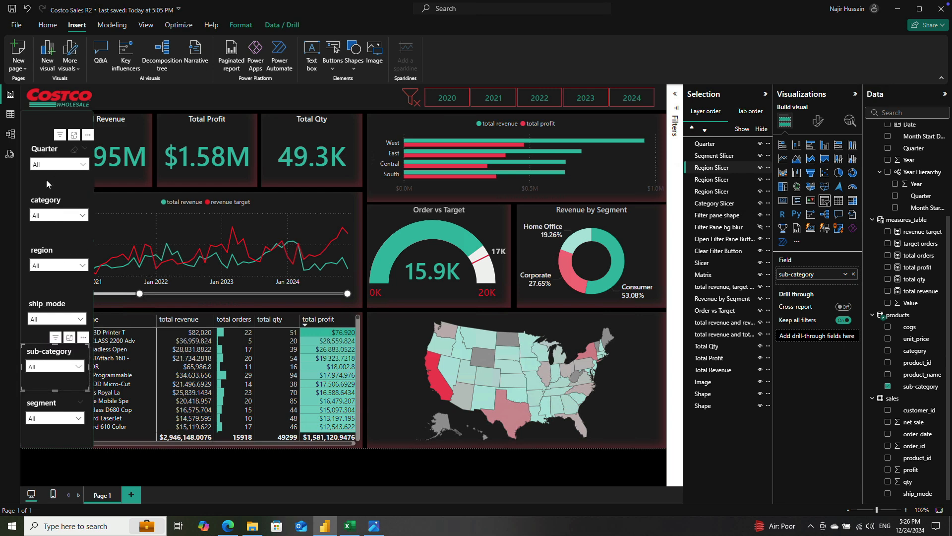
left_click(49, 199)
left_click_drag(48, 193, 49, 183)
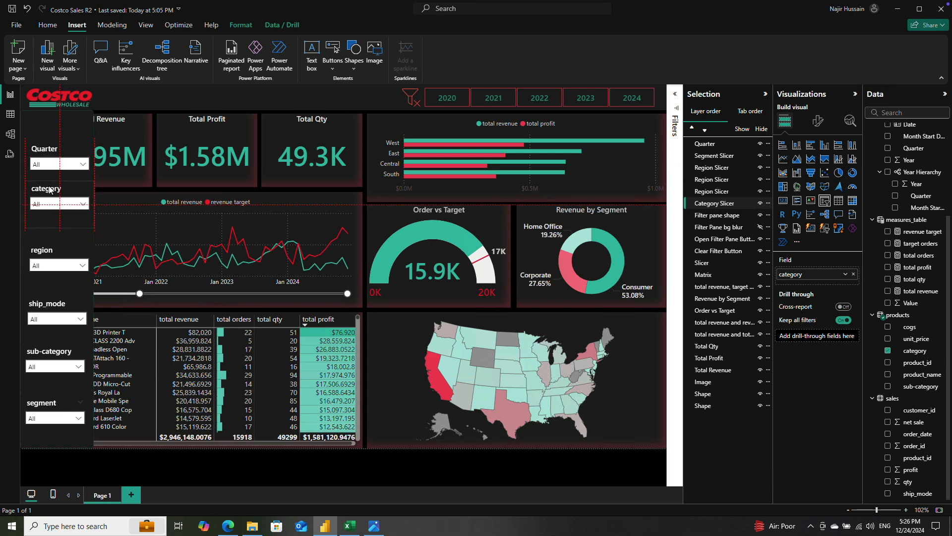
left_click_drag(55, 250, 56, 231)
left_click(46, 186)
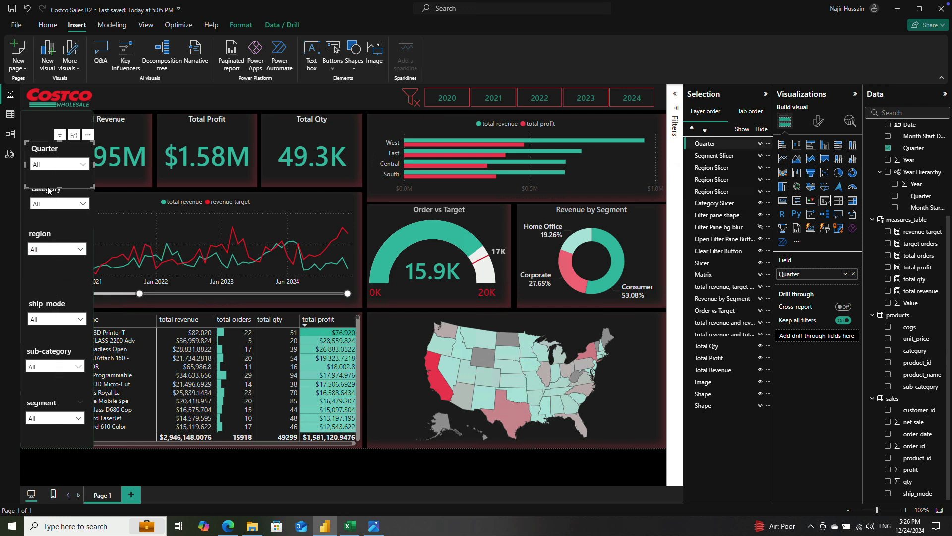
left_click(50, 231)
left_click_drag(51, 232, 50, 238)
left_click(45, 188)
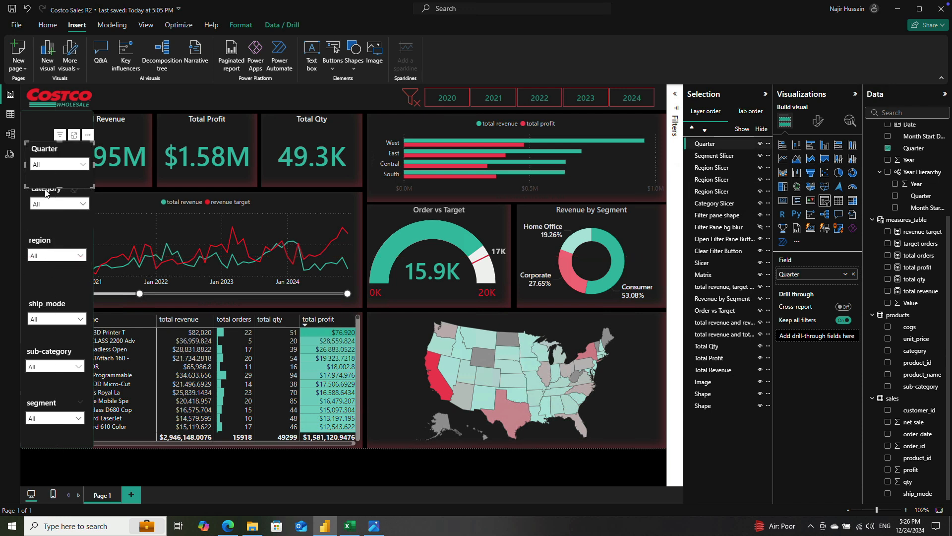
left_click(46, 196)
left_click_drag(48, 197, 48, 200)
Step: Left-align all six filter pane slicers with each other and nudge them together slightly up and to the right
left_click(45, 163)
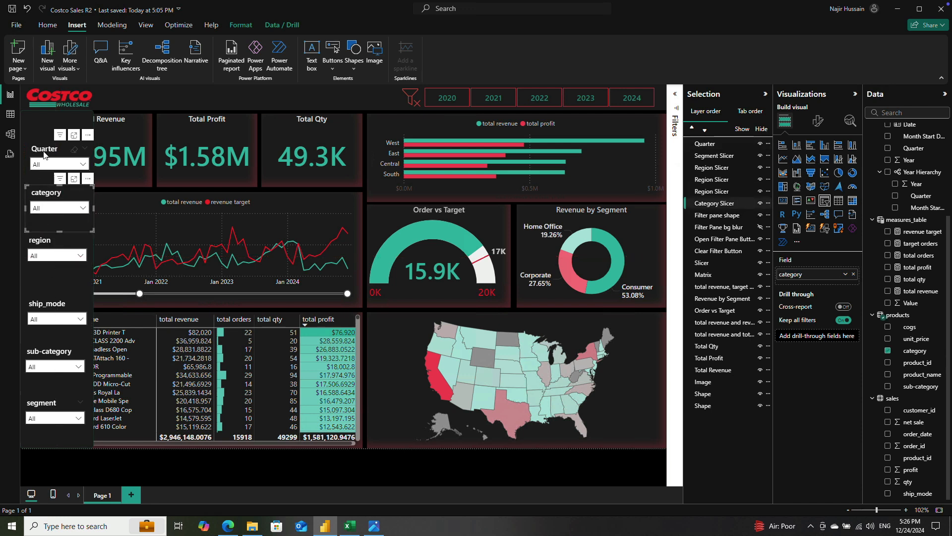
left_click(40, 195)
left_click(42, 243, "ctrl")
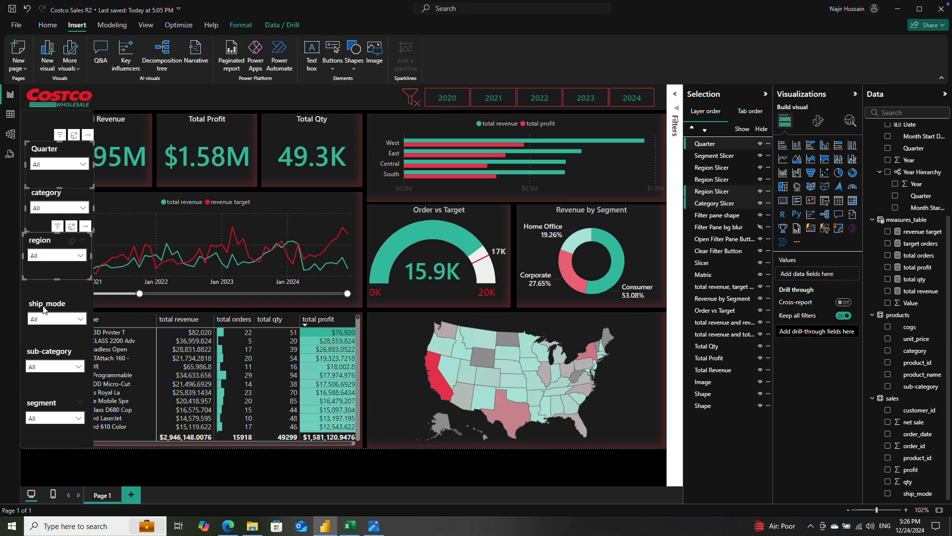
left_click(45, 306, "ctrl")
left_click(44, 349, "ctrl")
left_click(42, 402, "ctrl")
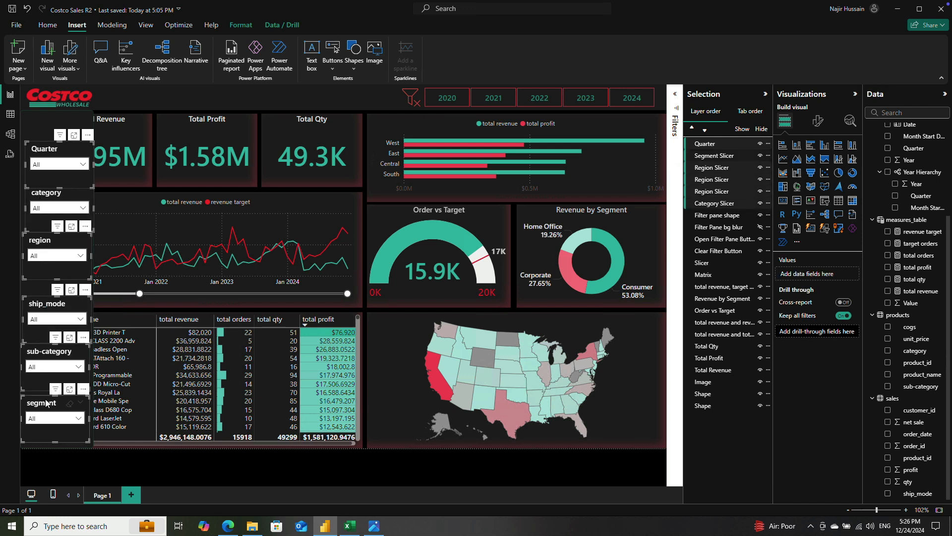
left_click(241, 25)
left_click(217, 70)
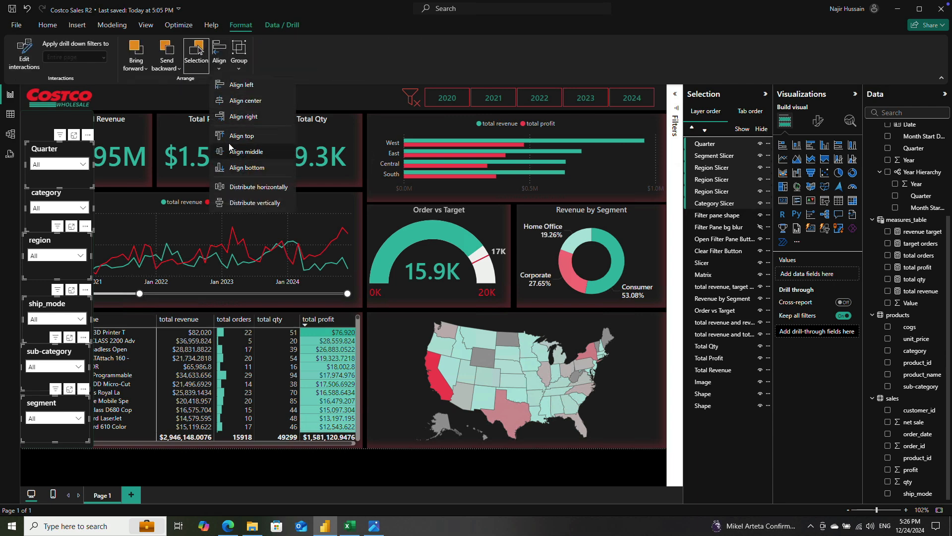
left_click(223, 85)
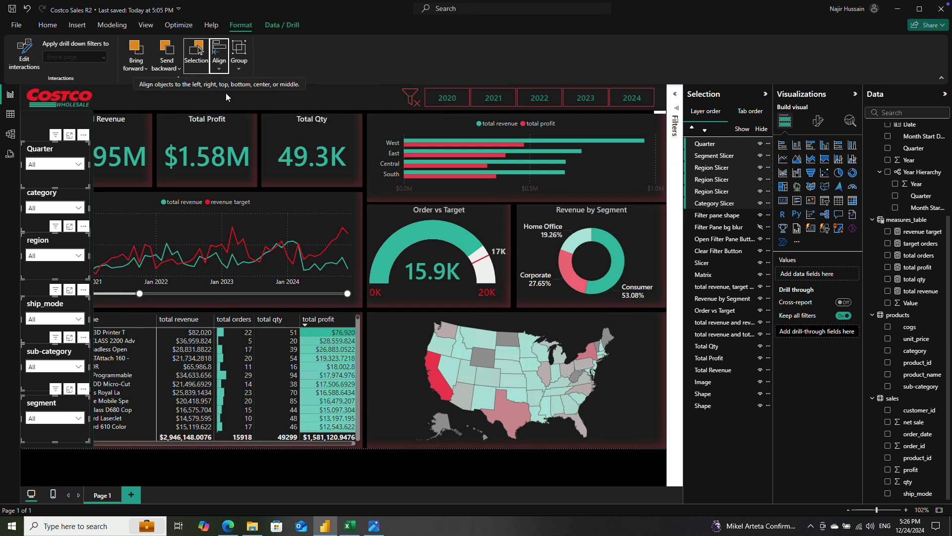
left_click_drag(53, 149, 53, 148)
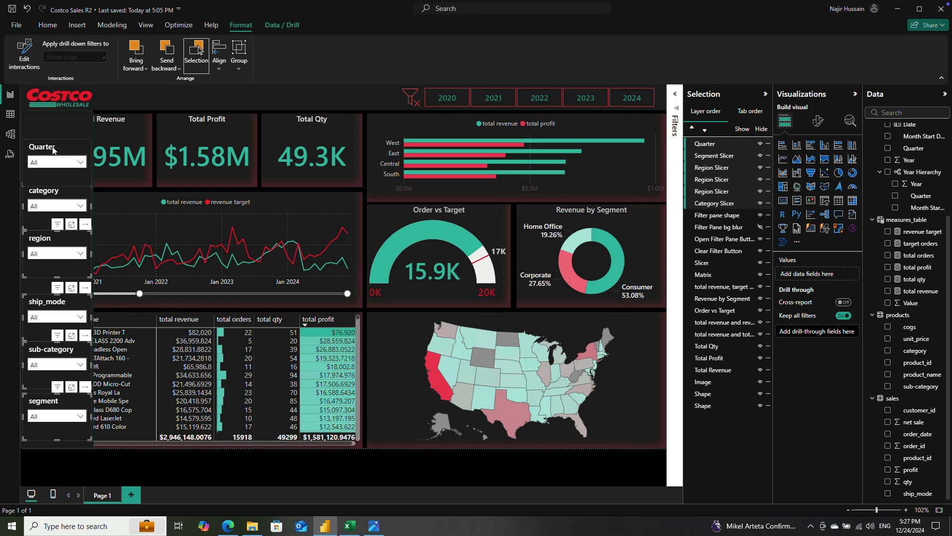
Step: Try to distribute the Quarter slicer vertically on its own
left_click(53, 150)
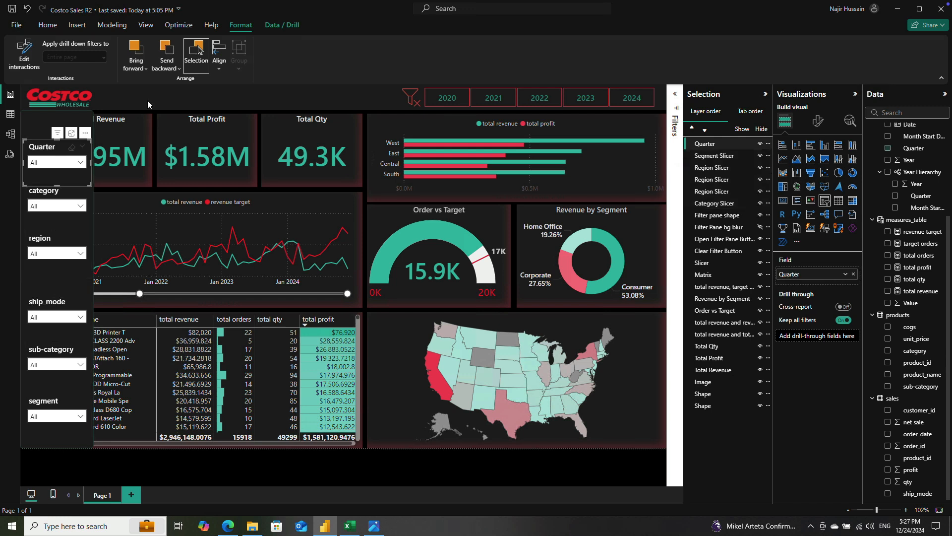
left_click(217, 67)
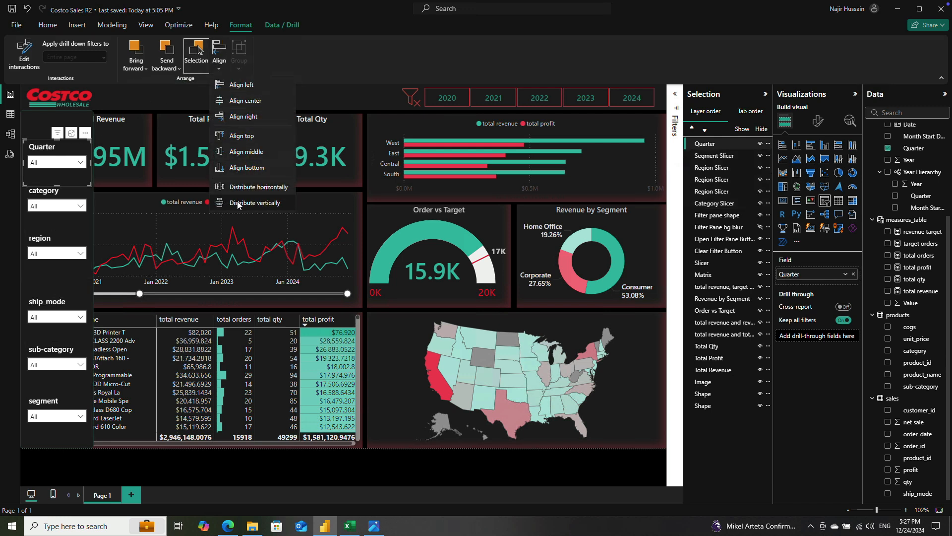
left_click(251, 202)
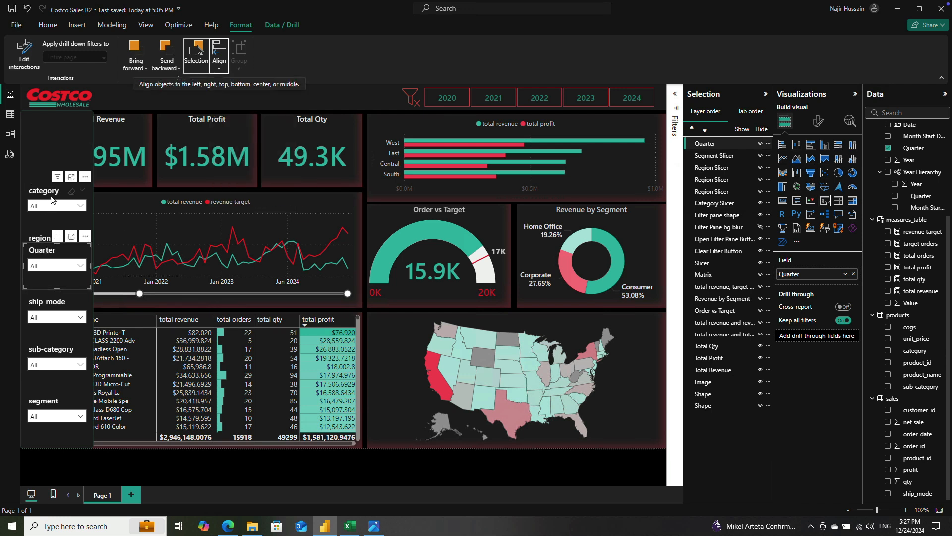
left_click(166, 458)
Step: Move the Quarter slicer back above the category slicer near the top of the filter pane
left_click(48, 253)
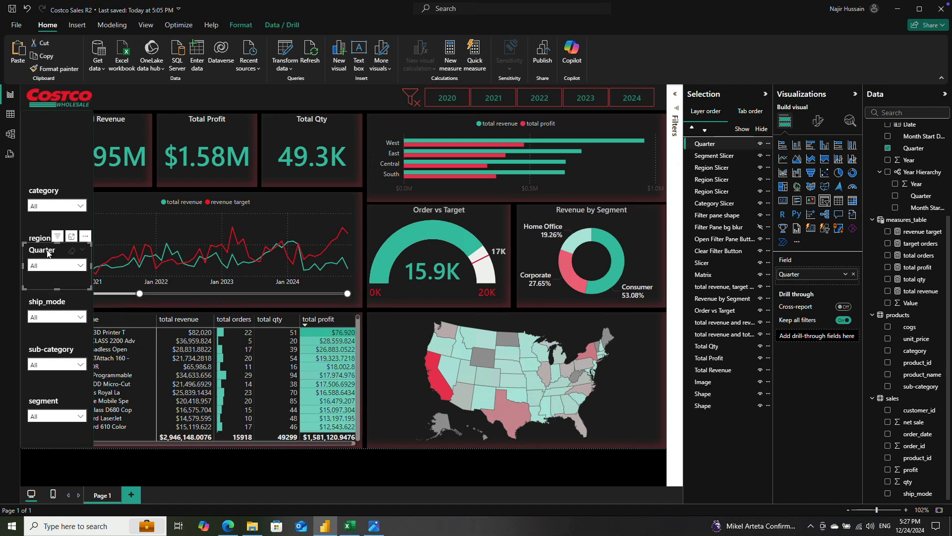
left_click_drag(59, 214, 54, 144)
Step: Left-align the Quarter, category, region, ship_mode, sub-category and segment slicers with each other
left_click(45, 194)
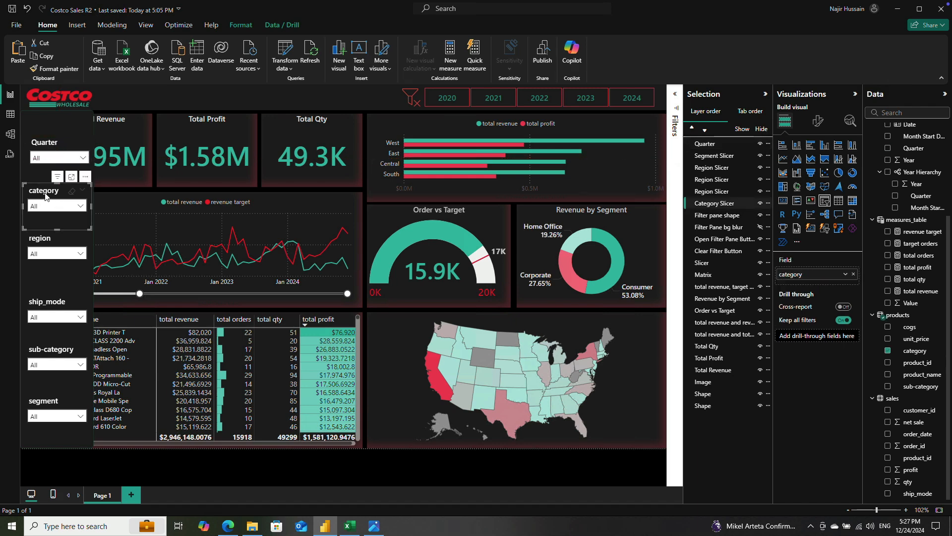
left_click(46, 238, "ctrl")
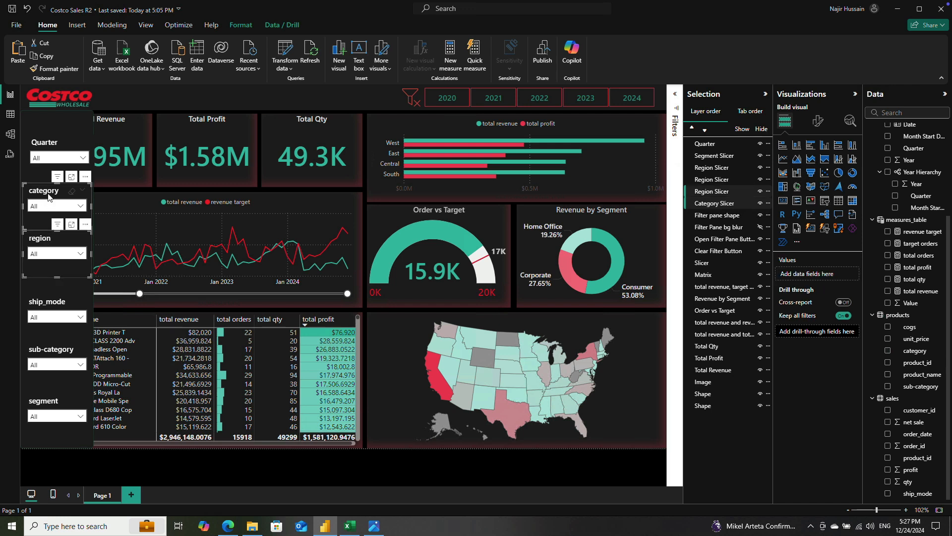
left_click(45, 149, "ctrl")
left_click(46, 301, "ctrl")
left_click(47, 349, "ctrl")
left_click(44, 401, "ctrl")
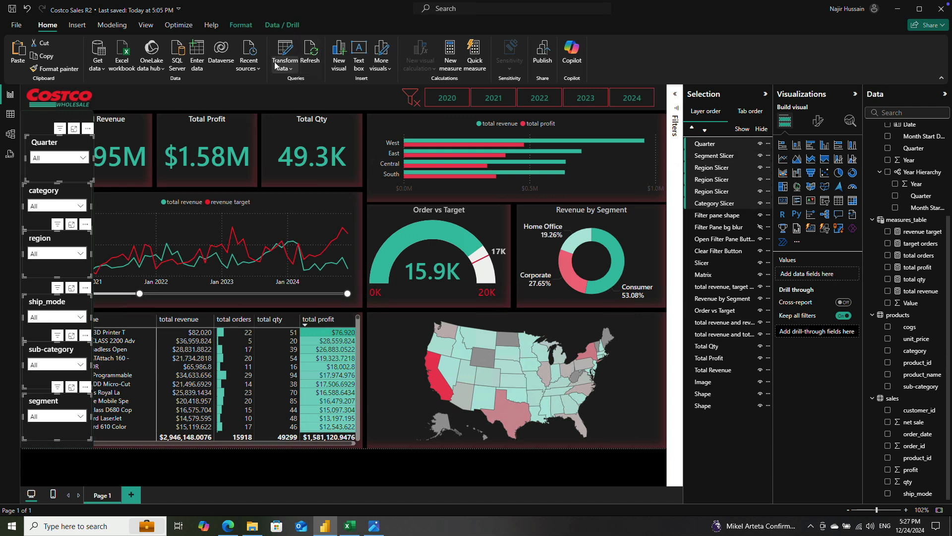
left_click(247, 26)
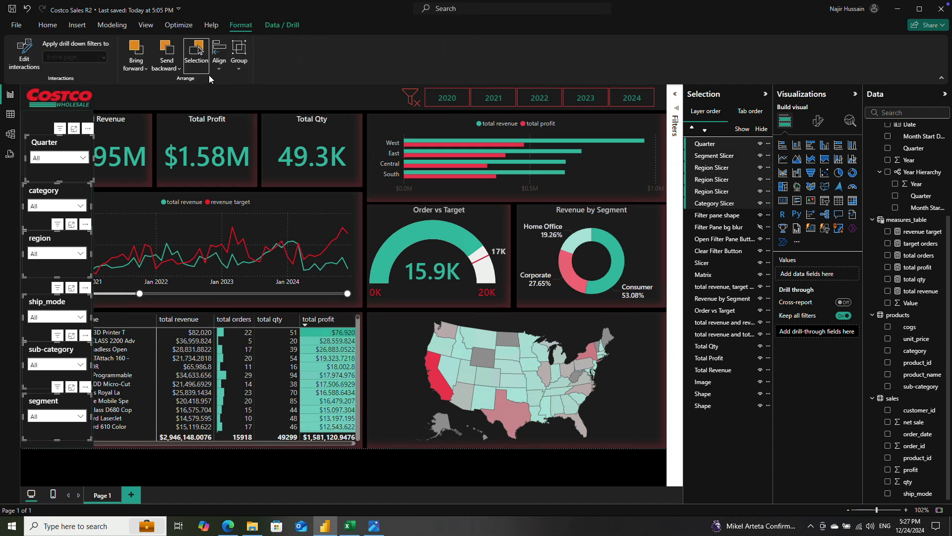
left_click(219, 55)
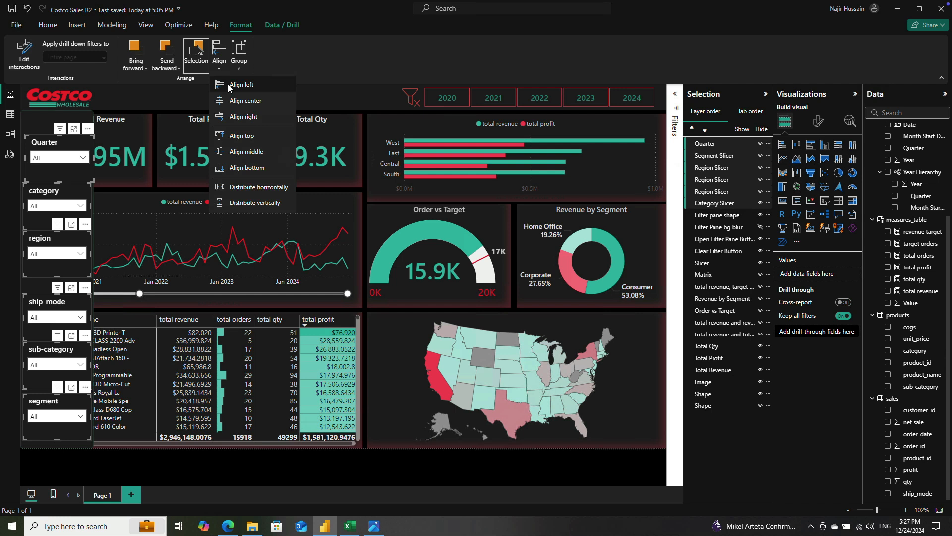
left_click(228, 85)
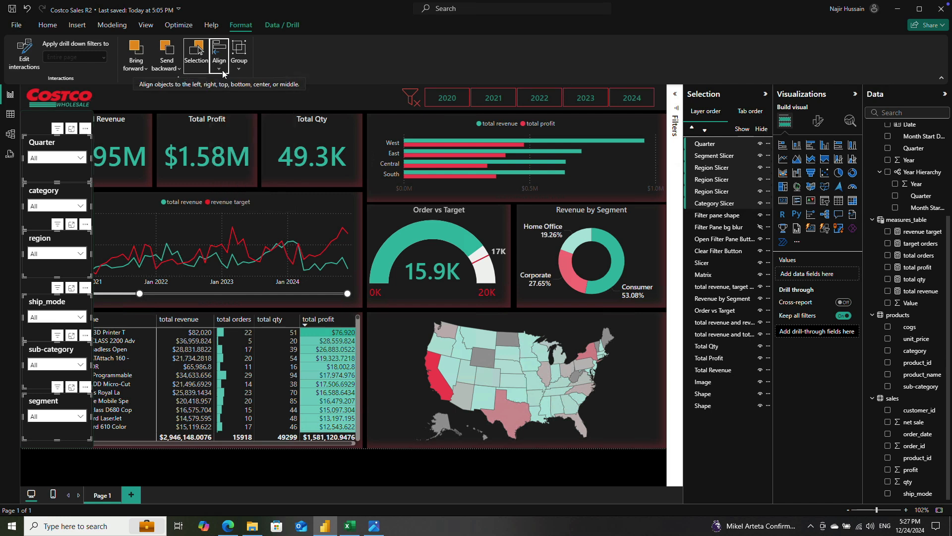
Step: Distribute the six selected filter pane slicers vertically so their gaps are equal, and clear the selection
left_click(221, 68)
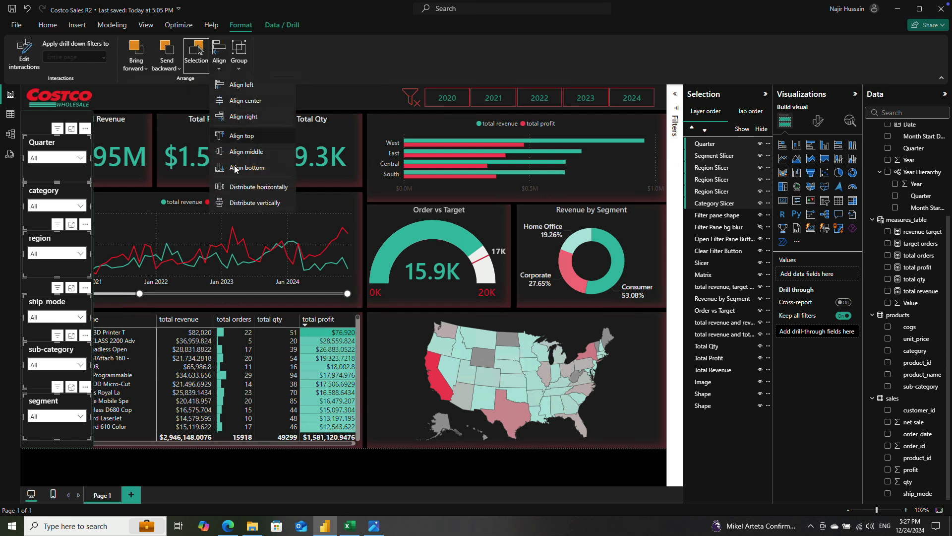
left_click(237, 202)
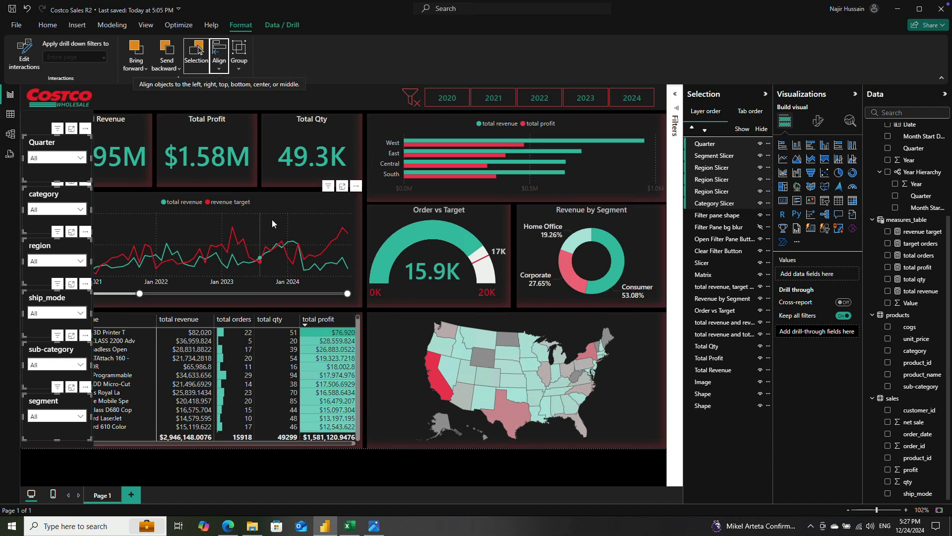
mouse_move(274, 222)
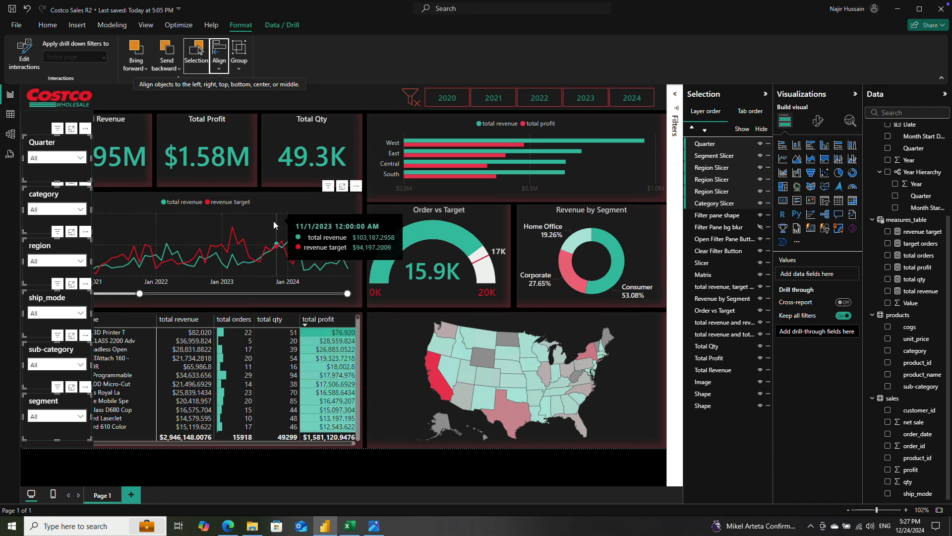
left_click(161, 461)
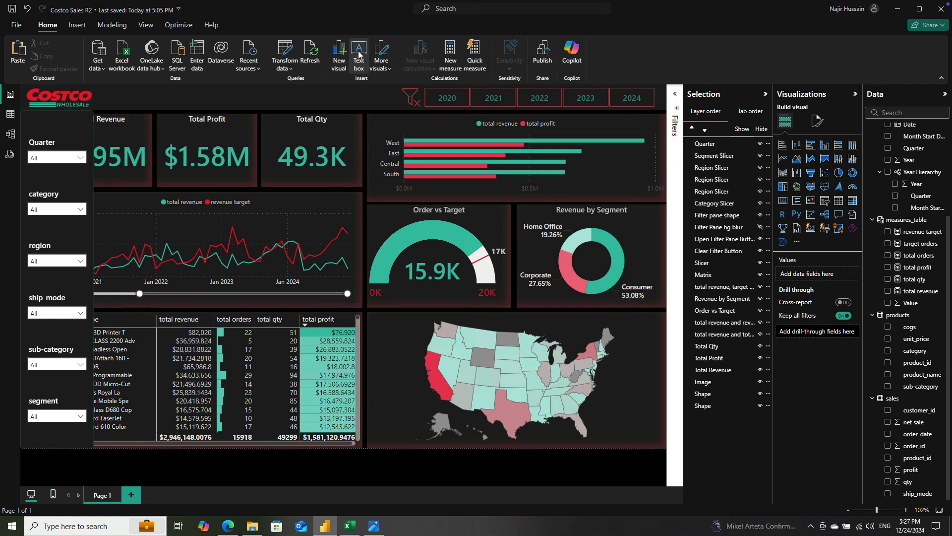
Step: Insert a blank button and place it over the lower area between the Total Profit and Total Qty cards
left_click(78, 26)
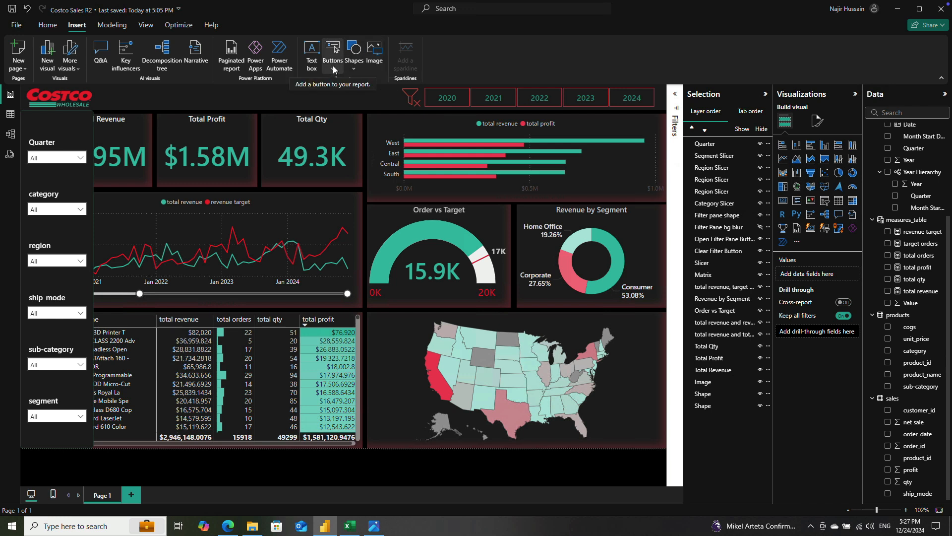
left_click(333, 68)
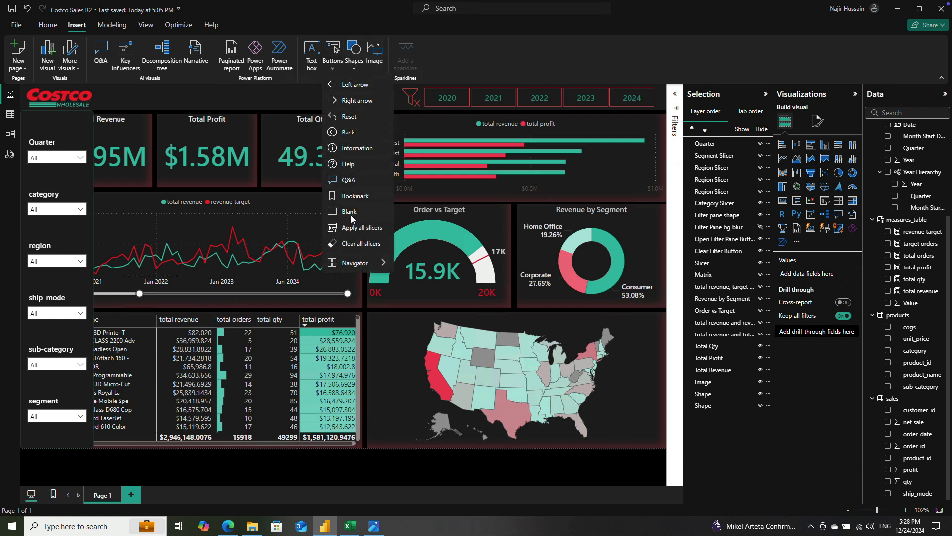
left_click(346, 212)
left_click_drag(65, 102, 289, 182)
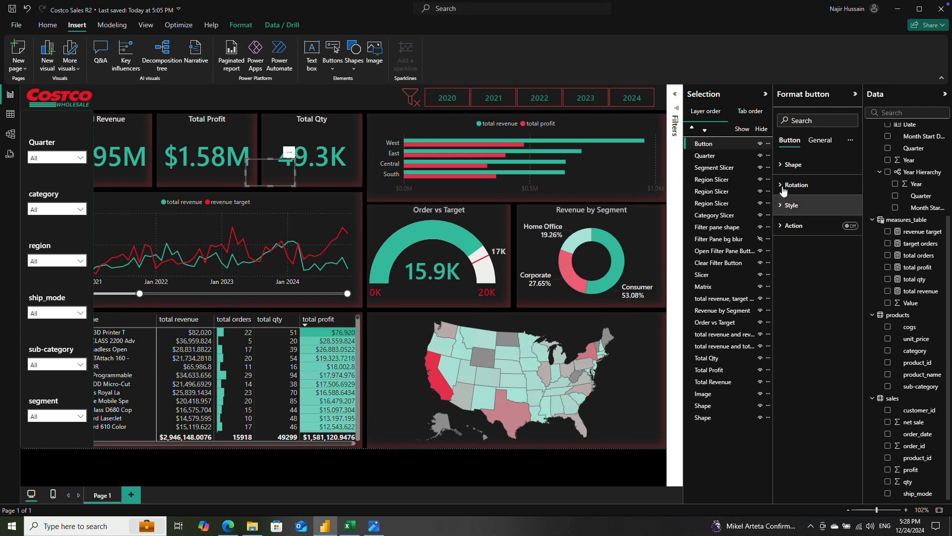
Step: Enable the new button's text in its default state and set it to X
left_click(790, 205)
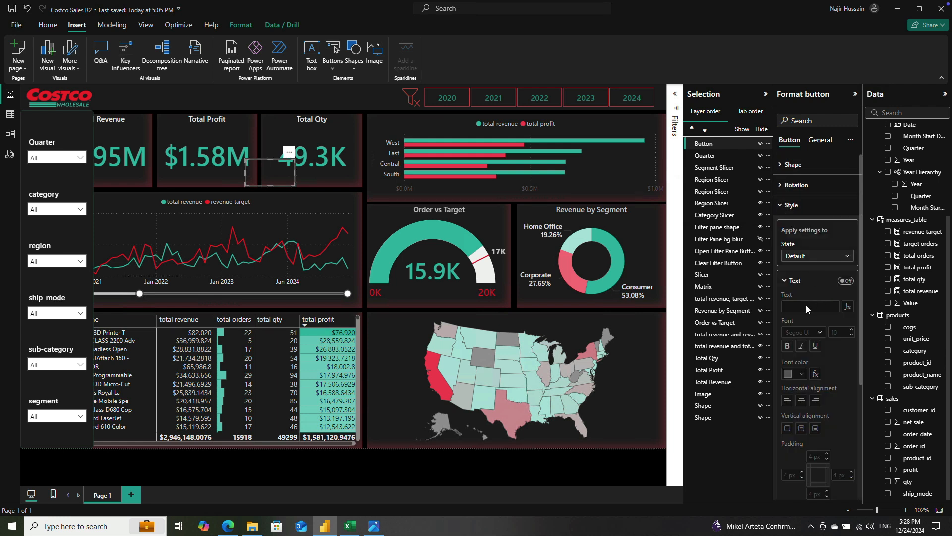
left_click(854, 282)
left_click(811, 306)
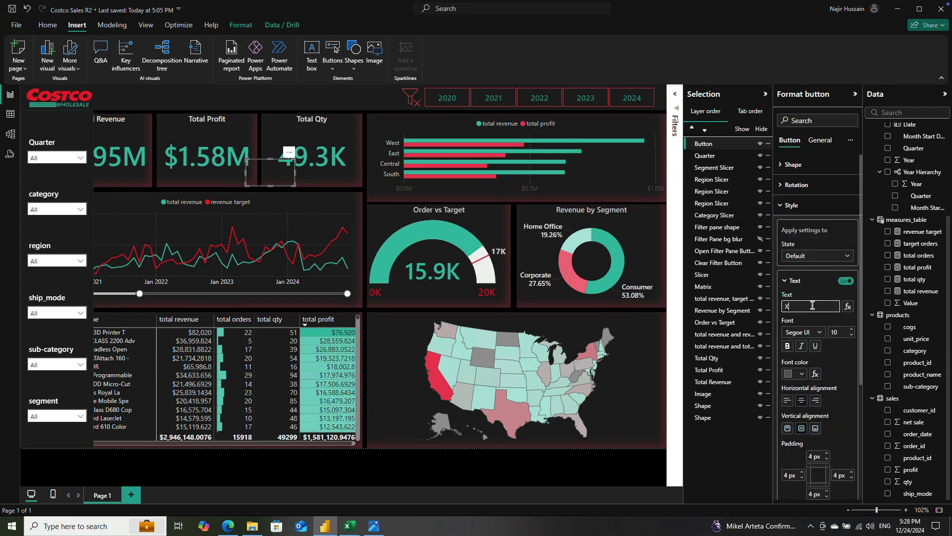
Step: Format the button's X text in Segoe UI Bold, size 24, with a white font color
left_click(815, 332)
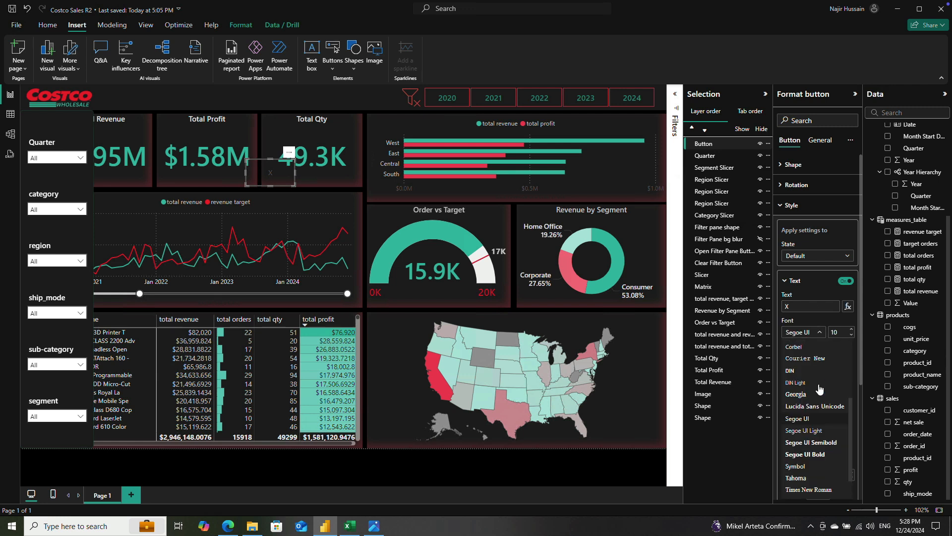
left_click(820, 454)
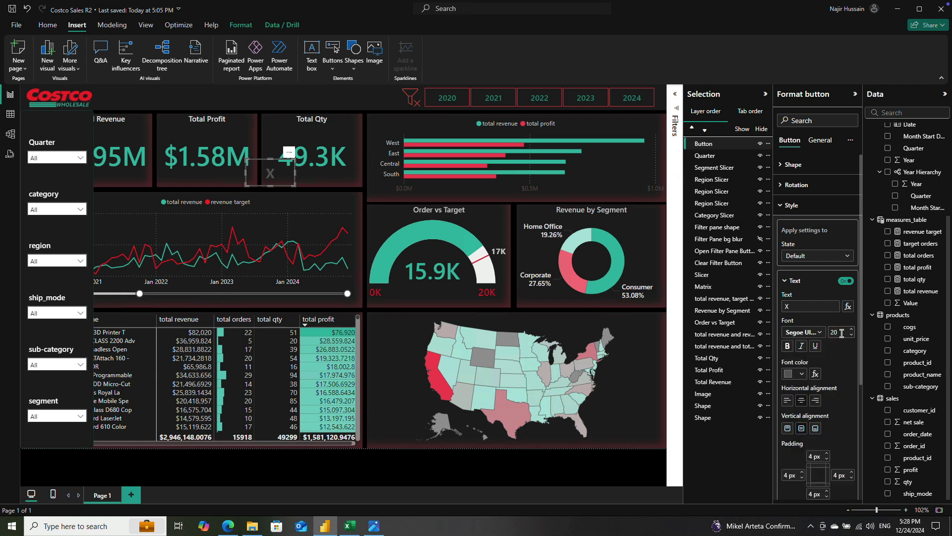
left_click(837, 332)
key("BackSpace")
left_click(801, 372)
left_click(793, 218)
Step: Turn off the border in the X button's style settings
left_click(822, 143)
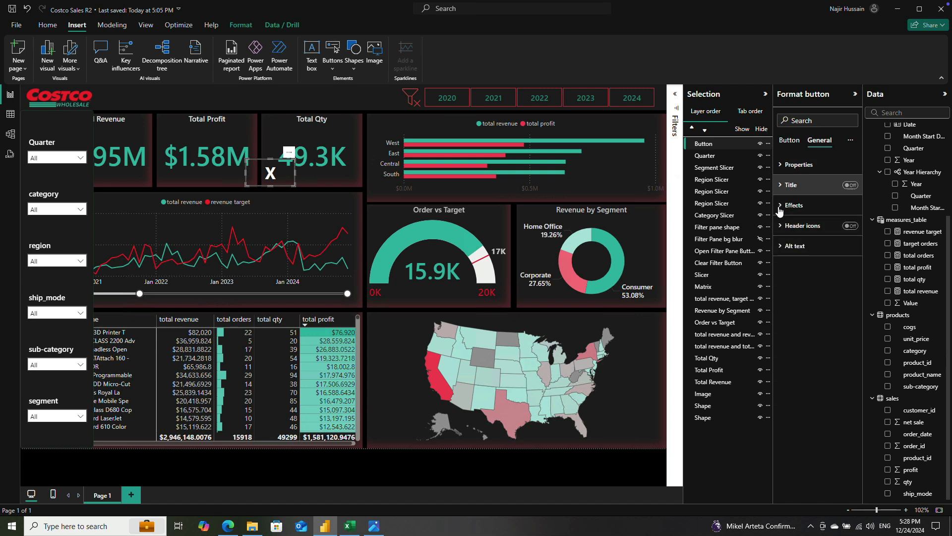
left_click(781, 206)
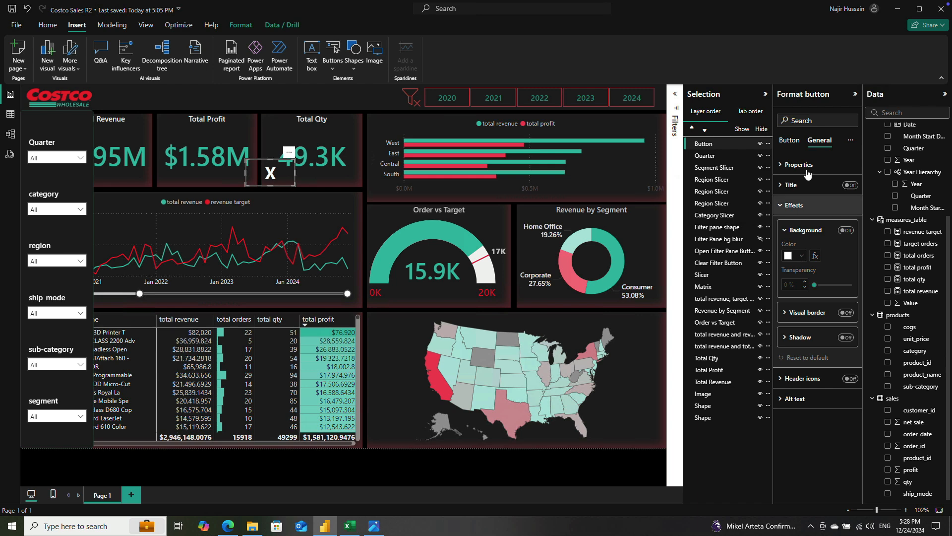
left_click(789, 141)
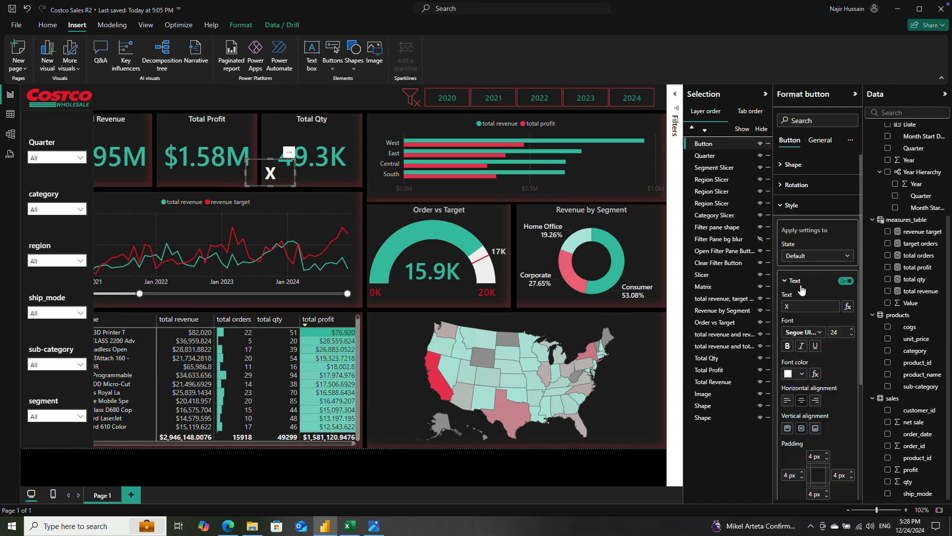
scroll(823, 387, "down", 3)
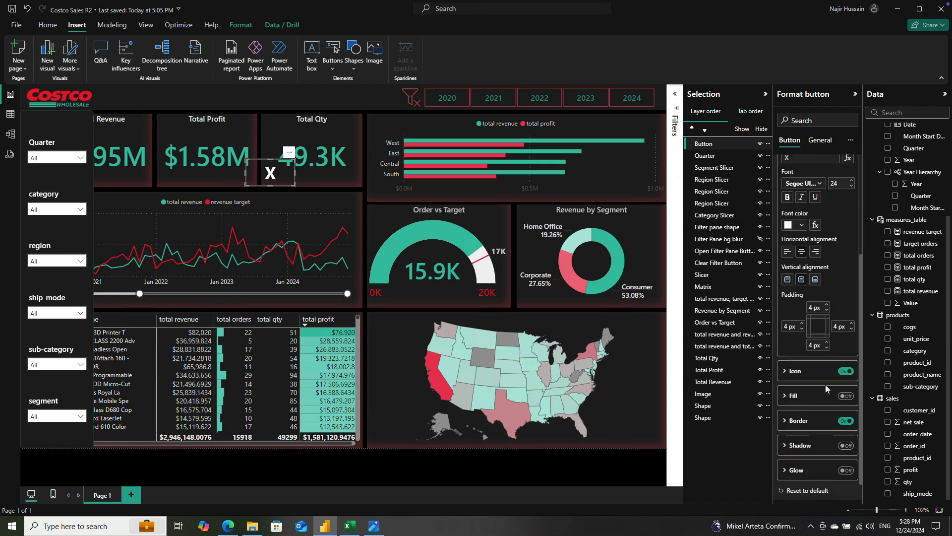
left_click(844, 421)
Step: Move the X button to the filter pane's upper-right corner above the Quarter slicer and narrow it to a small square
left_click_drag(245, 172, 89, 106)
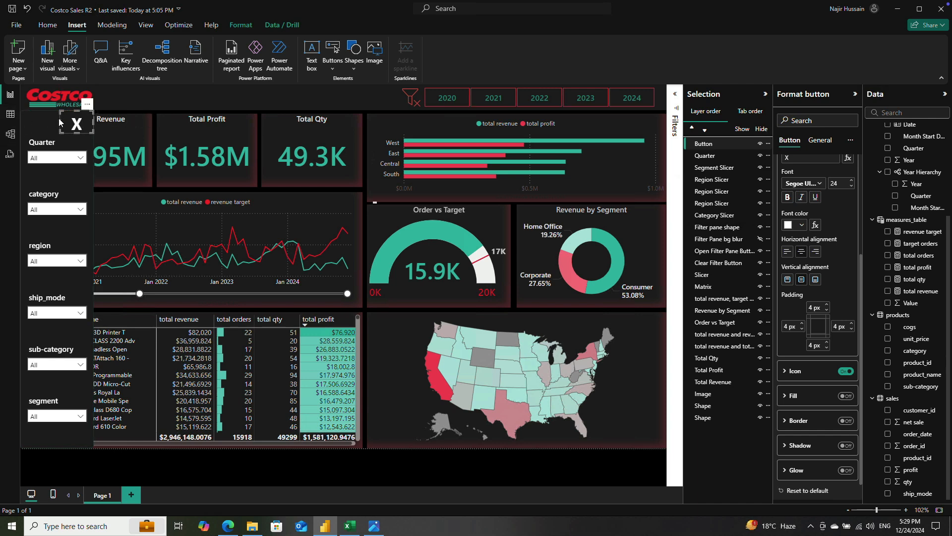
left_click_drag(60, 120, 81, 139)
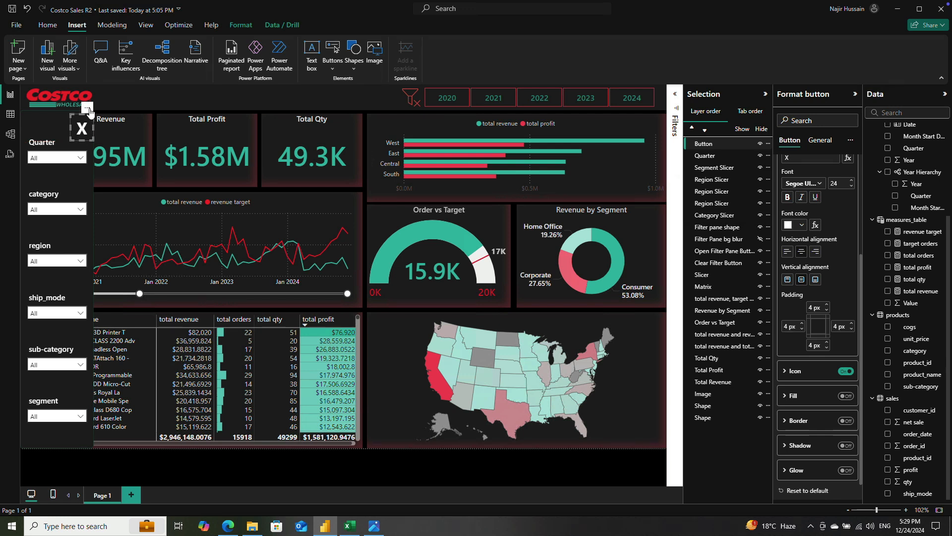
left_click_drag(89, 106, 87, 104)
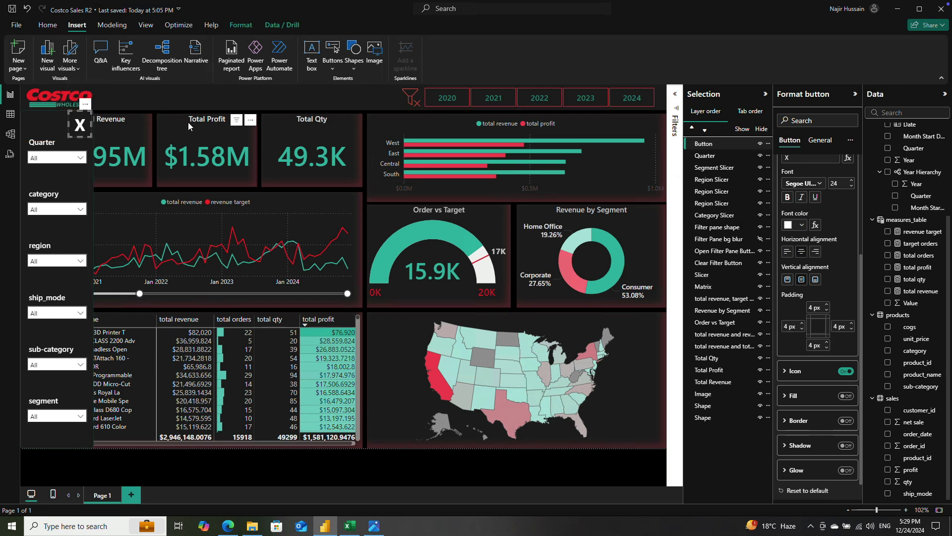
Step: Rename the X button's layer to Close Filter Pane Button and deselect it
double_click(717, 145)
type("Close Filter")
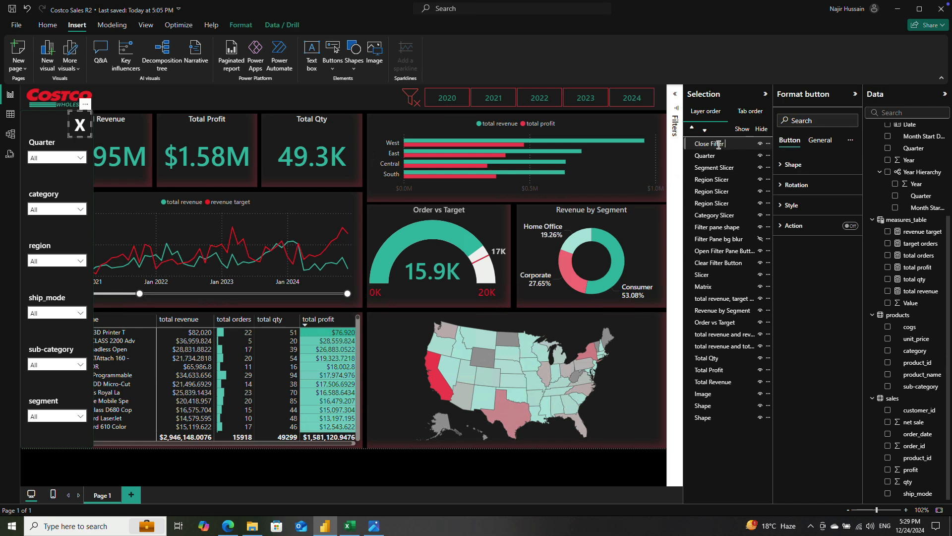
type(" Pane Button")
left_click(722, 156)
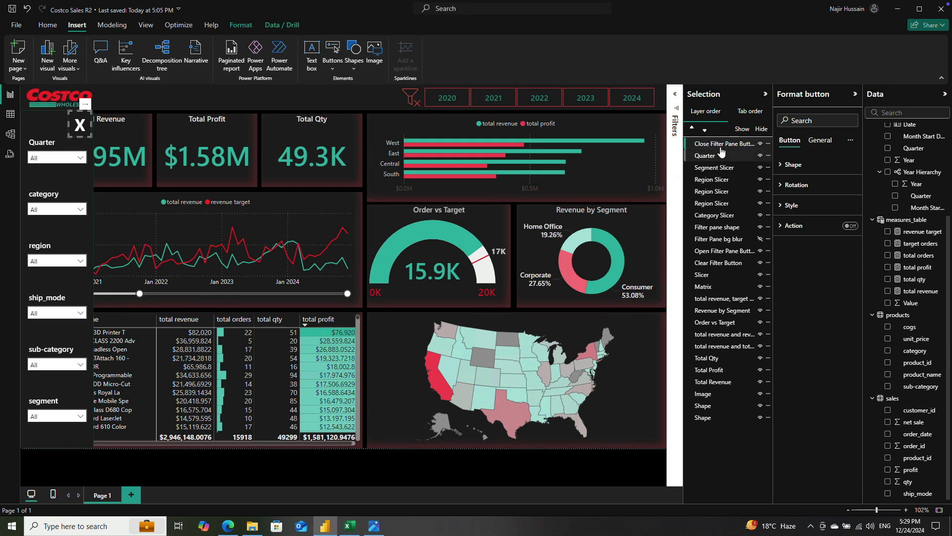
left_click(722, 145)
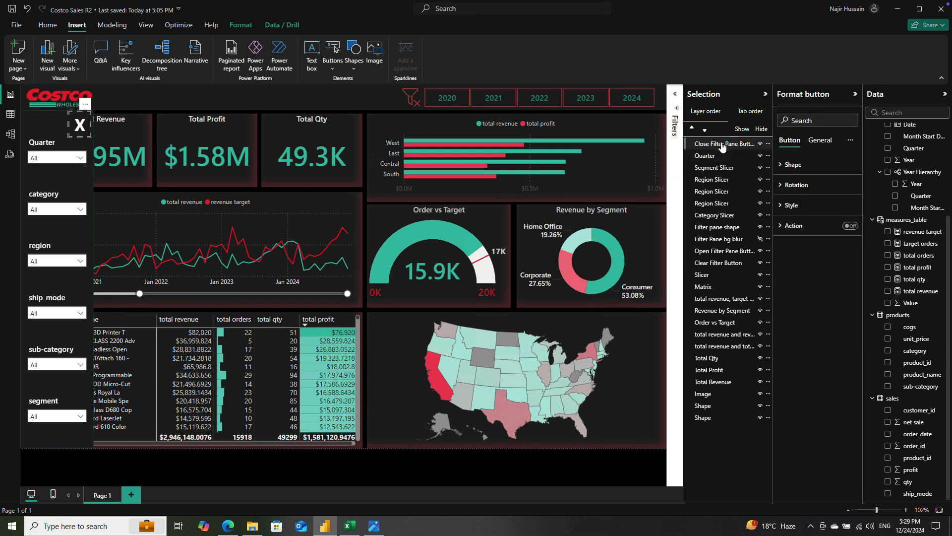
left_click(361, 466)
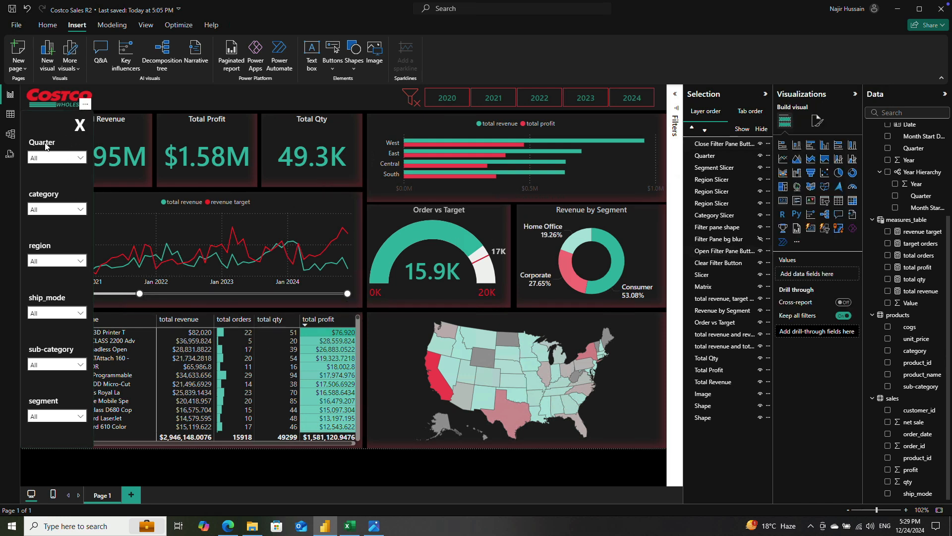
Step: Show the Filter Pane bg blur layer and hide the Open Filter Pane Button layer
left_click(760, 239)
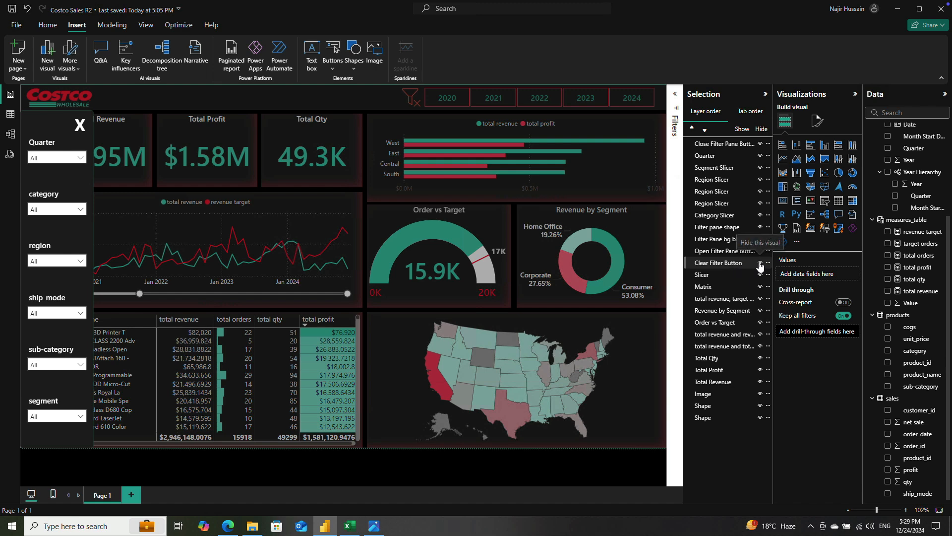
left_click(760, 264)
left_click(760, 265)
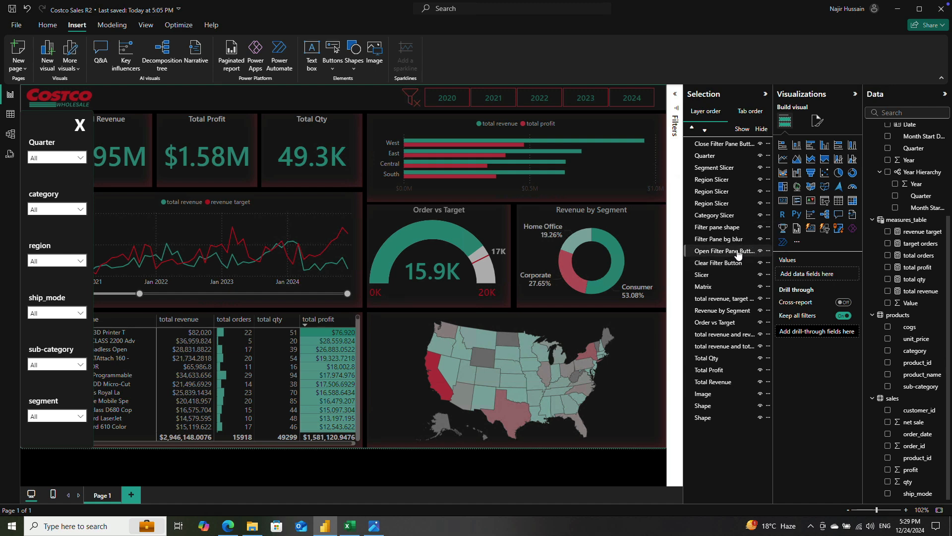
left_click(760, 252)
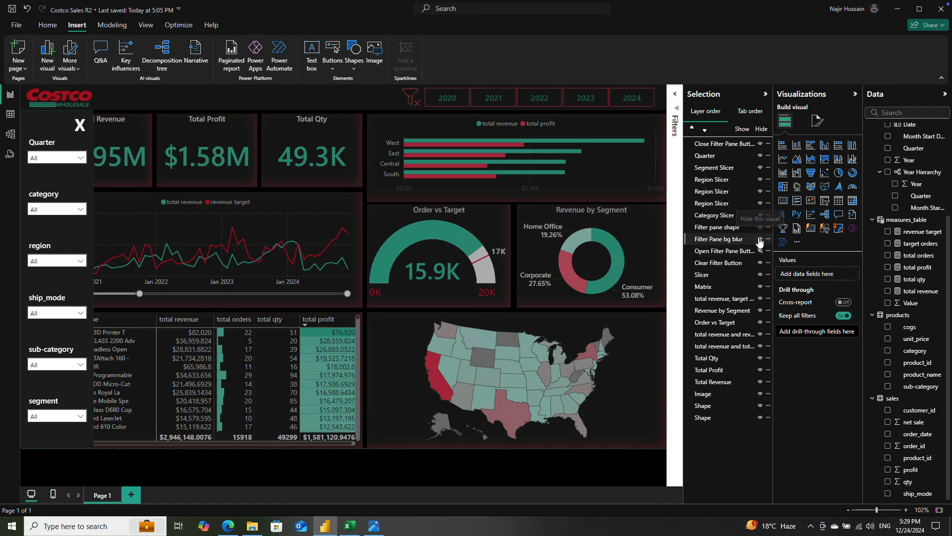
Step: Hide the Filter pane shape, Category, Region, Segment and Quarter slicer layers, and the Close Filter Pane Button layer one by one
left_click(761, 227)
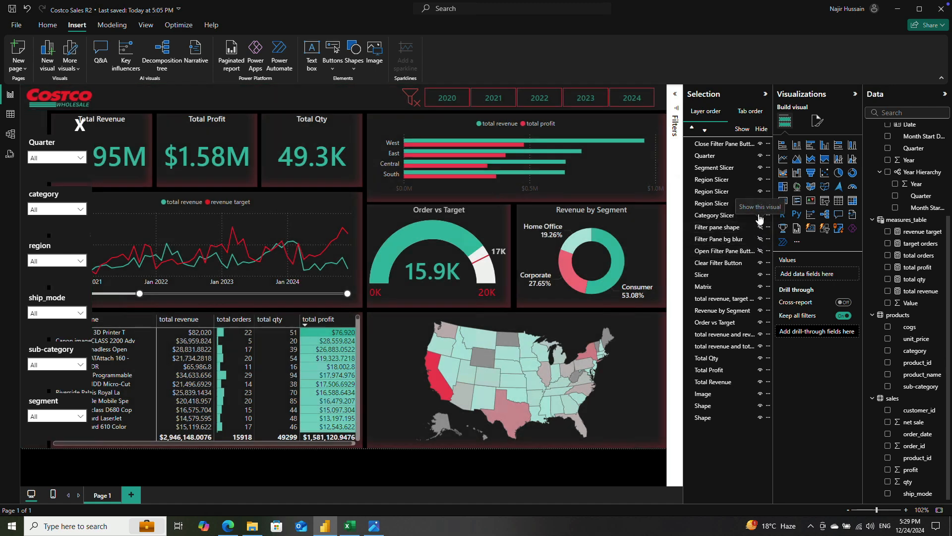
left_click(761, 215)
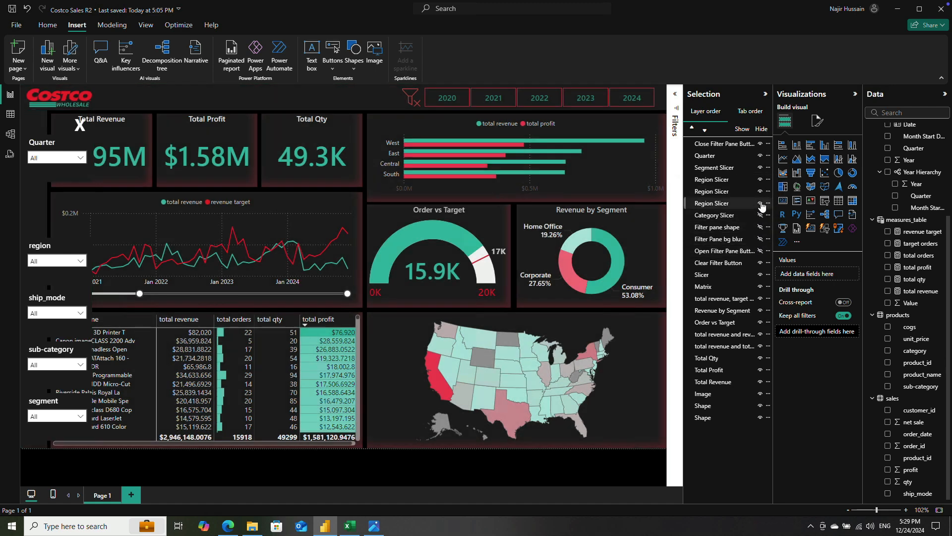
left_click(760, 203)
left_click(761, 191)
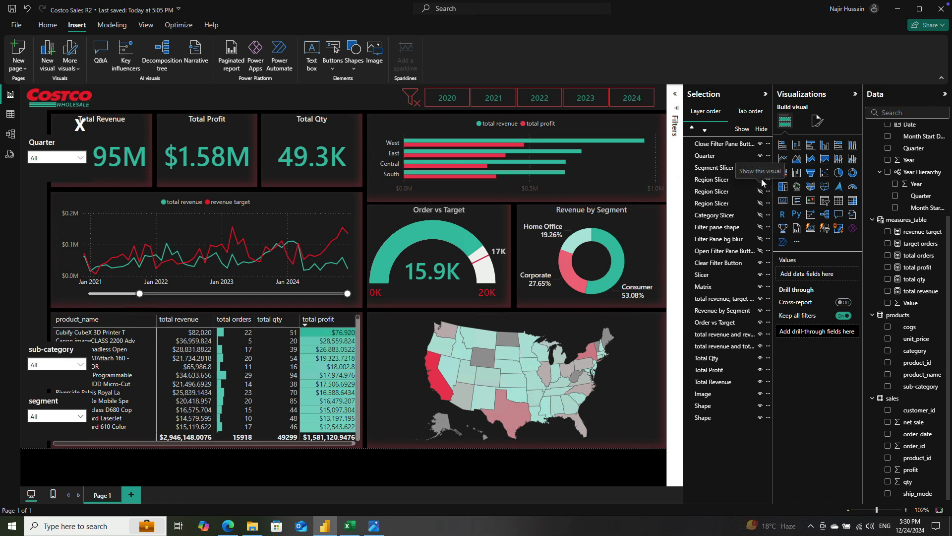
left_click(760, 180)
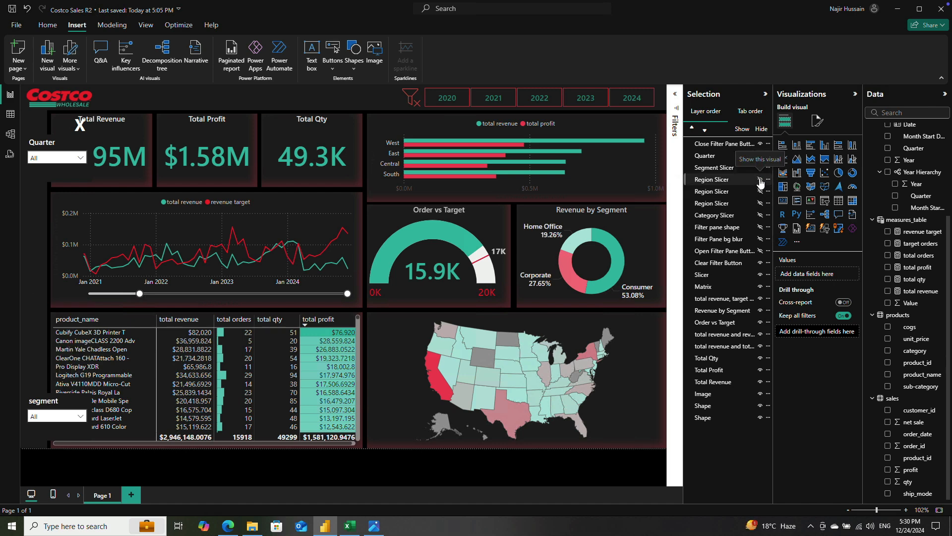
left_click(761, 168)
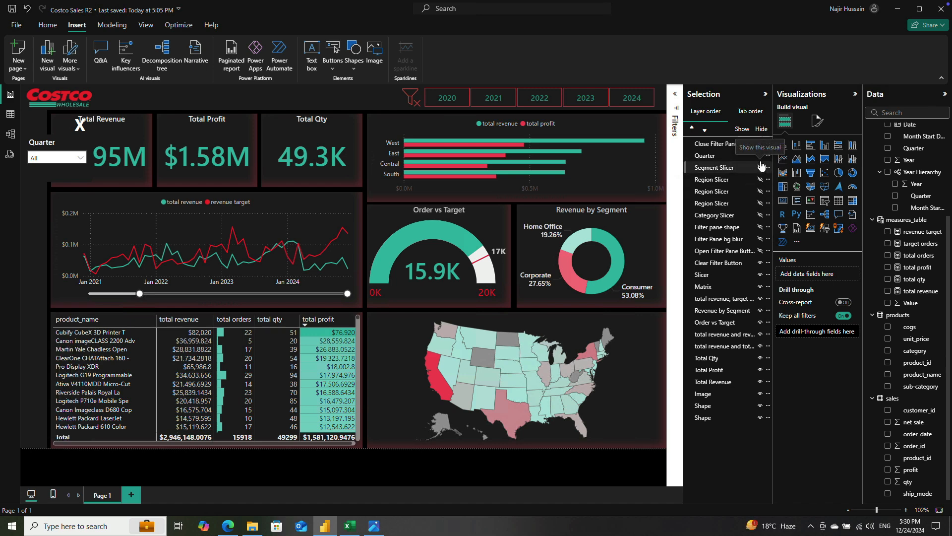
left_click(761, 155)
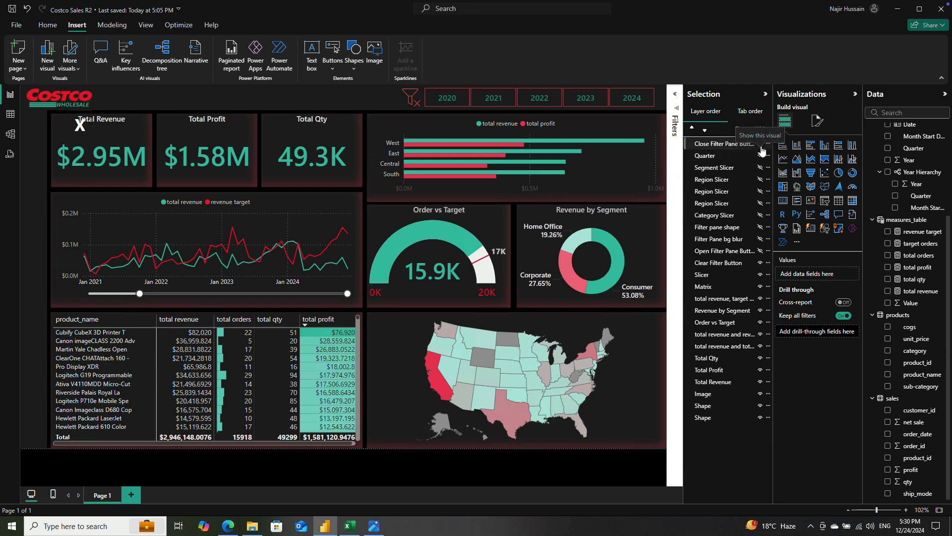
left_click(761, 144)
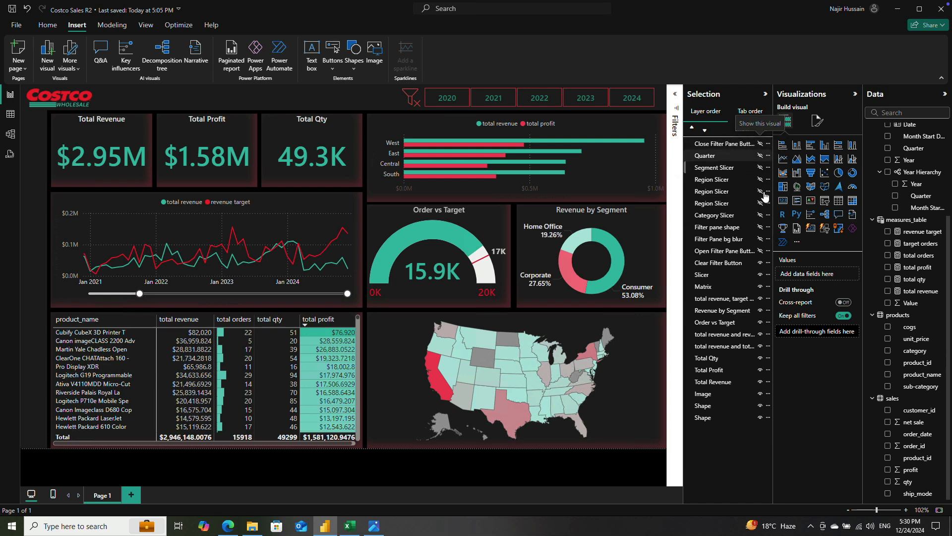
Step: Show the Open Filter Pane Button layer, keeping the Clear Filter Button layer shown
left_click(760, 263)
left_click(762, 265)
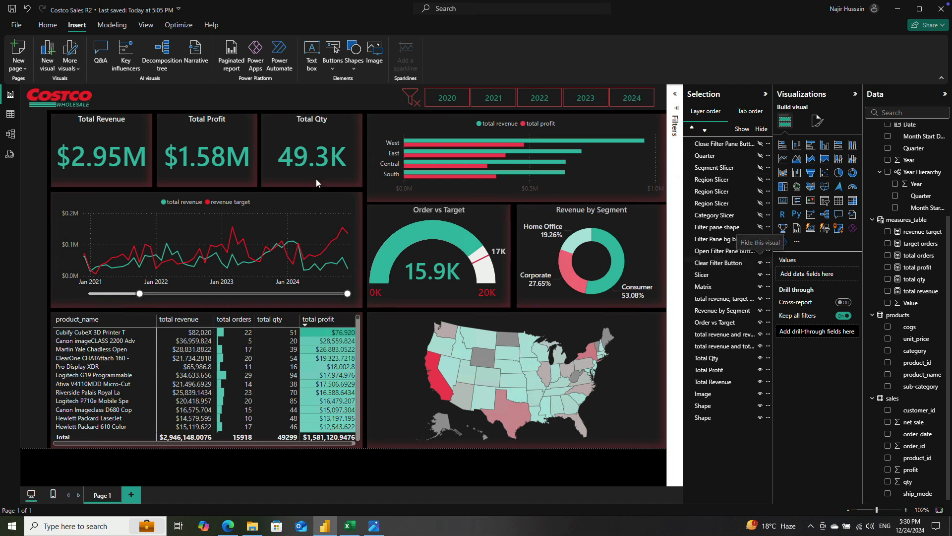
left_click(761, 252)
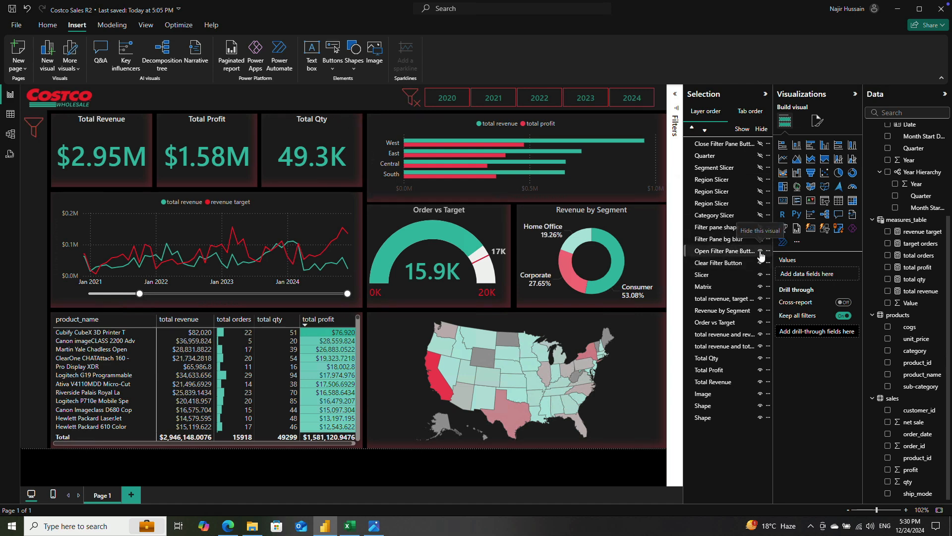
Step: Group the nine layers from Close Filter Pane Button through Filter Pane bg blur and name the group Filter Pane
left_click(730, 240)
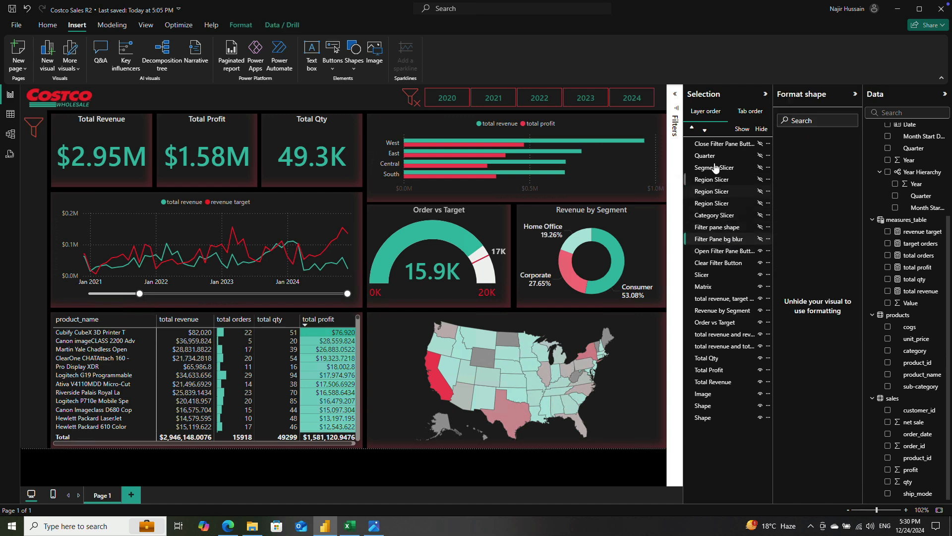
left_click(712, 148, "shift")
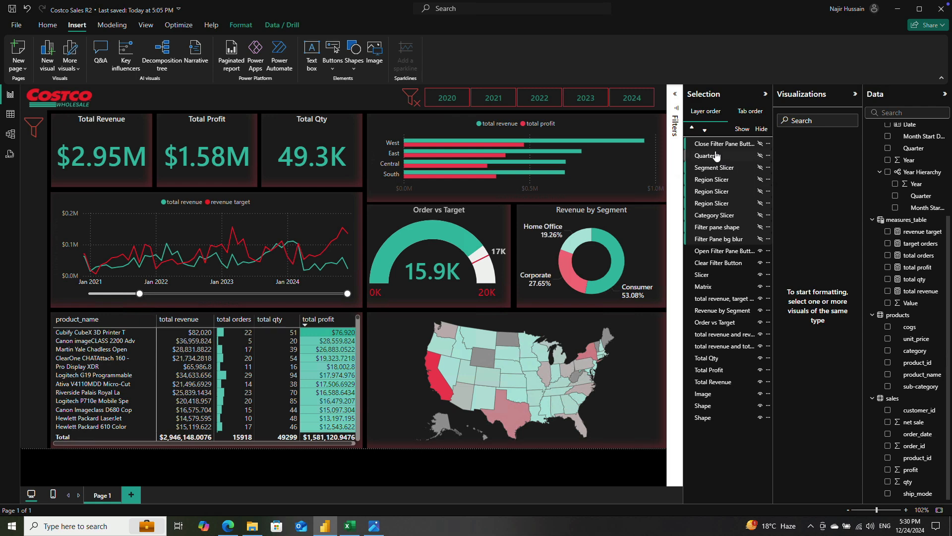
key("ctrl+g")
double_click(732, 143)
type("Filter Pane")
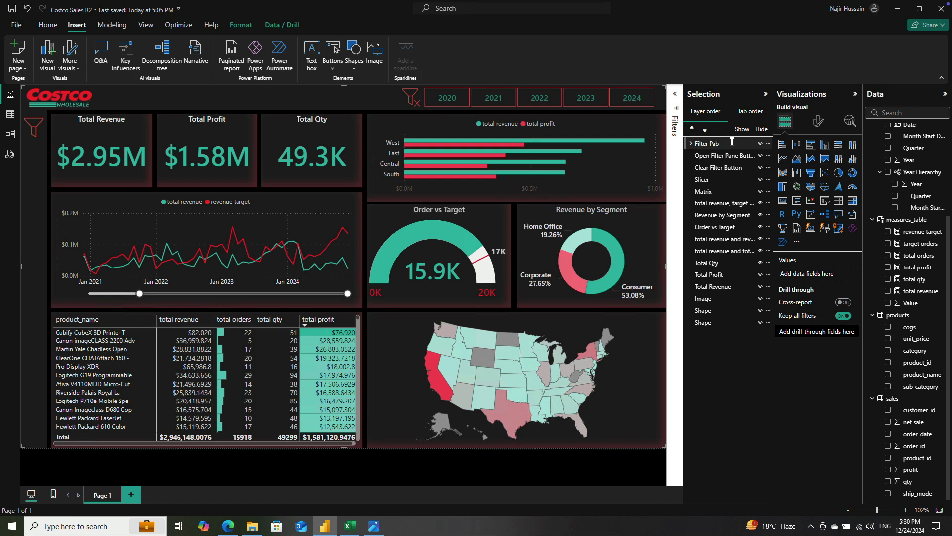
Step: Toggle the Filter Pane group's visibility and check its member layers
left_click(760, 145)
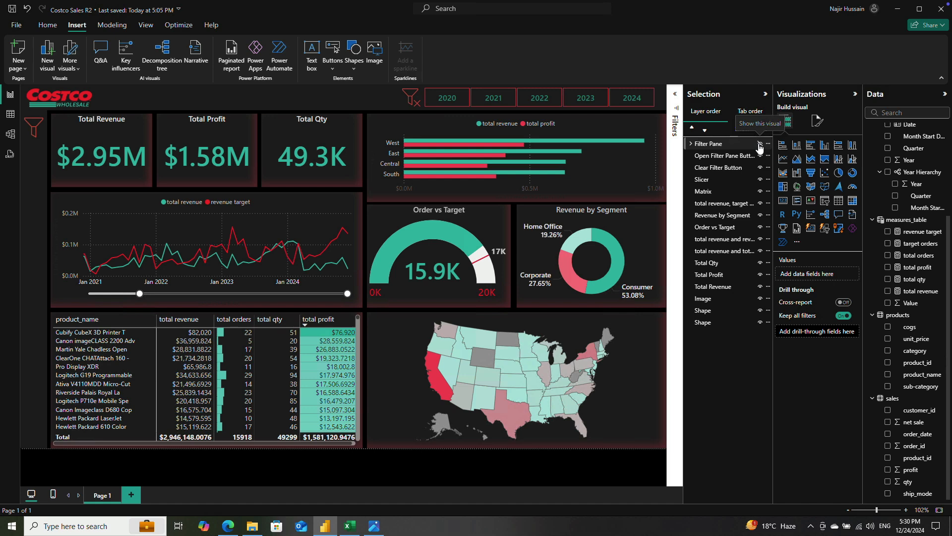
left_click(759, 144)
left_click(707, 149)
left_click(690, 144)
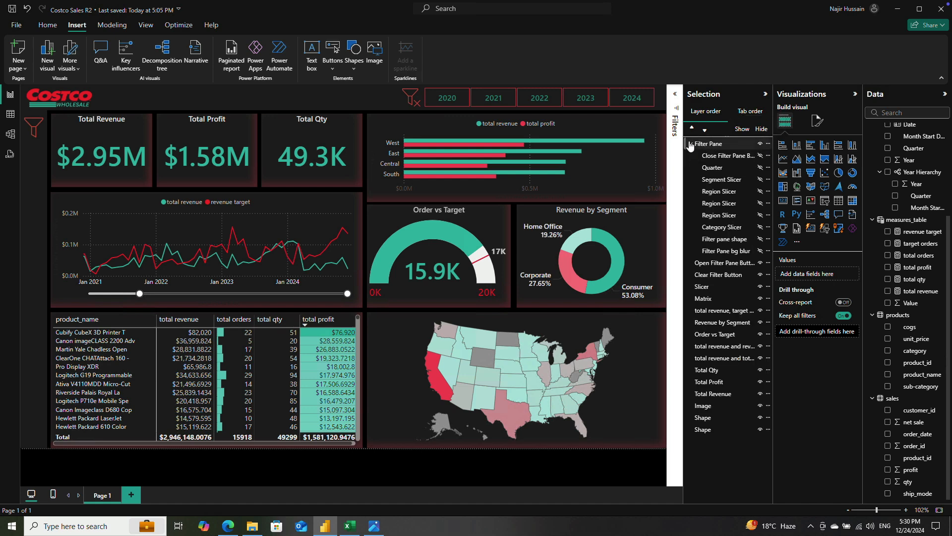
left_click(760, 144)
left_click(691, 144)
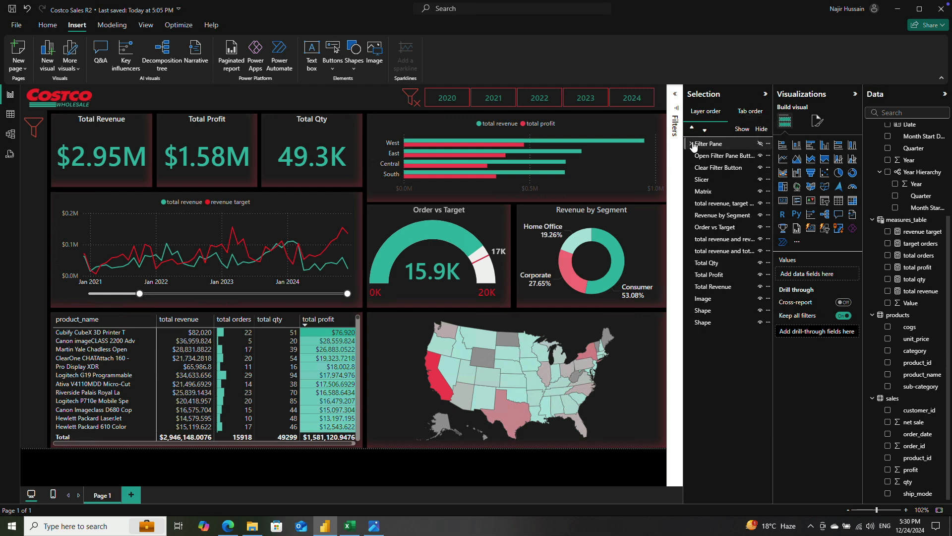
Step: Show all nine layers inside the Filter Pane group, from the close button and slicers to the pane shape and bg blur
left_click(691, 144)
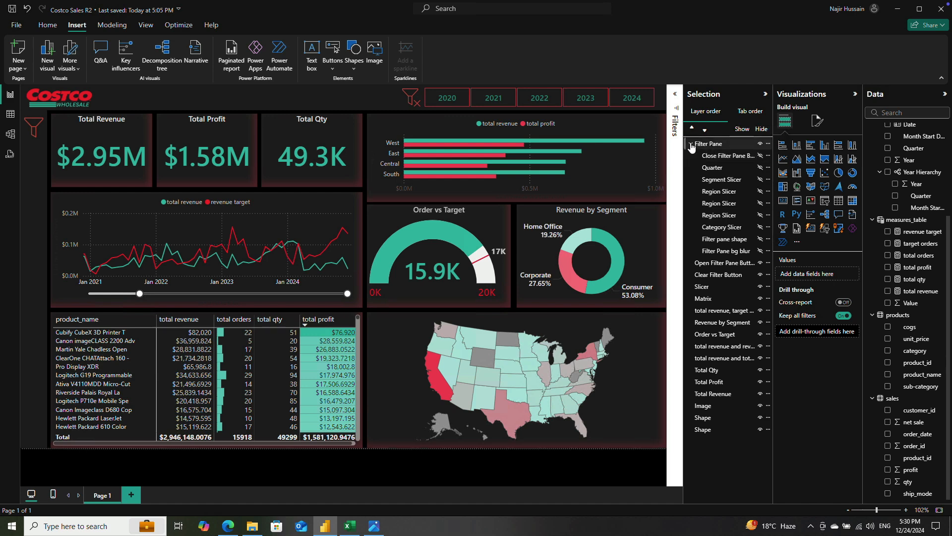
left_click(760, 155)
left_click(760, 167)
left_click(760, 179)
left_click(760, 191)
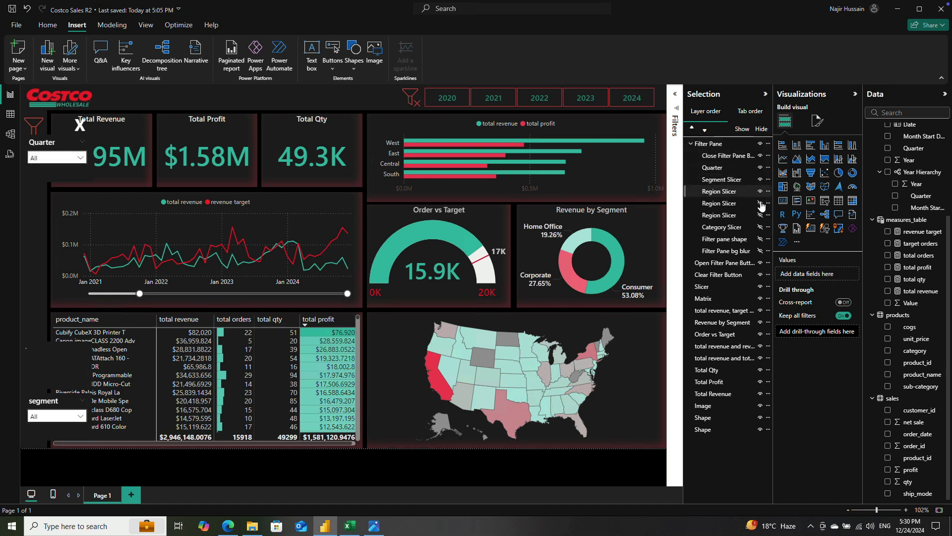
left_click(760, 203)
left_click(759, 215)
left_click(760, 226)
left_click(760, 238)
left_click(760, 251)
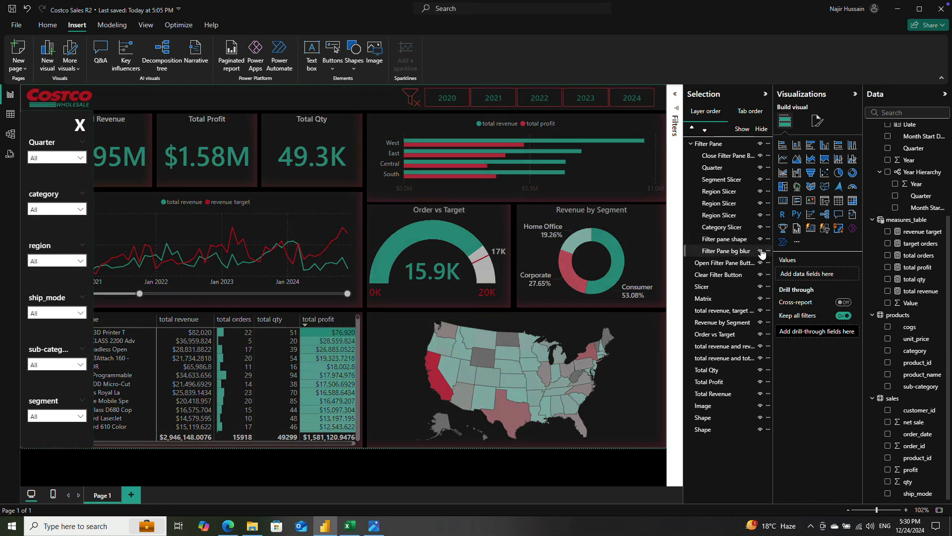
Step: Collapse the Filter Pane group and test hiding and showing it, leaving it shown
left_click(692, 143)
left_click(760, 143)
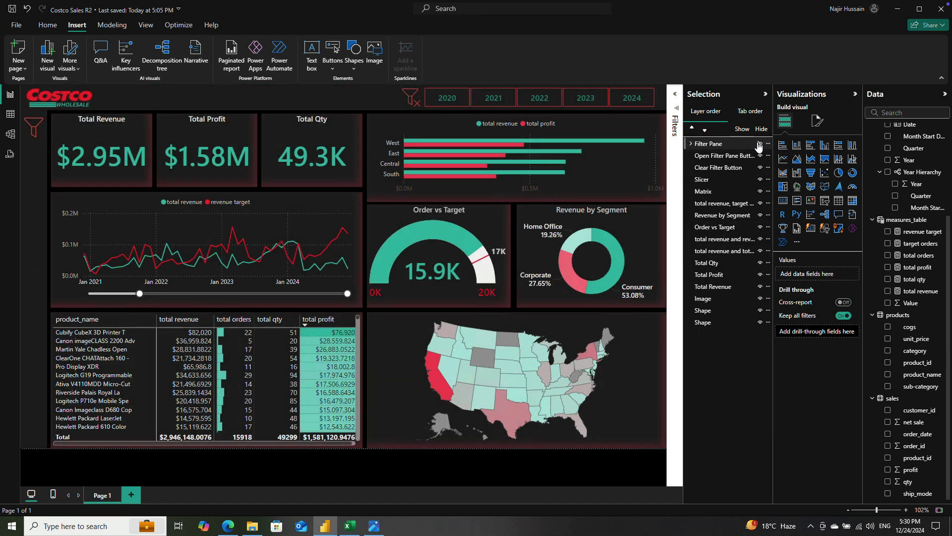
left_click(759, 144)
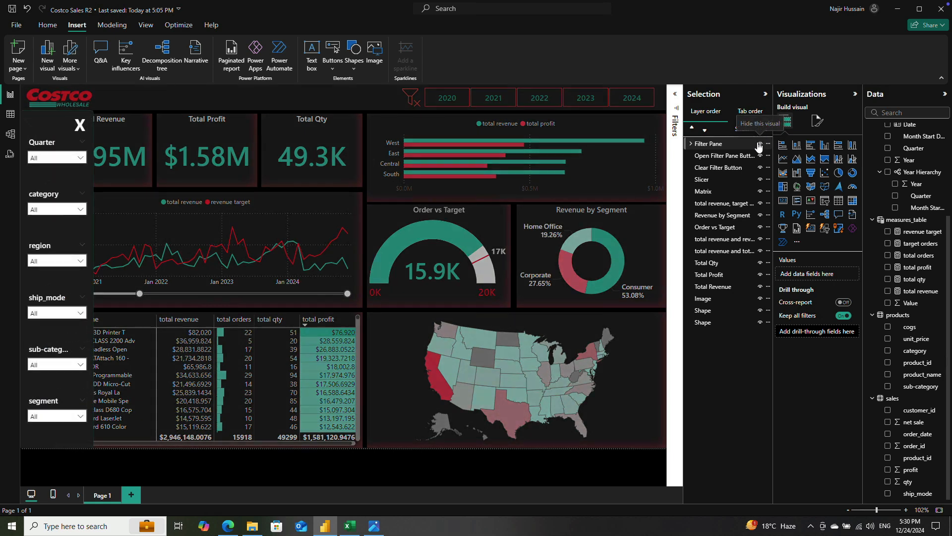
left_click(759, 144)
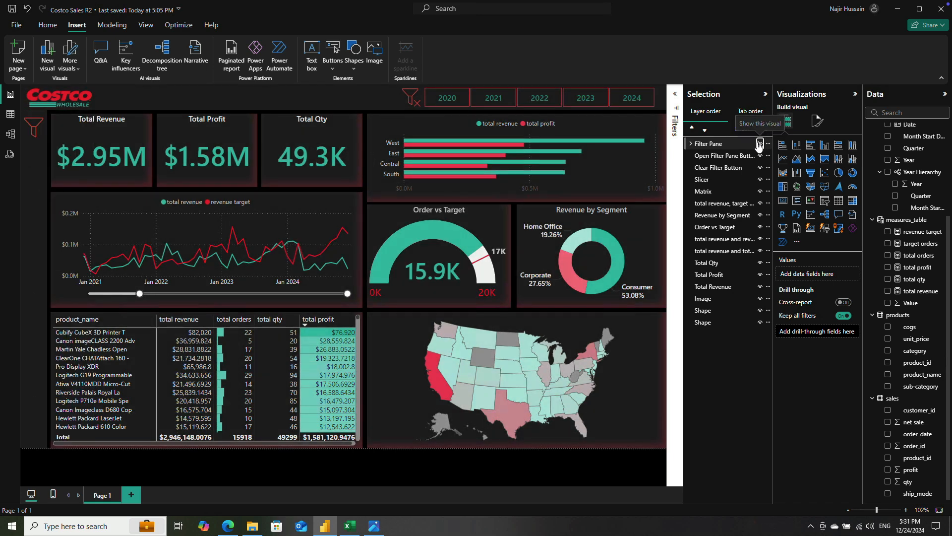
left_click(759, 144)
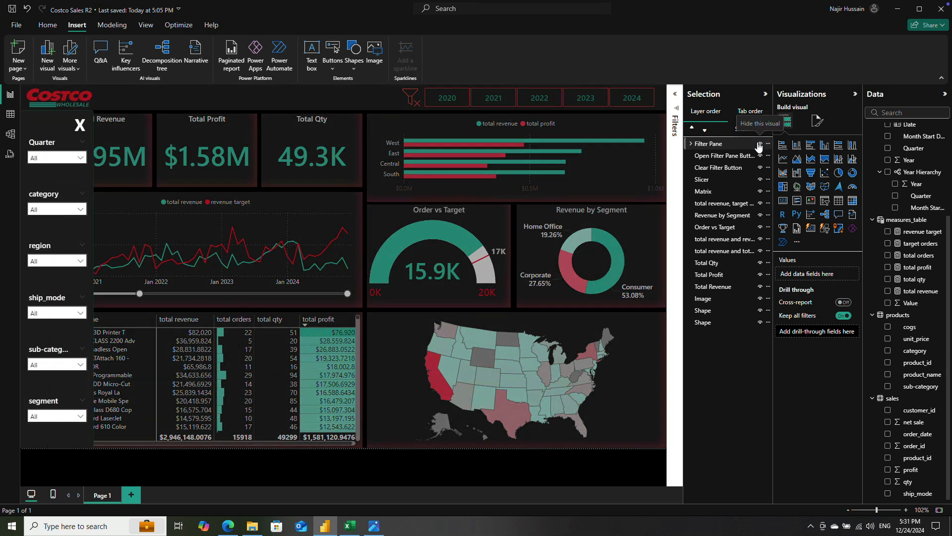
left_click(759, 144)
left_click(759, 143)
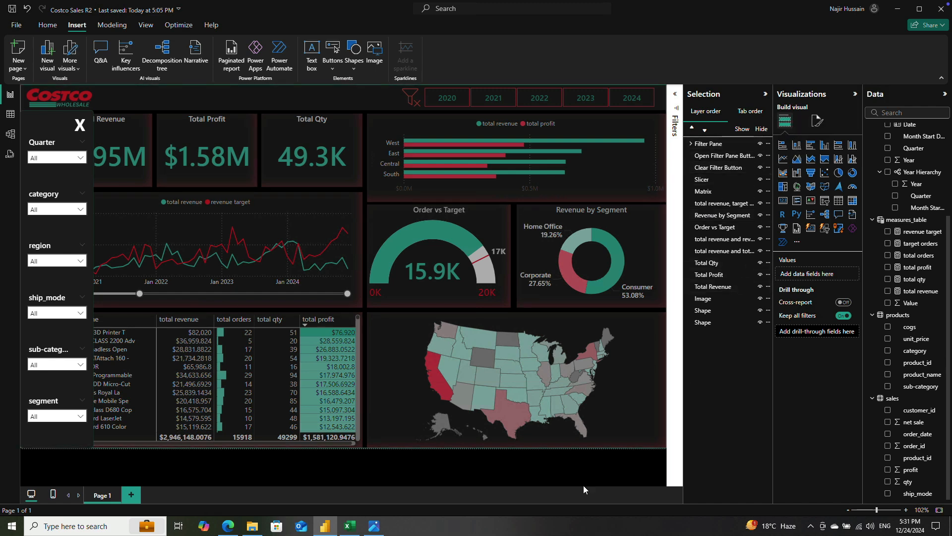
Step: Turn off the border of the Filter Pane bg blur shape and collapse its group
left_click(691, 144)
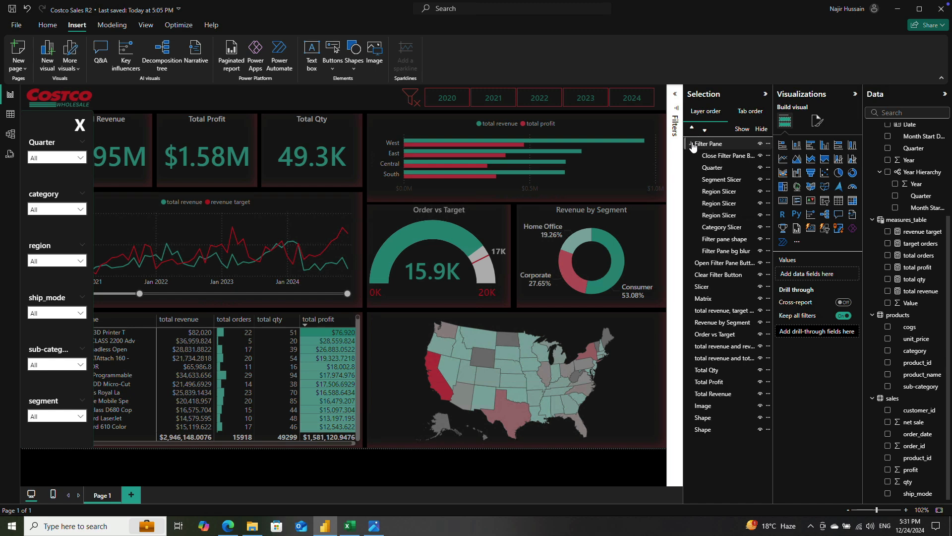
left_click(736, 252)
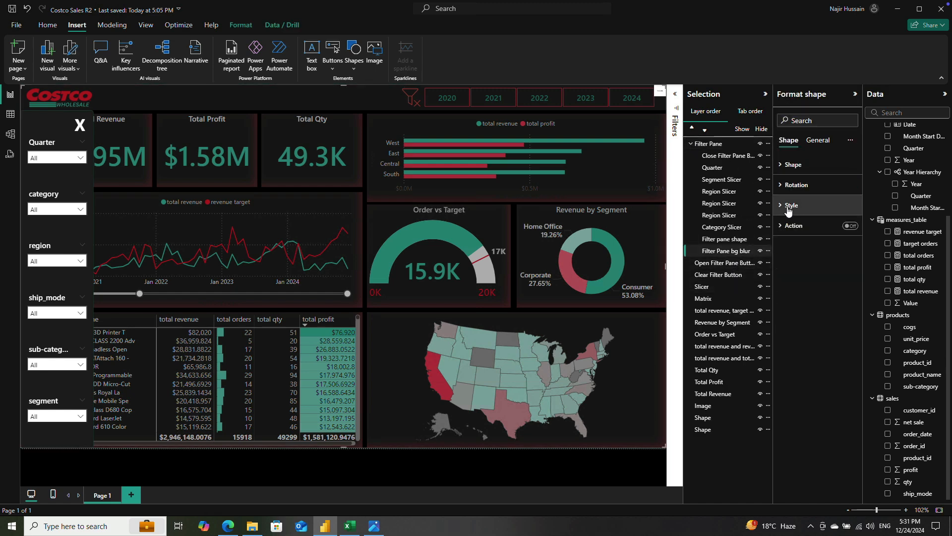
left_click(784, 205)
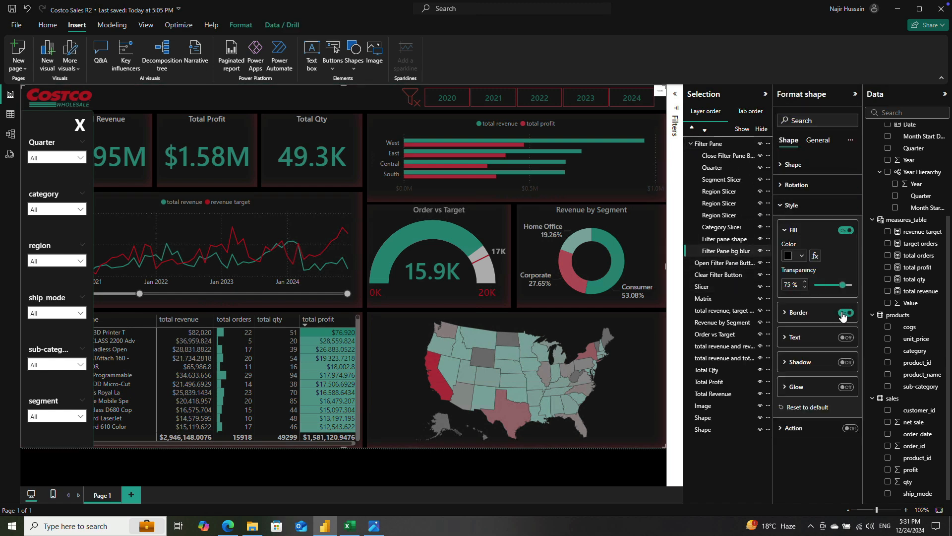
left_click(844, 314)
left_click(691, 143)
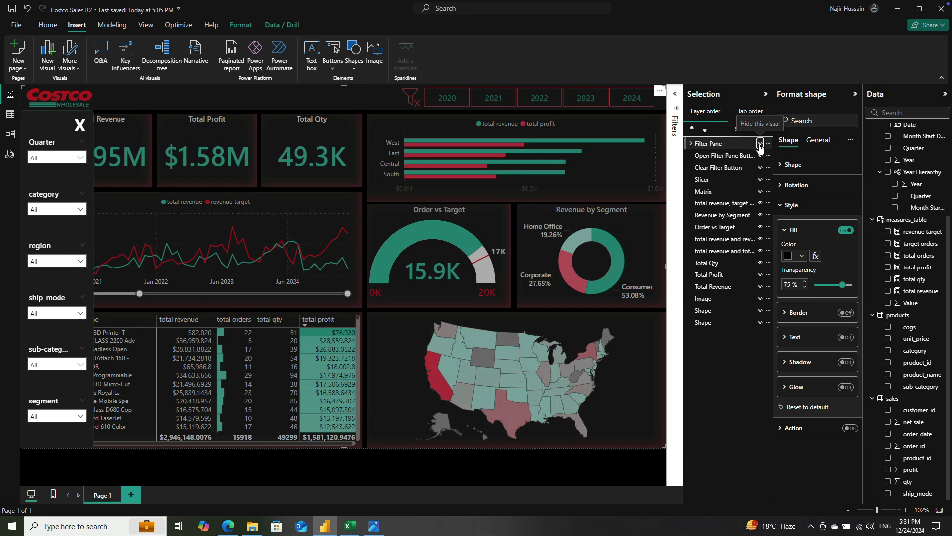
Step: Hide the Filter Pane group and add a bookmark of this view named Close Filter Pane
left_click(761, 144)
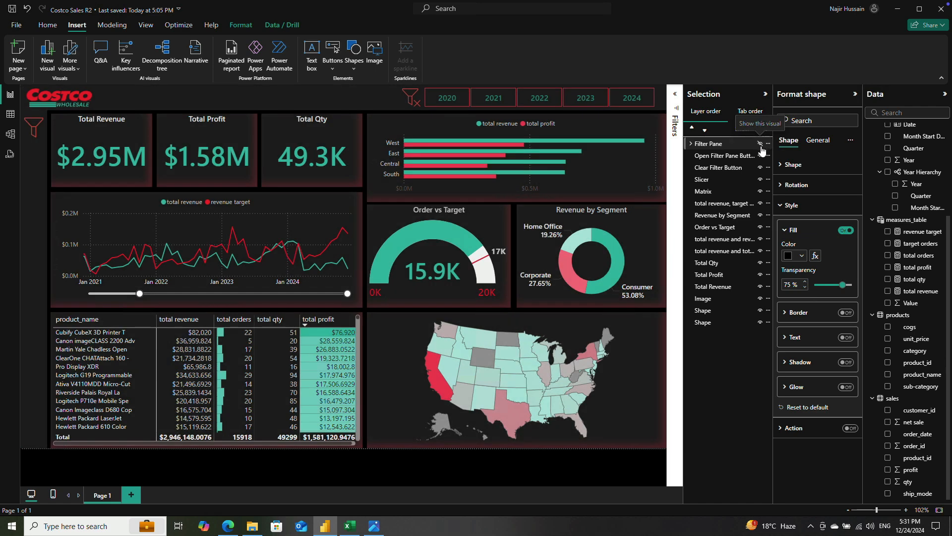
left_click(765, 94)
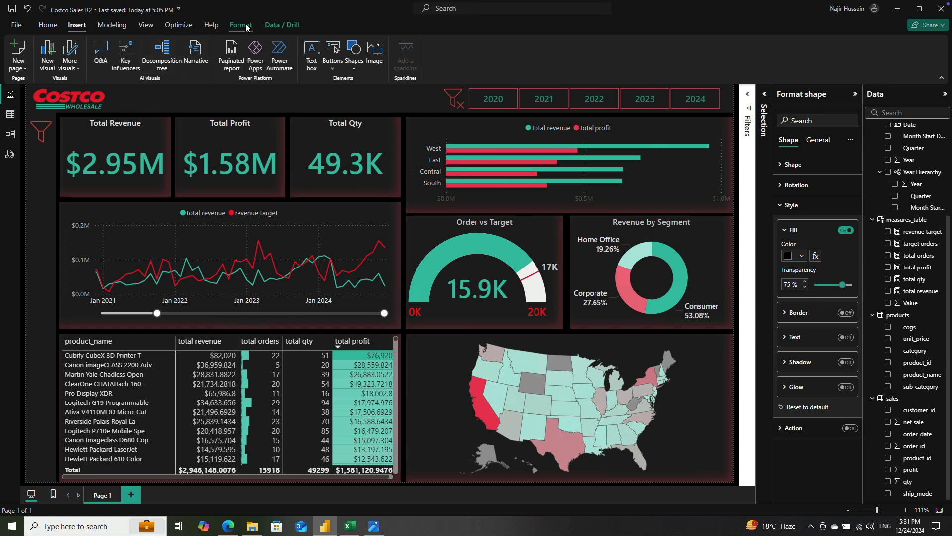
left_click(147, 26)
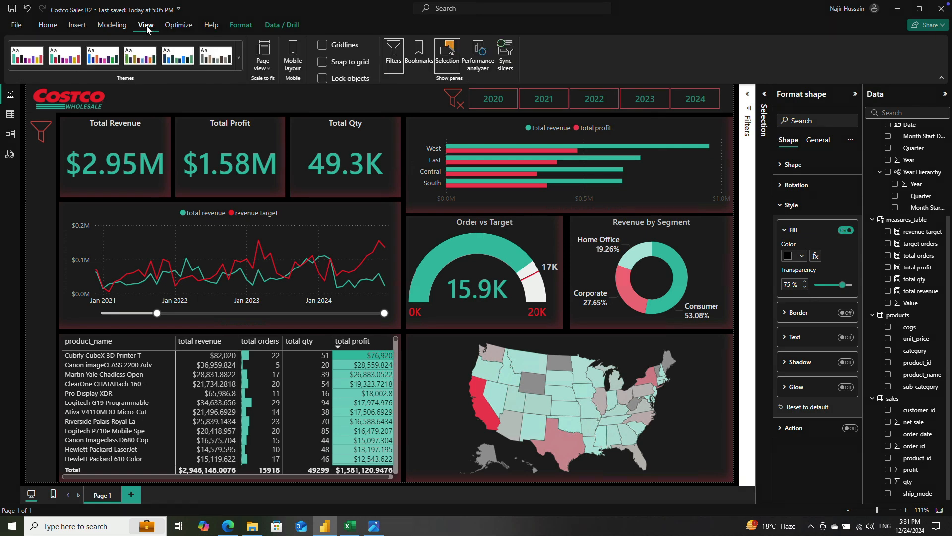
left_click(415, 63)
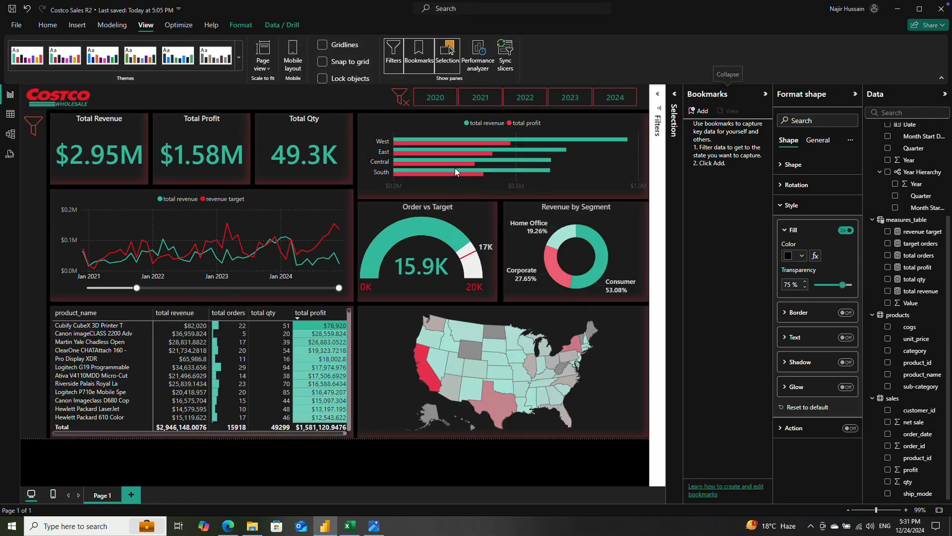
left_click(855, 96)
left_click(773, 111)
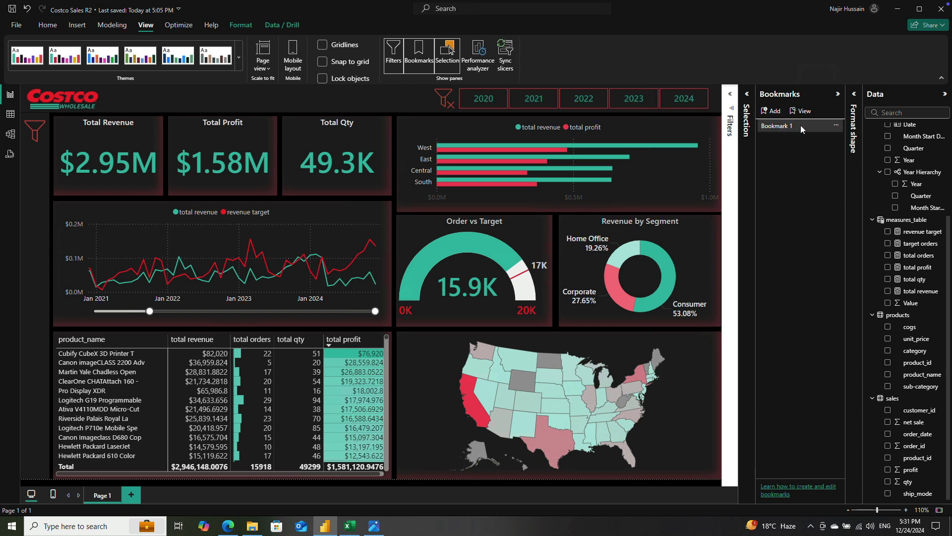
double_click(793, 126)
Step: Show the Filter Pane group and check the layers inside it
left_click(746, 117)
left_click(743, 144)
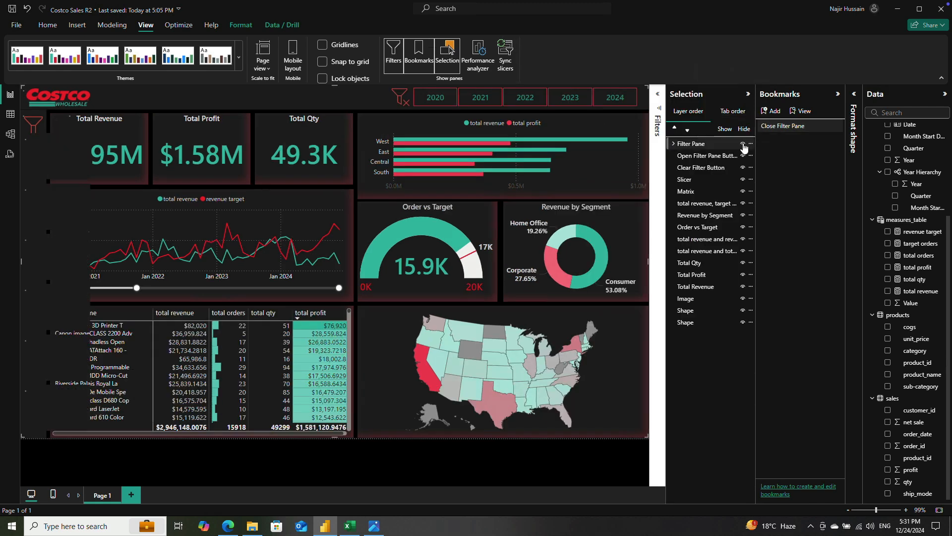
left_click(673, 144)
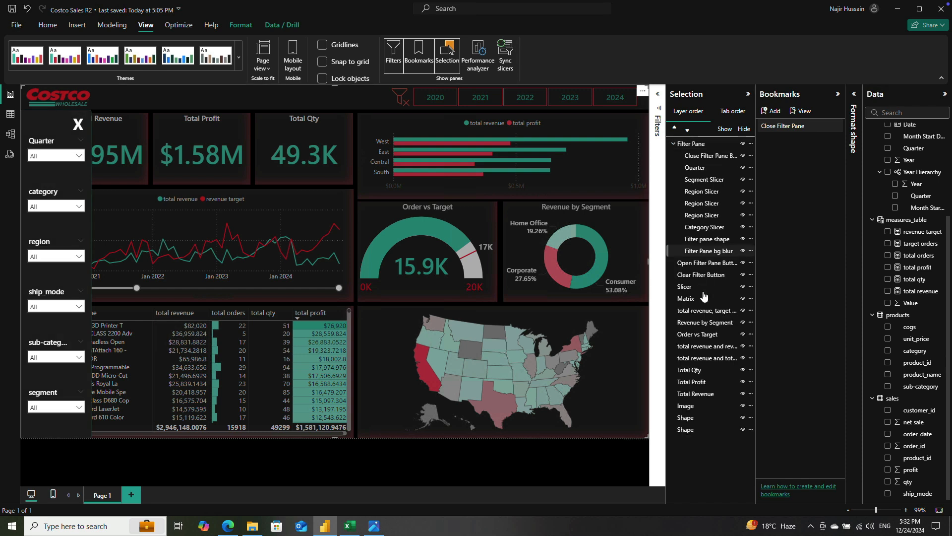
left_click(673, 144)
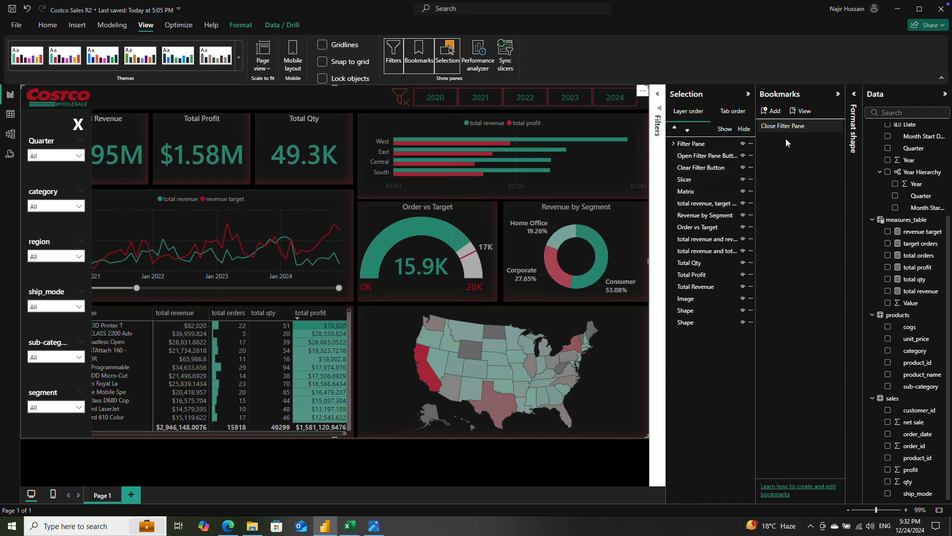
Step: Add a bookmark of the view with the filter pane showing and name it Open Filter Pane
left_click(774, 111)
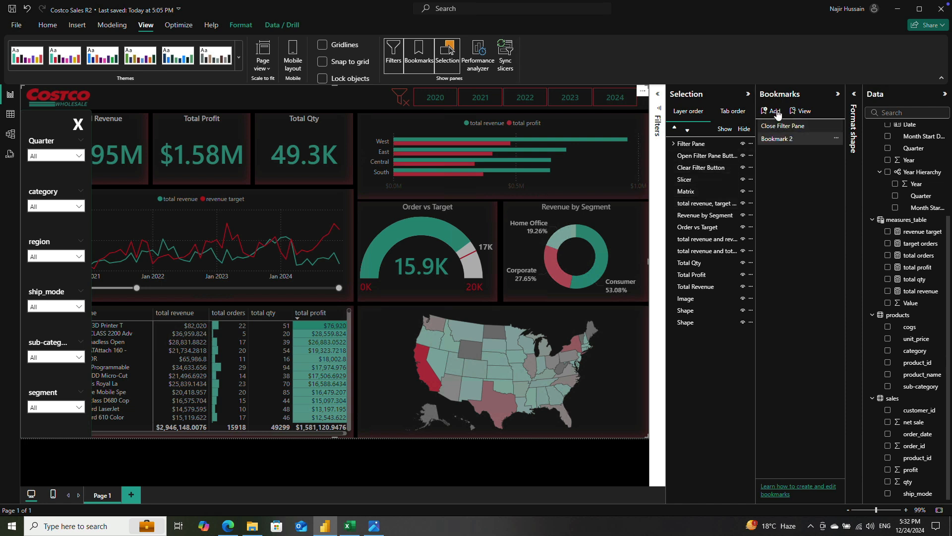
double_click(796, 139)
left_click(795, 177)
Step: Test the Close Filter Pane and Open Filter Pane bookmarks by switching between them several times
left_click(805, 126)
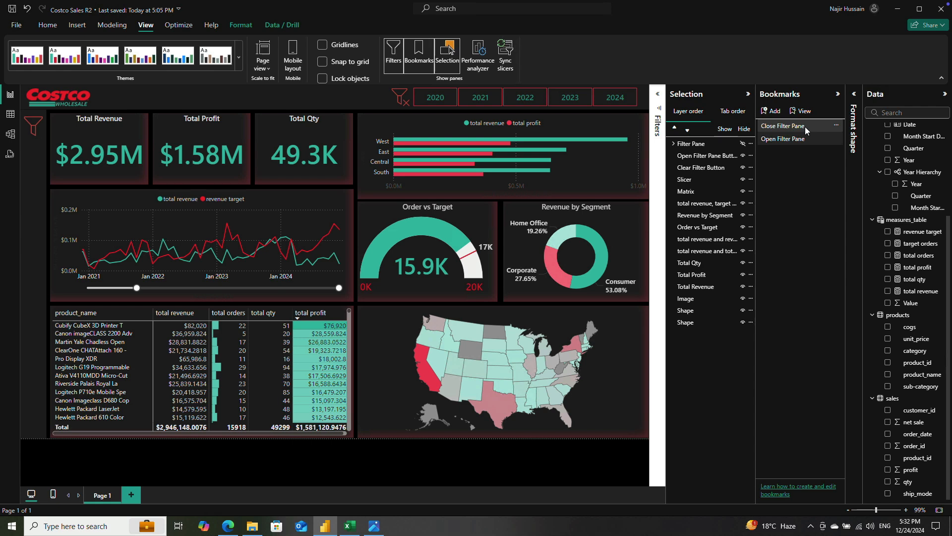
left_click(805, 140)
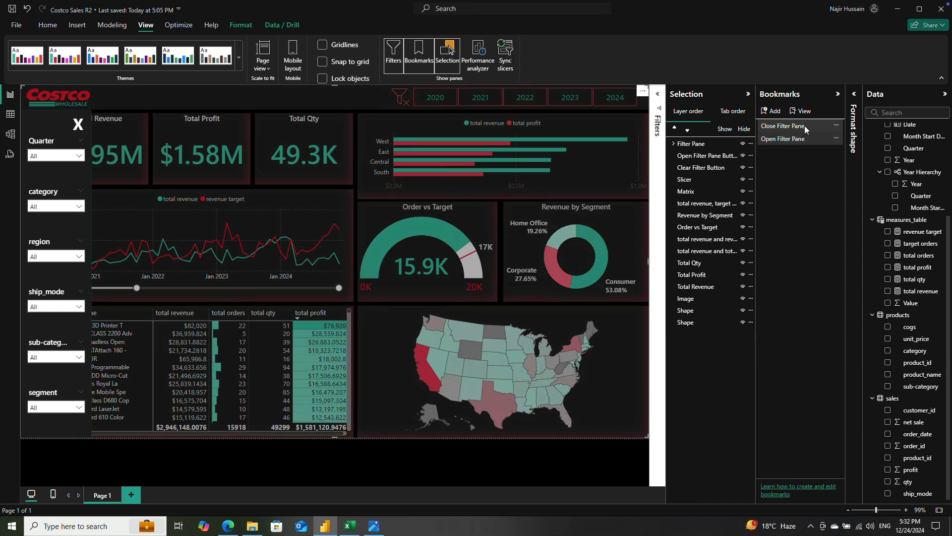
right_click(804, 128)
left_click(825, 179)
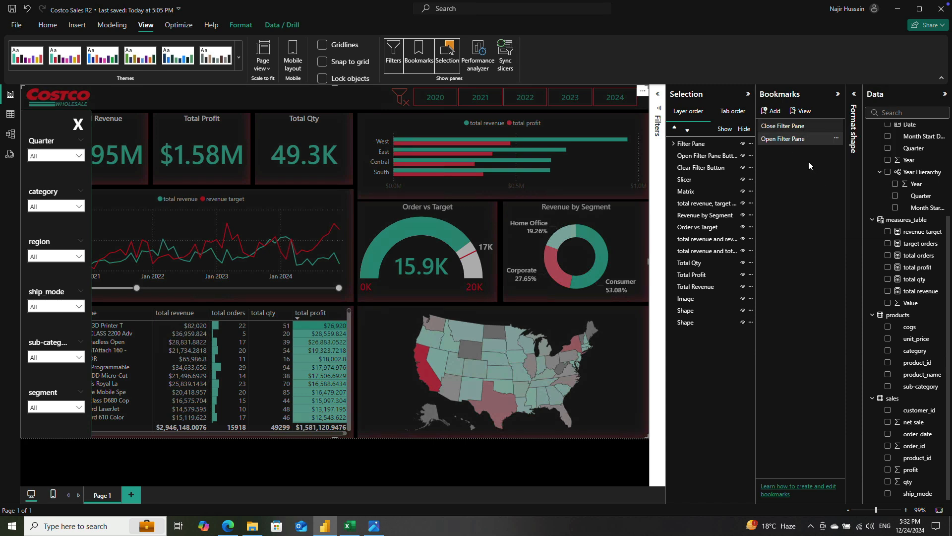
left_click(784, 140)
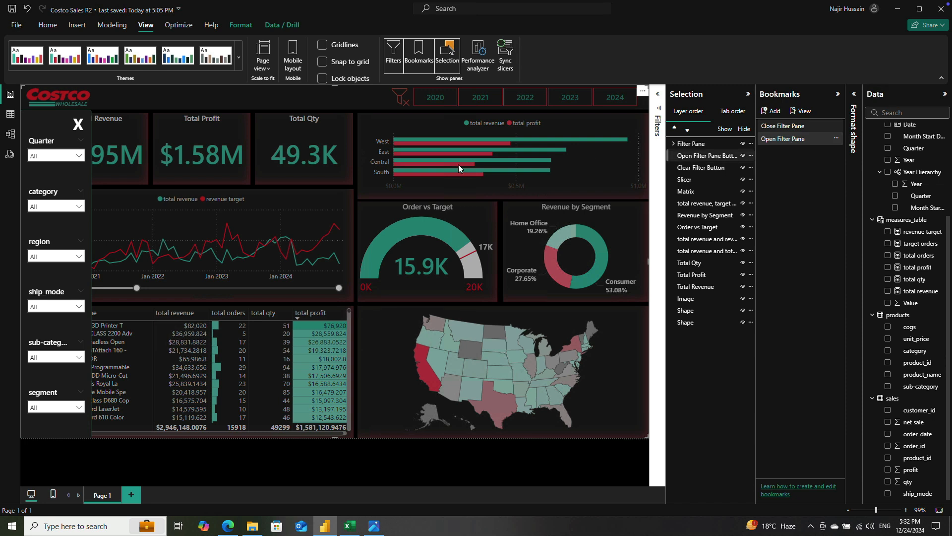
left_click(786, 125)
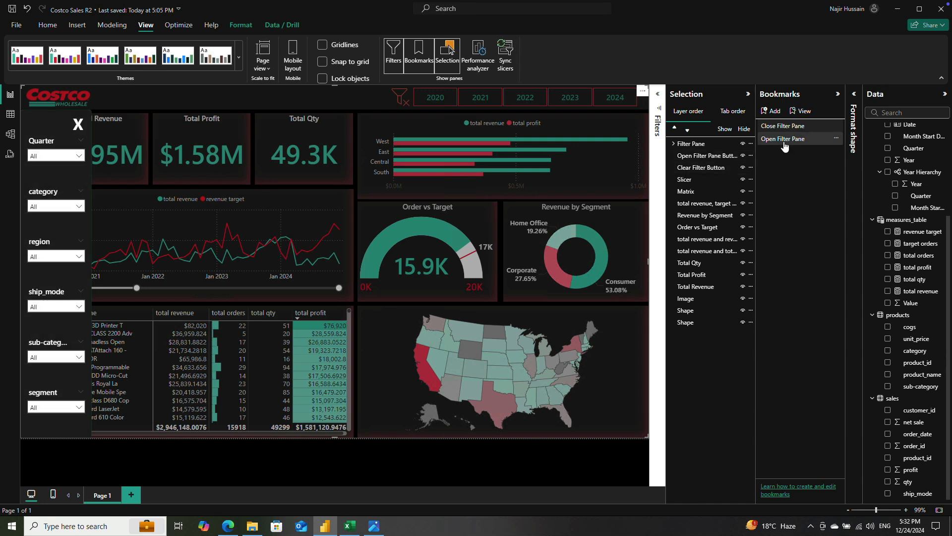
left_click(777, 138)
left_click(781, 129)
left_click(782, 129)
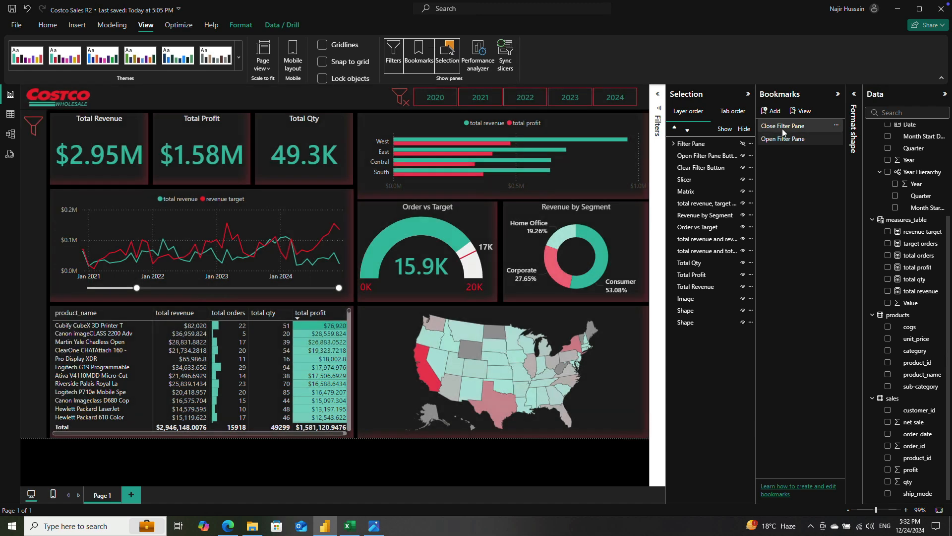
left_click(784, 135)
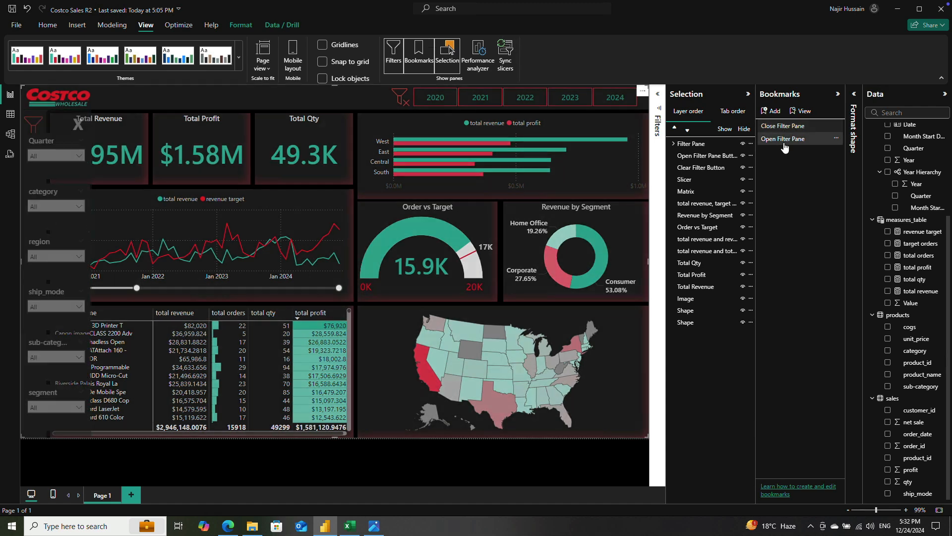
Step: Apply the Close Filter Pane bookmark and add a bookmark of that view named Clear All Filters
left_click(785, 127)
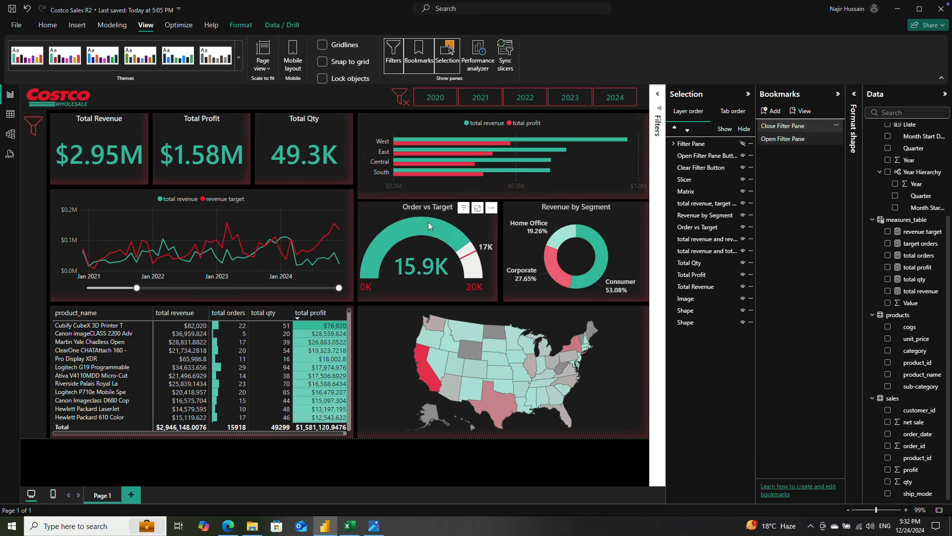
left_click(771, 111)
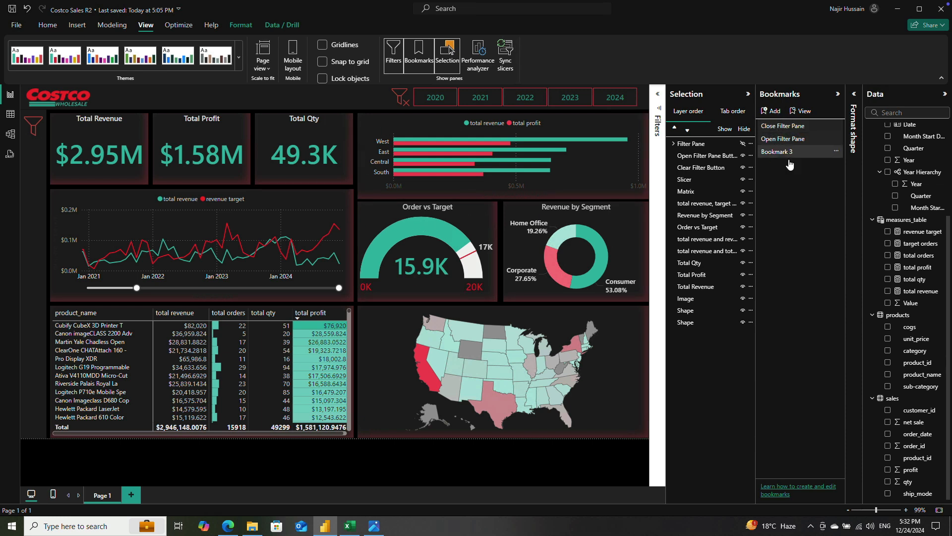
double_click(787, 155)
key("ctrl+a")
type("Cl")
key("Return")
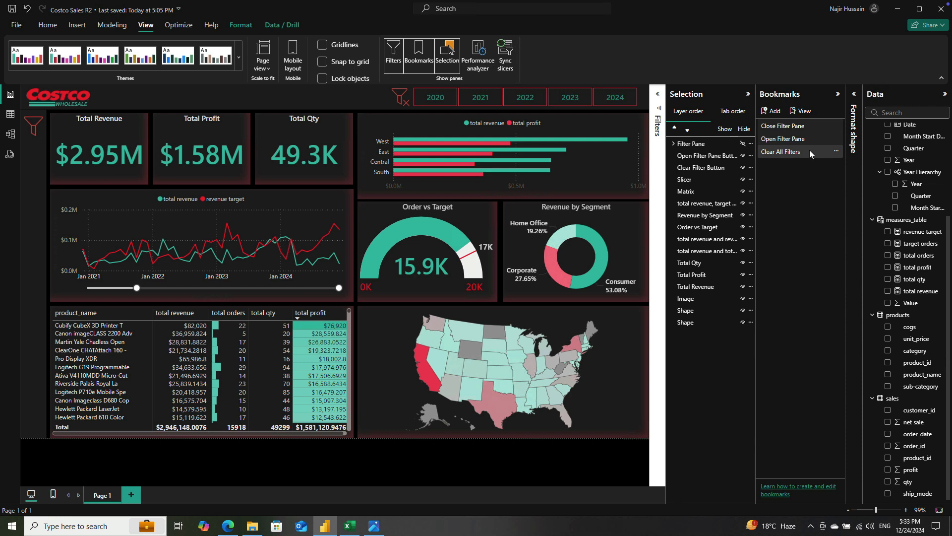
Step: Give the Open Filter Pane funnel image a Bookmark action targeting Open Filter Pane, with the tooltip "Open filter pane"
left_click(673, 144)
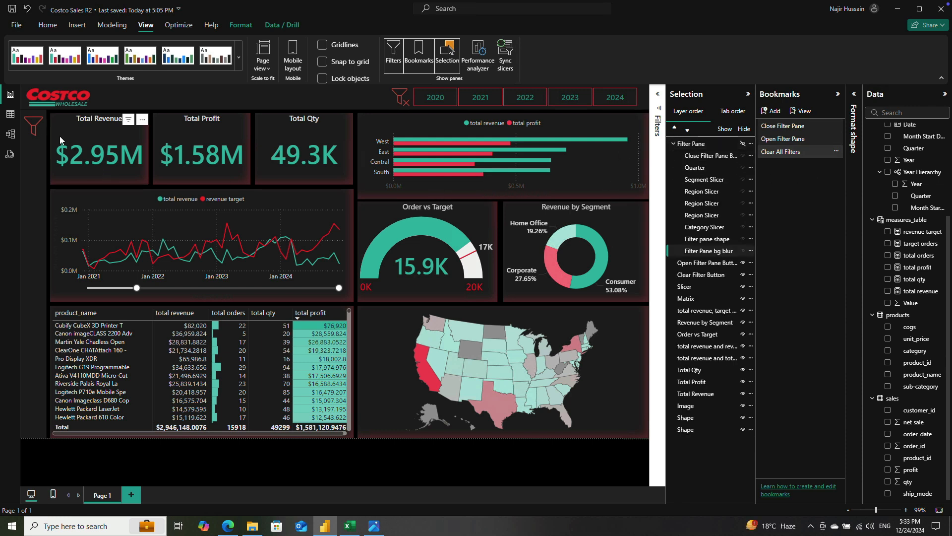
left_click(33, 129)
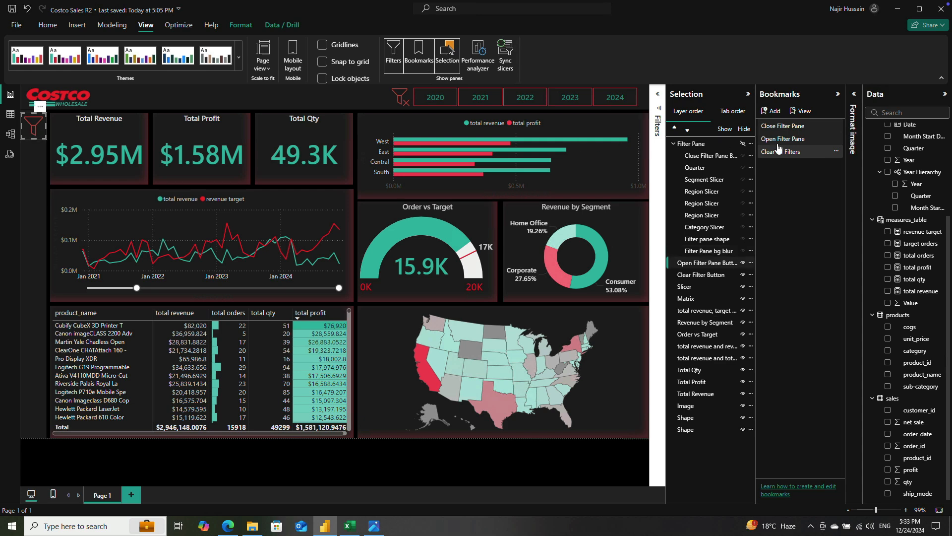
left_click(853, 97)
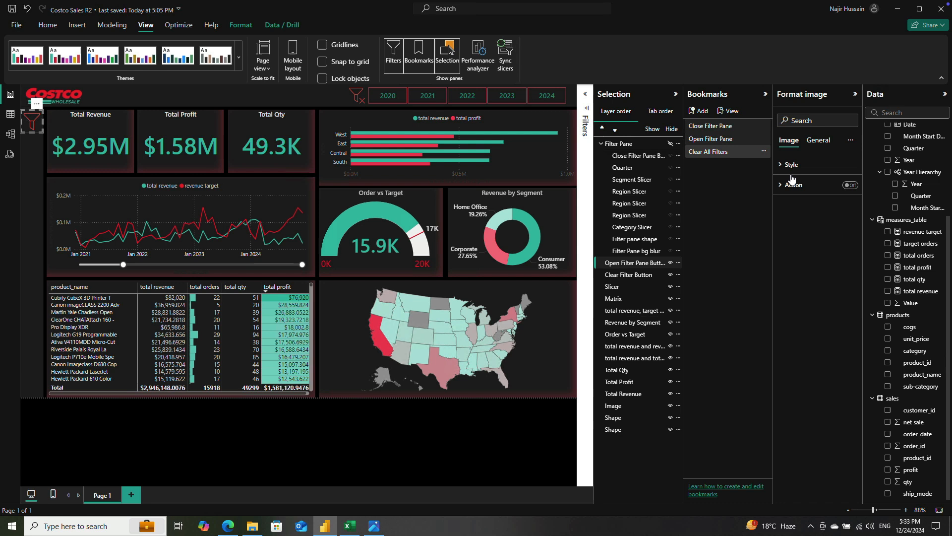
left_click(852, 186)
left_click(786, 185)
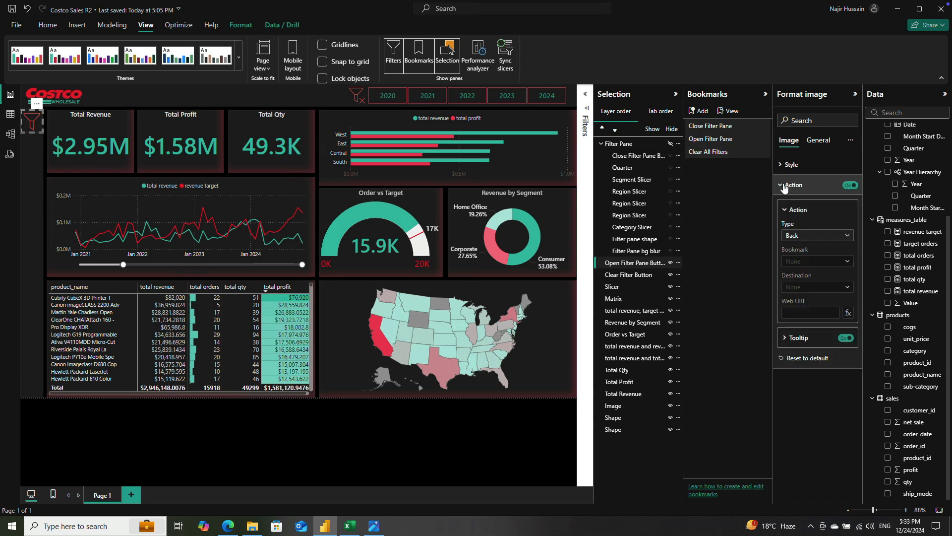
left_click(836, 239)
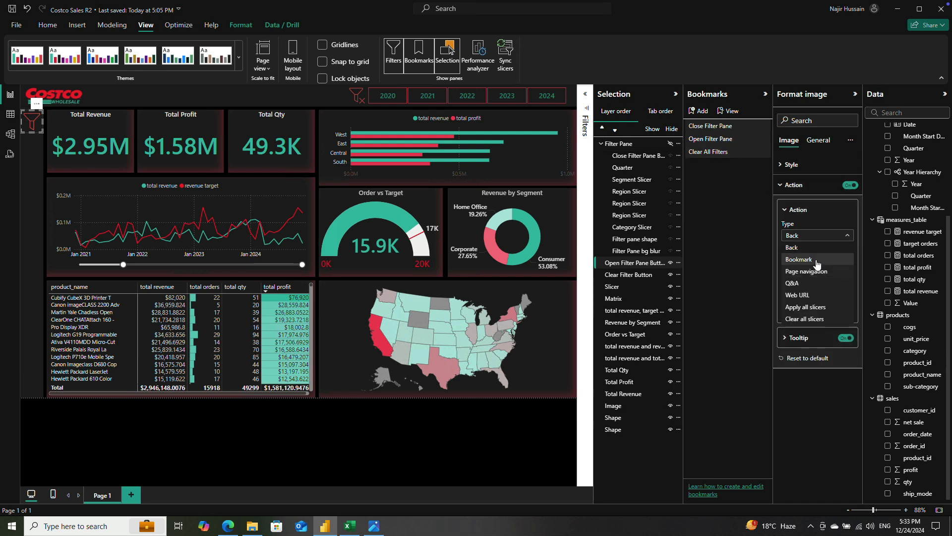
left_click(816, 259)
left_click(823, 262)
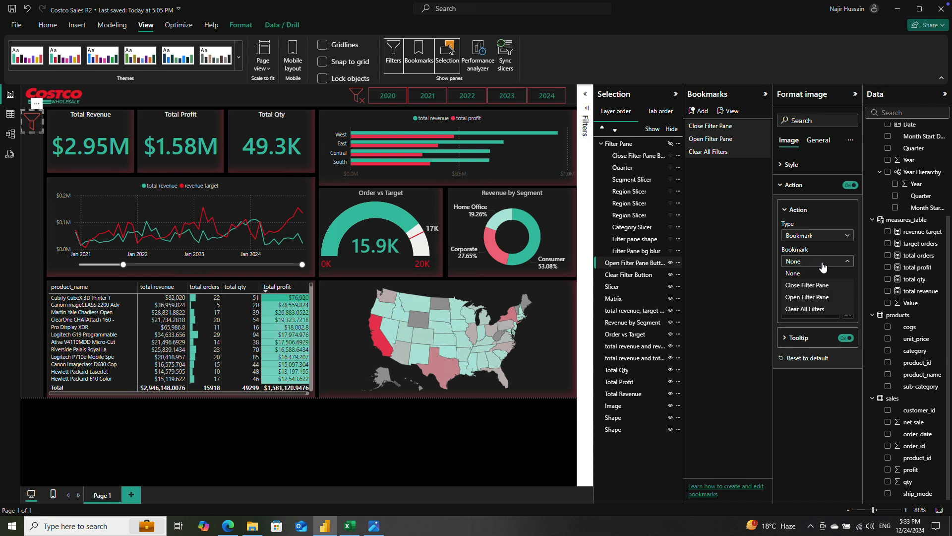
left_click(824, 297)
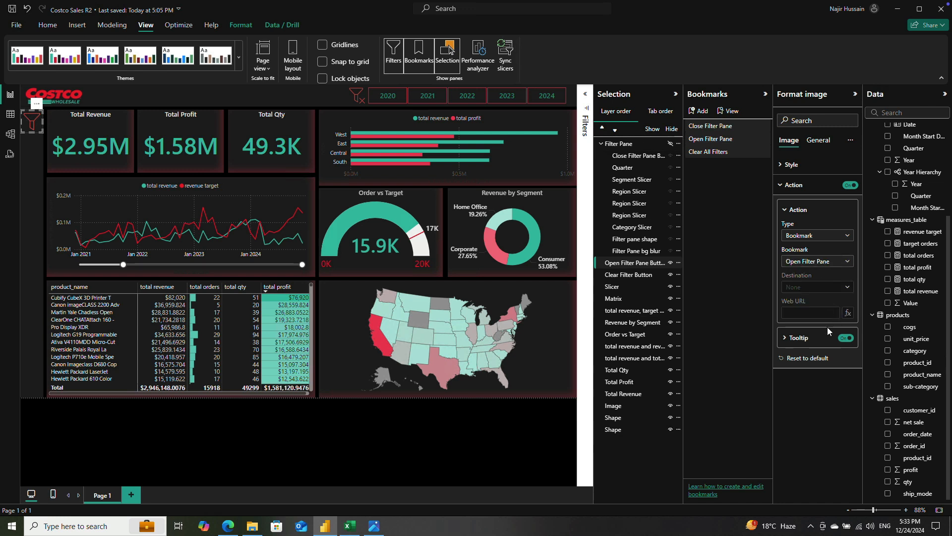
left_click(784, 342)
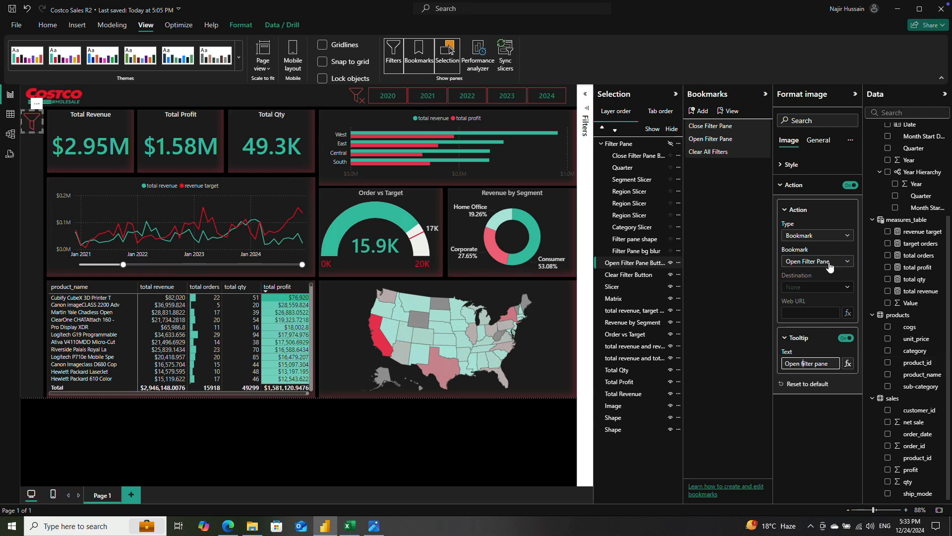
left_click(856, 97)
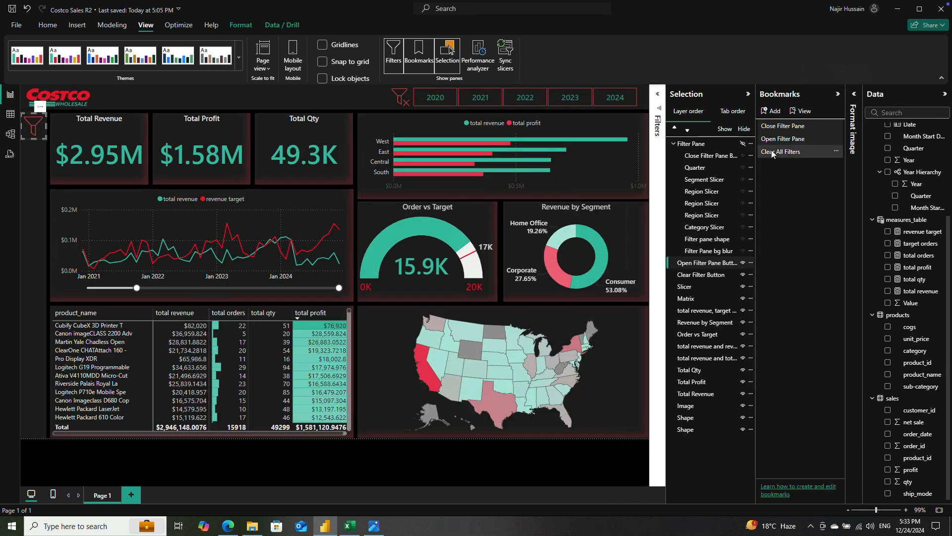
Step: Show the Filter Pane group and give its X button a Bookmark action targeting Close Filter Pane
left_click(742, 144)
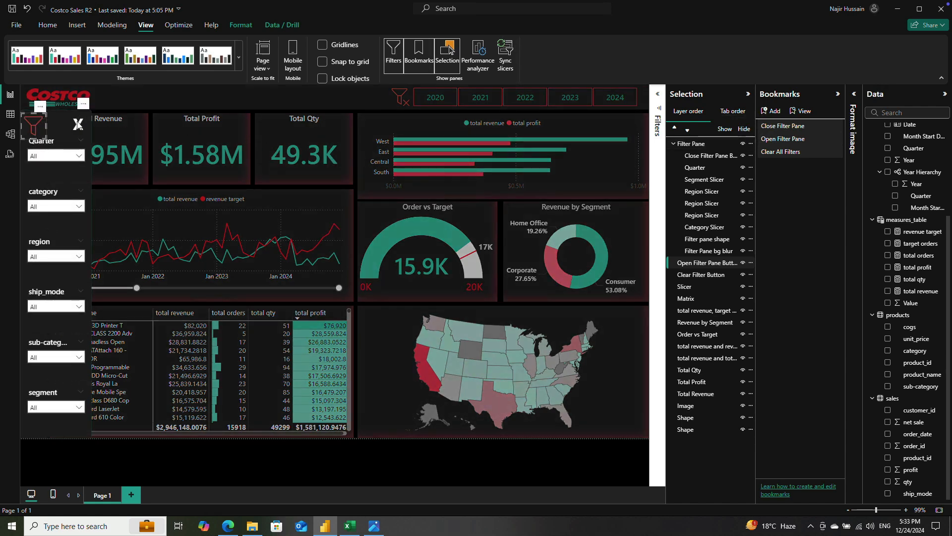
left_click(451, 452)
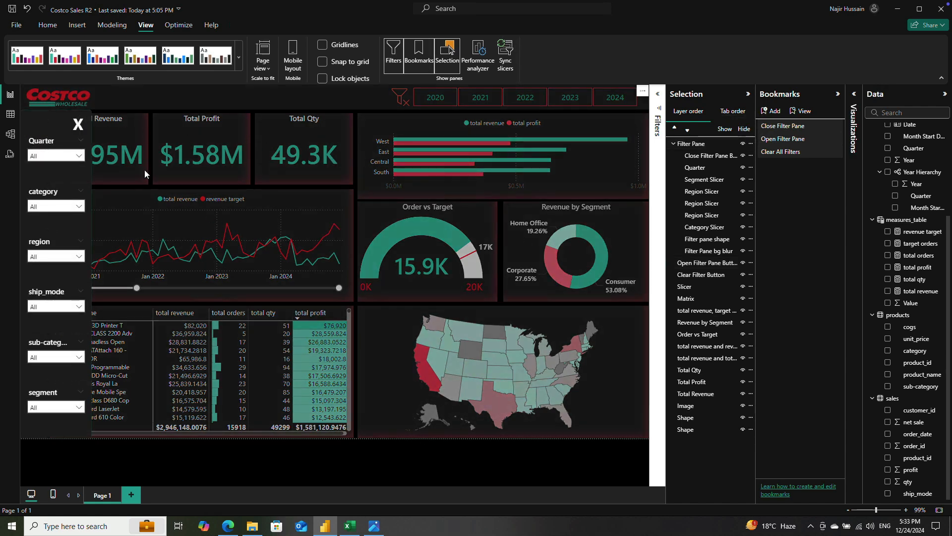
left_click(78, 125)
left_click(78, 125)
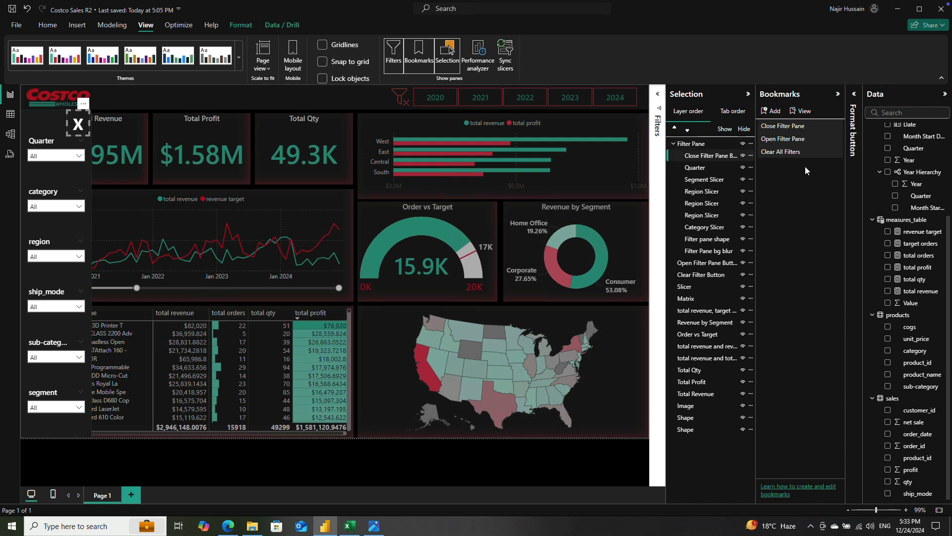
left_click(855, 107)
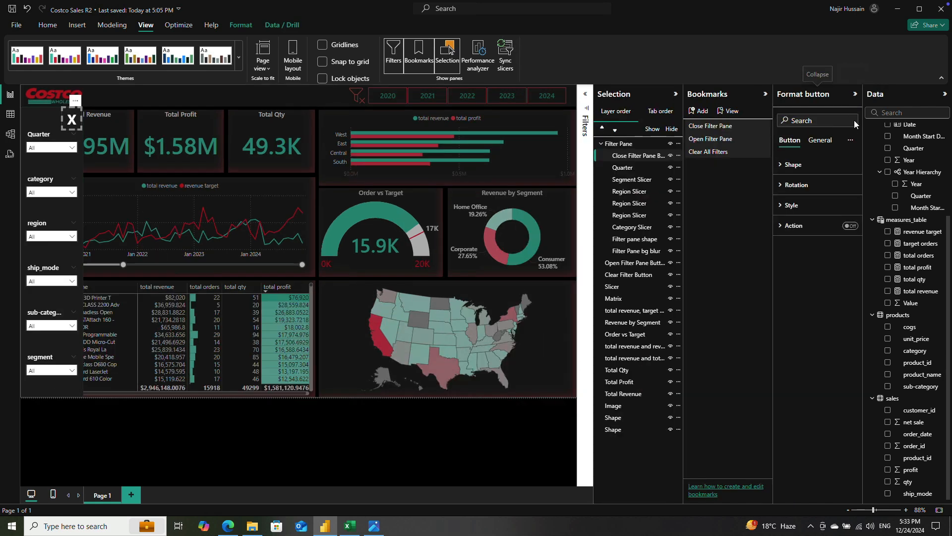
left_click(850, 225)
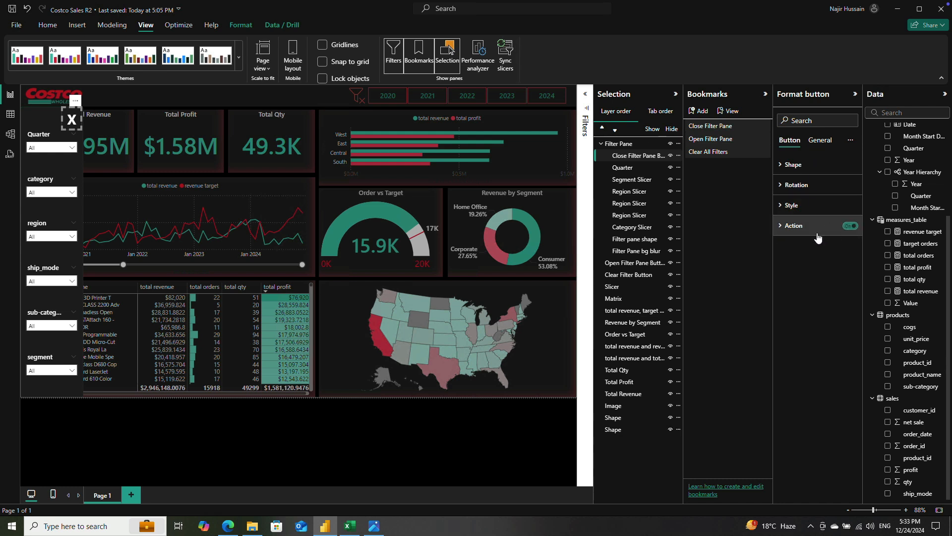
left_click(780, 226)
left_click(817, 278)
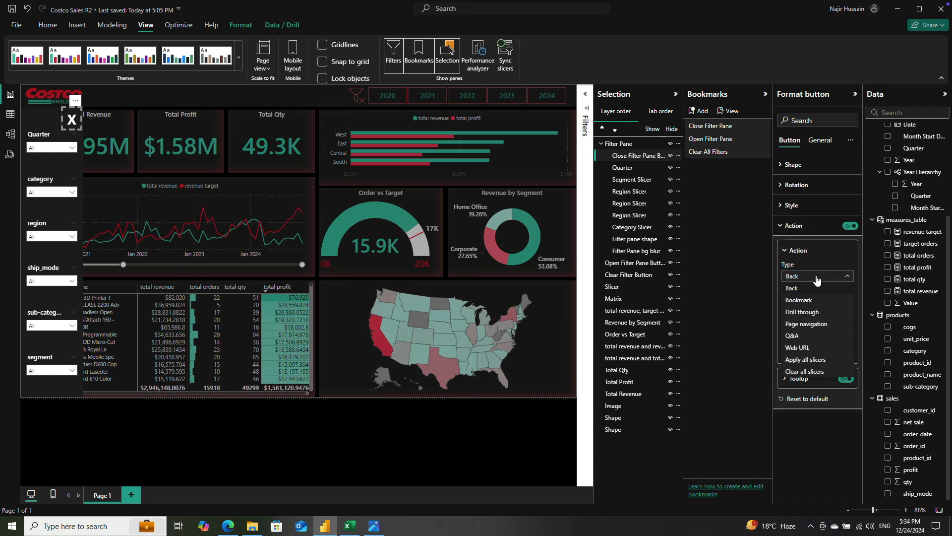
left_click(808, 301)
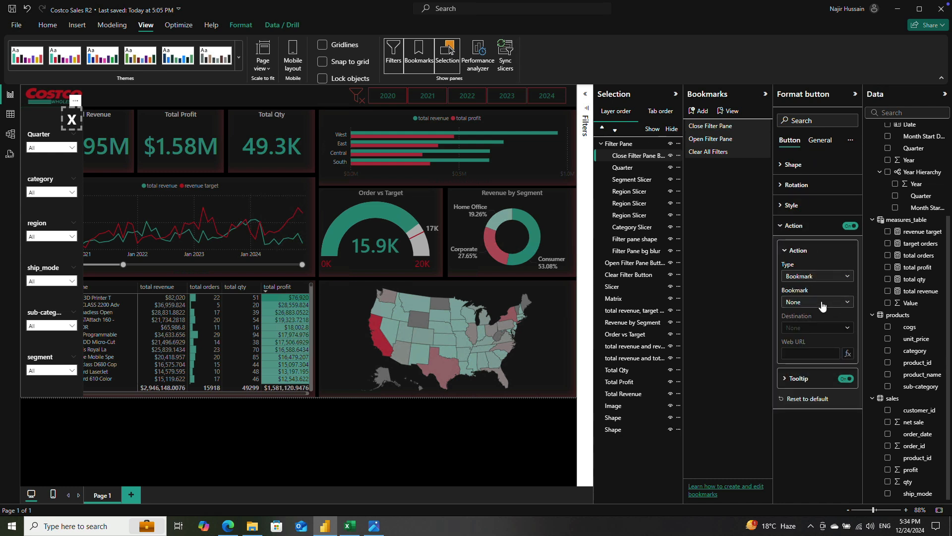
left_click(823, 304)
left_click(822, 328)
Step: Set the X button's action tooltip to "Close filter pane" and collapse its format settings
left_click(790, 383)
left_click(812, 404)
type("Close Filte")
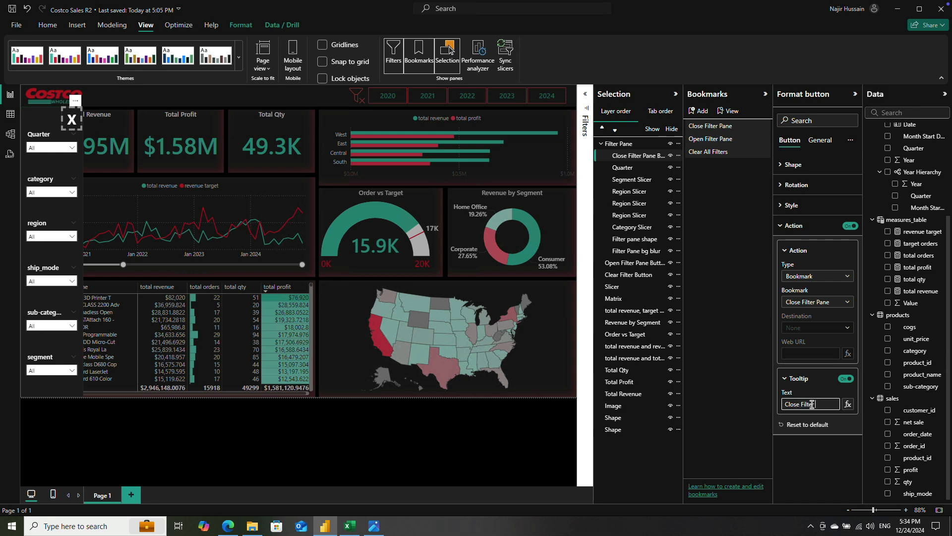
type("r pane")
left_click(802, 403)
key("BackSpace")
type("f")
left_click(855, 94)
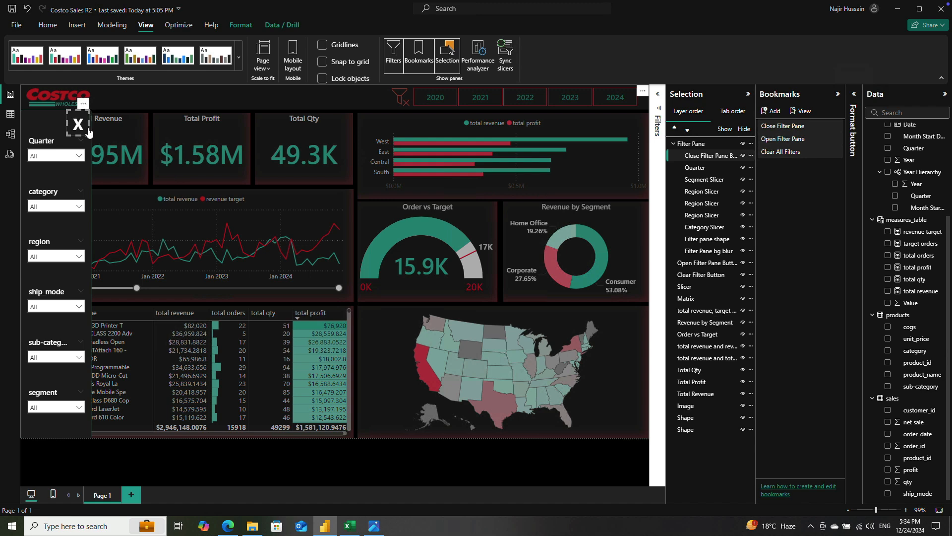
Step: Test the two buttons by closing the filter pane with the X and reopening it with the funnel
left_click(79, 128, "ctrl")
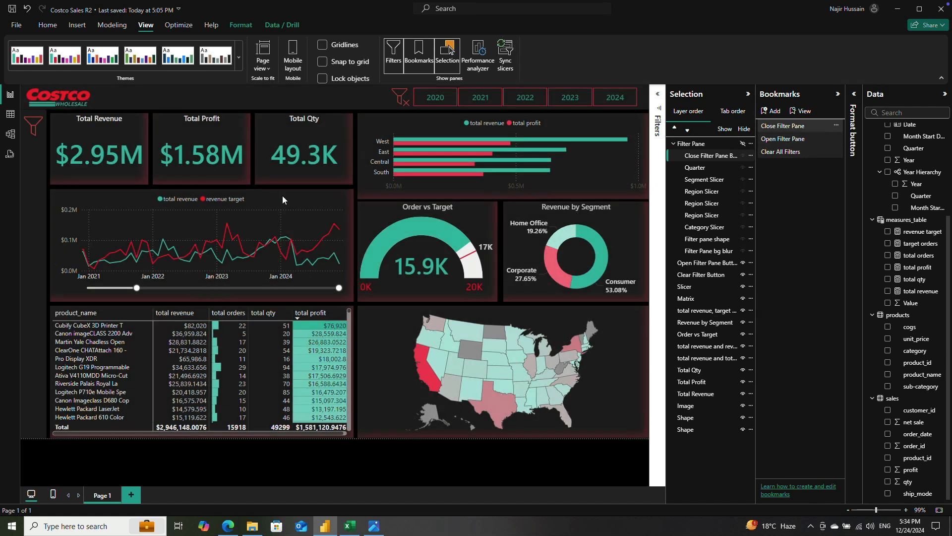
left_click(34, 125, "ctrl")
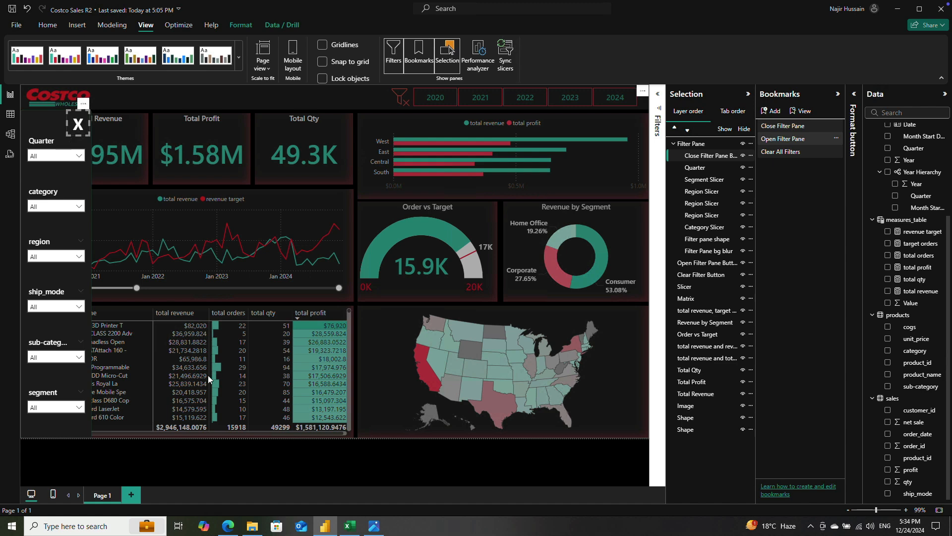
left_click(189, 459)
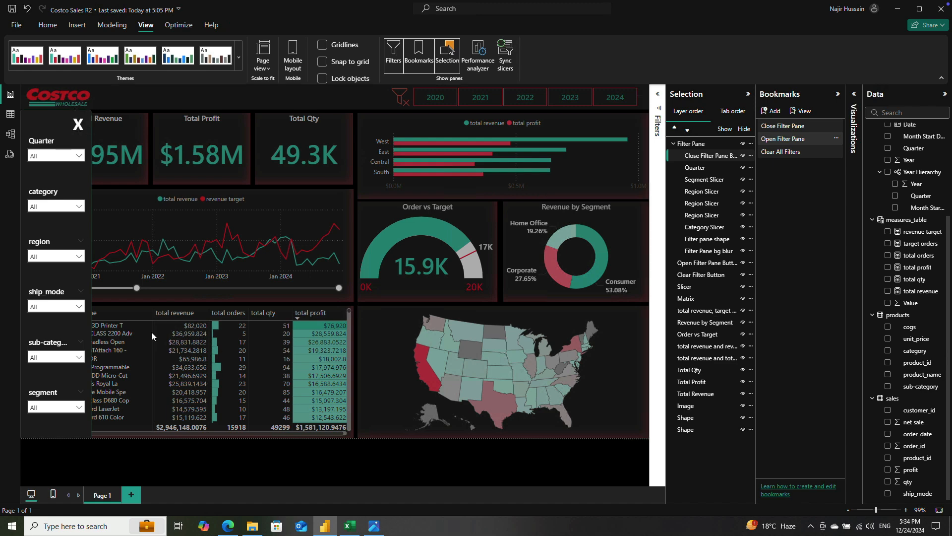
Step: Try filtering the dashboard to Q1 2021 with the Quarter slicer, and clear that selection
left_click(76, 156)
left_click(35, 182)
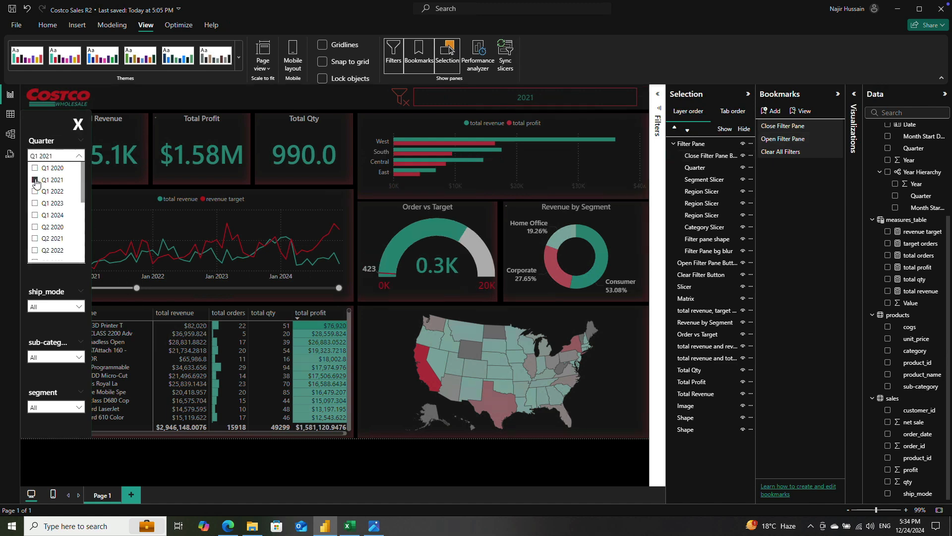
left_click(36, 182)
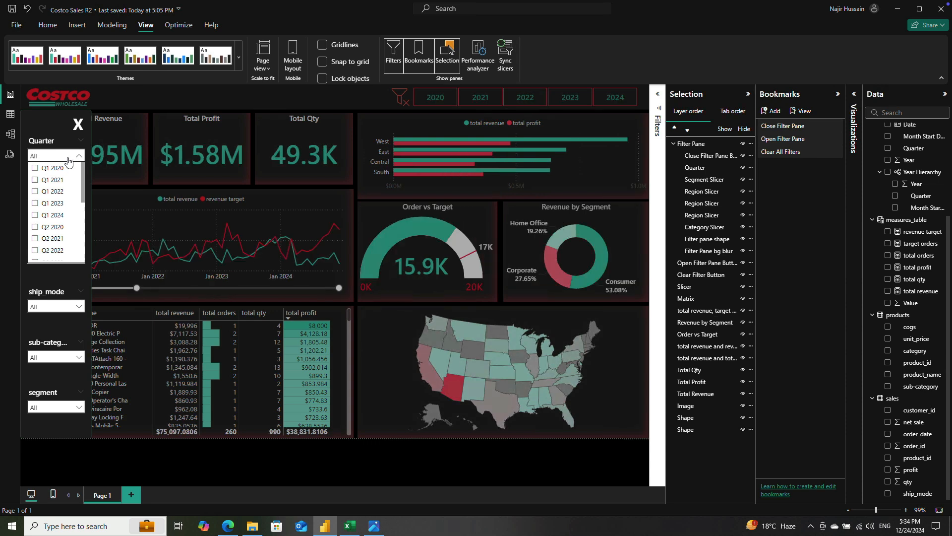
Step: Filter the dashboard to the Electronics category and close the filter pane with its X button
left_click(78, 156)
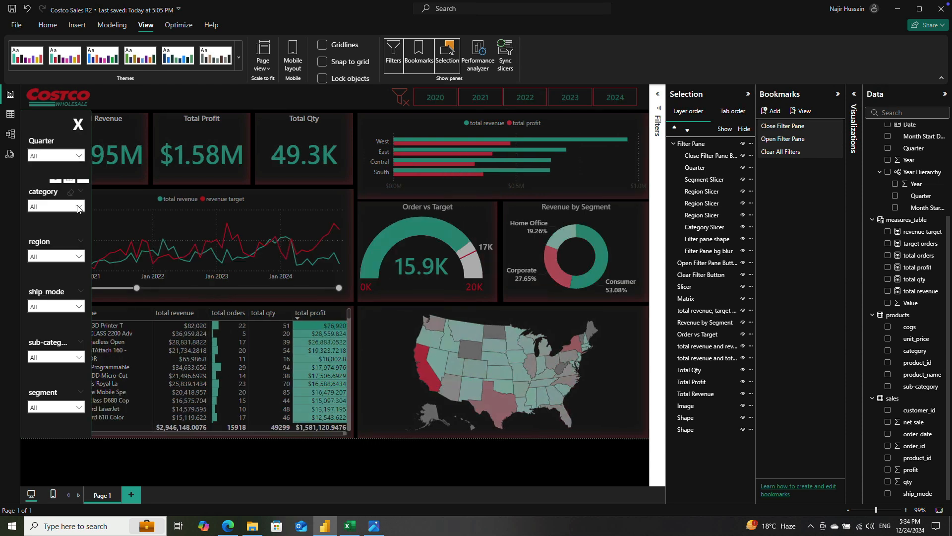
left_click(78, 209)
left_click(35, 242)
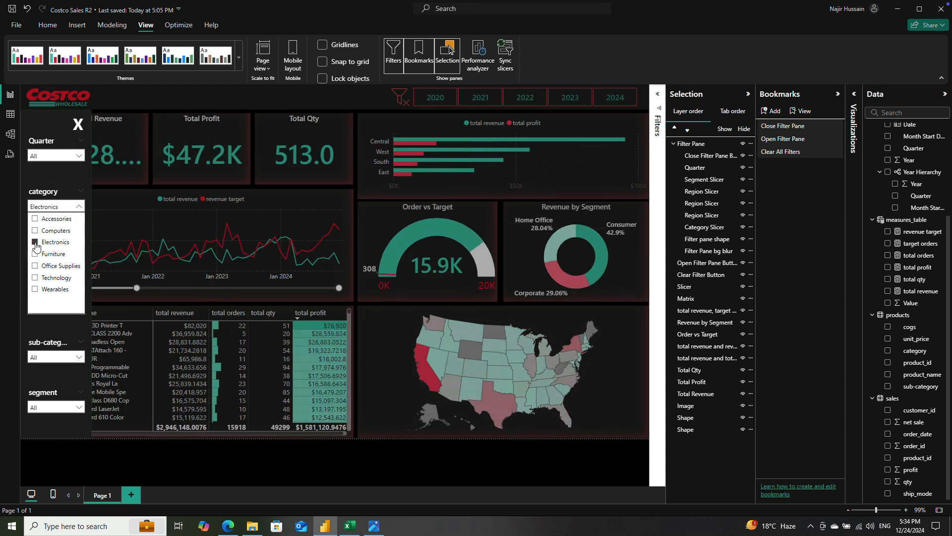
left_click(79, 127)
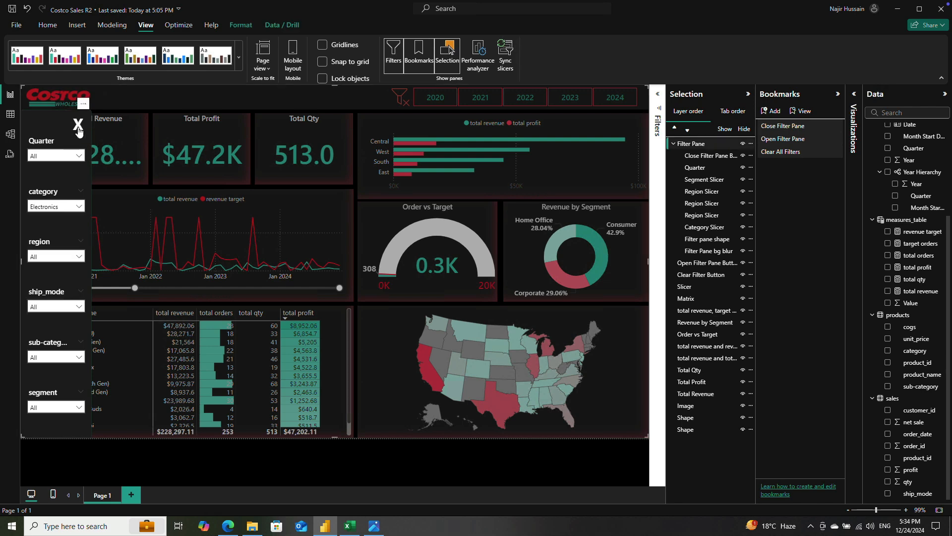
left_click(78, 123, "ctrl")
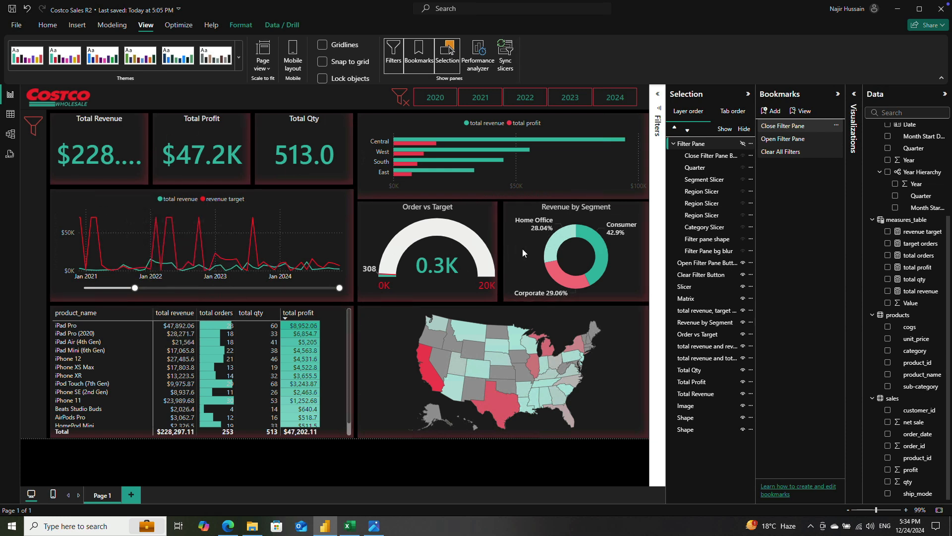
Step: Give the crossed-out funnel image a Bookmark action targeting Clear All Filters
left_click(401, 98)
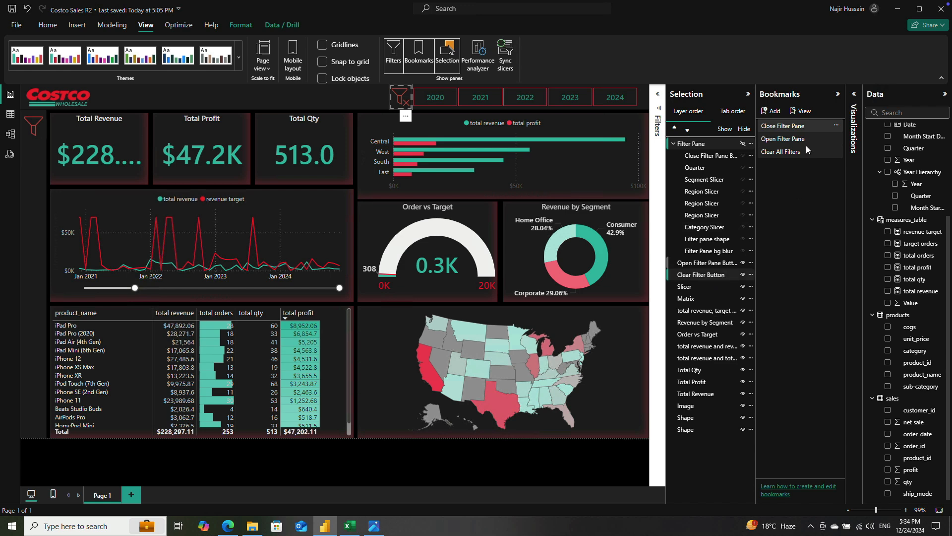
left_click(855, 100)
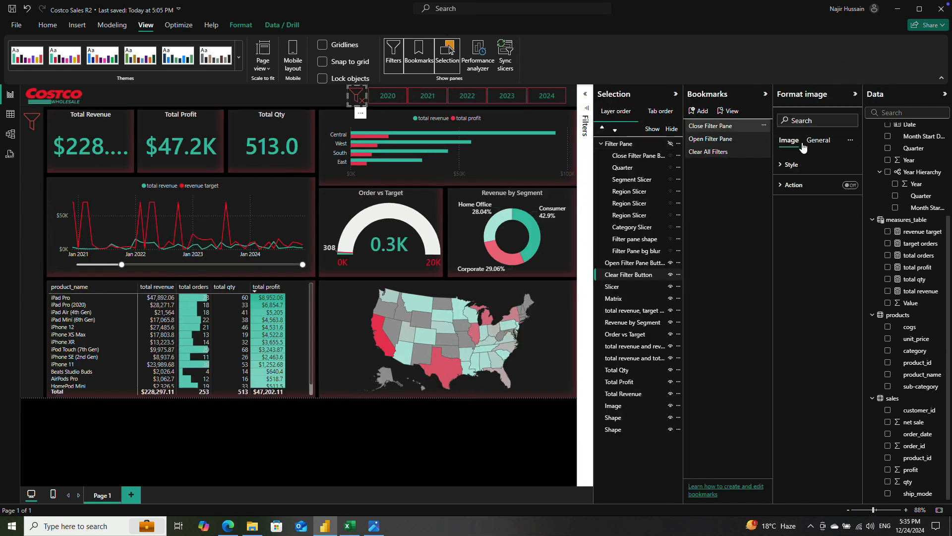
left_click(782, 187)
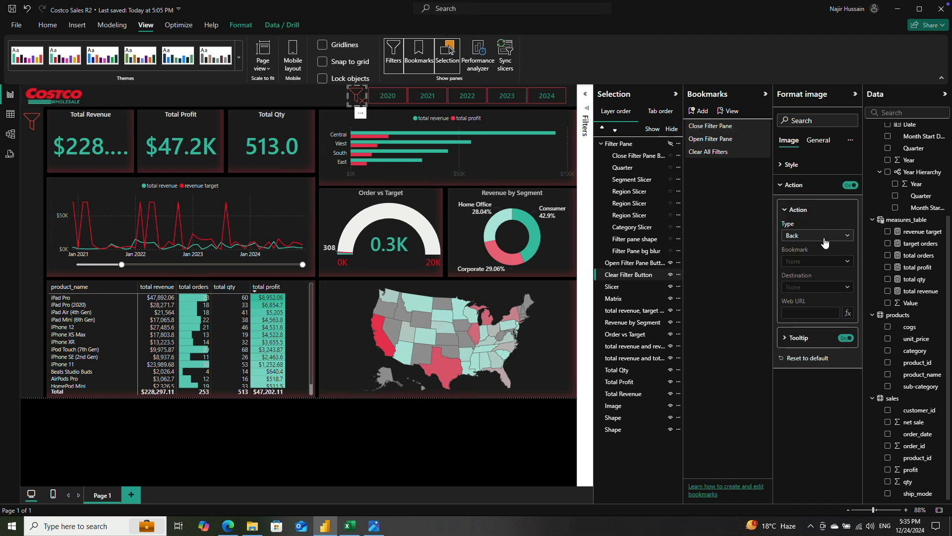
left_click(825, 235)
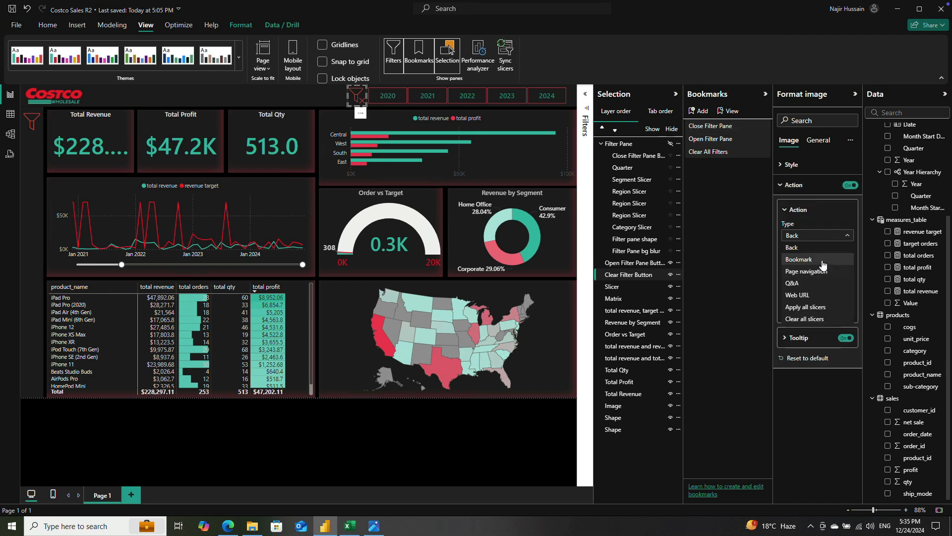
left_click(823, 259)
left_click(827, 267)
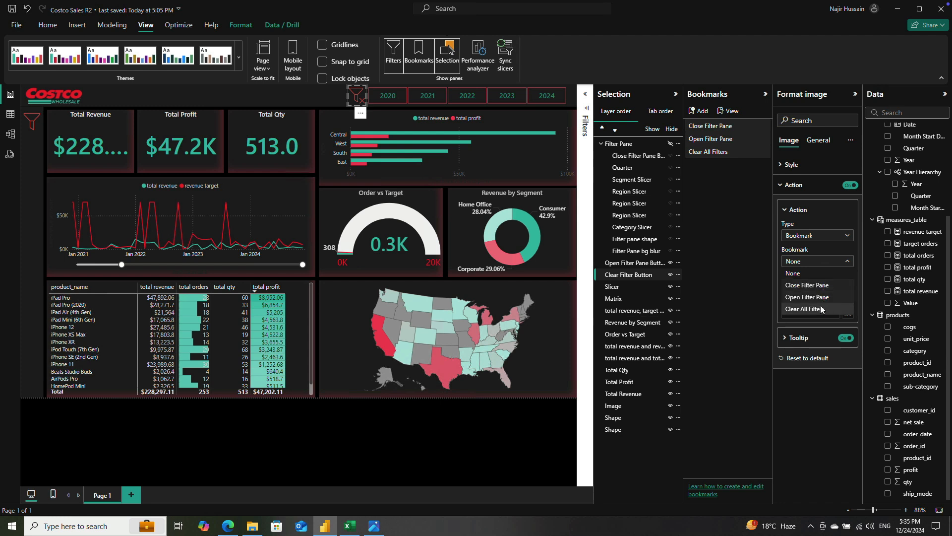
left_click(822, 309)
Step: Set the clear-filter button's action tooltip to "Clear all filters"
left_click(791, 338)
left_click(814, 359)
type("Clear all filters")
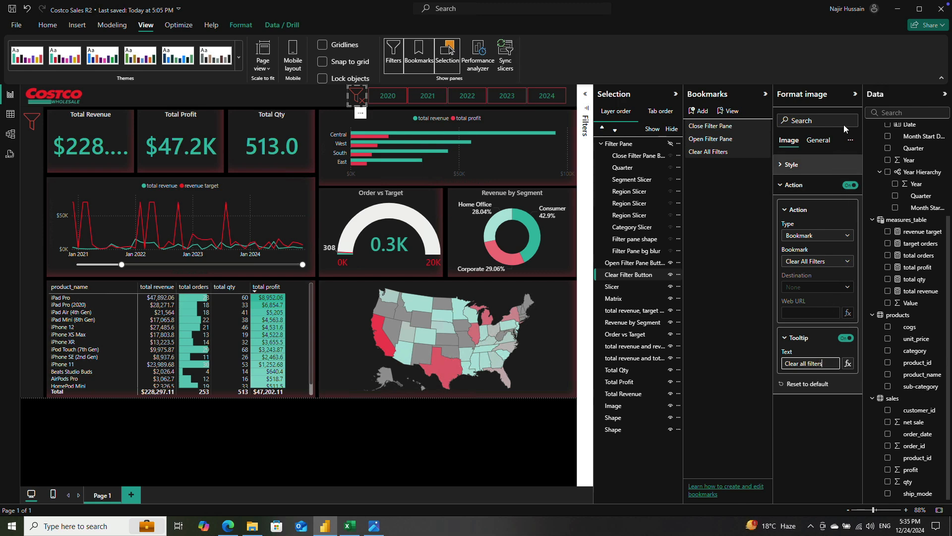
Step: Collapse the format settings and test the clear-filter button by removing the Electronics filter
left_click(854, 95)
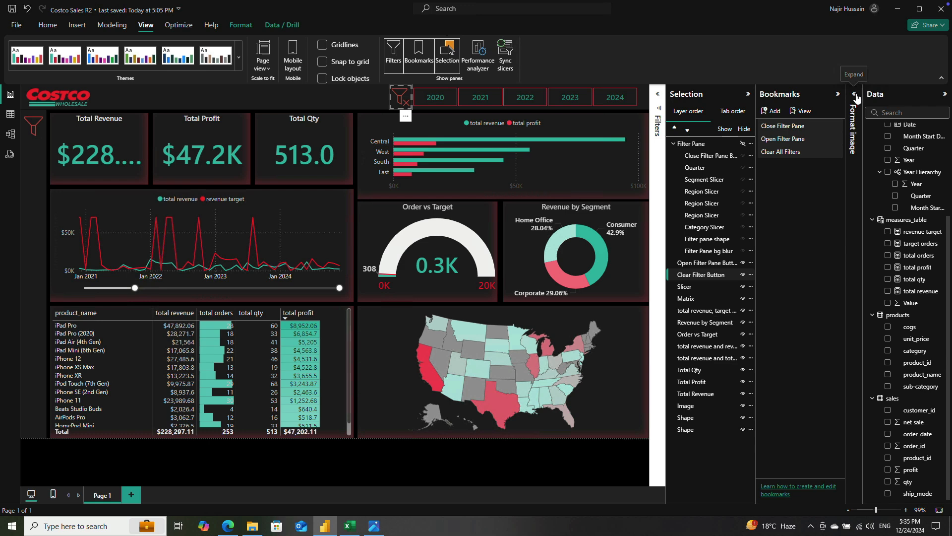
left_click(856, 97)
left_click(855, 96)
left_click(402, 102, "ctrl")
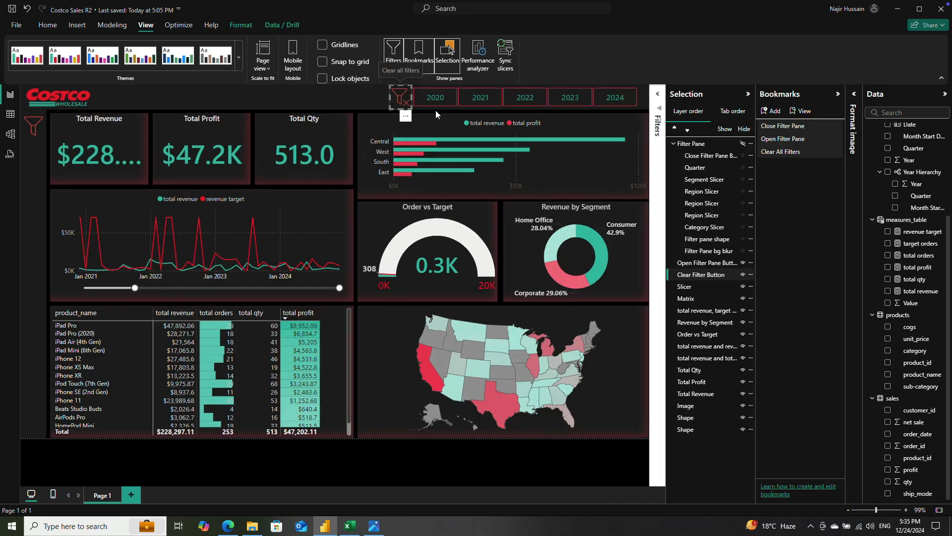
Step: Select the Total Revenue card, hide the Bookmarks and Filters panes, and collapse the Selection pane
left_click(98, 148)
left_click(183, 150)
left_click(92, 159)
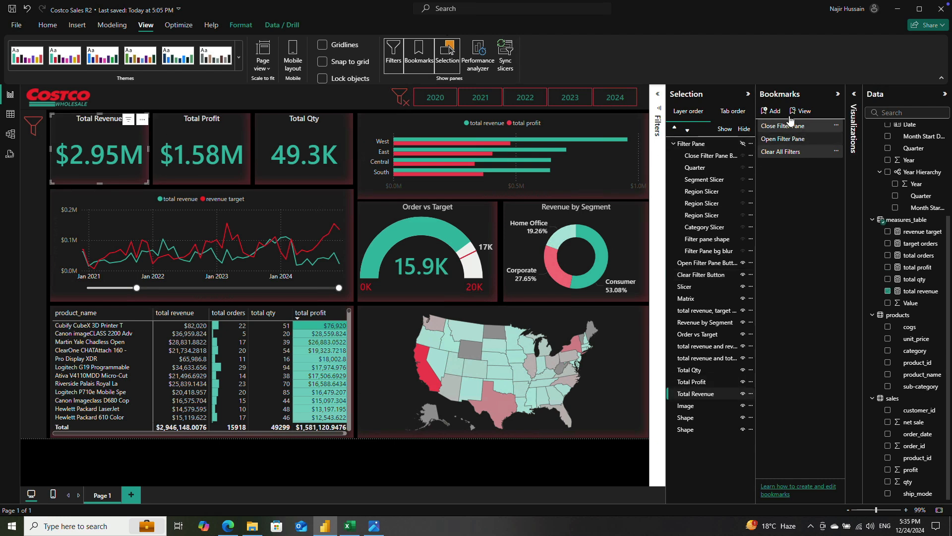
left_click(418, 50)
left_click(393, 50)
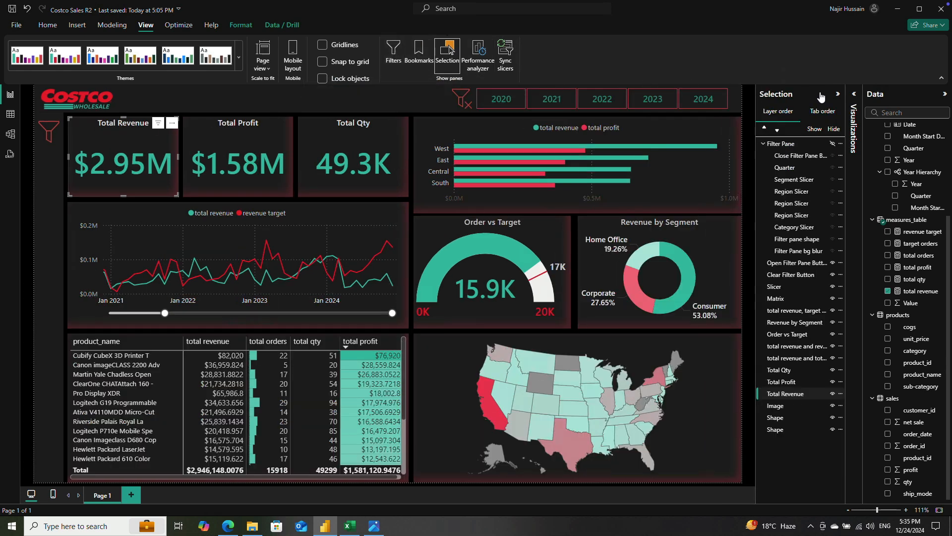
left_click(839, 94)
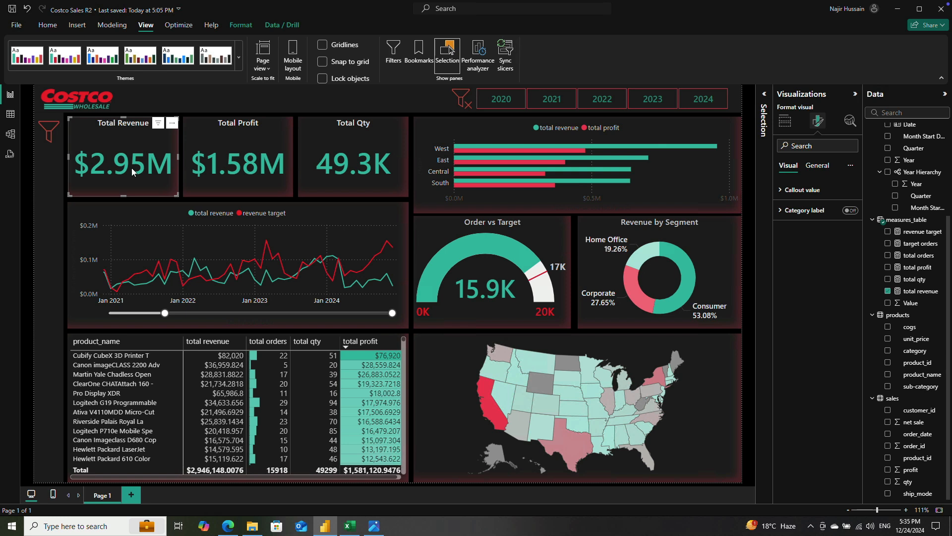
Step: Set the Total Revenue card's callout value font size to 30 and copy its formatting to the Total Profit and Total Qty cards
left_click(804, 190)
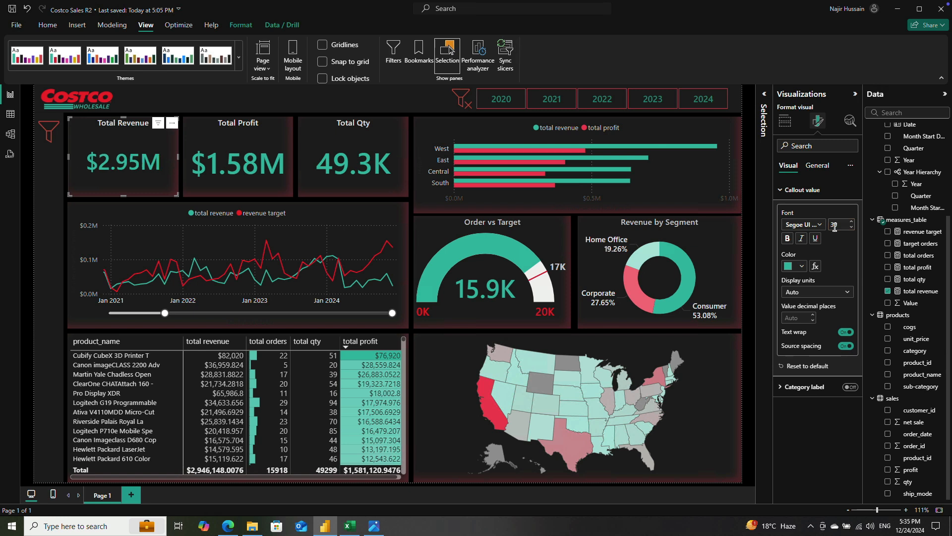
left_click(48, 25)
left_click(54, 69)
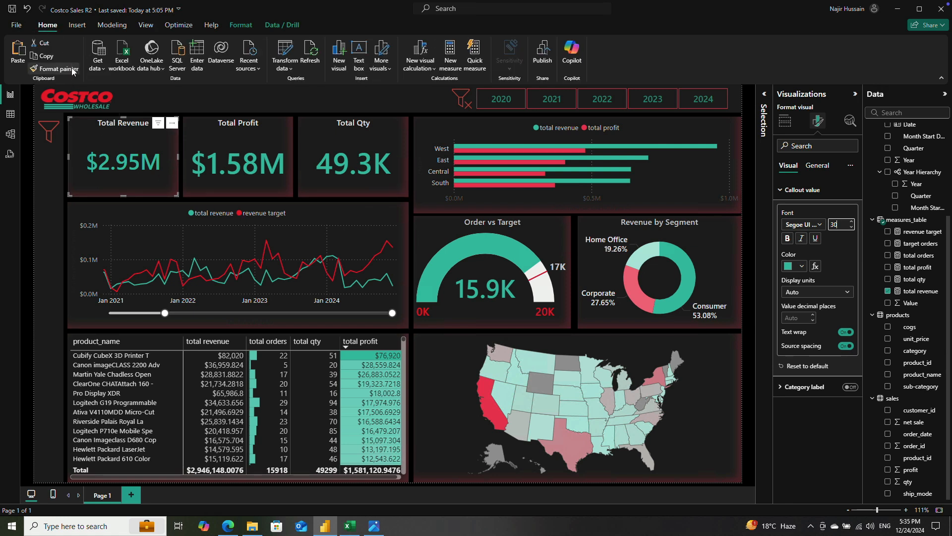
left_click(222, 164)
left_click(222, 163)
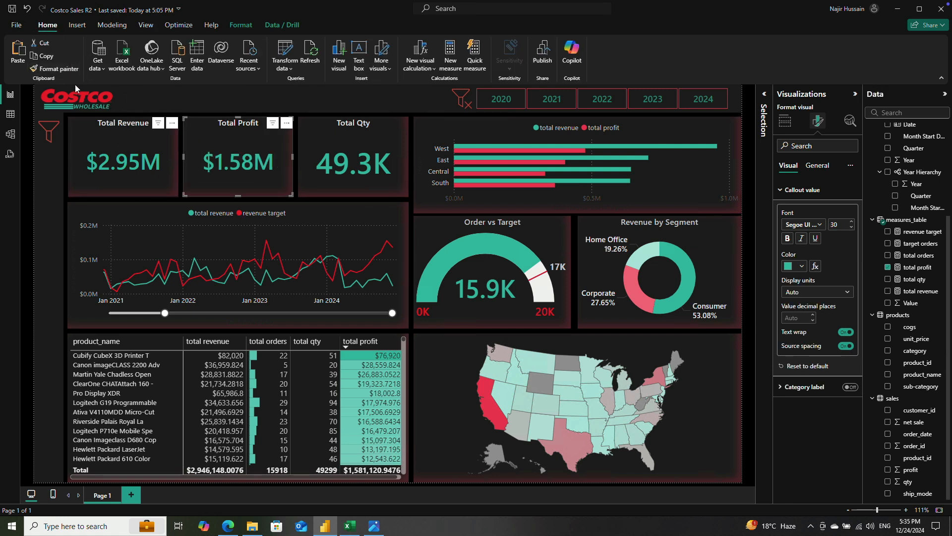
left_click(67, 70)
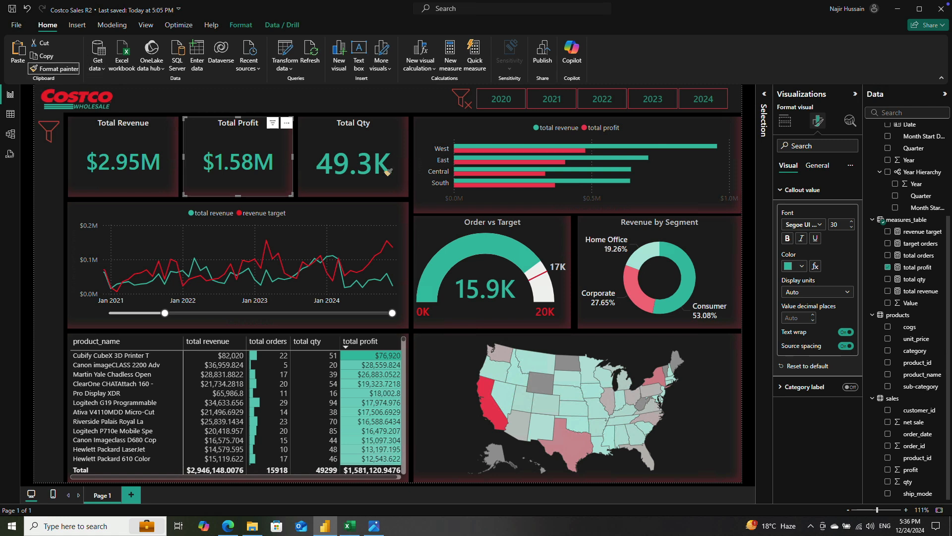
left_click(360, 161)
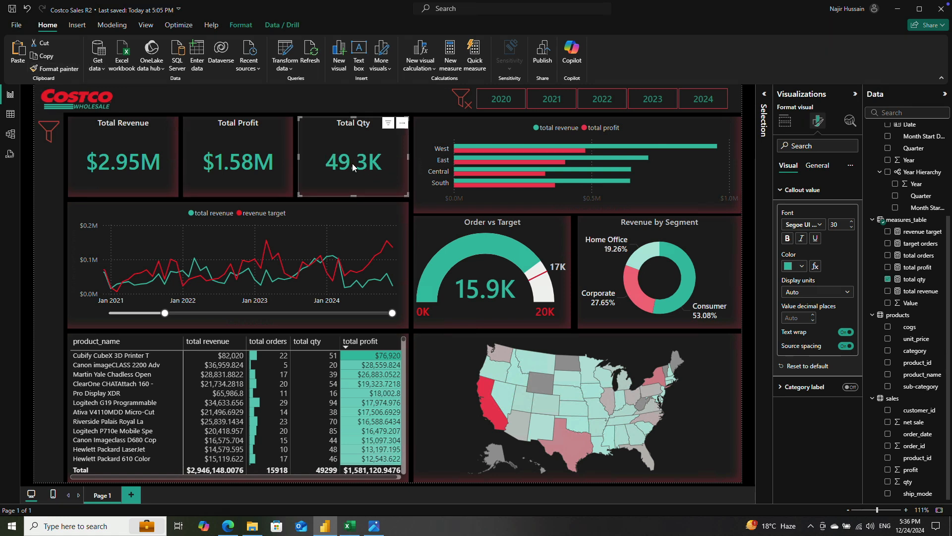
Step: Set the callout value decimal places to 3 on the Total Revenue and Total Profit cards
left_click(122, 169)
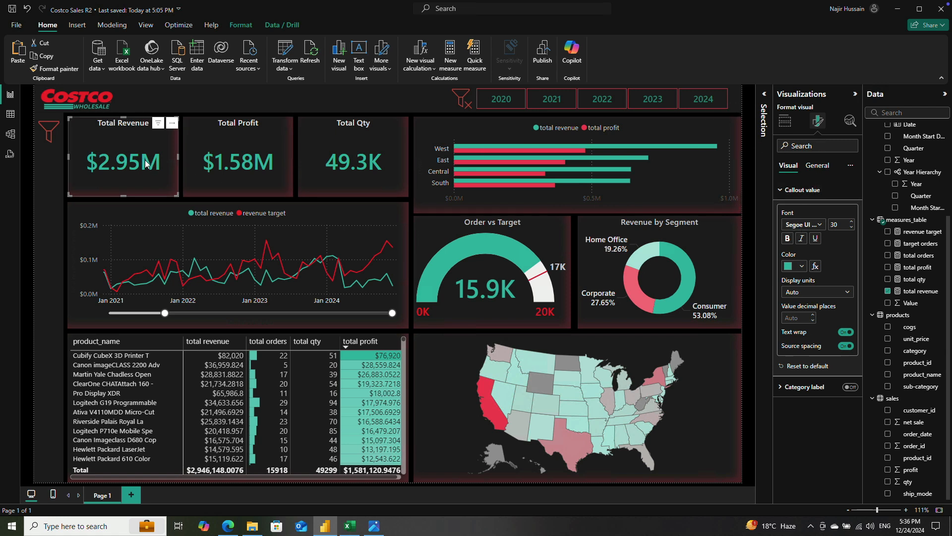
left_click(797, 318)
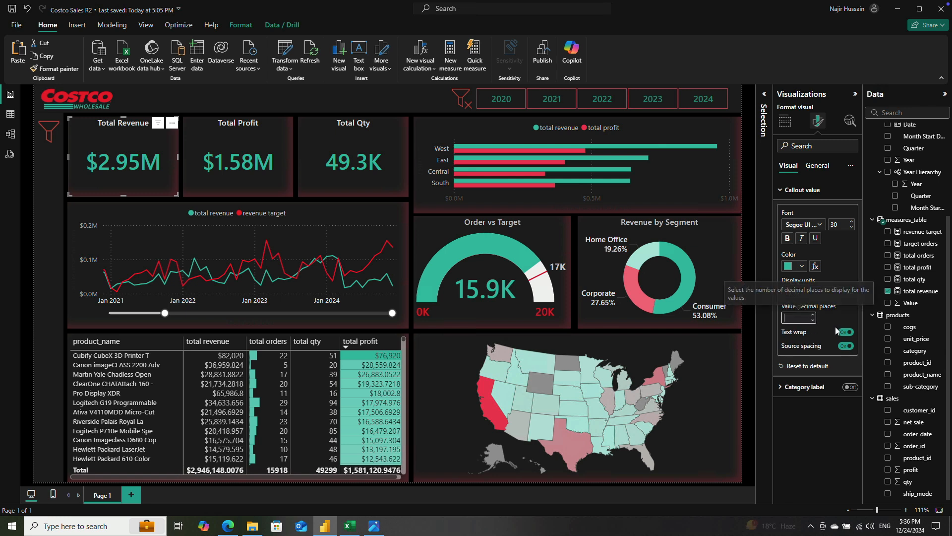
type("3")
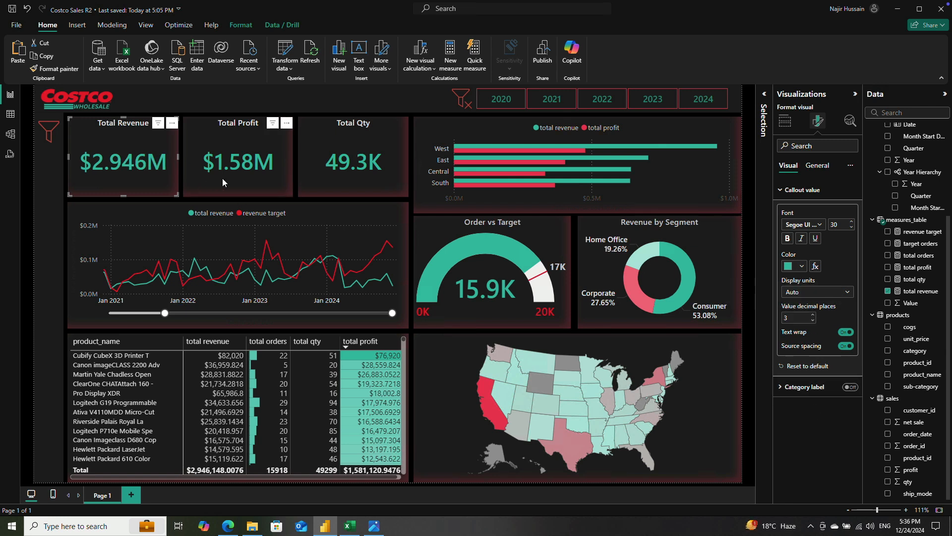
left_click(234, 165)
left_click(796, 318)
type("3")
Step: Try 2 decimal places on the Total Qty card's callout value, and settle on 1
left_click(347, 156)
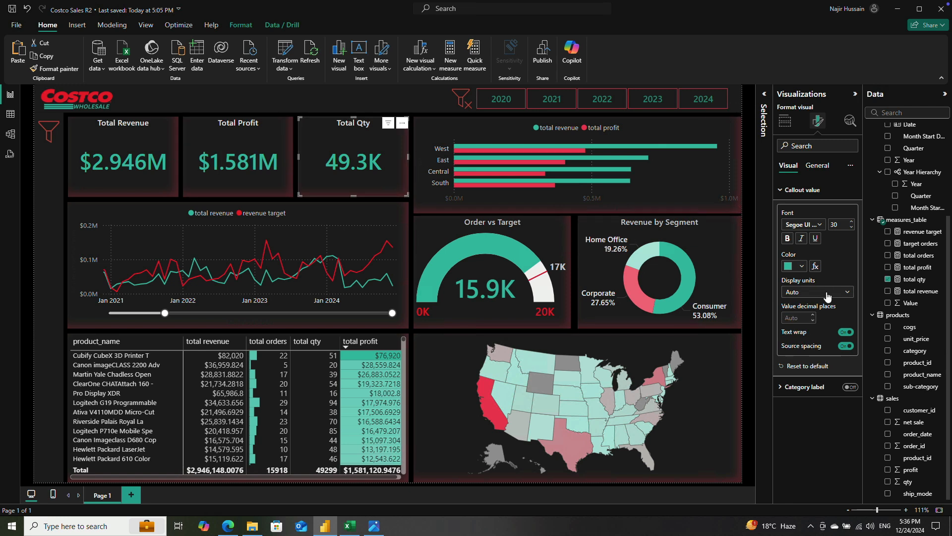
type("2")
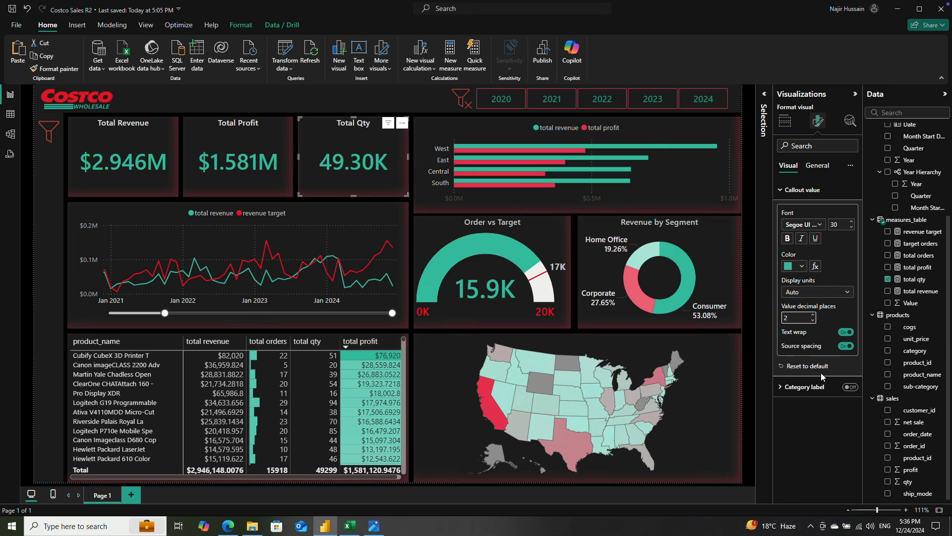
type("1")
left_click(821, 426)
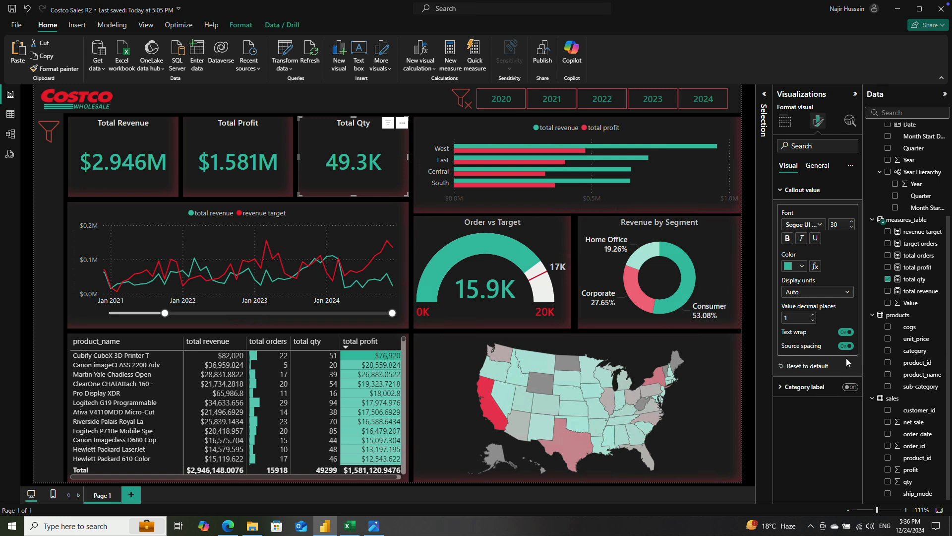
Step: Turn off callout text wrap on the Total Qty, Total Profit and Total Revenue cards and save the report
left_click(846, 332)
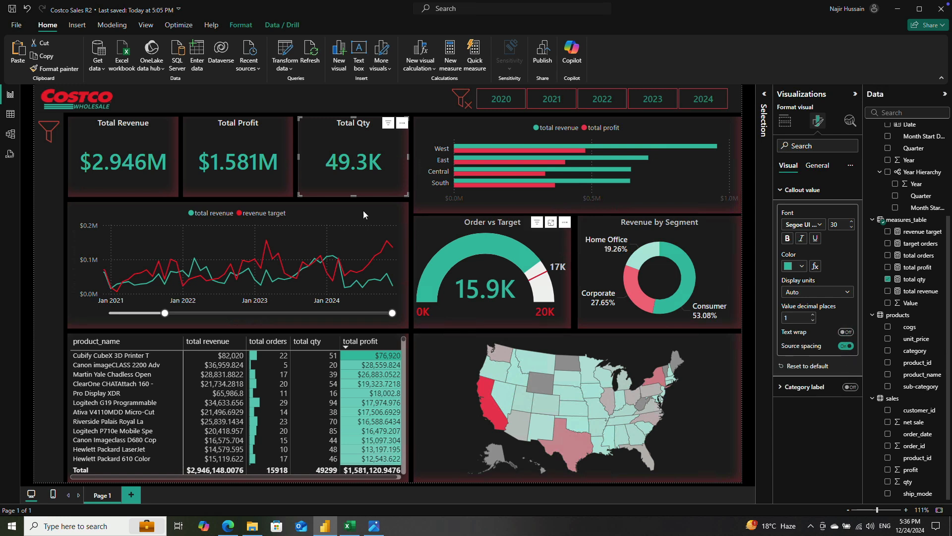
left_click(233, 155)
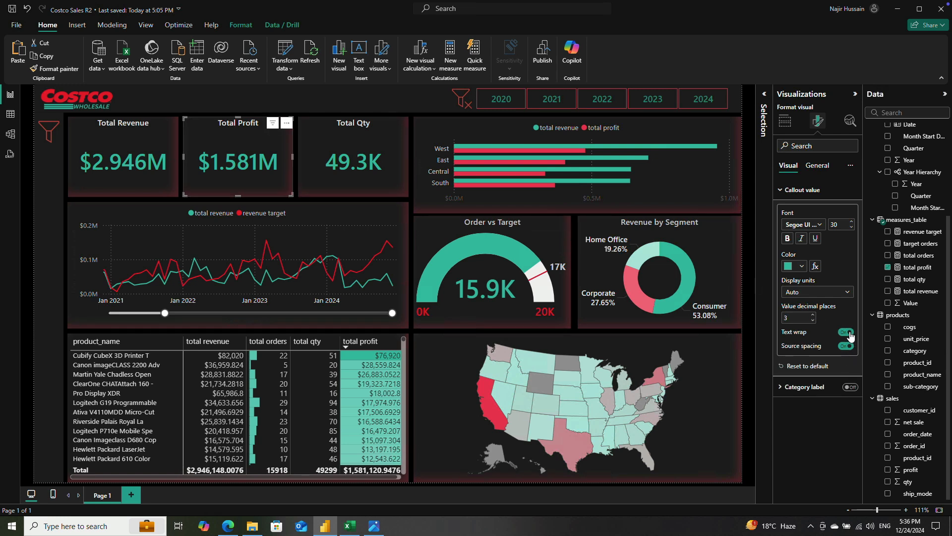
left_click(114, 173)
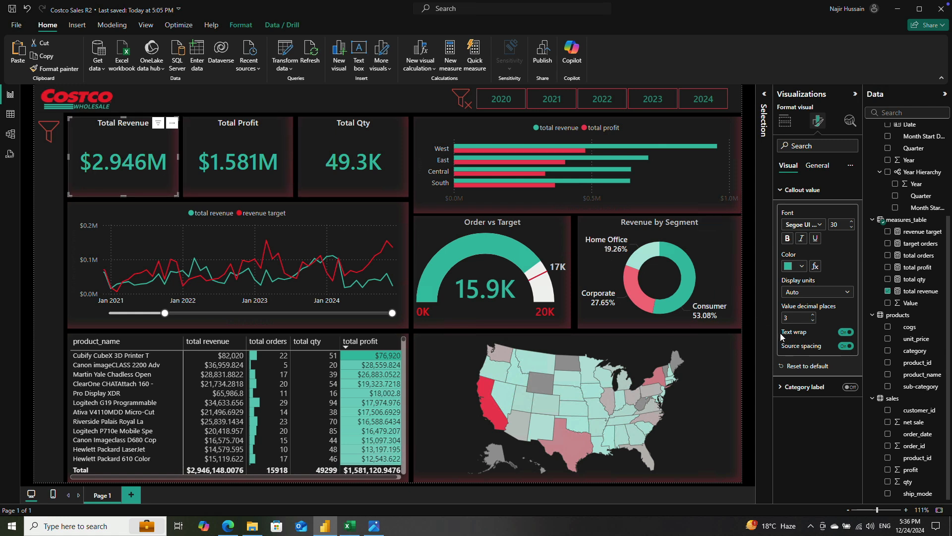
left_click(847, 333)
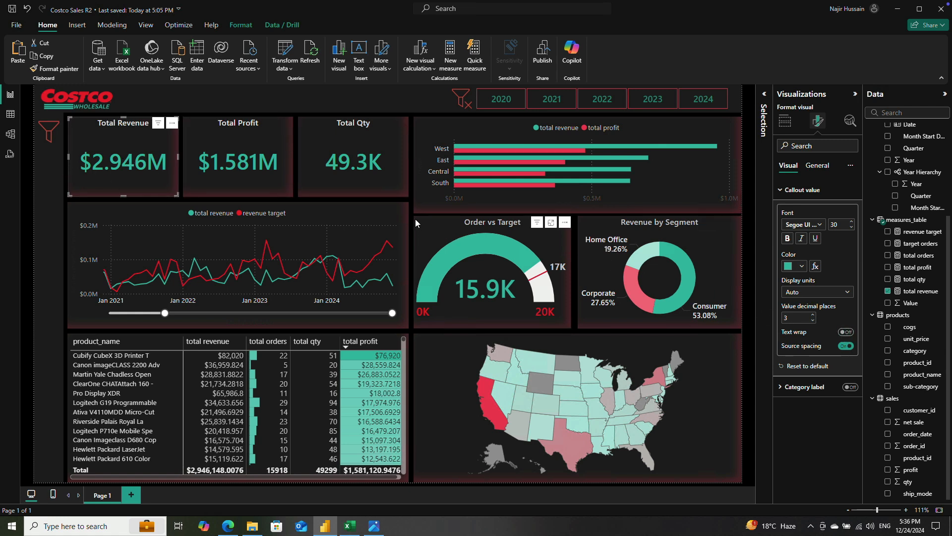
left_click(13, 10)
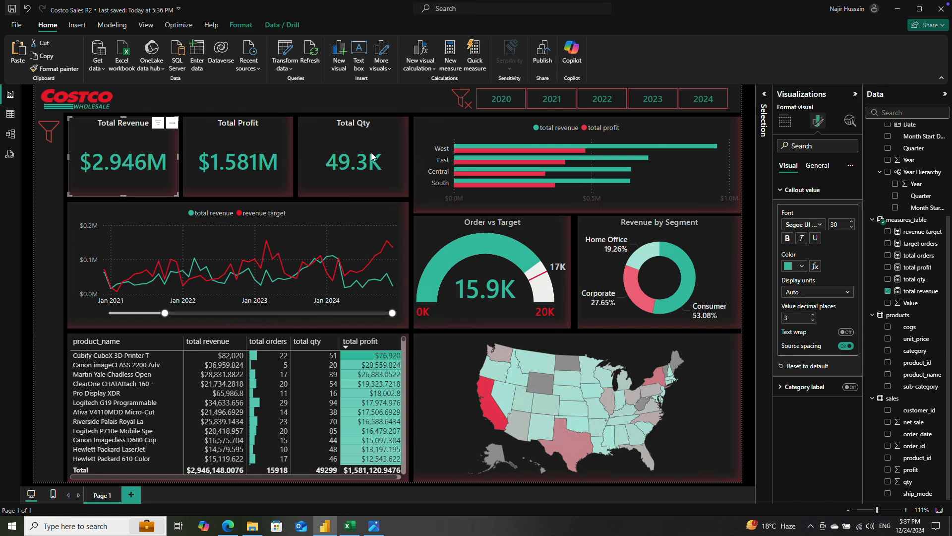
Step: Collapse the field tables in the Data pane, leaving only measures_table expanded
scroll(923, 169, "up", 3)
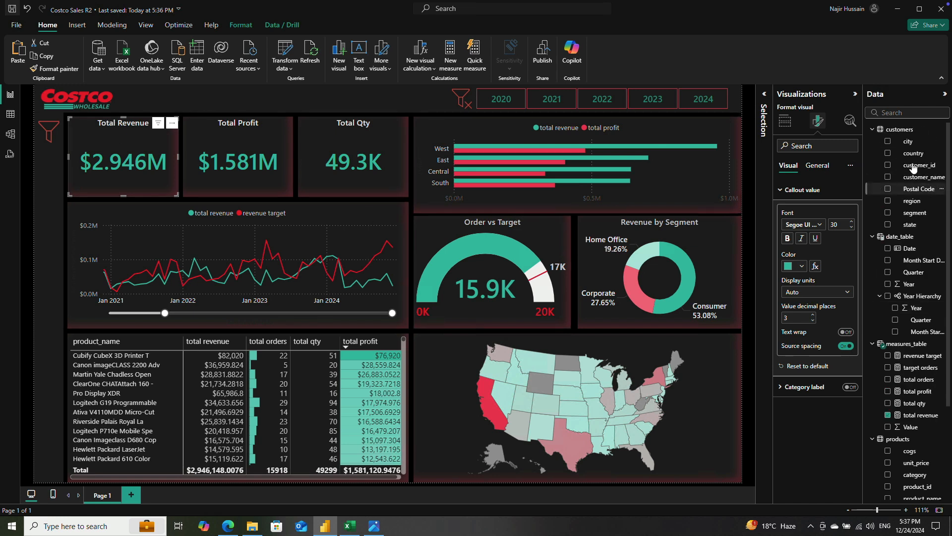
left_click(874, 130)
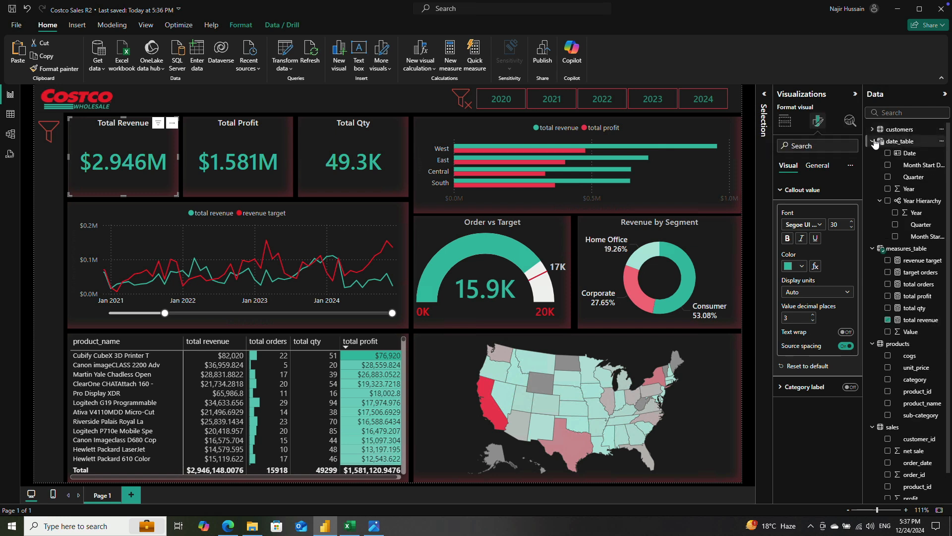
left_click(873, 141)
left_click(874, 154)
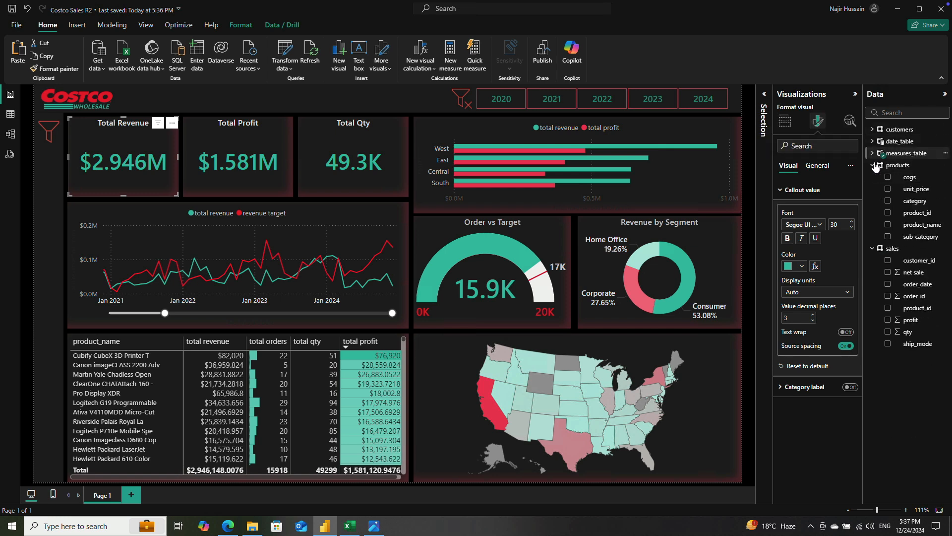
left_click(873, 166)
left_click(874, 177)
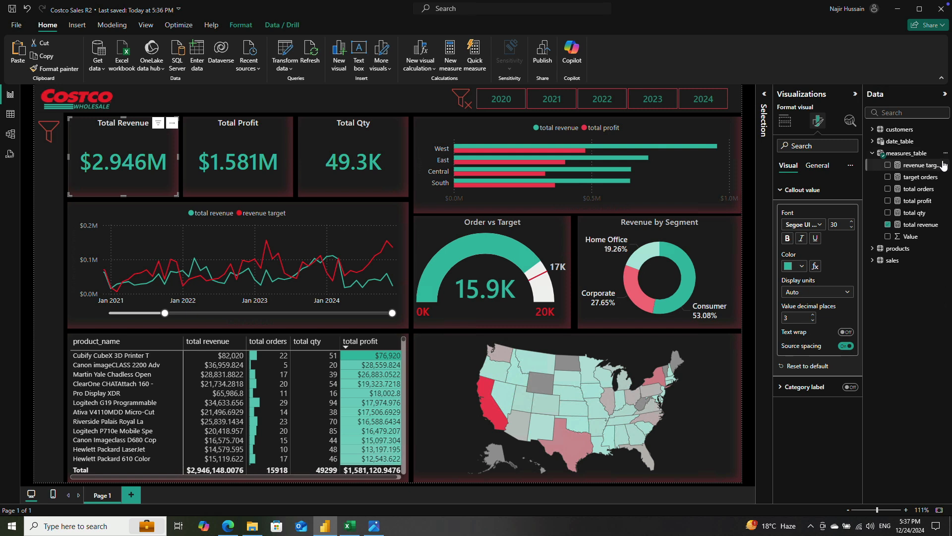
Step: Create a new measure in measures_table and name it "kpi revenue YOY", leaving its expression open on new lines
left_click(946, 154)
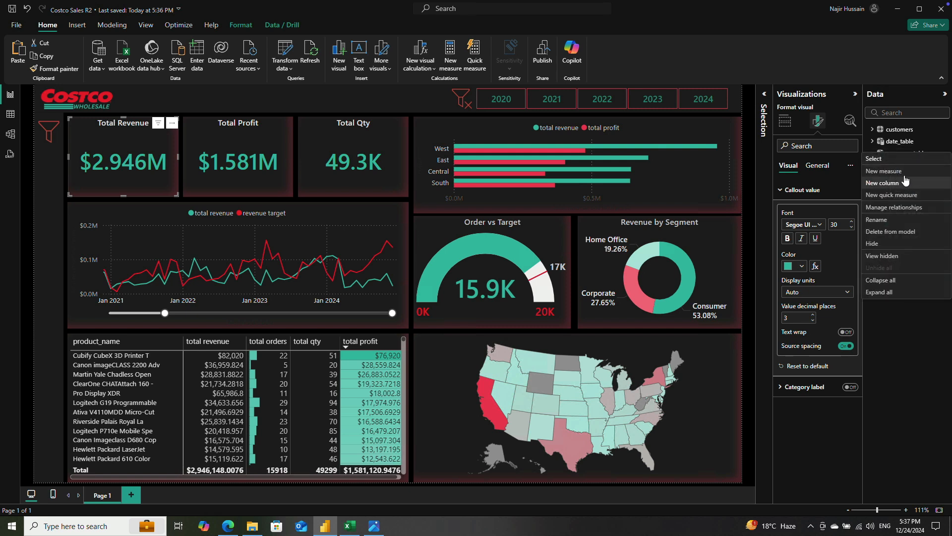
left_click(904, 174)
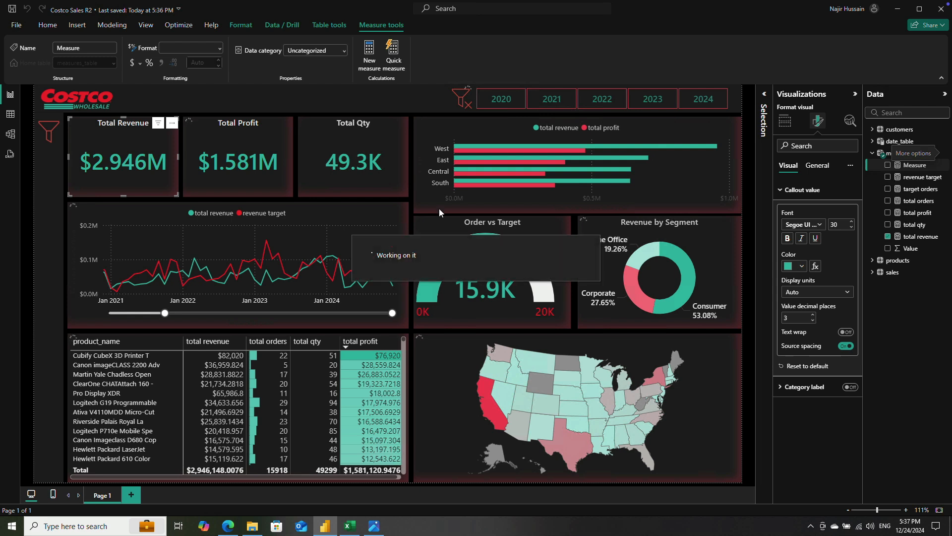
double_click(82, 93)
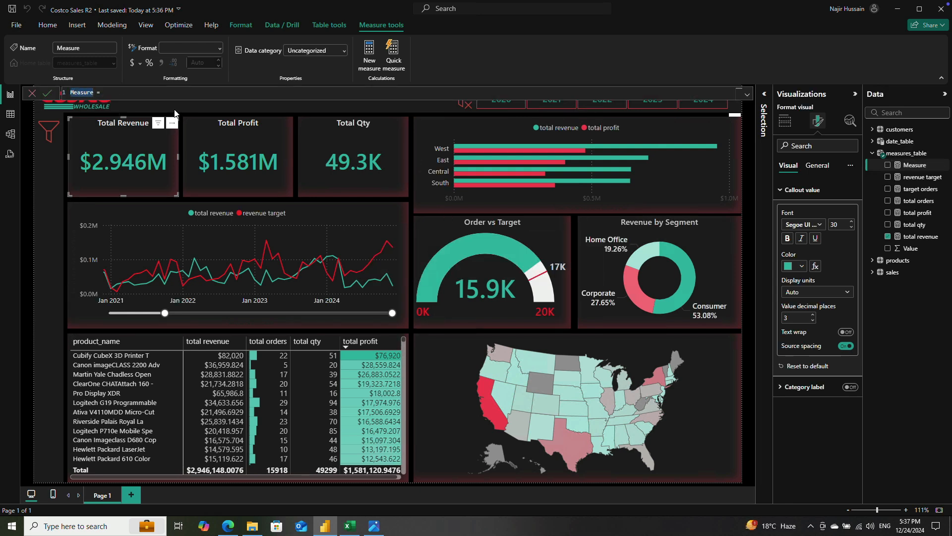
type("k")
key("shift+Return")
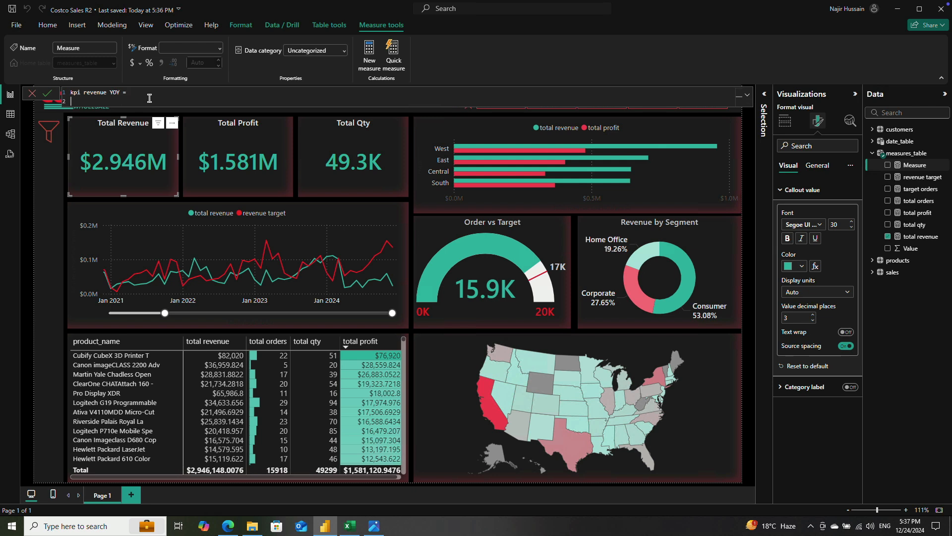
key("shift+Return")
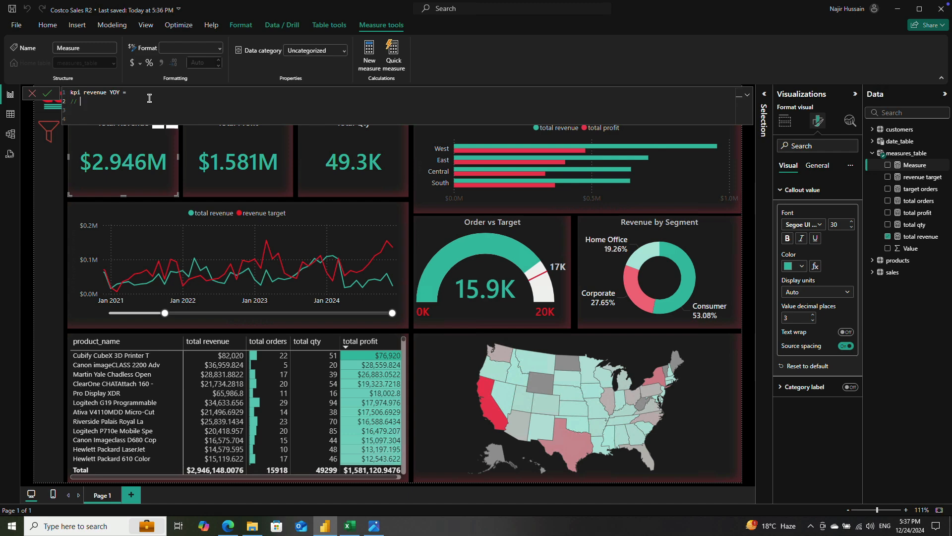
Step: Add the comment "// This funx find last year and cr rev diff in percentage" below the measure name
type("x fi")
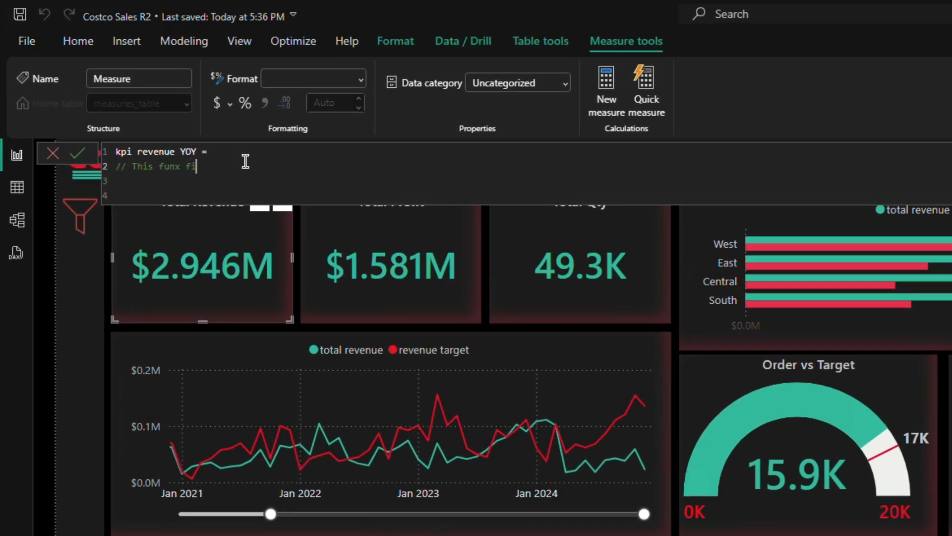
type("nd last year and cr rev diff in percentage")
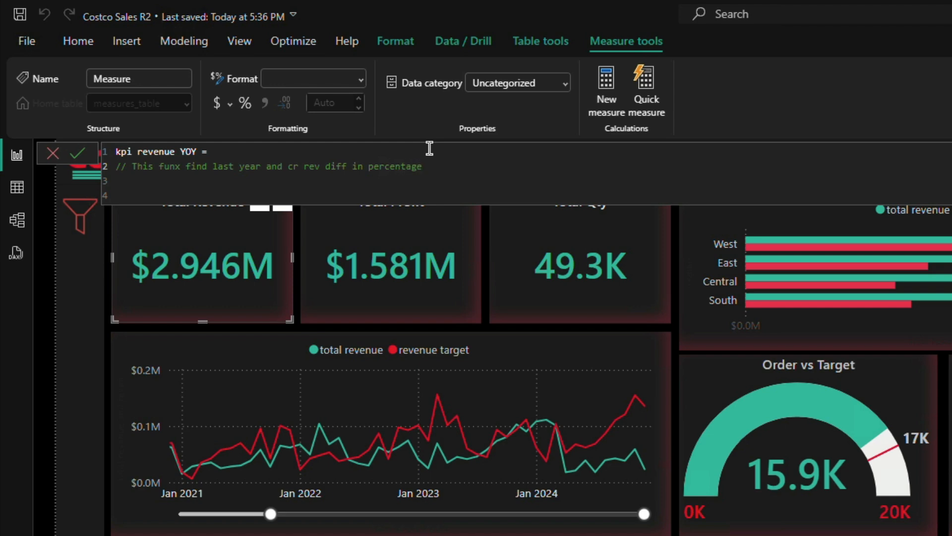
key("shift+Return")
key("shift+Return")
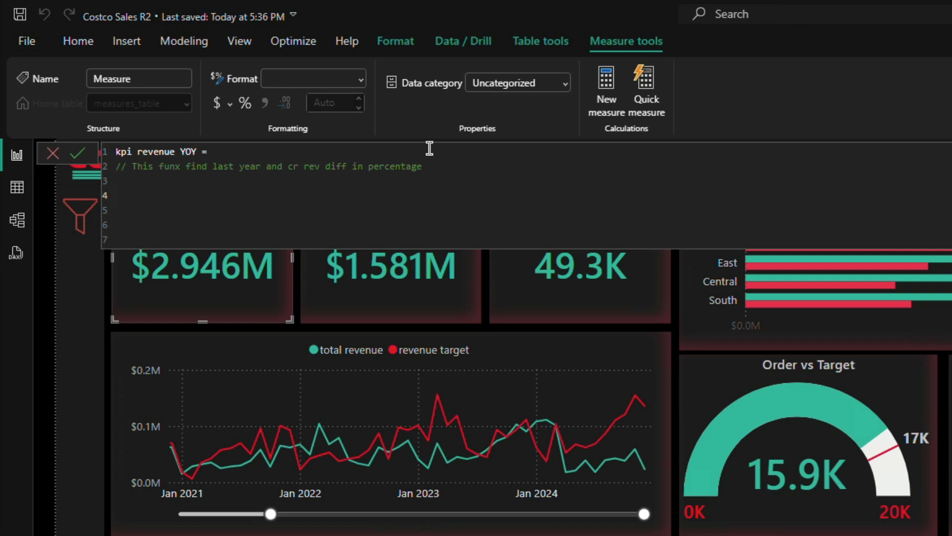
Step: Declare a variable LastYearRevenue that starts with CALCULATE over the [total revenue] measure
type("VAR LastYearRevenu")
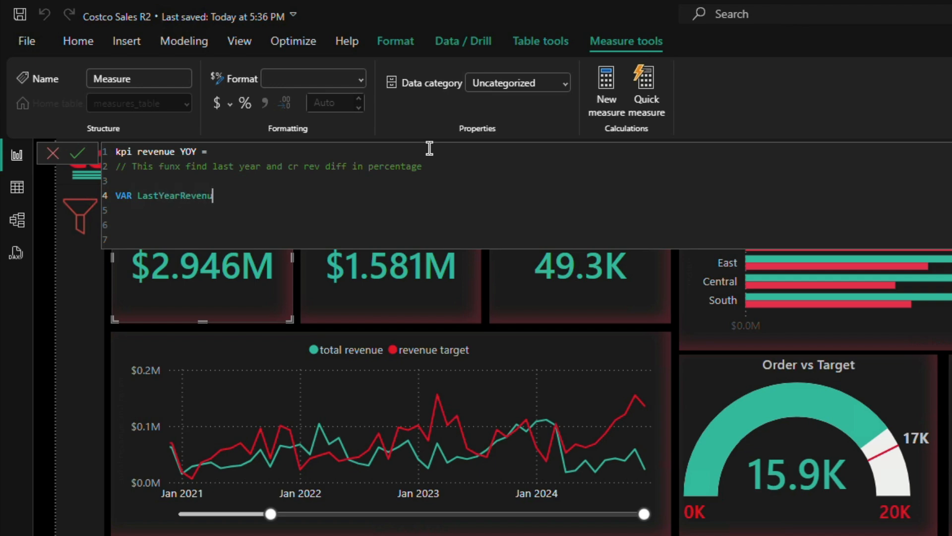
type("e =")
type("CAL")
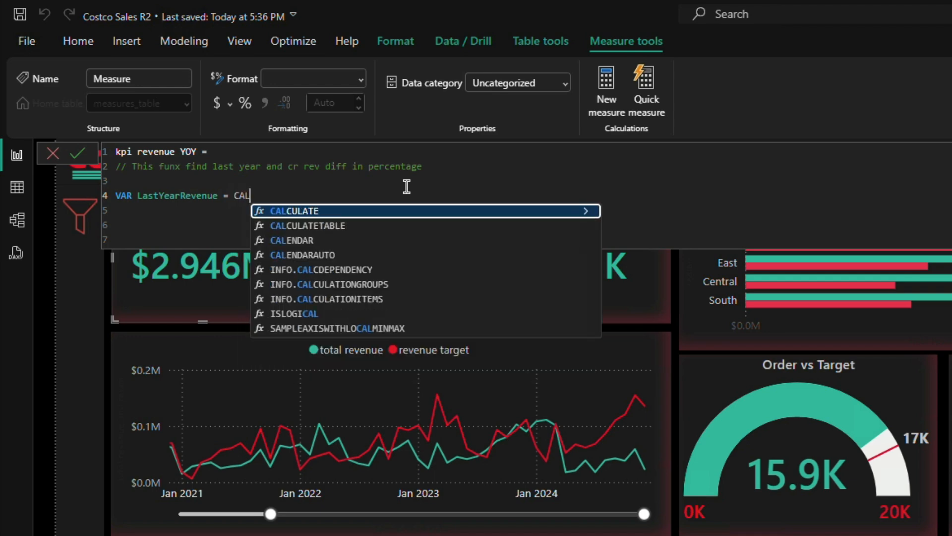
key("Tab")
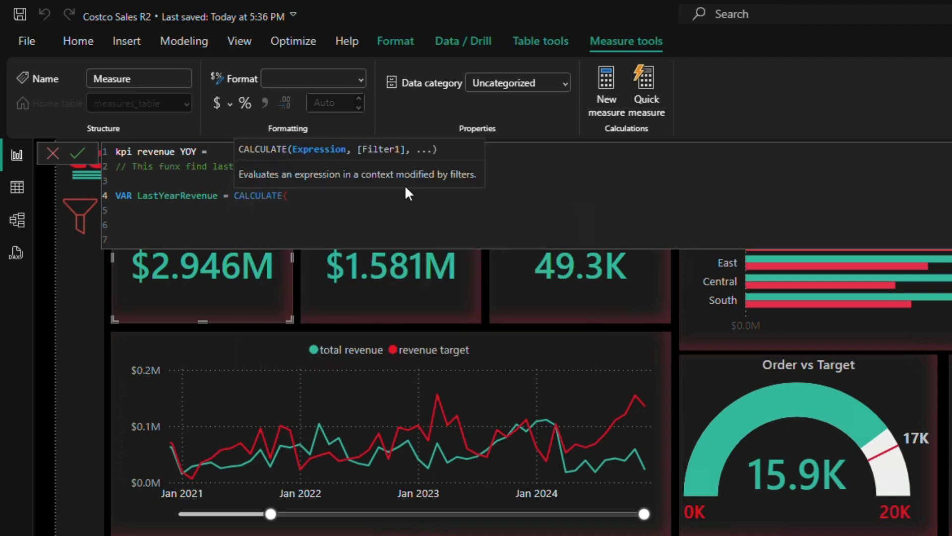
type("[tot")
key("Down")
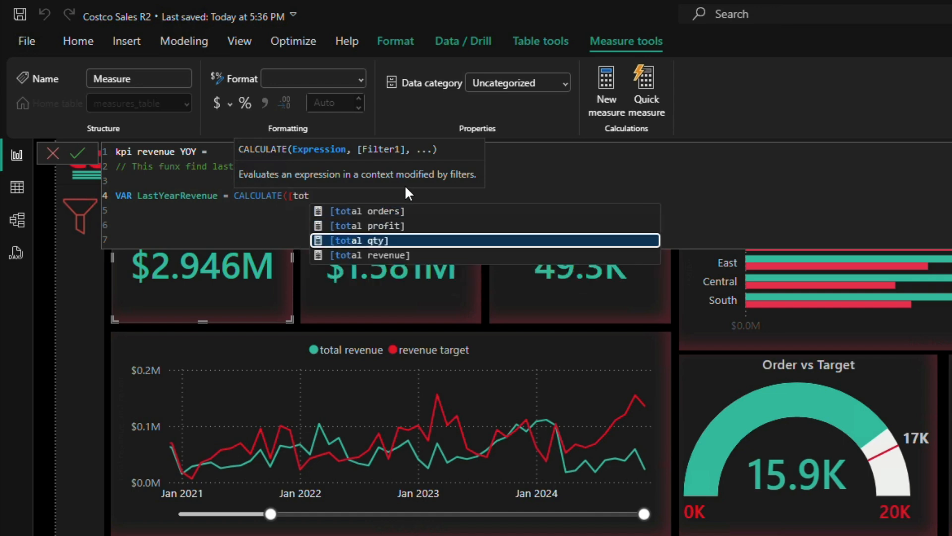
key("Down")
key("Down")
key("Tab")
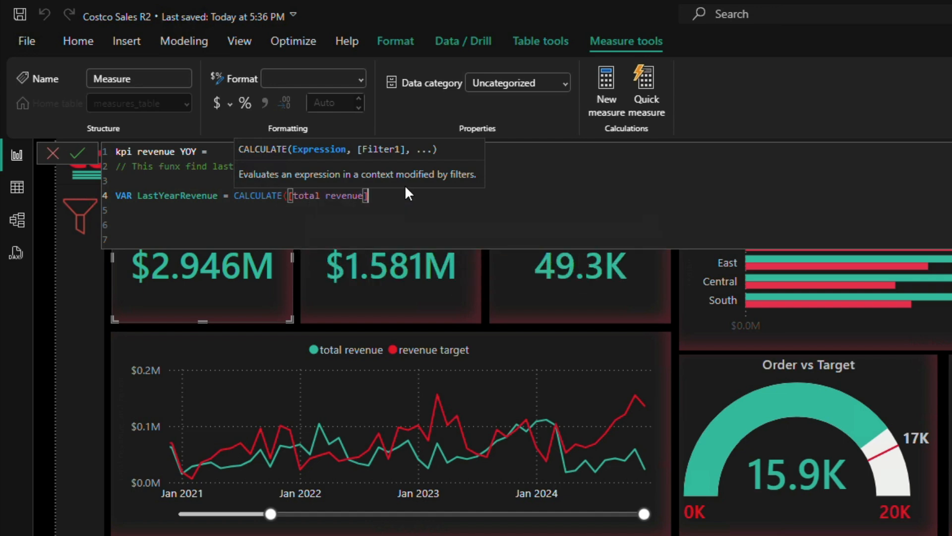
Step: Give the LastYearRevenue calculation the filter SAMEPERIODLASTYEAR(date_table[Date])
type(", SAM")
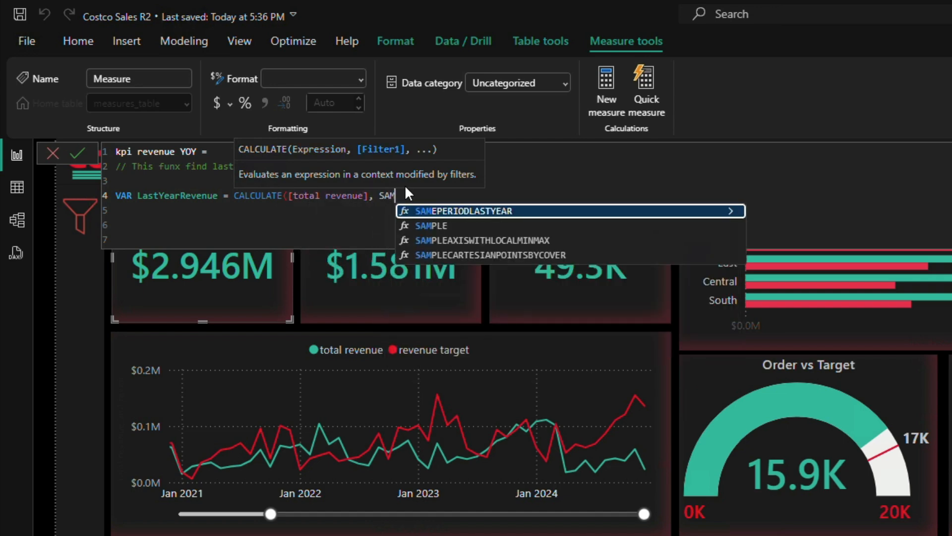
key("Tab")
key("Escape")
type("date")
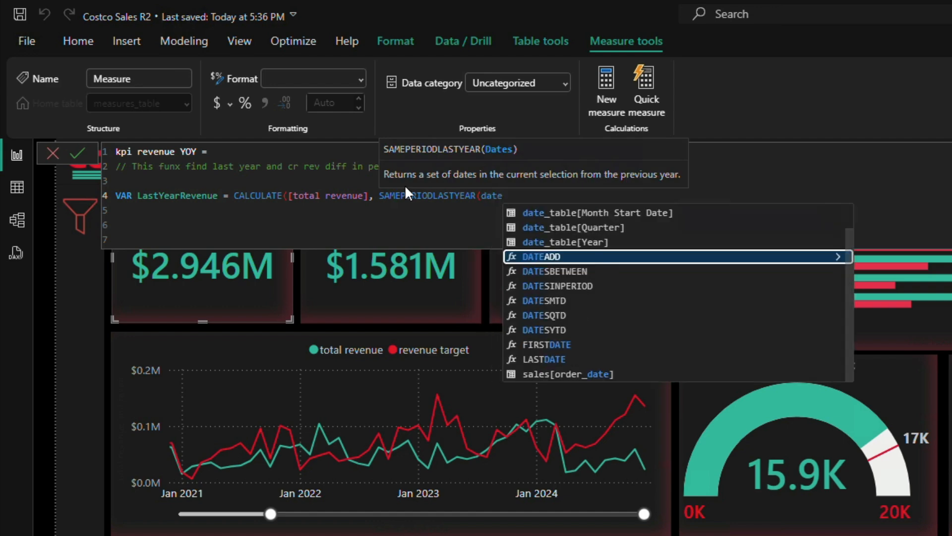
key("Tab")
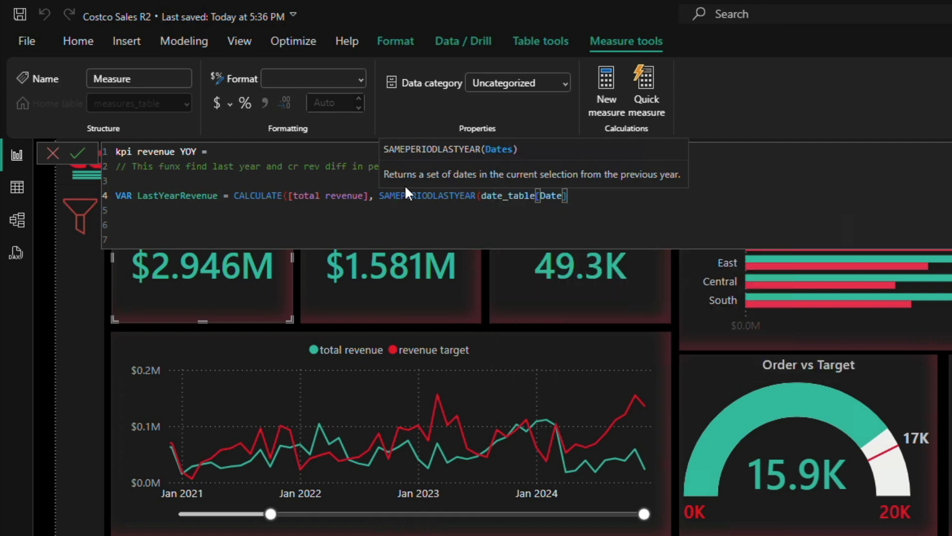
type(")")
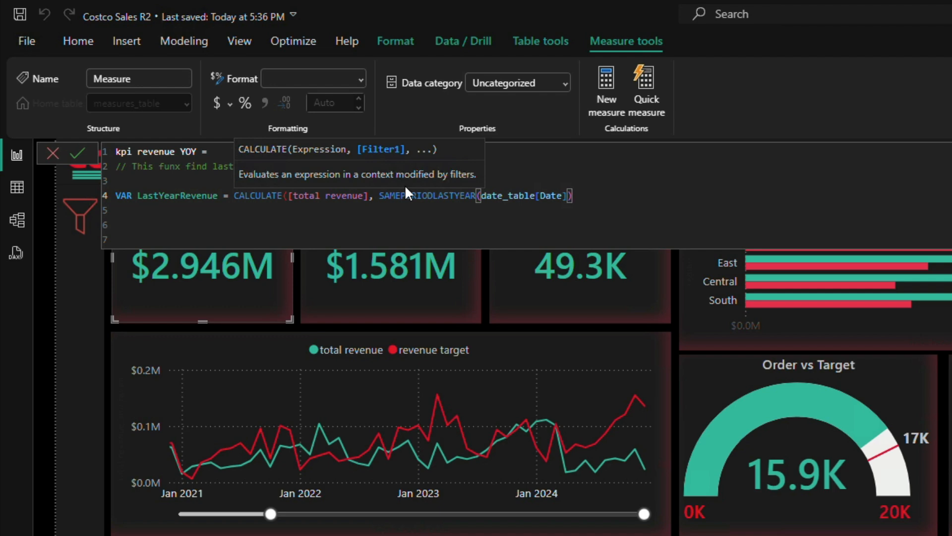
Step: Start a second variable named CurrentYearRevenue and add the missing closing parenthesis to the LastYearRevenue line
key("shift+Return")
type("VAR ")
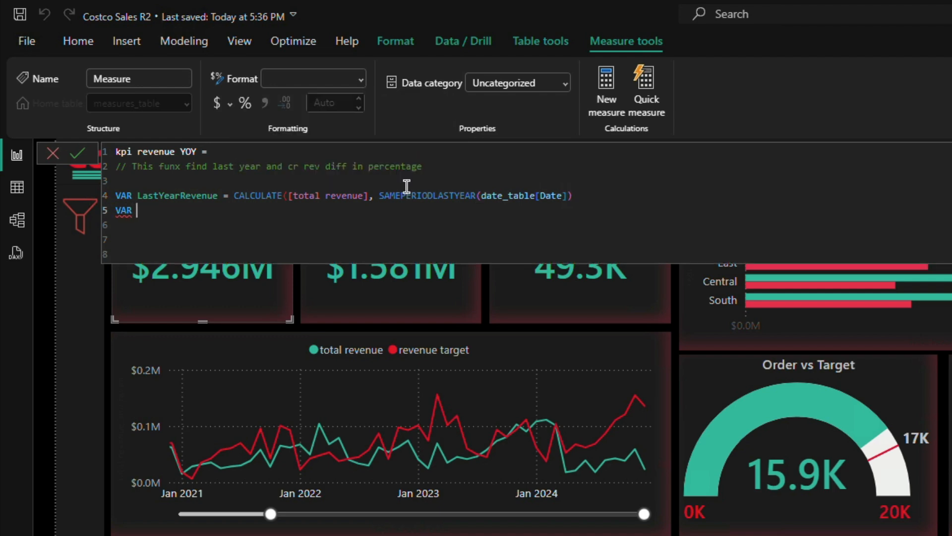
type("CurrentYearRevenue =")
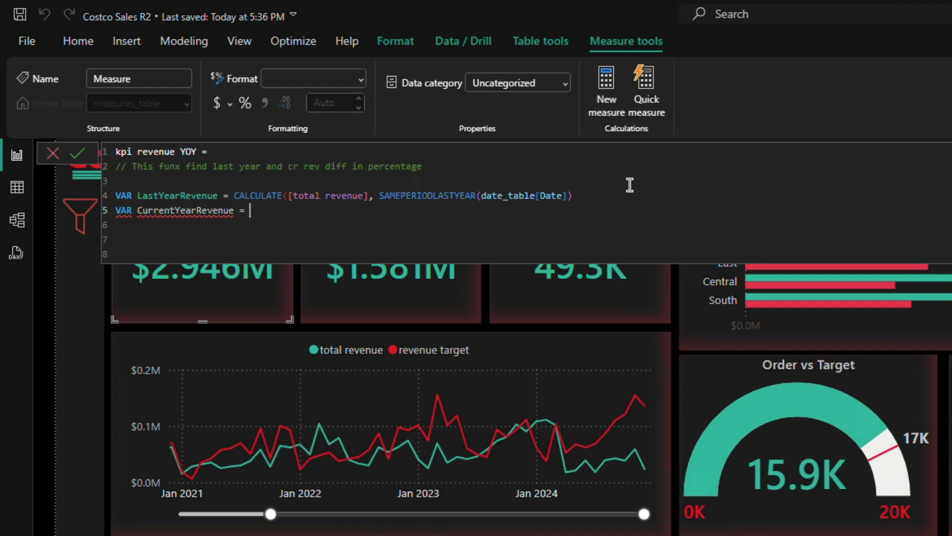
left_click(604, 196)
type(")")
Step: Begin the CurrentYearRevenue expression with CALCULATE over the [total revenue] measure
key("Down")
type("CAL")
key("Tab")
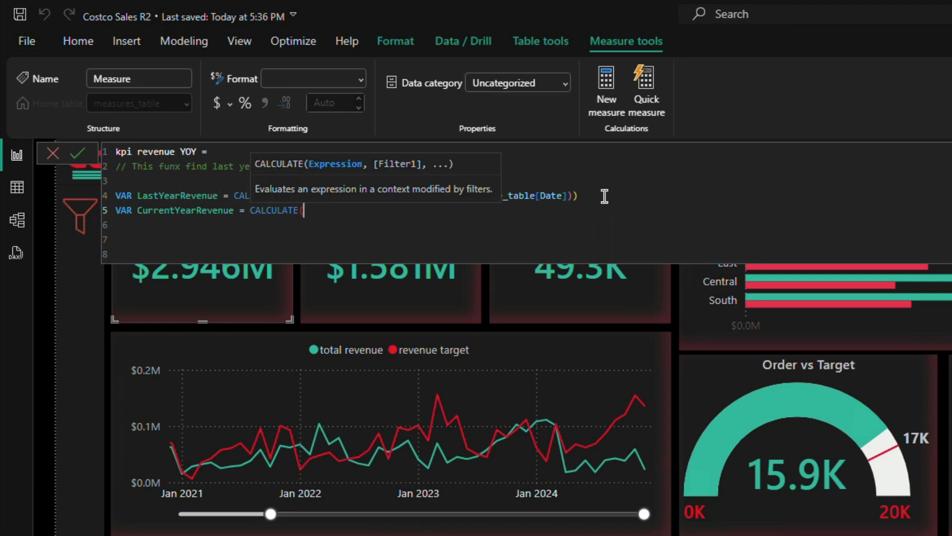
type("[to")
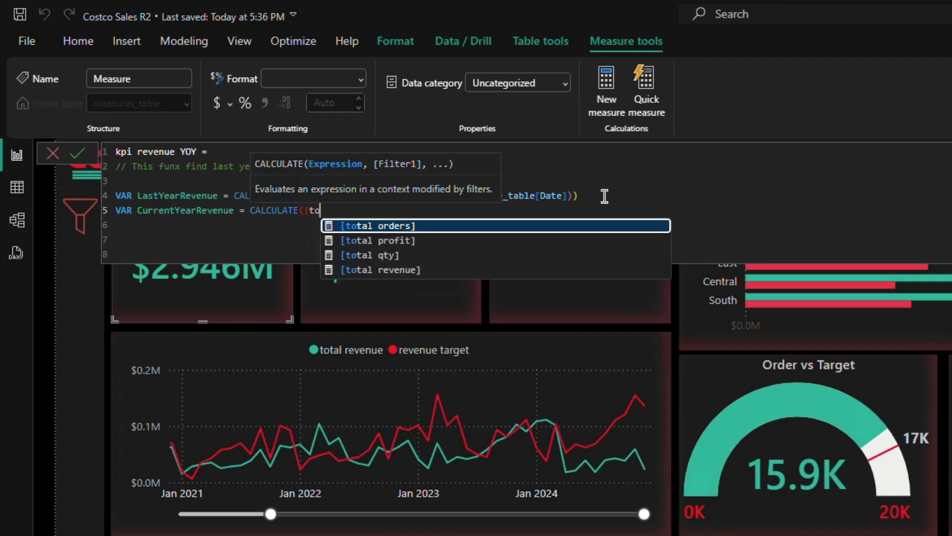
key("Down")
key("Down")
key("Down")
key("Tab")
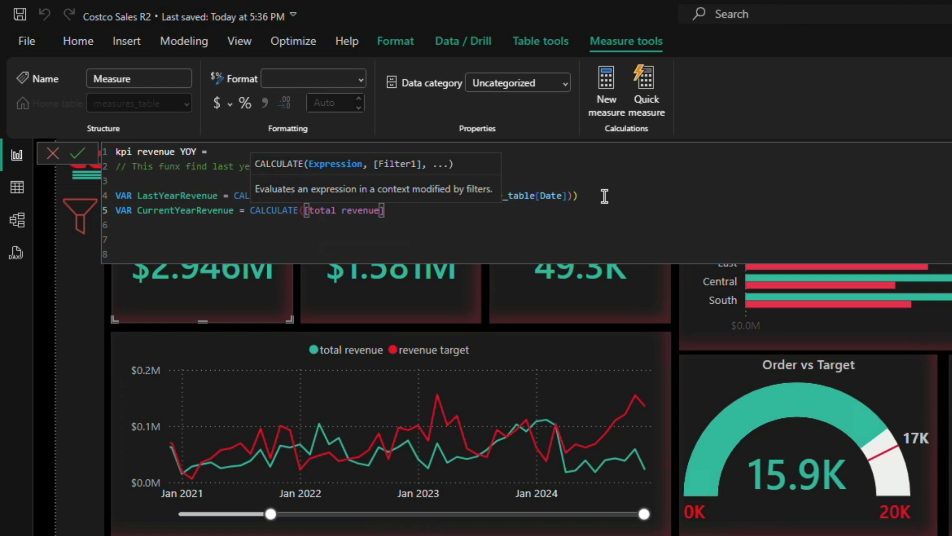
Step: Complete the CurrentYearRevenue calculation with the filter DATESYTD(date_table[Date]) and close both parentheses
type(", ")
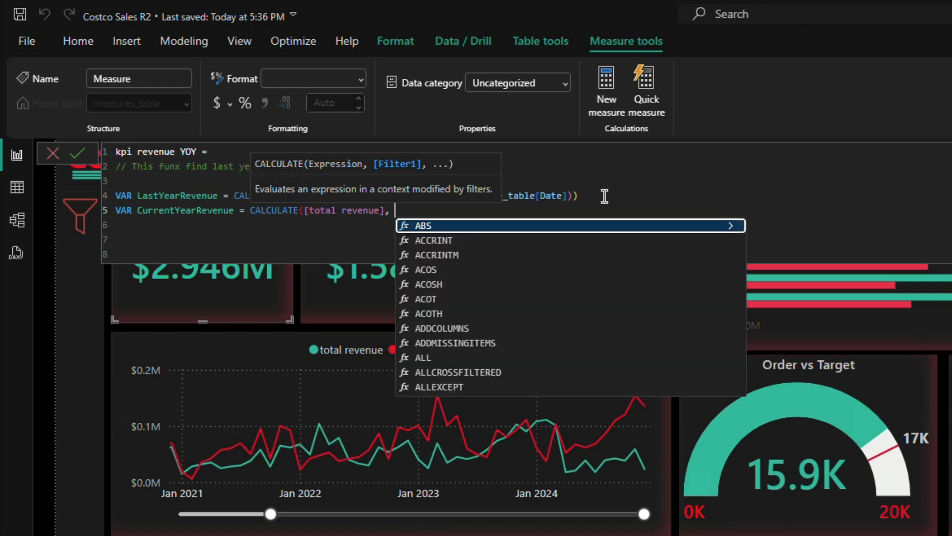
type("DATE")
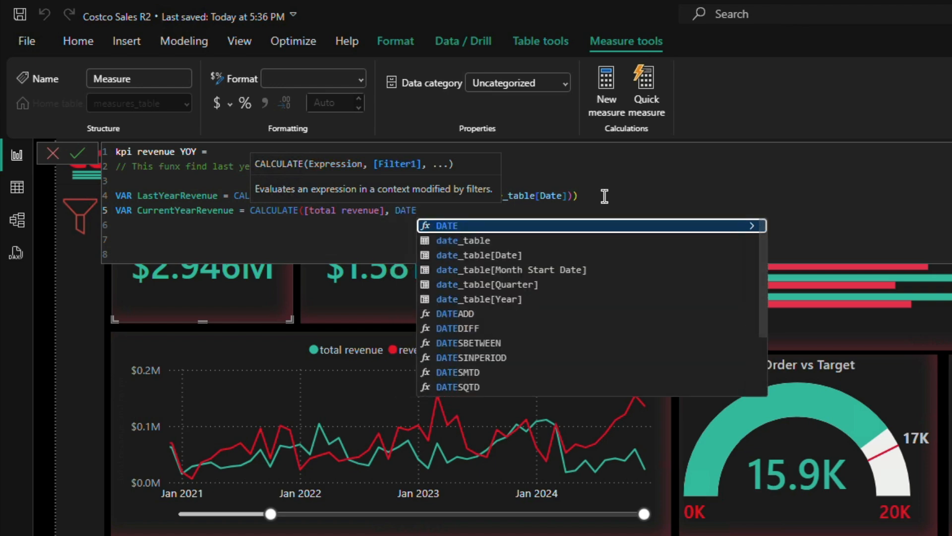
type("S")
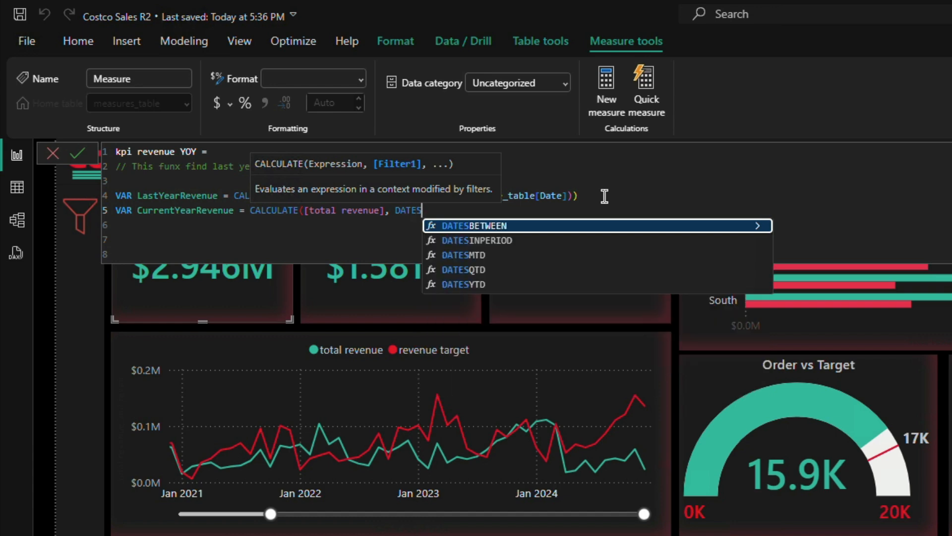
key("Down")
key("Down")
key("Down")
key("Down")
key("Tab")
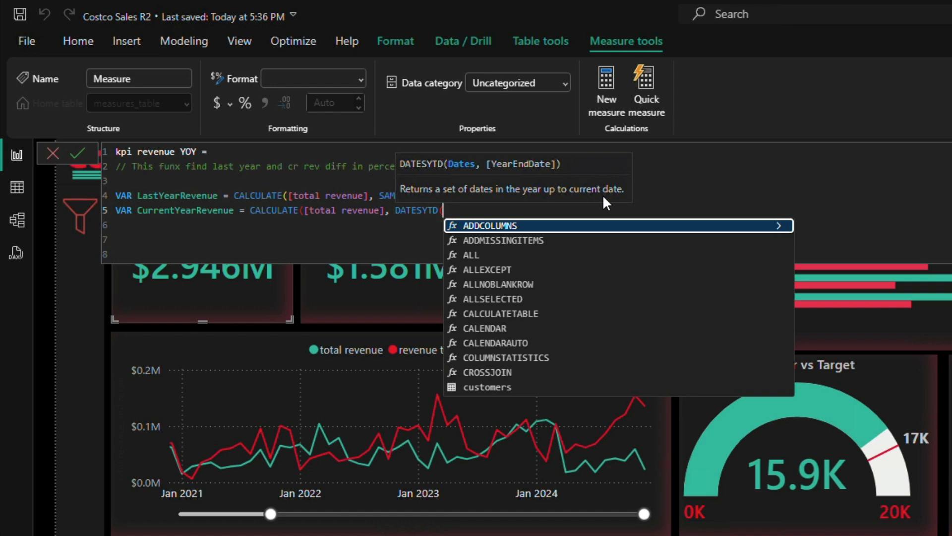
type("date")
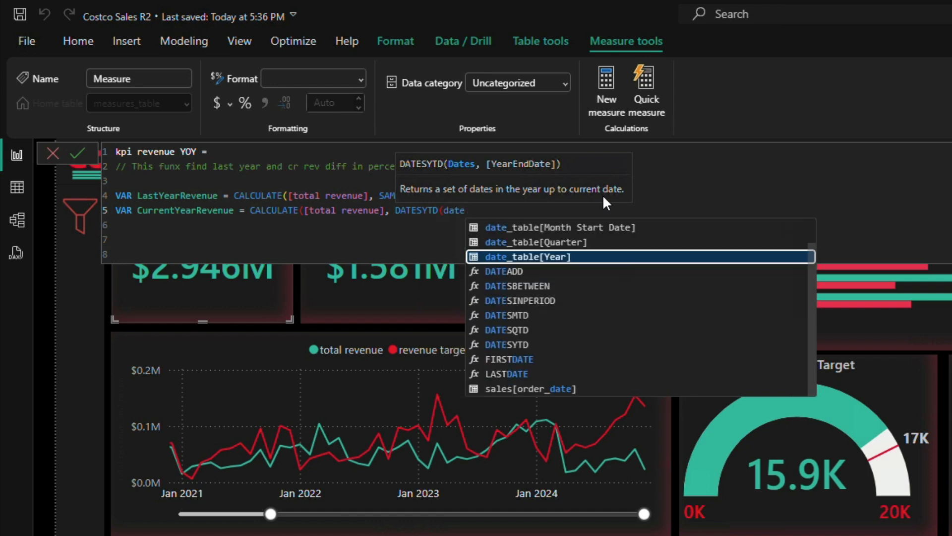
key("Tab")
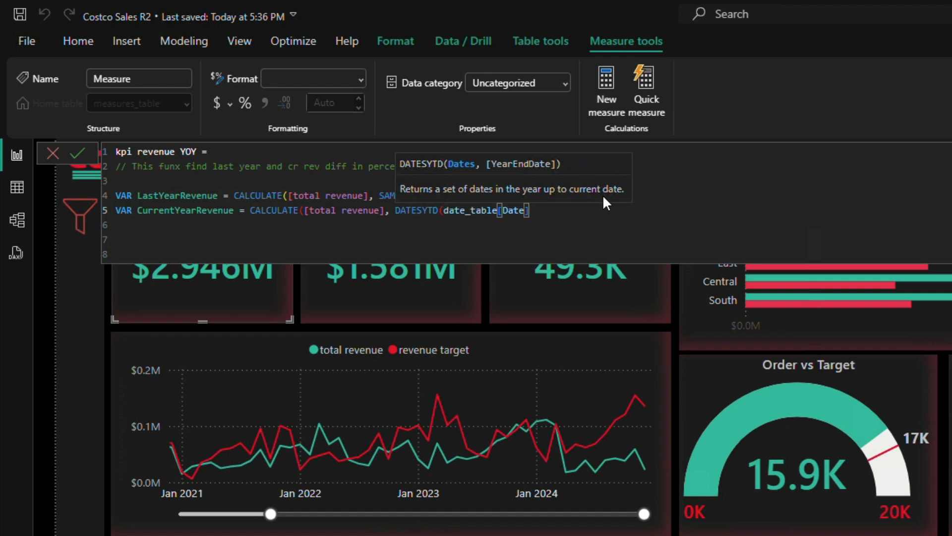
type("))")
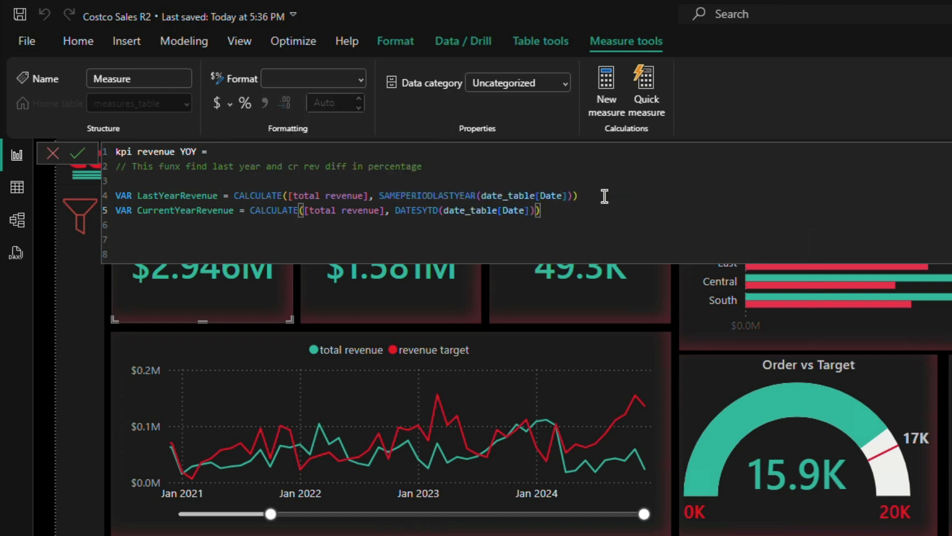
Step: Add a third variable named diff on a new line and start its expression with CurrentYearRevenue
key("shift+Return")
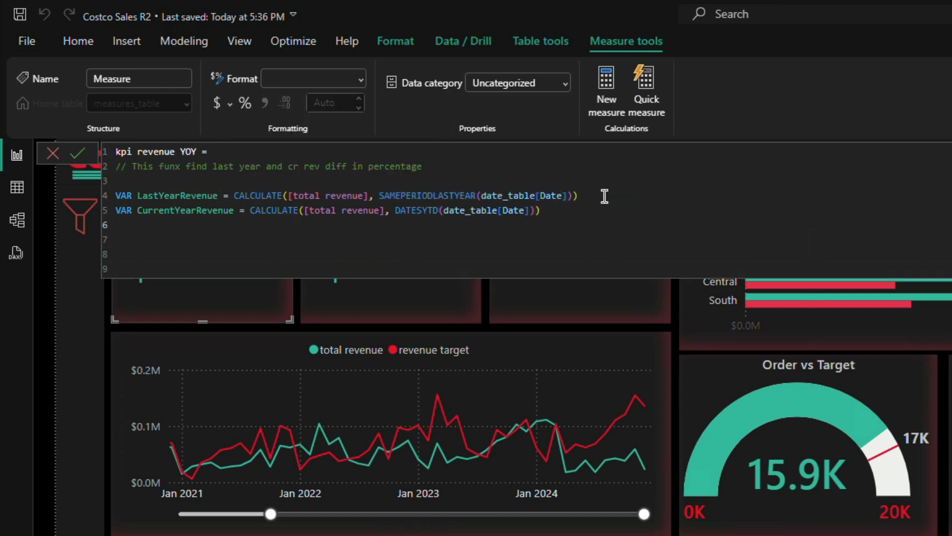
key("shift+Return")
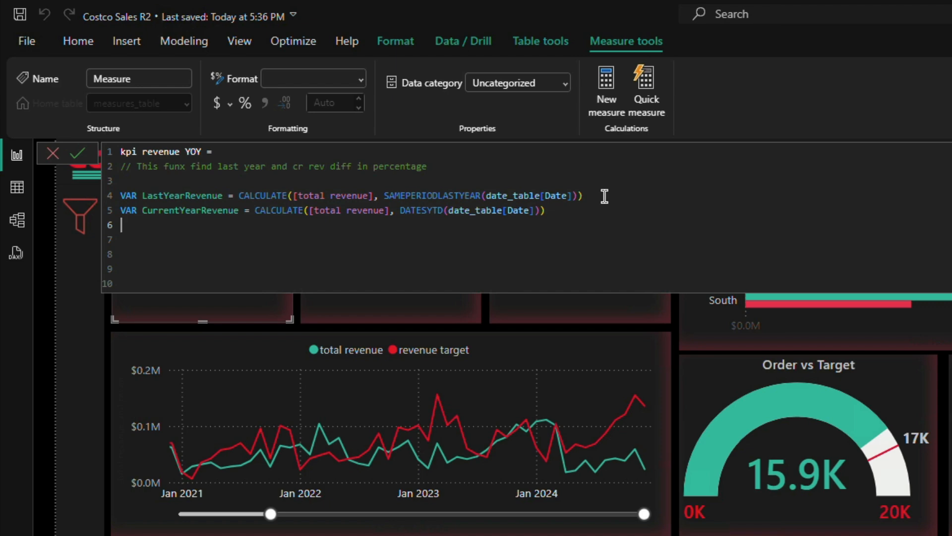
type("V")
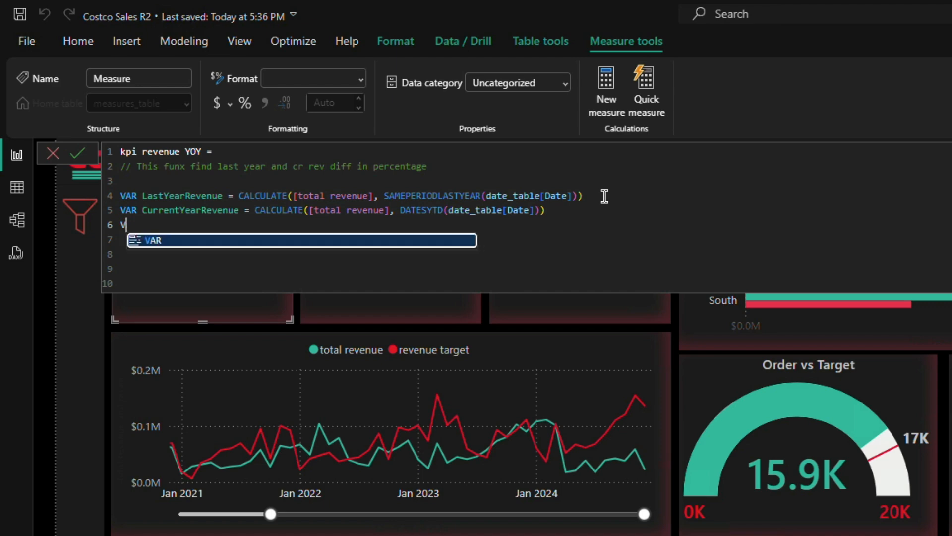
type("AR dif")
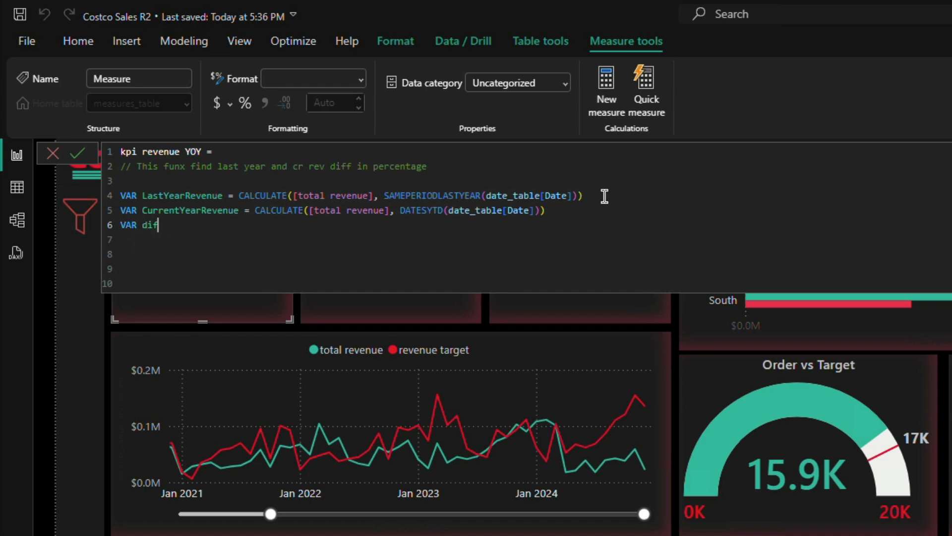
type("f = Curr")
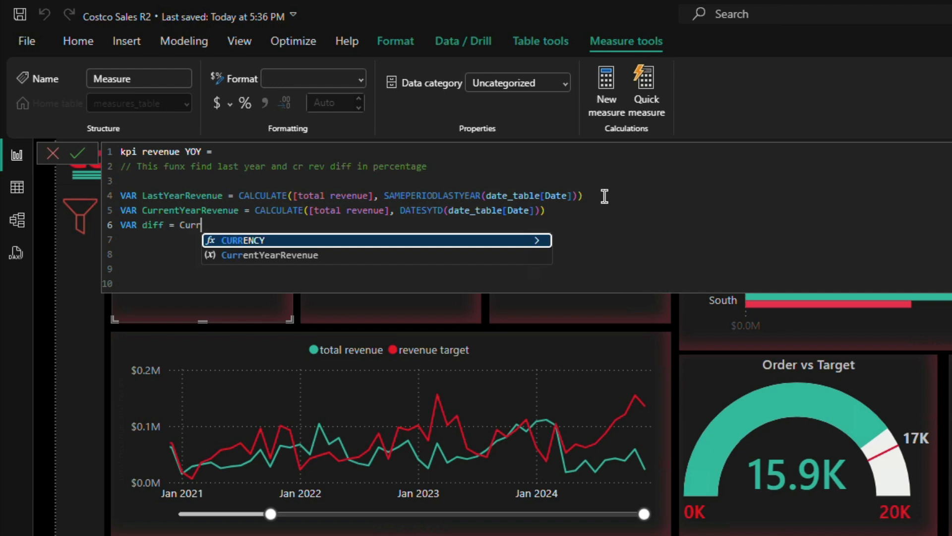
key("Down")
key("Tab")
Step: Subtract LastYearRevenue in the diff variable's expression
type("- la")
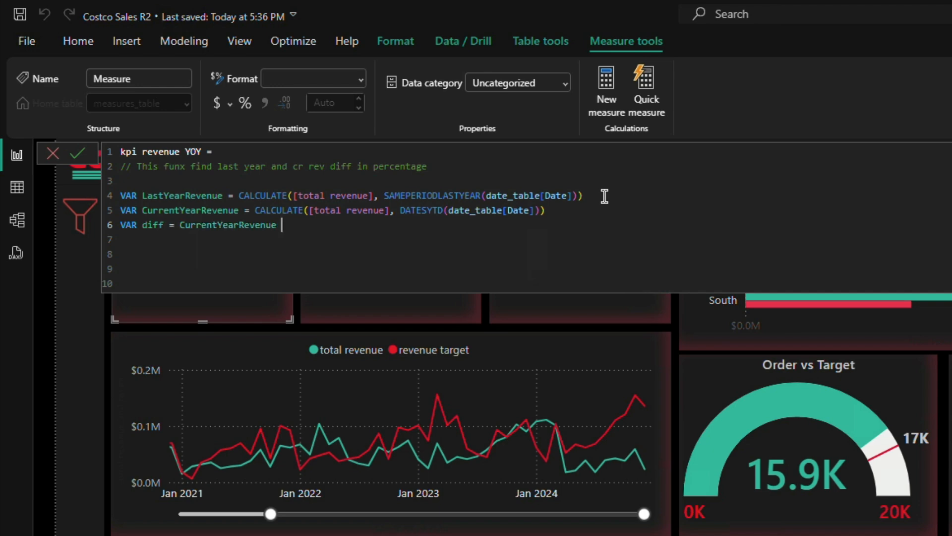
type("s")
key("Down")
key("Down")
key("Down")
key("Tab")
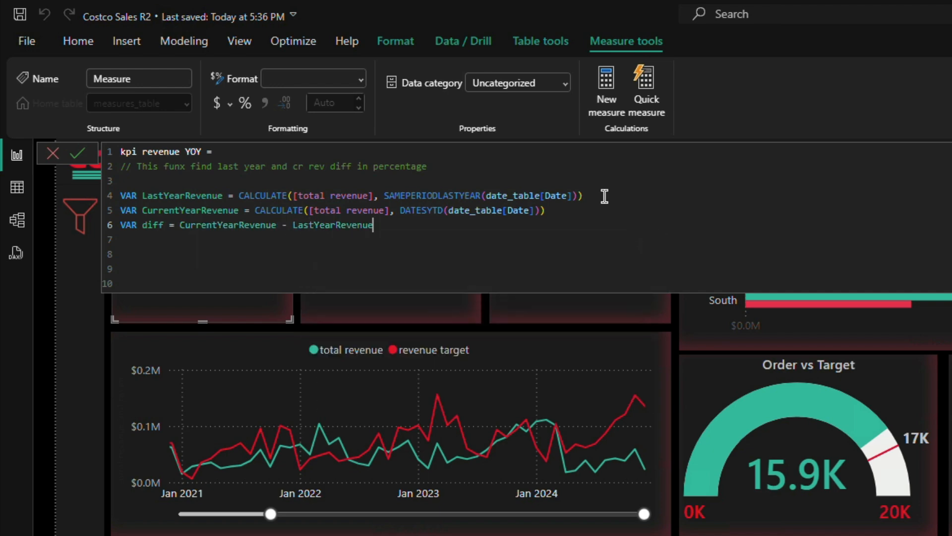
Step: Declare another variable named diff_ratio, separated from the diff line by a blank line
key("shift+Return")
key("shift+Return")
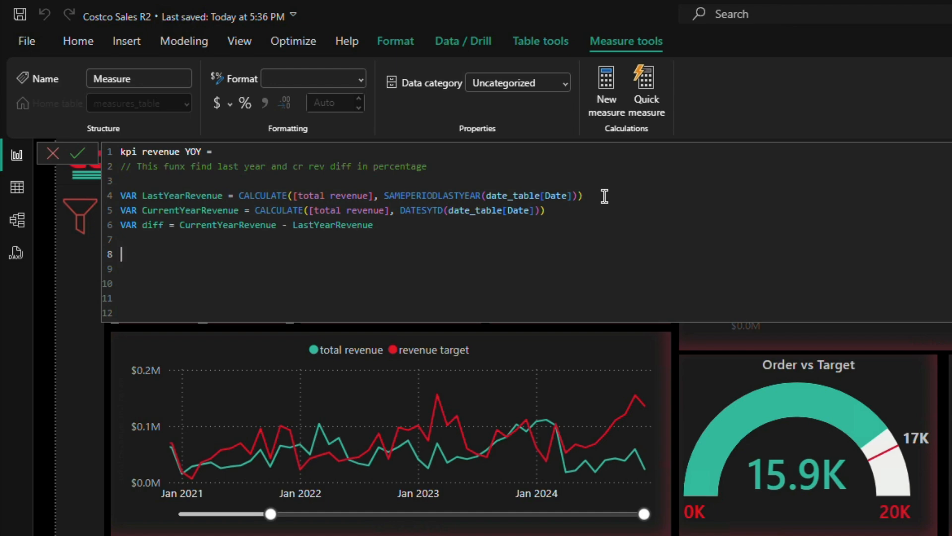
type("diff_ratio =")
key("Left")
key("Left")
key("Left")
key("Left")
key("Left")
key("Left")
key("Left")
key("Left")
key("Left")
key("Left")
key("Left")
key("Left")
type("VAR ")
type("DEV")
Step: Begin the diff_ratio expression with the DIVIDE function
key("BackSpace")
key("BackSpace")
key("BackSpace")
type("DEV")
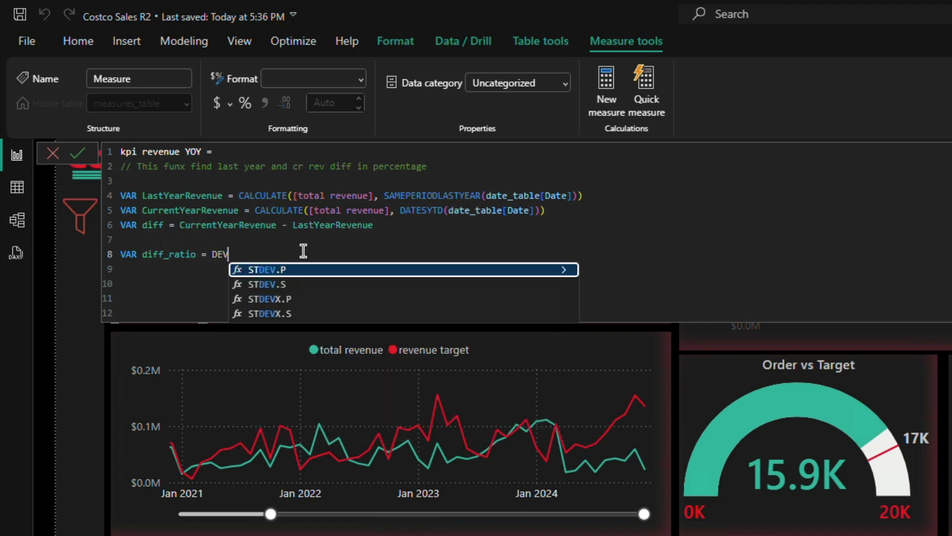
type("ID")
key("BackSpace")
key("BackSpace")
key("Escape")
key("BackSpace")
key("BackSpace")
type("IV")
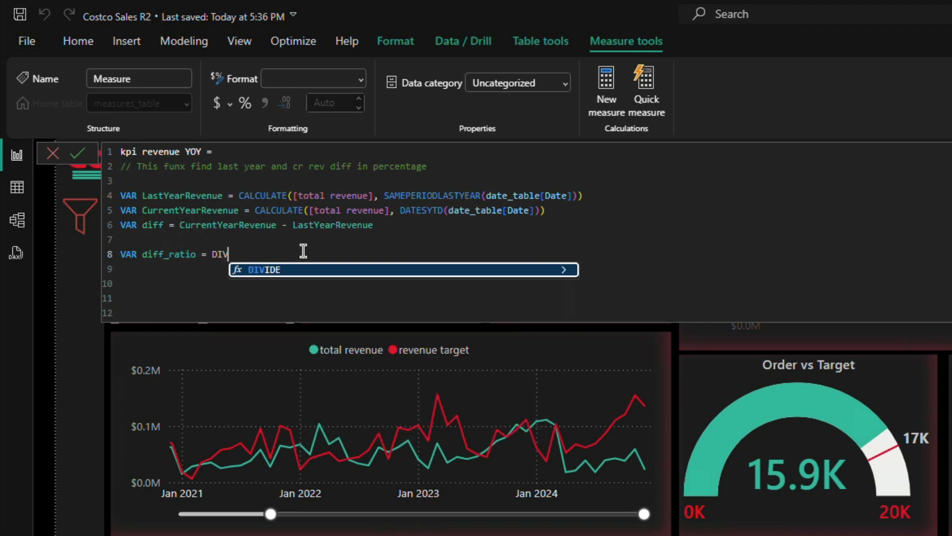
key("Tab")
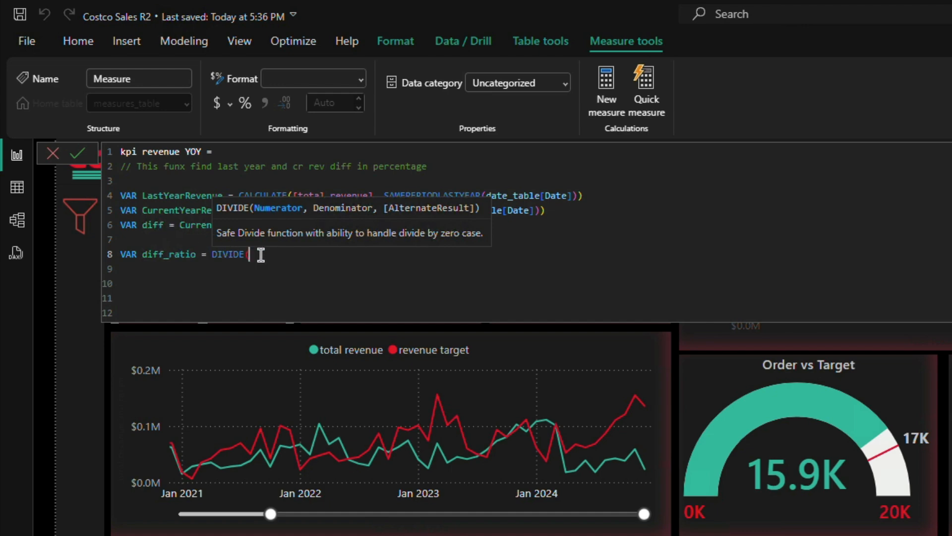
Step: Complete the DIVIDE function with diff as numerator, LastYearRevenue as denominator and 0 as the alternate result
type("diff, last")
key("Down")
key("Down")
key("Down")
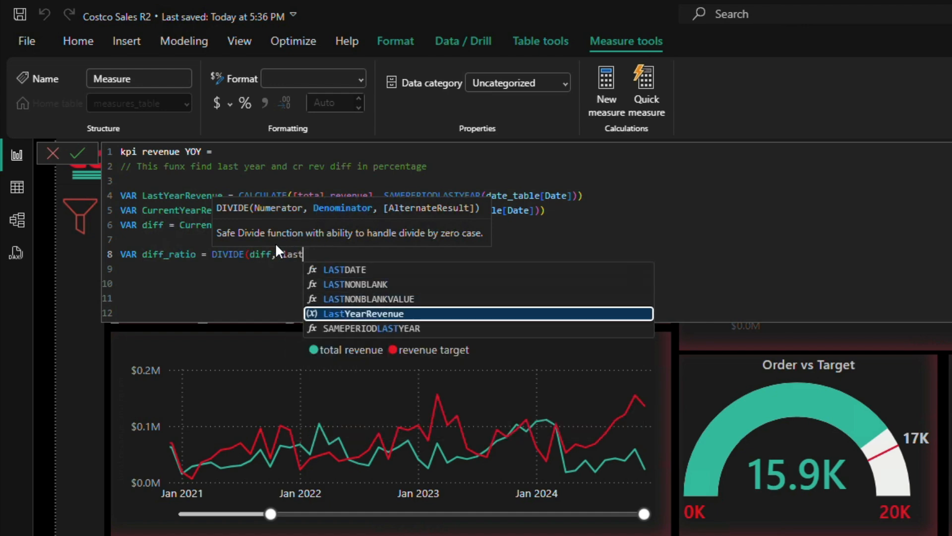
key("Tab")
type(", 0")
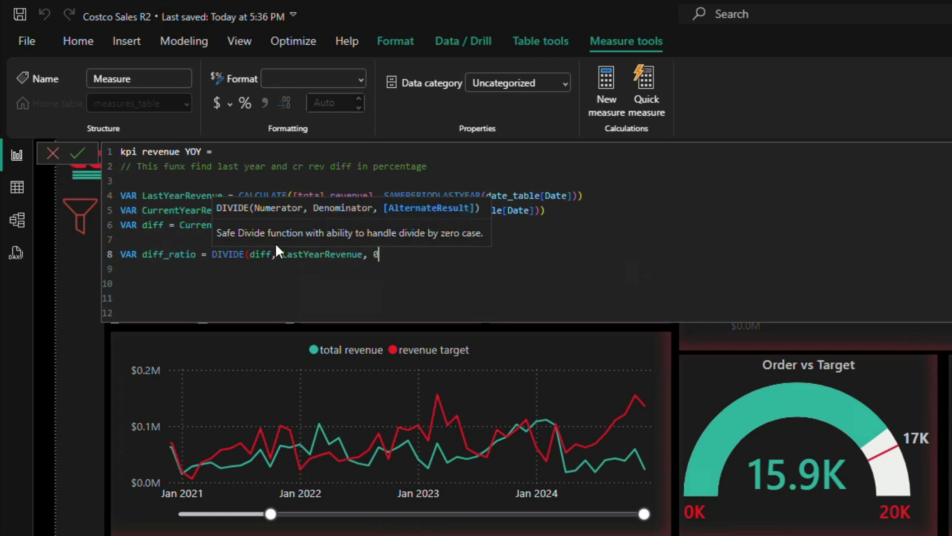
type(")")
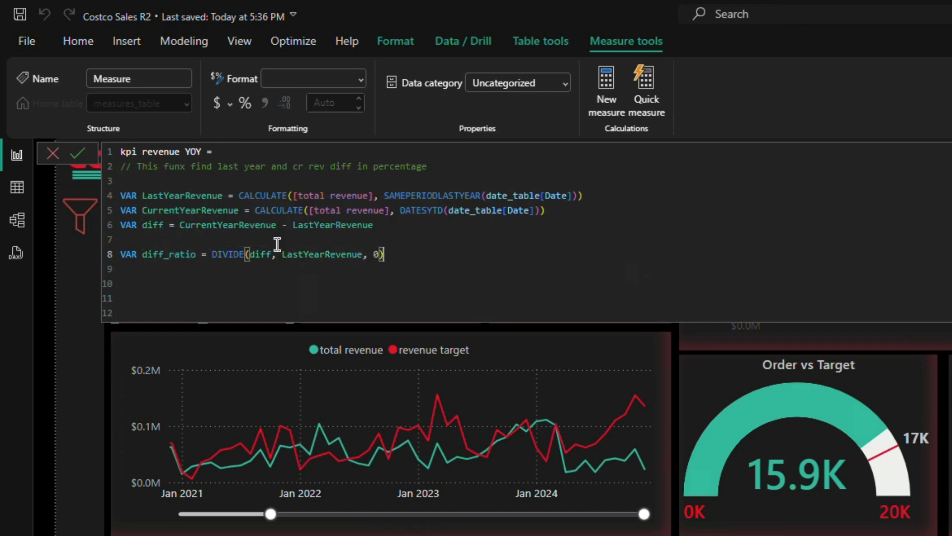
Step: Declare a variable named ResultText after a blank line and begin its expression with an IF function
key("Return")
key("Return")
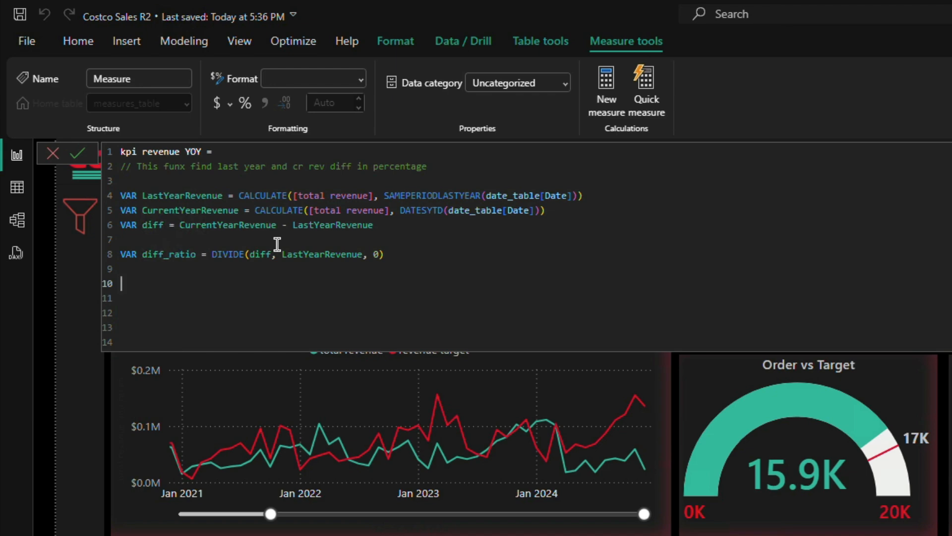
type("VAR")
type("ResultText = IF")
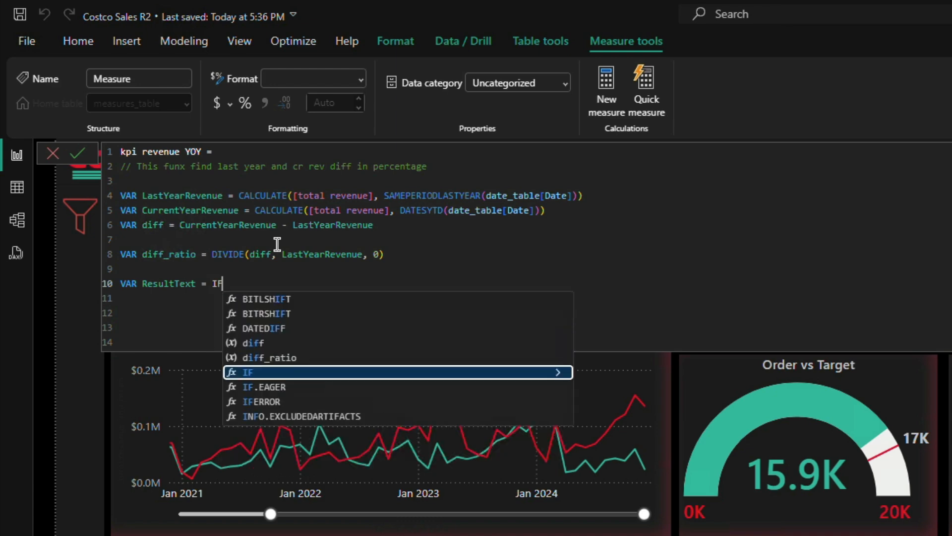
type("(")
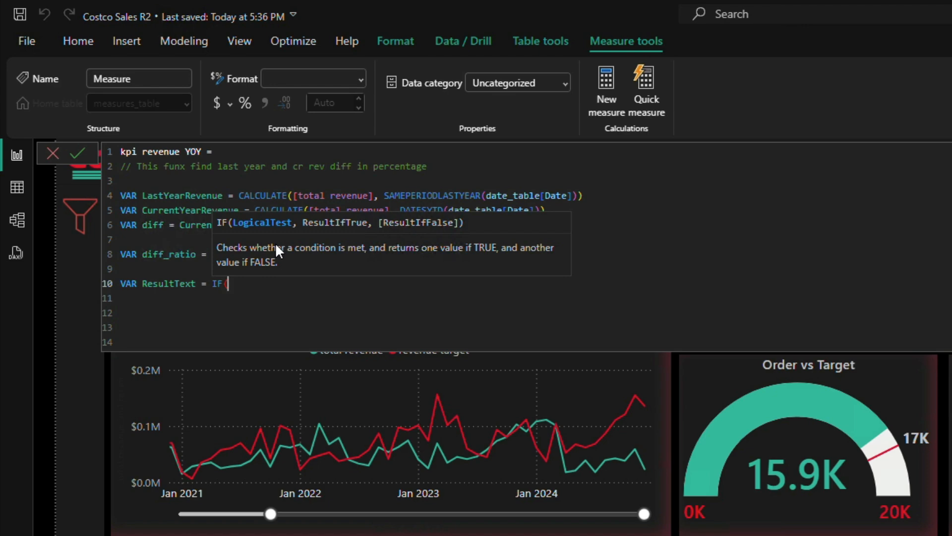
type("ISN")
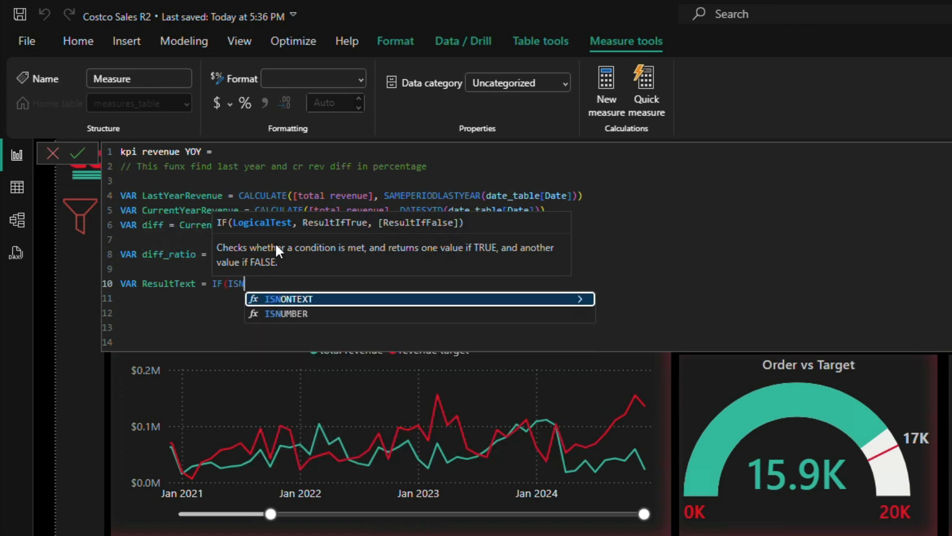
key("Down")
key("BackSpace")
key("BackSpace")
key("BackSpace")
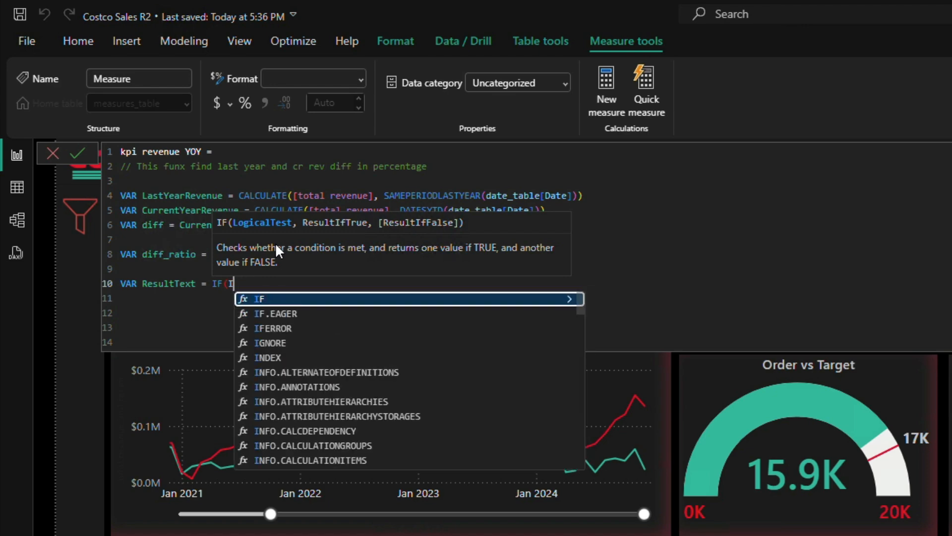
type("IS")
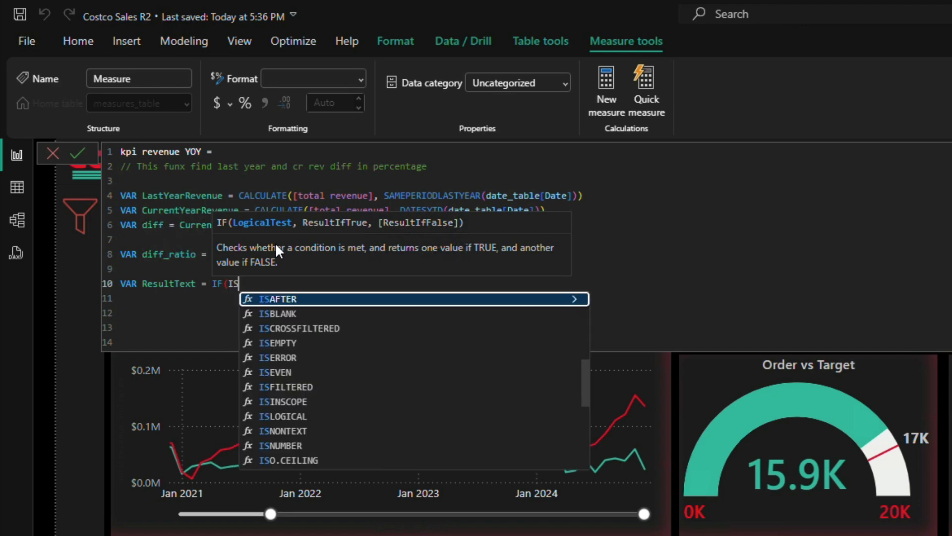
key("BackSpace")
key("BackSpace")
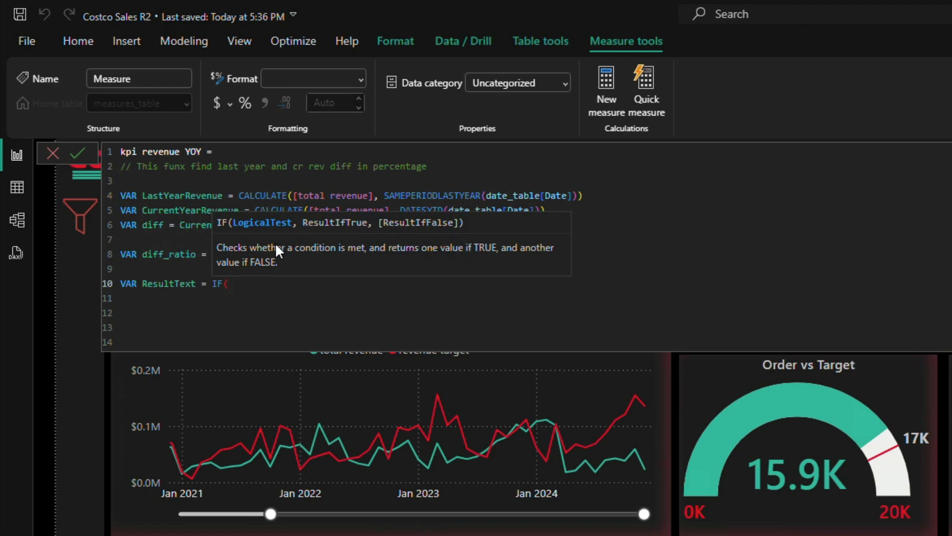
Step: Insert the ISBLANK function as the logical test of the ResultText IF
type("IF")
key("Up")
key("Up")
key("Up")
key("Up")
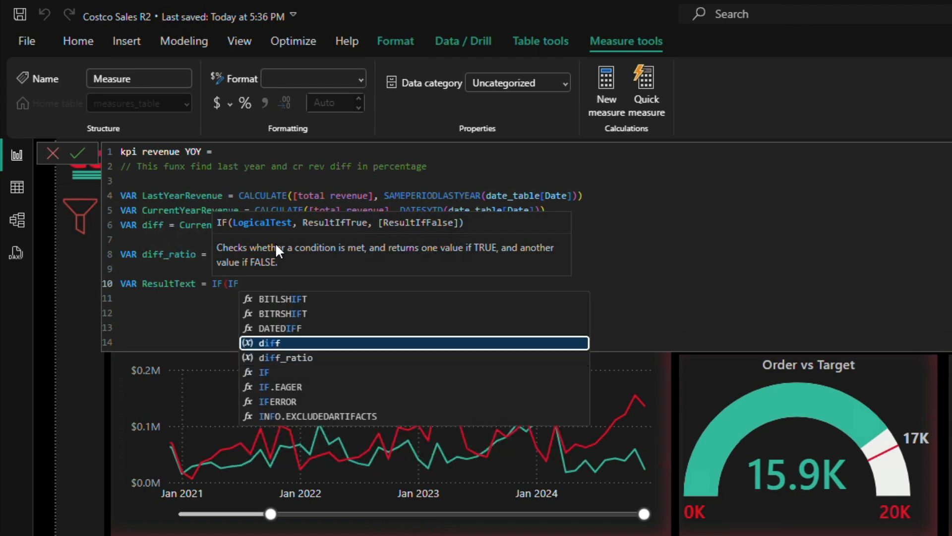
key("BackSpace")
type("S")
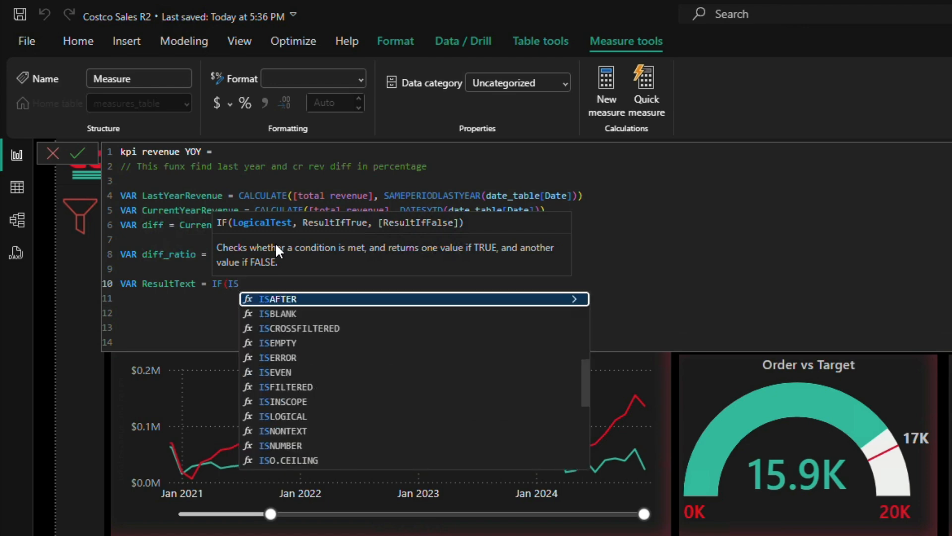
key("Down")
key("Tab")
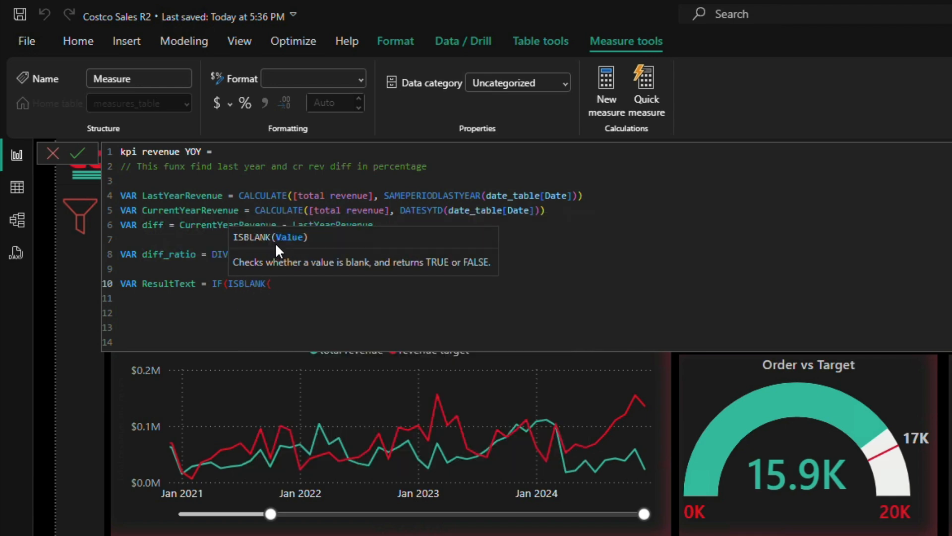
Step: Make ISBLANK check LastYearRevenue and close its parenthesis, followed by a comma
type("Last")
key("Down")
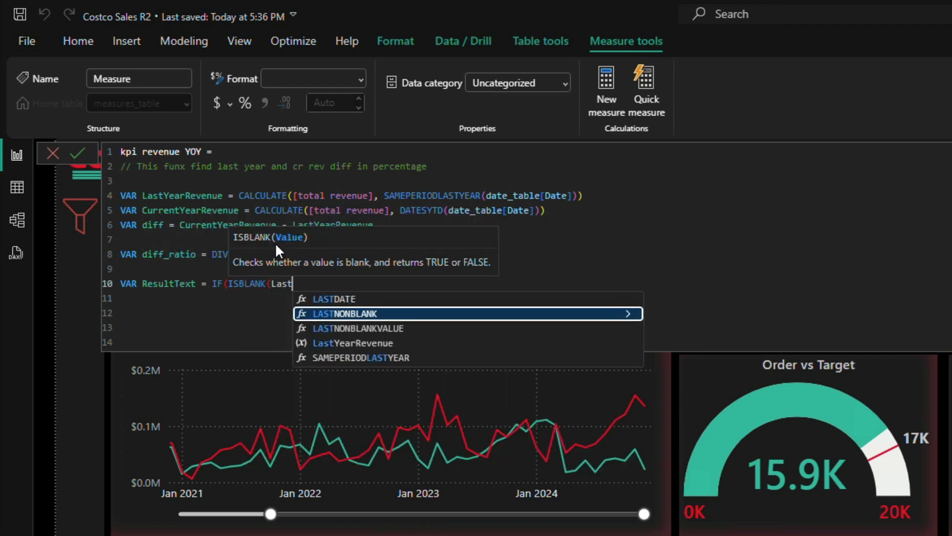
key("Down")
key("Down")
key("Tab")
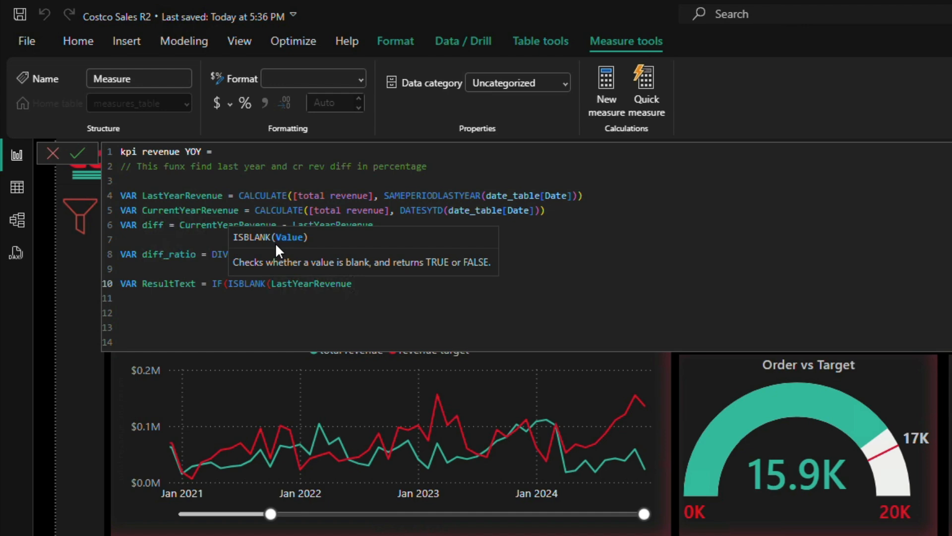
type(")")
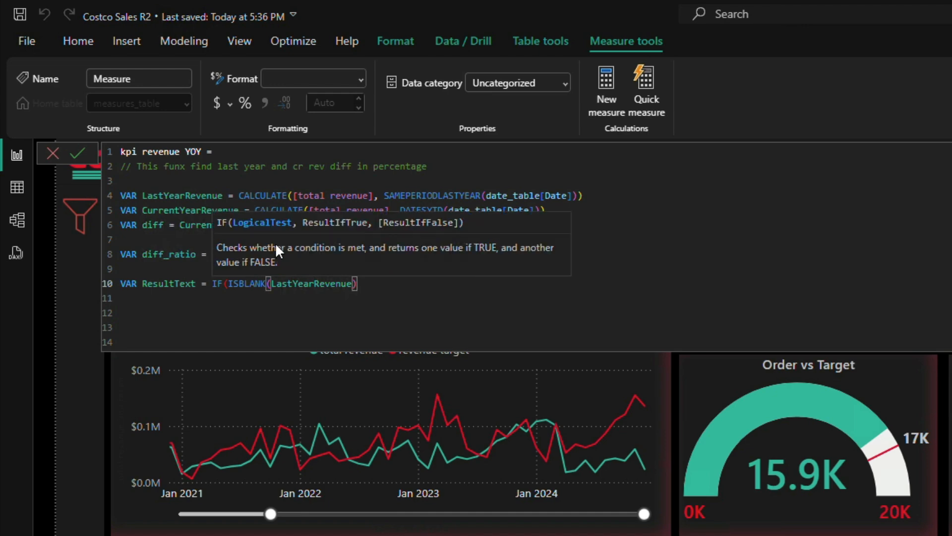
type(", ")
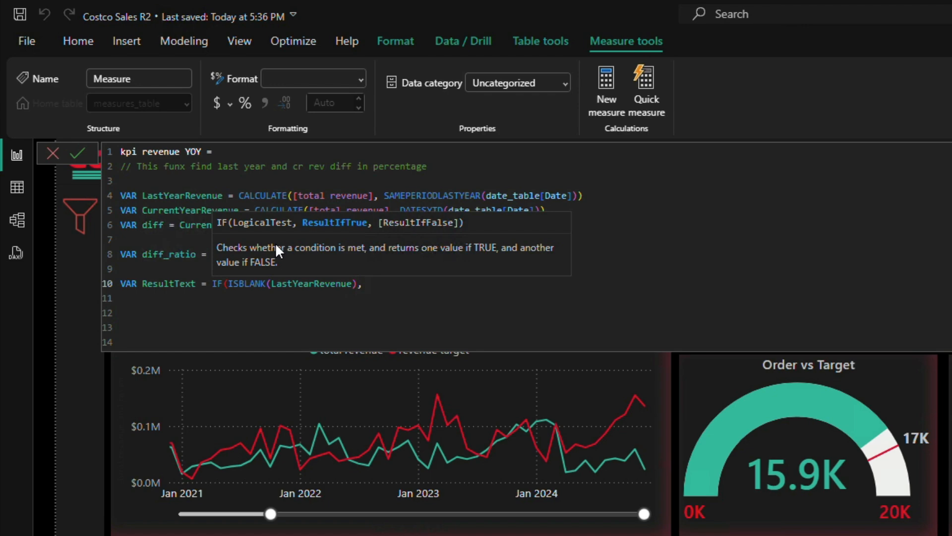
type("\"no sale last year\",")
Step: Open a nested IF function as the false result on a new line, indented beneath the true-result text
key("shift+Return")
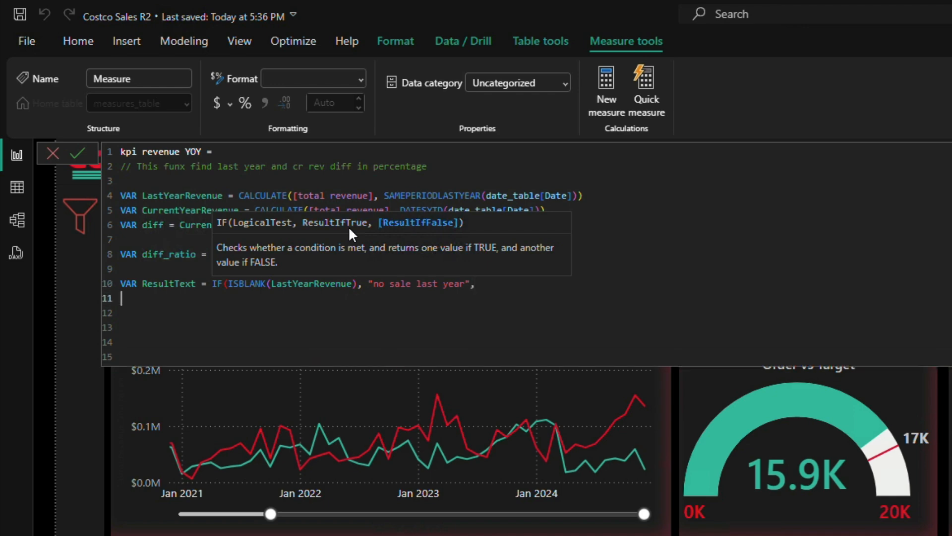
key("Tab")
key("Tab")
key("Tab")
key("Tab")
key("Tab")
key("Tab")
key("Tab")
key("Tab")
key("Tab")
key("Tab")
type("IF(")
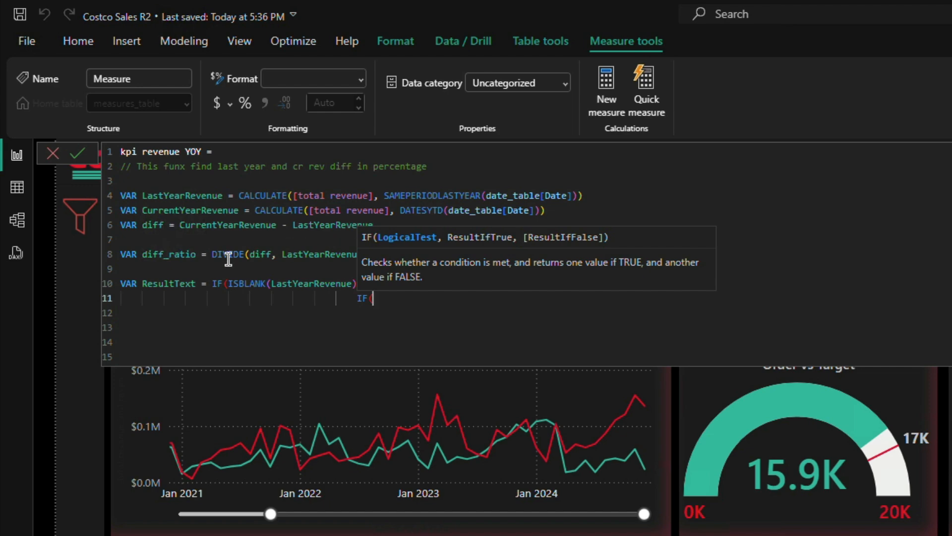
Step: Give the nested IF the condition diff_ratio > 0
double_click(168, 254)
left_click(432, 300)
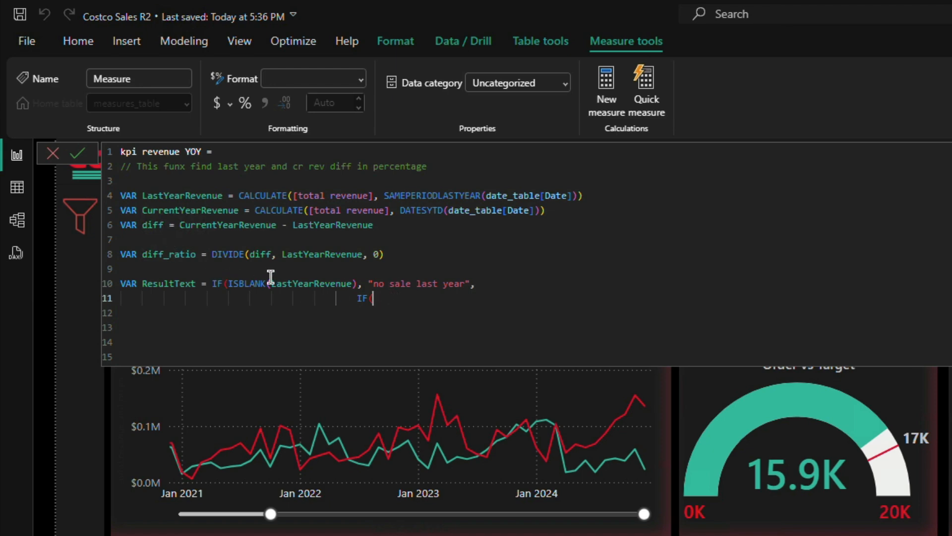
type("diff_ratio")
type(" > ")
type("0 ")
type("\"")
key("BackSpace")
key("BackSpace")
Step: Set the nested IF's true result to the text "more than last year"
type(", ")
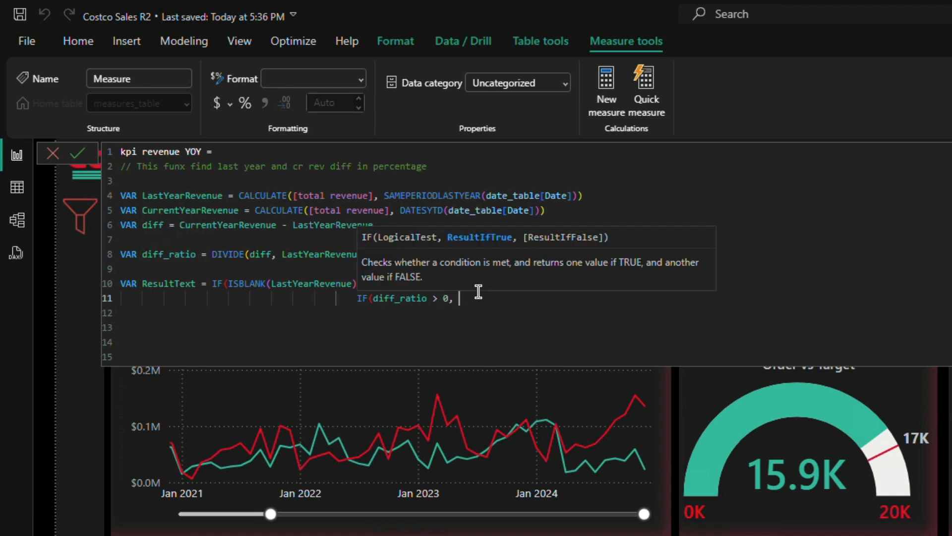
type("\"more tha n las")
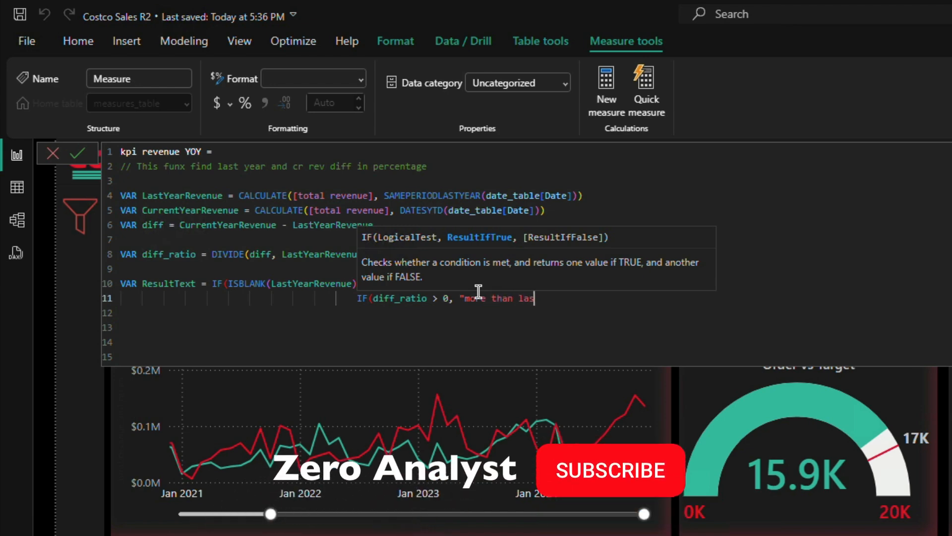
type("t year\"")
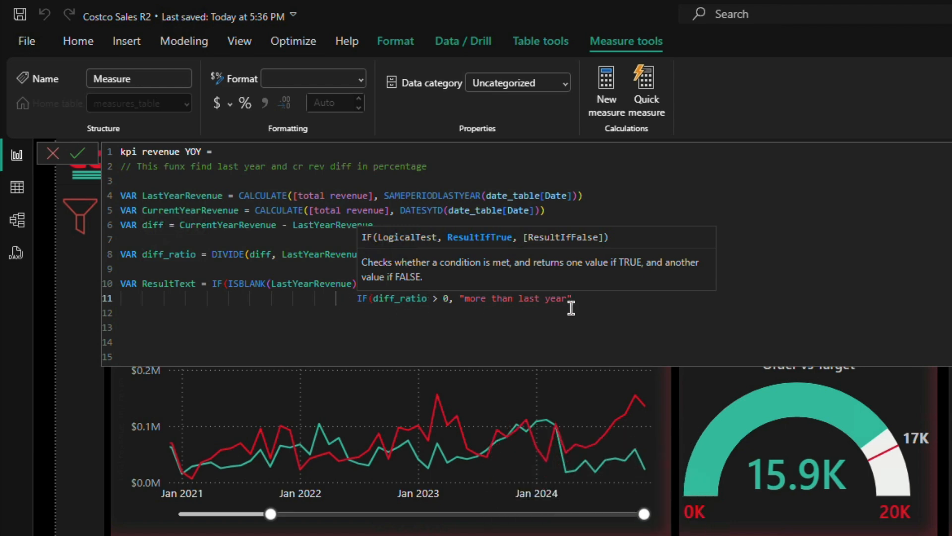
type(",")
Step: Add the text "less than last year" as the nested IF's false result on its own indented line
key("shift+Return")
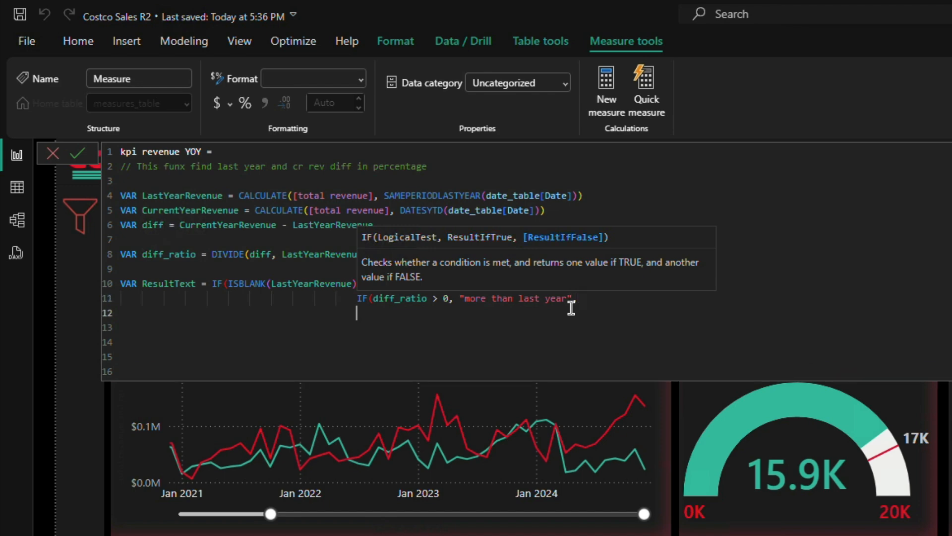
key("Tab")
type("\"less than last yea")
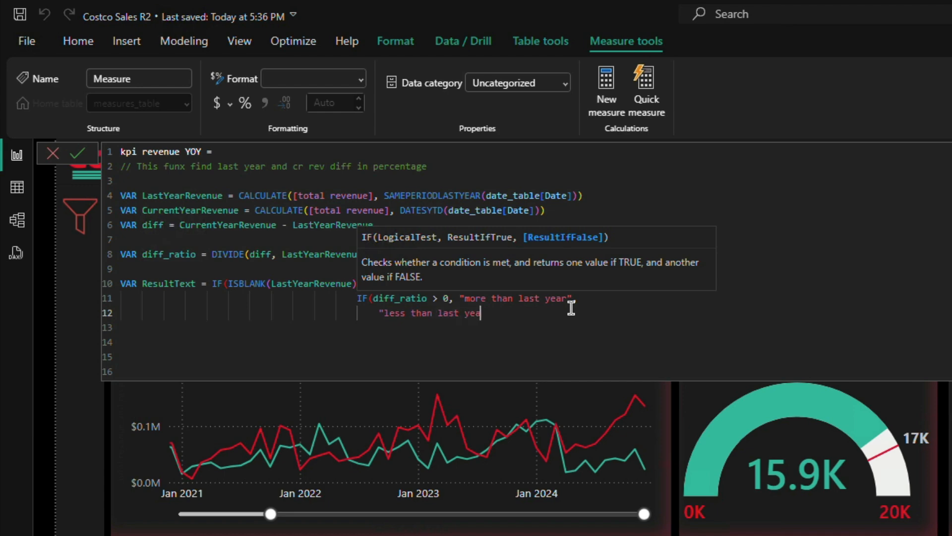
type("r\"")
Step: Close the nested IF and the outer IF with parentheses on separate lines
key("shift+Return")
type(")")
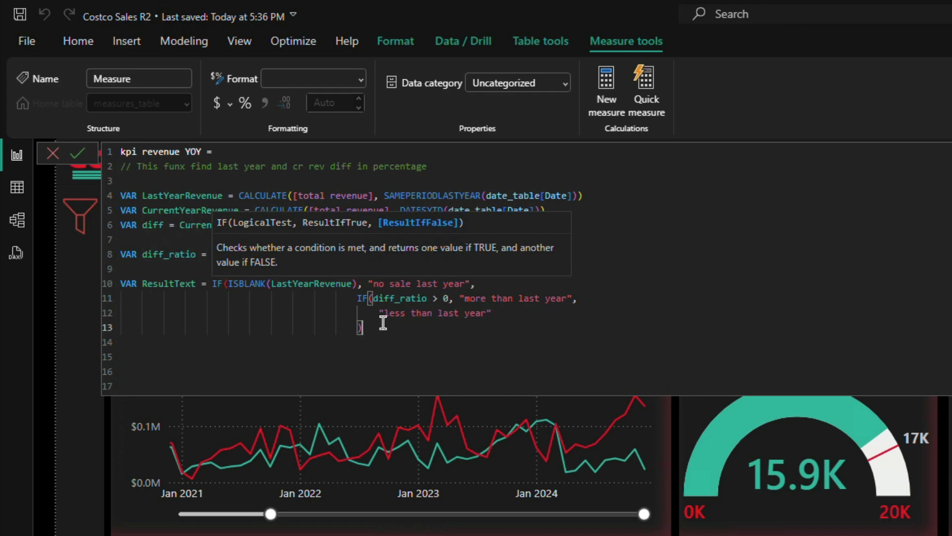
key("shift+Return")
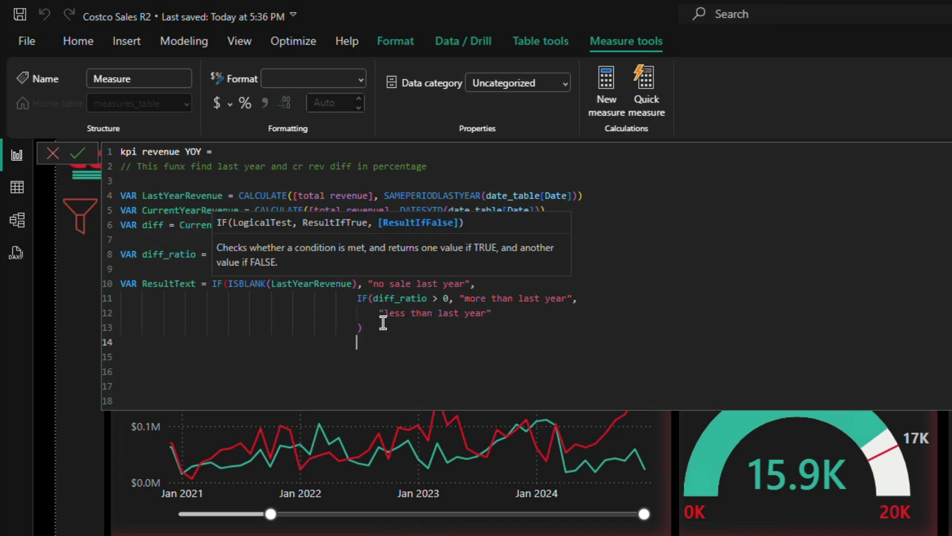
type(")")
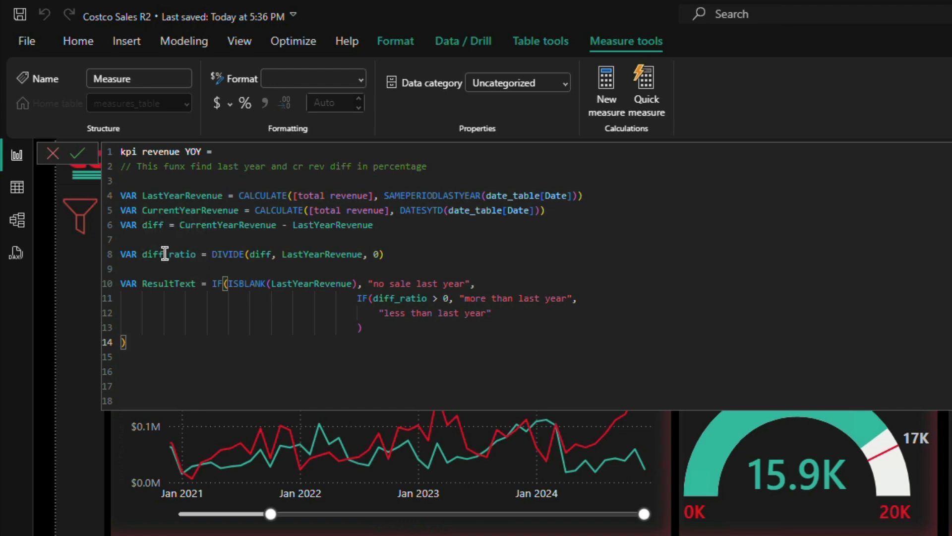
Step: Add a variable abs_diff below diff_ratio, defined as ABS(diff_ratio)
left_click(401, 254)
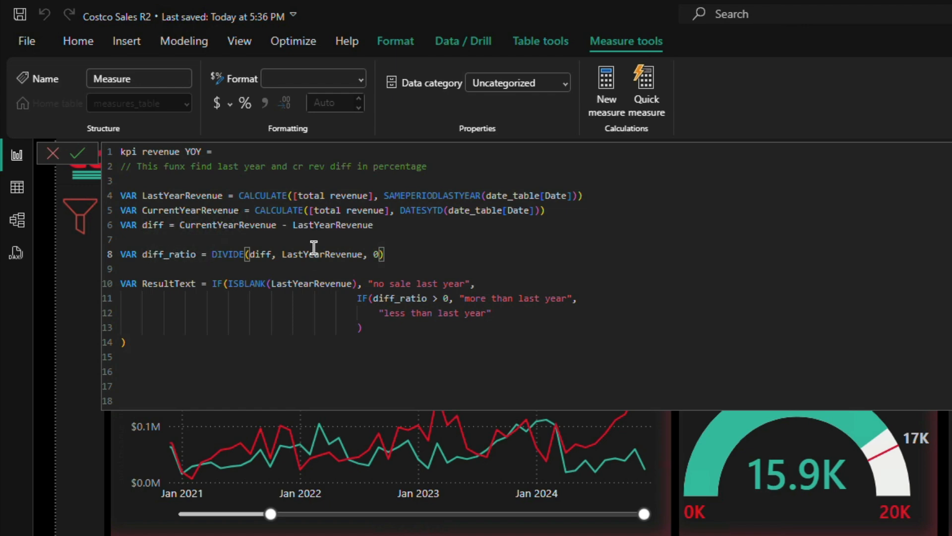
key("Return")
type("VAR")
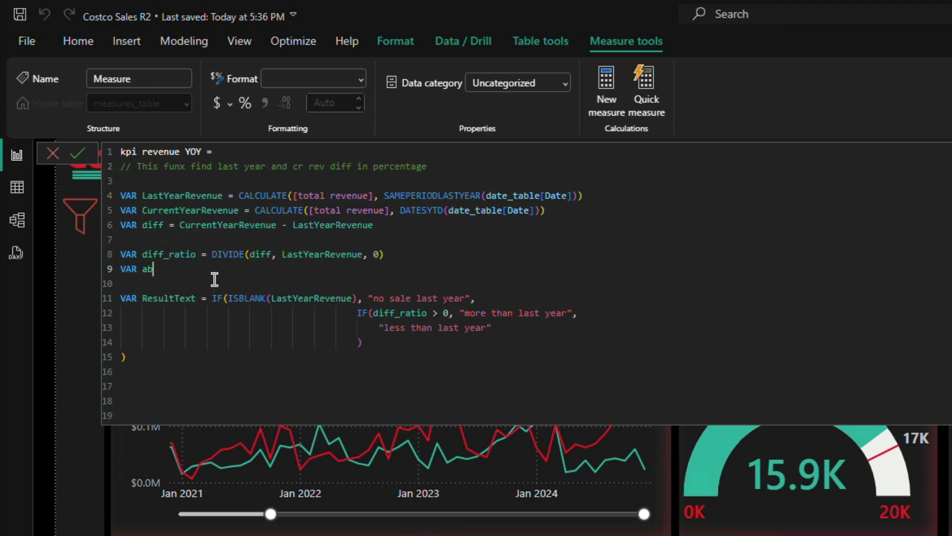
type("abs_diff = ABS")
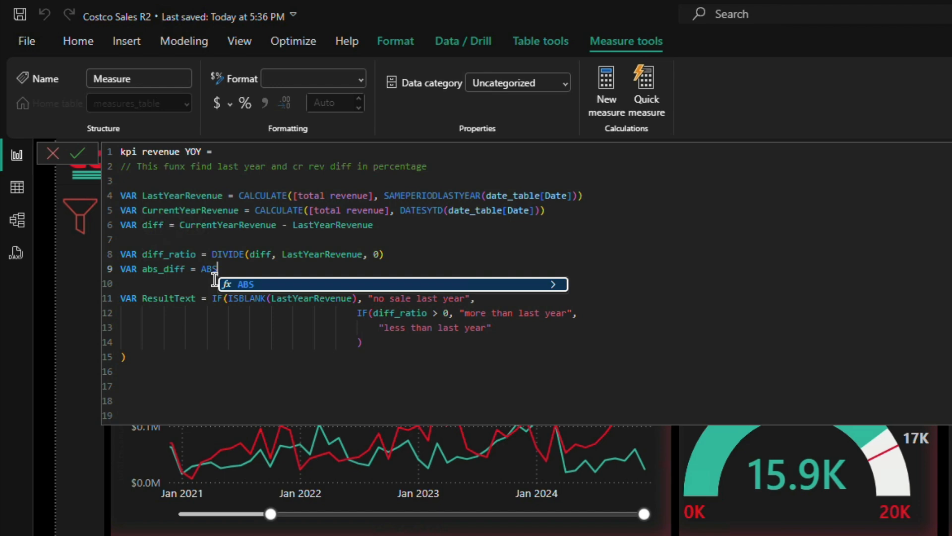
type("(dif")
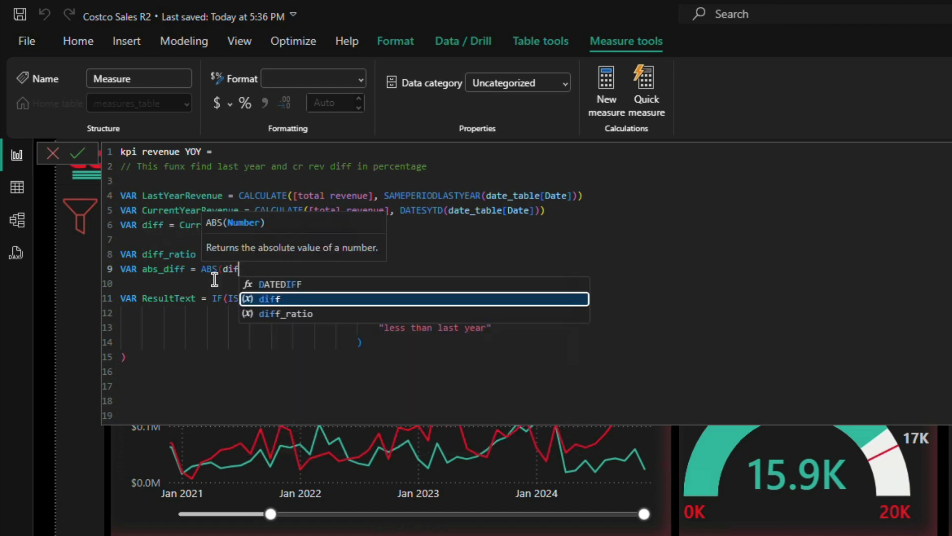
key("Down")
key("Tab")
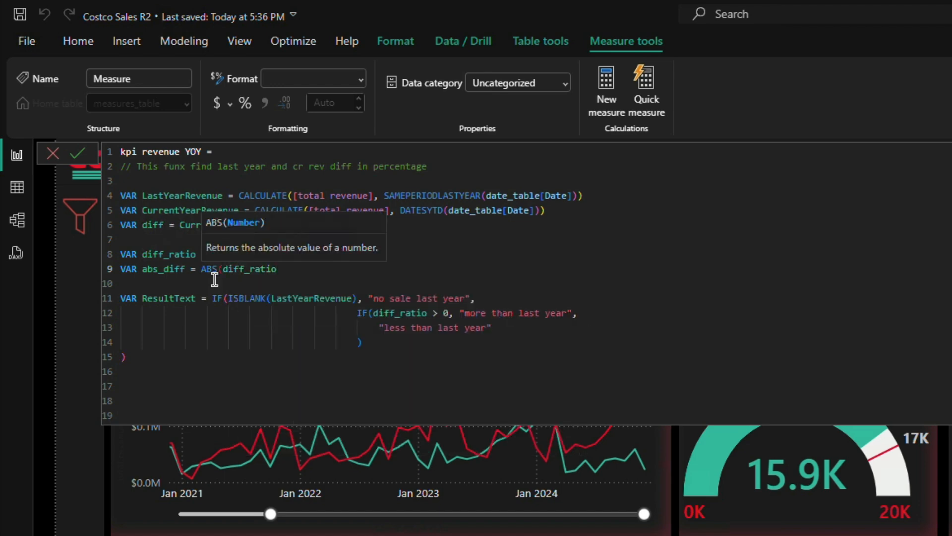
type(")")
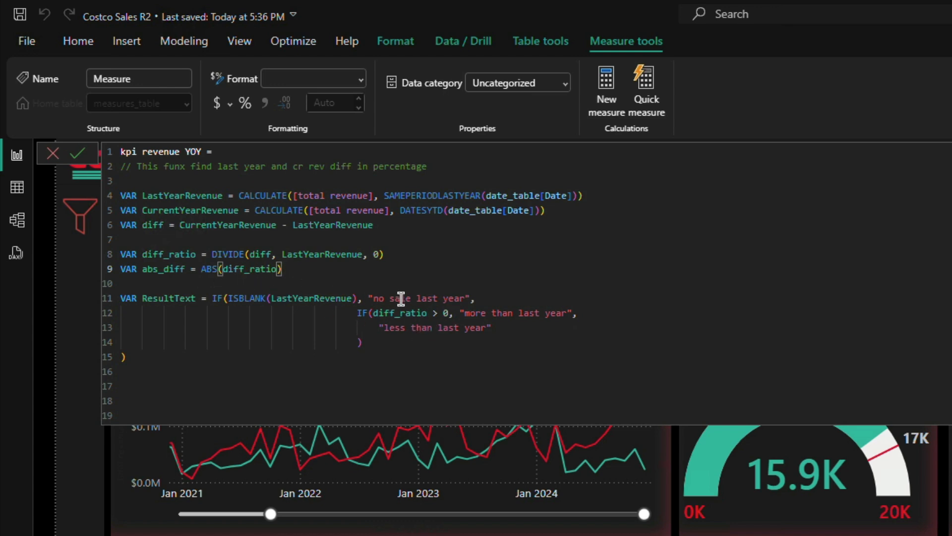
Step: Insert a FORMAT function with abs_diff as its value before the "more than last year" text
left_click(460, 312)
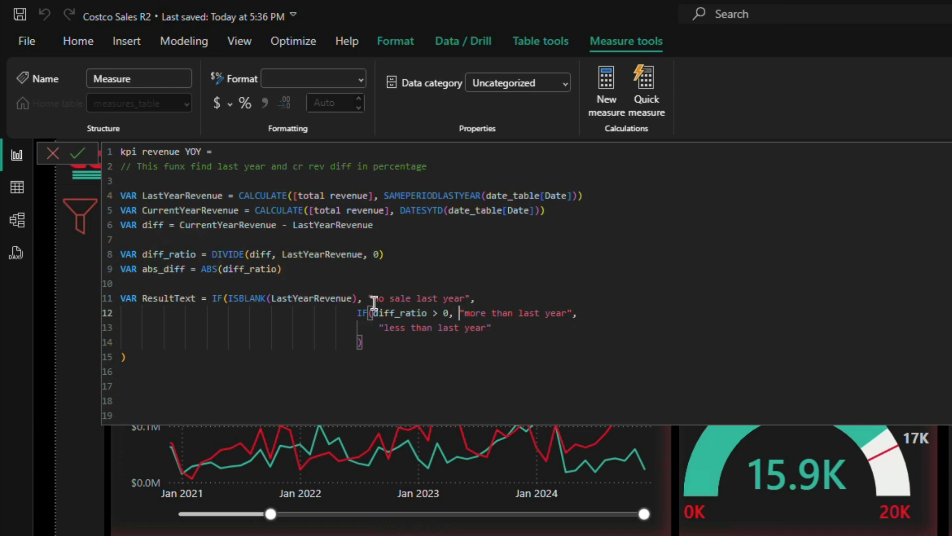
type("FORMAT(")
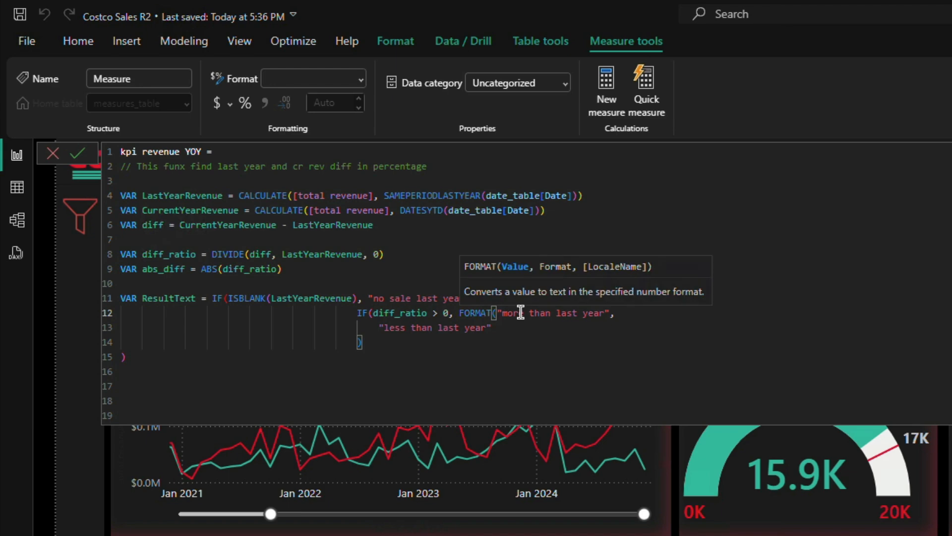
type(")")
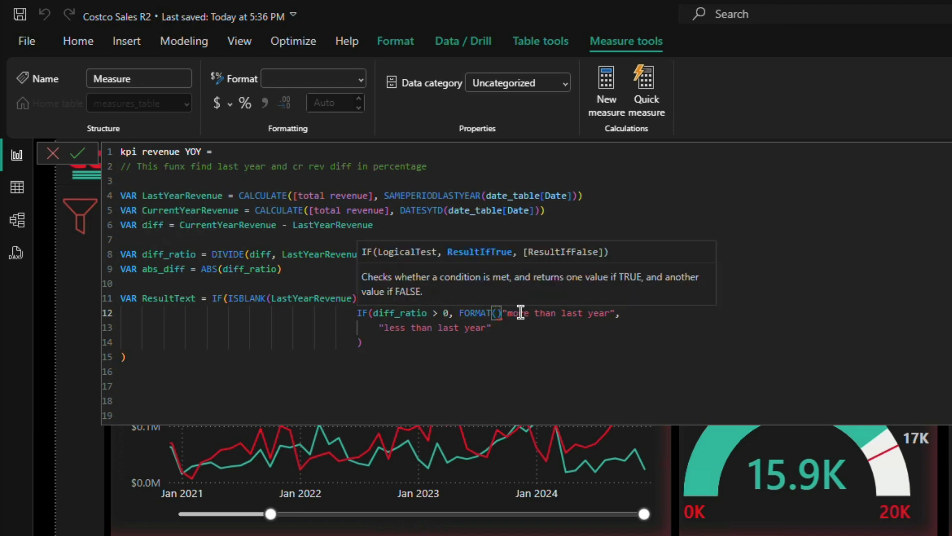
key("Left")
key("Left")
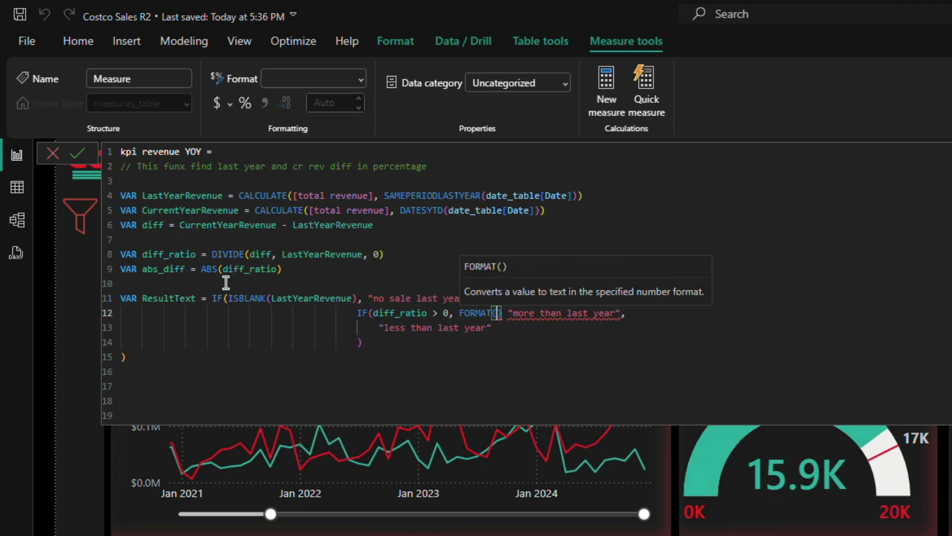
type("abs")
key("Down")
key("Tab")
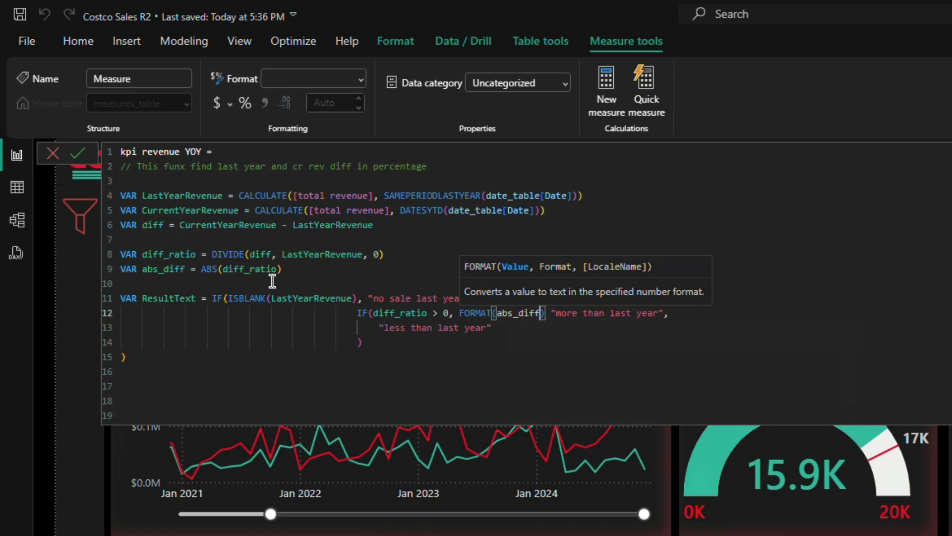
Step: Give the FORMAT function the quoted format string "0.0%" as its second argument
type(", ")
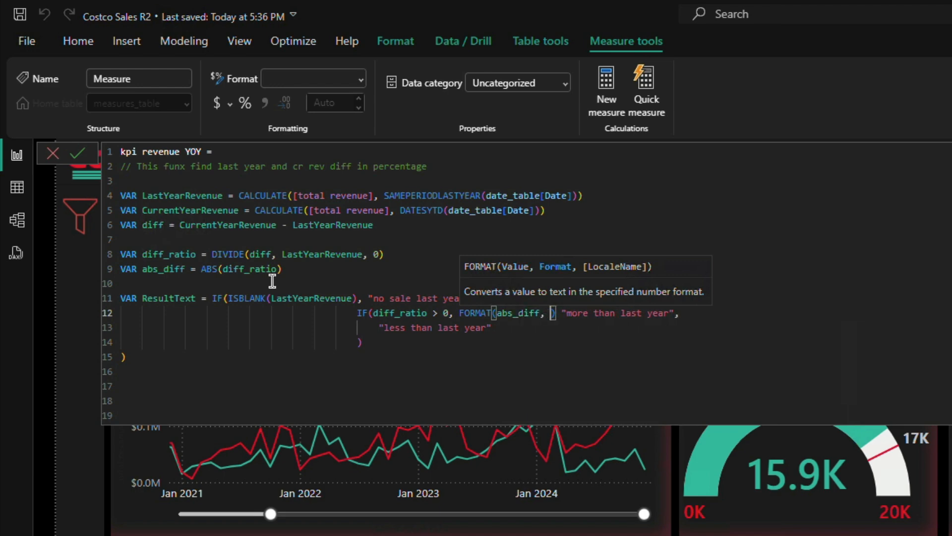
type("0.0")
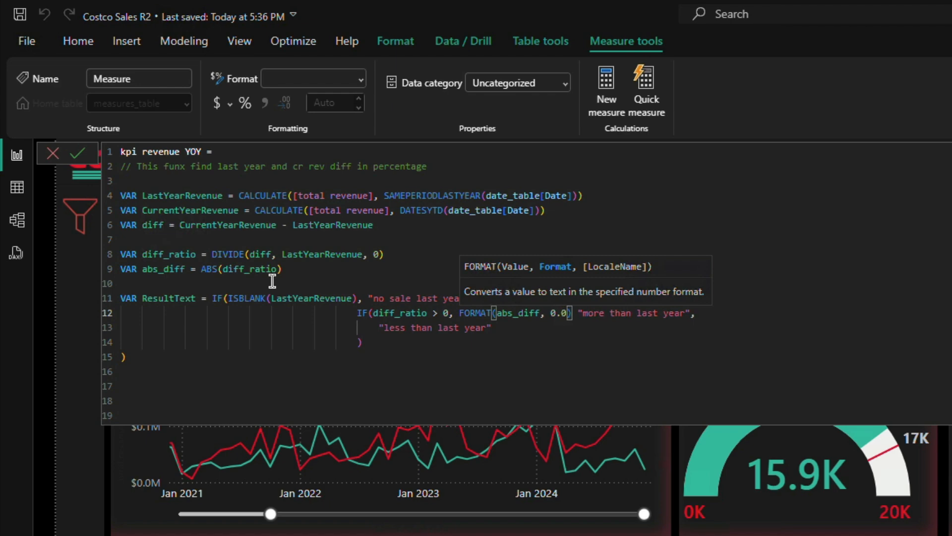
type("%\"")
key("Left")
key("Left")
key("Left")
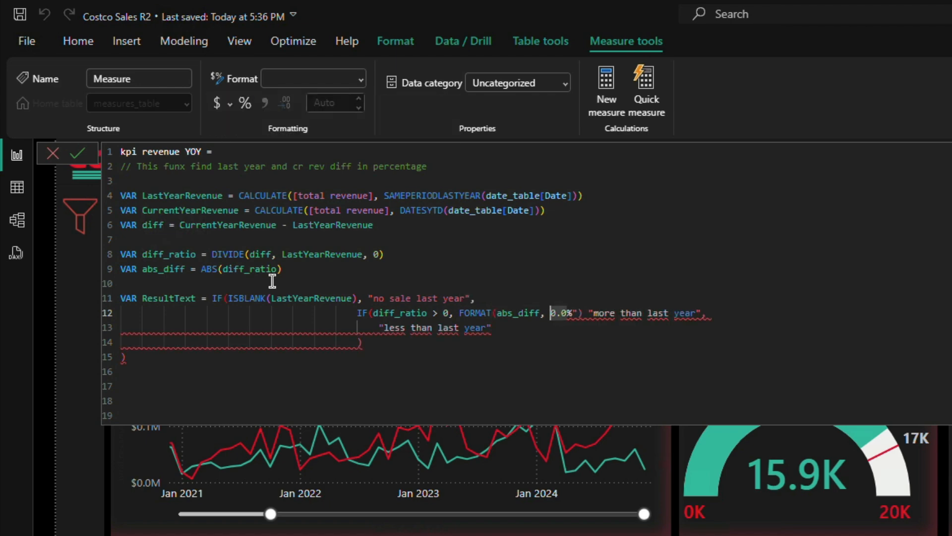
type("\"")
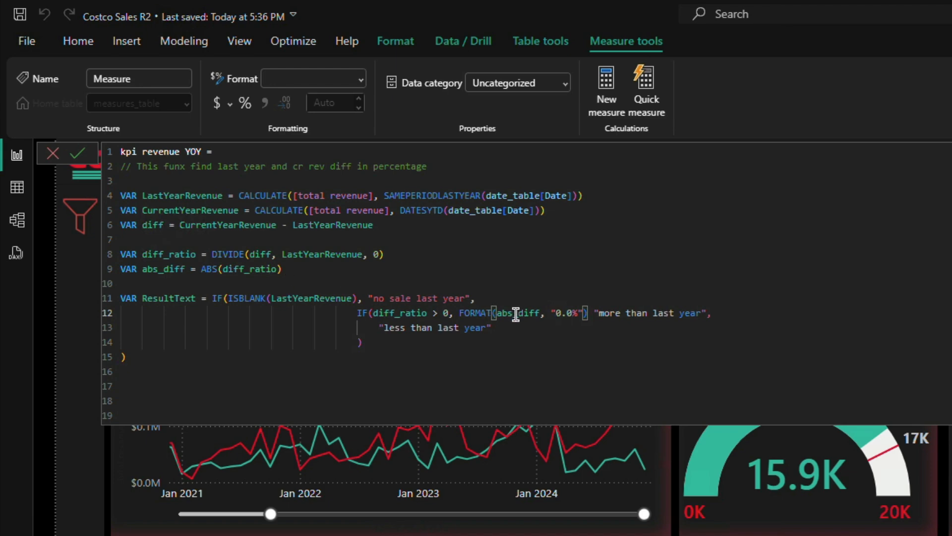
Step: Add a leading space inside the "more than last year" text and join it to the FORMAT result with &
left_click(598, 312)
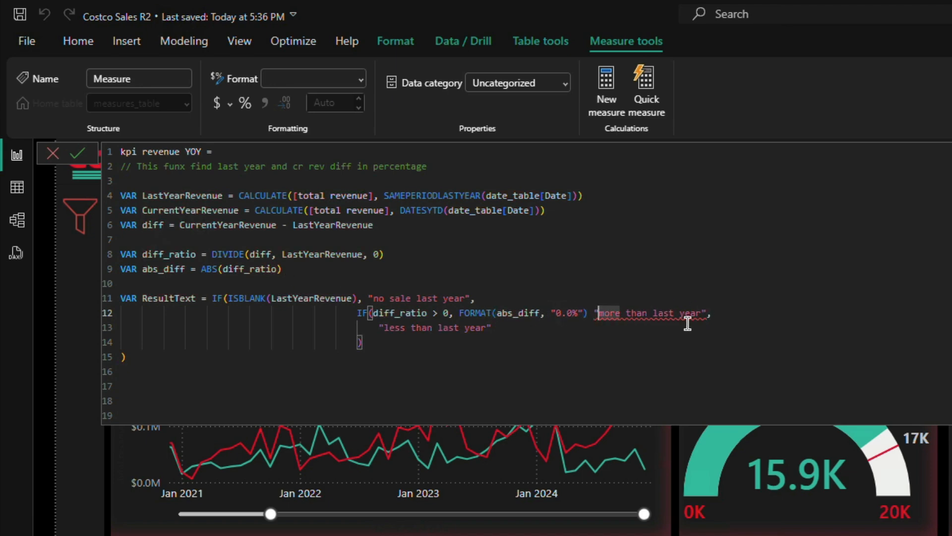
left_click(595, 313)
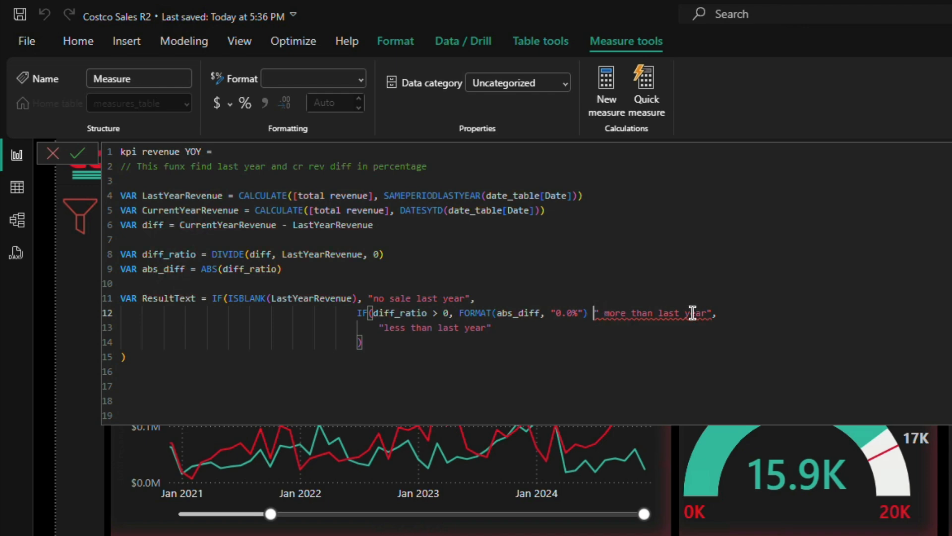
key("Left")
key("Right")
type("&")
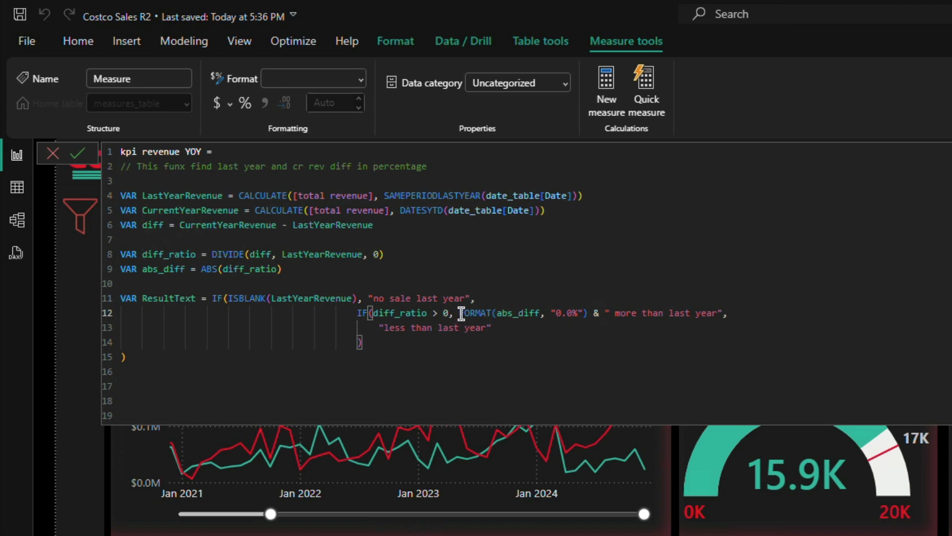
Step: Copy FORMAT(abs_diff, "0.0%") & in front of the "less than last year" text and give that text a leading space
left_click_drag(455, 312, 601, 308)
key("ctrl+c")
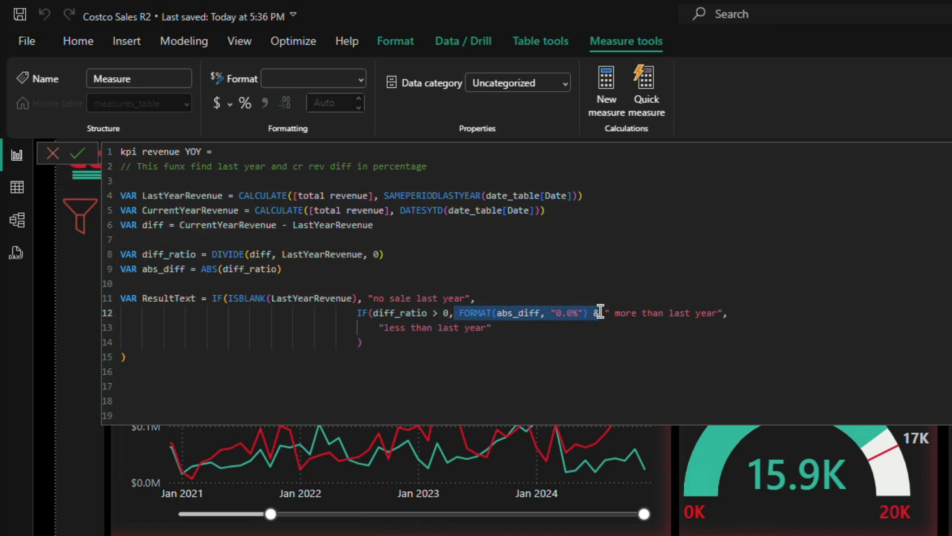
key("super")
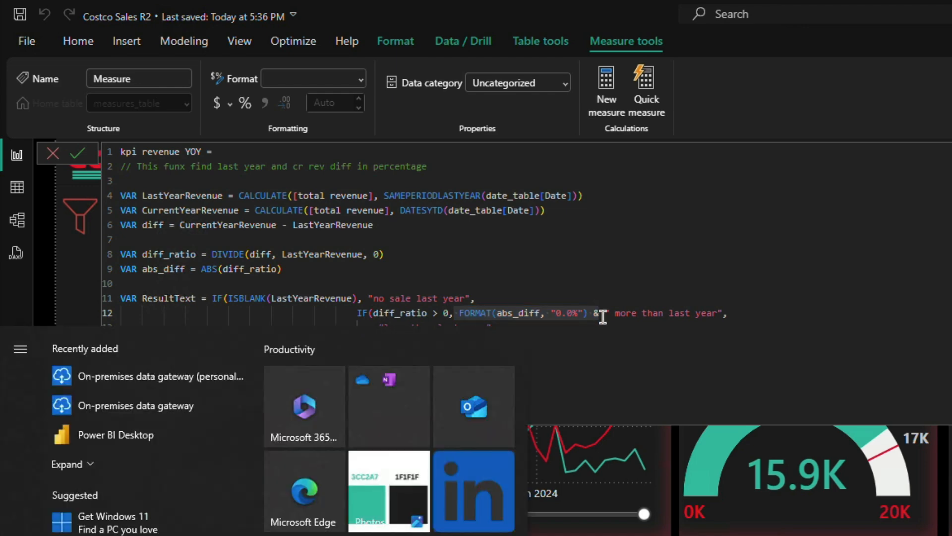
key("Escape")
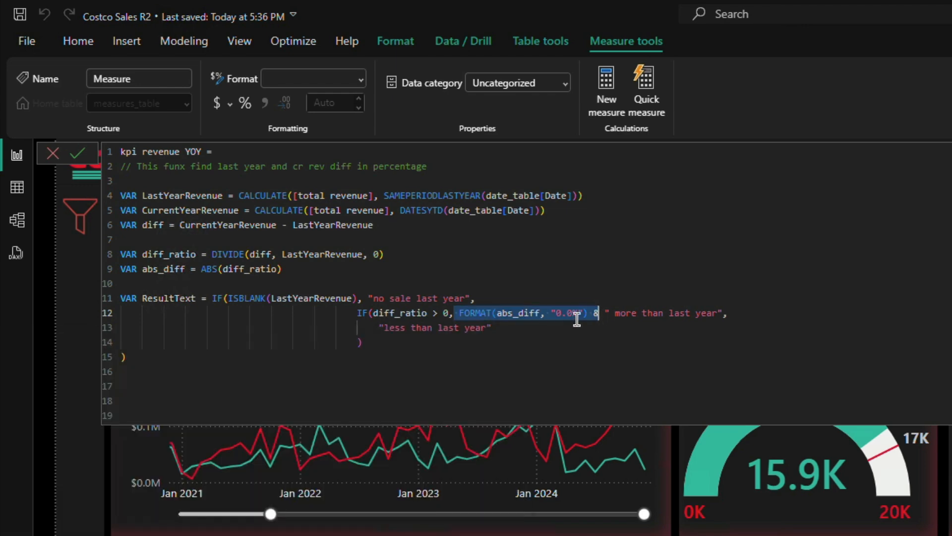
left_click(380, 328)
key("ctrl+v")
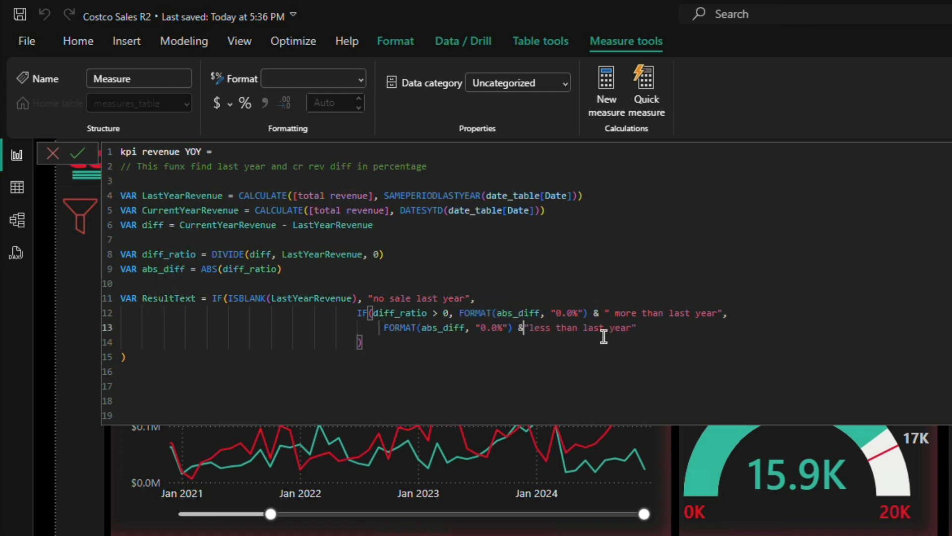
key("Right")
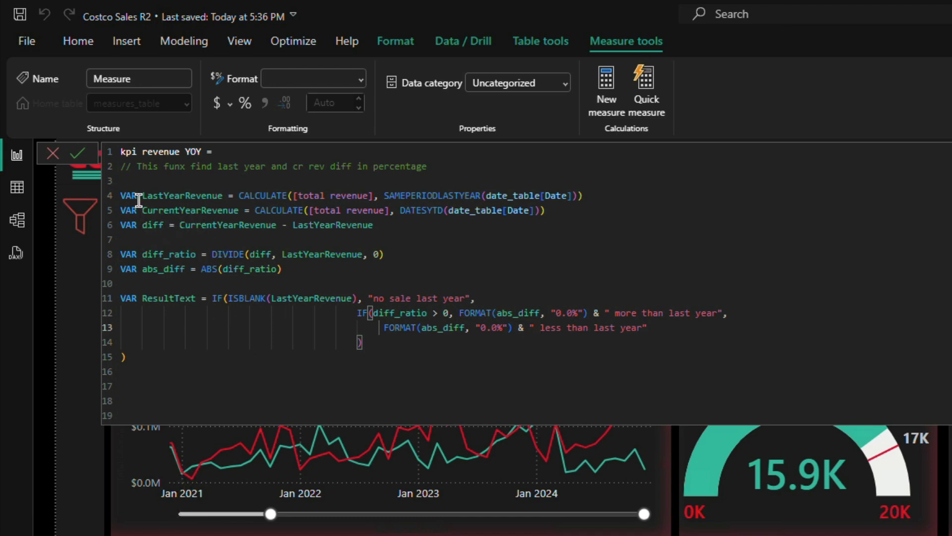
Step: End the measure with RETURN and ResultText on its own indented line, then commit it and close the formula editor
left_click(149, 370)
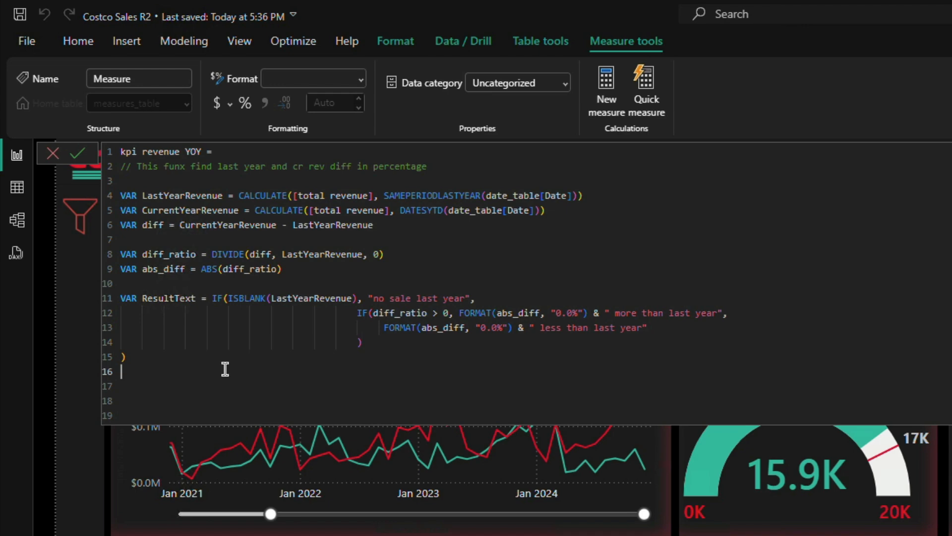
key("Return")
type("Retu")
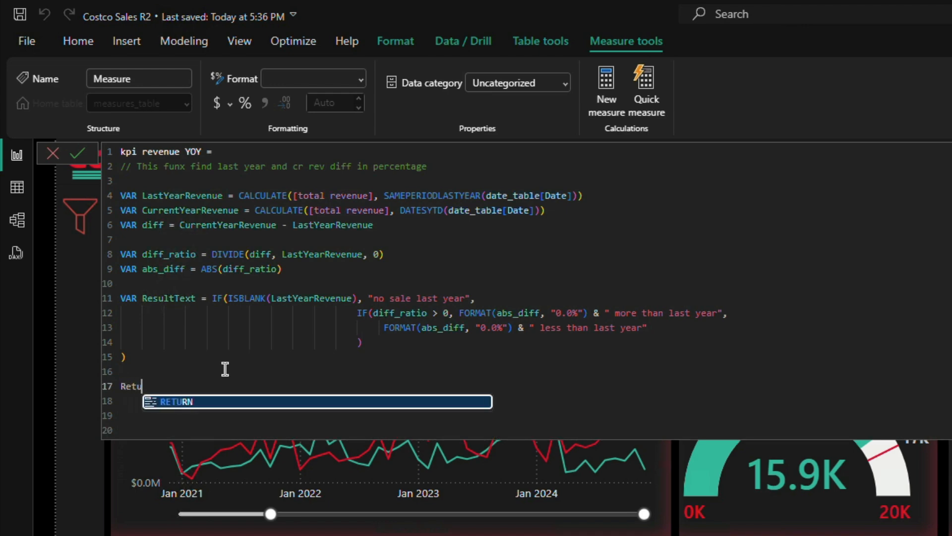
key("Tab")
key("Return")
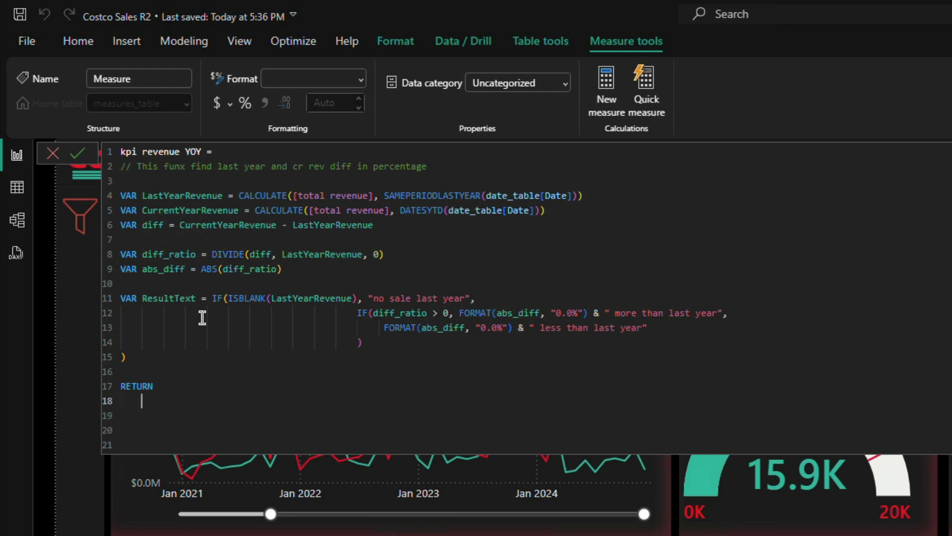
type("Resu")
key("Tab")
left_click(77, 154)
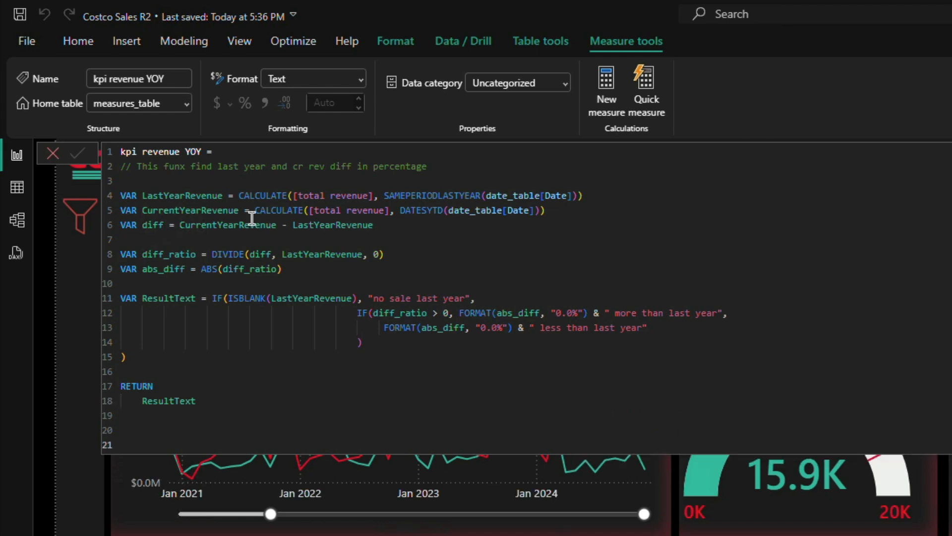
left_click(52, 154)
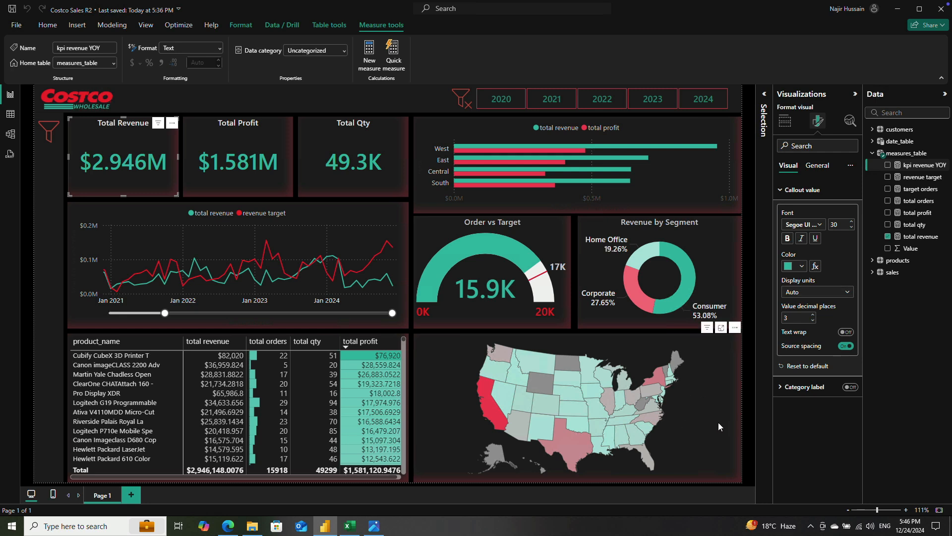
left_click(719, 423)
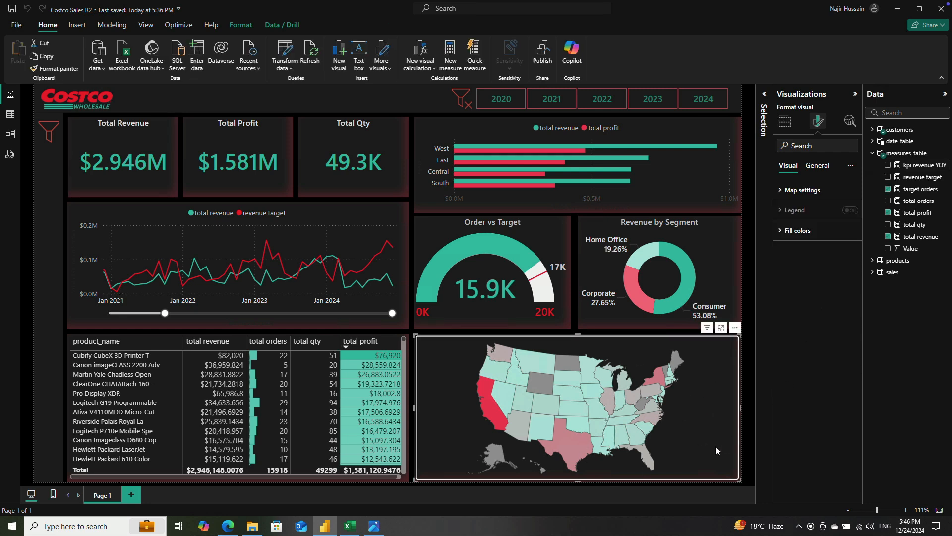
left_click(782, 124)
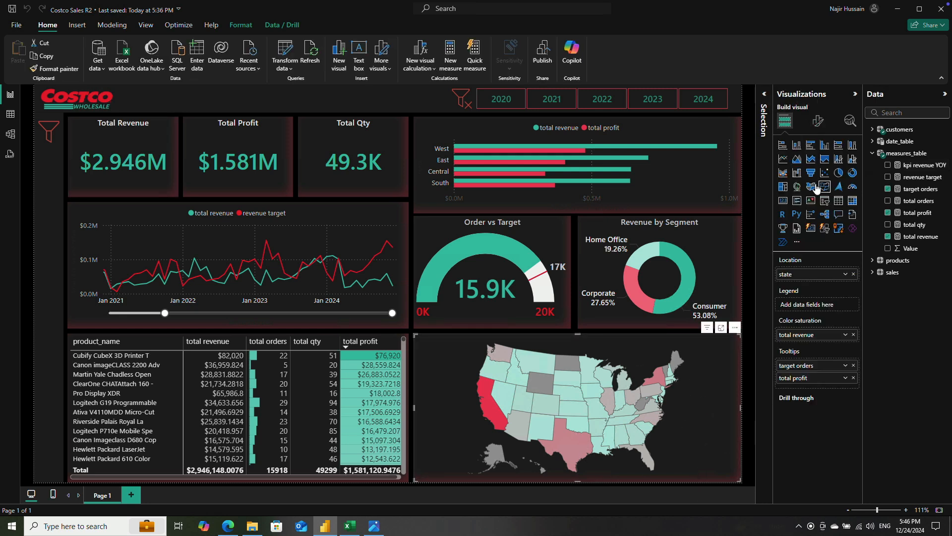
left_click(777, 201)
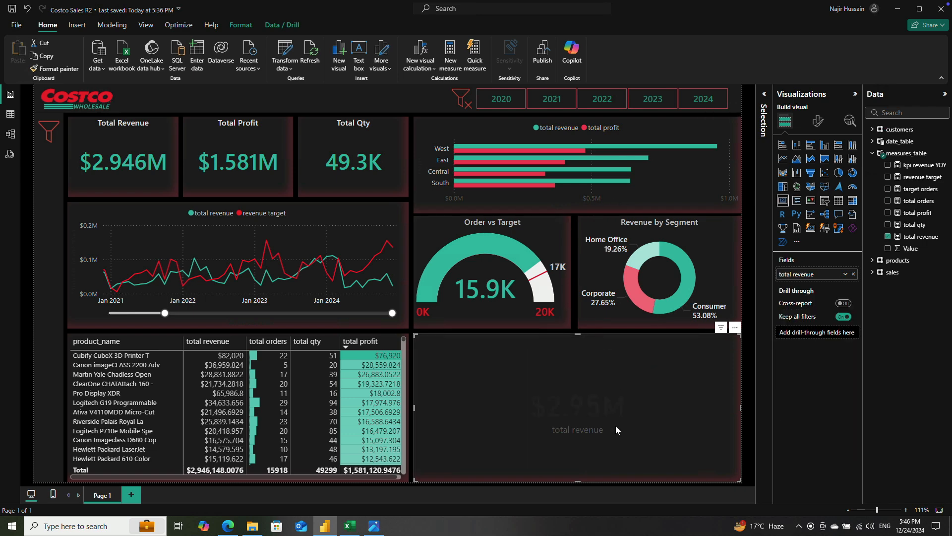
key("ctrl+z")
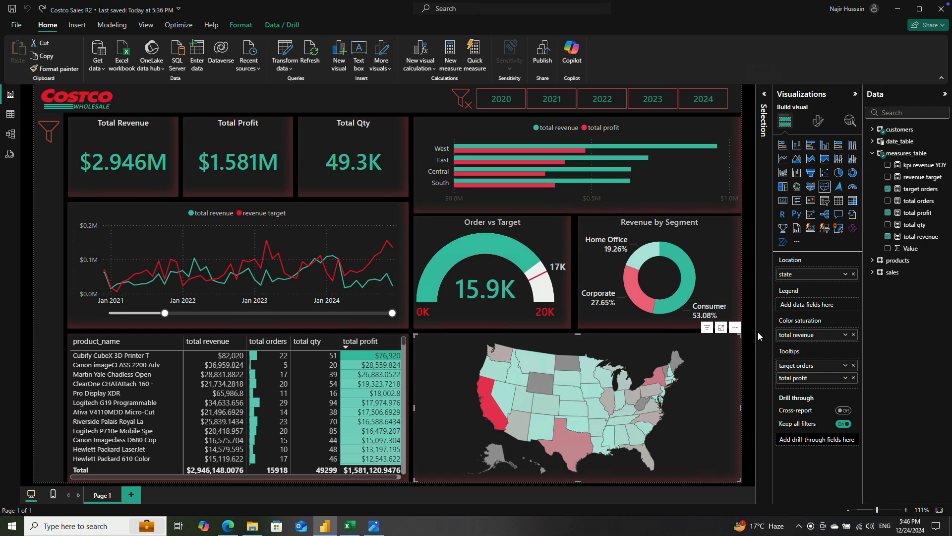
Step: Show the page's layer order and, with no visual selected, add an empty card visual to the report page
left_click(762, 300)
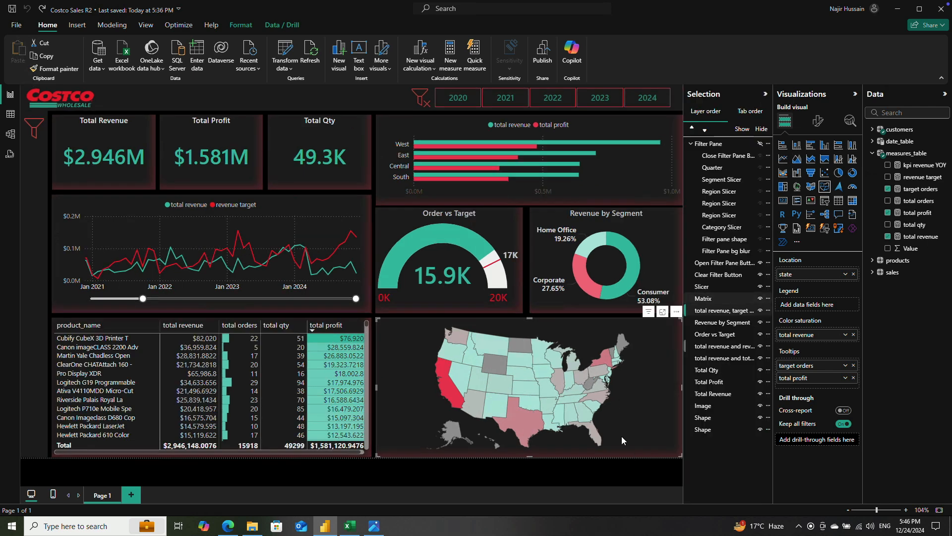
left_click(504, 477)
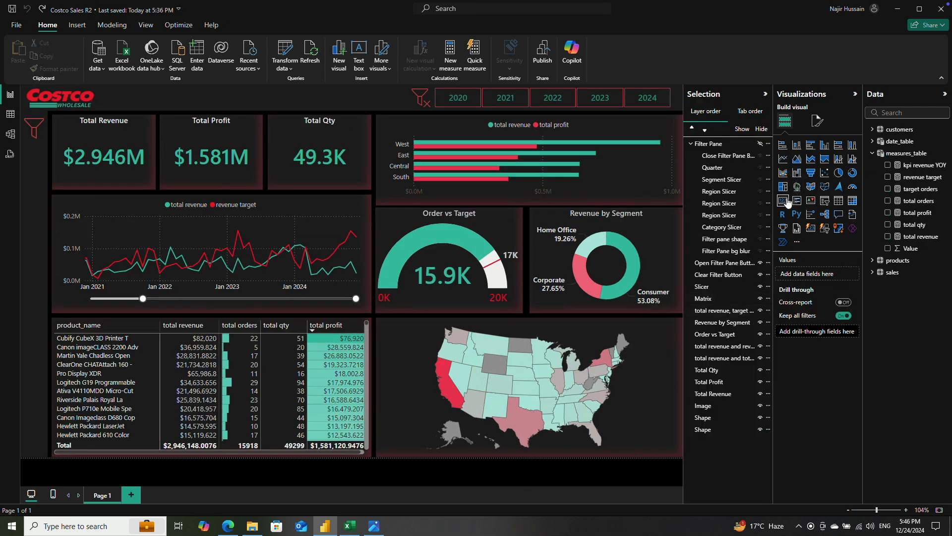
left_click(783, 200)
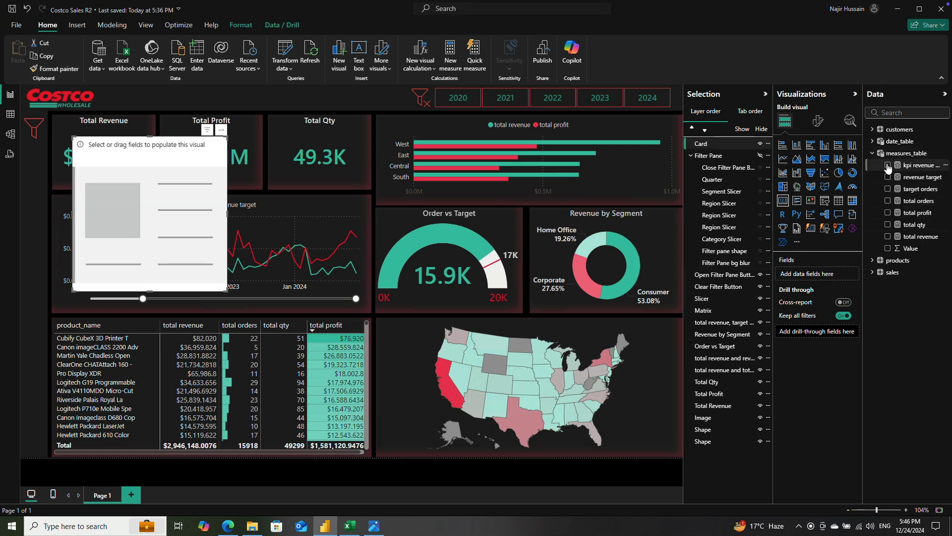
Step: Show the kpi revenue YOY measure in the new card, widen and shorten the card, and move it below the KPI values
left_click(888, 165)
left_click_drag(233, 214, 323, 213)
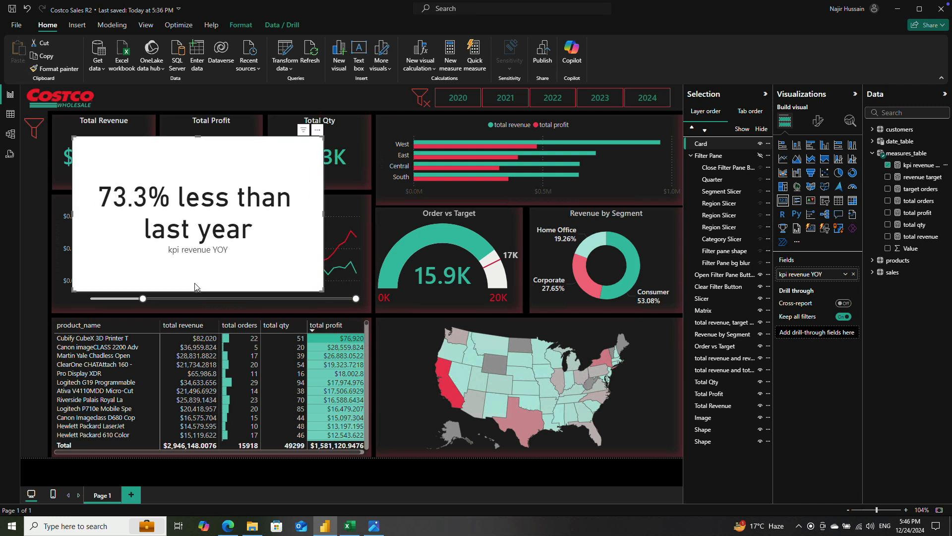
left_click_drag(197, 291, 198, 260)
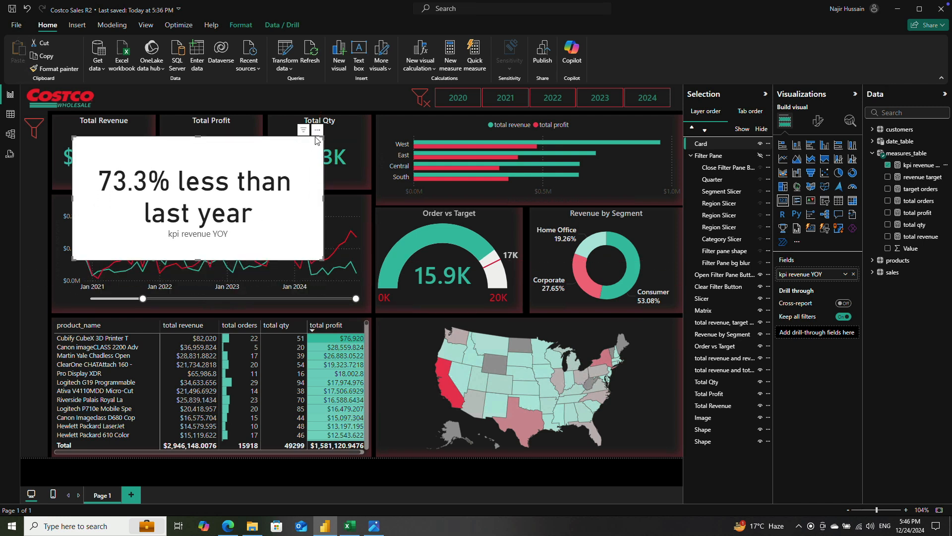
left_click_drag(318, 133, 383, 164)
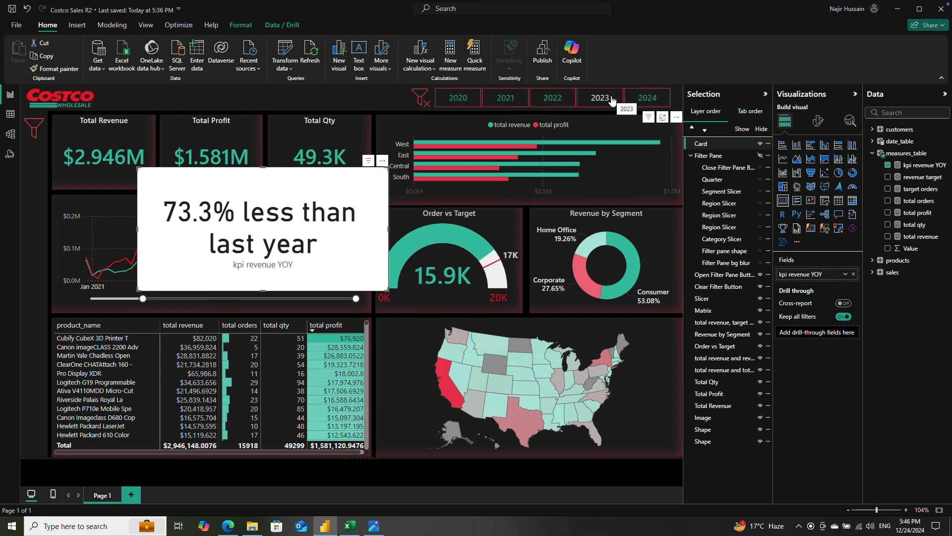
Step: Filter the report to 2020 and 2021 in turn, and move the year-over-year card fully clear of the KPI cards above
left_click(458, 98)
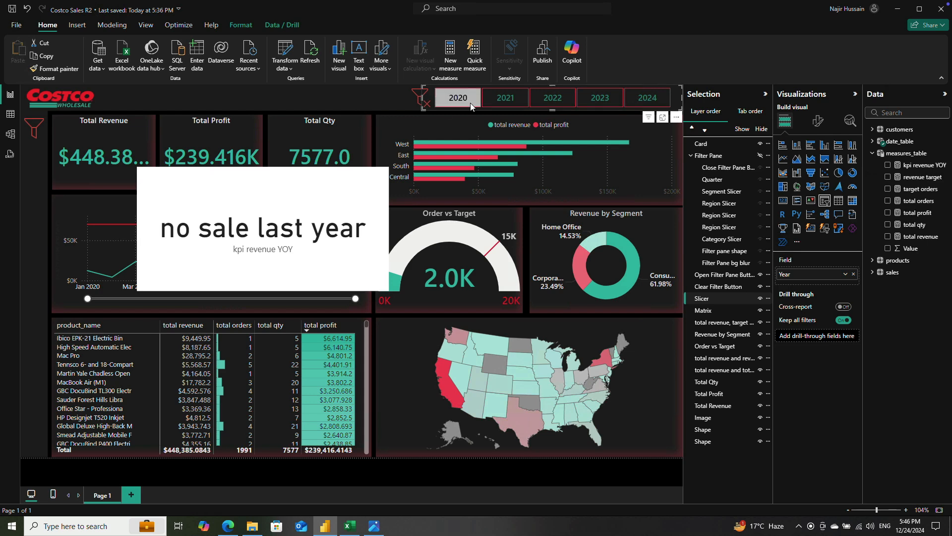
left_click(507, 99)
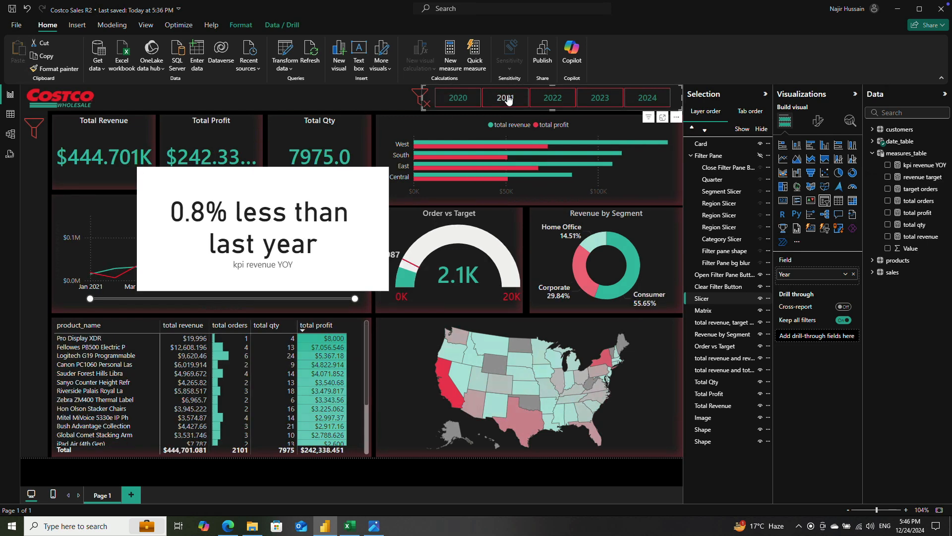
left_click_drag(378, 174, 383, 216)
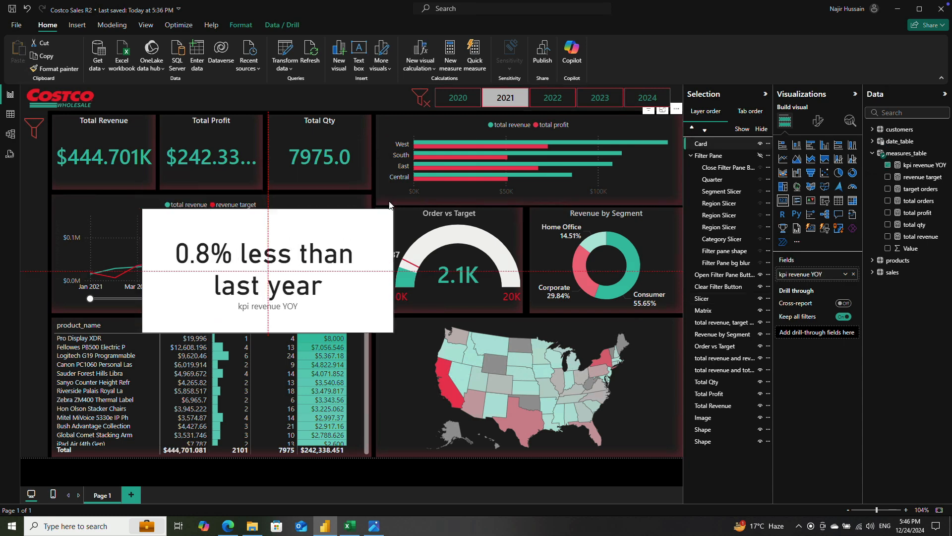
Step: Alternate the year slicer between 2020 and 2021 to check the card's text against Total Revenue, ending on 2021
left_click(449, 100)
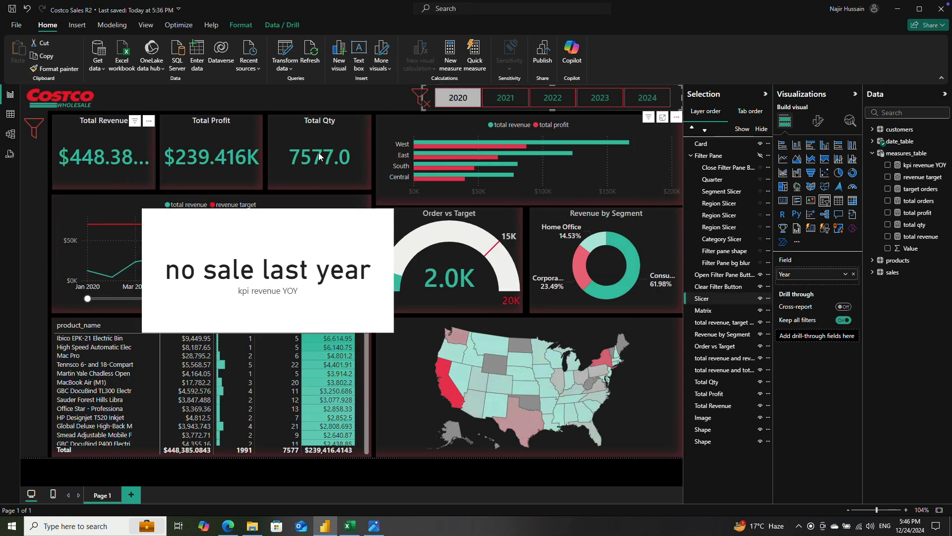
left_click(498, 99)
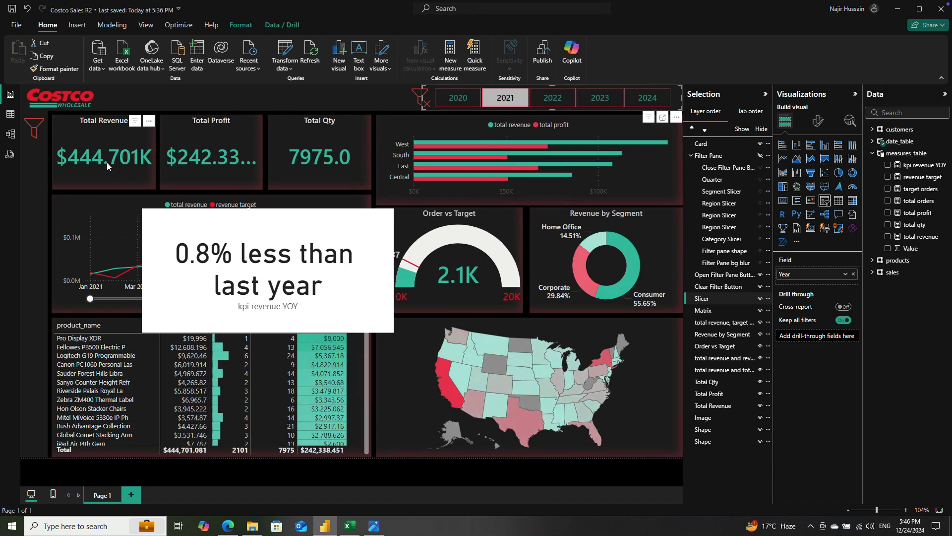
left_click(457, 97)
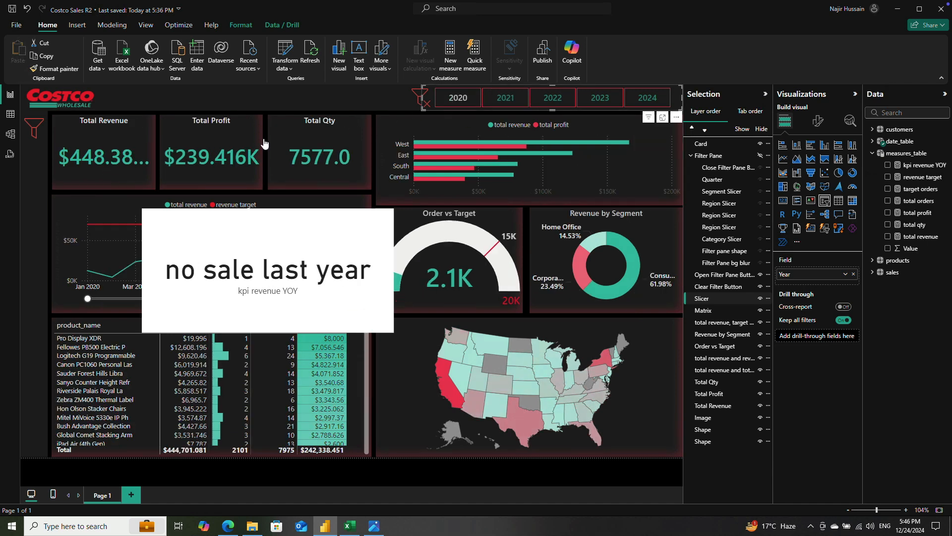
left_click(499, 103)
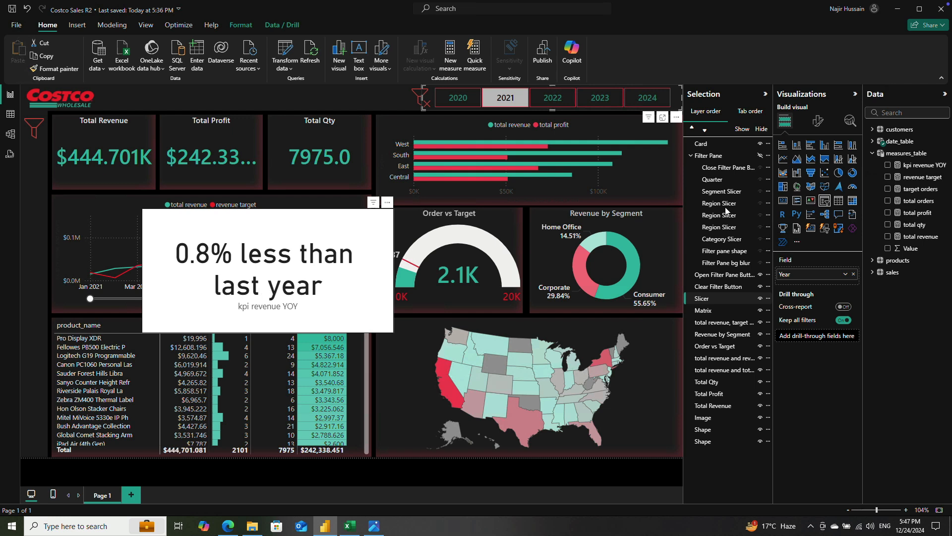
Step: Turn off the category label of the year-over-year card in its formatting options and shift the card over the revenue line chart
left_click(818, 124)
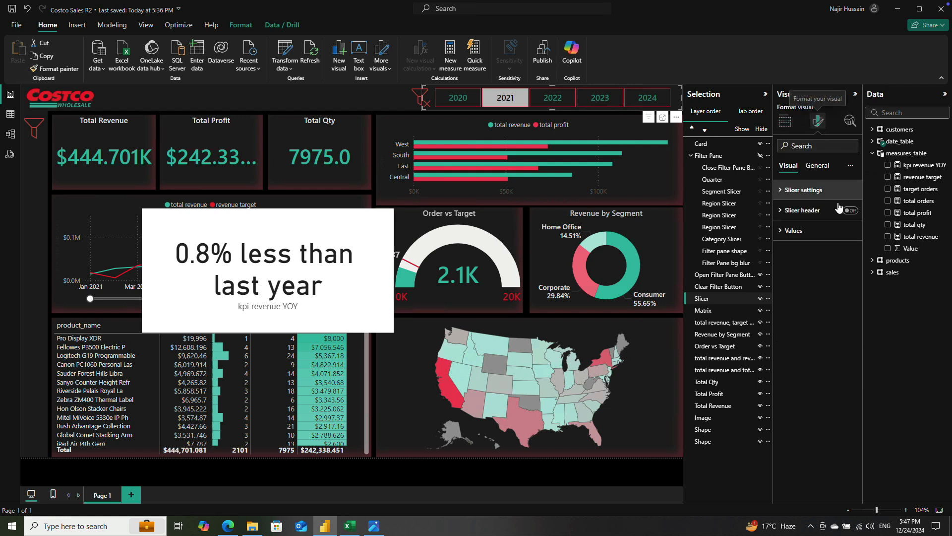
left_click(784, 231)
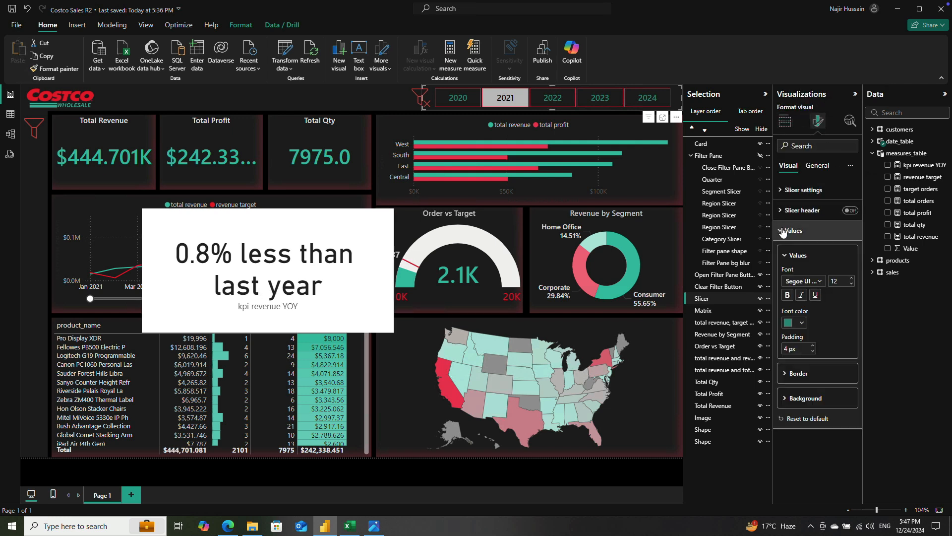
left_click(817, 165)
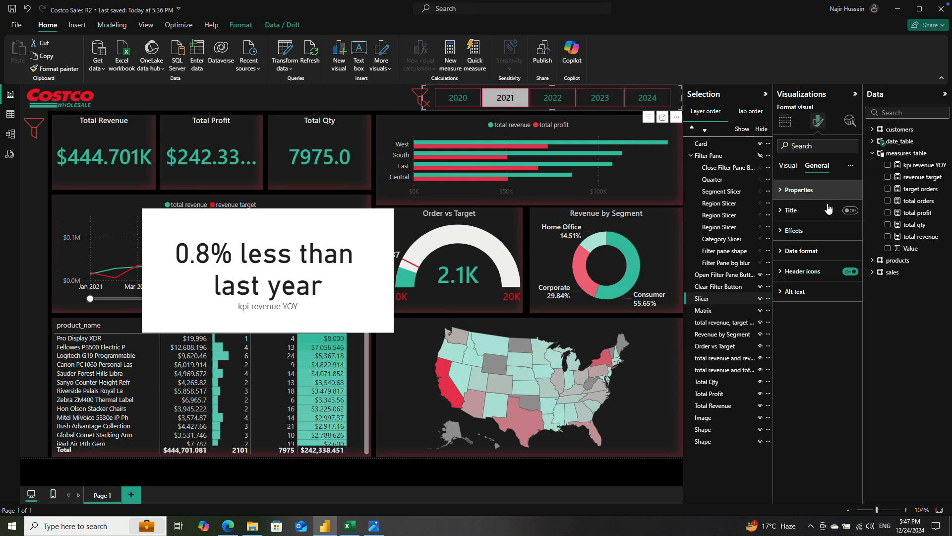
left_click(788, 165)
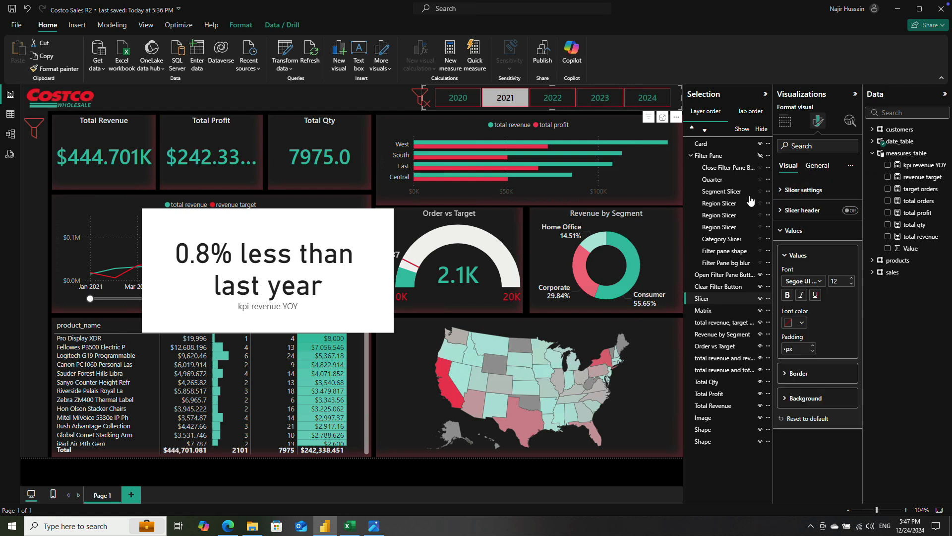
left_click(797, 190)
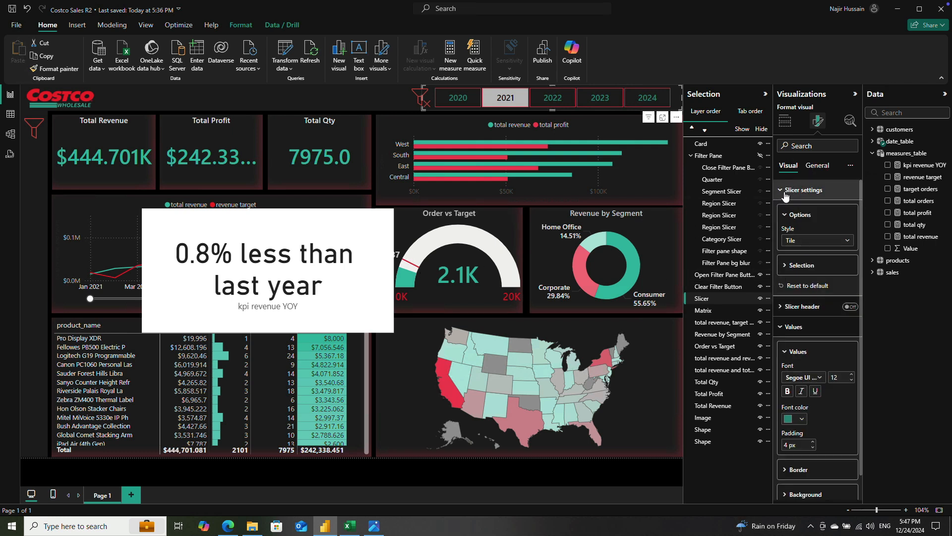
left_click(318, 230)
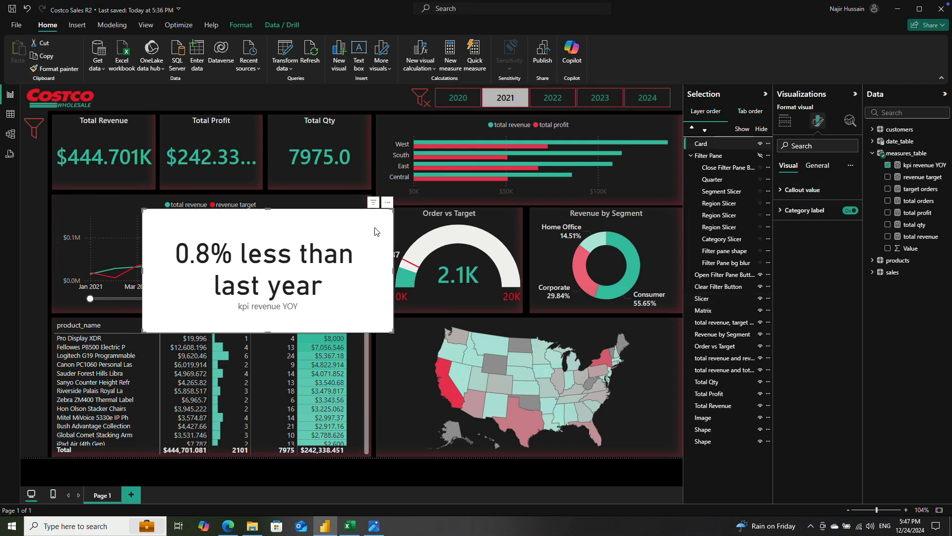
left_click(848, 211)
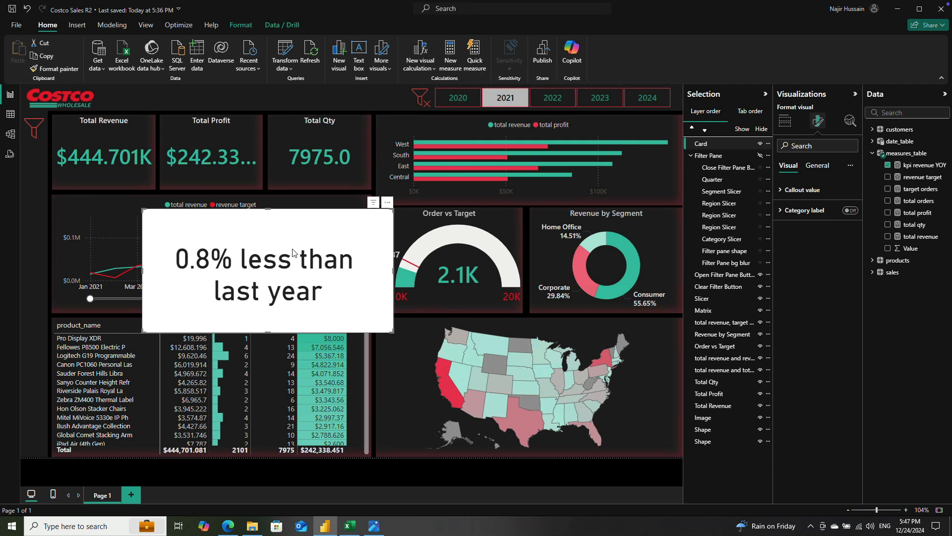
left_click_drag(388, 203, 347, 204)
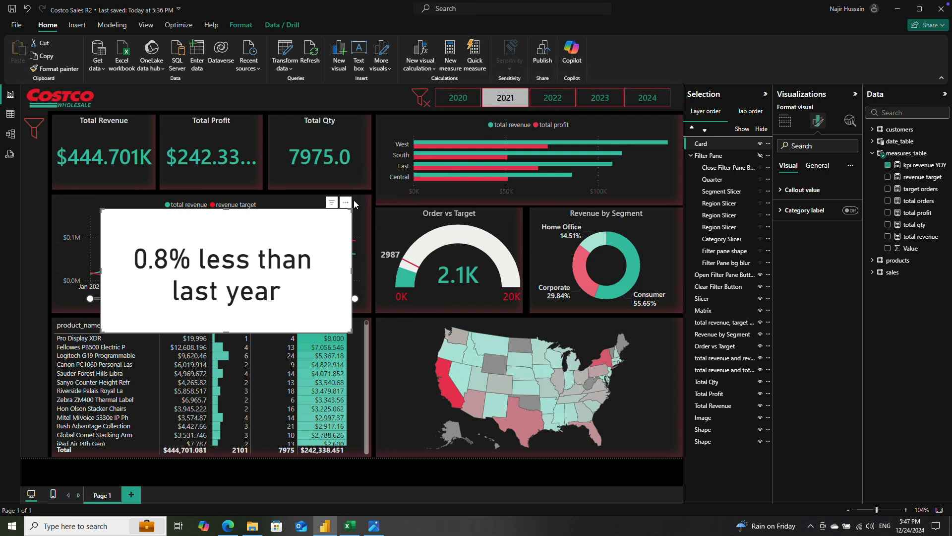
Step: Copy the entire formula of the kpi revenue YOY measure and close its formula editor
left_click(920, 165)
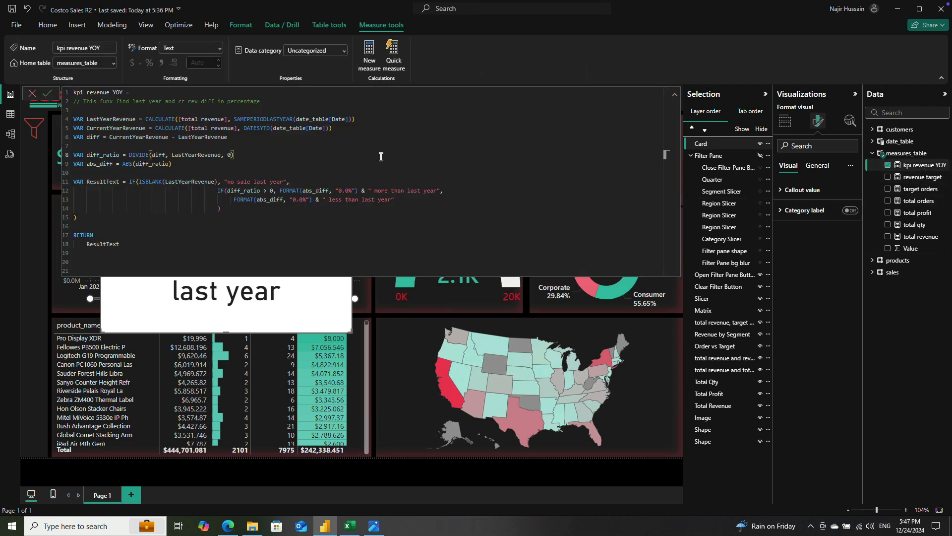
key("ctrl+a")
key("ctrl+c")
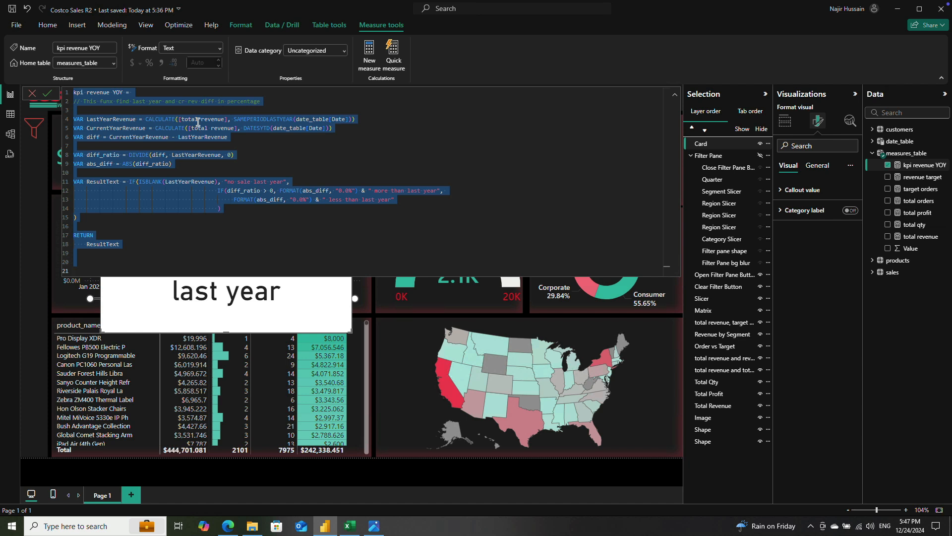
left_click(48, 94)
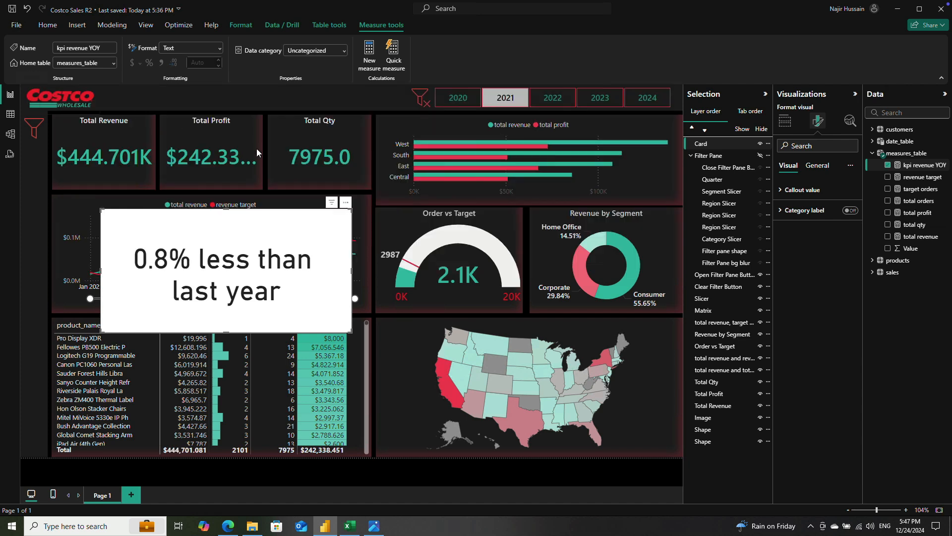
Step: Create a new measure in measures_table from the copied formula and name it kpi profit YOY
right_click(920, 154)
left_click(883, 175)
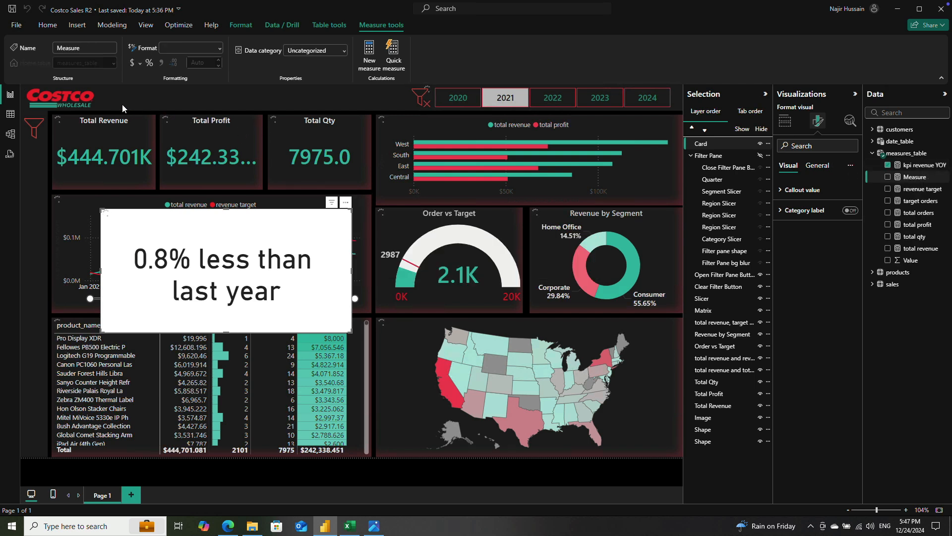
key("BackSpace")
key("ctrl+v")
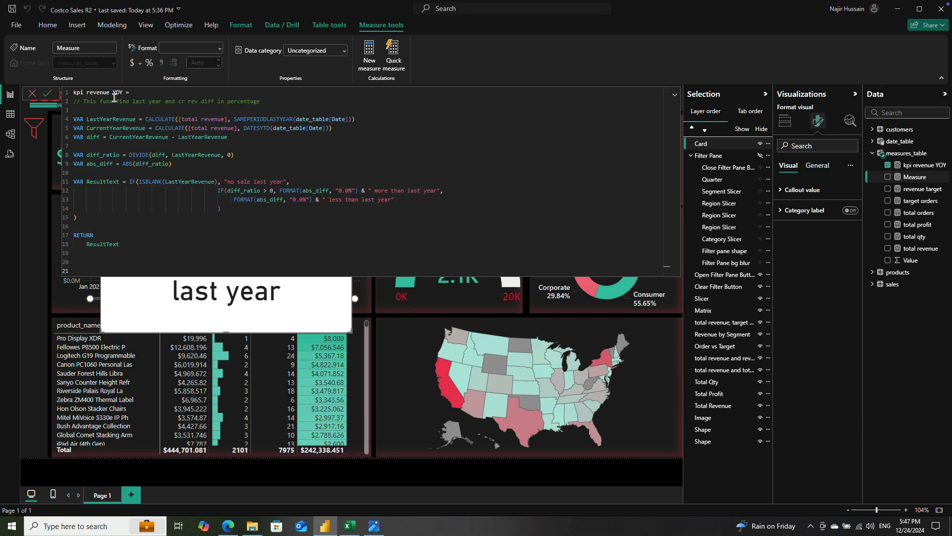
double_click(102, 92)
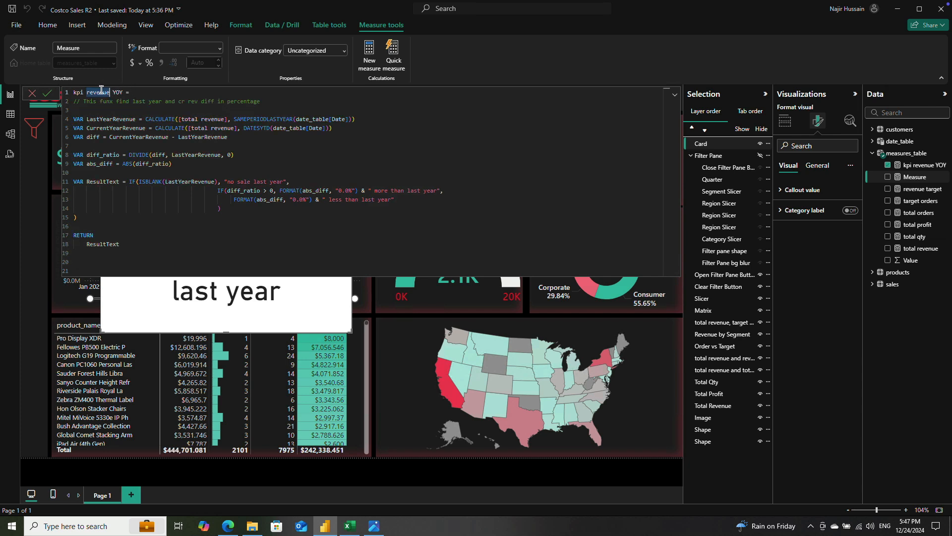
type("profit")
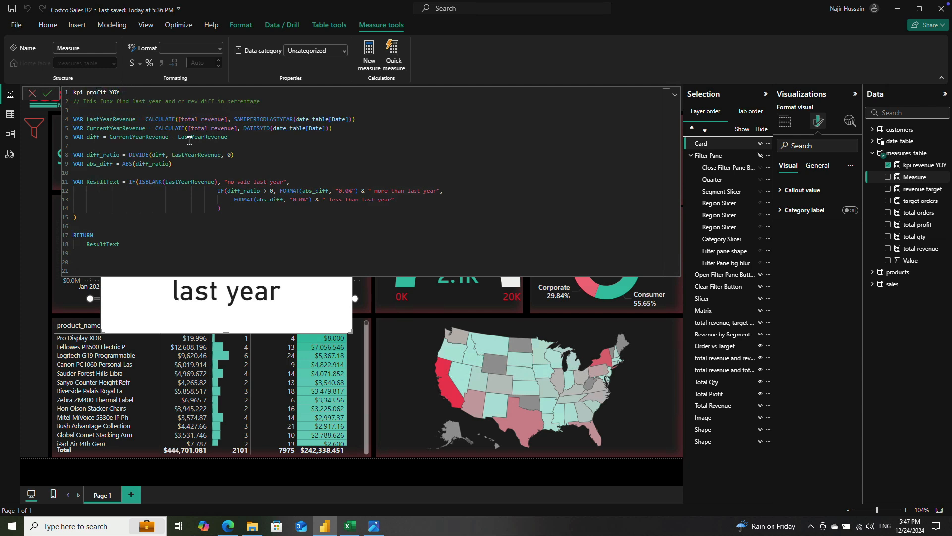
Step: Replace [total revenue] with [total profit] in both CALCULATE expressions of kpi profit YOY, then commit the measure and close the editor
left_click(188, 120)
double_click(210, 117)
key("BackSpace")
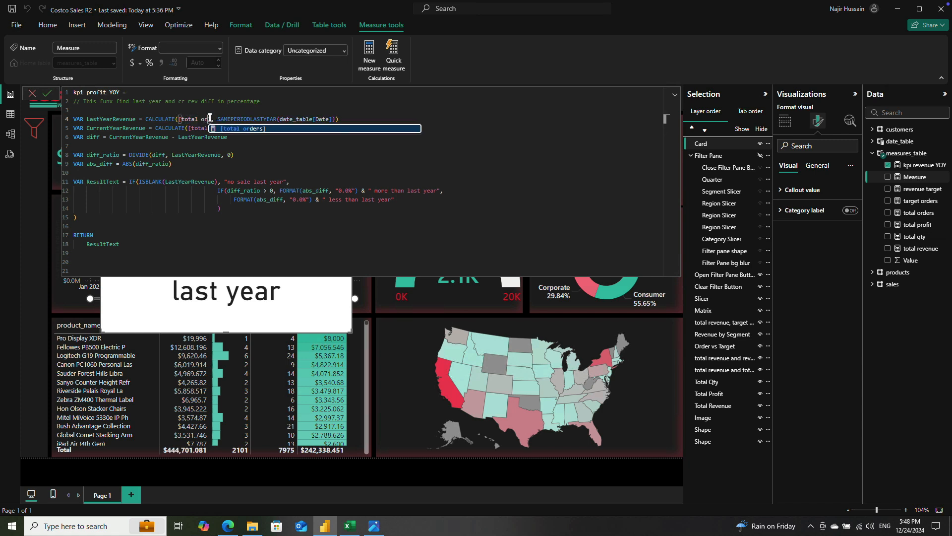
type("pro")
key("Tab")
double_click(216, 128)
type("pro")
key("Tab")
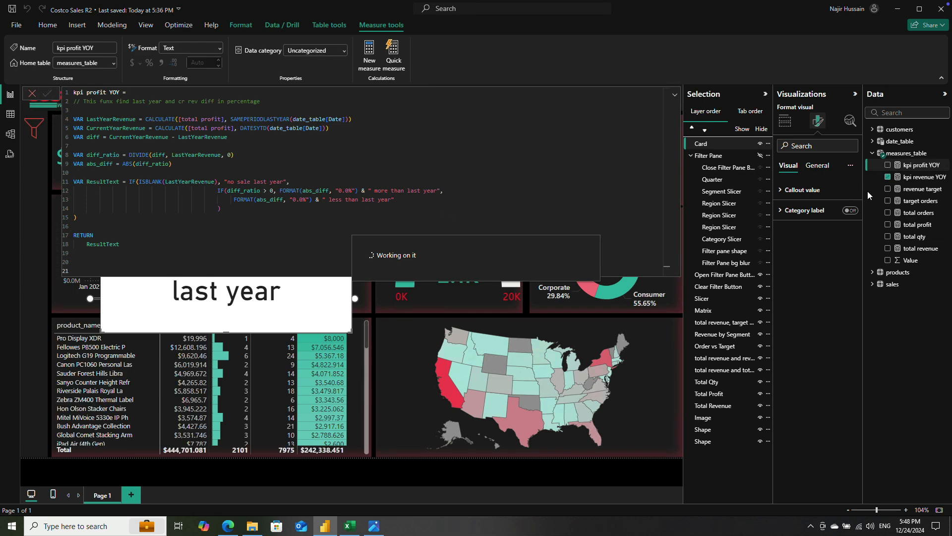
left_click(33, 94)
Step: With the report filtered to 2021, replace kpi revenue YOY with kpi profit YOY in the card
left_click(466, 104)
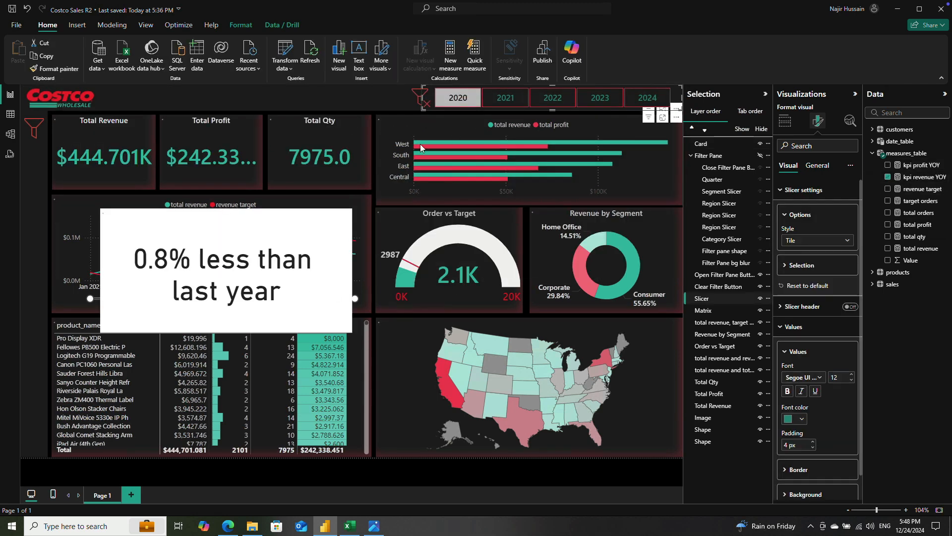
left_click(506, 98)
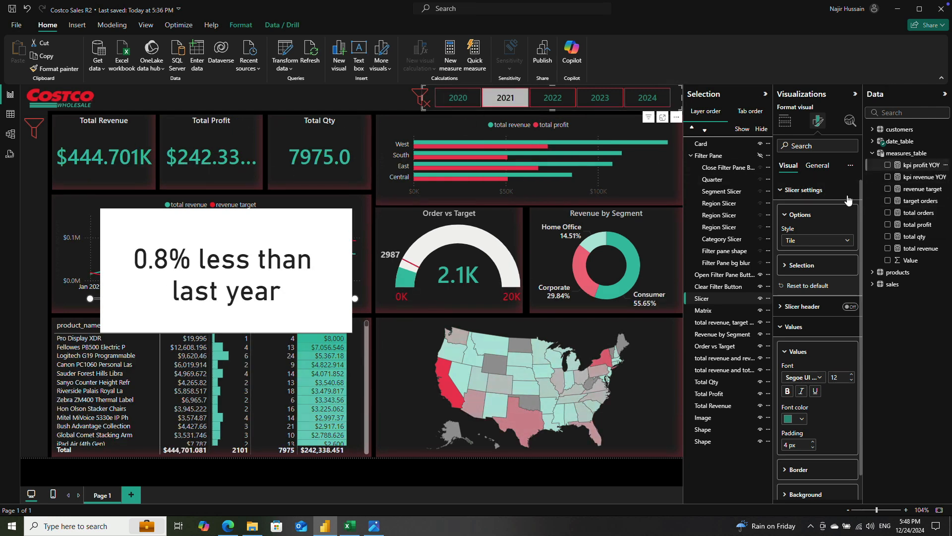
left_click(887, 177)
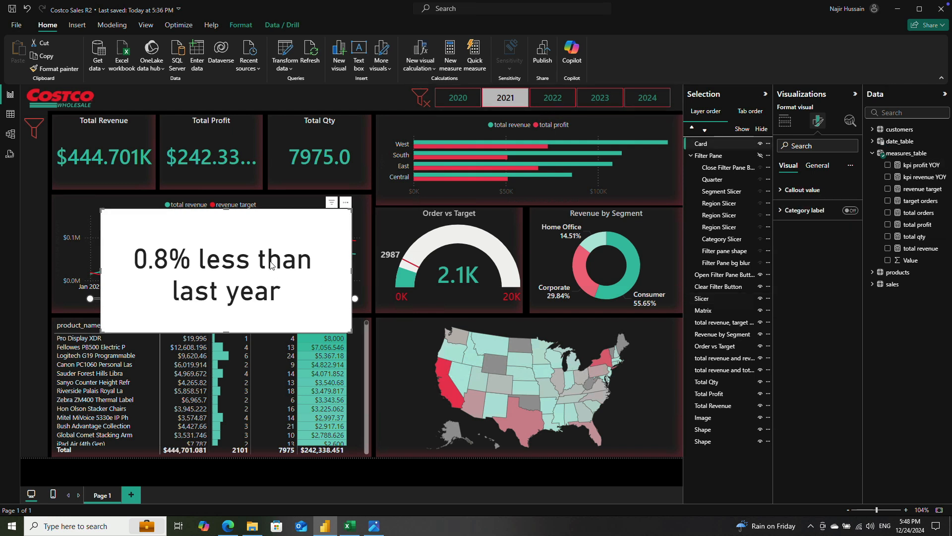
left_click(888, 177)
left_click(888, 165)
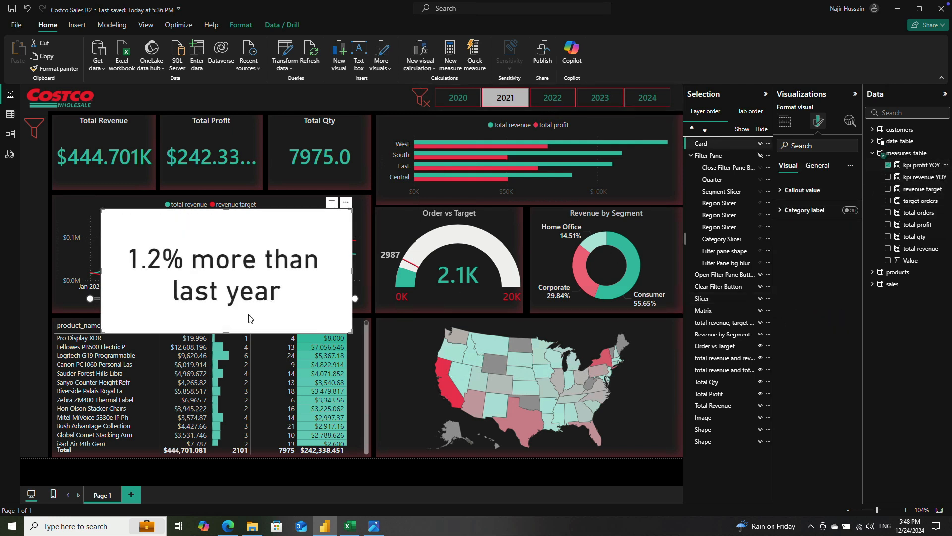
Step: Check the profit card's text for 2020, 2021 and 2022 with the year slicer, return to 2020 and select the card
left_click(463, 99)
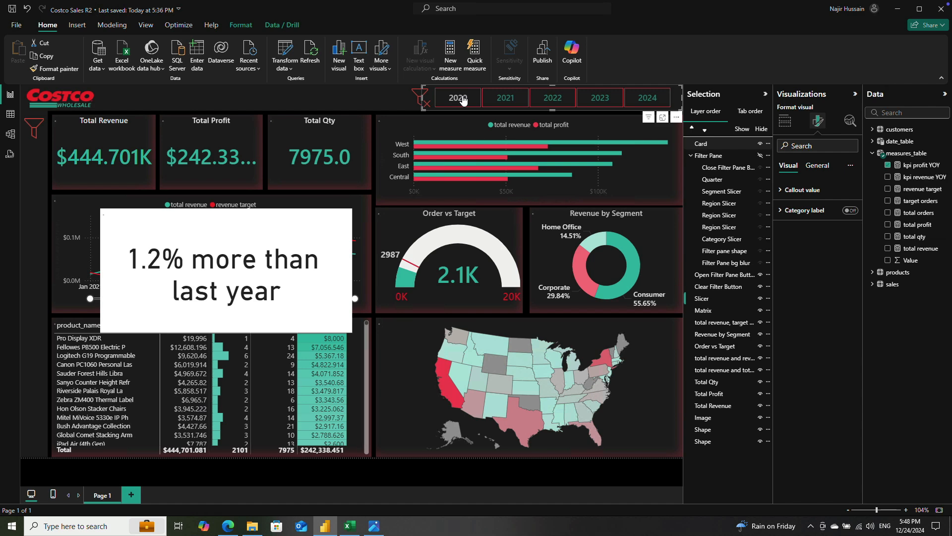
left_click(507, 96)
left_click(548, 97)
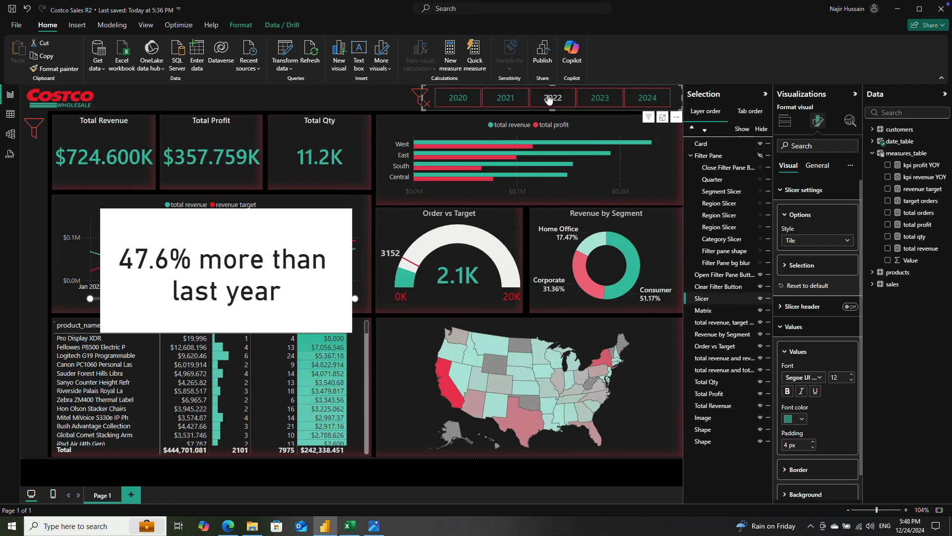
left_click(457, 98)
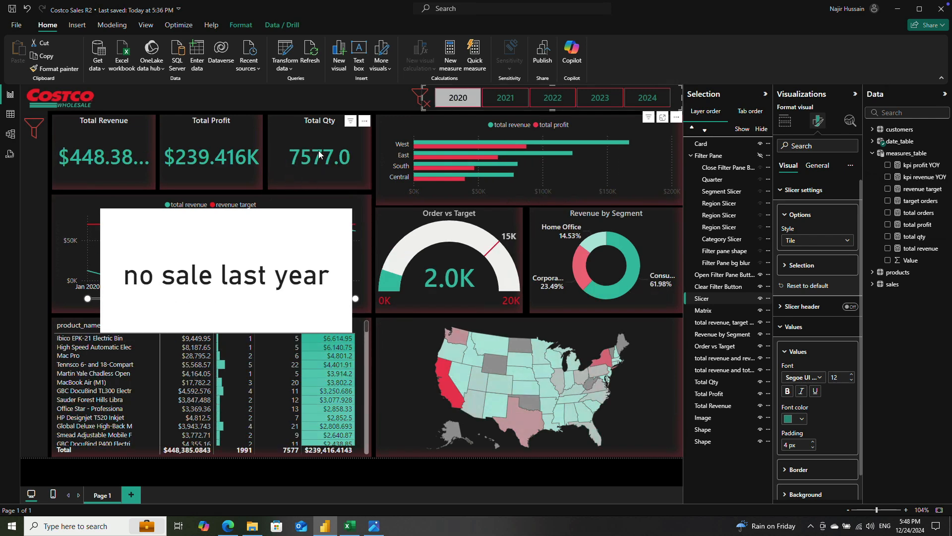
left_click(258, 272)
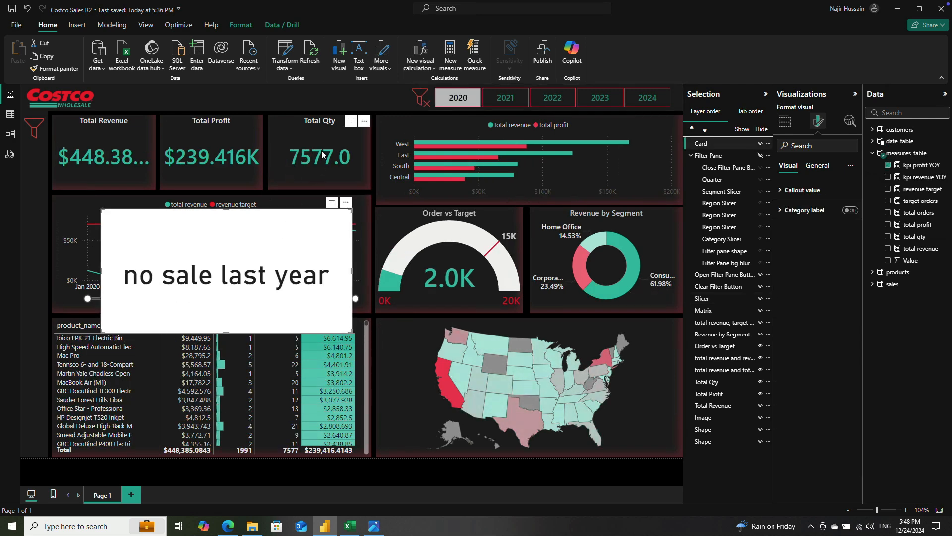
Step: Copy the entire formula of the kpi profit YOY measure and close its editor
left_click(914, 166)
left_click(274, 241)
key("ctrl+a")
key("ctrl+c")
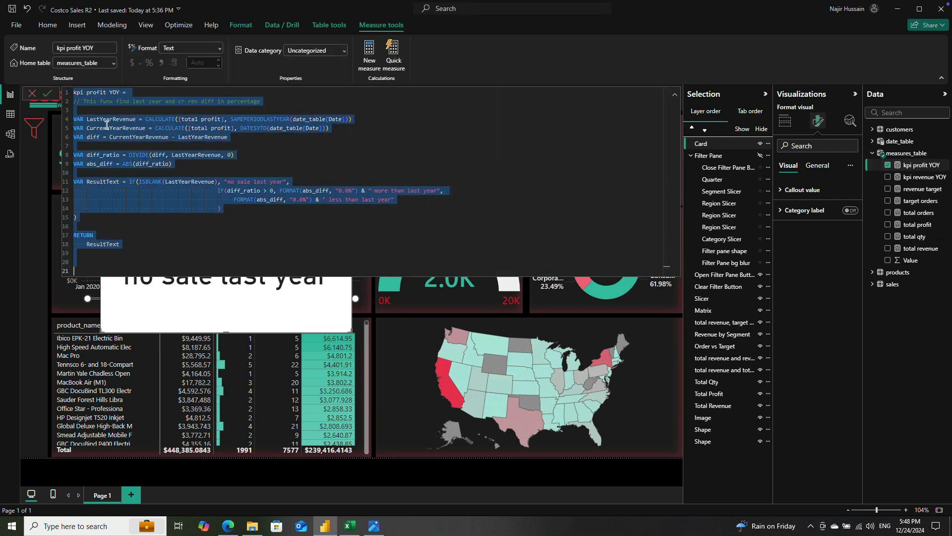
left_click(32, 93)
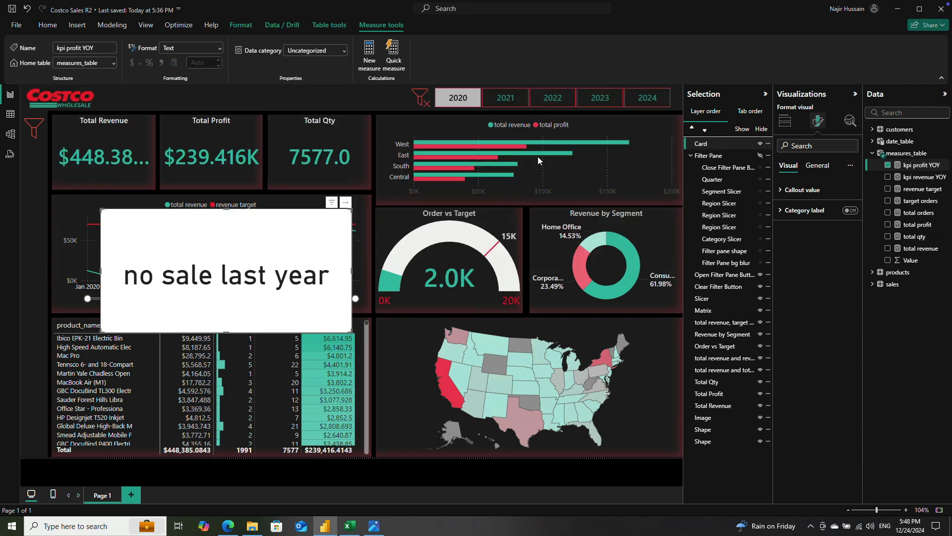
Step: Create a new measure in measures_table from the copied formula and name it kpi qty YOY
left_click(923, 155)
right_click(924, 155)
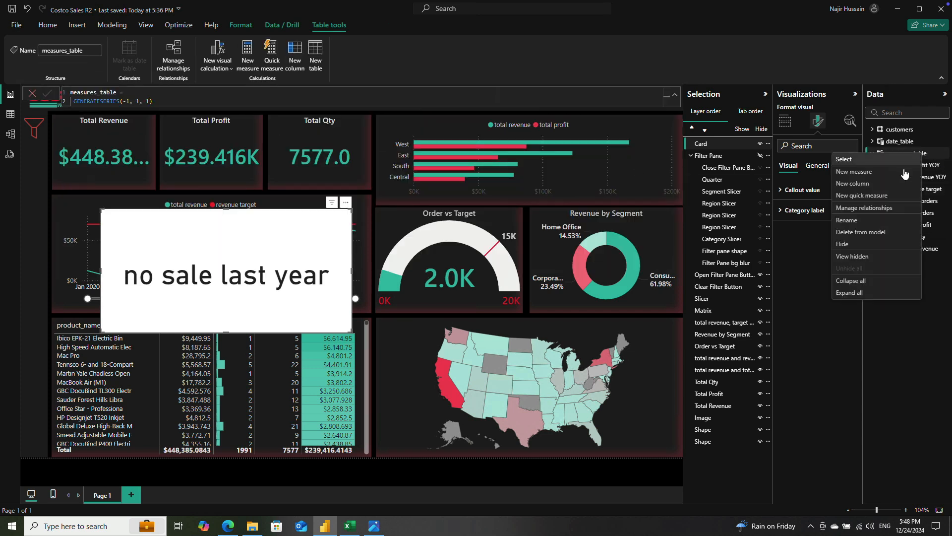
left_click(884, 172)
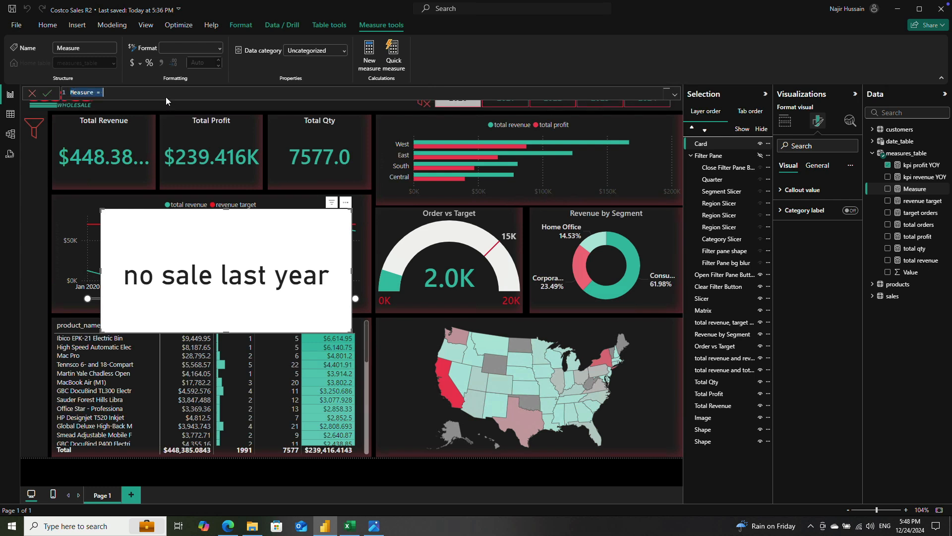
key("BackSpace")
key("ctrl+v")
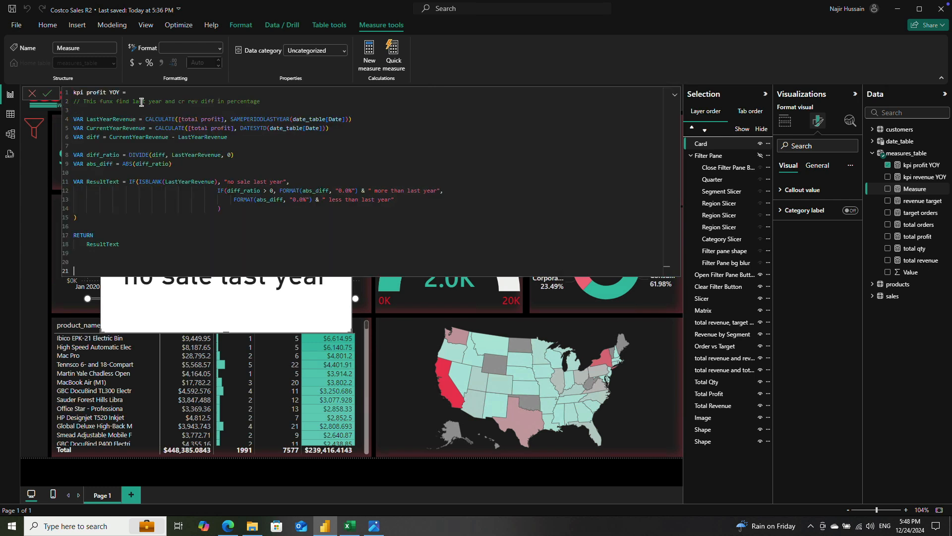
double_click(96, 92)
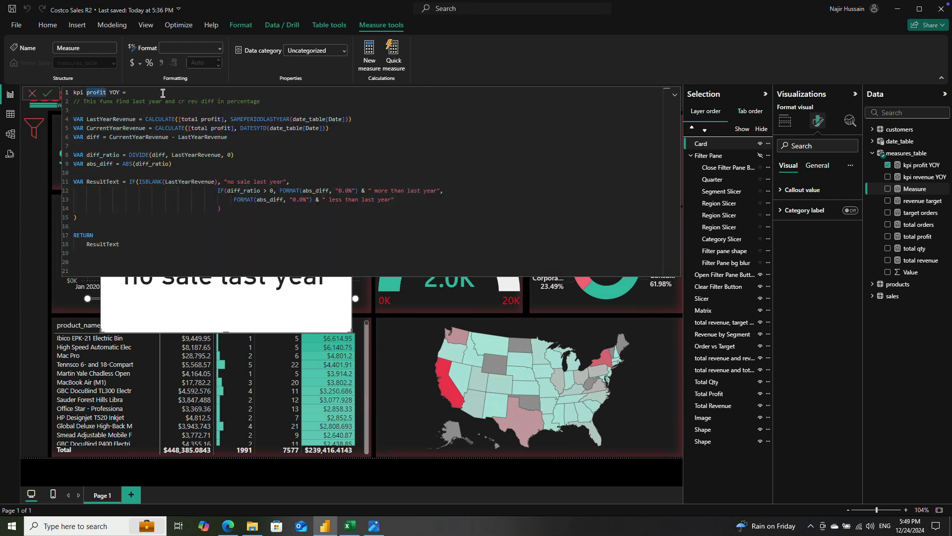
type("qty")
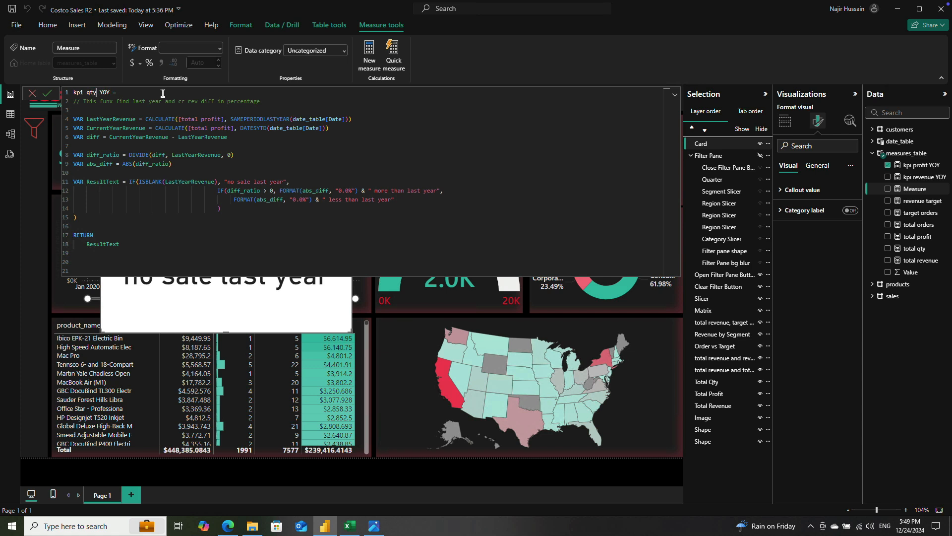
Step: Replace [total profit] with [total qty] in both CALCULATE expressions of kpi qty YOY
double_click(213, 118)
type("qty")
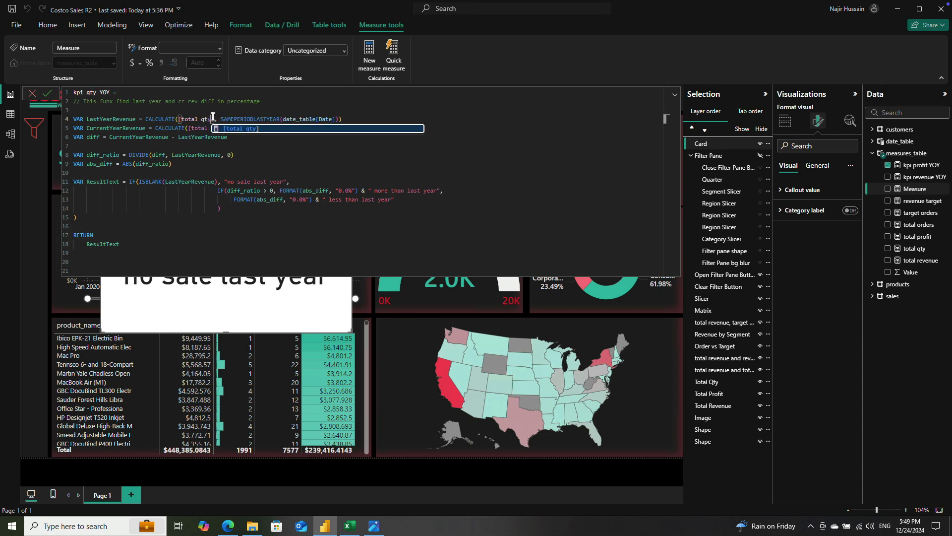
double_click(221, 128)
type("qty], DATESYTD(date_table[Date")
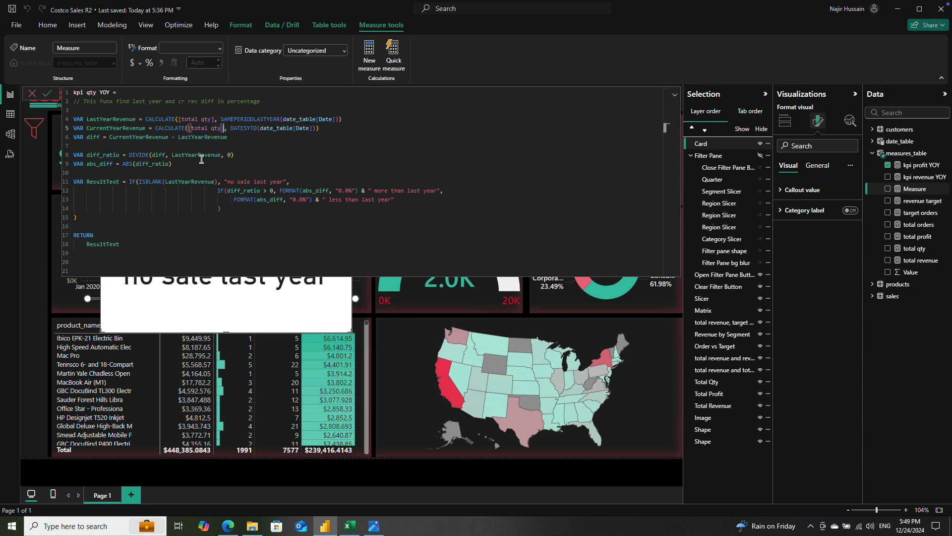
Step: Delete the diff_ratio variable line from the kpi qty YOY formula
left_click_drag(242, 154, 72, 159)
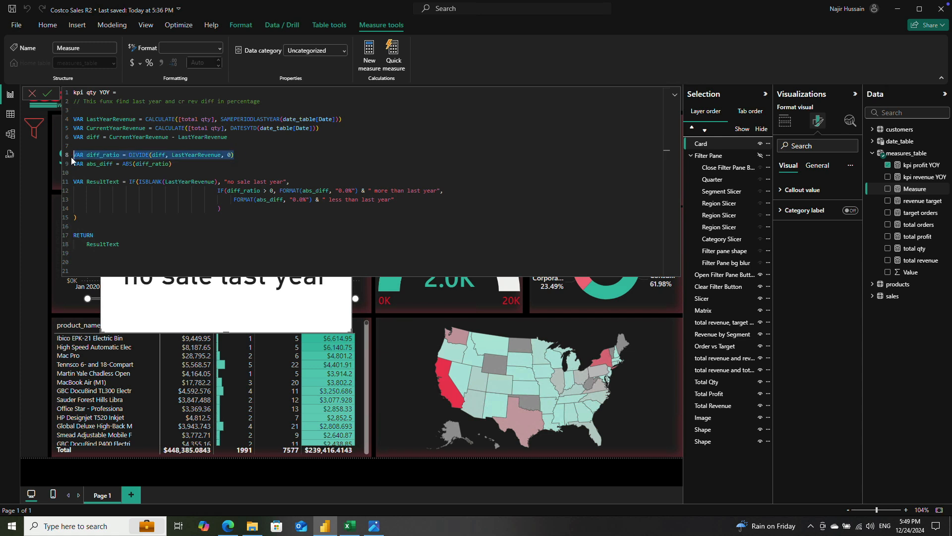
key("BackSpace")
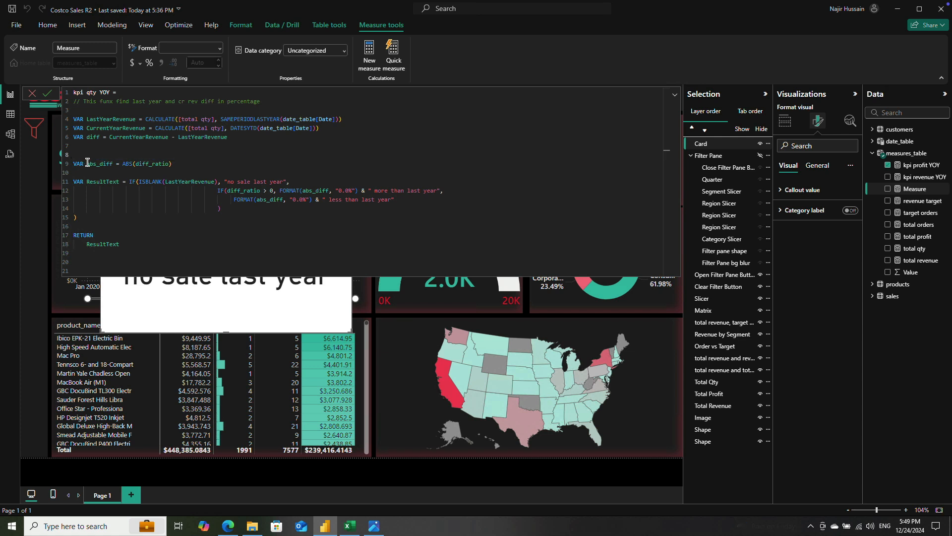
key("BackSpace")
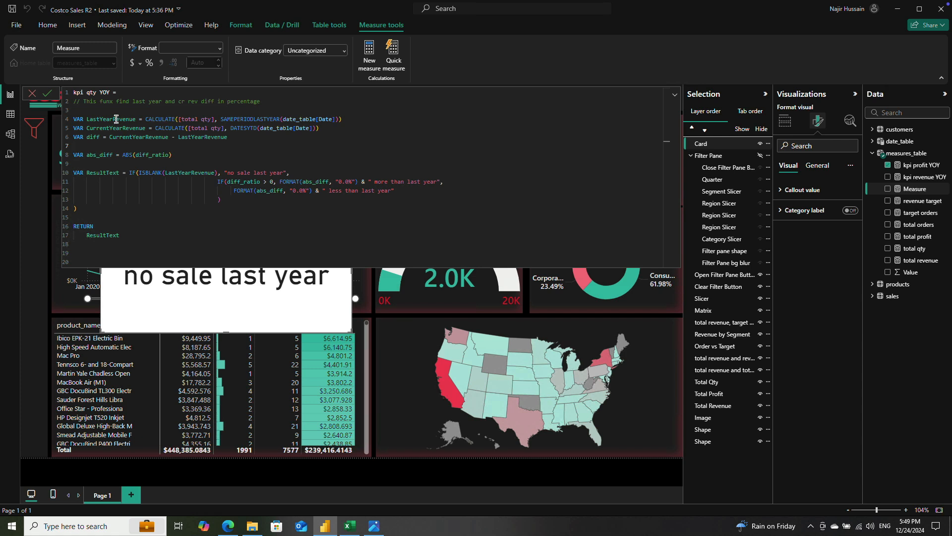
Step: Rename the two variable declarations in kpi qty YOY as LastYearQty and CurrentYearQty
left_click_drag(113, 117, 135, 116)
type("qty")
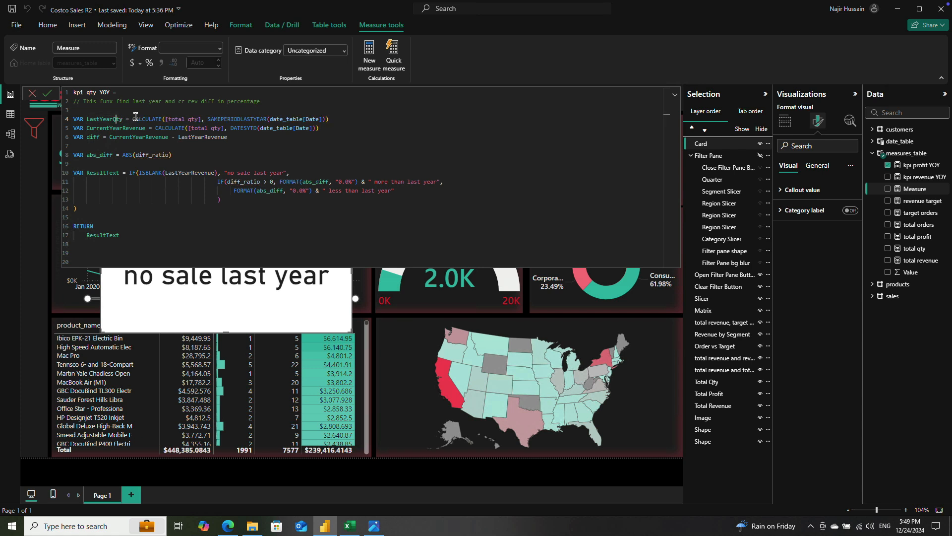
left_click(115, 119)
left_click(124, 128)
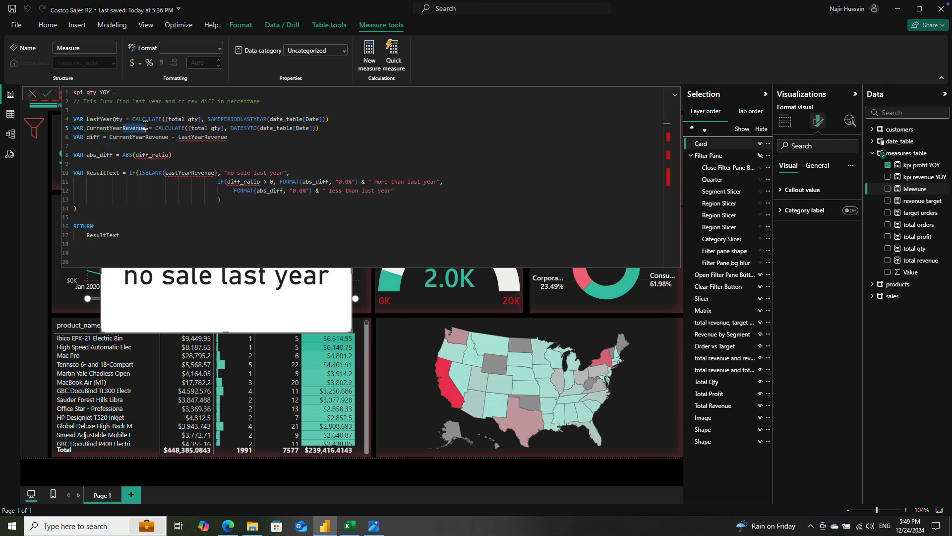
type("Qty")
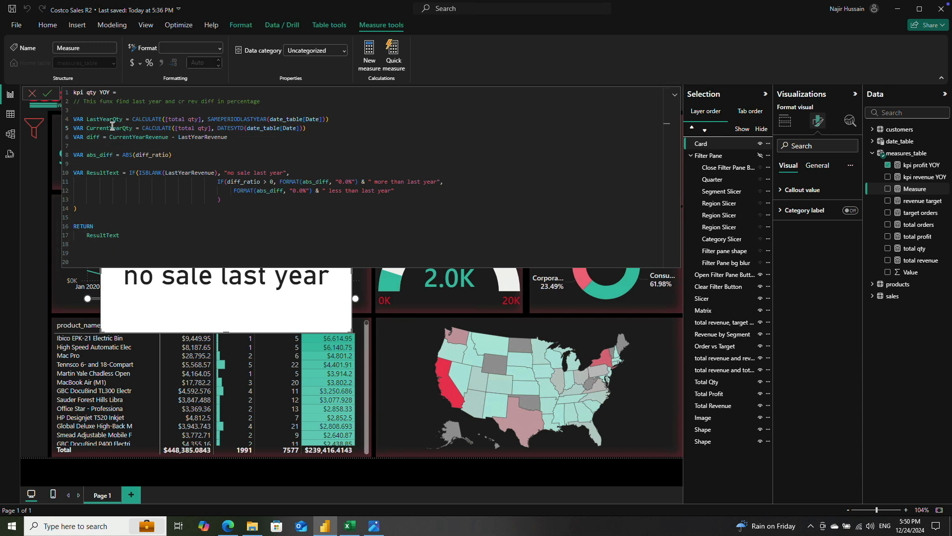
Step: Update the diff calculation to CurrentYearQty - LastYearQty and the ISBLANK test to LastYearQty
double_click(125, 129)
key("ctrl+c")
double_click(156, 138)
key("ctrl+v")
double_click(111, 122)
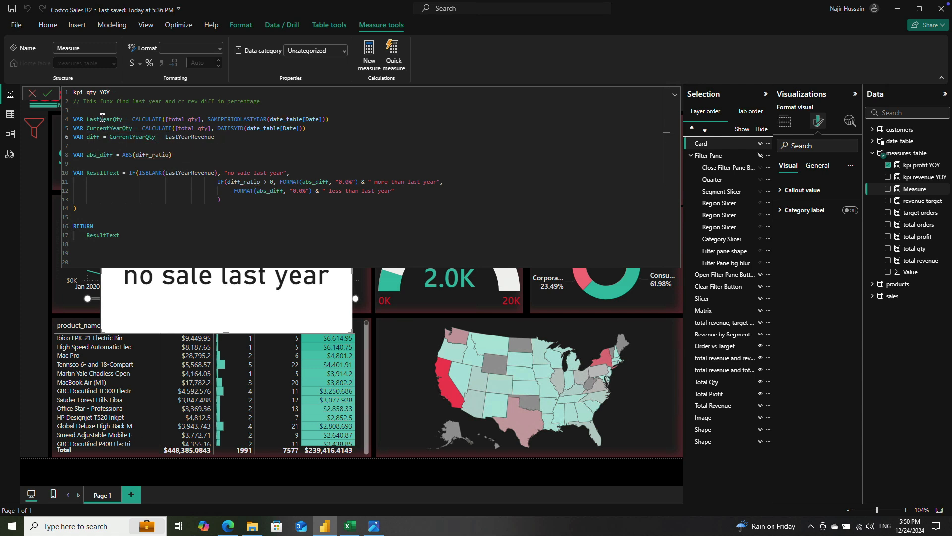
double_click(204, 137)
key("ctrl+v")
double_click(99, 119)
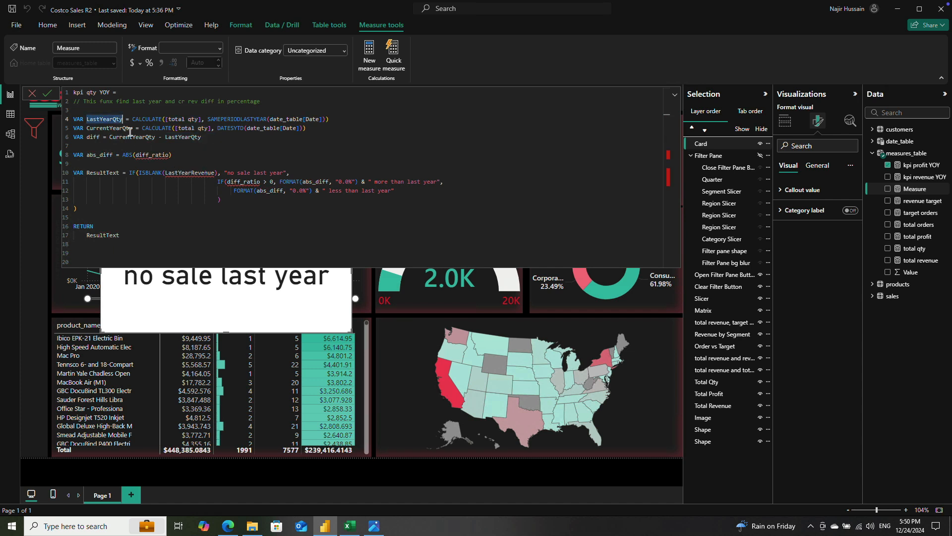
double_click(184, 172)
key("ctrl+v")
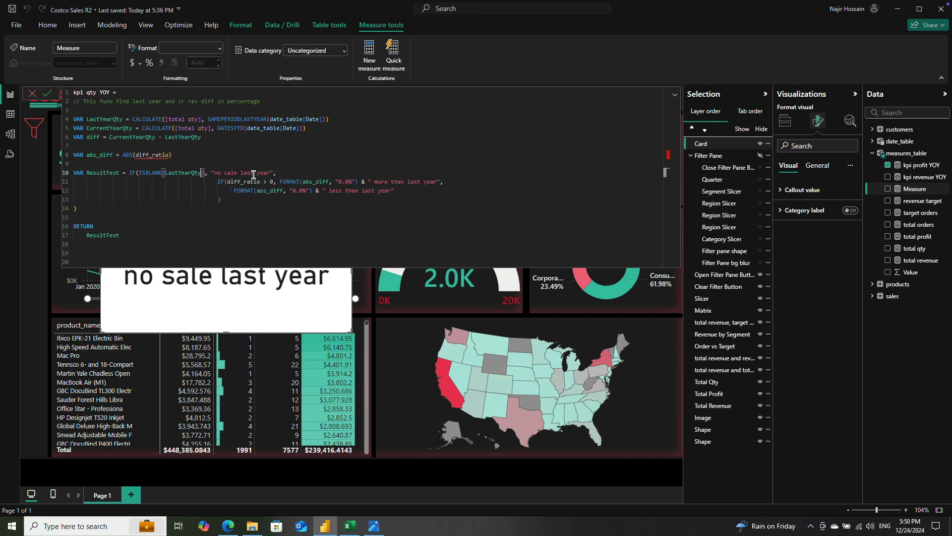
Step: Replace diff_ratio with diff in the ABS expression and in the greater-than-zero IF condition
double_click(93, 138)
key("ctrl+c")
double_click(148, 155)
key("ctrl+v")
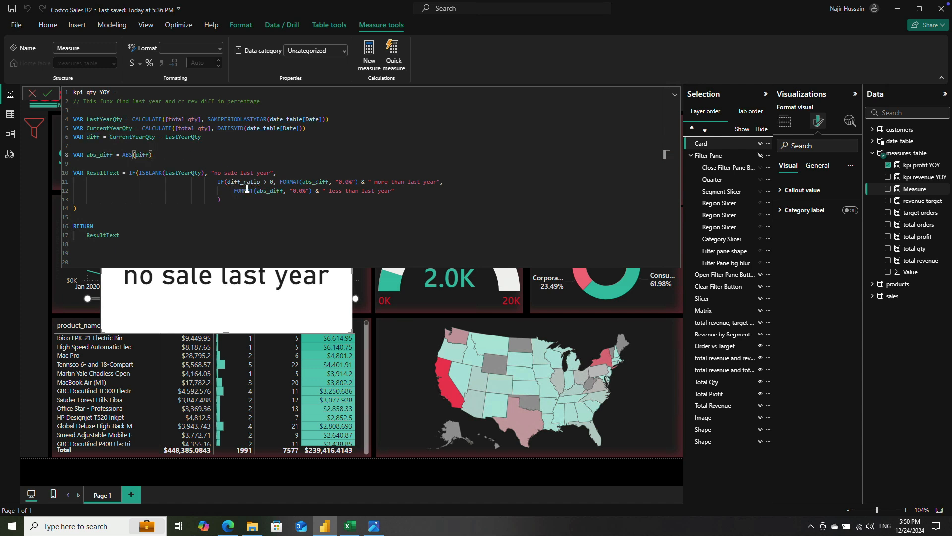
double_click(91, 136)
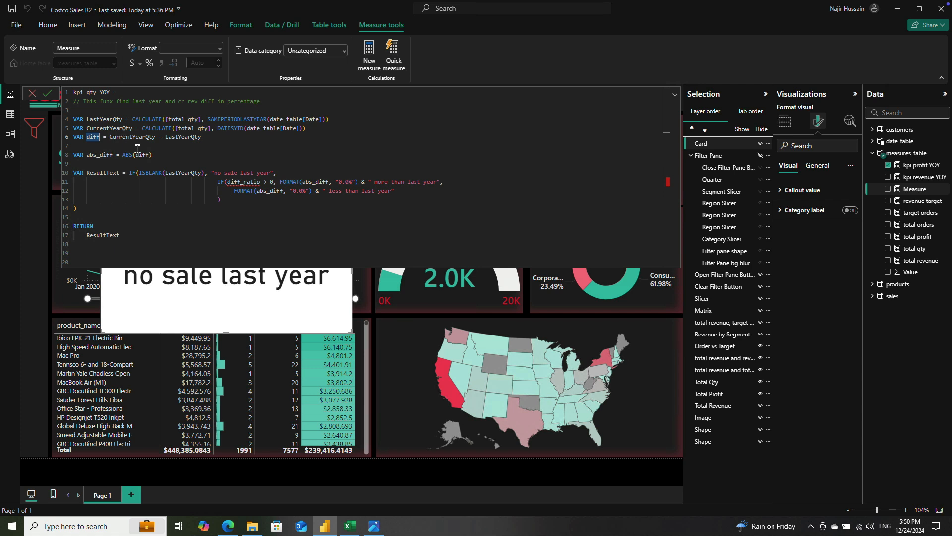
key("alt")
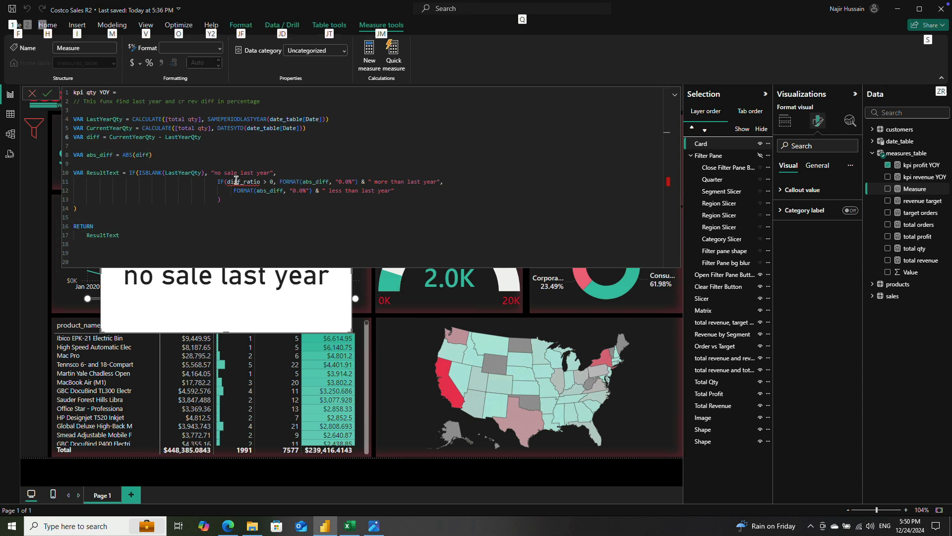
double_click(236, 182)
key("ctrl+v")
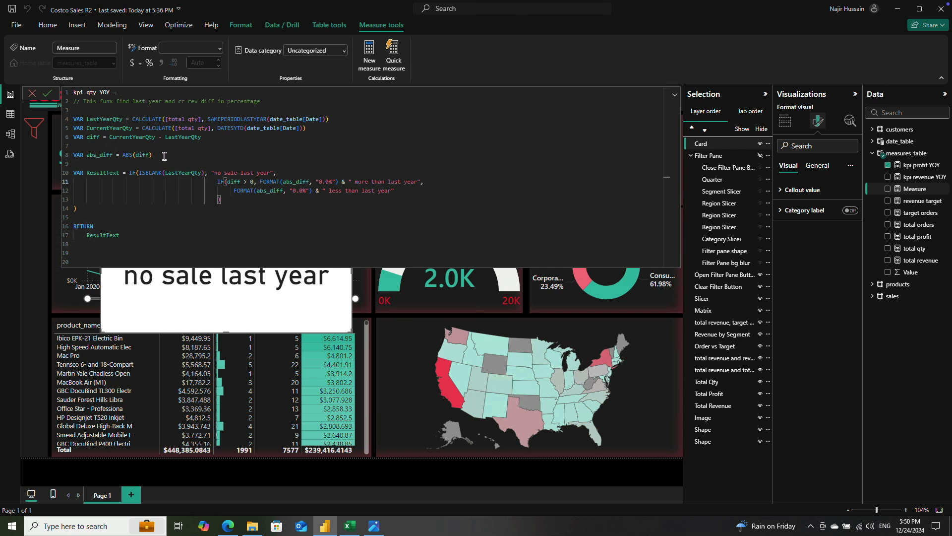
Step: Change the "more than last year" number format to "0.0" and divide ABS(diff) by 1000
left_click(333, 181)
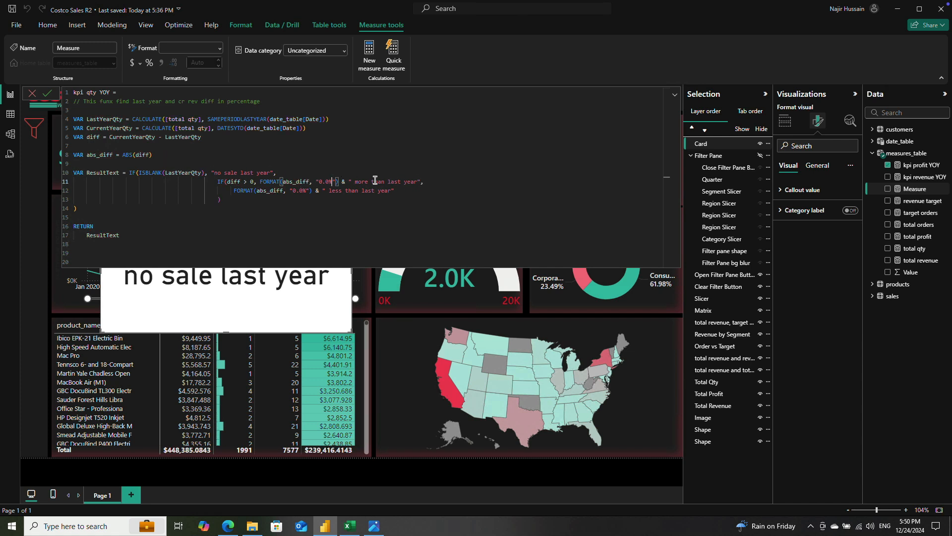
key("BackSpace")
left_click(168, 156)
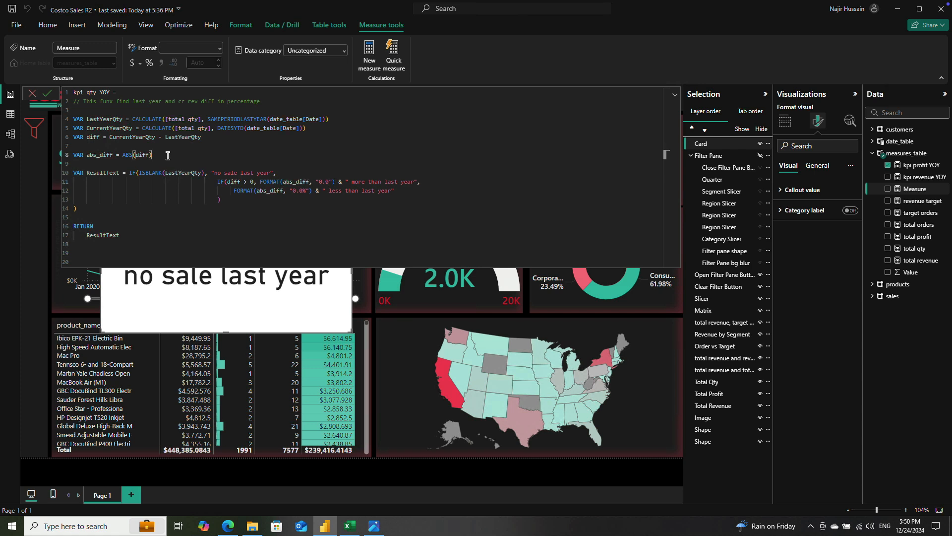
type("/1000")
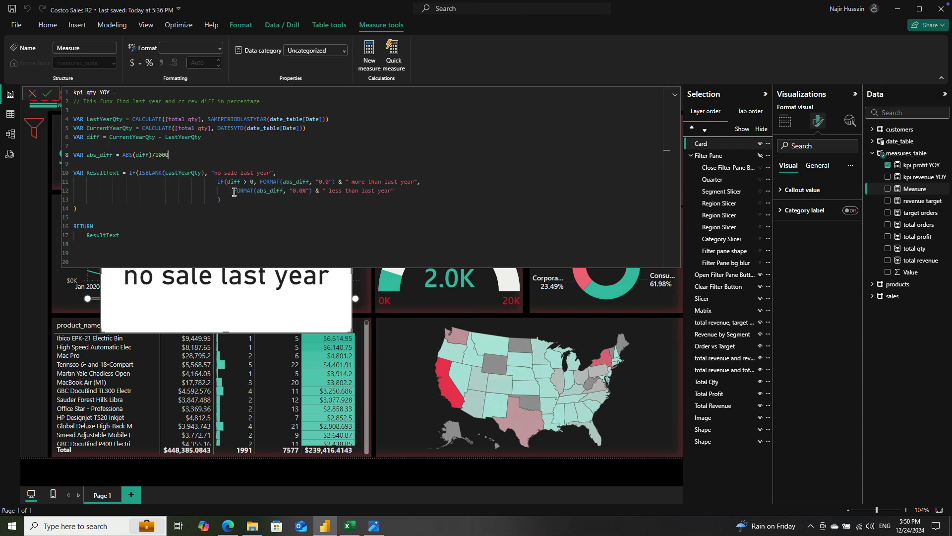
Step: Append &"K" after the FORMAT expression in the "more than last year" branch
left_click(333, 182)
type("\")\"")
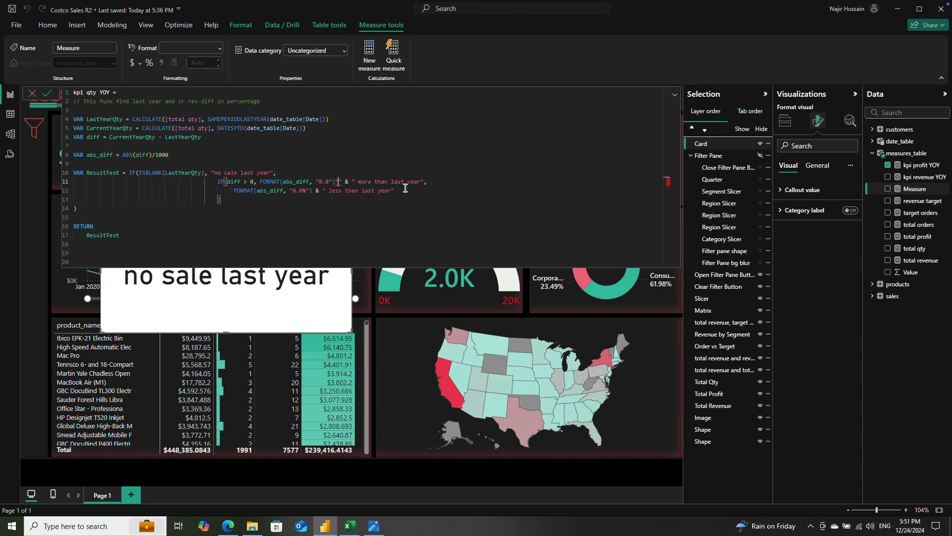
type("%")
key("Left")
type("&\"K")
Step: Copy the &"K" suffix into the "less than last year" branch with format "0.0", then commit the measure and close the editor
key("Left")
key("shift+Right")
left_click(325, 190)
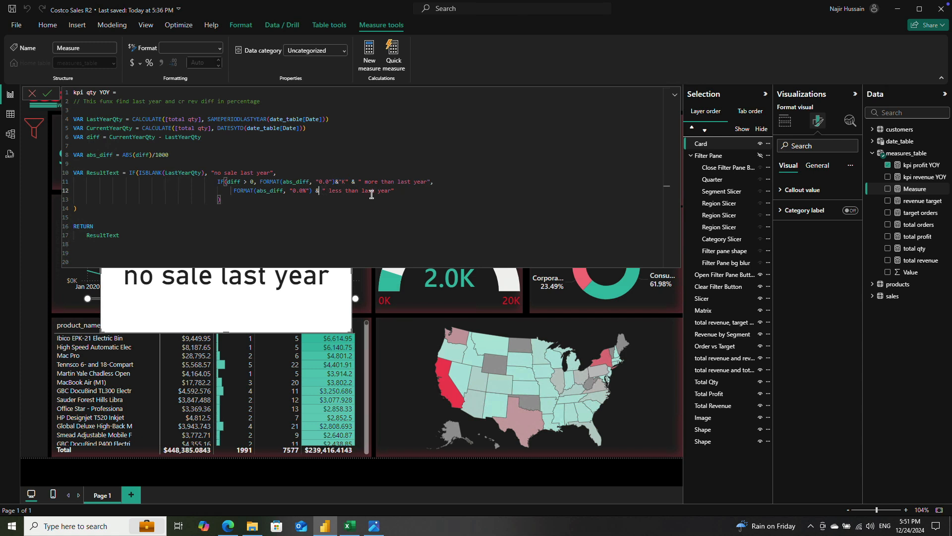
key("ctrl+v")
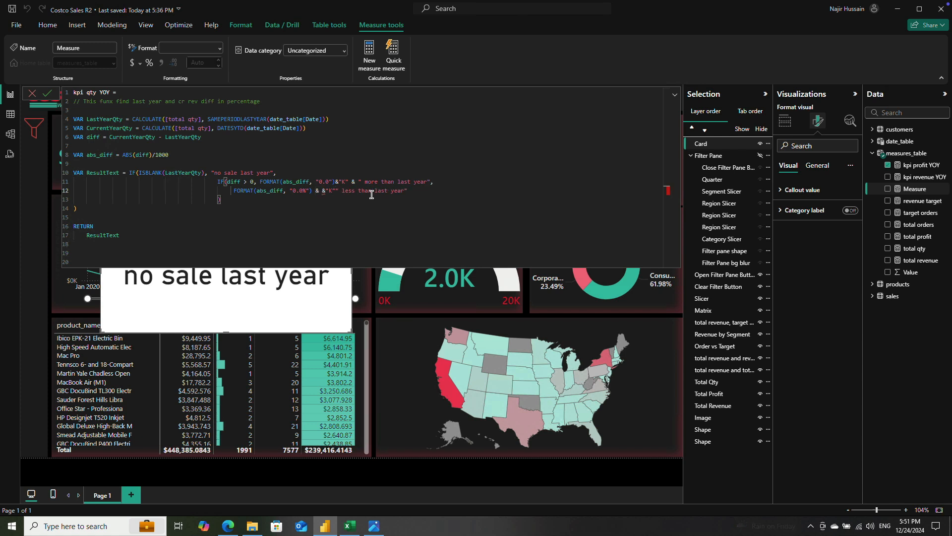
type("&")
key("Left")
key("Left")
key("Left")
key("Left")
key("BackSpace")
key("BackSpace")
key("BackSpace")
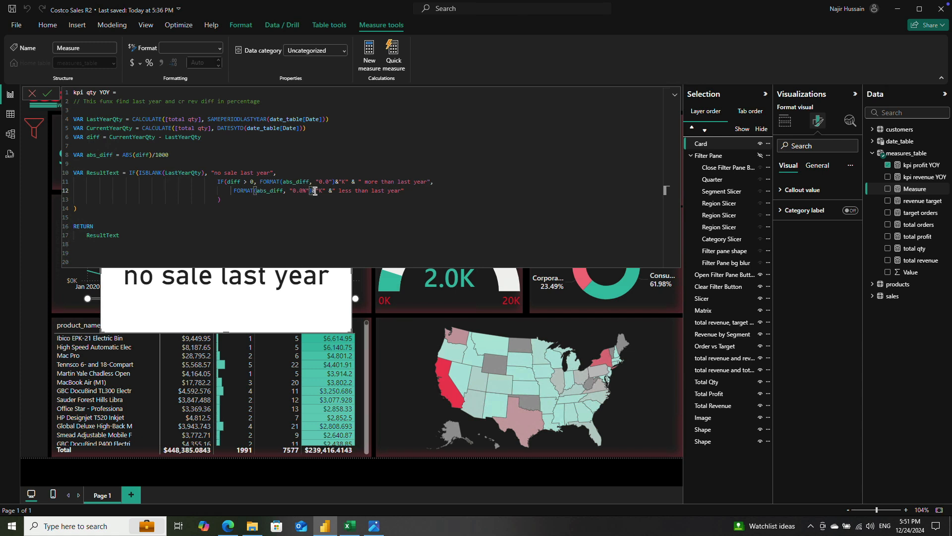
key("Left")
key("BackSpace")
left_click(48, 94)
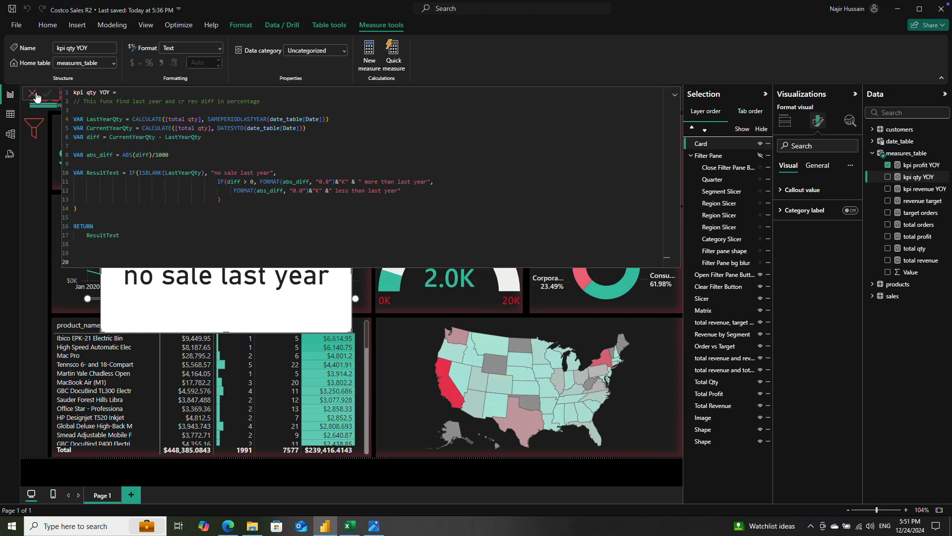
left_click(31, 95)
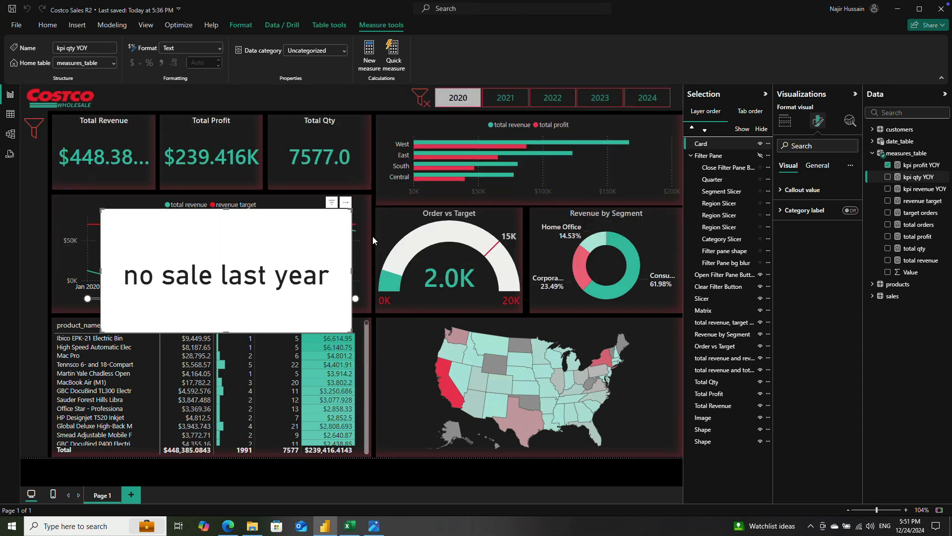
Step: Replace kpi profit YOY with kpi qty YOY in the card and check its text for 2020 and 2021
left_click(887, 166)
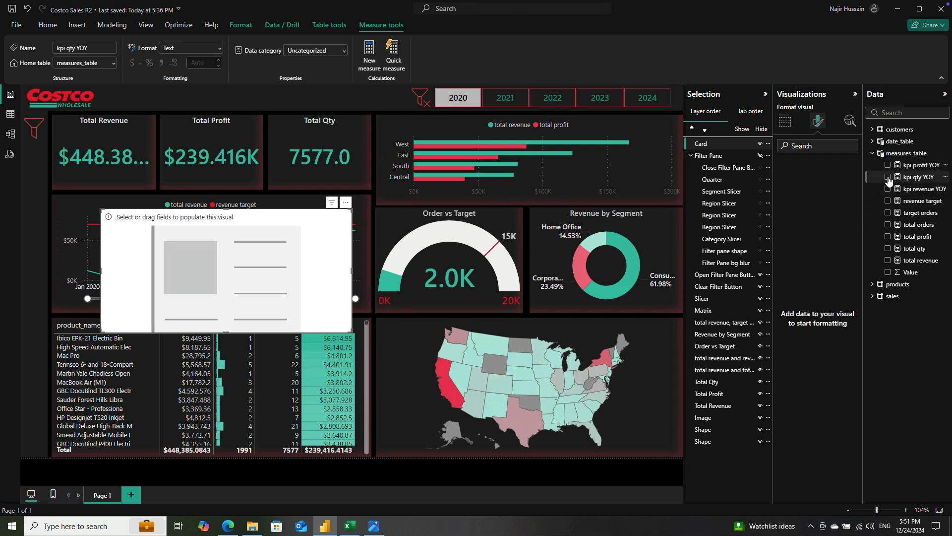
left_click(888, 177)
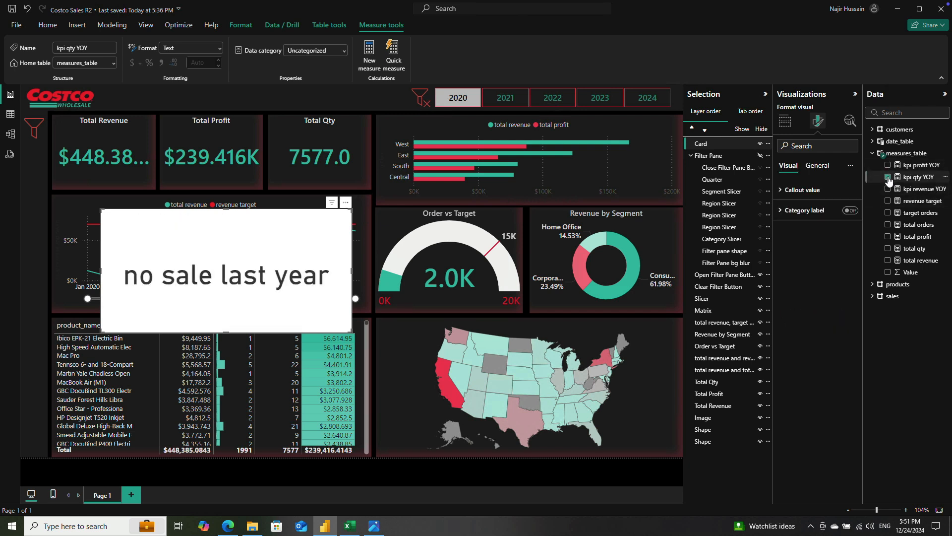
left_click(449, 100)
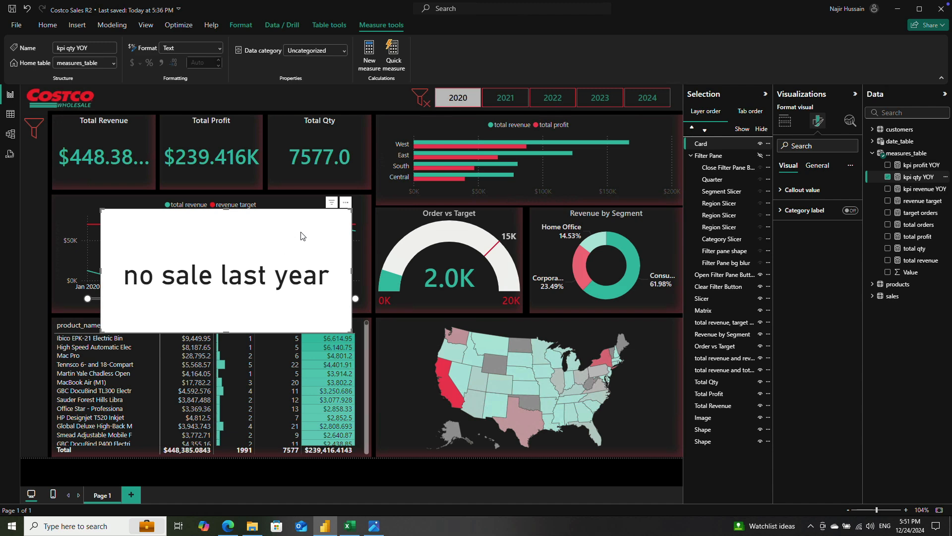
left_click(501, 99)
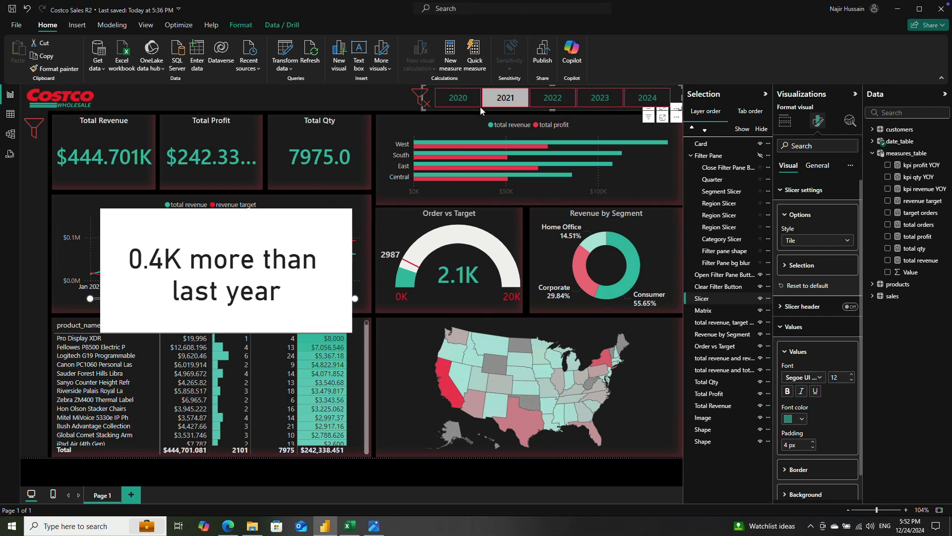
Step: Switch the year slicer to 2020 and back to 2021 to compare the quantity card, and save the report
left_click(465, 101)
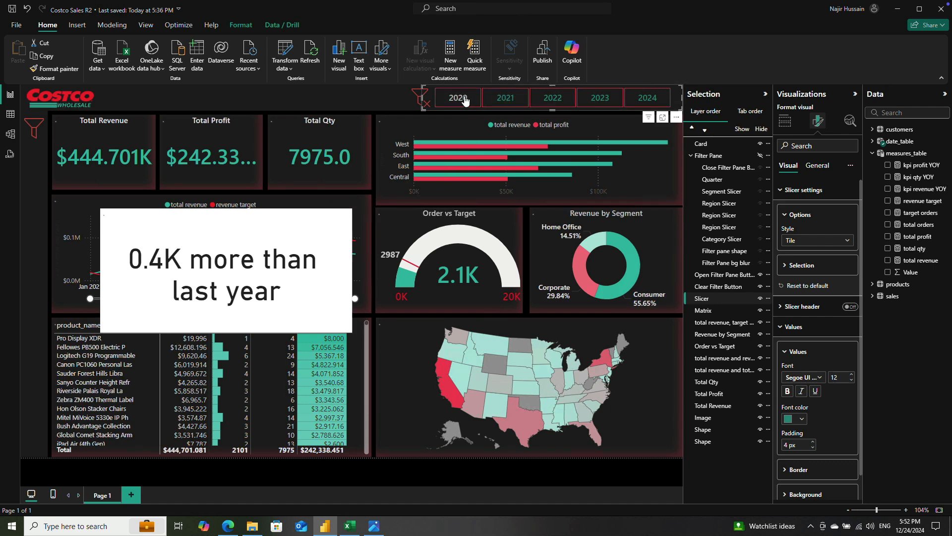
left_click(502, 102)
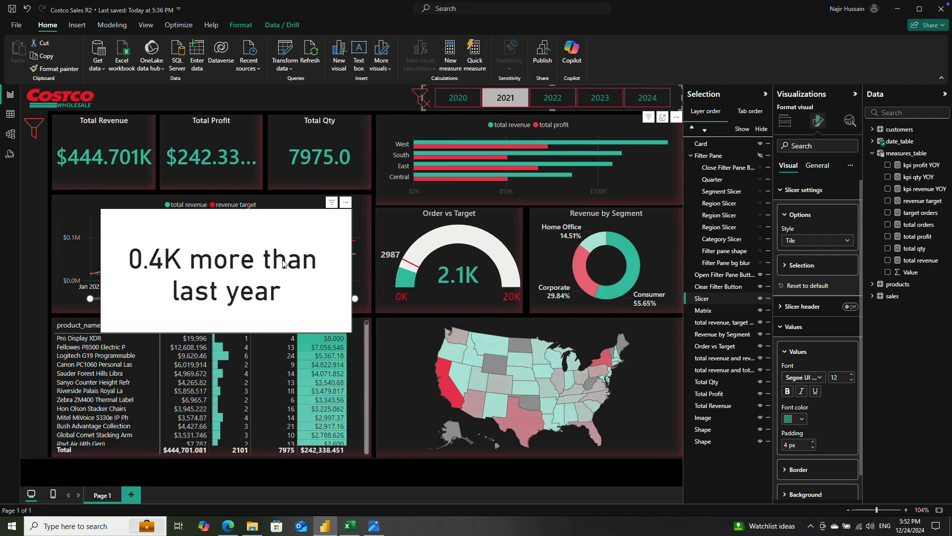
left_click(12, 9)
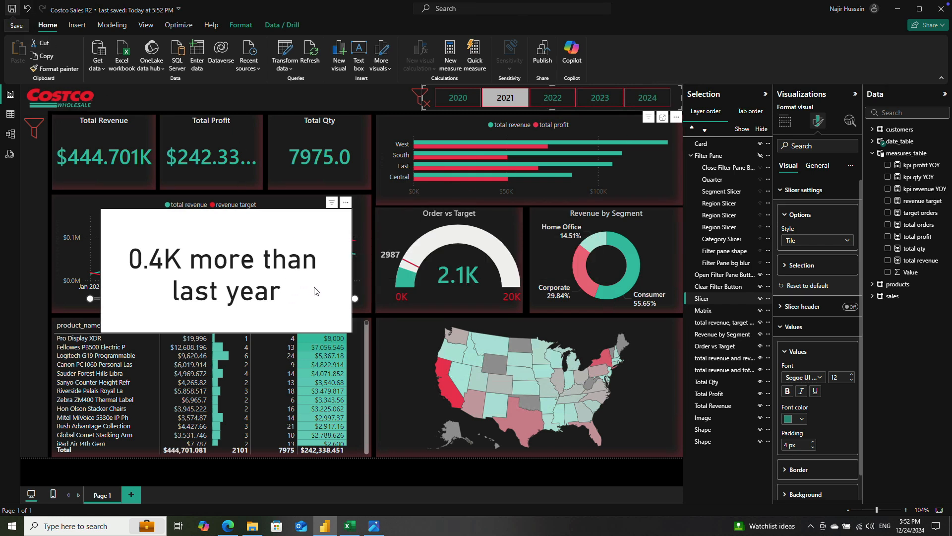
Step: Switch to the Edge browser and run a Google search for "power bi kpi up down arrow"
left_click(234, 526)
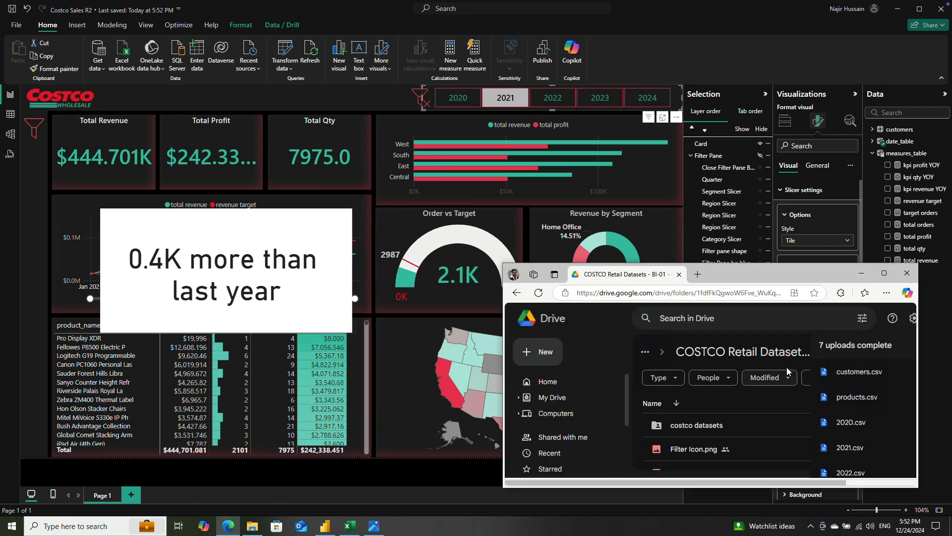
left_click(885, 274)
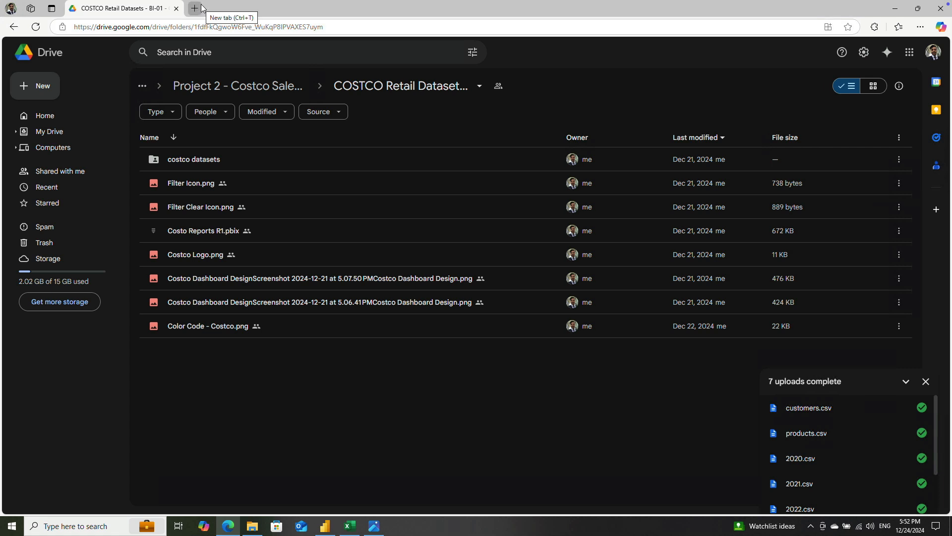
left_click(201, 160)
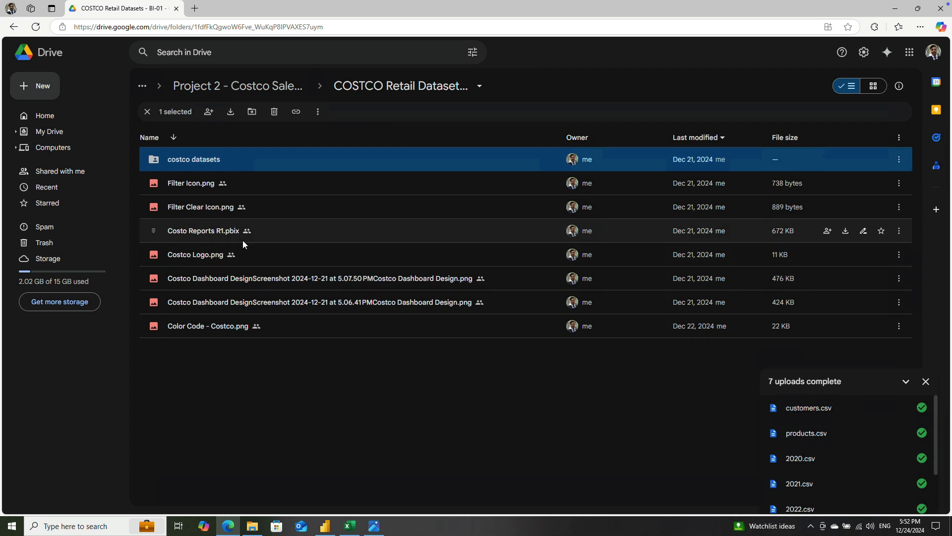
type("PO")
type("w")
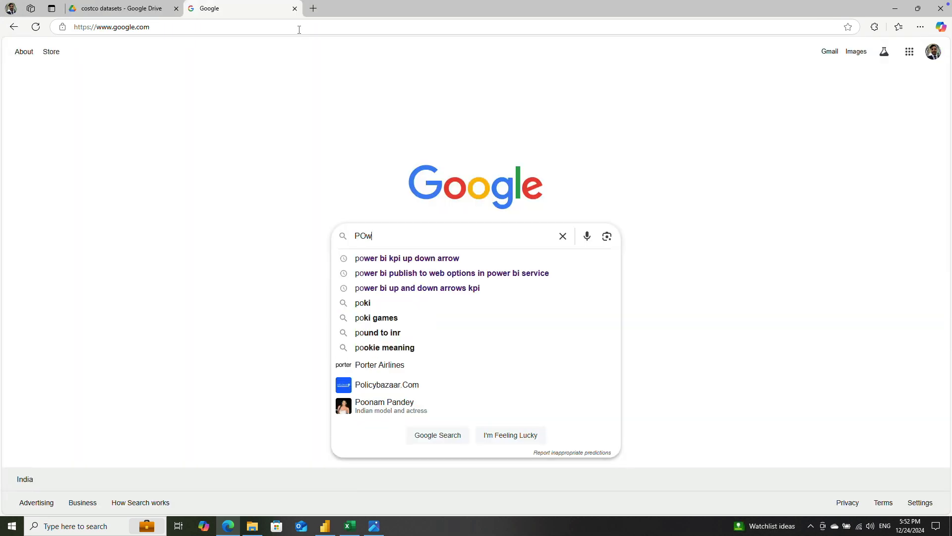
type("er bi")
key("Down")
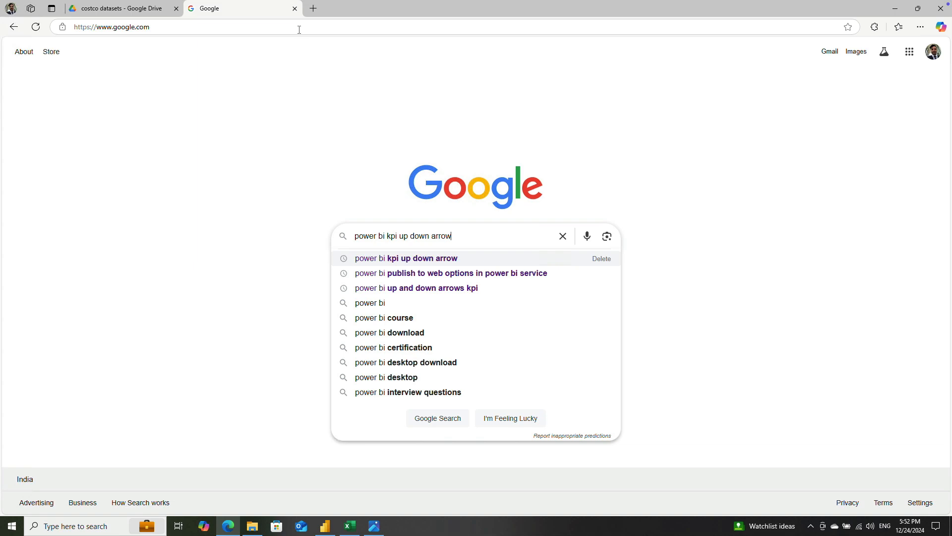
key("Return")
Step: Open The Data School article "Adding Up and Down Arrows with Color to KPIs in Power BI" and find its Formatted KPIs formula
scroll(408, 278, "down", 4)
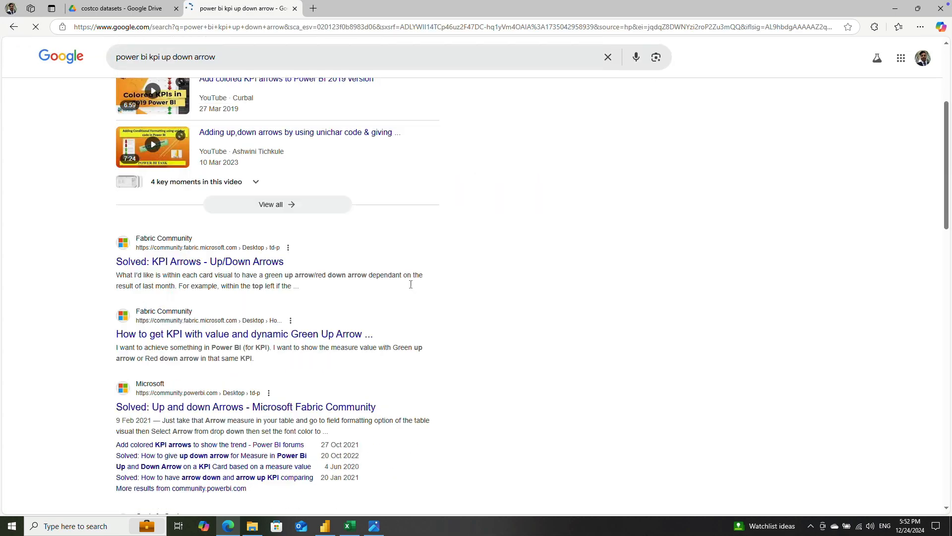
scroll(352, 353, "down", 4)
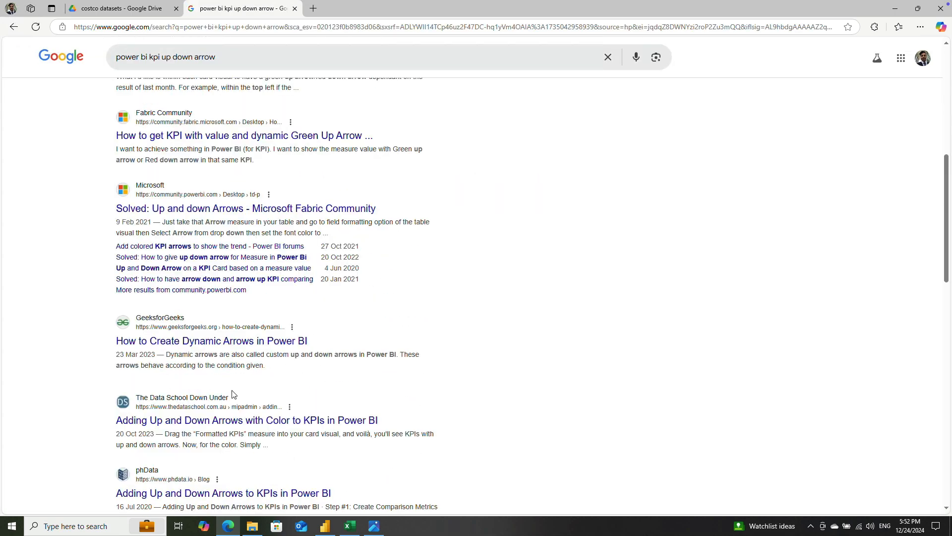
middle_click(209, 421)
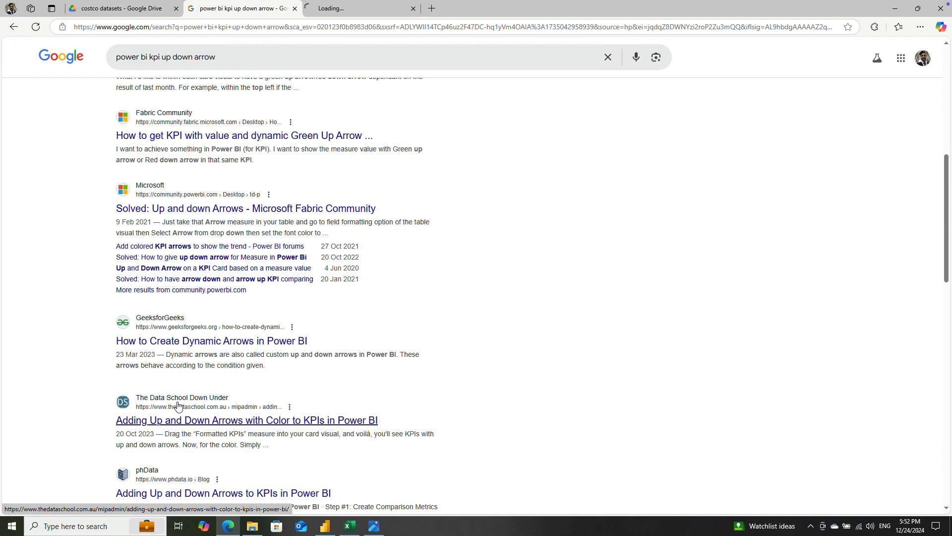
scroll(453, 352, "down", 2)
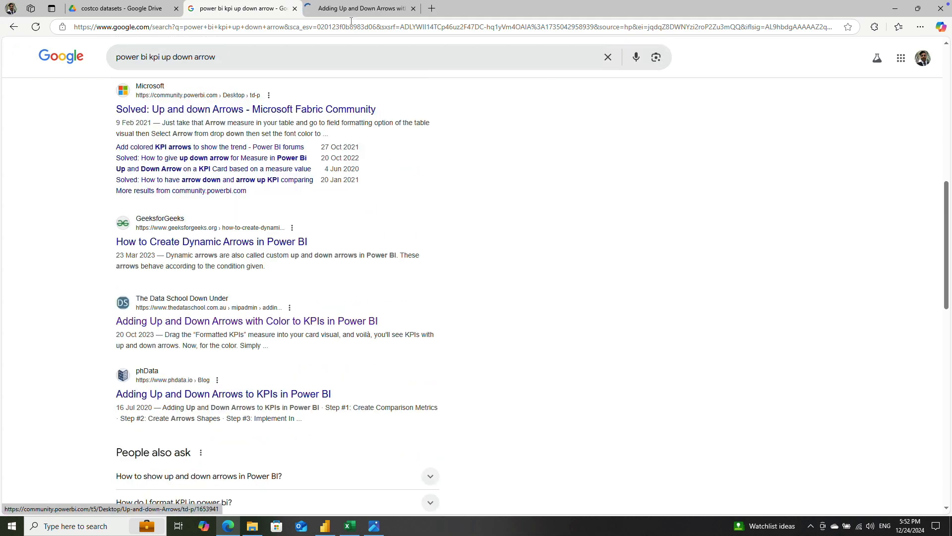
key("ctrl+Tab")
scroll(410, 217, "down", 5)
scroll(421, 219, "up", 5)
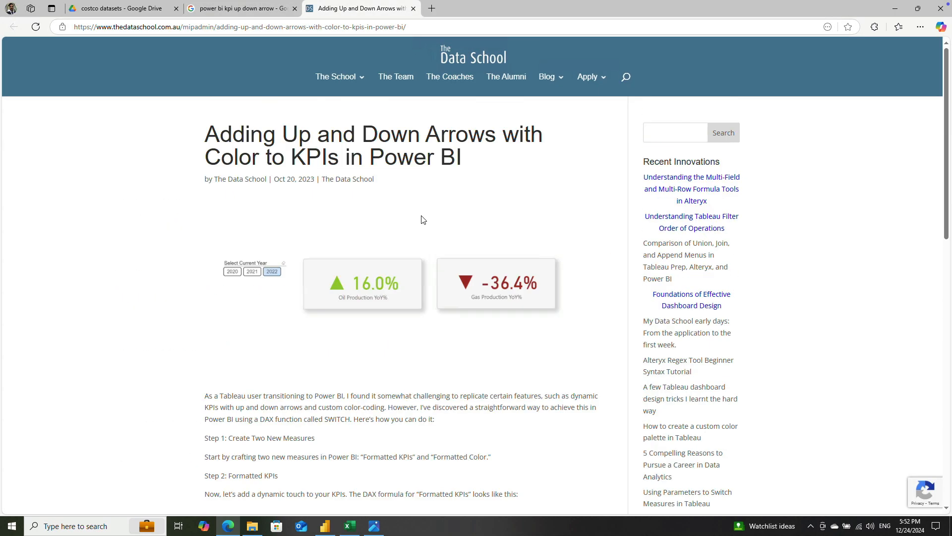
scroll(462, 293, "down", 7)
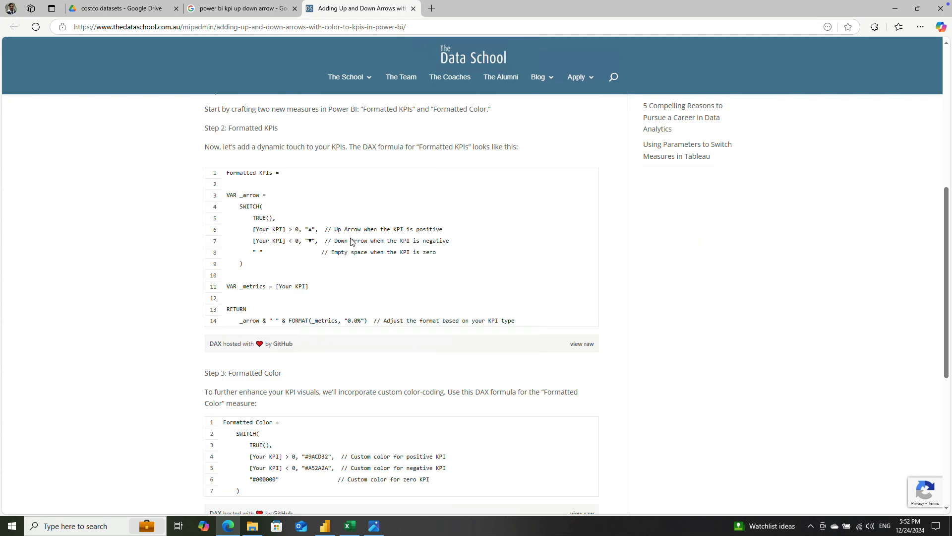
Step: Copy the ▲ symbol from the article and insert it as "▲" after " more than last year" in Power BI's kpi revenue YOY measure
double_click(311, 230)
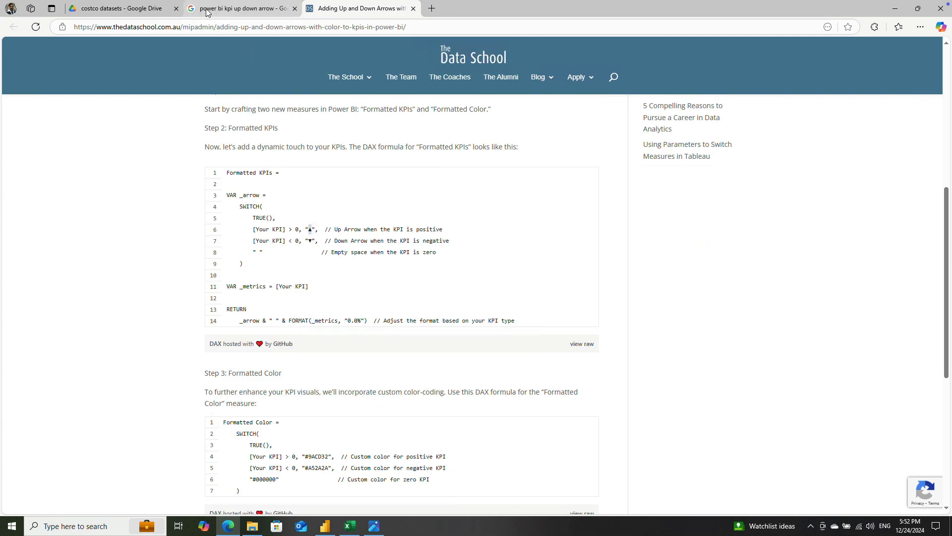
left_click(241, 9)
left_click(325, 525)
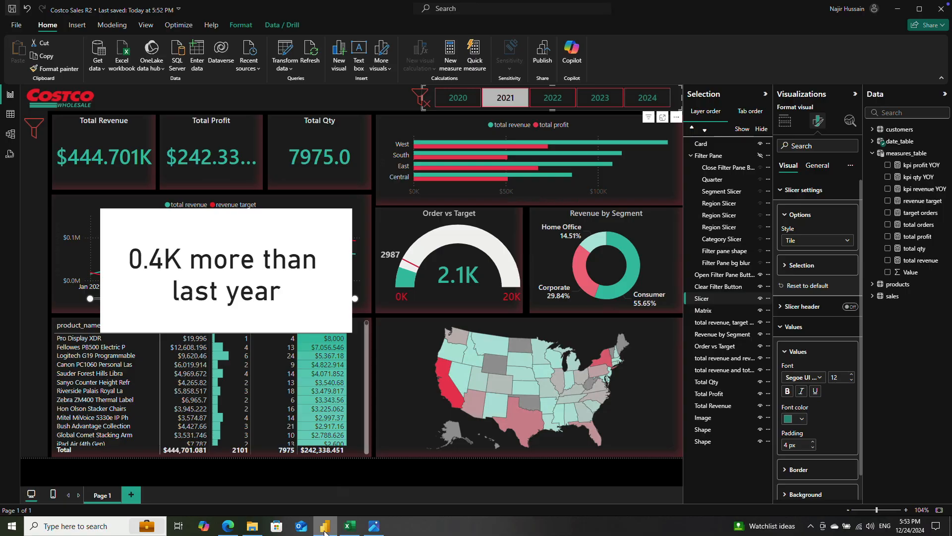
left_click(918, 193)
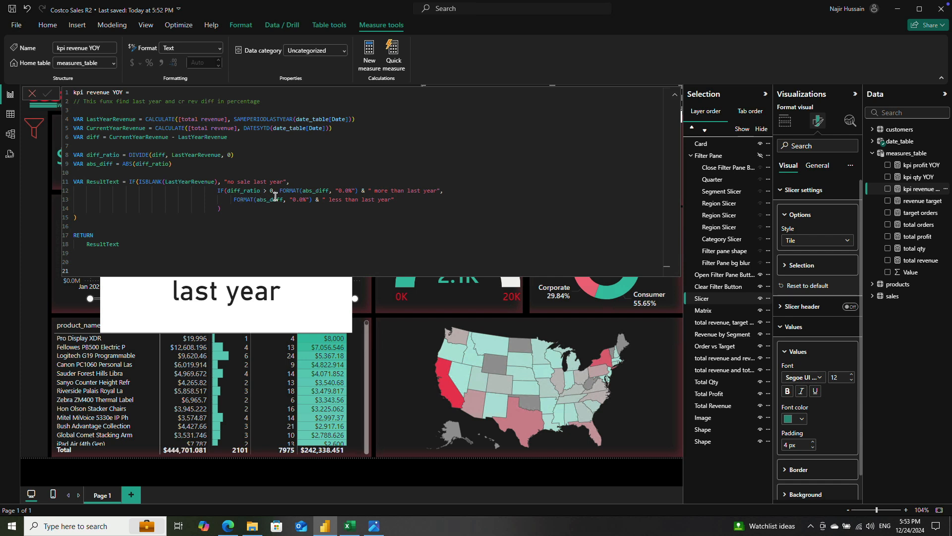
left_click(442, 190)
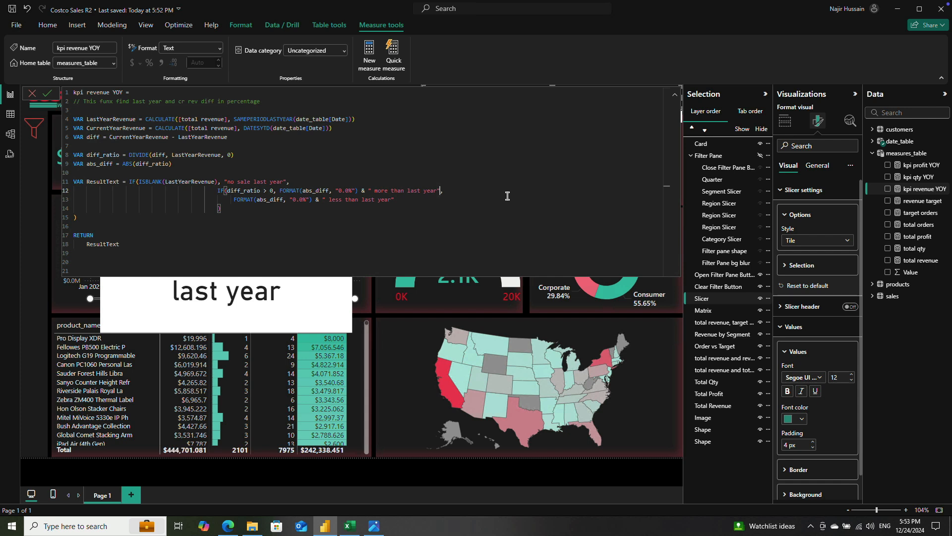
type("\"\"")
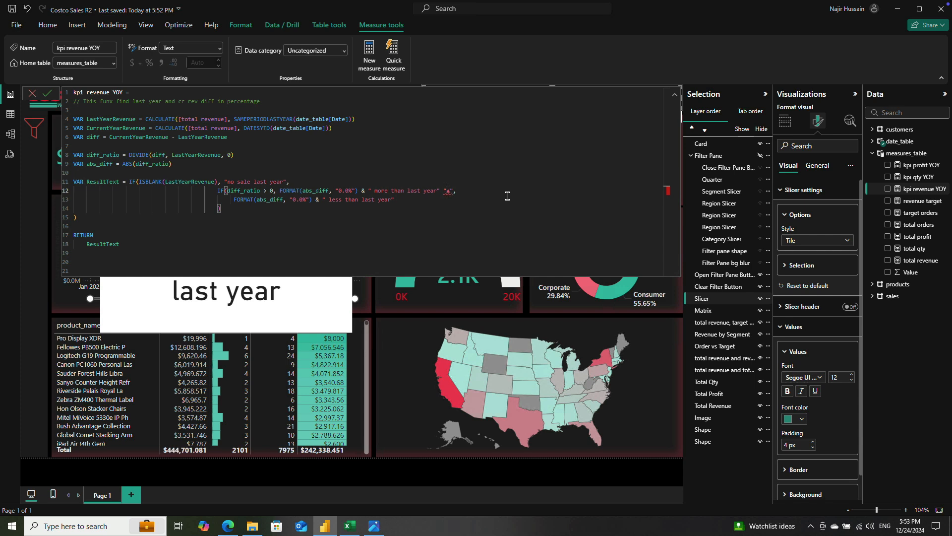
type("&")
Step: Join the "▲" string to the "more than last year" text with & and add a trailing space inside that text
key("Left")
key("Left")
key("Left")
key("Right")
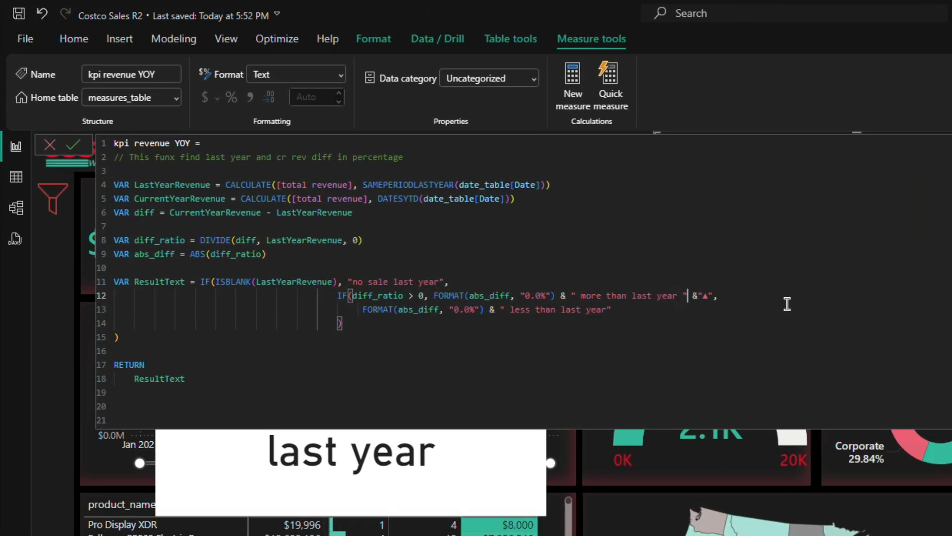
key("Right")
Step: Enclose the ▲ string in parentheses and add an opening quotation mark before the left parenthesis
type("(")
key("Right")
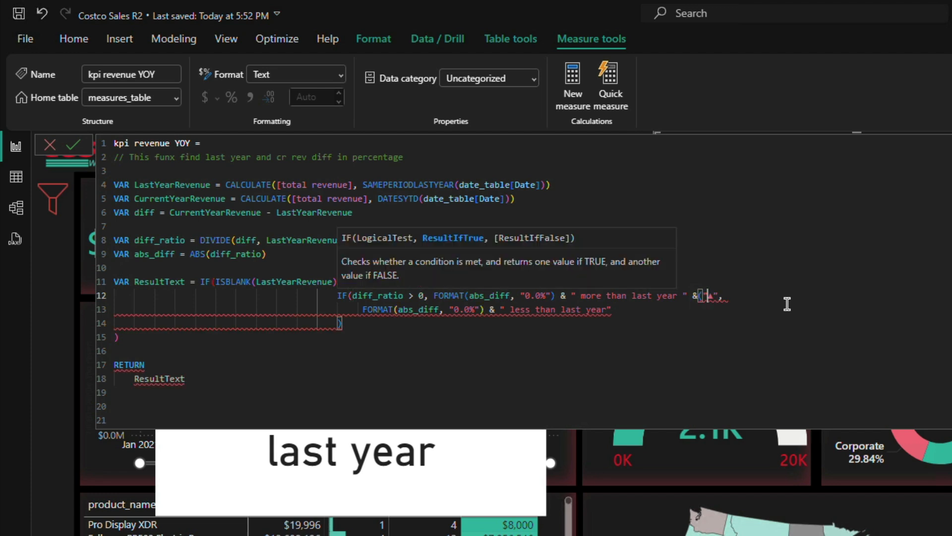
key("Right")
key("Right")
type(") & ")
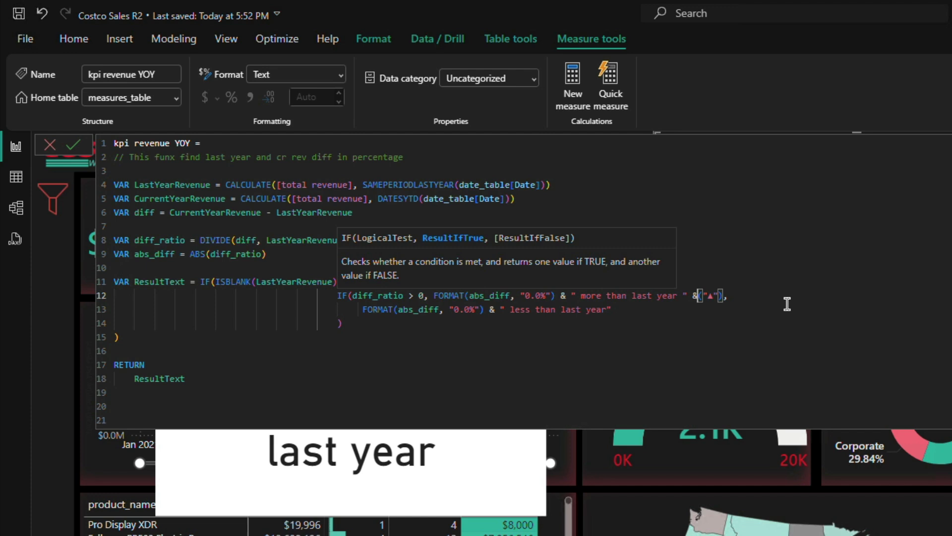
type("\"")
key("Right")
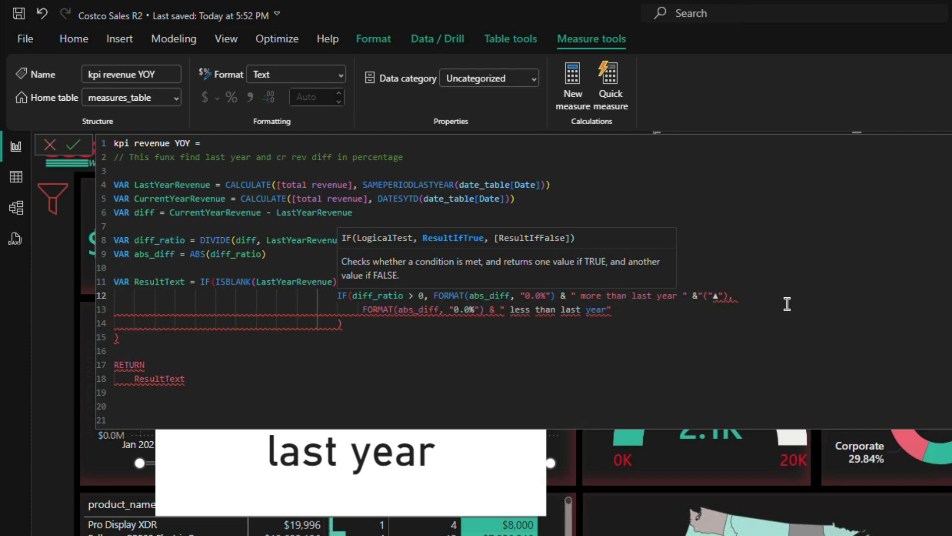
Step: Try to make the left parenthesis its own "(" string joined to "▲" with &
type("\"")
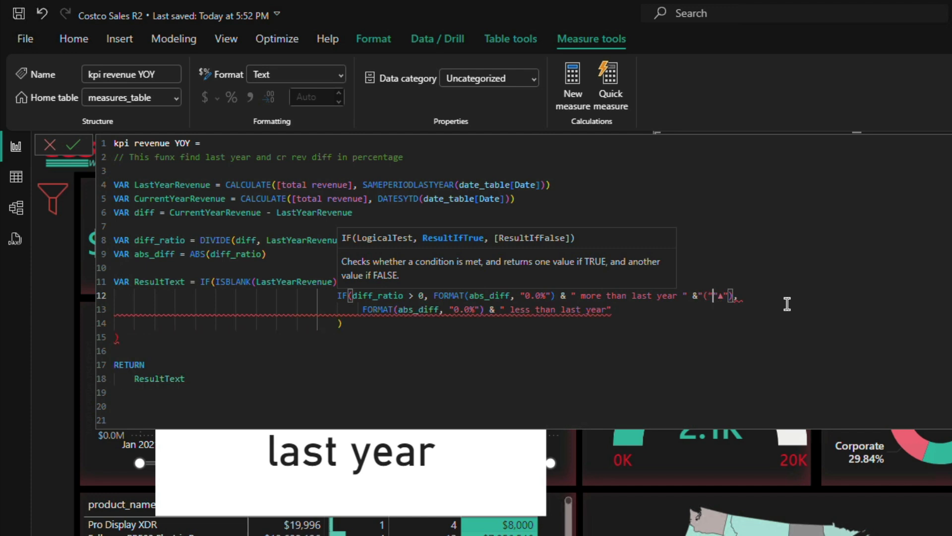
type(" &")
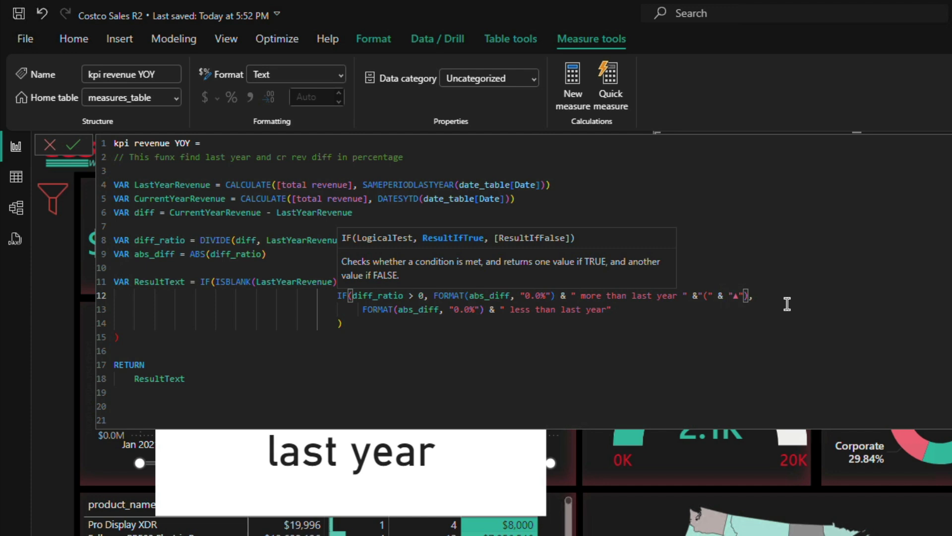
key("Left")
key("BackSpace")
key("Right")
key("Right")
key("Right")
key("Left")
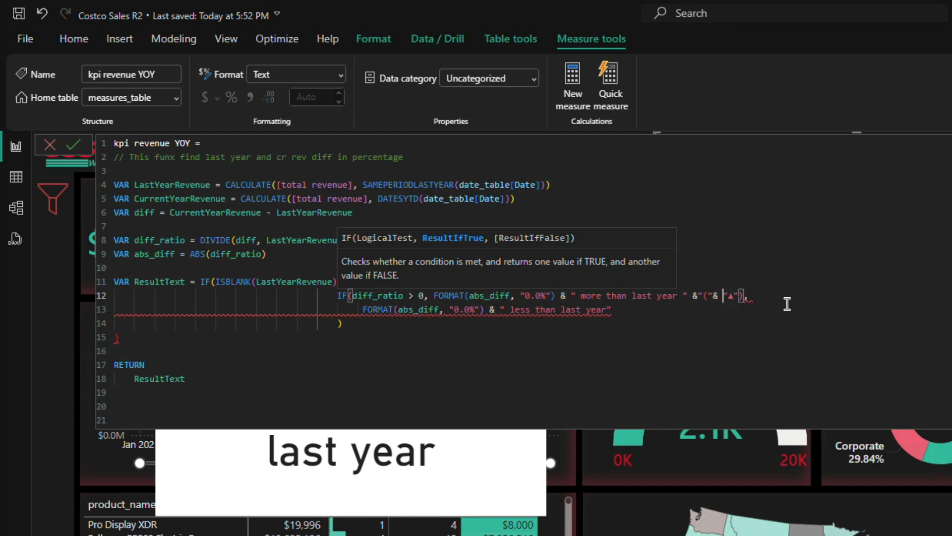
Step: Remove the extra quotation marks and ampersand so that the parentheses and arrow form one "(▲)" string
key("Delete")
key("BackSpace")
key("BackSpace")
key("BackSpace")
key("Right")
key("Delete")
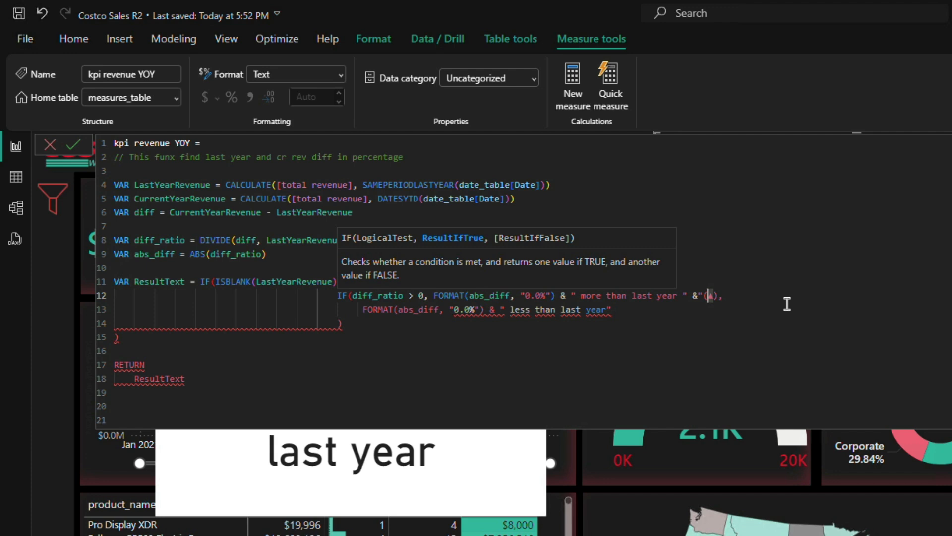
key("Right")
key("Right")
type("\"")
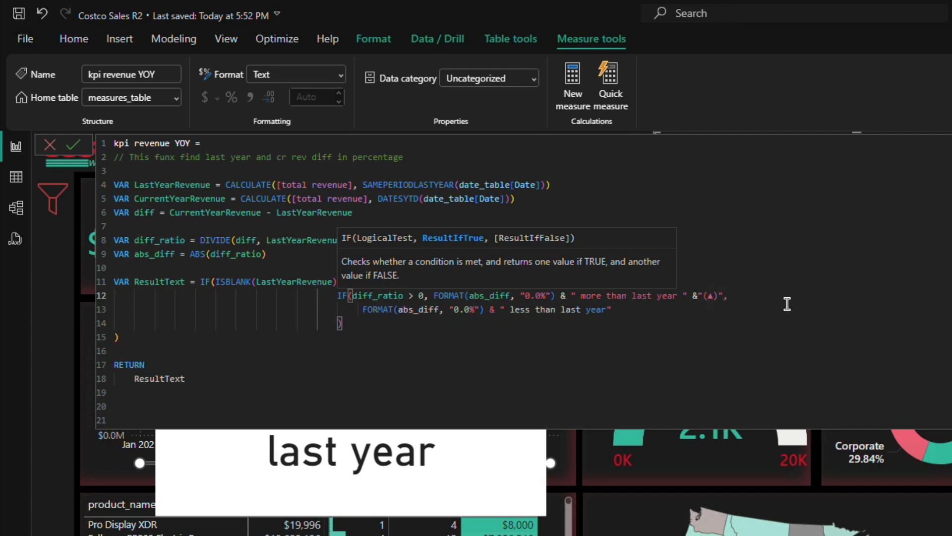
Step: Add a space before "(▲)" and copy the & "(▲)" suffix to the end of the "less than last year" branch
left_click(698, 295)
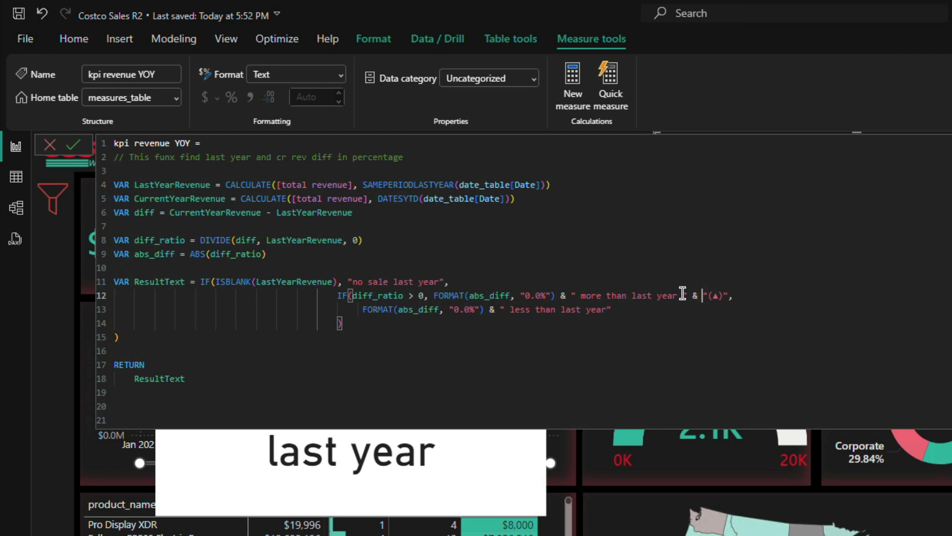
left_click_drag(685, 295, 729, 295)
key("ctrl+c")
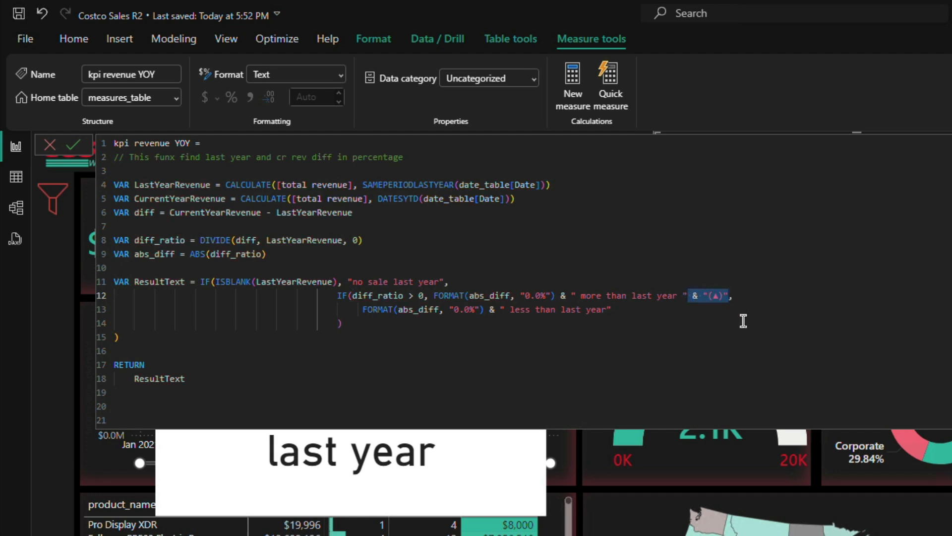
left_click(607, 309)
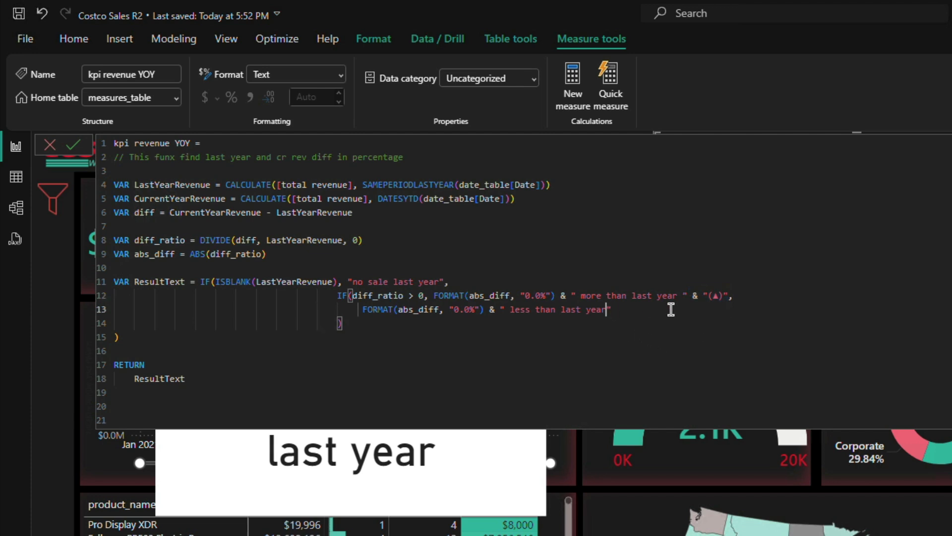
key("ctrl+v")
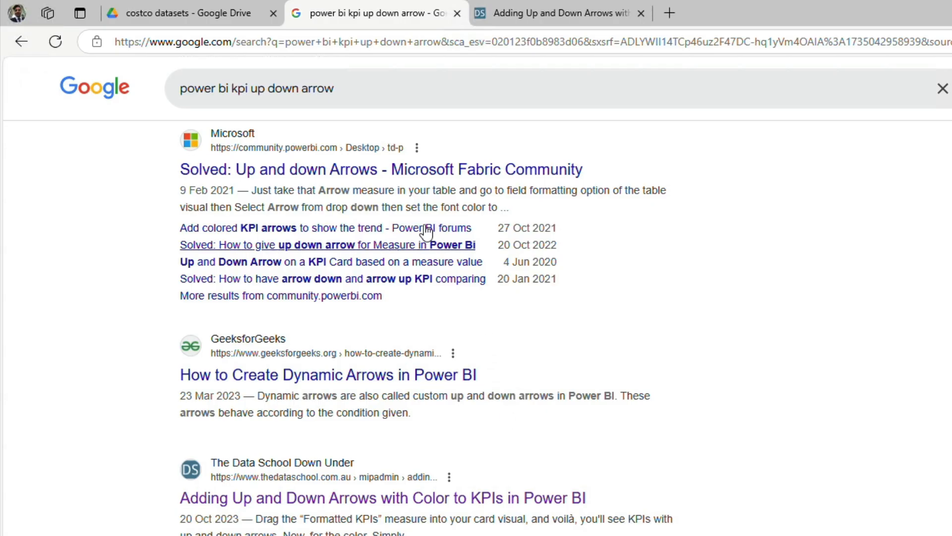
Step: Copy ▼ from The Data School arrow article and replace ▲ with it in the "less than last year" branch of kpi revenue YOY
left_click(556, 13)
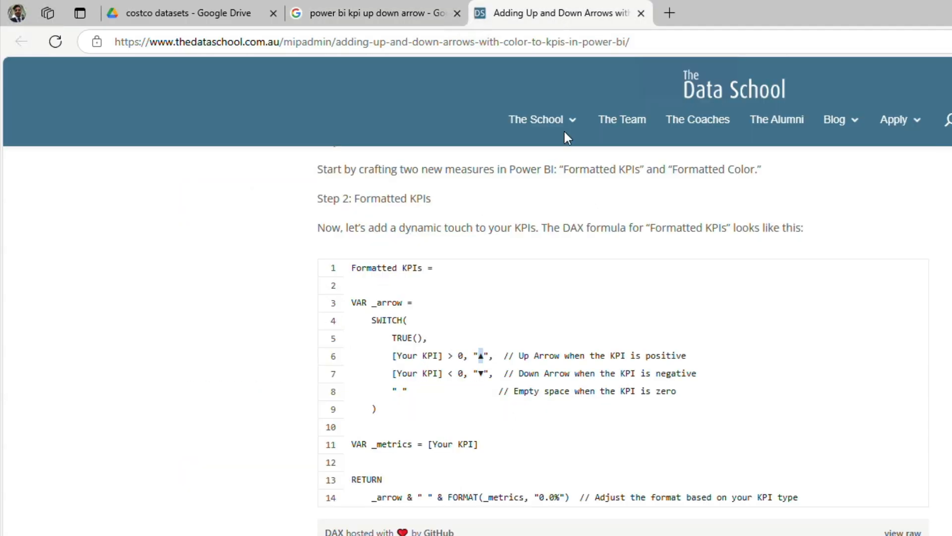
left_click_drag(476, 373, 485, 374)
key("ctrl+c")
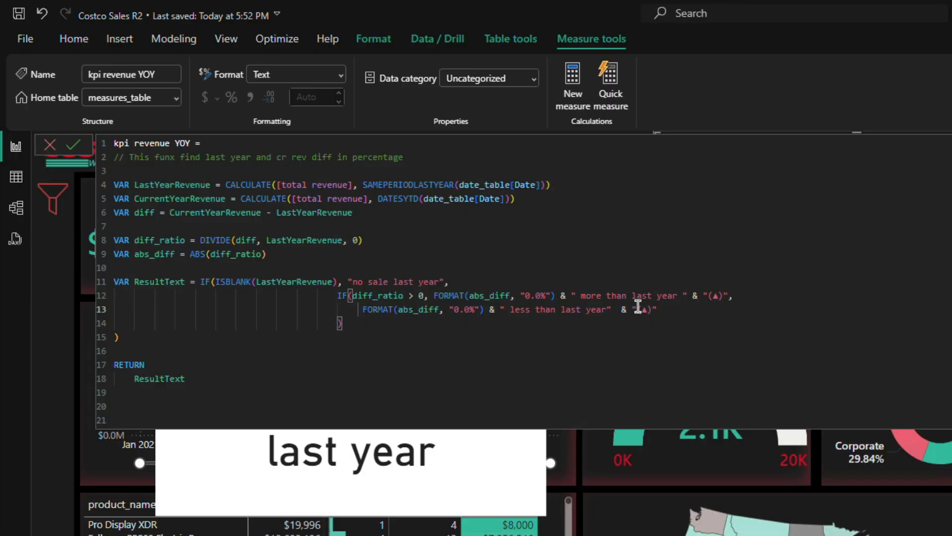
left_click(647, 309)
key("BackSpace")
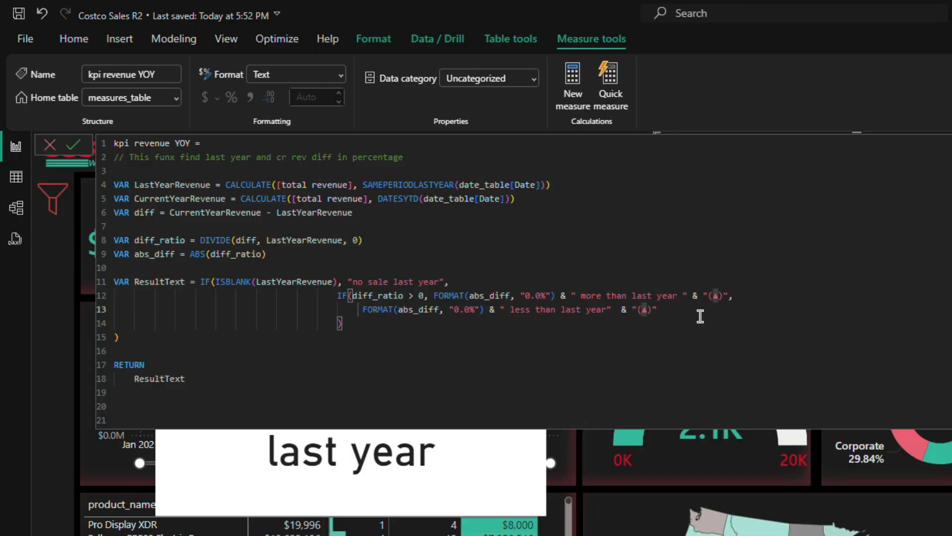
key("ctrl+v")
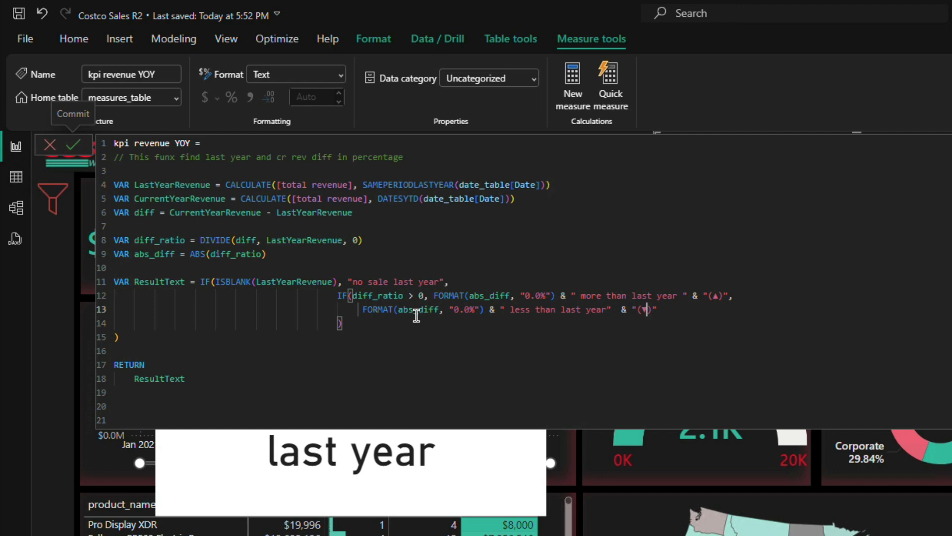
Step: Add a trailing space inside the "less than last year" text, then commit the kpi revenue YOY formula and close its editor
left_click(607, 309)
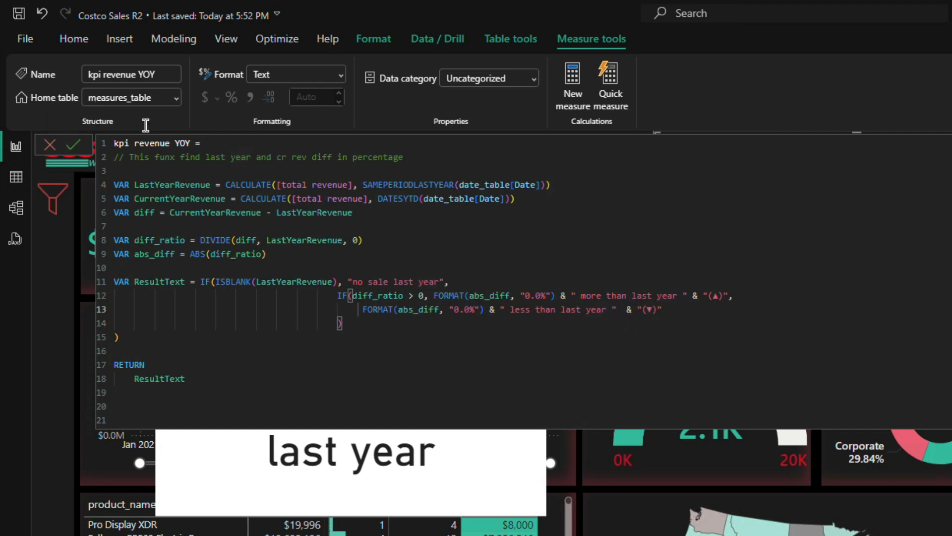
left_click(75, 144)
left_click(49, 144)
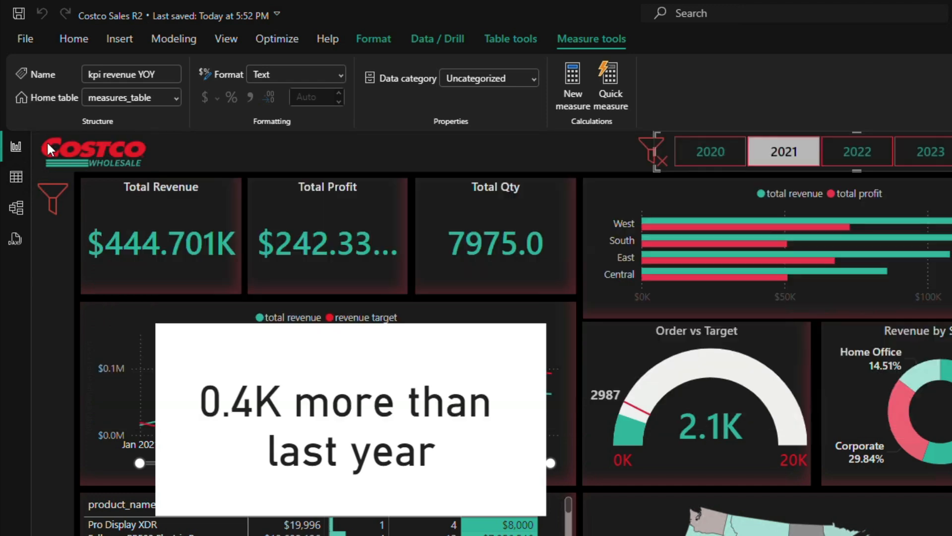
Step: Show kpi revenue YOY in the white card and filter the report to 2022 to check the arrow
left_click(397, 404)
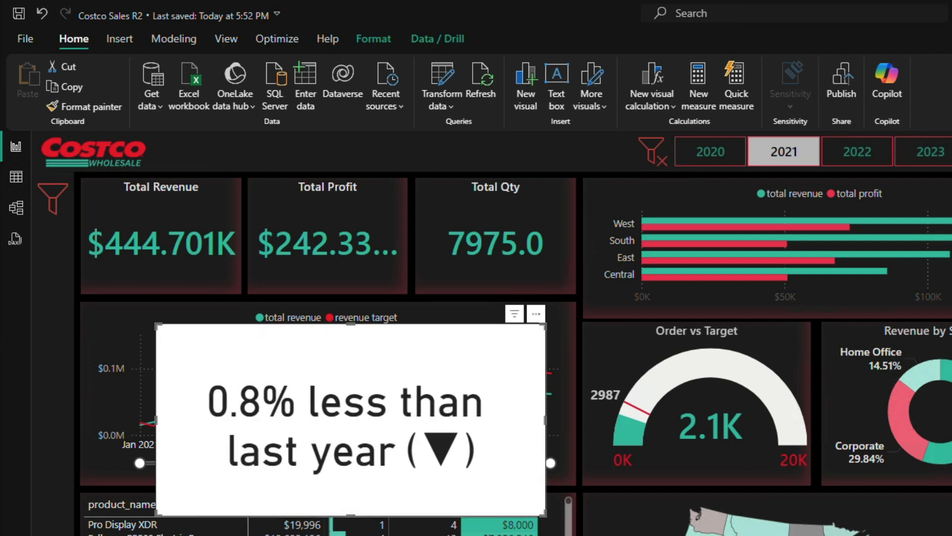
left_click(852, 153)
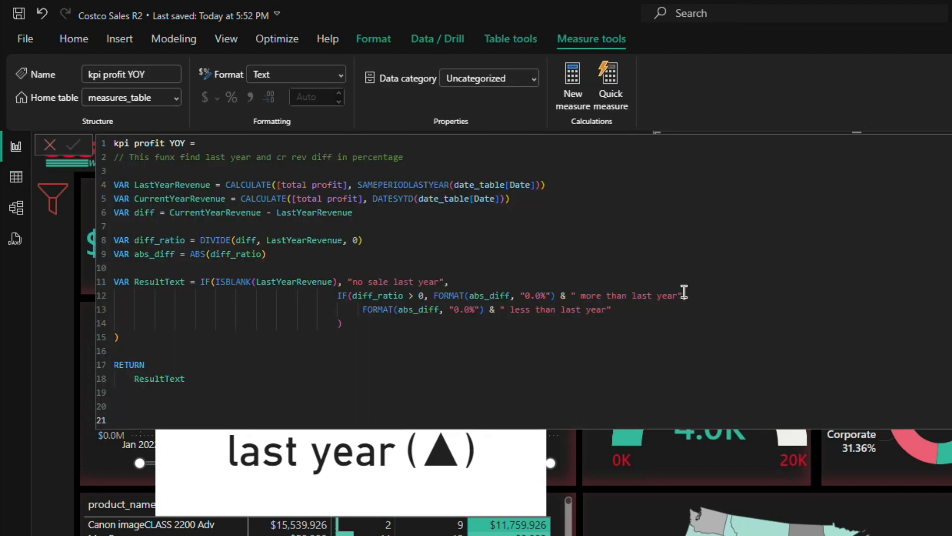
Step: In the kpi profit YOY formula, append & "▼" to the "less than last year" branch
left_click(613, 311)
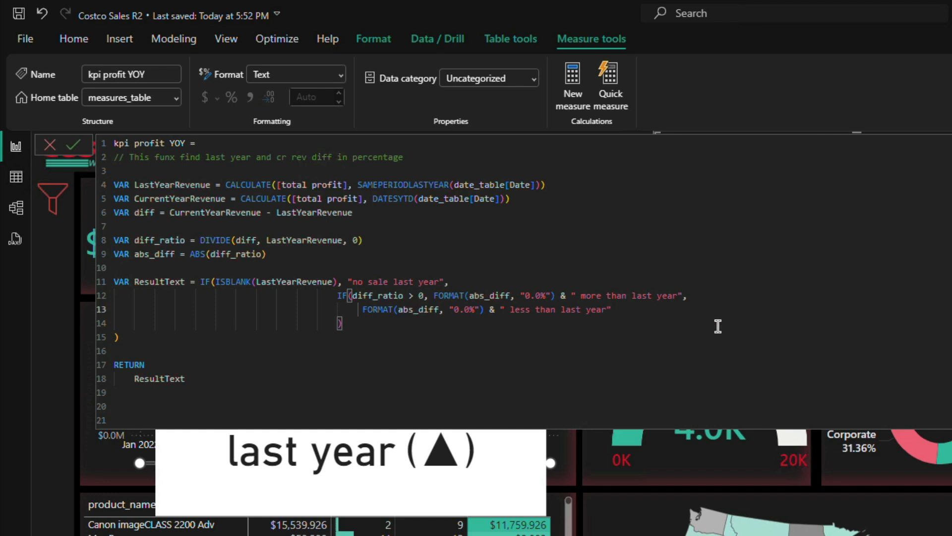
type("& y")
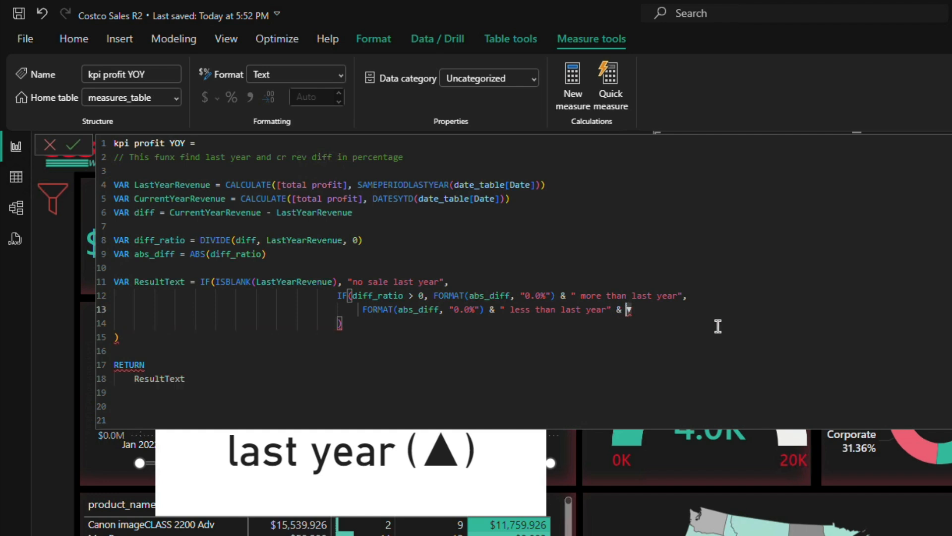
type("\"")
key("shift+Right")
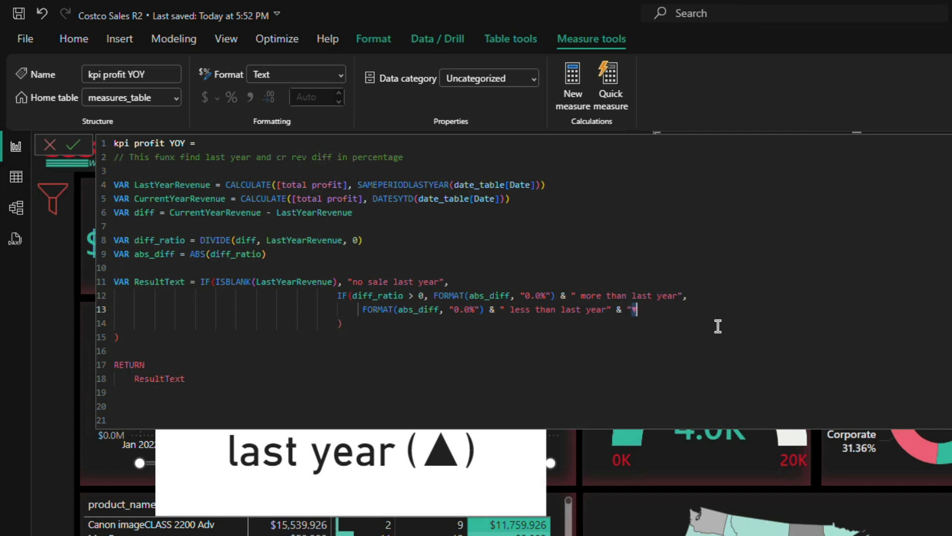
key("Right")
type("\"")
Step: Enclose the ▼ in parentheses and end the "less than last year" text of kpi profit YOY with a space
key("Left")
key("Left")
key("Left")
type("(▼")
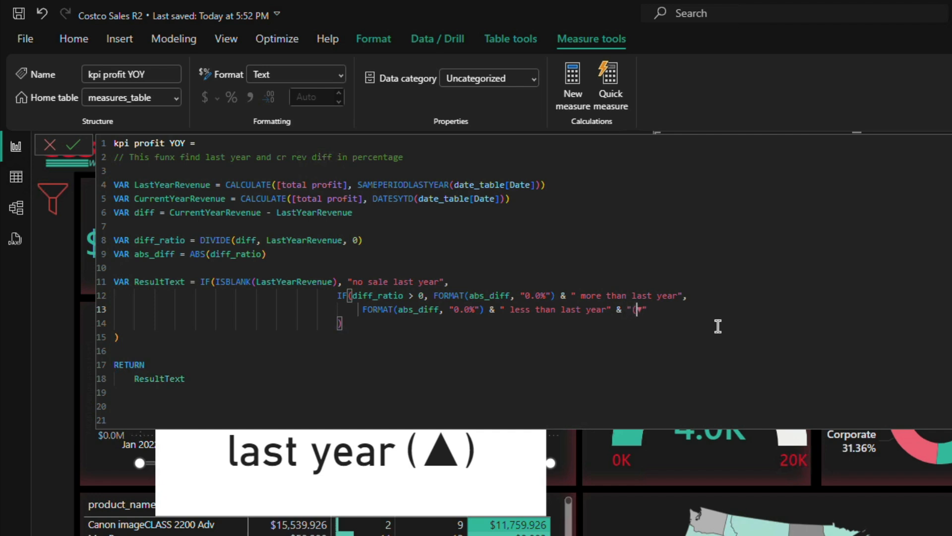
type(")")
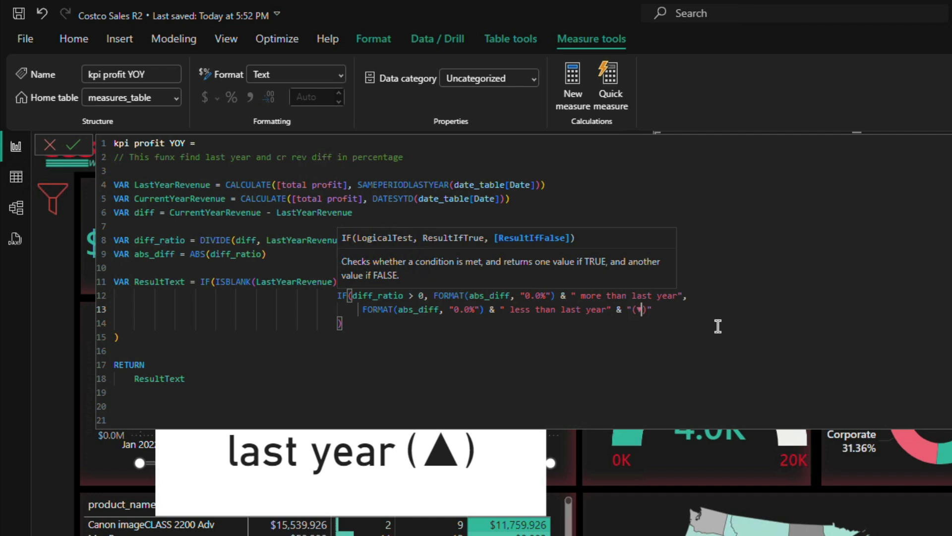
key("Left")
left_click(680, 311)
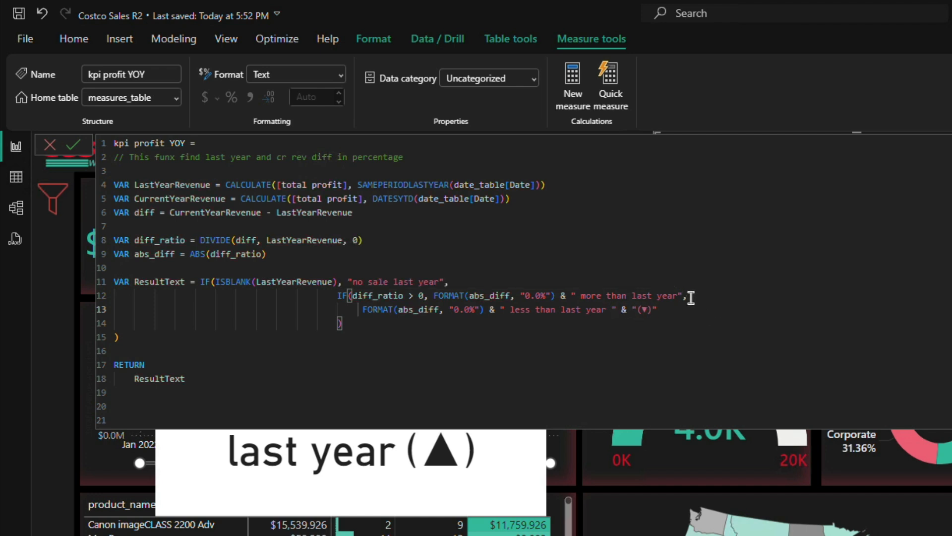
Step: Append &"()" to the "more than last year" branch of kpi profit YOY, with a trailing space inside that text
left_click(693, 295)
type("\"")
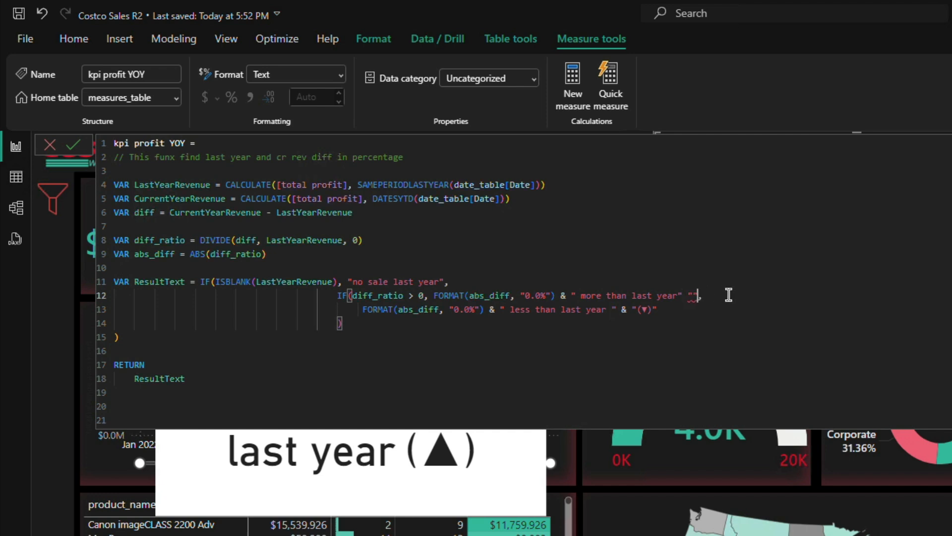
type("()&")
key("Left")
key("Left")
key("Right")
key("Right")
key("Right")
key("Right")
key("Right")
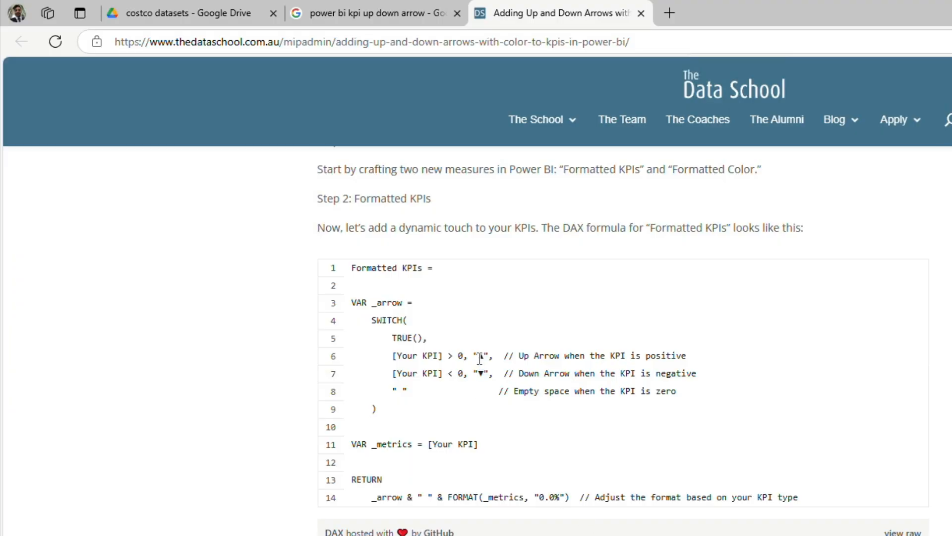
Step: Copy ▲ from the web article into the empty parentheses, then commit kpi profit YOY and close the formula editor
double_click(479, 357)
key("ctrl+c")
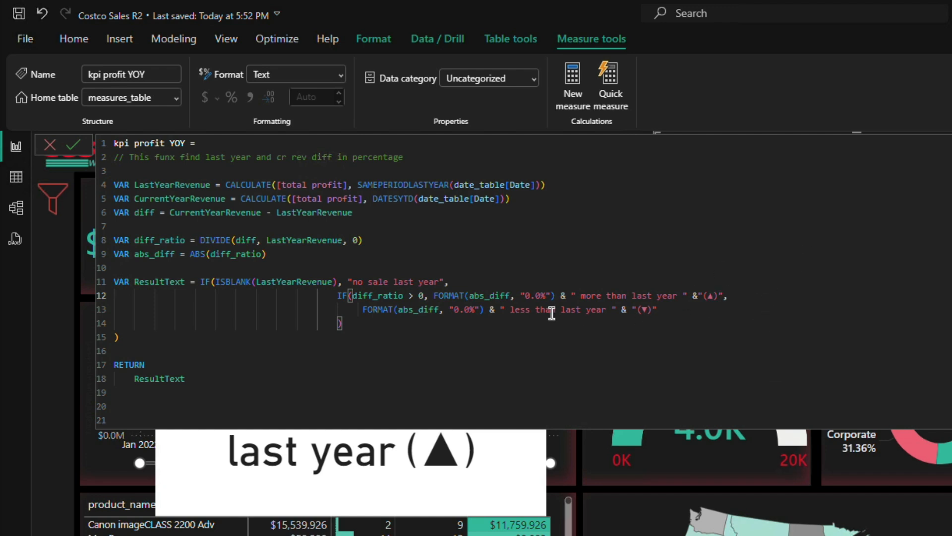
left_click(72, 141)
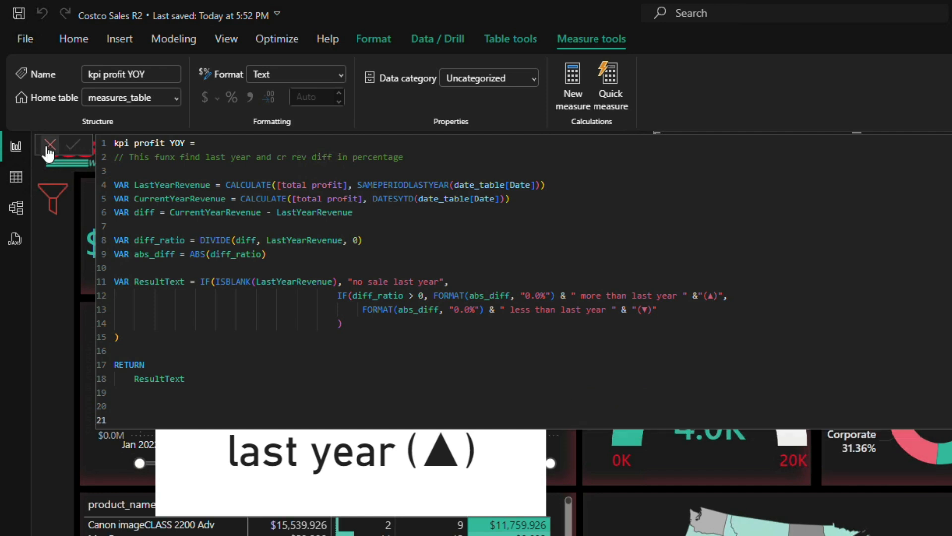
left_click(49, 147)
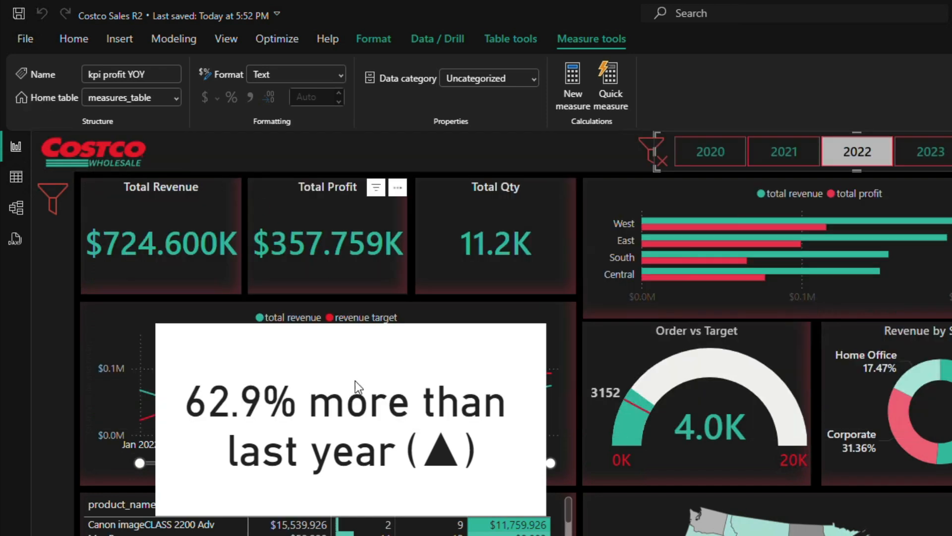
Step: Show kpi profit YOY in the white card and check its text and arrow for each year from 2020 to 2024
left_click(368, 412)
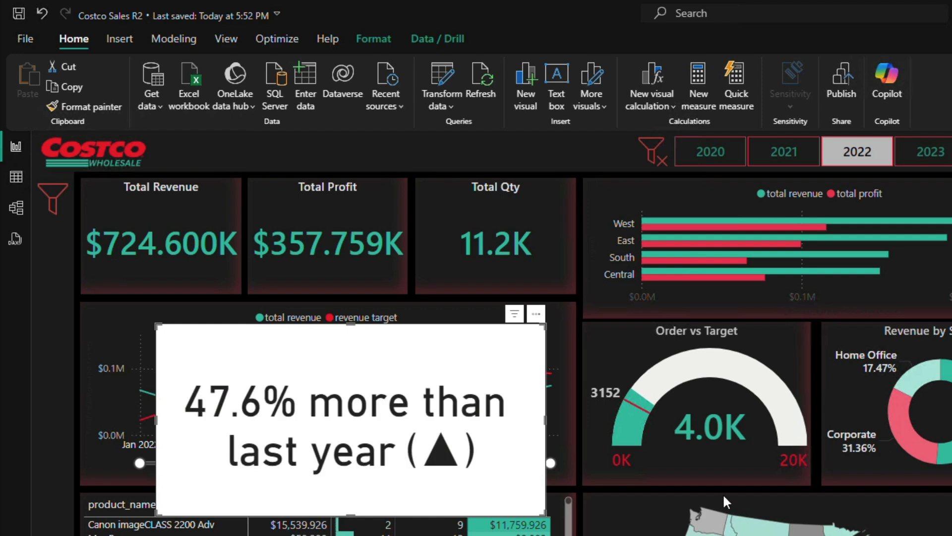
left_click(718, 153)
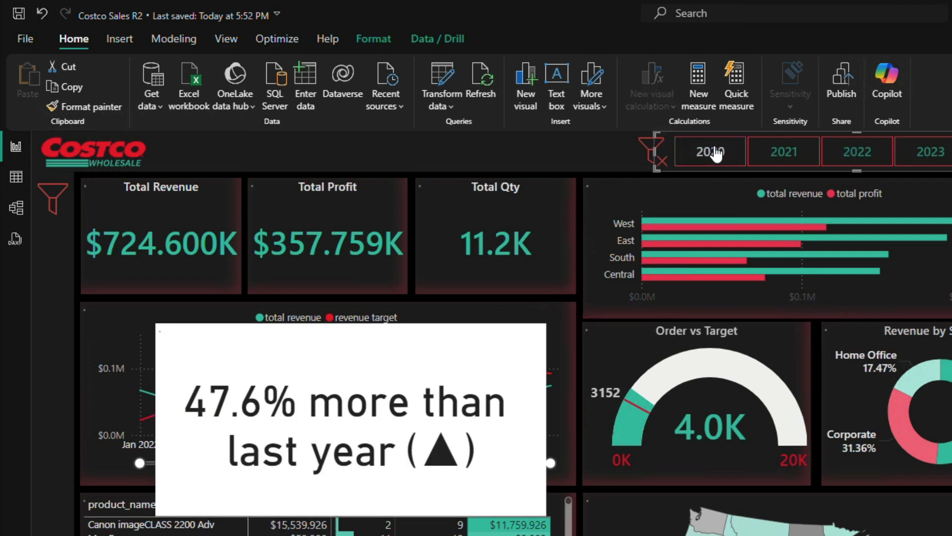
left_click(786, 156)
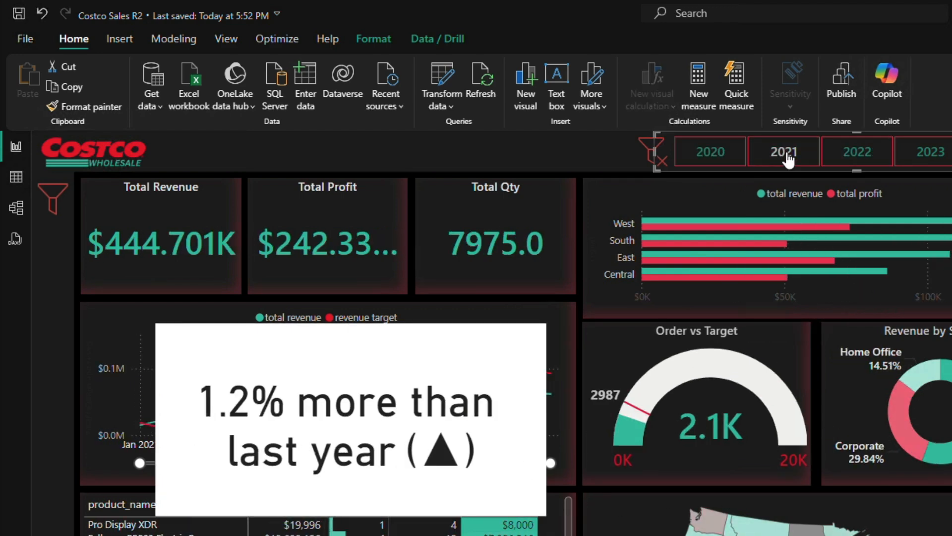
left_click(856, 153)
left_click(918, 152)
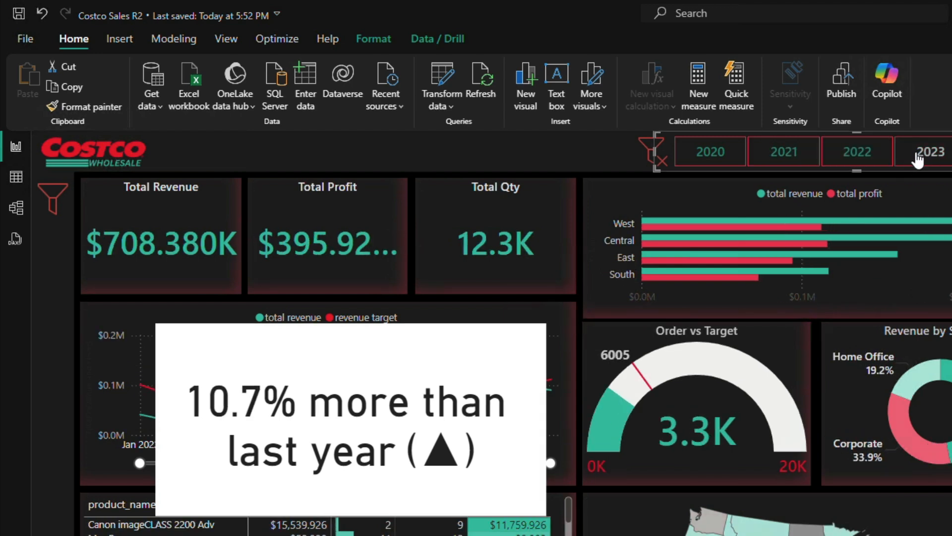
left_click(951, 151)
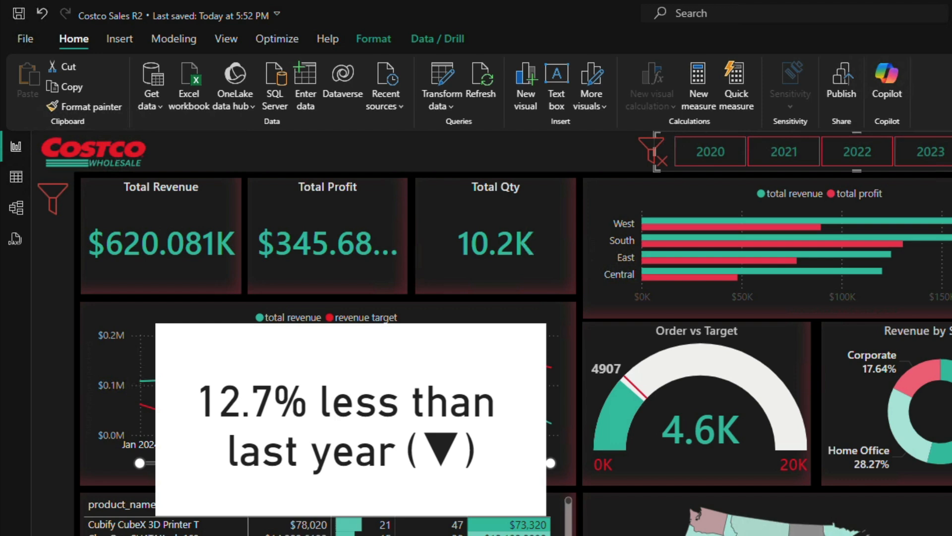
Step: In the kpi qty YOY formula, append & "(▲)" to the "more than last year" branch, copying the arrow from the web article
left_click(951, 307)
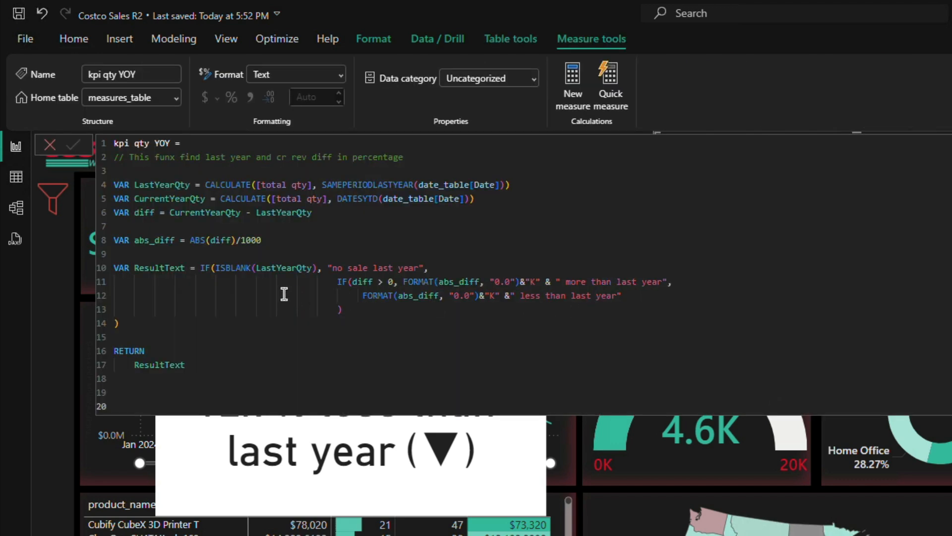
left_click(664, 281)
left_click(673, 281)
type("& \"\"()")
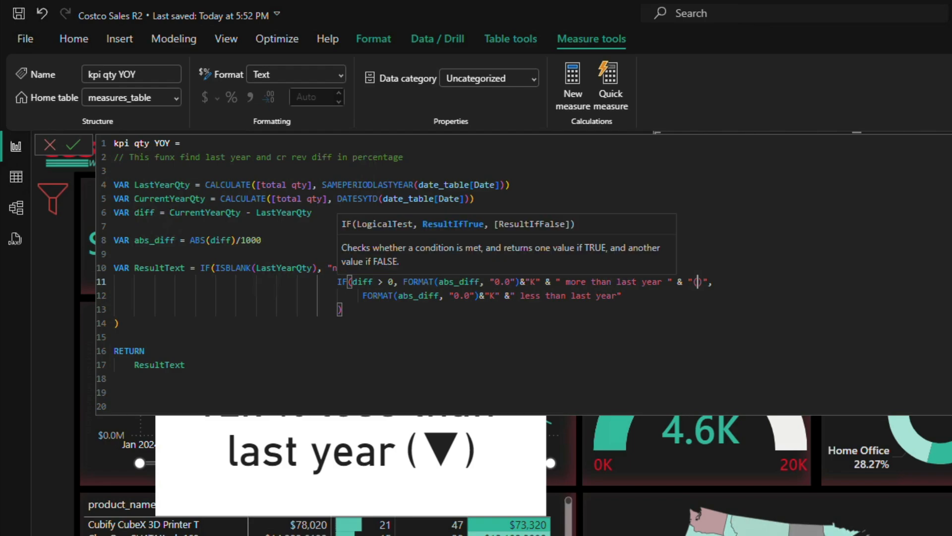
left_click(481, 534)
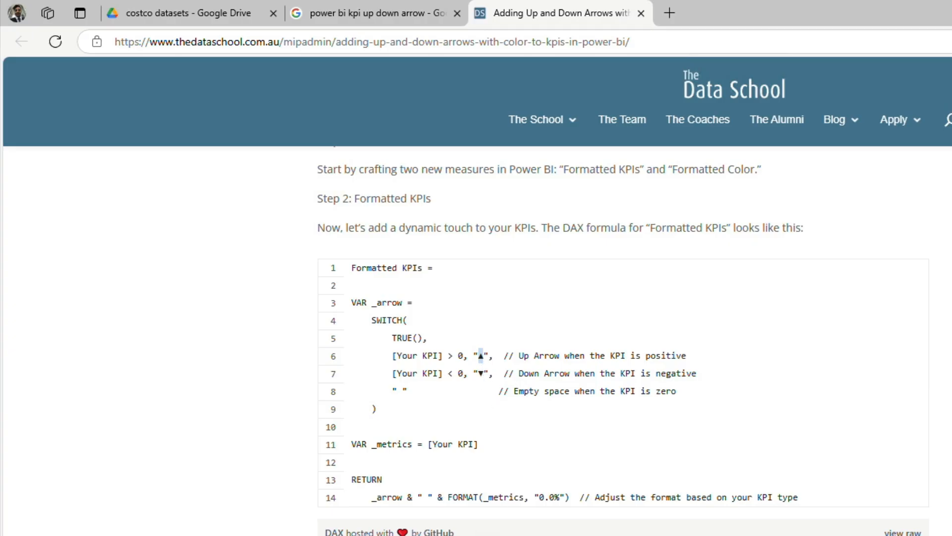
key("alt+Tab")
key("ctrl+v")
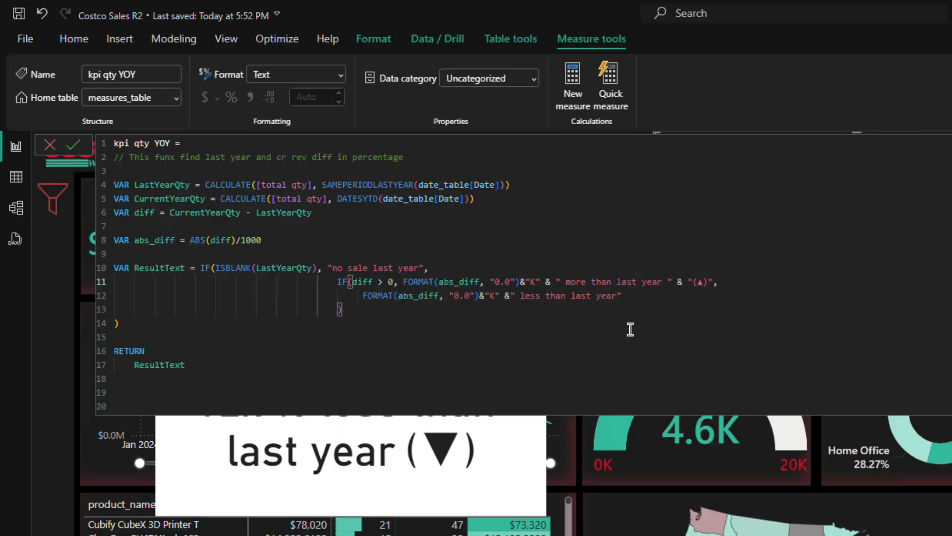
Step: Append & "()" to the "less than last year" branch of kpi qty YOY, with a trailing space inside that text
left_click(623, 297)
type("\" & \"")
key("Left")
type("(")
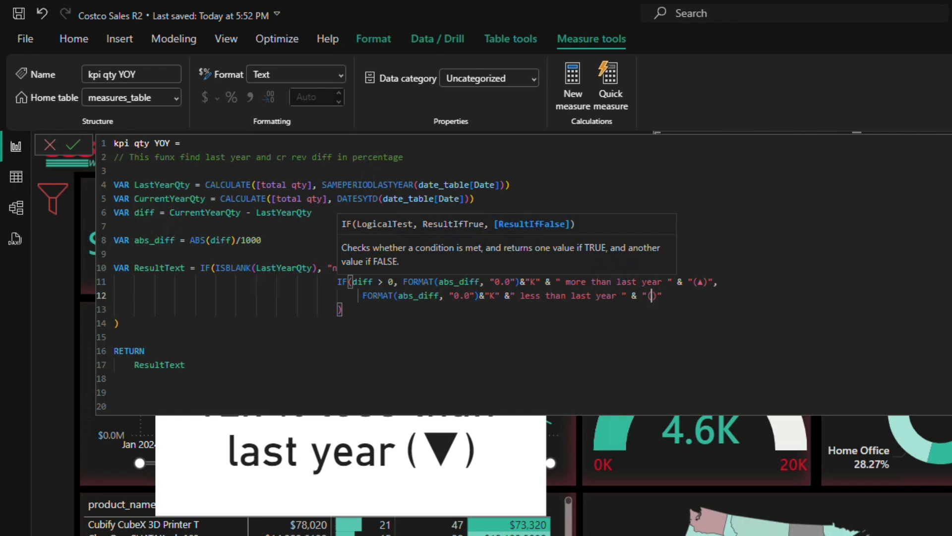
Step: Copy ▼ from the web article into the empty parentheses, then commit kpi qty YOY and close the formula editor
key("alt+Tab")
double_click(481, 375)
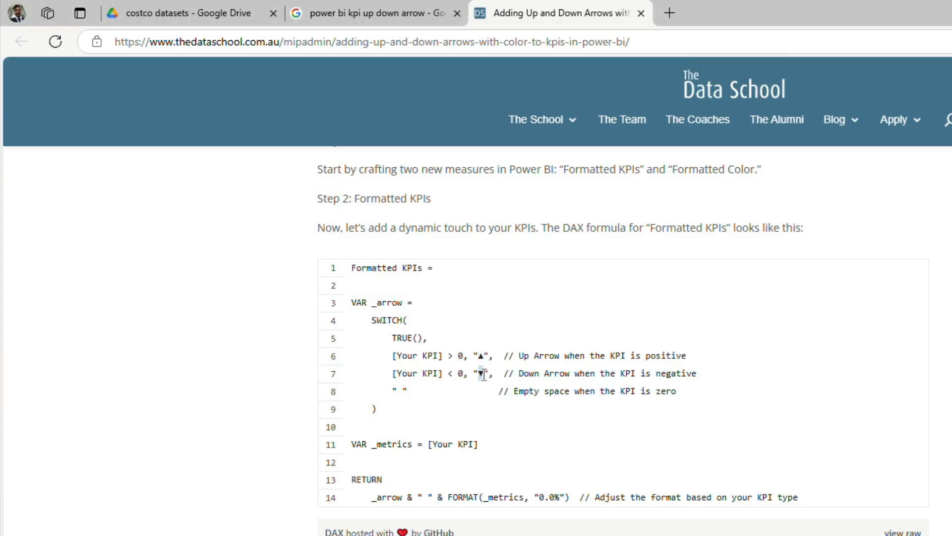
key("ctrl+c")
key("alt+Tab")
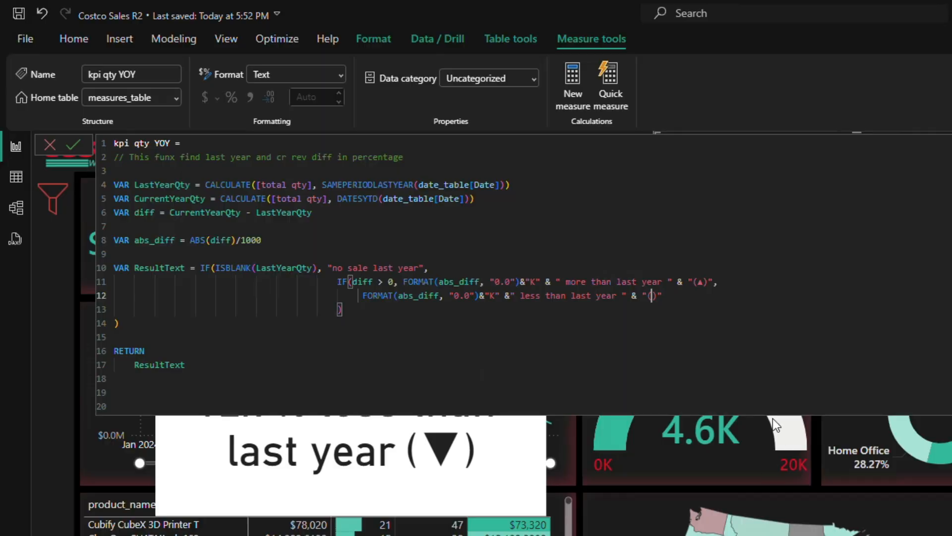
key("ctrl+v")
left_click(74, 144)
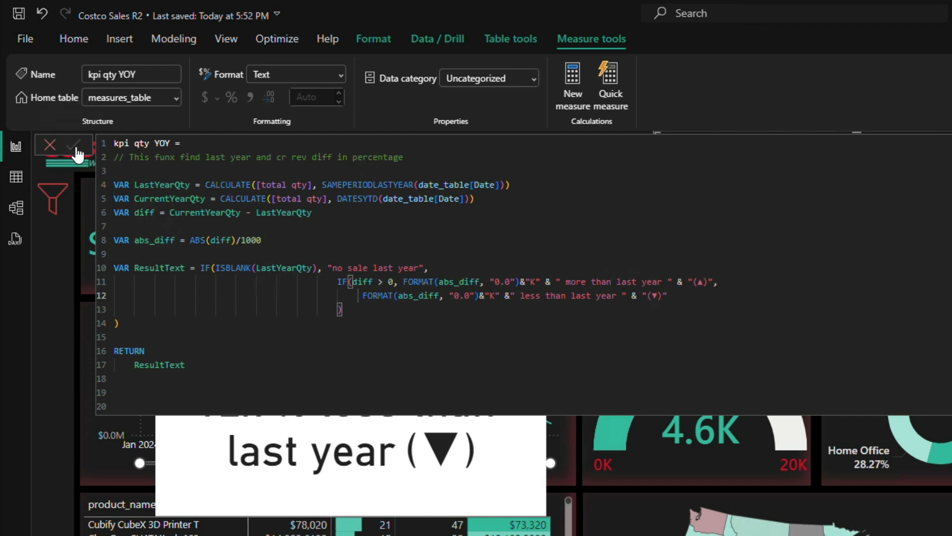
left_click(51, 149)
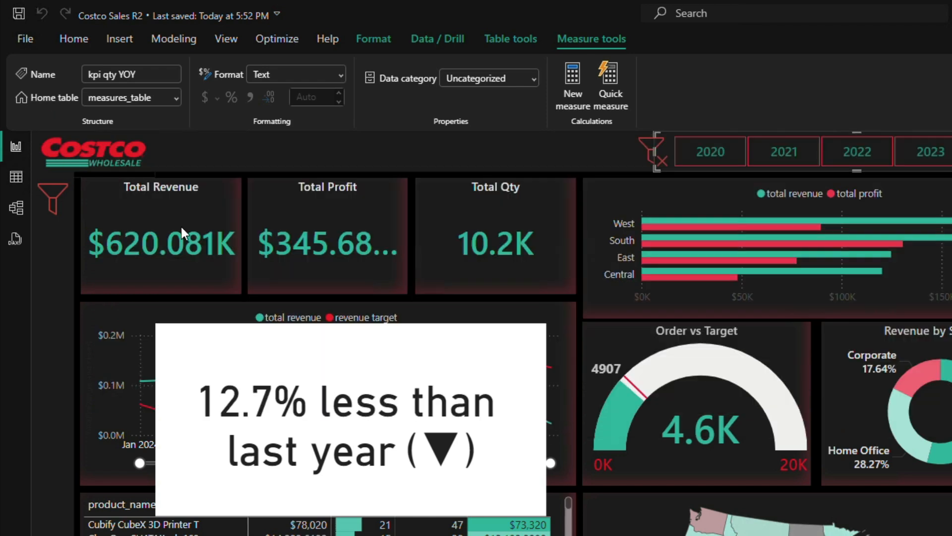
Step: Show kpi qty YOY in the white card and check its text and arrow for the years 2020 to 2024
left_click(425, 379)
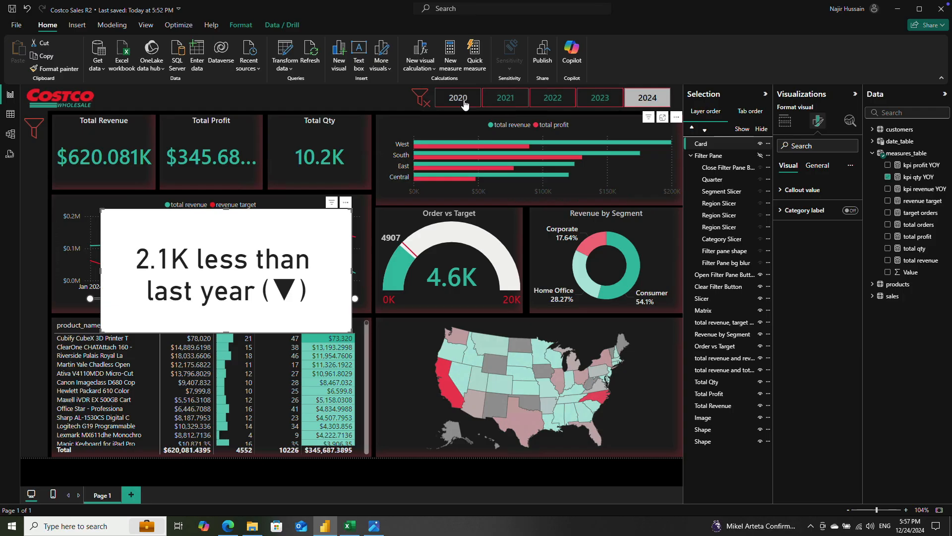
left_click(714, 153)
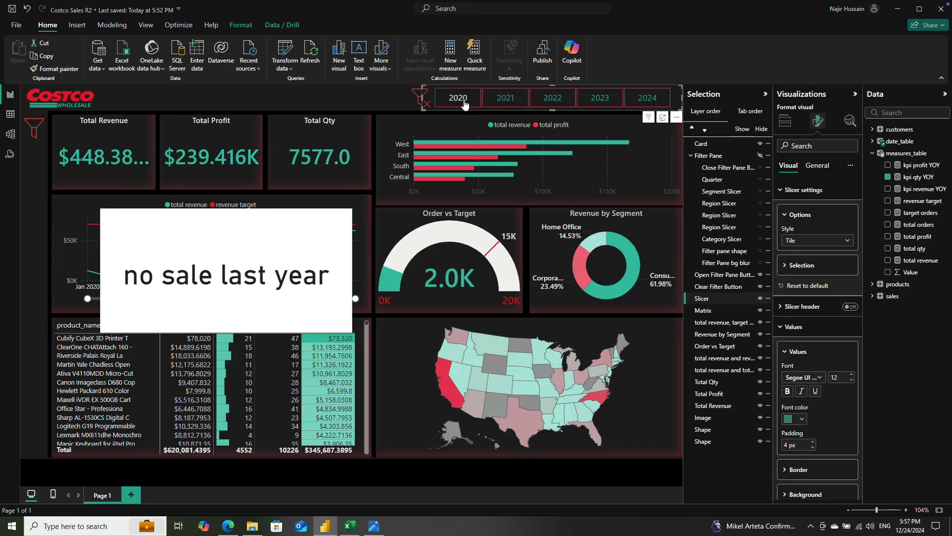
left_click(504, 102)
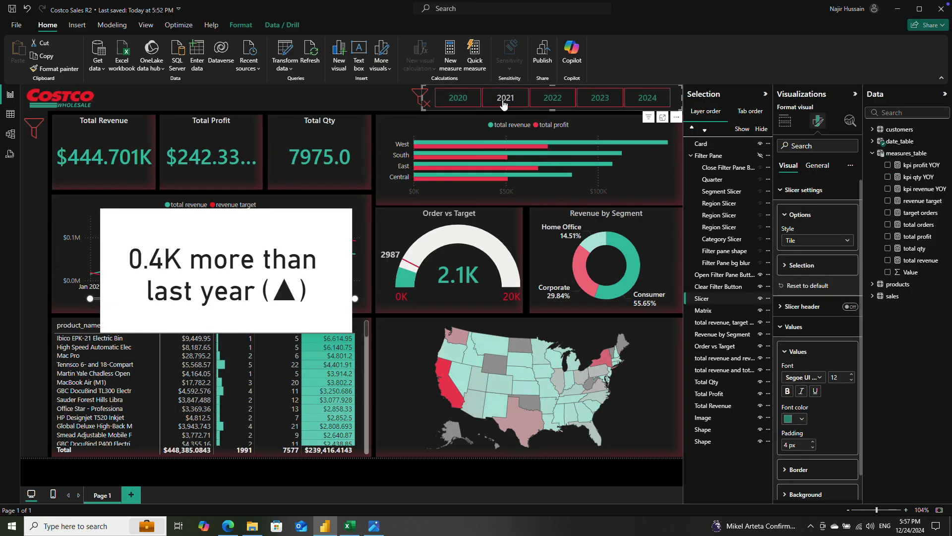
left_click(552, 102)
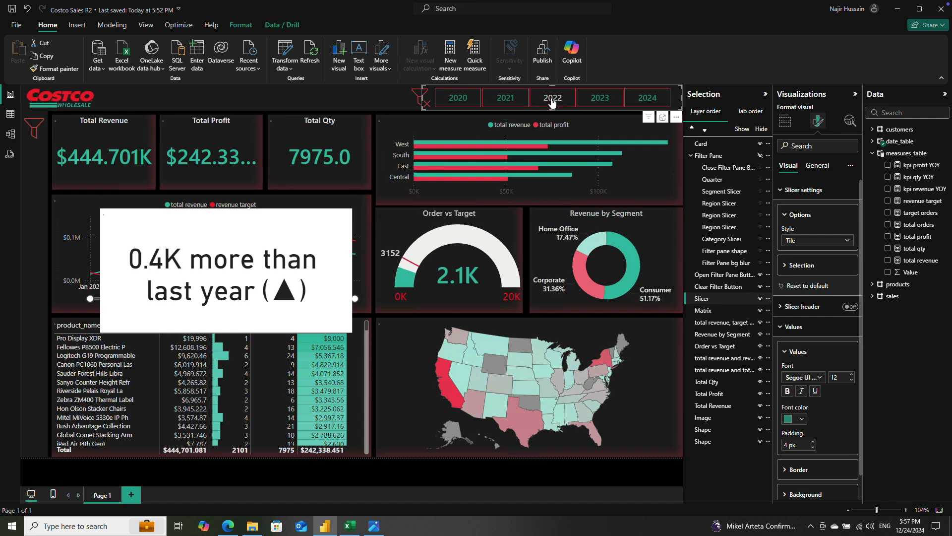
left_click(595, 103)
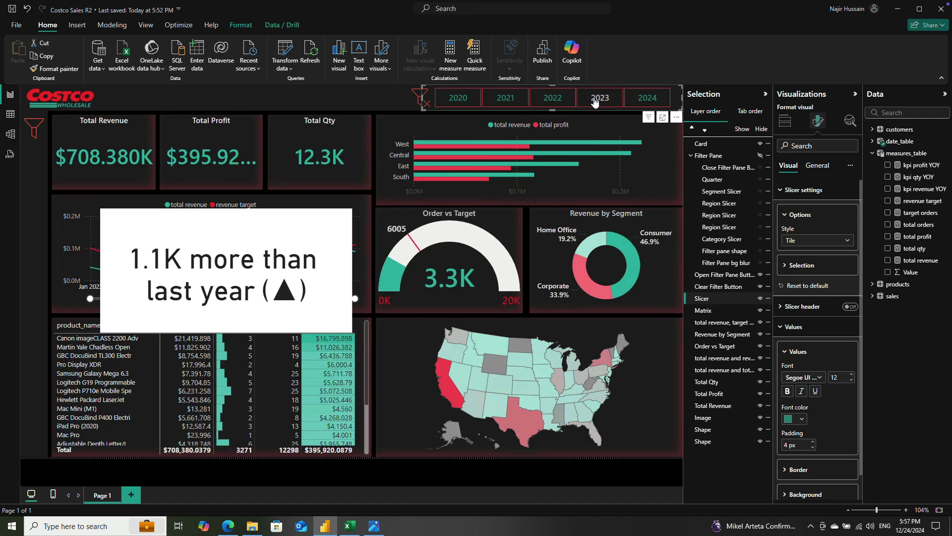
left_click(645, 101)
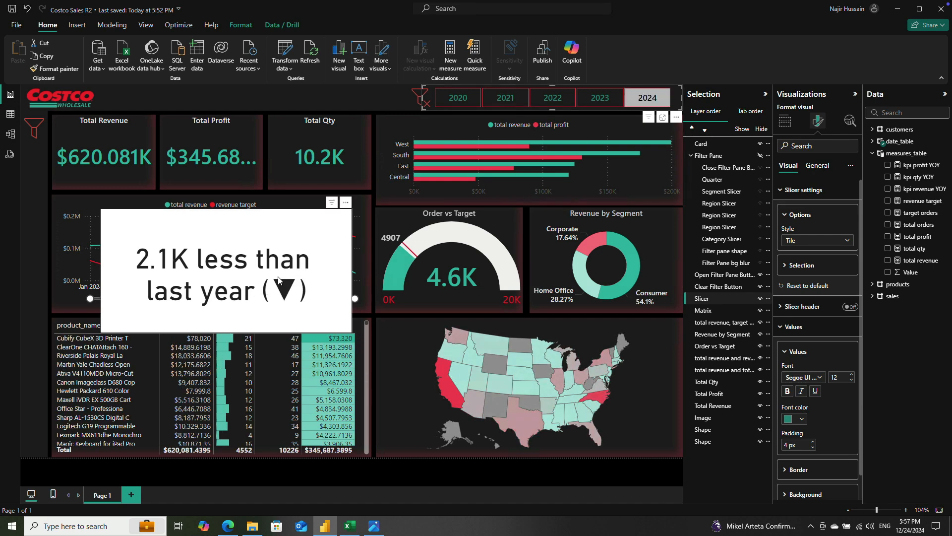
left_click(548, 102)
left_click(502, 103)
left_click(460, 100)
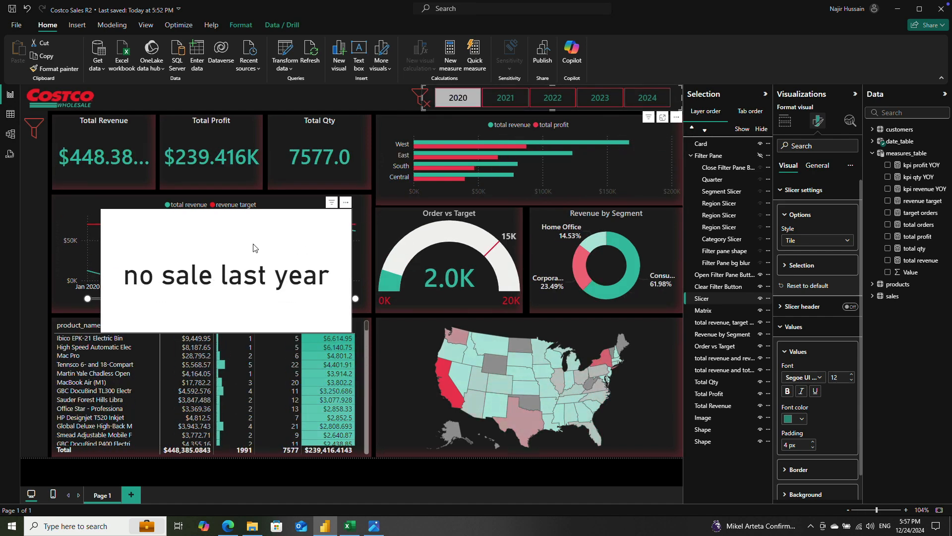
left_click(267, 251)
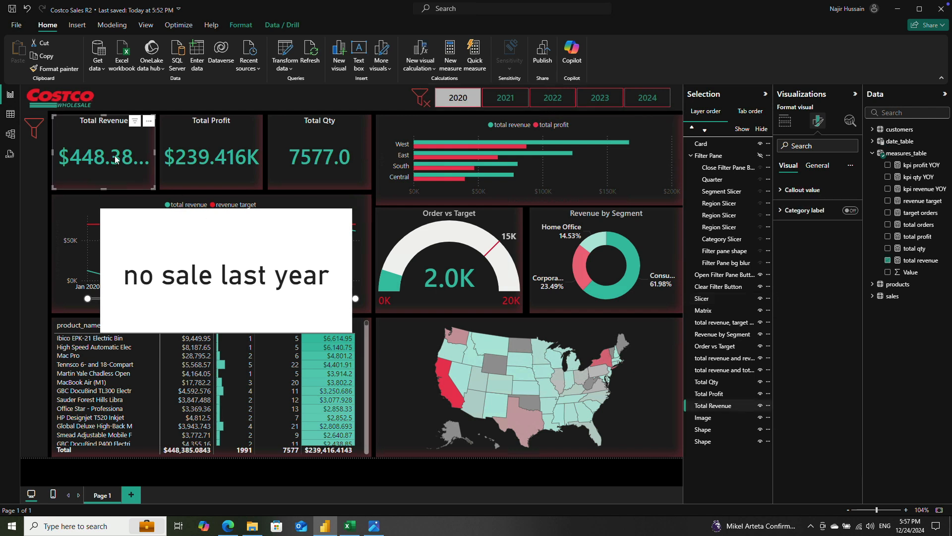
Step: Set the callout value decimal places to 1 on the Total Revenue and Total Profit cards
left_click(125, 153)
left_click(795, 190)
double_click(798, 320)
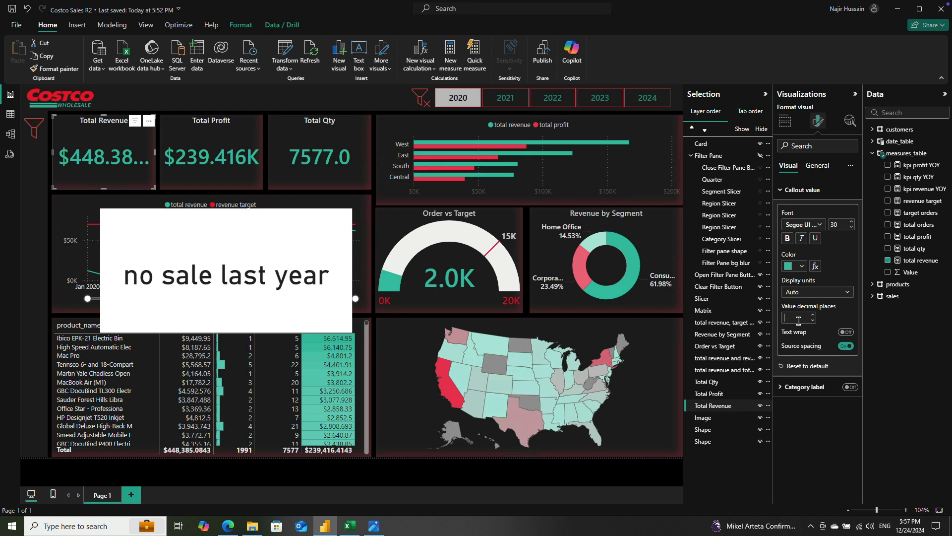
type("1")
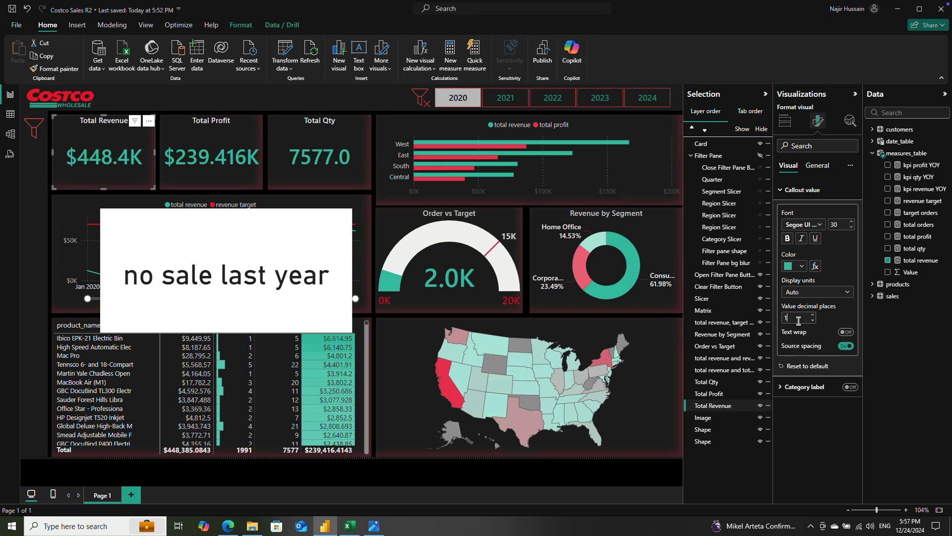
left_click(242, 157)
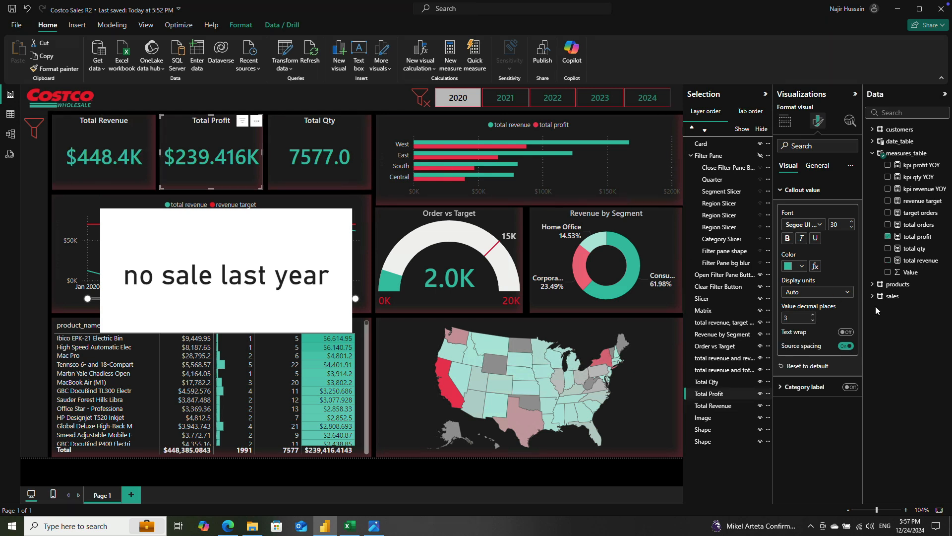
left_click(797, 322)
type("1")
Step: Set the Total Qty card's display units to Thousands with 2 value decimal places
left_click(312, 163)
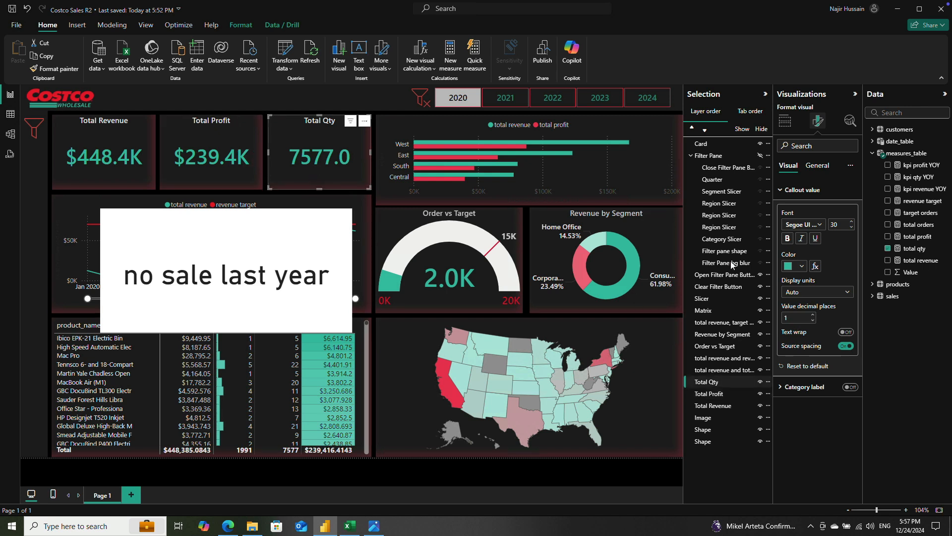
left_click(819, 293)
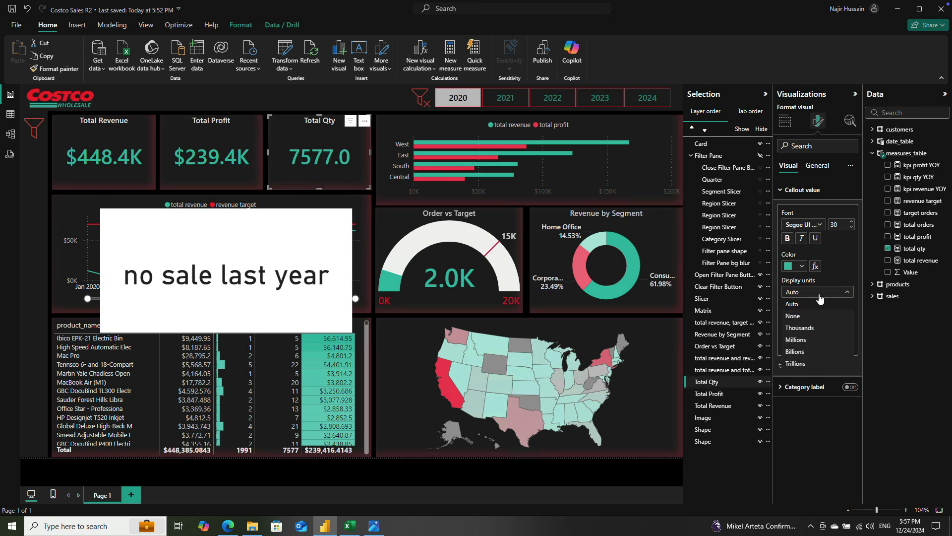
left_click(808, 329)
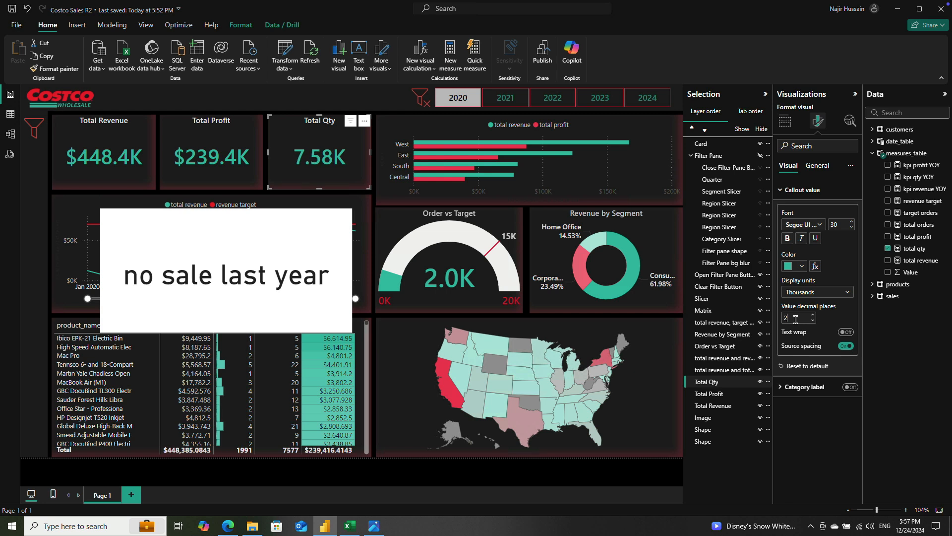
left_click(796, 320)
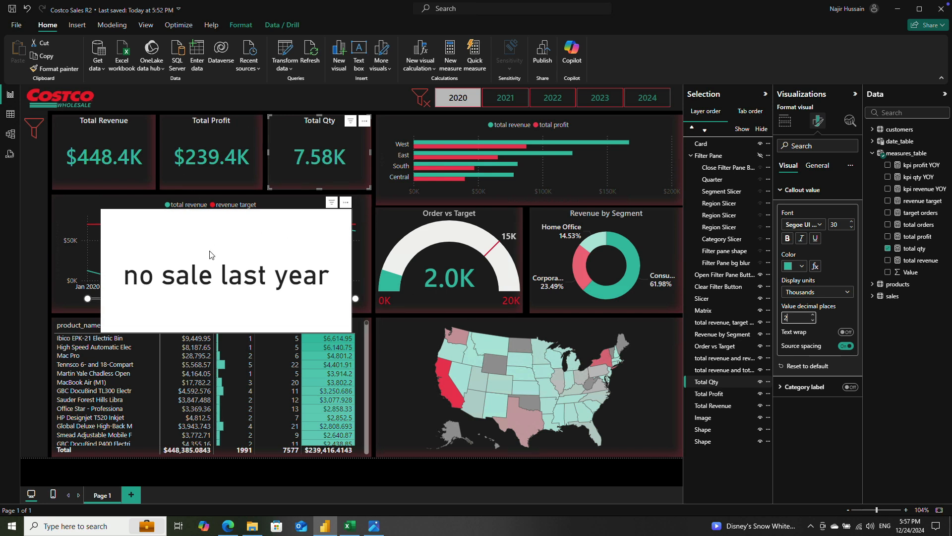
Step: Shrink the white kpi qty YOY card to a short, narrow box over the line chart
left_click(231, 275)
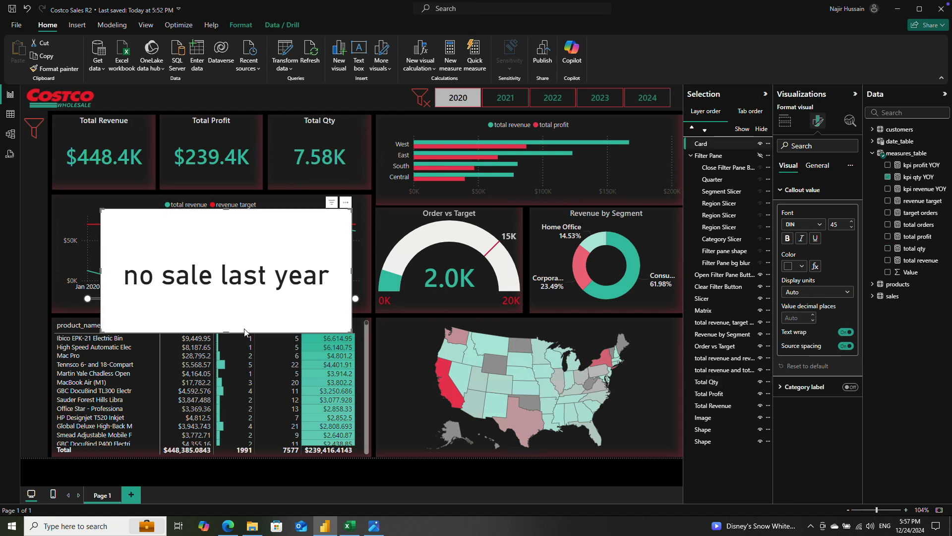
left_click_drag(224, 331, 226, 253)
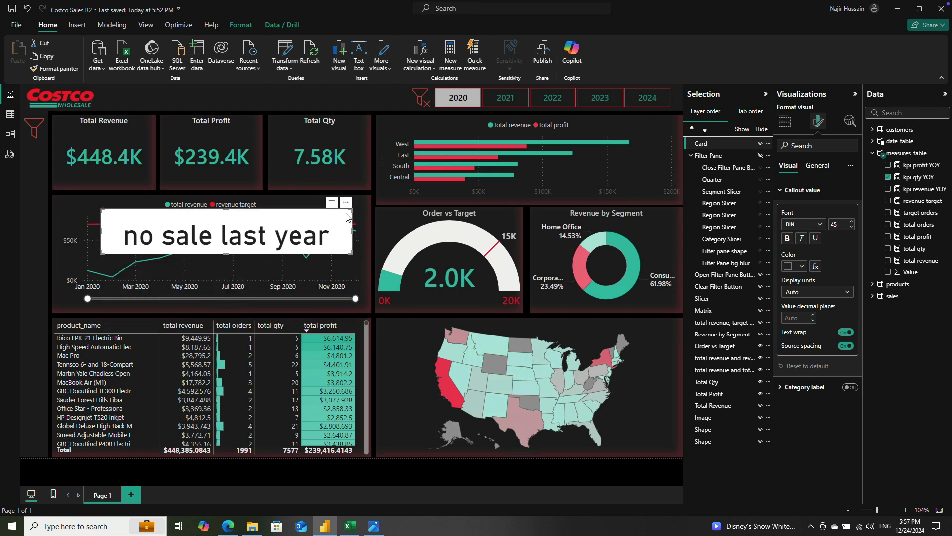
left_click_drag(335, 249, 255, 253)
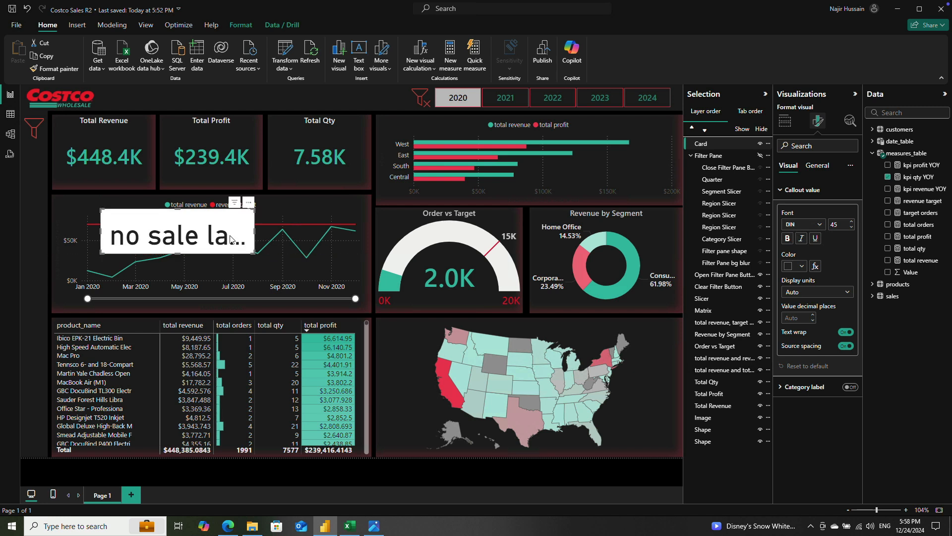
Step: Set the white card's callout font to Segoe UI Bold at size 10
left_click(800, 226)
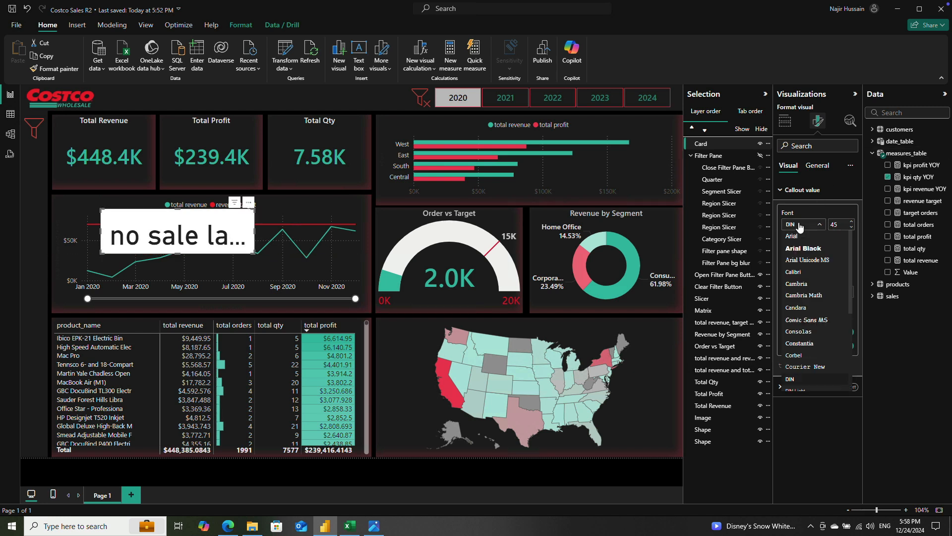
scroll(826, 333, "down", 3)
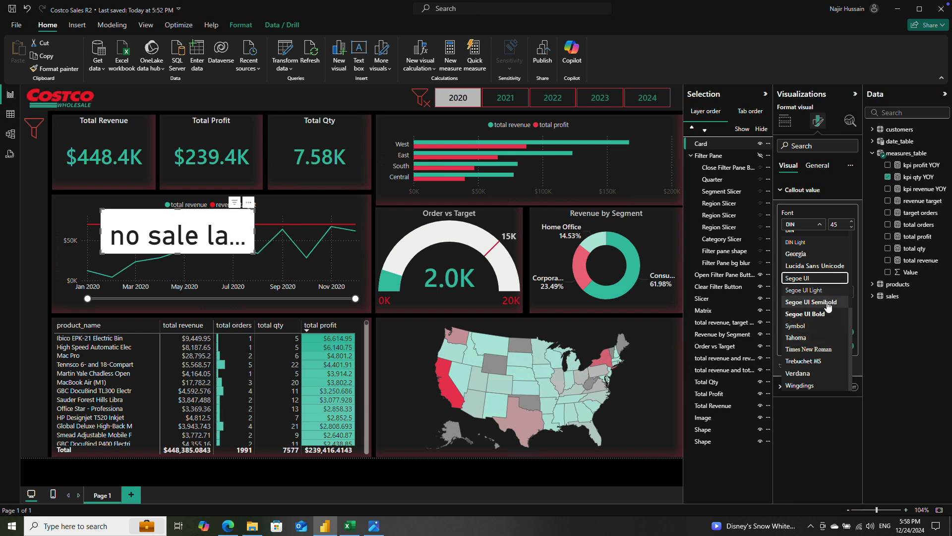
left_click(827, 289)
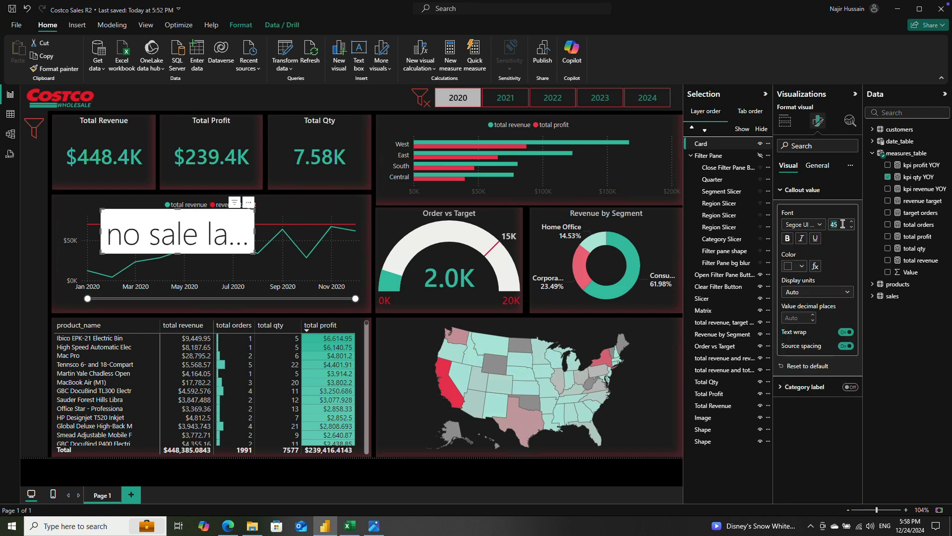
key("Return")
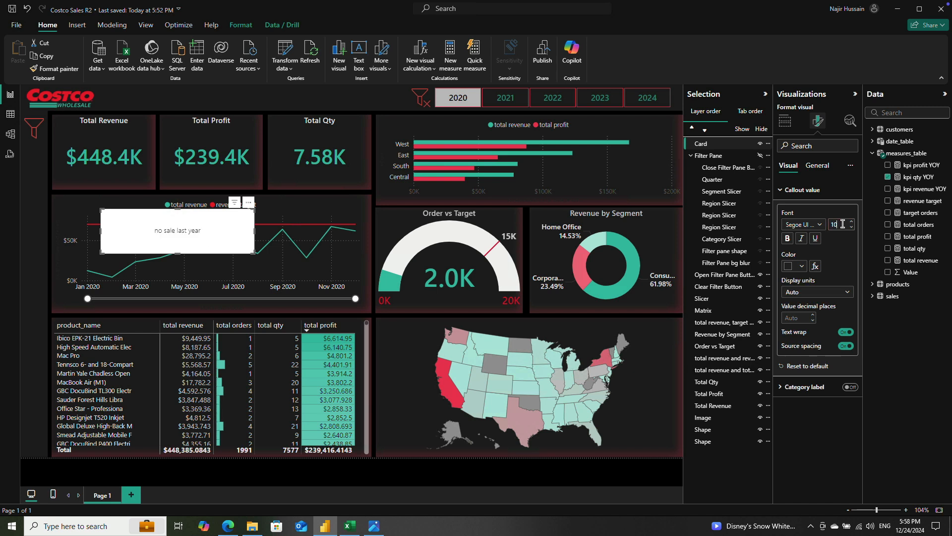
left_click(811, 228)
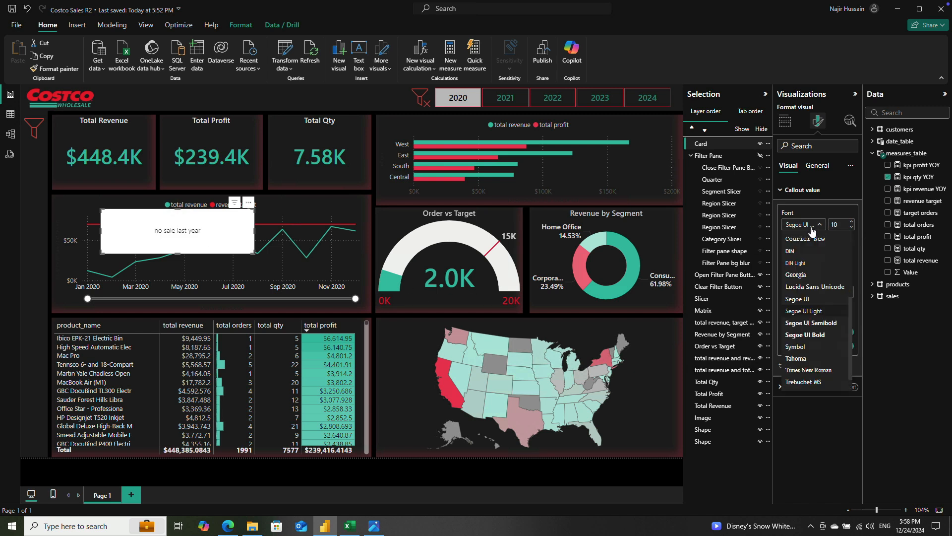
left_click(836, 335)
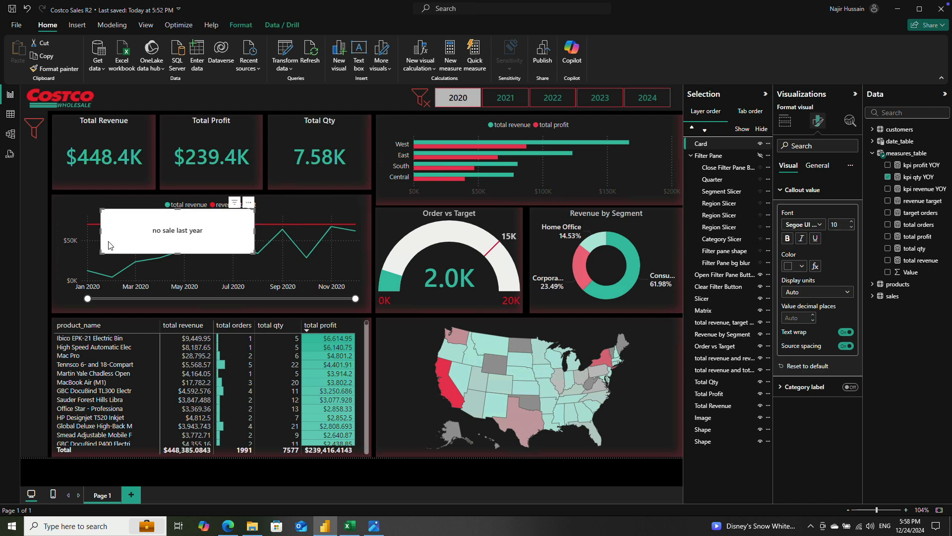
Step: Shrink the white card closely around its text and turn off its background
left_click_drag(101, 232, 223, 225)
left_click(816, 165)
left_click(791, 231)
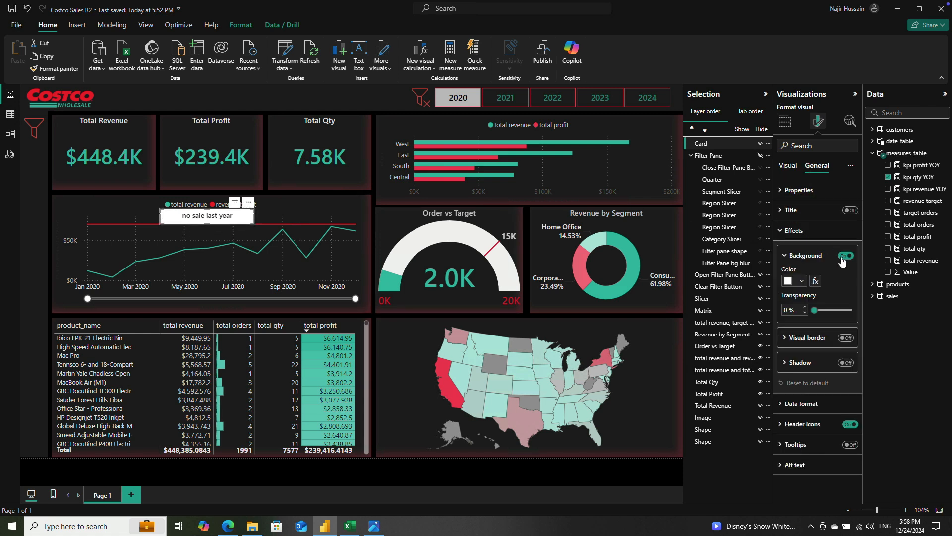
left_click(842, 257)
Step: Place the transparent card just below the Total Revenue title and set its callout text color to white
left_click_drag(248, 203, 149, 125)
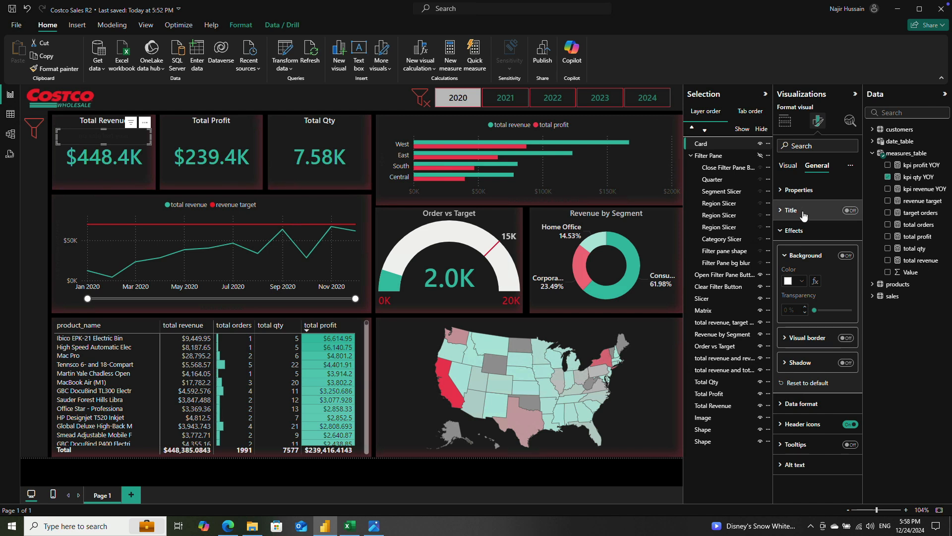
left_click(785, 169)
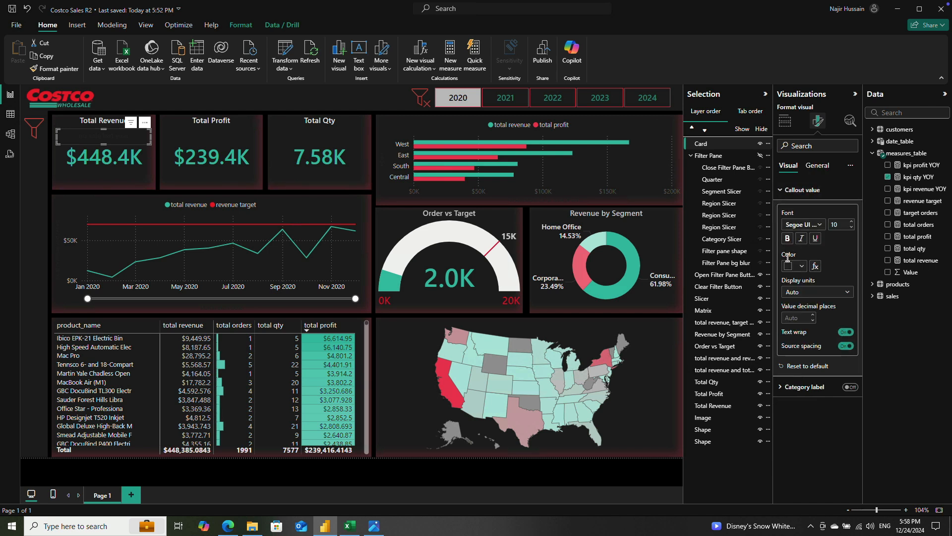
left_click(789, 268)
left_click(795, 301)
left_click(40, 224)
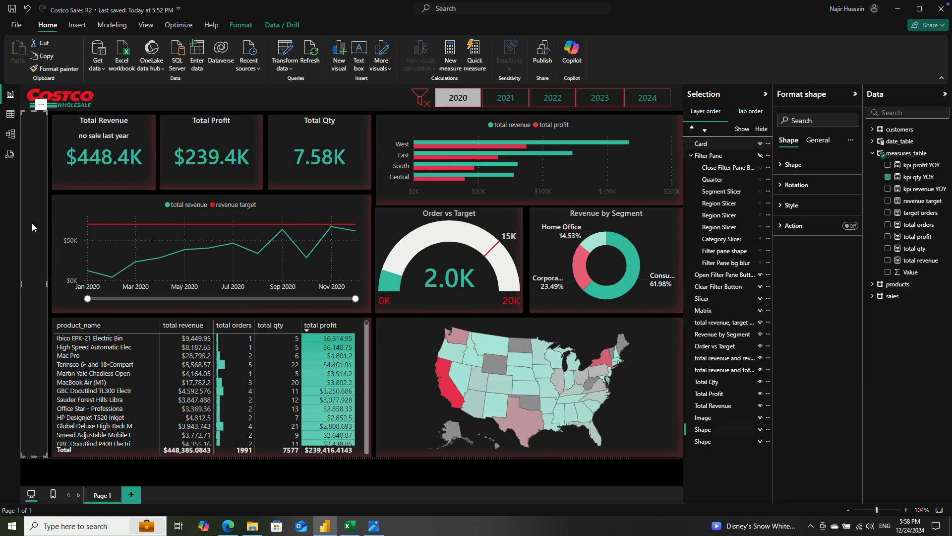
left_click(113, 136)
key("Up")
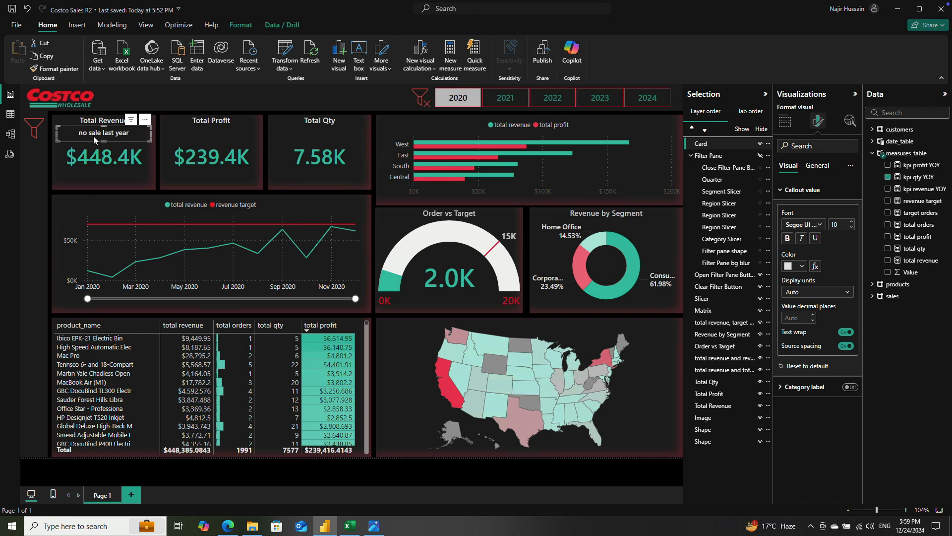
Step: Set up a callout color rule based on kpi qty YOY that turns the text green when the value contains "More"
left_click(815, 267)
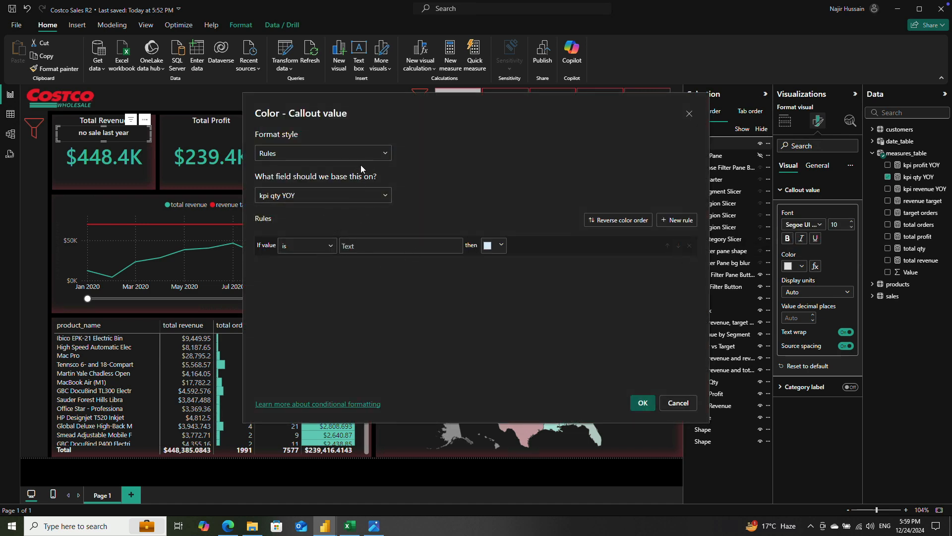
left_click(331, 247)
left_click(303, 273)
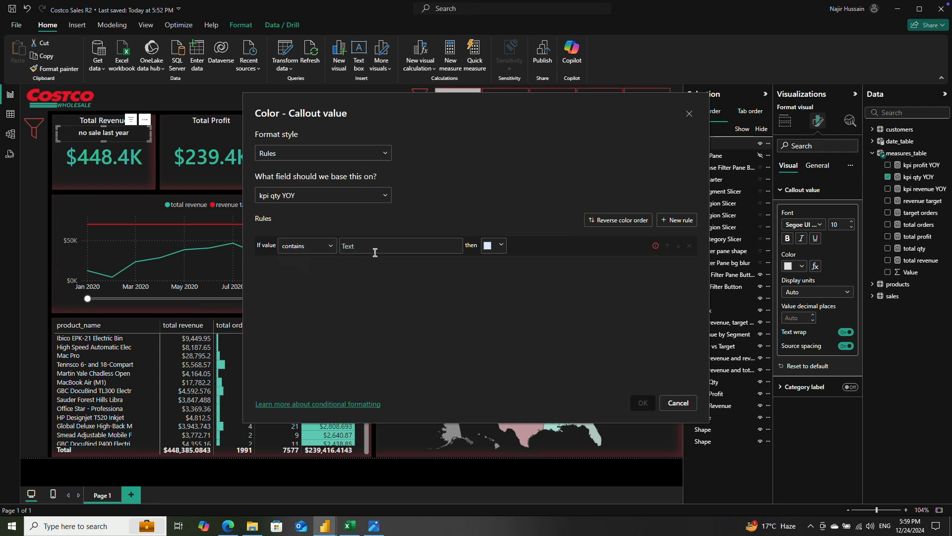
left_click(371, 248)
type("More")
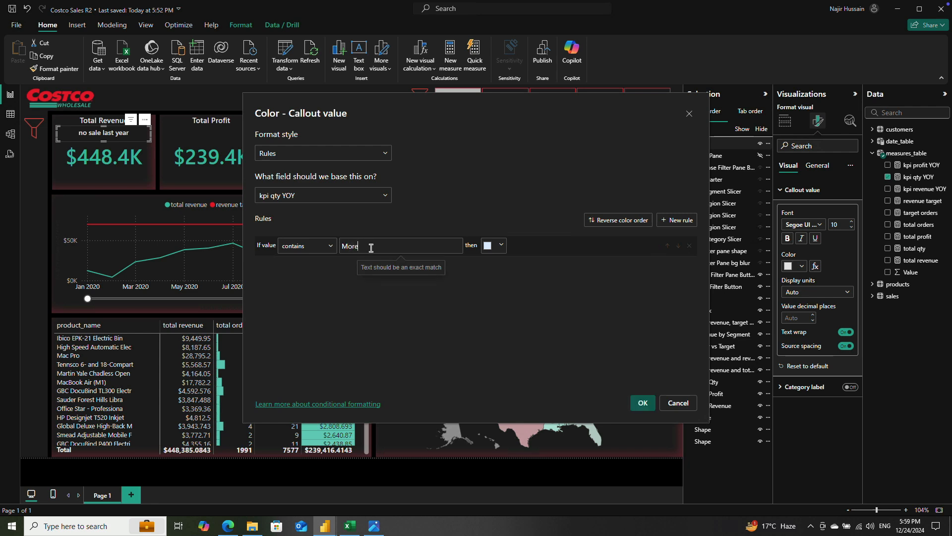
left_click(501, 245)
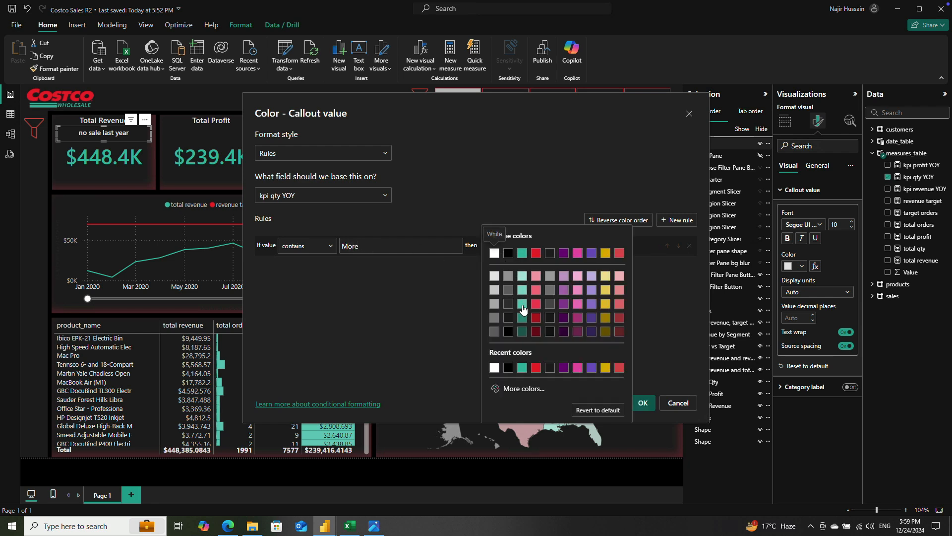
left_click(523, 304)
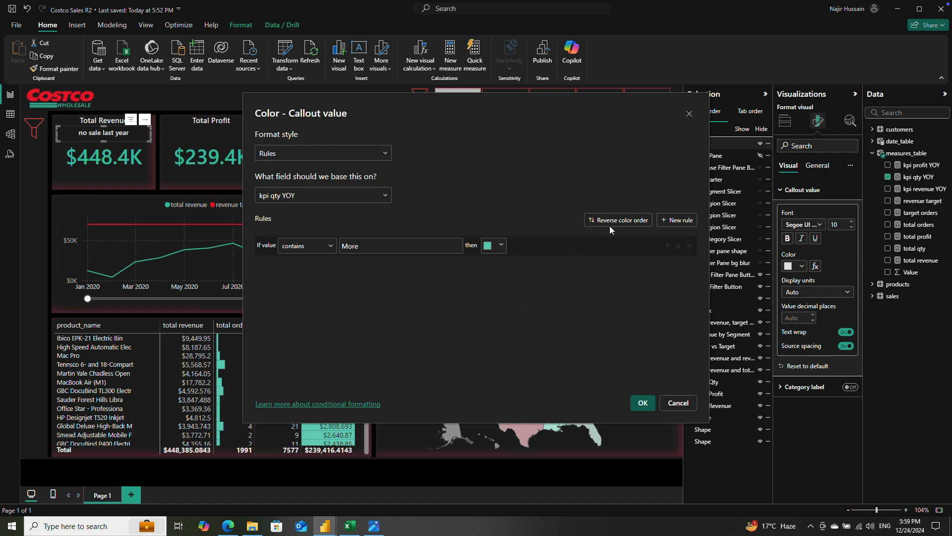
Step: Add a callout color rule that turns the text red when kpi qty YOY contains "Less", and apply the rules
left_click(677, 219)
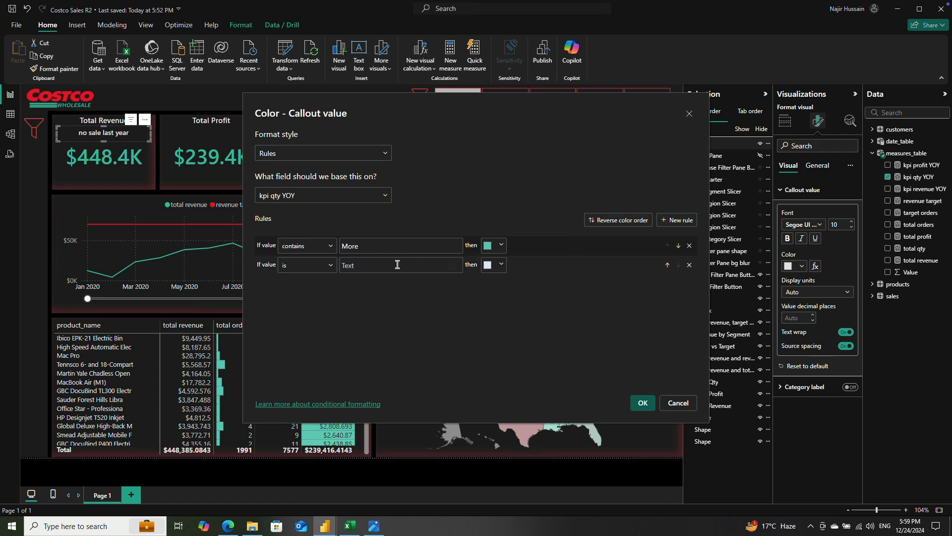
left_click(325, 265)
left_click(318, 108)
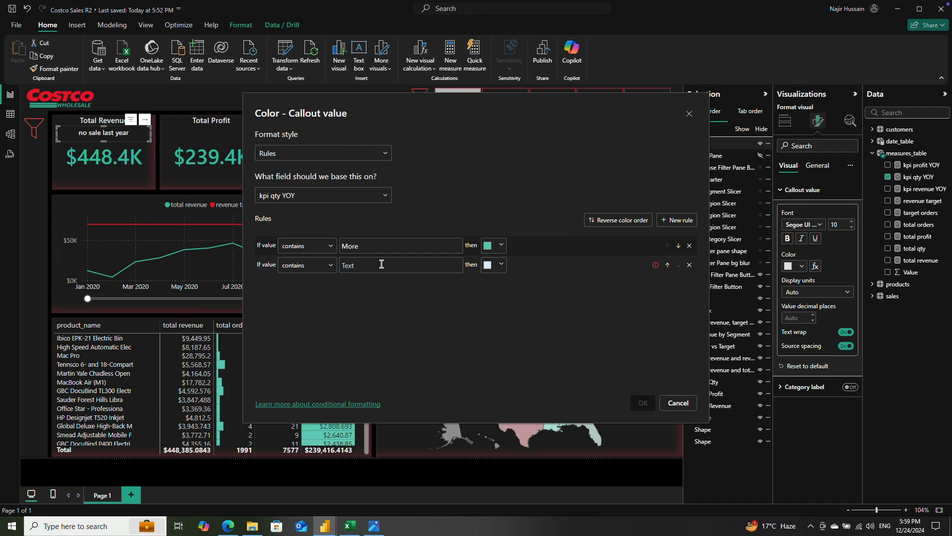
type("Less")
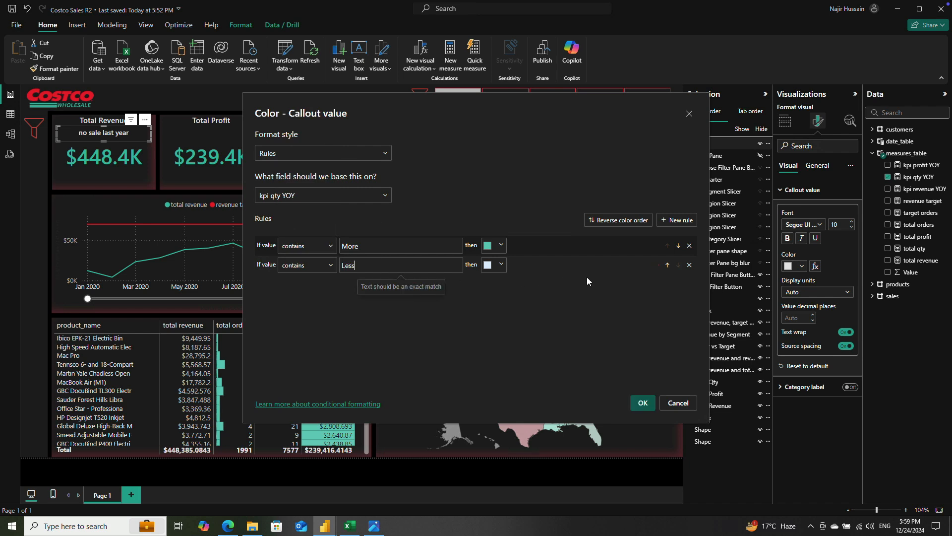
left_click(498, 264)
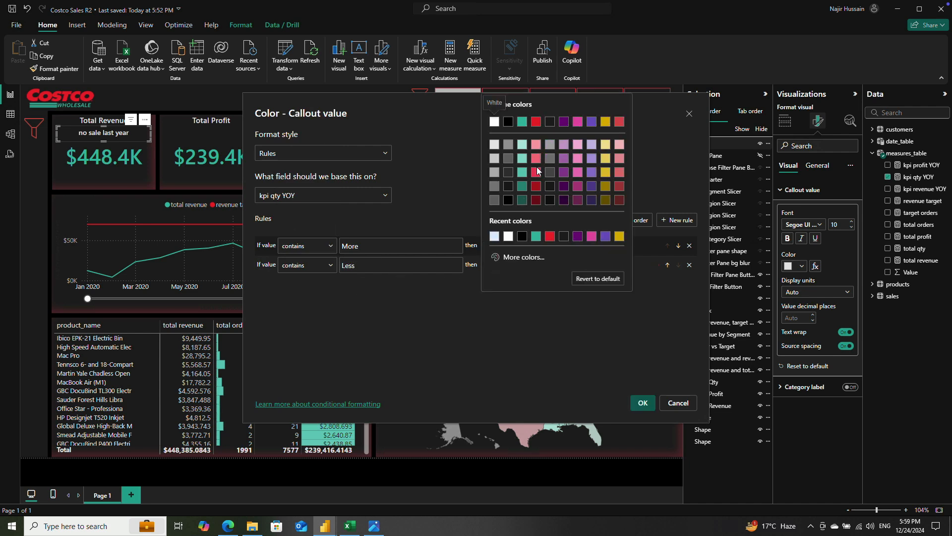
left_click(536, 172)
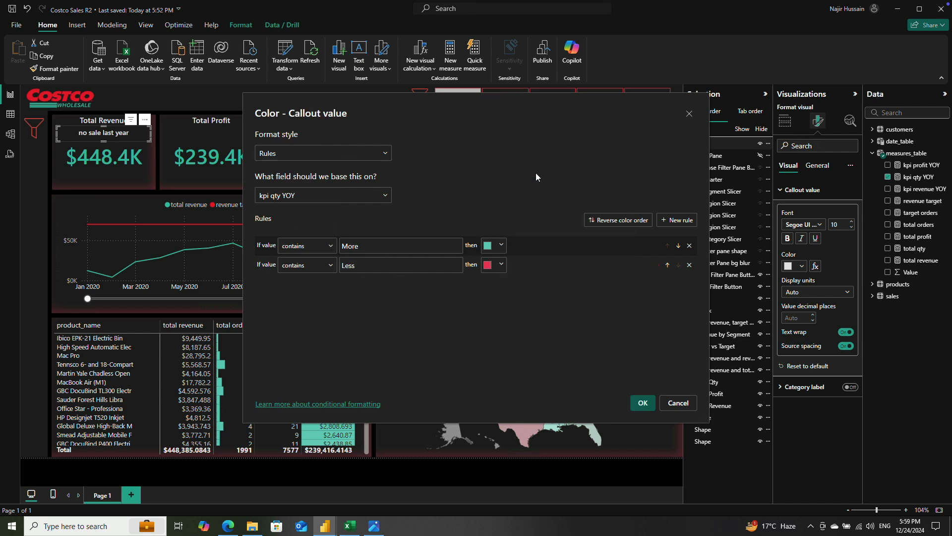
left_click(501, 245)
left_click(520, 306)
left_click(643, 402)
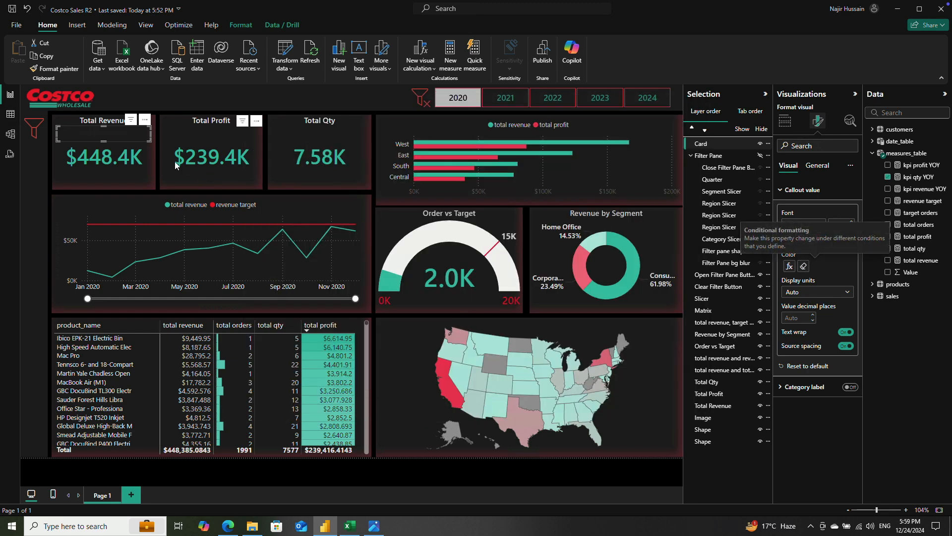
Step: Add a third callout color rule that turns the text light gray (White, 20% darker) when the value contains "No"
left_click(789, 267)
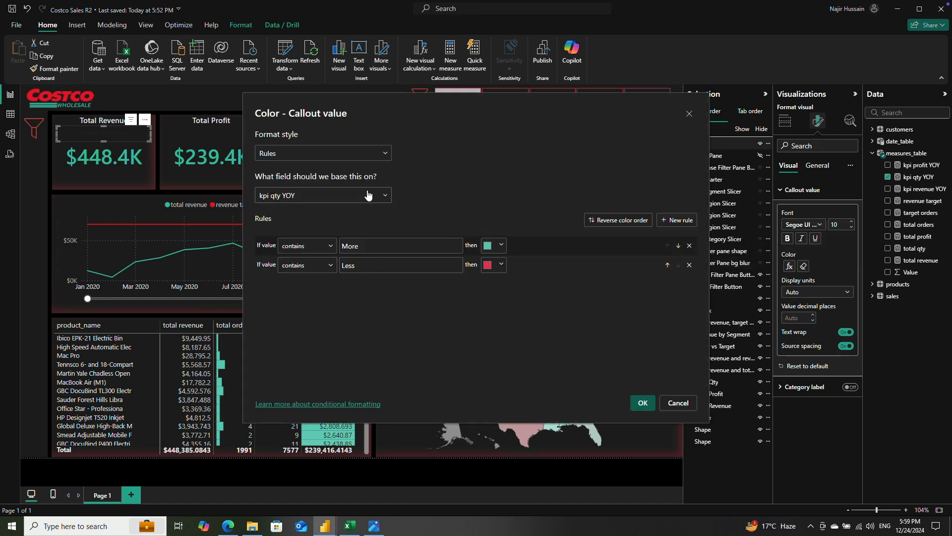
left_click(677, 220)
left_click(326, 289)
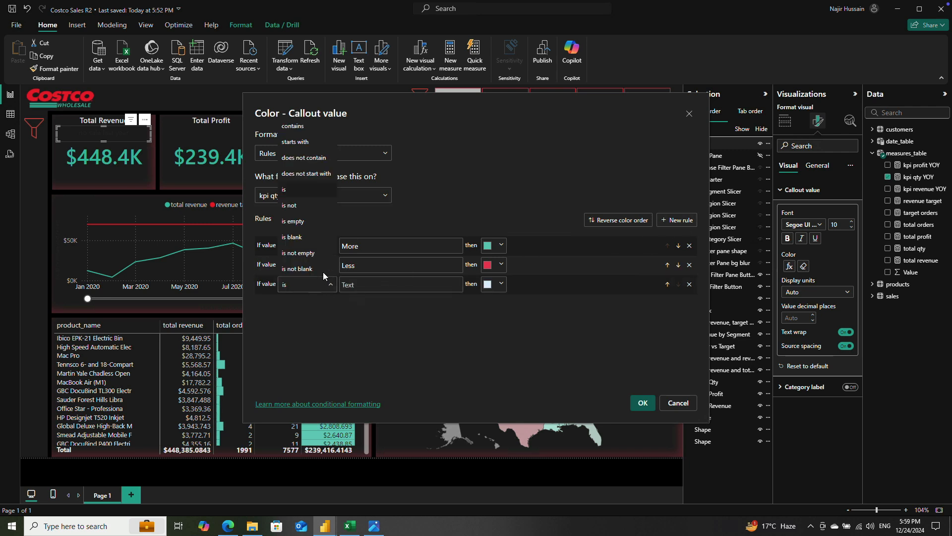
left_click(318, 127)
left_click(371, 286)
type("No")
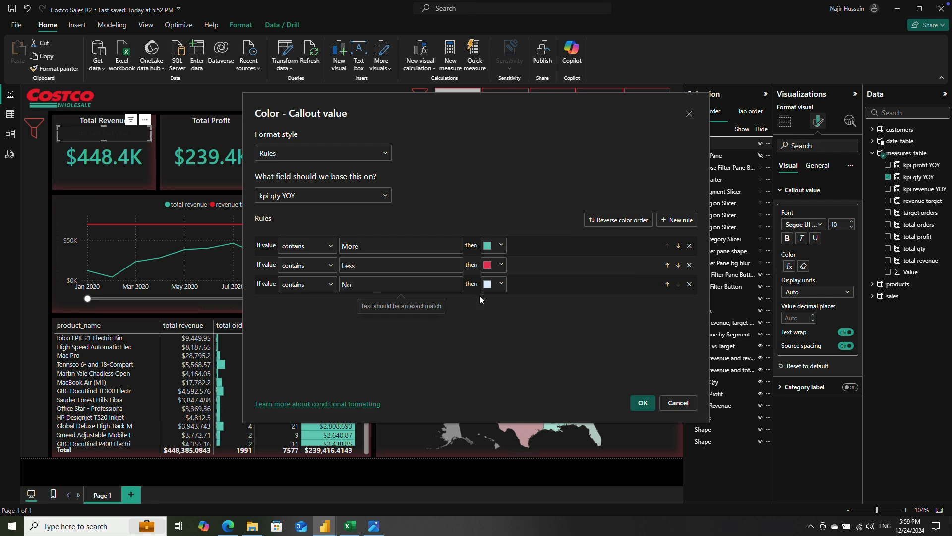
left_click(501, 282)
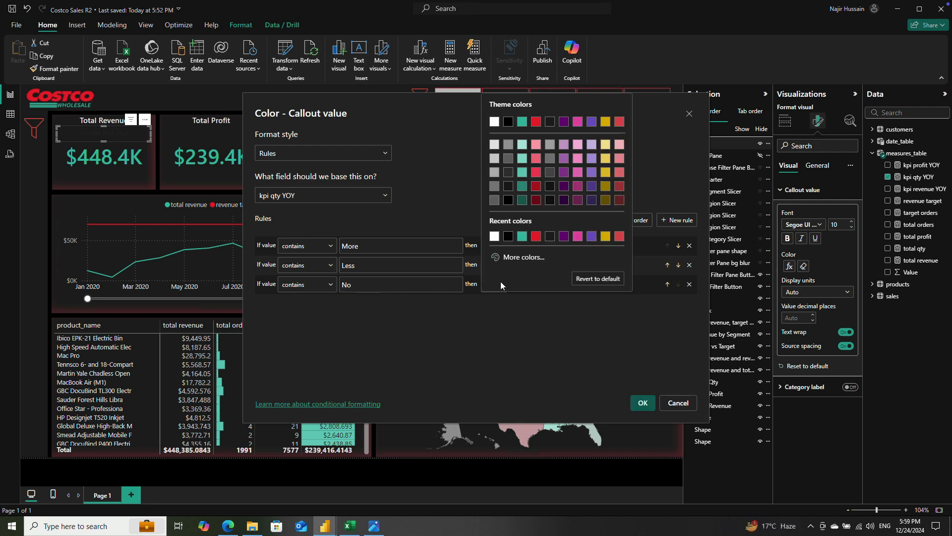
left_click(495, 157)
left_click(675, 397)
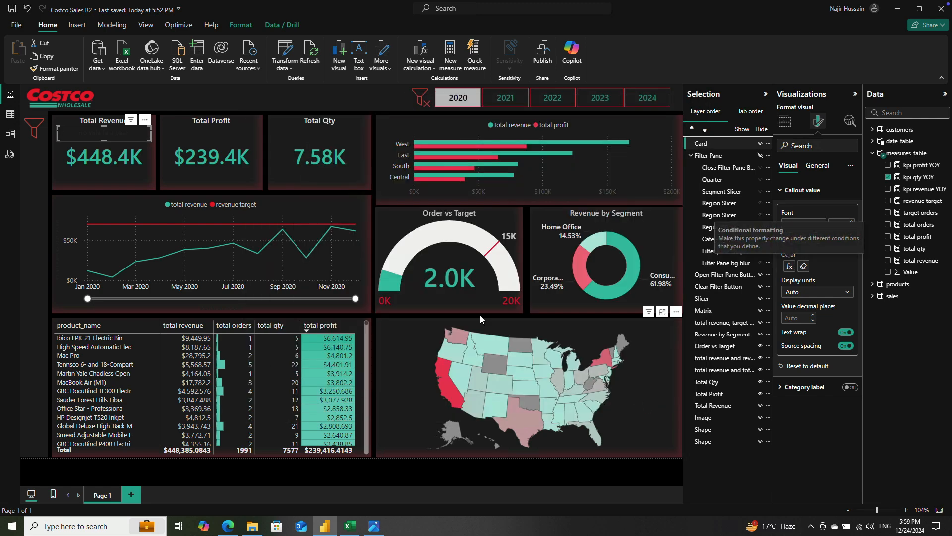
Step: Change the three callout color rule texts to lowercase "more", "less" and "no" to match the card's wording
left_click(469, 97)
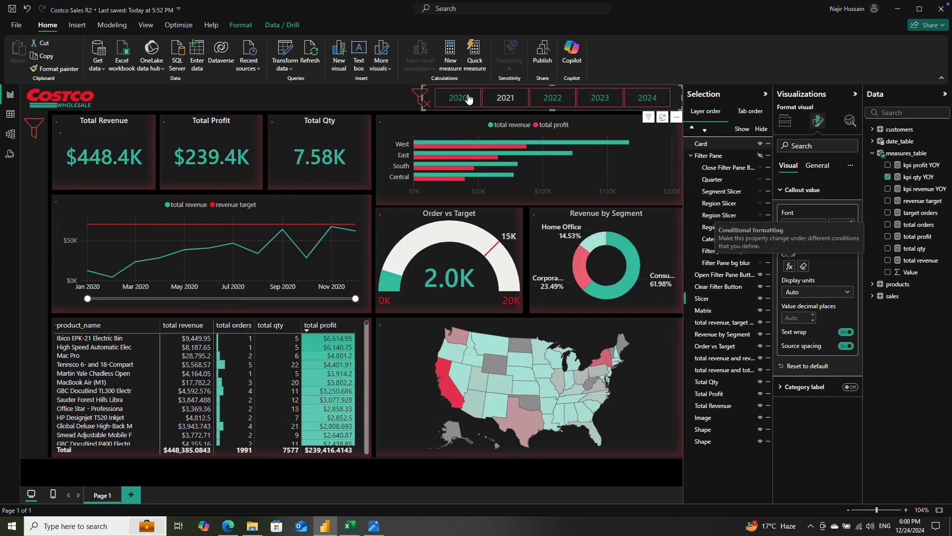
left_click(464, 99)
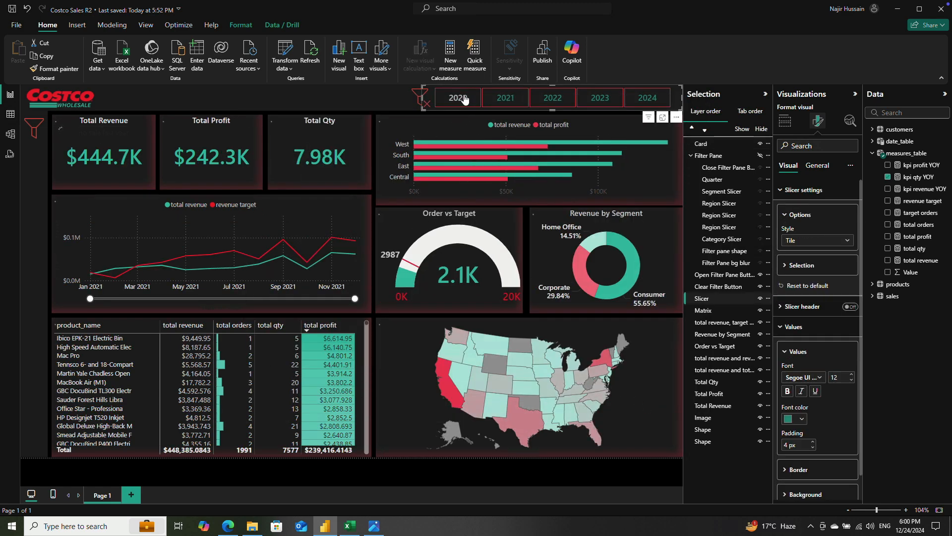
left_click(103, 133)
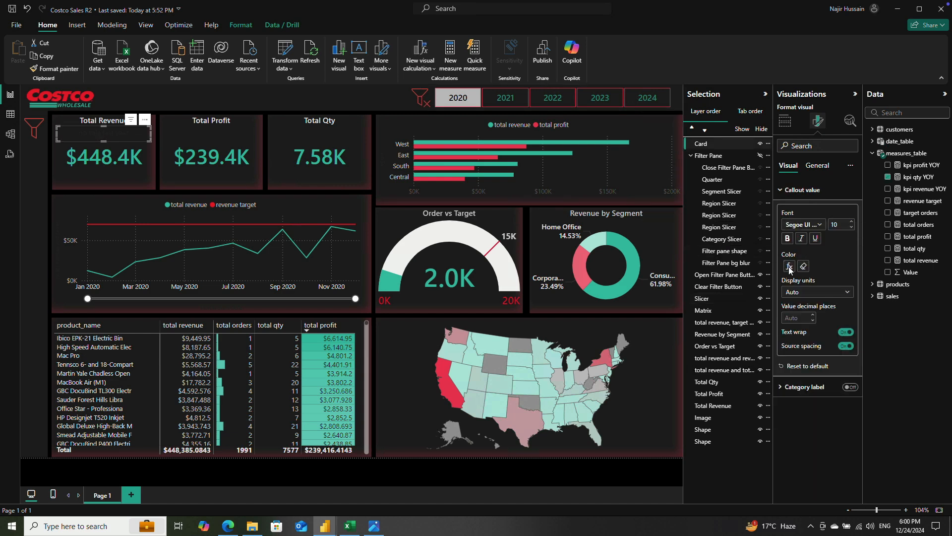
left_click(789, 266)
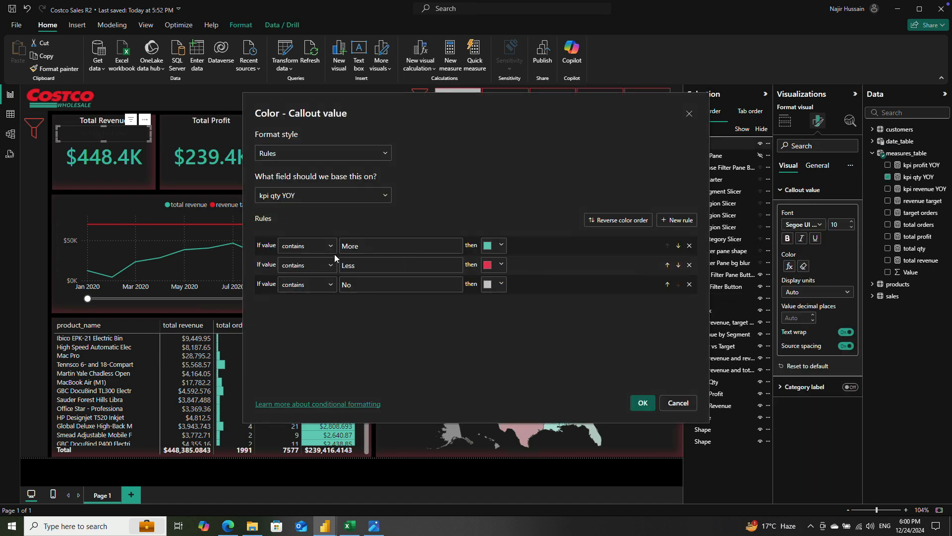
double_click(349, 247)
left_click(349, 247)
key("Tab")
left_click(347, 265)
left_click(348, 283)
type("No")
key("BackSpace")
left_click(641, 401)
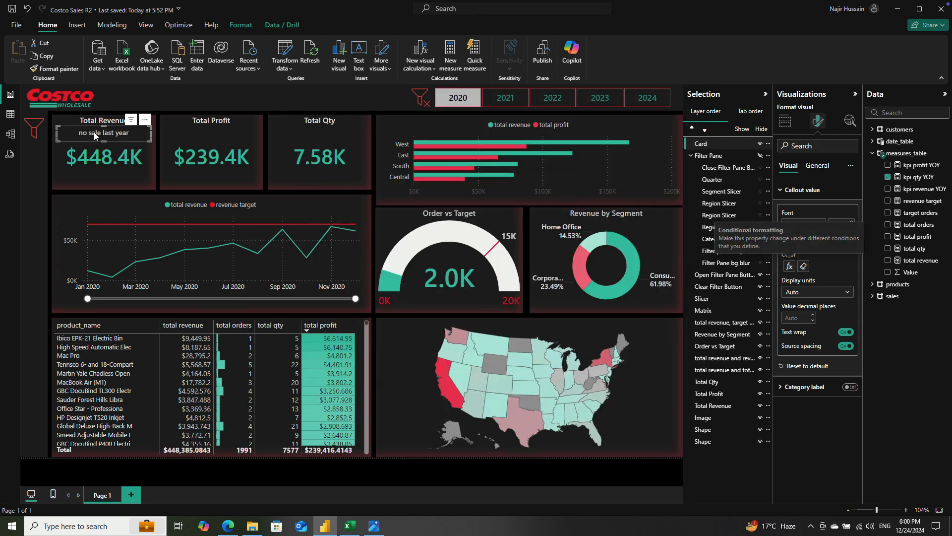
Step: Filter the report by 2021, 2022, 2023 and 2024 in turn to check the comparison text's color under Total Revenue
left_click(503, 99)
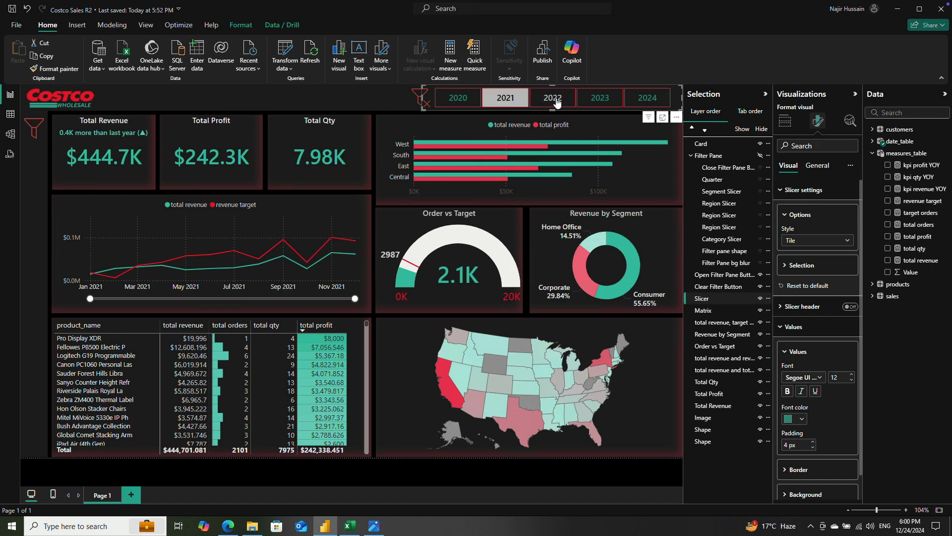
left_click(557, 102)
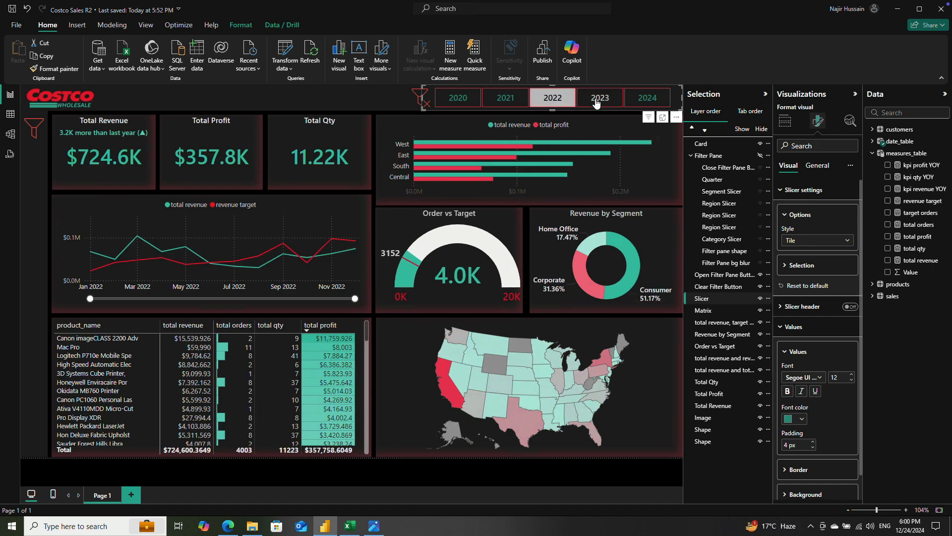
left_click(597, 102)
left_click(647, 101)
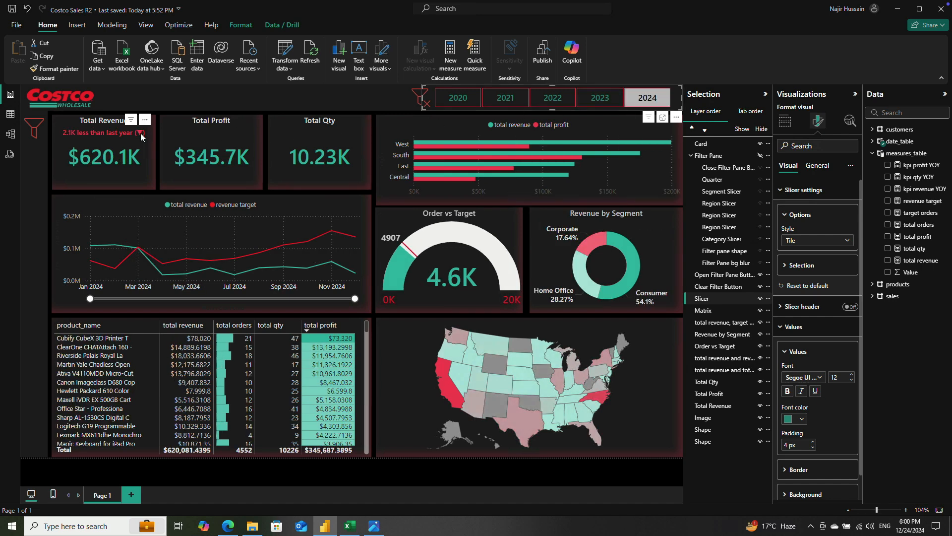
Step: Duplicate the comparison card, place the copy below the Total Profit title and replace its field with kpi profit YOY
left_click(117, 134)
key("ctrl+c")
key("ctrl+v")
left_click_drag(148, 126, 254, 124)
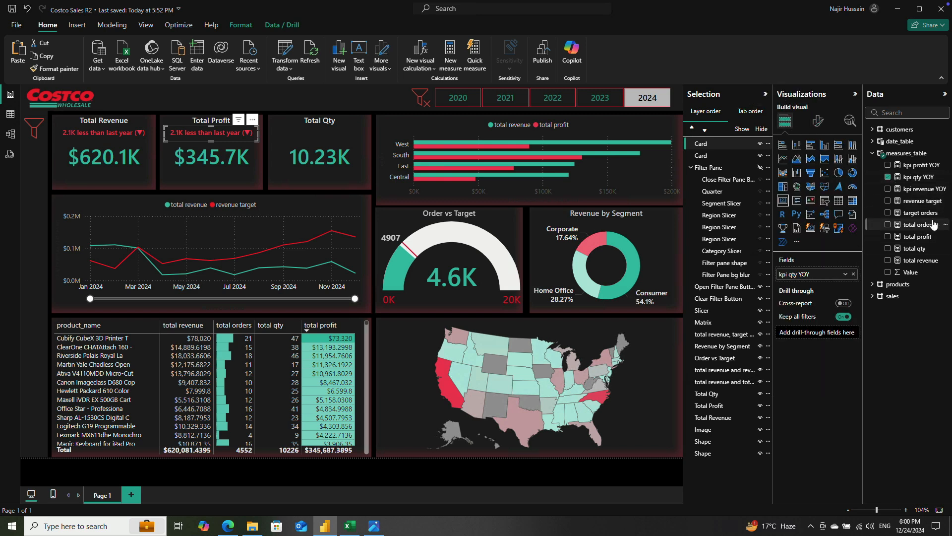
left_click_drag(920, 165, 831, 281)
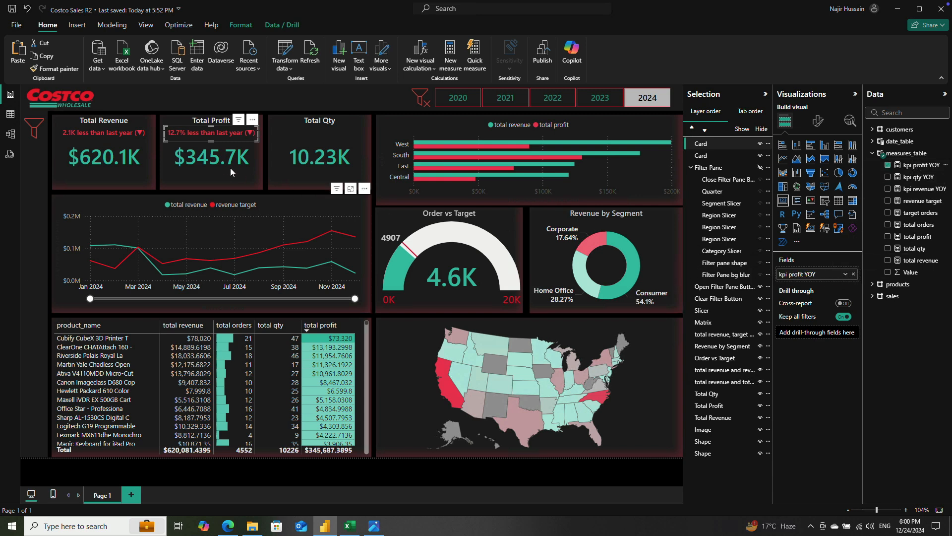
Step: Duplicate the profit comparison card, place the copy below the Total Qty title and replace its field with kpi qty YOY
key("ctrl+c")
key("ctrl+v")
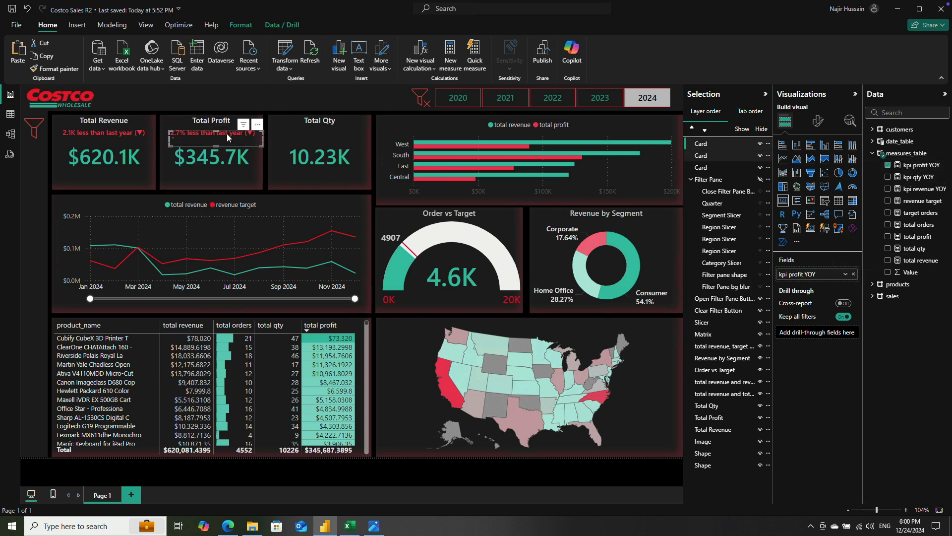
left_click_drag(224, 134, 361, 120)
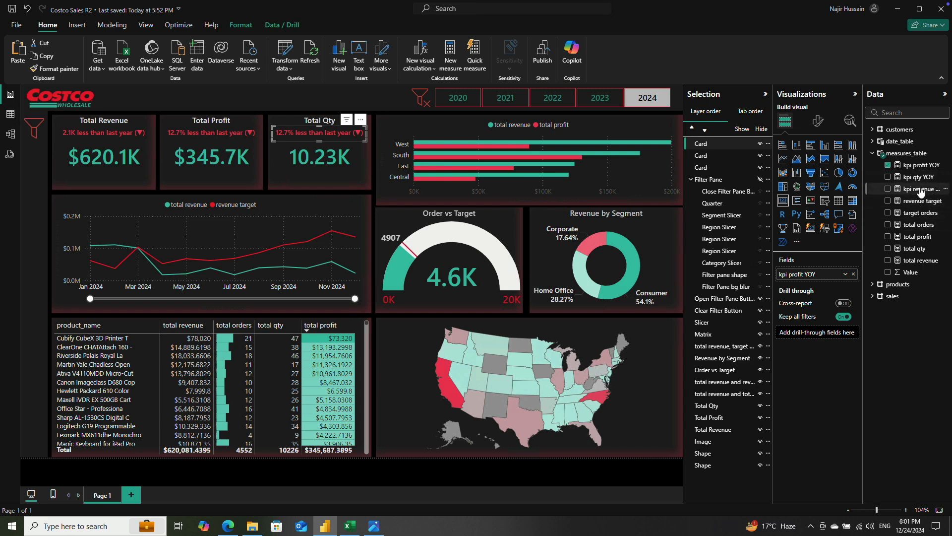
left_click_drag(919, 179, 822, 279)
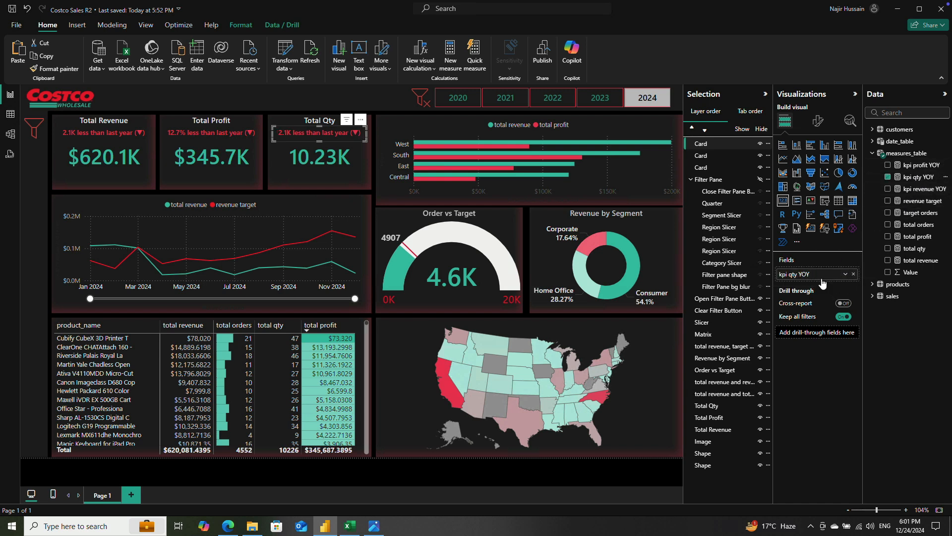
Step: Filter the report by each year from 2020 to 2023 to check all three comparison texts, and return to 2020
left_click(462, 97)
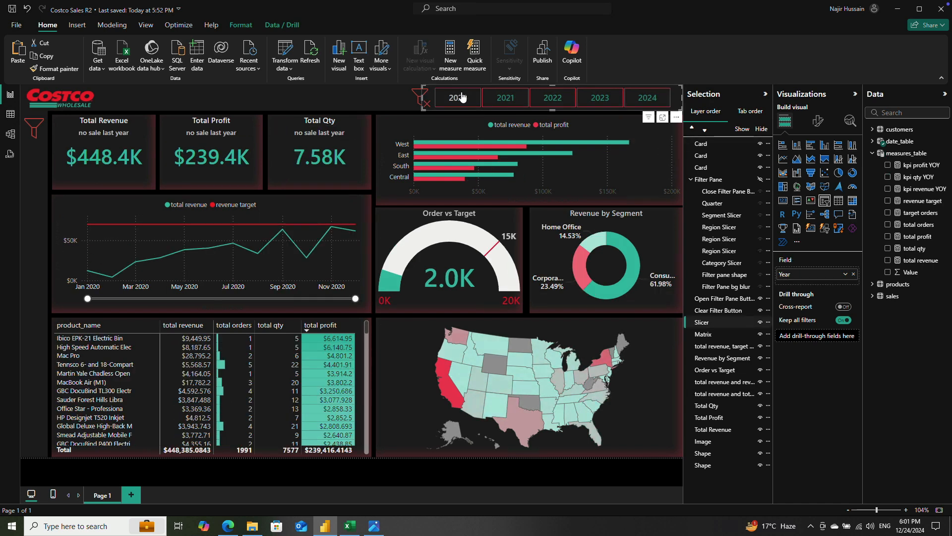
left_click(503, 98)
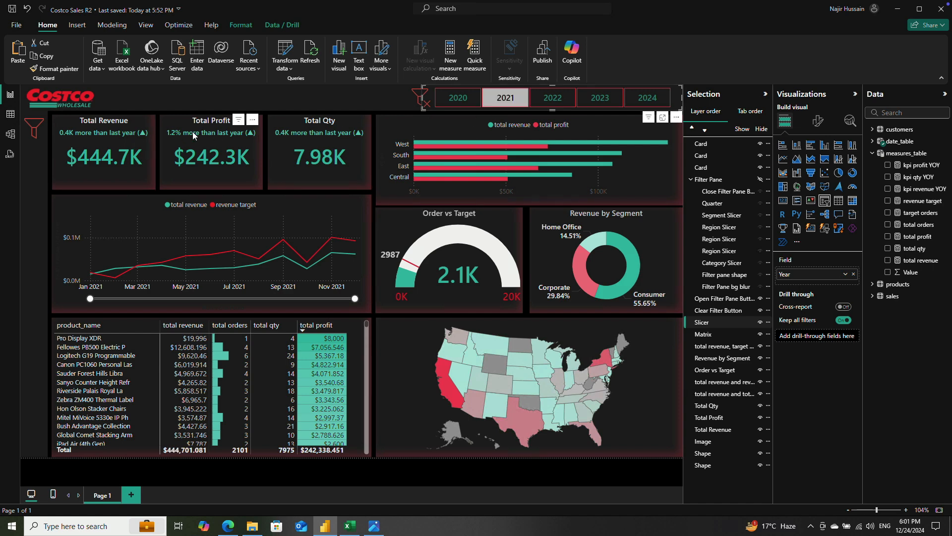
left_click(552, 99)
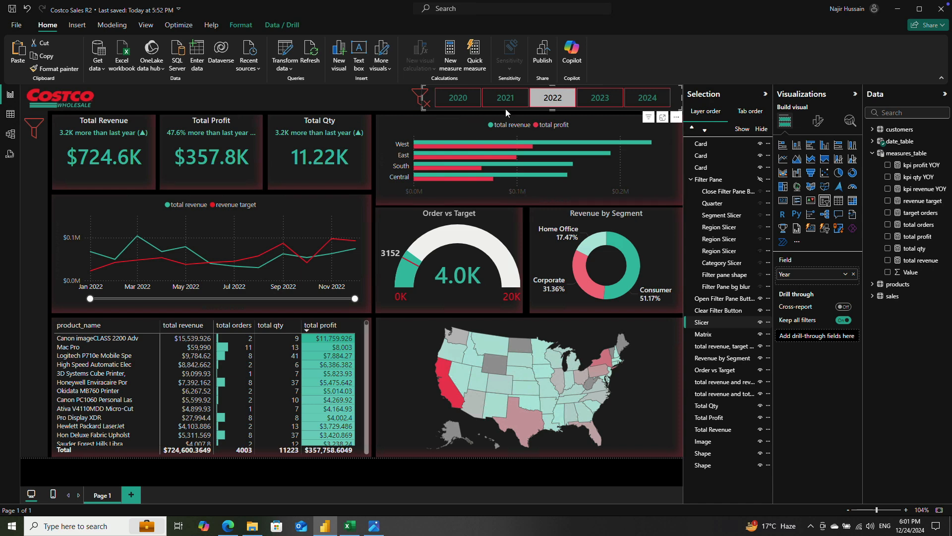
left_click(598, 100)
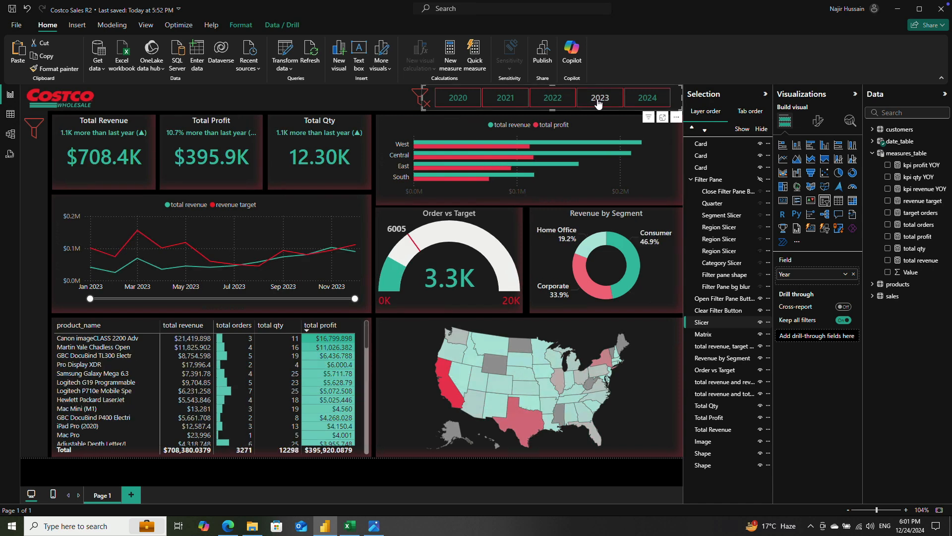
left_click(461, 101)
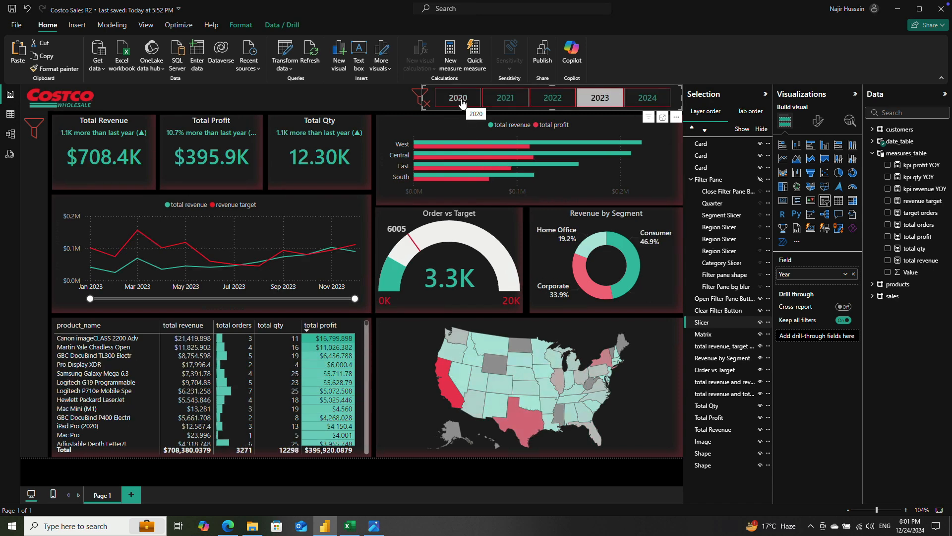
Step: Widen the three comparison cards toward the edges of their KPI cards and clear the 2020 year selection
left_click(88, 132)
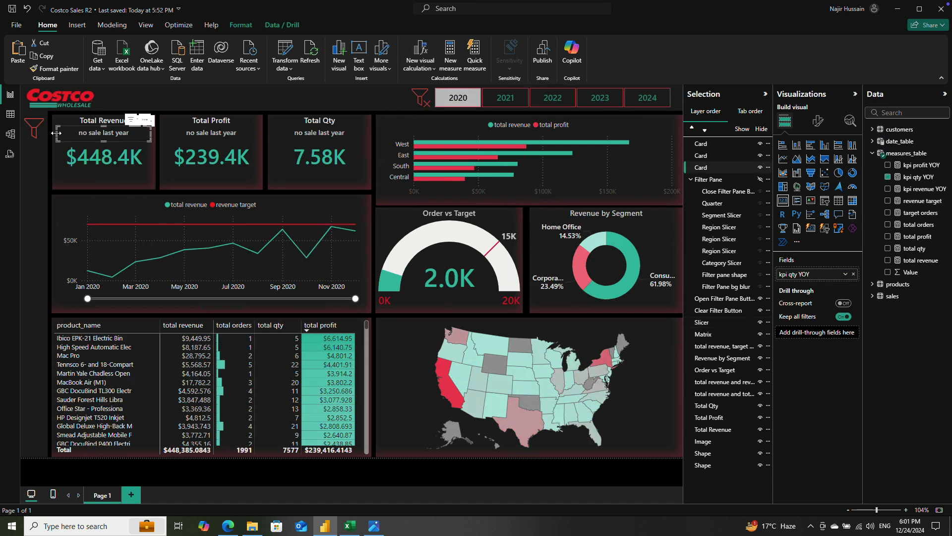
left_click_drag(56, 133, 54, 132)
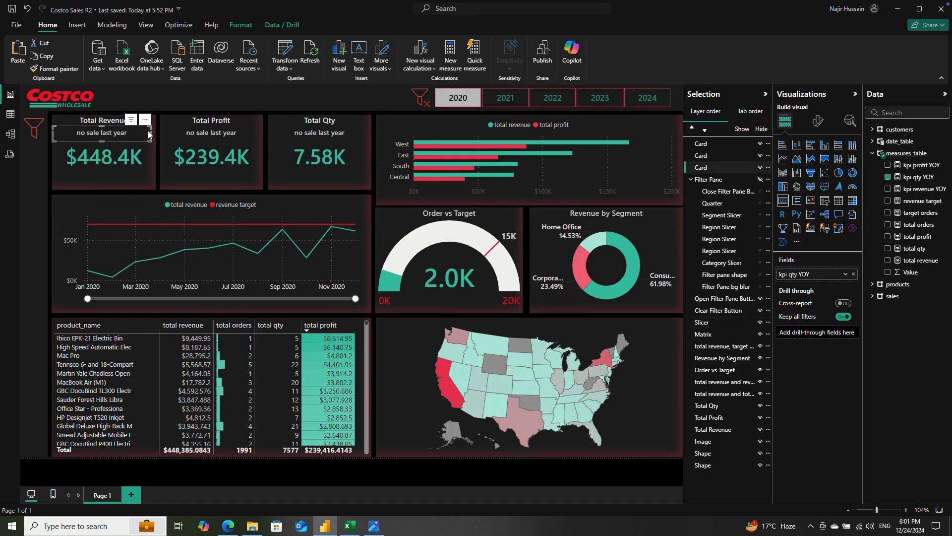
left_click_drag(151, 135, 154, 136)
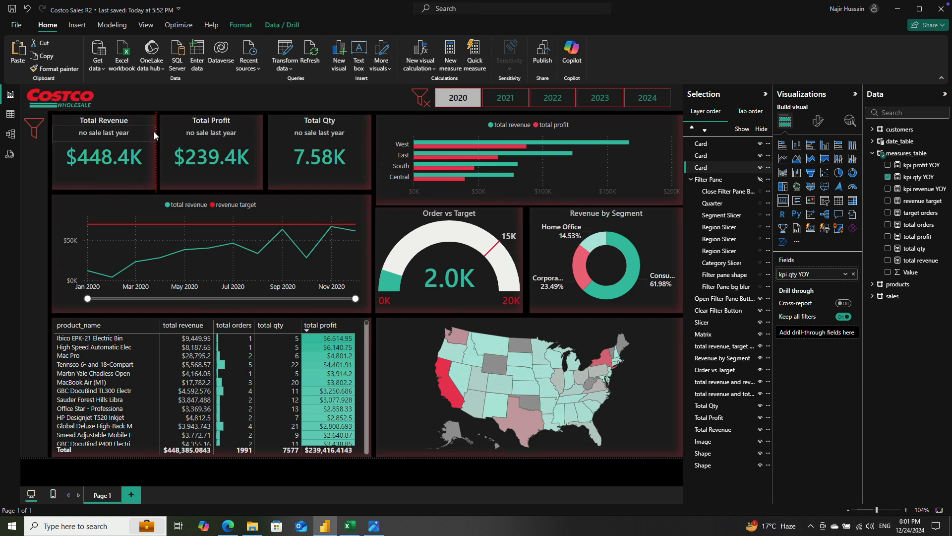
left_click(180, 134)
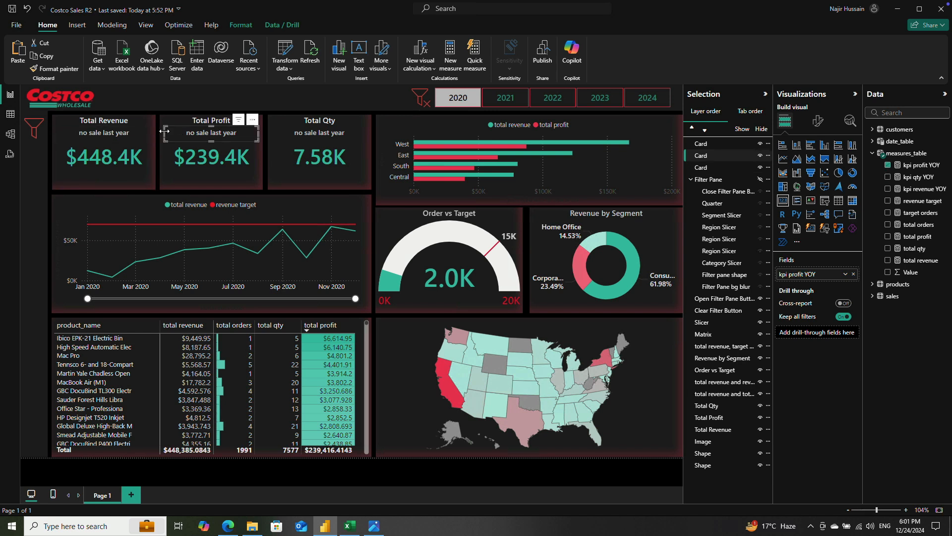
left_click_drag(163, 135, 160, 134)
left_click(293, 136)
left_click_drag(271, 133, 269, 132)
left_click_drag(366, 133, 370, 134)
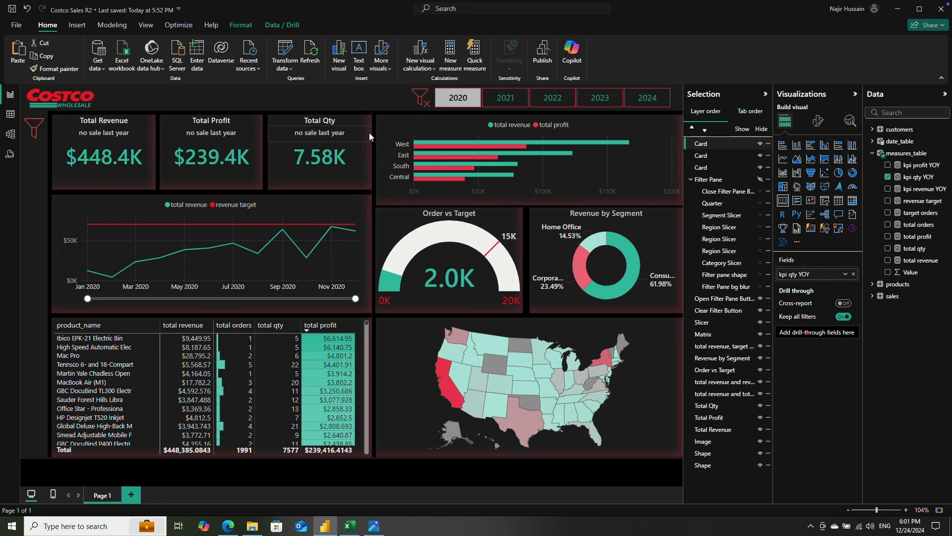
left_click(467, 101)
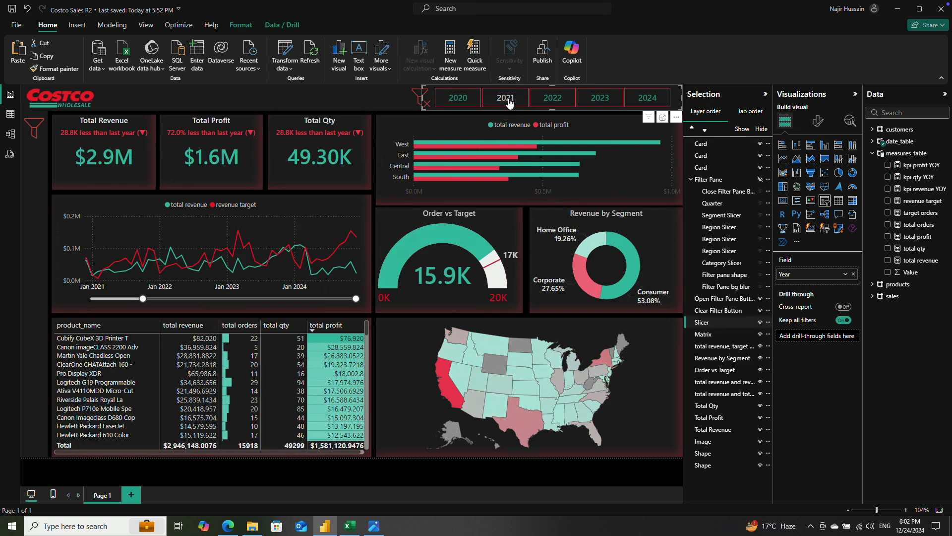
Step: Filter the report by each year from 2021 to 2024 to check the comparison texts, and clear the year selection
left_click(509, 103)
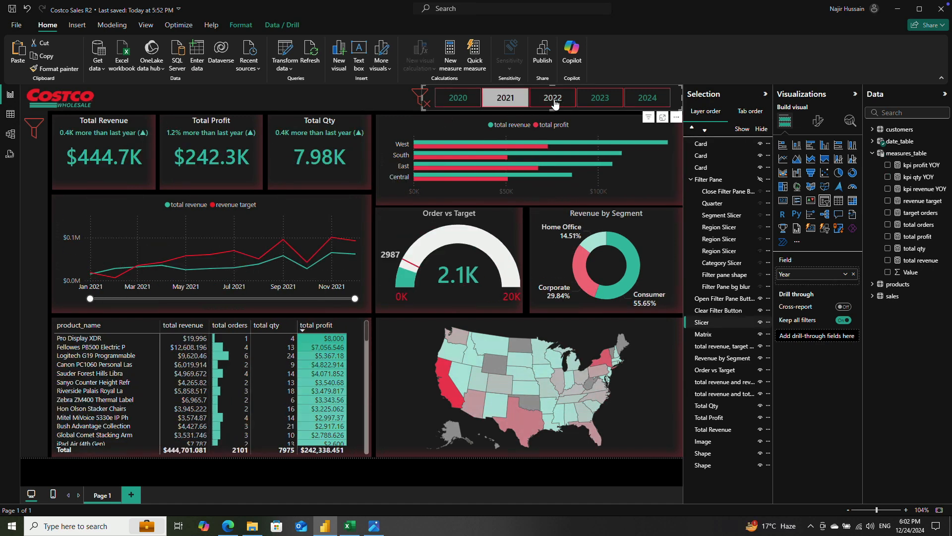
left_click(554, 102)
left_click(600, 99)
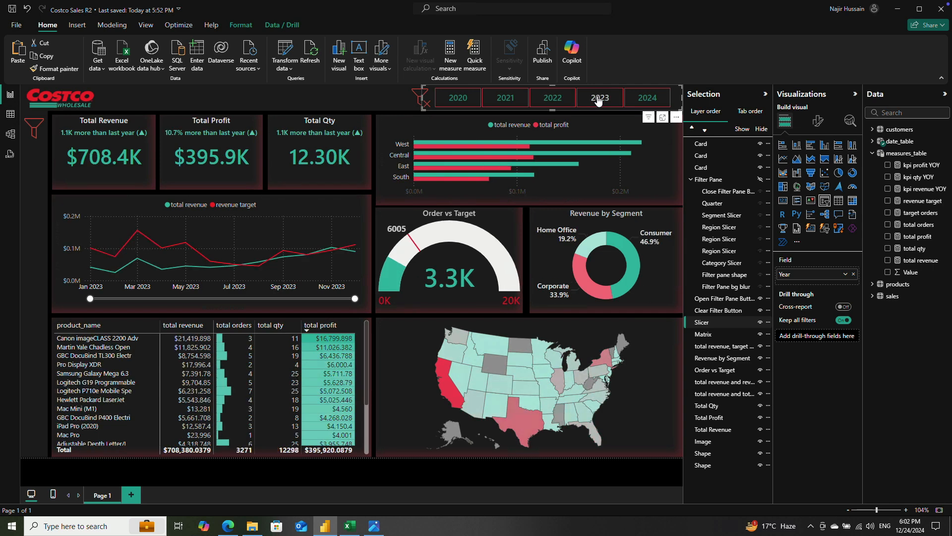
left_click(633, 101)
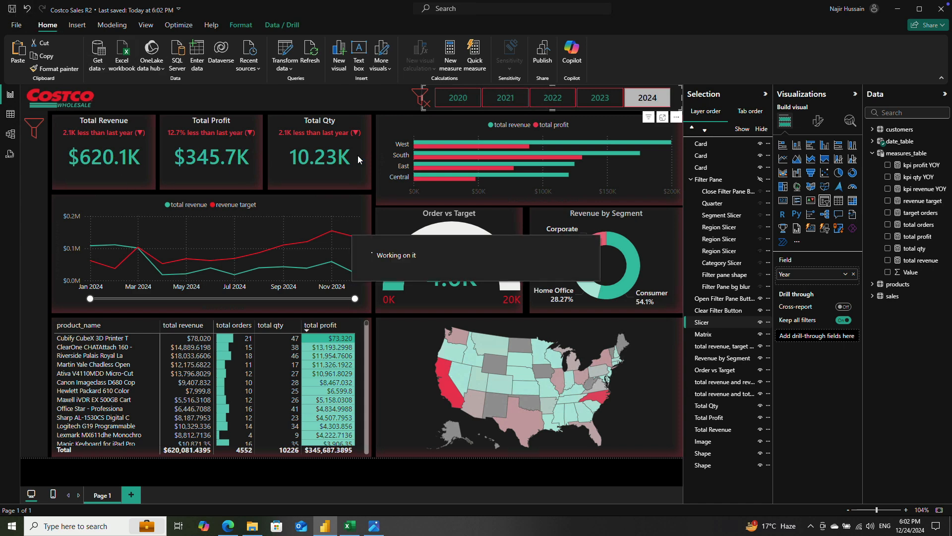
left_click(644, 99)
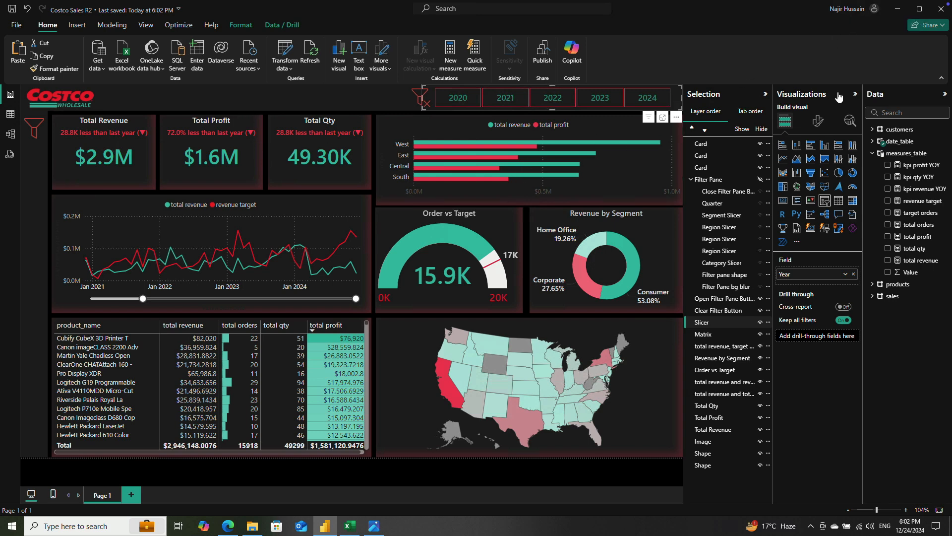
Step: Collapse the Visualizations, Selection and Data panes and deselect the year slicer to show the finished dashboard
left_click(854, 94)
left_click(837, 94)
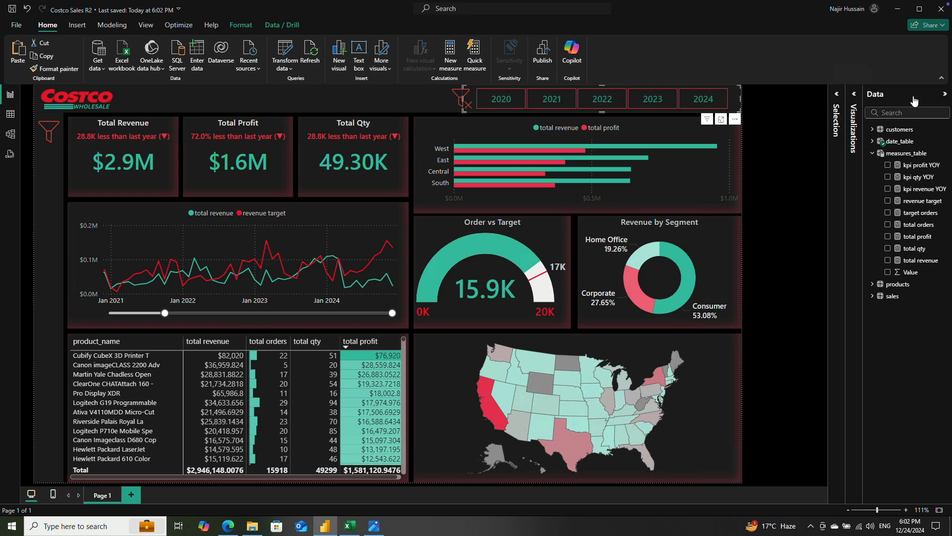
left_click(945, 94)
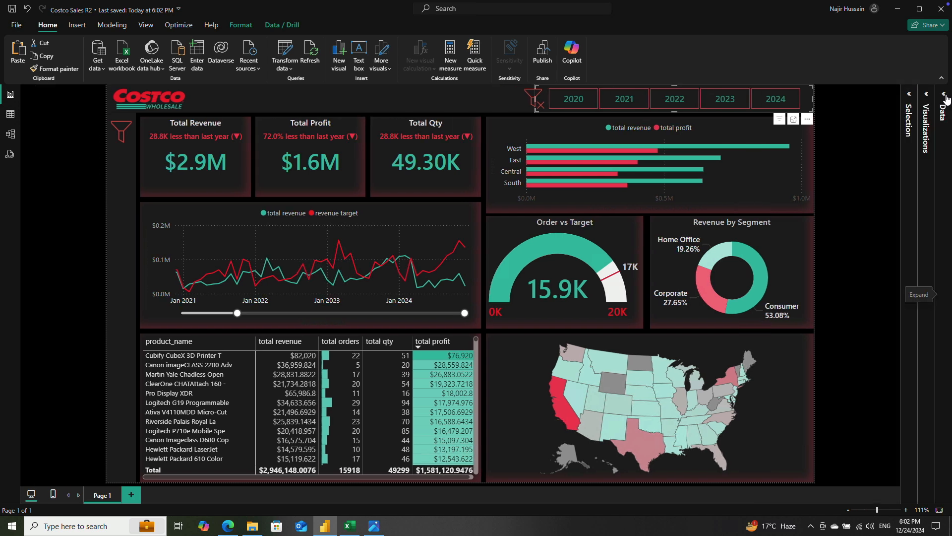
left_click(878, 157)
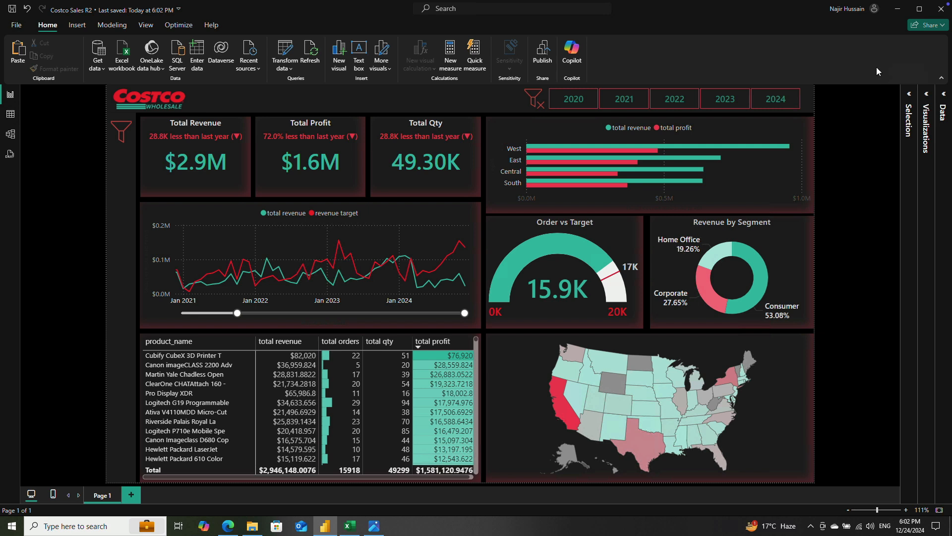
Step: Filter the dashboard by each year in turn, from 2020 through 2024, to check how the visuals respond
left_click(533, 101)
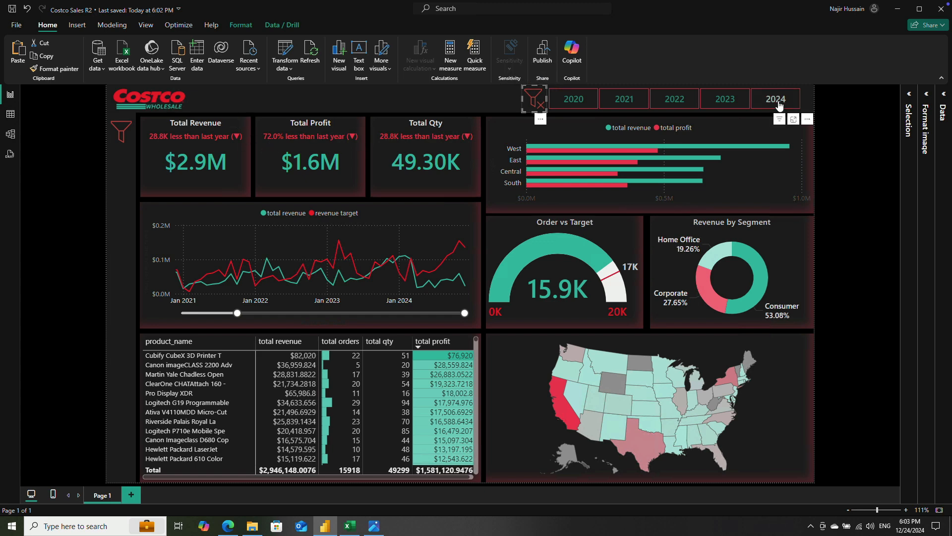
left_click(574, 101)
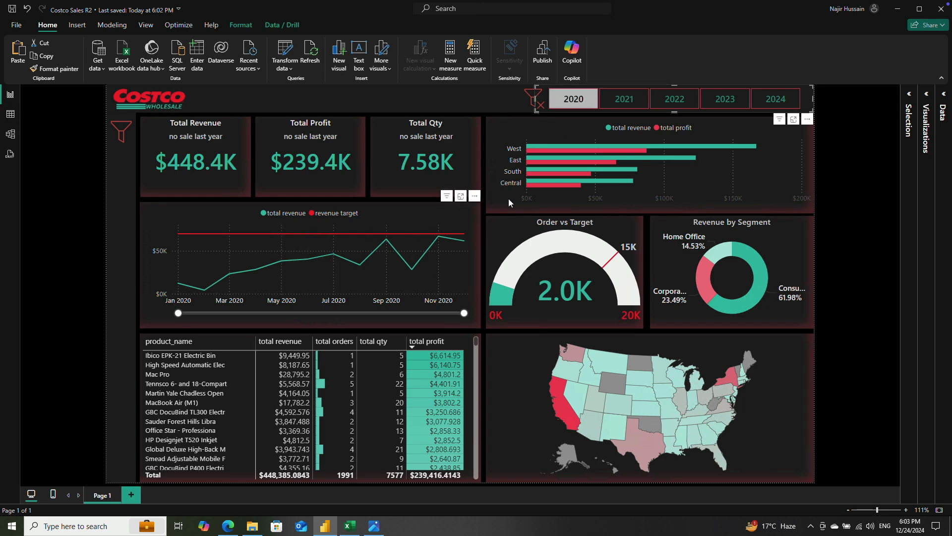
left_click(622, 102)
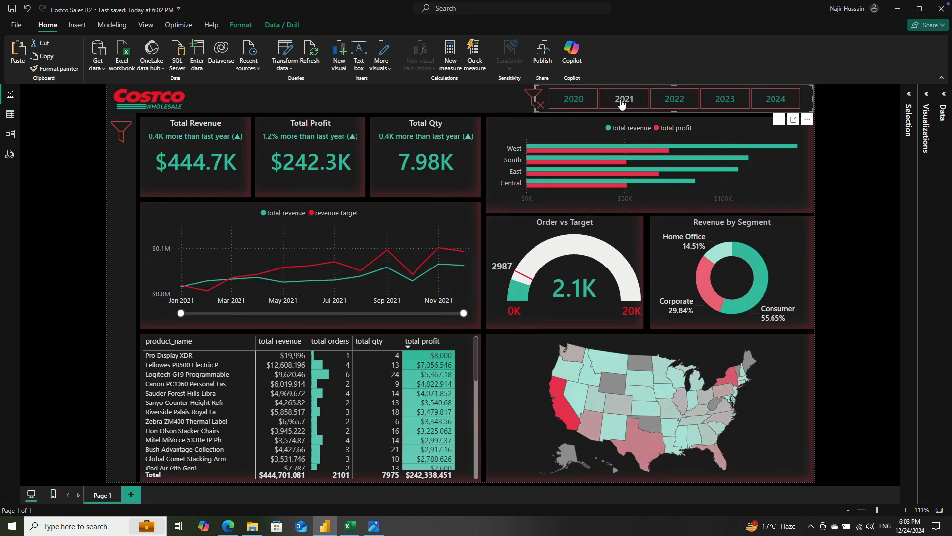
left_click(673, 101)
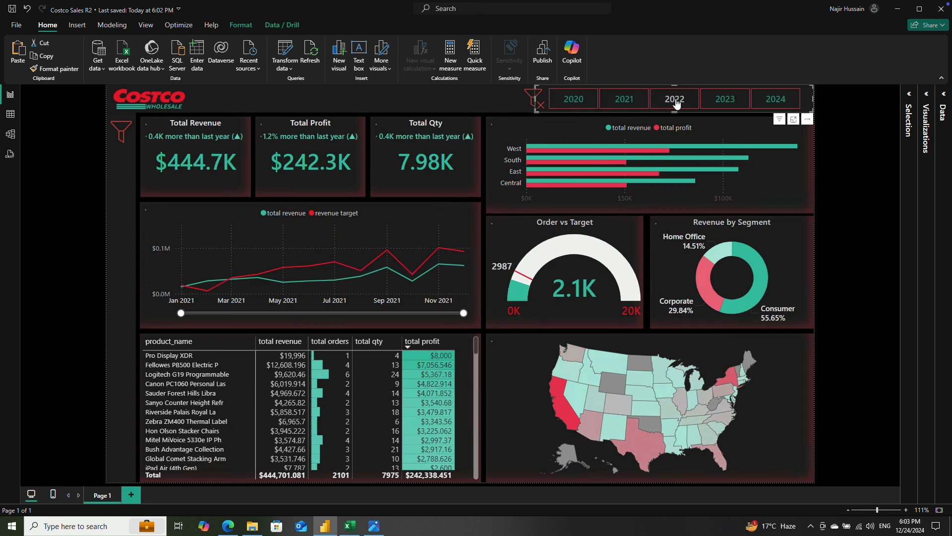
left_click(724, 102)
left_click(771, 102)
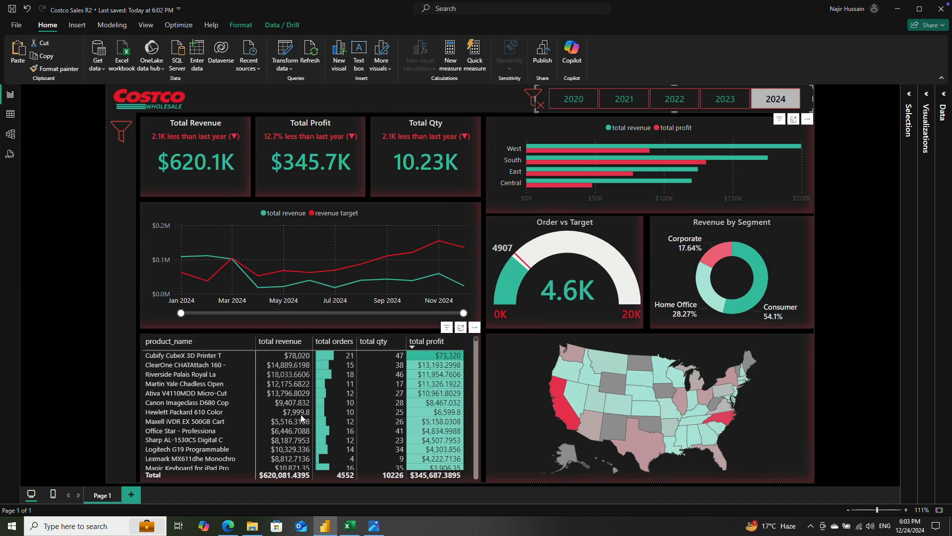
Step: Format the total revenue column of the product table as Currency with 1 decimal place
left_click(295, 374)
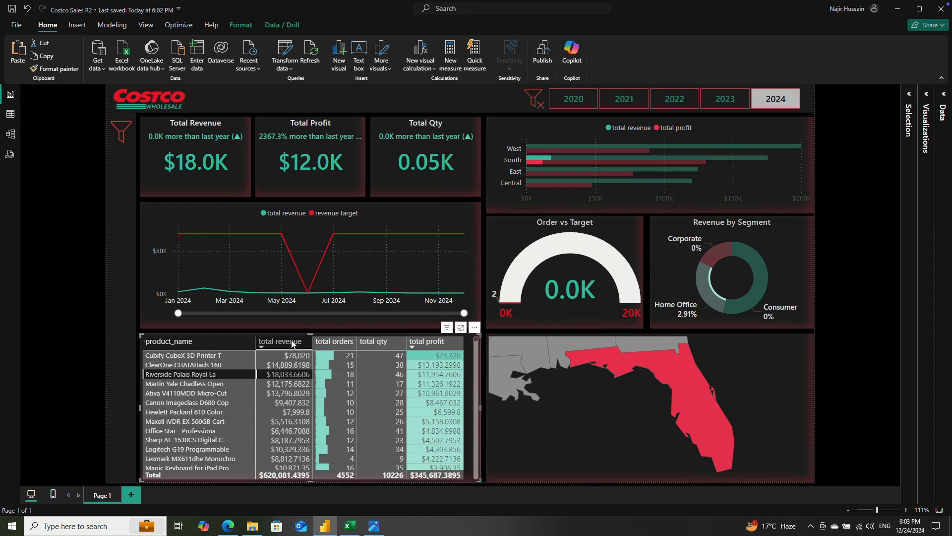
left_click(293, 342)
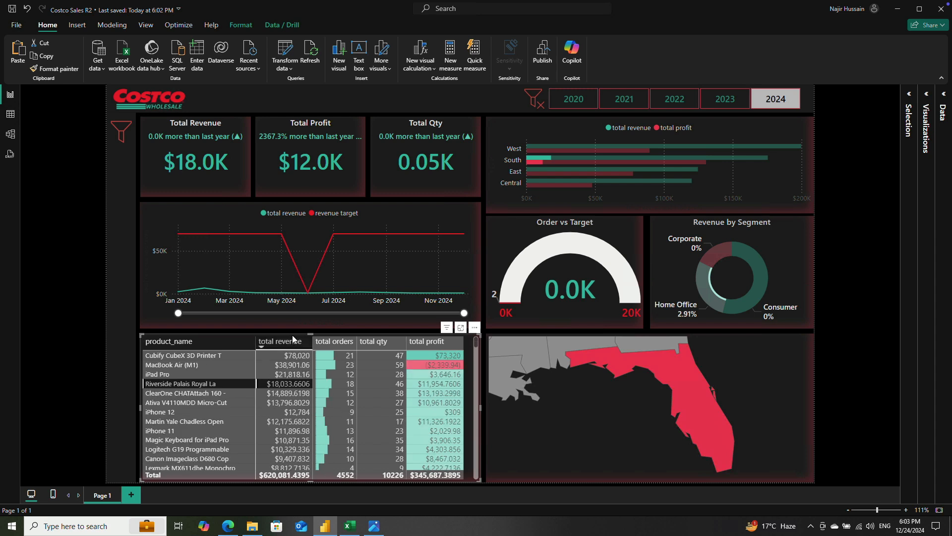
left_click(930, 95)
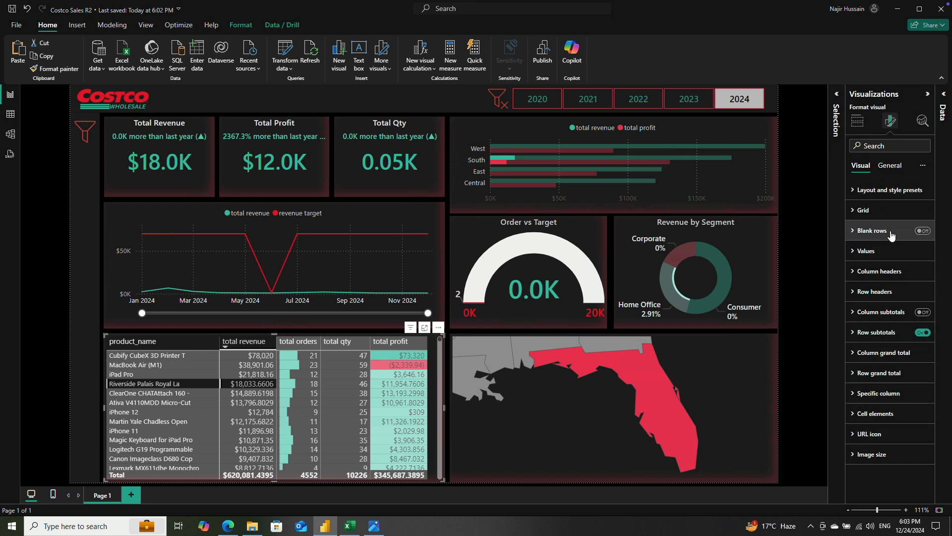
left_click(889, 166)
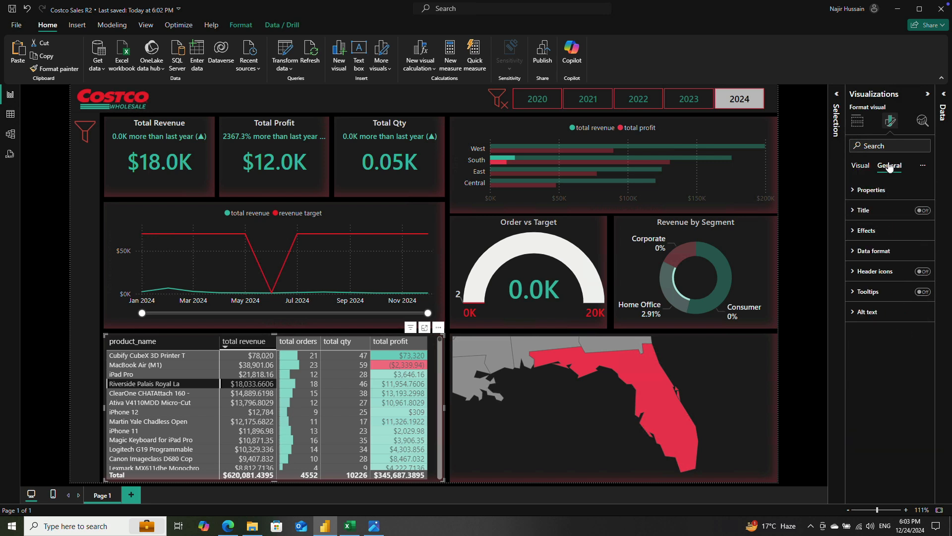
left_click(869, 251)
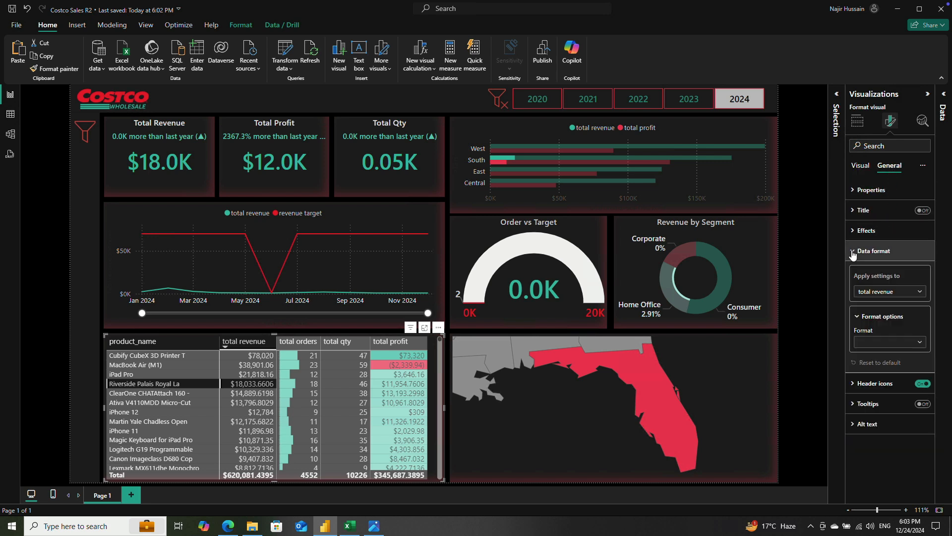
left_click(889, 297)
left_click(888, 298)
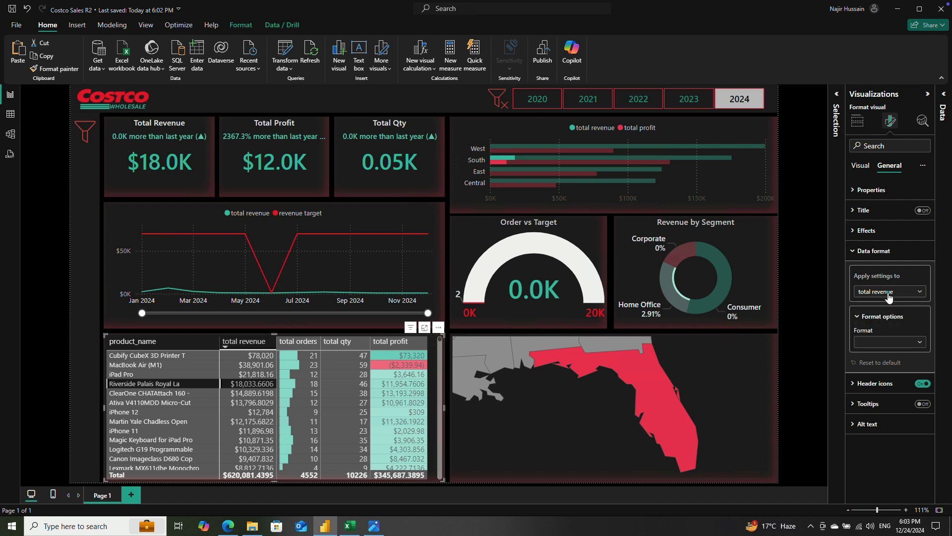
left_click(873, 343)
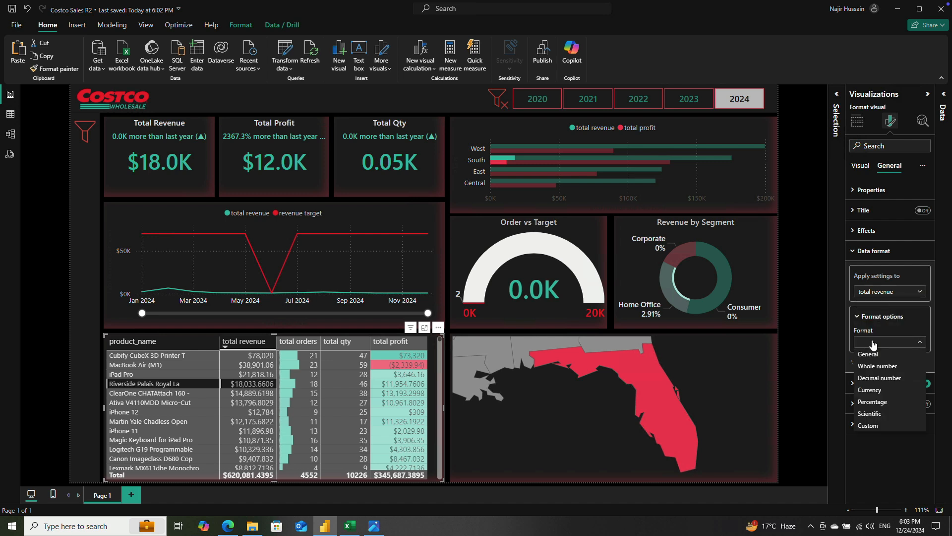
left_click(879, 390)
left_click(867, 420)
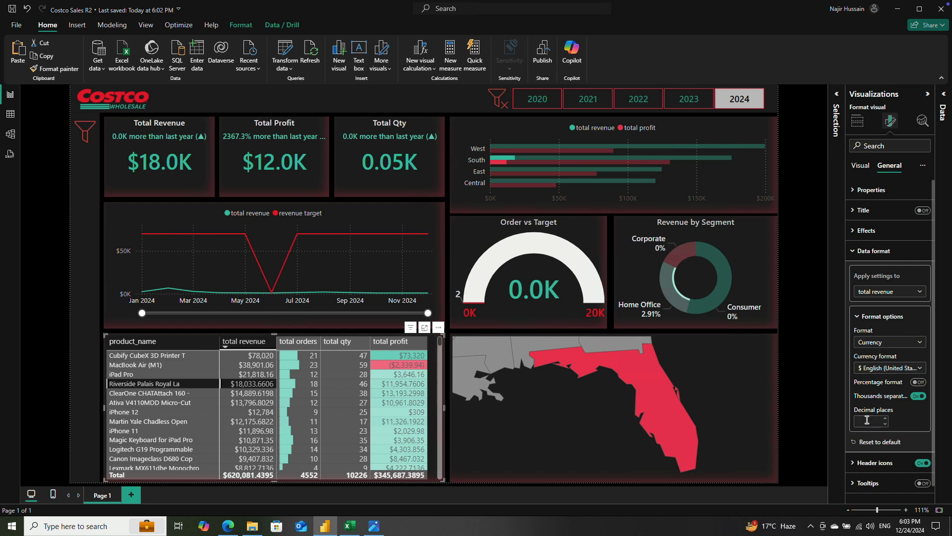
type("1")
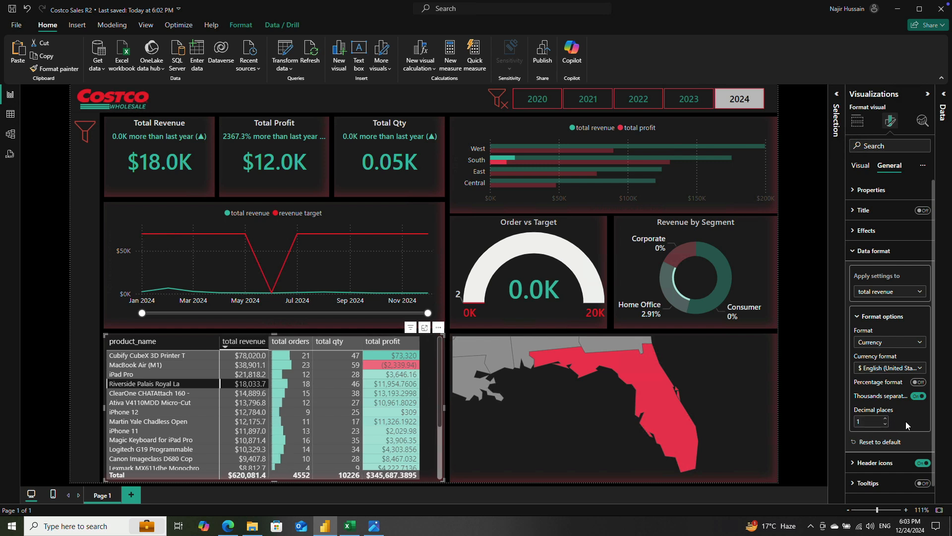
Step: Sort the product table by total orders, total qty and total profit in turn
left_click(294, 342)
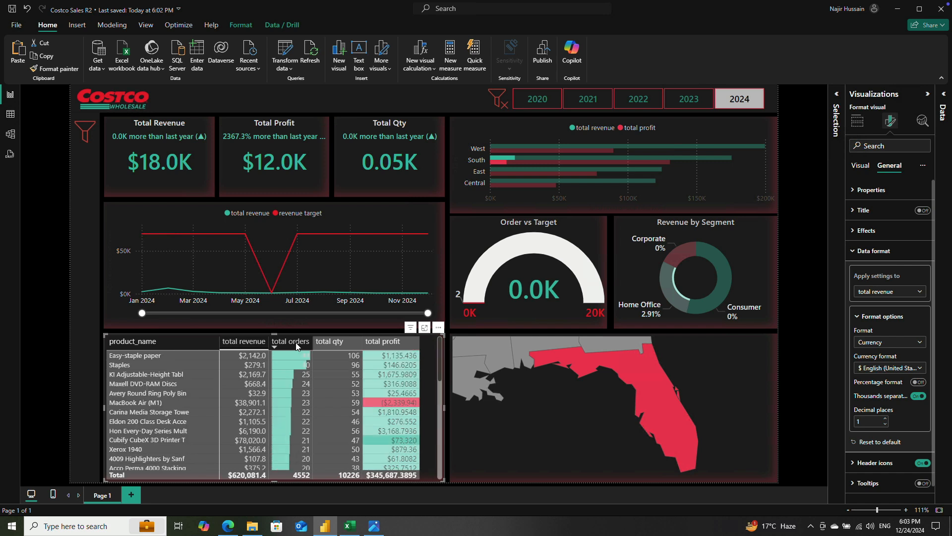
left_click(340, 347)
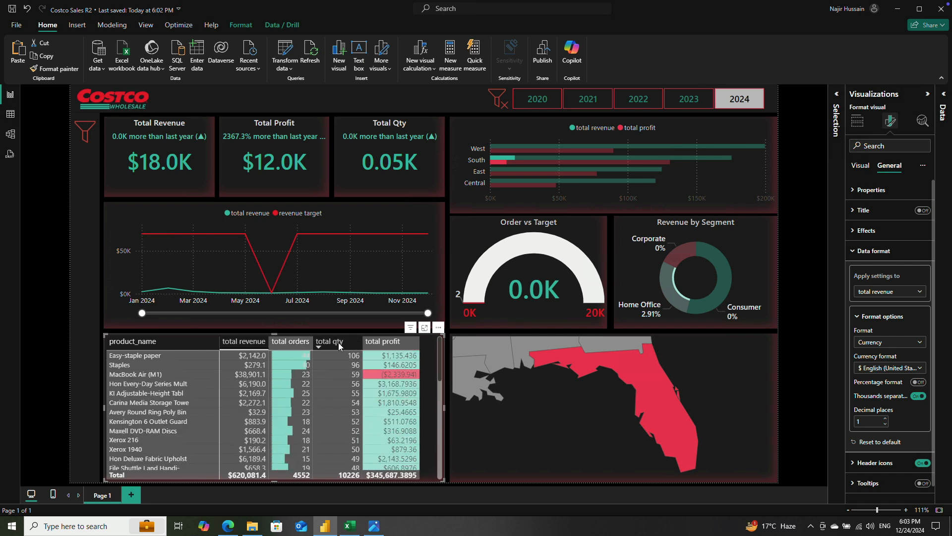
left_click(385, 345)
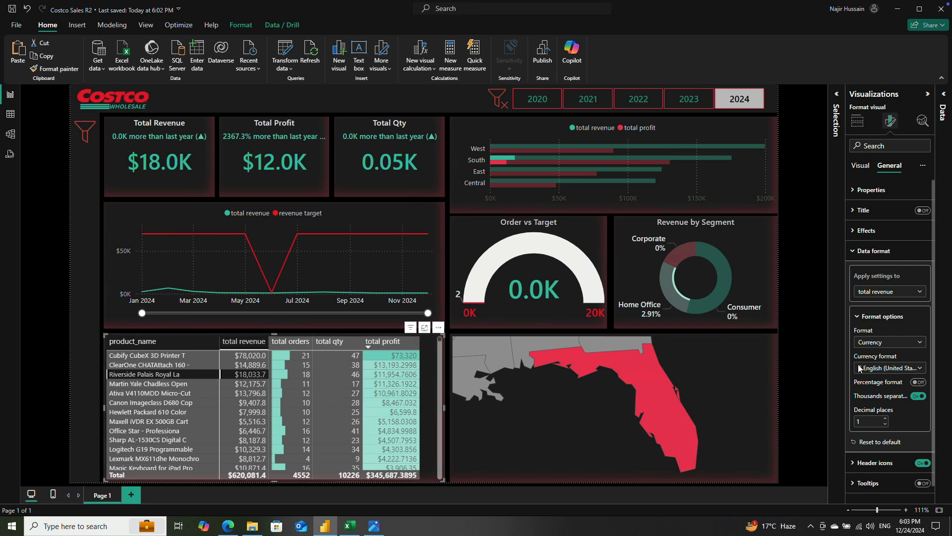
Step: Format the total profit column of the product table as Currency with 1 decimal place
left_click(903, 343)
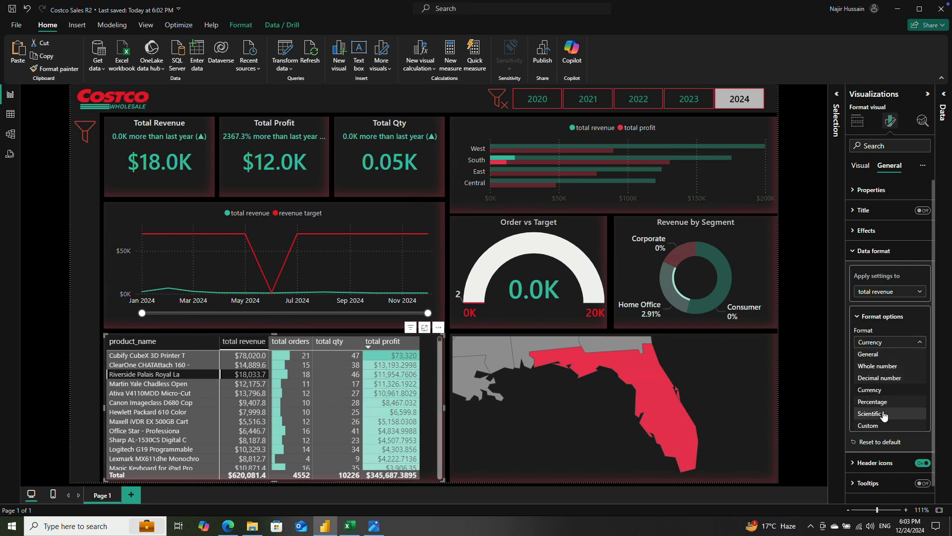
left_click(903, 297)
left_click(902, 298)
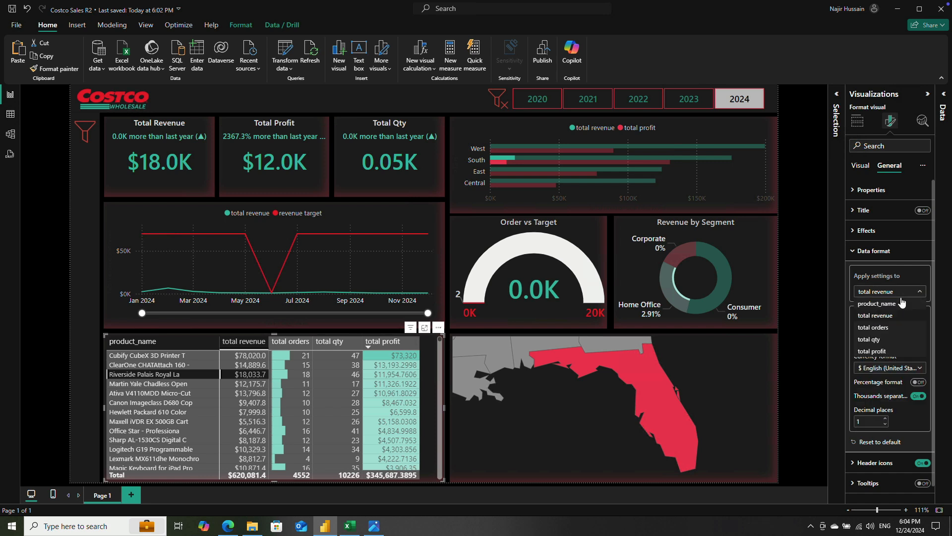
left_click(887, 350)
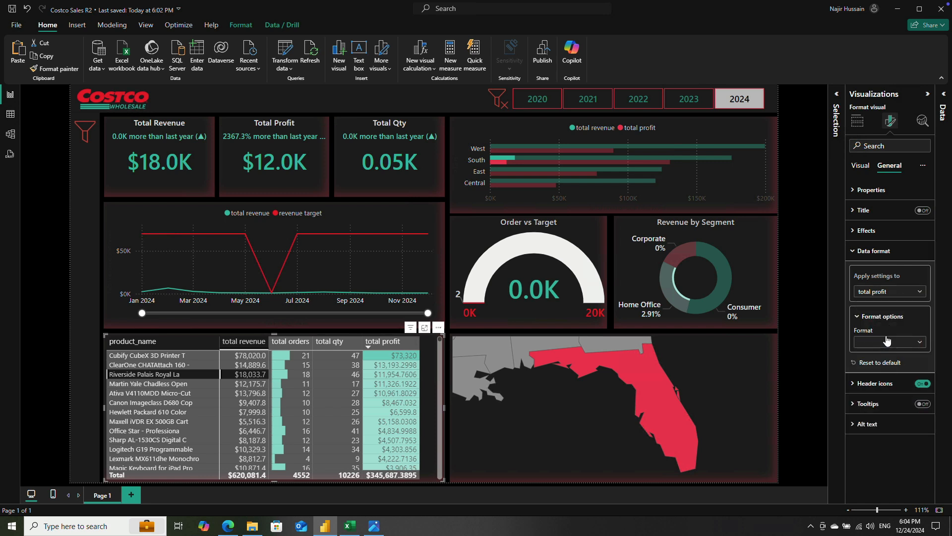
left_click(887, 342)
left_click(881, 396)
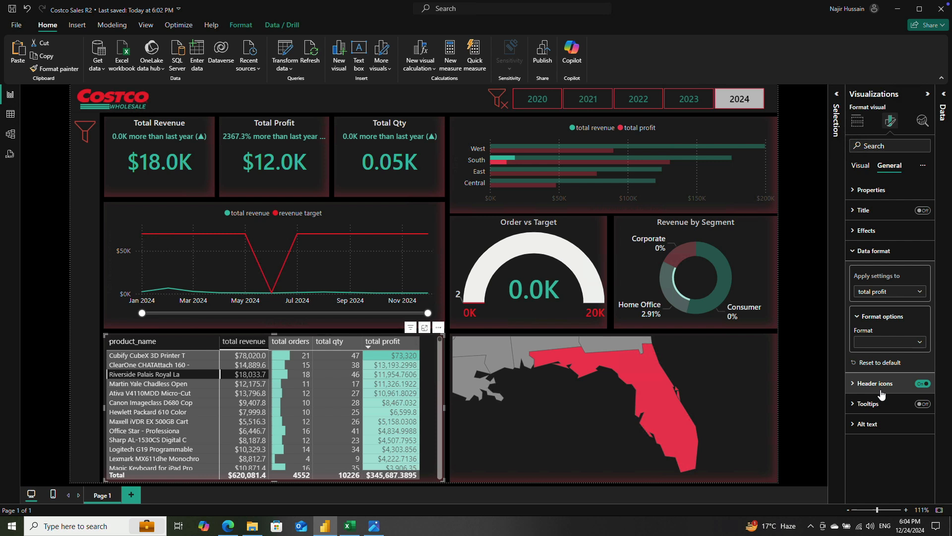
left_click(868, 422)
type("1")
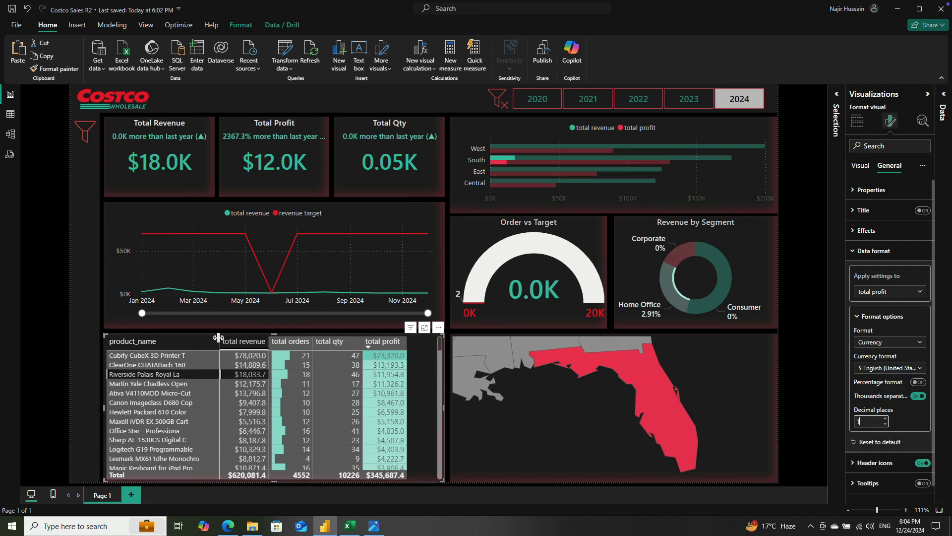
Step: Widen the product_name and total revenue columns and sort the product table by total revenue
left_click_drag(219, 339, 231, 339)
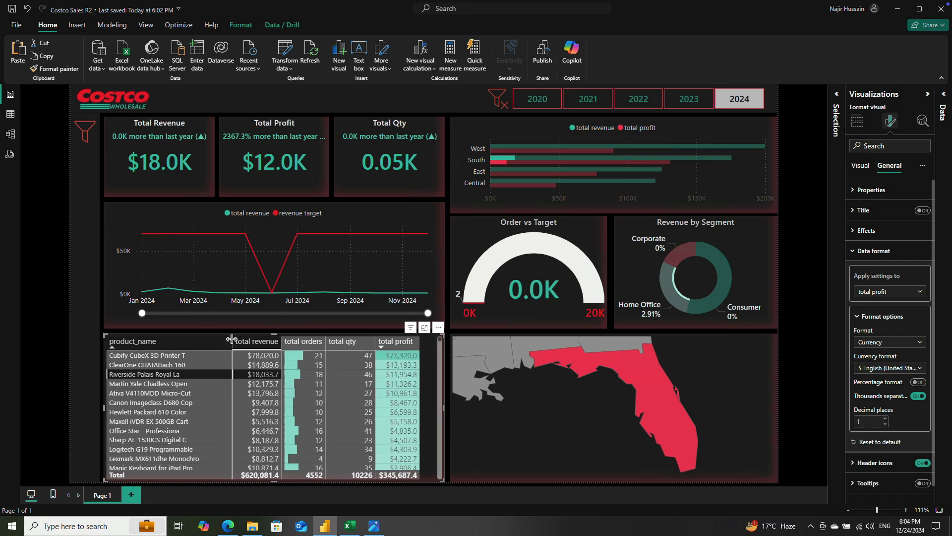
left_click_drag(279, 340, 287, 339)
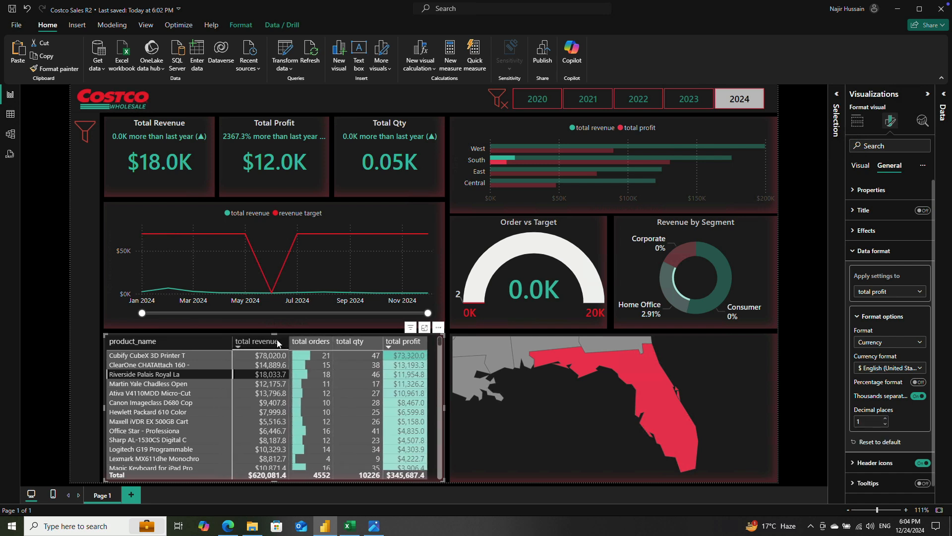
left_click(231, 340)
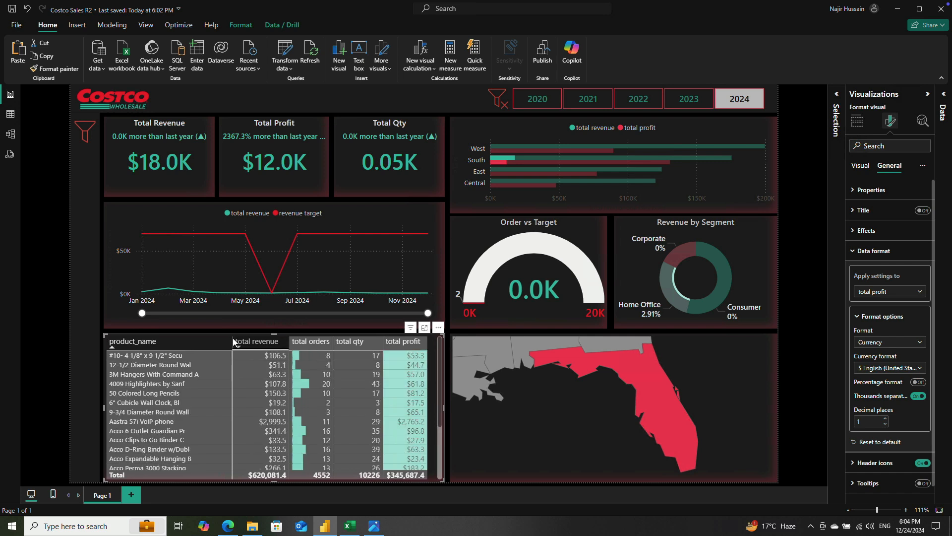
left_click(231, 340)
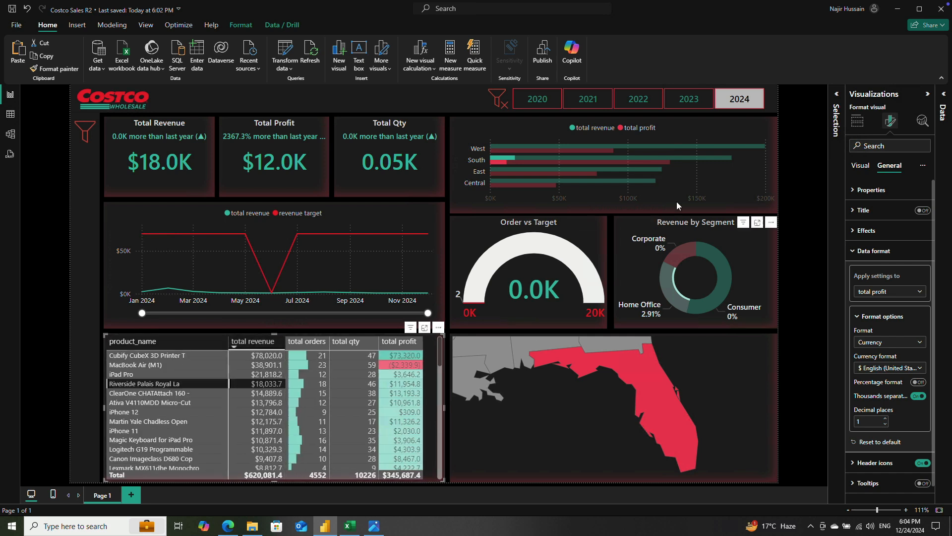
Step: Clear the 2024 year filter and briefly switch the 2022 filter on and off to check the visuals
left_click(739, 99)
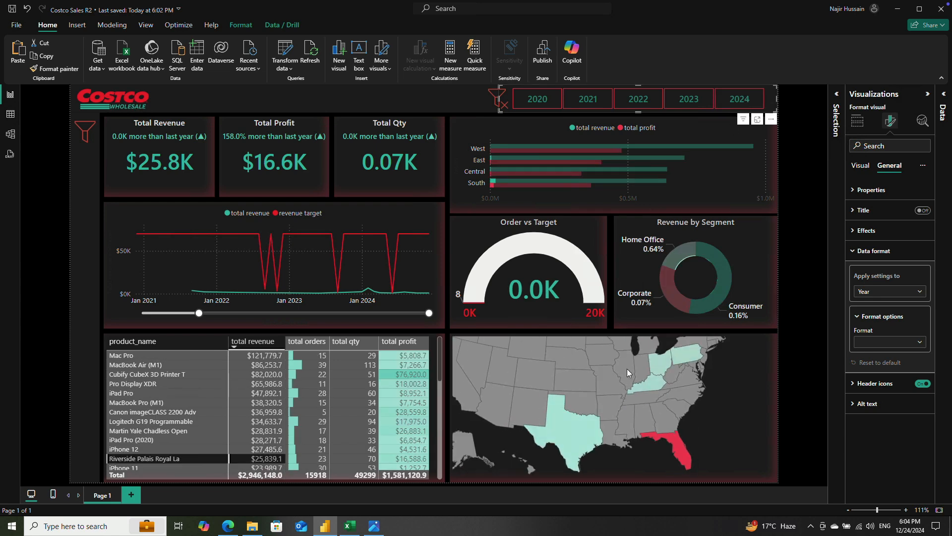
left_click(629, 99)
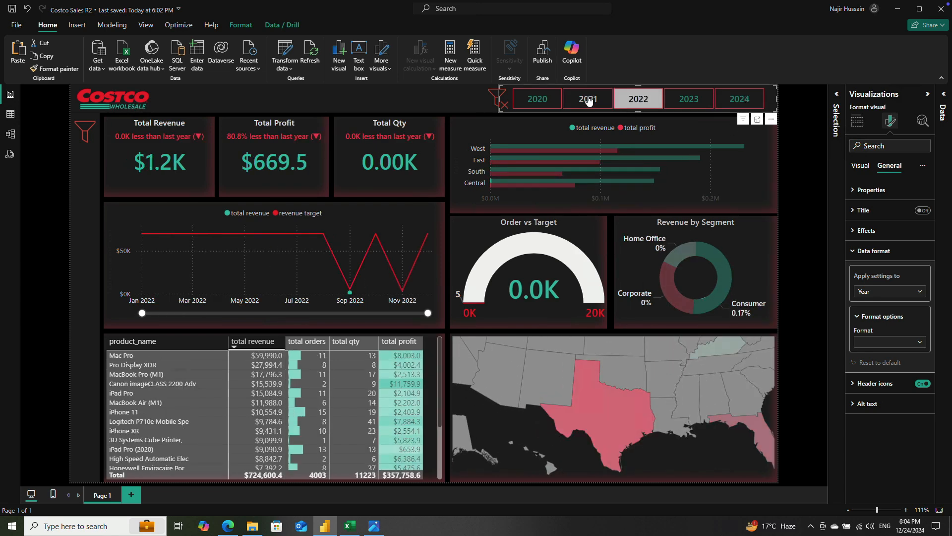
left_click(628, 99)
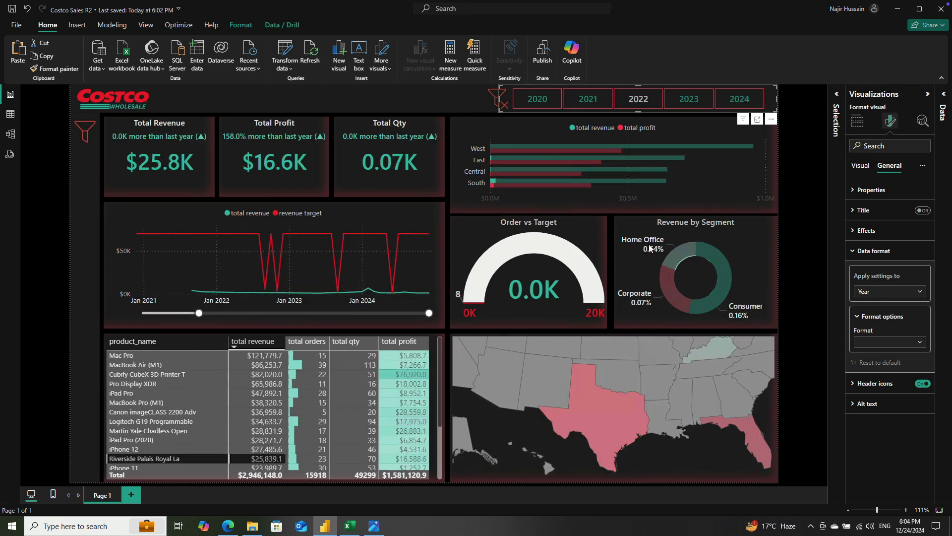
Step: Turn off Auto zoom in the zoom settings of the US states map
left_click(734, 378)
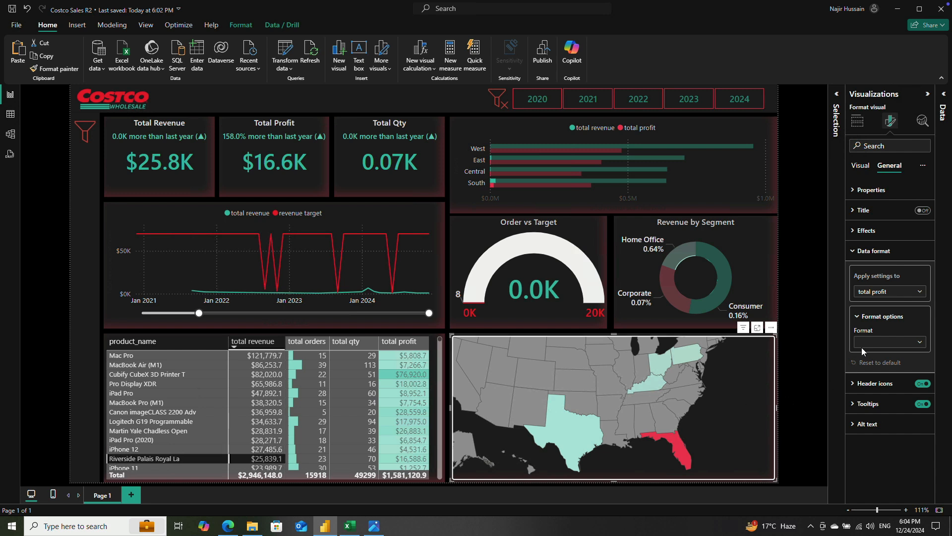
left_click(859, 124)
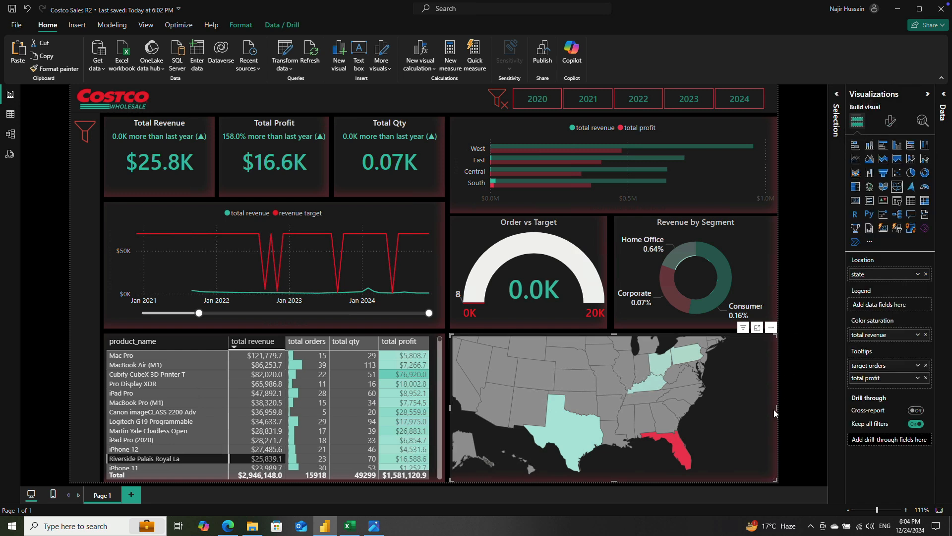
left_click(500, 99)
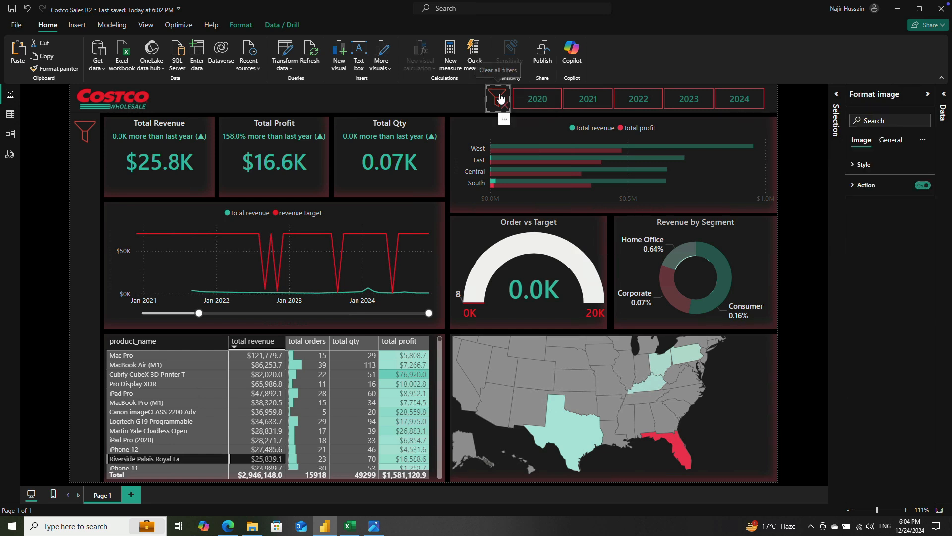
left_click(735, 439)
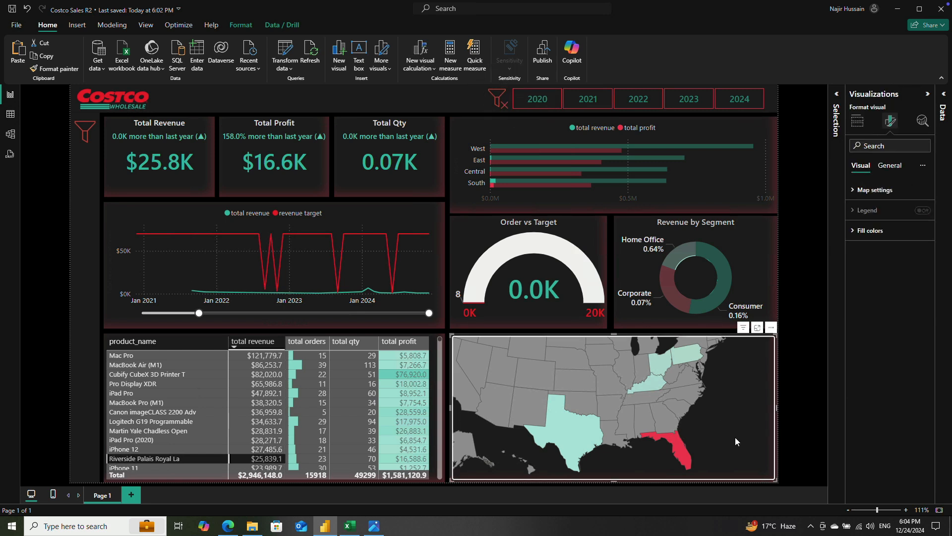
left_click(855, 191)
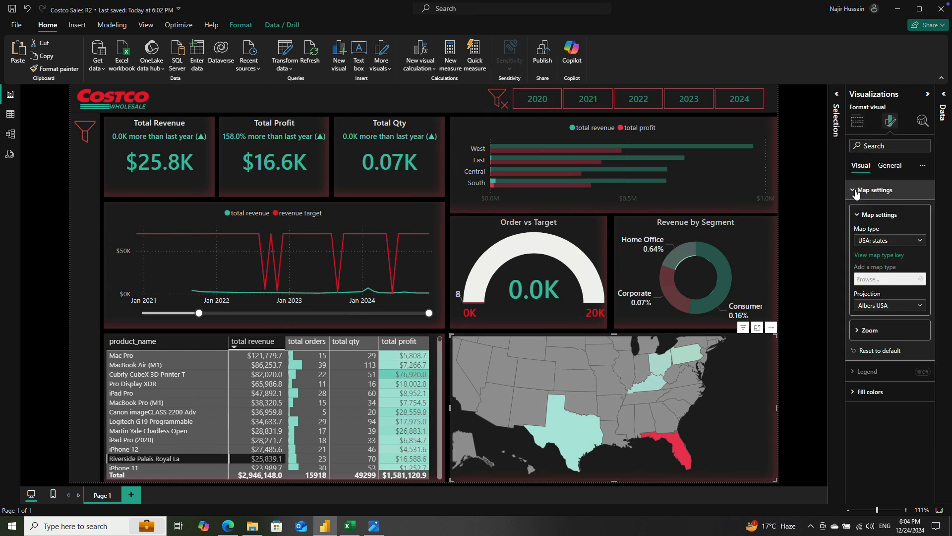
left_click(906, 333)
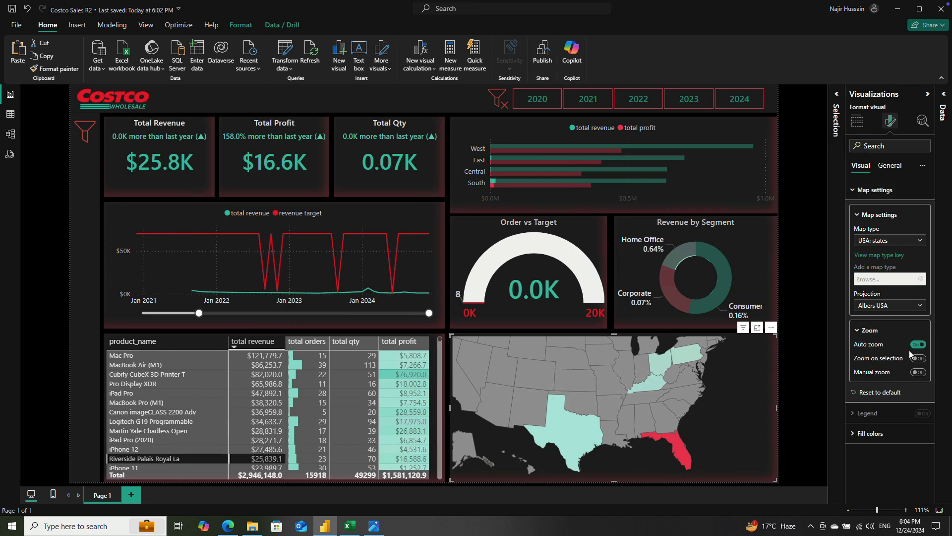
left_click(918, 346)
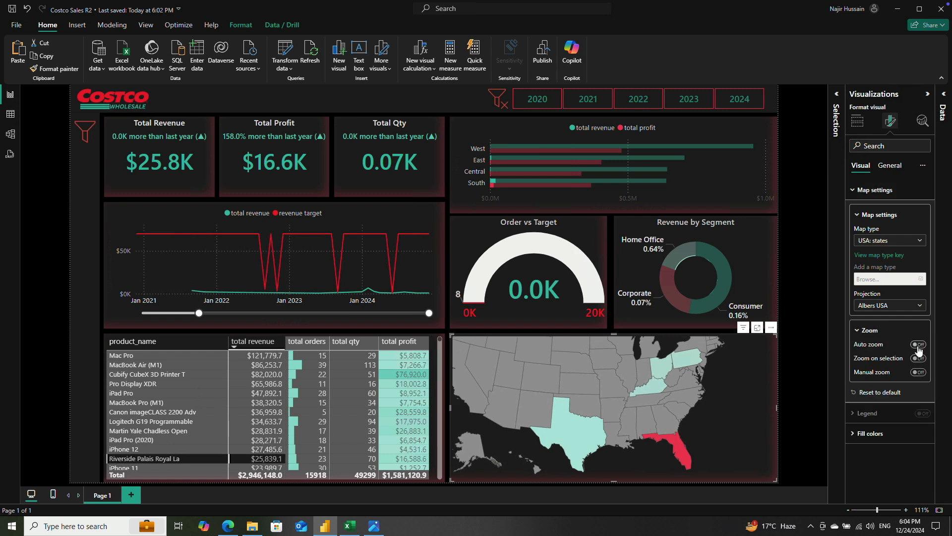
Step: Clear the product highlighting from the visuals by selecting and deselecting the Cubify CubeX 3D Printer row in the product table
left_click(803, 382)
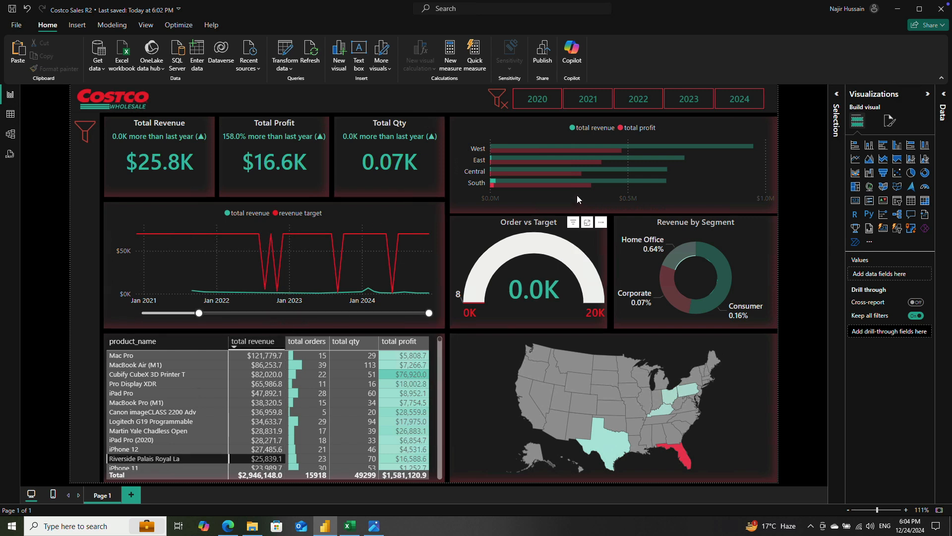
left_click(502, 100)
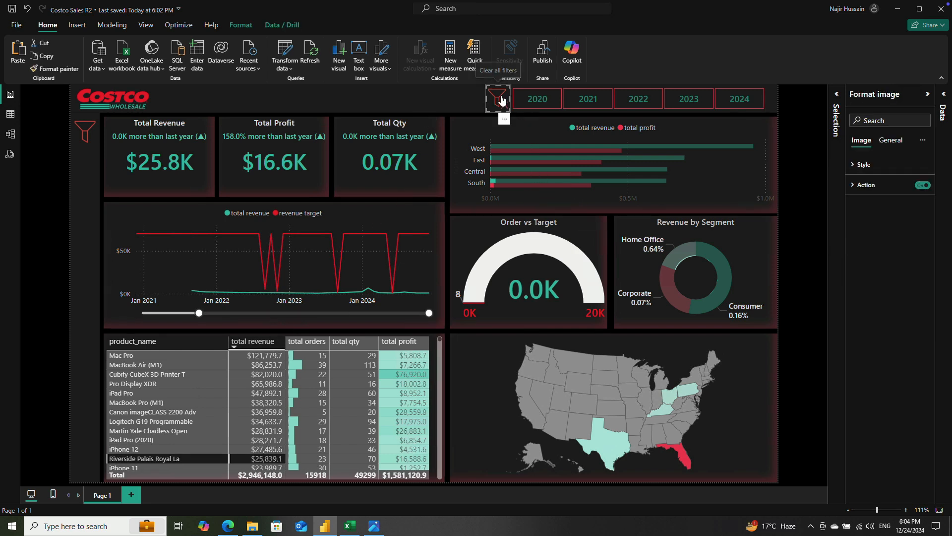
left_click(320, 377)
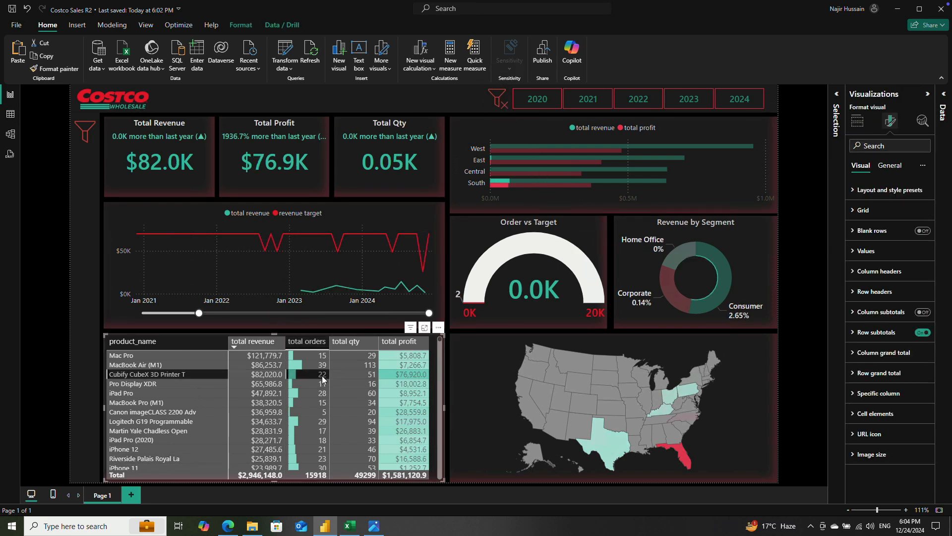
left_click(319, 376)
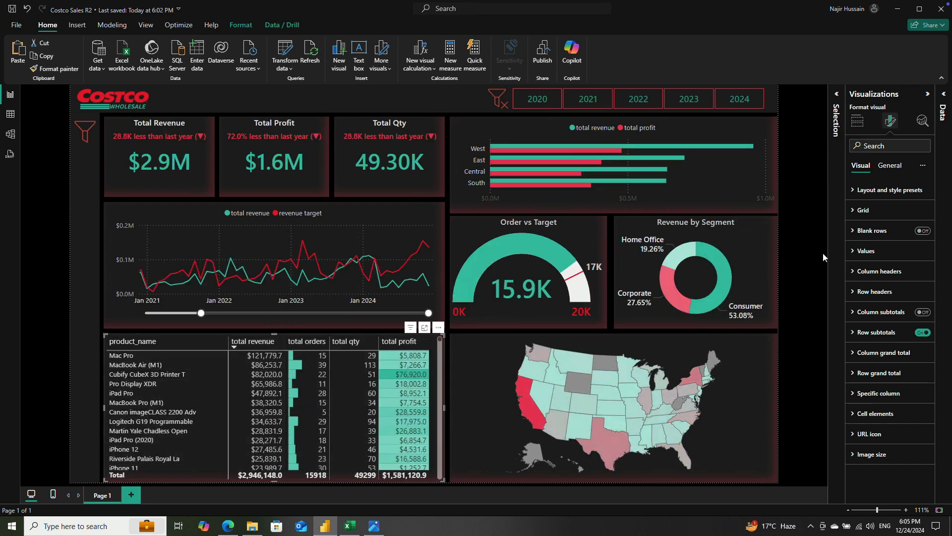
left_click(810, 239)
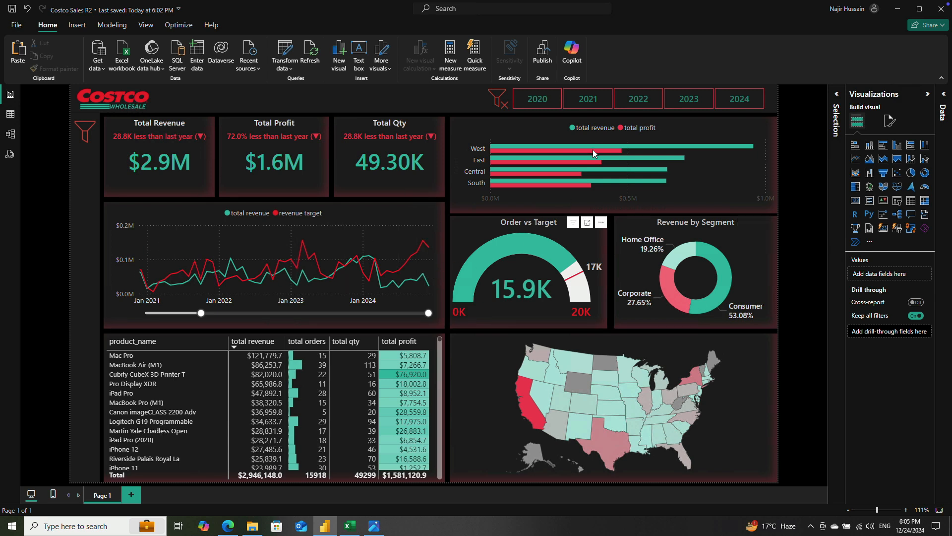
Step: Check the visuals under the 2021 and 2022 year filters and clear the year selection
left_click(599, 102)
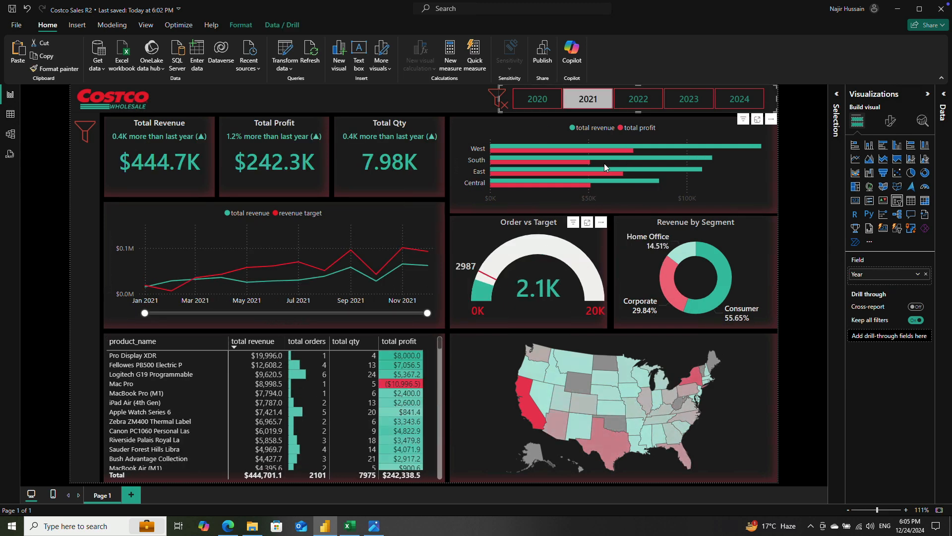
left_click(638, 101)
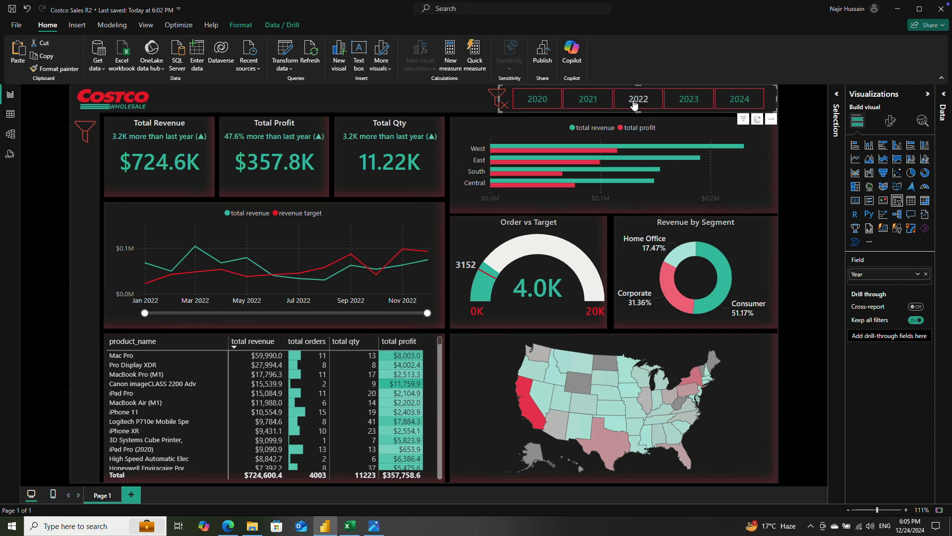
left_click(633, 103)
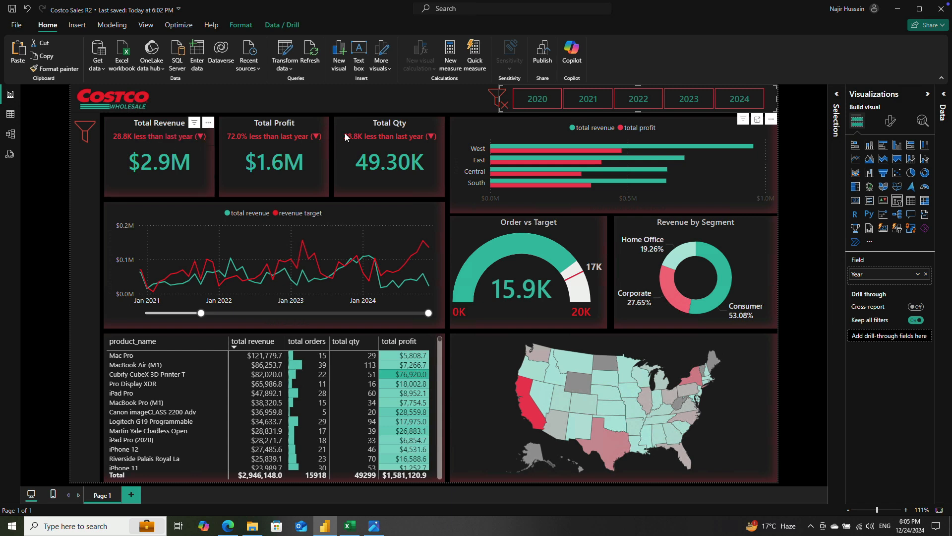
Step: Set the title font size of the Total Qty card to 13
left_click(167, 125)
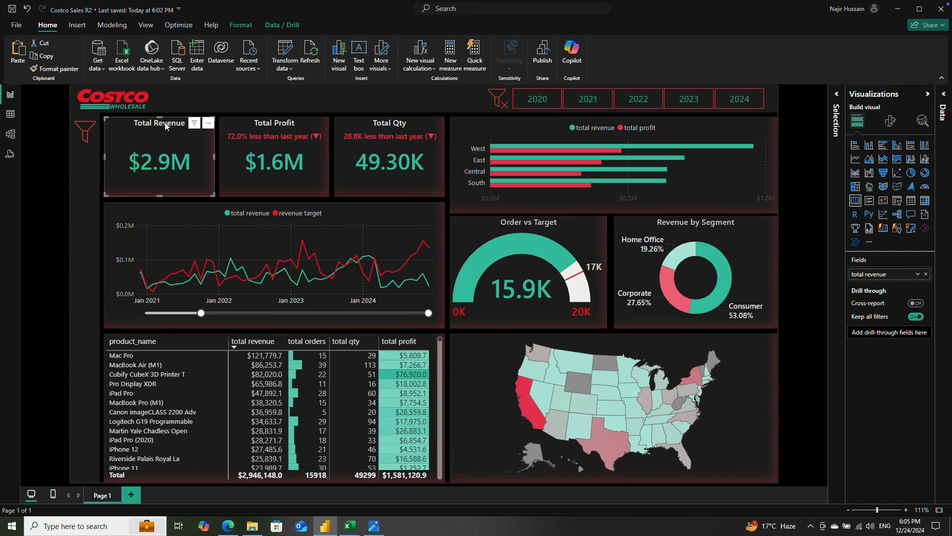
left_click(269, 125)
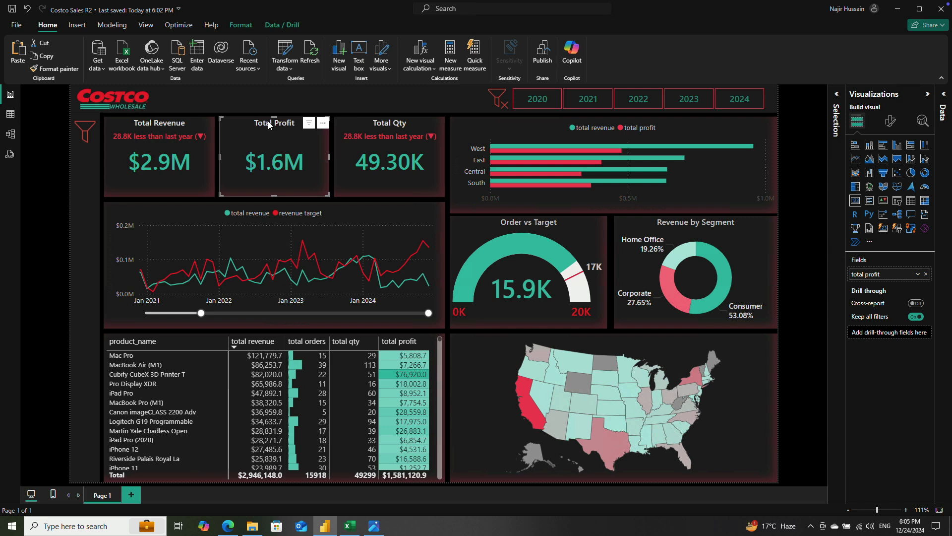
left_click(394, 125)
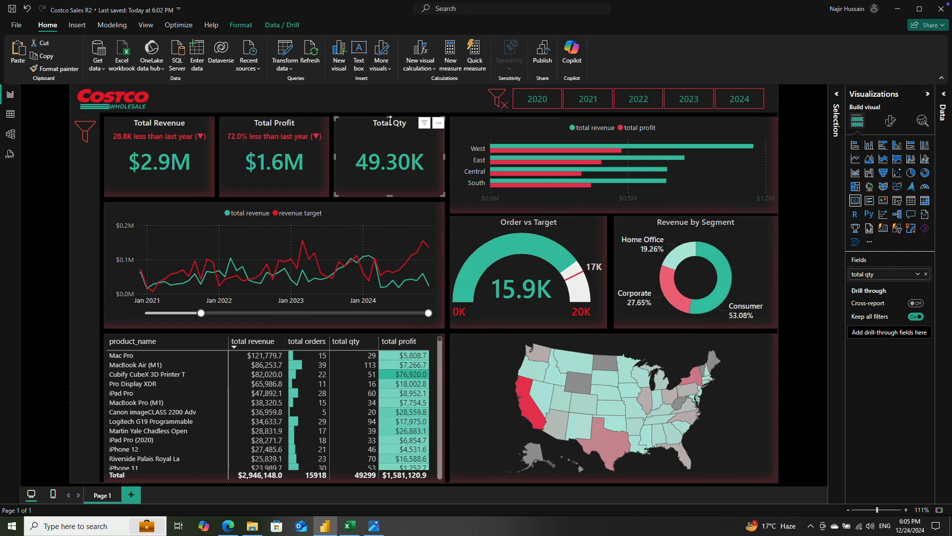
left_click(888, 124)
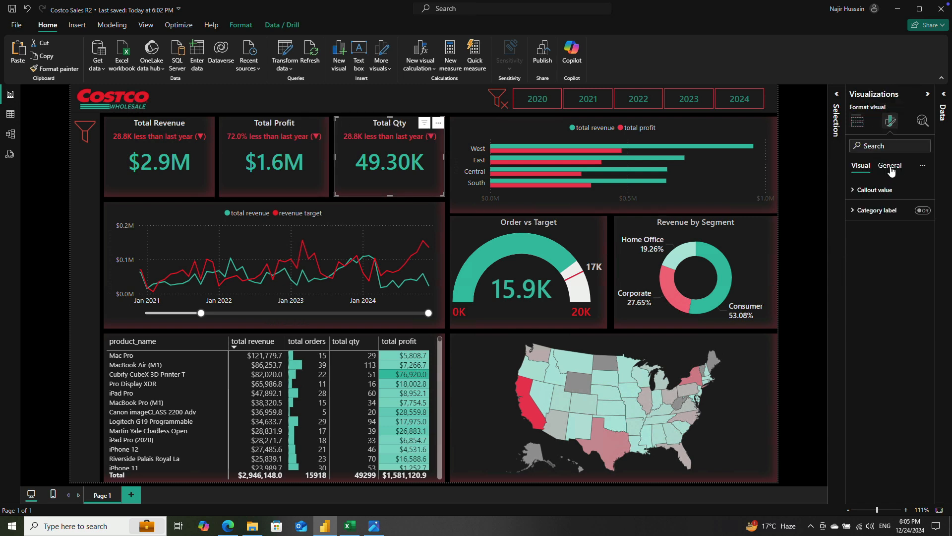
left_click(889, 165)
left_click(855, 211)
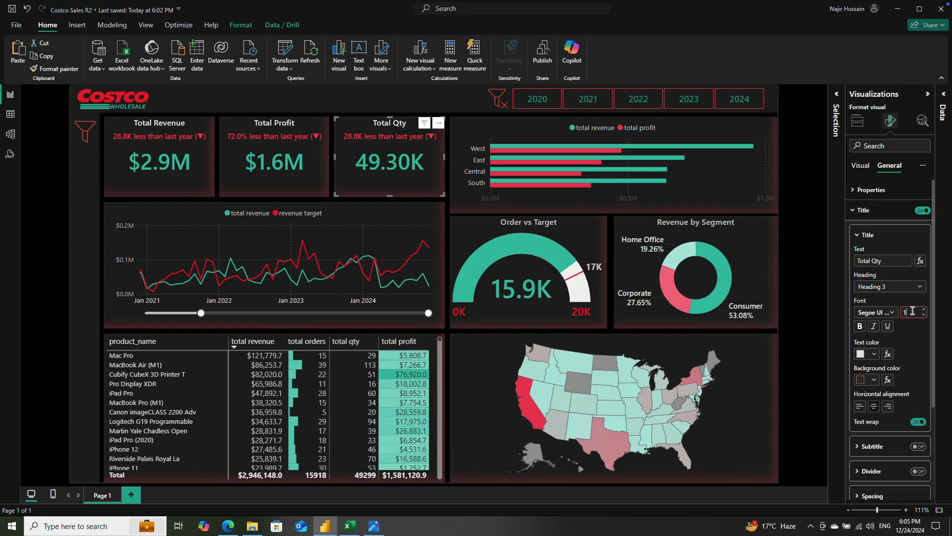
key("Return")
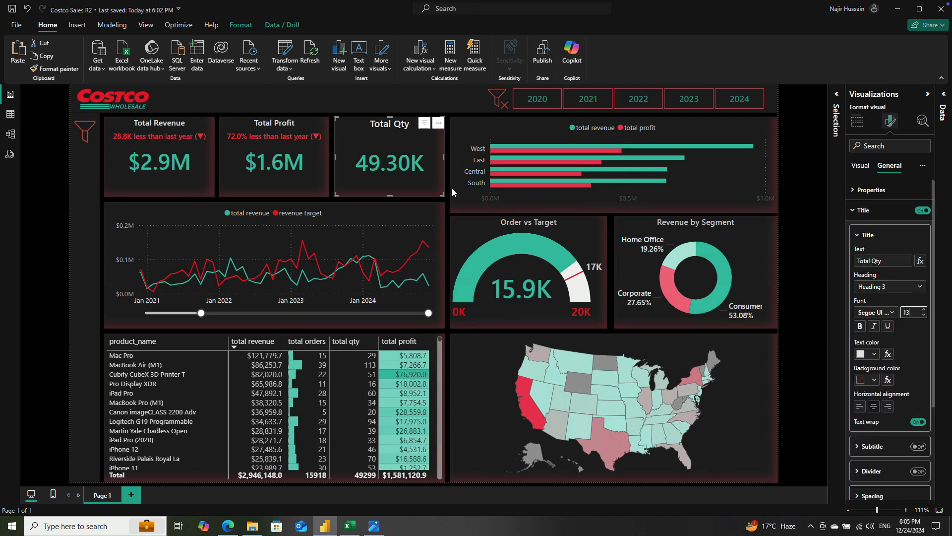
Step: Set the title font size of the Total Profit and Total Revenue cards to 13
left_click(278, 124)
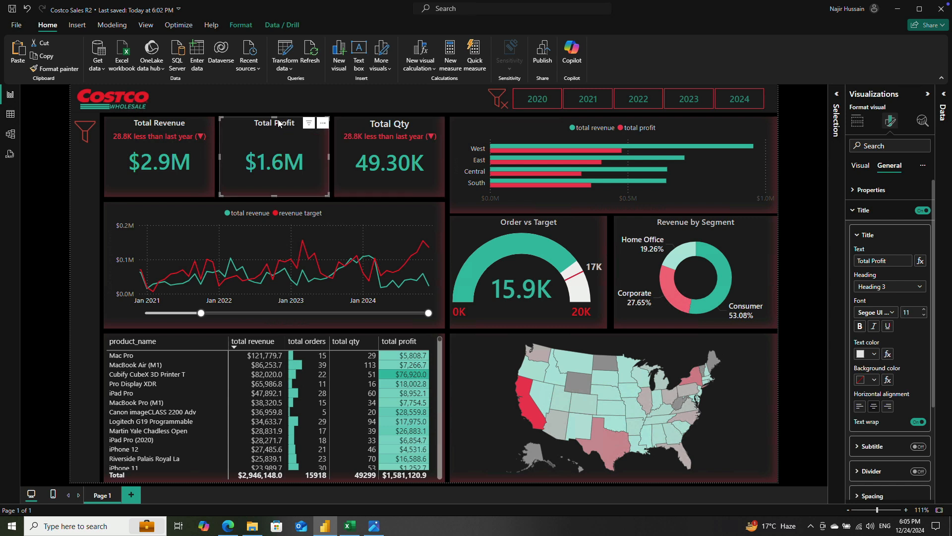
left_click(913, 311)
type("13")
key("Return")
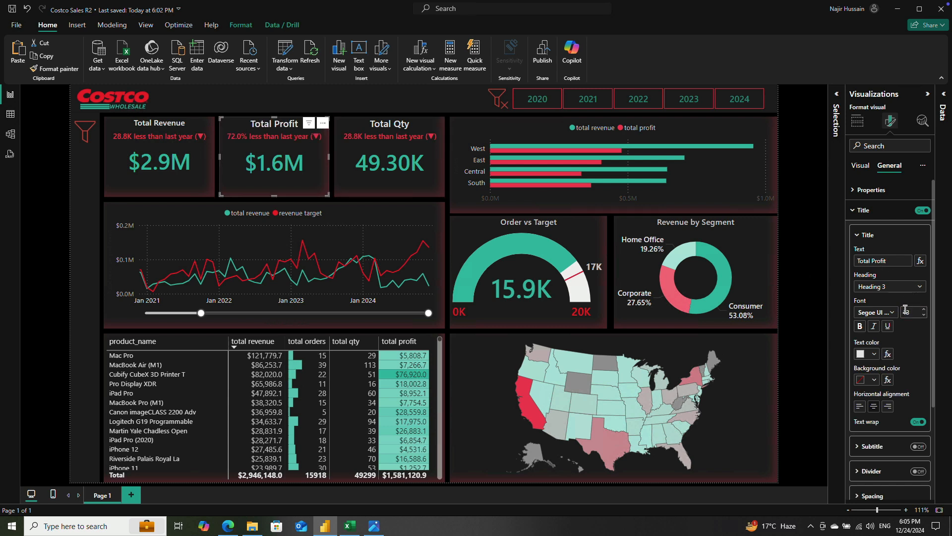
left_click(161, 123)
left_click(913, 313)
key("Return")
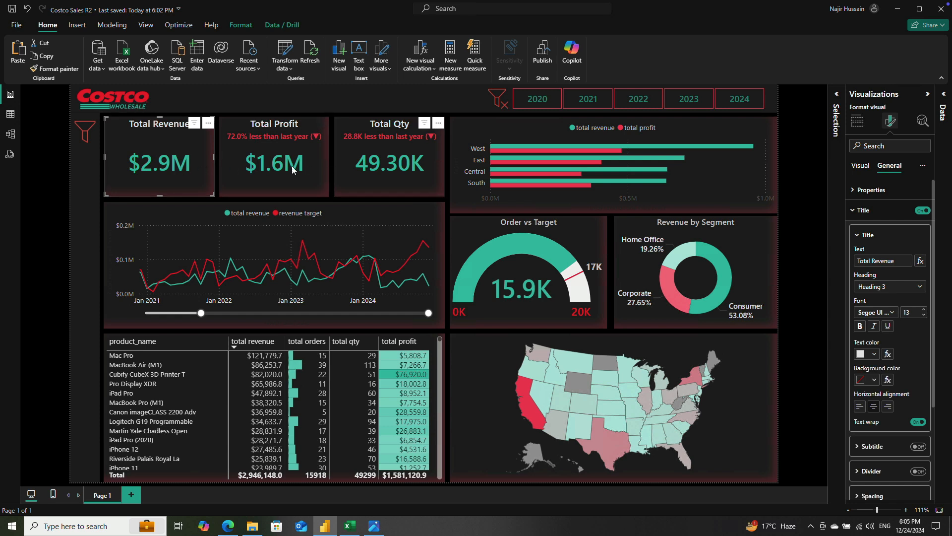
Step: Set the callout value font size of the Total Revenue, Total Profit and Total Qty cards to 33
left_click(377, 167)
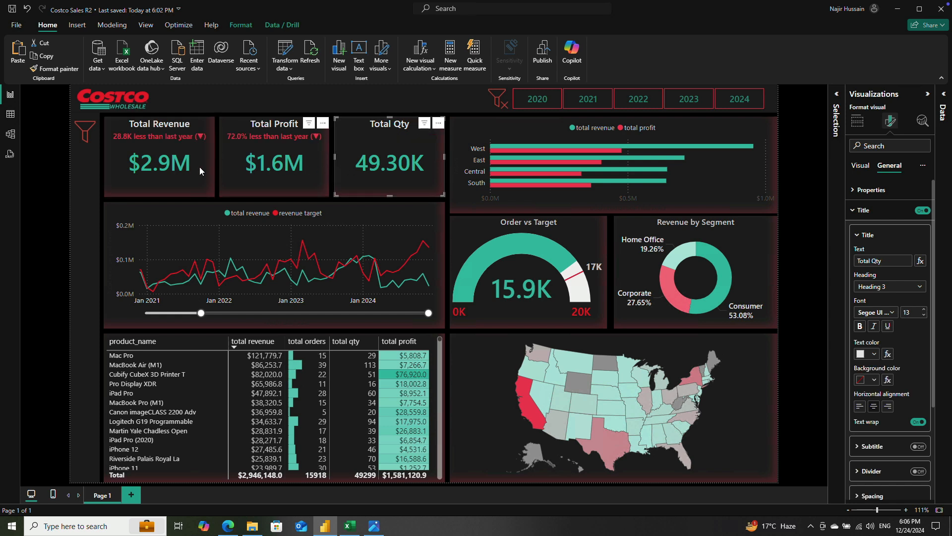
left_click(170, 166)
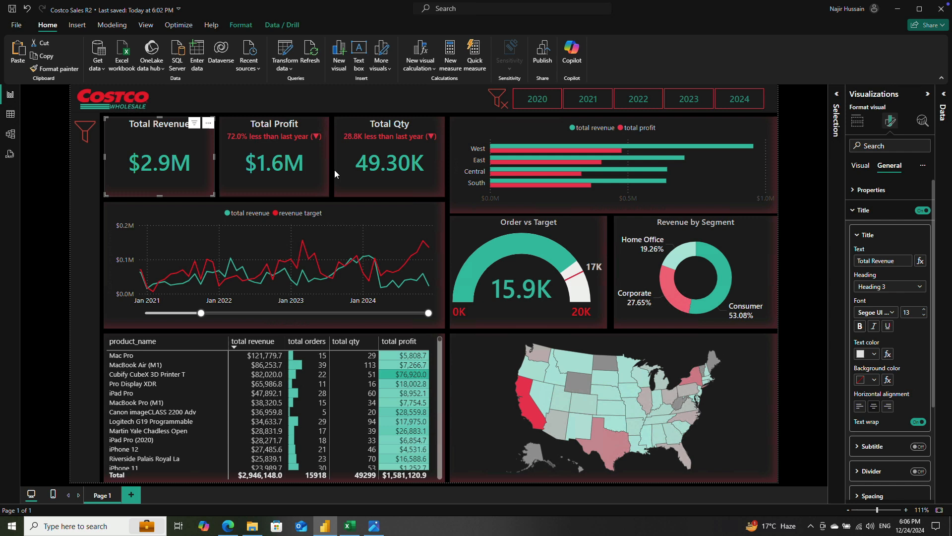
left_click(858, 126)
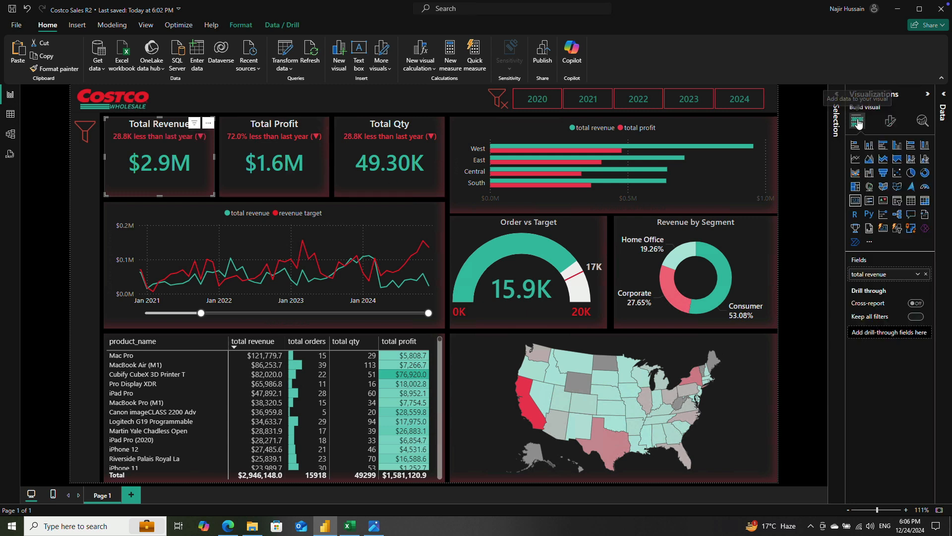
left_click(887, 124)
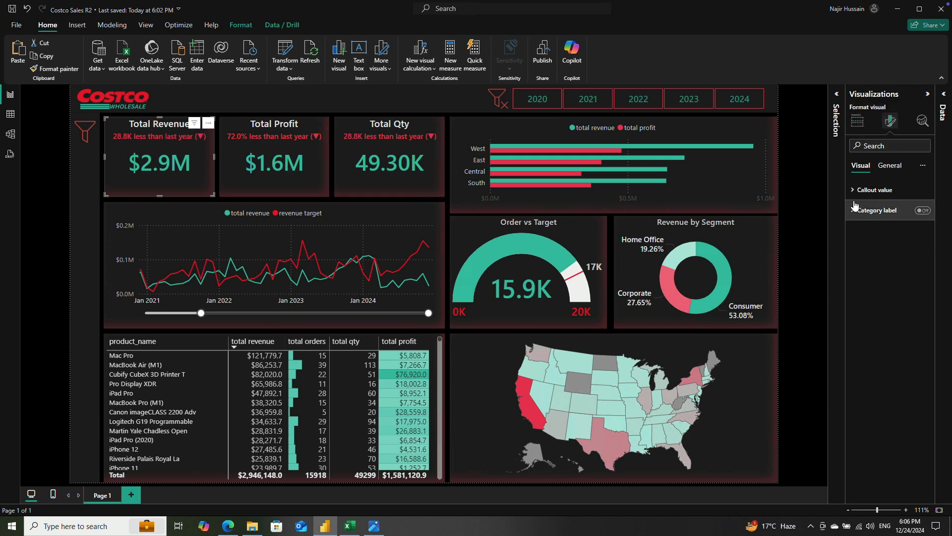
left_click(874, 190)
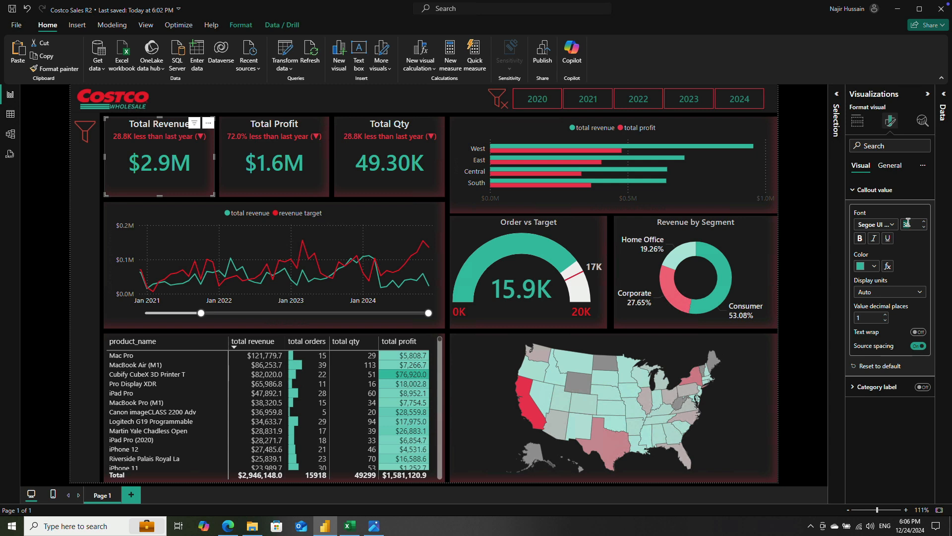
left_click(272, 168)
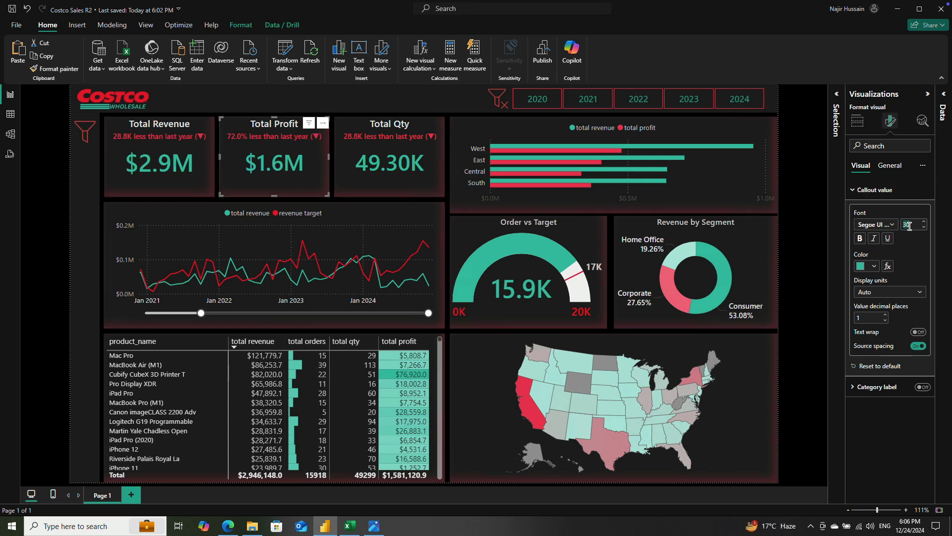
left_click(386, 167)
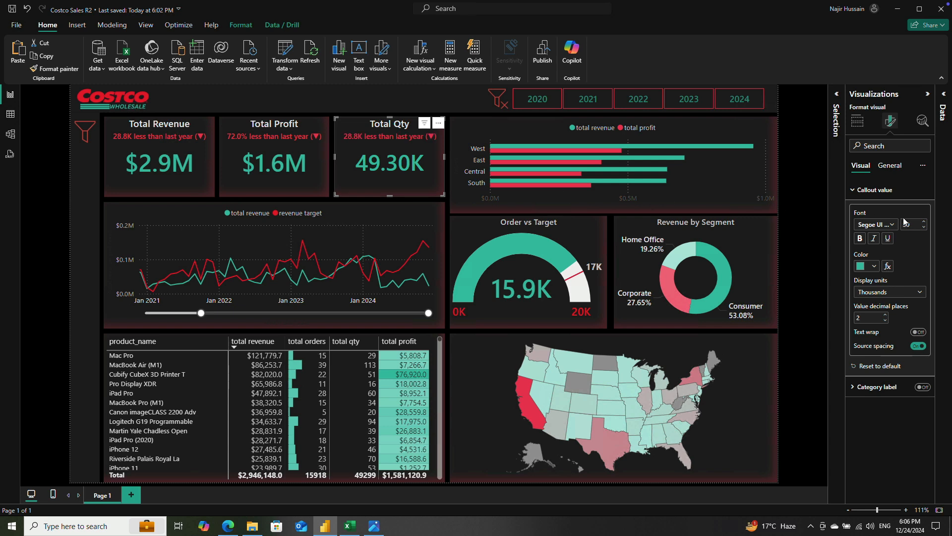
key("Return")
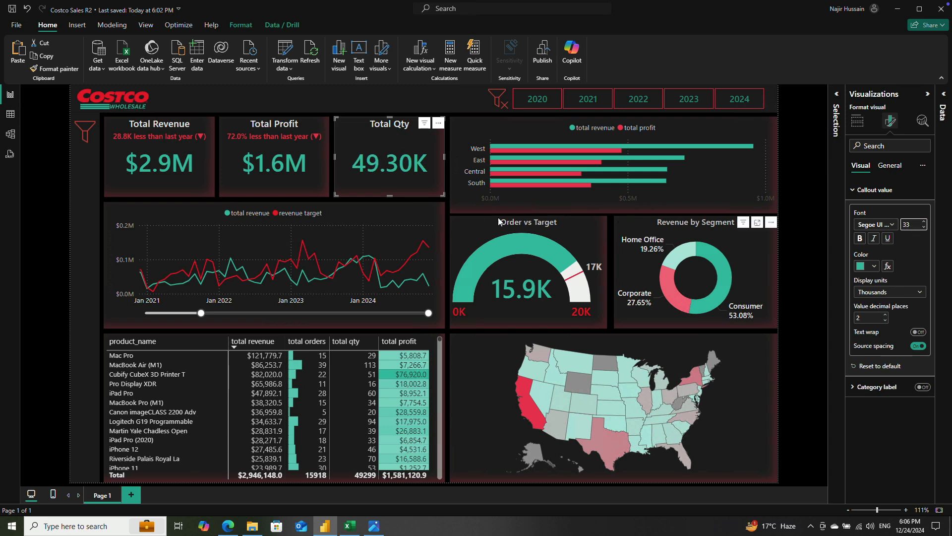
left_click(812, 288)
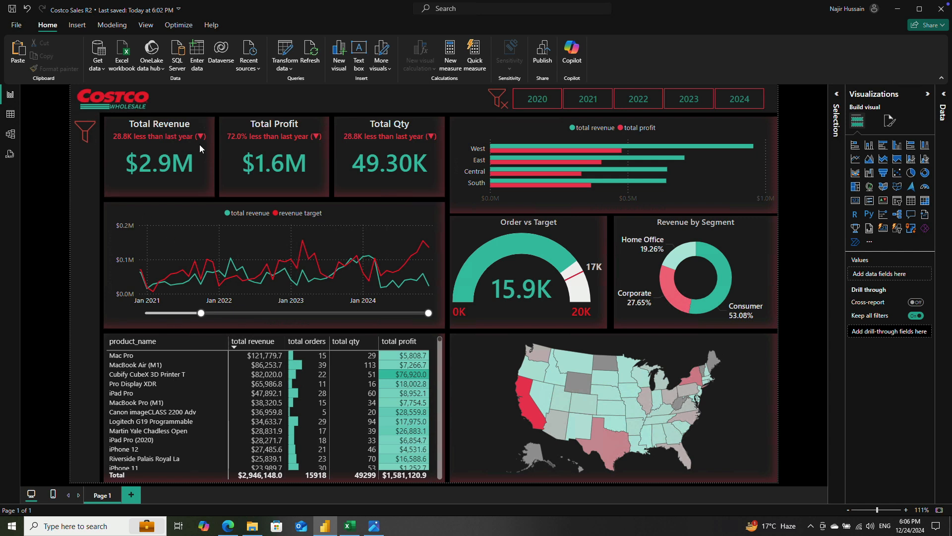
Step: Show the dashboard's slicer pane and filter the region slicer to West
left_click(82, 130)
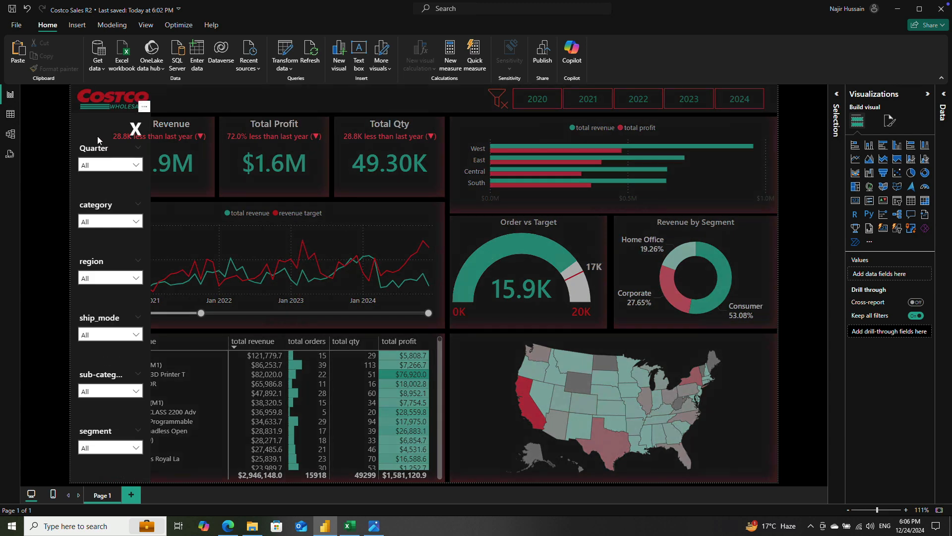
left_click(104, 279)
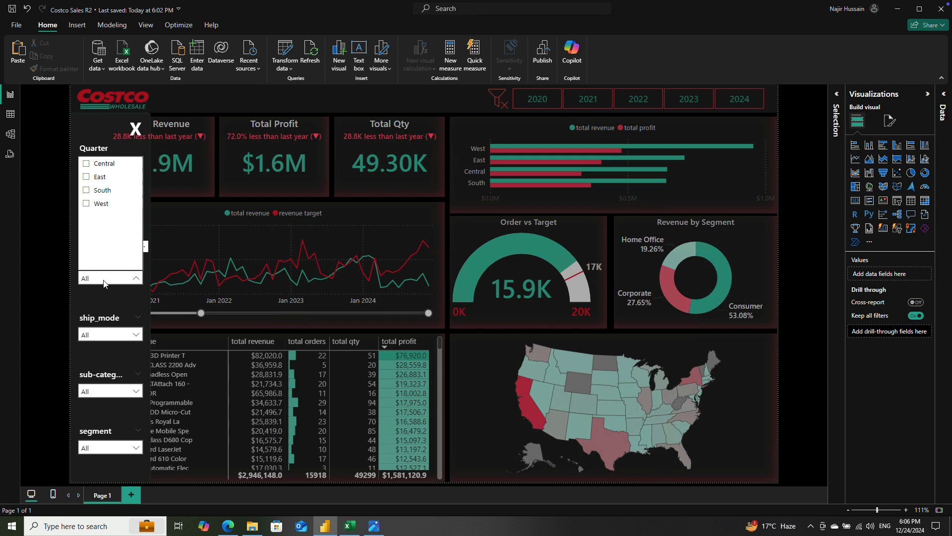
left_click(87, 204)
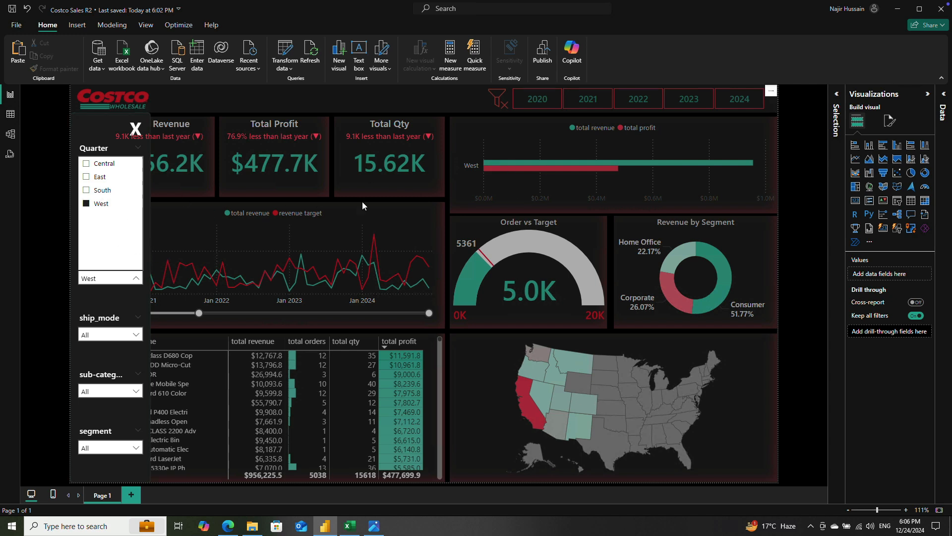
left_click(121, 150)
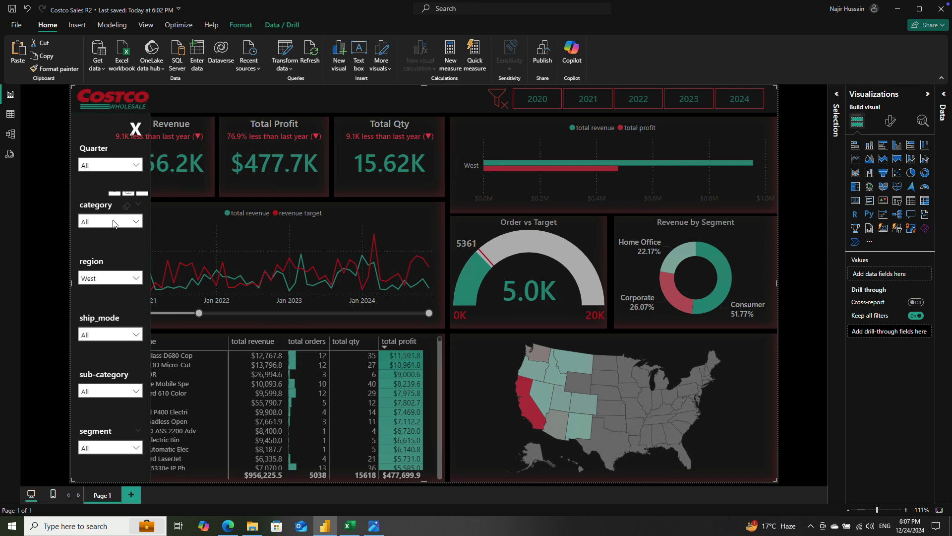
Step: Look through the category and Quarter slicer options and filter the segment slicer to Home Office
left_click(133, 224)
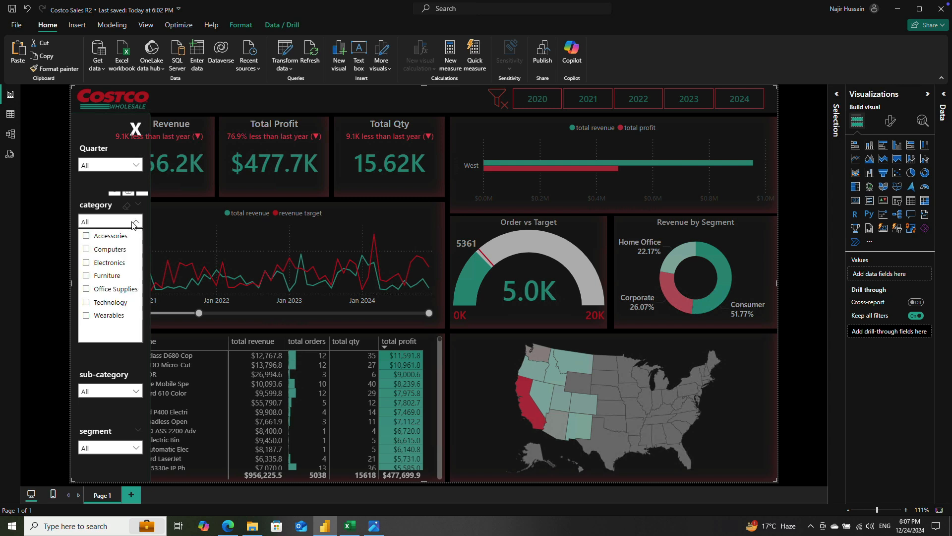
left_click(101, 165)
left_click(100, 165)
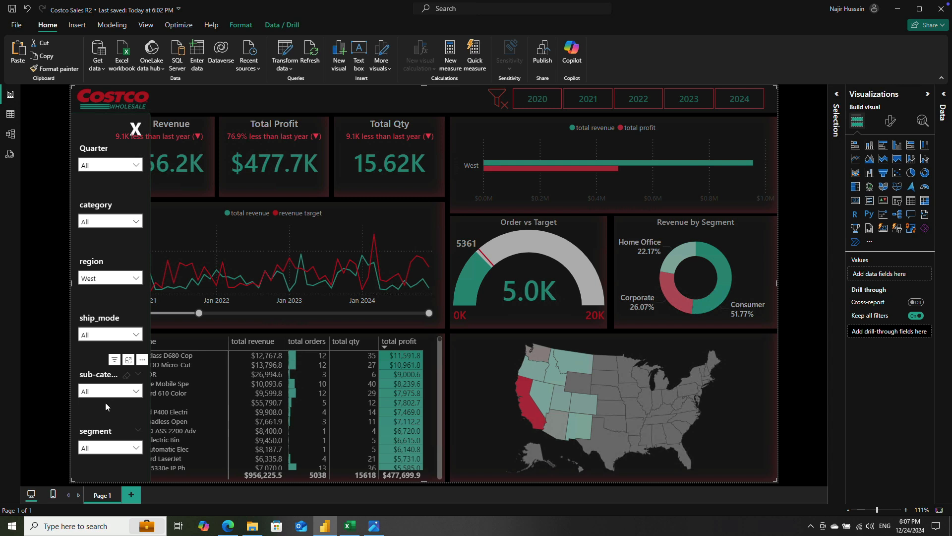
left_click(109, 447)
left_click(87, 361)
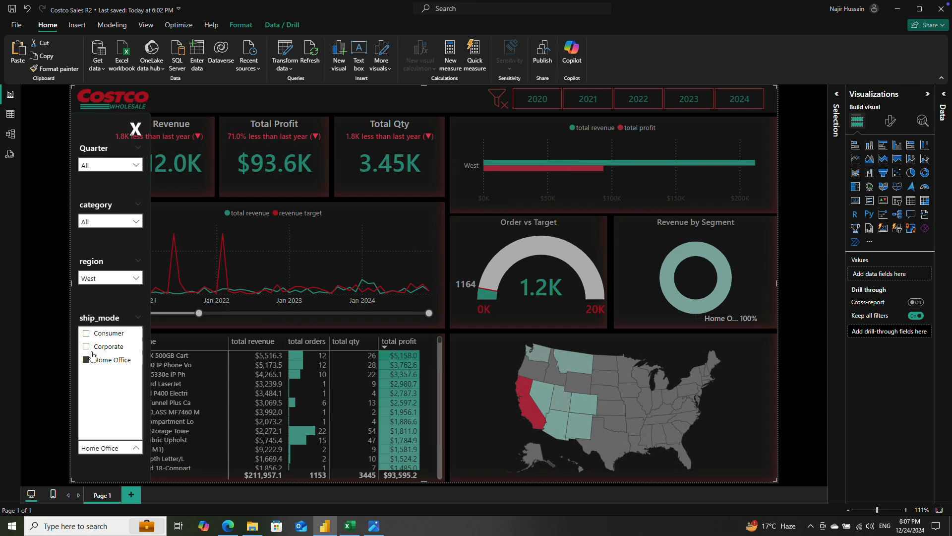
Step: Clear the selections of the region and segment slicers in the filter pane
left_click(127, 323)
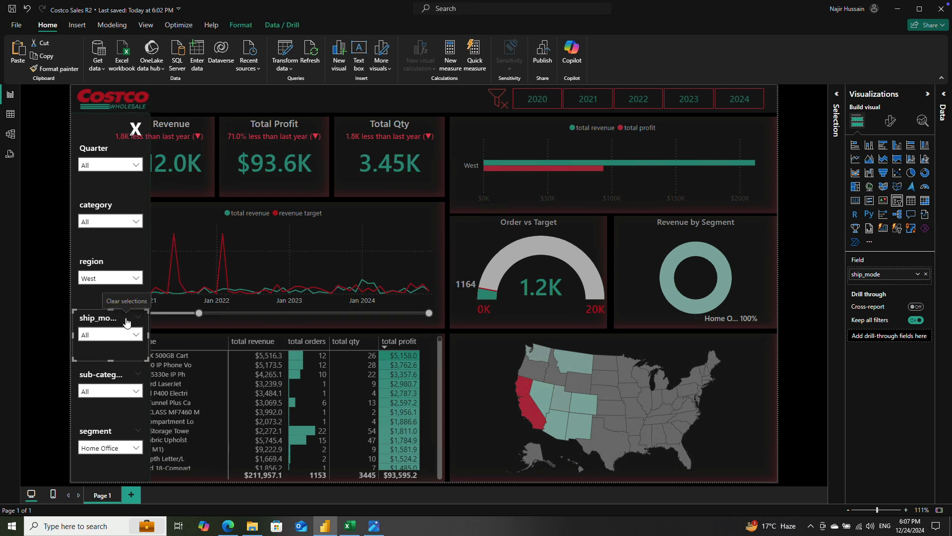
left_click(112, 286)
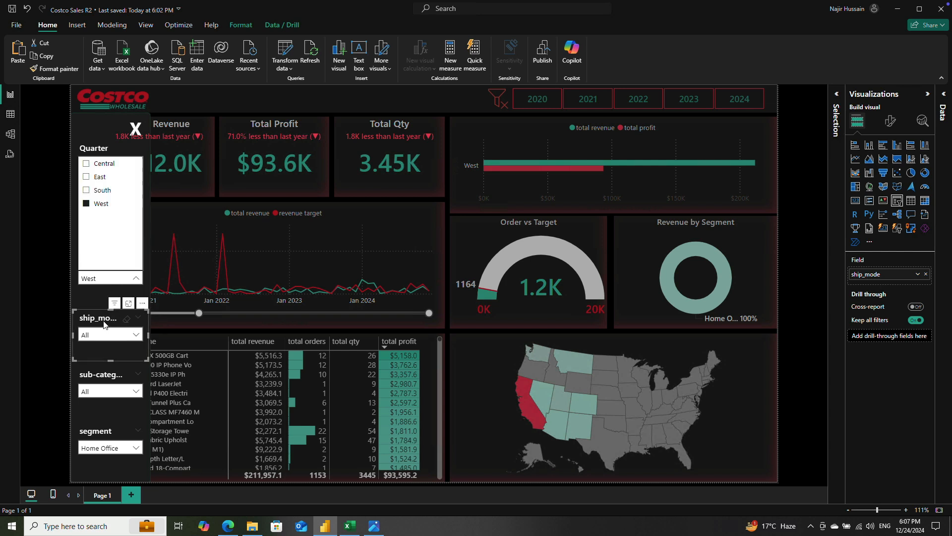
left_click(122, 322)
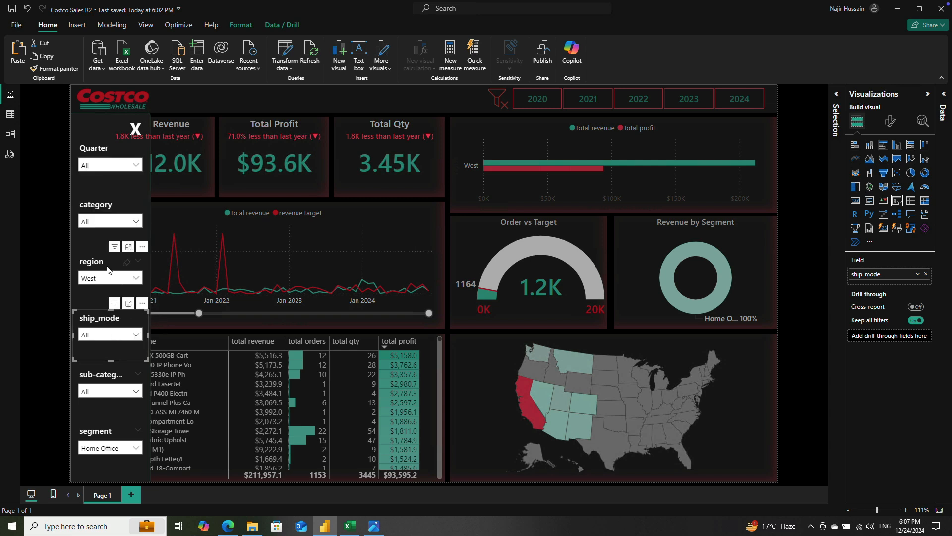
left_click(128, 266)
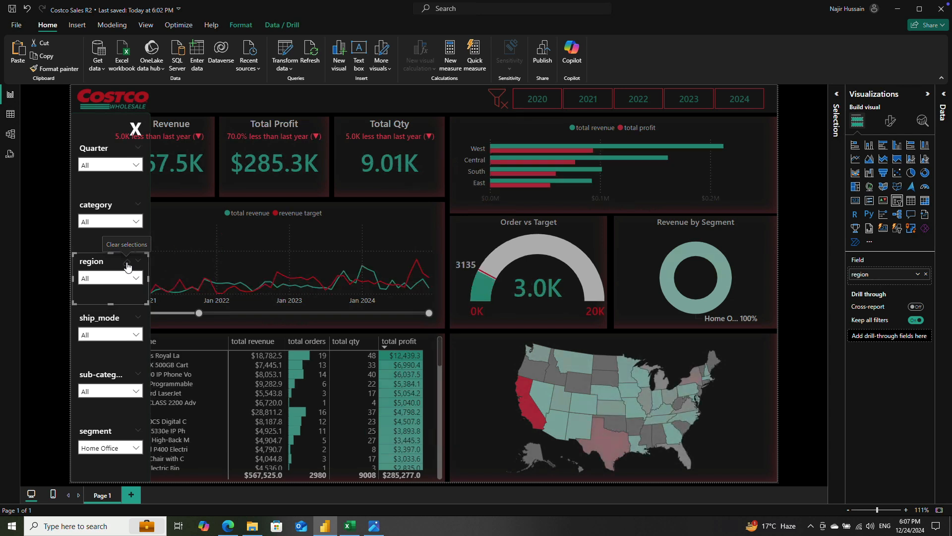
left_click(127, 435)
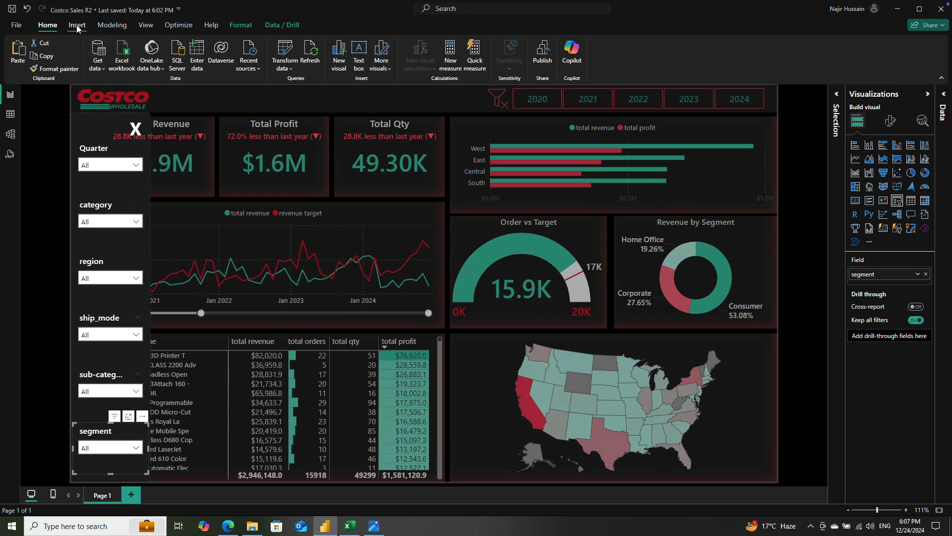
Step: Turn on editing of visual interactions and hide the "Filter pane bg blur" layer of the Filter Pane group
left_click(241, 25)
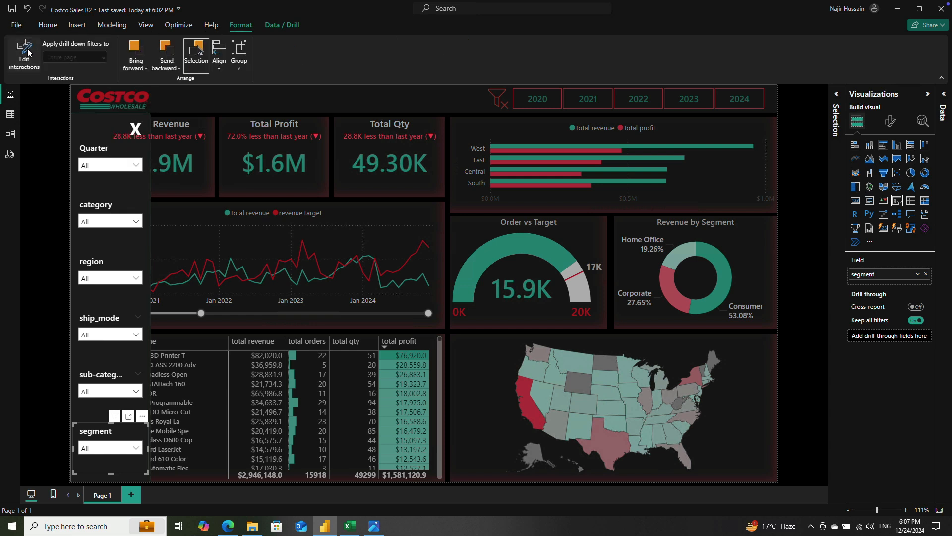
left_click(26, 54)
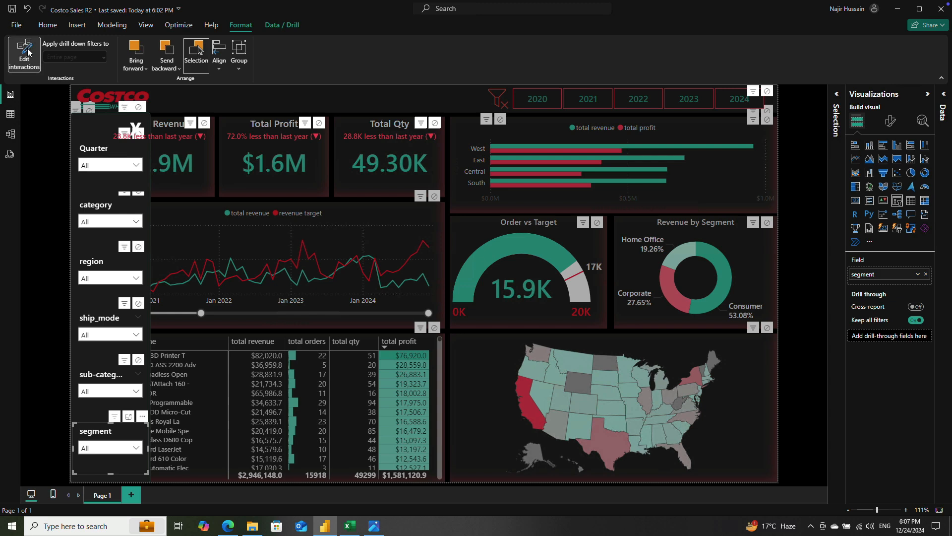
left_click(838, 95)
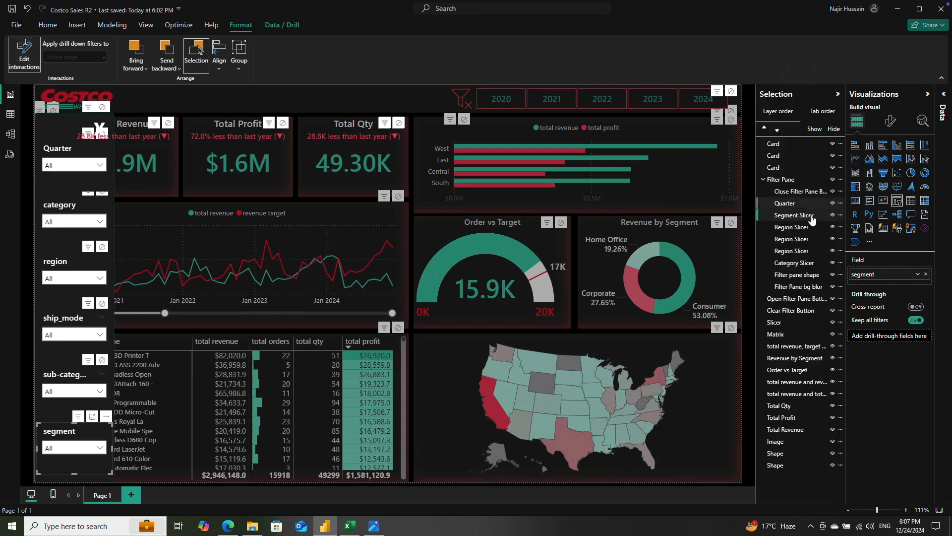
left_click(833, 286)
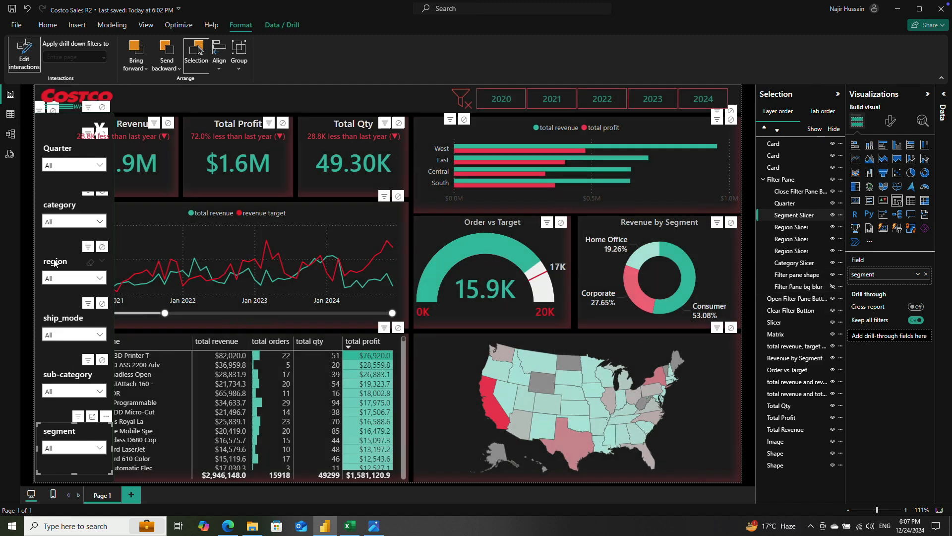
Step: Set the region slicer's interaction with the map to None and try the same for the regional bar chart
left_click(69, 263)
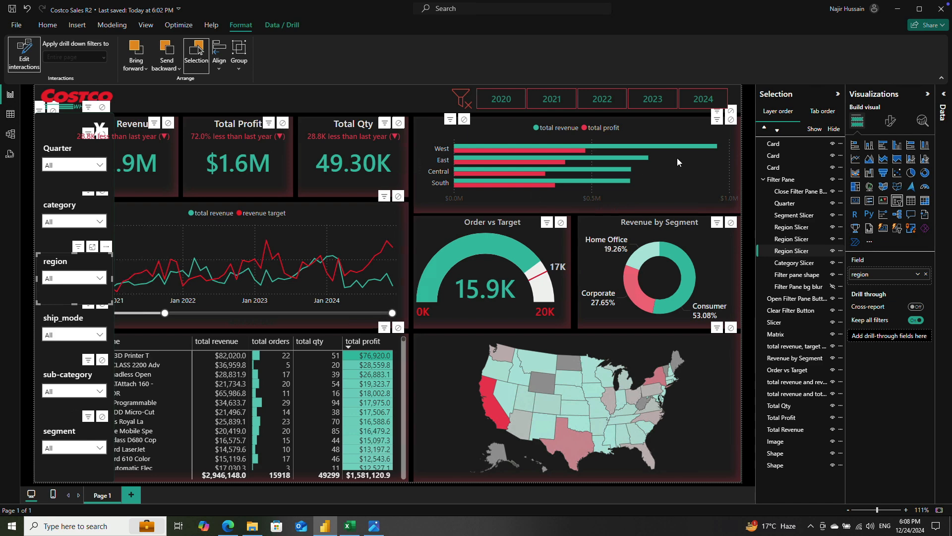
left_click(731, 119)
left_click(731, 329)
Step: Set the interaction to None between the Quarter slicer and the line chart, and between the segment slicer and the Revenue by Segment donut
left_click(58, 154)
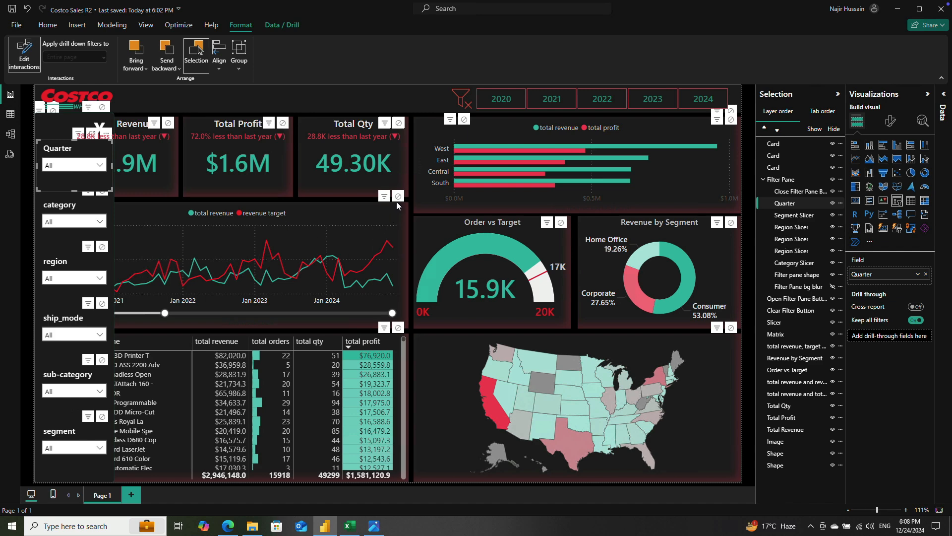
left_click(397, 197)
left_click(72, 435)
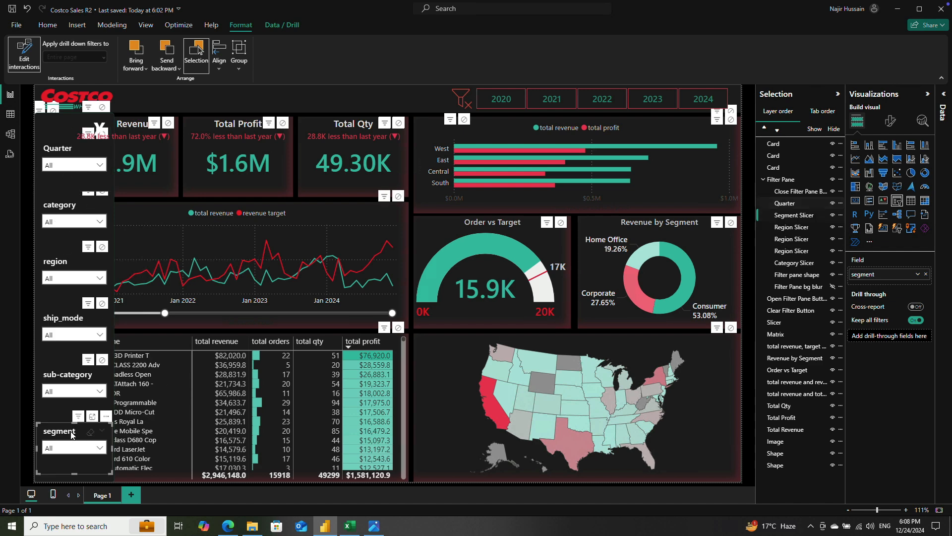
left_click(731, 222)
Step: Test the segment slicer by filtering to Corporate, then clear its selection
left_click(99, 448)
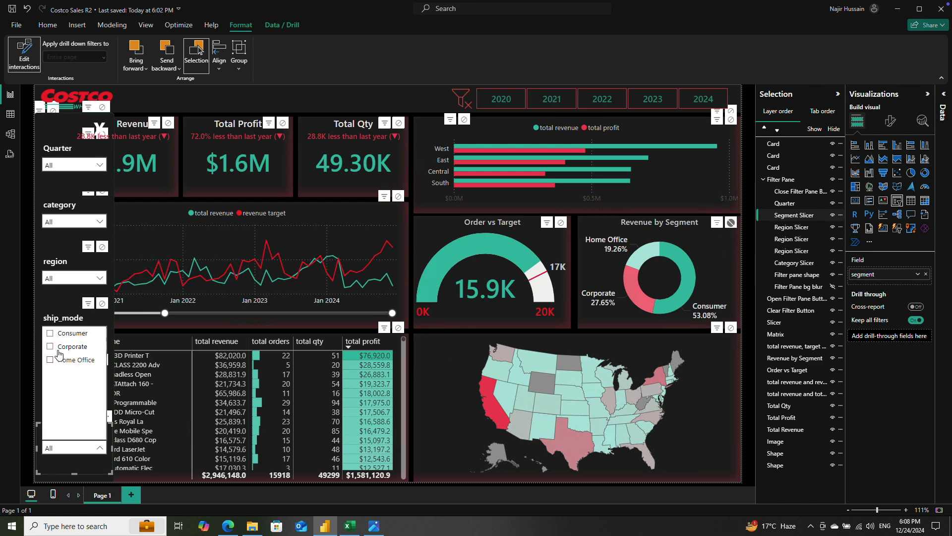
left_click(51, 347)
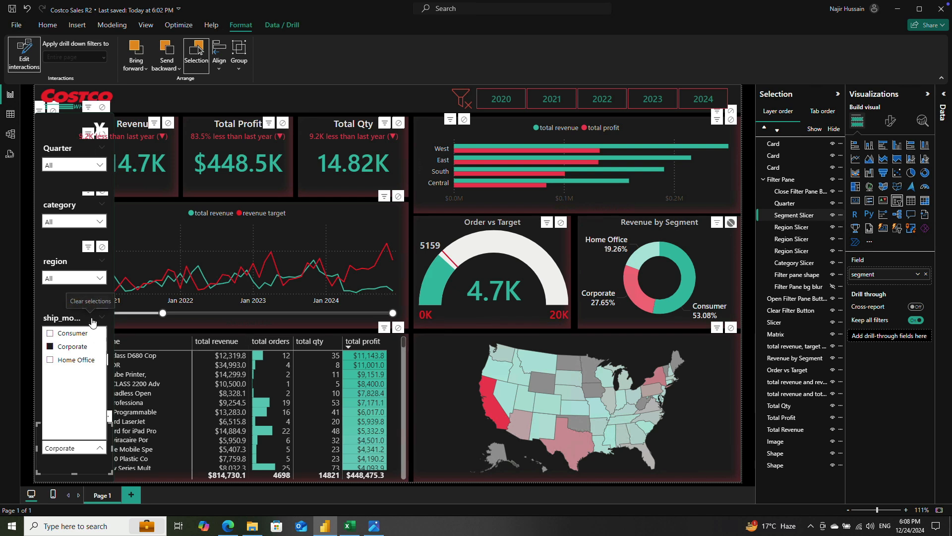
left_click(98, 449)
left_click(91, 436)
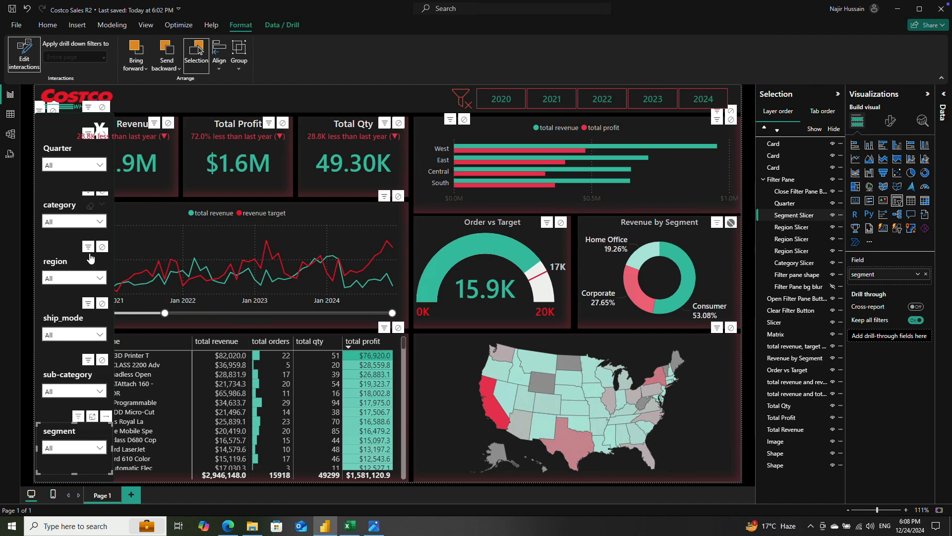
Step: Test the region slicer's effect on the map and bar chart by selecting South, then deselect it
left_click(99, 277)
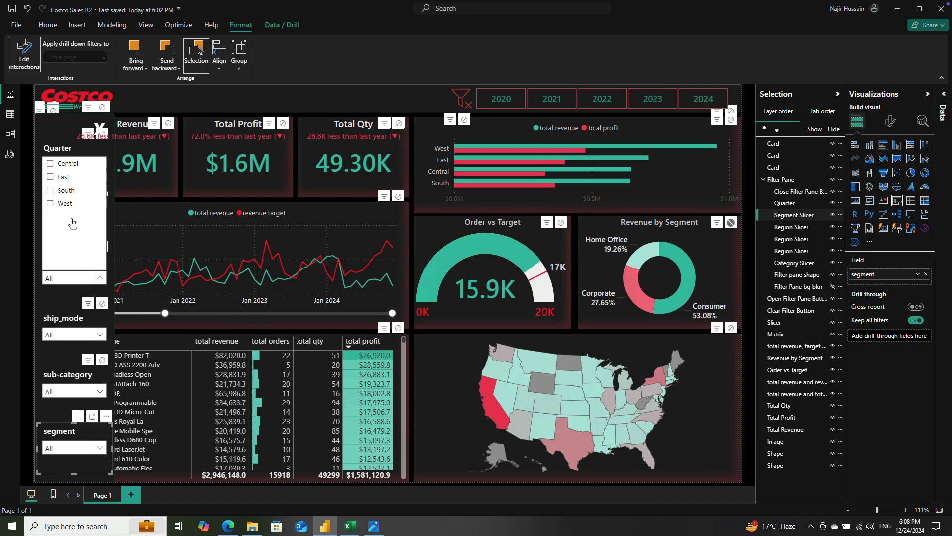
left_click(50, 191)
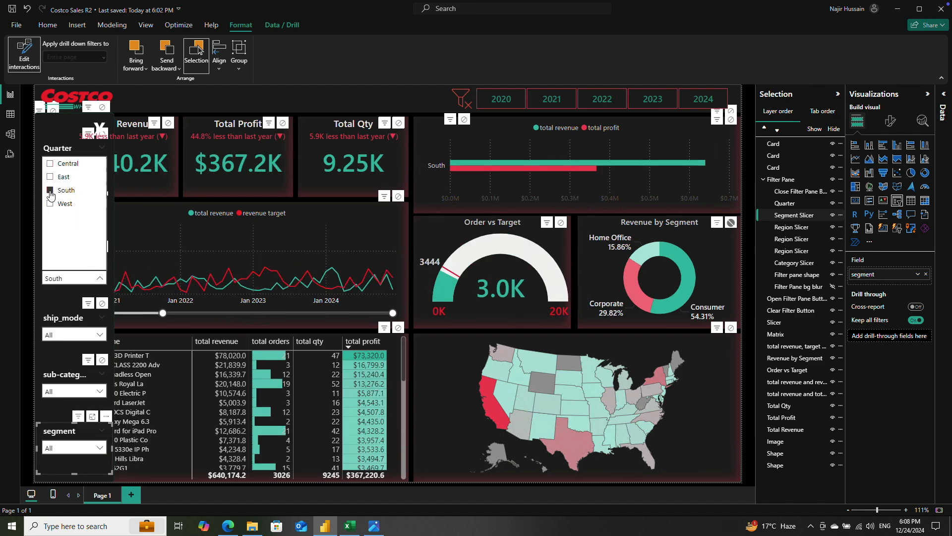
left_click(50, 191)
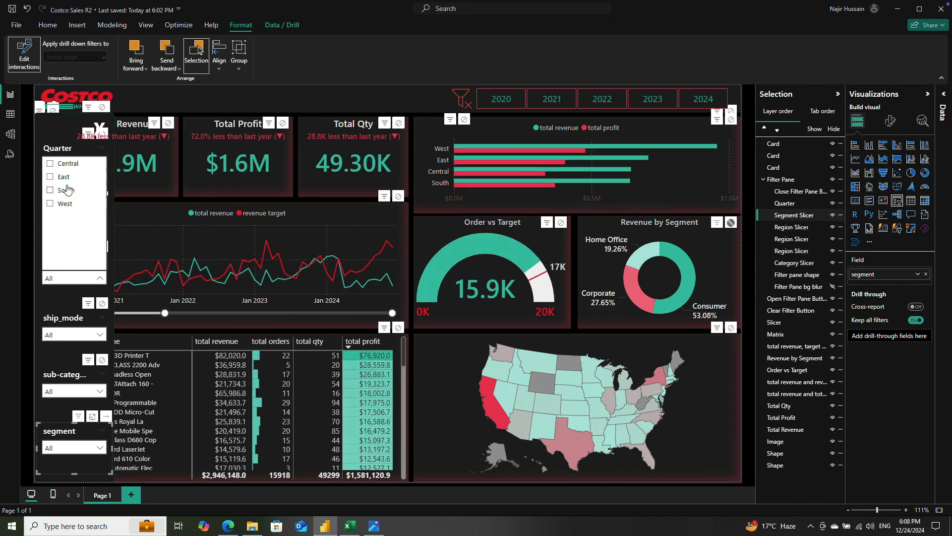
left_click(100, 281)
Step: Move the regional bar chart slightly down to expose its interaction controls and set the region slicer's interaction with it to None
left_click(66, 268)
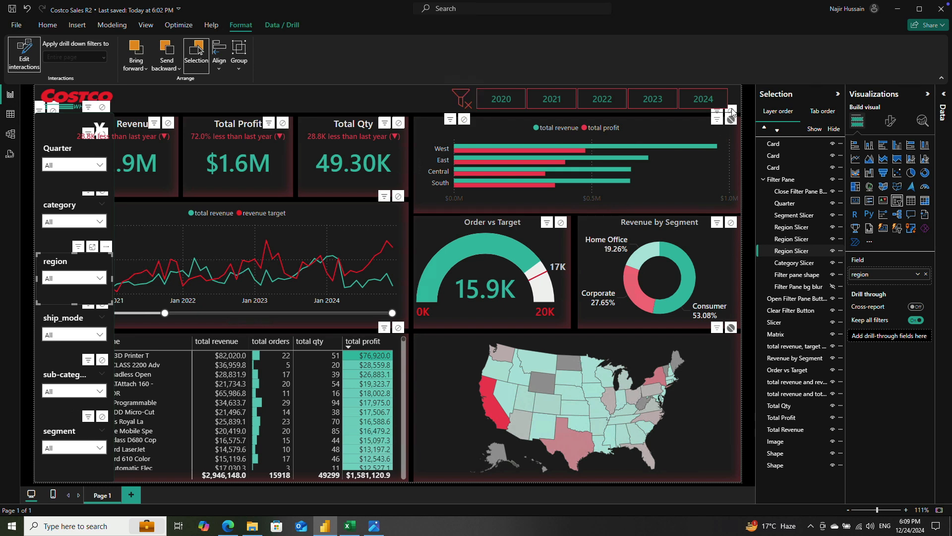
left_click(722, 177)
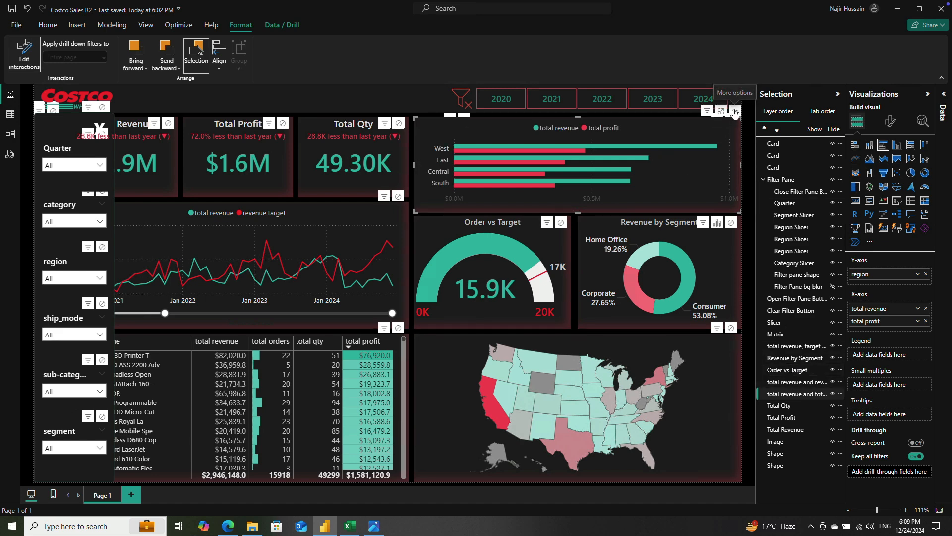
left_click_drag(689, 161, 671, 186)
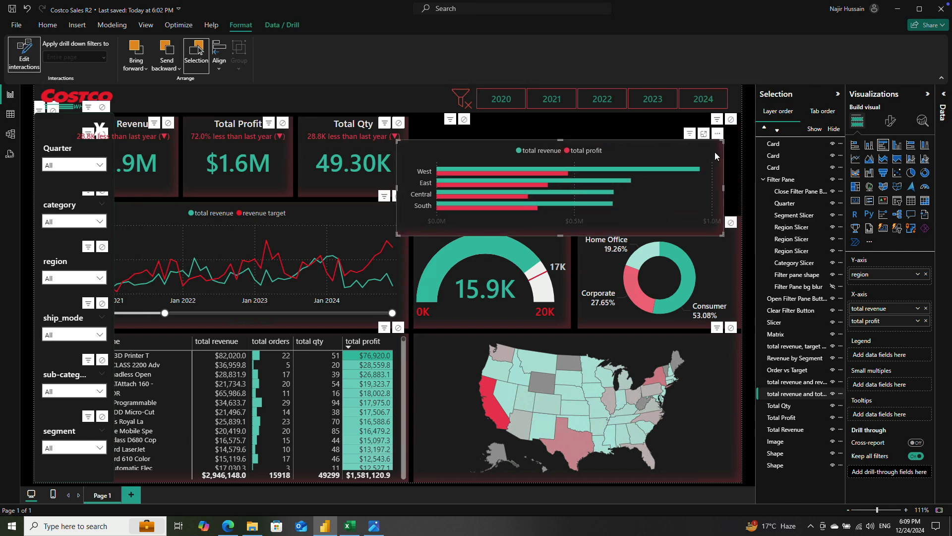
left_click(62, 268)
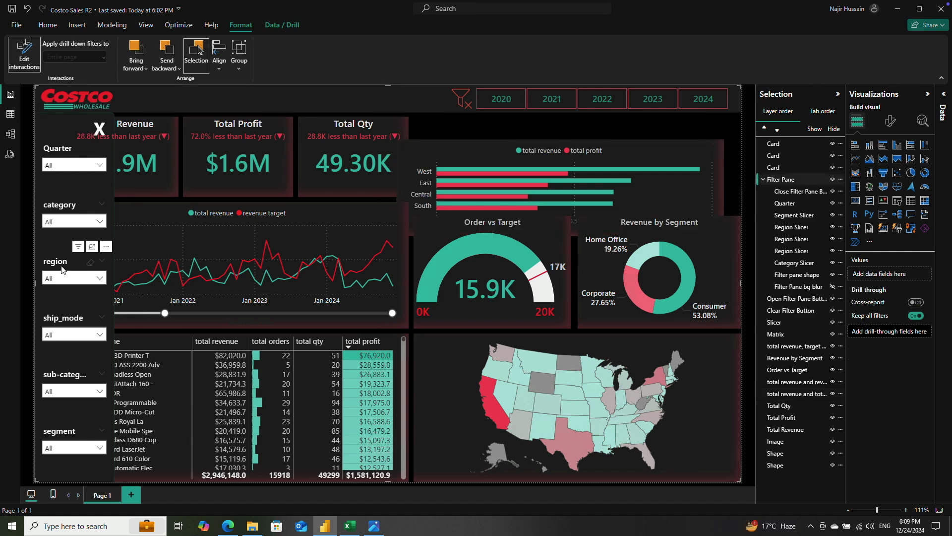
left_click(60, 267)
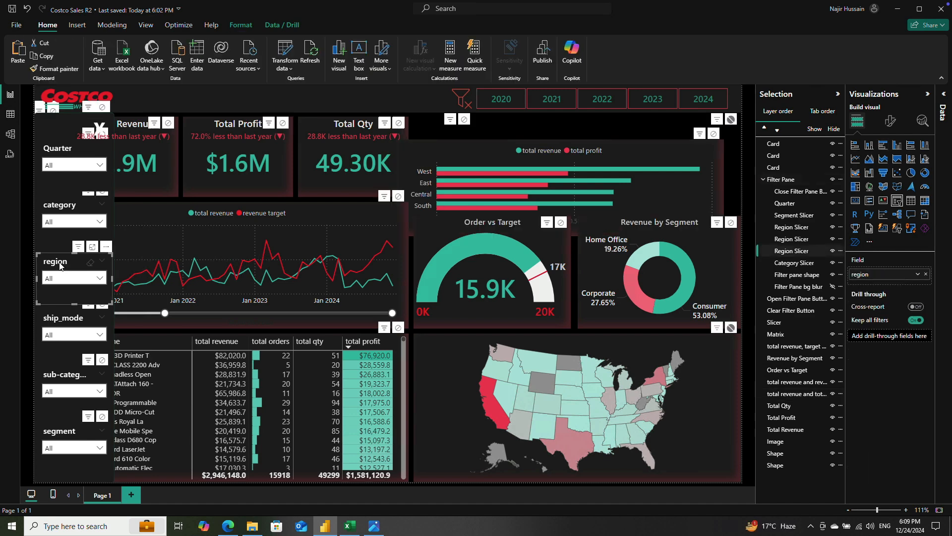
left_click(714, 134)
Step: Retest the region slicer against the moved bar chart by selecting South, then deselect it and close the list
left_click(100, 277)
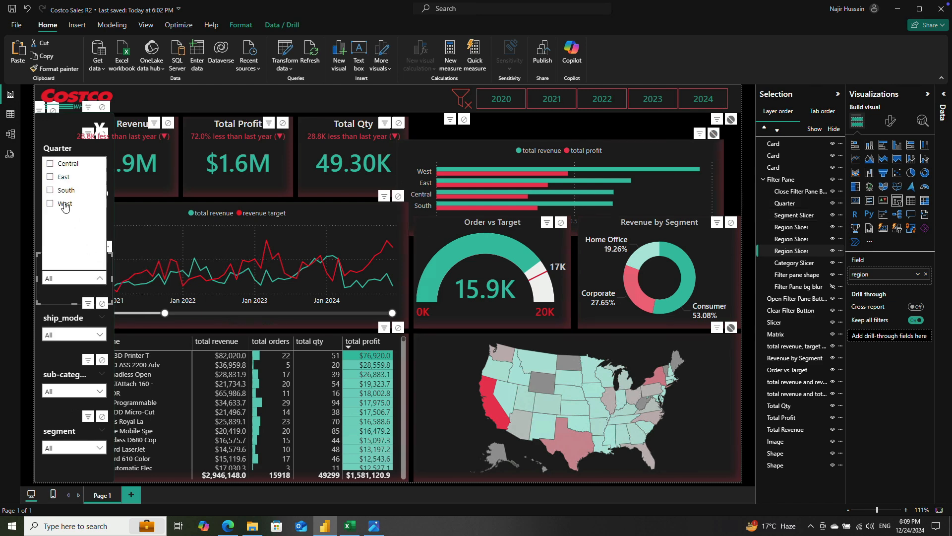
left_click(50, 190)
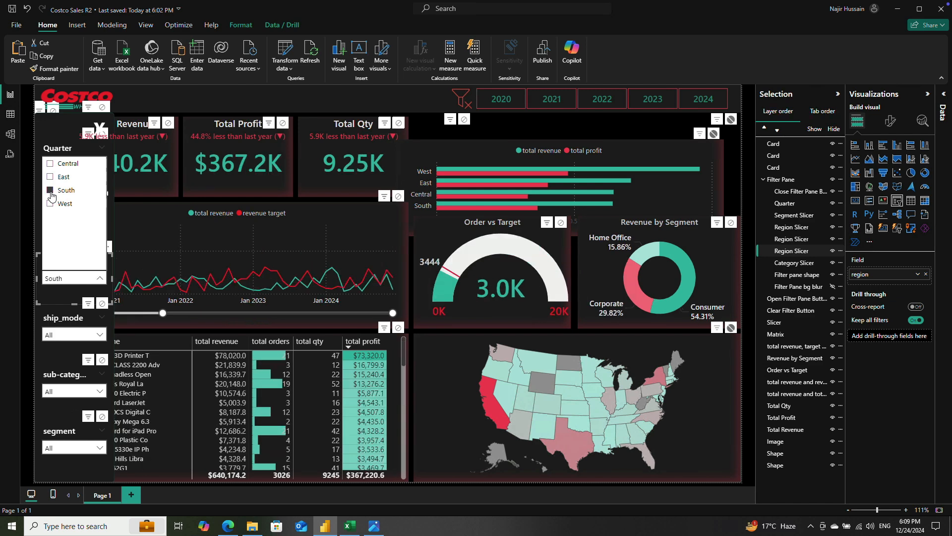
left_click(50, 191)
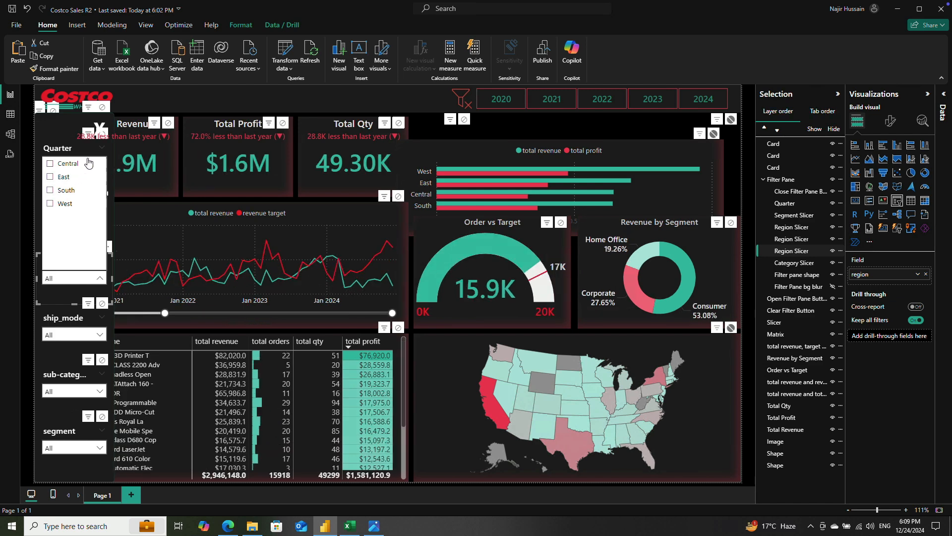
left_click(100, 279)
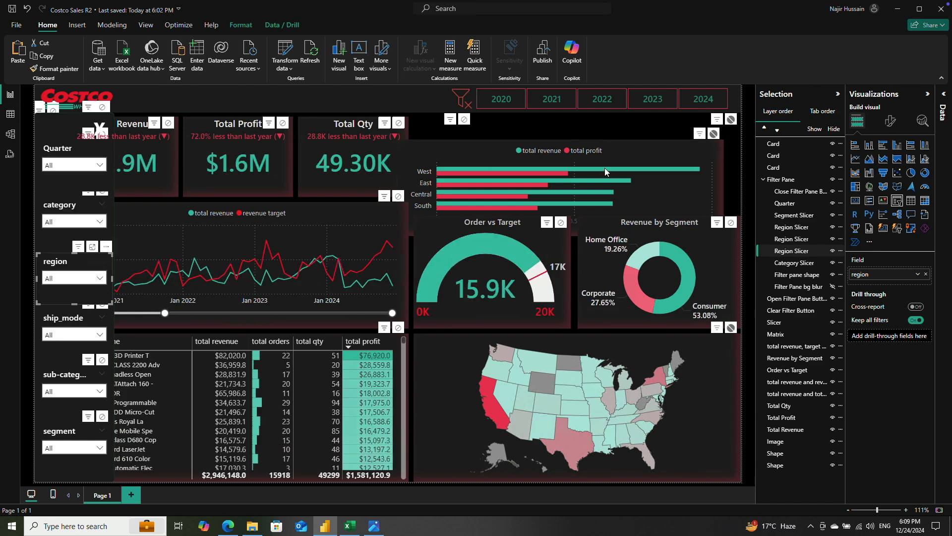
Step: Move the regional bar chart back to its place above the gauge and donut charts and save the report
left_click_drag(646, 147, 661, 126)
left_click(748, 229)
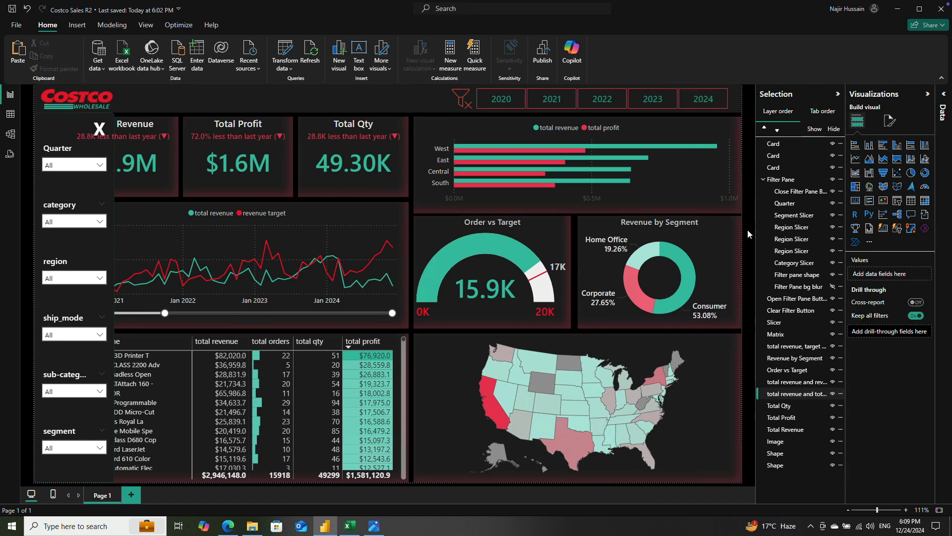
left_click(12, 8)
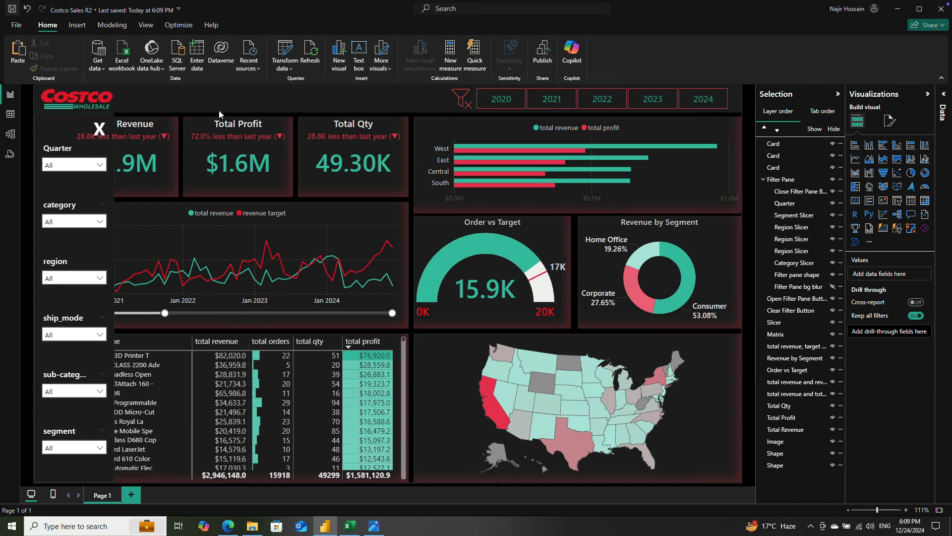
Step: Close the filter pane and check the year slicer with 2020, 2021, 2022 and 2023, leaving no year selected
left_click(99, 128, "ctrl")
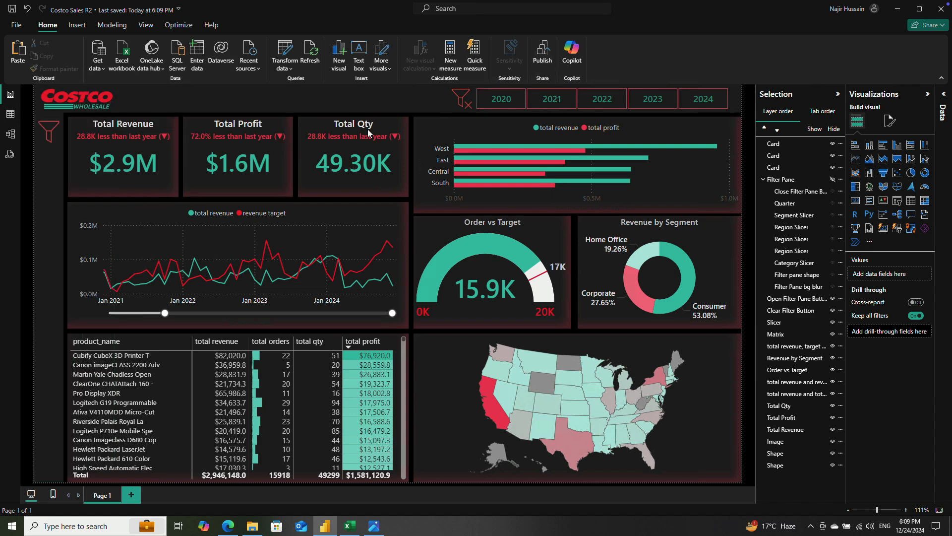
left_click(501, 100)
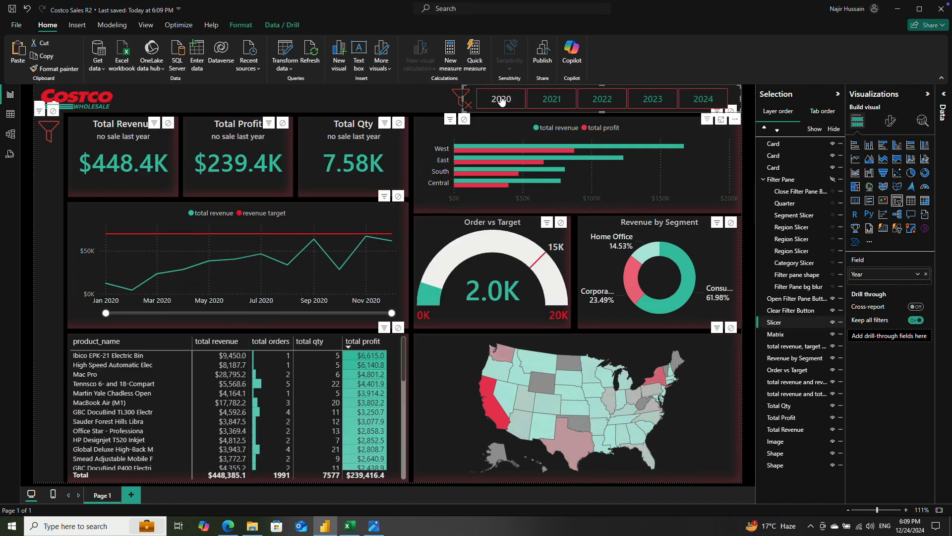
left_click(552, 99)
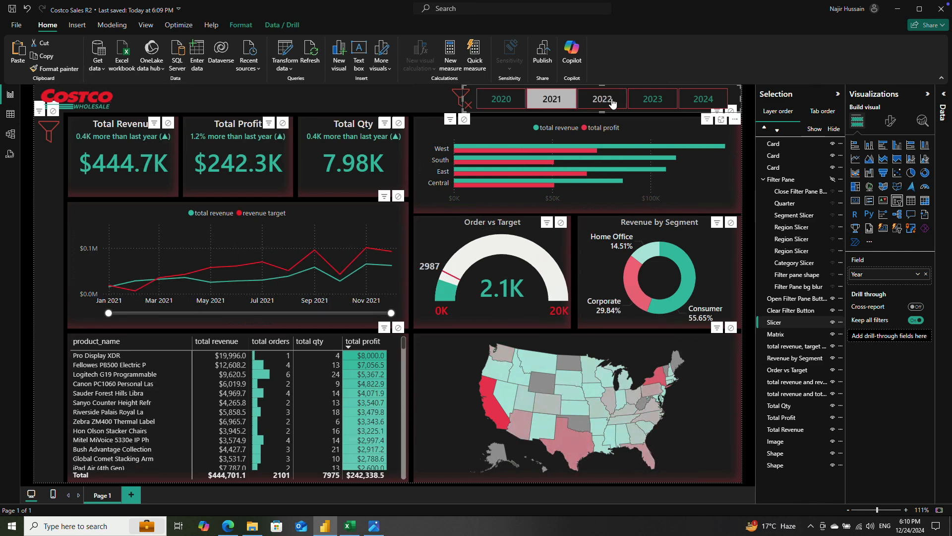
left_click(592, 99)
left_click(658, 101)
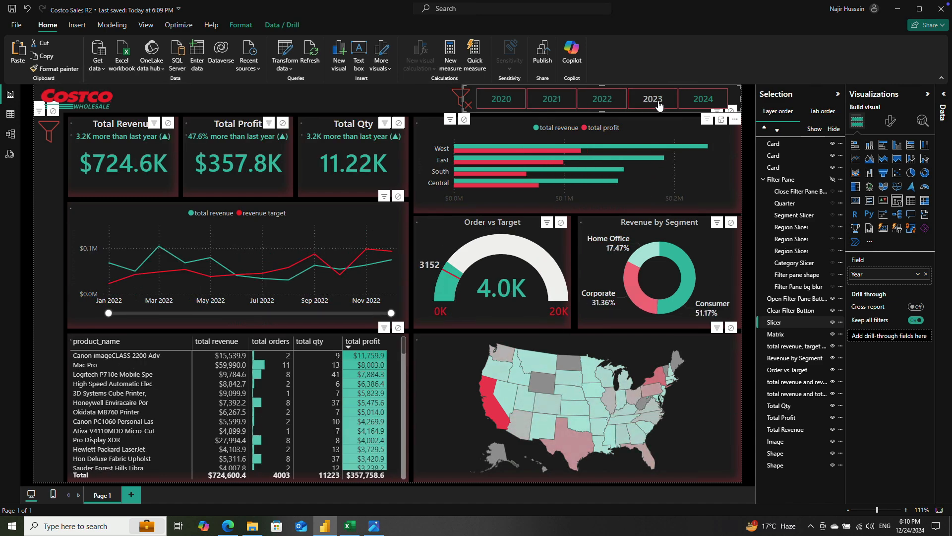
left_click(659, 104)
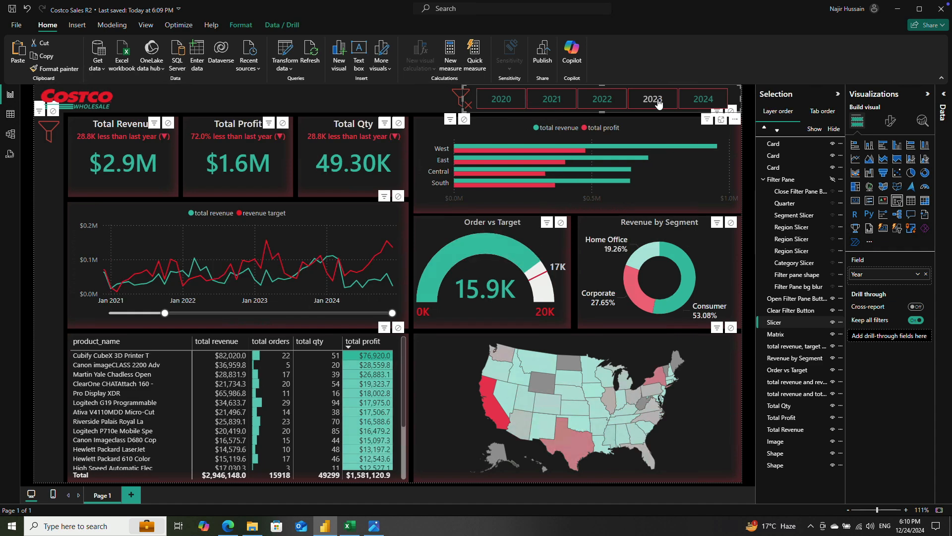
Step: Narrow the line chart's date range with its zoom slider so that it starts at about January 2023
left_click_drag(164, 313, 280, 313)
left_click(280, 323)
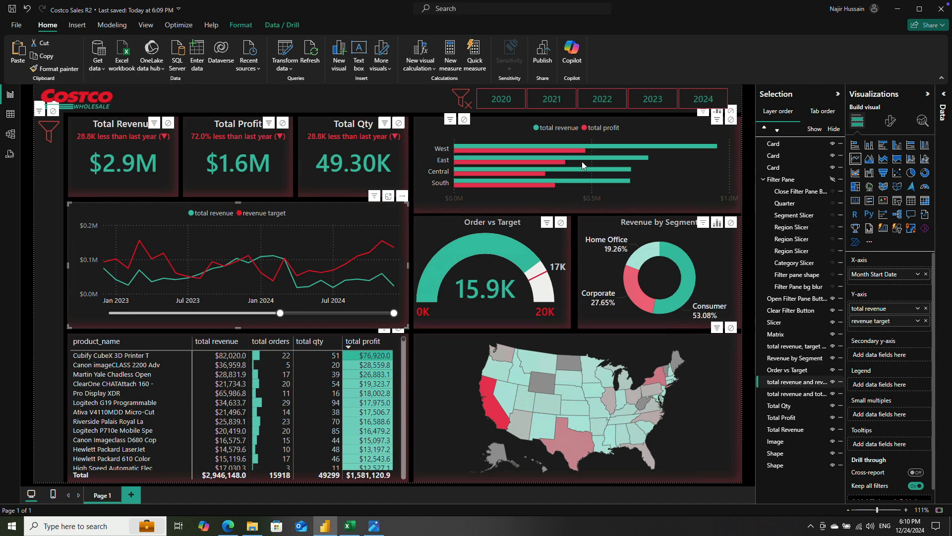
Step: Set the callout value font size of the Total Revenue, Total Profit and Total Qty cards to 35
left_click(128, 166)
left_click(891, 121)
left_click(876, 190)
double_click(911, 225)
type("35")
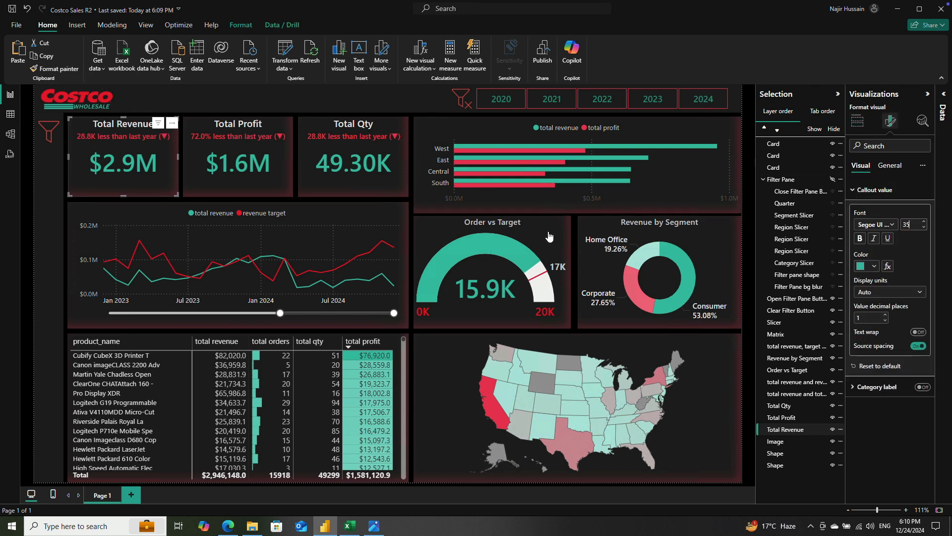
left_click(259, 180)
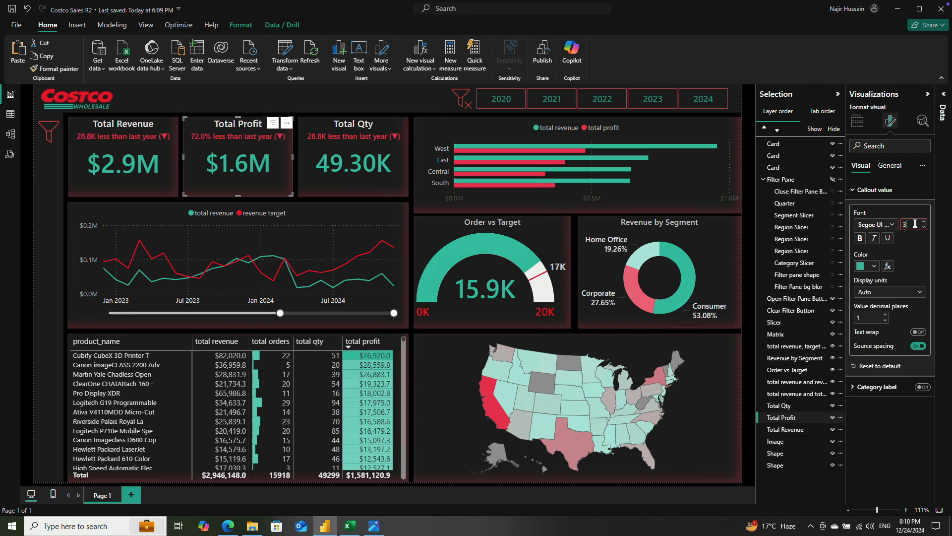
left_click(366, 165)
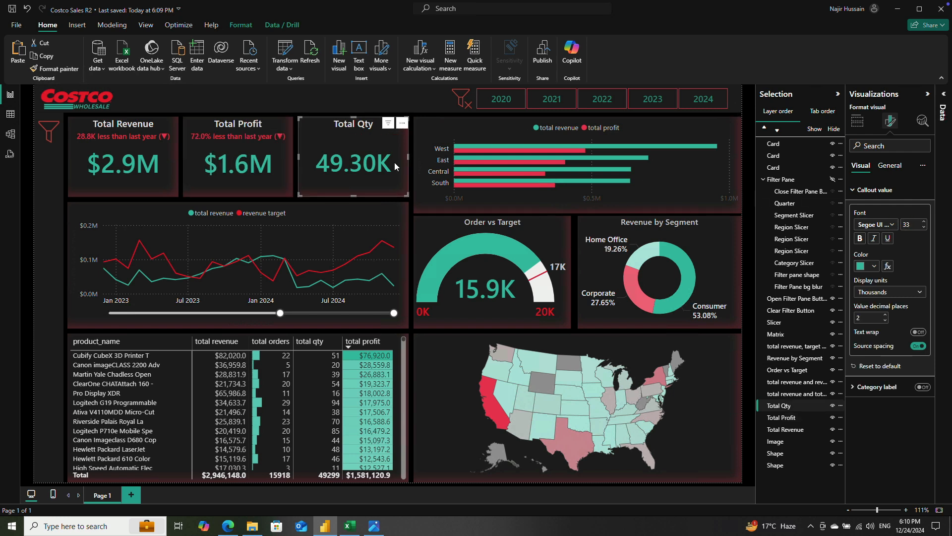
type("35")
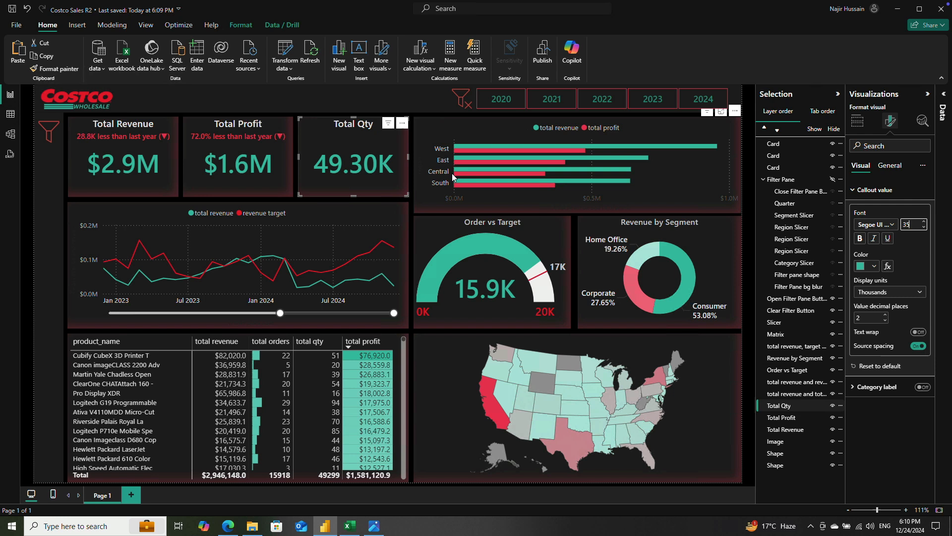
Step: Save the report and publish it to My workspace
left_click(14, 9)
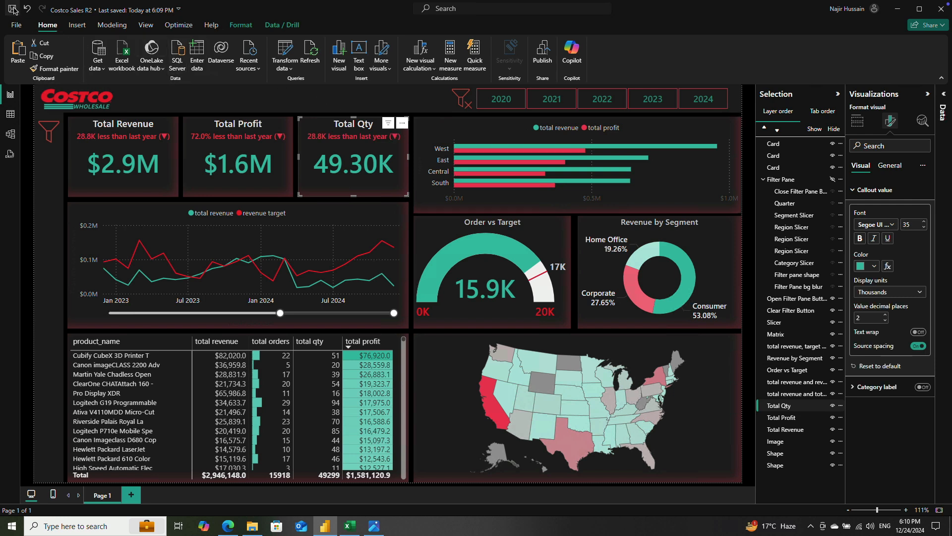
left_click(547, 58)
left_click(371, 241)
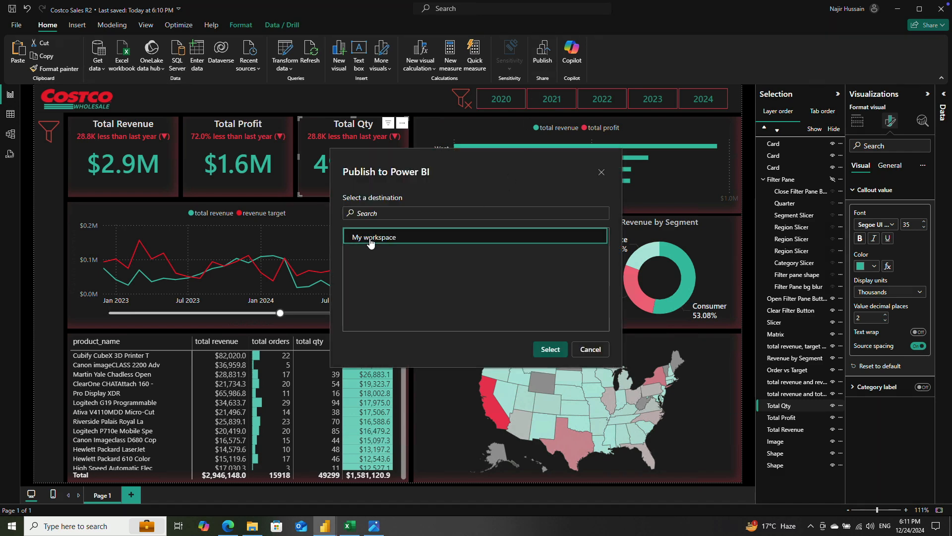
left_click(544, 350)
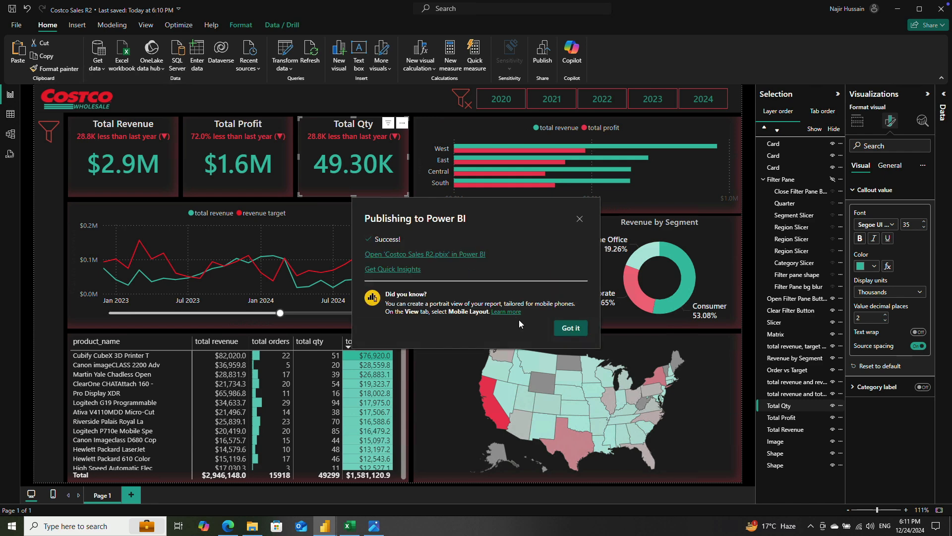
Step: Open the published Costco Sales R2 report in the Power BI service and show it in full screen
left_click(418, 256)
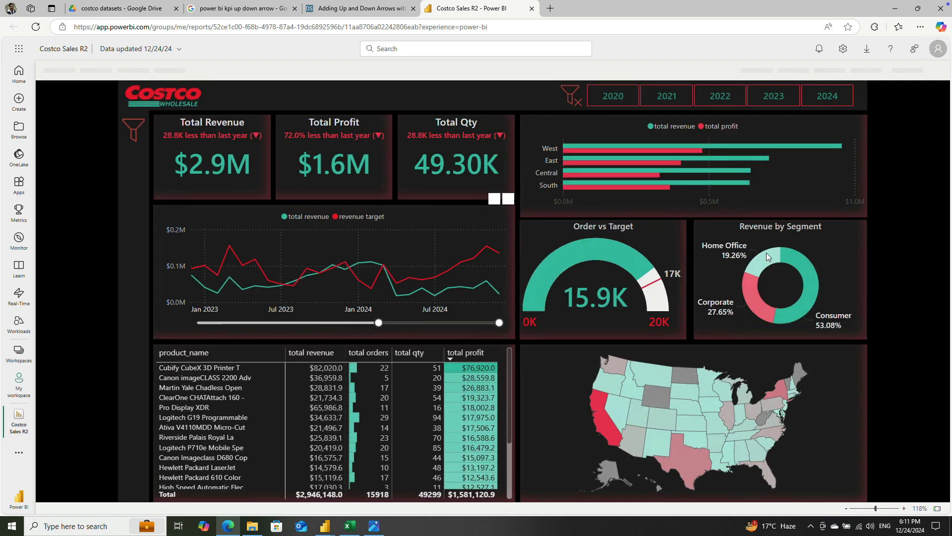
left_click(881, 71)
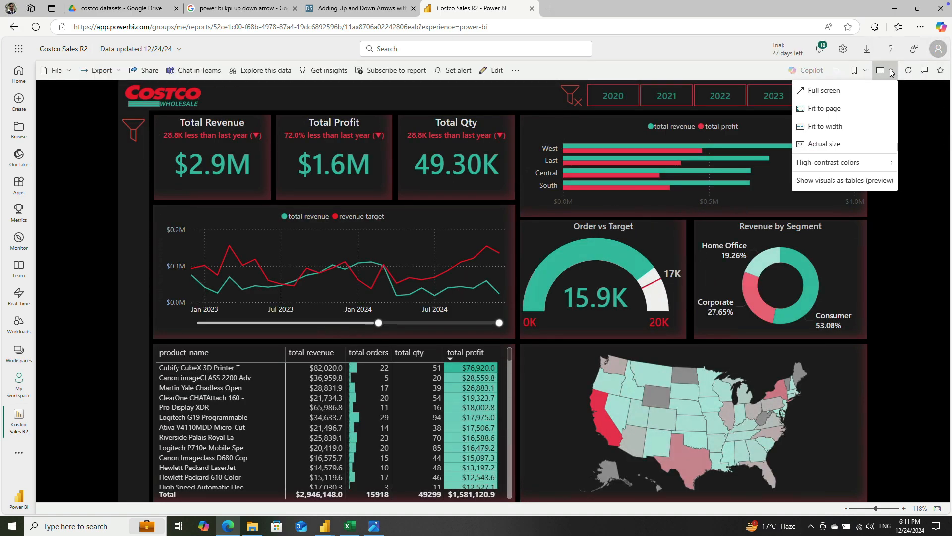
left_click(843, 90)
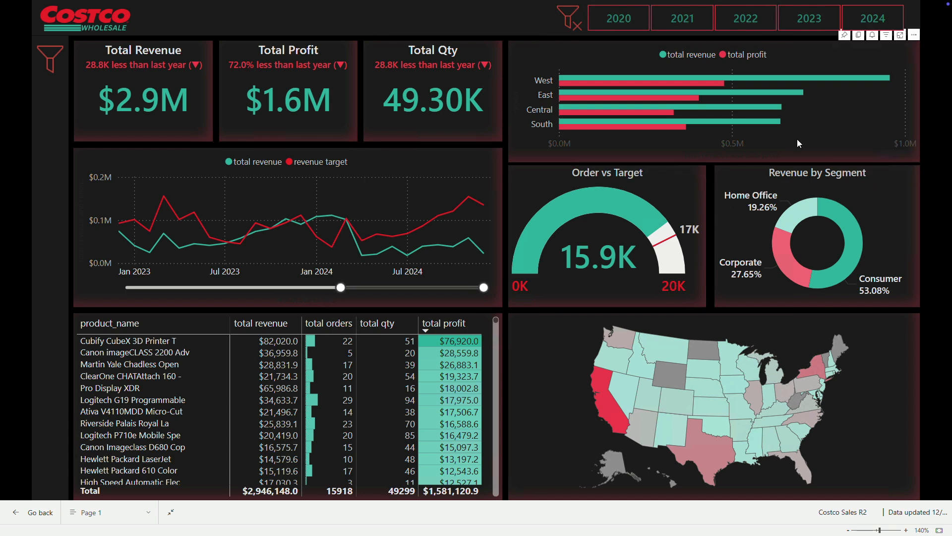
Step: Check the published report's cards and charts by switching the year slicer between 2020 and 2021
left_click(622, 23)
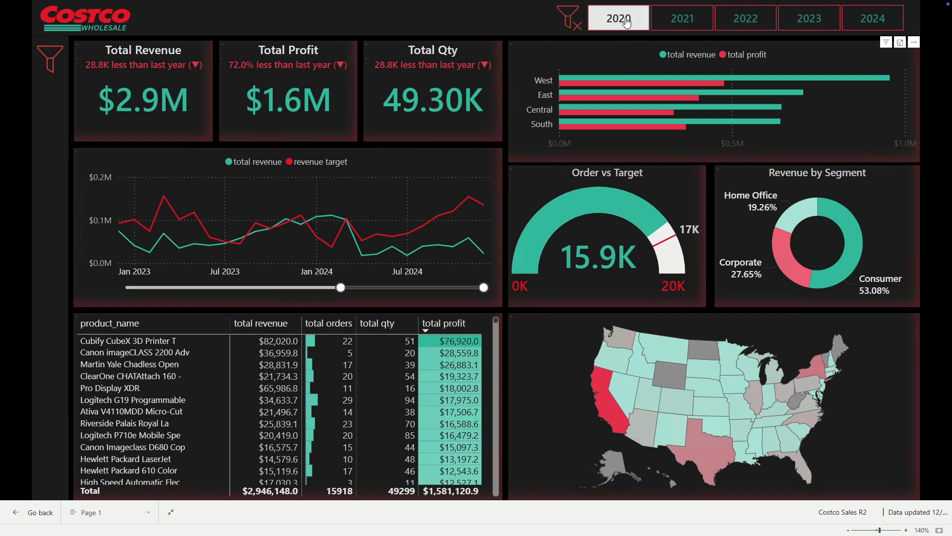
left_click(627, 23)
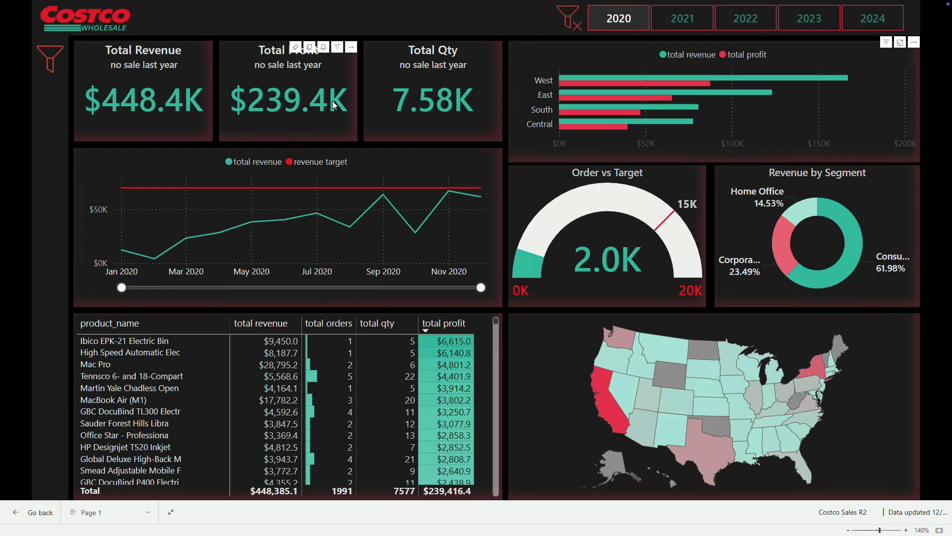
left_click(683, 24)
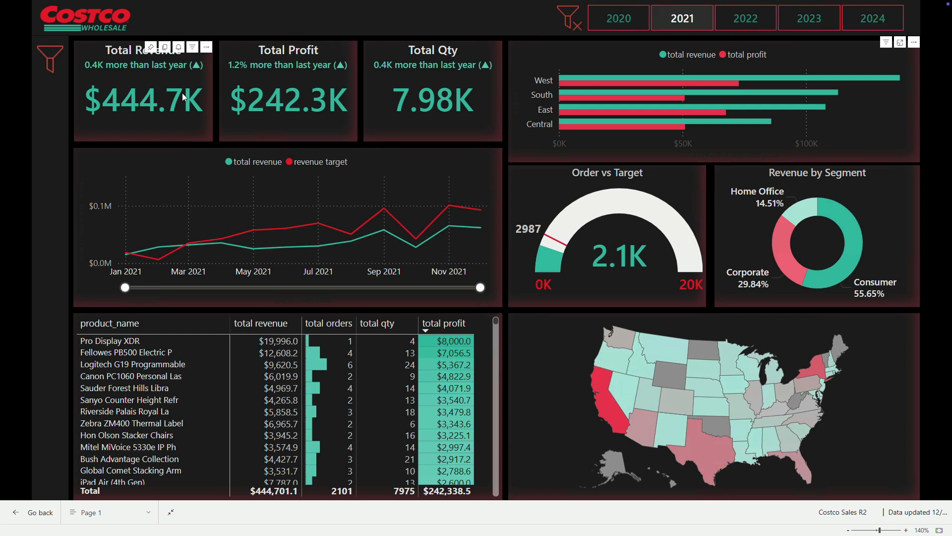
left_click(609, 24)
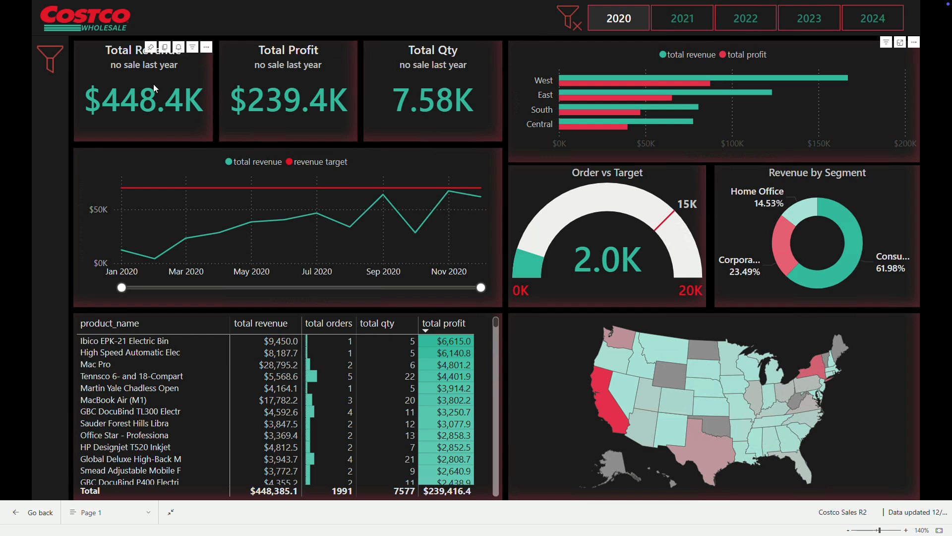
left_click(682, 25)
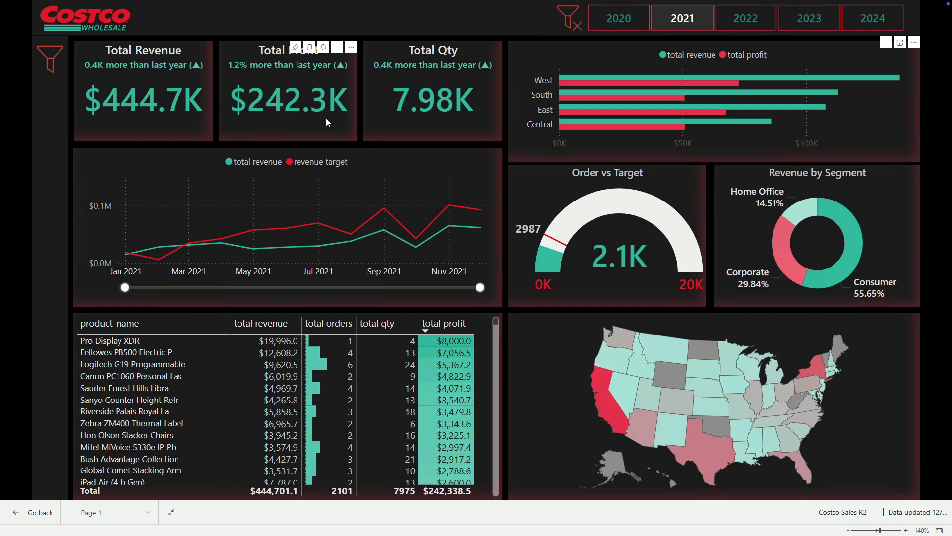
Step: Check the report for 2022, 2023 and 2024 with the year slicer and clear all filters
left_click(750, 25)
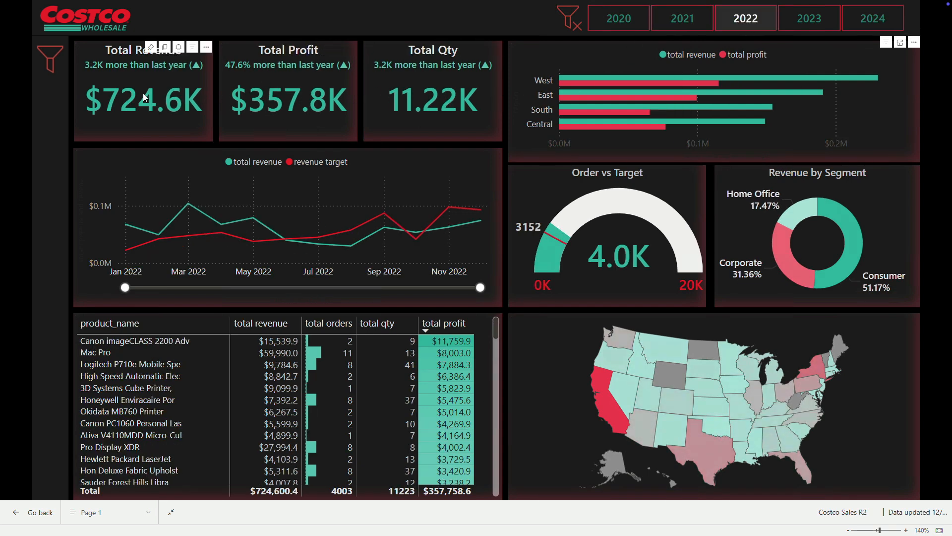
left_click(807, 24)
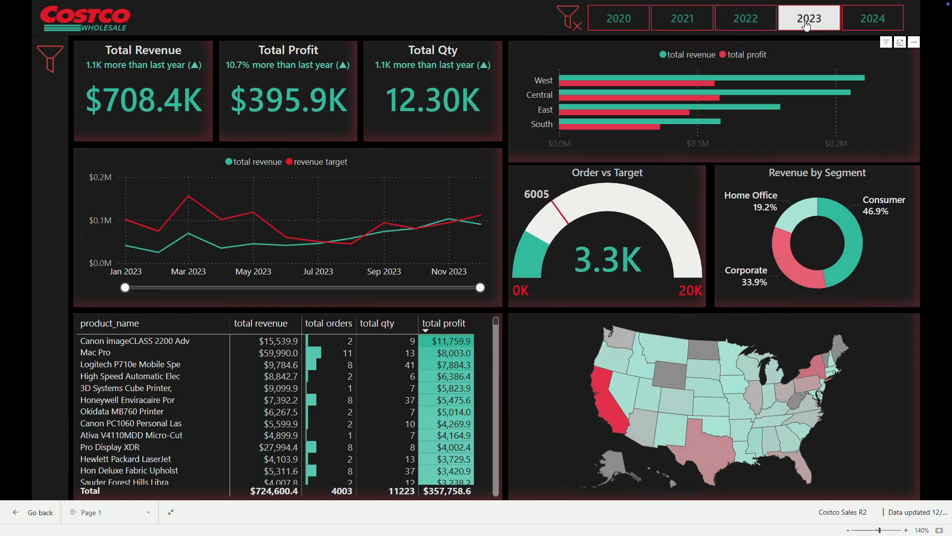
left_click(859, 28)
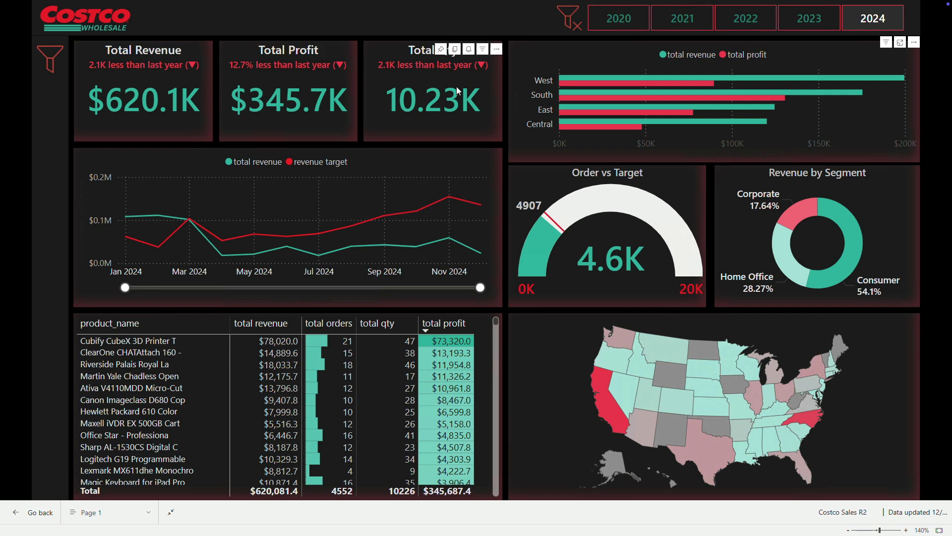
left_click(813, 26)
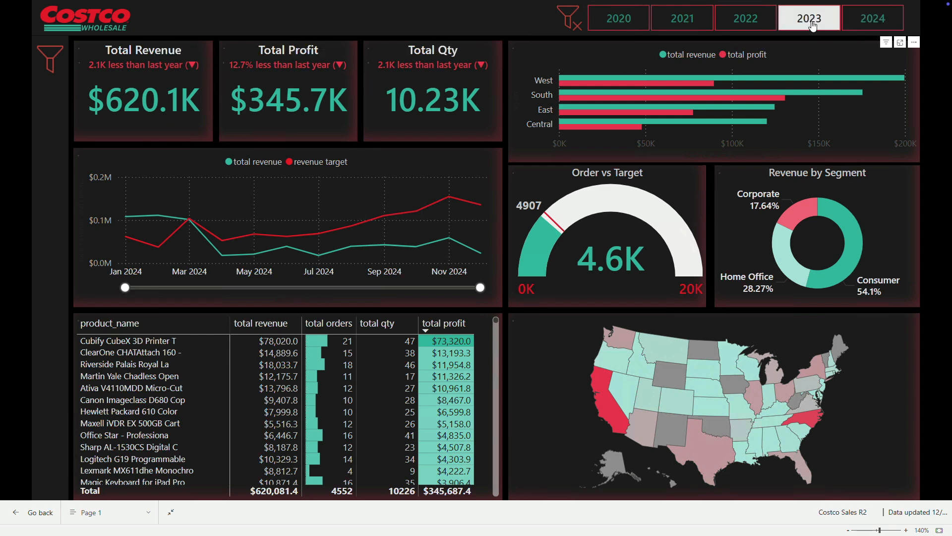
left_click(851, 26)
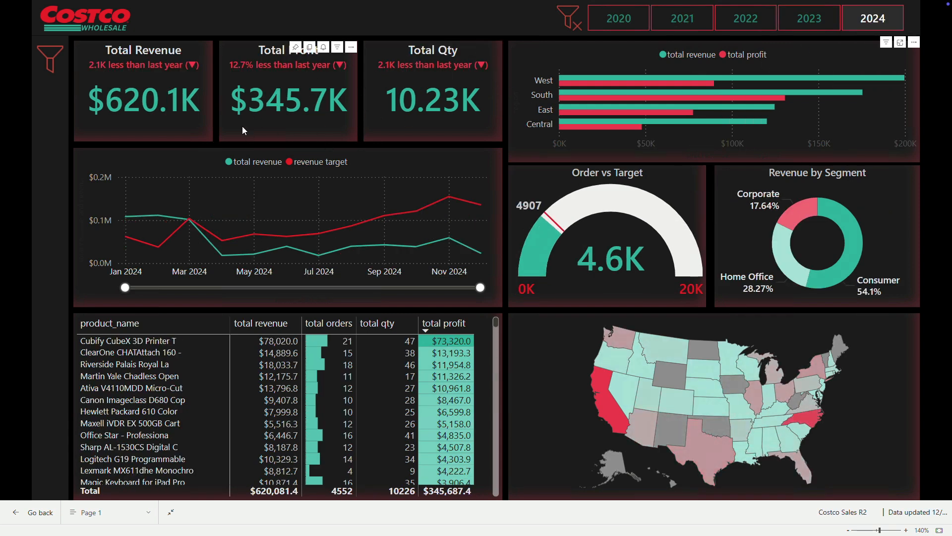
left_click(570, 21)
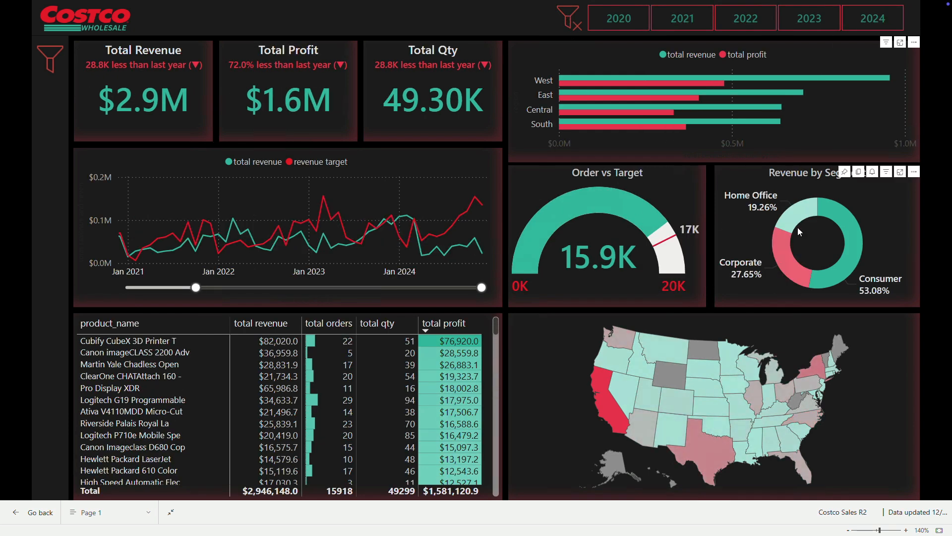
Step: Cross-filter the report by the Consumer and Corporate segments, narrowing the line chart's range to start at about September 2023
left_click(846, 223)
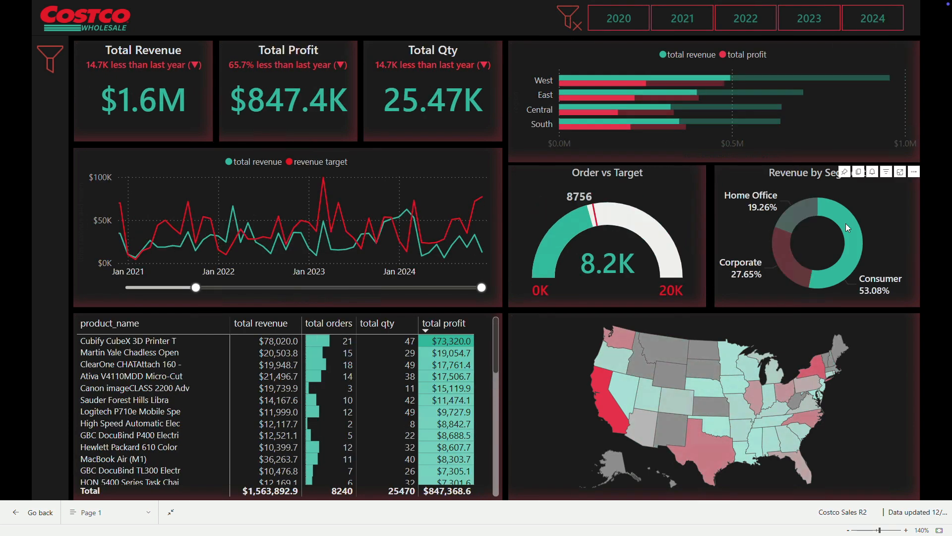
left_click_drag(197, 289, 400, 292)
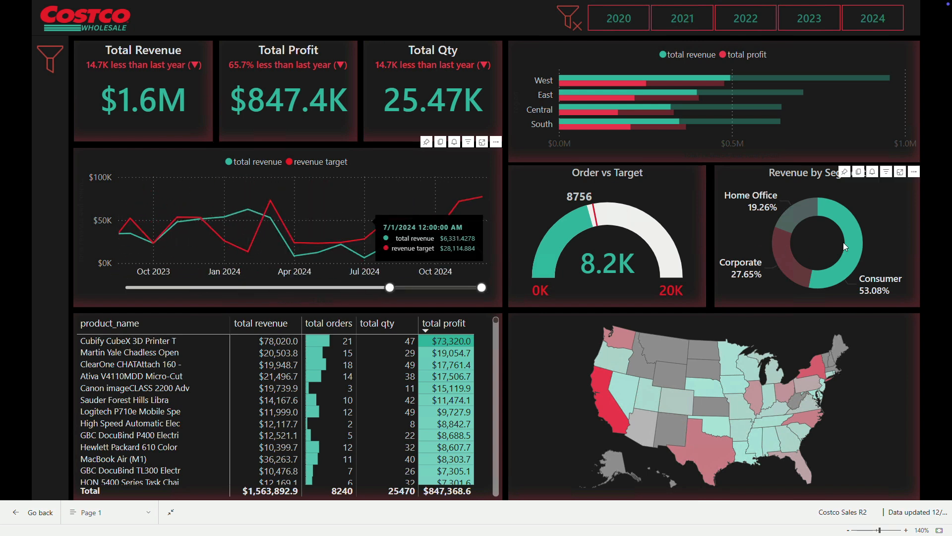
left_click(788, 263)
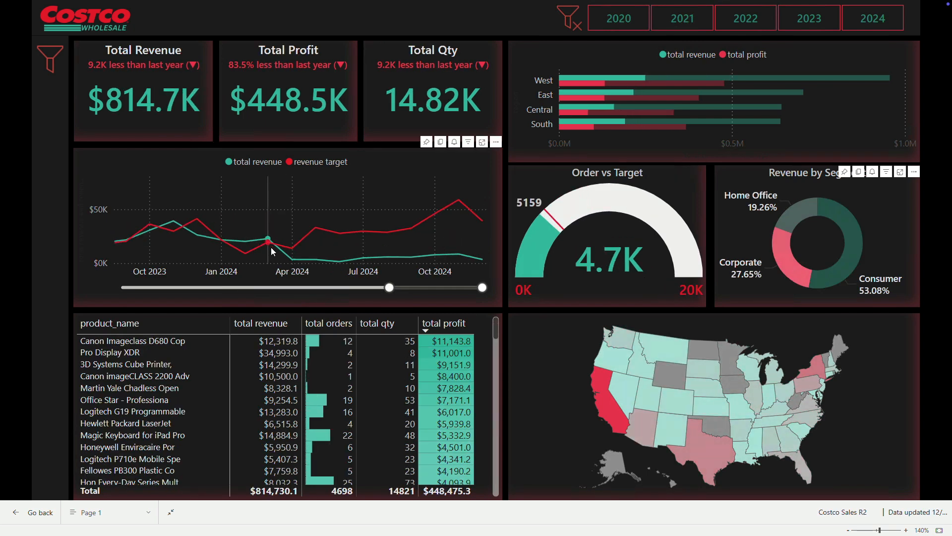
Step: Compare product profits for the Corporate and Home Office segments, ending with Home Office's total profit sorted in ascending order
mouse_move(291, 260)
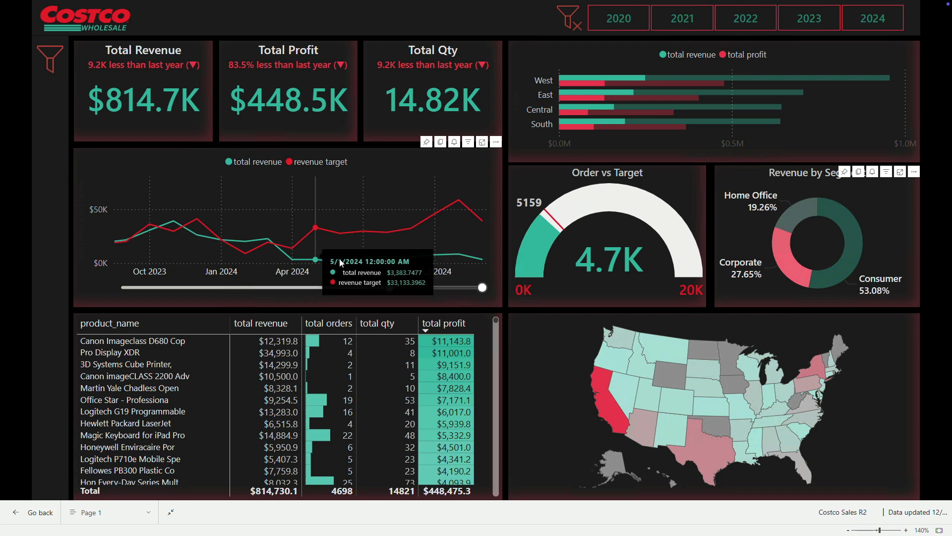
left_click(426, 329)
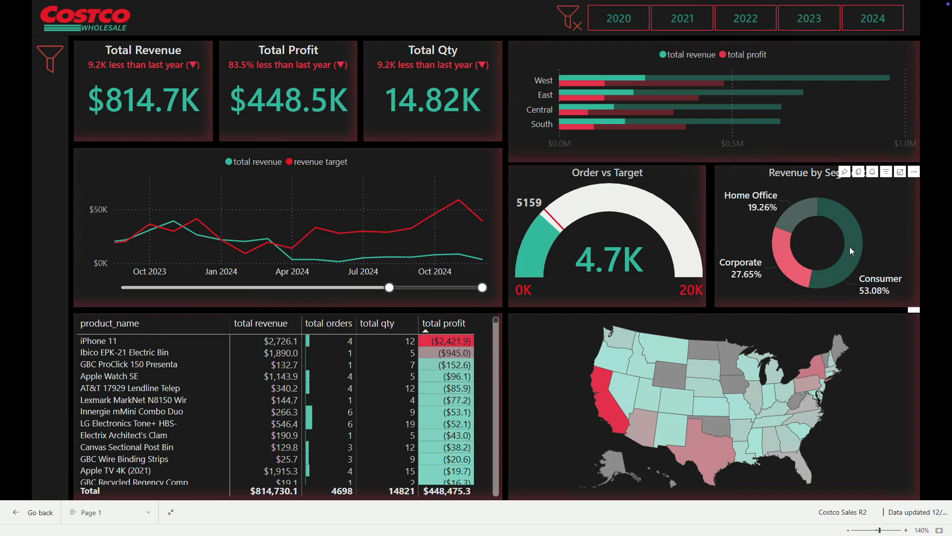
left_click(799, 213)
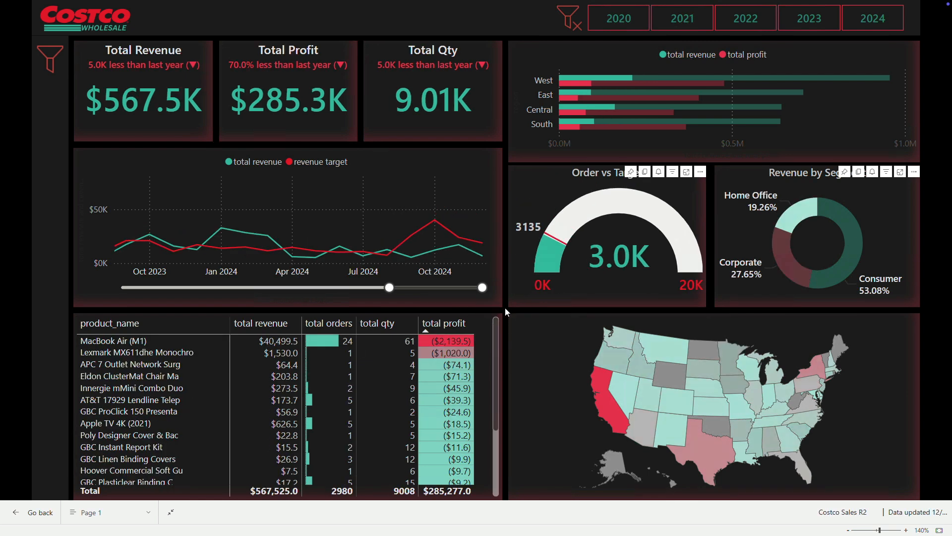
left_click(425, 330)
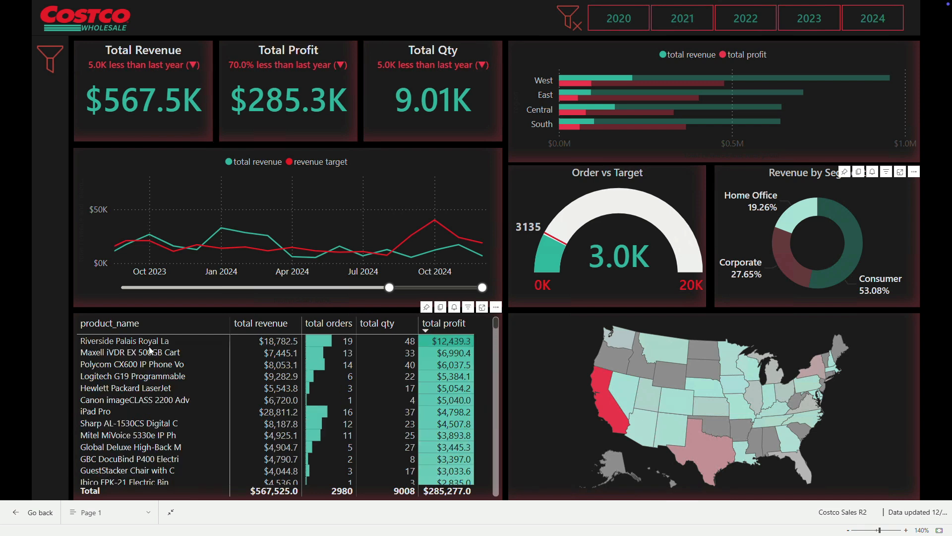
left_click(425, 328)
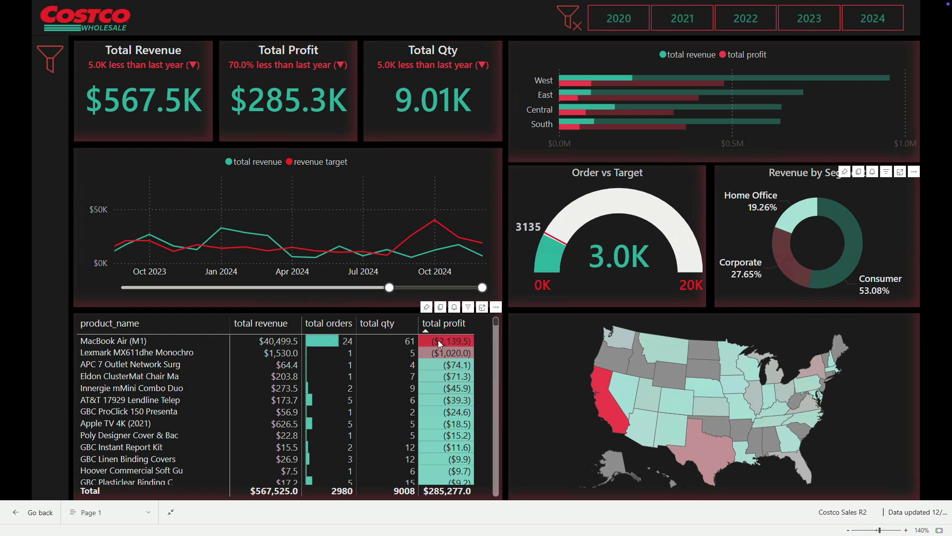
Step: Sort the product table by total revenue in both directions and by total orders, ending with total orders descending
left_click(236, 328)
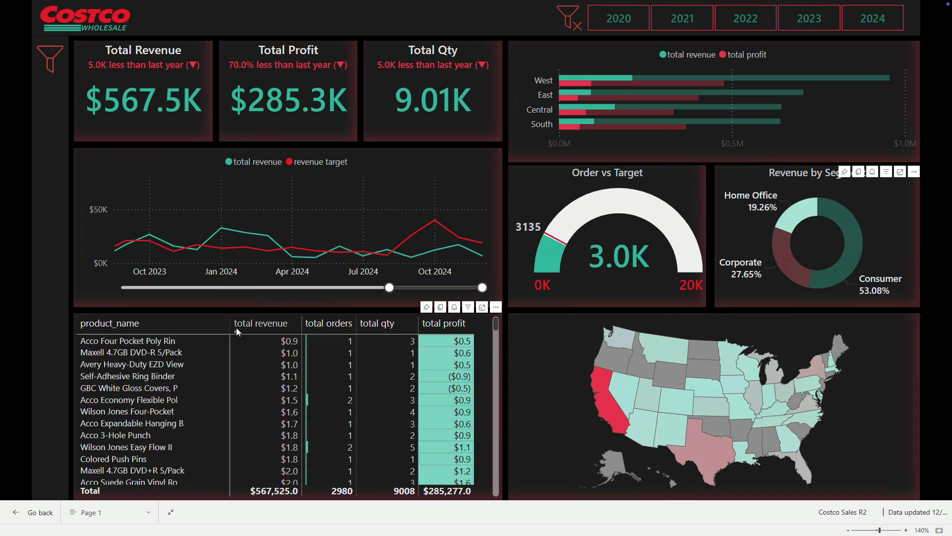
left_click(246, 328)
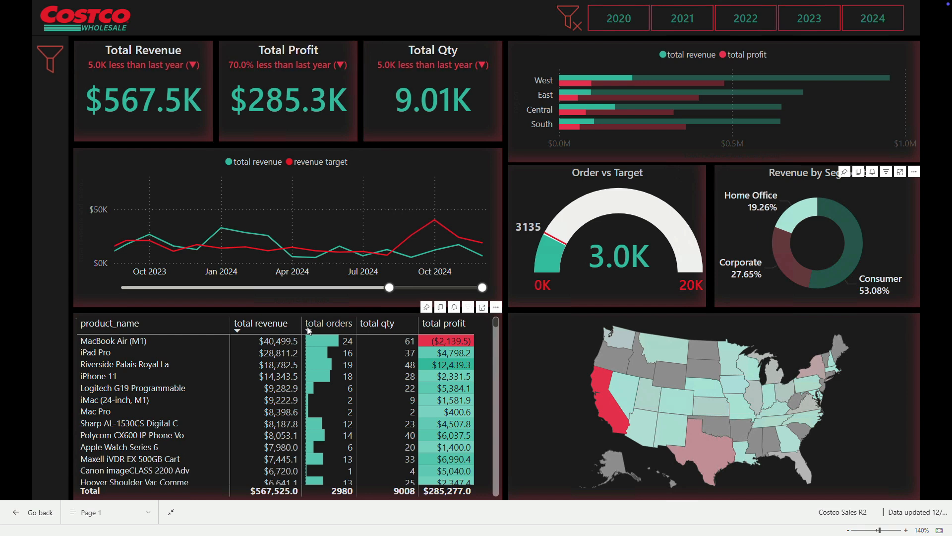
left_click(307, 326)
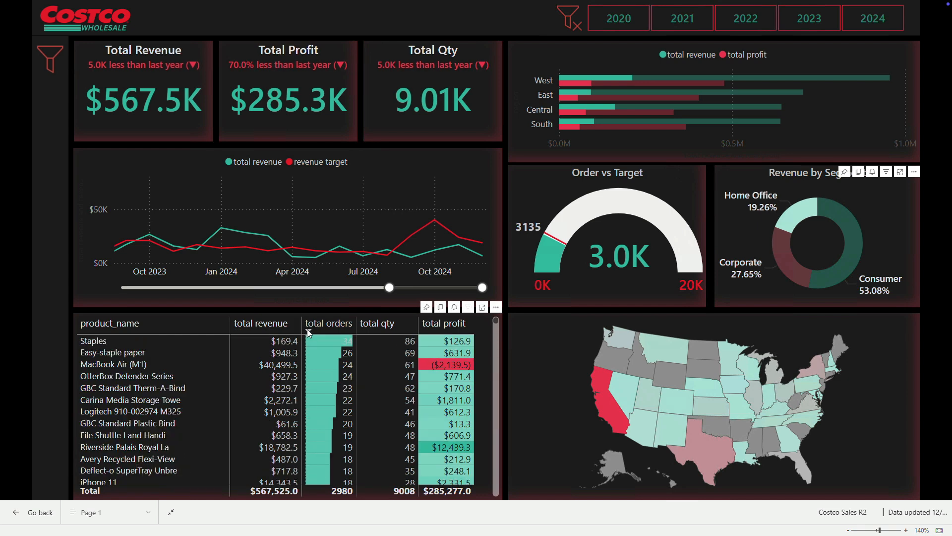
left_click(308, 328)
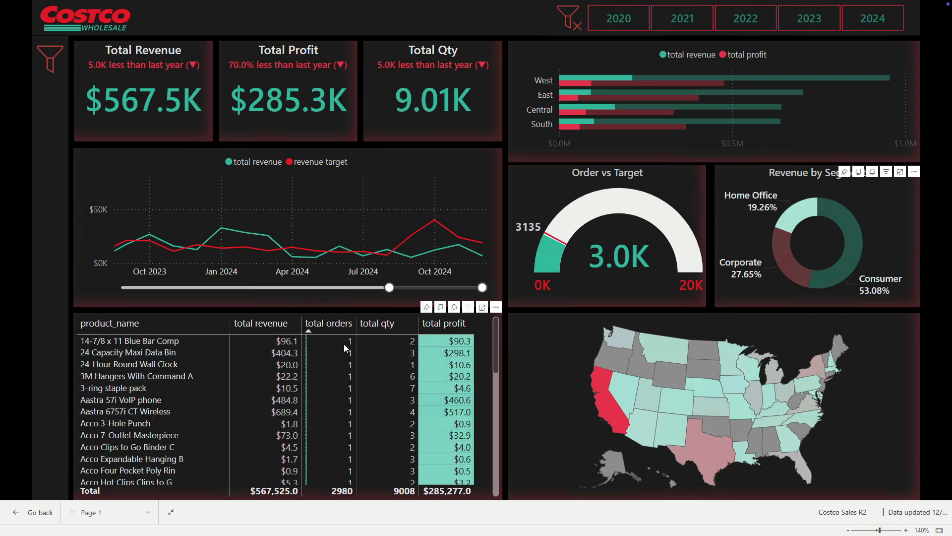
left_click(308, 328)
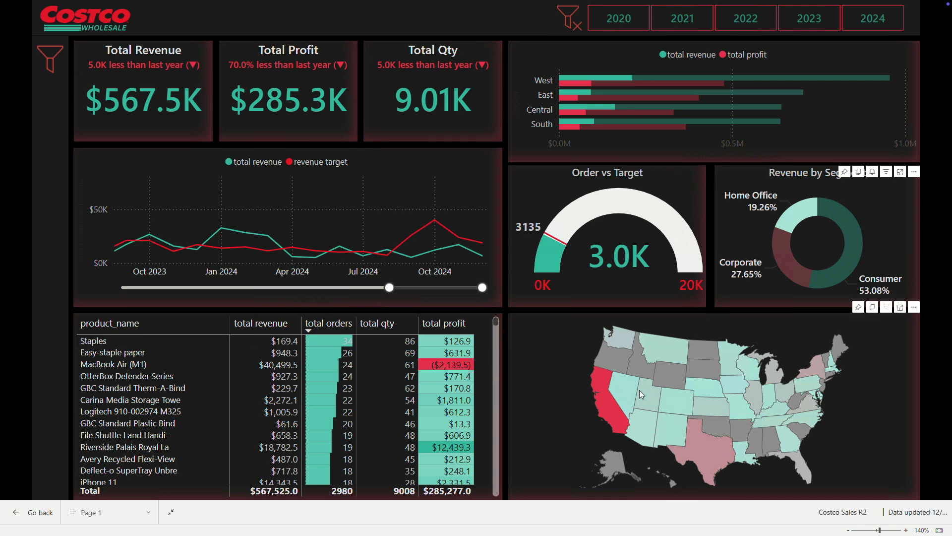
Step: Cross-filter the report by California on the map and clear the selection
left_click(606, 406)
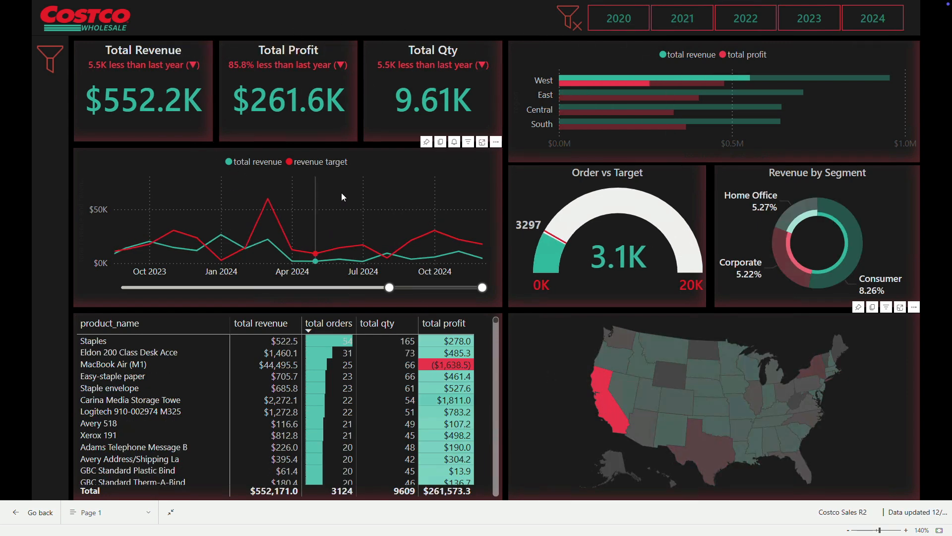
left_click(613, 403)
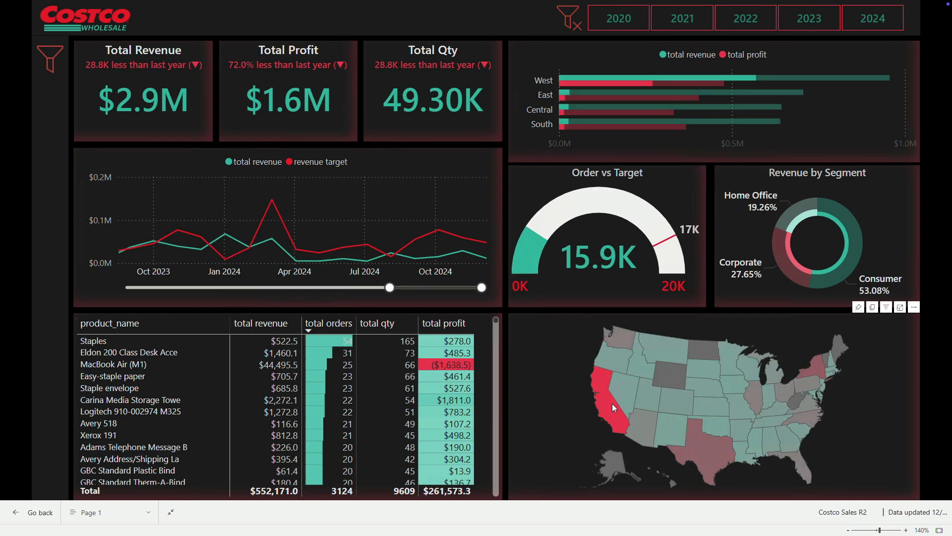
Step: Open the report's filter pane and try the Quarter slicer with Q1 2021 and Q1 2023, clearing each selection
left_click(50, 60)
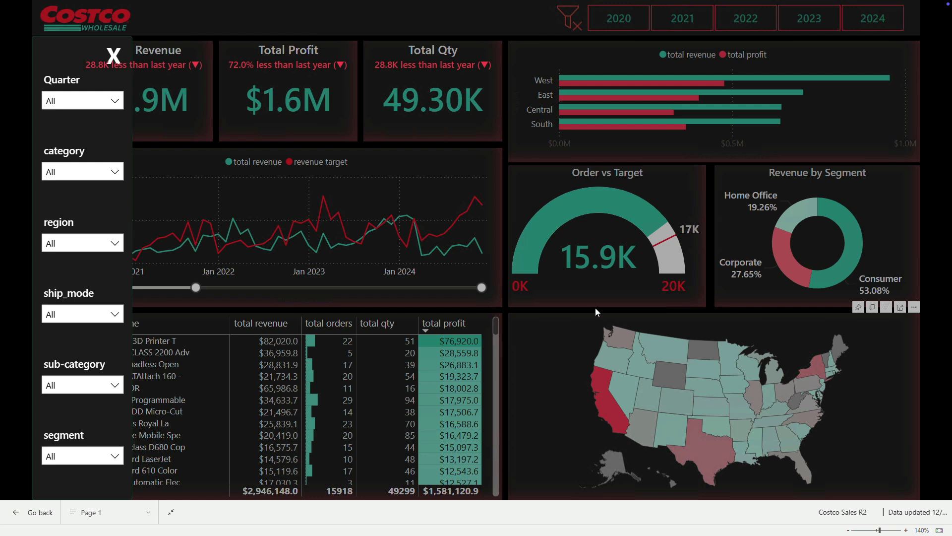
left_click(116, 102)
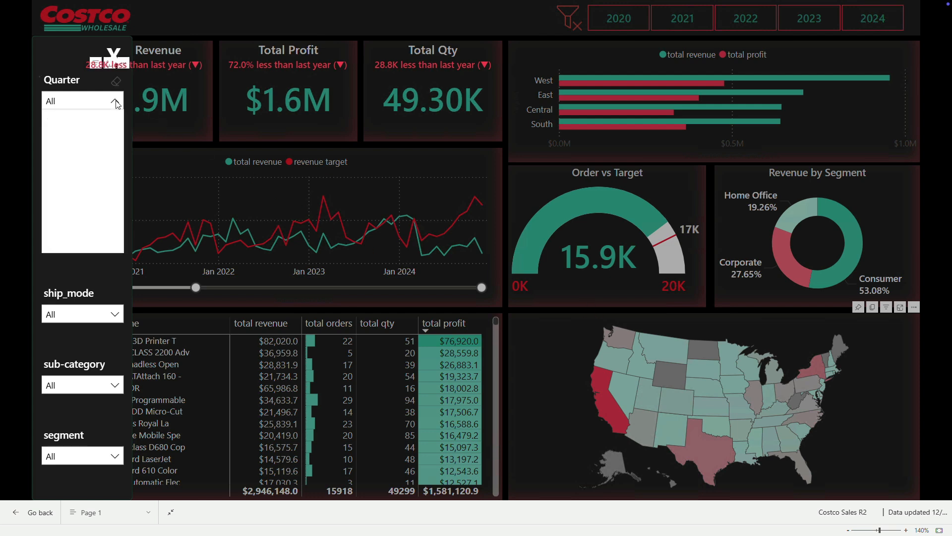
left_click(115, 102)
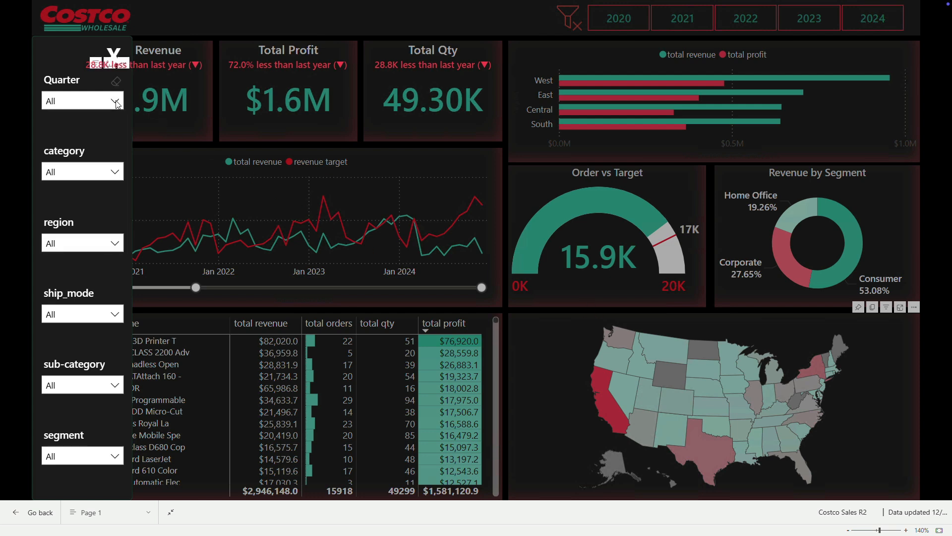
left_click(116, 102)
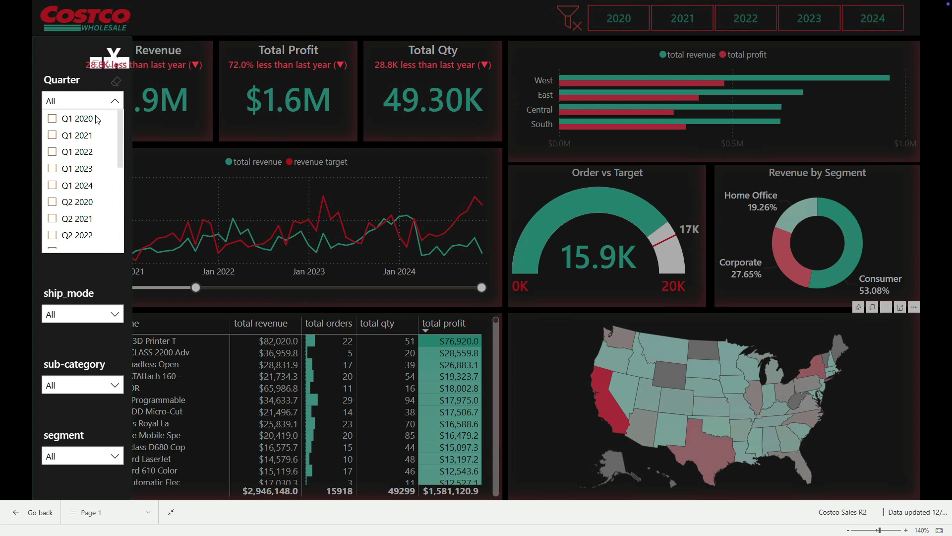
left_click(54, 136)
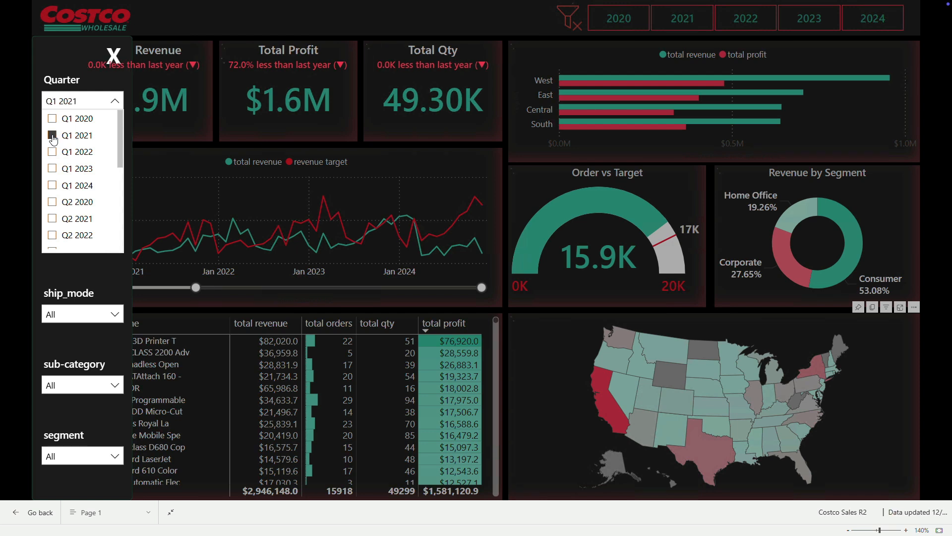
left_click(54, 136)
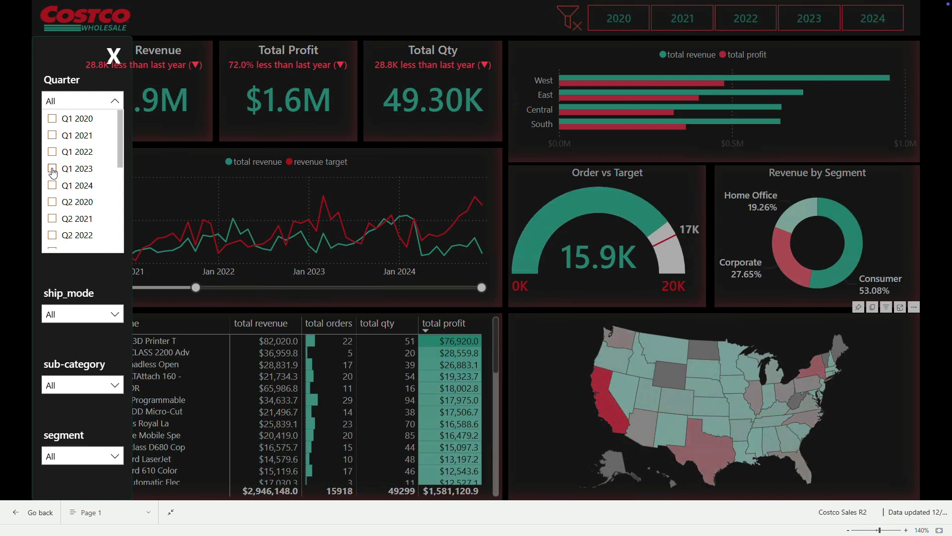
left_click(54, 169)
left_click(54, 168)
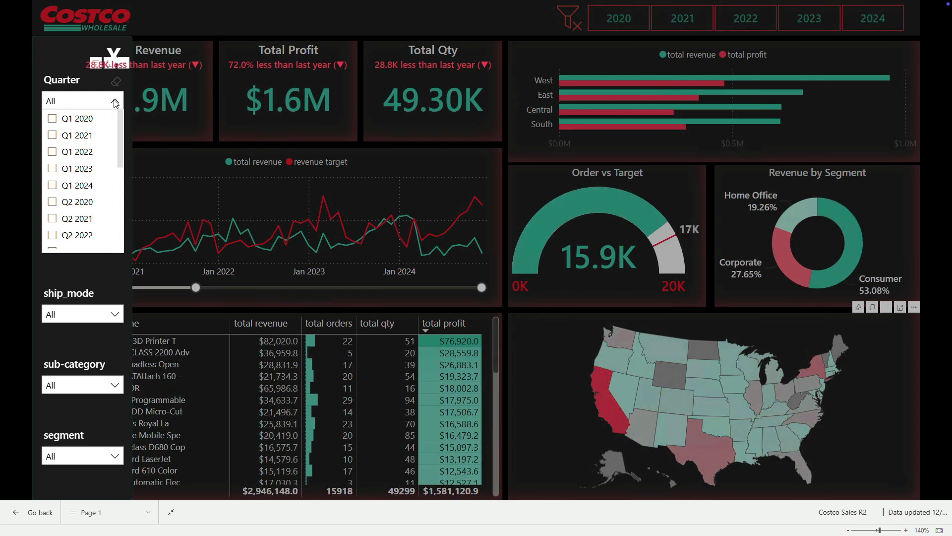
left_click(115, 100)
Step: Try the category slicer with Computers and clear the selection
left_click(114, 172)
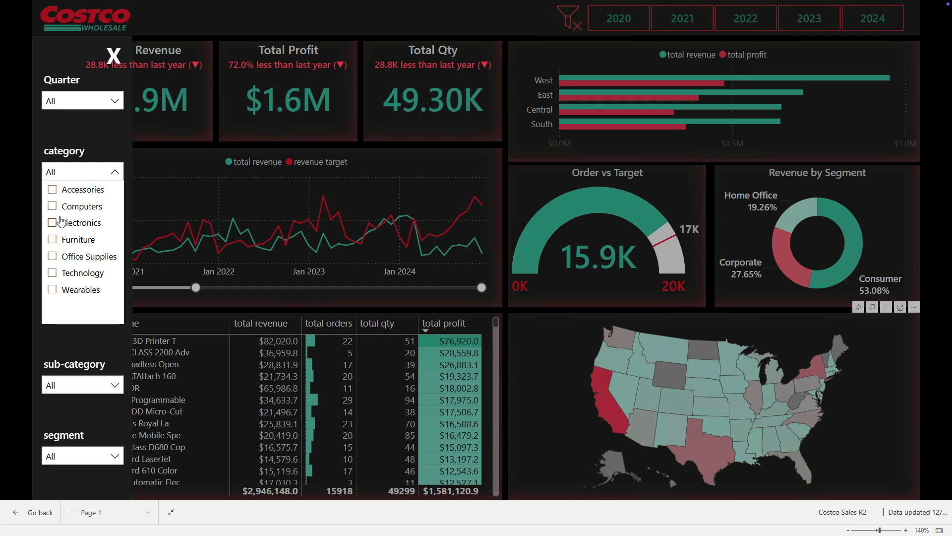
left_click(52, 207)
left_click(54, 206)
left_click(113, 174)
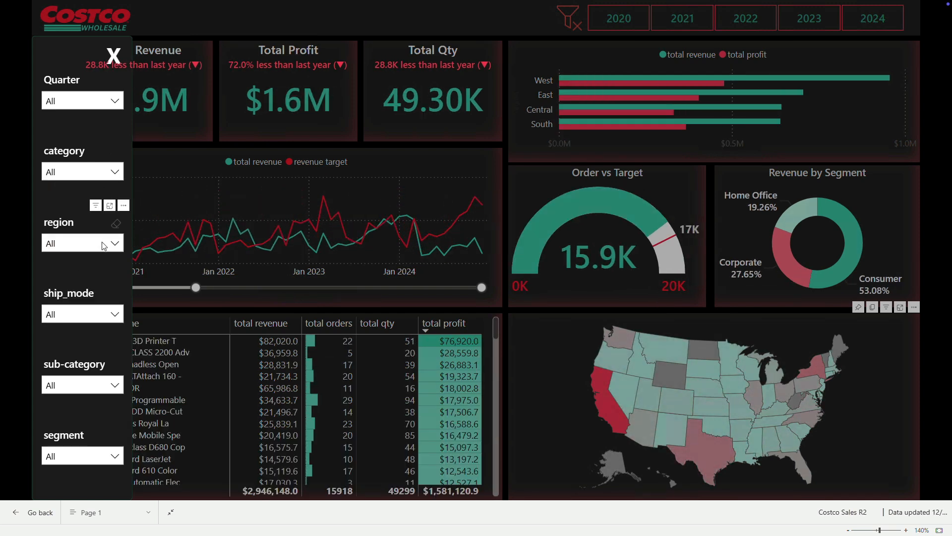
Step: Filter the report to the South region with the region slicer
left_click(114, 244)
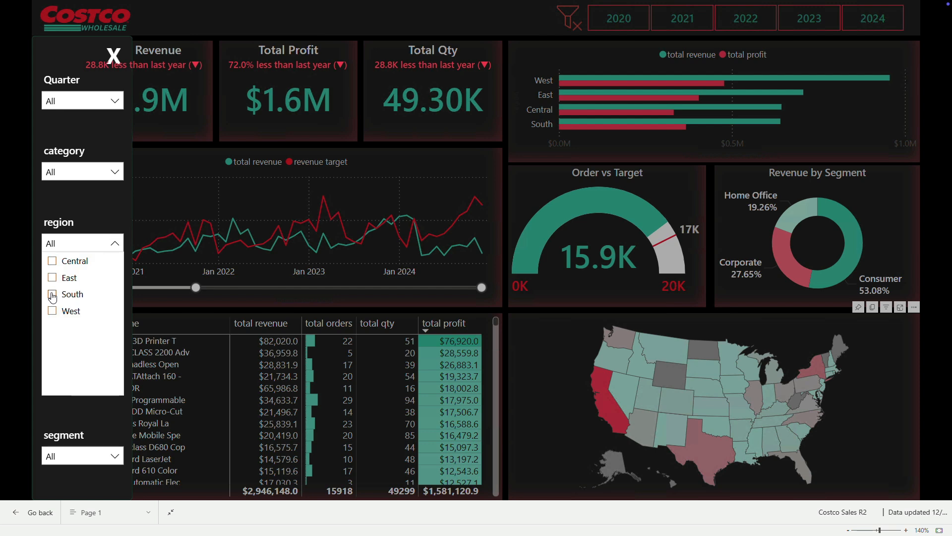
left_click(52, 296)
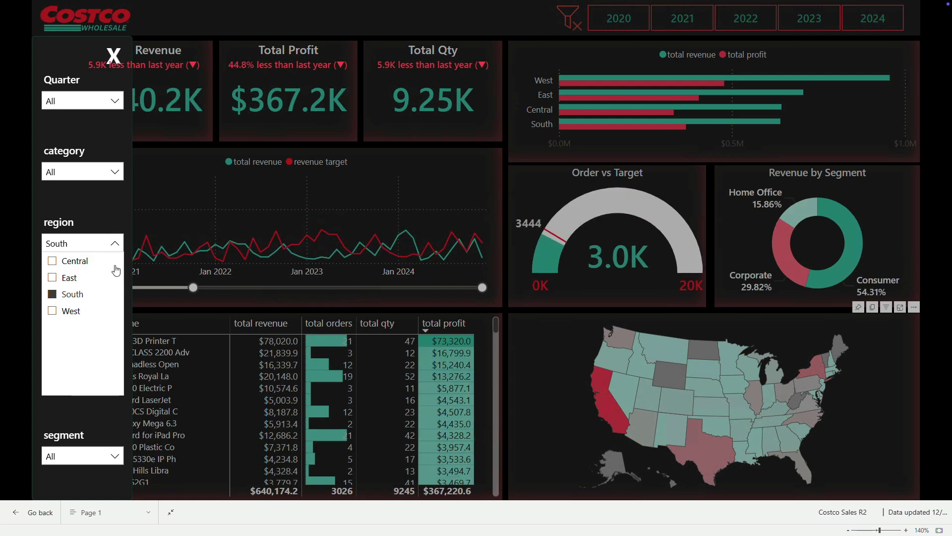
left_click(115, 244)
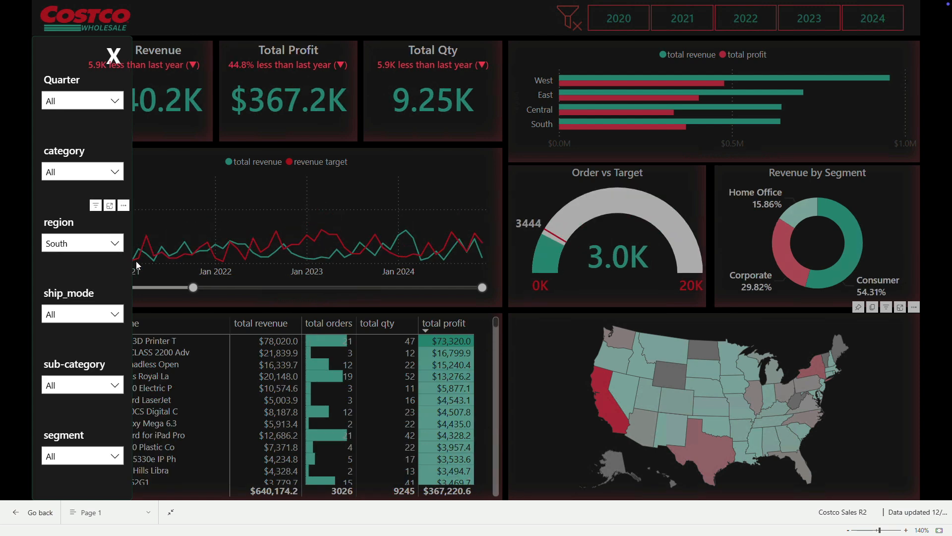
Step: Try the Second Class ship mode and the Home Office segment in their slicers, clearing each selection
left_click(116, 313)
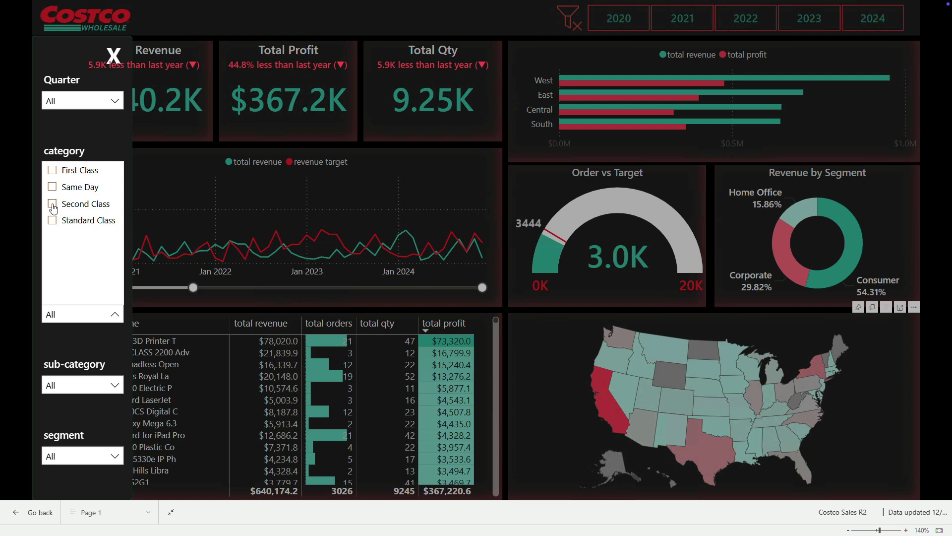
left_click(53, 208)
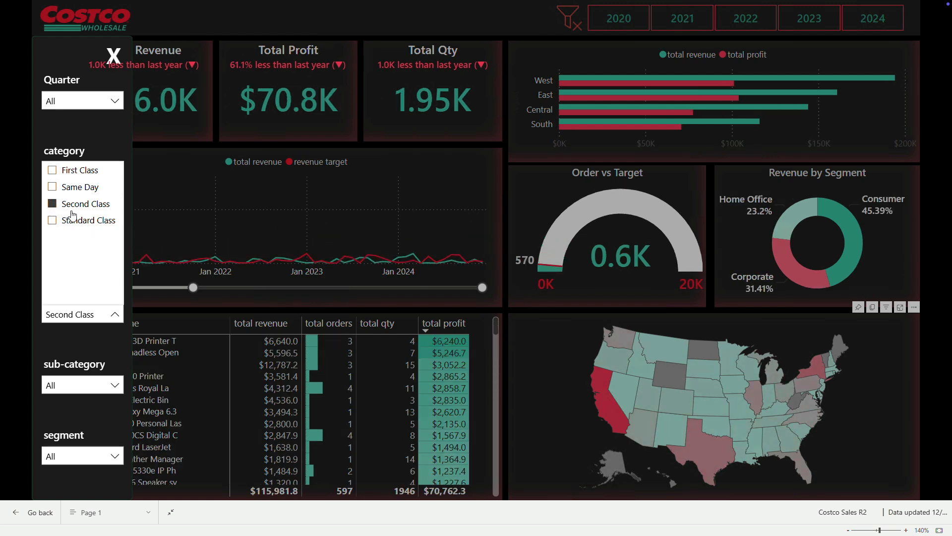
left_click(65, 209)
left_click(115, 314)
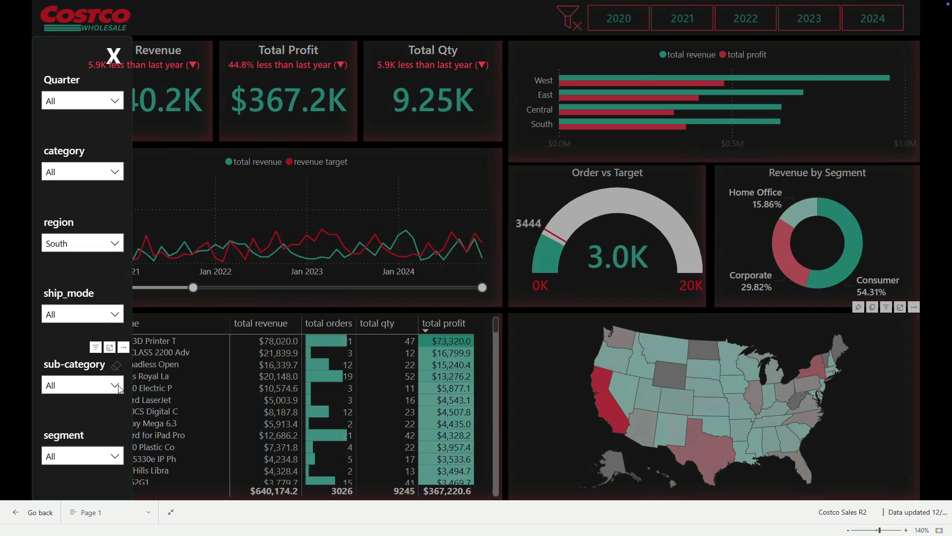
left_click(114, 455)
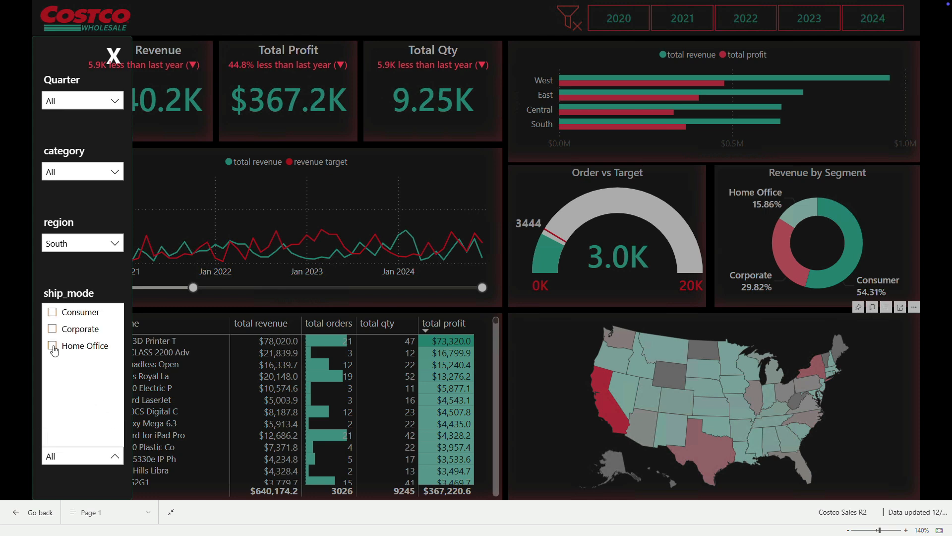
left_click(53, 346)
left_click(53, 347)
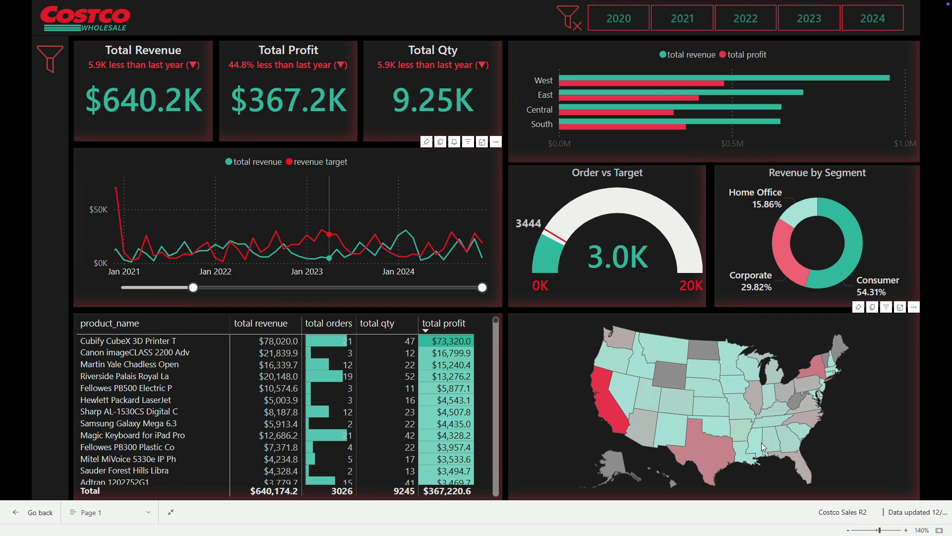
Step: Exit full screen, switch to the Costco Sales R2 report in Power BI Desktop and dismiss the publishing message
key("Escape")
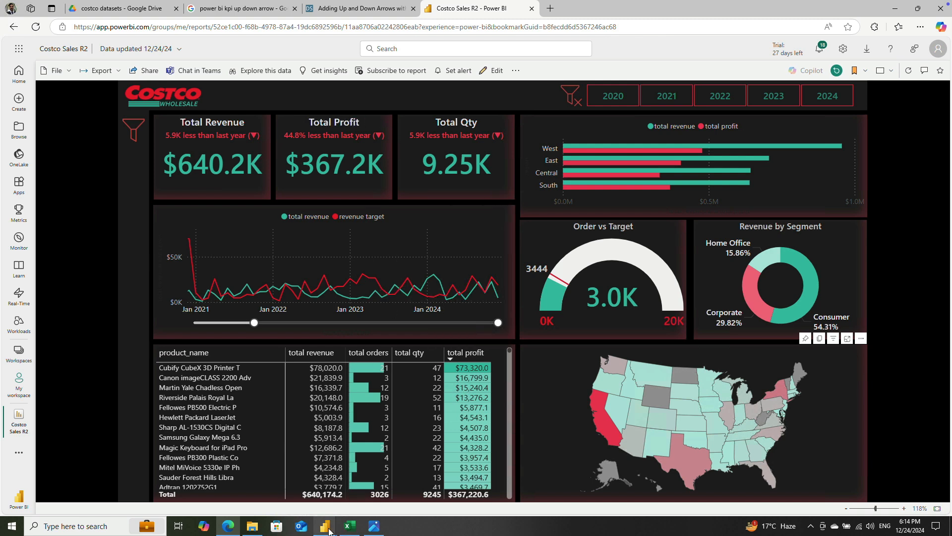
mouse_move(325, 526)
left_click(306, 493)
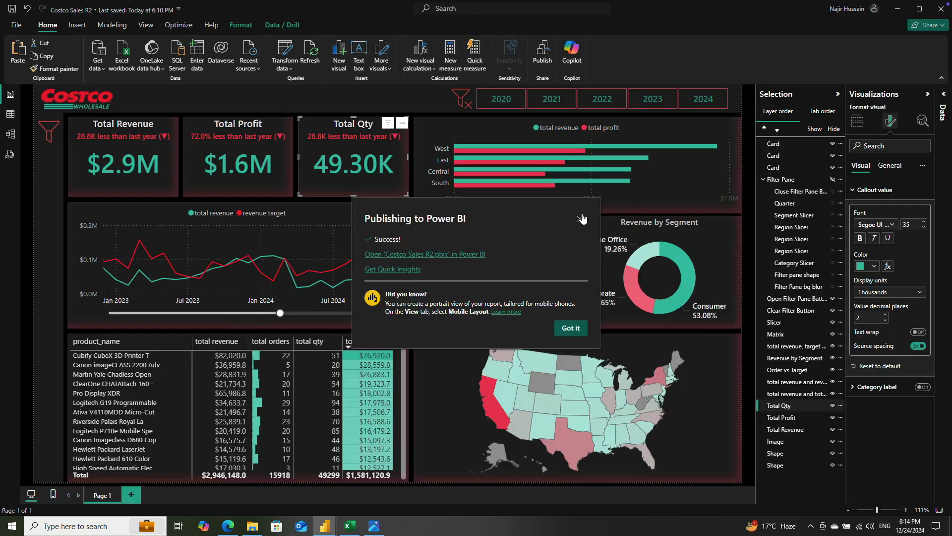
left_click(580, 218)
Step: Group the three year-over-year comparison cards above the KPI values and name the group "KPI card ups and down"
left_click(130, 135)
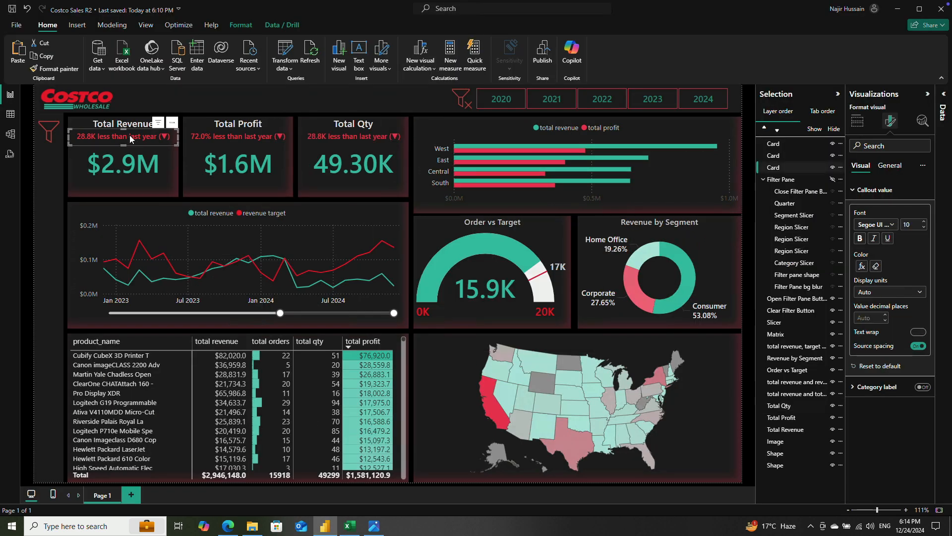
left_click(781, 156)
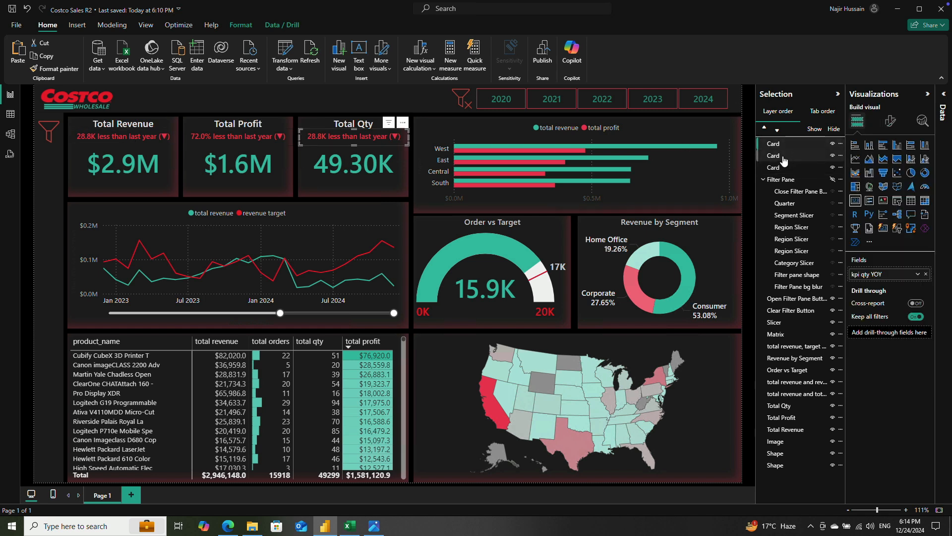
left_click(801, 169, "shift")
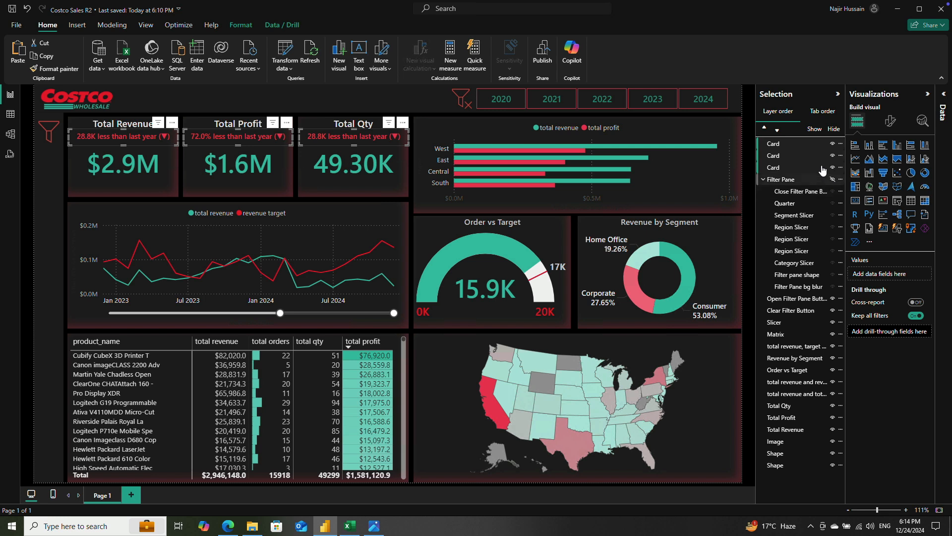
key("ctrl+g")
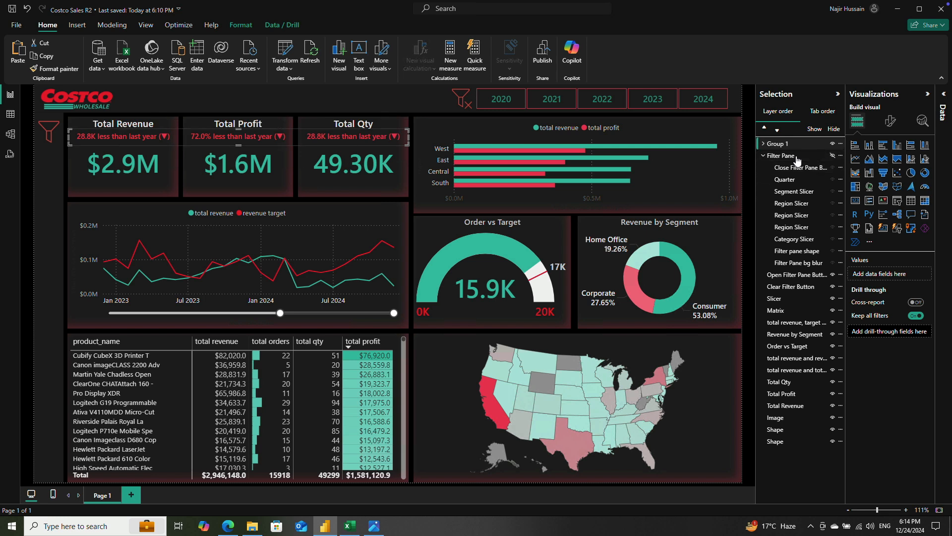
double_click(795, 145)
type("KPI card ups")
Step: Collapse the KPI card and Filter Pane groups and move Filter Pane above the KPI card group in the layer order
left_click(763, 144)
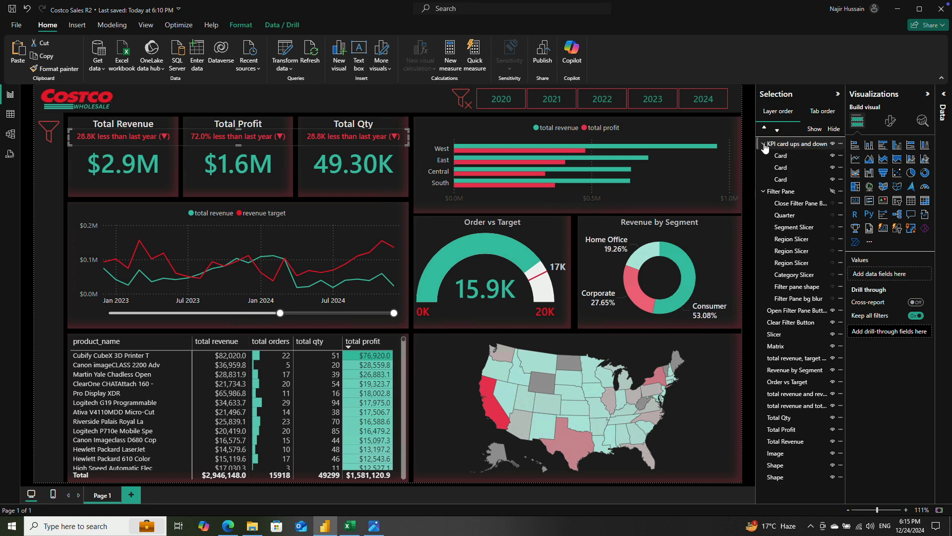
left_click(764, 144)
left_click(763, 156)
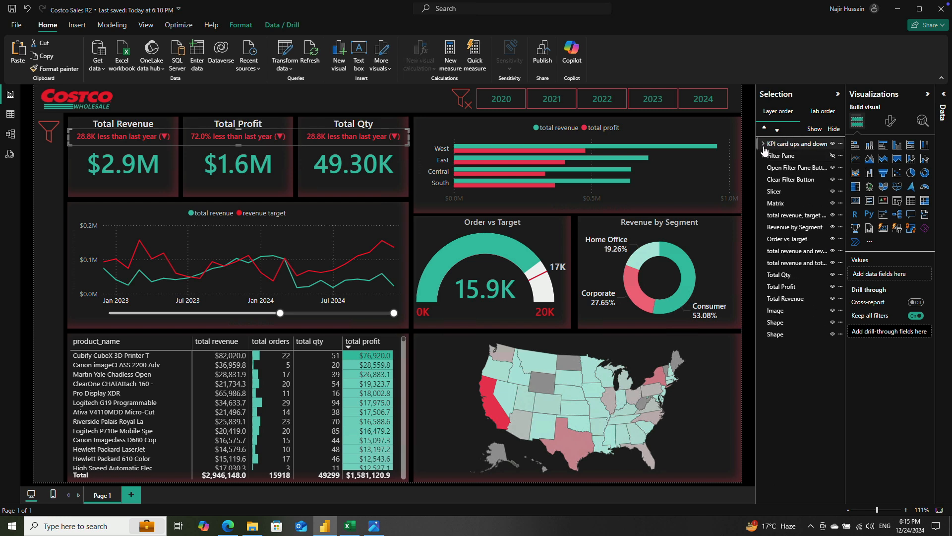
left_click_drag(764, 155, 780, 145)
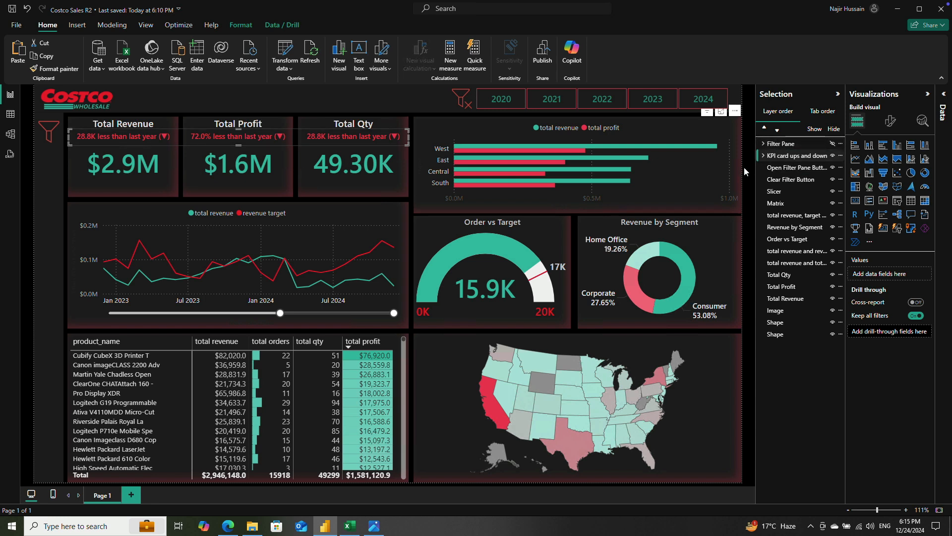
Step: Save the report and republish it to My workspace, replacing the existing Costco Sales R2 dataset
left_click(546, 55)
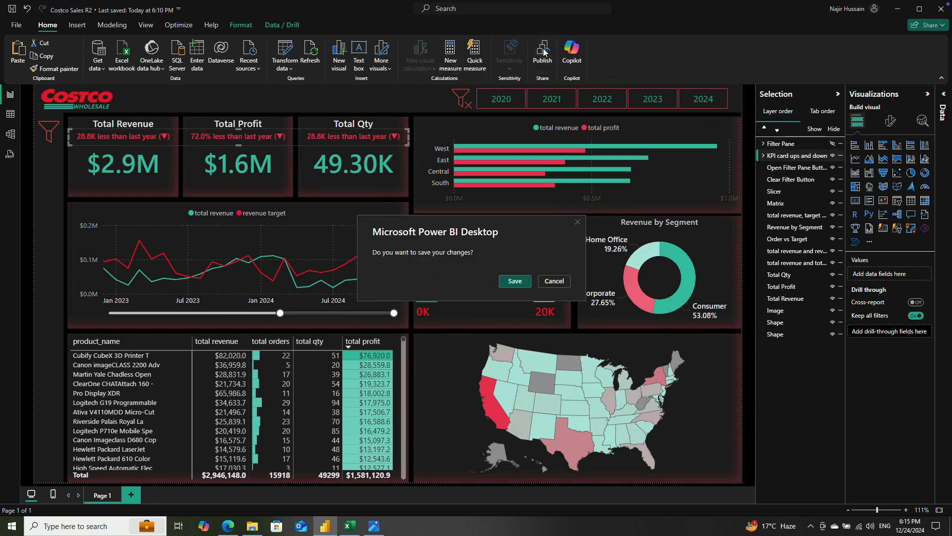
left_click(517, 281)
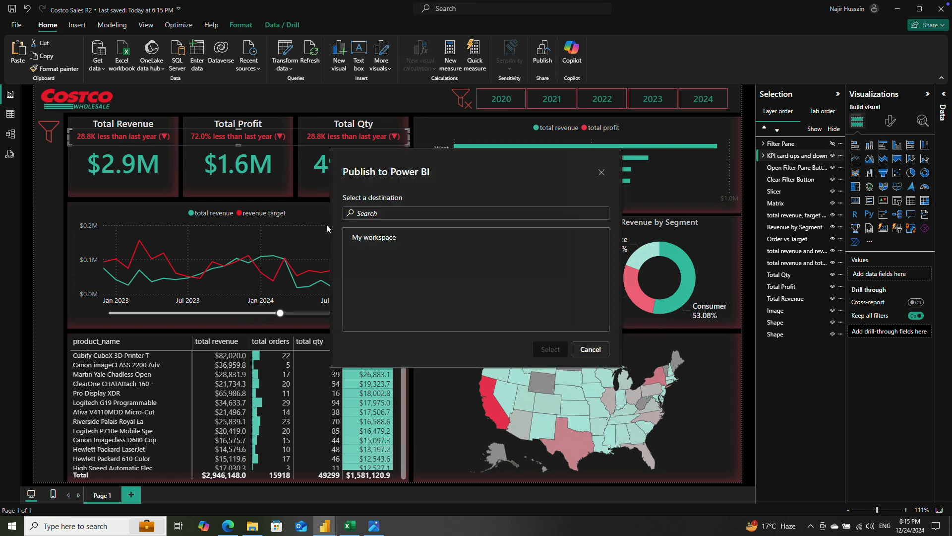
left_click(368, 237)
left_click(550, 348)
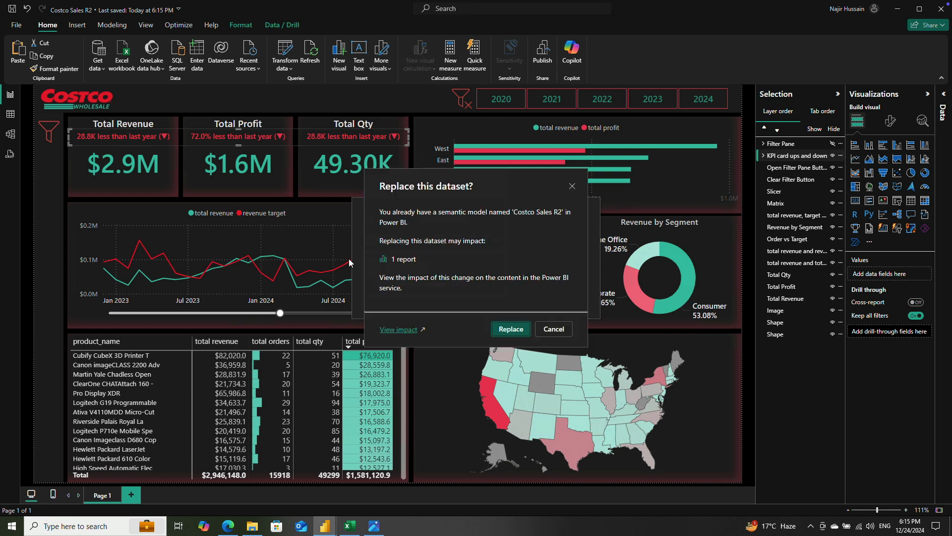
left_click(511, 329)
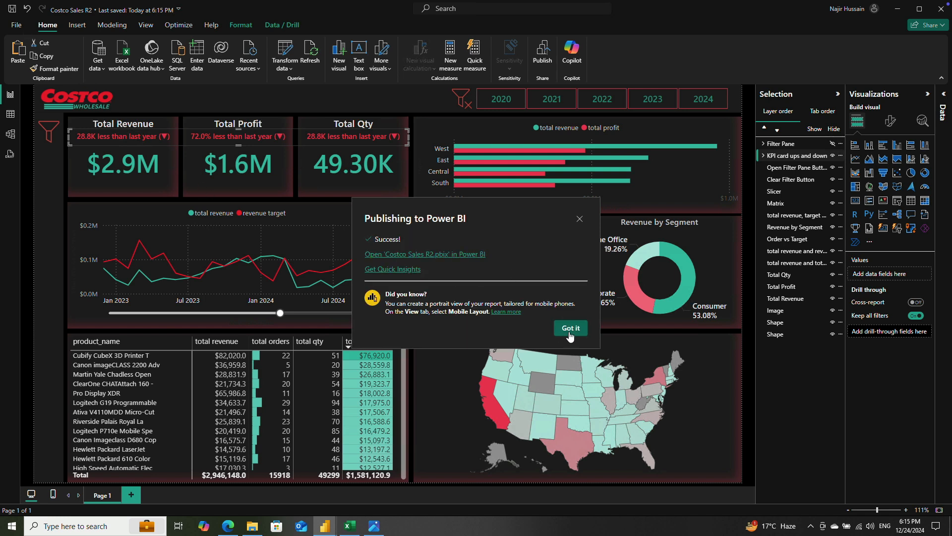
left_click(570, 328)
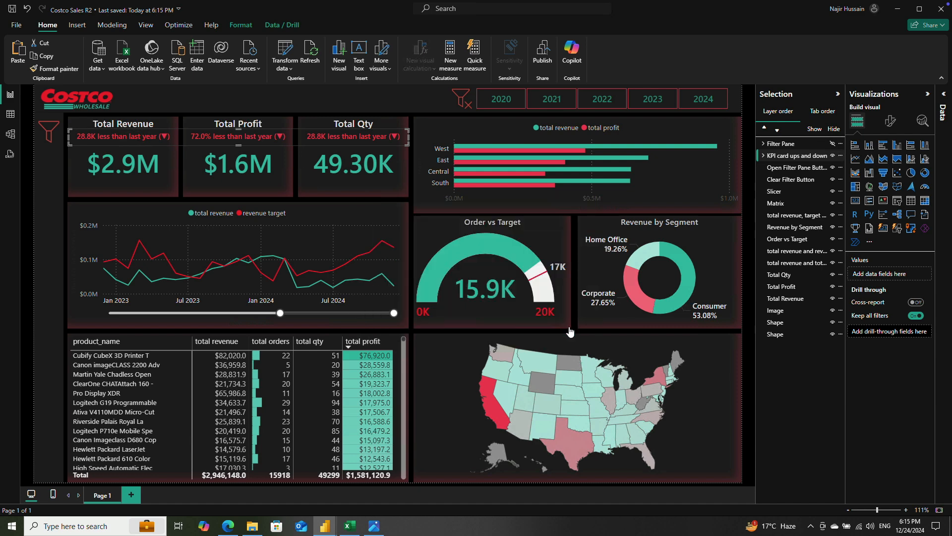
Step: Switch to the published Costco Sales R2 report in the browser, reload it and show it in full screen
left_click(228, 526)
left_click(36, 27)
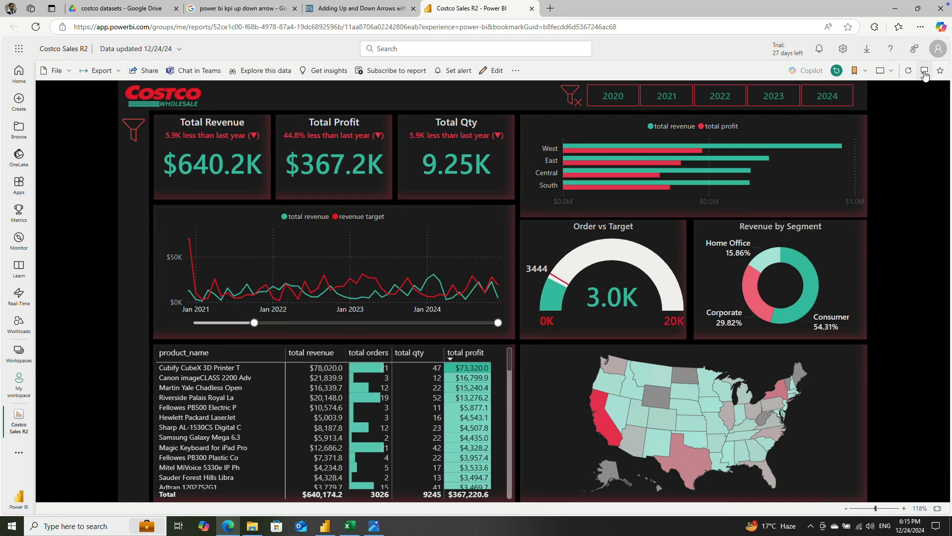
left_click(889, 73)
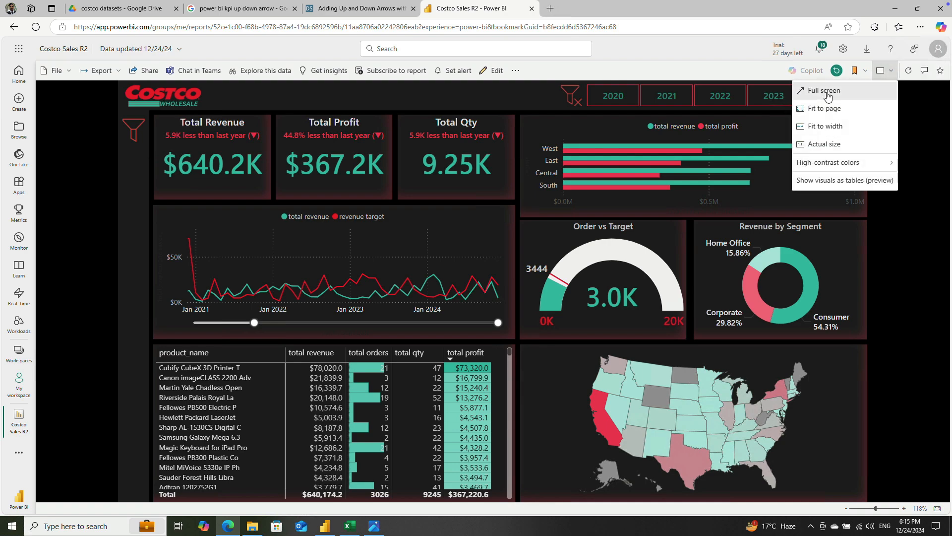
left_click(825, 91)
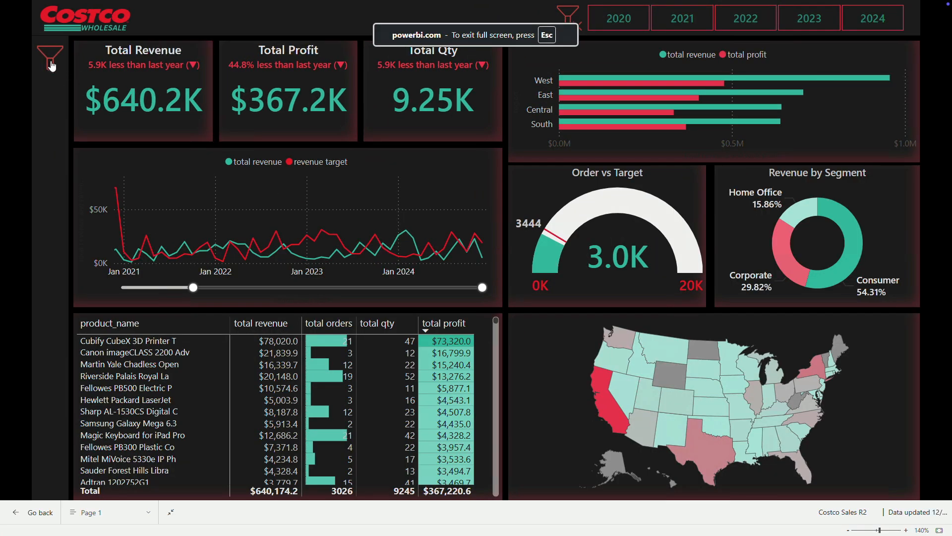
Step: Open the dashboard's filter pane, filter Quarter to Q1 2021 and close the pane to check the filtered visuals
left_click(52, 64)
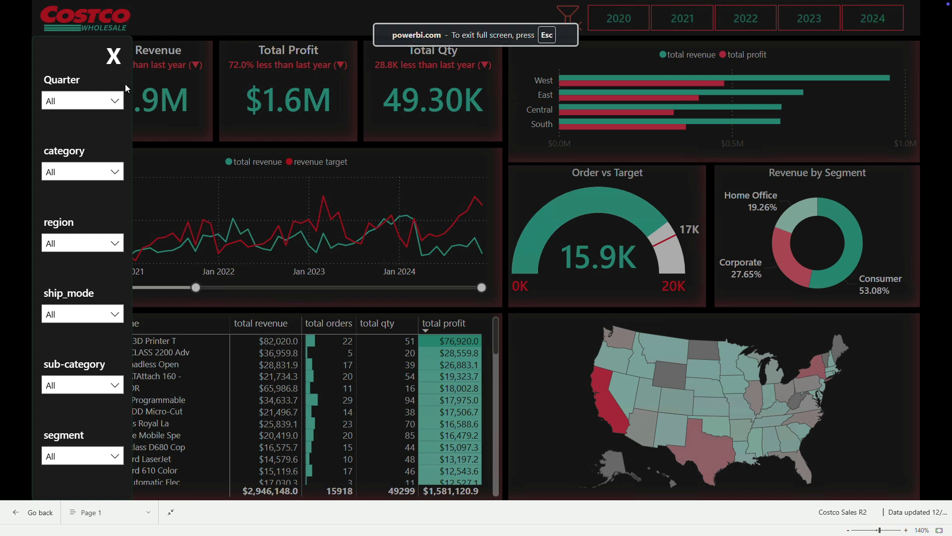
left_click(112, 101)
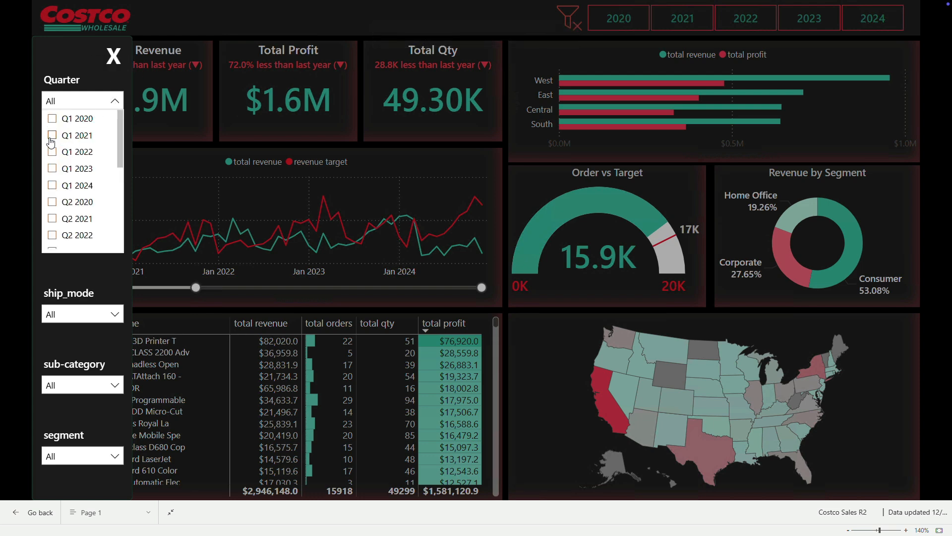
left_click(51, 137)
left_click(113, 56)
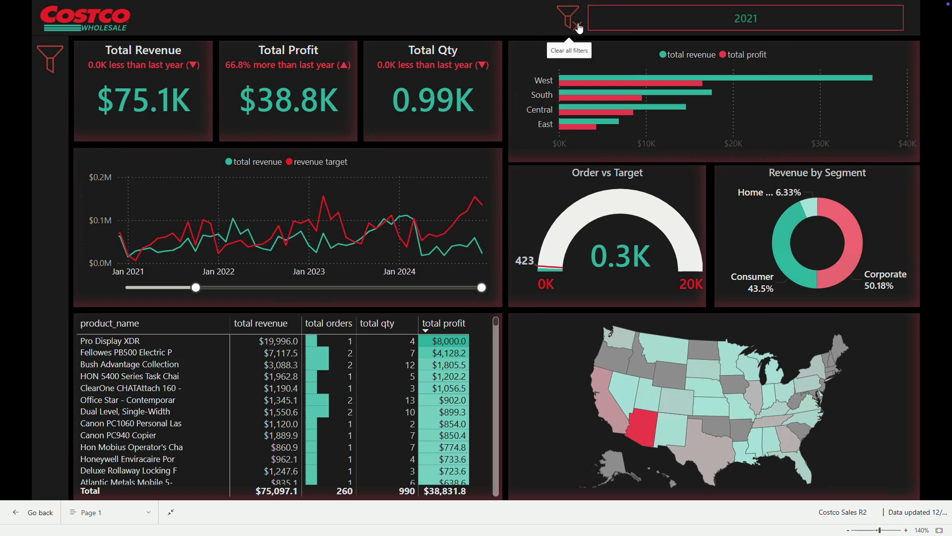
Step: Reopen the filter pane, select and deselect Q1 2020 under Quarter, close the pane and exit full screen
left_click(45, 60)
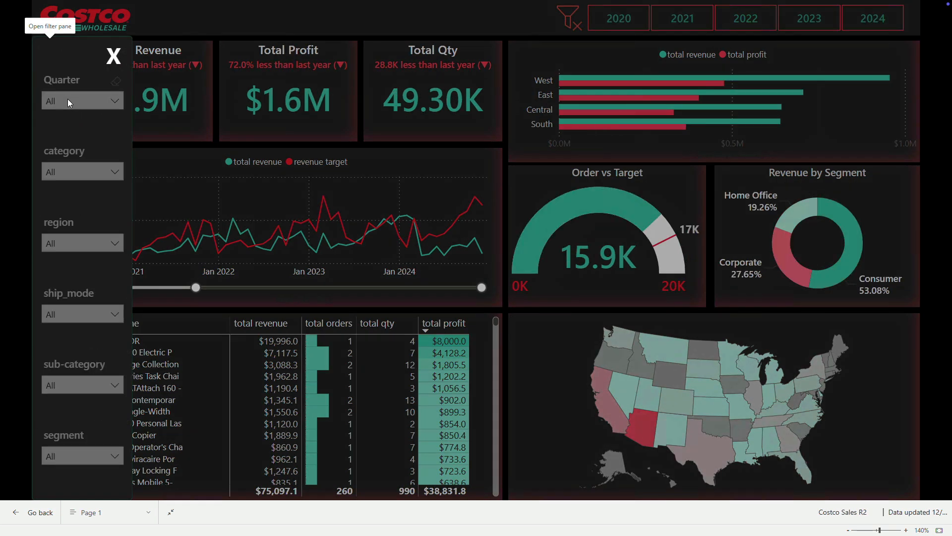
left_click(103, 102)
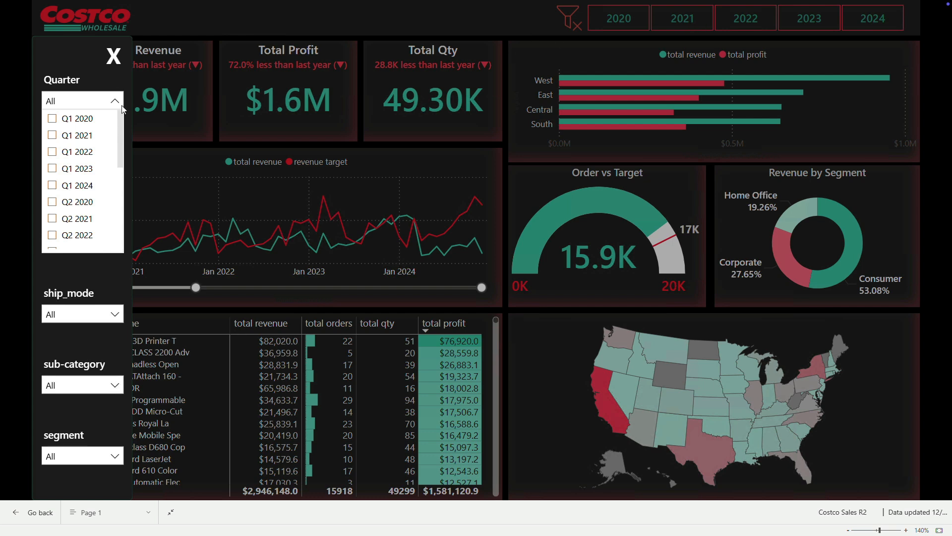
left_click(53, 120)
left_click(52, 119)
left_click(113, 56)
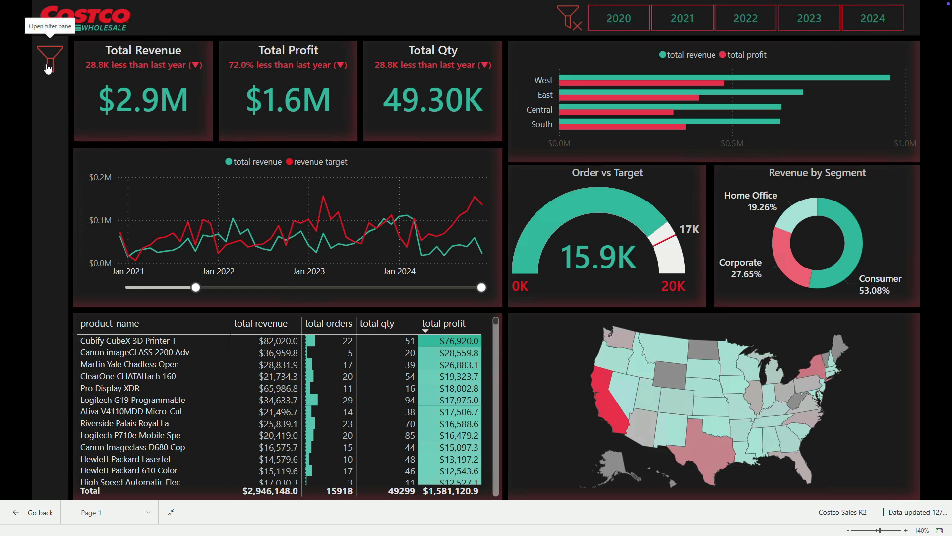
left_click(947, 528)
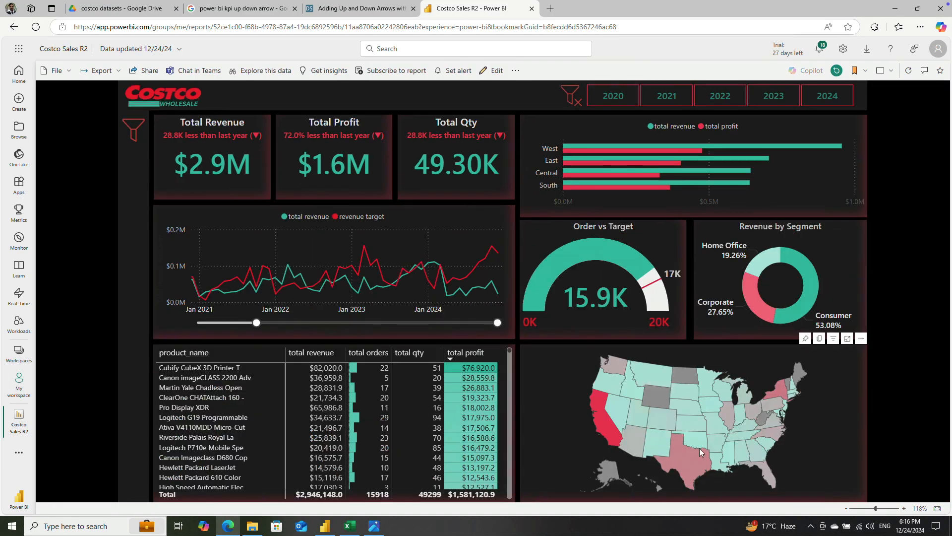
Step: Switch to Power BI Desktop, open the dashboard's filter pane and hide the Filter Pane bg blur layer in its group
left_click(325, 526)
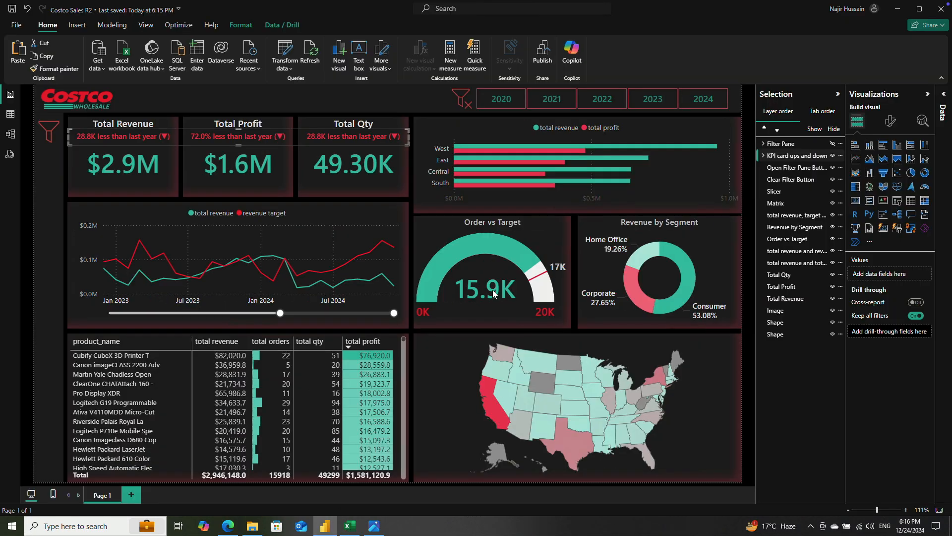
left_click(46, 132)
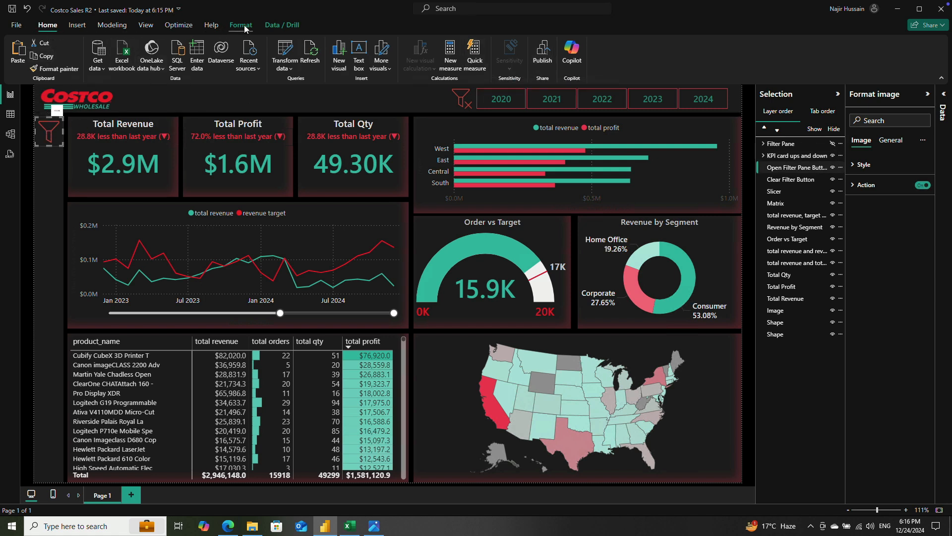
left_click(48, 133, "ctrl")
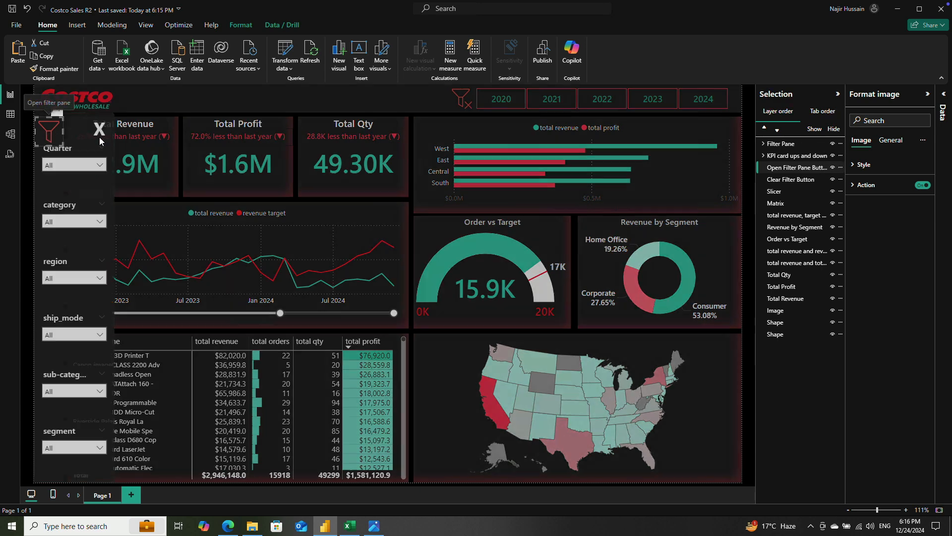
left_click(72, 154)
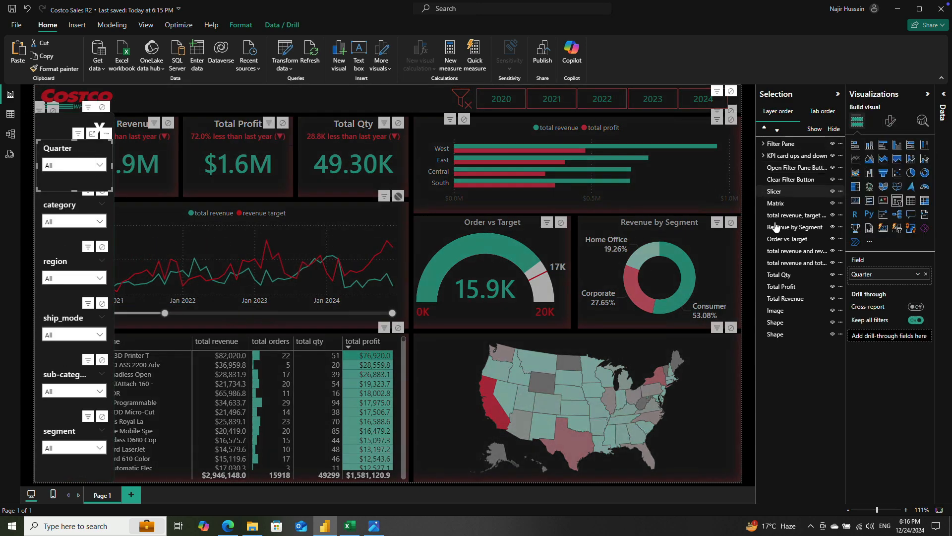
left_click(763, 144)
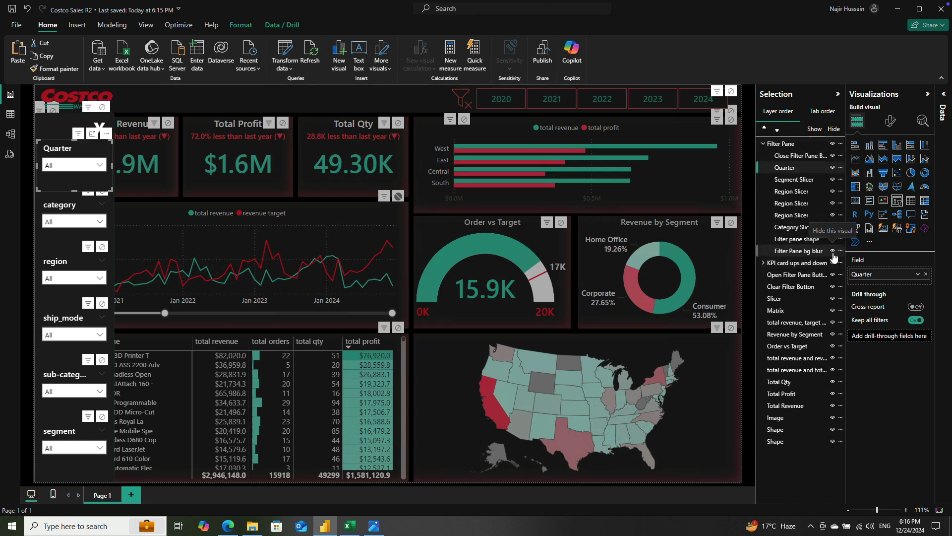
left_click(832, 251)
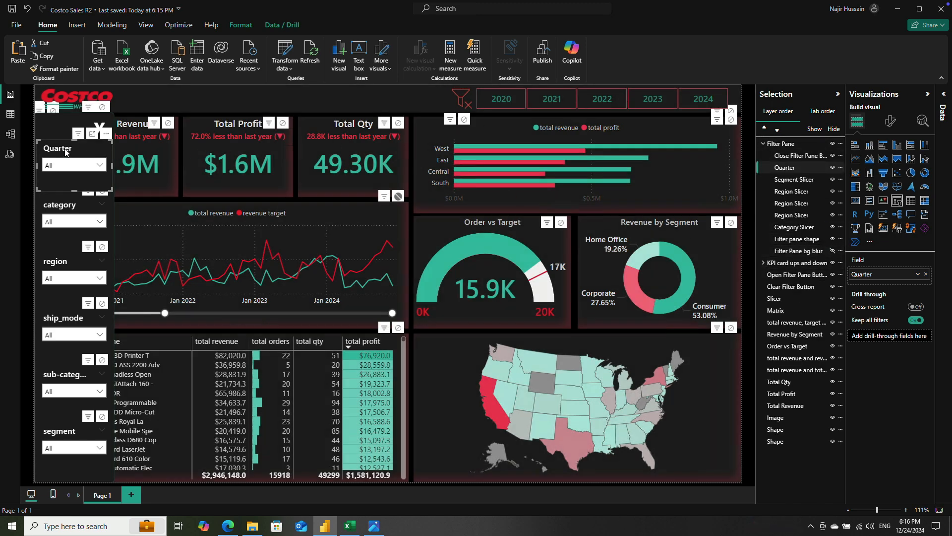
Step: Edit the Quarter slicer's interactions and set its effect on the year slicer to None
left_click(238, 25)
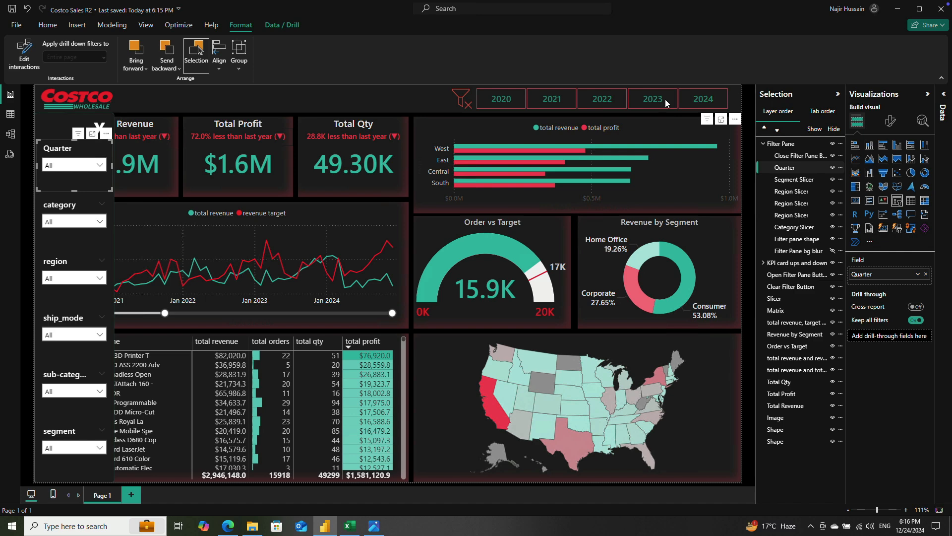
left_click(24, 59)
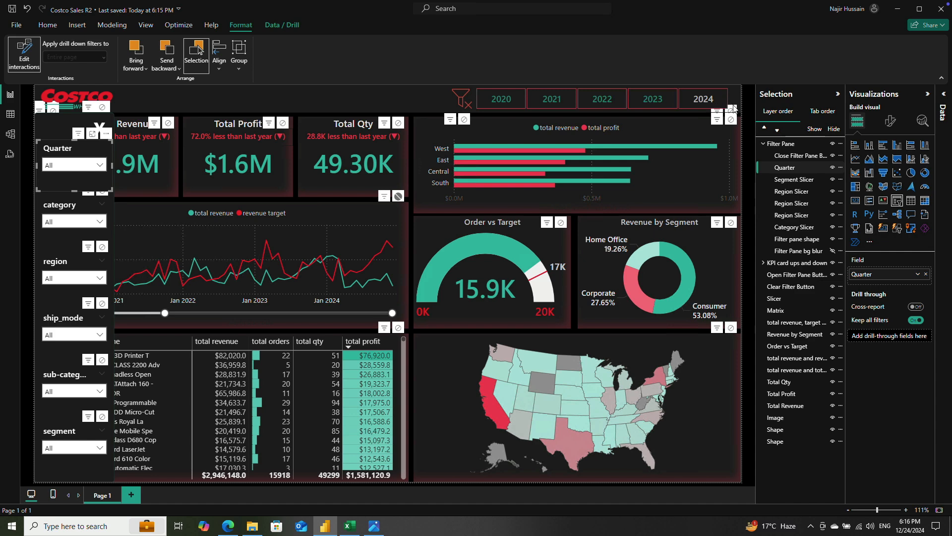
left_click(731, 120)
Step: Test the Quarter slicer by selecting Q1 2021 and switching the selection to Q1 2022
left_click(79, 165)
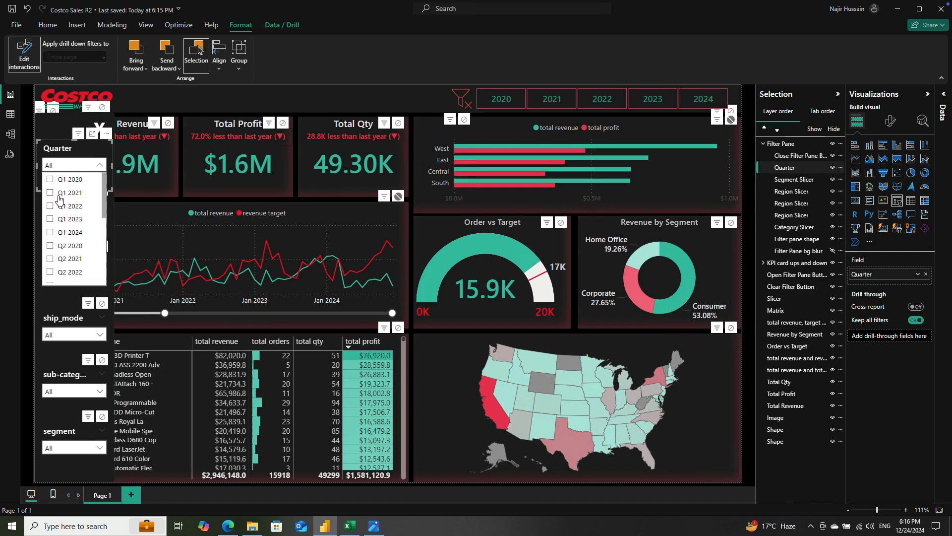
left_click(51, 193)
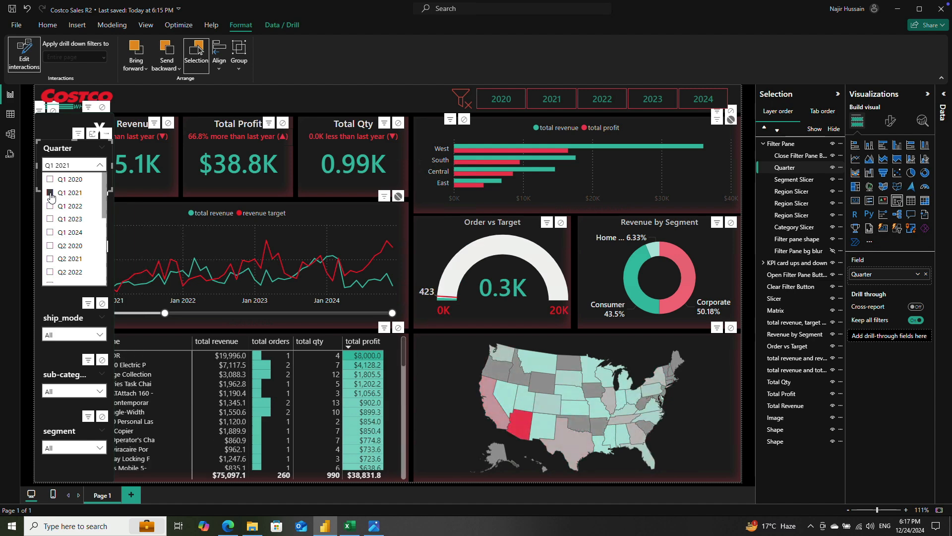
left_click(50, 207)
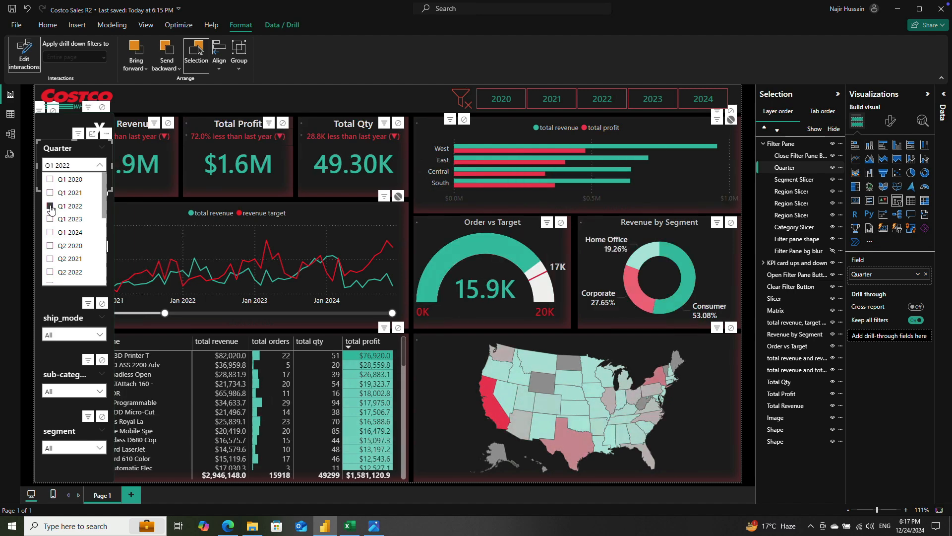
Step: Select the US map and test its effect on the other visuals by selecting and deselecting California
left_click(459, 389)
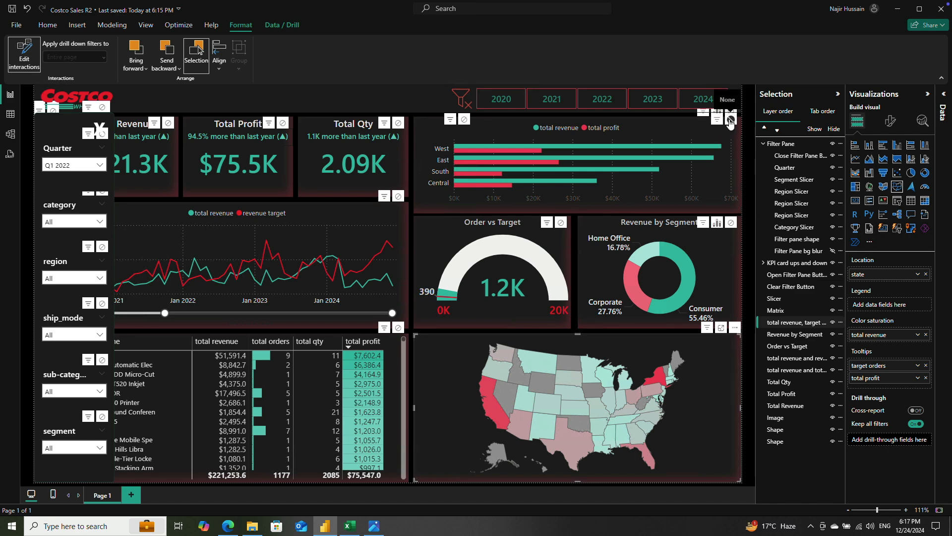
left_click(483, 394)
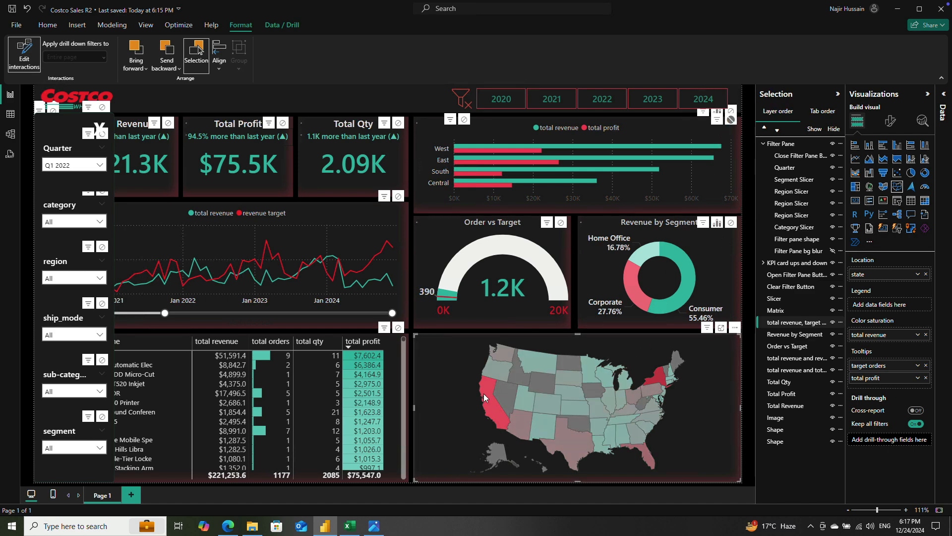
left_click(484, 394)
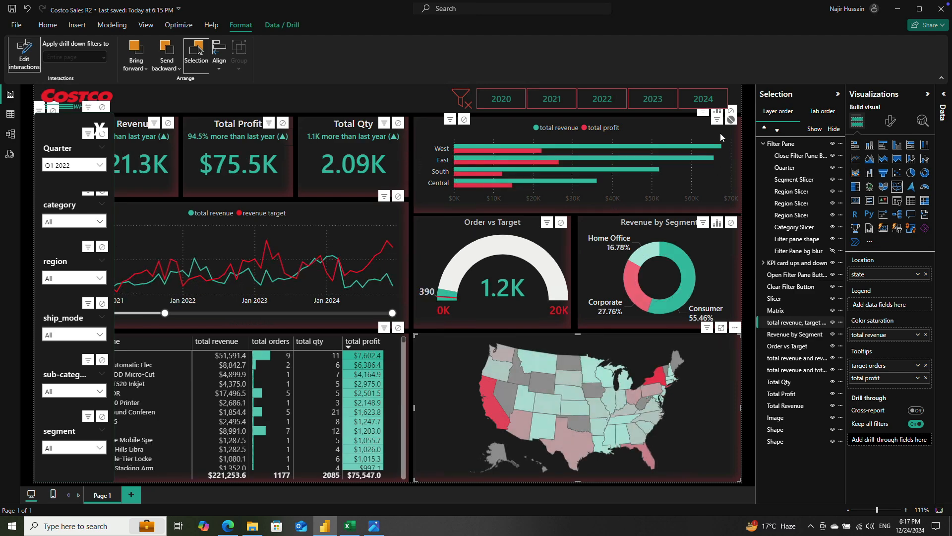
Step: Set the map's interaction with the regional bar chart to None, moving the chart down to reach its controls and back again
left_click(674, 131)
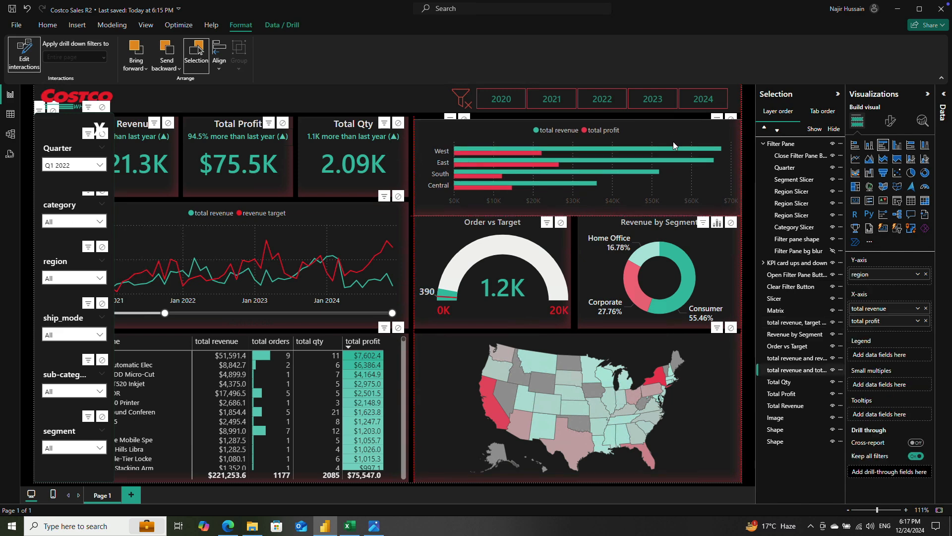
left_click_drag(617, 160, 617, 172)
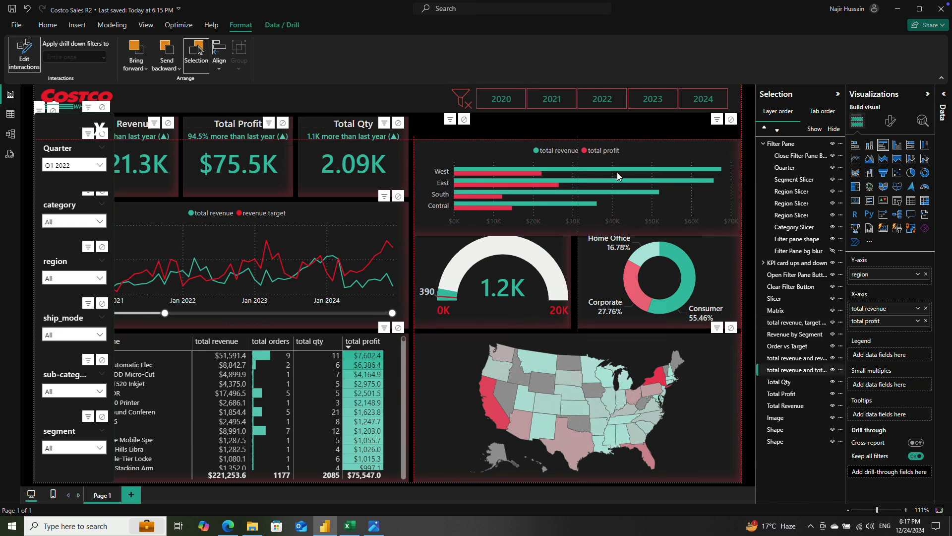
left_click(570, 360)
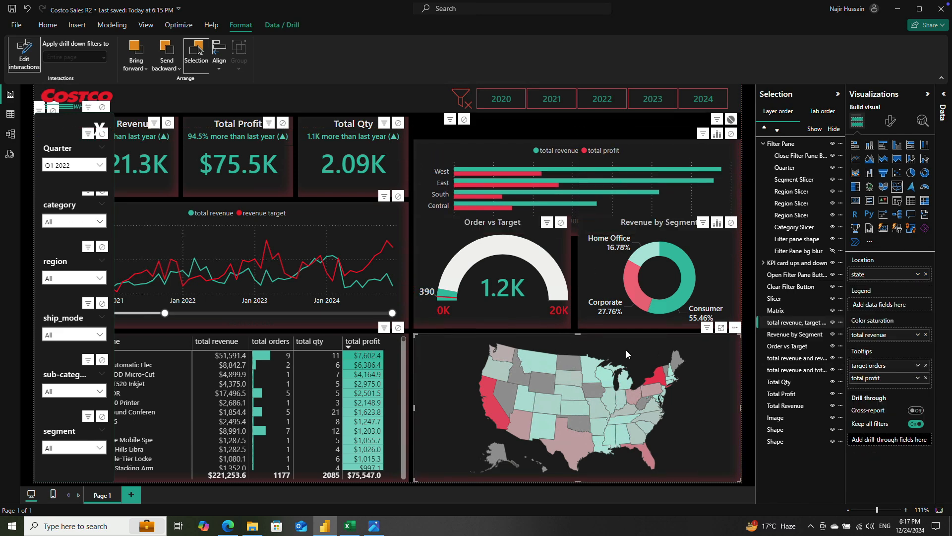
left_click(731, 133)
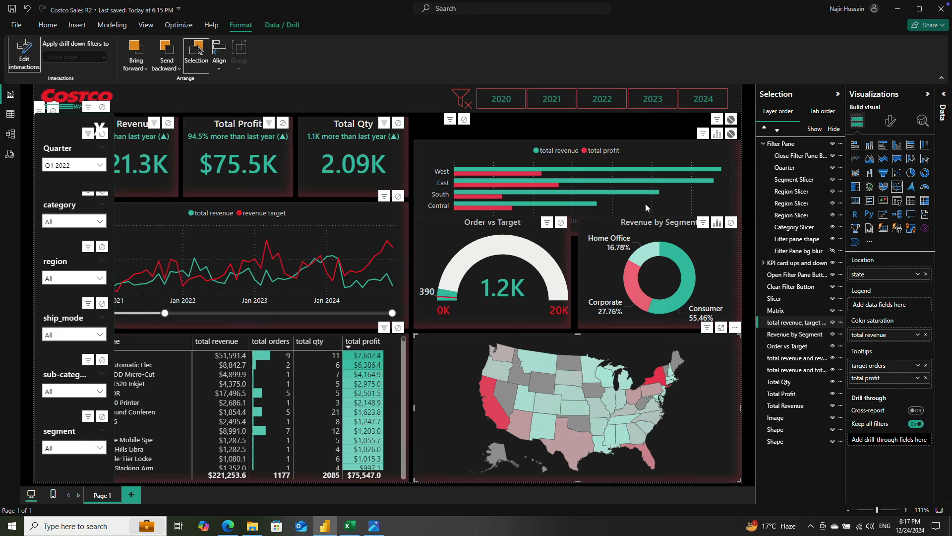
left_click_drag(582, 183, 582, 157)
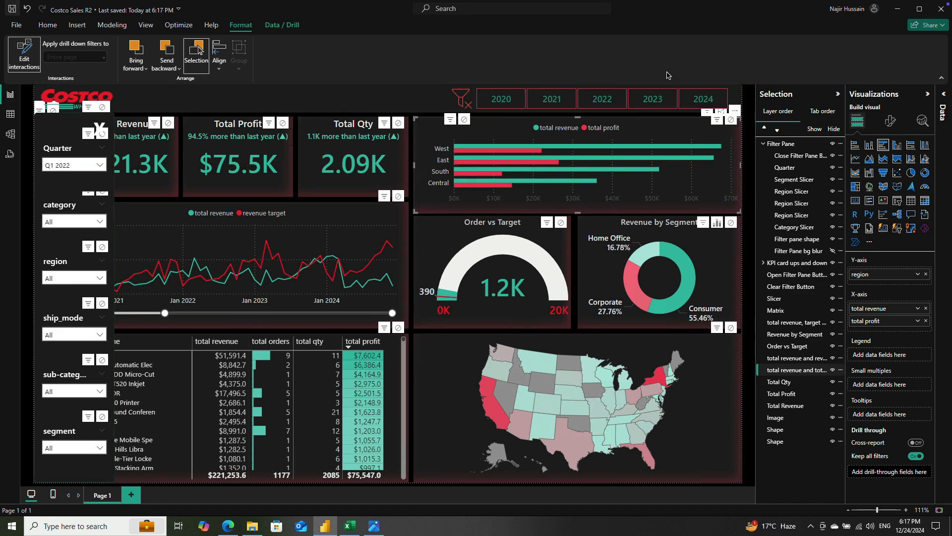
Step: Save and republish the report to My workspace, replacing the existing Costco Sales R2 dataset, and dismiss the publishing message
left_click(48, 24)
left_click(543, 52)
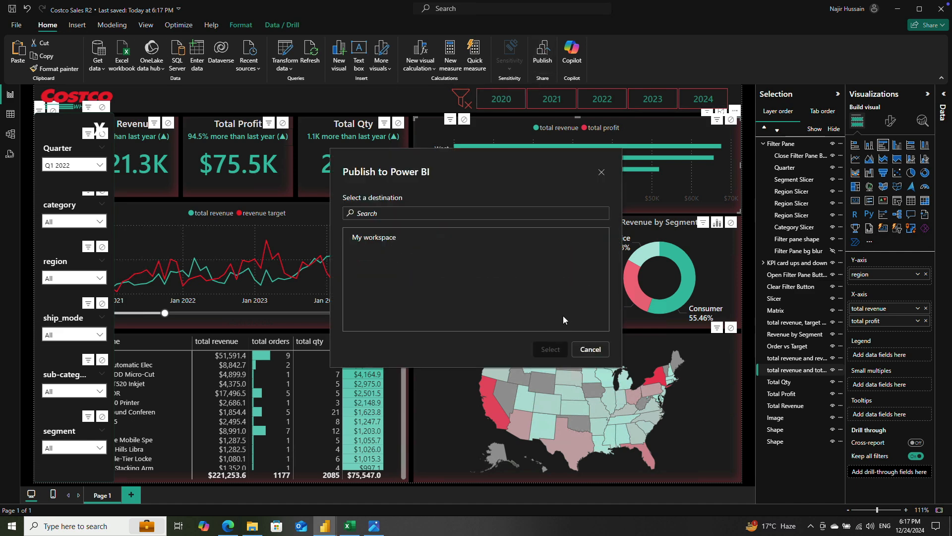
left_click(581, 348)
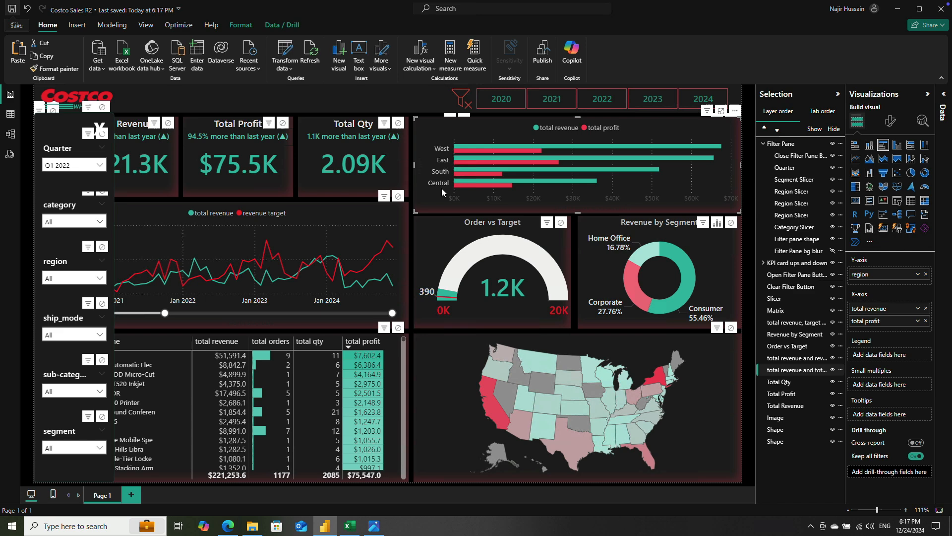
left_click(543, 52)
left_click(392, 238)
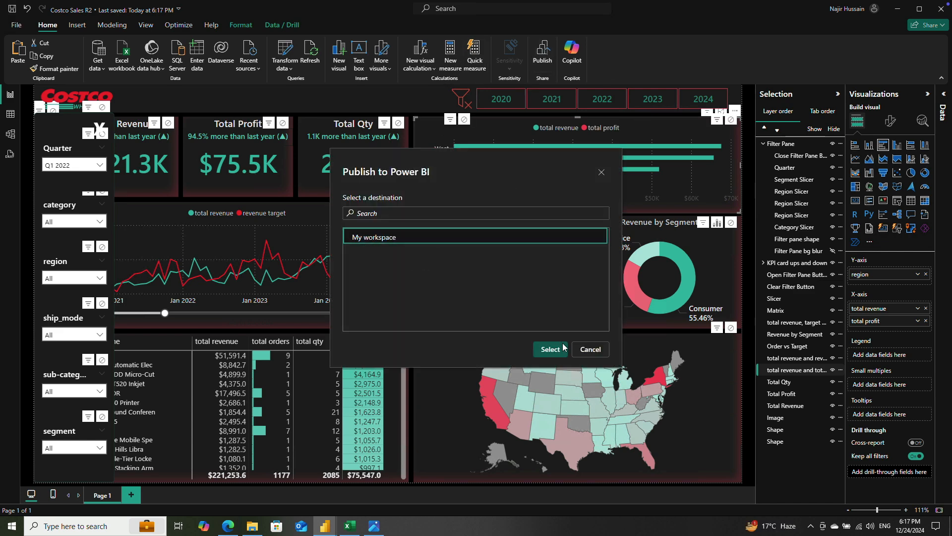
left_click(549, 349)
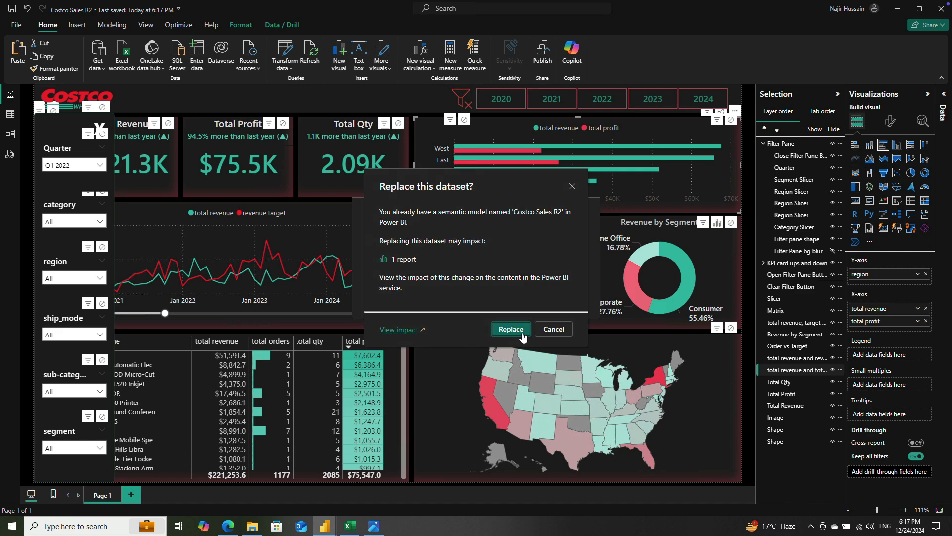
left_click(515, 327)
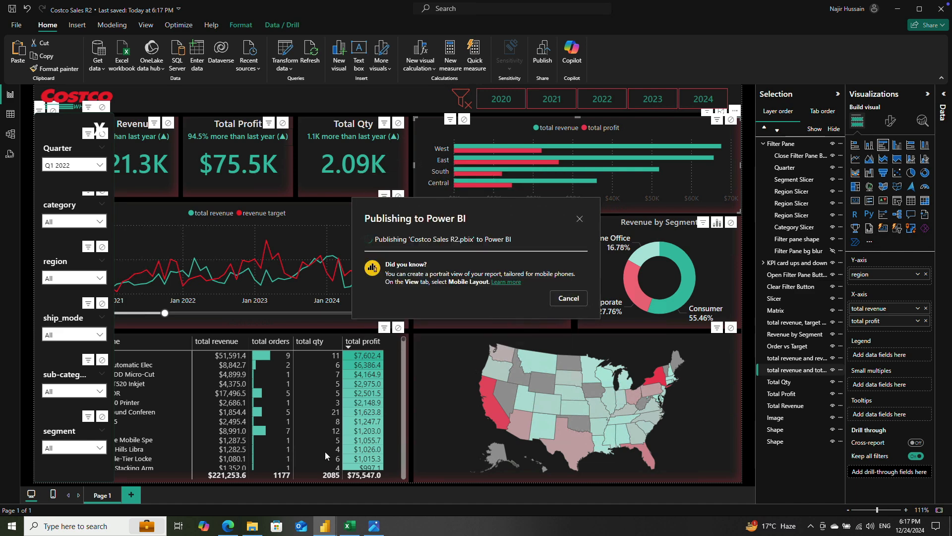
mouse_move(233, 529)
left_click(570, 330)
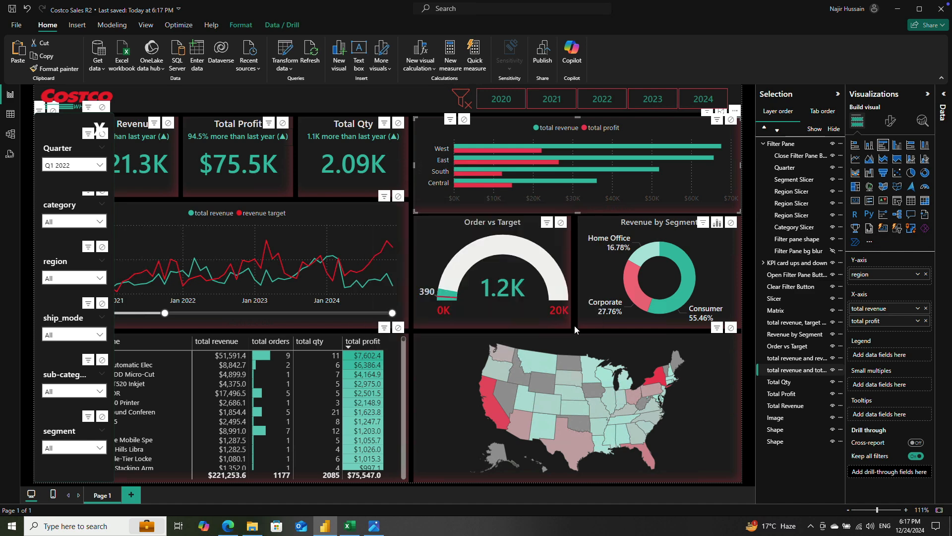
Step: Switch to the browser, reload the published report and test its filter pane by filtering the Quarter slicer to Q1 2021
left_click(228, 527)
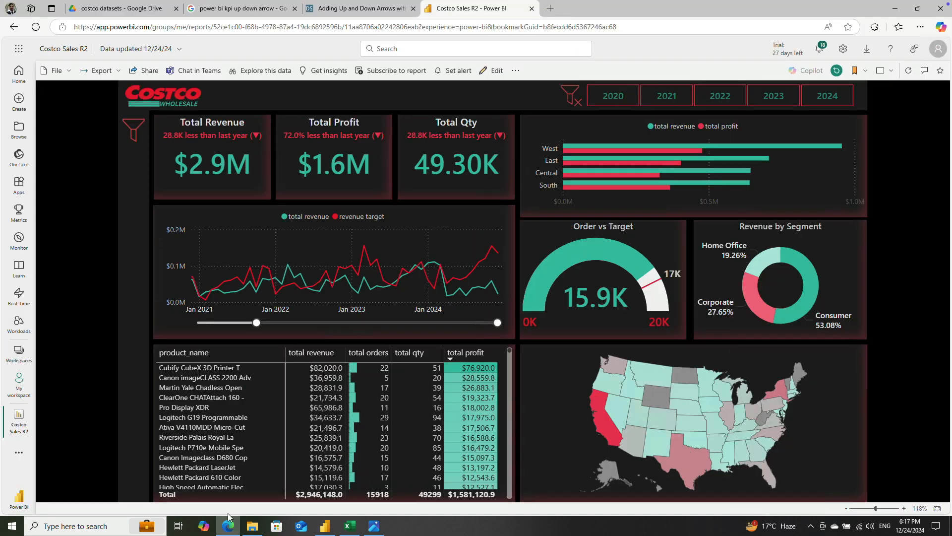
left_click(36, 27)
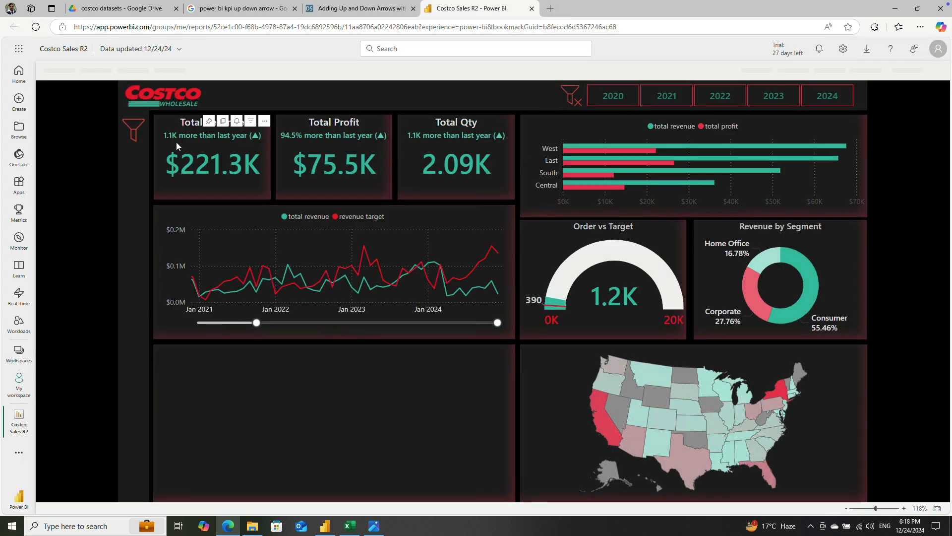
left_click(139, 128)
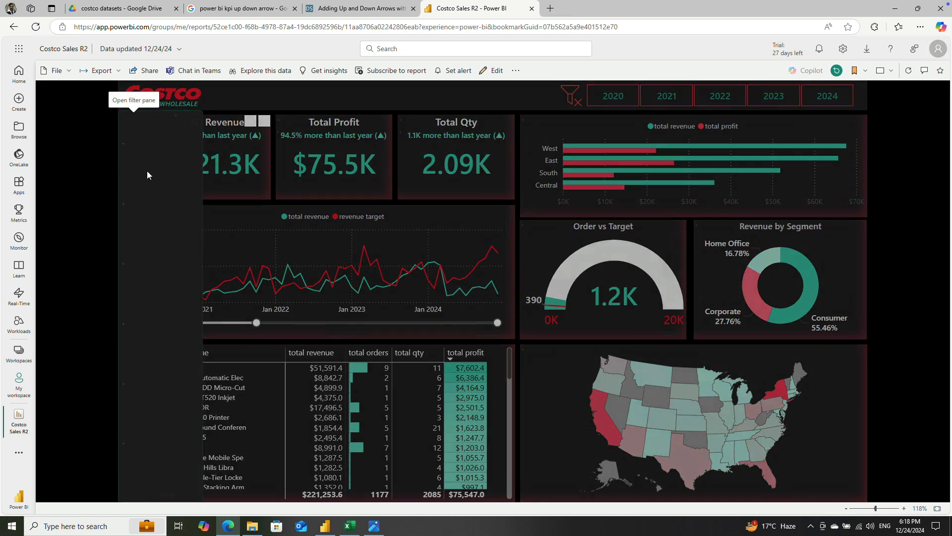
left_click(156, 166)
left_click(135, 194)
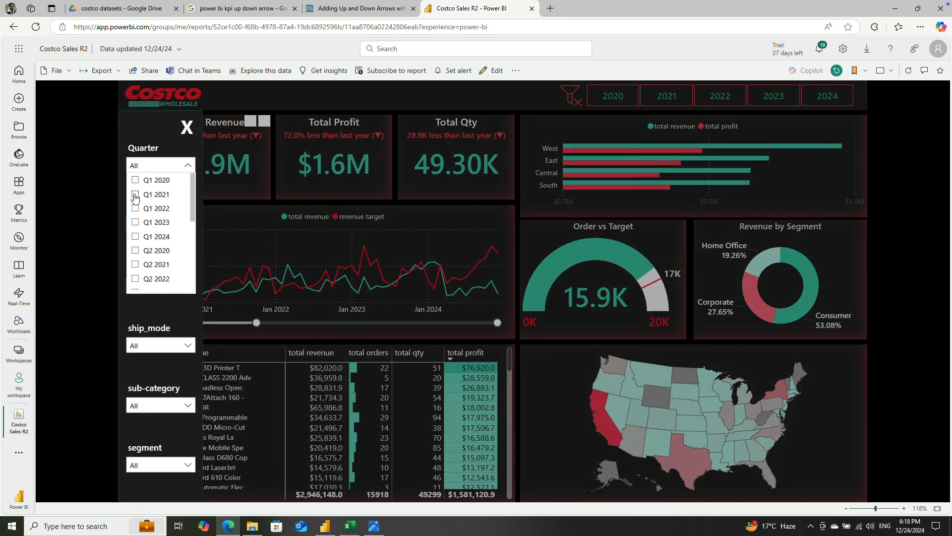
left_click(185, 128)
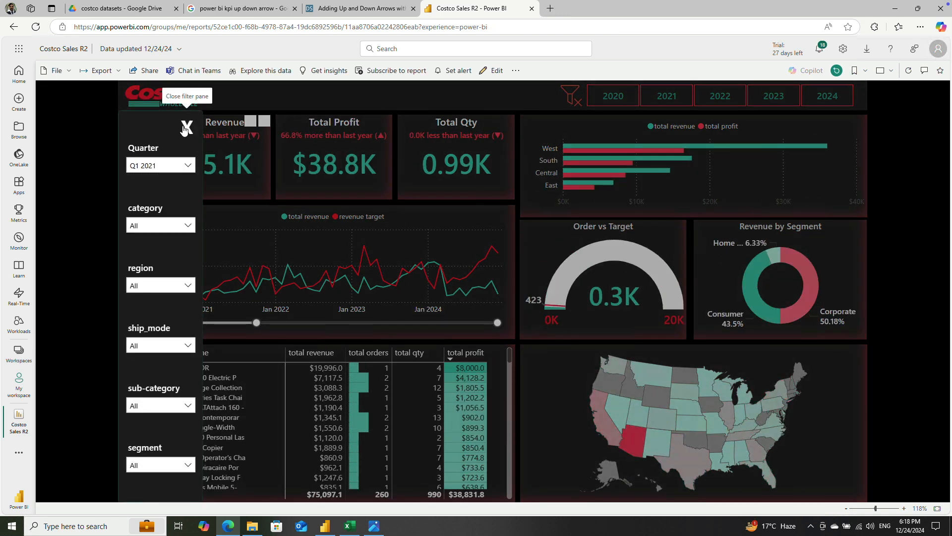
Step: Test the US map's effect on the other visuals by selecting Nevada, and clear all filters
left_click(618, 406)
left_click(618, 407)
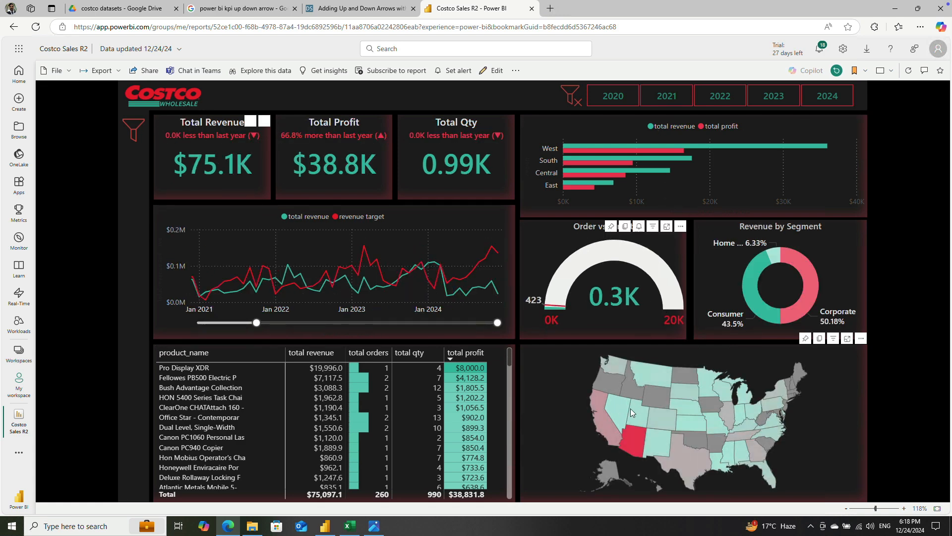
left_click(618, 412)
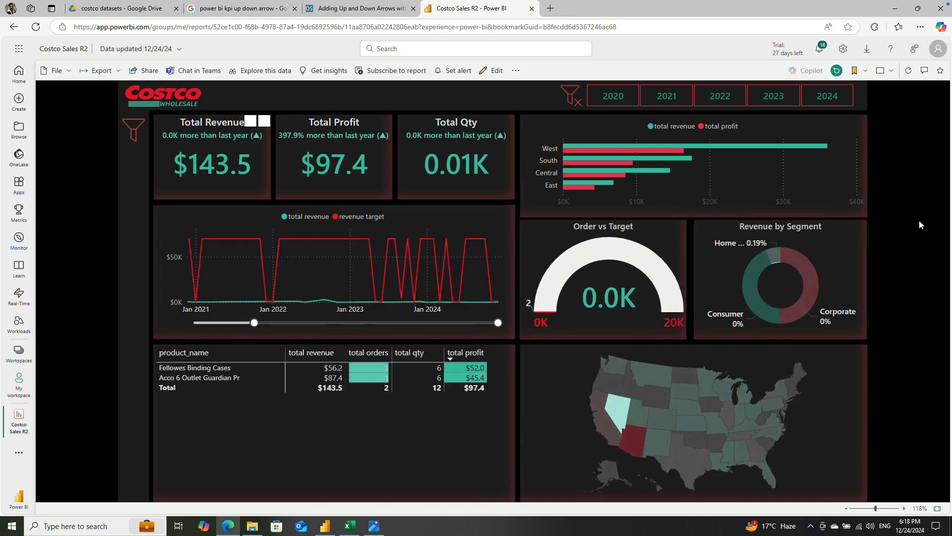
left_click(571, 95)
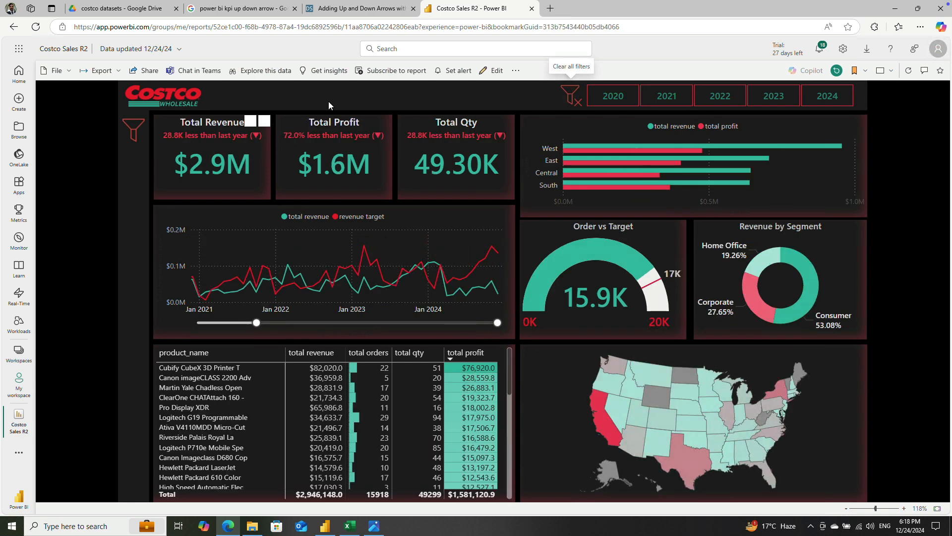
Step: Show the report's embedding options, including Publish to web (public), and dismiss them without choosing one
left_click(55, 71)
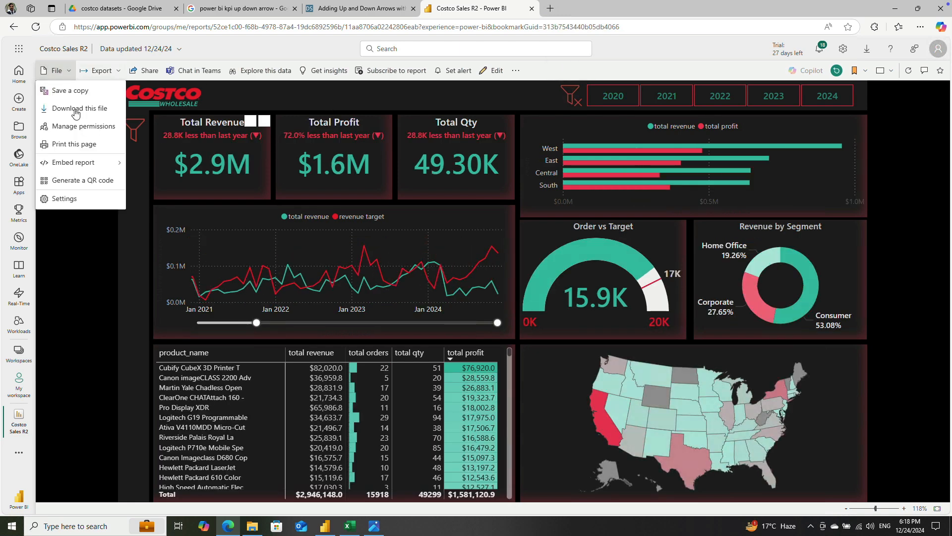
mouse_move(99, 167)
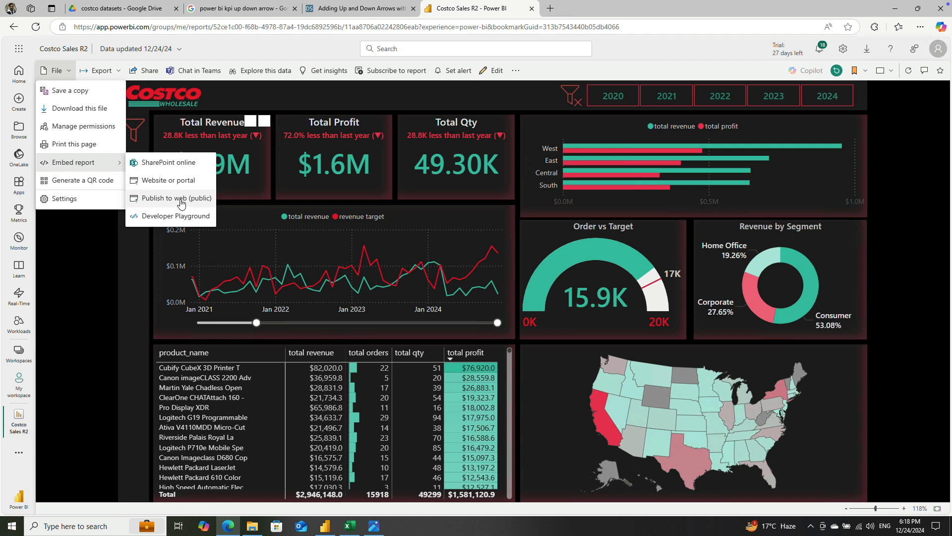
left_click(923, 234)
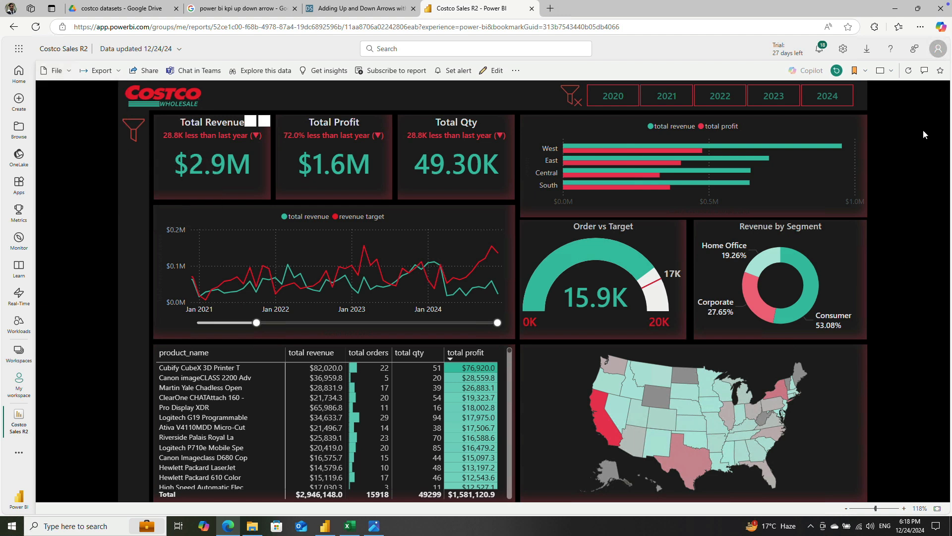
Step: Find "web" in the admin portal's tenant settings and examine the Publish to web setting
left_click(844, 49)
left_click(818, 375)
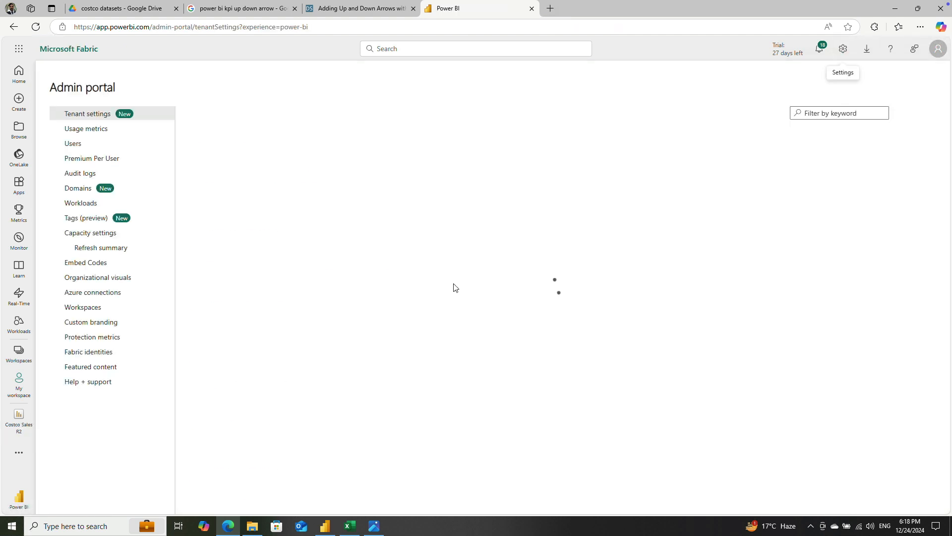
key("ctrl+f")
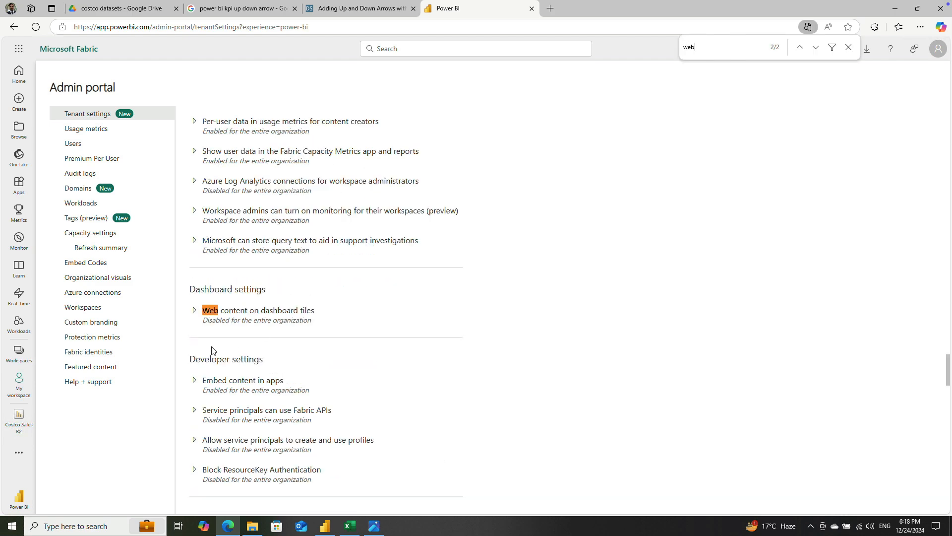
key("Return")
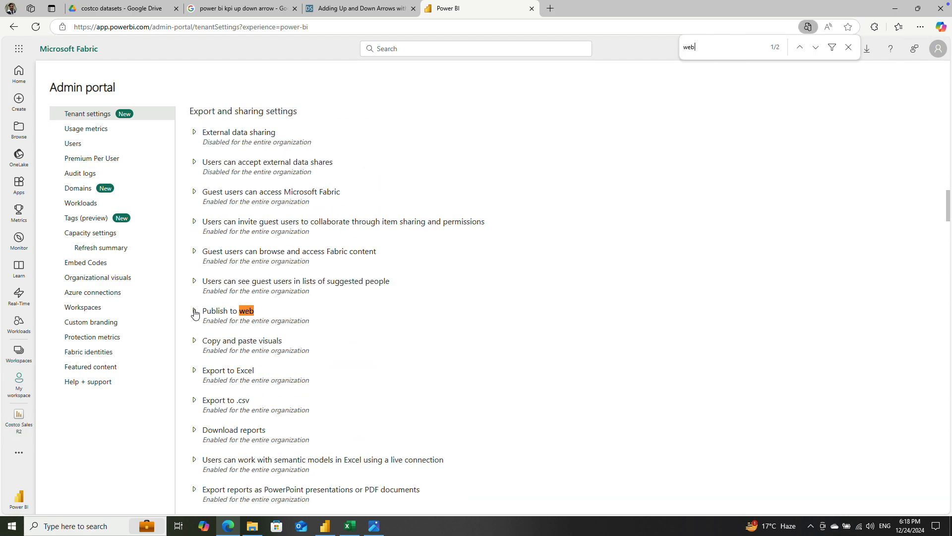
left_click(194, 313)
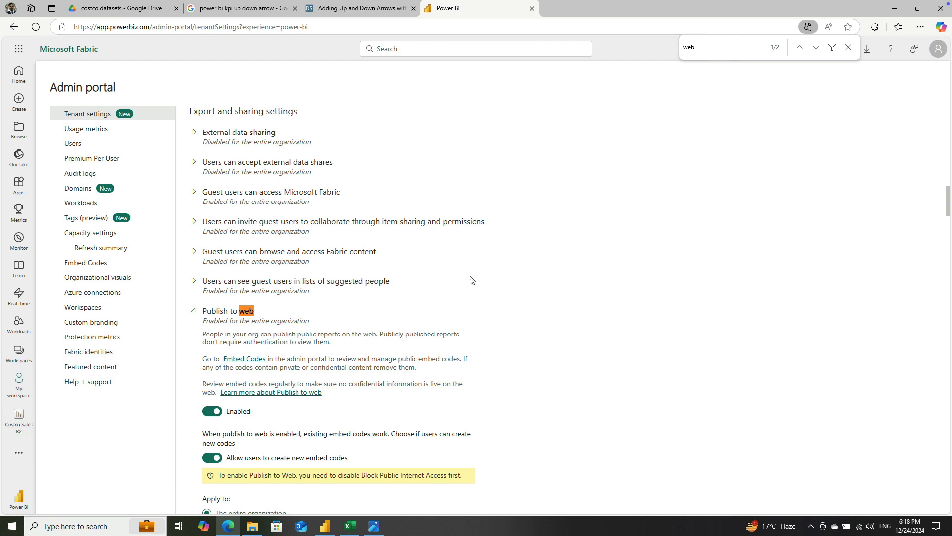
left_click(849, 47)
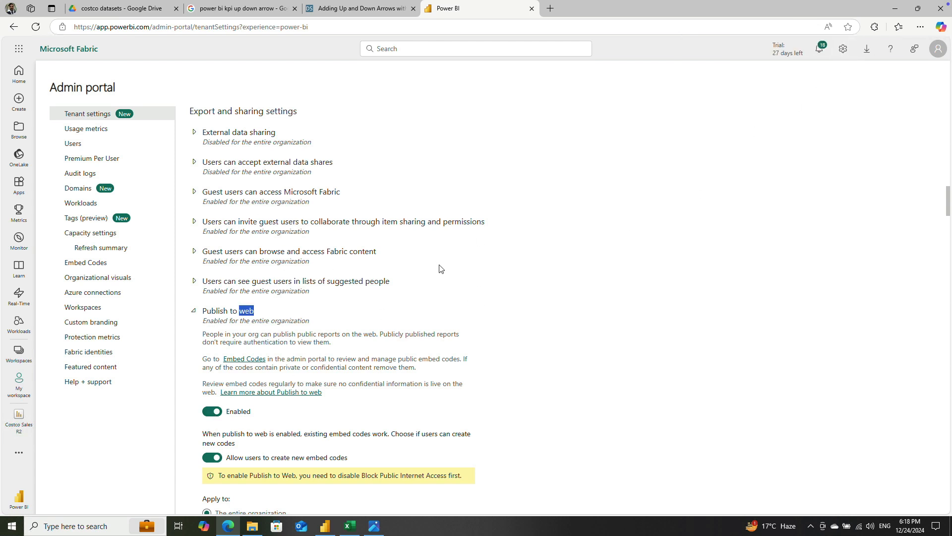
scroll(517, 153, "down", 3)
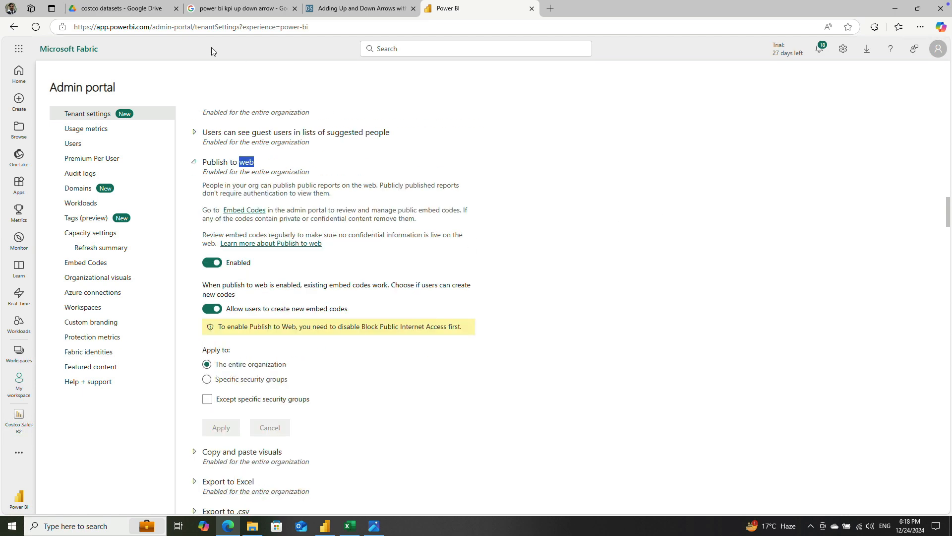
left_click(365, 9)
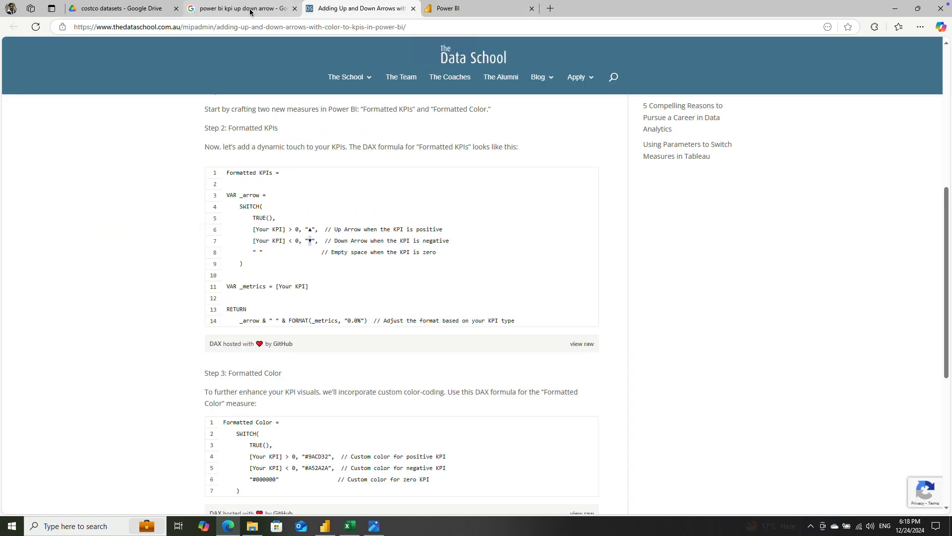
left_click(467, 9)
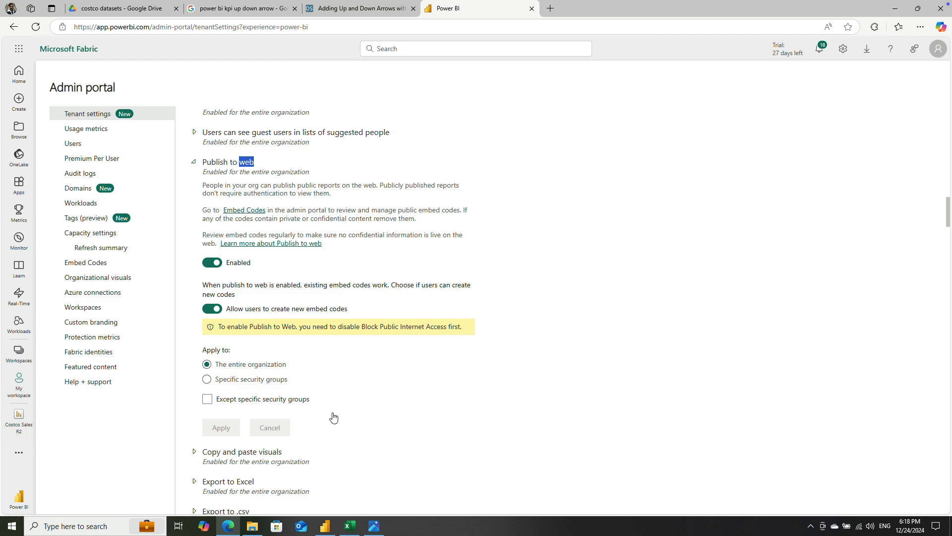
Step: Switch to Power BI Desktop and examine the Map and Filled Map visuals setting in the global security options
left_click(325, 526)
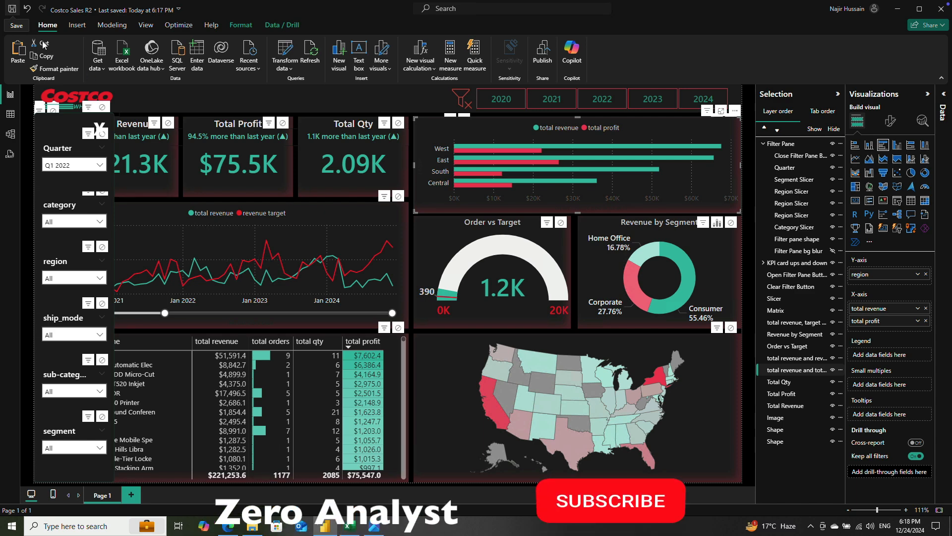
left_click(16, 25)
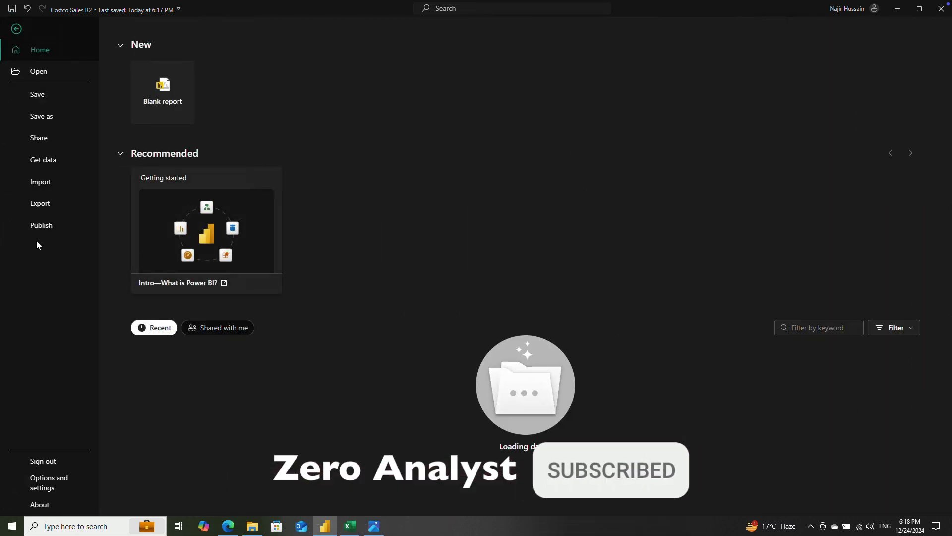
left_click(44, 485)
left_click(159, 87)
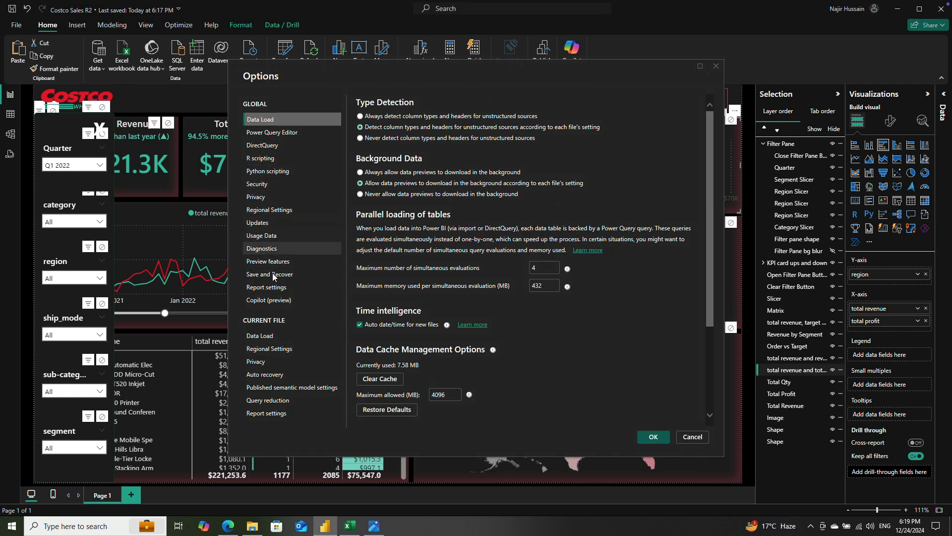
left_click(274, 185)
scroll(430, 386, "down", 2)
scroll(408, 388, "down", 1)
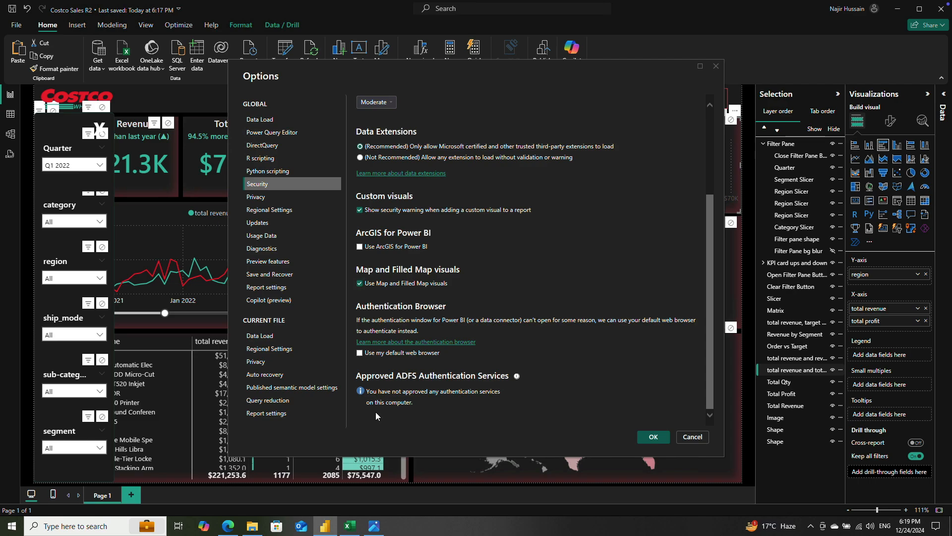
Step: Return to the browser, find "map" in the tenant settings and examine the Map and filled map visuals setting
left_click(228, 526)
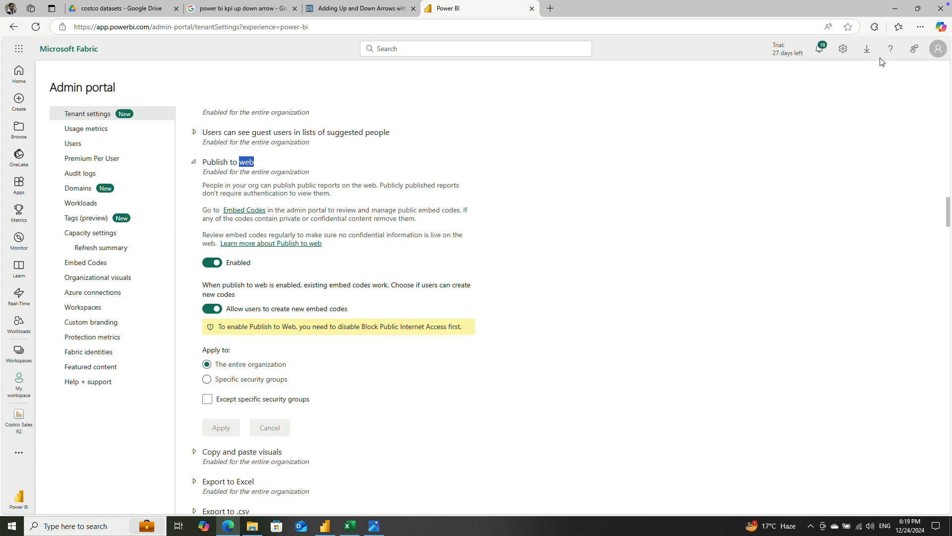
key("ctrl+f")
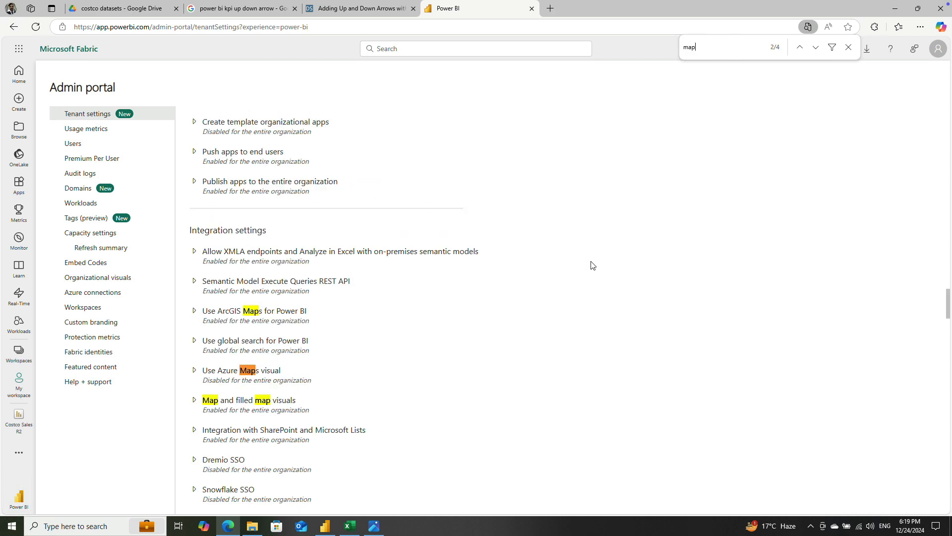
left_click(195, 401)
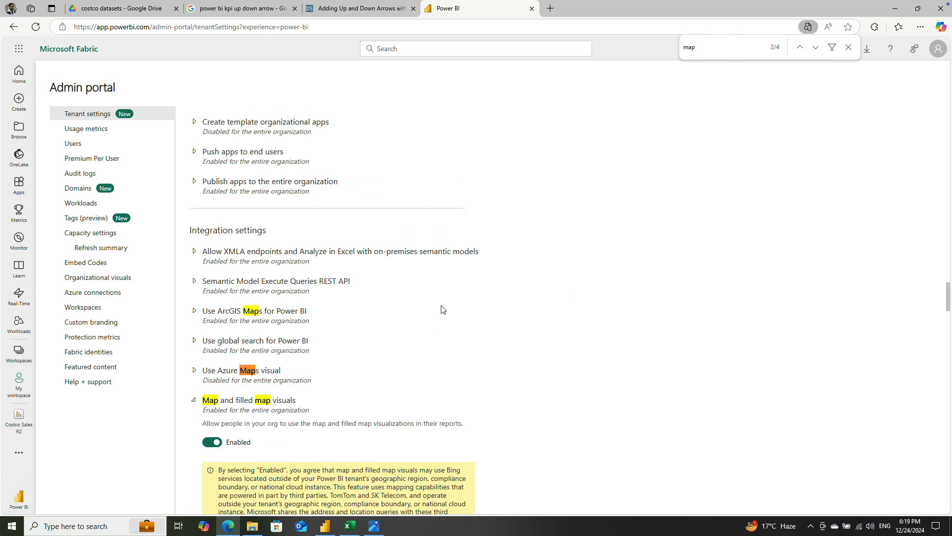
scroll(441, 310, "up", 8)
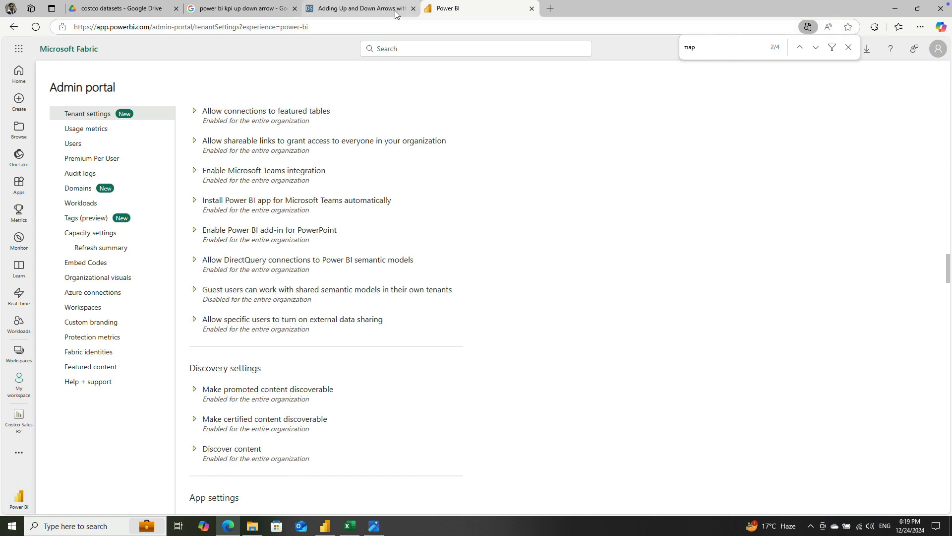
left_click(848, 47)
Step: Go back to the Costco Sales R2 report and publish it to the web as a public embed
left_click(10, 30)
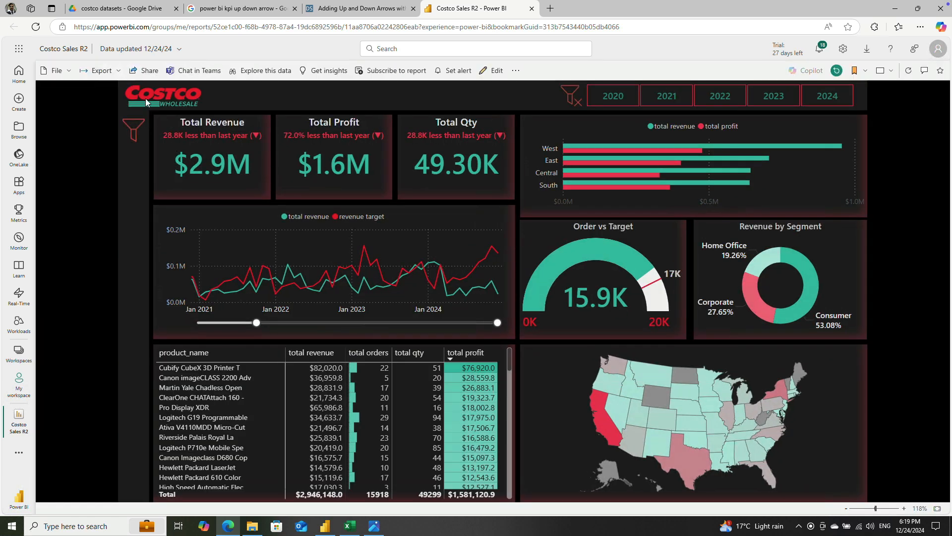
left_click(62, 73)
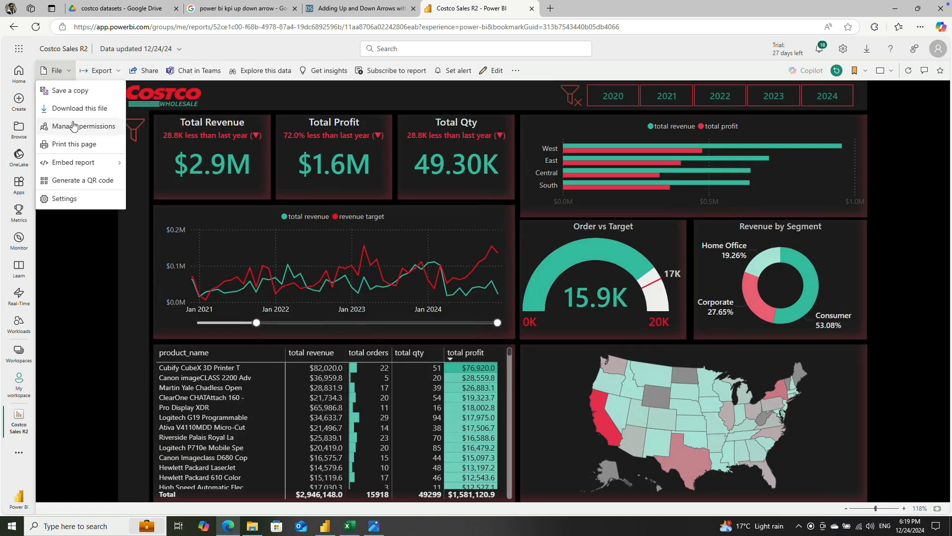
mouse_move(80, 162)
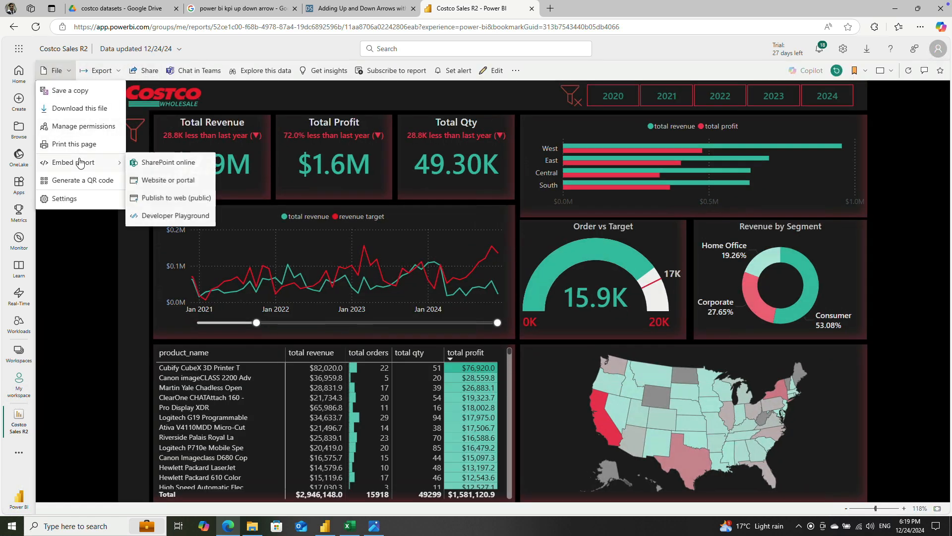
left_click(183, 202)
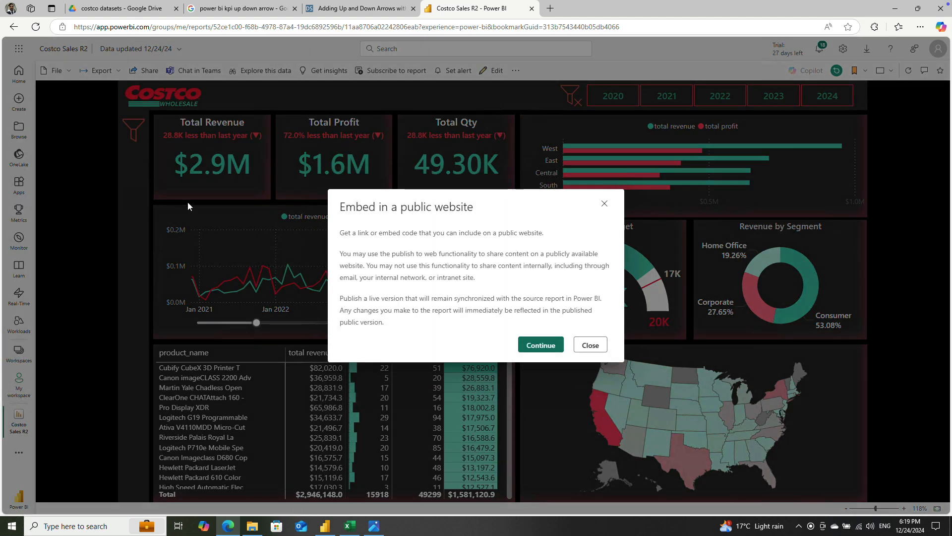
left_click(548, 345)
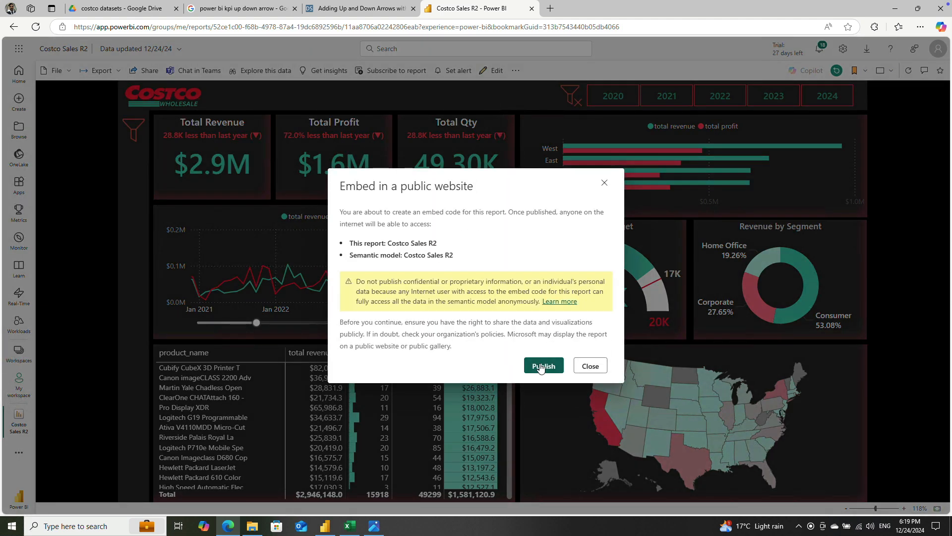
left_click(540, 367)
Step: Open the report's public link in a new InPrivate window and close its filter pane
left_click(396, 200)
key("ctrl+shift+n")
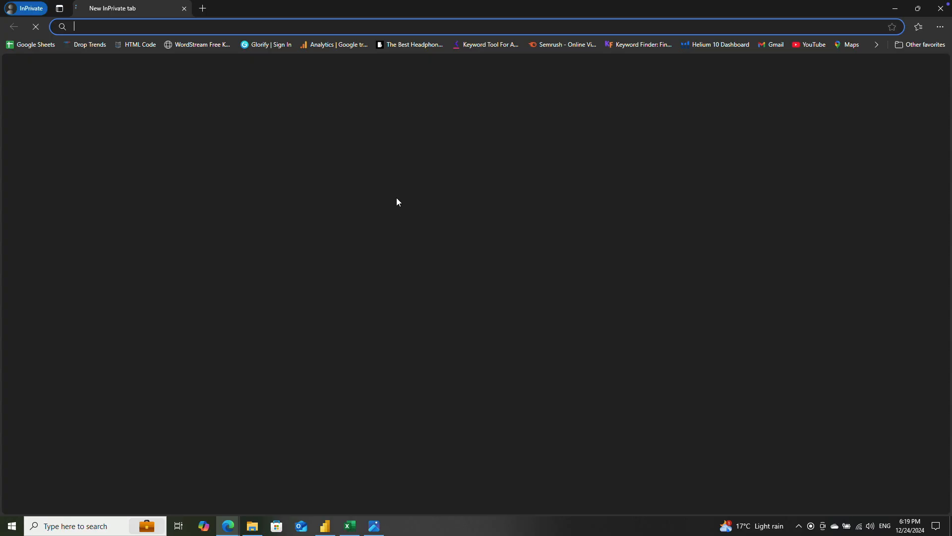
key("ctrl+v")
key("Return")
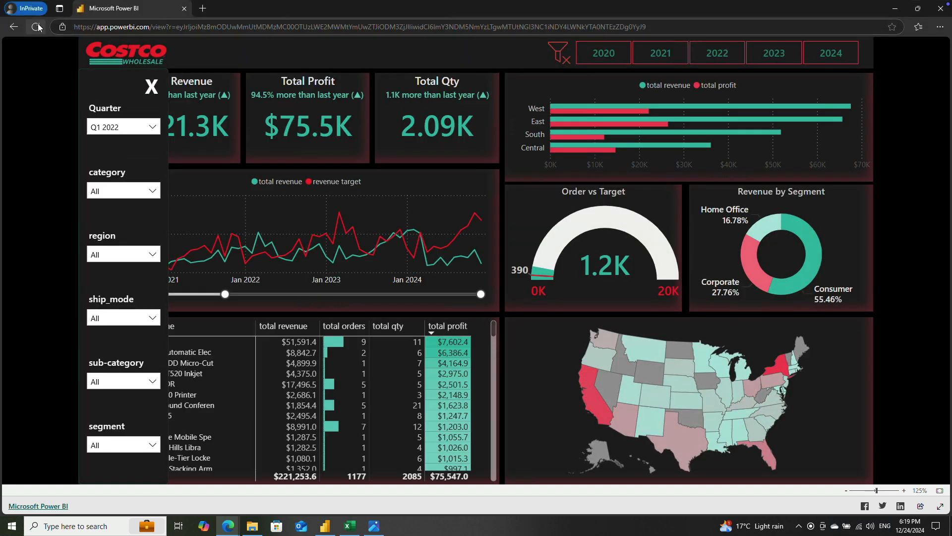
left_click(152, 88)
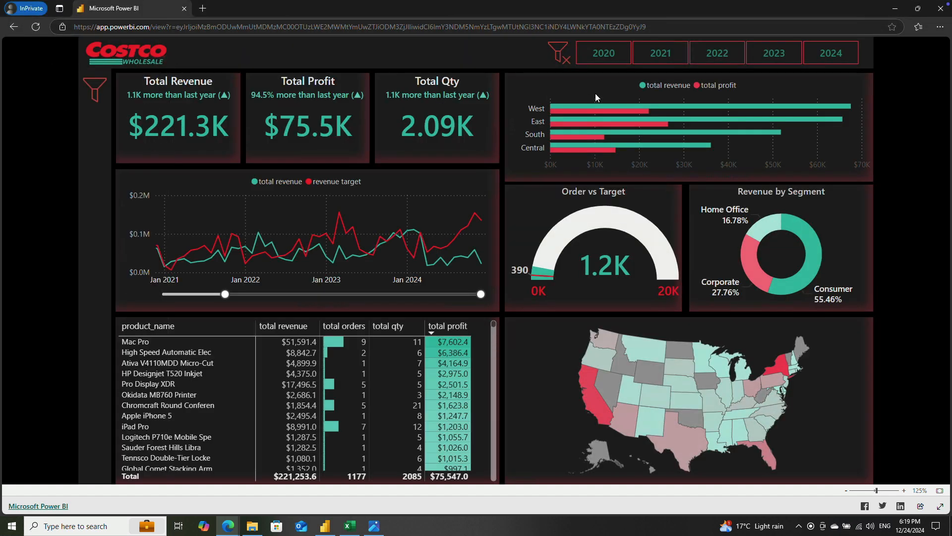
Step: Test the filter pane by applying and clearing Q1 2021 in Quarter and Standard Class in ship_mode, and close the pane
left_click(99, 90)
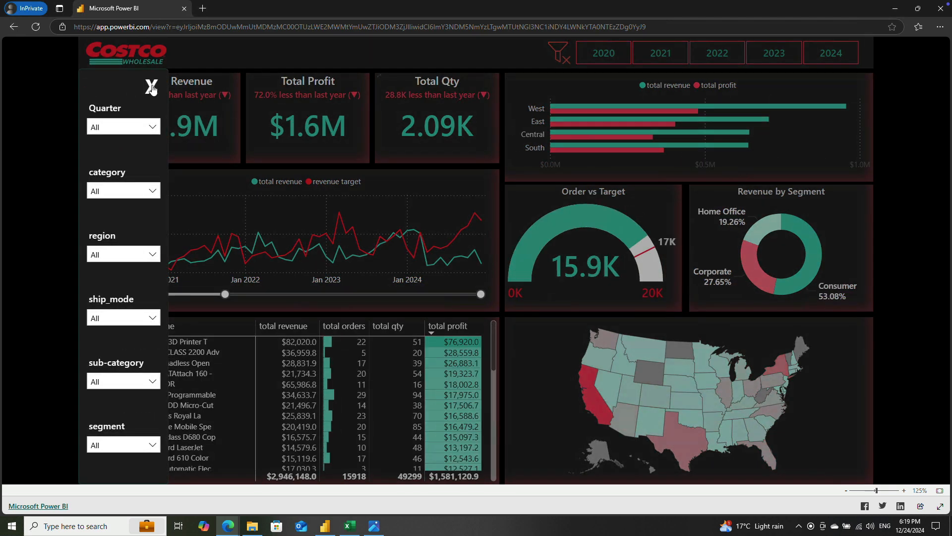
left_click(119, 127)
left_click(96, 158)
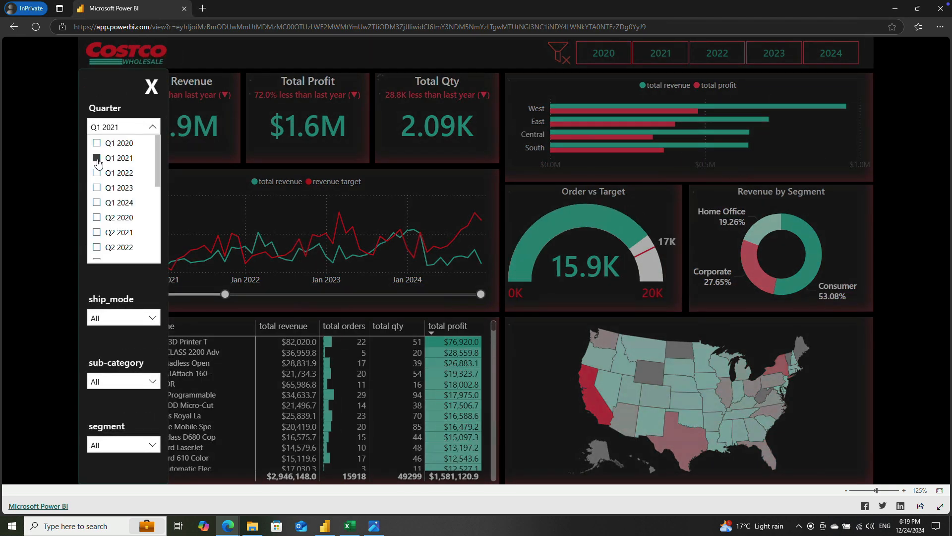
left_click(97, 159)
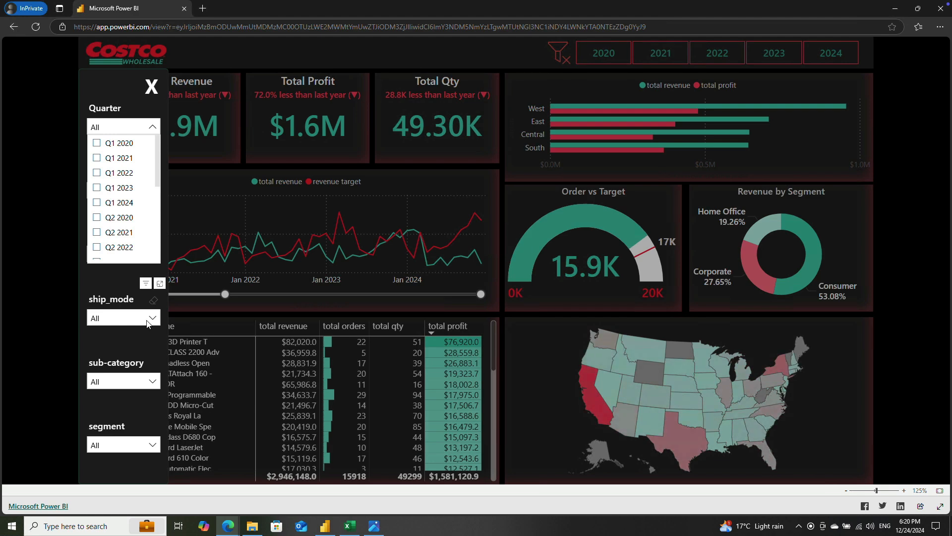
left_click(124, 318)
left_click(98, 236)
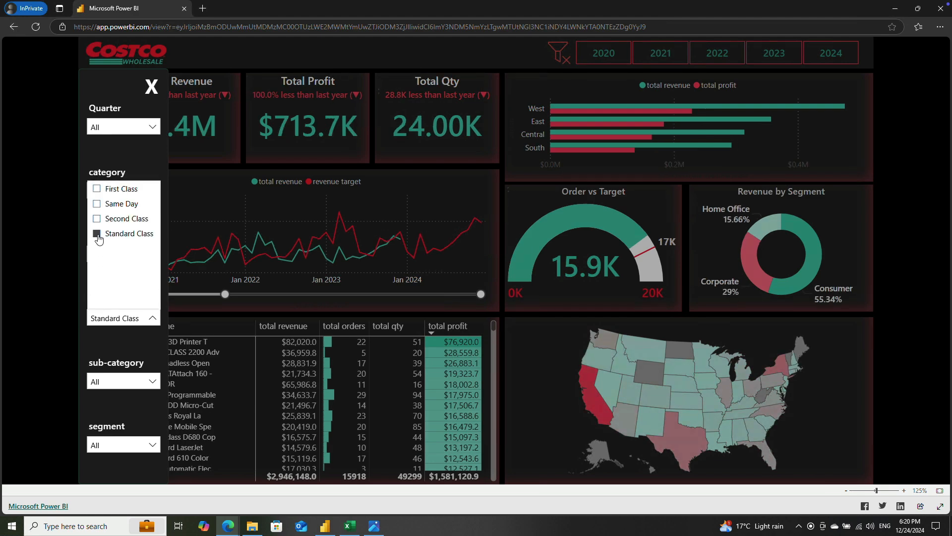
left_click(98, 236)
left_click(152, 89)
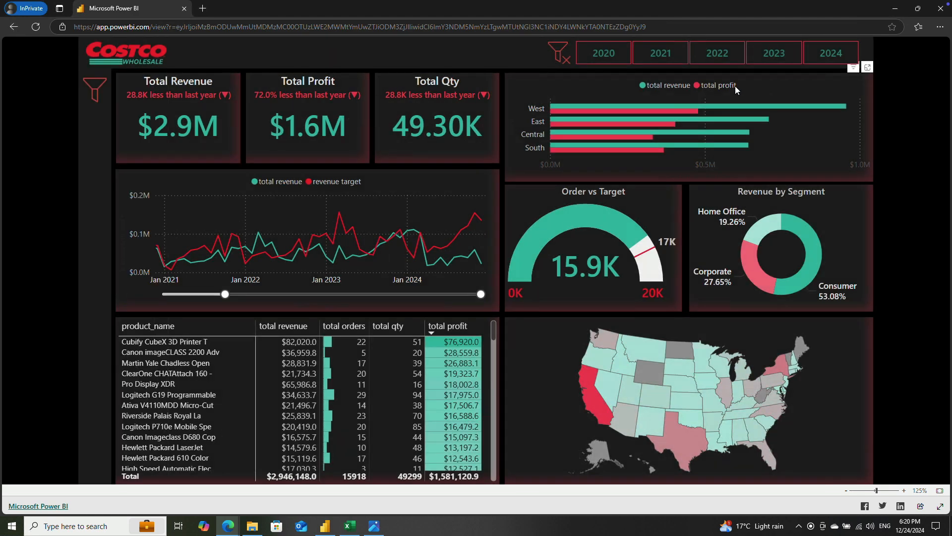
Step: Filter the dashboard by 2020, 2021, 2022 and 2023 in turn, and clear all filters
left_click(629, 57)
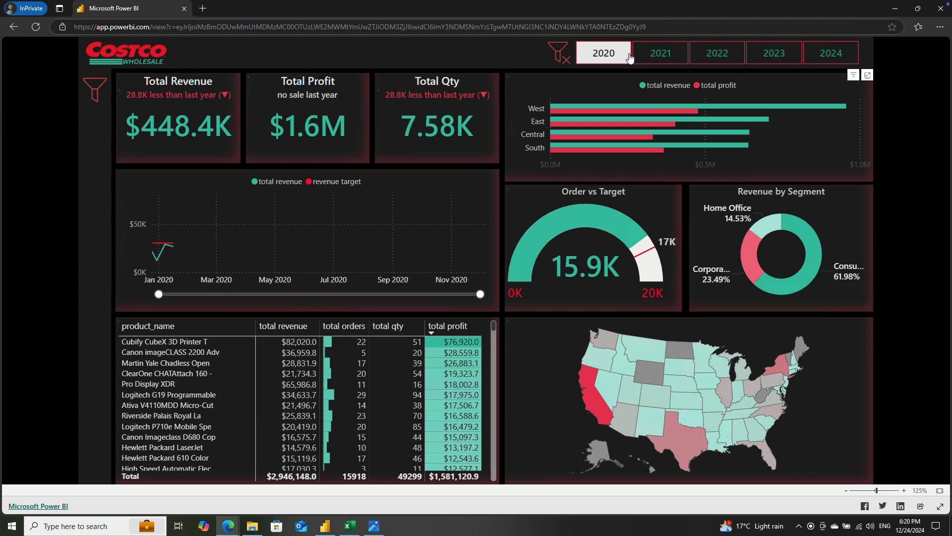
left_click(661, 54)
left_click(717, 53)
left_click(771, 55)
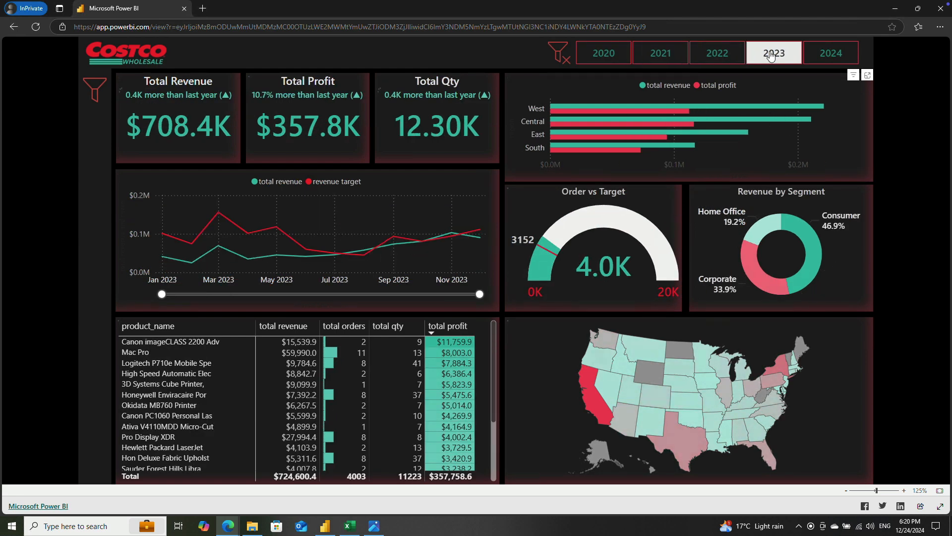
left_click(555, 52)
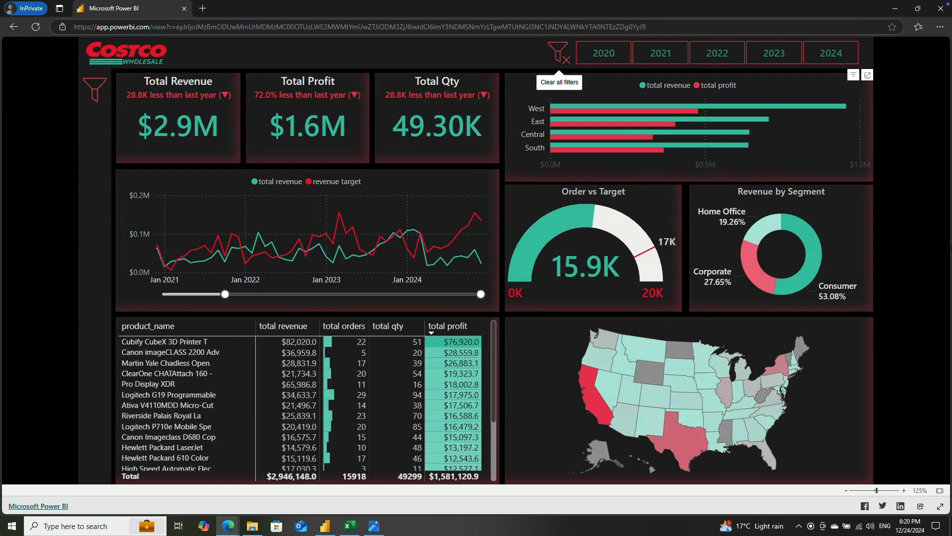